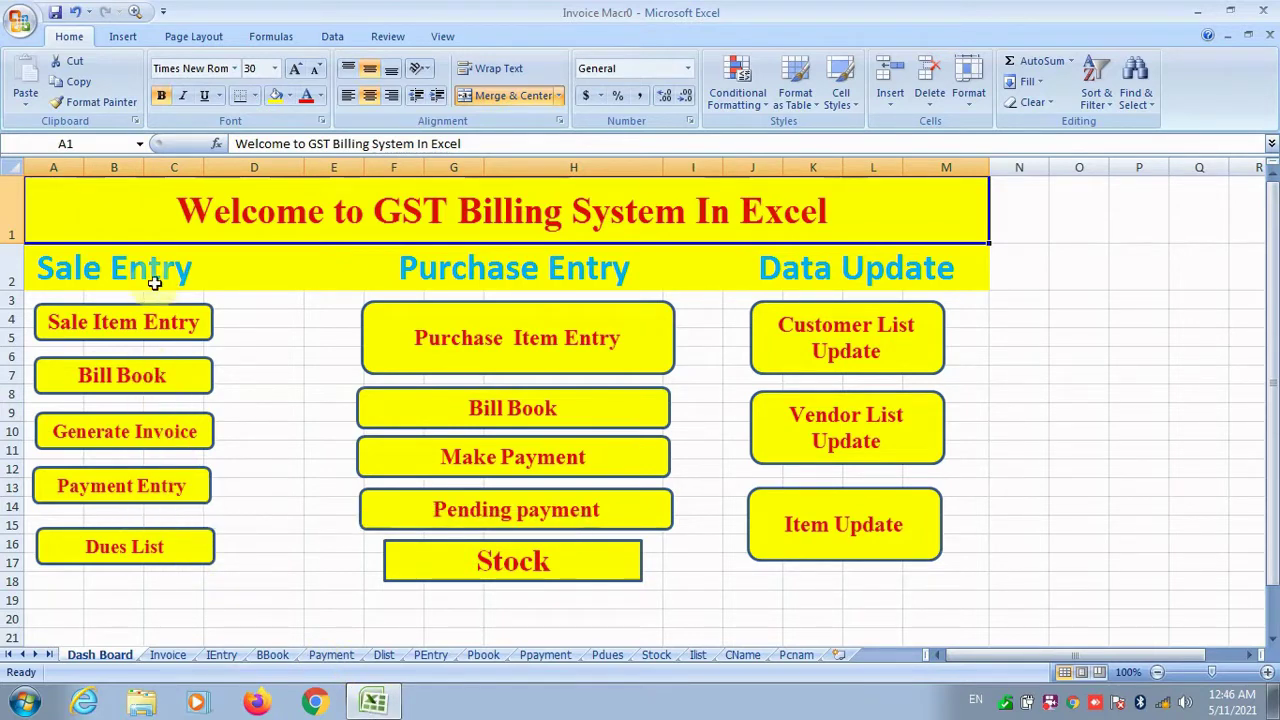
Step: Open the Sale Item Entry sheet and enter invoice number 4 in the first empty row, row 10
left_click(162, 335)
scroll(97, 503, "up", 4)
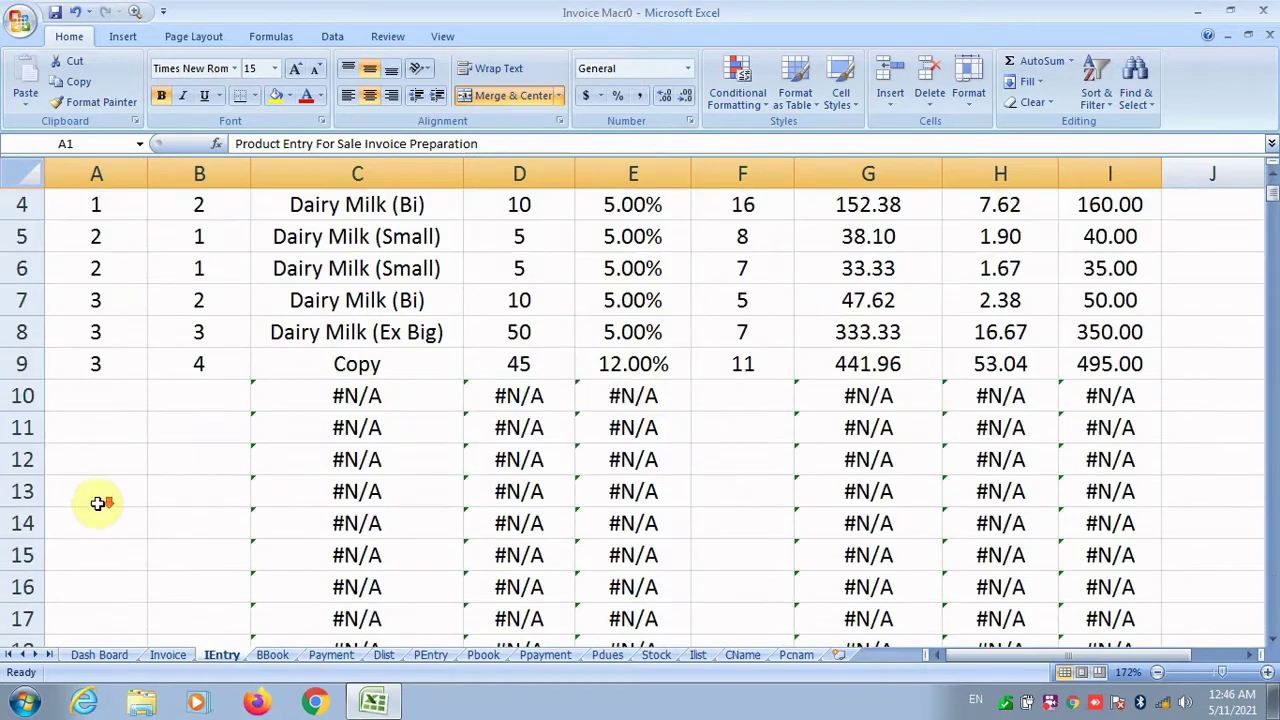
left_click(104, 398)
scroll(115, 407, "up", 1)
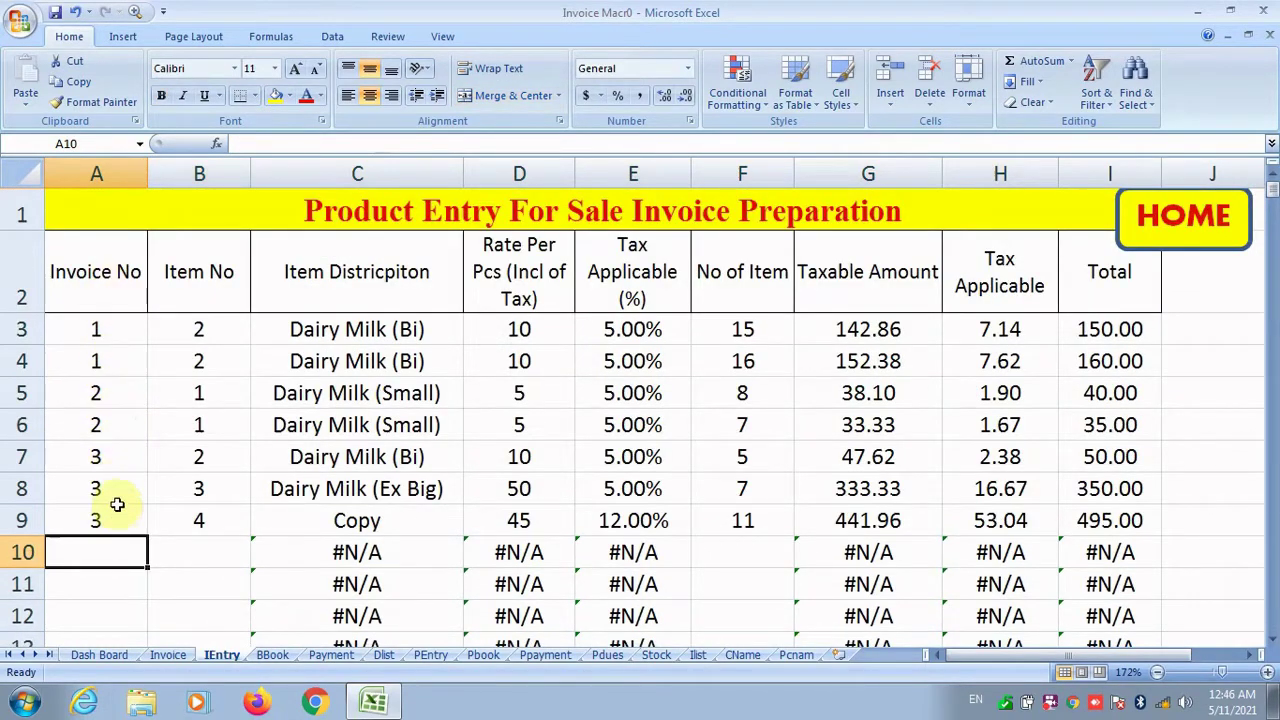
scroll(121, 505, "down", 2)
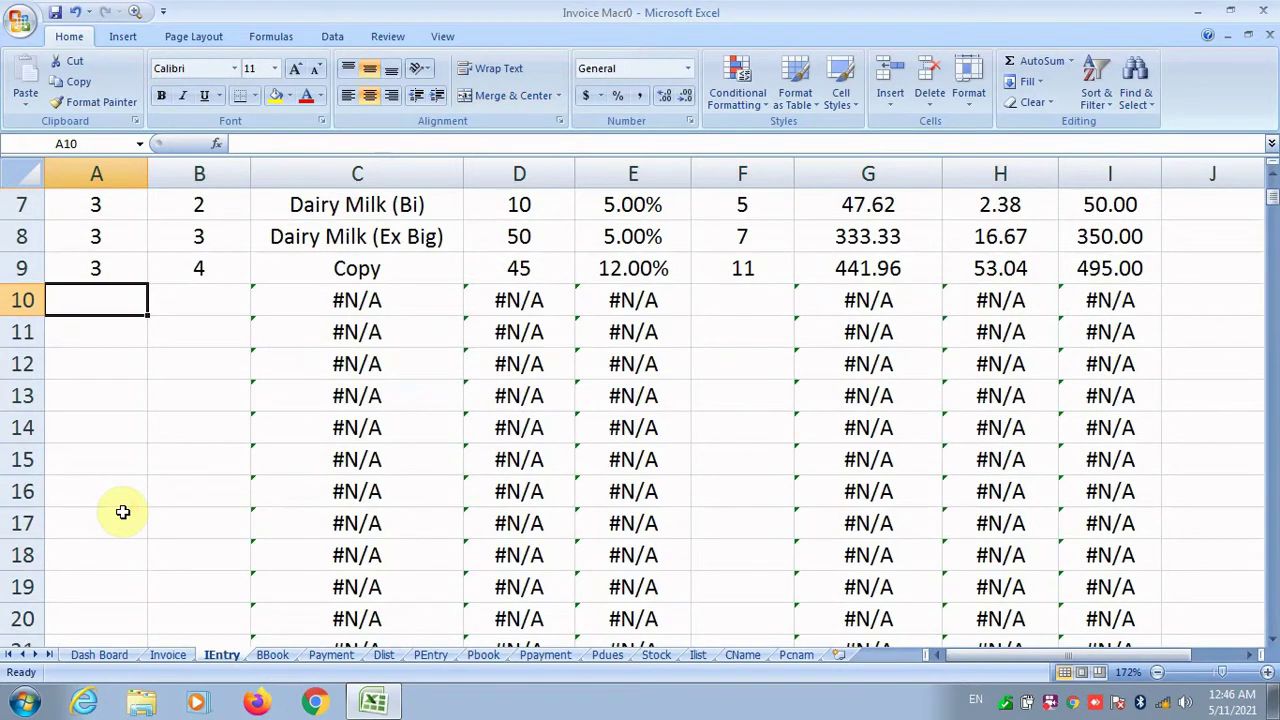
type("4")
key("Tab")
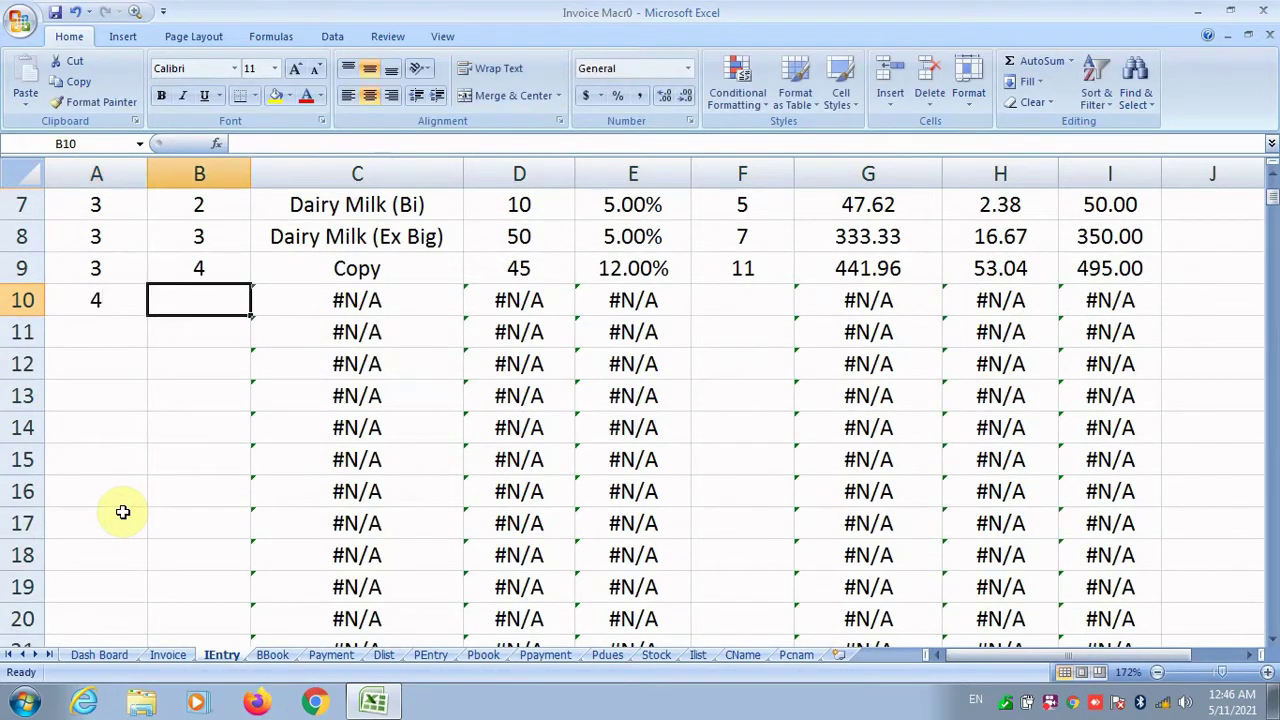
Step: Complete the sale line in row 10 with item number 1 and a quantity of 12
scroll(310, 243, "up", 2)
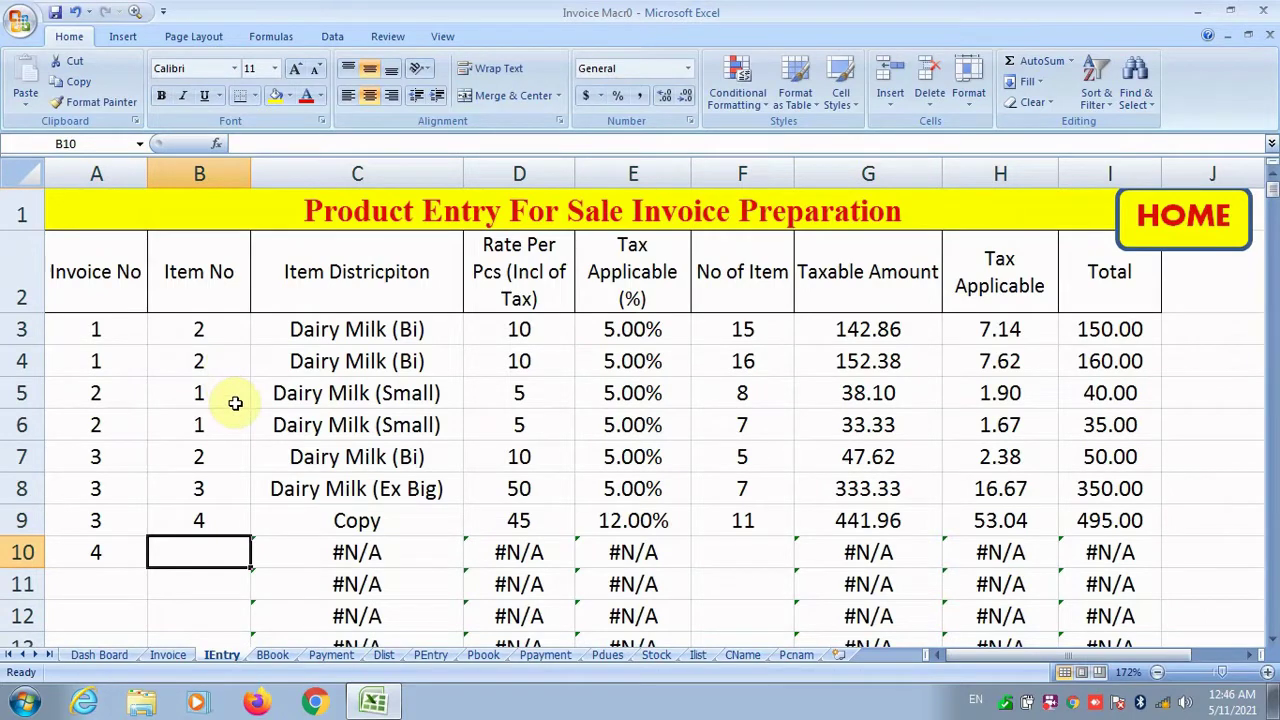
type("1")
key("Tab")
key("Tab")
key("Tab")
key("Tab")
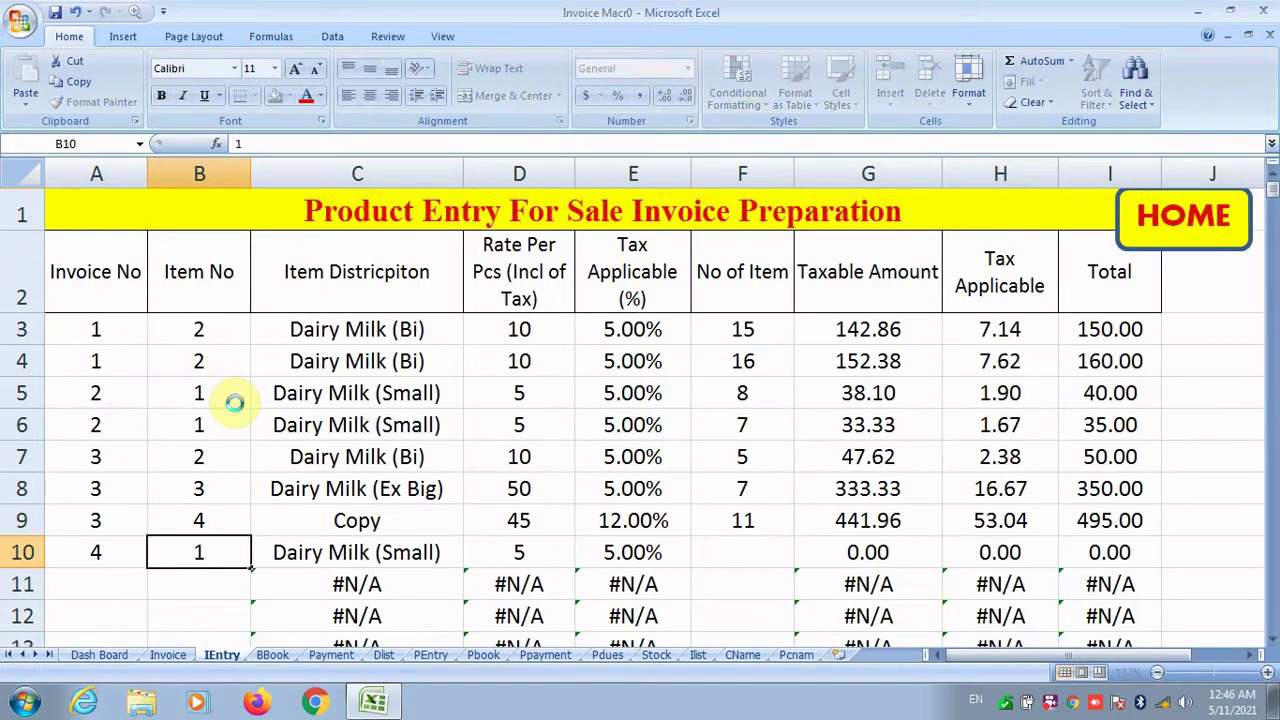
type("12")
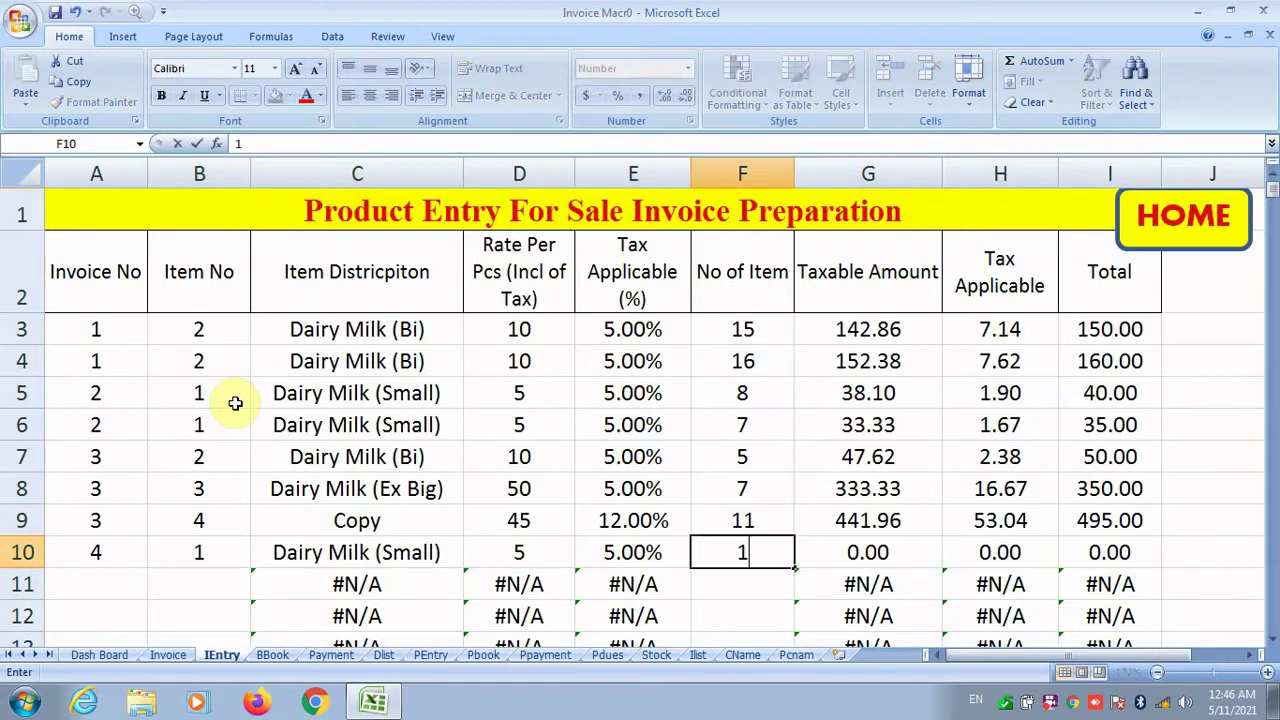
key("Return")
Step: Add a sale line in row 11 for invoice 4 with item number 2 and a quantity of 10
type("4")
key("Tab")
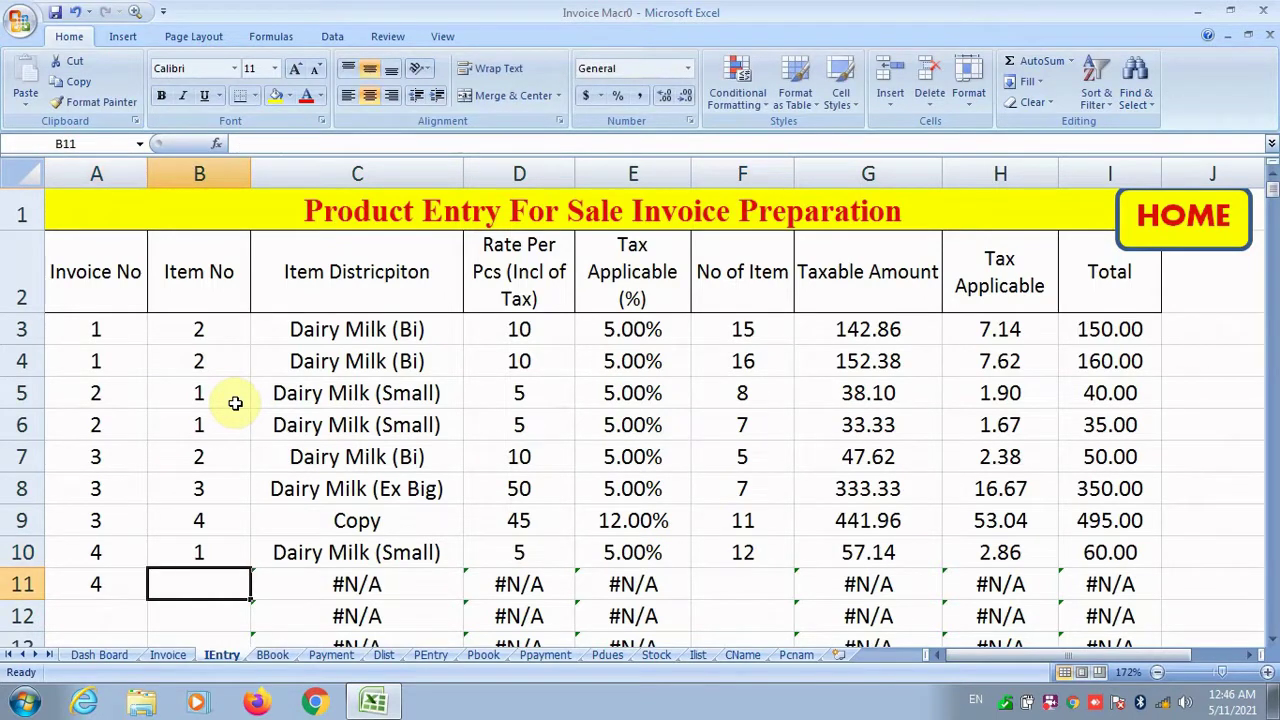
type("2")
key("Tab")
key("Tab")
key("Tab")
key("Tab")
type("1")
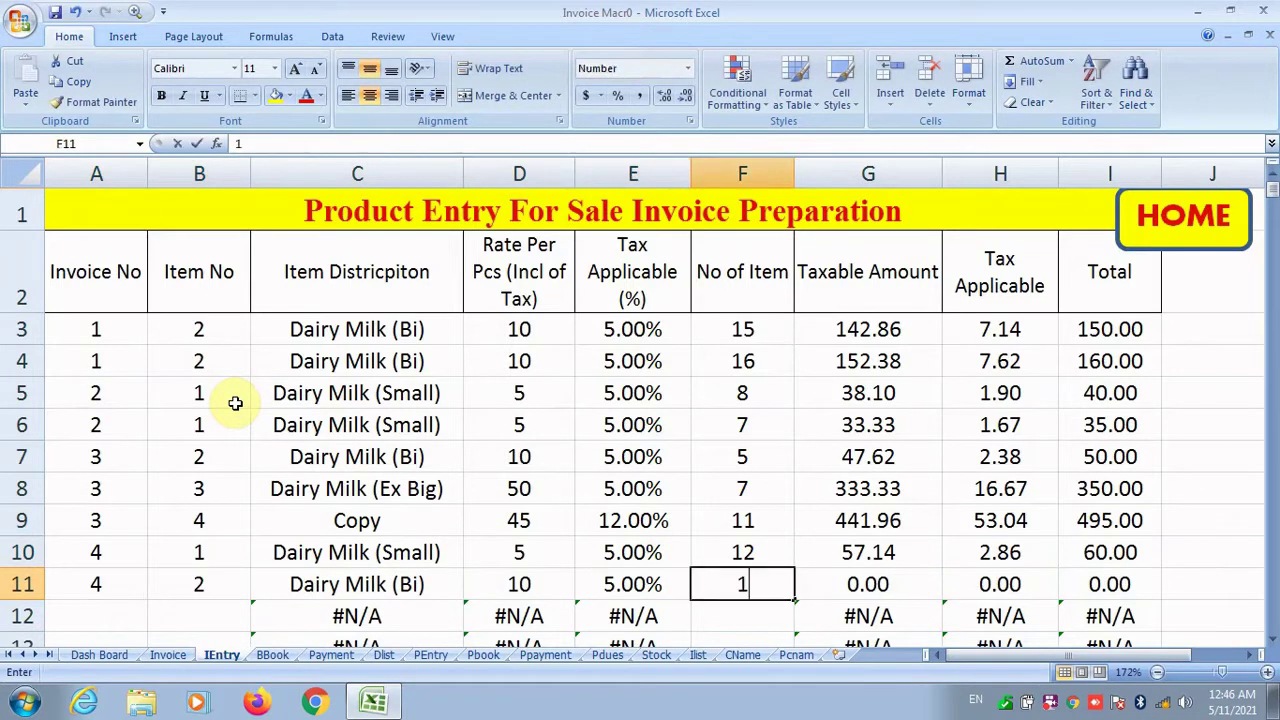
type("0")
key("Return")
Step: Add a sale line in row 12 for invoice 4 with item number 3 and a quantity of 11
type("4")
key("Tab")
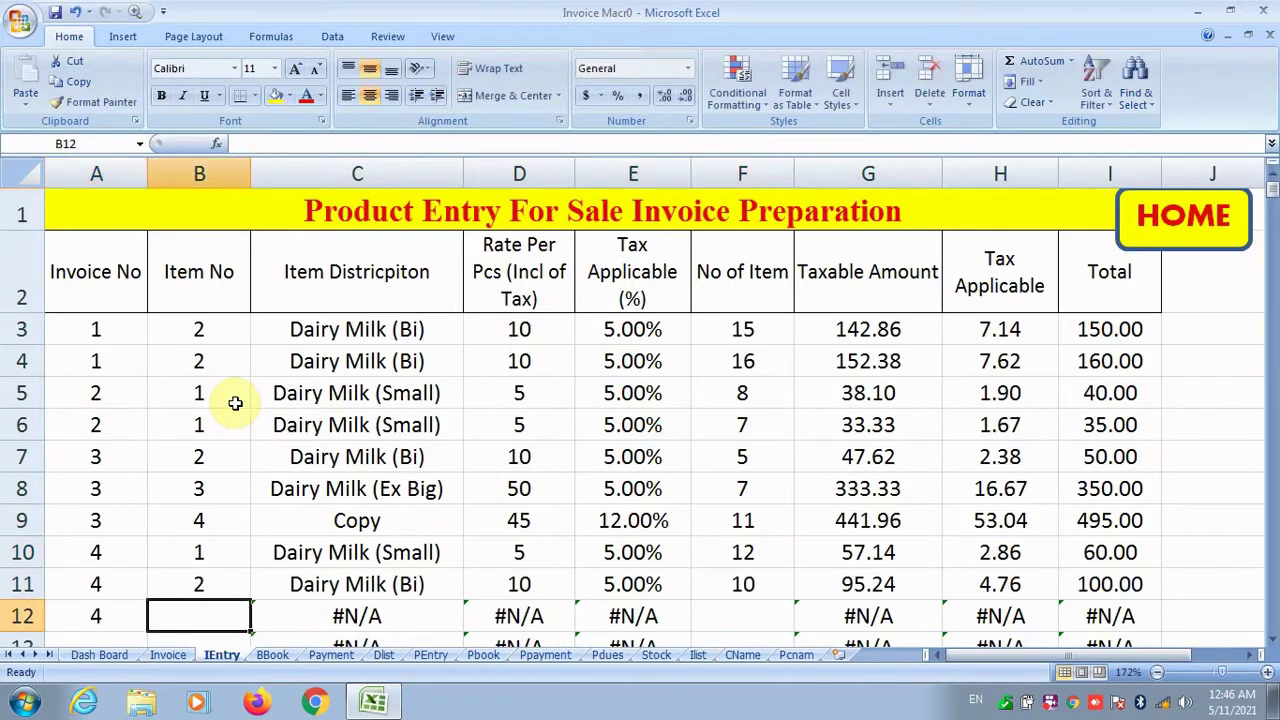
type("3")
key("Tab")
key("Tab")
key("Tab")
key("Tab")
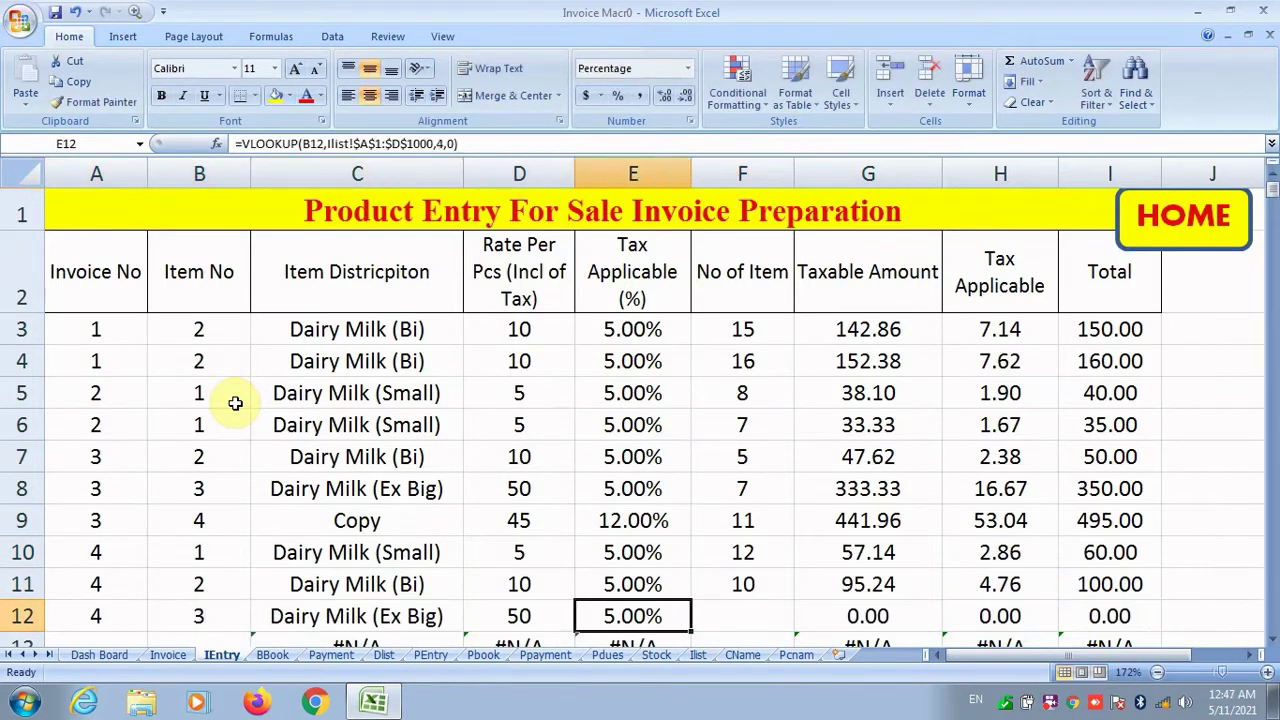
type("11")
key("Return")
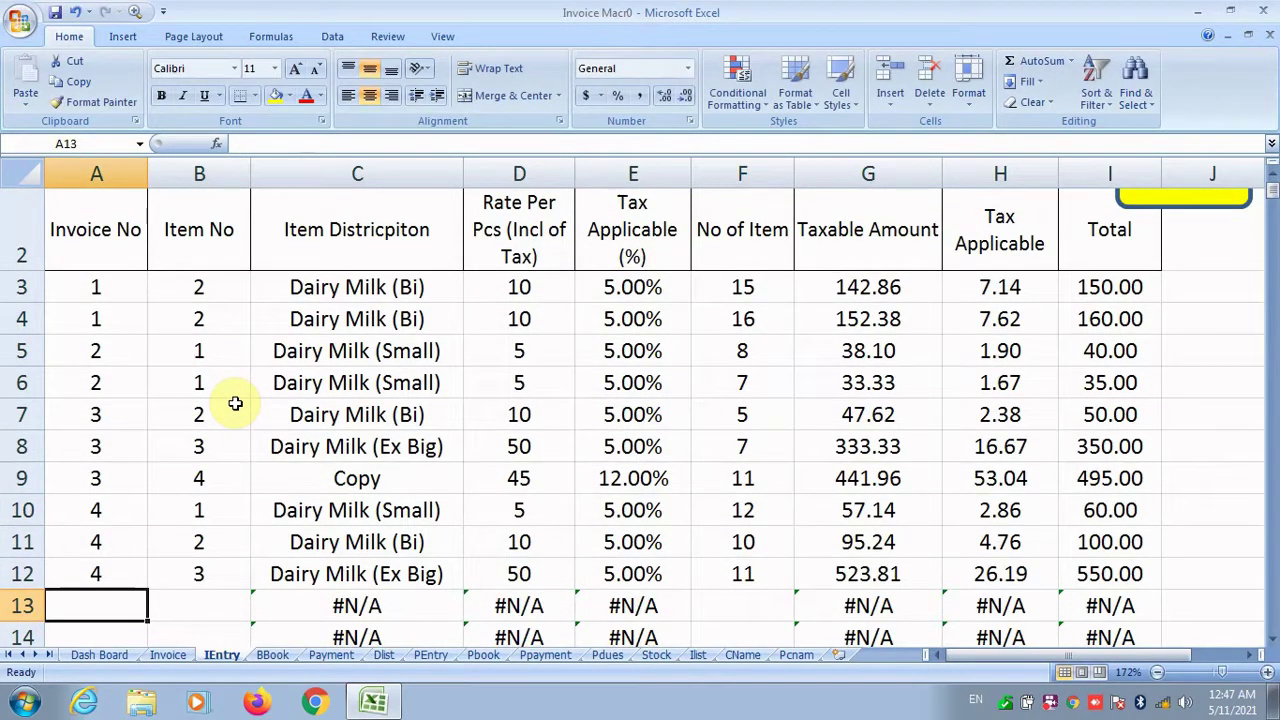
Step: Open the sales Bill Book from the dashboard and enter invoice number 4 dated 26/03/2021 in row 6
scroll(748, 455, "up", 1)
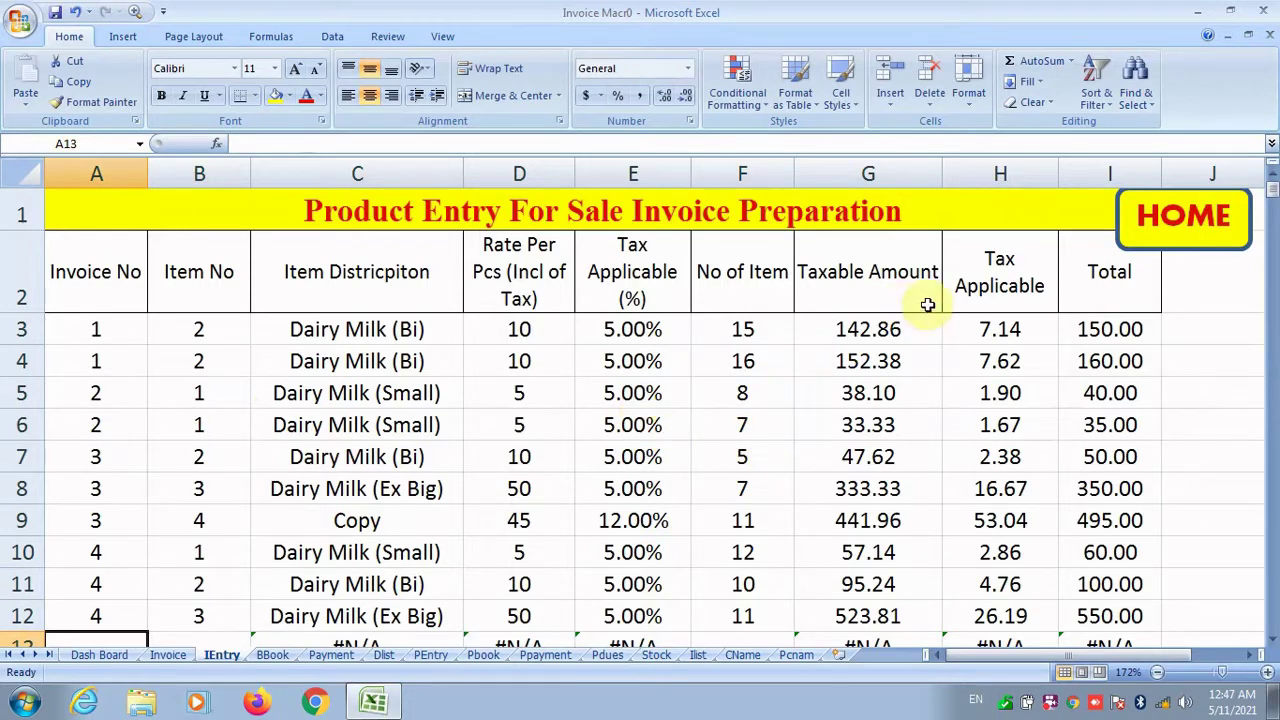
left_click(1152, 236)
left_click(172, 380)
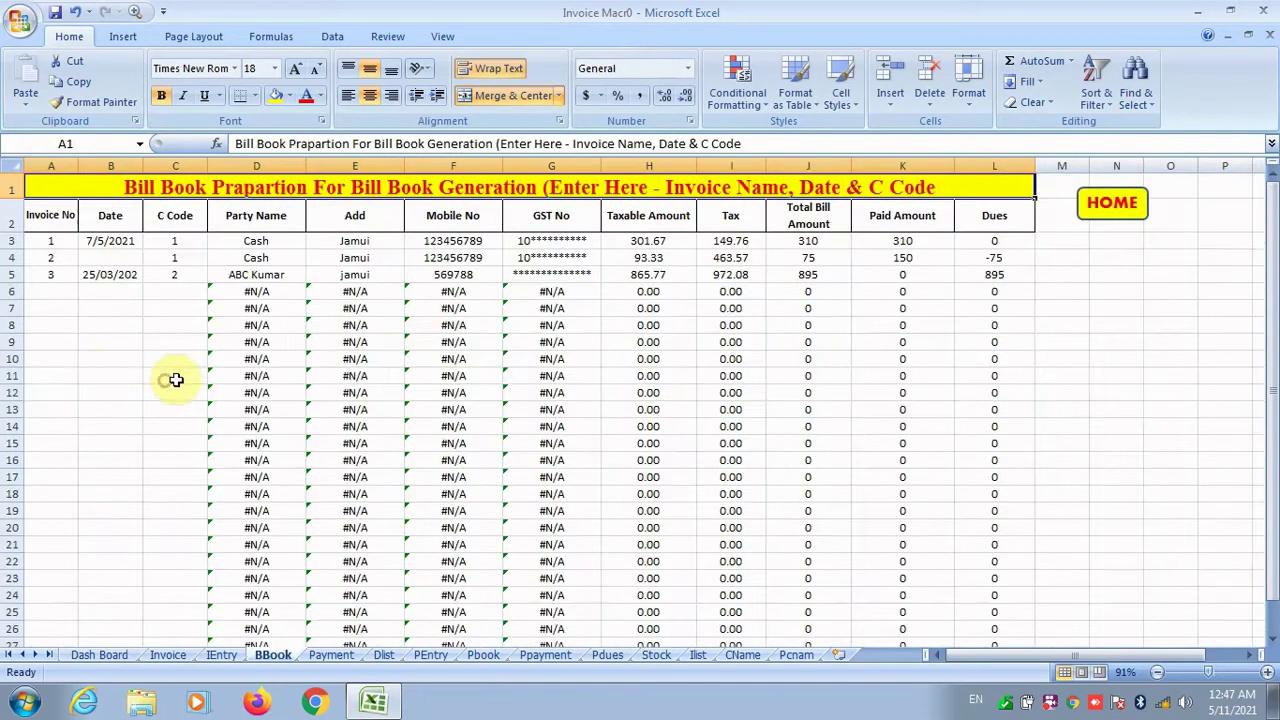
left_click(49, 293)
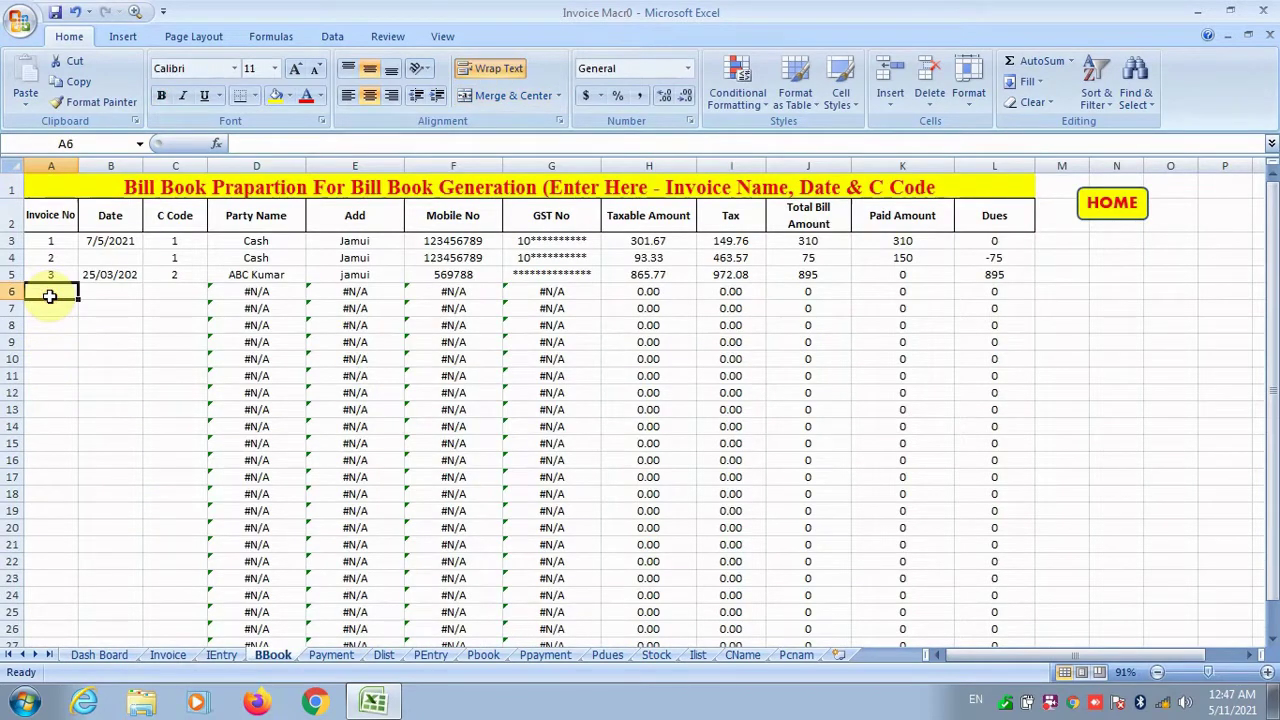
type("4")
key("Tab")
type("2")
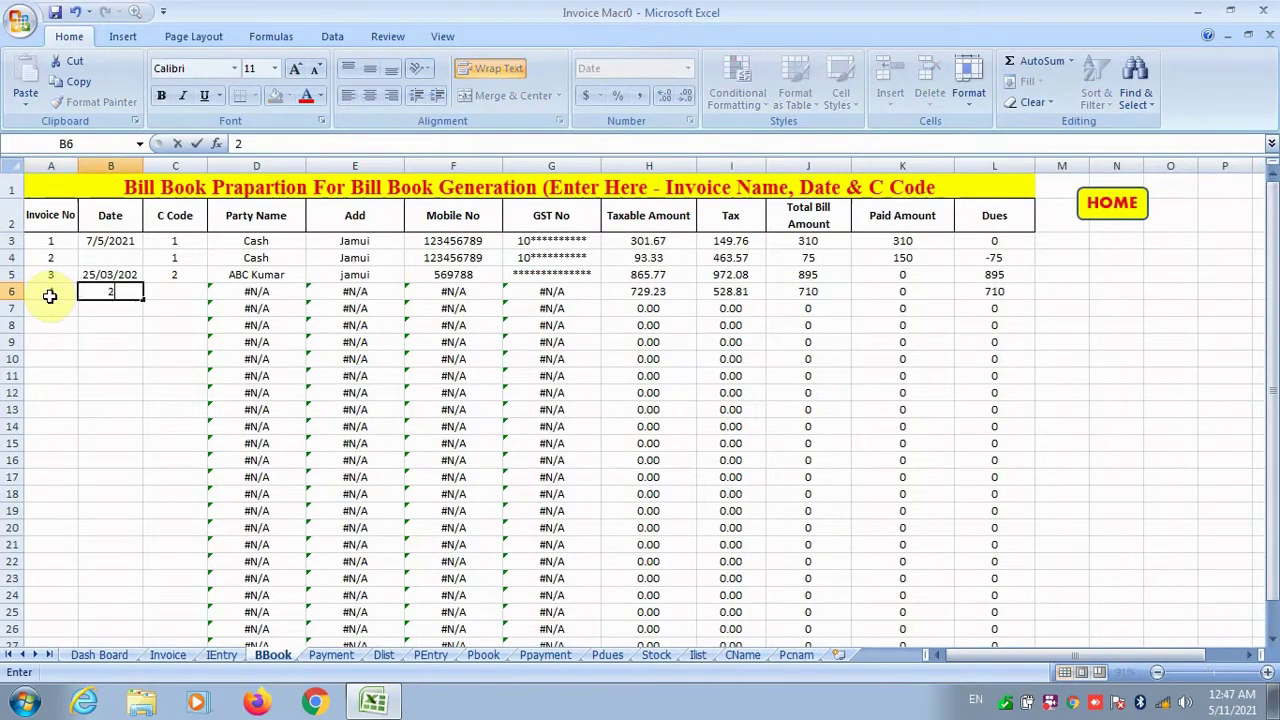
type("6/03/2021")
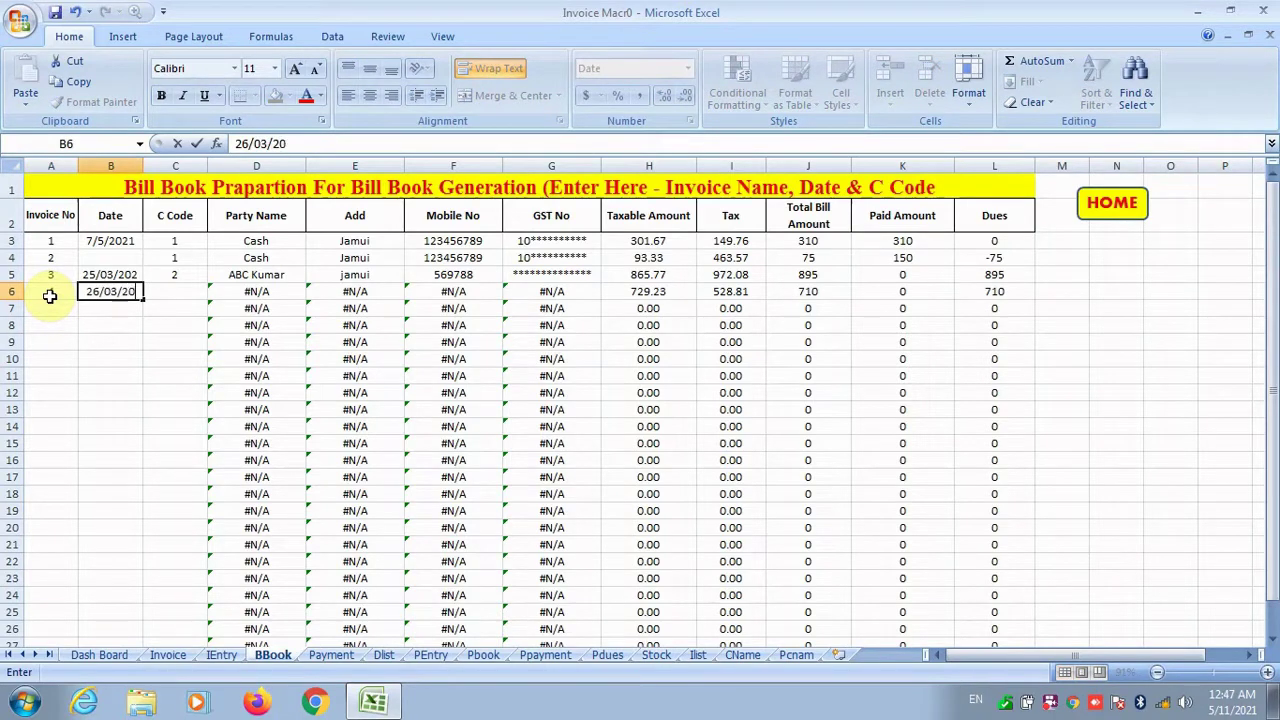
key("Tab")
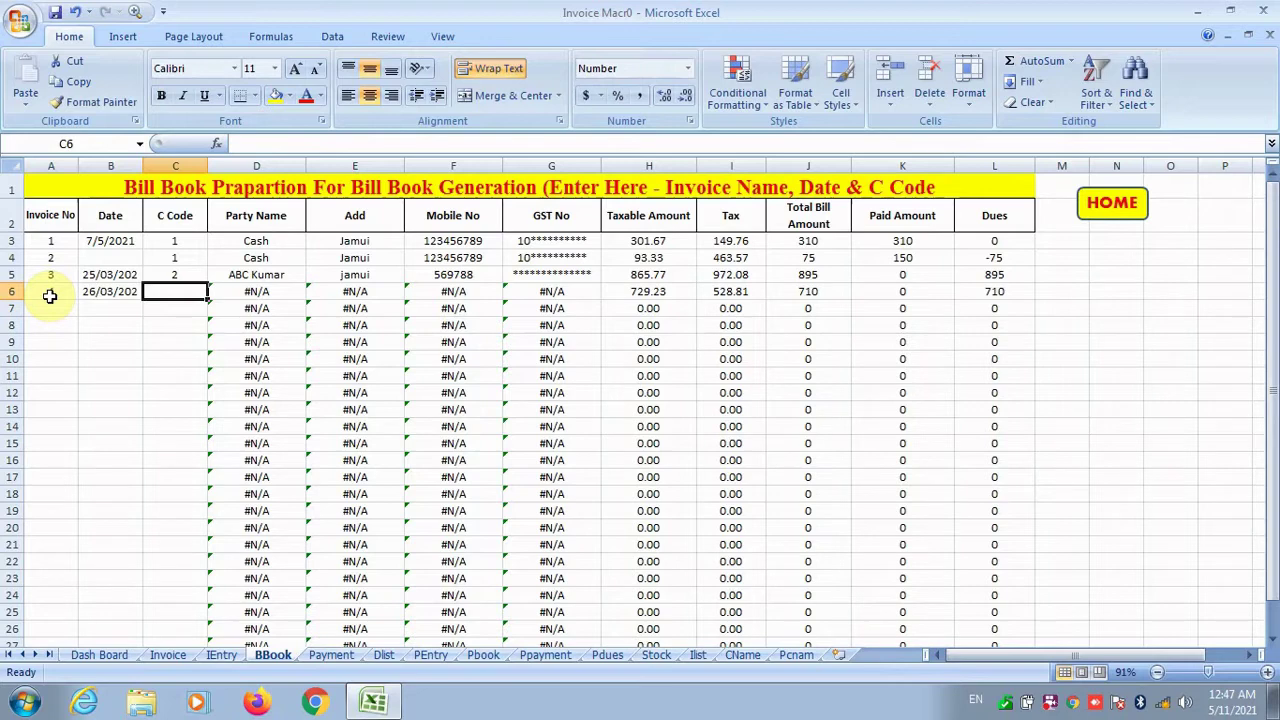
Step: Set the C Code to 3 for the new bill book entry and go through its filled-in fields to Paid Amount
type("3")
key("Tab")
key("Tab")
key("Tab")
key("Tab")
key("Tab")
key("Tab")
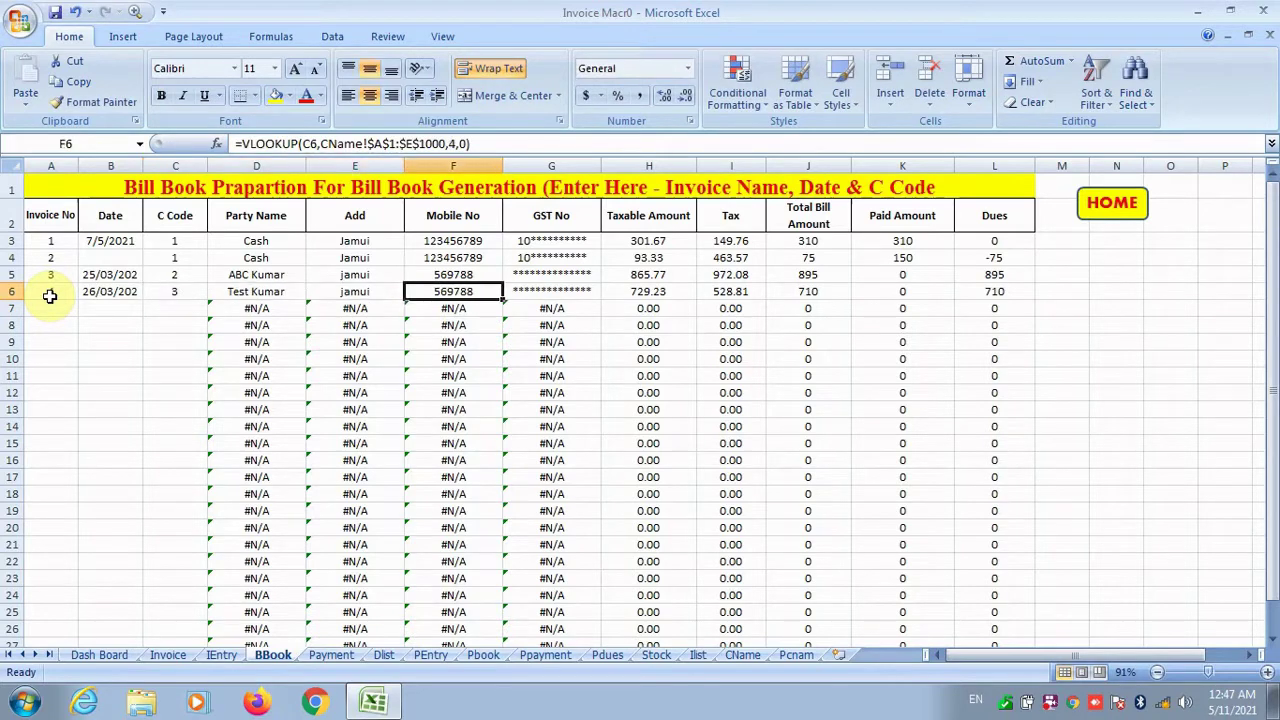
key("Tab")
key("Tab")
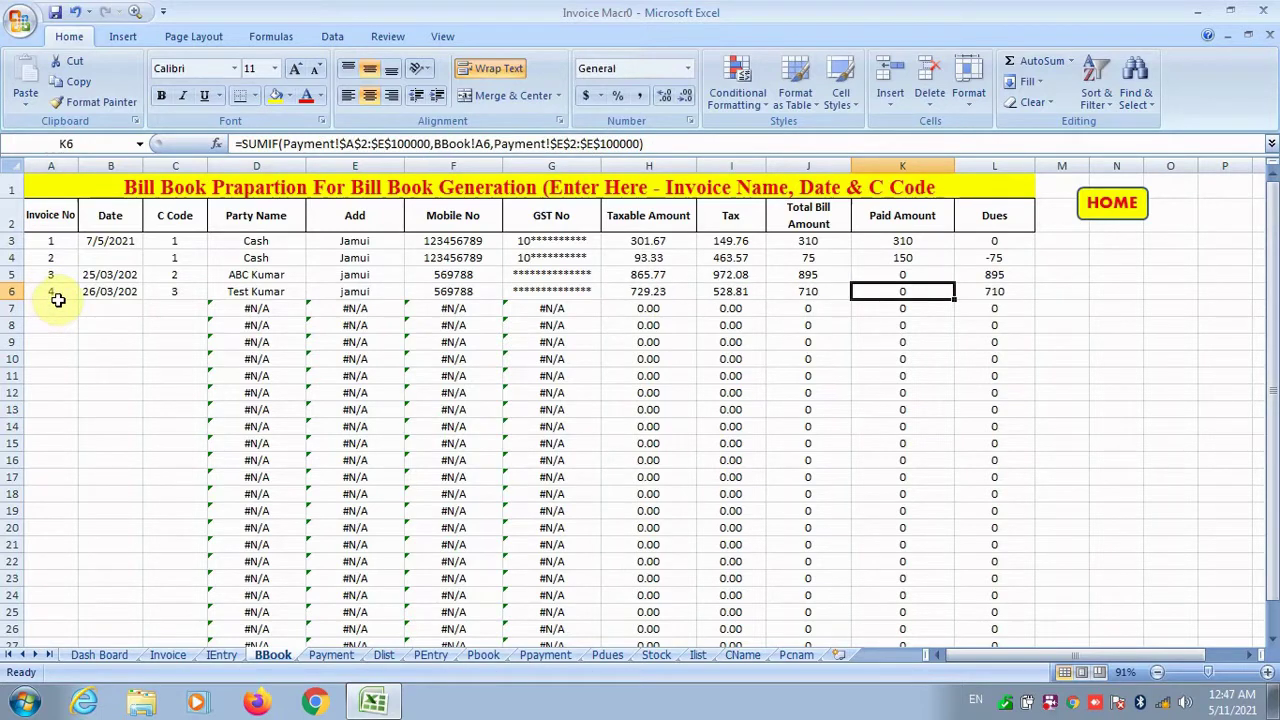
Step: Open the invoice sheet from the dashboard, set the invoice number to 4 and generate the invoice
left_click(1111, 210)
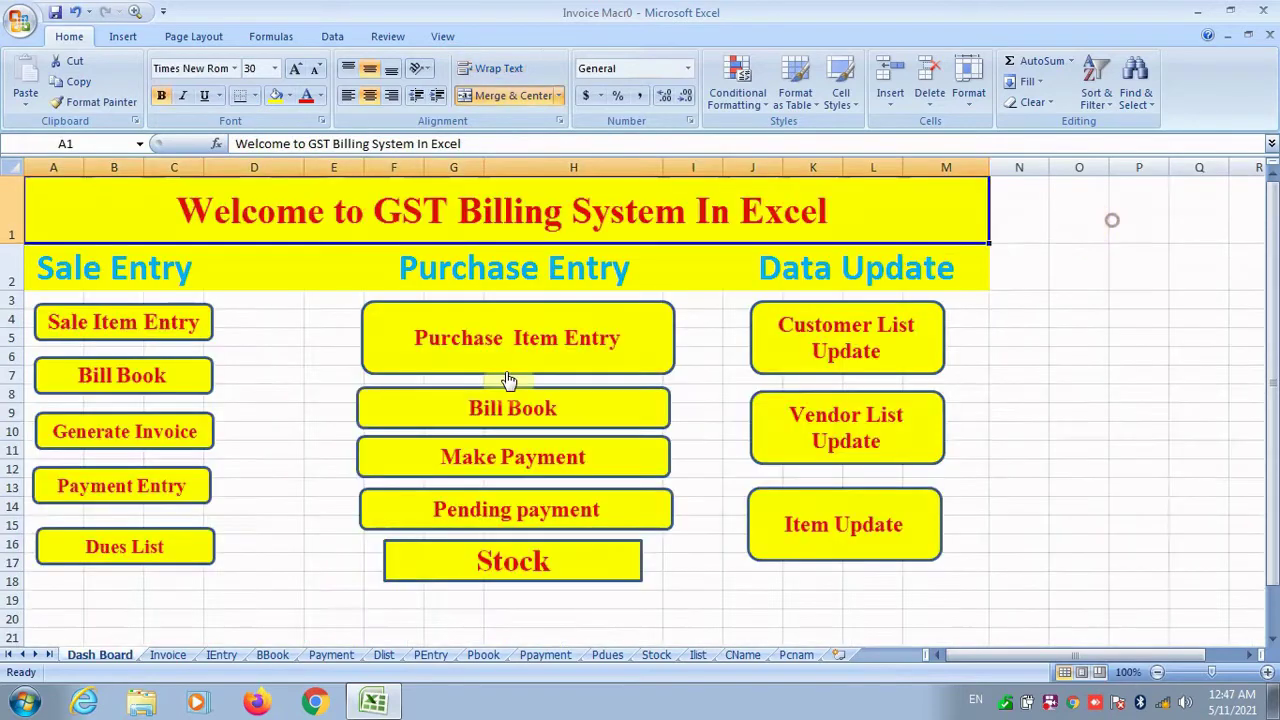
left_click(96, 434)
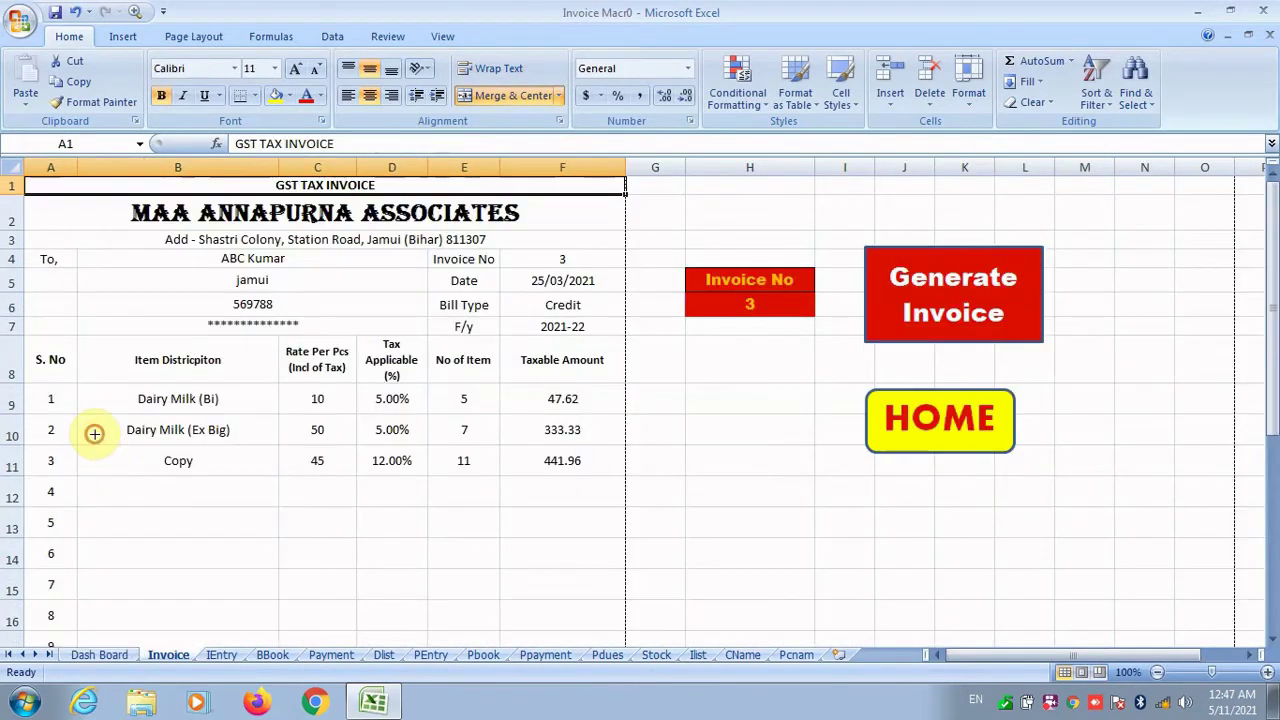
left_click(737, 307)
type("4")
key("Return")
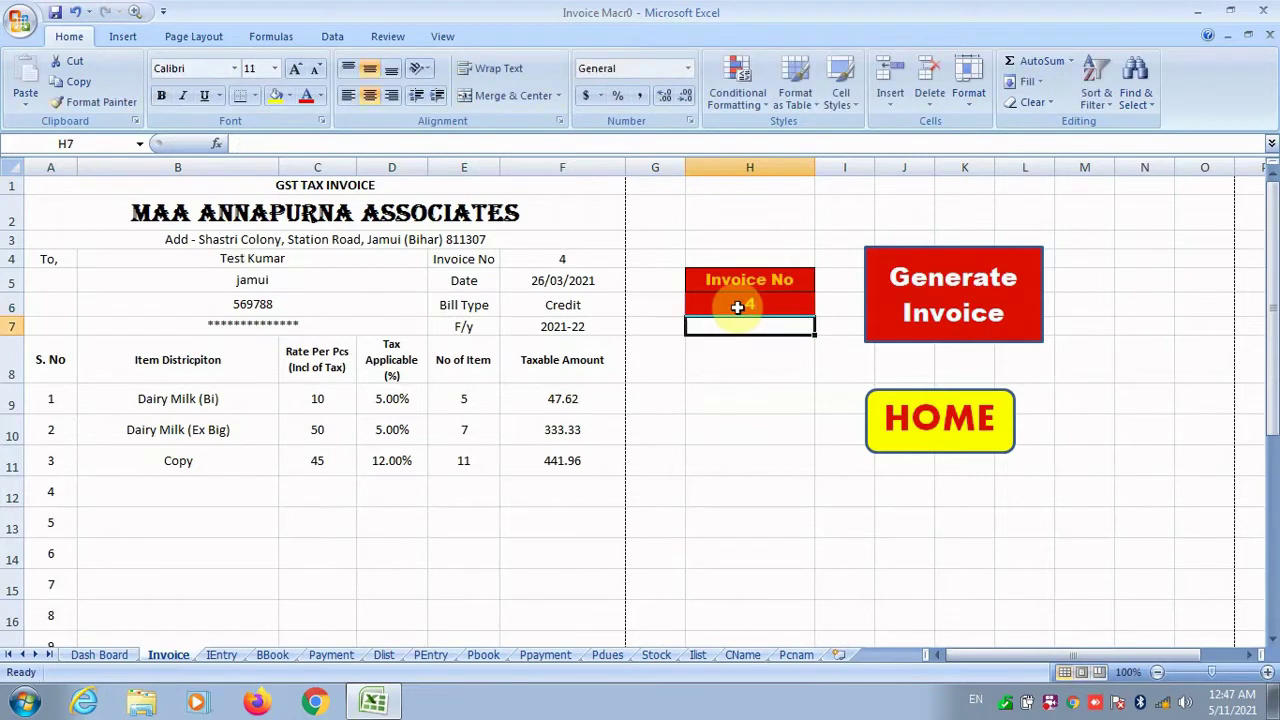
left_click(929, 290)
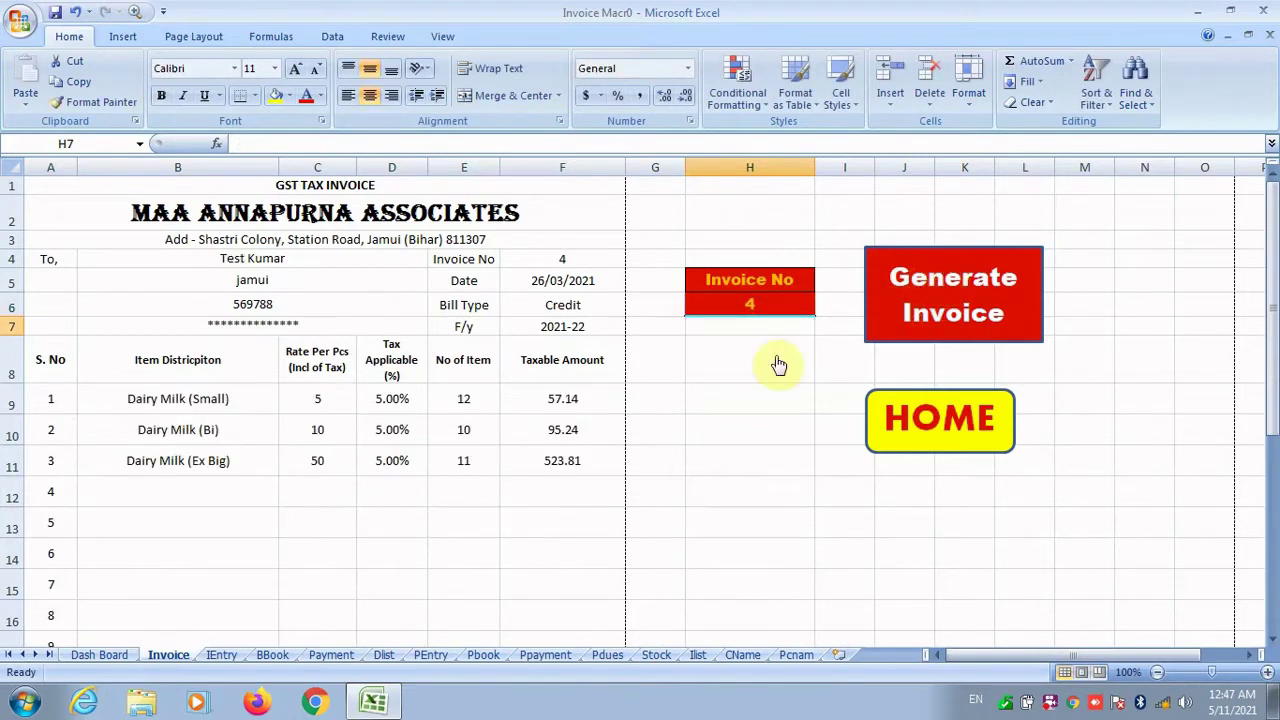
Step: Examine the generated invoice's customer details, item lines, taxable amount, CGST, SGST, payable amount, amount in words and tax calculation
left_click(198, 264)
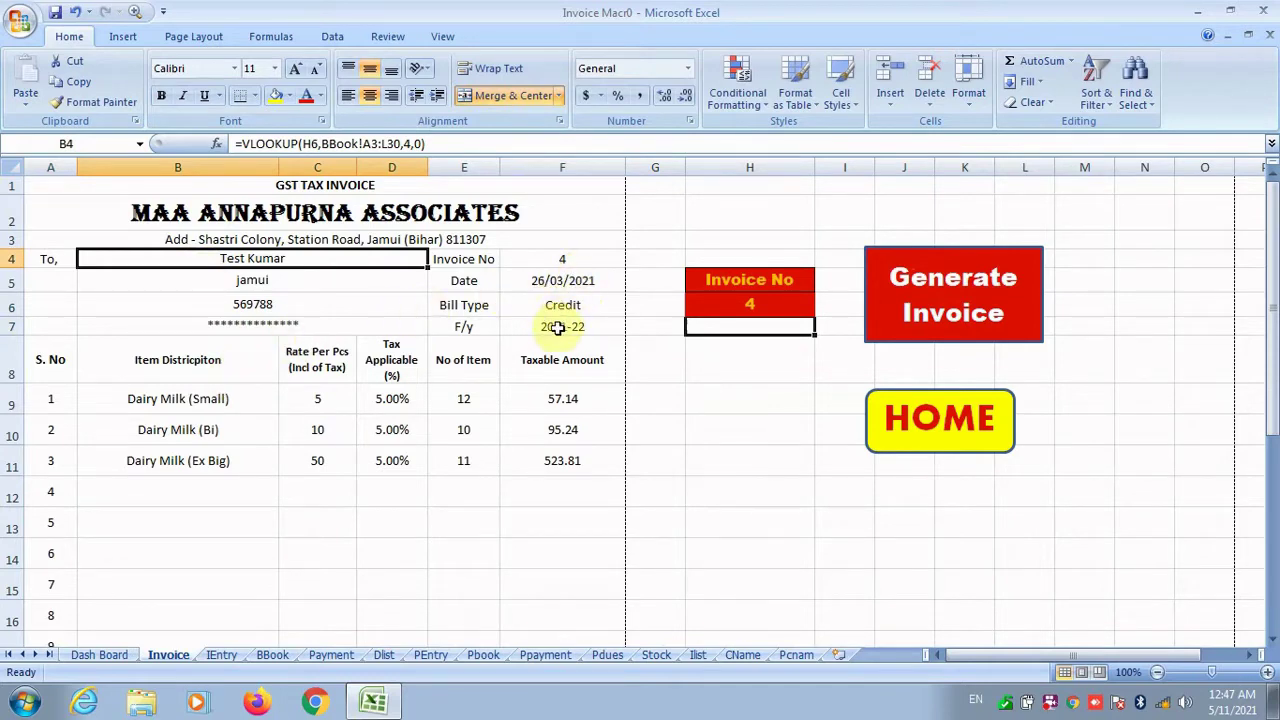
scroll(358, 400, "down", 1)
scroll(338, 370, "down", 3)
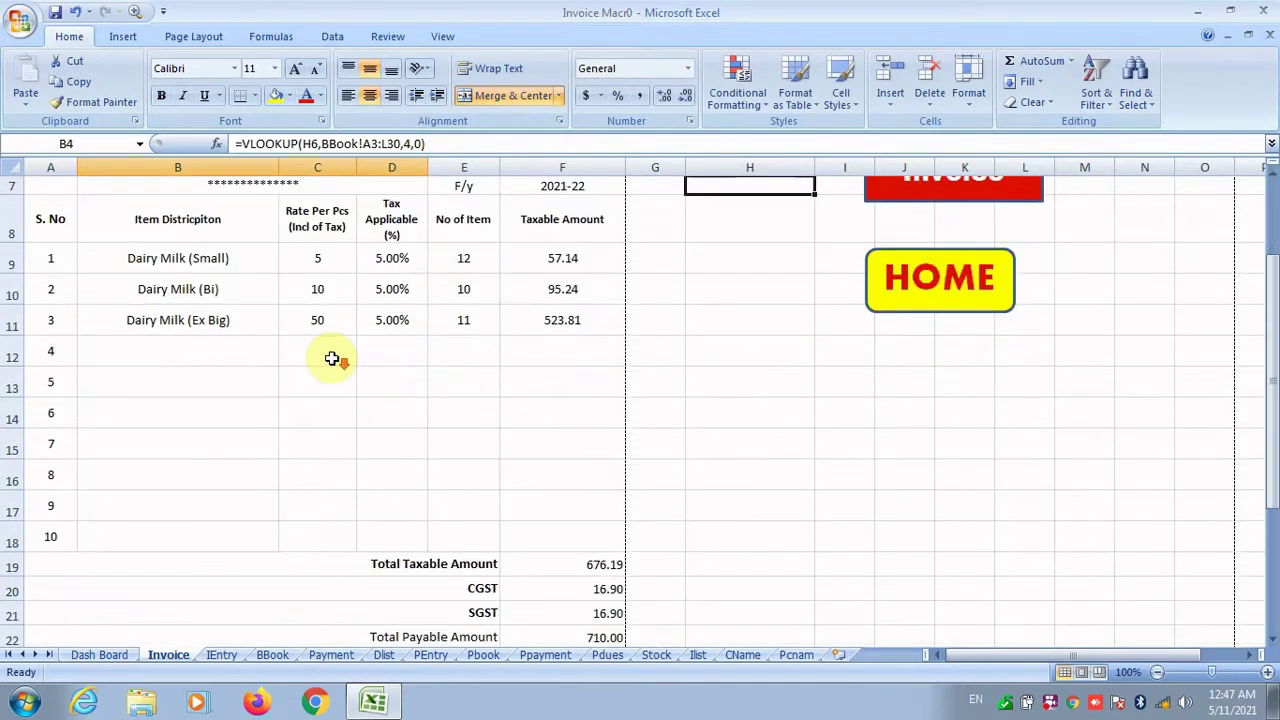
left_click(372, 374)
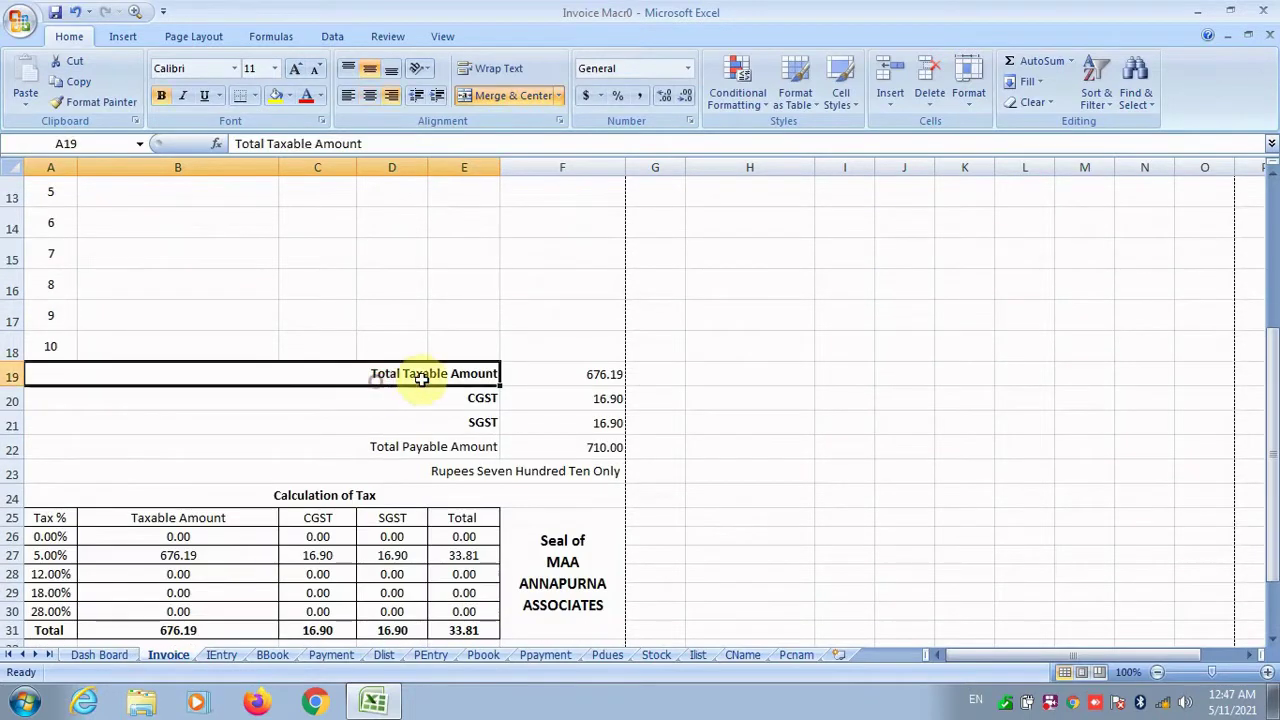
left_click(506, 374)
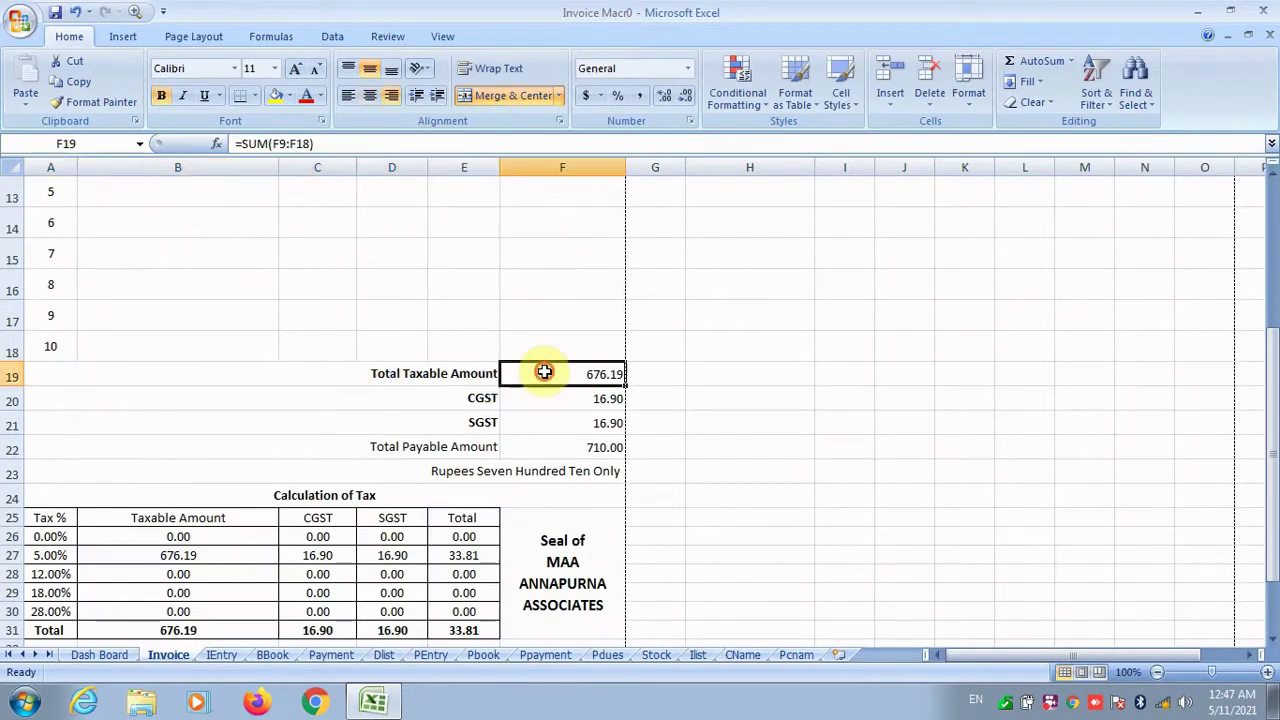
left_click(436, 397)
left_click(541, 401)
left_click(484, 422)
left_click(545, 423)
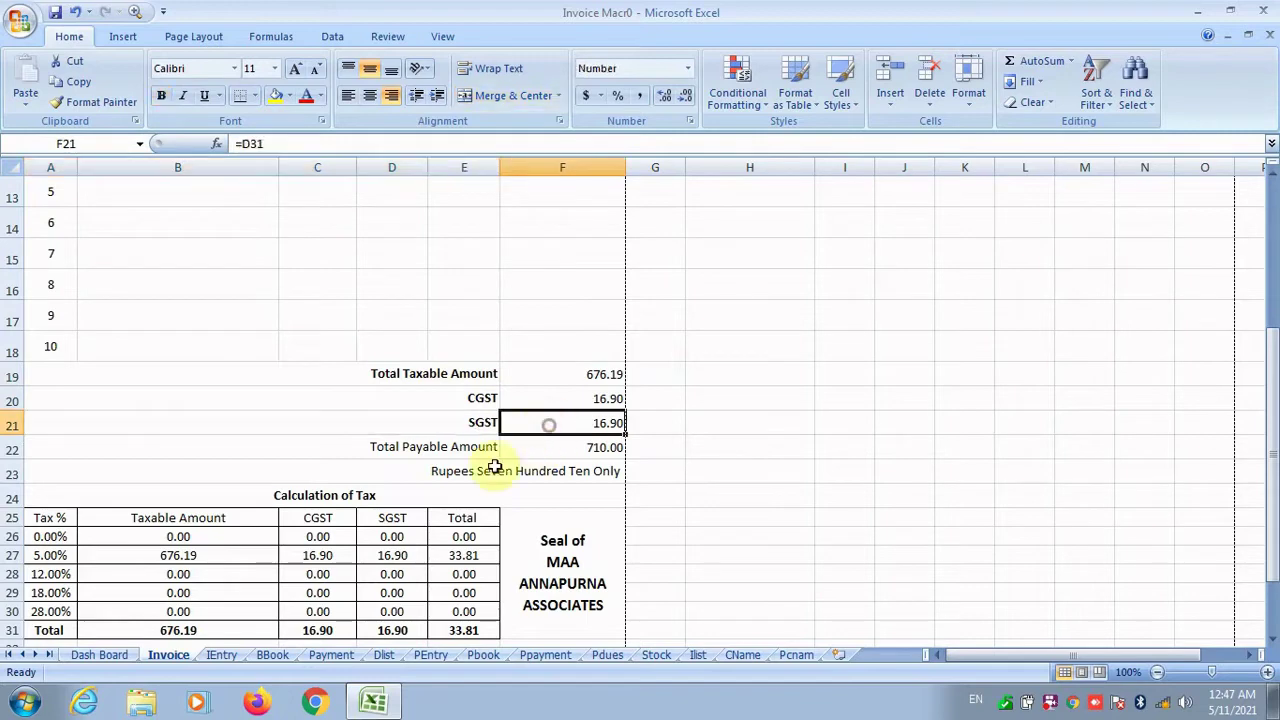
left_click(450, 453)
left_click(547, 451)
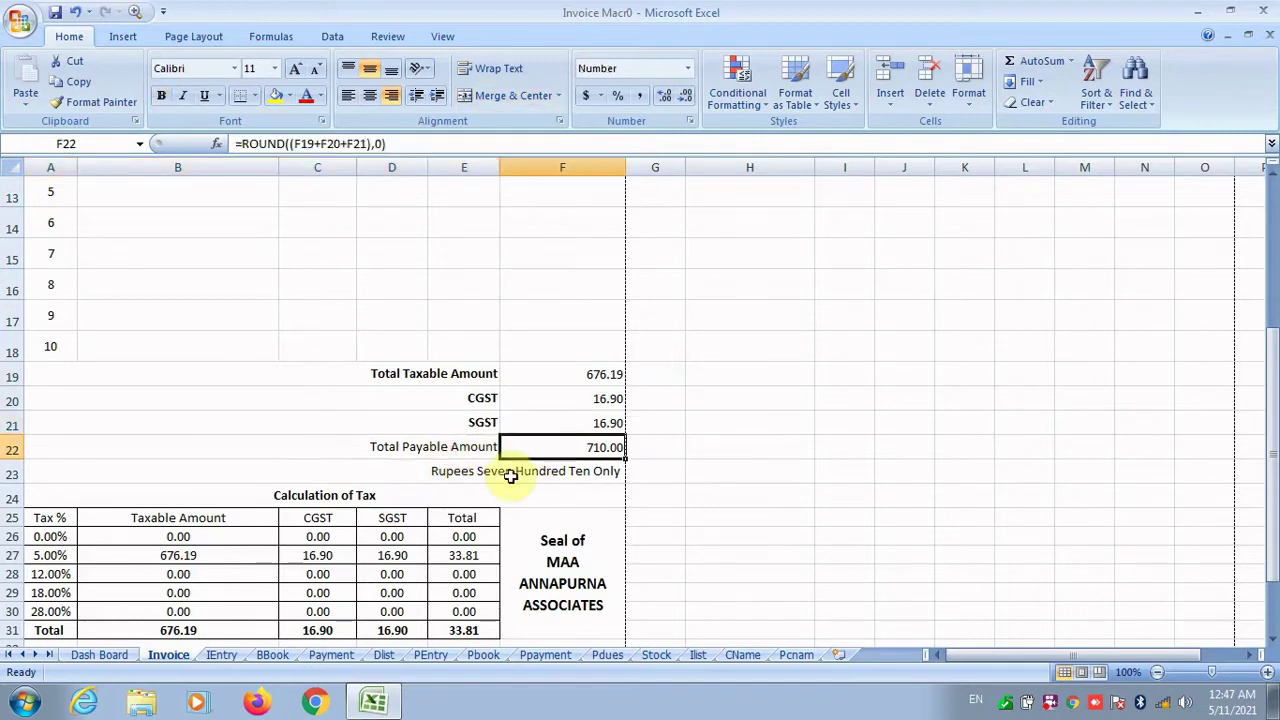
left_click(509, 471)
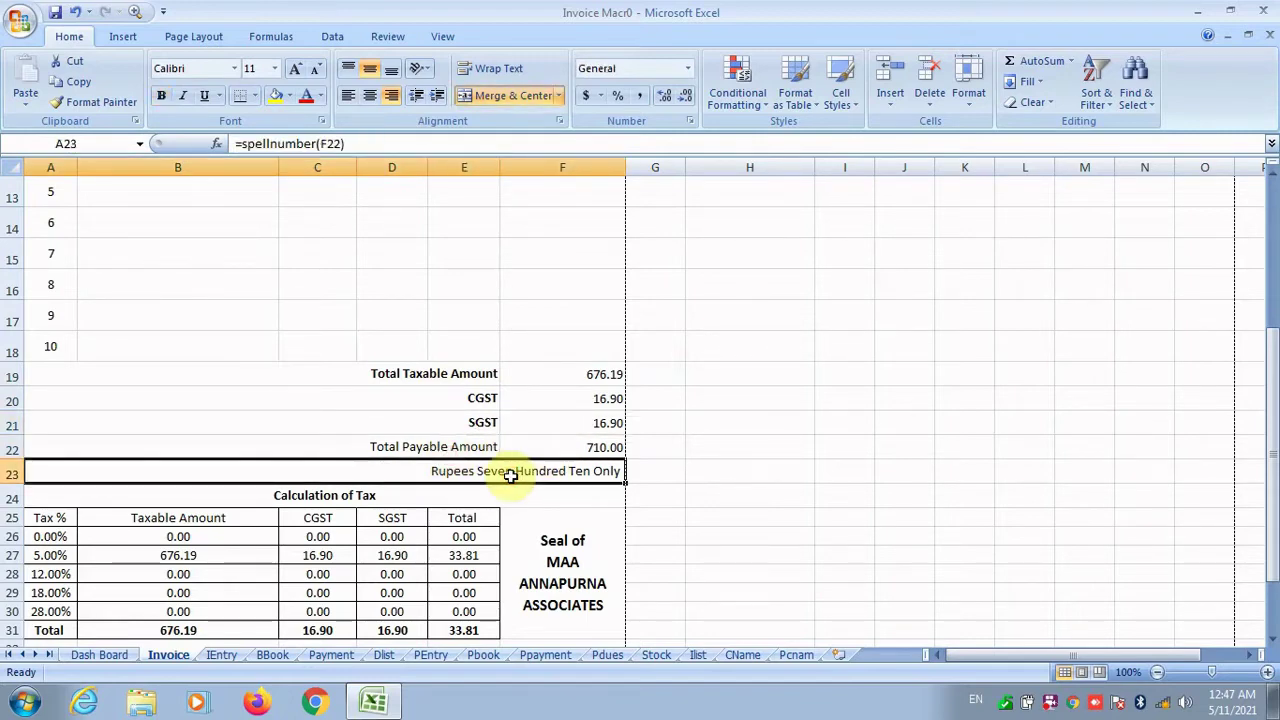
scroll(509, 471, "down", 2)
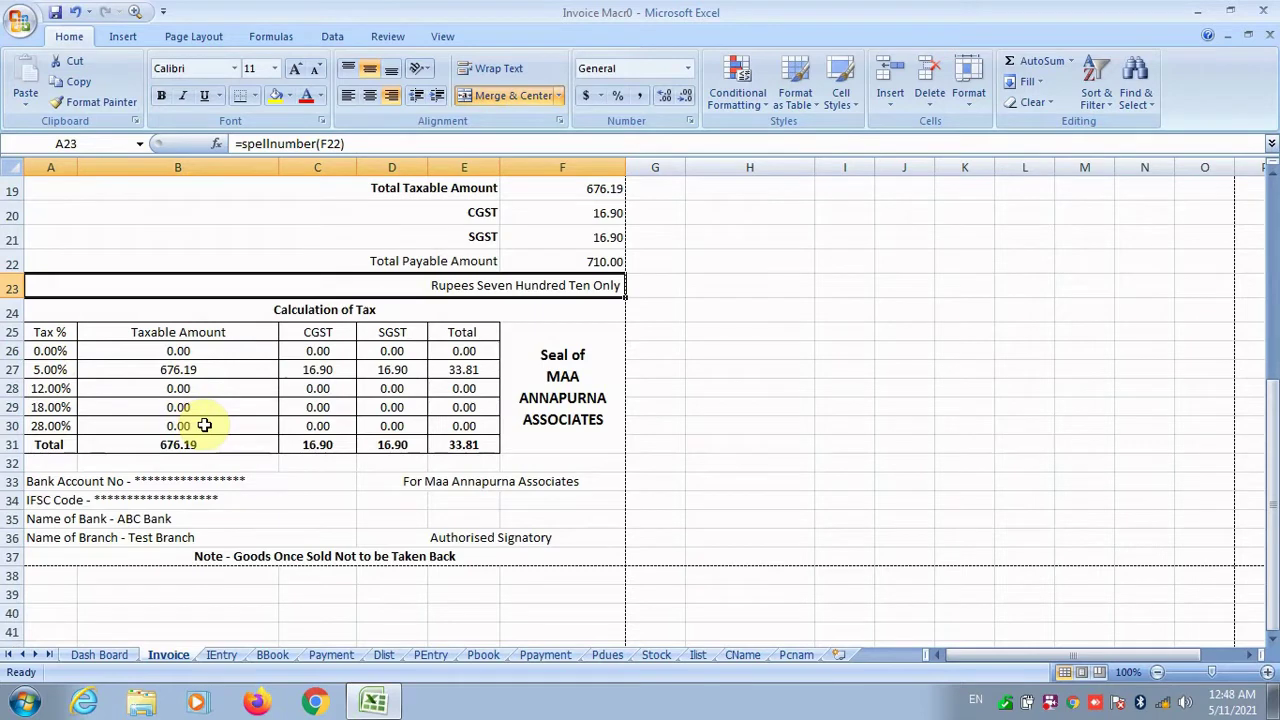
scroll(364, 481, "up", 6)
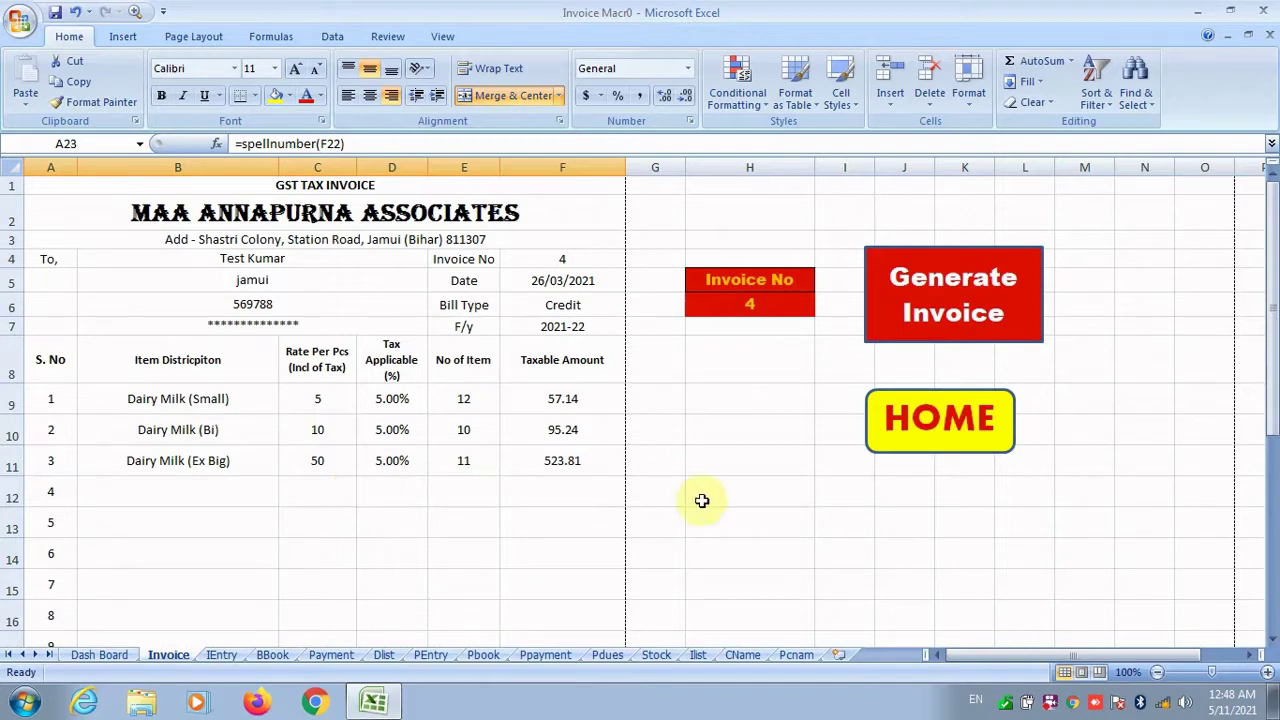
Step: Open the received payment sheet from the dashboard and enter invoice number 3 in row 5
left_click(900, 430)
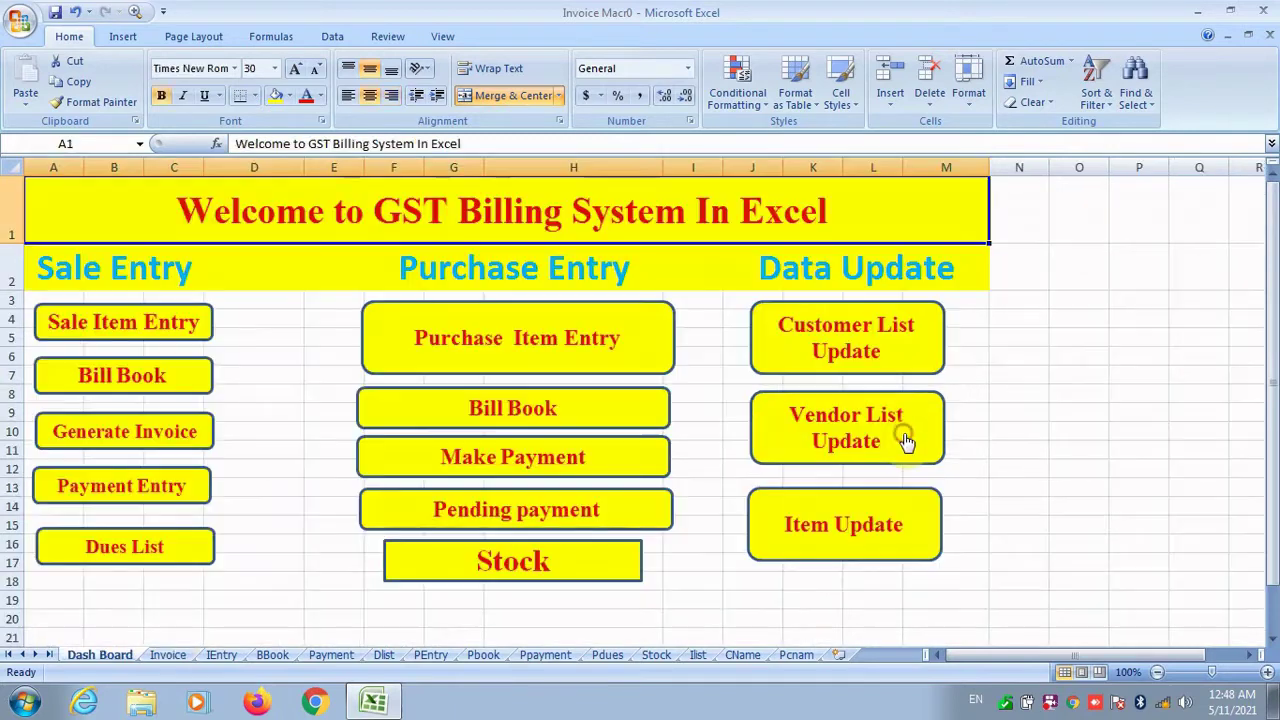
left_click(108, 490)
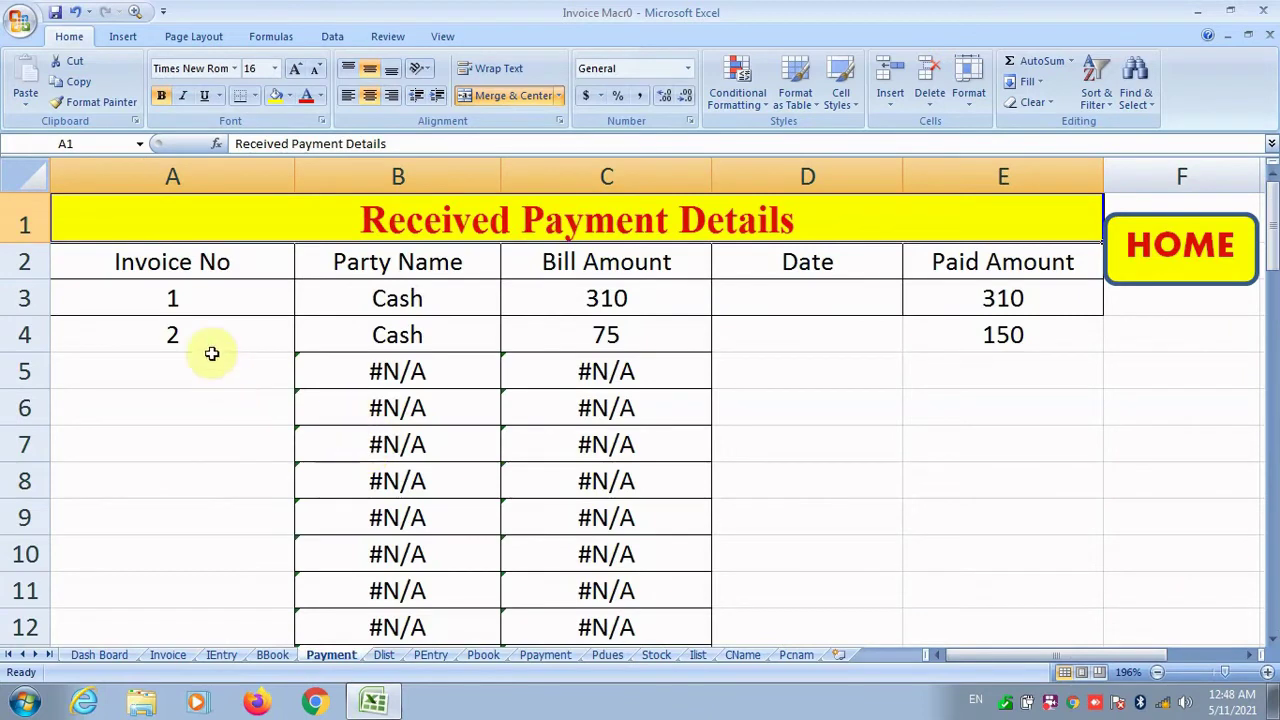
left_click(200, 326)
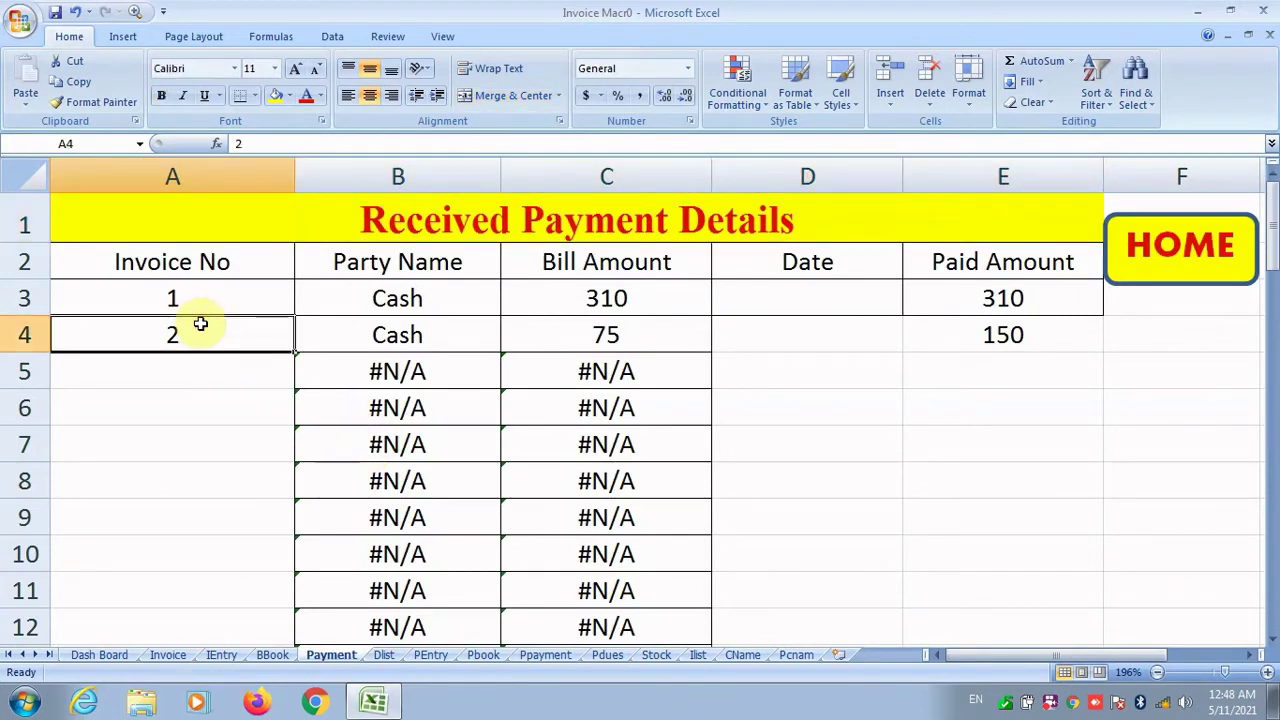
left_click(203, 374)
type("3")
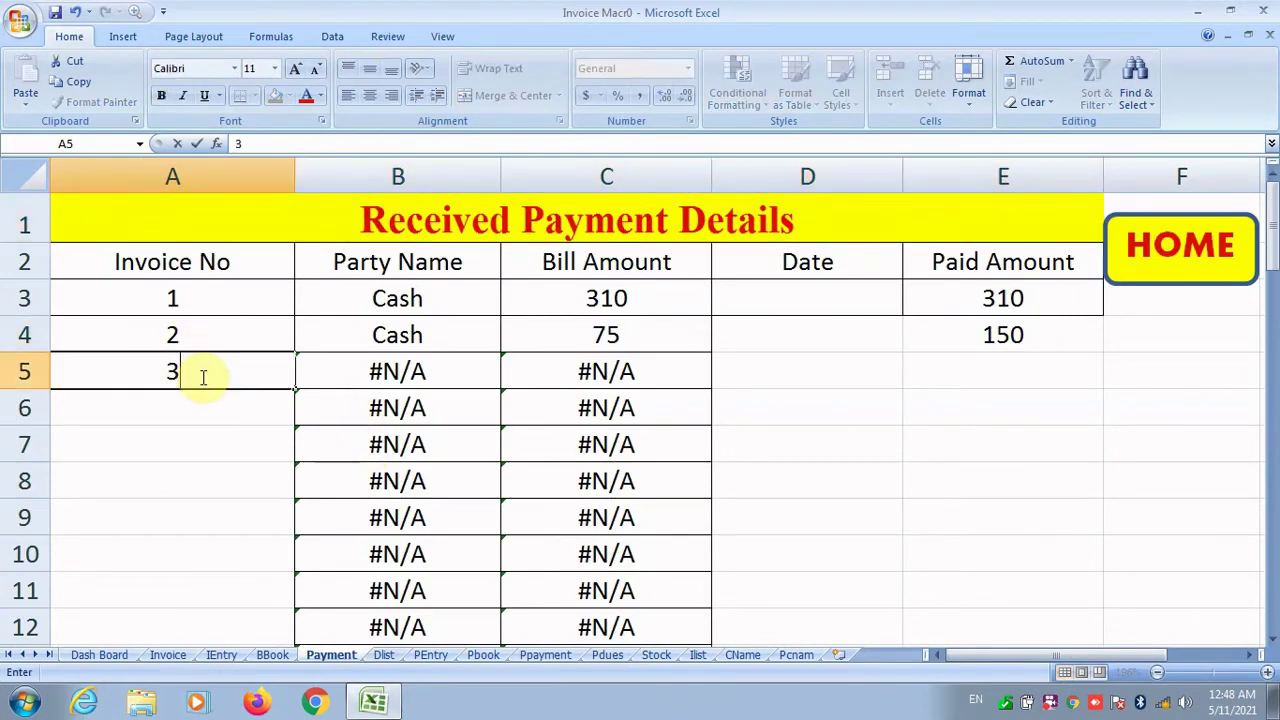
key("Tab")
key("Tab")
key("Tab")
key("Return")
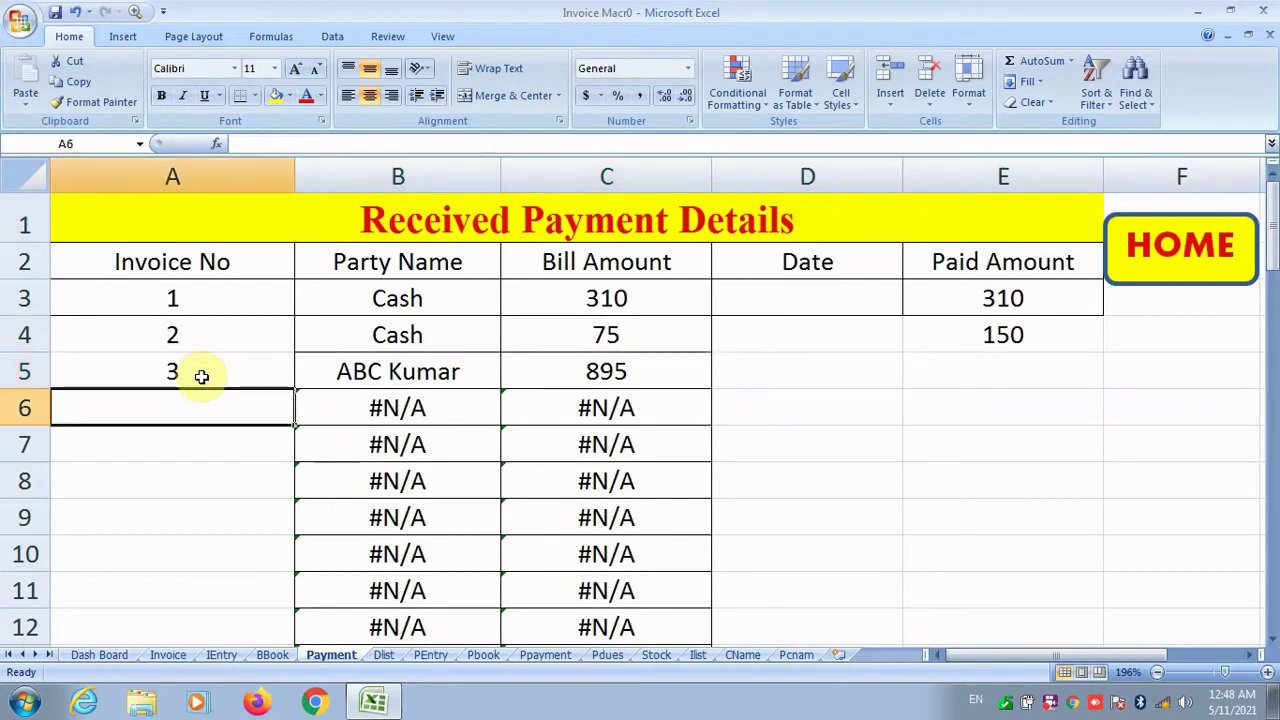
Step: Enter a payment for invoice number 4 in row 6, dated 15/04/2021 with a paid amount of 710
type("4")
key("Tab")
key("Tab")
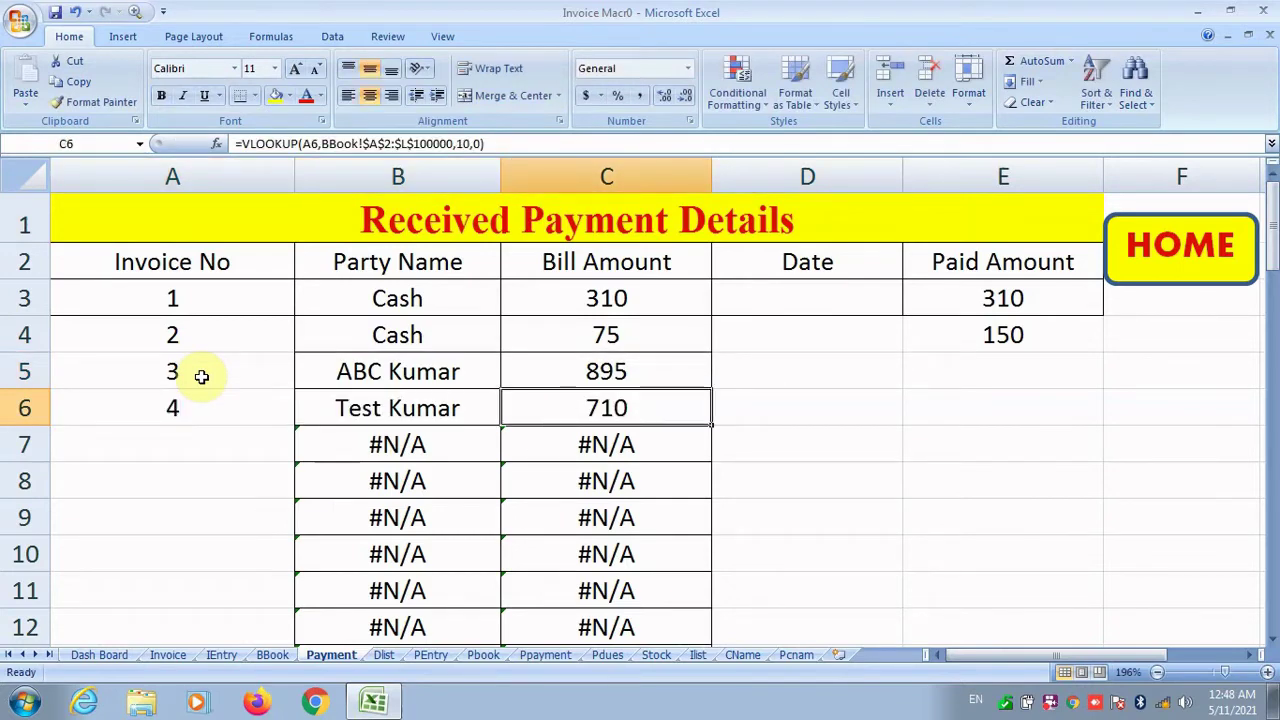
left_click(744, 418)
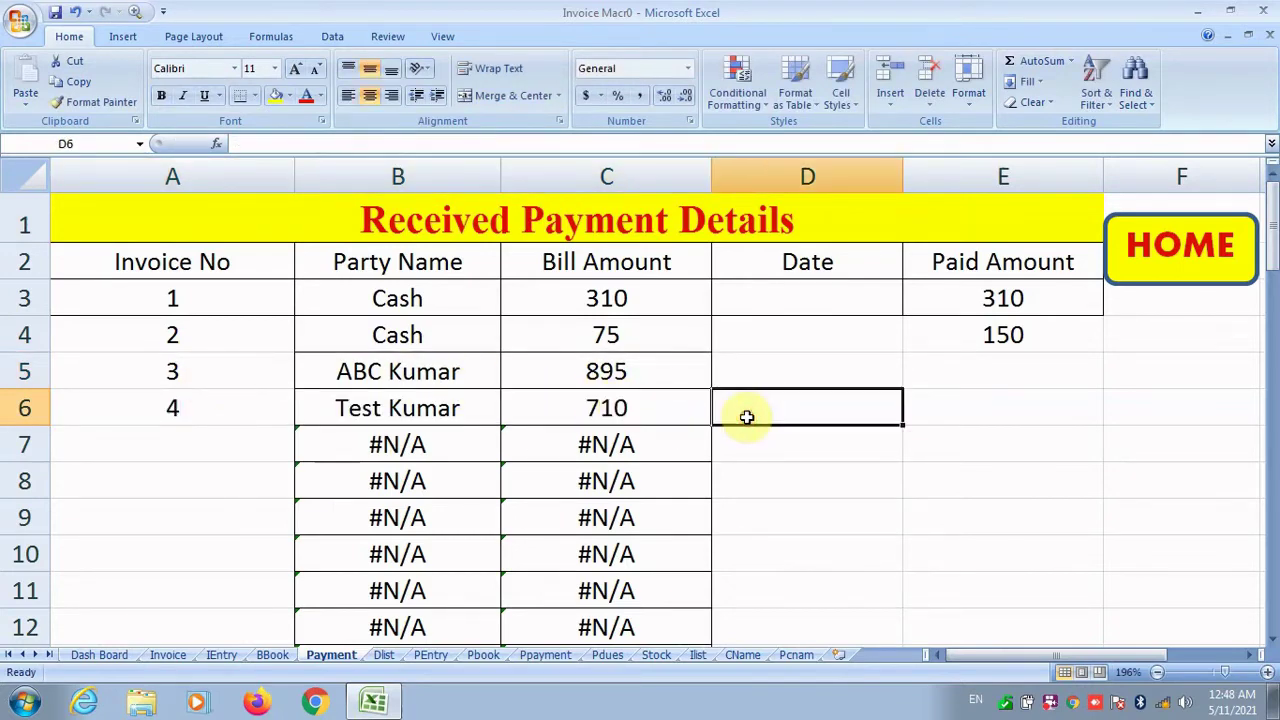
type("15/")
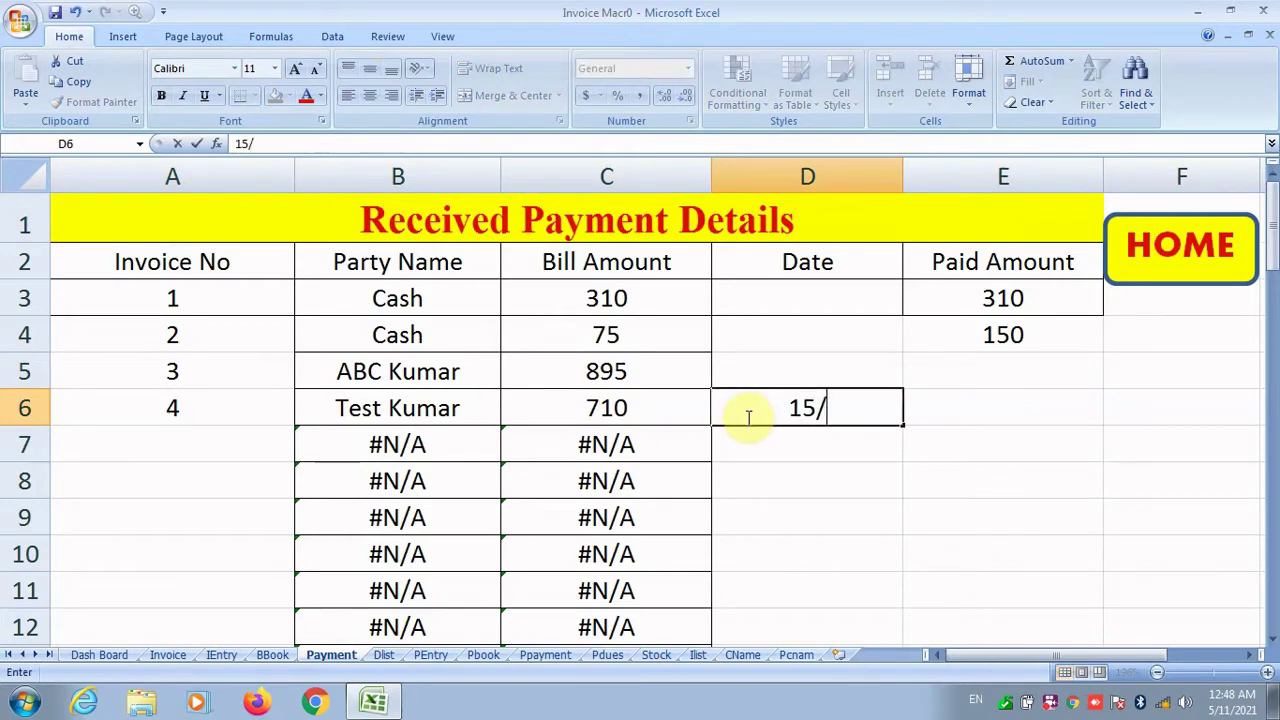
type("04/2021")
key("Tab")
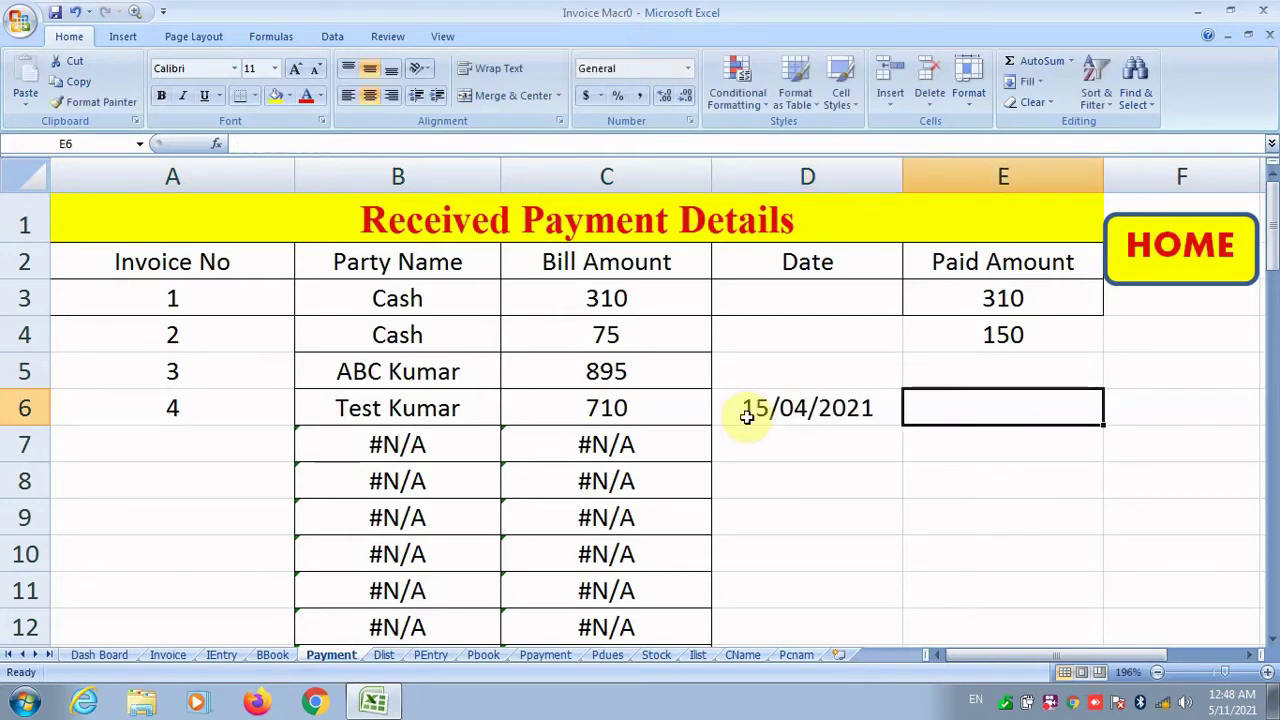
type("710")
key("Return")
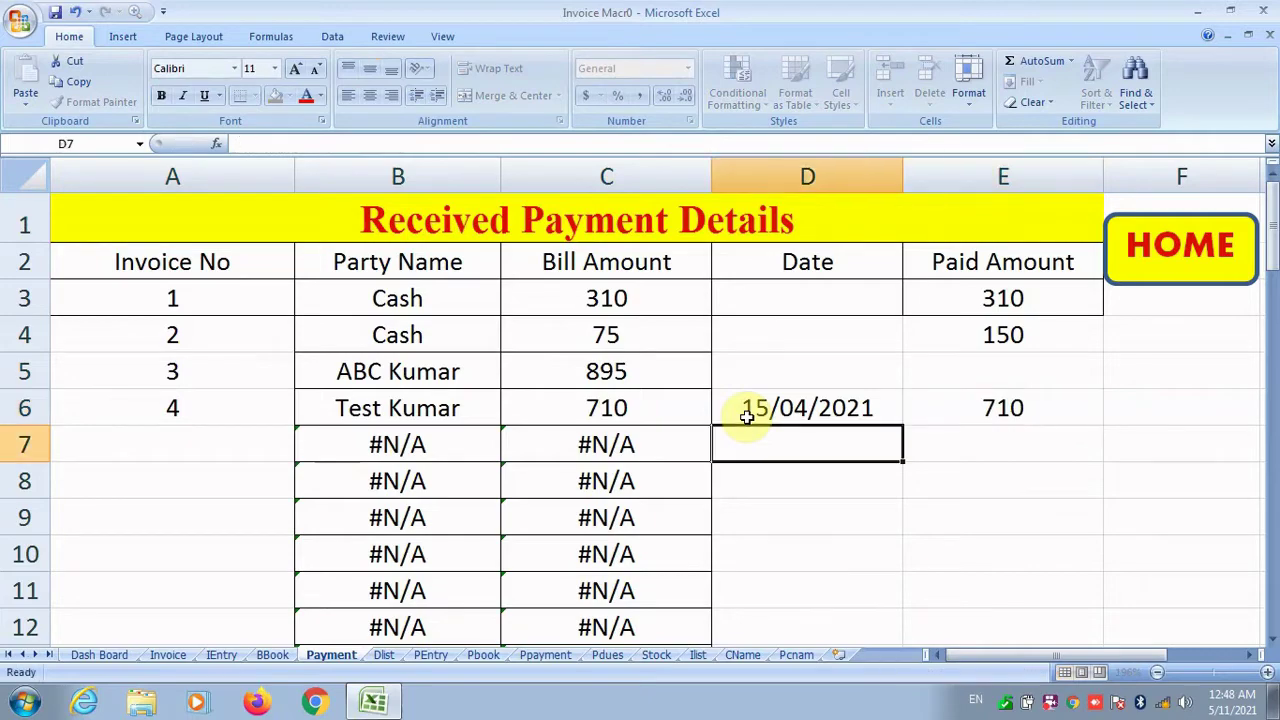
Step: Open the sales Bill Book from the dashboard and check the total bill, paid amount and dues of invoices 4 and 3
left_click(1218, 247)
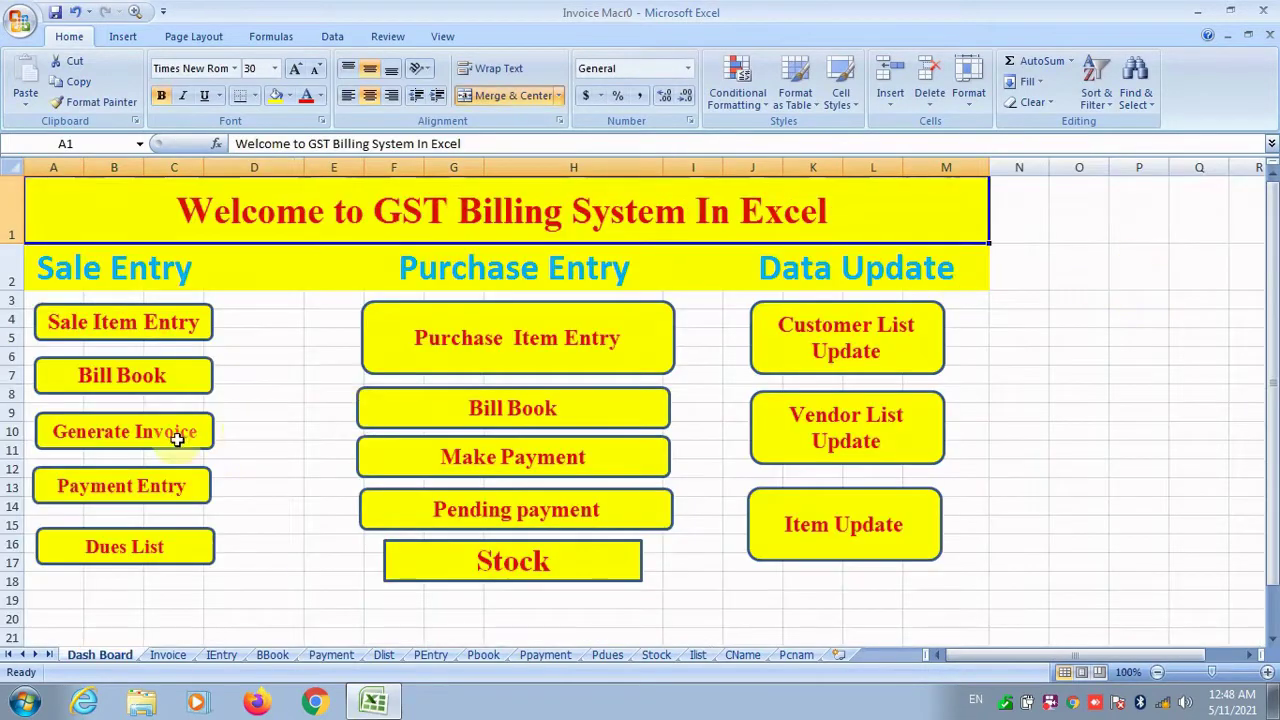
left_click(100, 388)
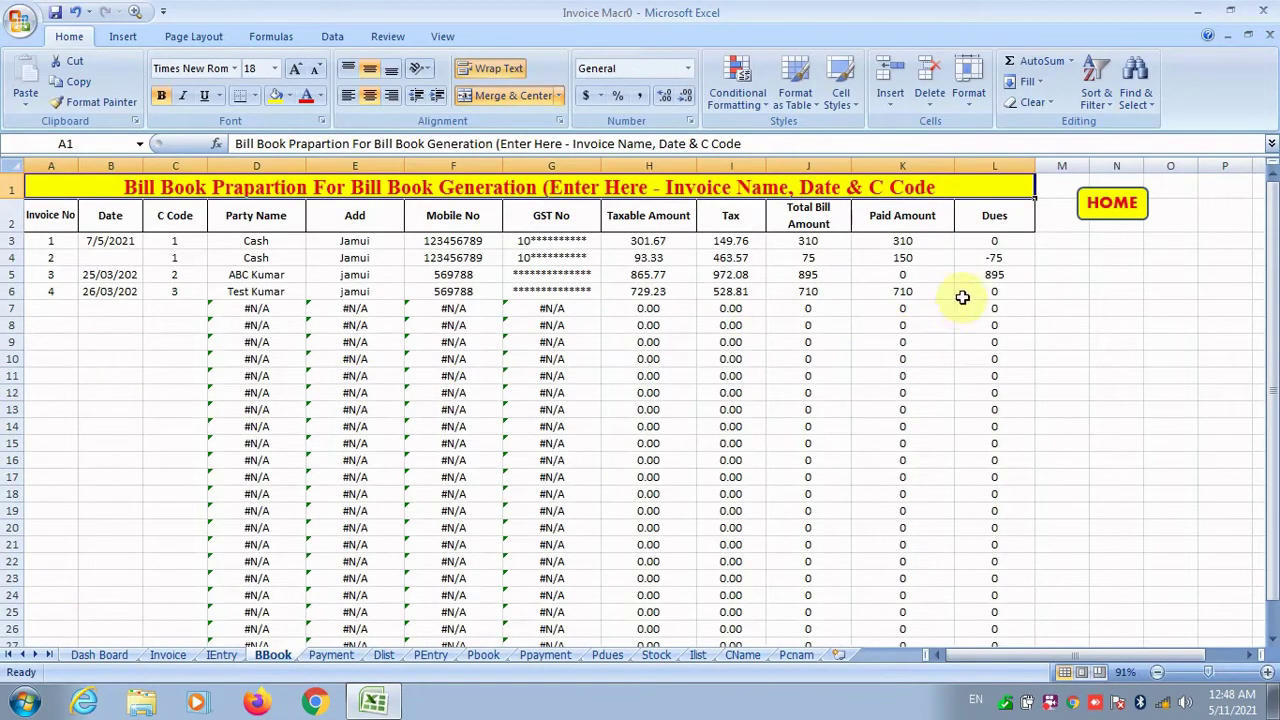
left_click(961, 294)
left_click(800, 292)
key("Right")
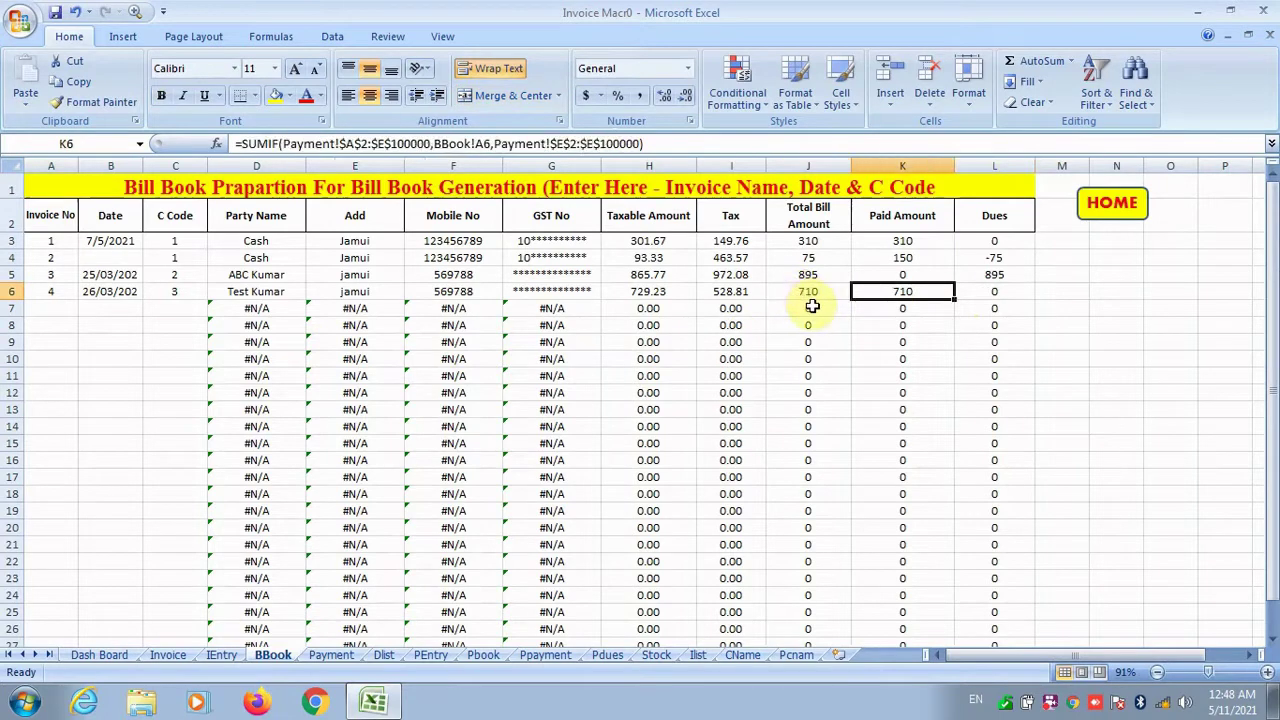
key("Right")
left_click(809, 277)
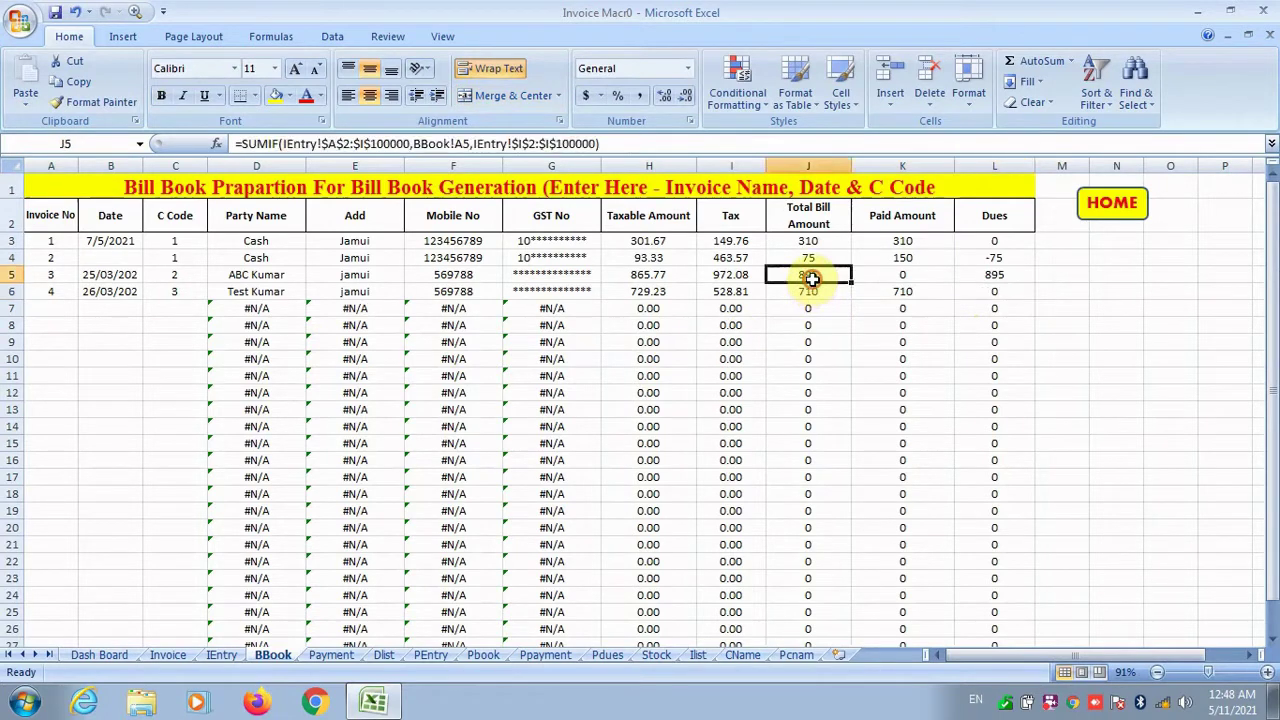
key("Right")
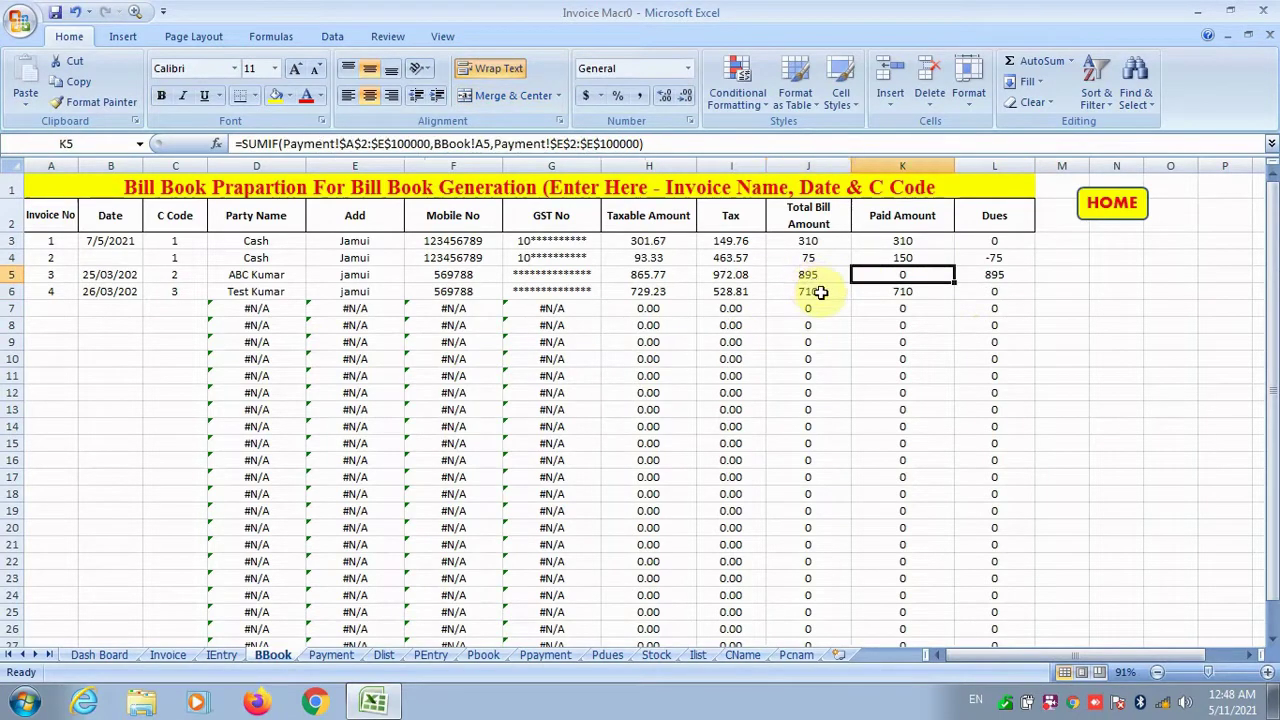
key("Right")
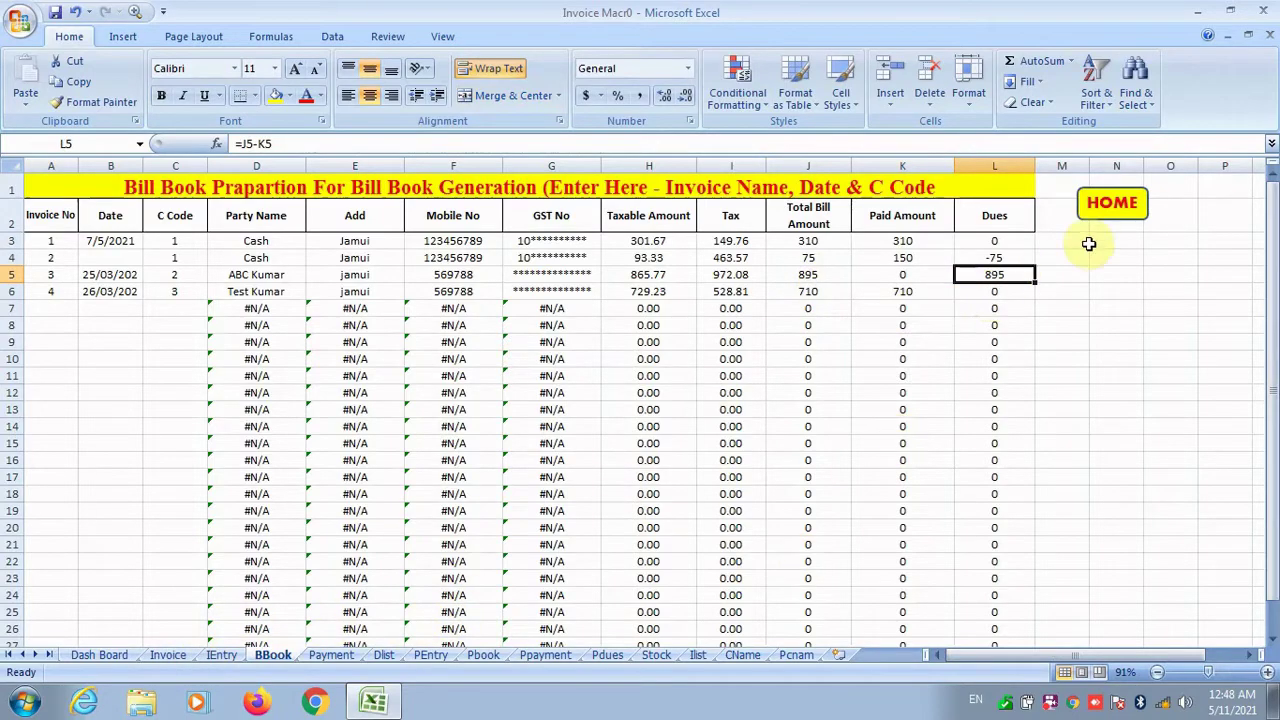
Step: Reopen the received payment sheet and record invoice 3's payment with date 16/04/2021 and paid amount 895
left_click(1113, 208)
left_click(119, 485)
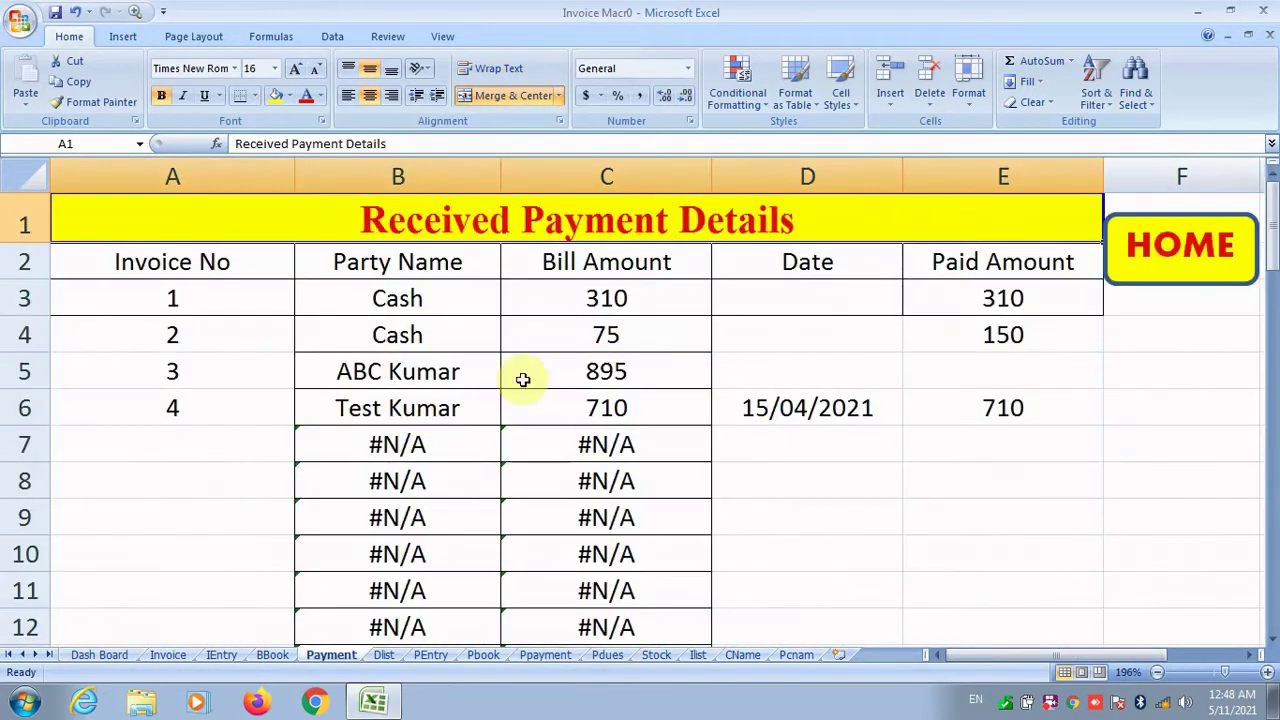
left_click(759, 372)
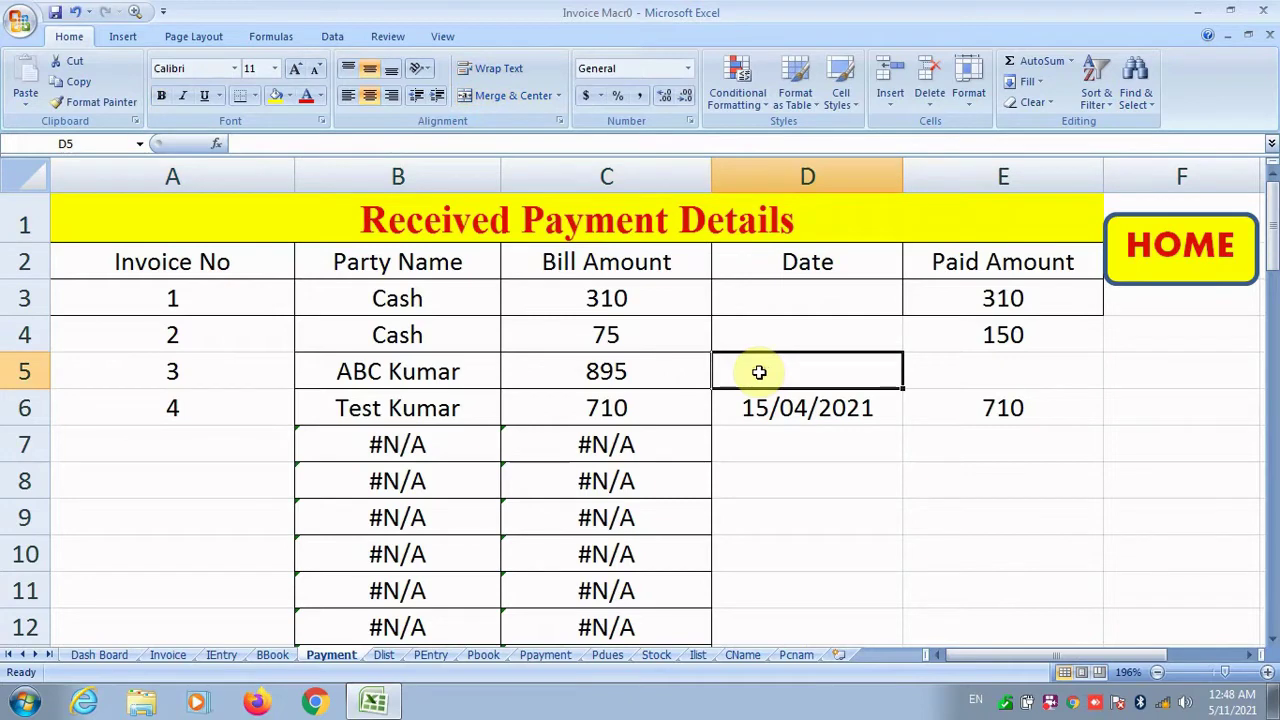
type("16/04")
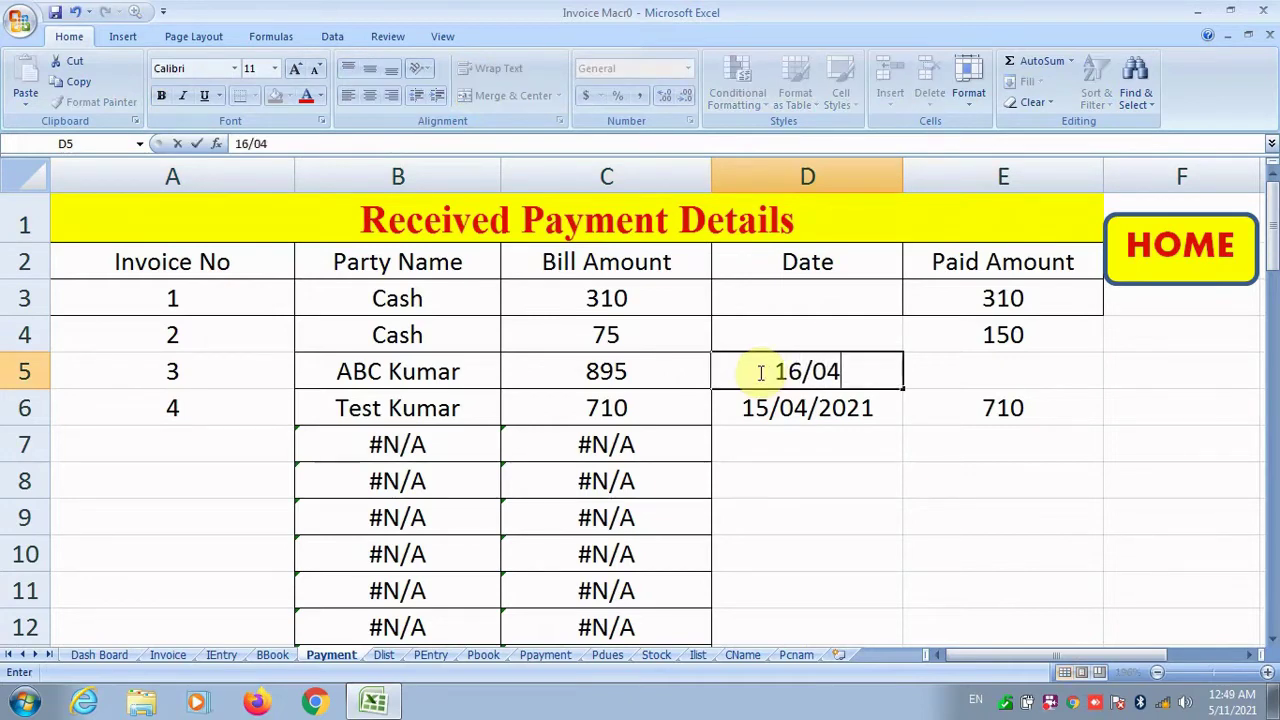
type("/2021")
key("Tab")
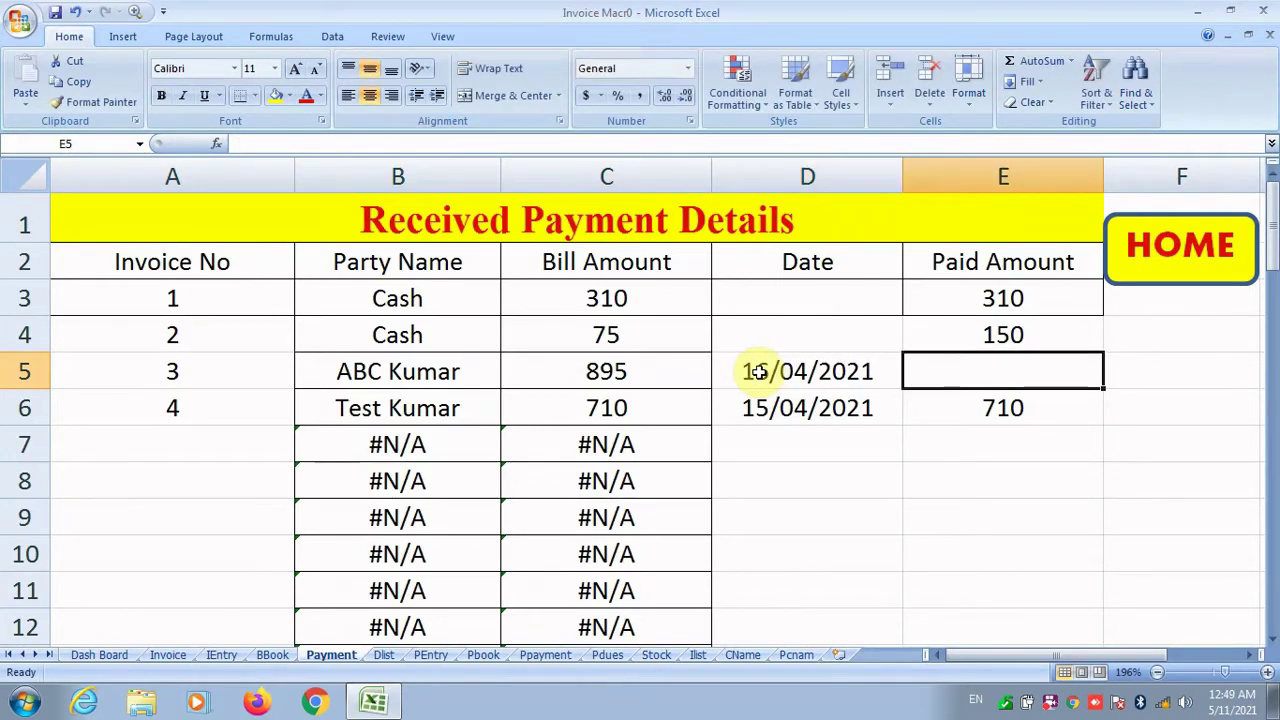
type("895")
key("Return")
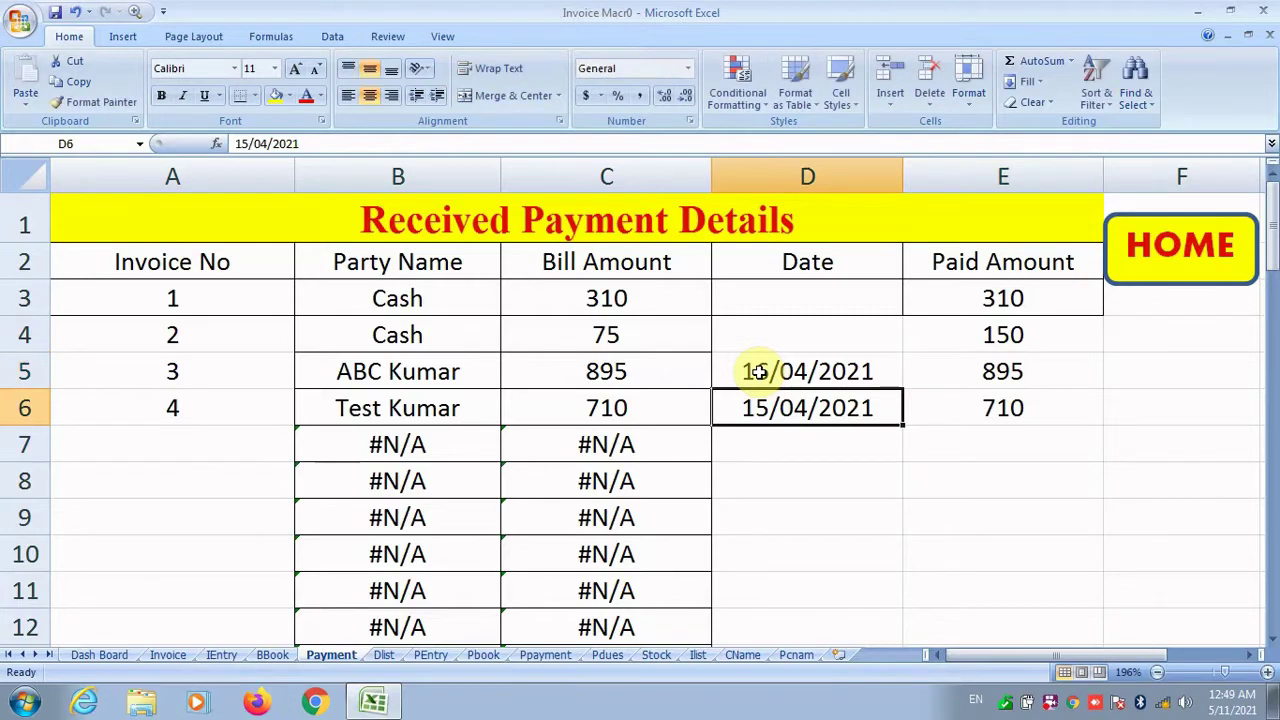
Step: Check invoice 3's dues in the sales Bill Book and return to the dashboard
left_click(1216, 286)
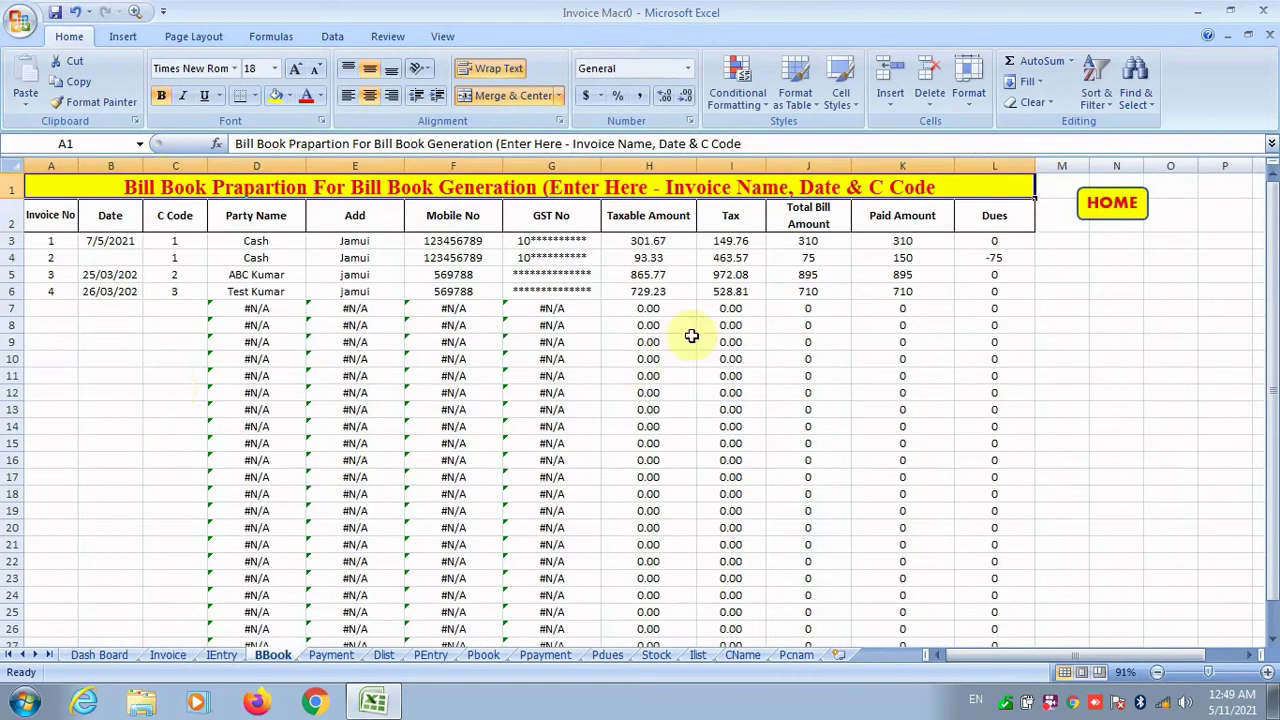
left_click(967, 279)
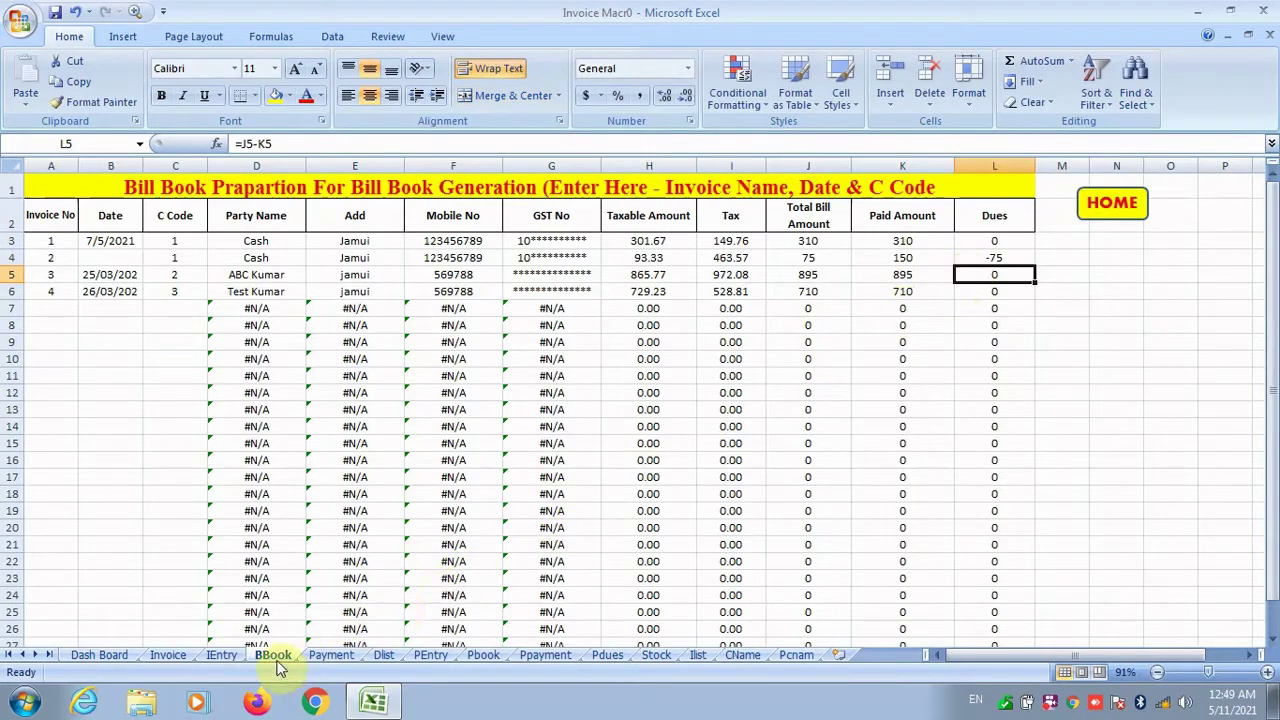
left_click(1094, 204)
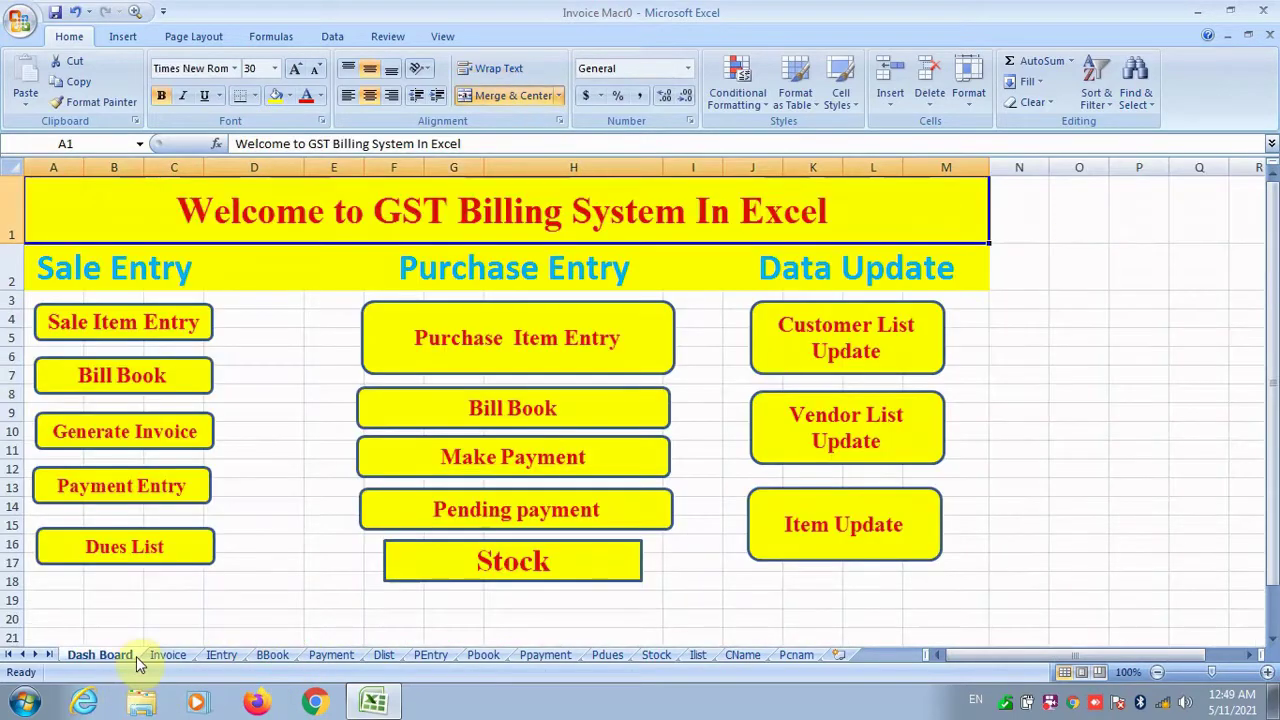
Step: Review the sale item entries, the bill book and the received payment records one sheet after another
left_click(221, 655)
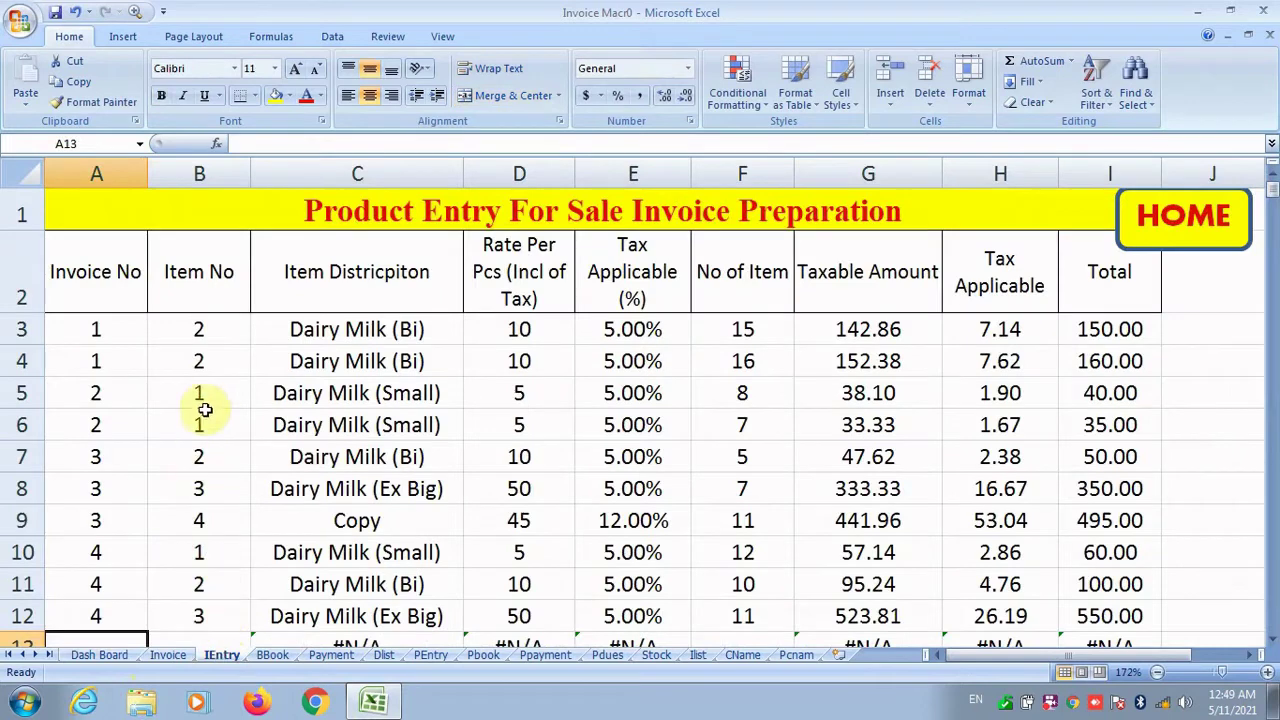
scroll(205, 403, "down", 2)
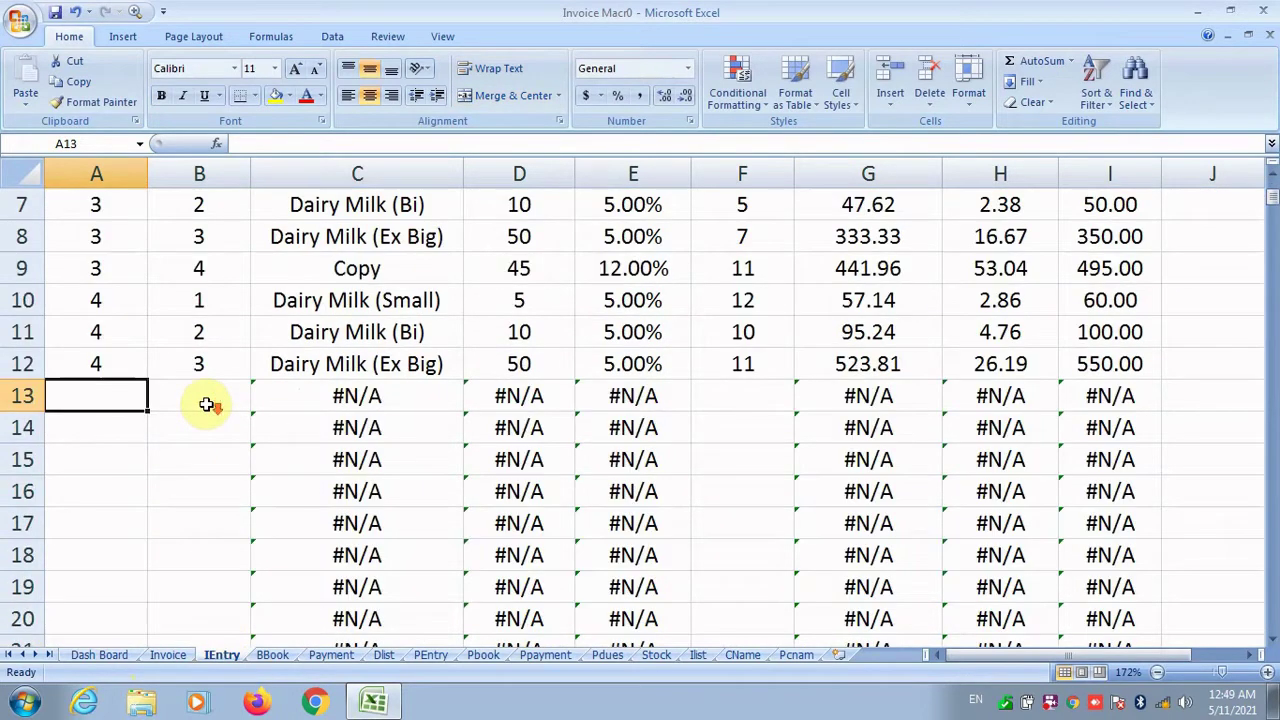
left_click(274, 655)
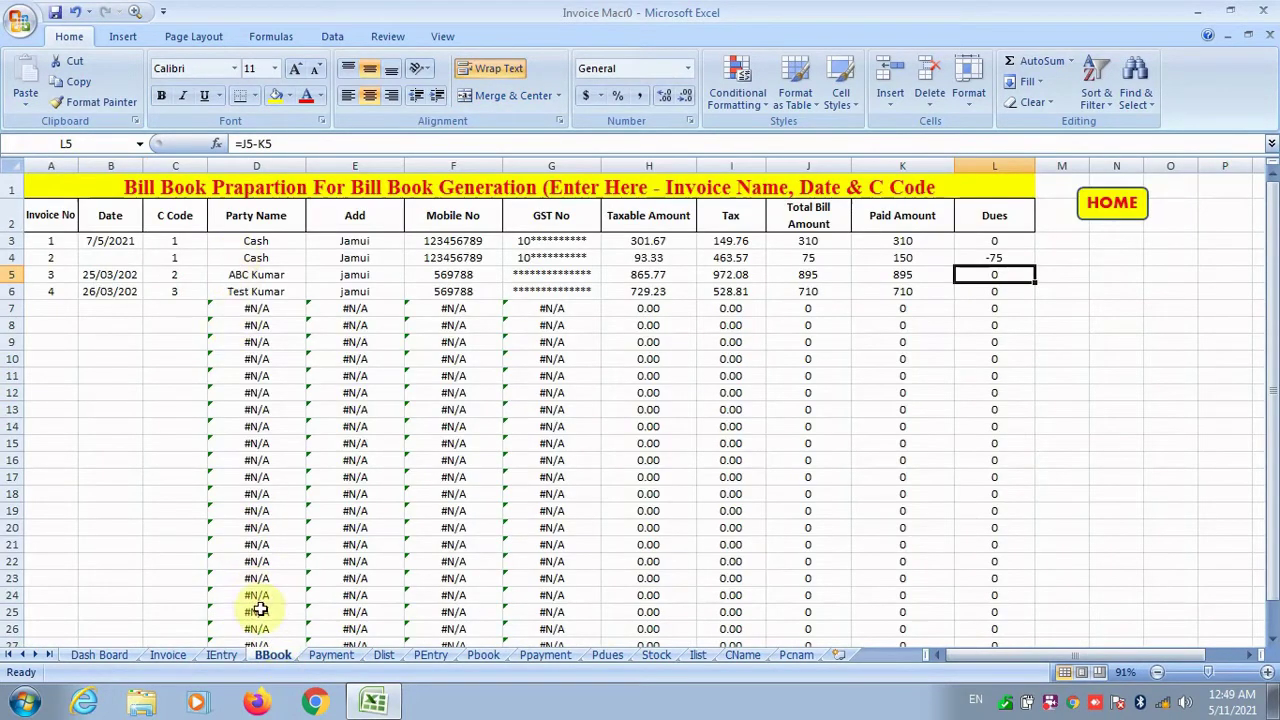
left_click(318, 652)
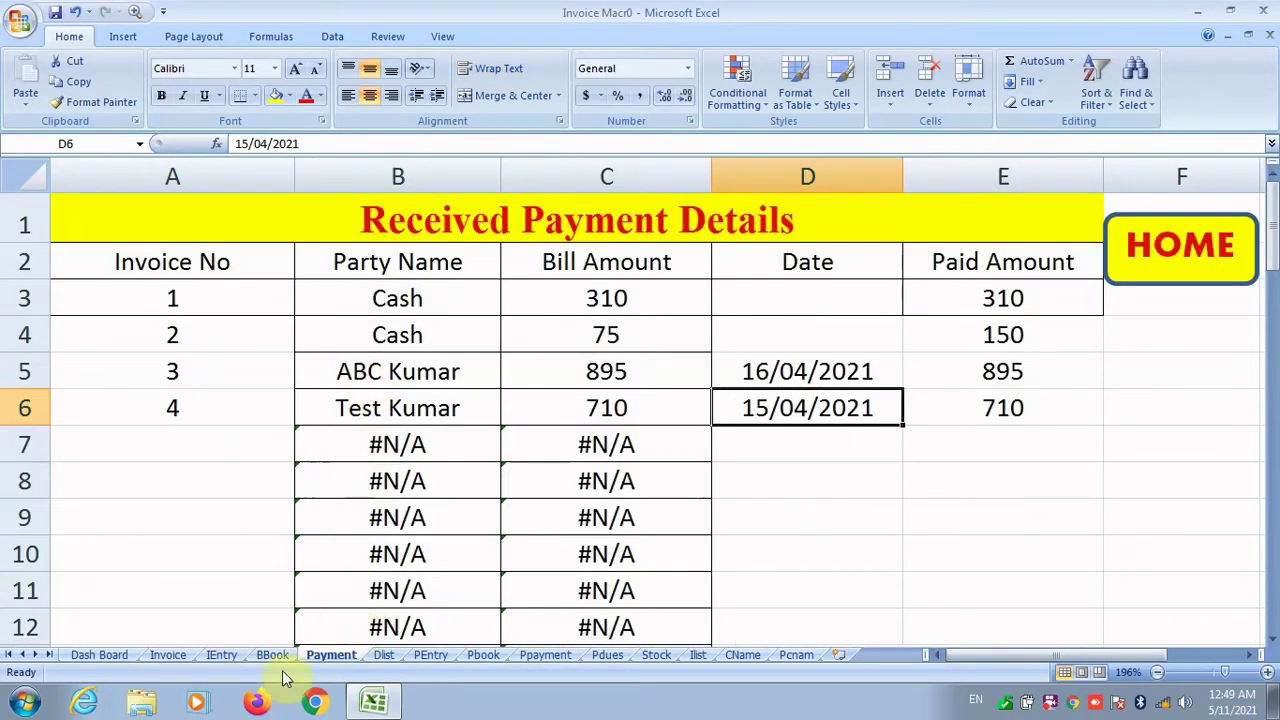
Step: On the invoice sheet, generate the invoice for number 1 and for number 2
left_click(169, 655)
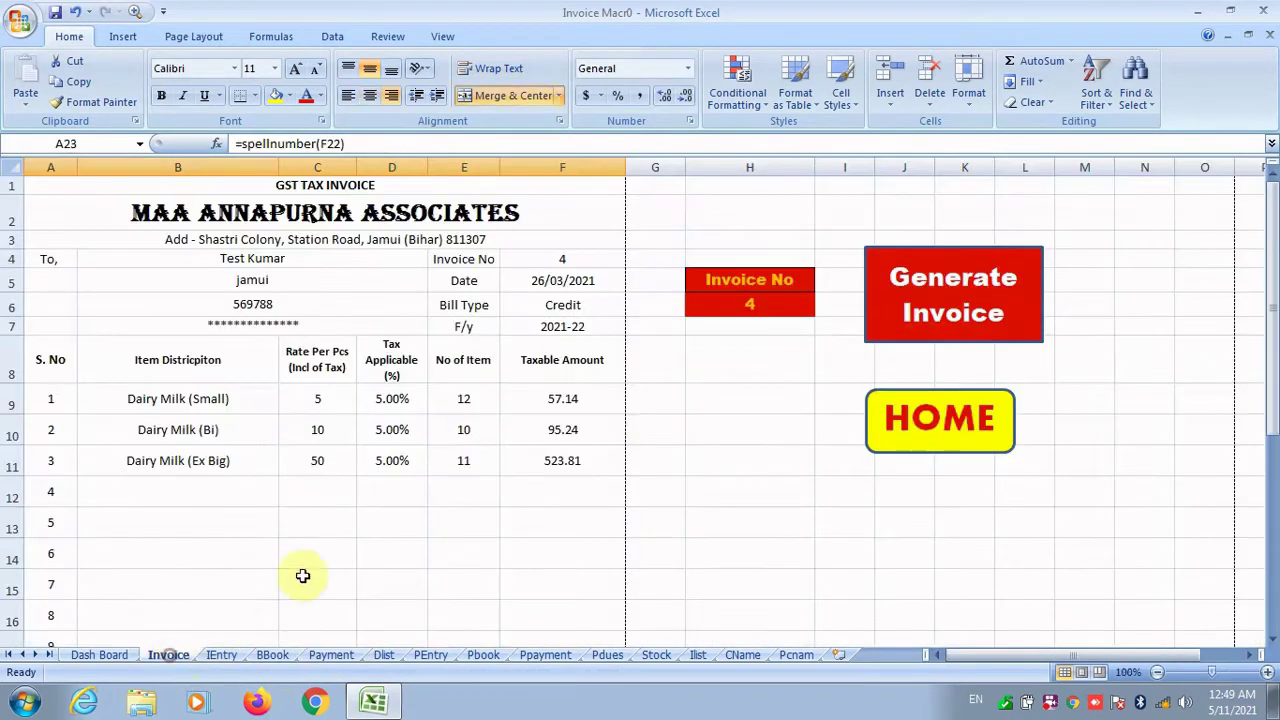
left_click(866, 308)
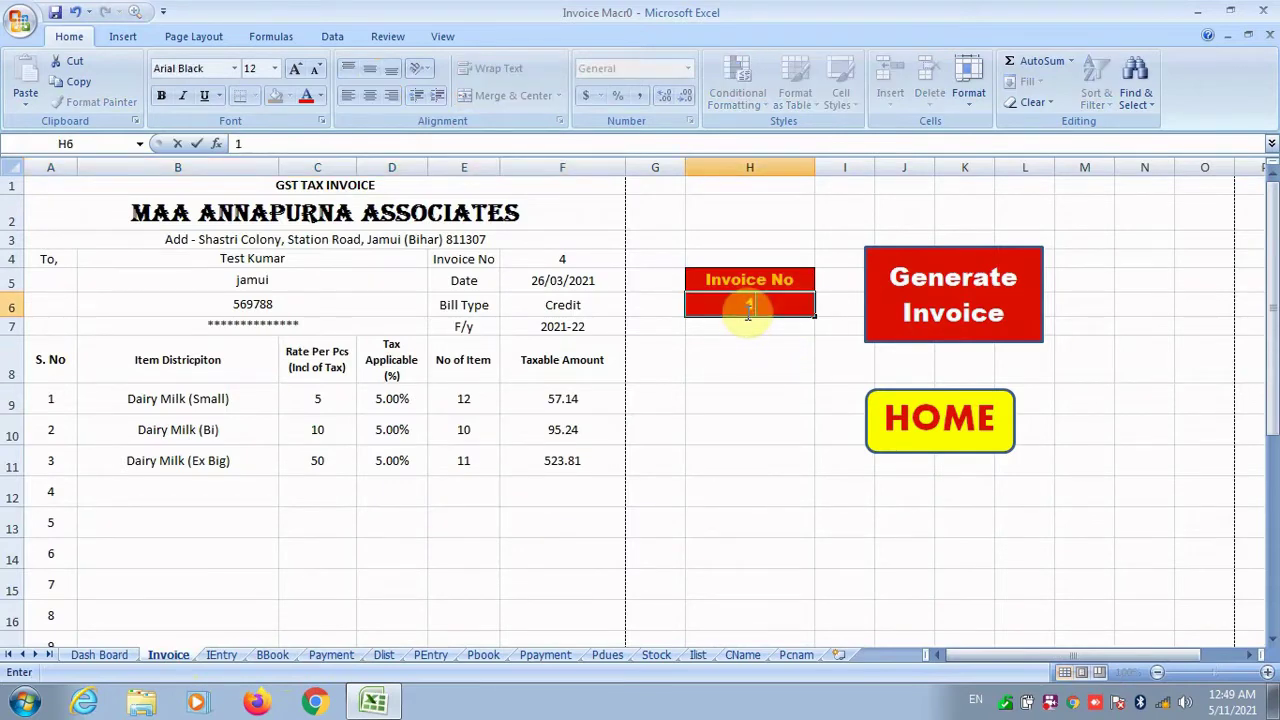
left_click(884, 308)
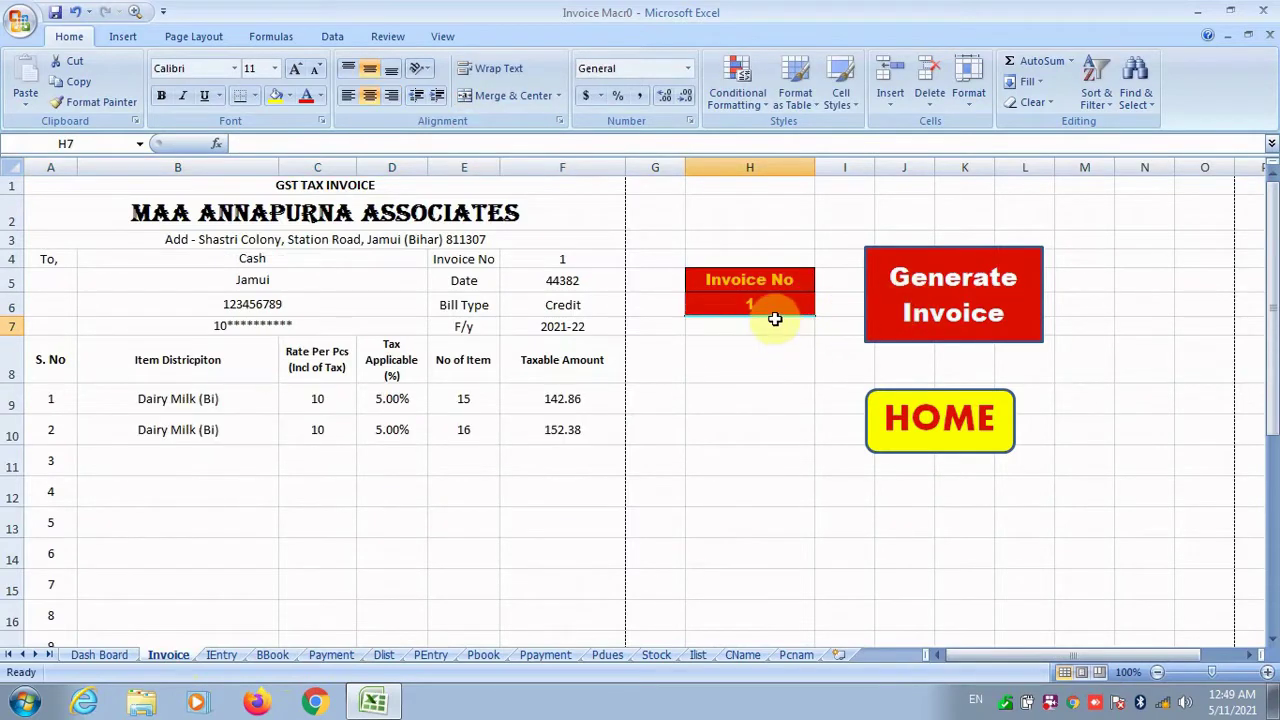
left_click(772, 313)
type("2")
key("Return")
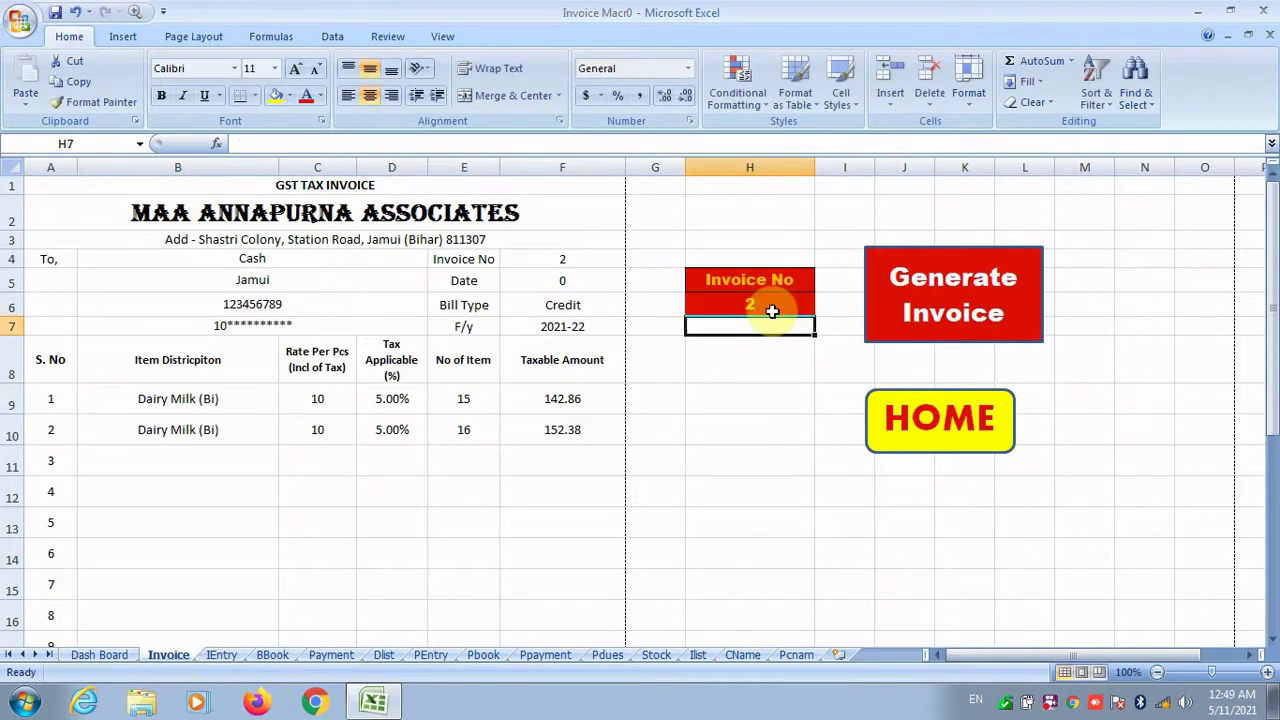
left_click(908, 315)
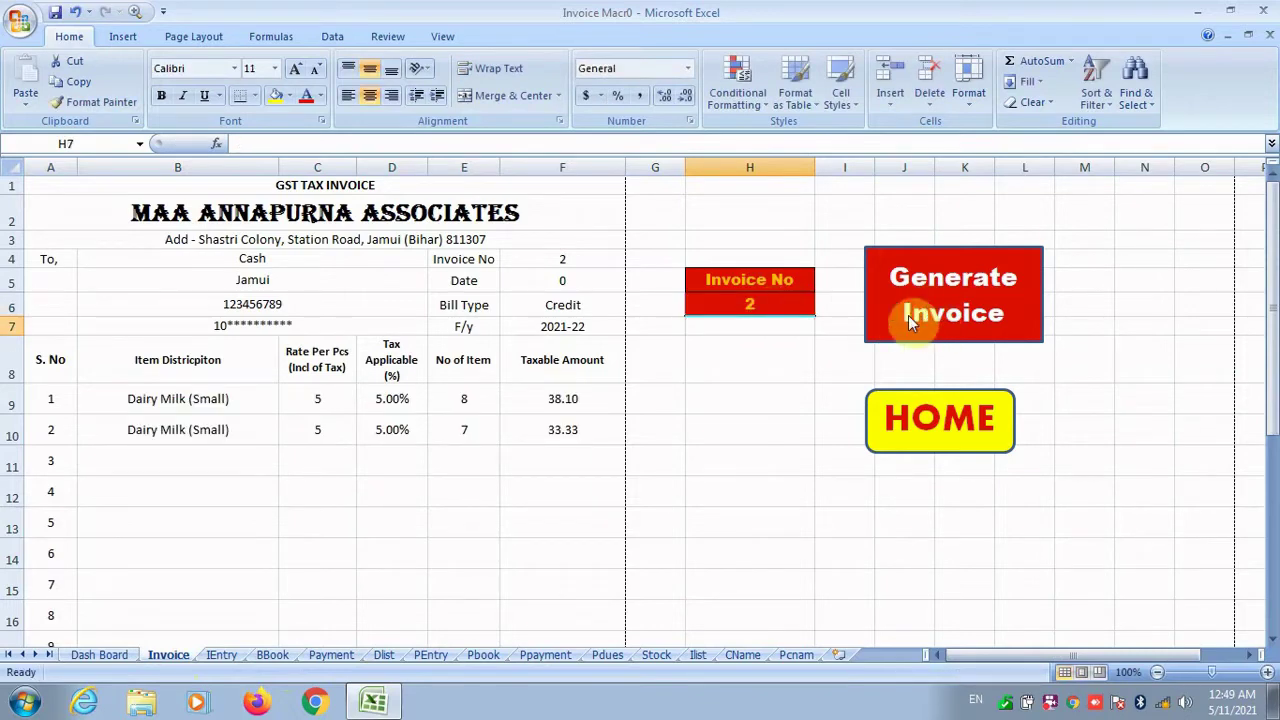
Step: Return to the sale item entry sheet and view the product rows from the first invoice onward
left_click(234, 655)
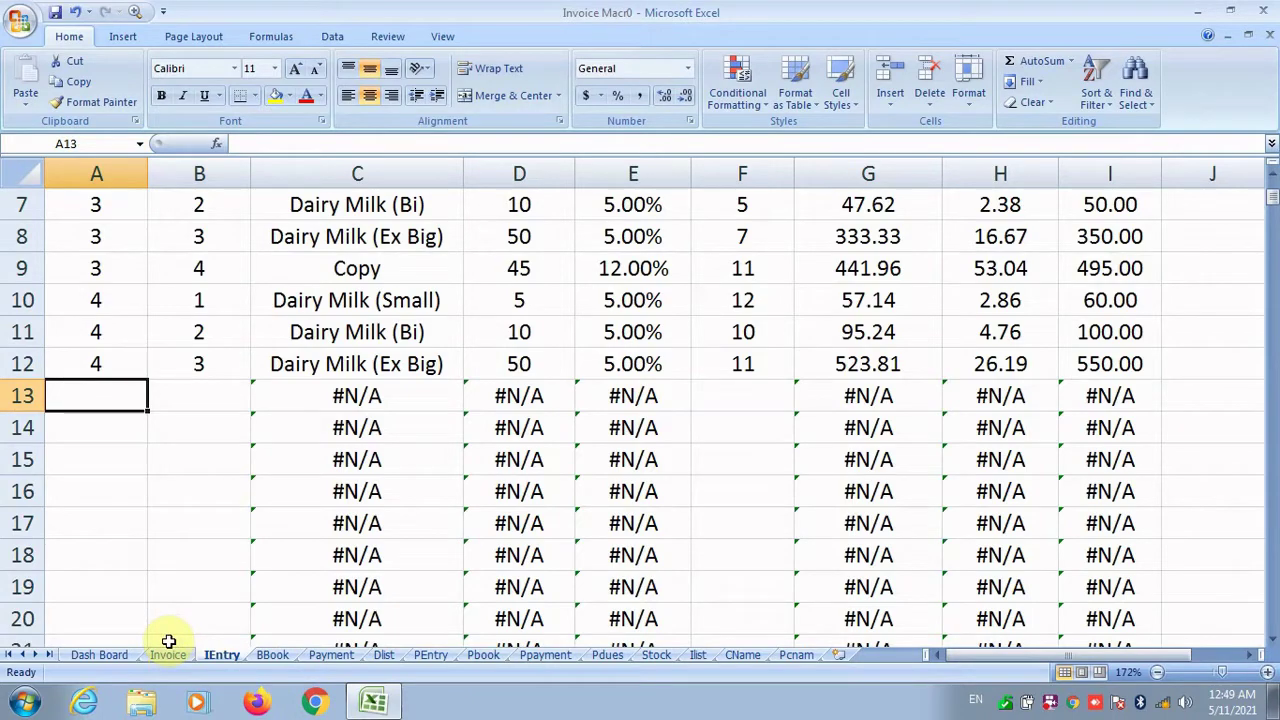
scroll(168, 641, "up", 2)
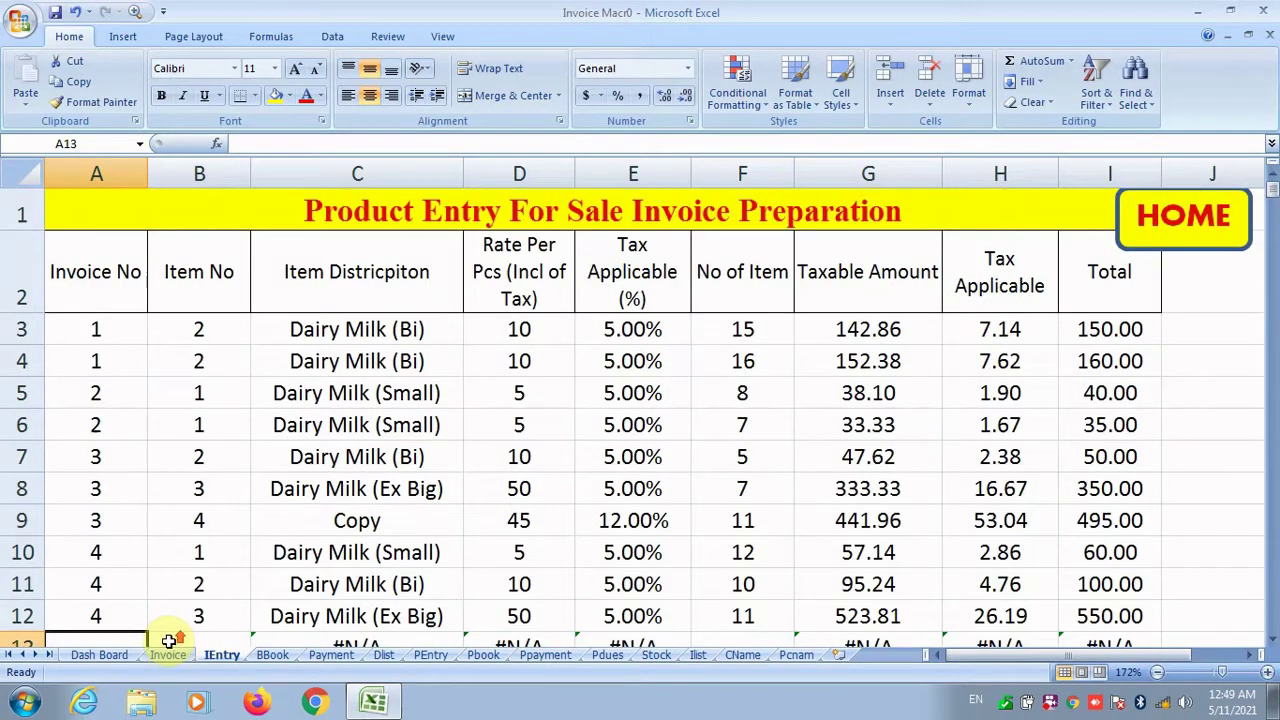
Step: Look through the invoice, dashboard, sales bill book, received payment and dues list sheets one after another
left_click(170, 656)
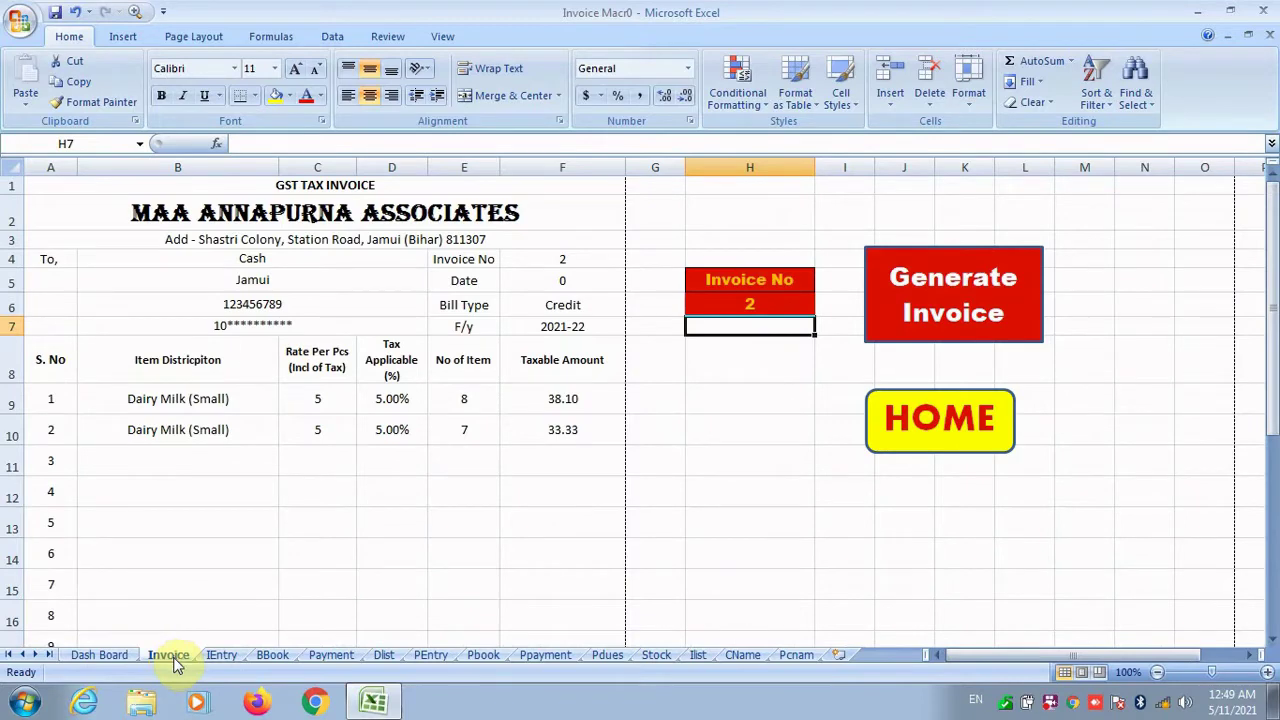
left_click(893, 448)
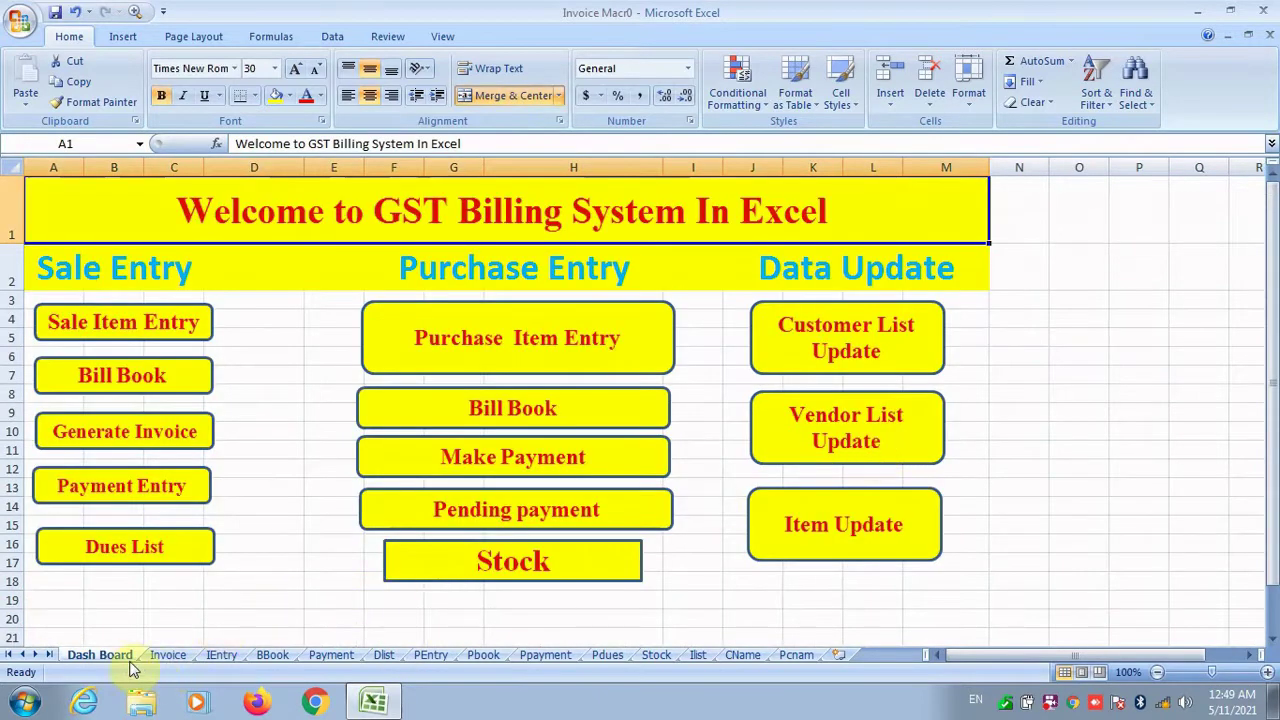
left_click(267, 655)
left_click(331, 655)
left_click(386, 655)
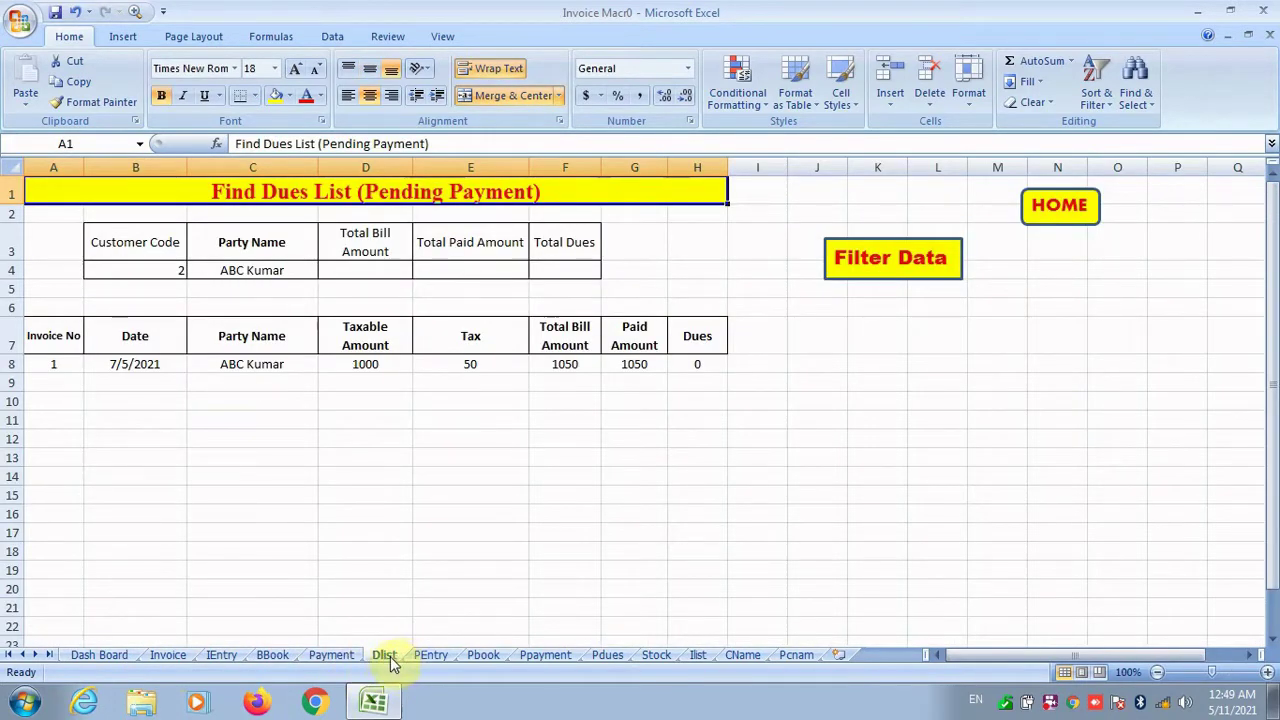
left_click(355, 658)
left_click(380, 656)
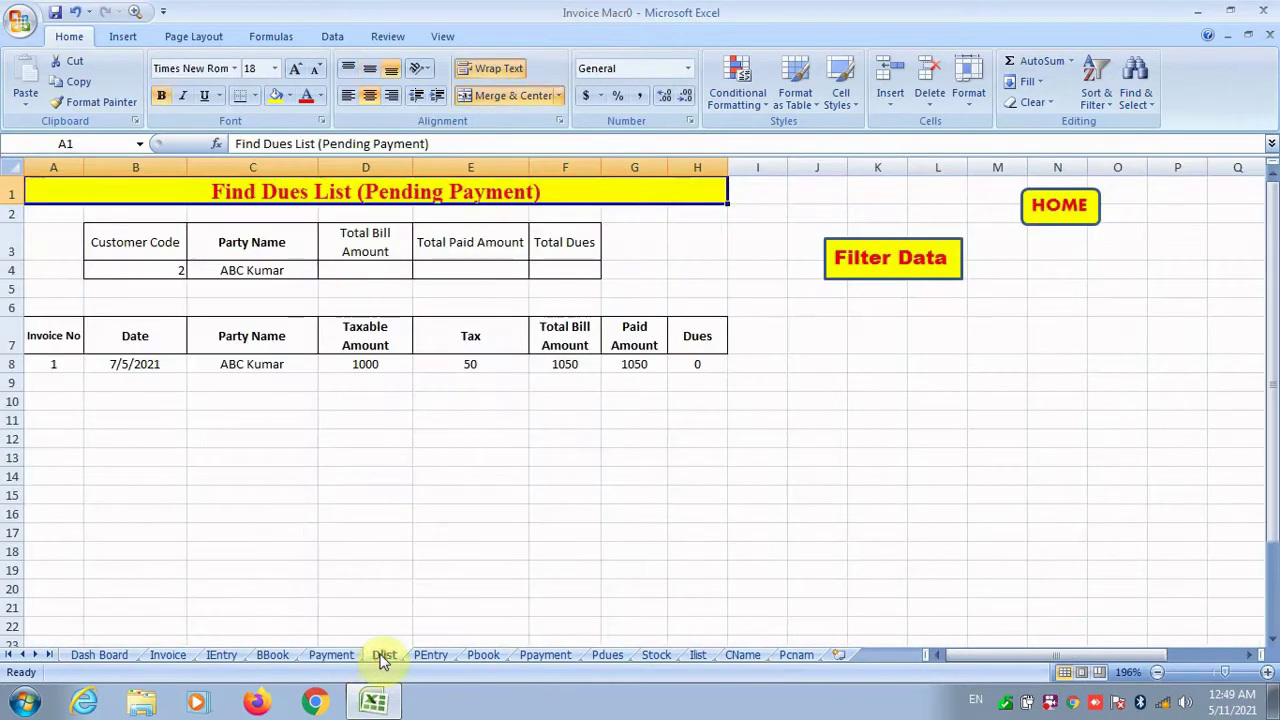
Step: Set the customer code to 3 in the dues list, try to filter its pending payments and return to the dashboard
left_click(137, 277)
type("3")
key("Tab")
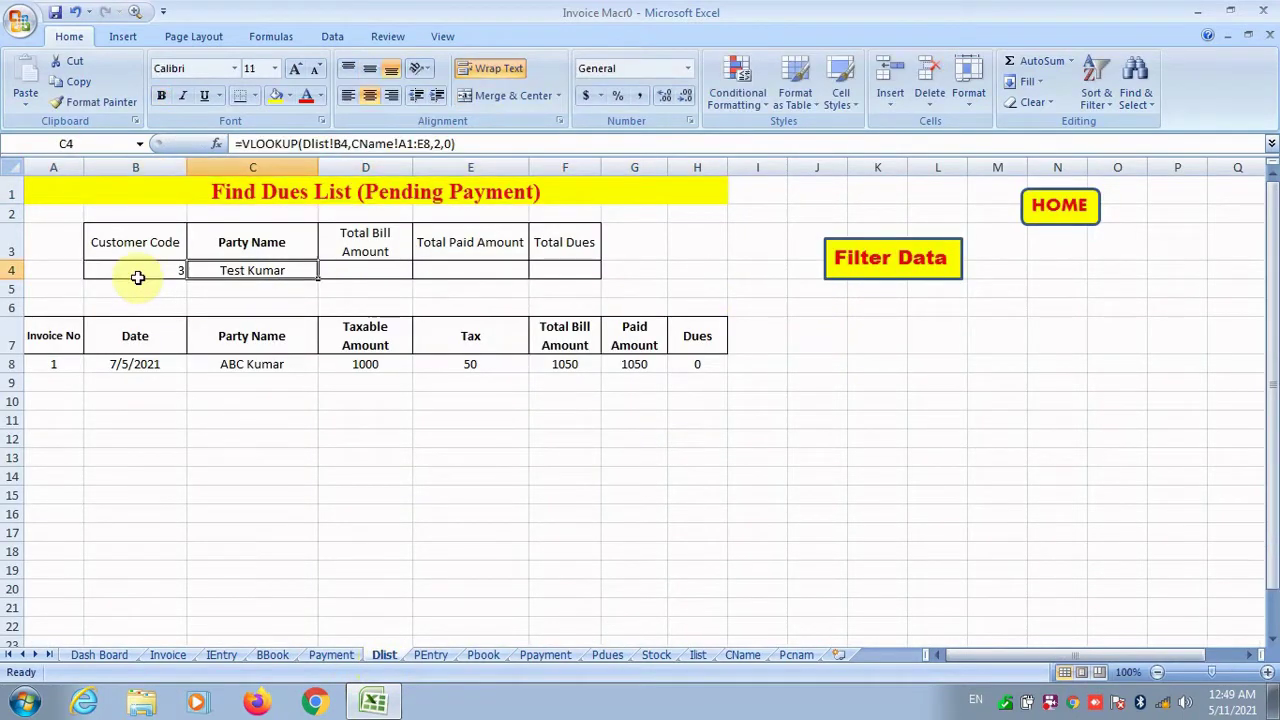
left_click(880, 260)
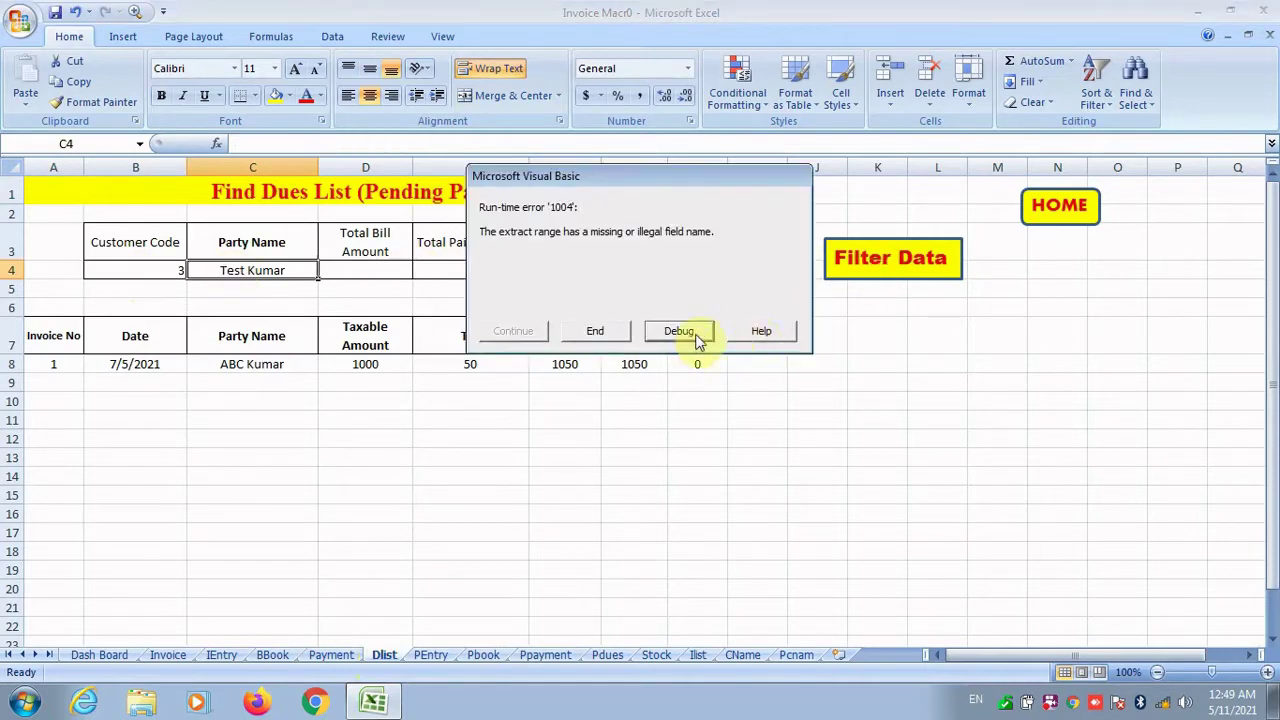
left_click(597, 329)
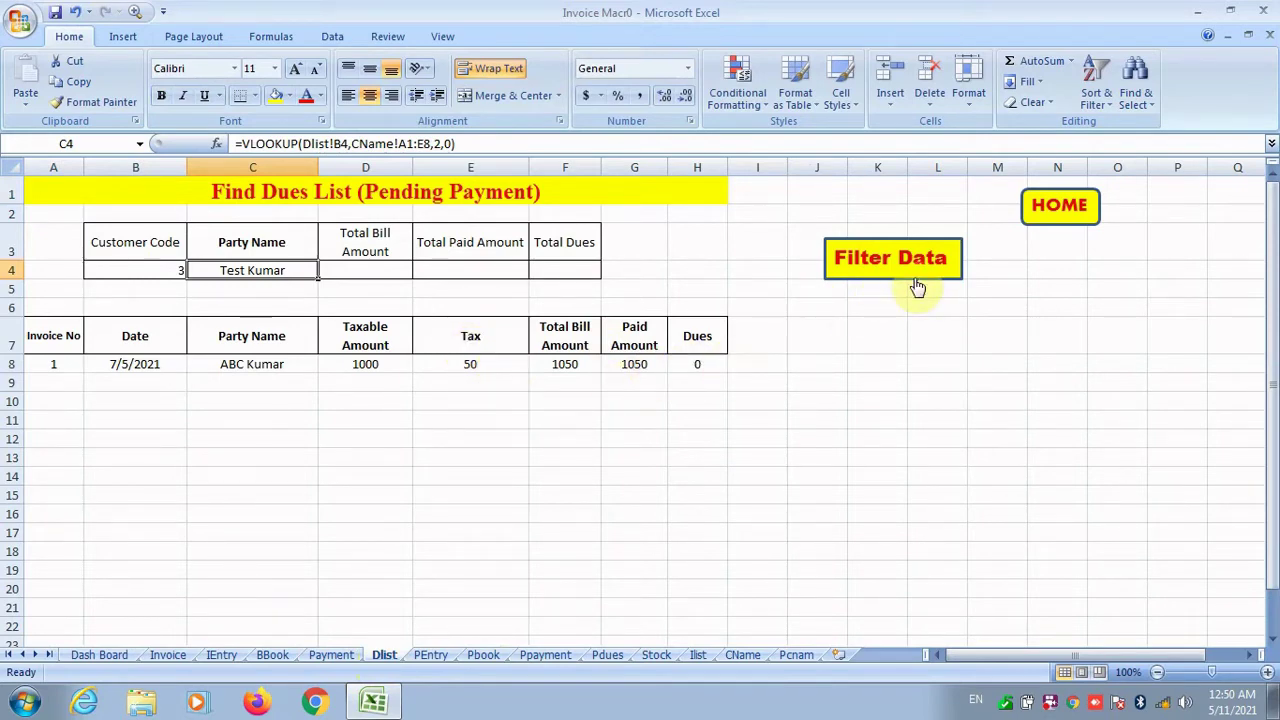
left_click(1037, 215)
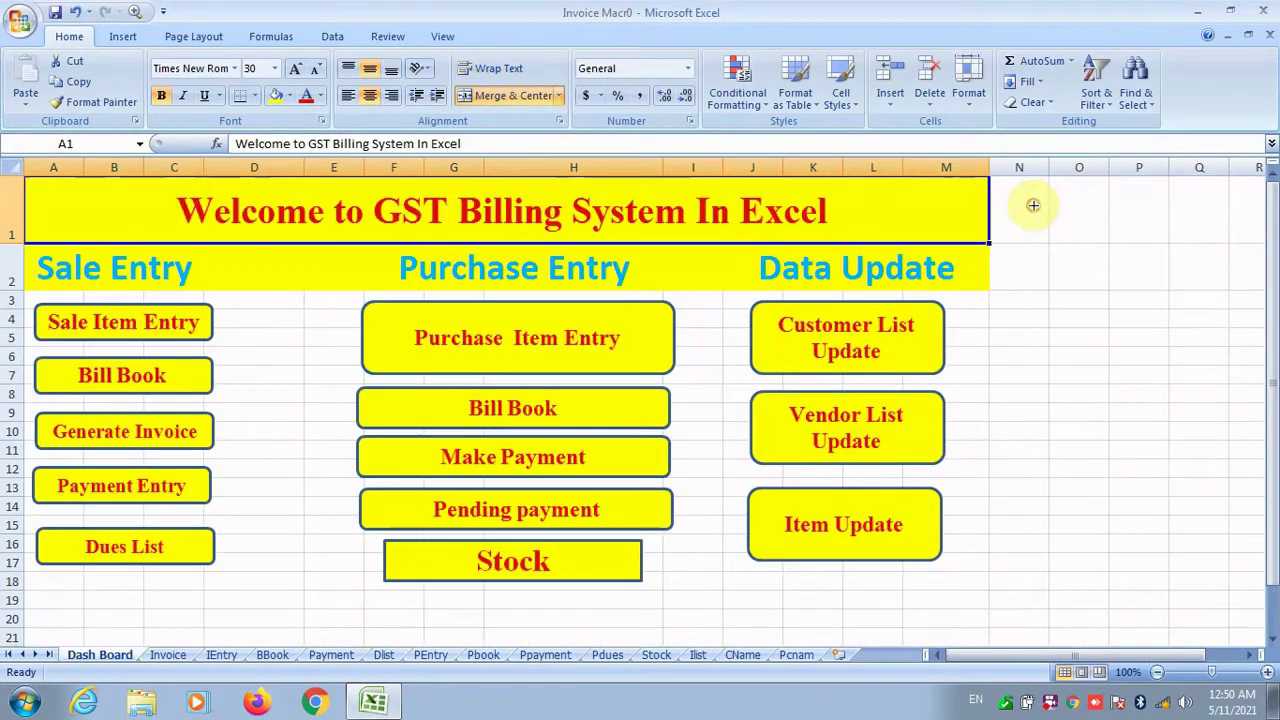
Step: Check the existing invoice records on the purchase payment sheet and return to the dashboard
left_click(556, 656)
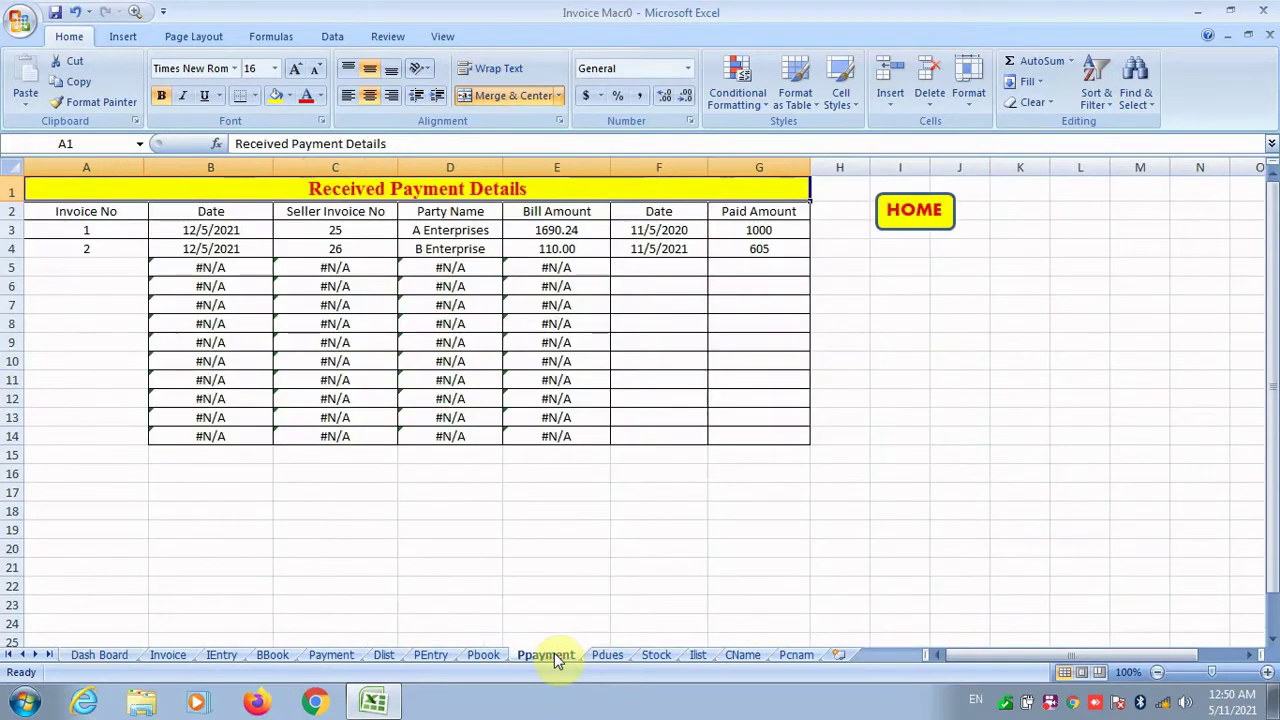
left_click(118, 266)
left_click(105, 245)
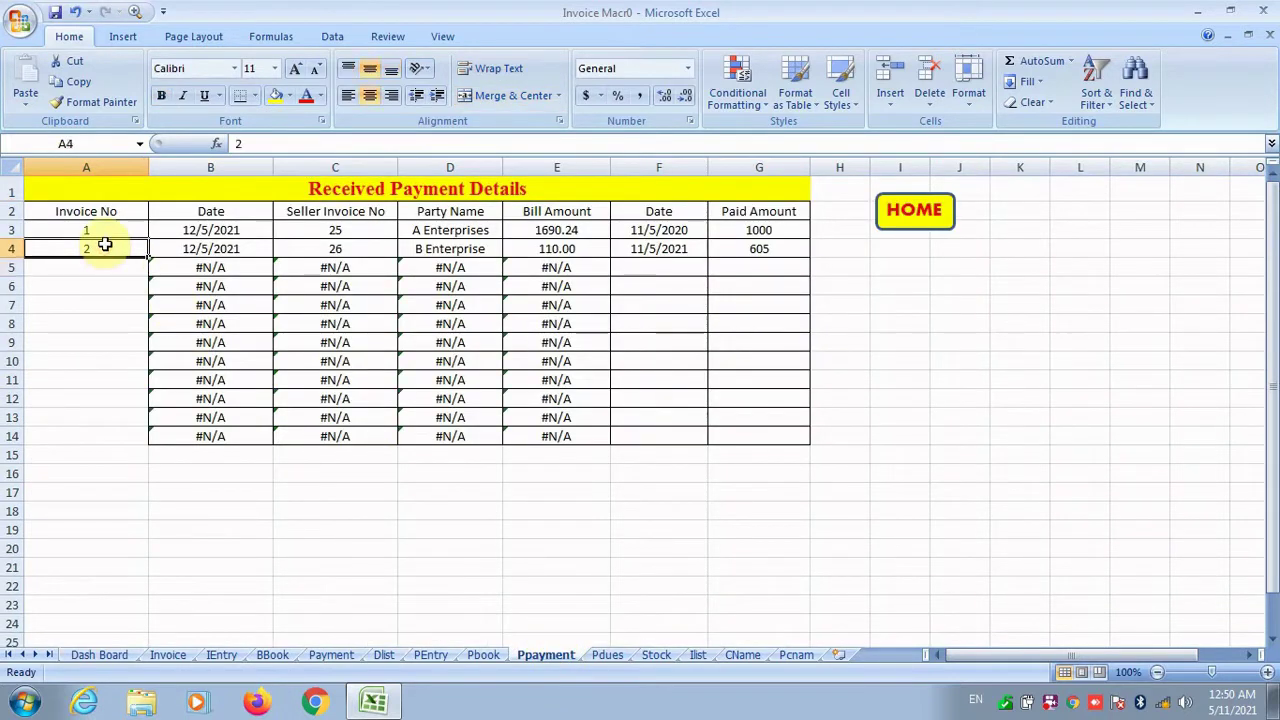
left_click(927, 203)
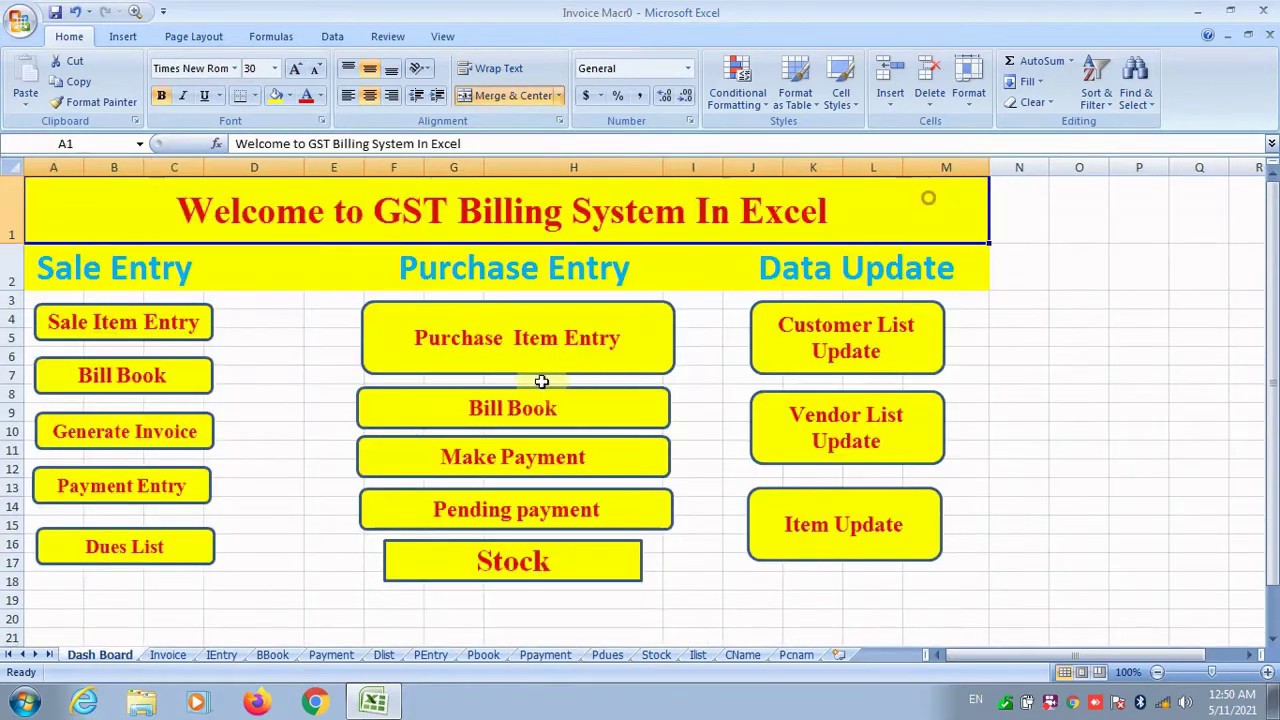
Step: In the purchase item entry, add a row for invoice 4 with item number 1 and a quantity of 13
left_click(495, 339)
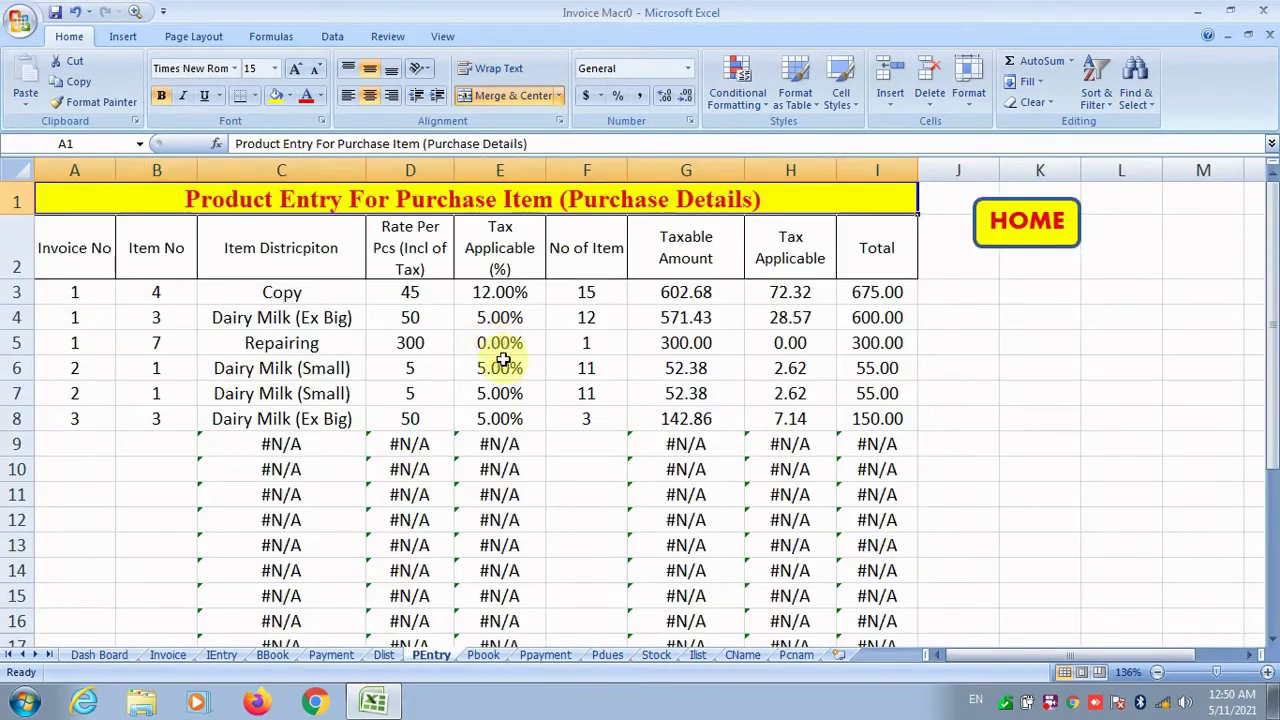
left_click(96, 443)
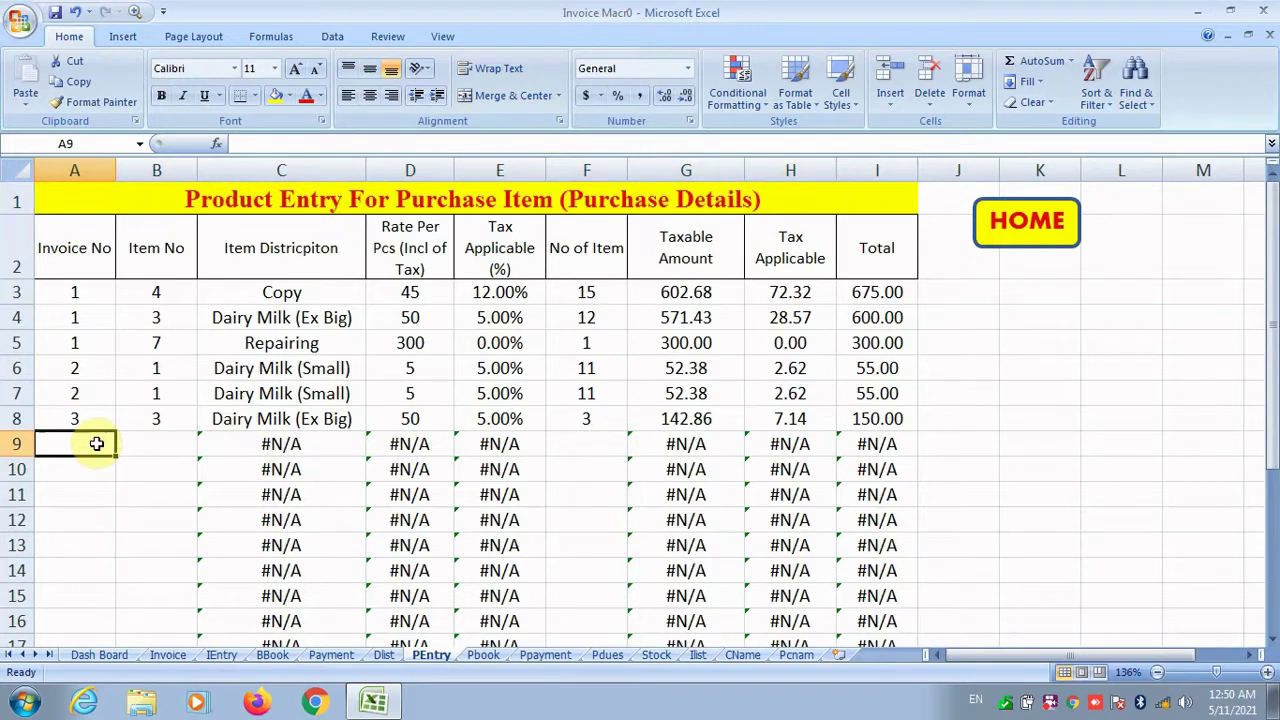
type("4")
key("Tab")
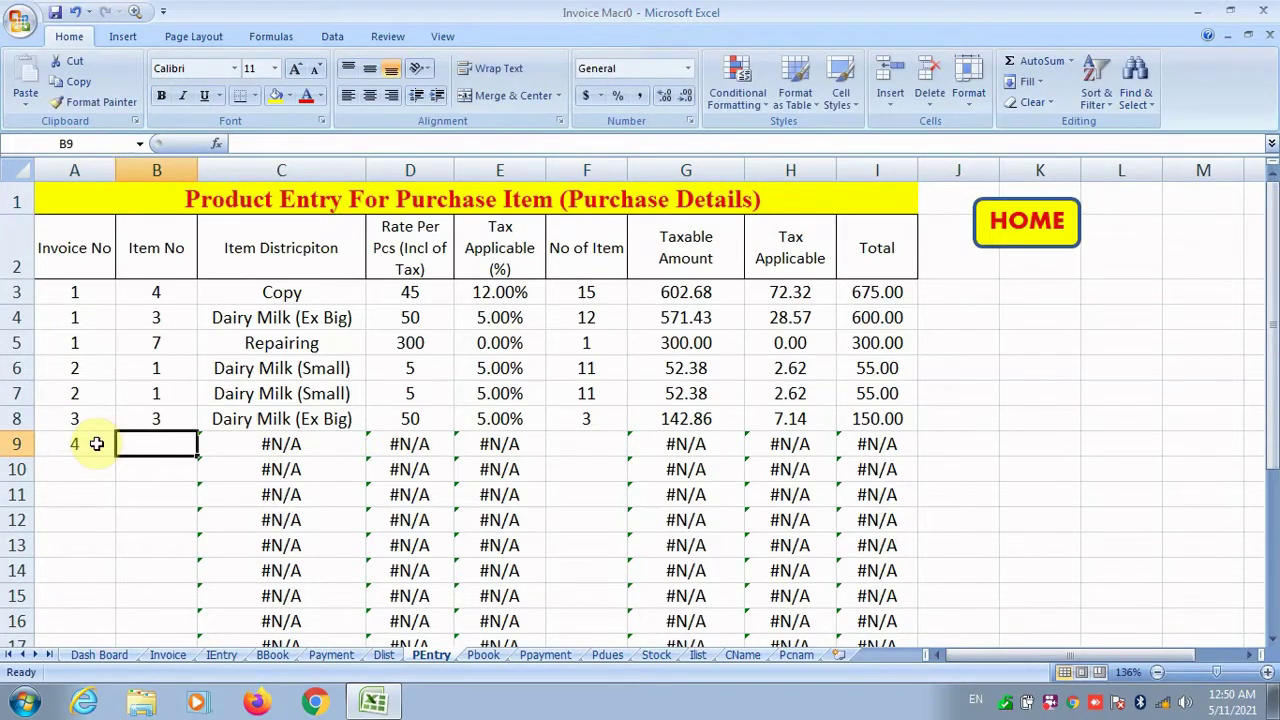
type("1")
key("Tab")
key("Tab")
key("Tab")
key("Tab")
type("13")
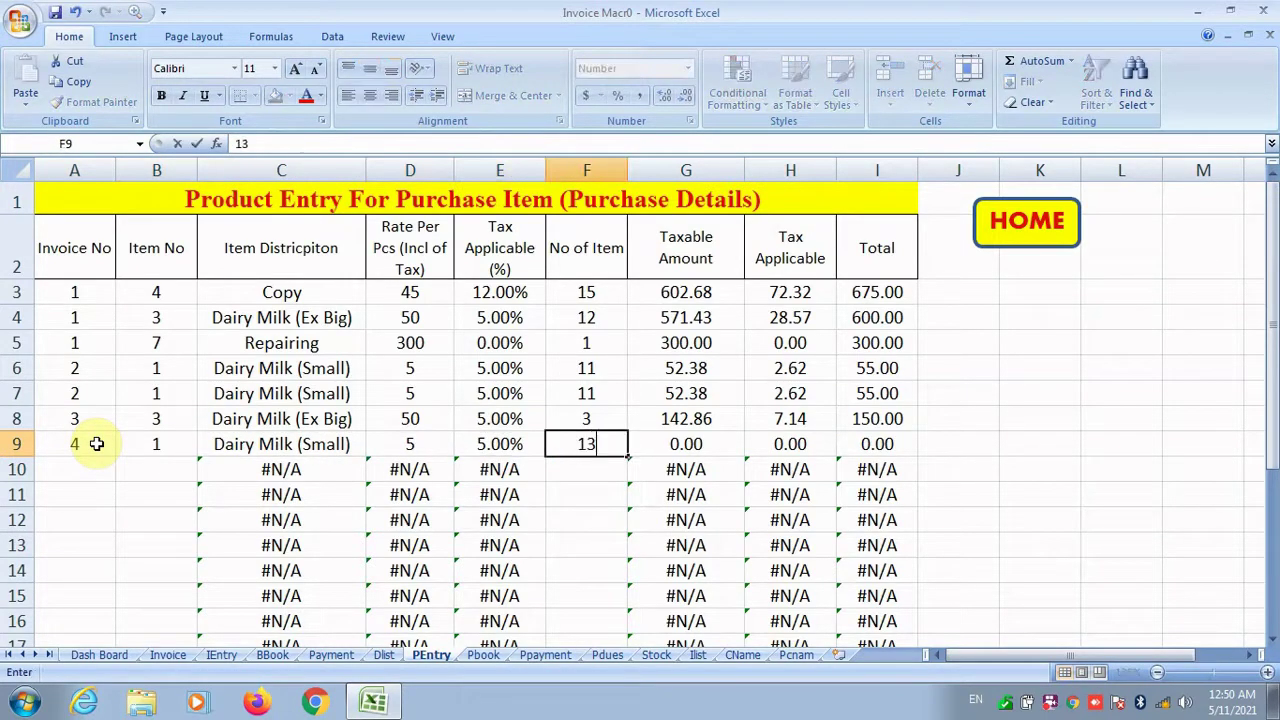
key("Return")
Step: Add a purchase item row for invoice 5 with item number 2 and a quantity of 12
type("5")
key("Tab")
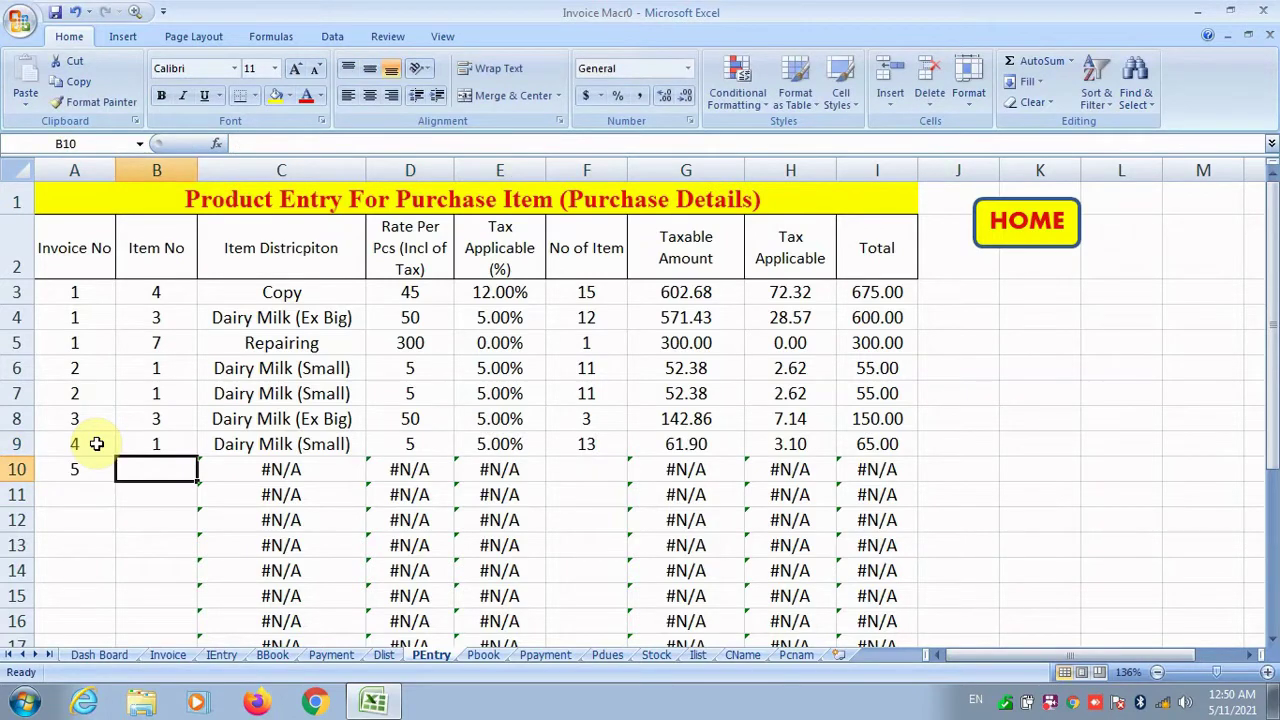
type("2")
key("Tab")
key("Tab")
key("Tab")
key("Tab")
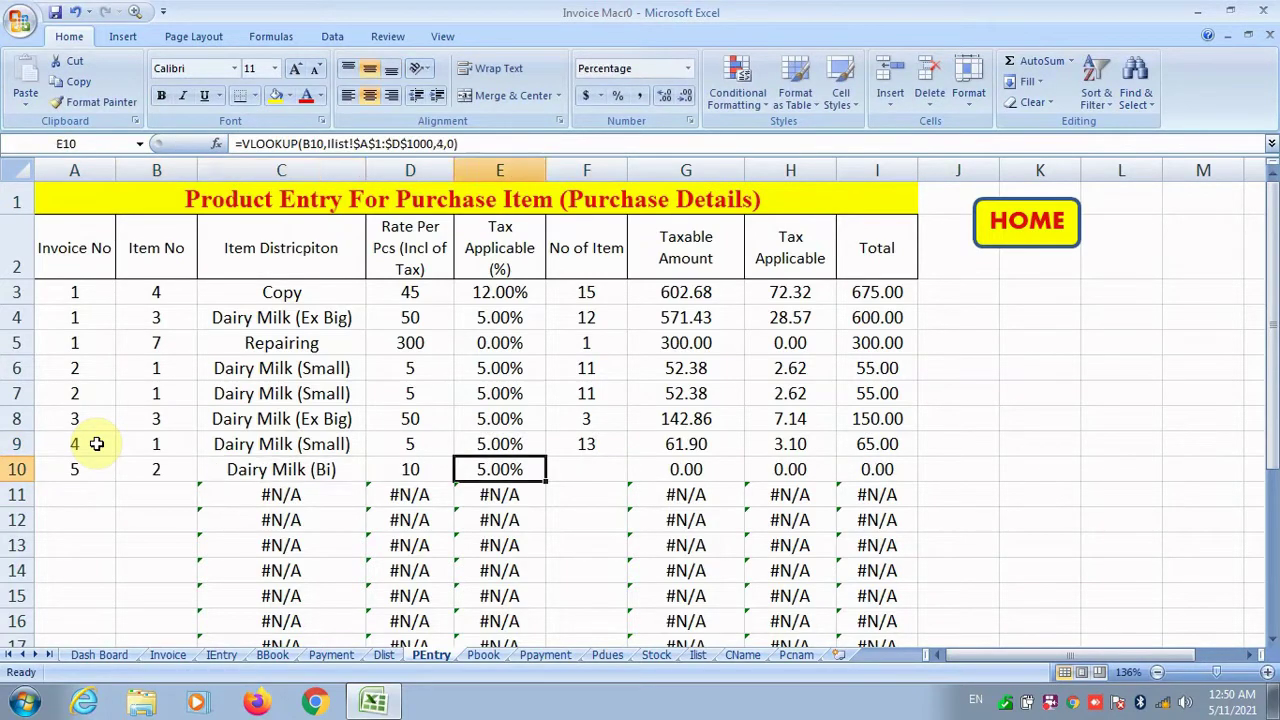
type("12")
key("Return")
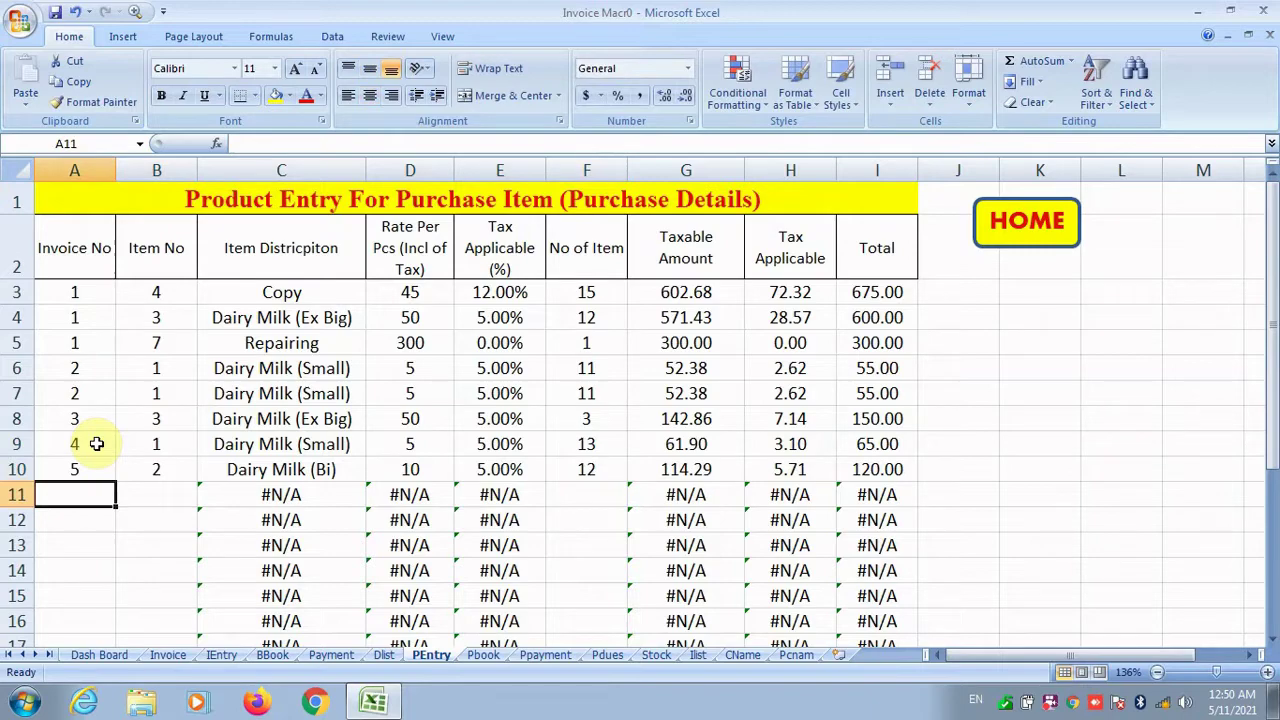
Step: In the purchase Bill Book, enter the date 12/05/2021 for invoice 3
left_click(1006, 243)
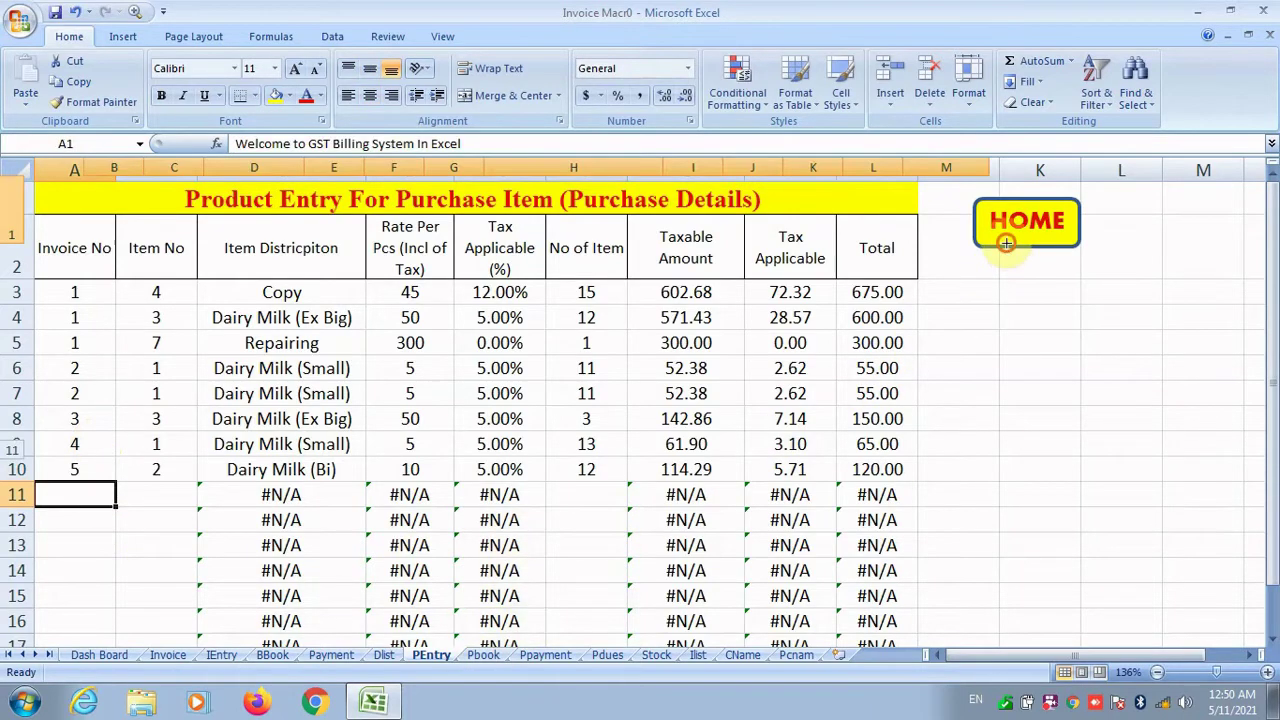
left_click(574, 418)
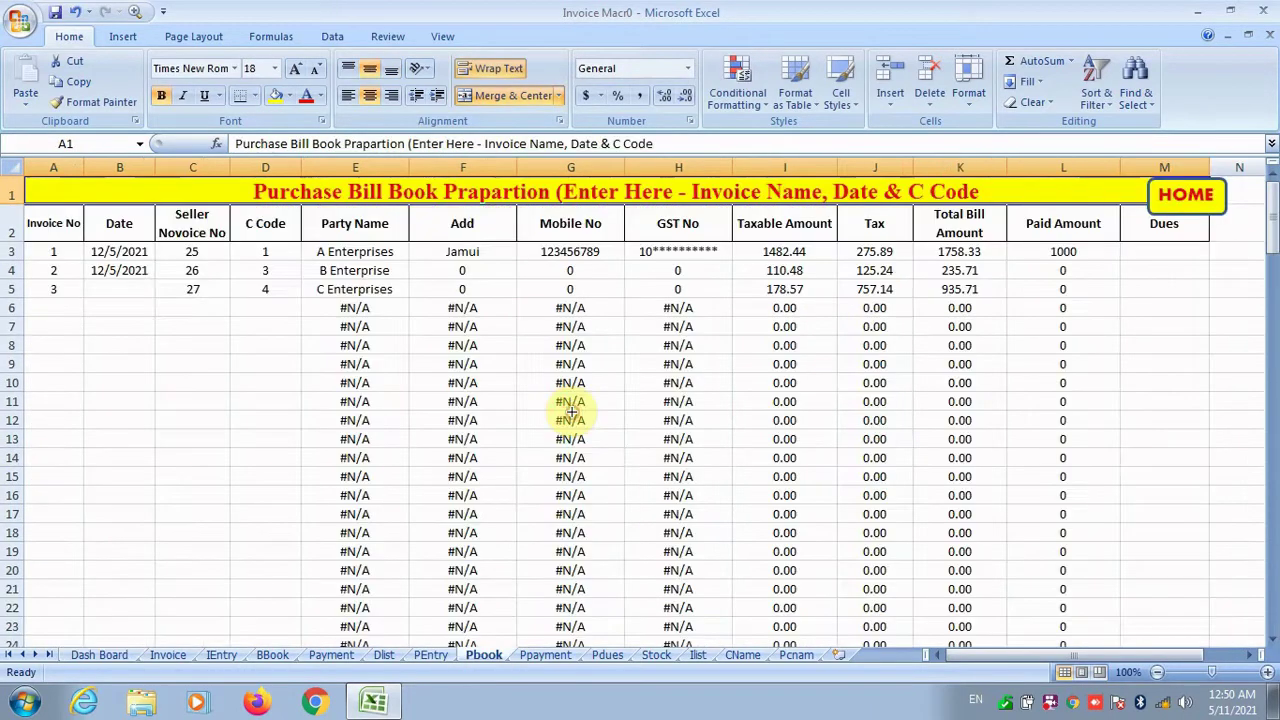
left_click(100, 290)
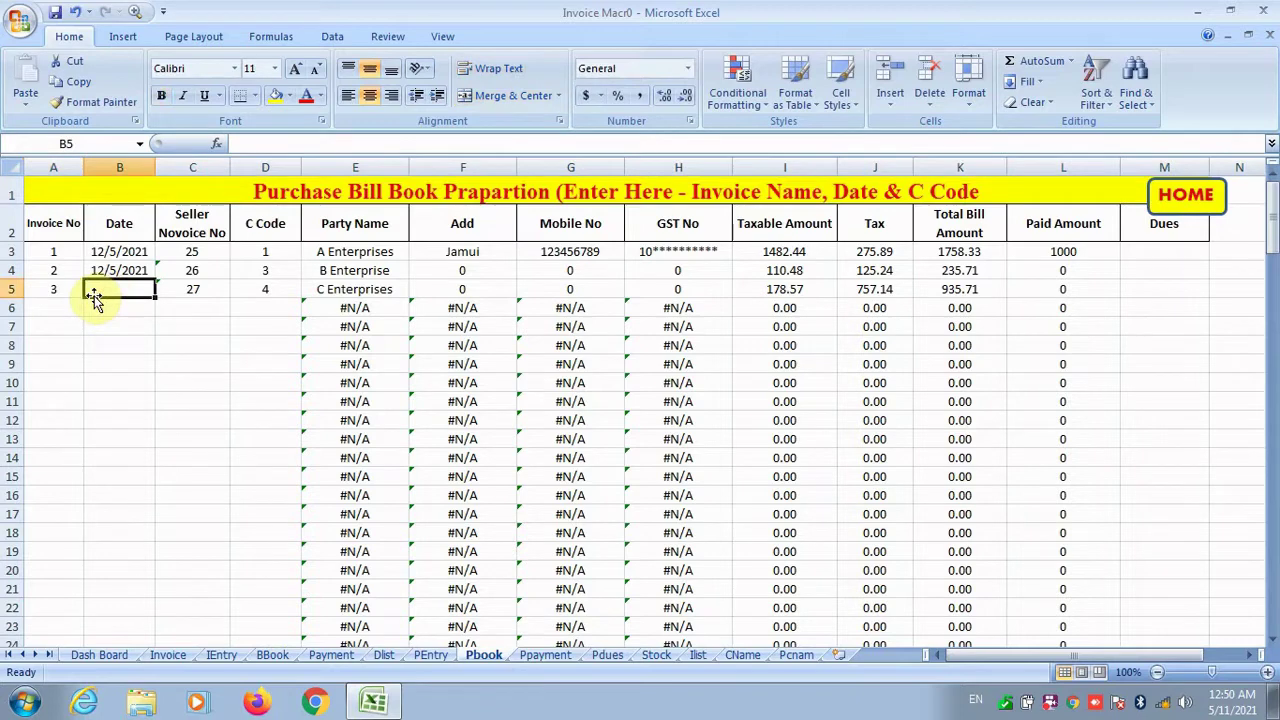
type("12/05/202")
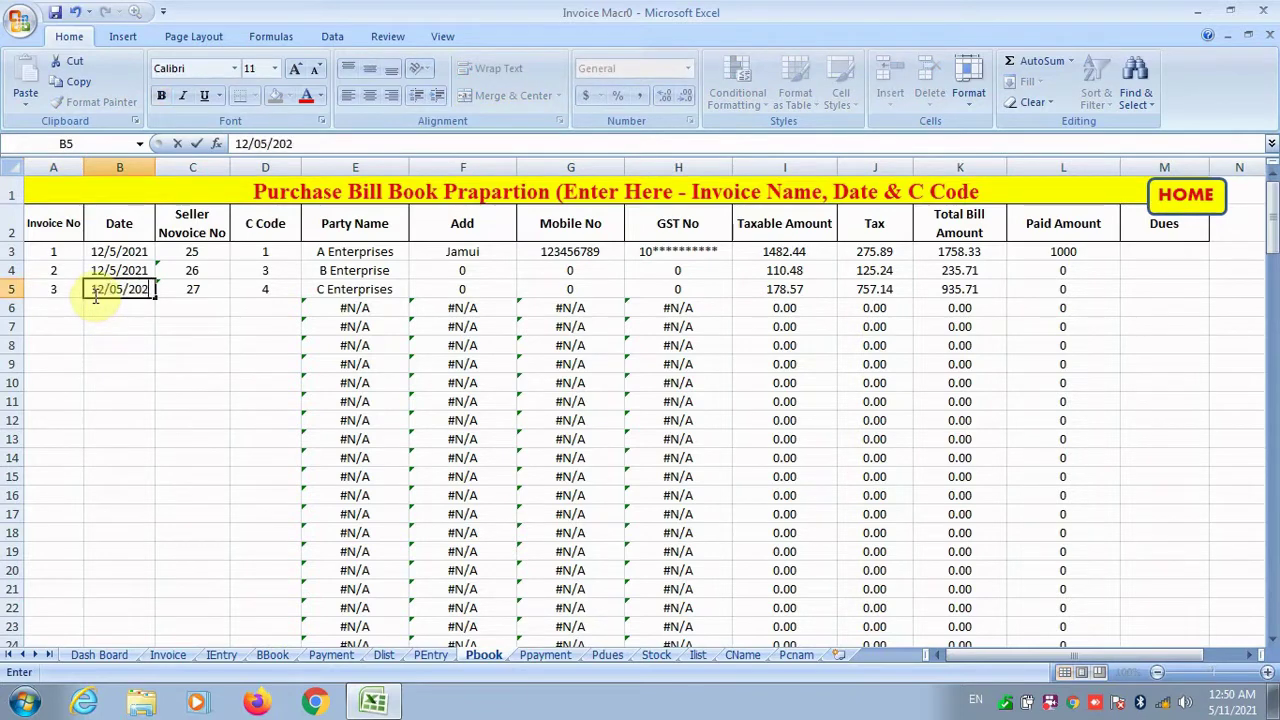
type("1")
key("Tab")
key("Tab")
key("Tab")
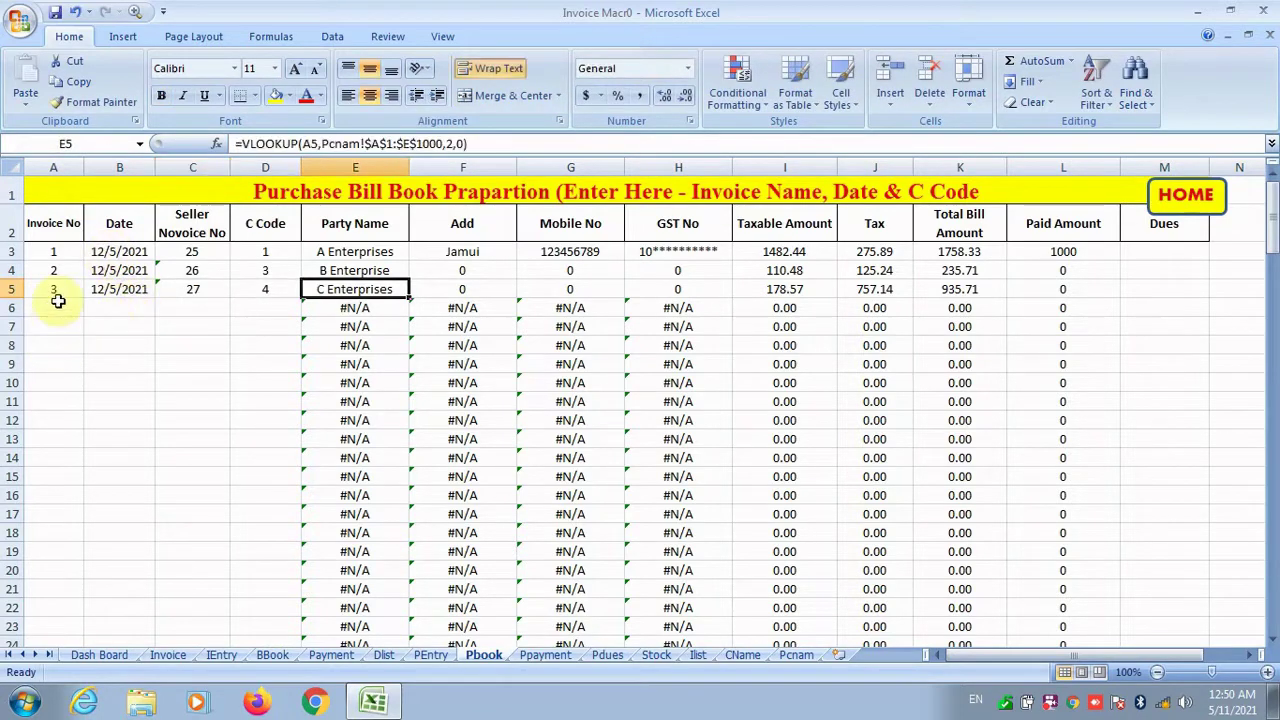
Step: Start a new purchase Bill Book row for invoice 4 dated 12/05/2021
left_click(58, 300)
type("4")
key("Tab")
type("12")
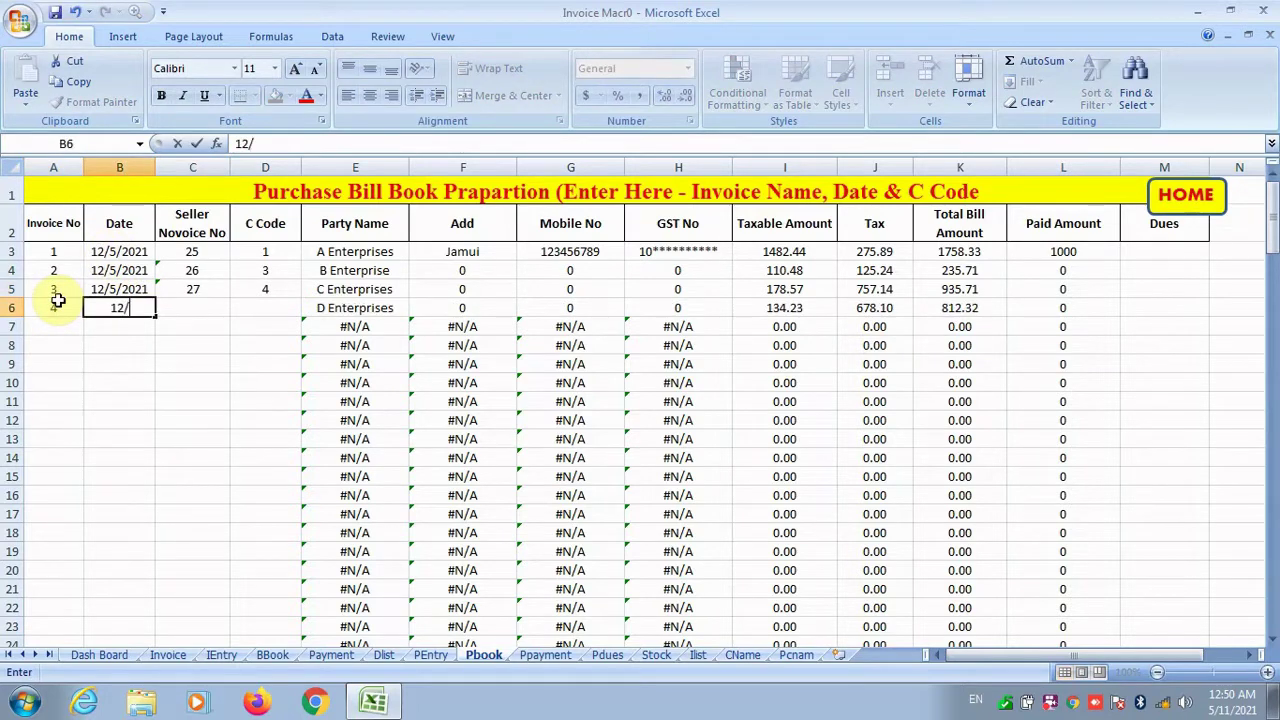
type("/05/2021")
key("Tab")
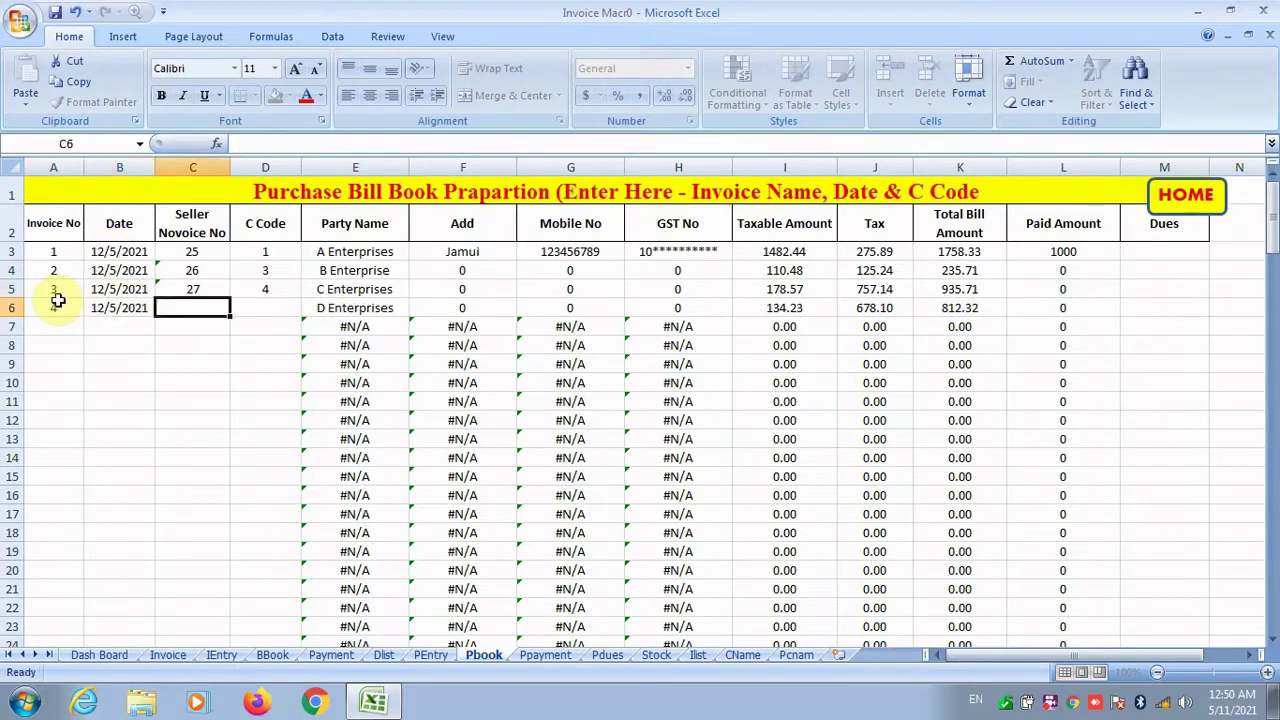
Step: Complete invoice 4's purchase Bill Book row with seller invoice number 29 and C Code 6, and go across to its paid amount
type("29")
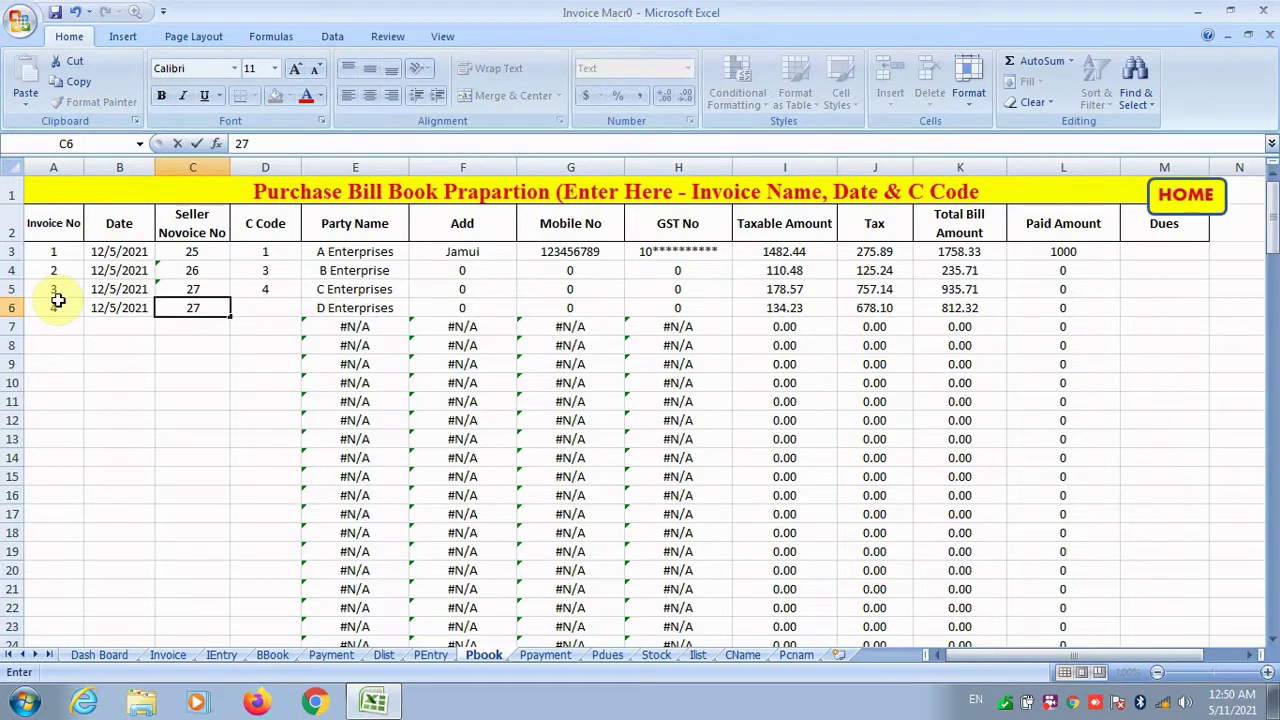
key("Tab")
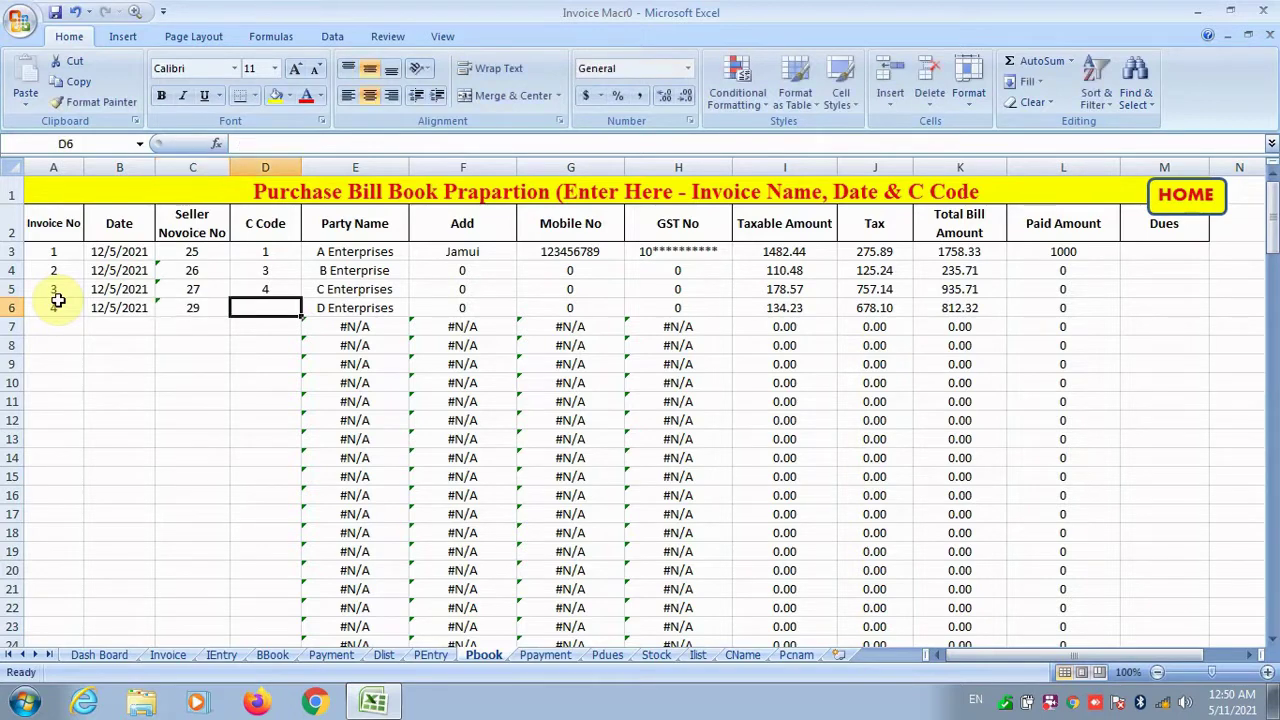
type("6")
key("Tab")
key("Tab")
key("Tab")
key("Tab")
key("Tab")
key("Tab")
key("Tab")
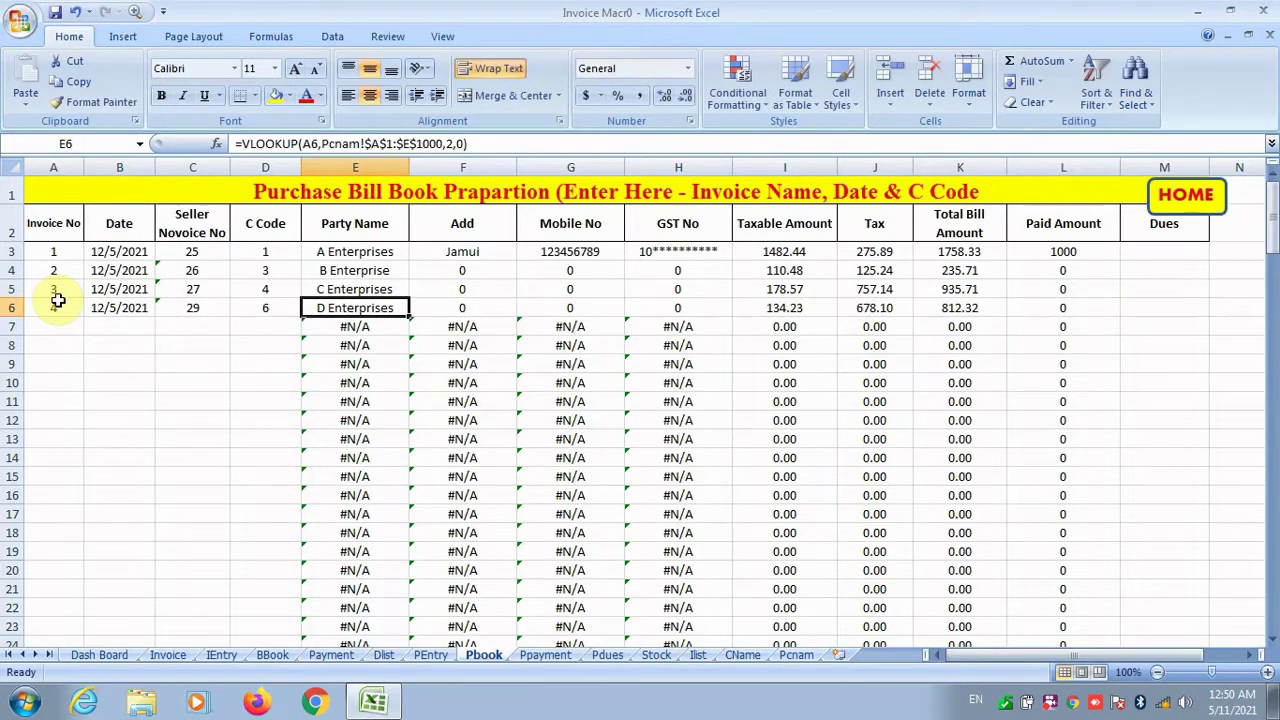
key("Tab")
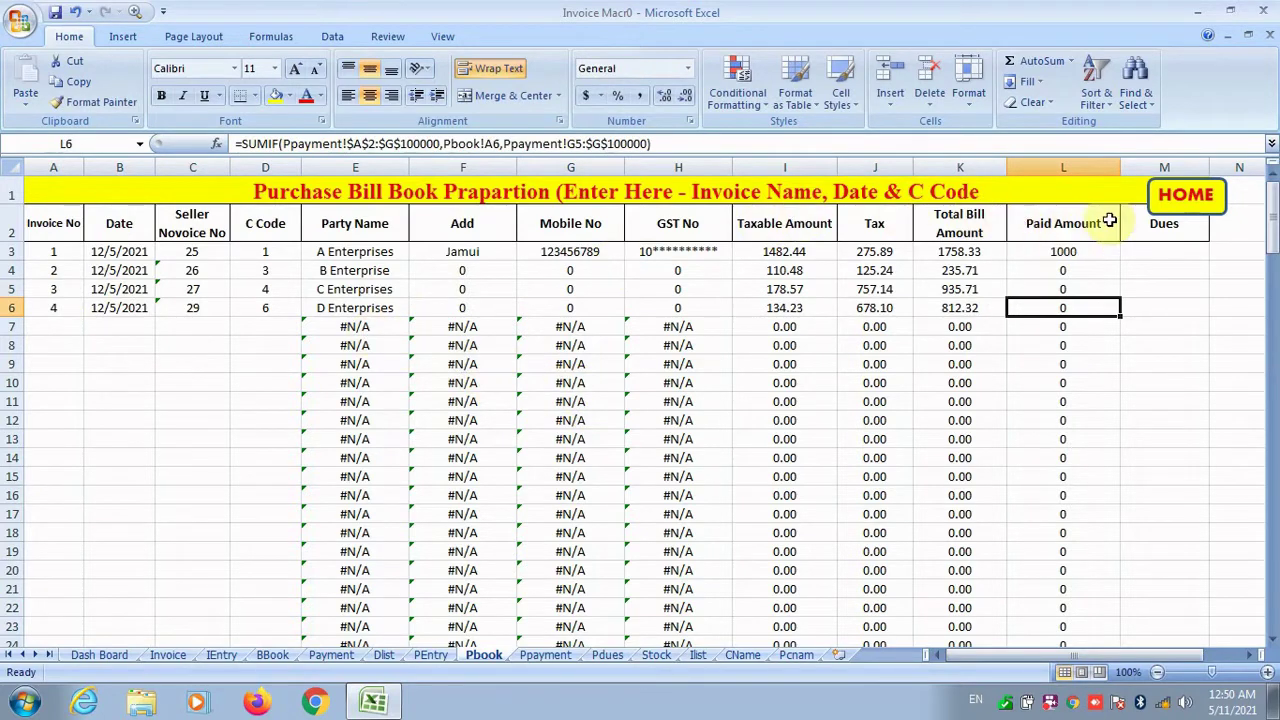
Step: Start a purchase payment row for invoice 4 on the Ppayment sheet and go across to its payment date
left_click(1168, 200)
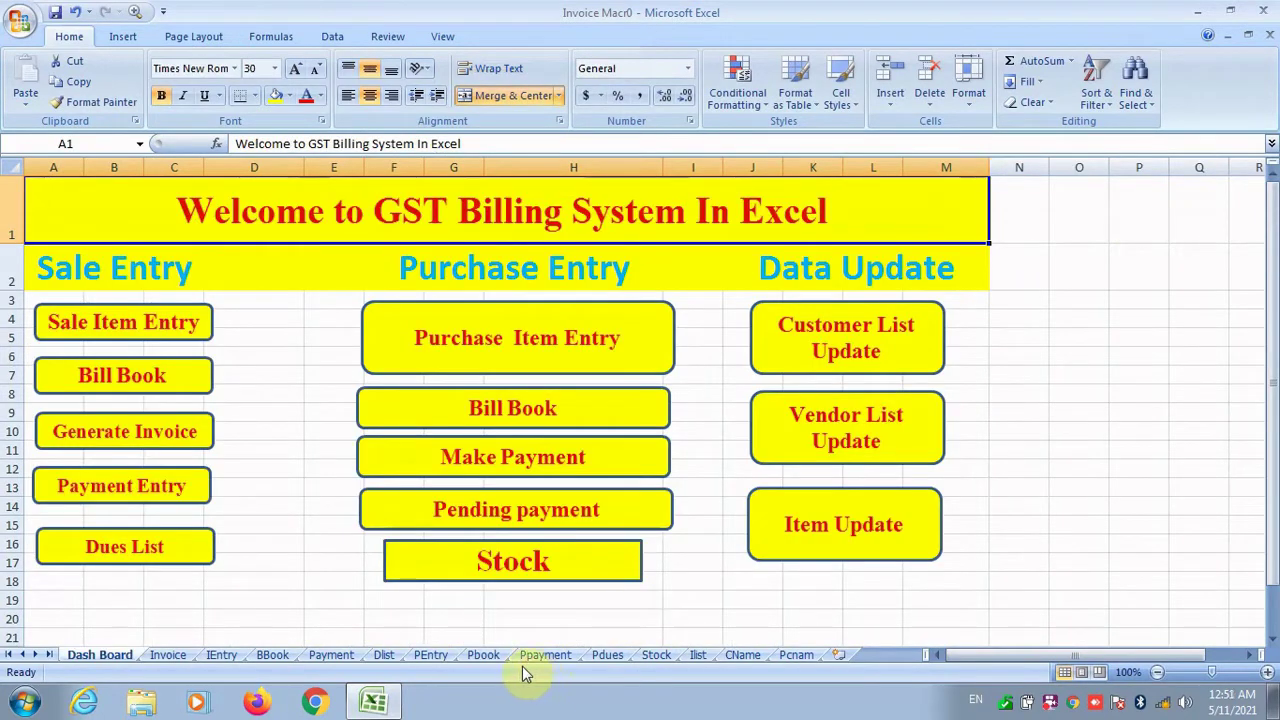
left_click(545, 655)
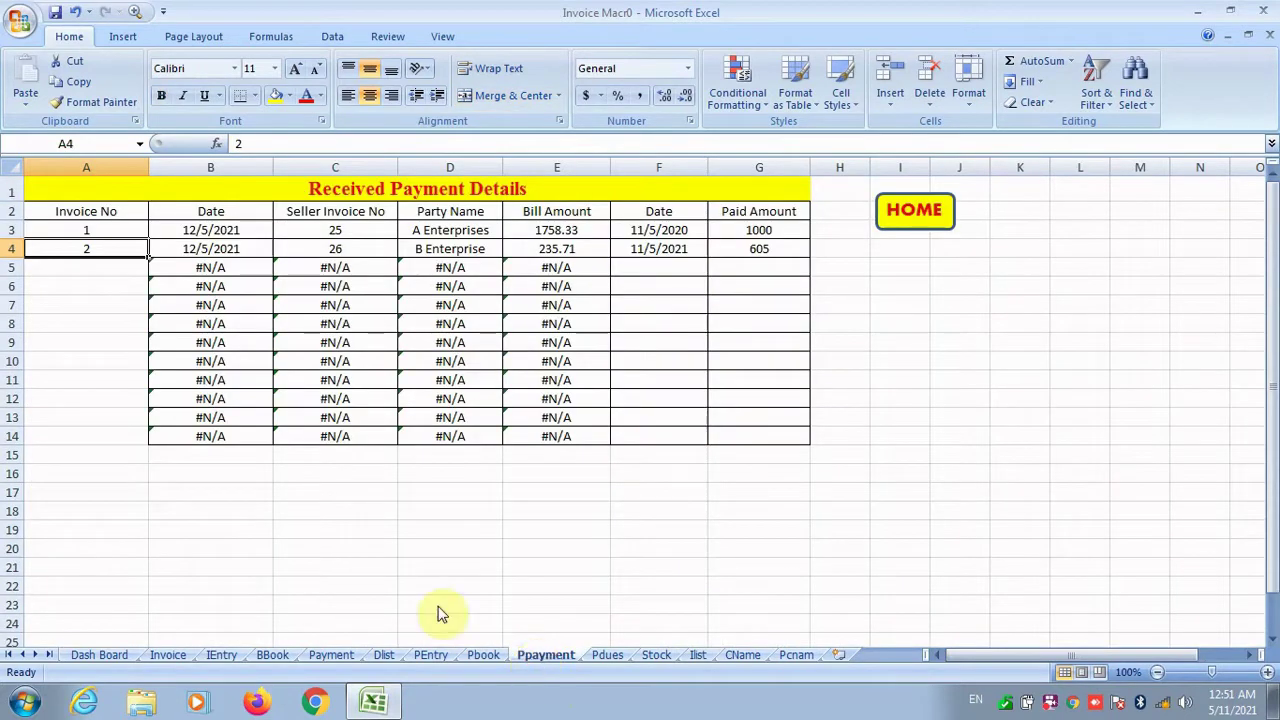
left_click(93, 261)
type("4")
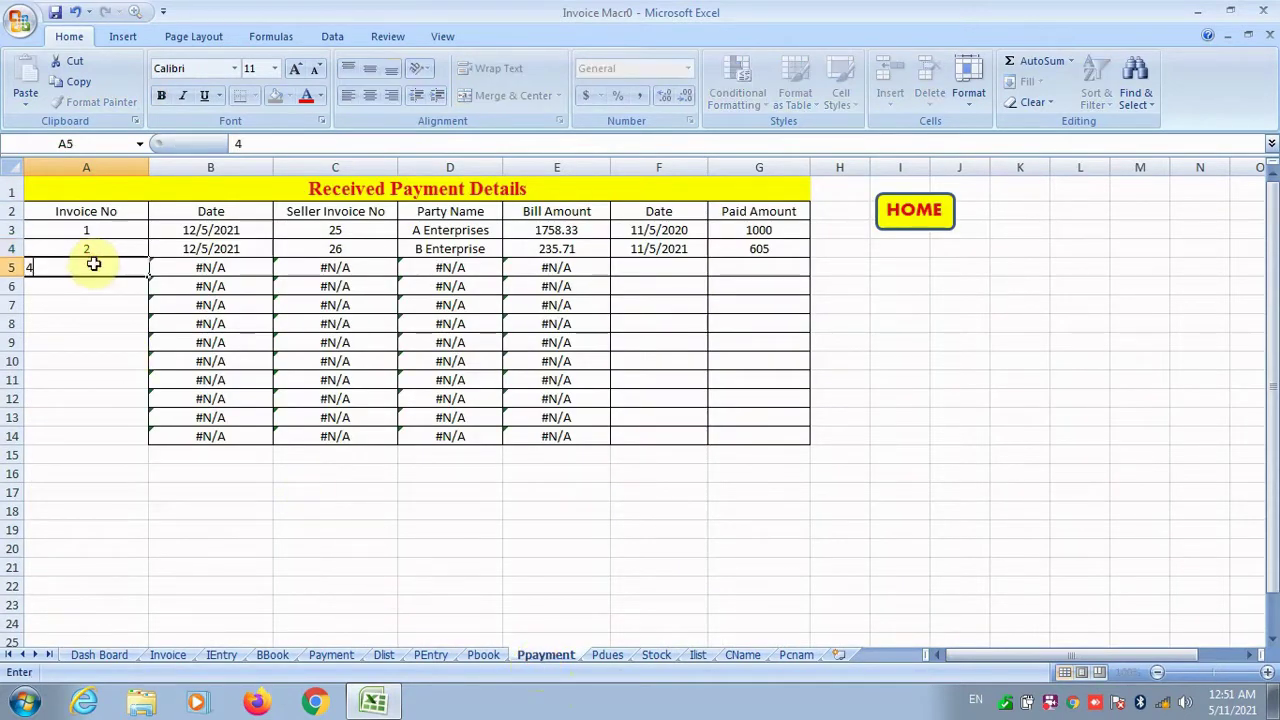
key("Tab")
key("Tab")
key("Tab")
key("Tab")
key("Tab")
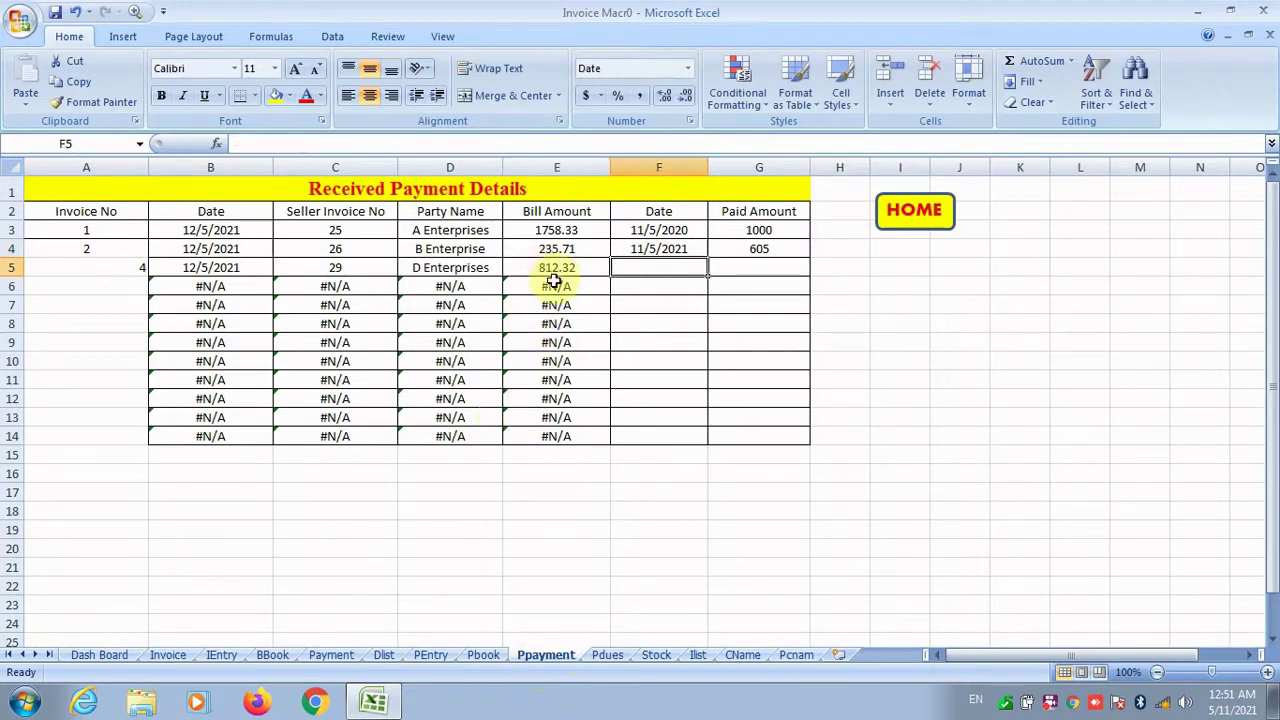
Step: Record invoice 4's purchase payment with the date 16/05/2021 and a paid amount of 812
type("16")
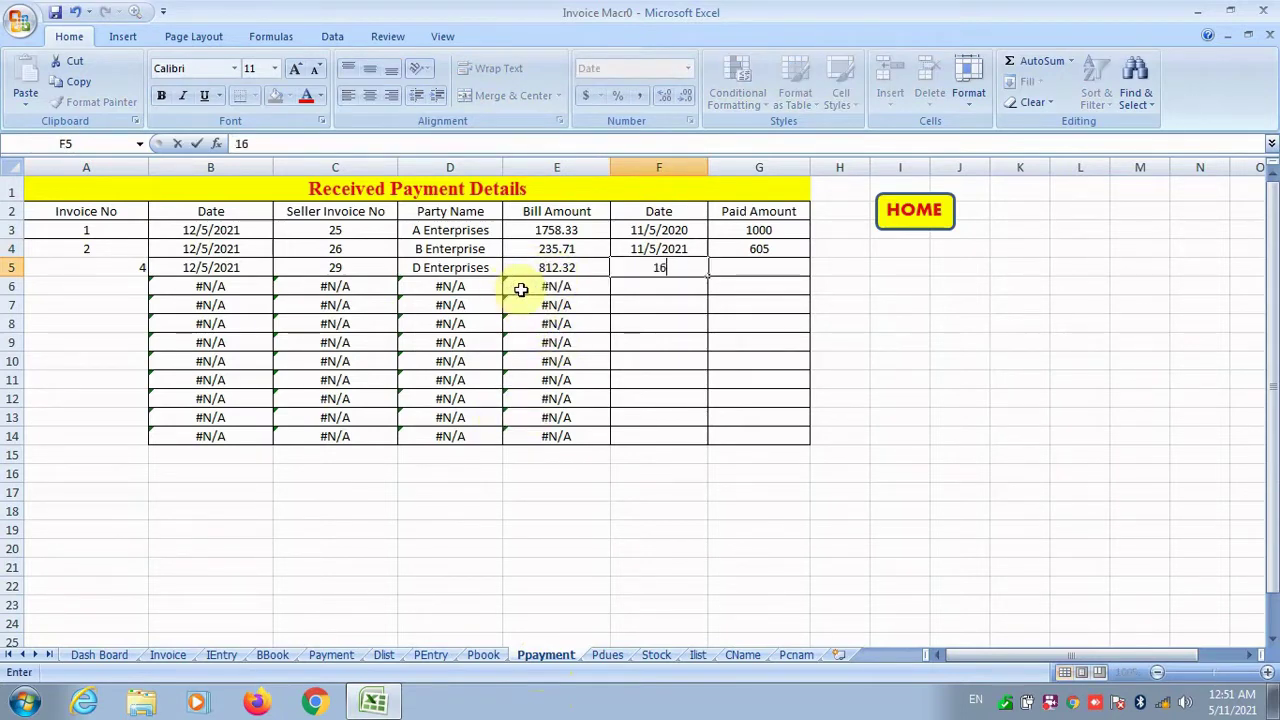
type("/05/2021")
key("Tab")
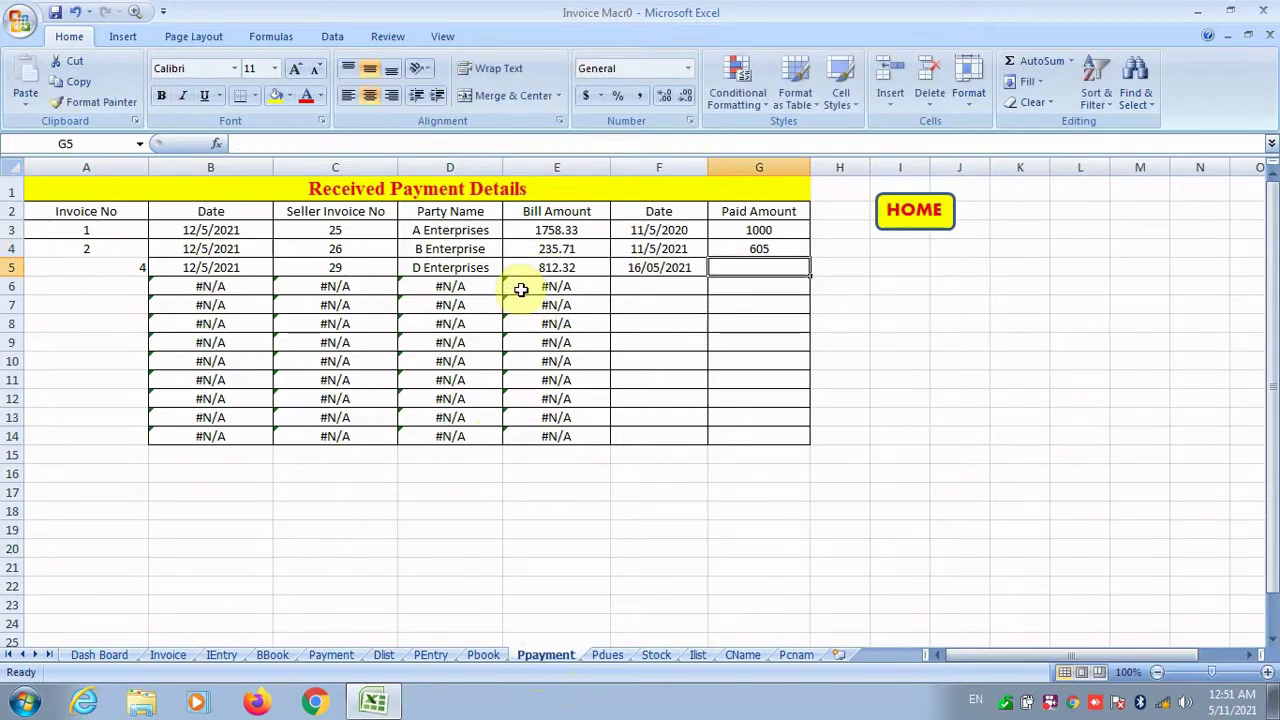
type("812")
key("Return")
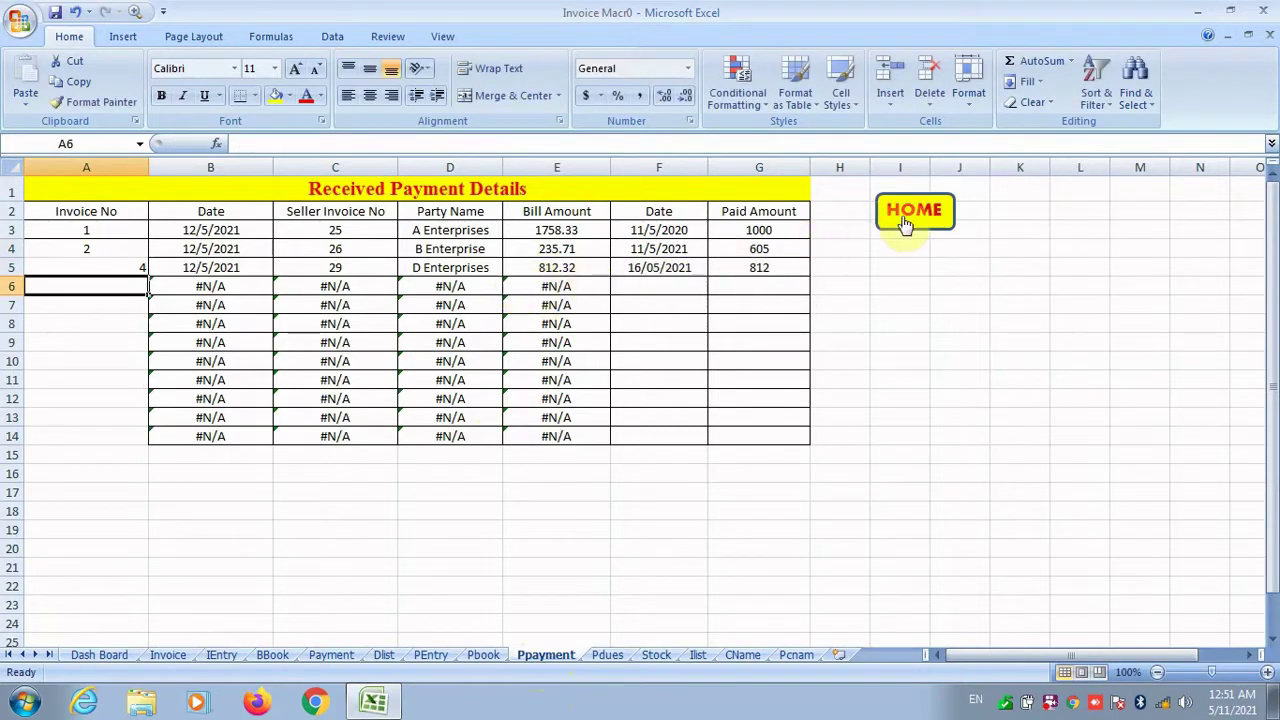
Step: Check the paid amounts in the purchase Bill Book against the purchase payments, and return to the dashboard
left_click(904, 224)
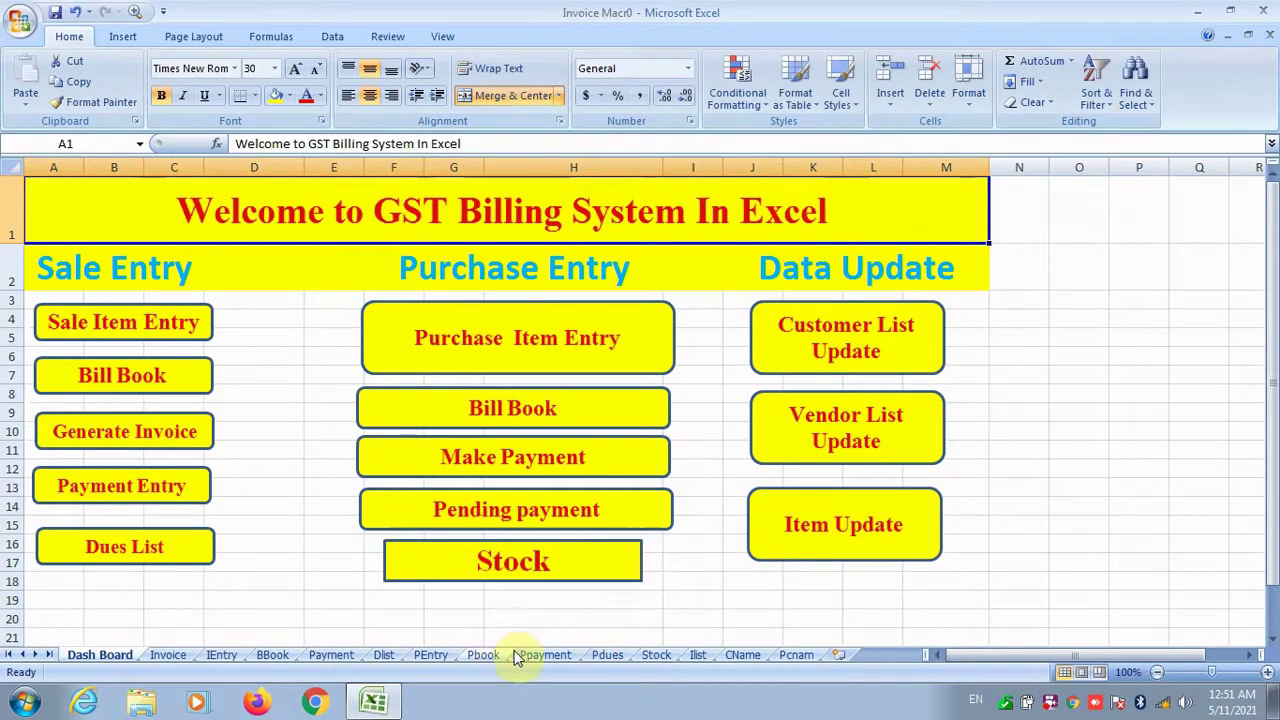
left_click(548, 656)
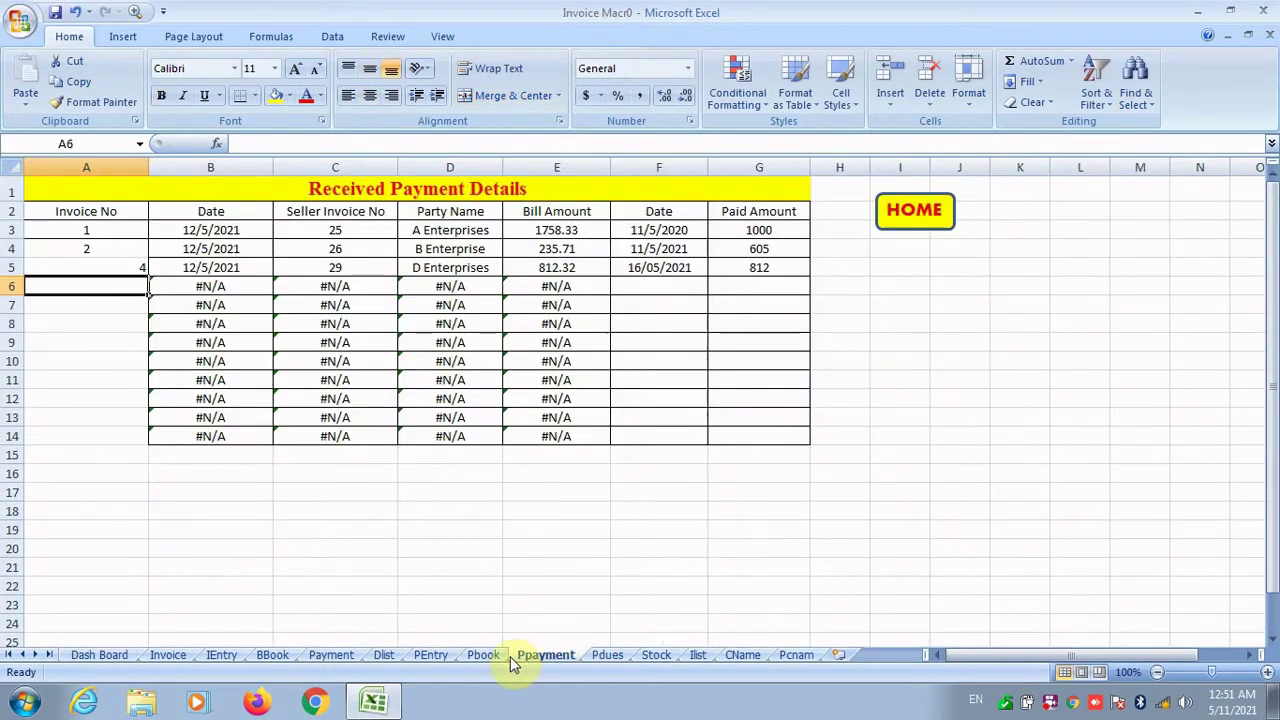
left_click(505, 656)
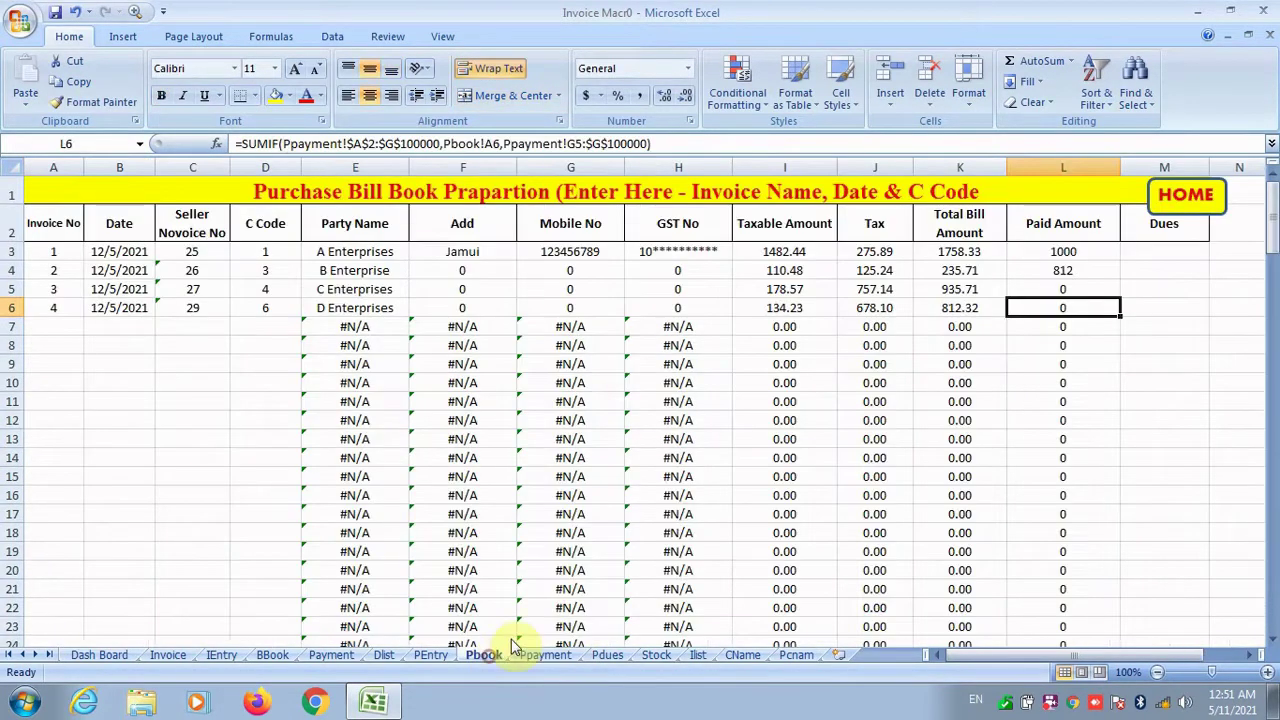
left_click(1045, 289)
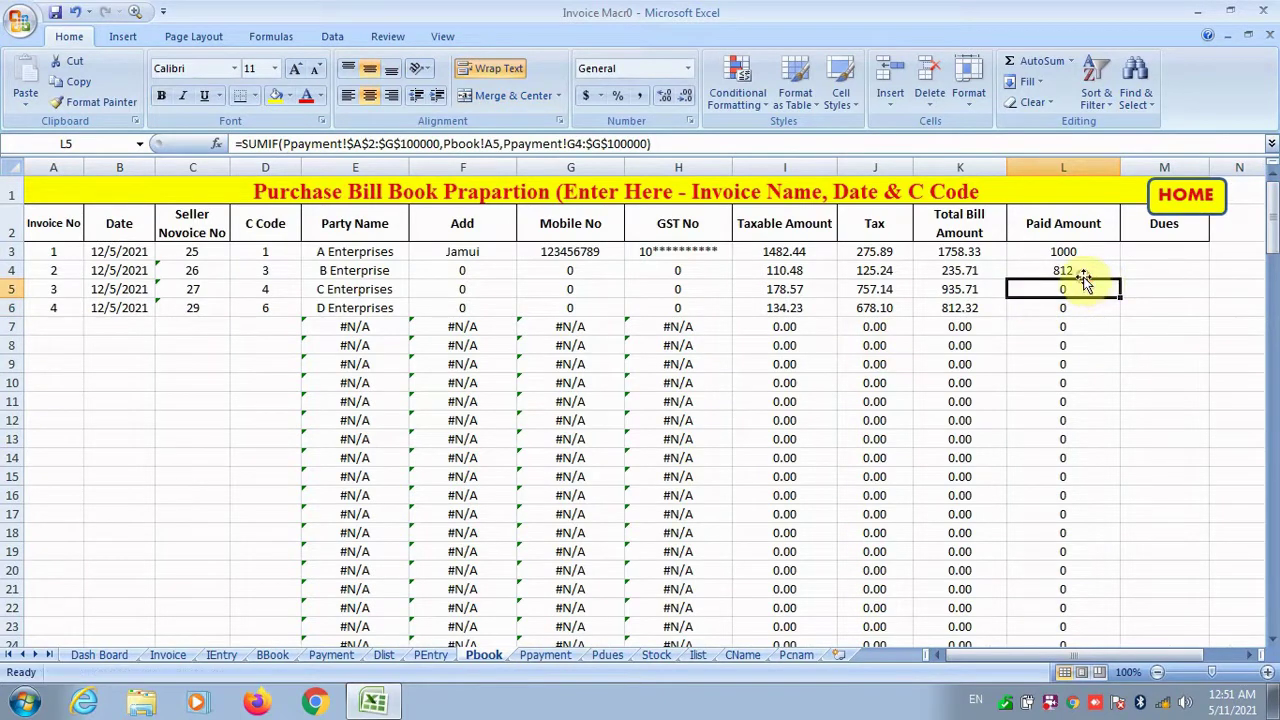
left_click(1160, 198)
Step: Examine the purchase quantities, item counts and balances of the items on the Stock sheet
left_click(657, 656)
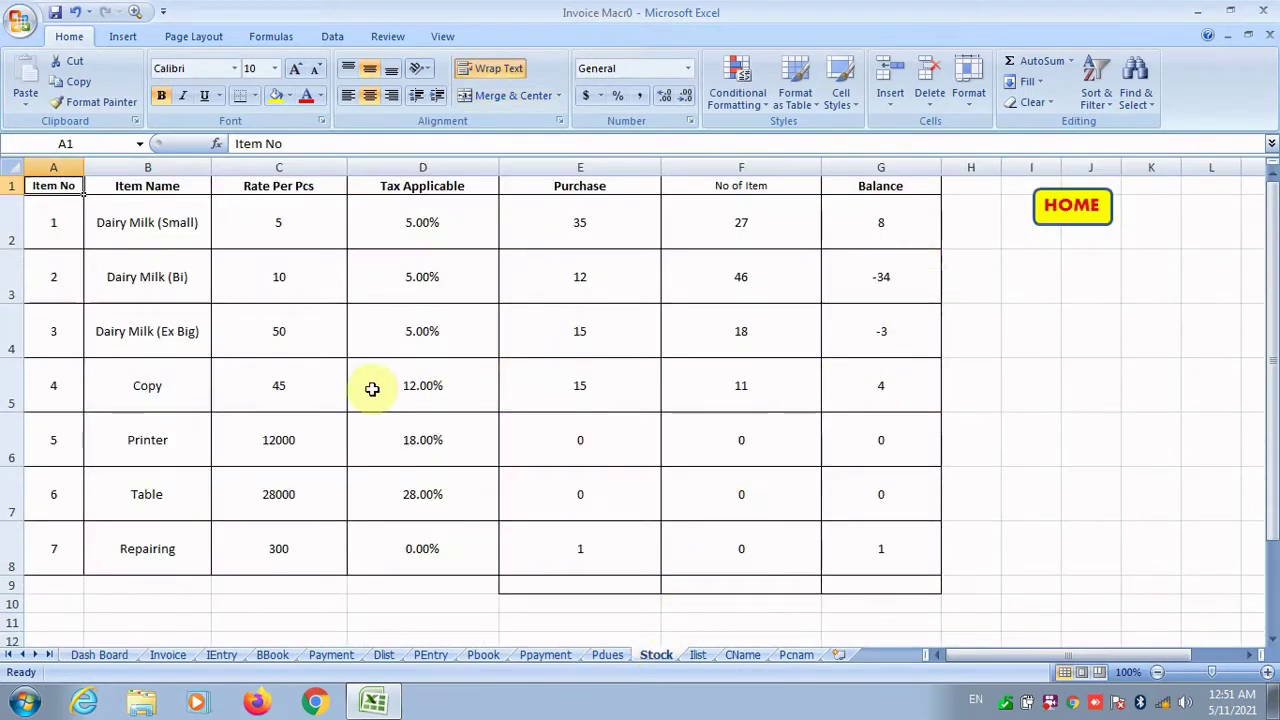
left_click(532, 245)
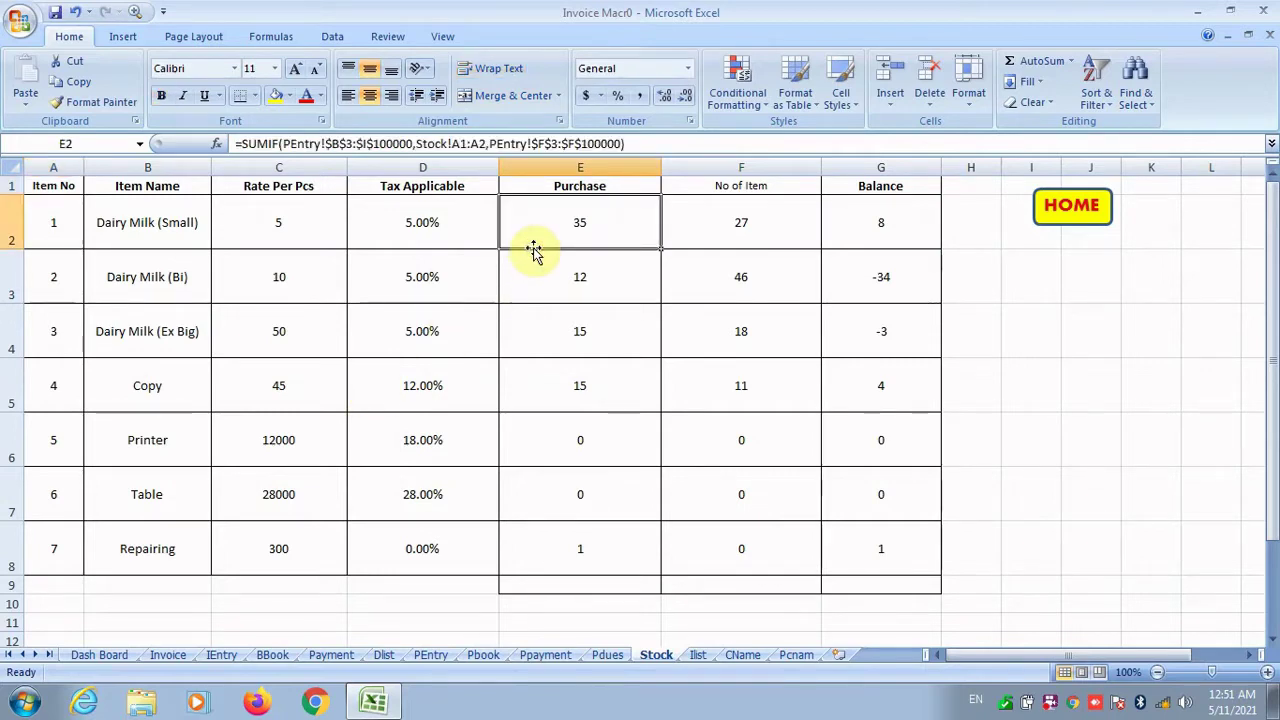
key("Right")
key("Right")
key("Down")
key("Down")
key("Down")
key("Down")
key("Down")
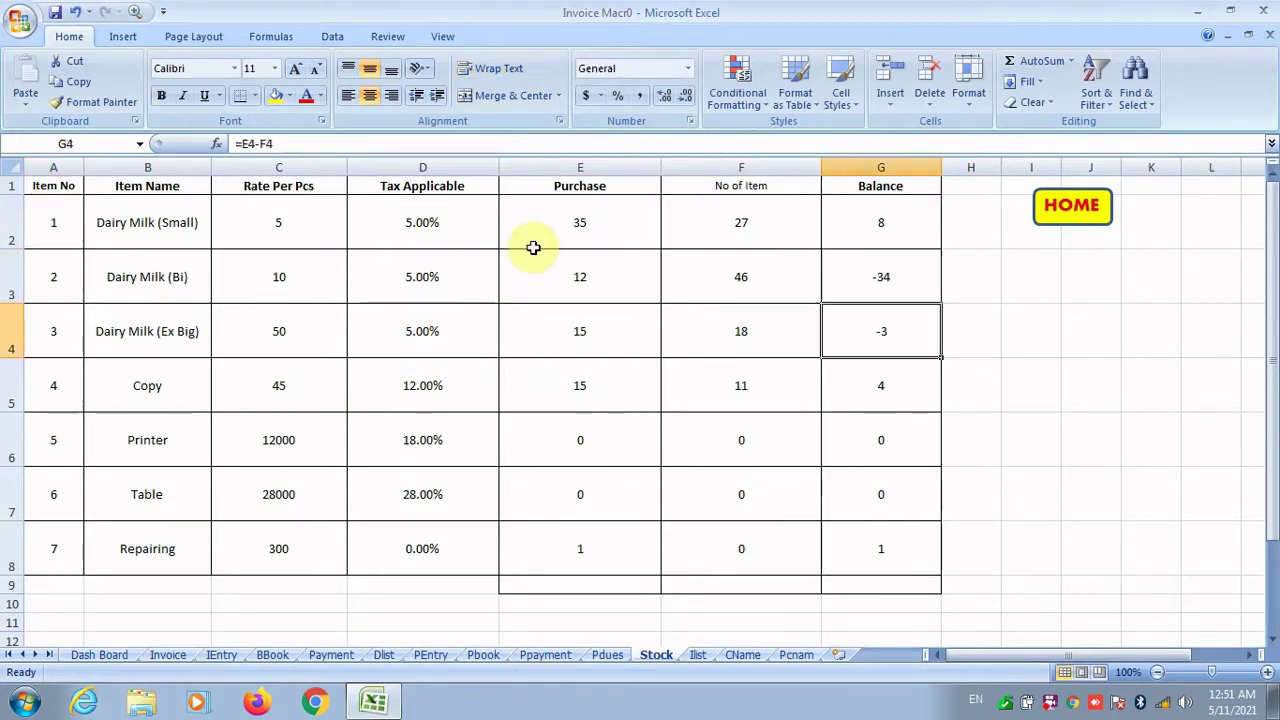
key("Left")
key("Left")
key("Down")
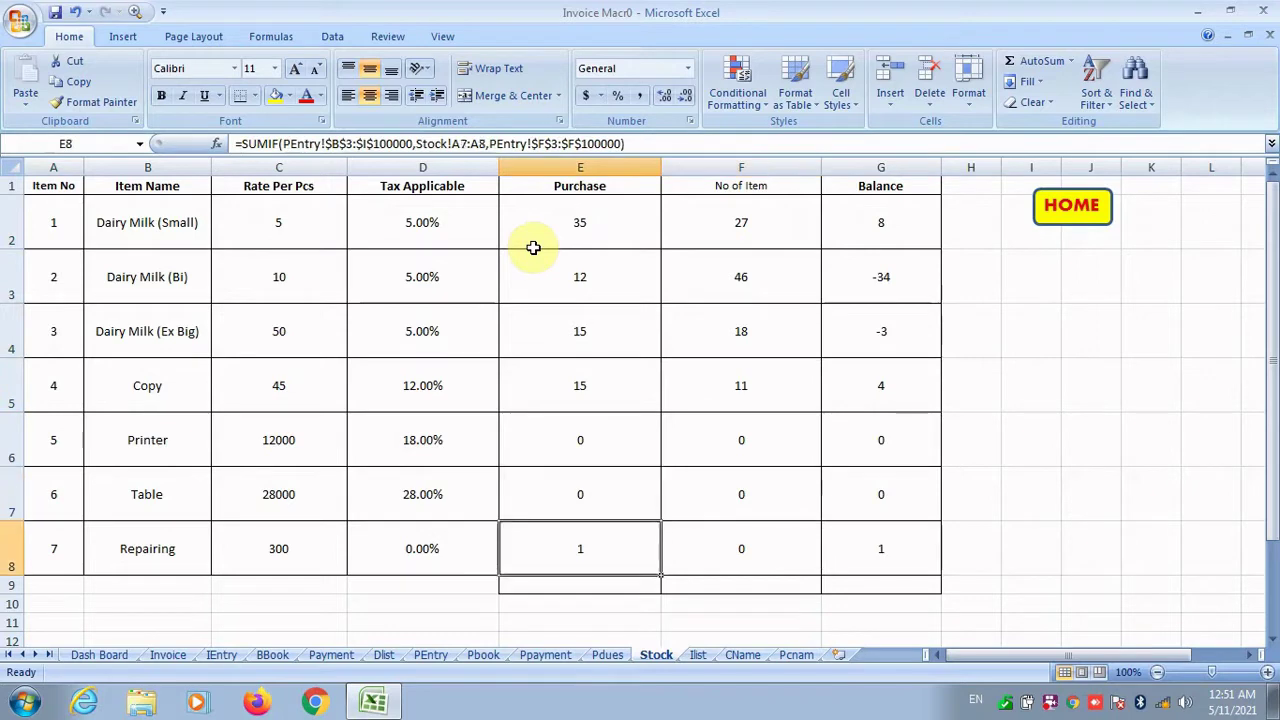
key("Down")
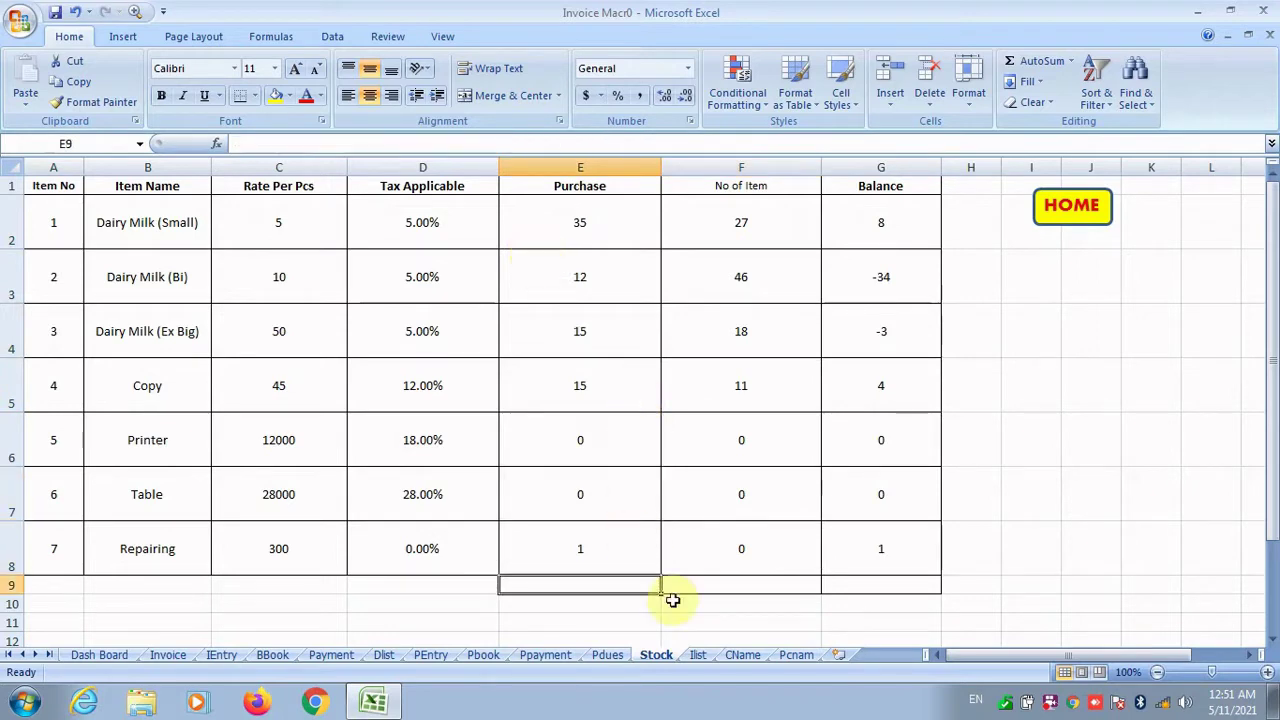
Step: View the item list, customer list and vendor list sheets, and return to the dashboard
left_click(698, 655)
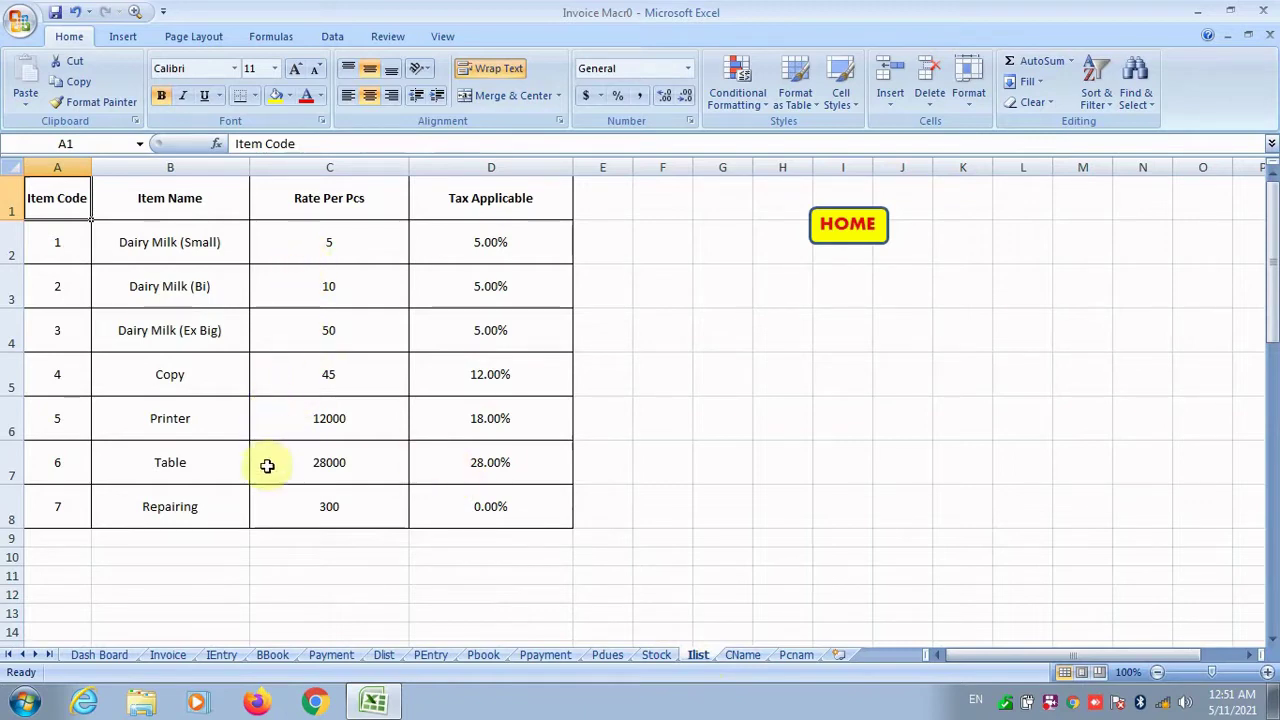
left_click(742, 655)
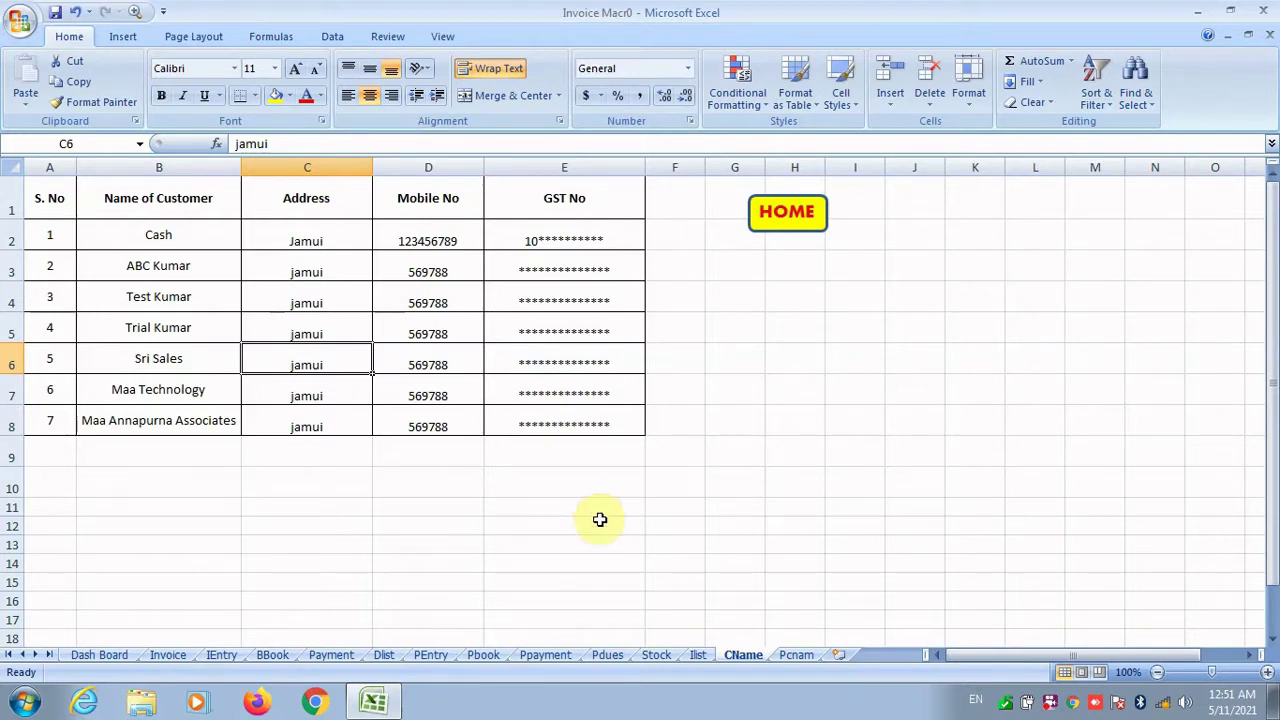
left_click(798, 655)
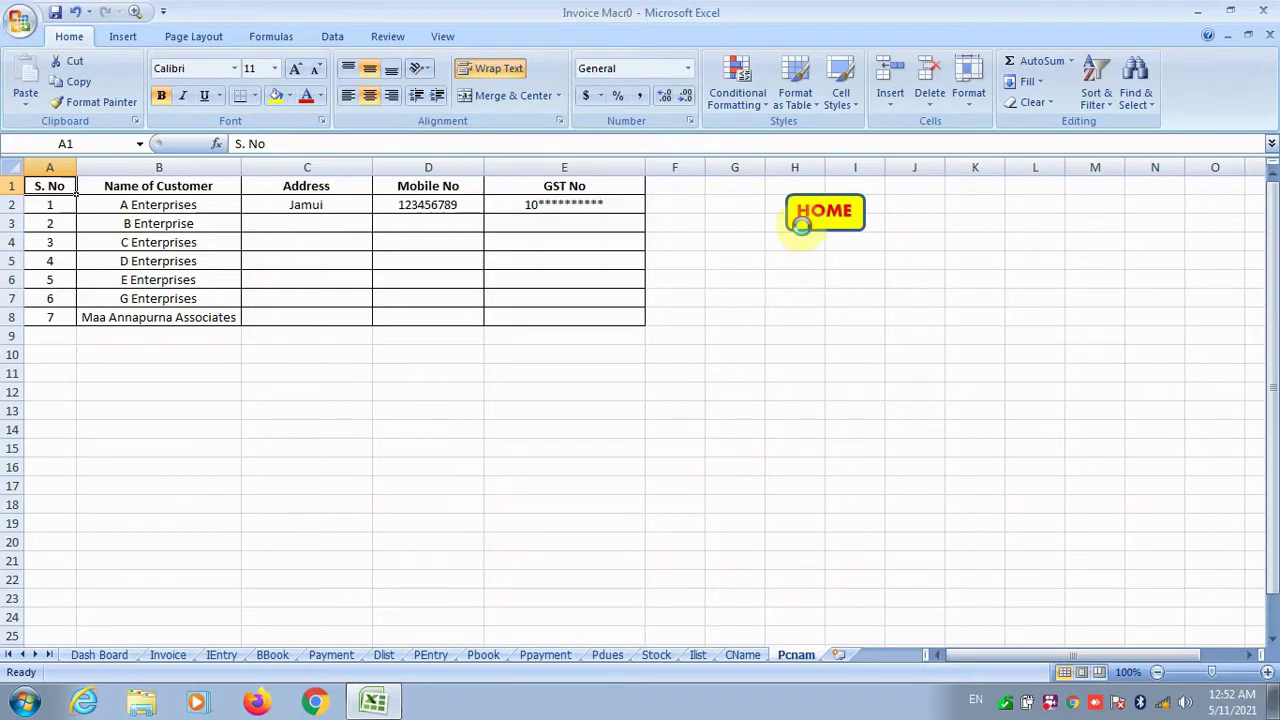
left_click(803, 218)
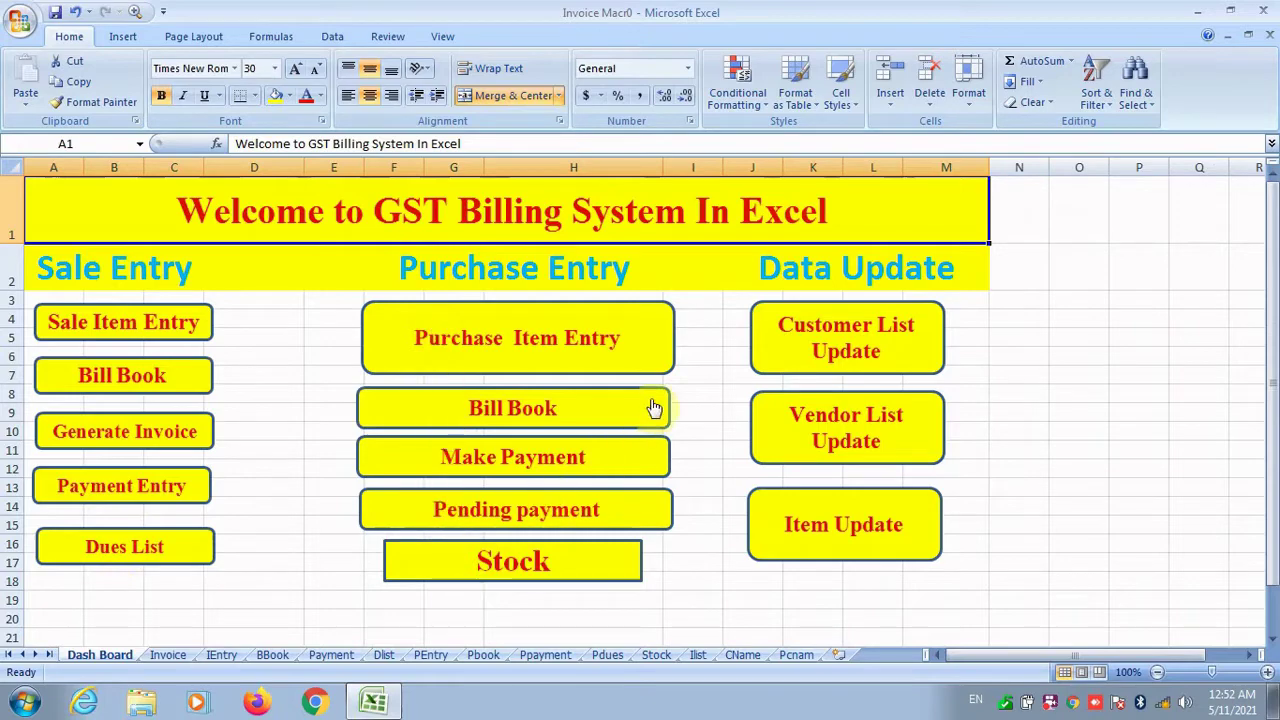
Step: View the customer, vendor and item lists through the dashboard's Data Update links, returning home after each
left_click(786, 330)
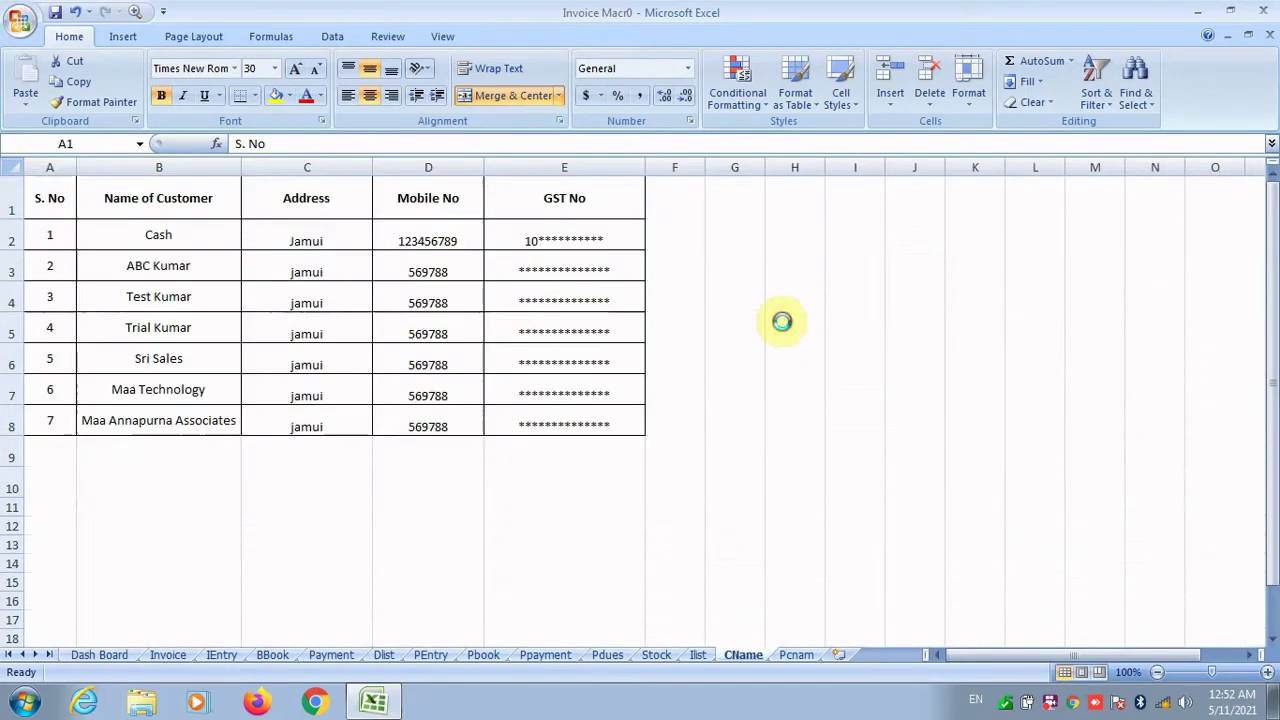
left_click(788, 222)
left_click(789, 420)
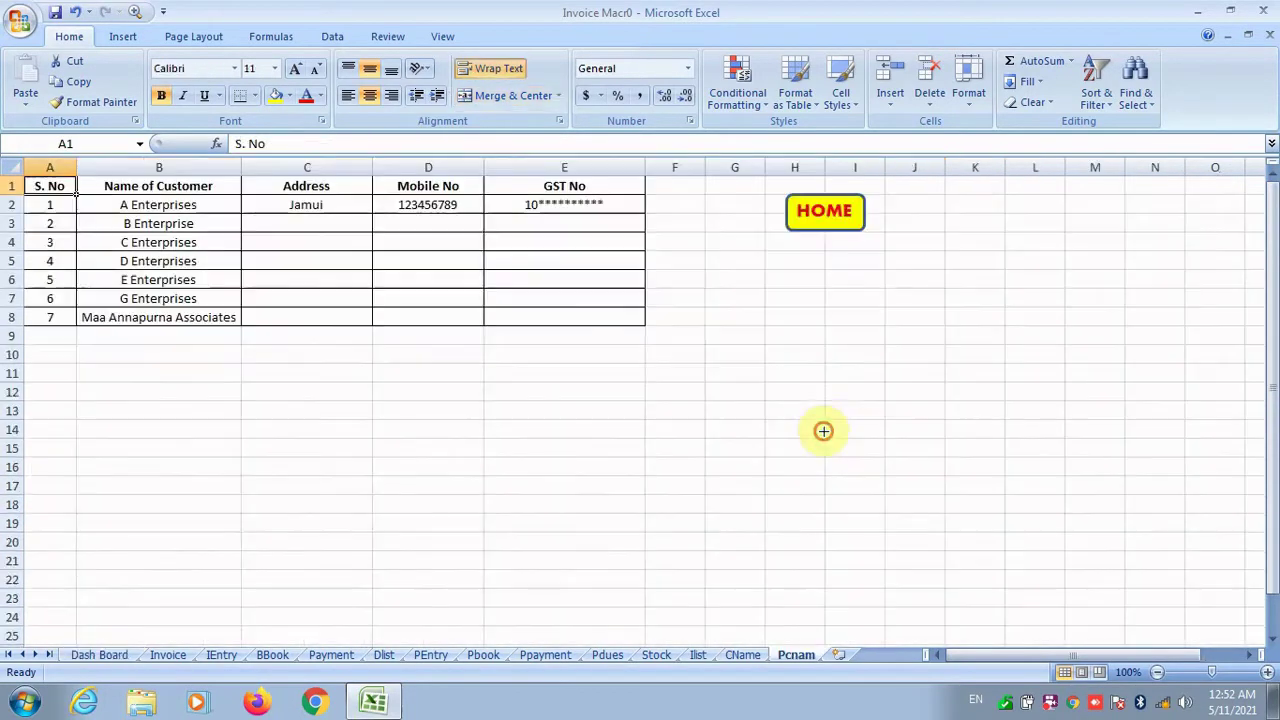
left_click(828, 224)
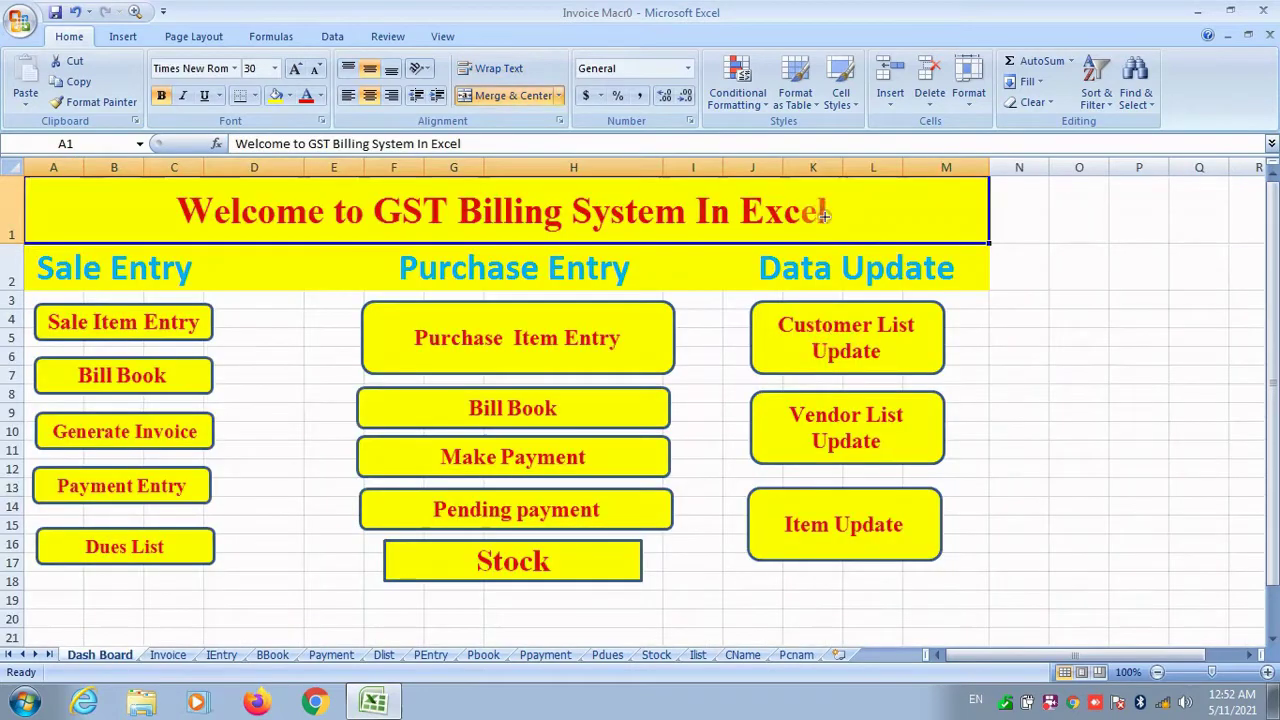
left_click(844, 550)
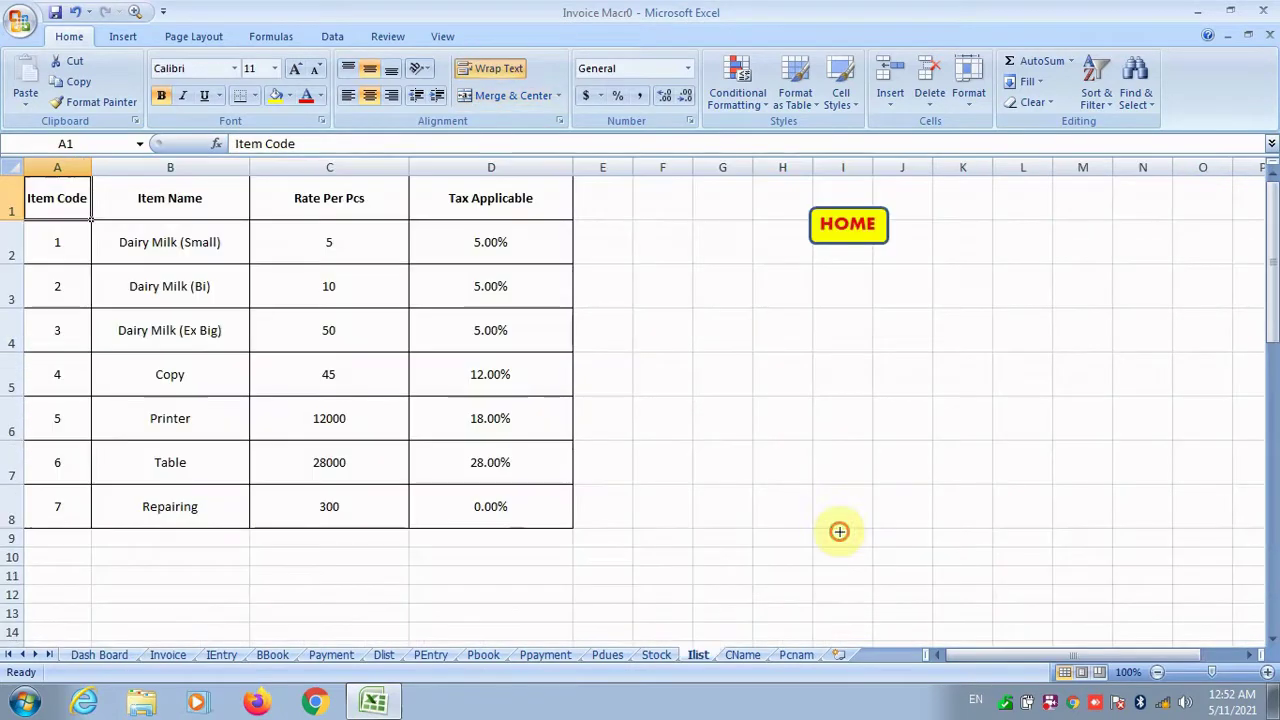
left_click(844, 232)
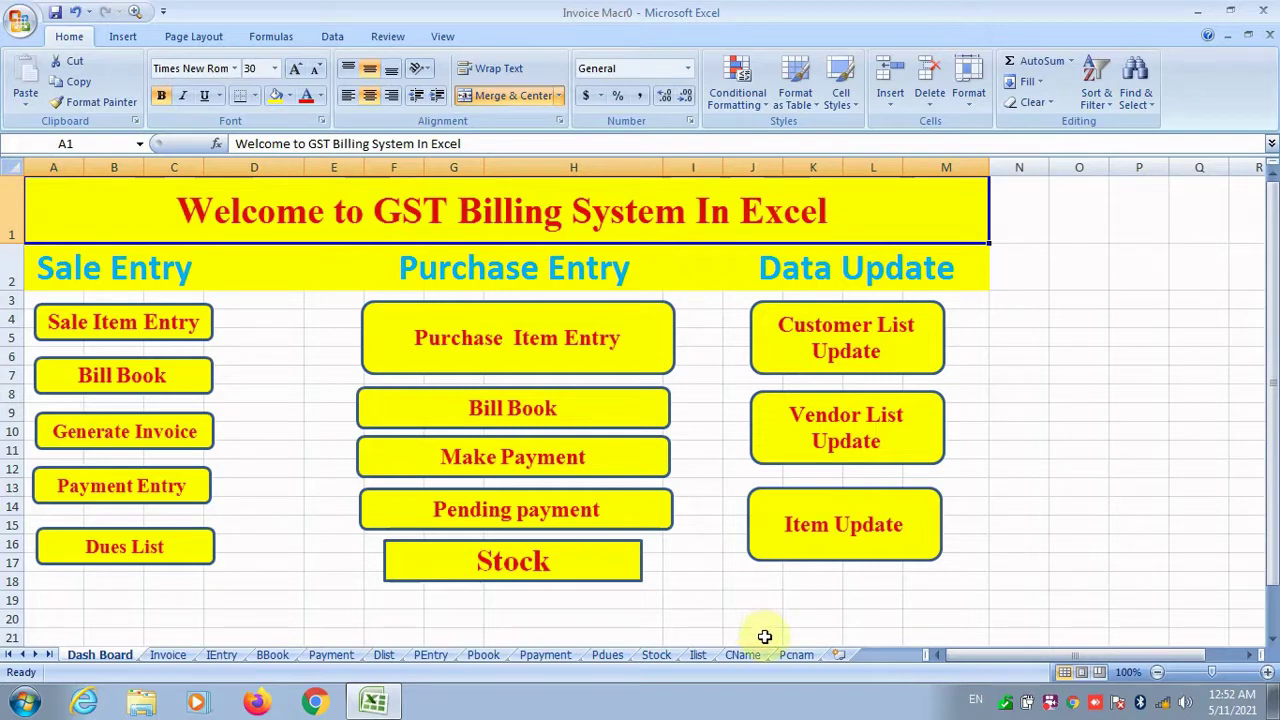
left_click(1050, 705)
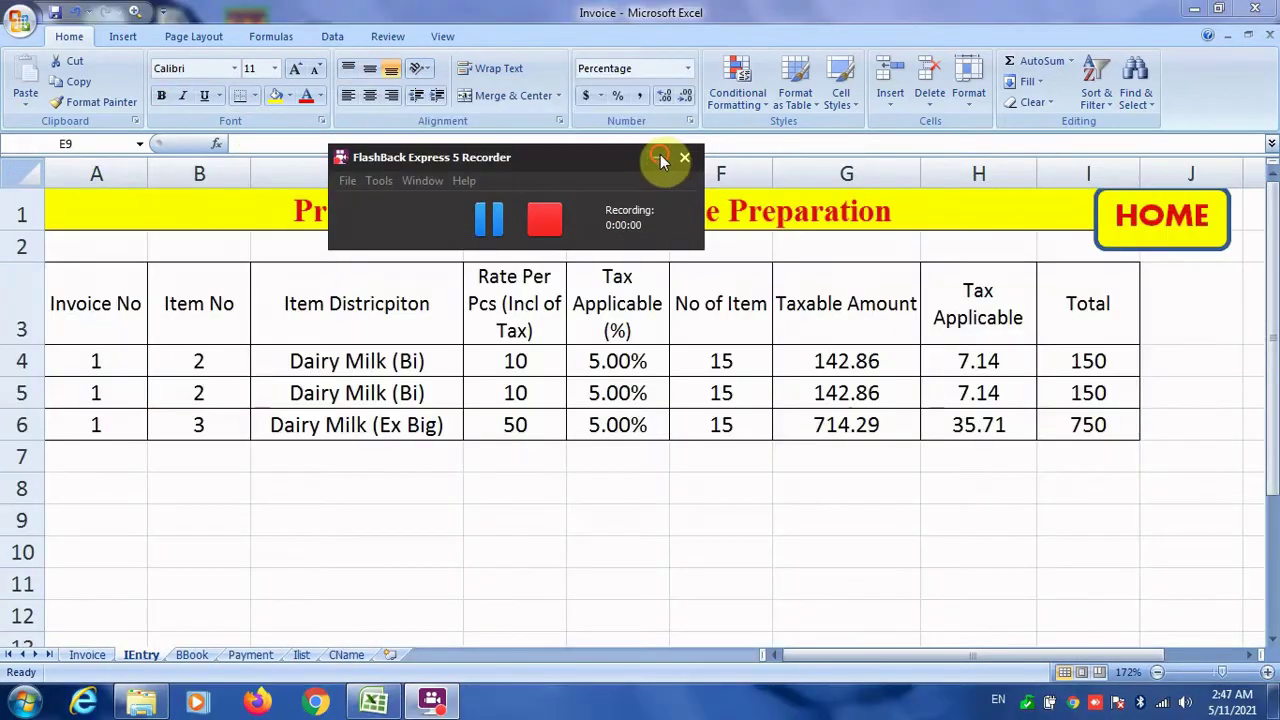
left_click(660, 154)
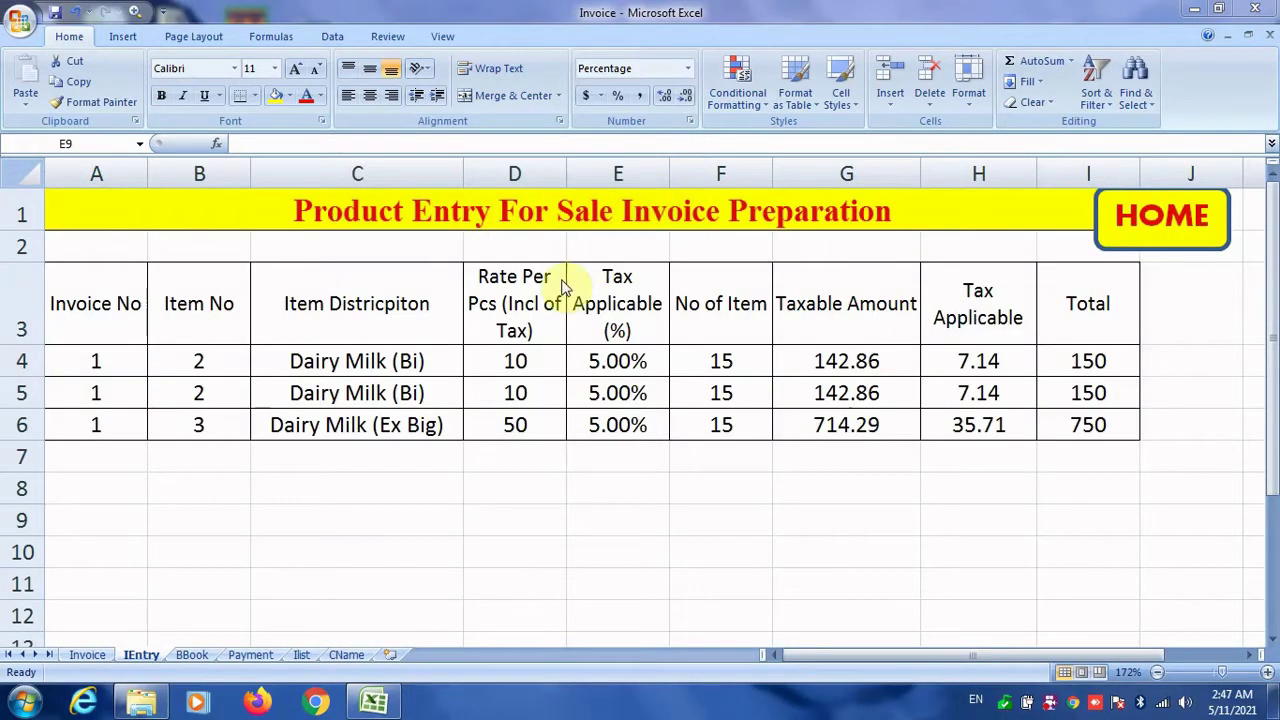
Step: Clear the contents of rows 5 and 6 in the Invoice workbook's product entry table, keeping only the first item row
left_click(620, 298)
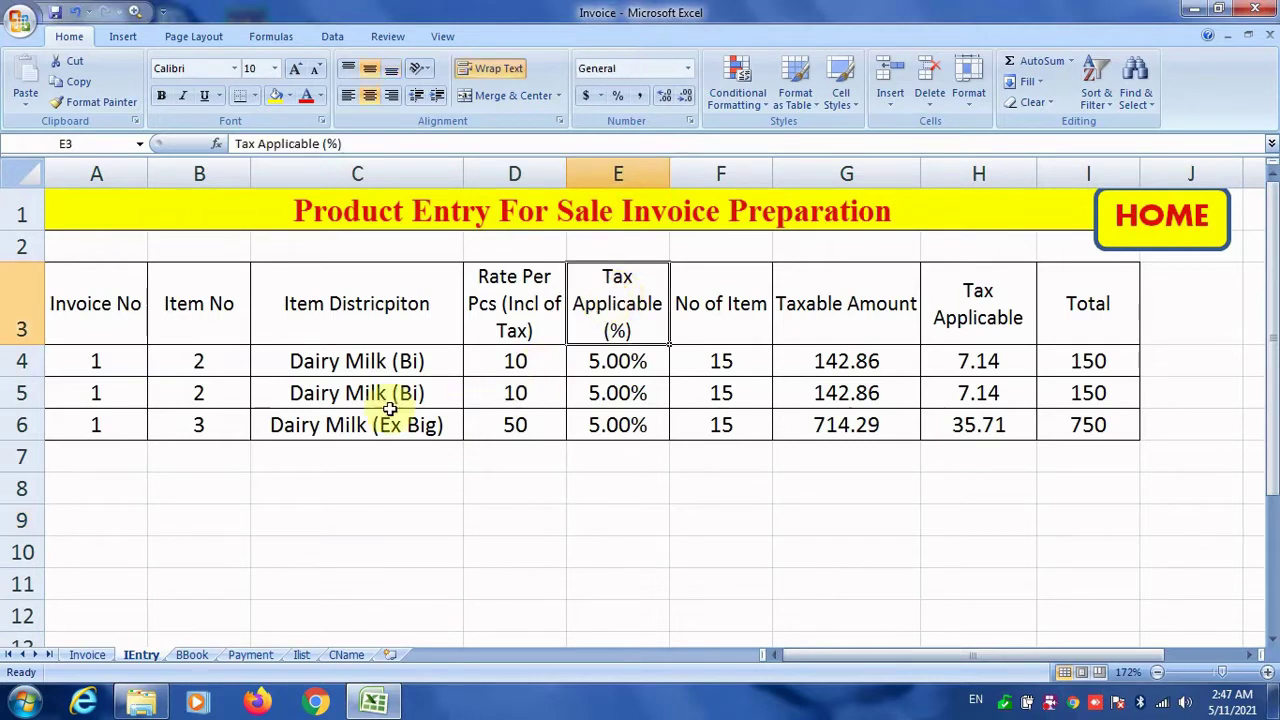
left_click(336, 368)
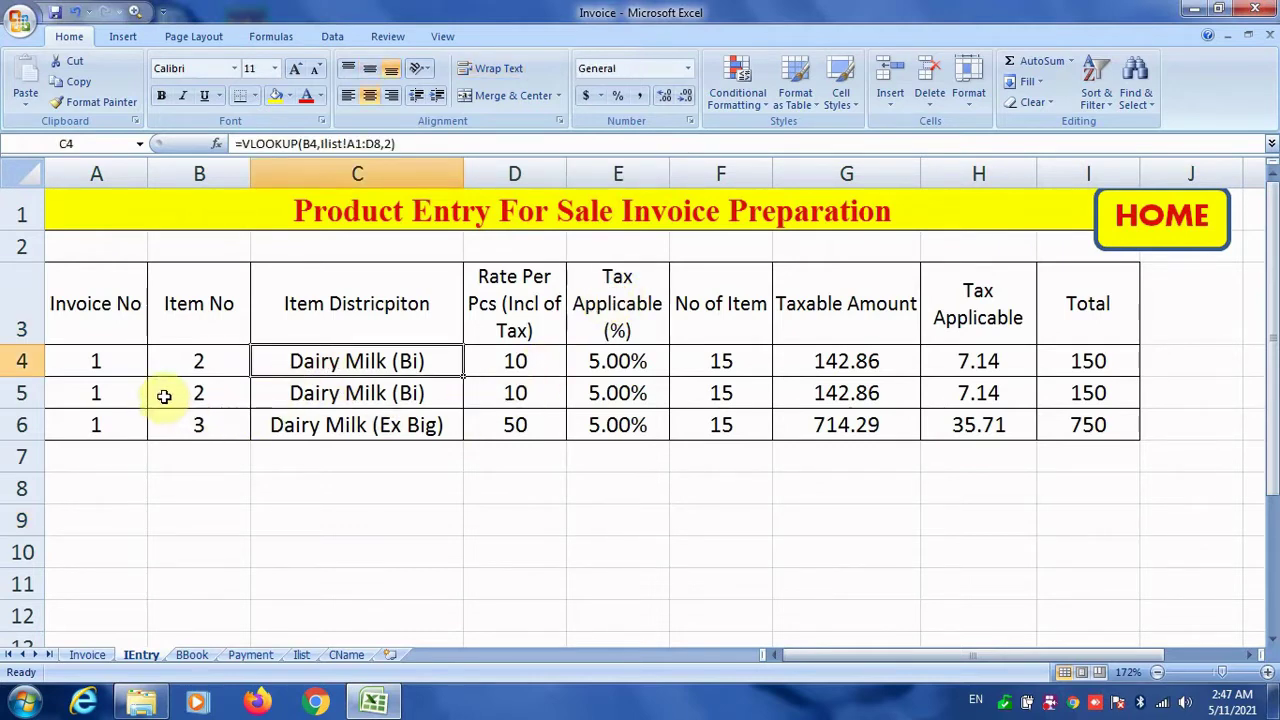
left_click(72, 392)
left_click_drag(113, 393, 449, 420)
left_click_drag(105, 395, 1075, 425)
key("Delete")
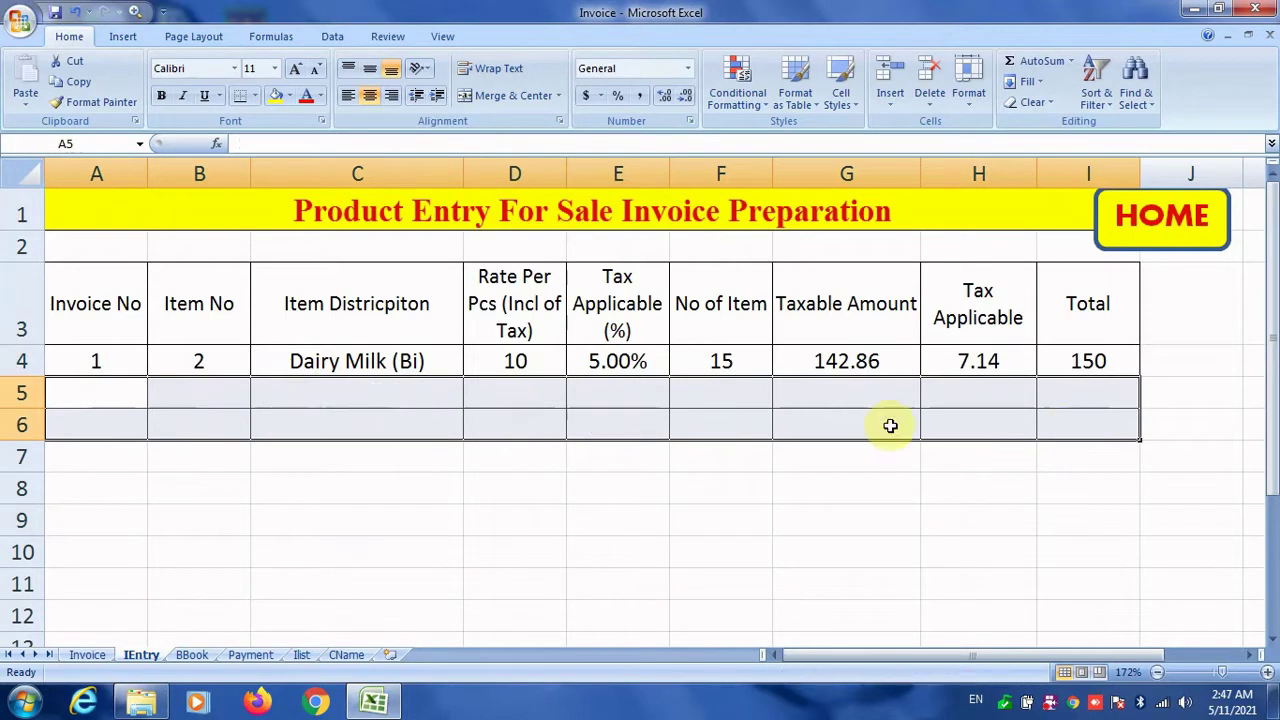
left_click(320, 400)
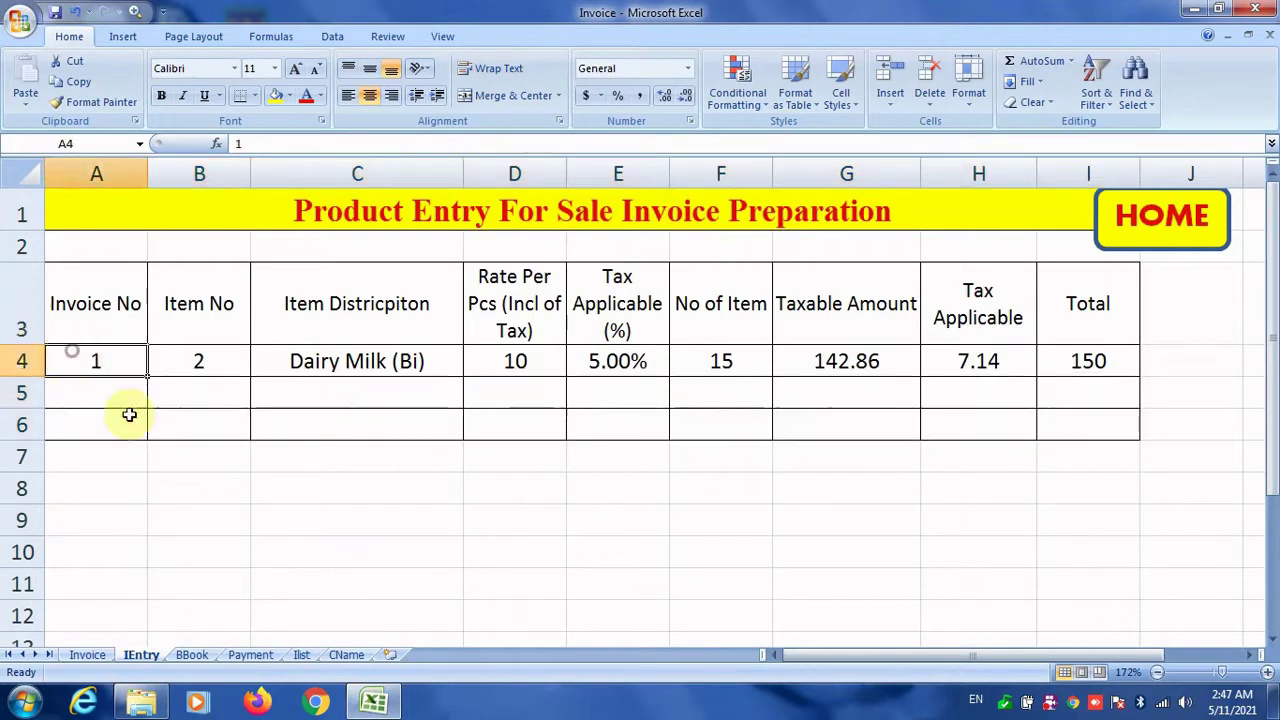
Step: Review the name, rate and tax of Dairy Milk (Small) in the item list, and return to the product entry sheet
left_click(301, 656)
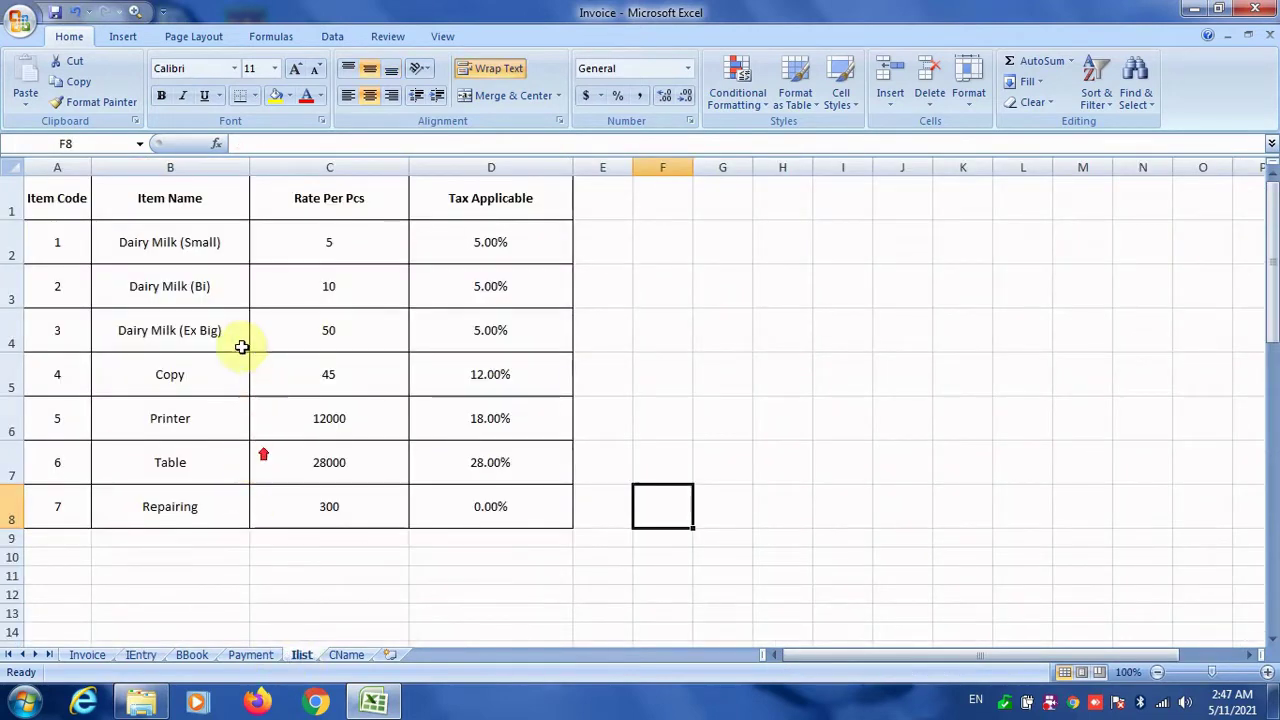
left_click(172, 243)
left_click(329, 246)
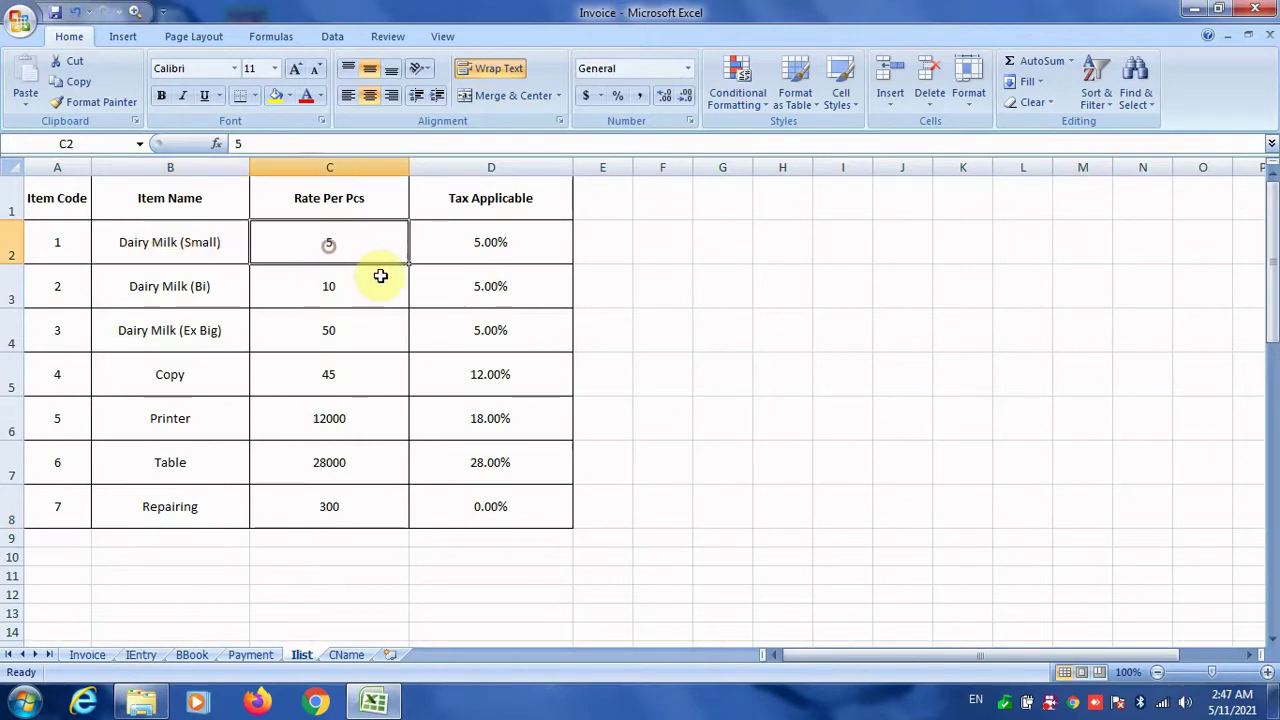
left_click(451, 250)
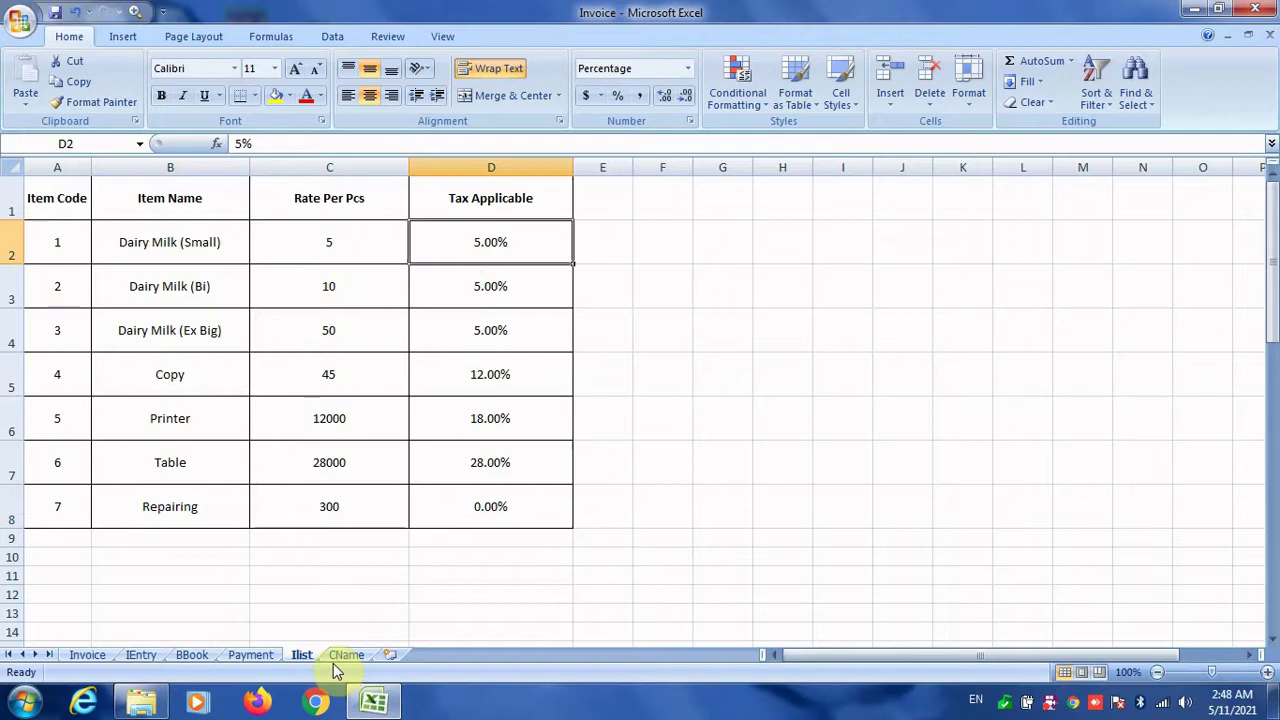
left_click(375, 391)
left_click(141, 655)
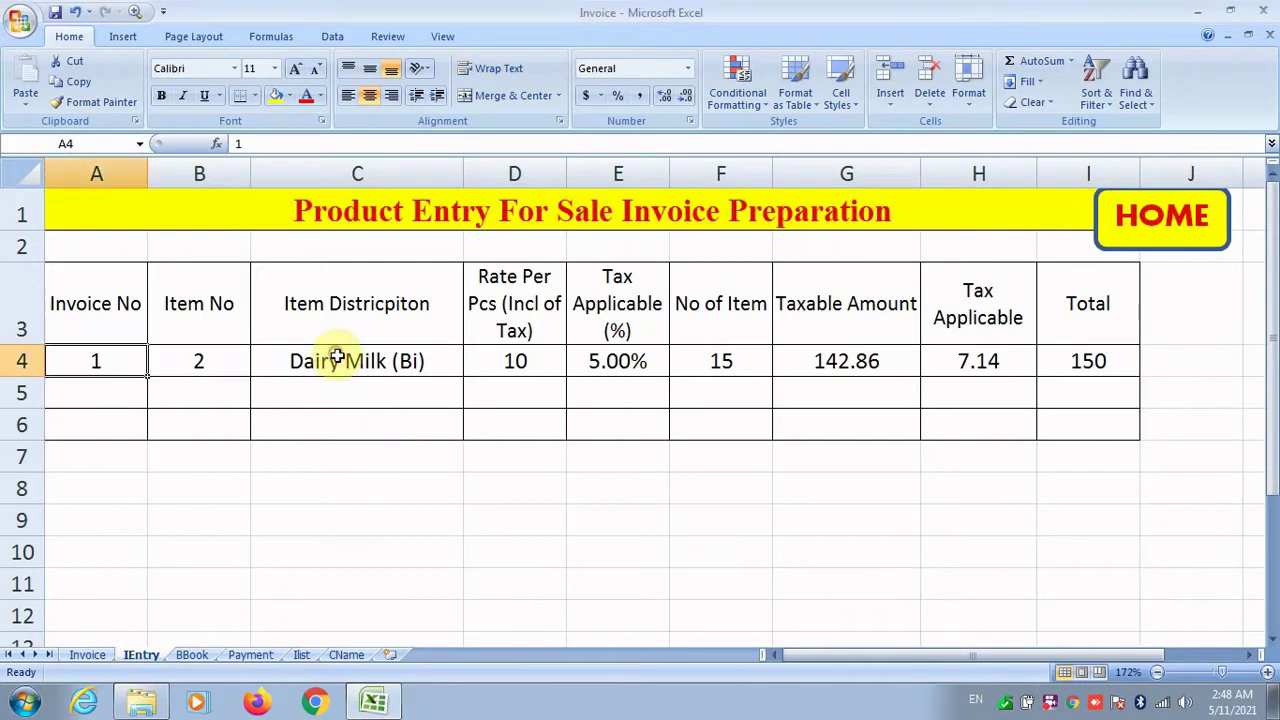
Step: Clear the description, rate, tax percentage and number of items in row 4 of the product entry table
left_click_drag(337, 358, 721, 367)
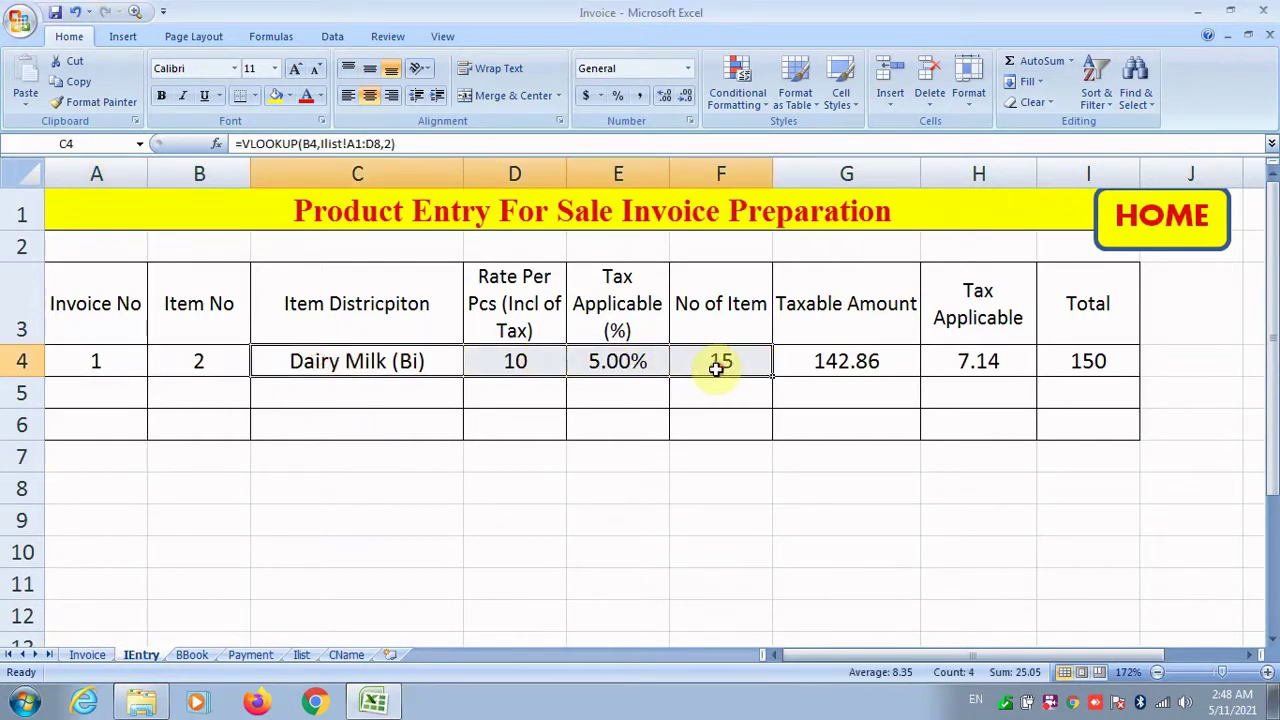
key("Delete")
left_click(273, 366)
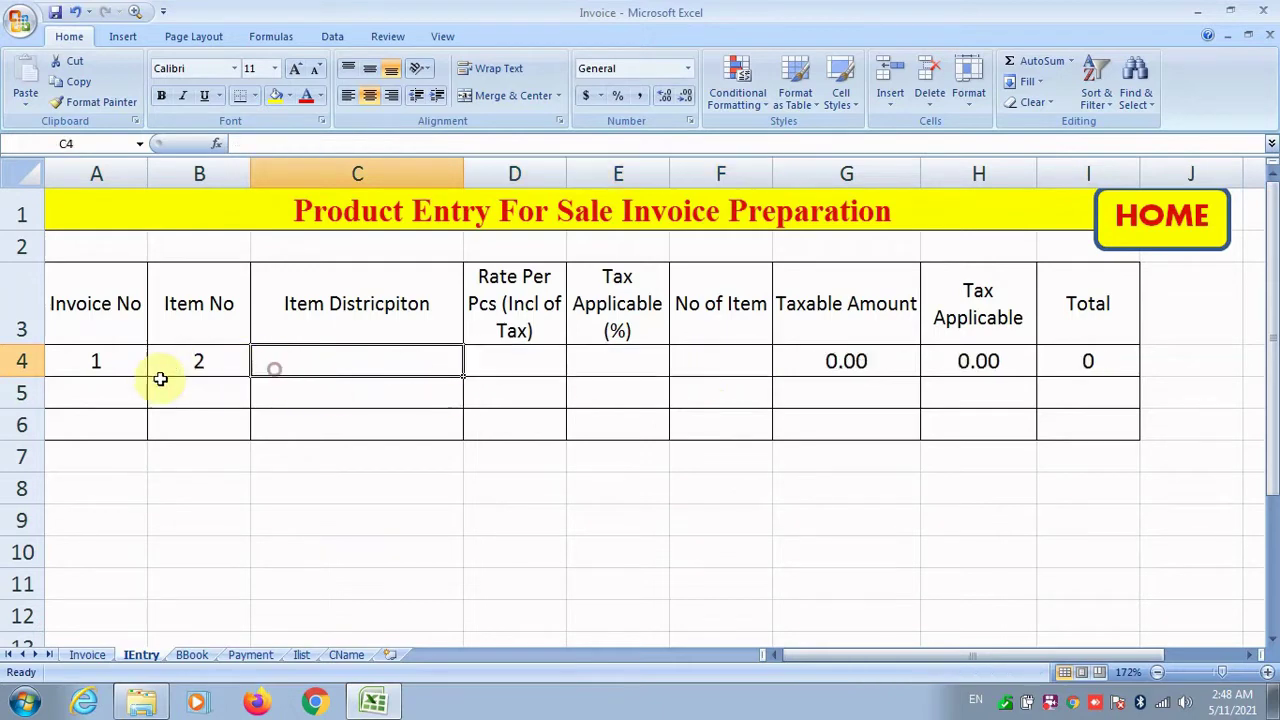
left_click(112, 380)
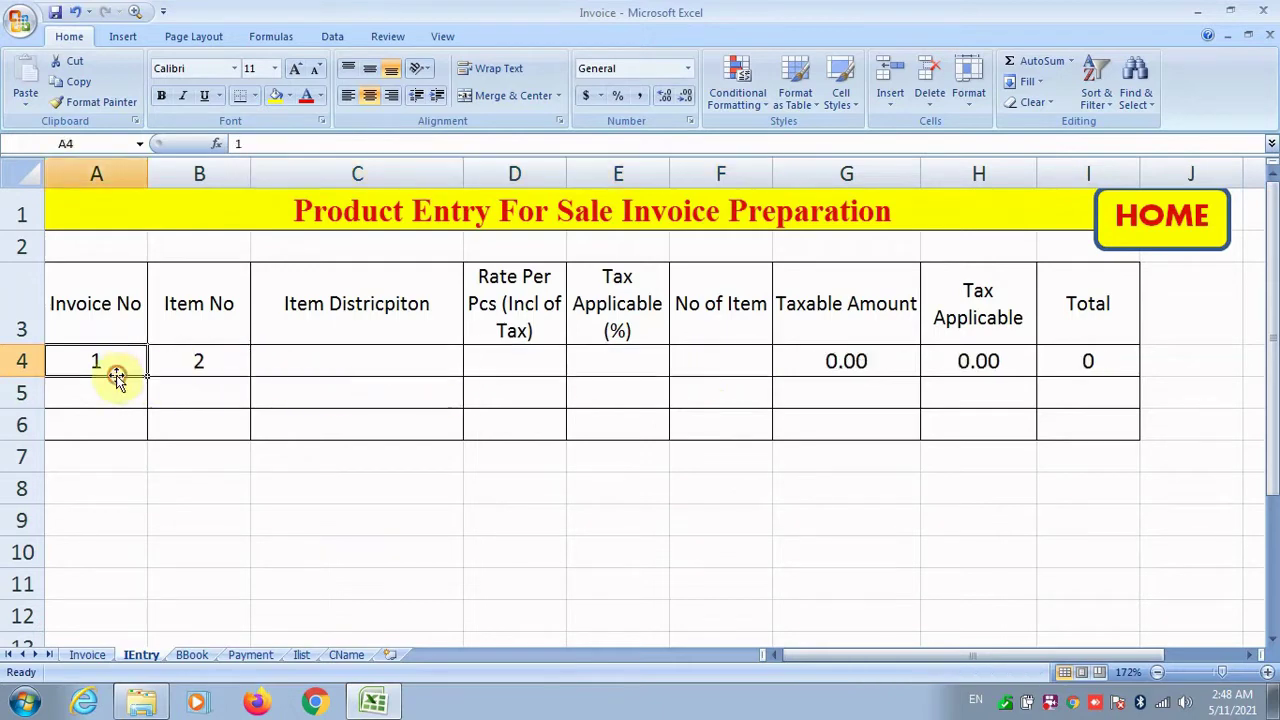
left_click(172, 362)
Step: Begin a VLOOKUP formula in the row 4 item description cell with item number B4 as the lookup value
left_click(314, 368)
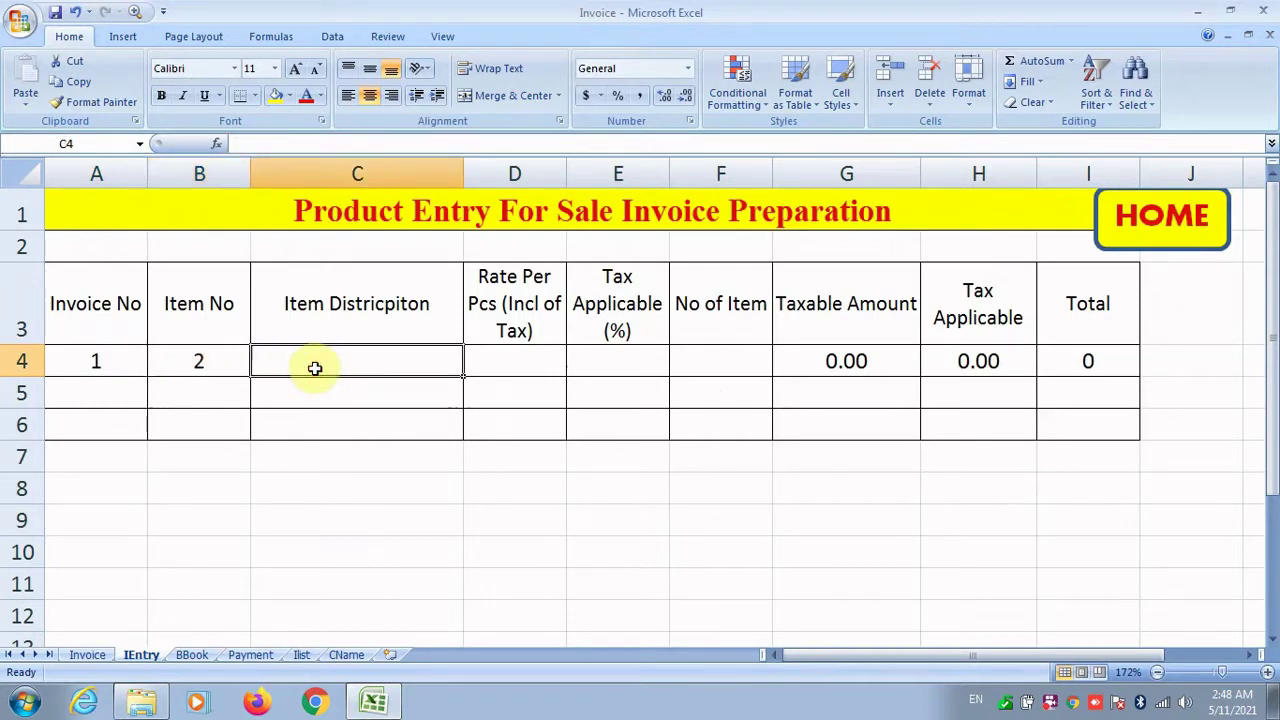
type("=v")
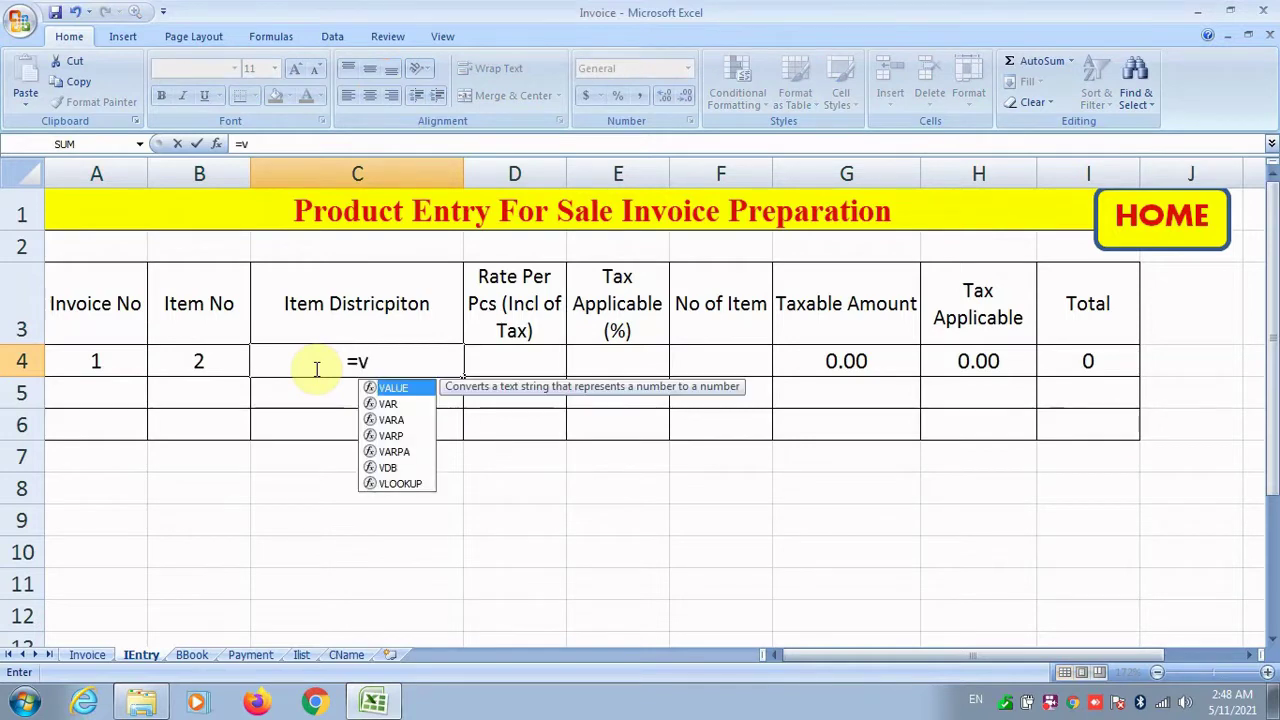
type("lookup")
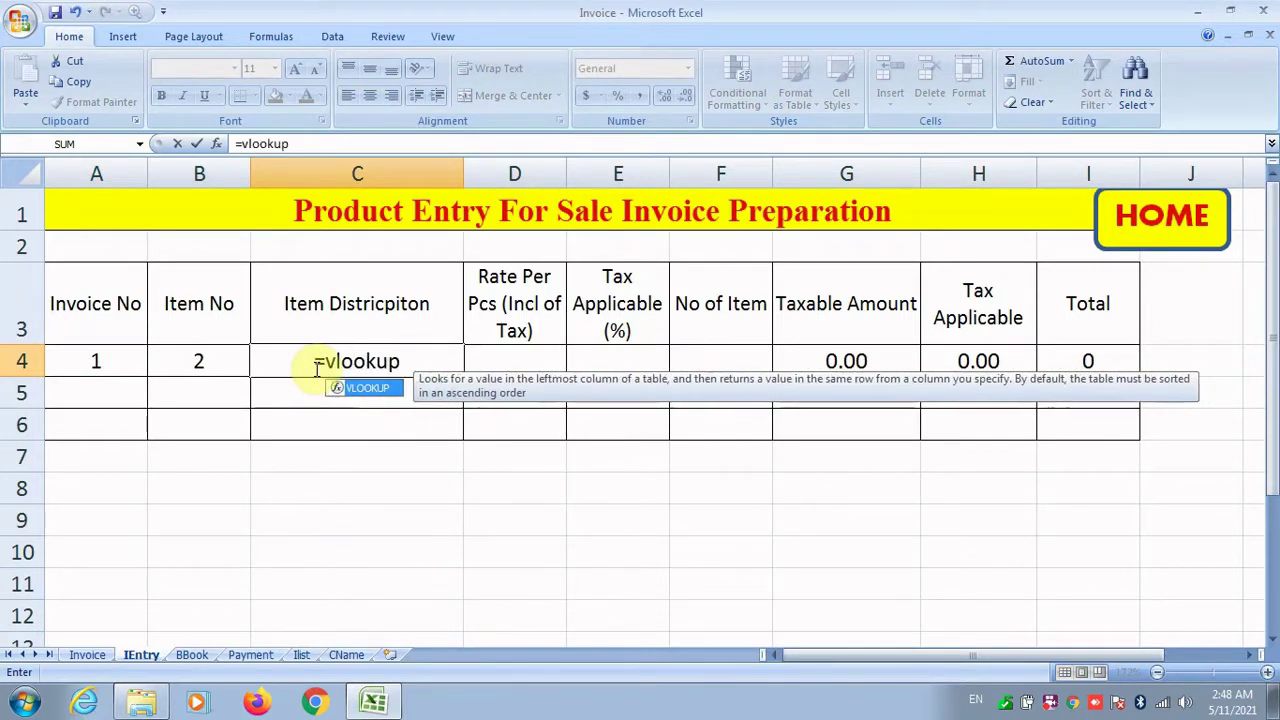
type("(")
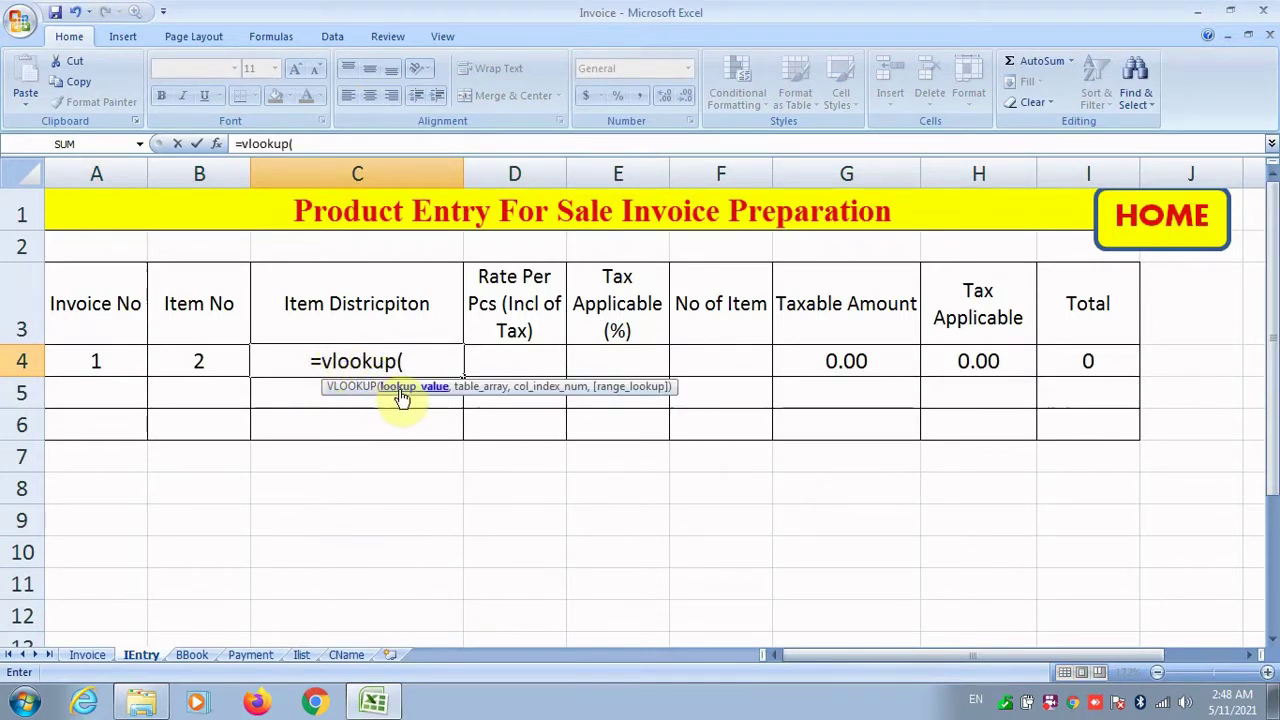
left_click(133, 361)
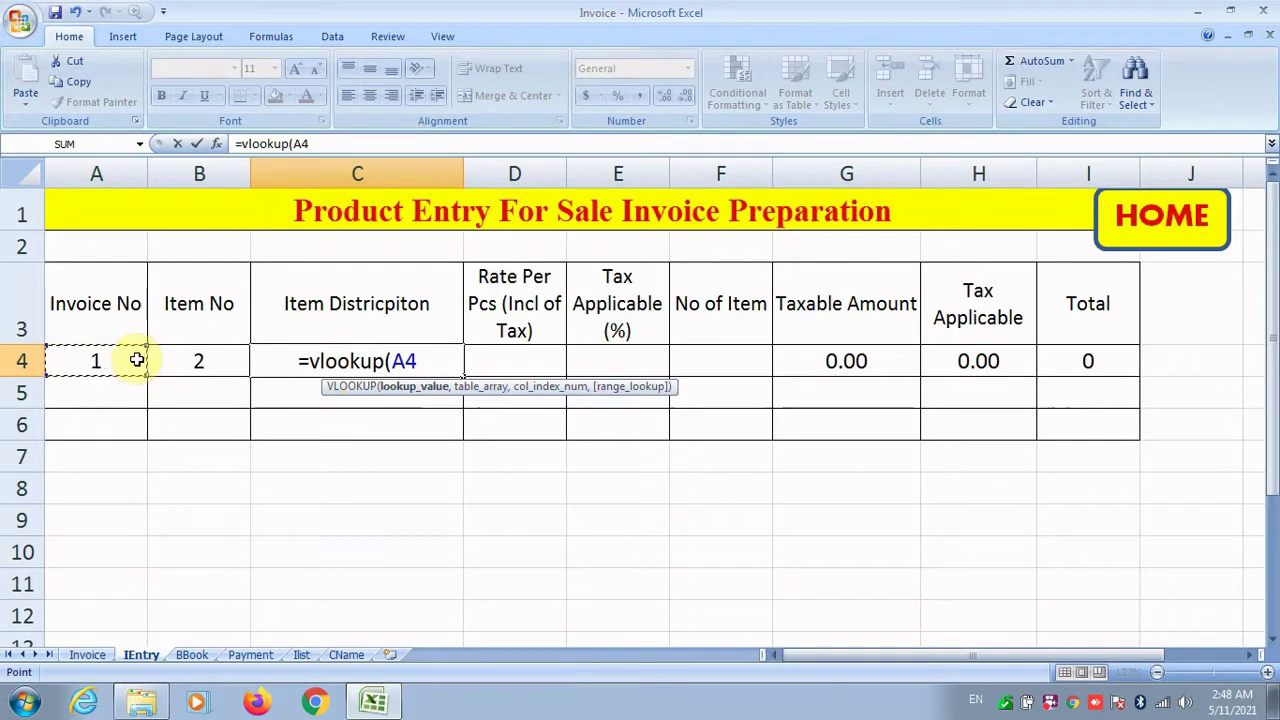
key("BackSpace")
key("BackSpace")
key("BackSpace")
type("(")
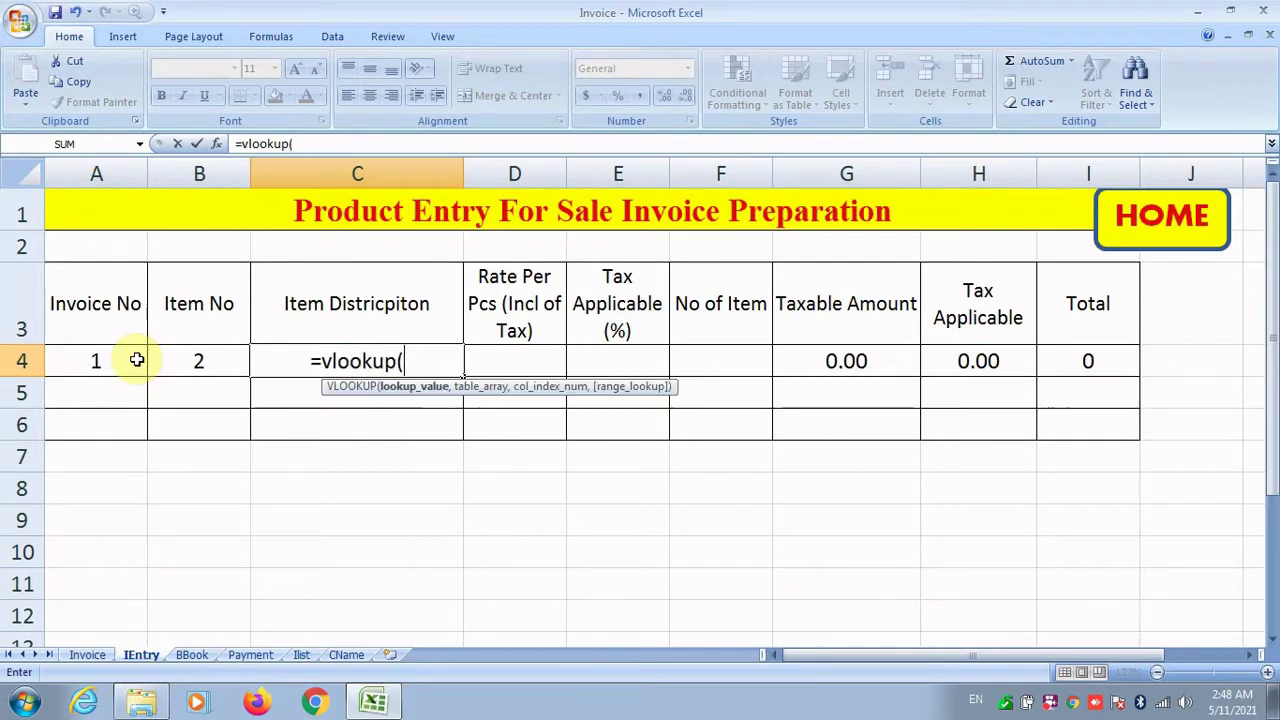
left_click(228, 360)
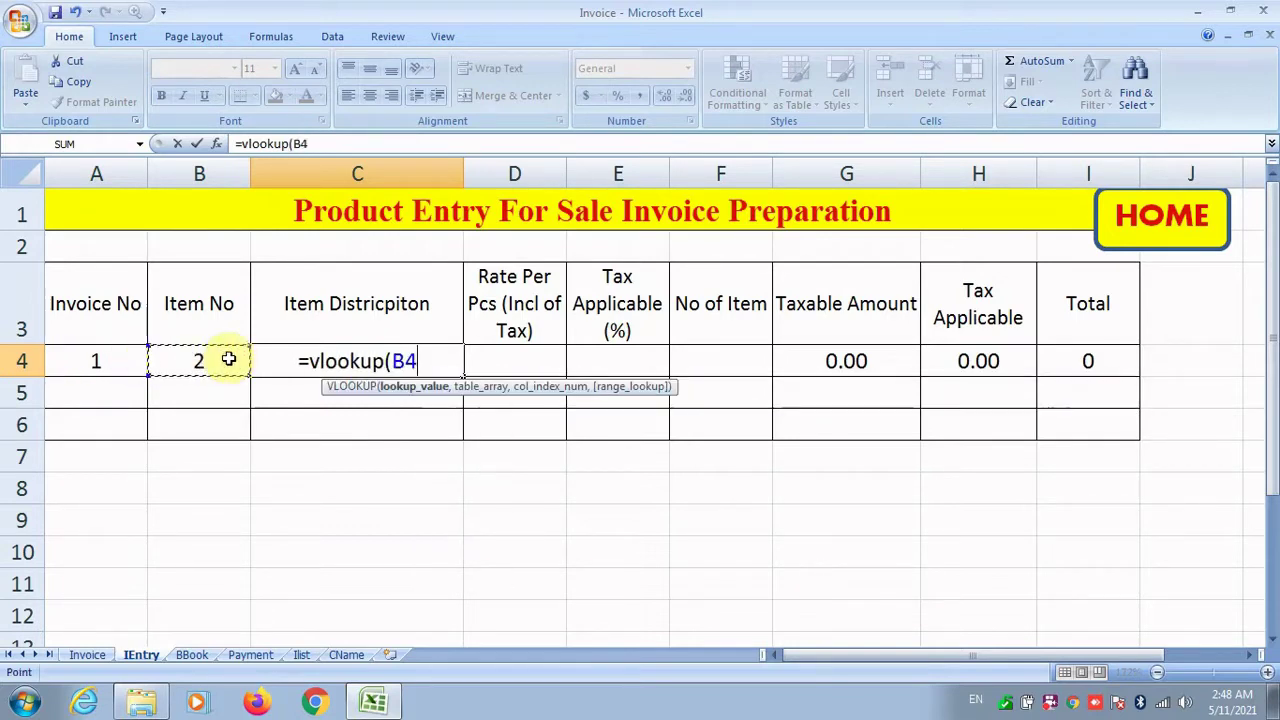
type(",")
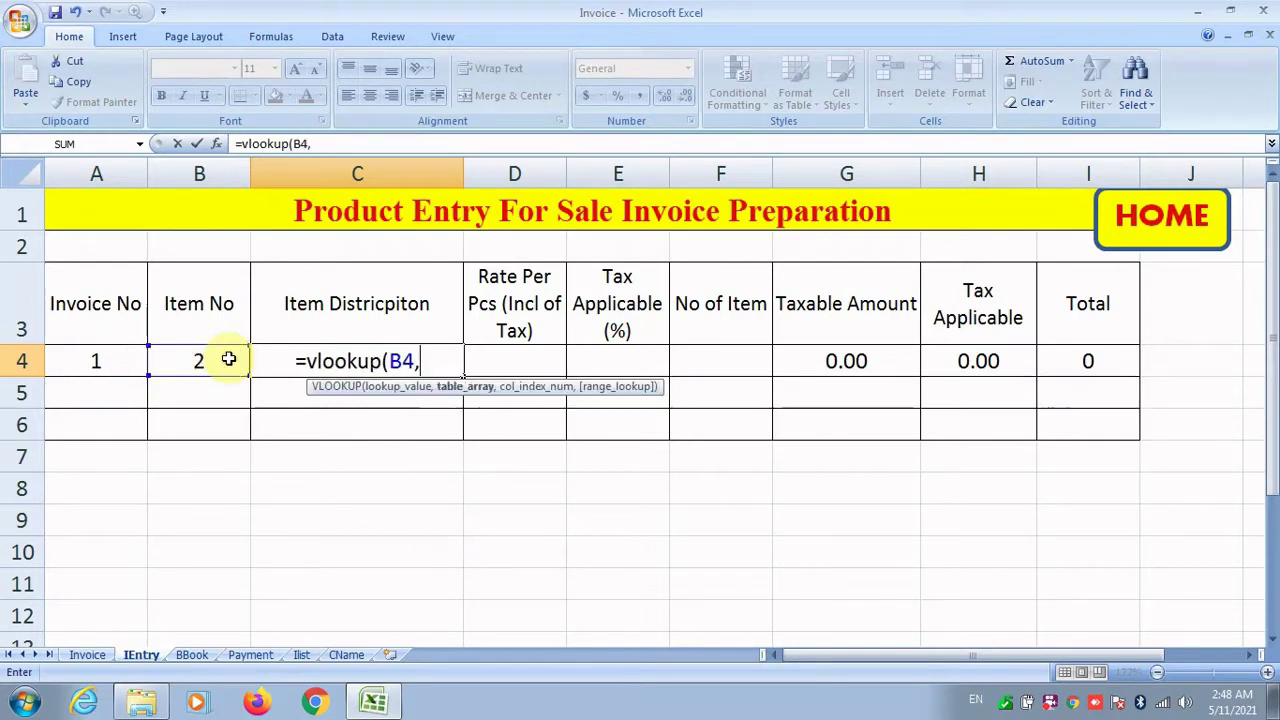
Step: Complete the C4 VLOOKUP with table range A1:D8 of the Ilist sheet, column index 2 and range lookup 0
left_click(300, 655)
left_click_drag(63, 212, 486, 500)
left_click(376, 143)
type(",")
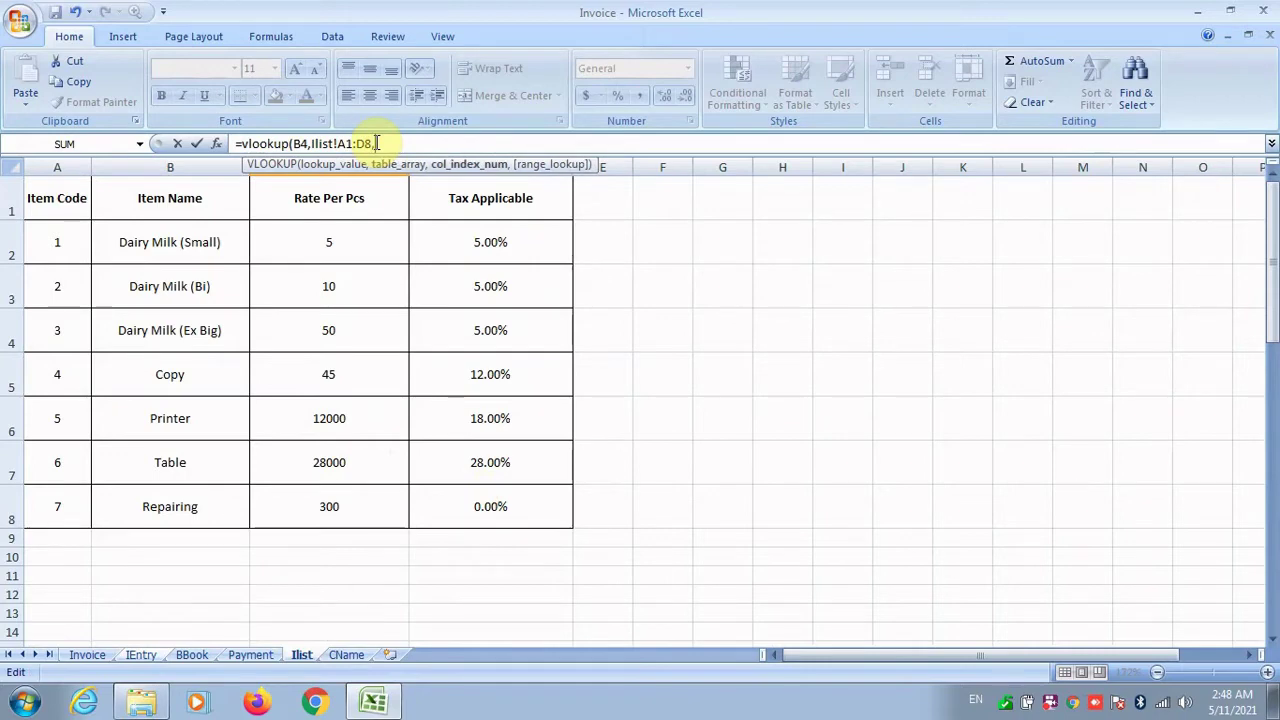
type("2,0")
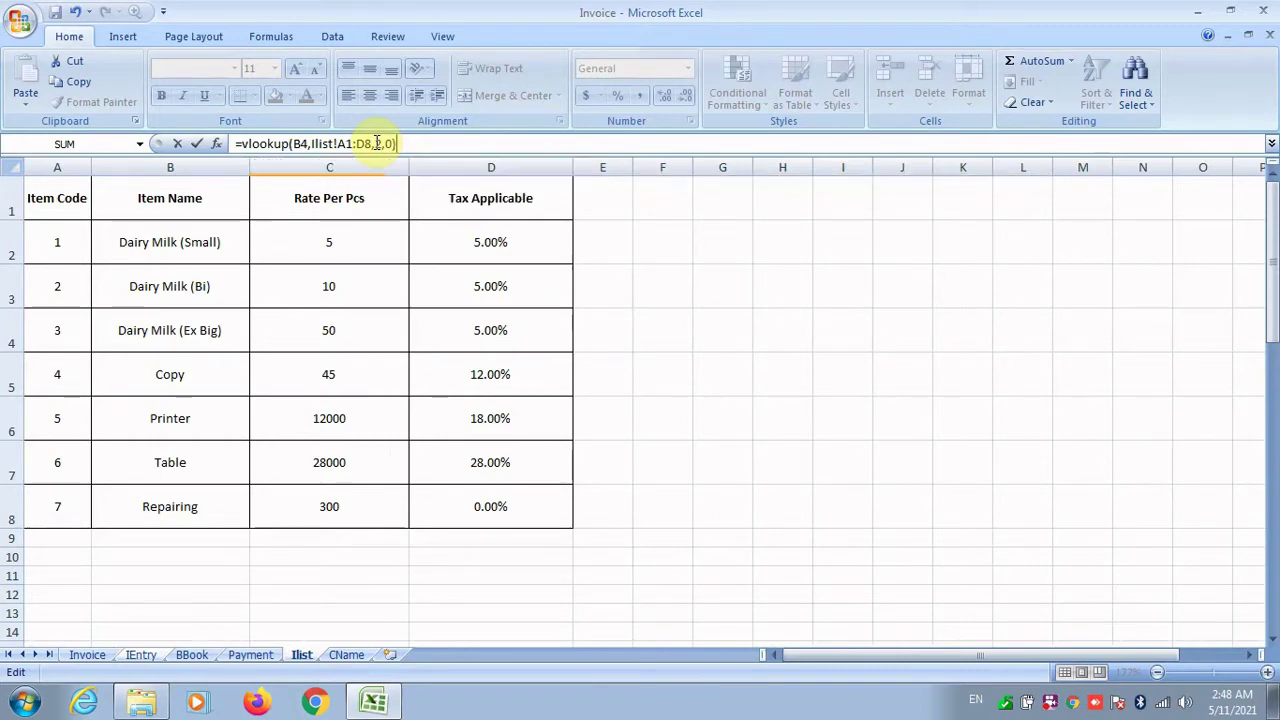
key("Return")
left_click(412, 358)
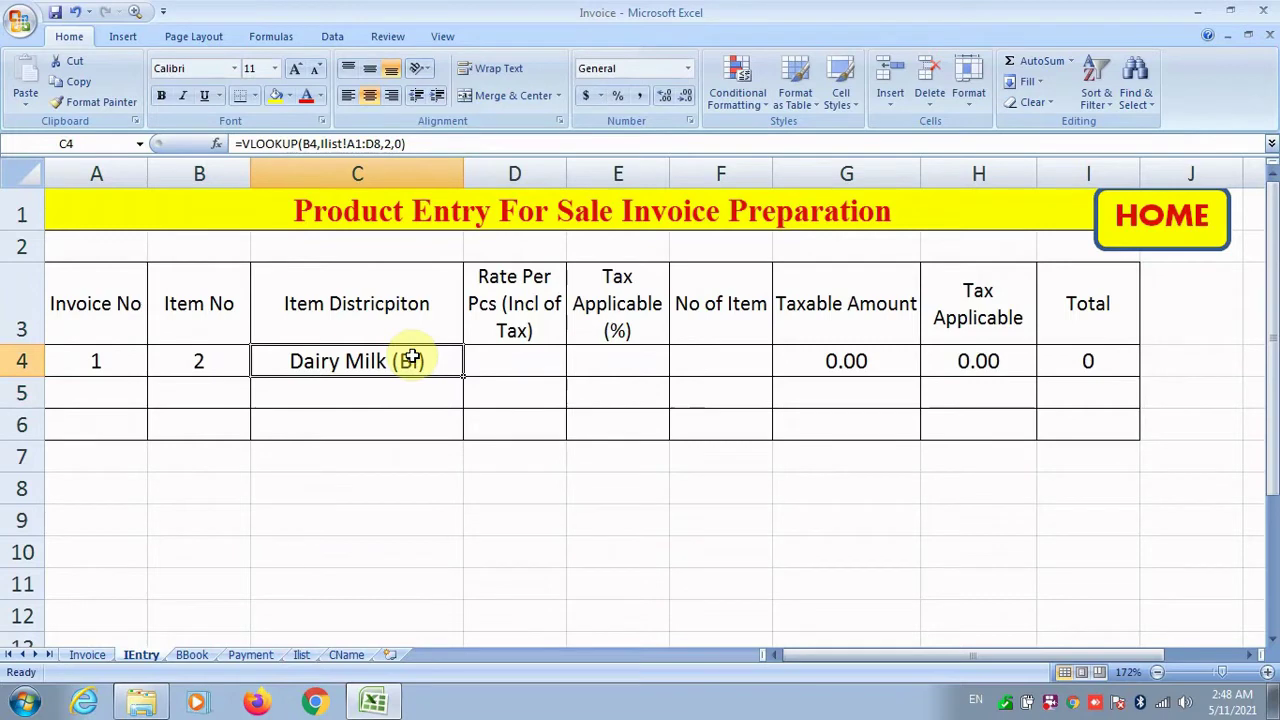
Step: Change the lookup range in the C4 formula to the absolute range Ilist!$A$1:$D$1000
double_click(412, 358)
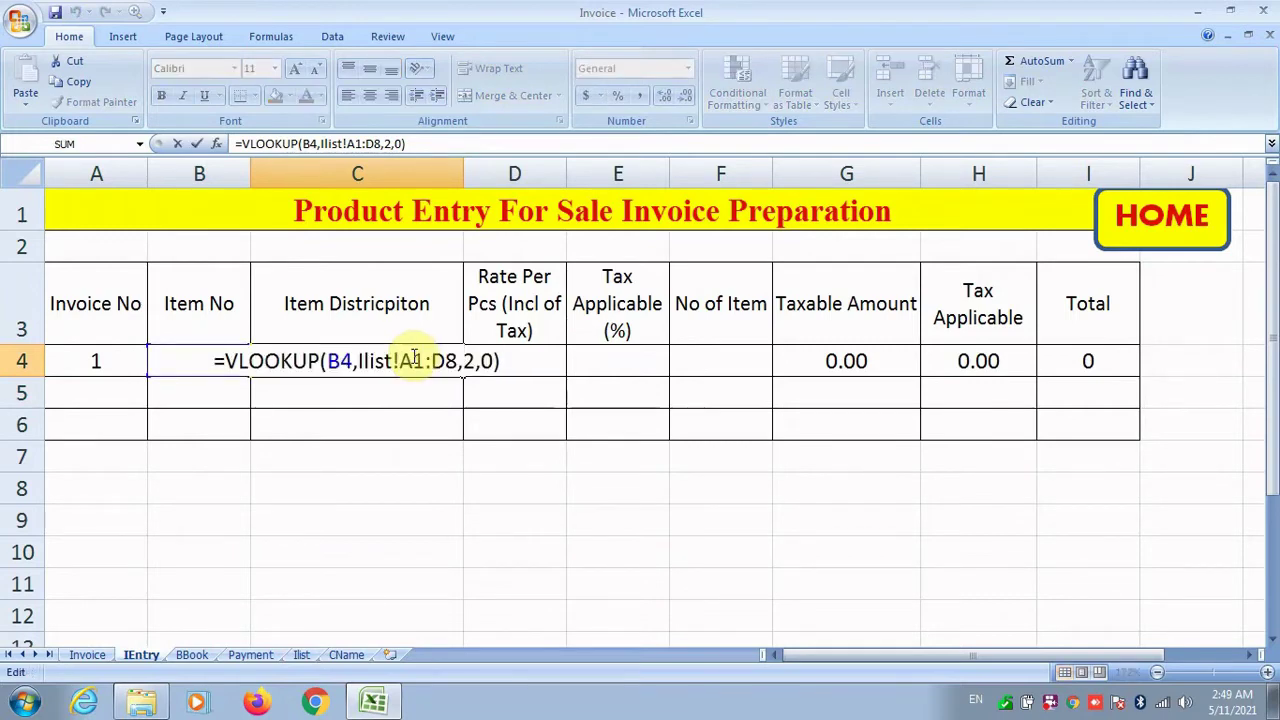
left_click(428, 494)
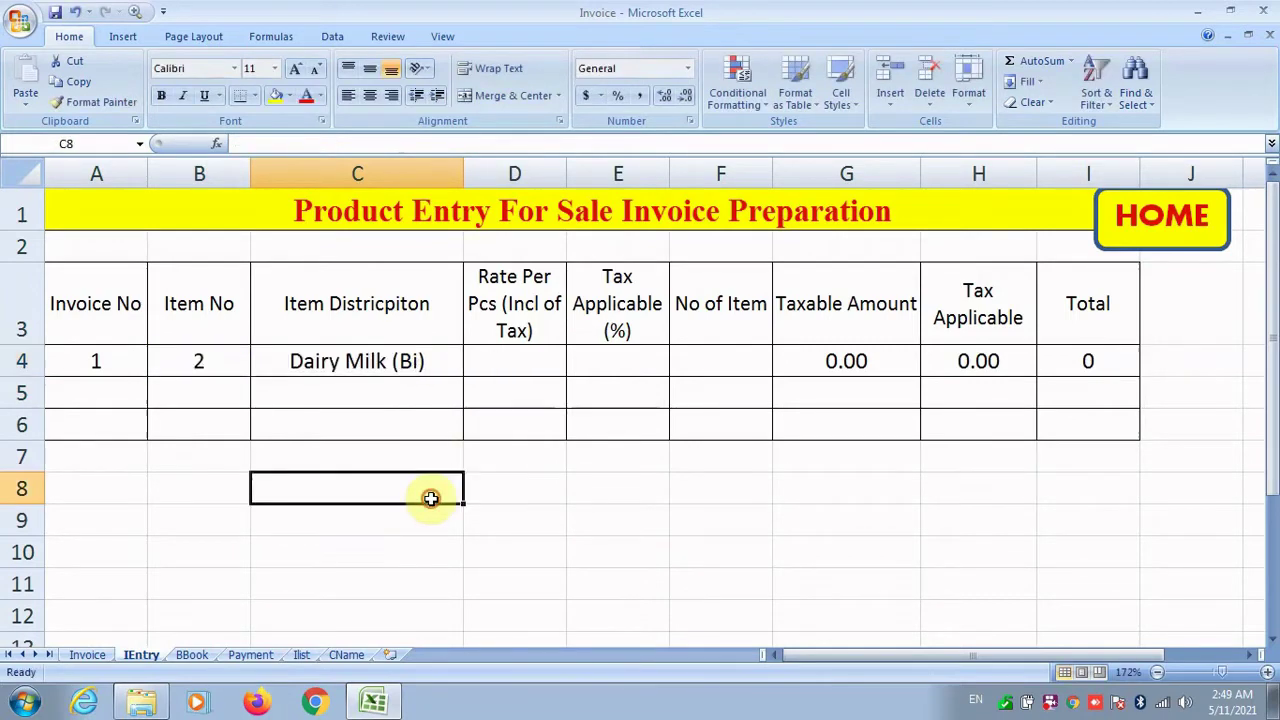
left_click(337, 371)
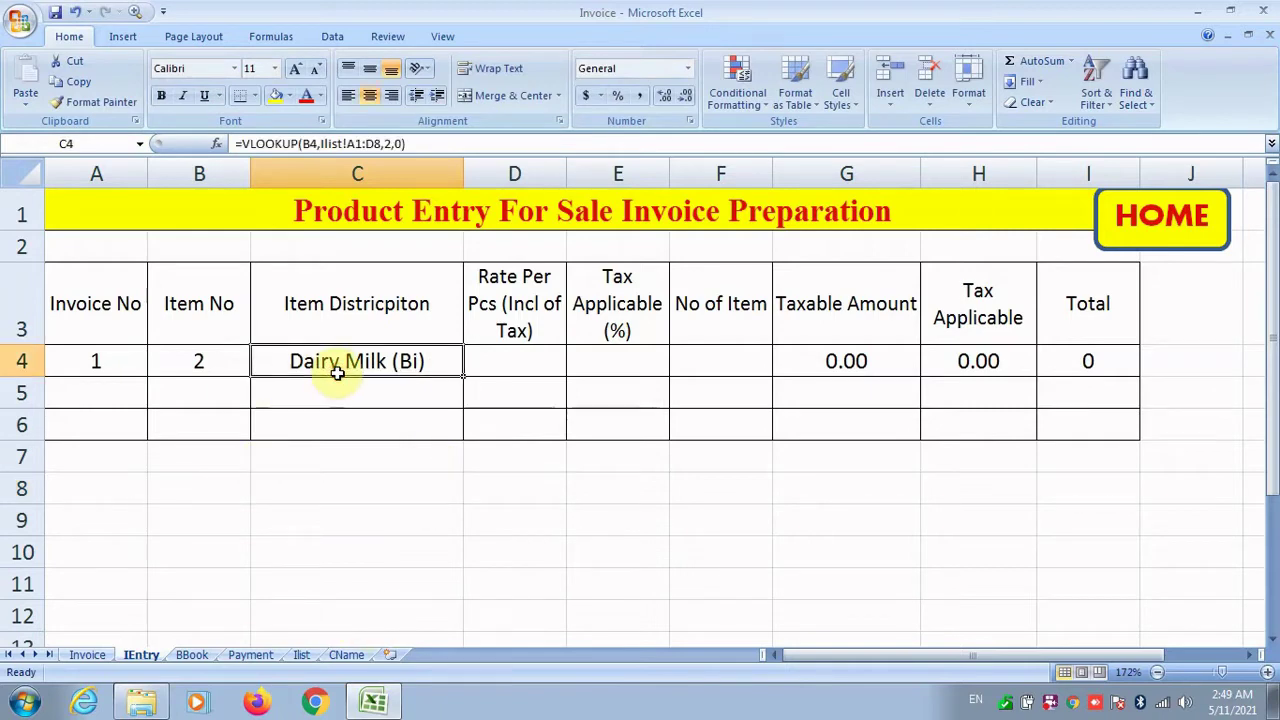
double_click(338, 372)
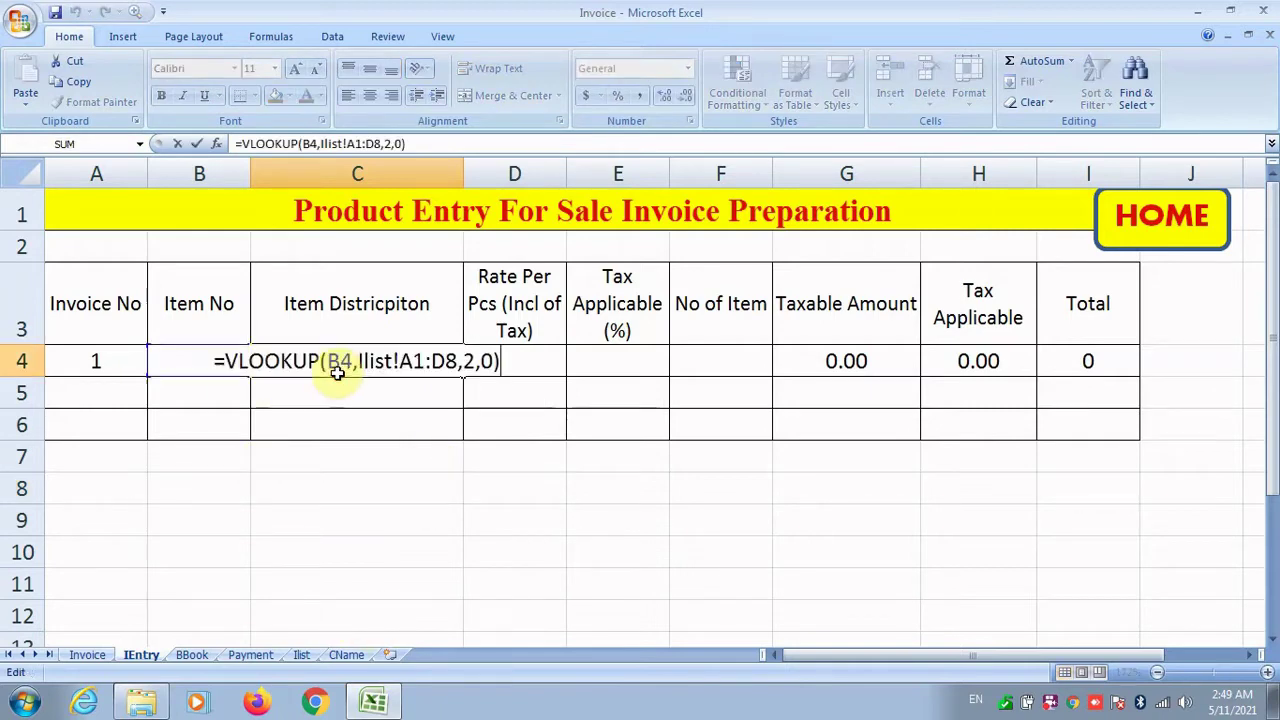
left_click(424, 363)
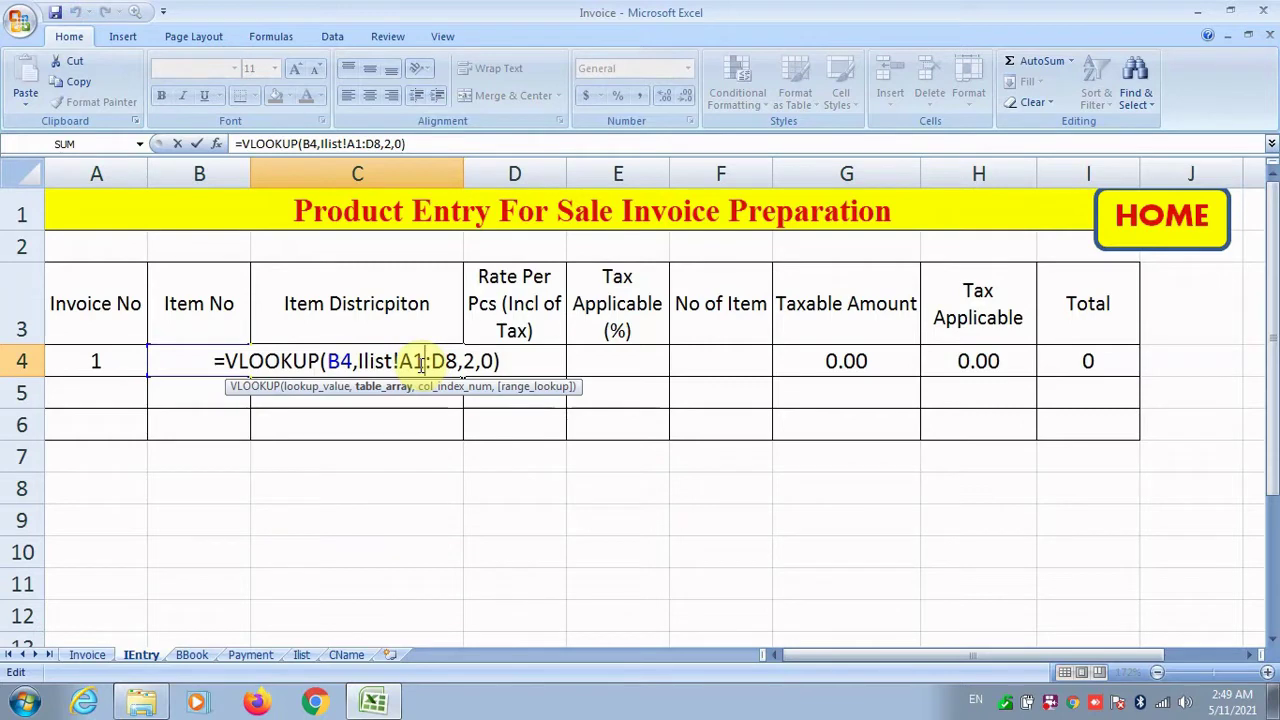
key("F4")
left_click(470, 363)
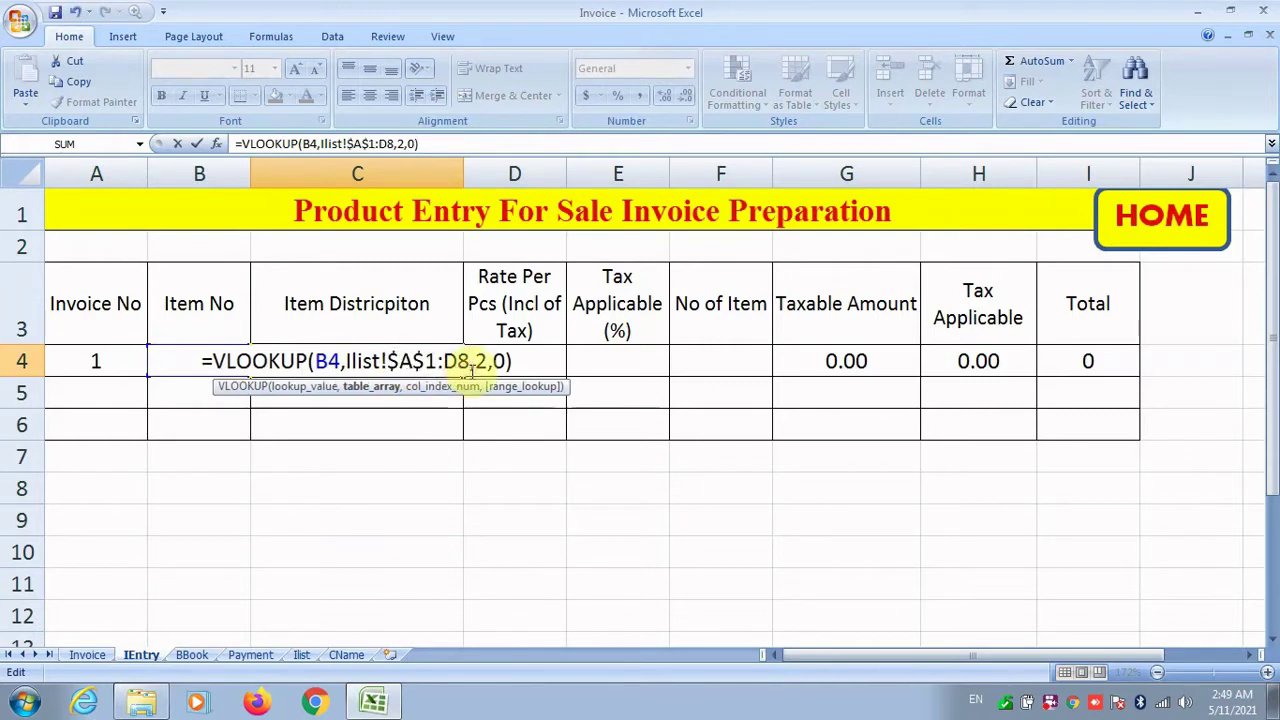
key("BackSpace")
type("1000")
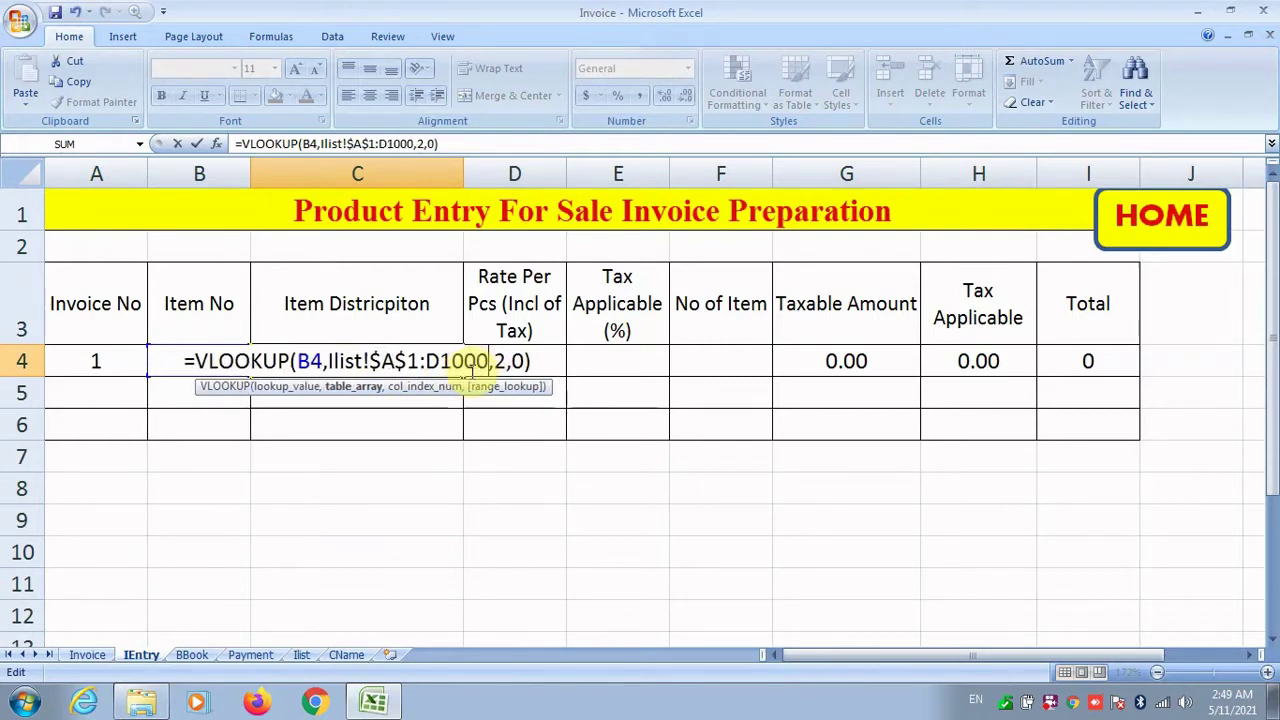
key("F4")
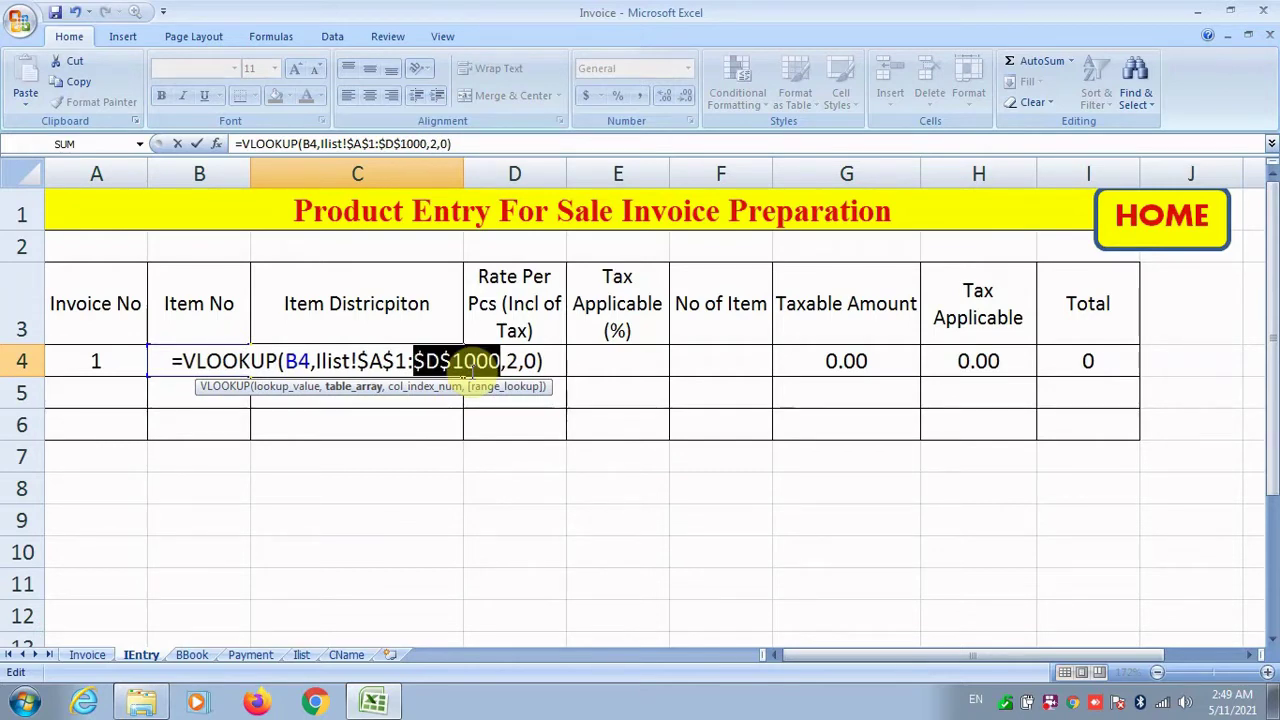
key("Return")
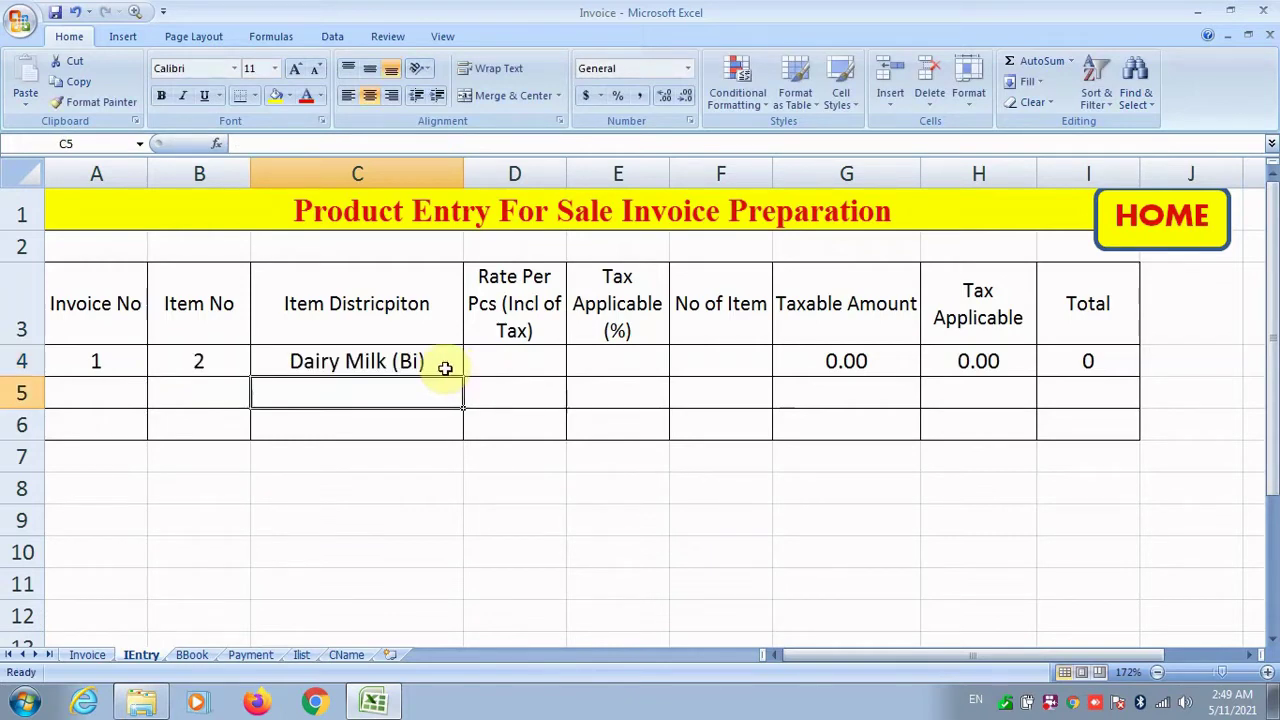
Step: Reuse the C4 formula text in the rate cell D4 with column index 3, the item list's rate column
double_click(443, 363)
left_click_drag(541, 365, 172, 365)
key("ctrl+c")
key("Return")
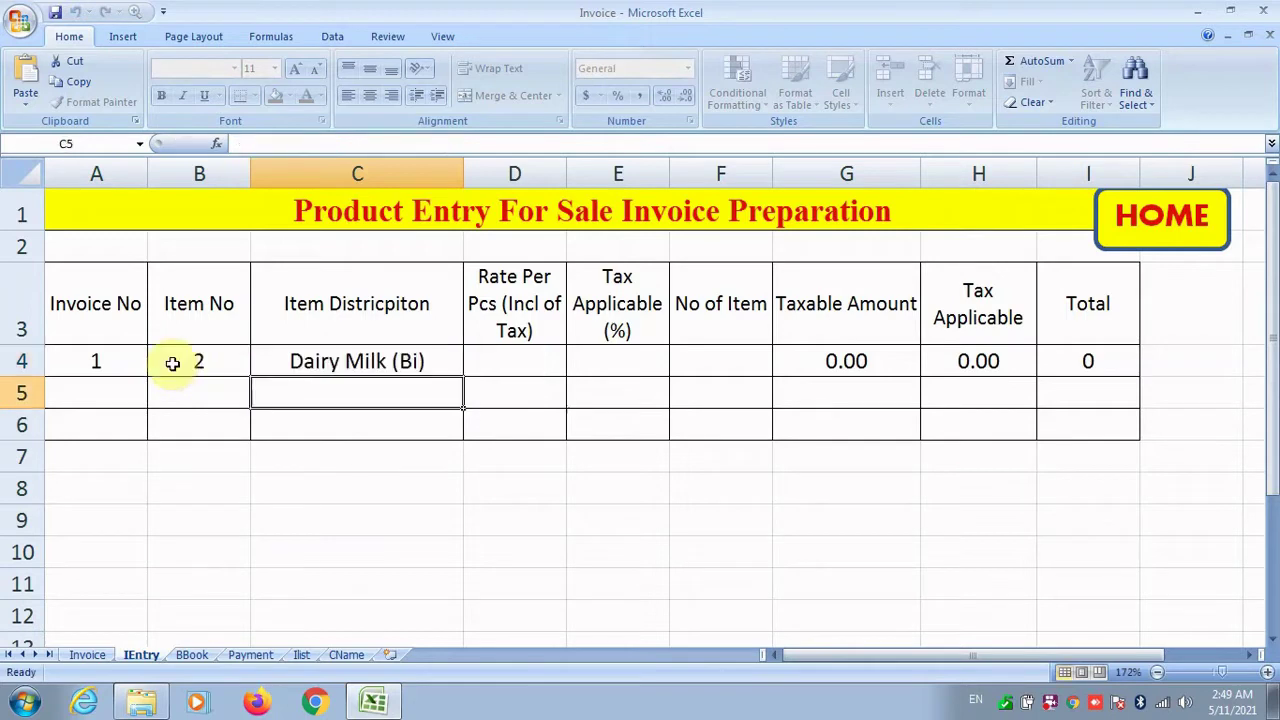
left_click(517, 362)
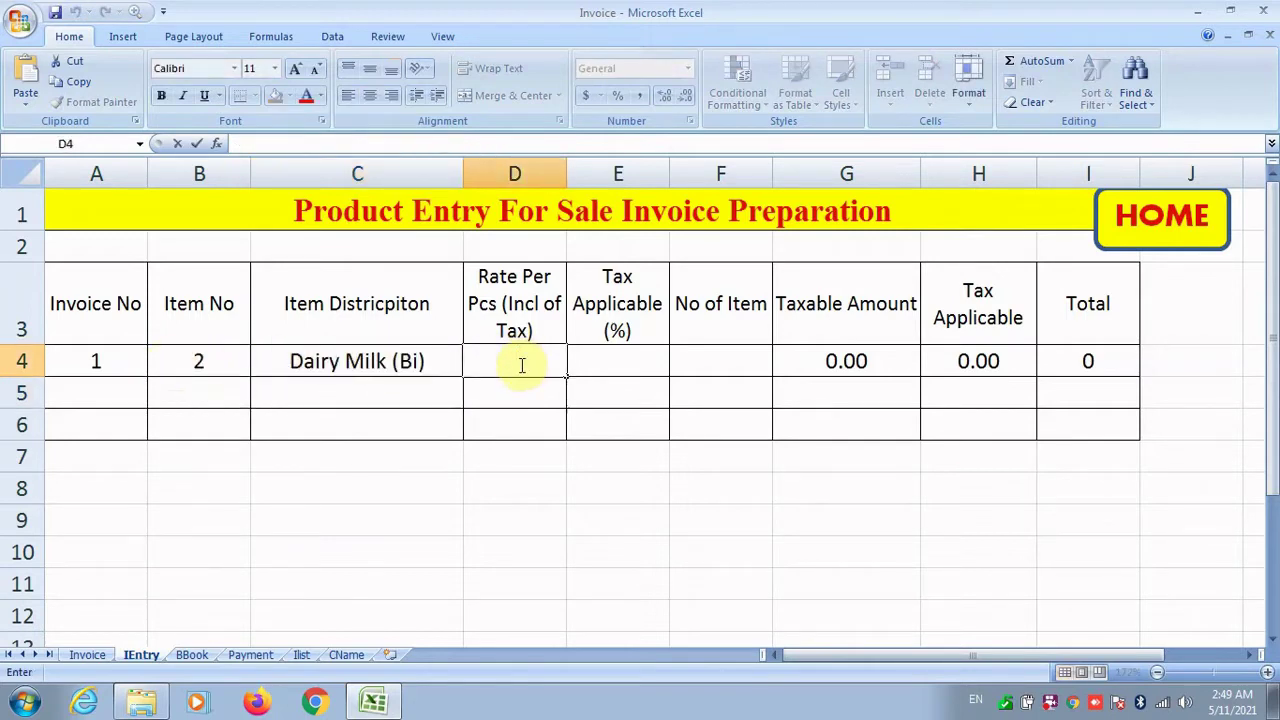
key("ctrl+v")
left_click(666, 361)
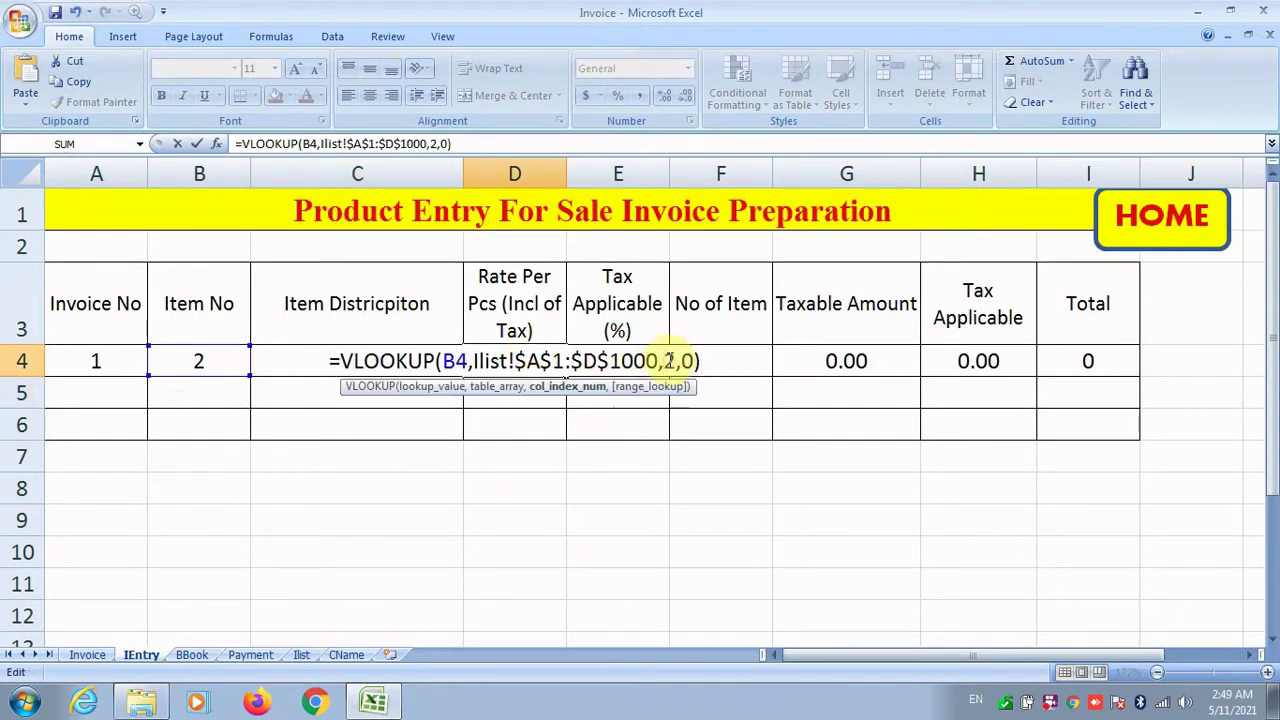
double_click(668, 361)
type("4")
key("Return")
Step: Enter the same VLOOKUP in the tax percentage cell E4 with column index 4, the item list's tax column
left_click(668, 361)
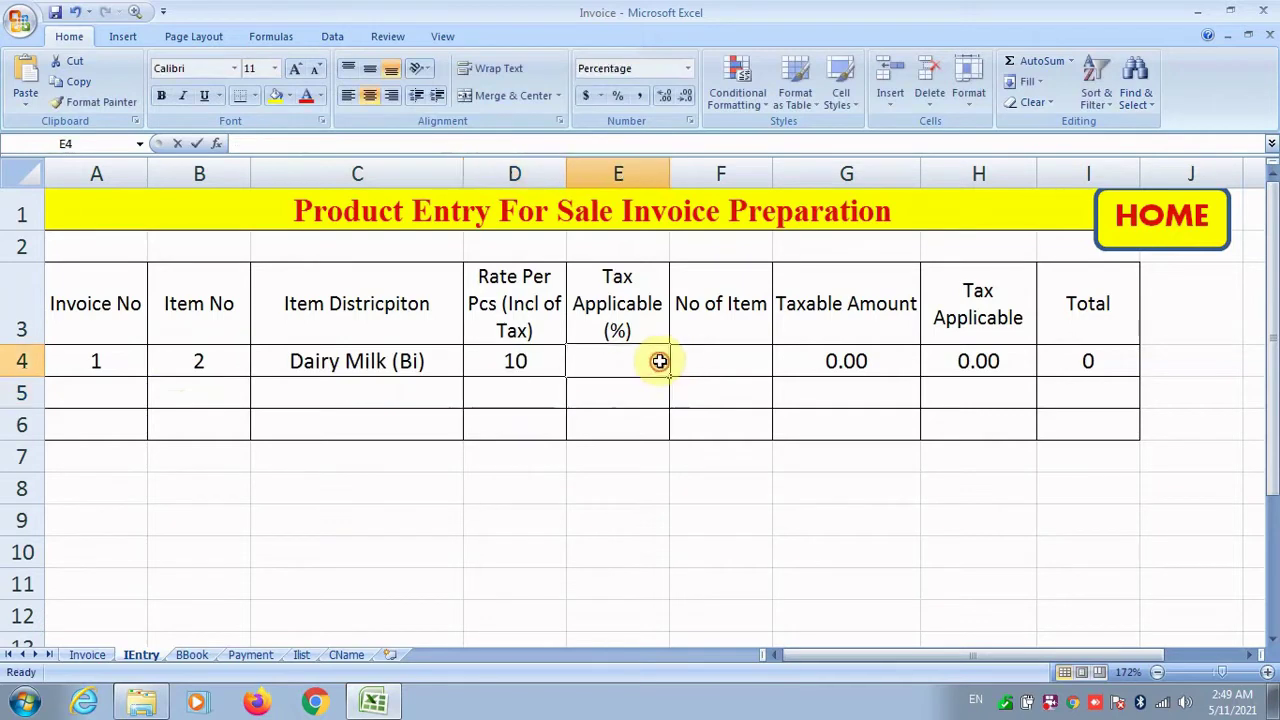
double_click(664, 361)
key("ctrl+v")
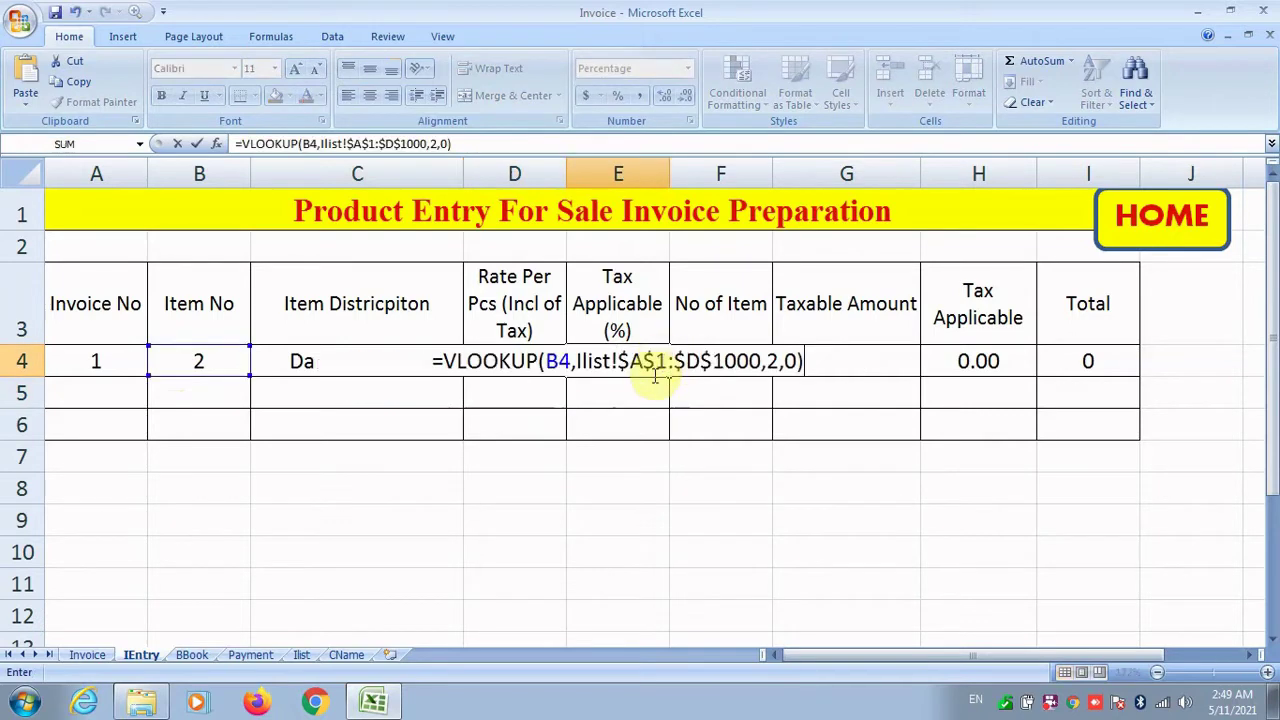
left_click(768, 361)
double_click(770, 361)
type("3")
key("Return")
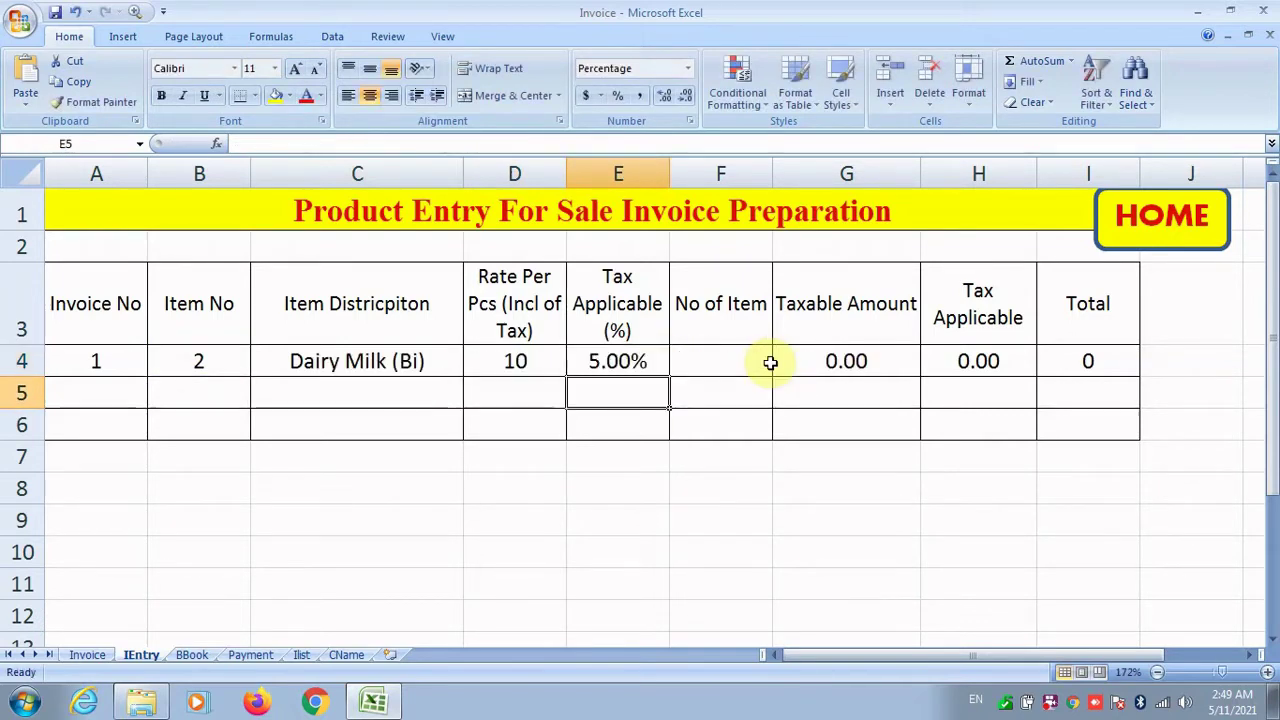
left_click(762, 362)
double_click(756, 362)
key("Escape")
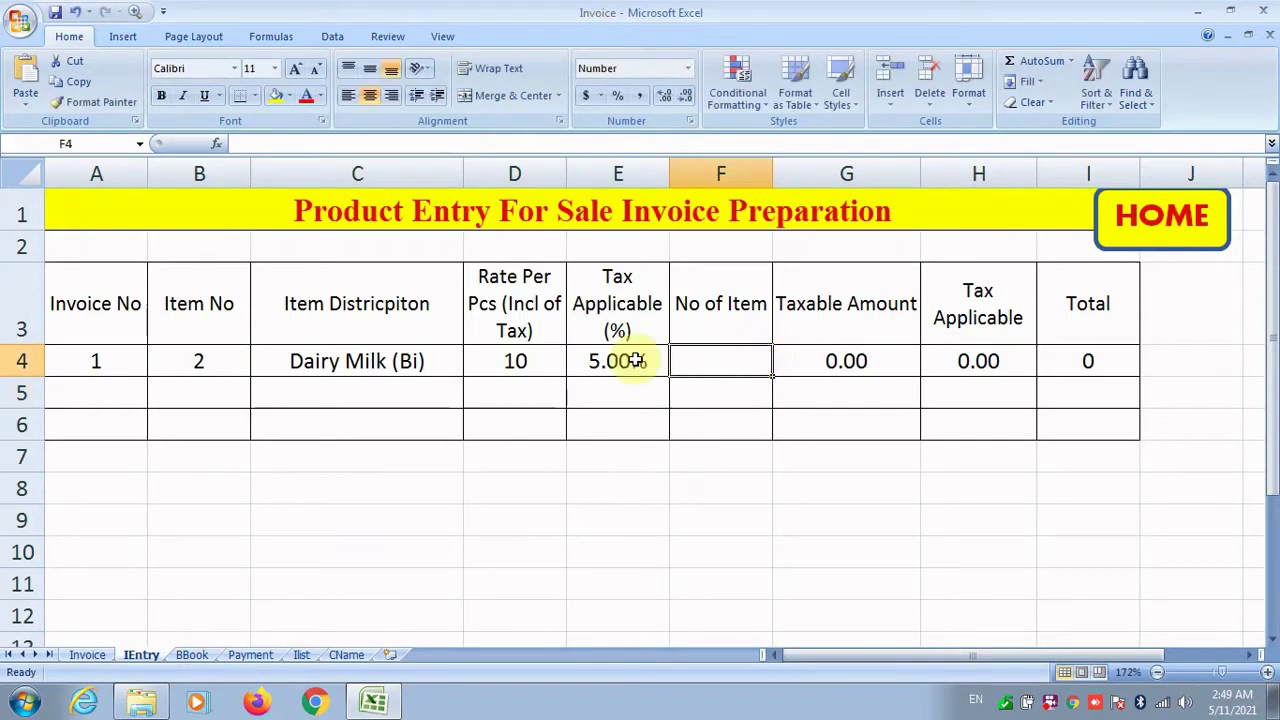
Step: Test the lookup formulas by changing the row 4 item number to 1 and back to 2
left_click(230, 369)
type("1")
key("Return")
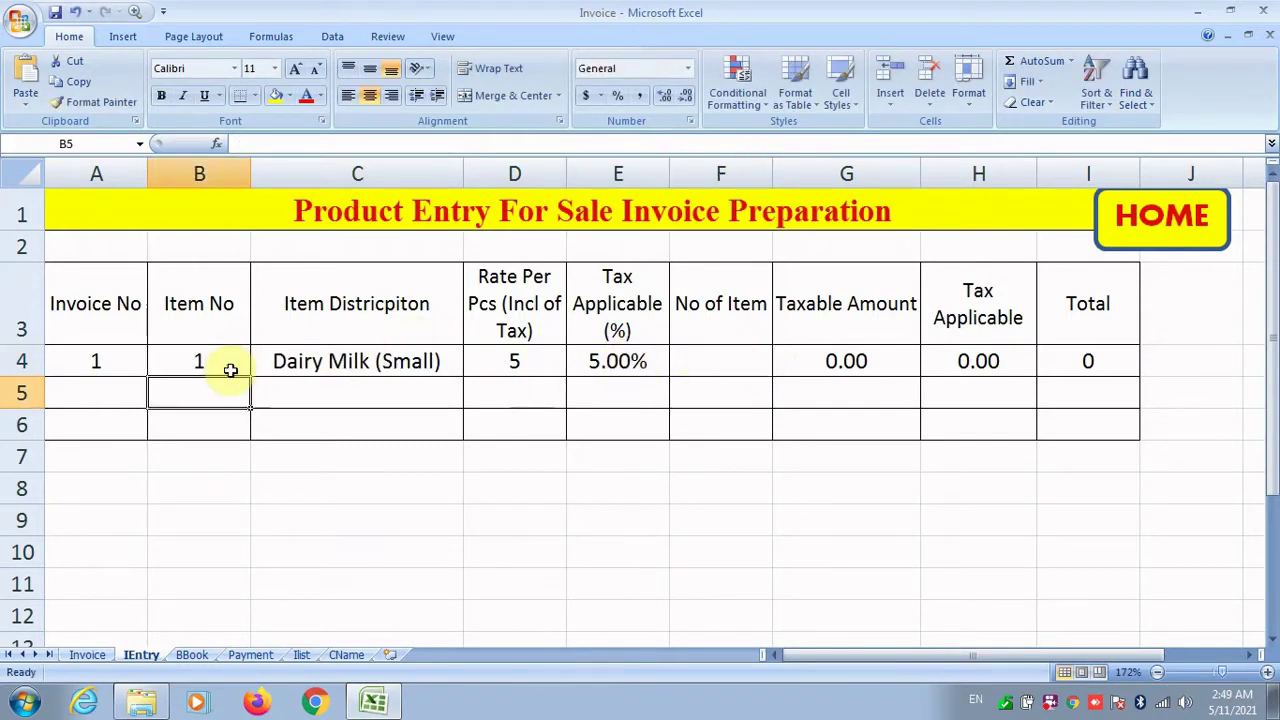
left_click(230, 369)
type("2")
key("Return")
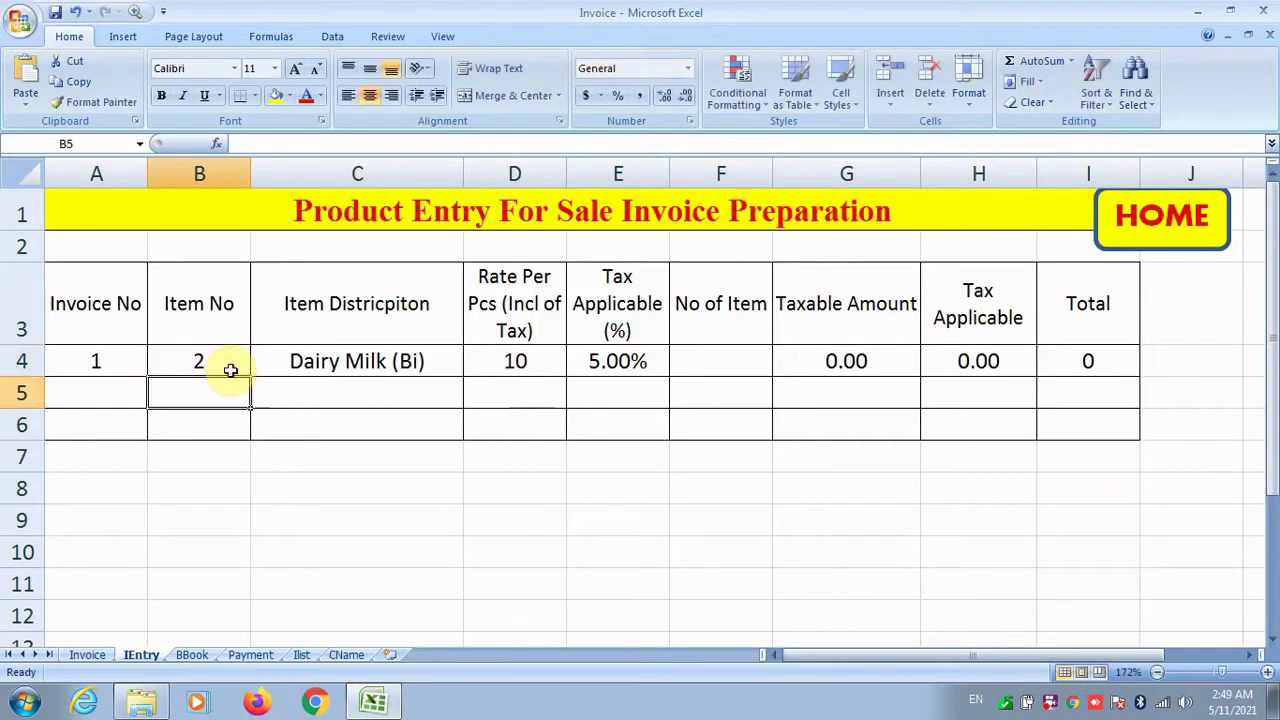
Step: Enter 12 as the number of items for the row 4 product
left_click(230, 369)
key("Tab")
key("Tab")
key("Tab")
key("Tab")
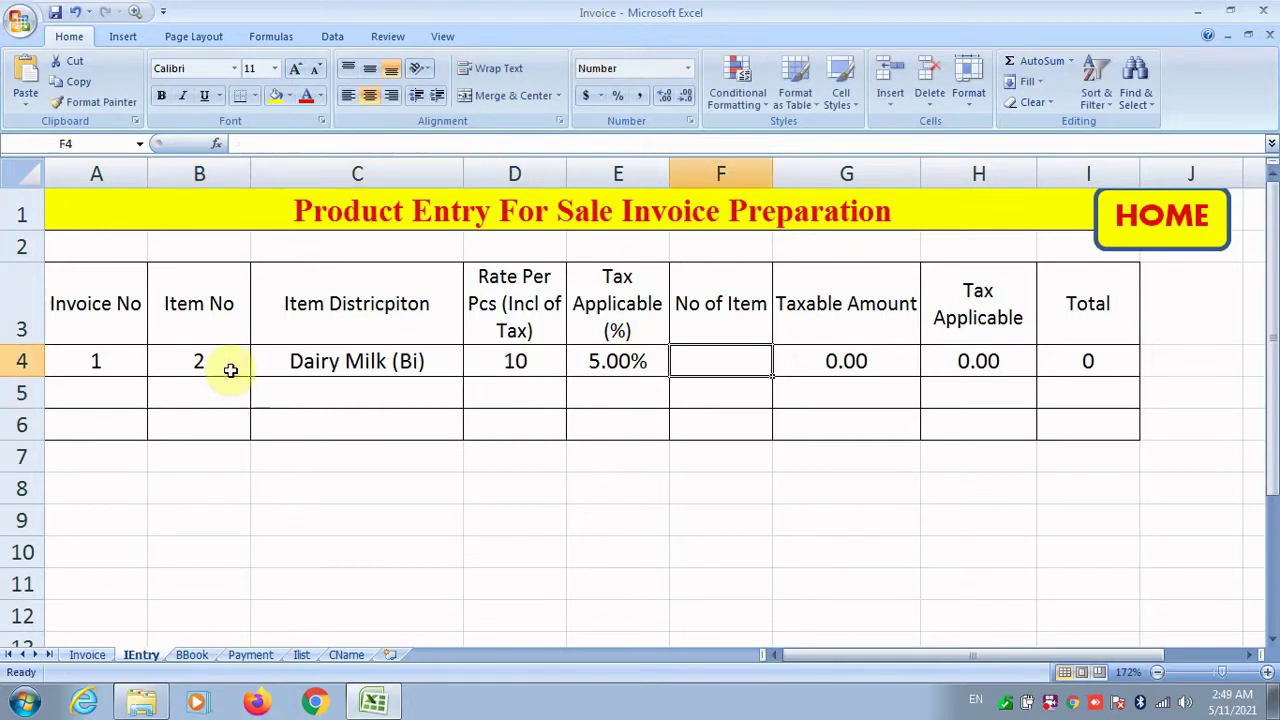
type("12")
key("Tab")
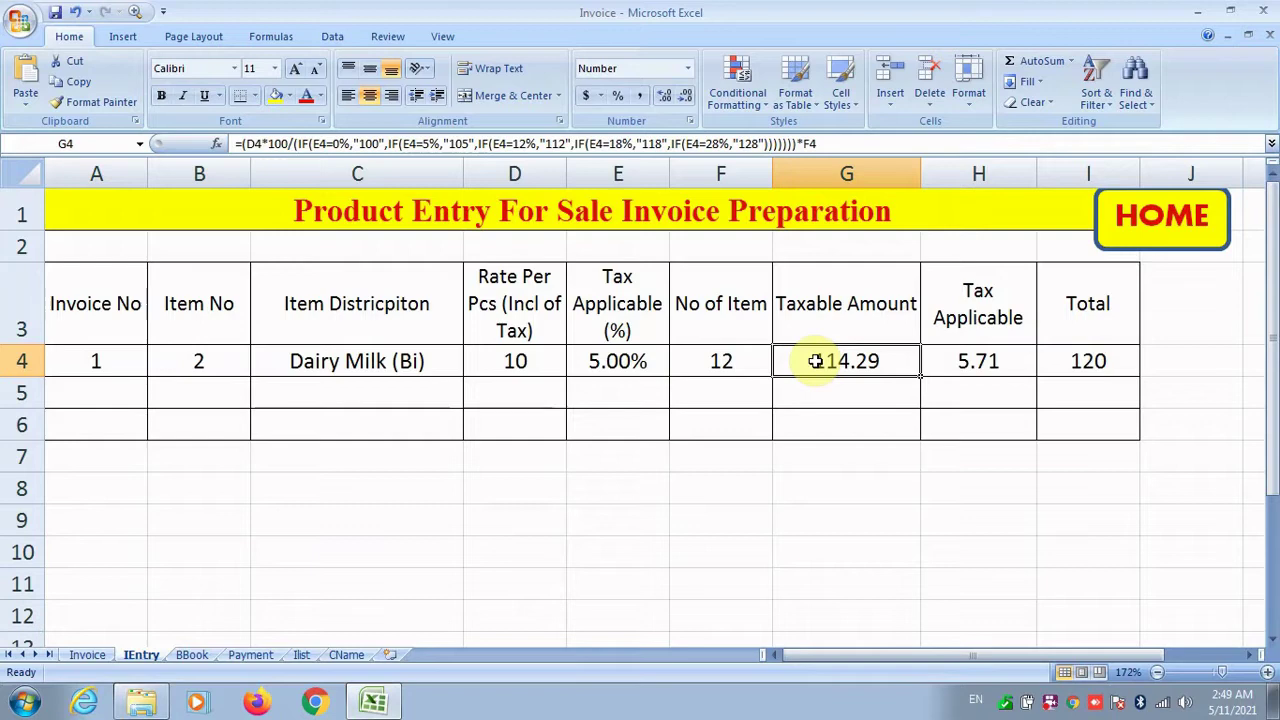
key("Down")
key("Down")
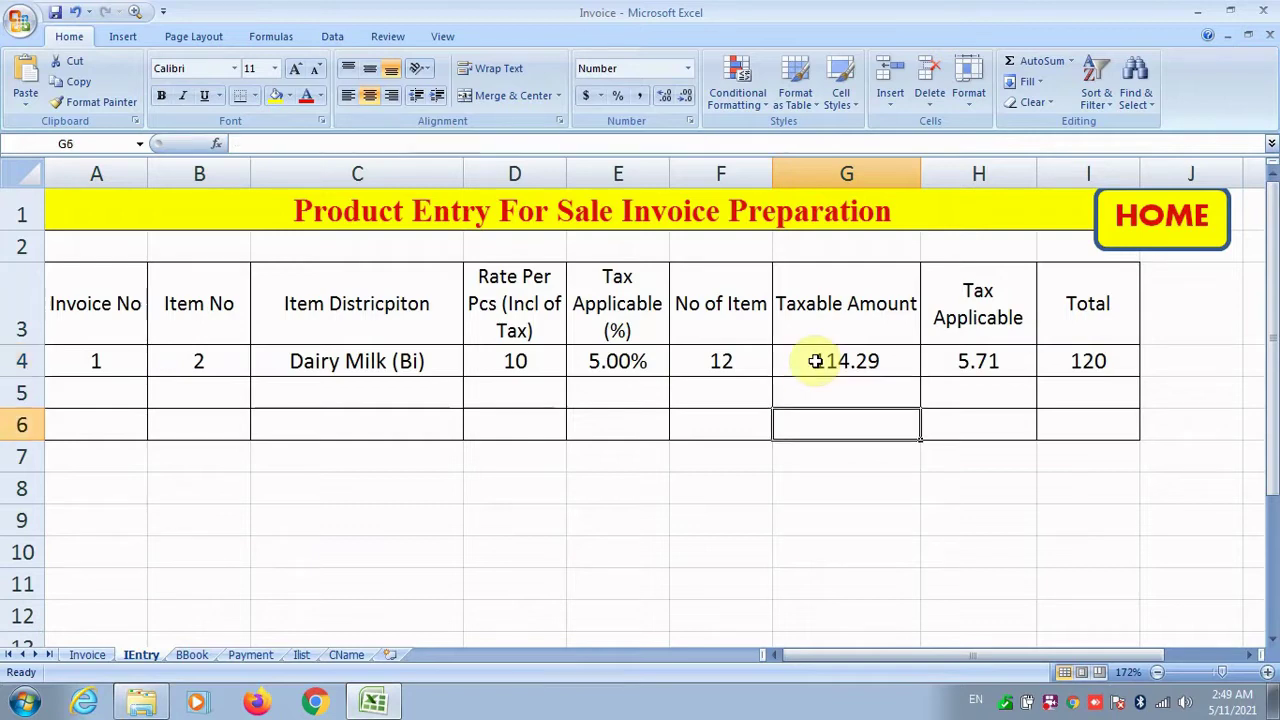
Step: Enter the trial formula =(D4*100)/105 in cell G6 to work out the row 4 rate before 5% tax
left_click(512, 352)
left_click(824, 427)
type("=")
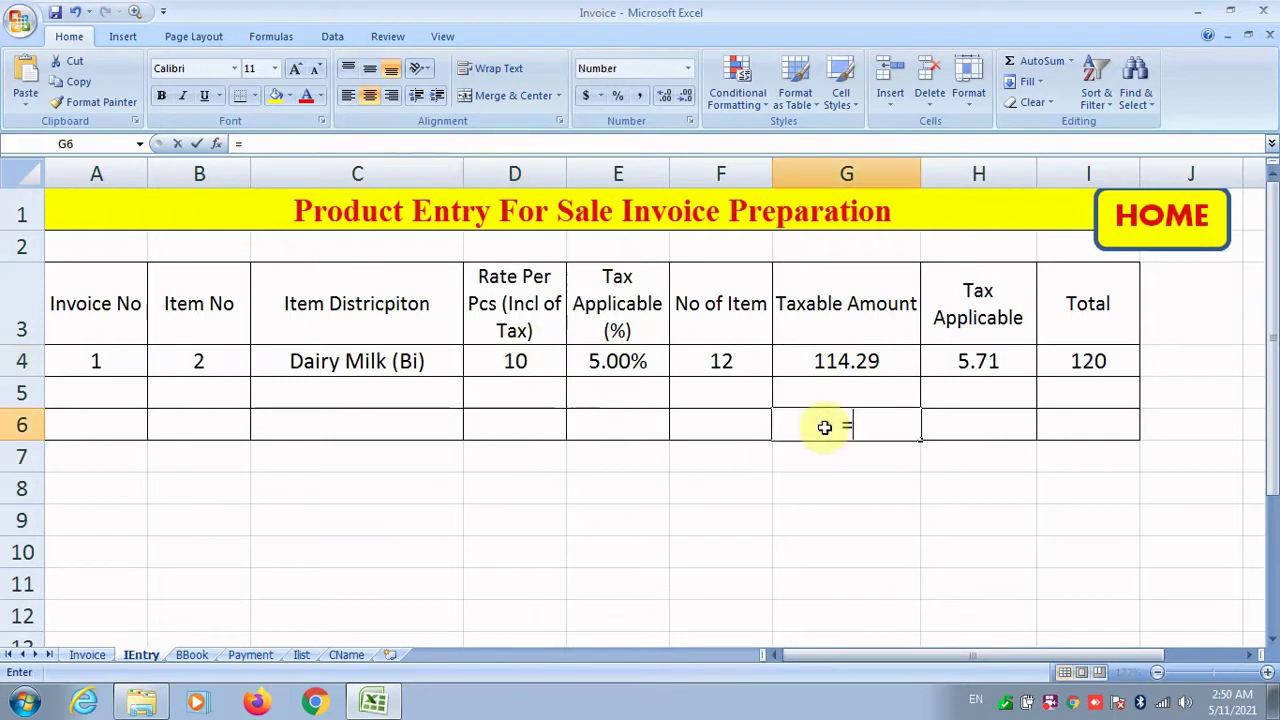
left_click(538, 352)
type("*")
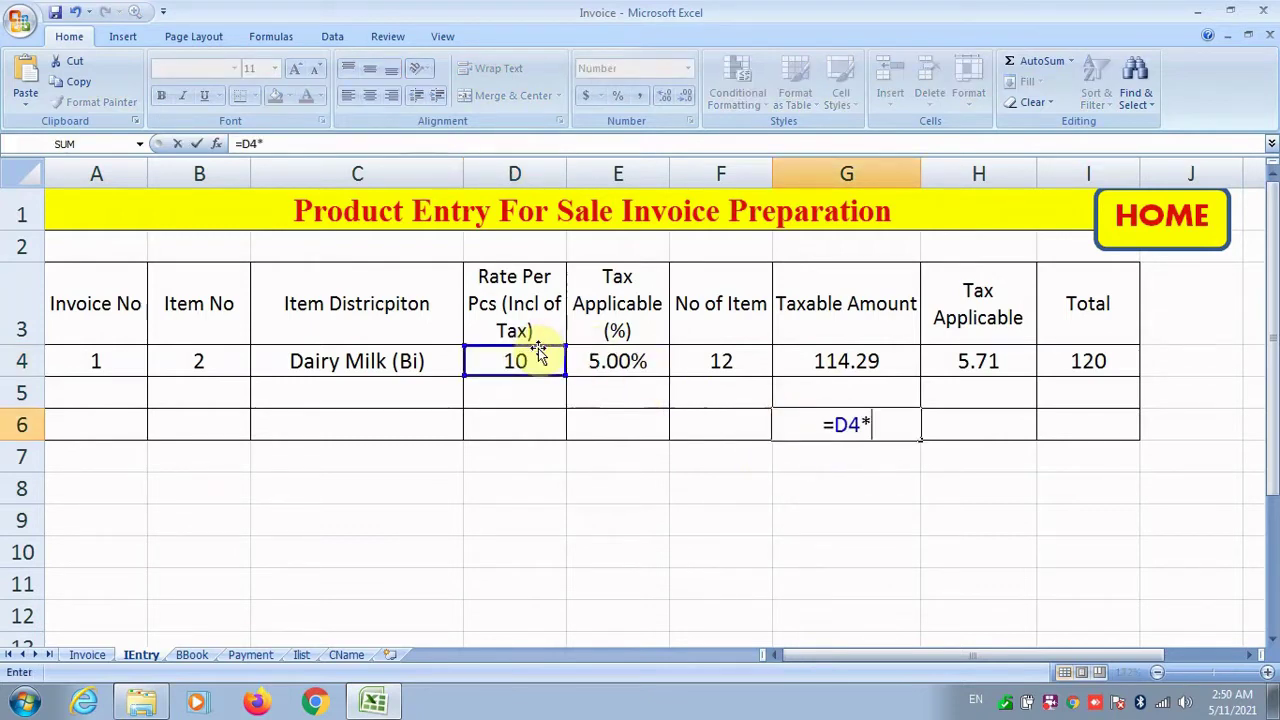
type("100)")
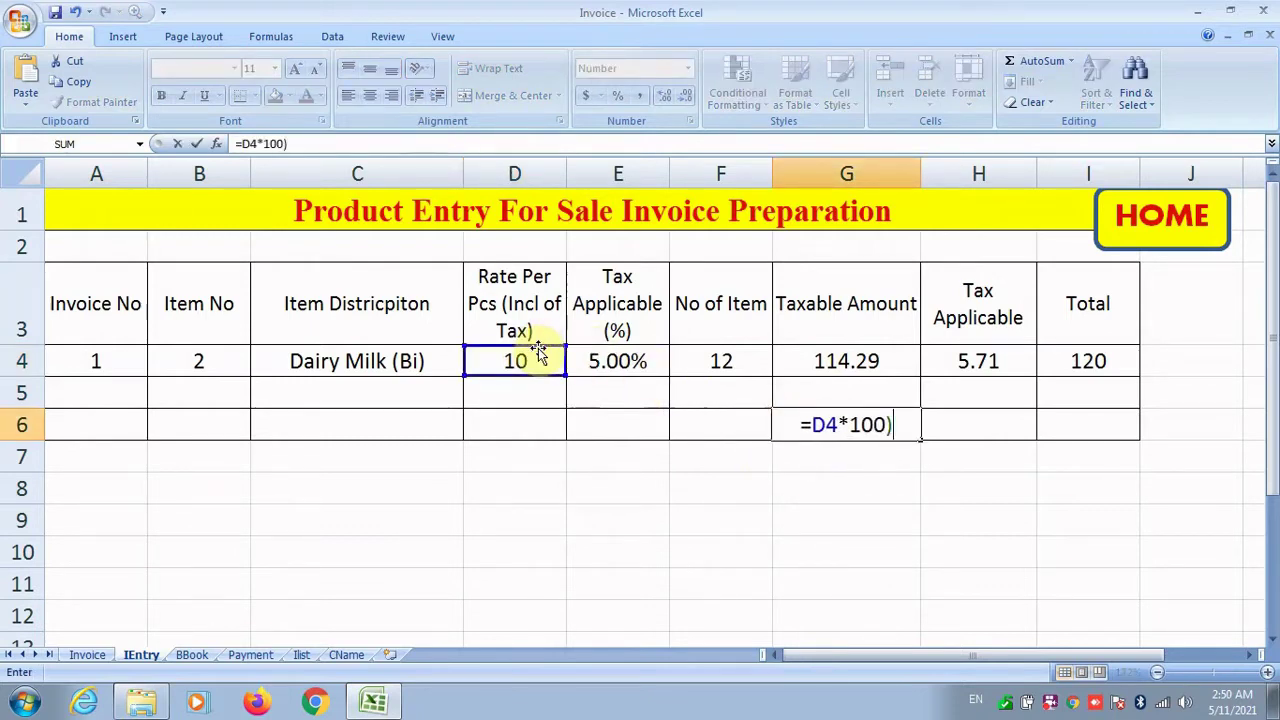
left_click(813, 425)
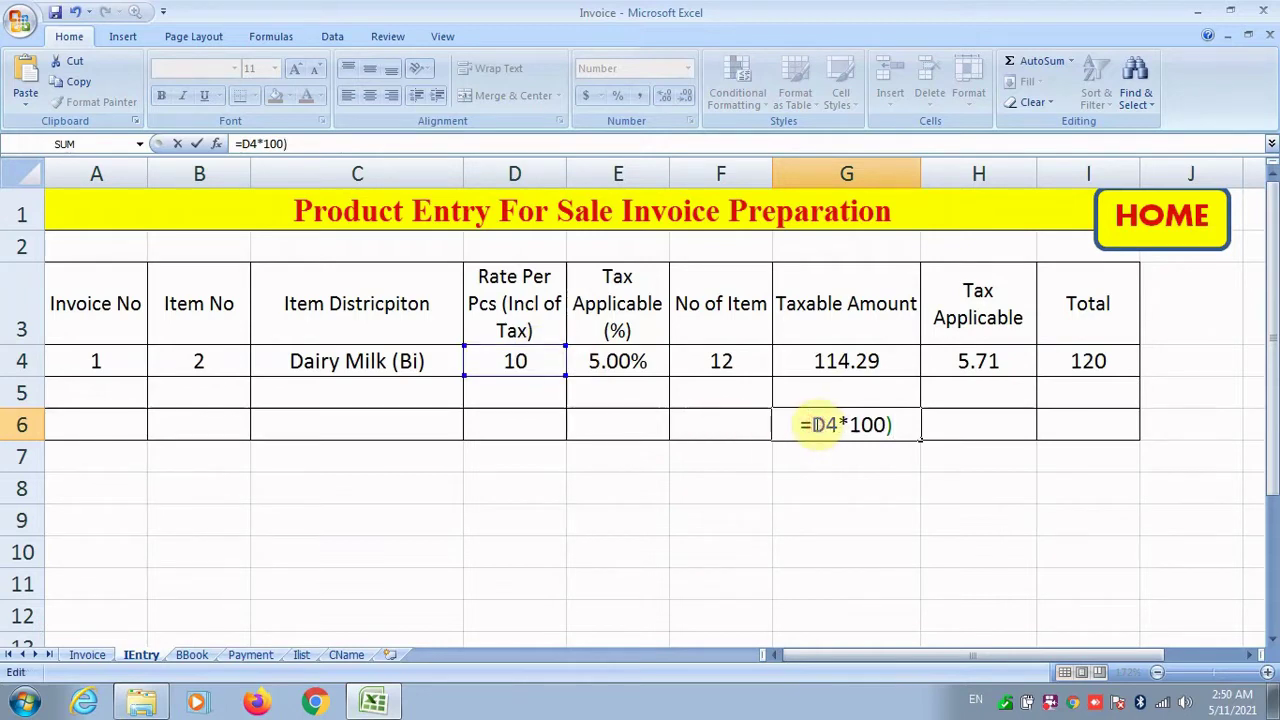
type("(")
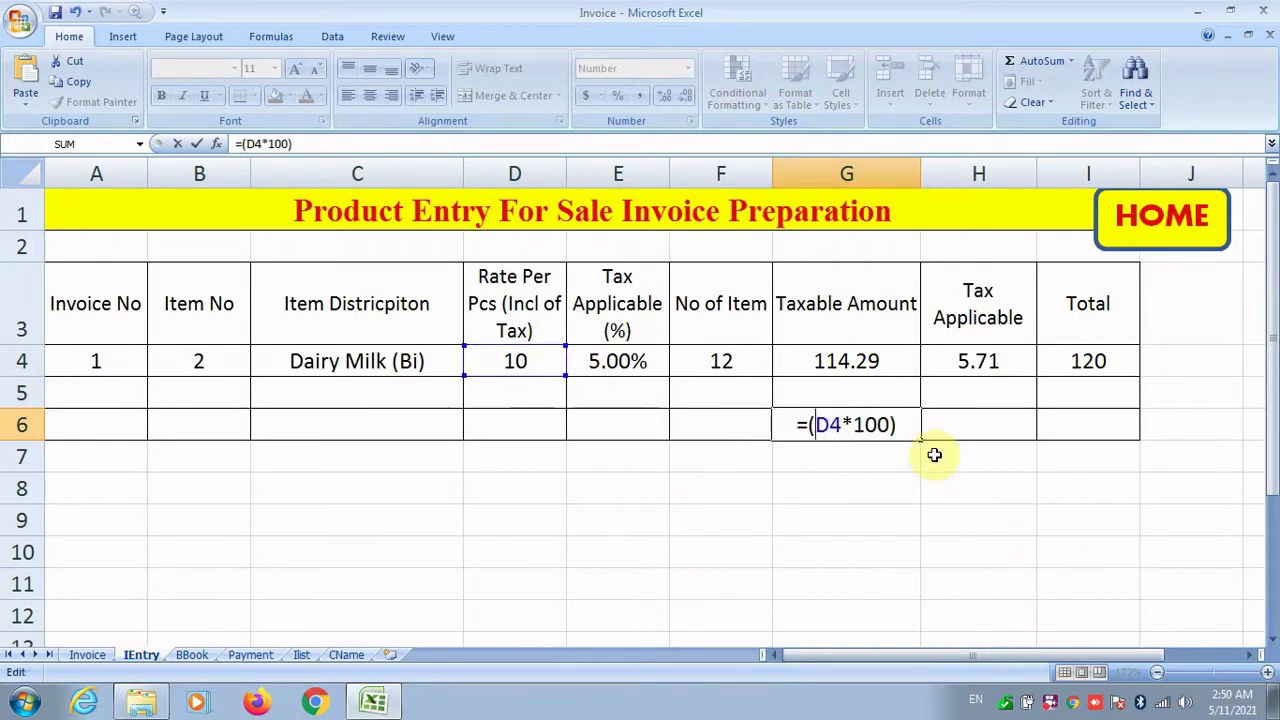
left_click(912, 427)
type("/105")
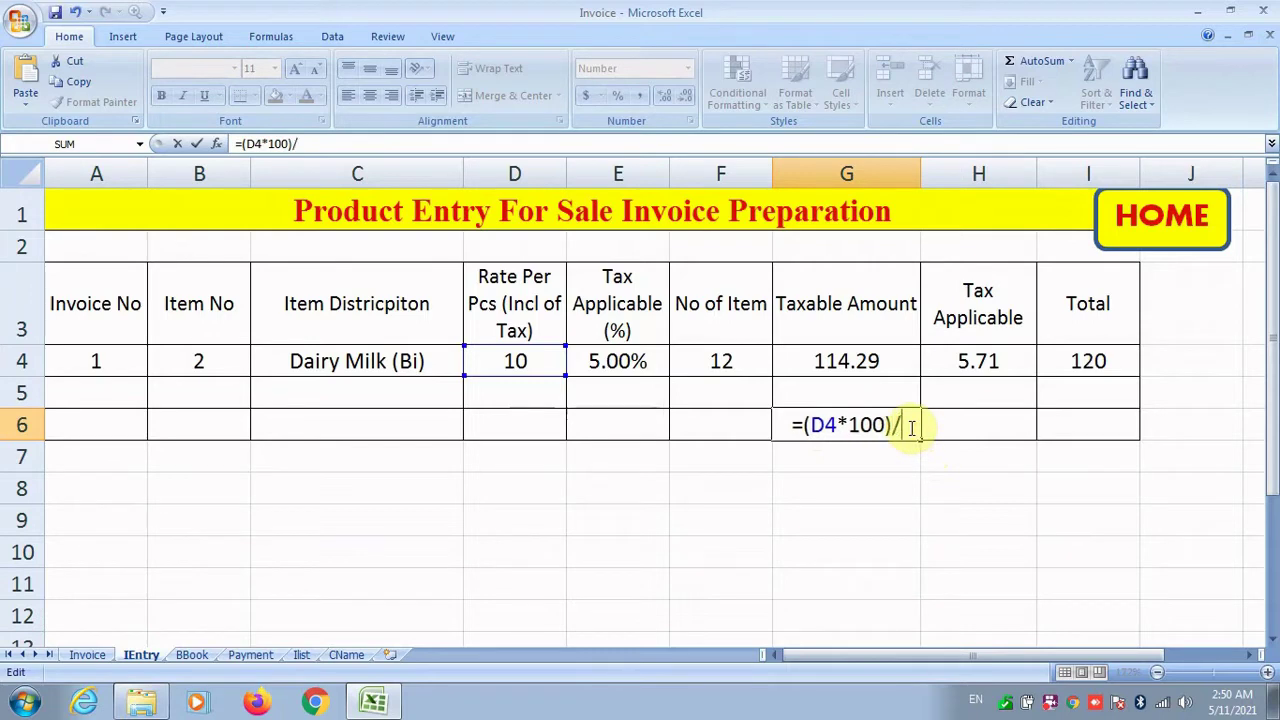
key("Return")
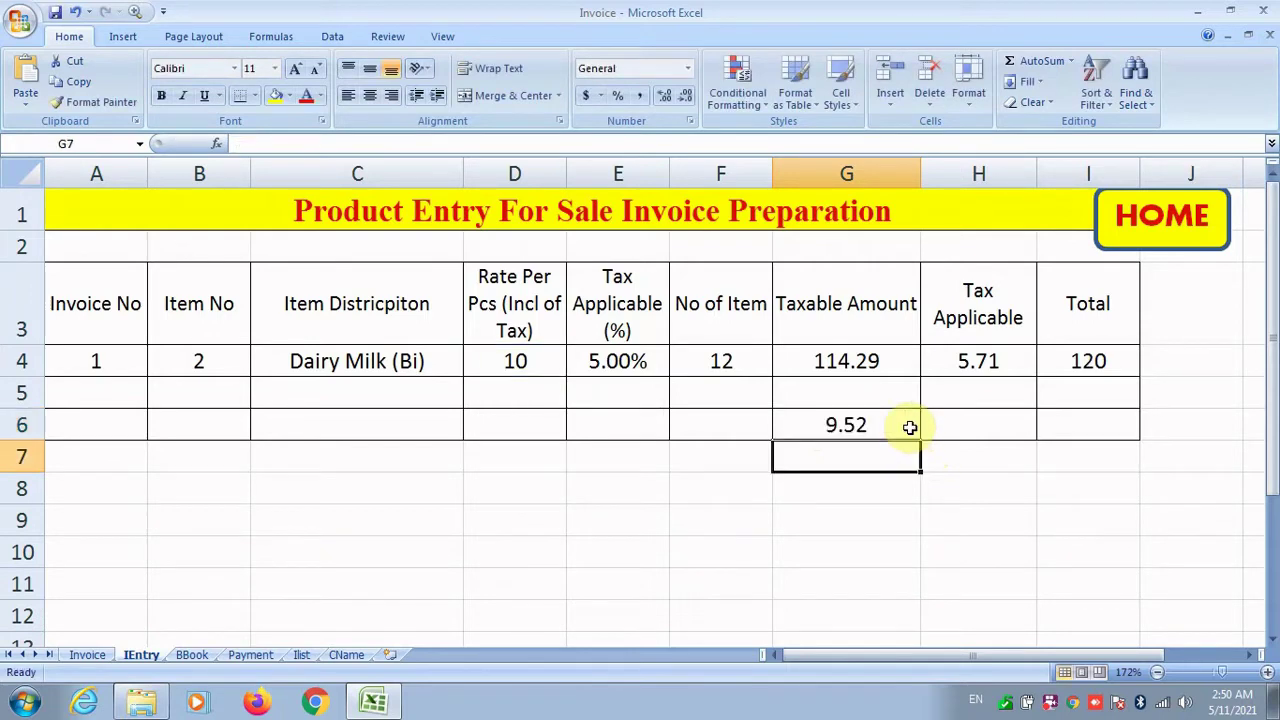
Step: Review the trial formula in G6 and clear it from the cell
left_click(893, 427)
double_click(893, 427)
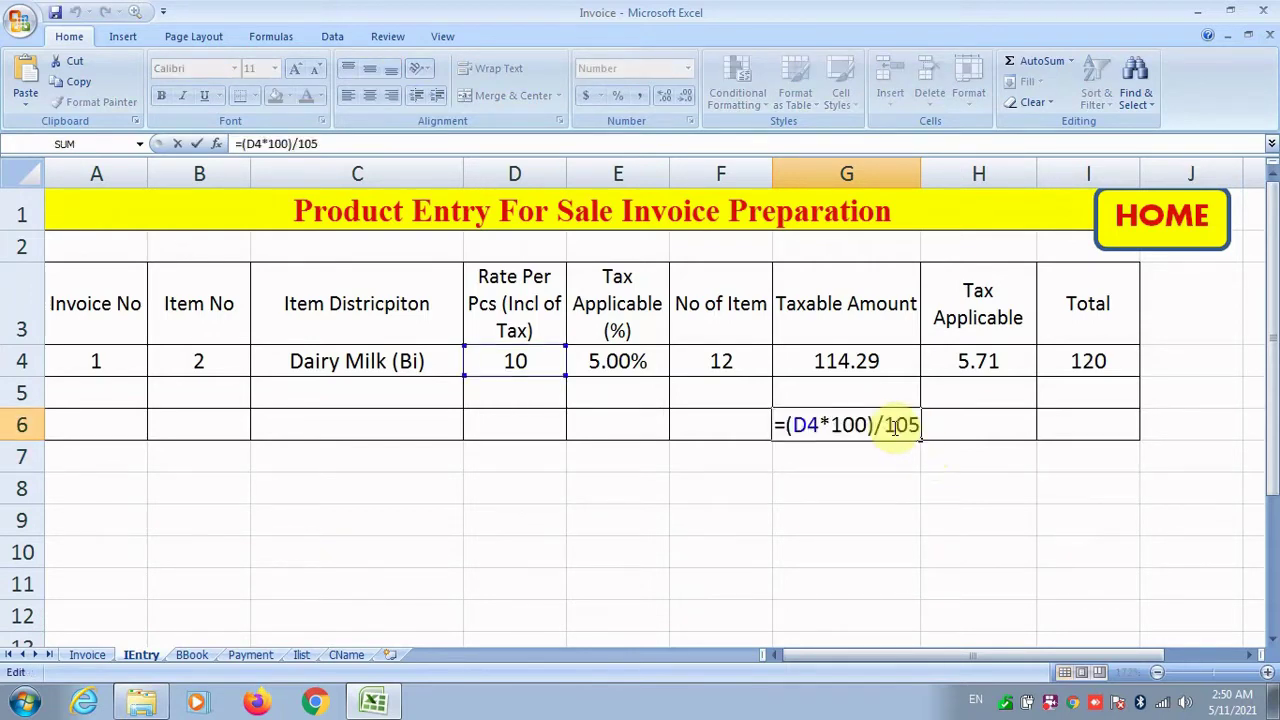
key("Escape")
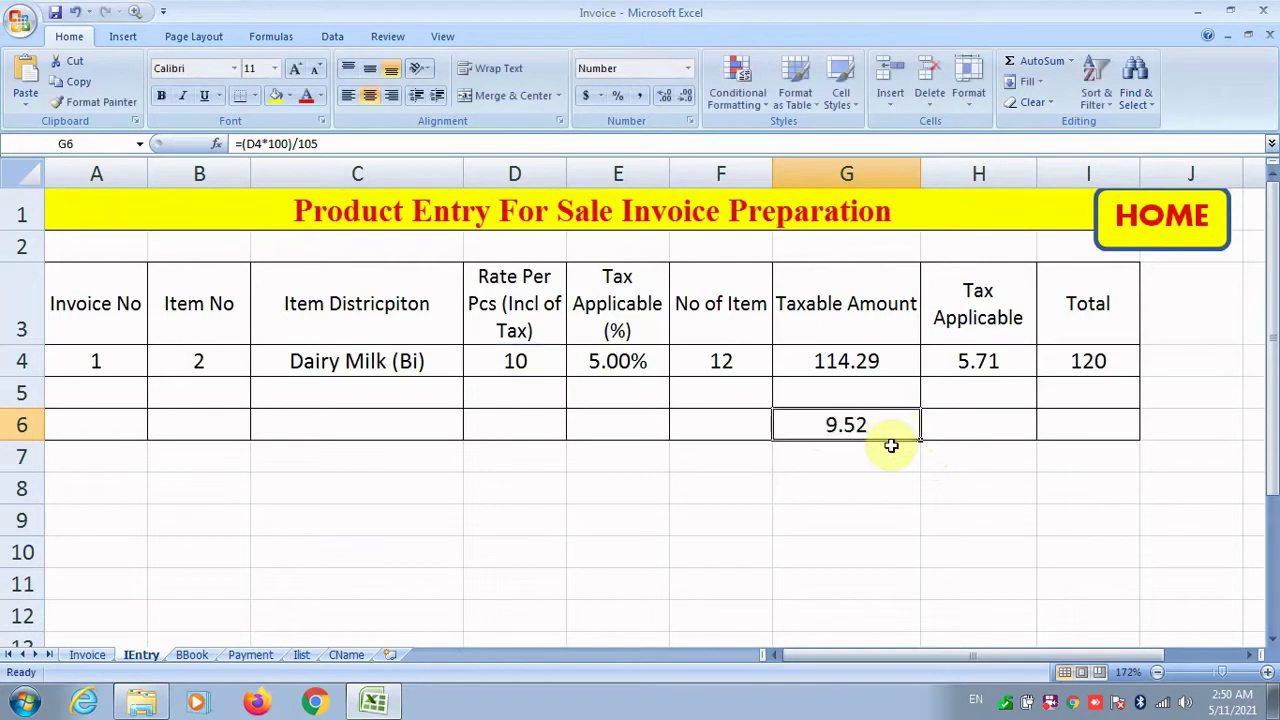
key("Delete")
Step: Examine the taxable amount formula in G4, especially the nested IF part that picks the divisor from the tax percentage
left_click(860, 361)
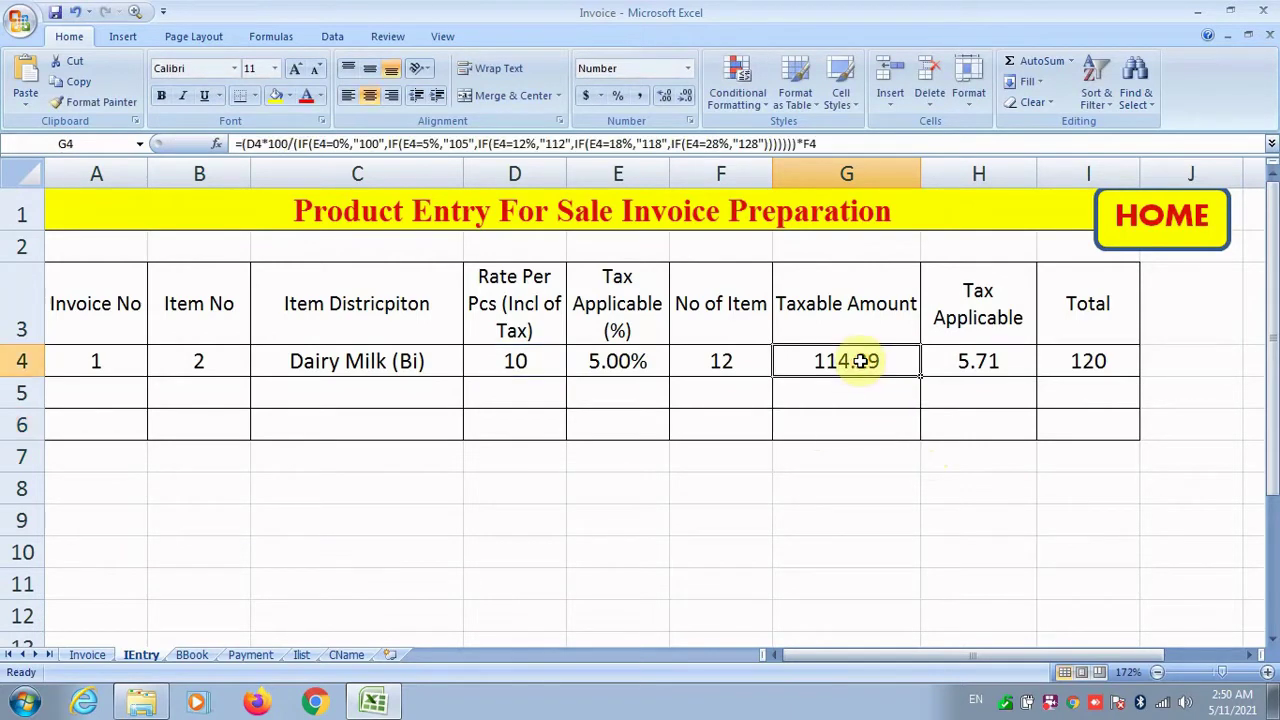
double_click(858, 361)
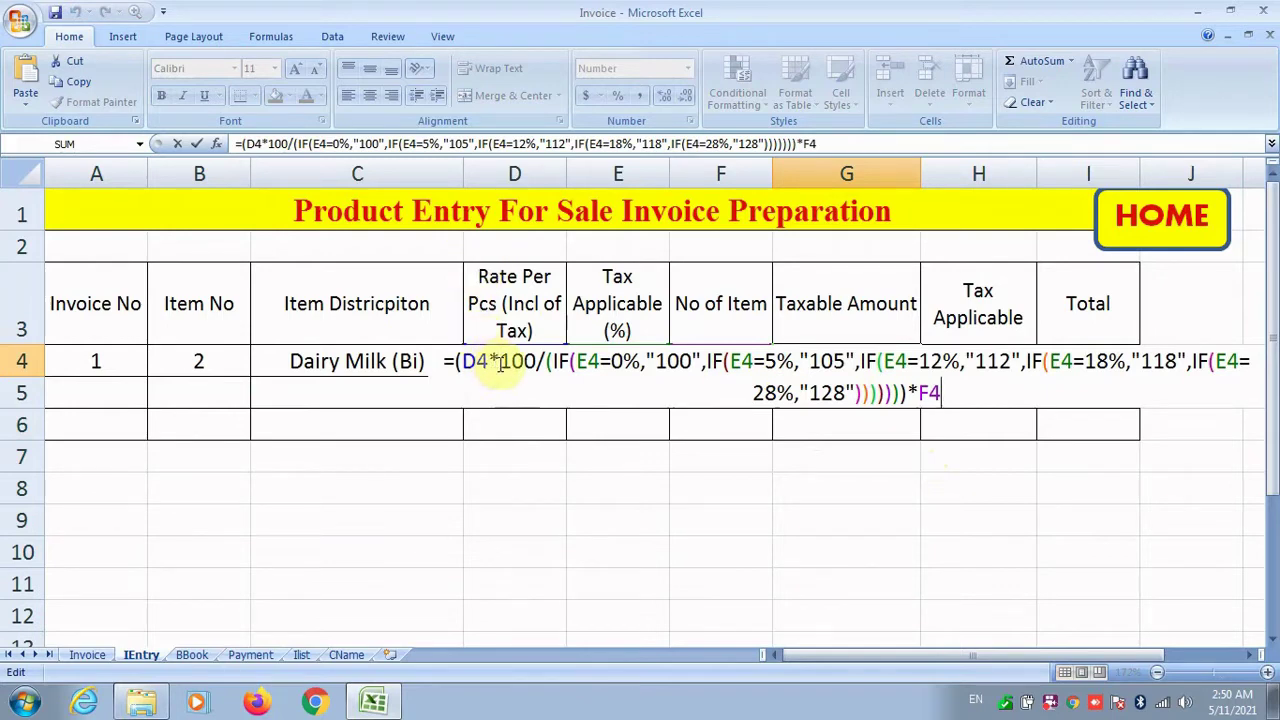
left_click_drag(546, 361, 858, 394)
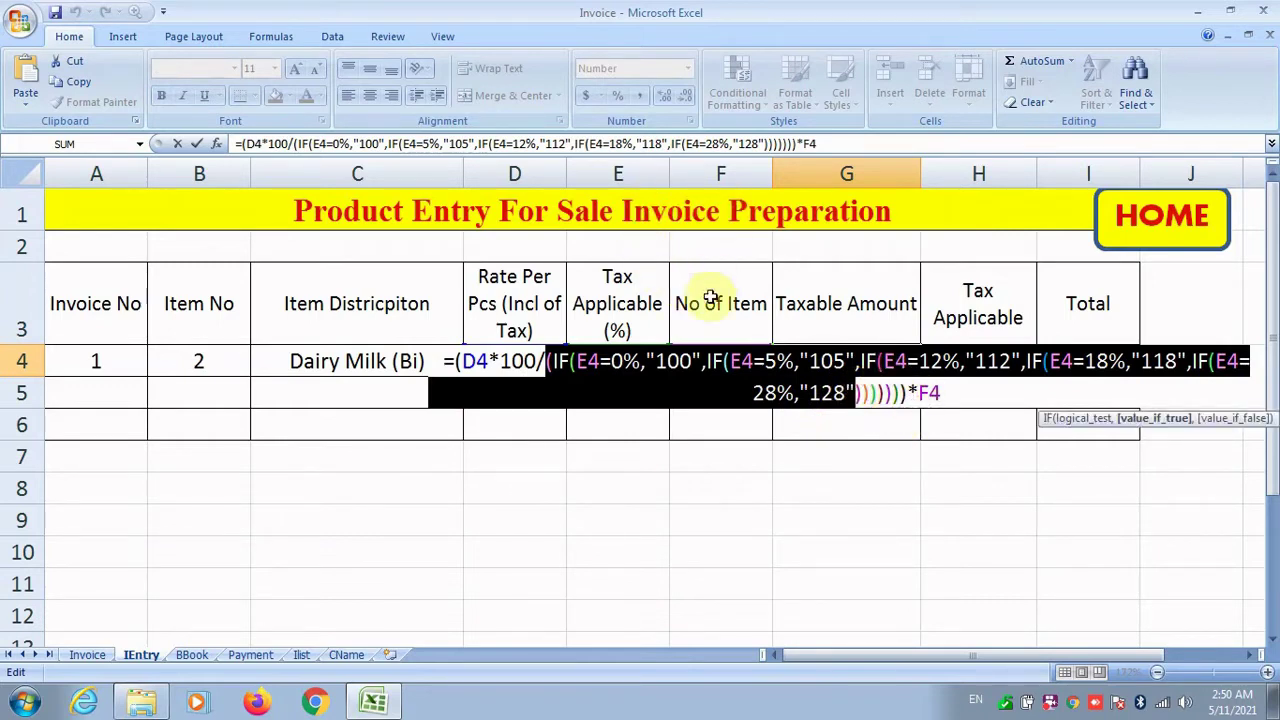
left_click(912, 390)
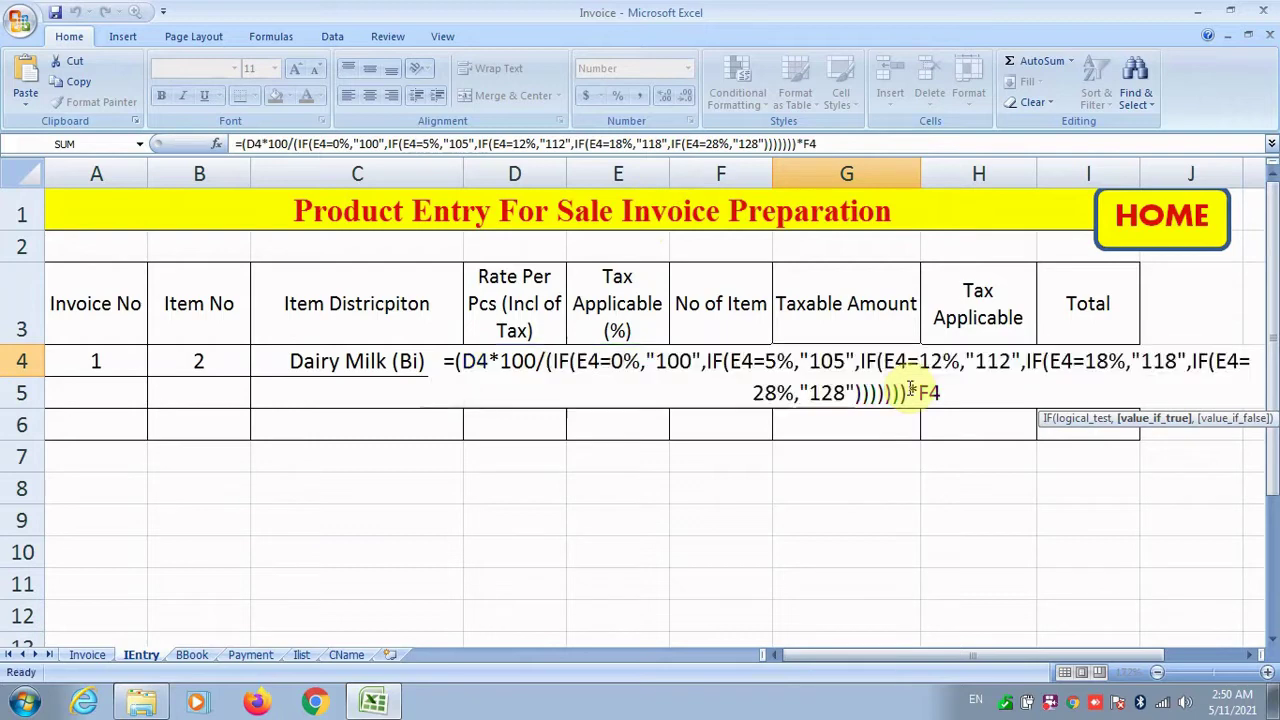
key("Return")
left_click(897, 364)
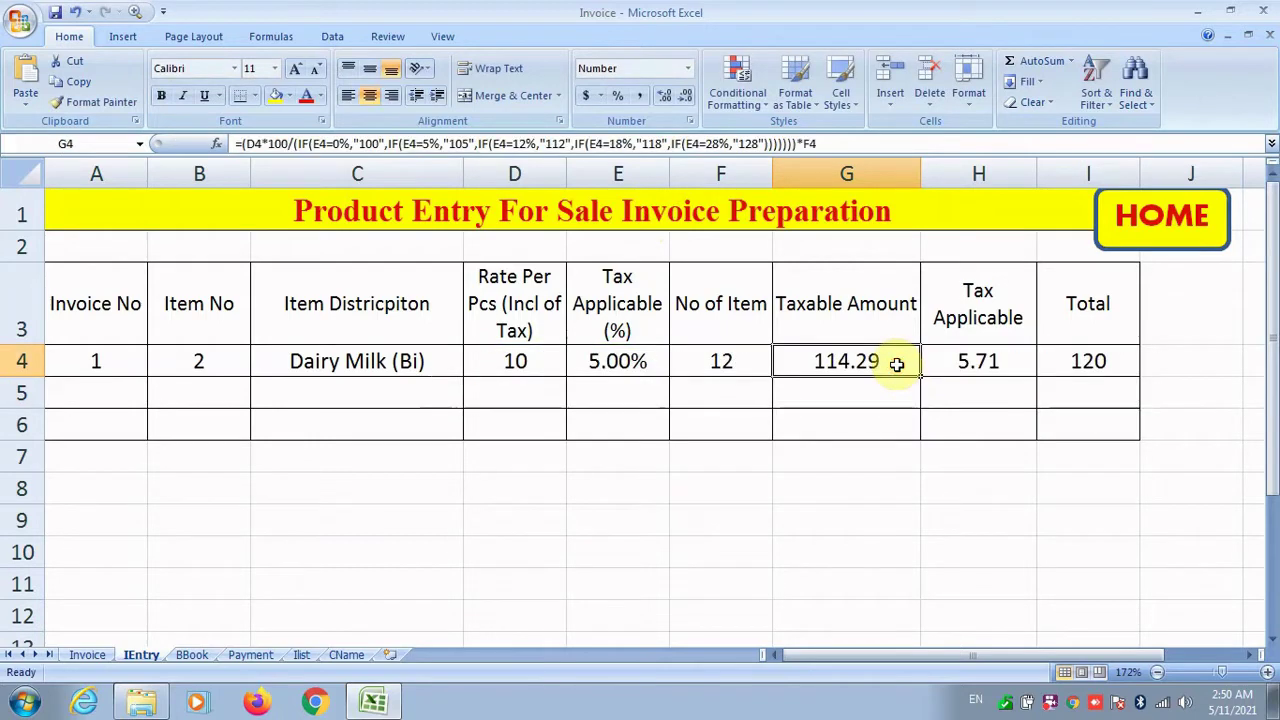
double_click(897, 364)
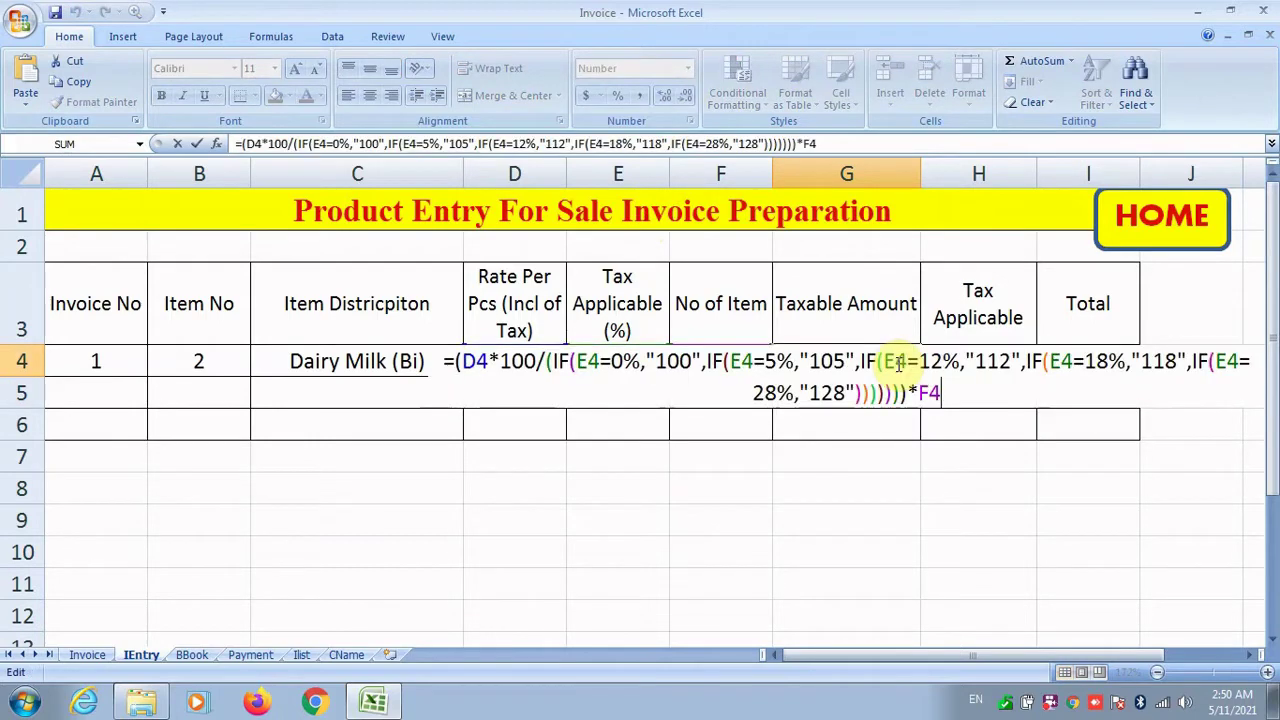
key("Escape")
Step: Examine the tax formula in H4 and the total formula in I4, along with row 4's tax percentage, quantity and taxable amount
left_click(971, 365)
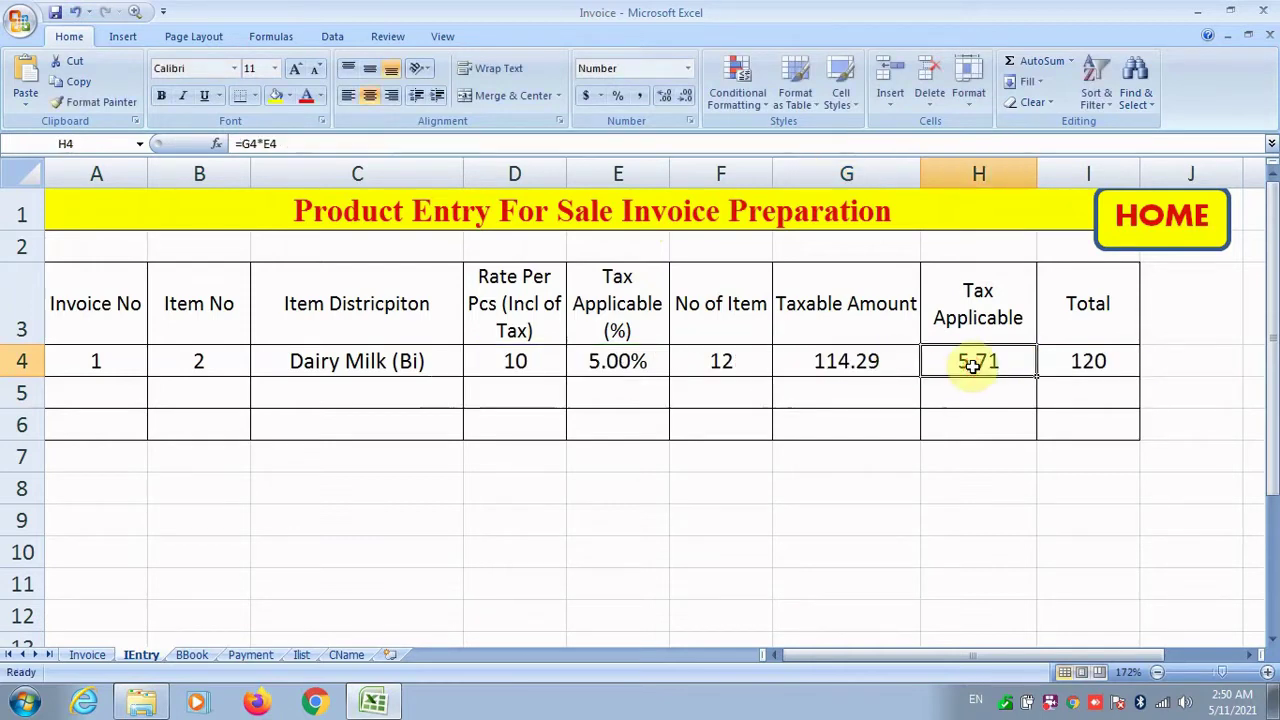
double_click(971, 365)
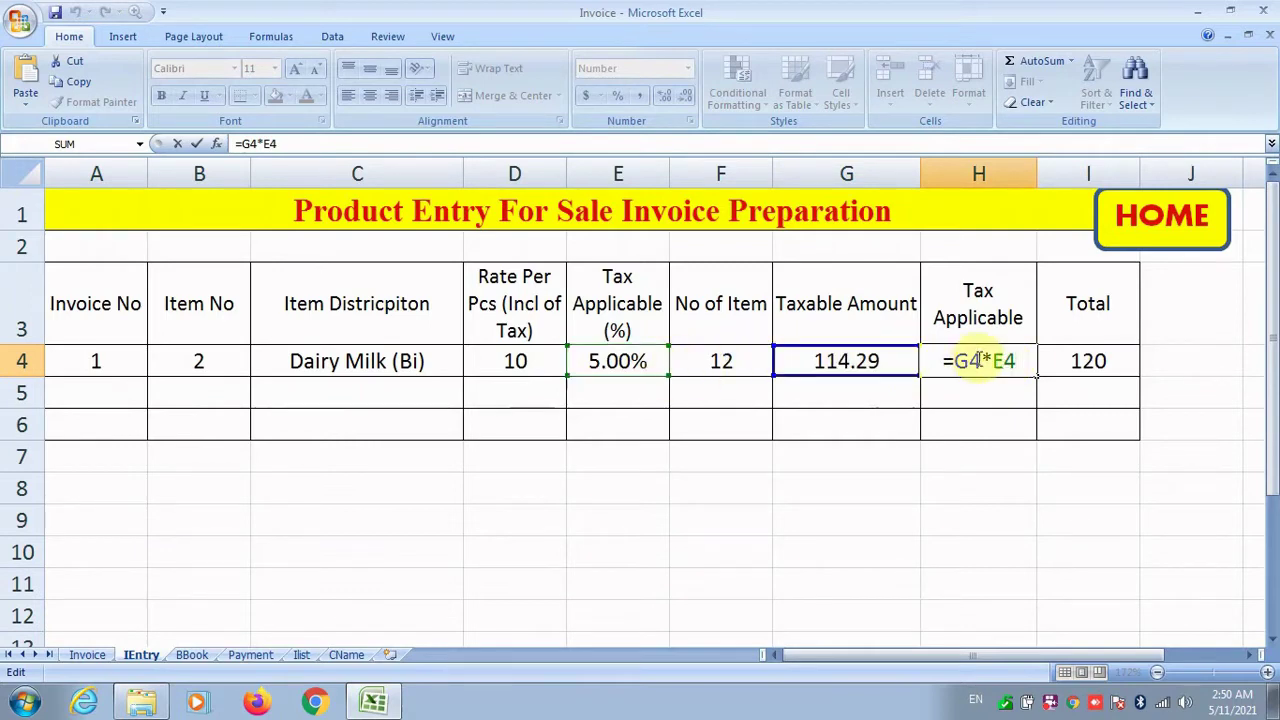
key("Return")
left_click(1092, 362)
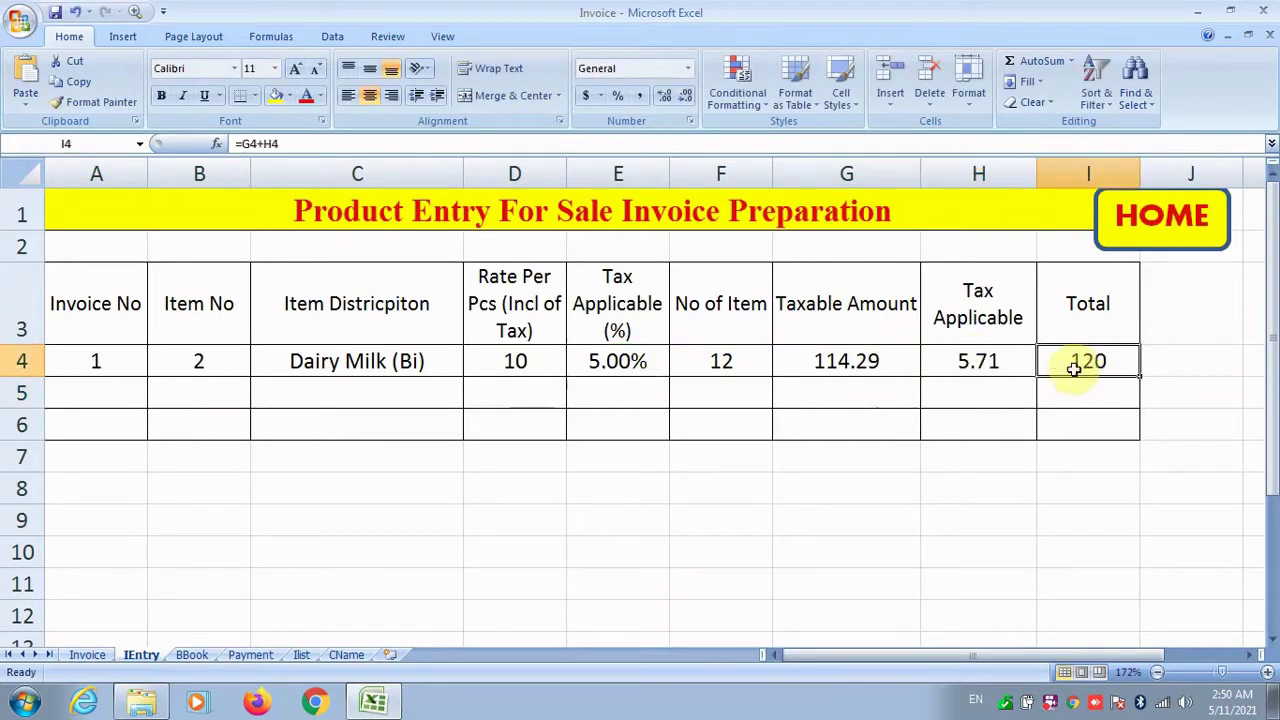
left_click(598, 366)
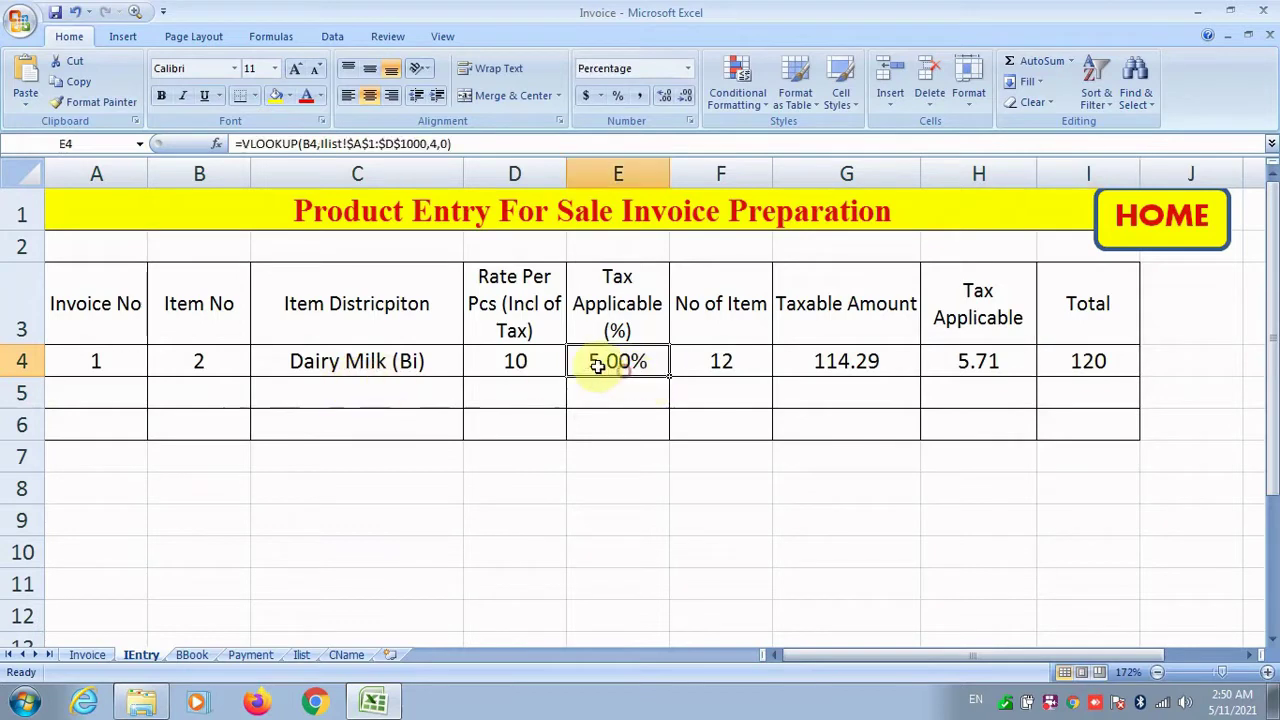
left_click(710, 363)
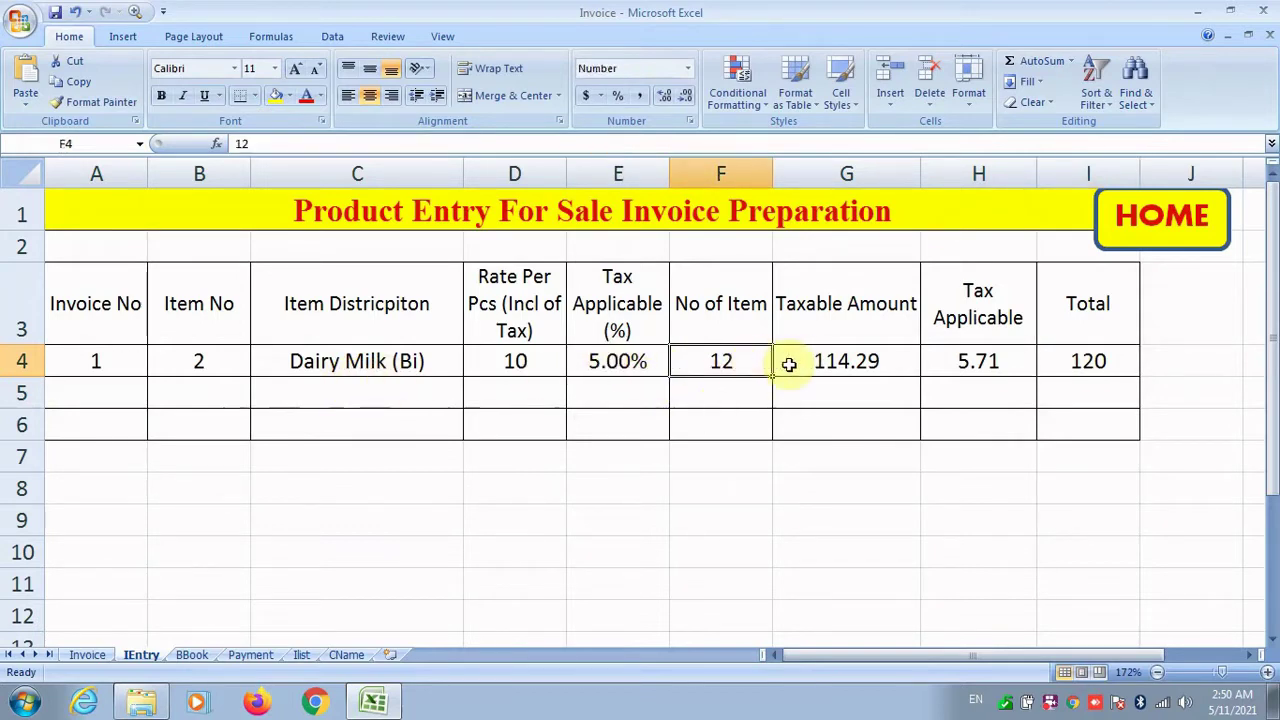
left_click(789, 364)
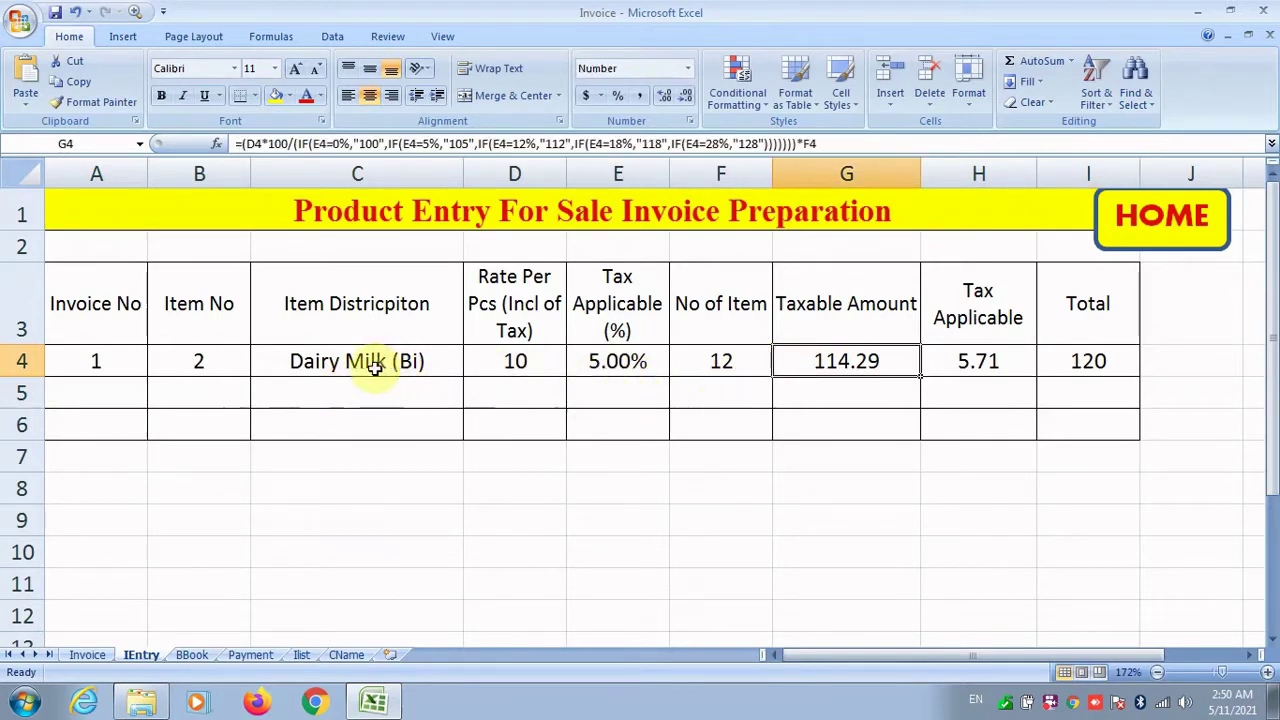
Step: Fill the row 4 cells C4:I4 down to row 11 and clear the copied item quantities in F5:F11
left_click_drag(370, 365, 1146, 596)
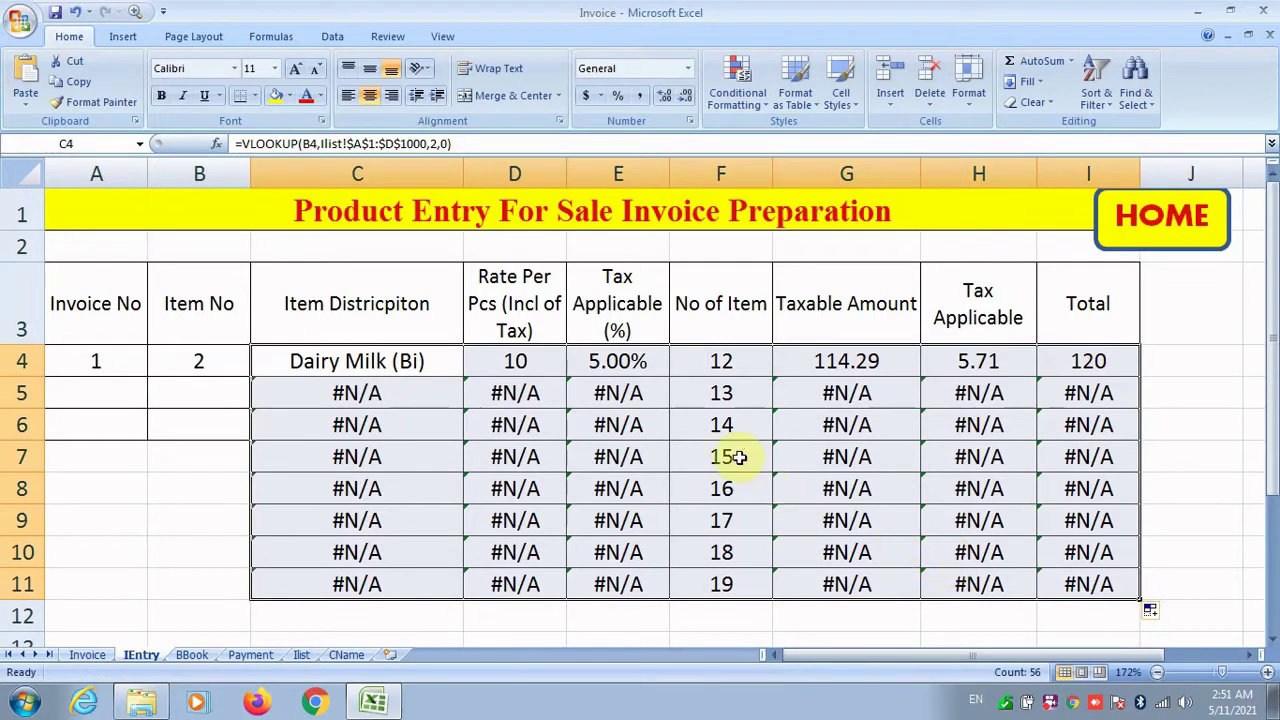
left_click_drag(720, 393, 735, 582)
key("Delete")
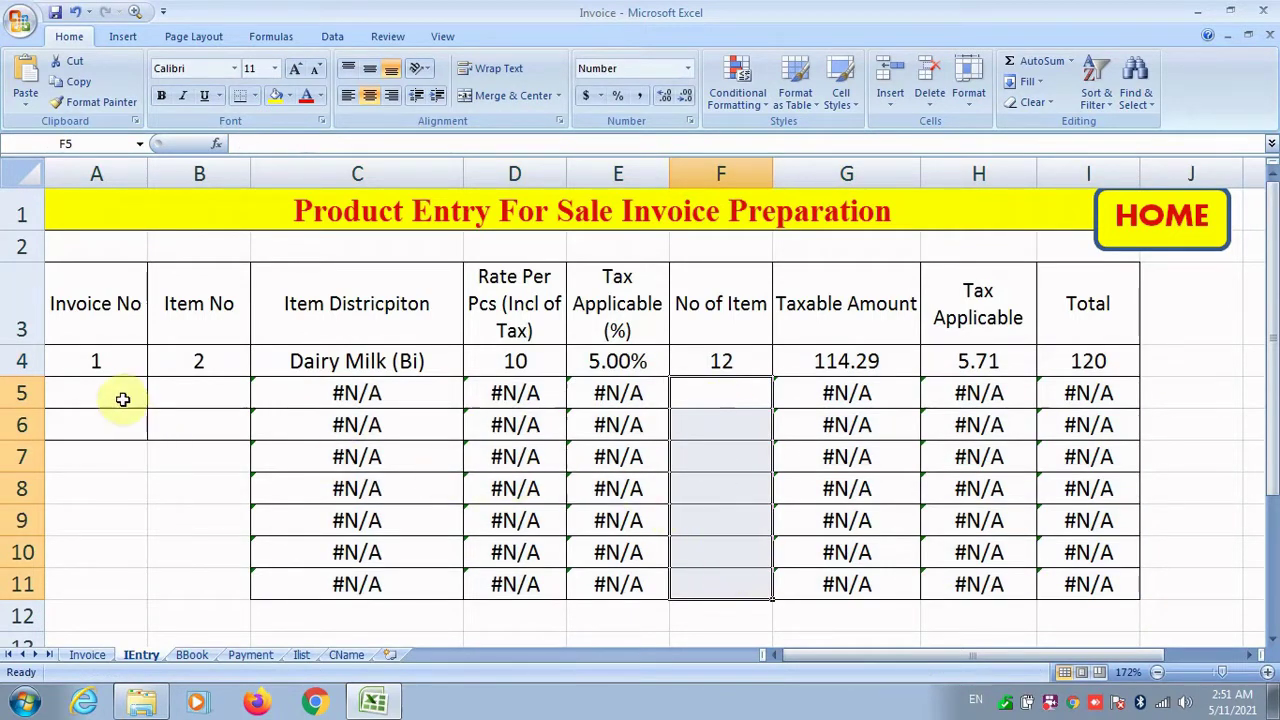
Step: Enter a row 5 product with invoice number 1, item number 1 and 10 items
left_click(121, 398)
type("1")
key("Tab")
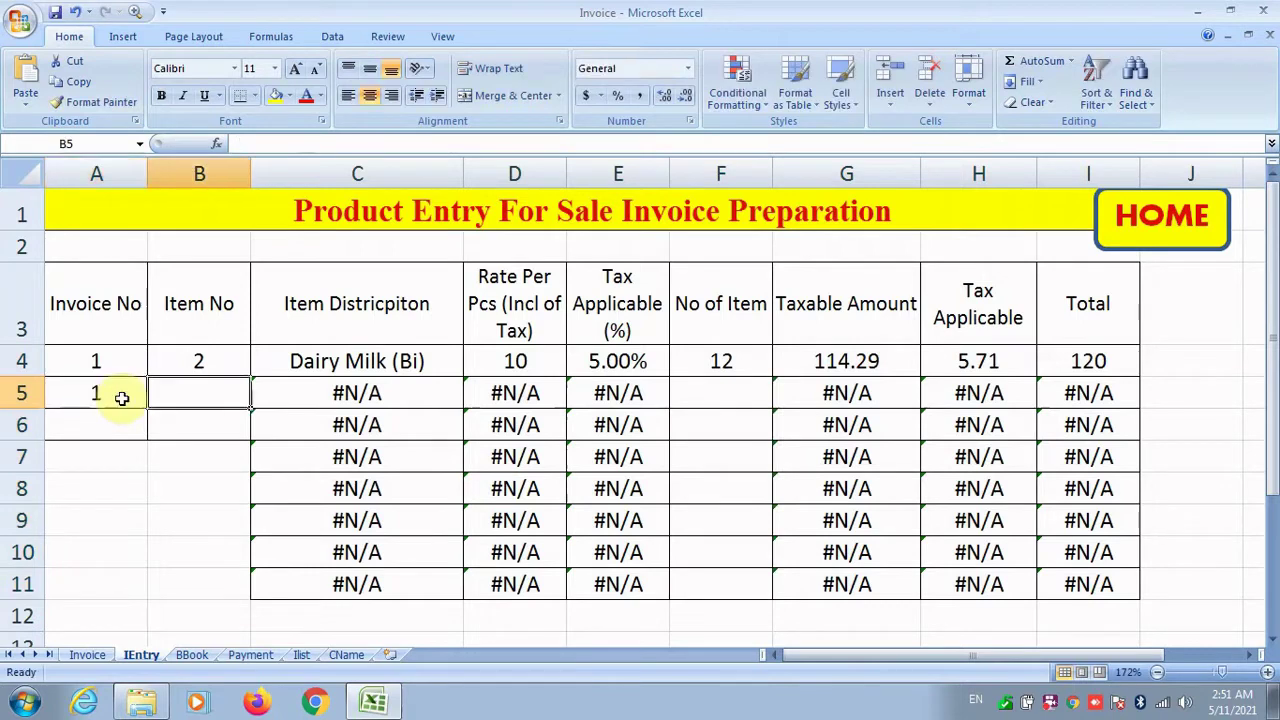
type("1")
key("Tab")
key("Tab")
key("Tab")
key("Tab")
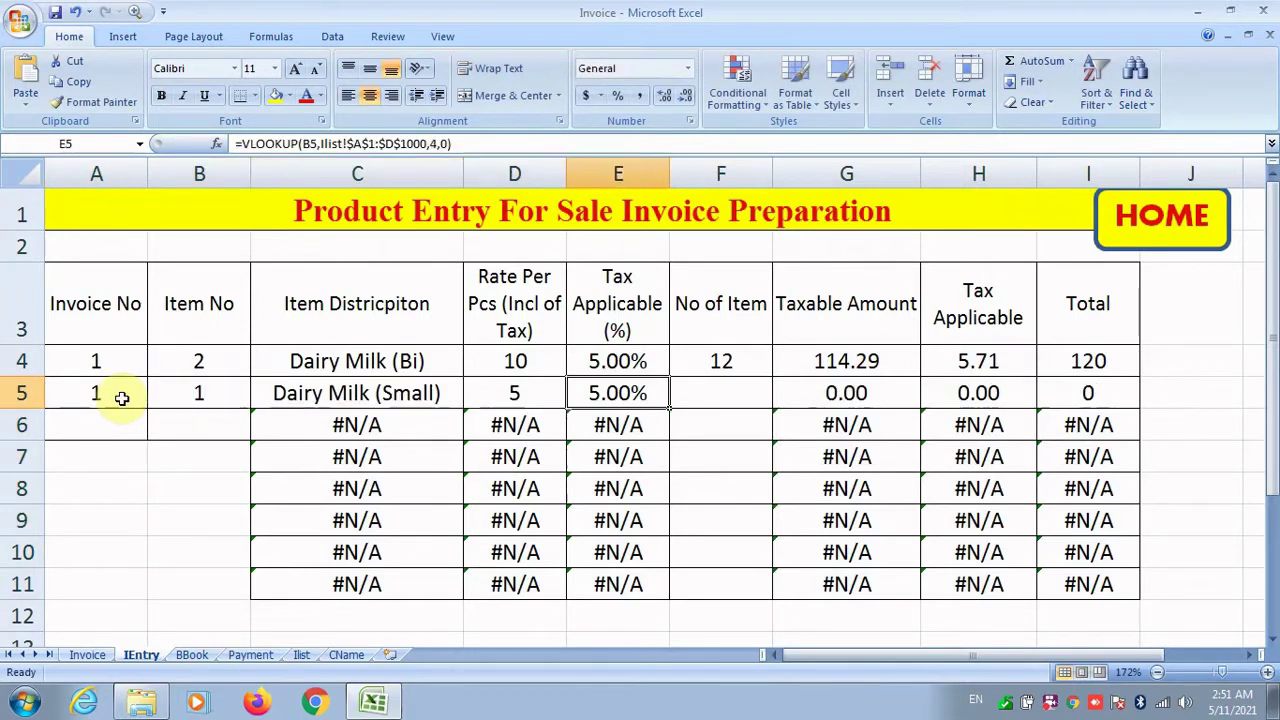
type("10")
key("Return")
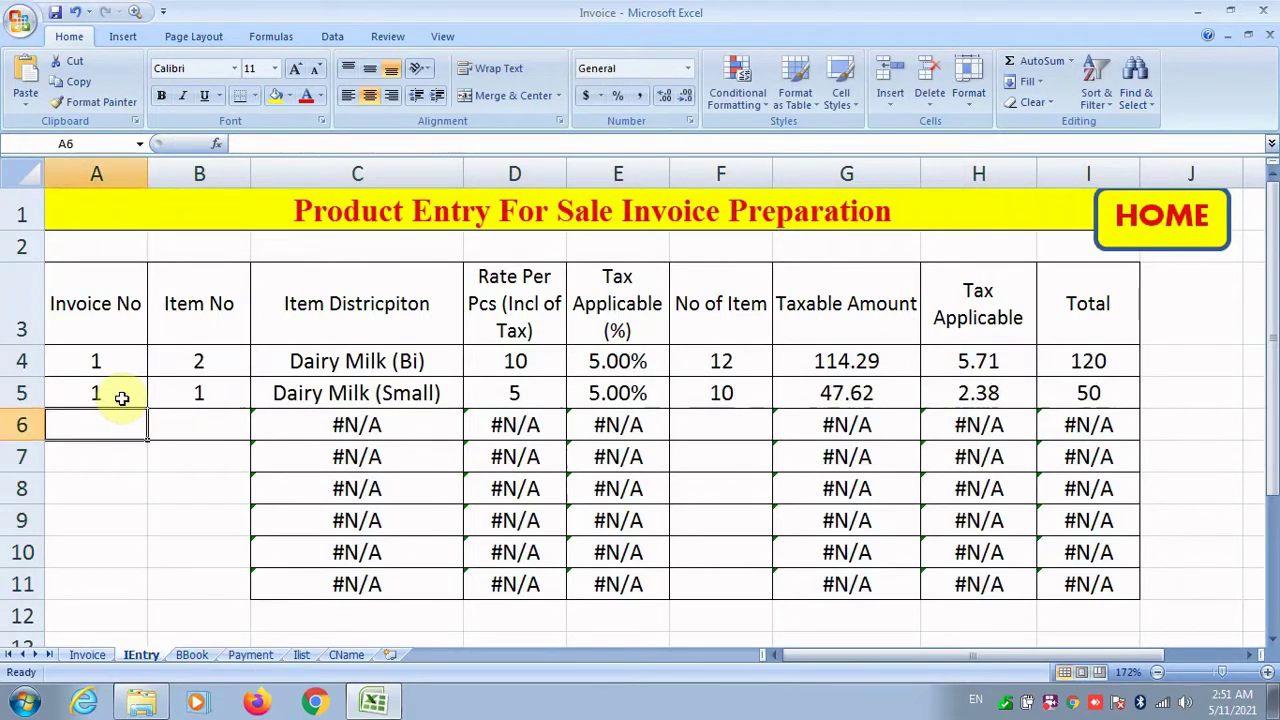
Step: Enter a row 6 product with invoice number 1, item number 3 and 10 items
type("1")
key("Tab")
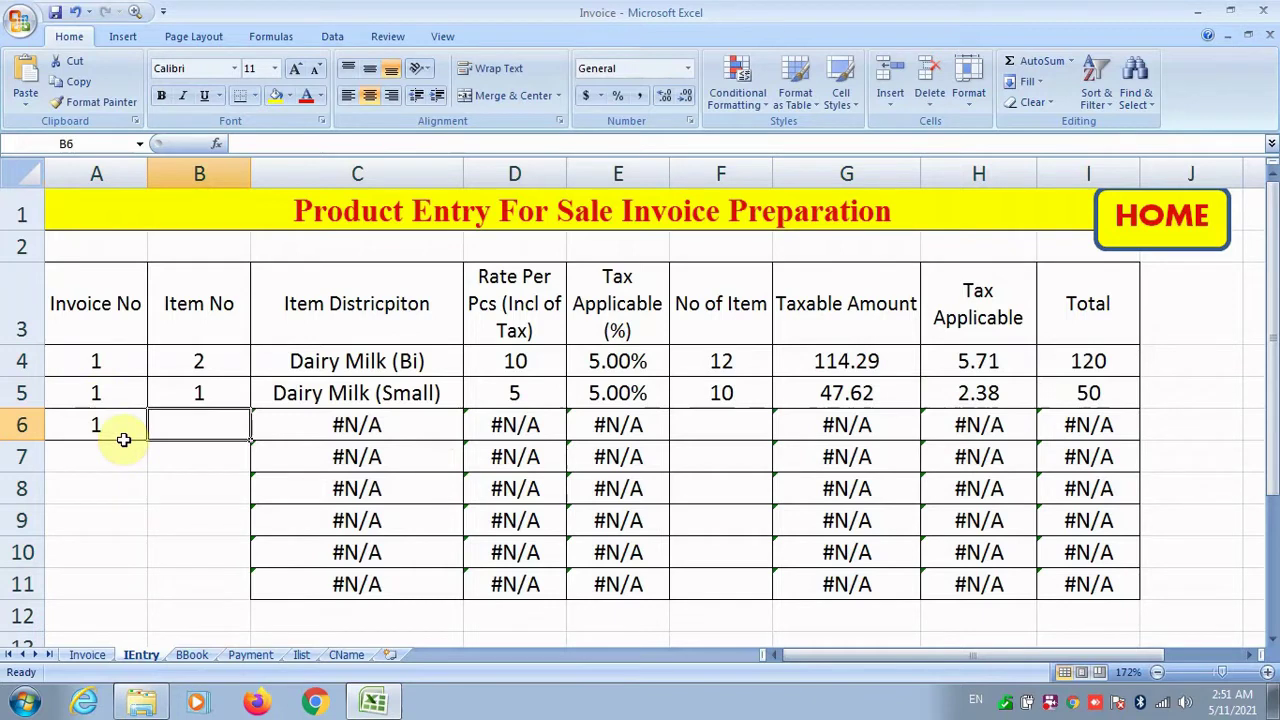
type("3")
key("Tab")
key("Tab")
key("Tab")
key("Tab")
type("10")
key("Return")
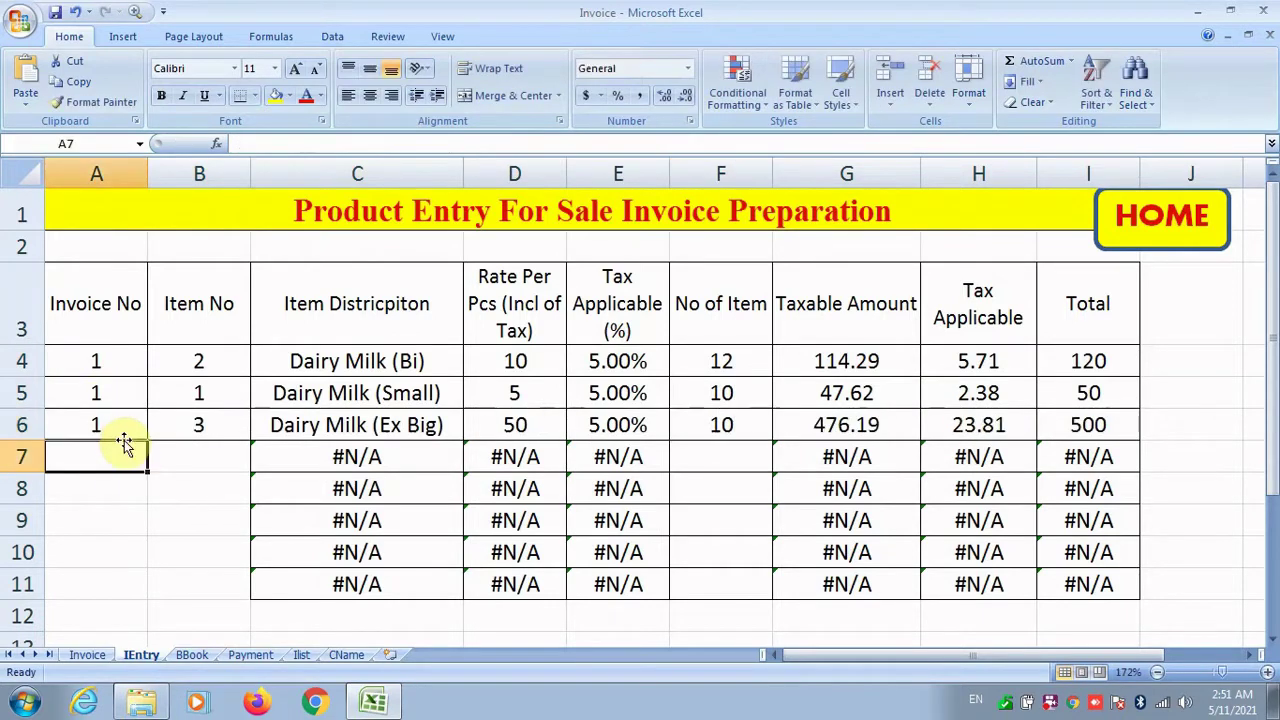
Step: Enter a row 7 product with invoice number 2, item number 1 and 11 items
type("2")
key("Tab")
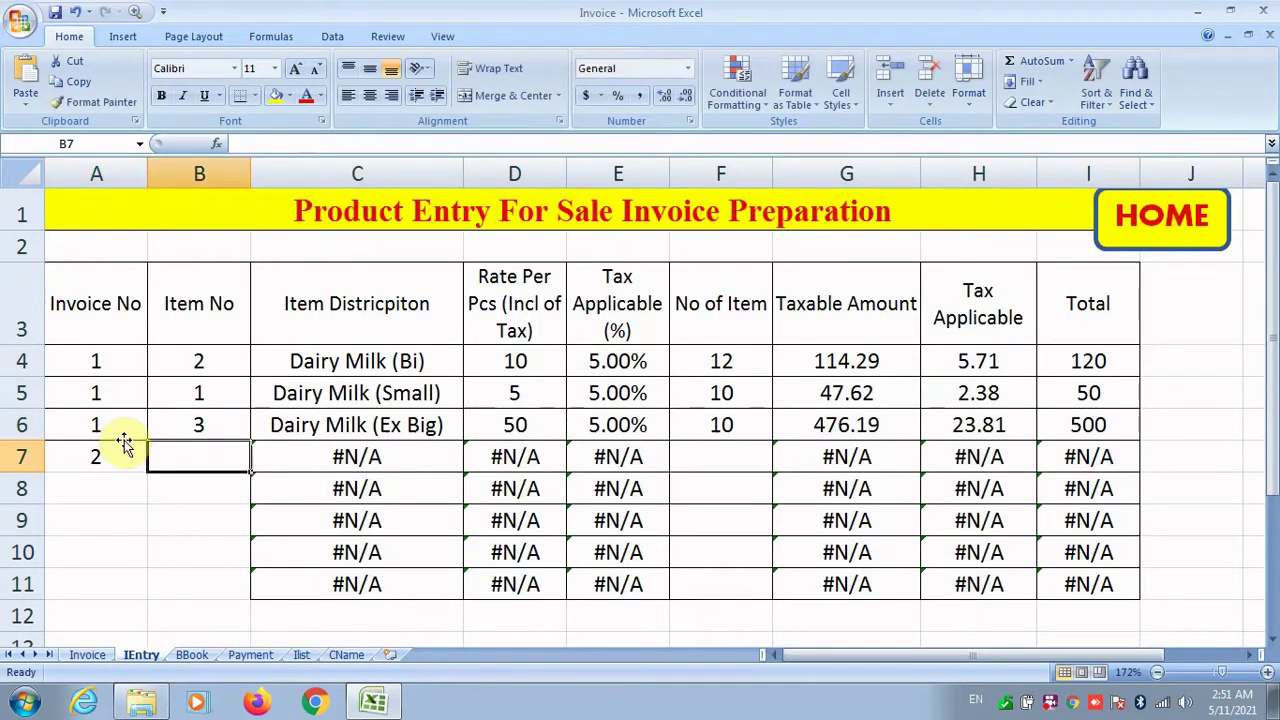
type("1")
key("Tab")
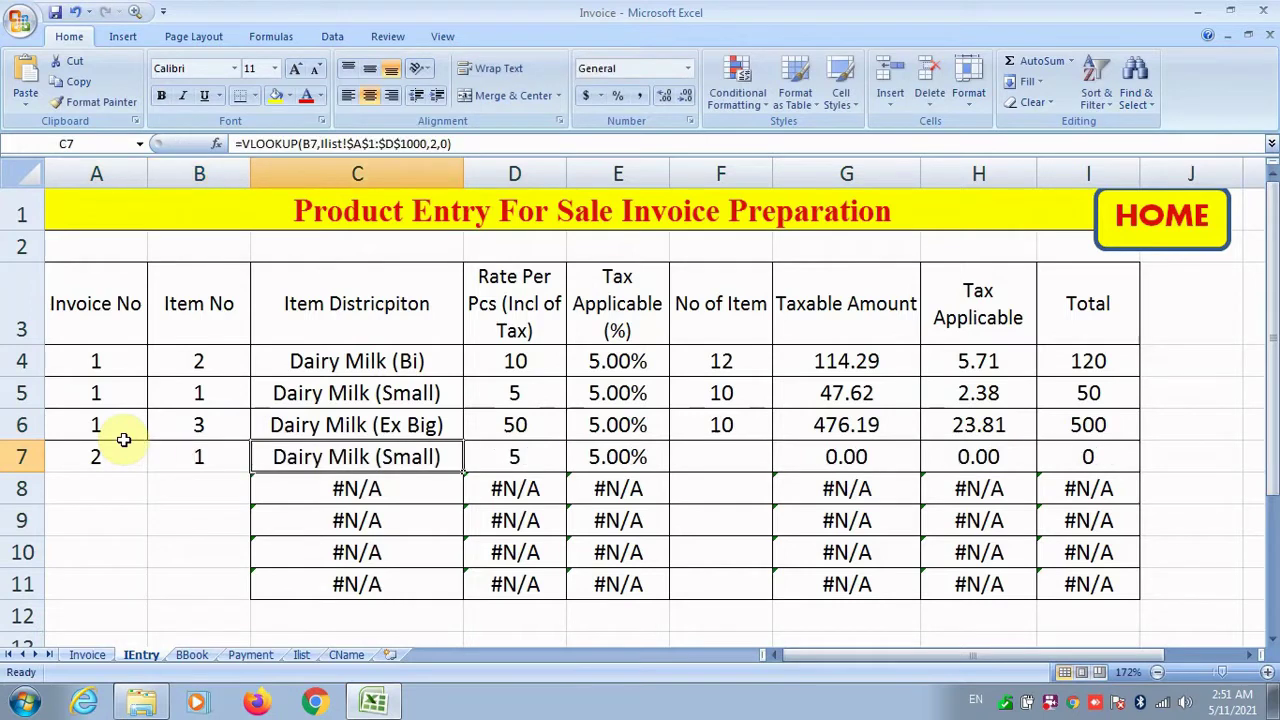
key("Tab")
key("Tab")
key("Tab")
type("11")
key("Return")
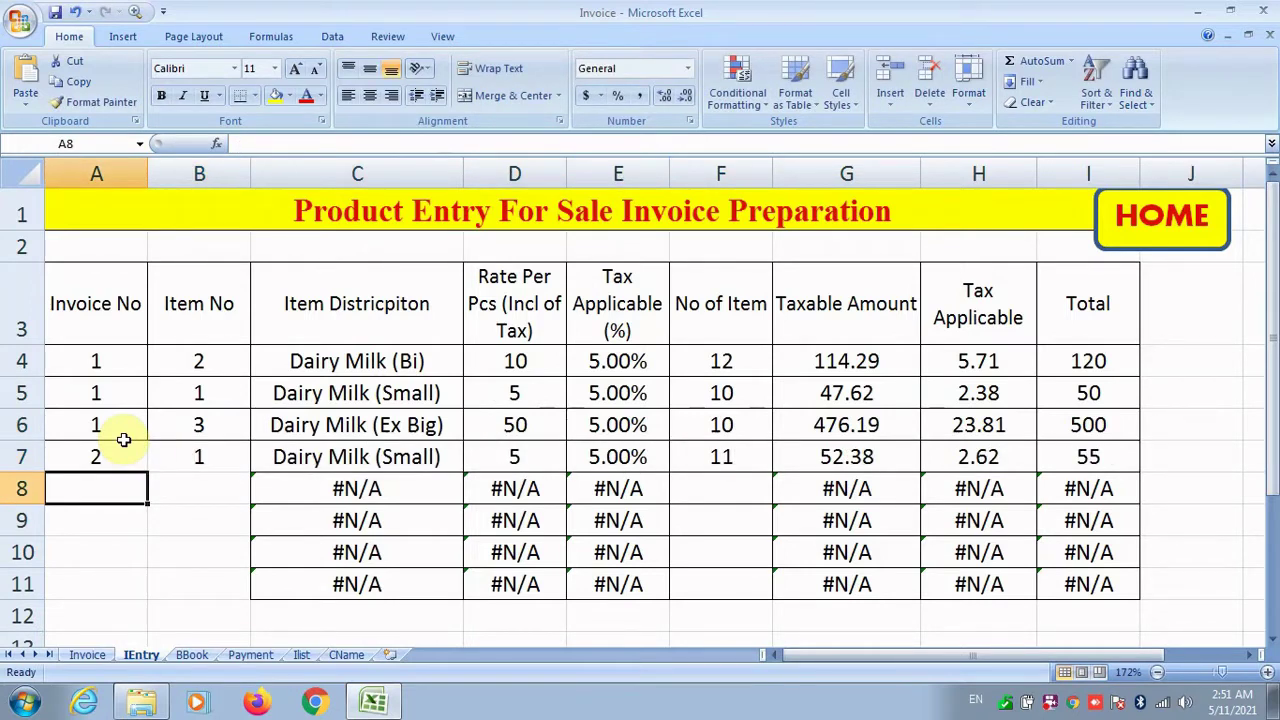
Step: Enter a row 8 product with invoice number 2, item number 3 and 12 items
type("2")
key("Tab")
type("3")
key("Tab")
key("Tab")
key("Tab")
key("Tab")
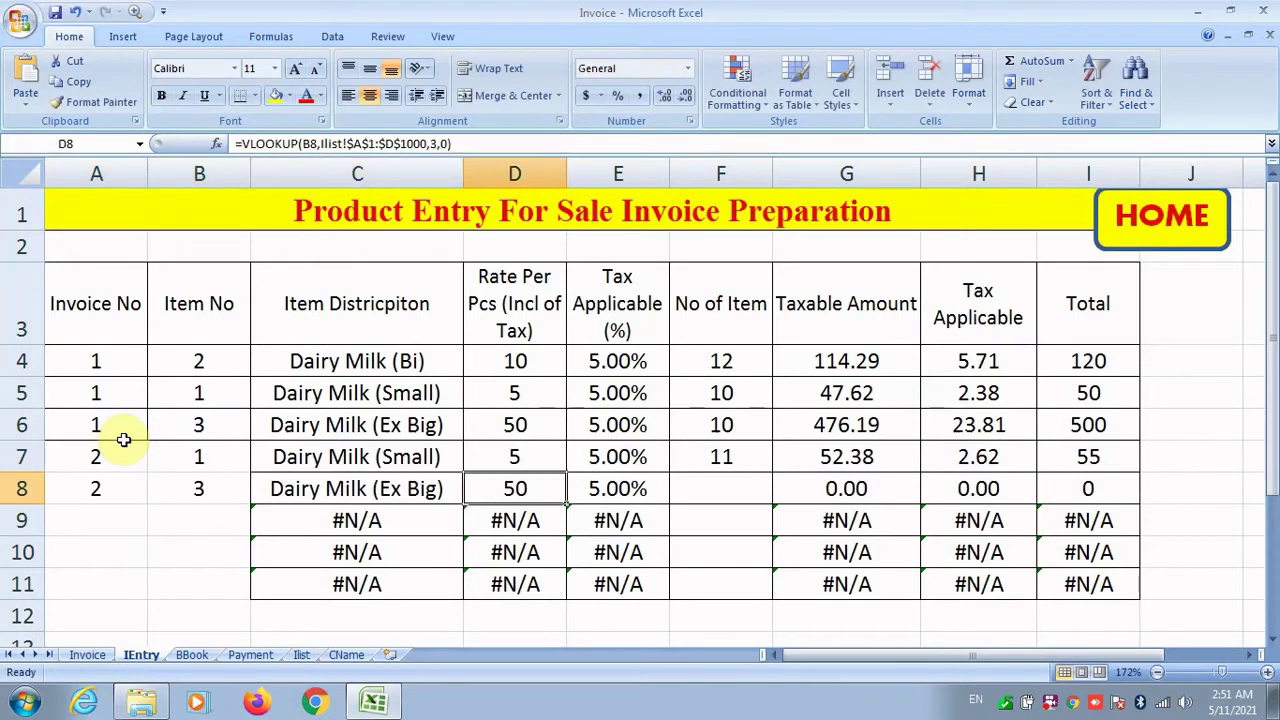
type("12")
key("Return")
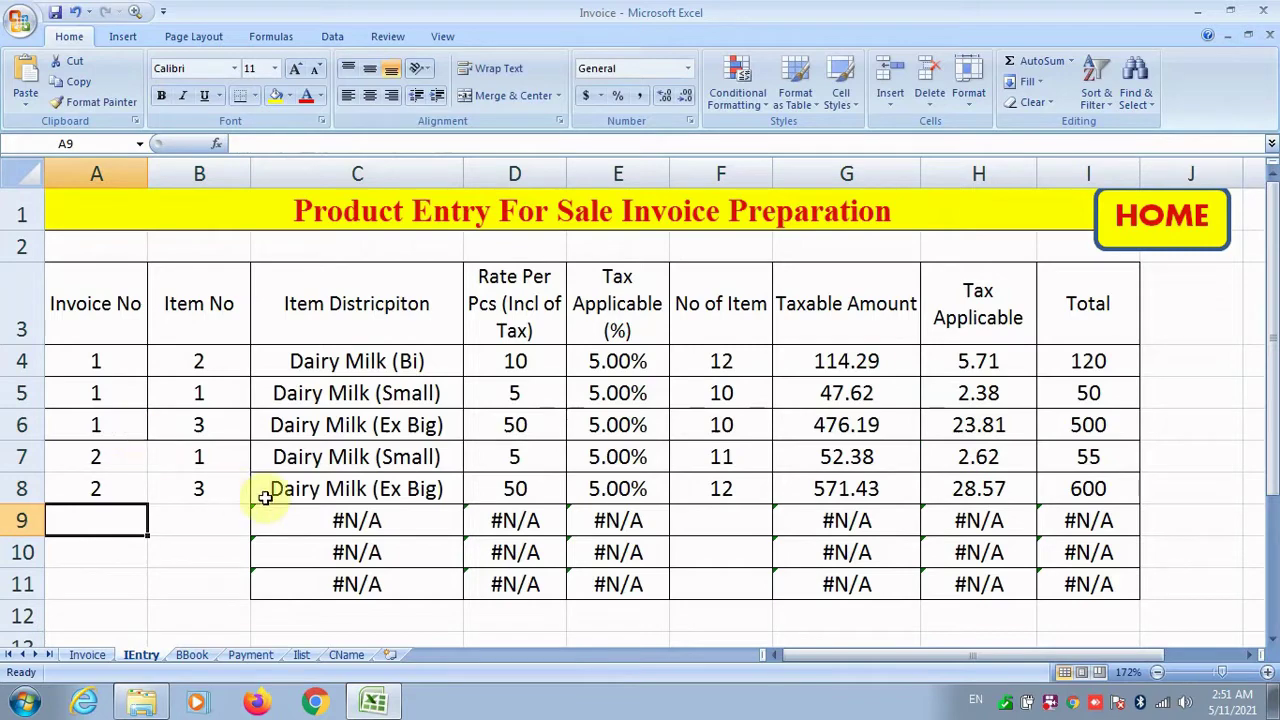
scroll(375, 595, "down", 3)
scroll(383, 575, "down", 3)
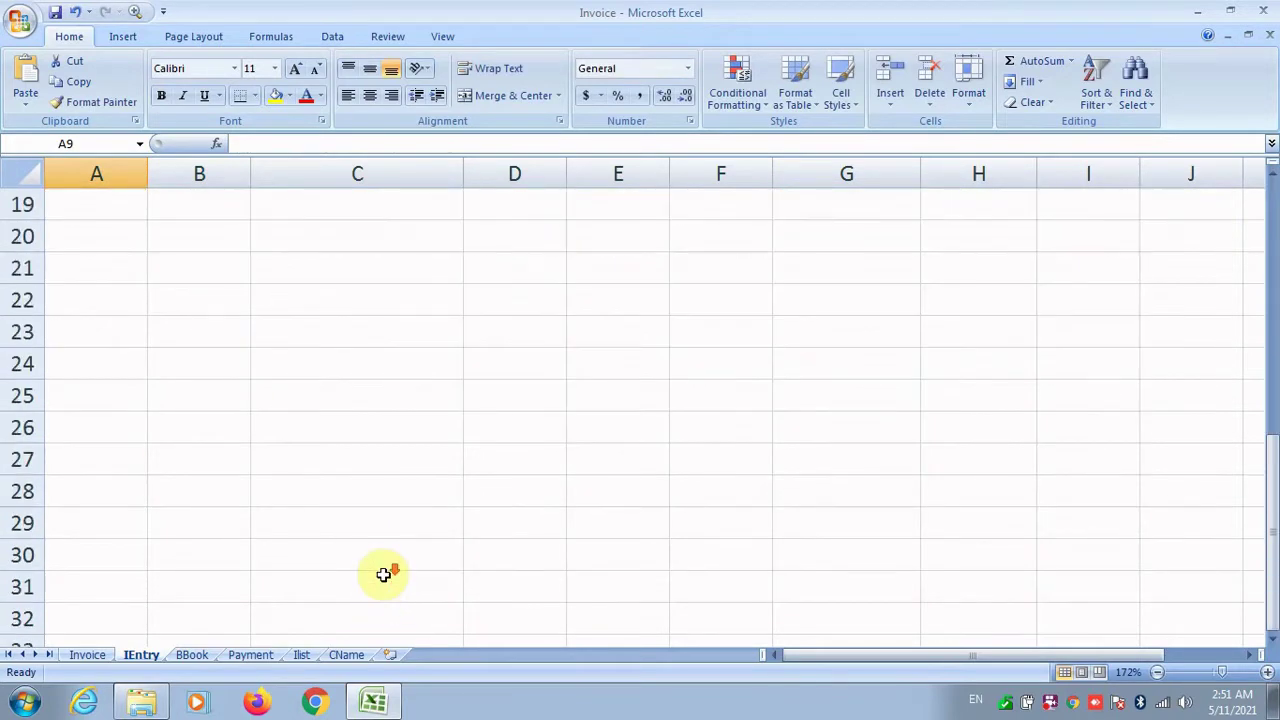
scroll(383, 575, "up", 6)
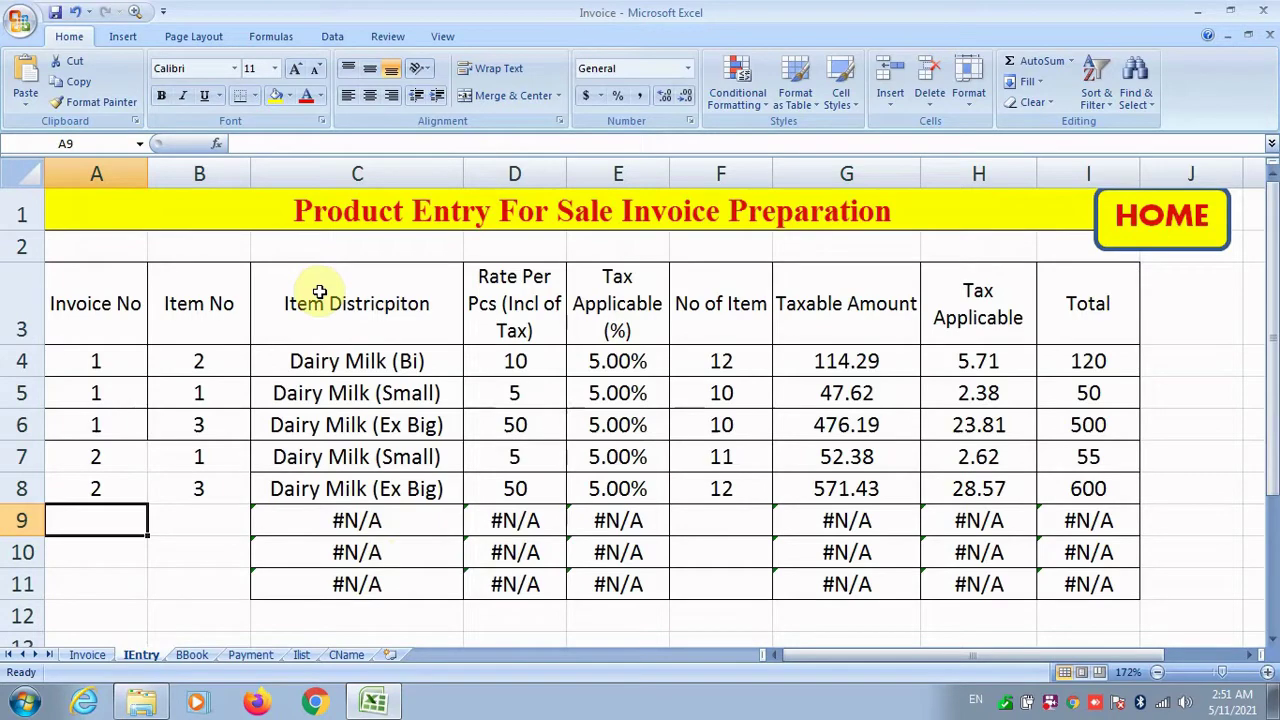
Step: Review the bill book's column headings on the BBook sheet, from Invoice No through Taxable Amount
left_click(196, 655)
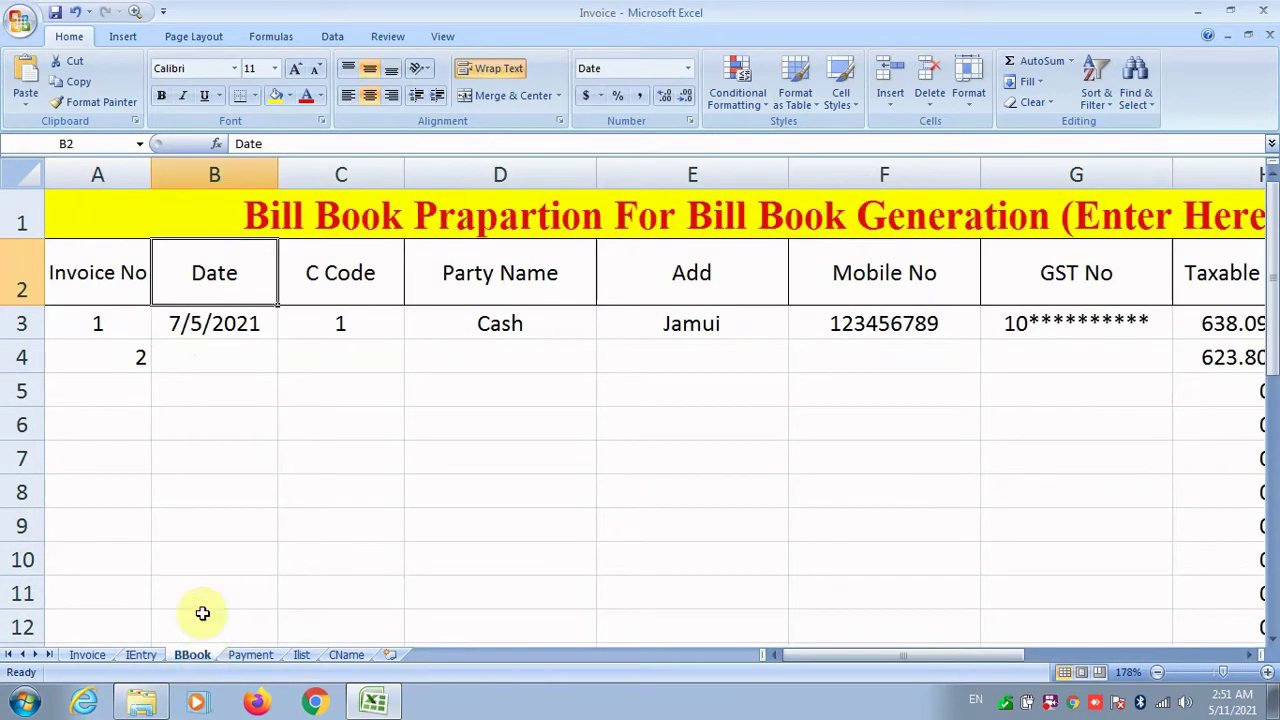
left_click(1208, 673)
left_click(57, 213)
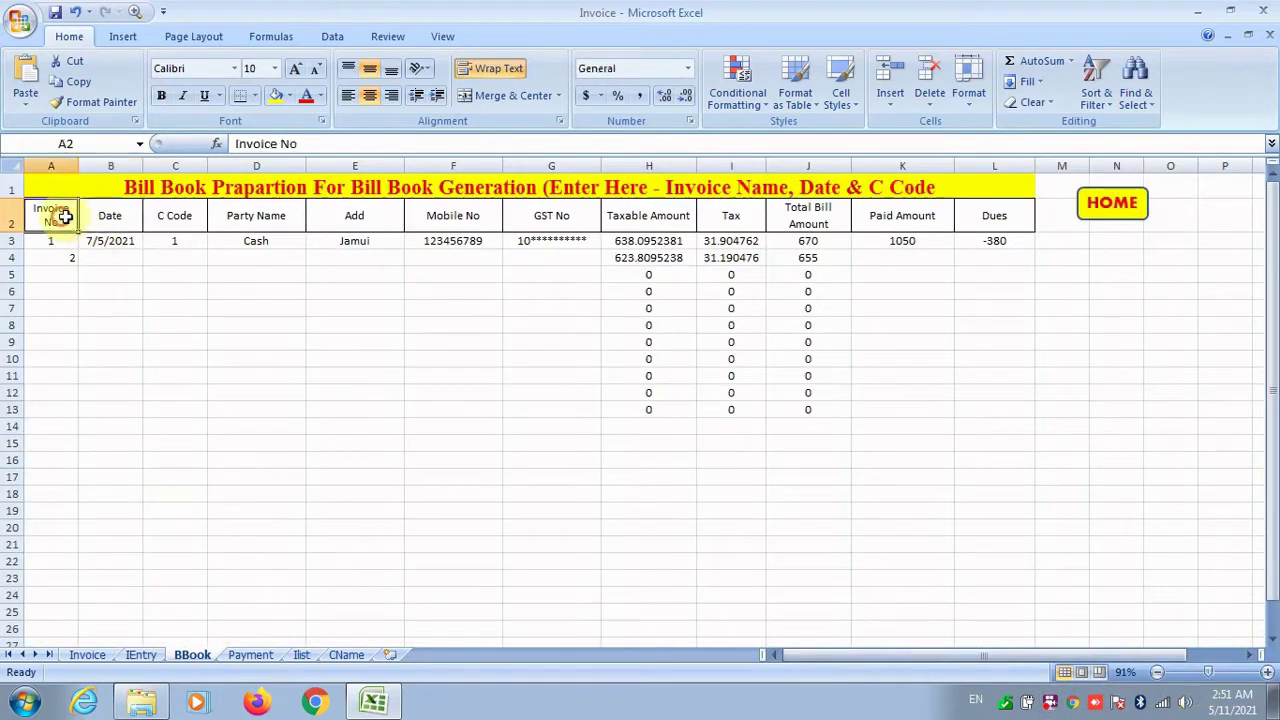
left_click(109, 212)
left_click(175, 217)
left_click(229, 219)
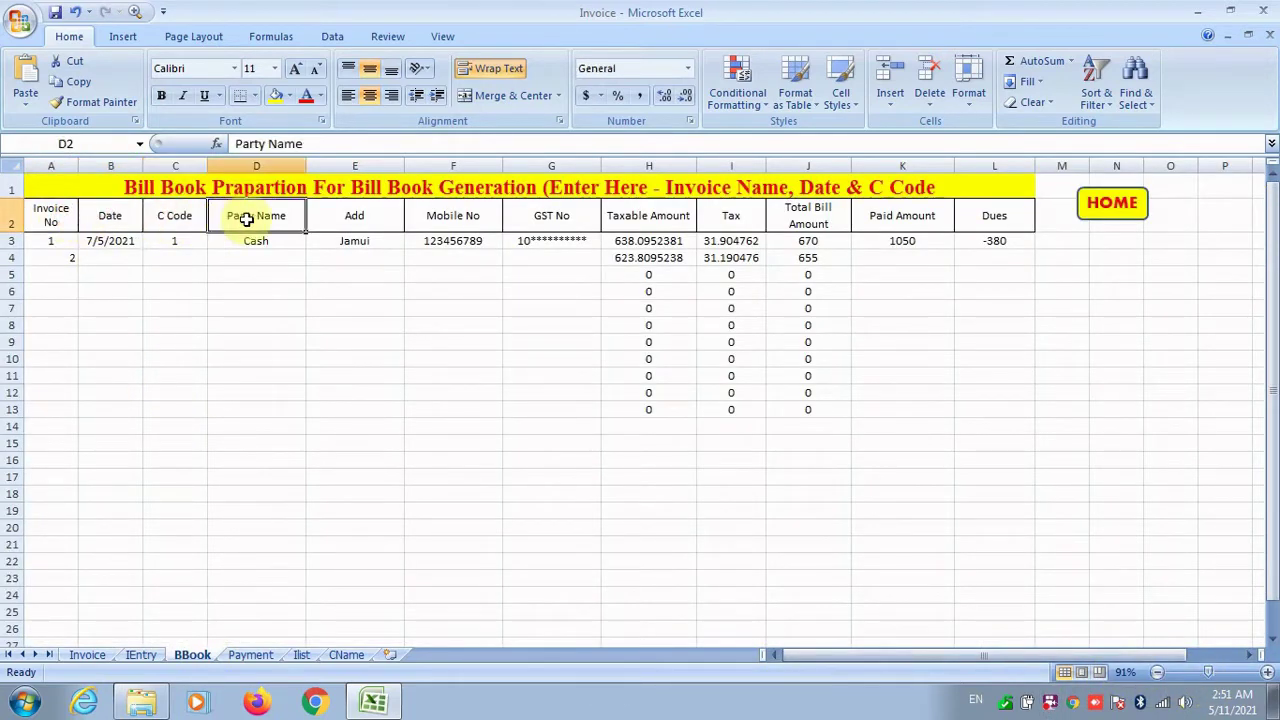
left_click(337, 215)
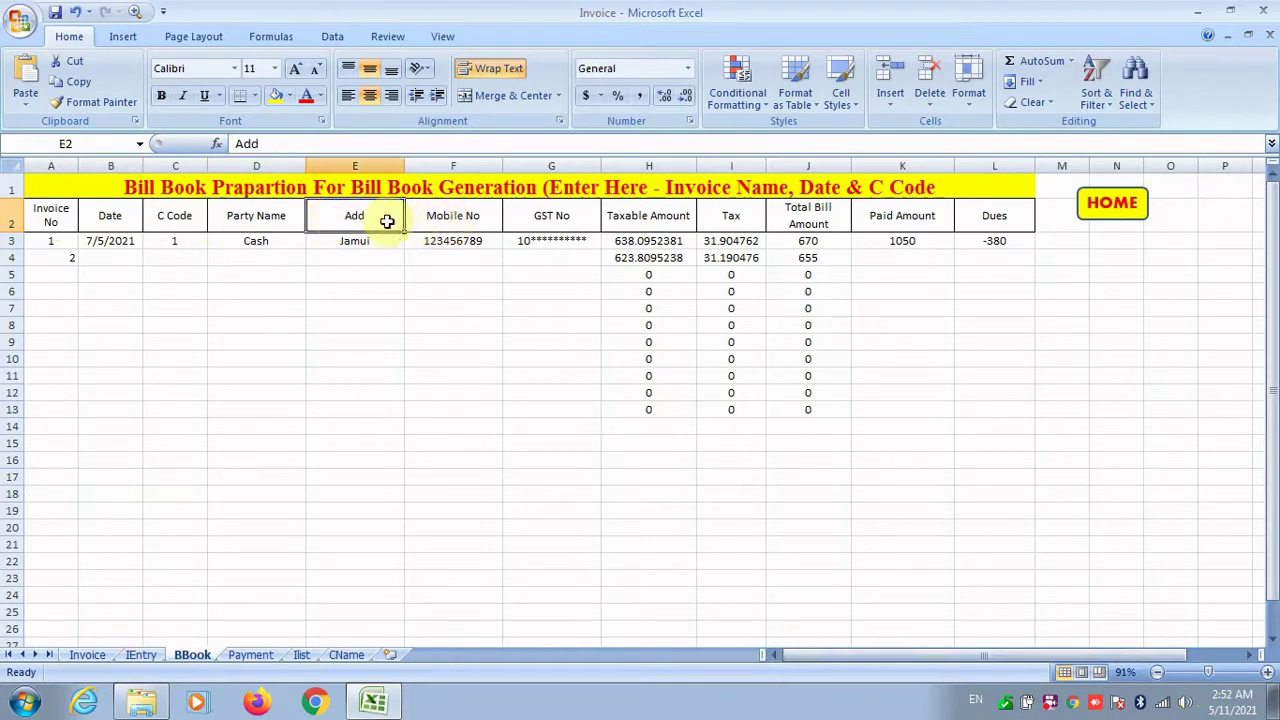
left_click(440, 218)
left_click(522, 217)
left_click(620, 220)
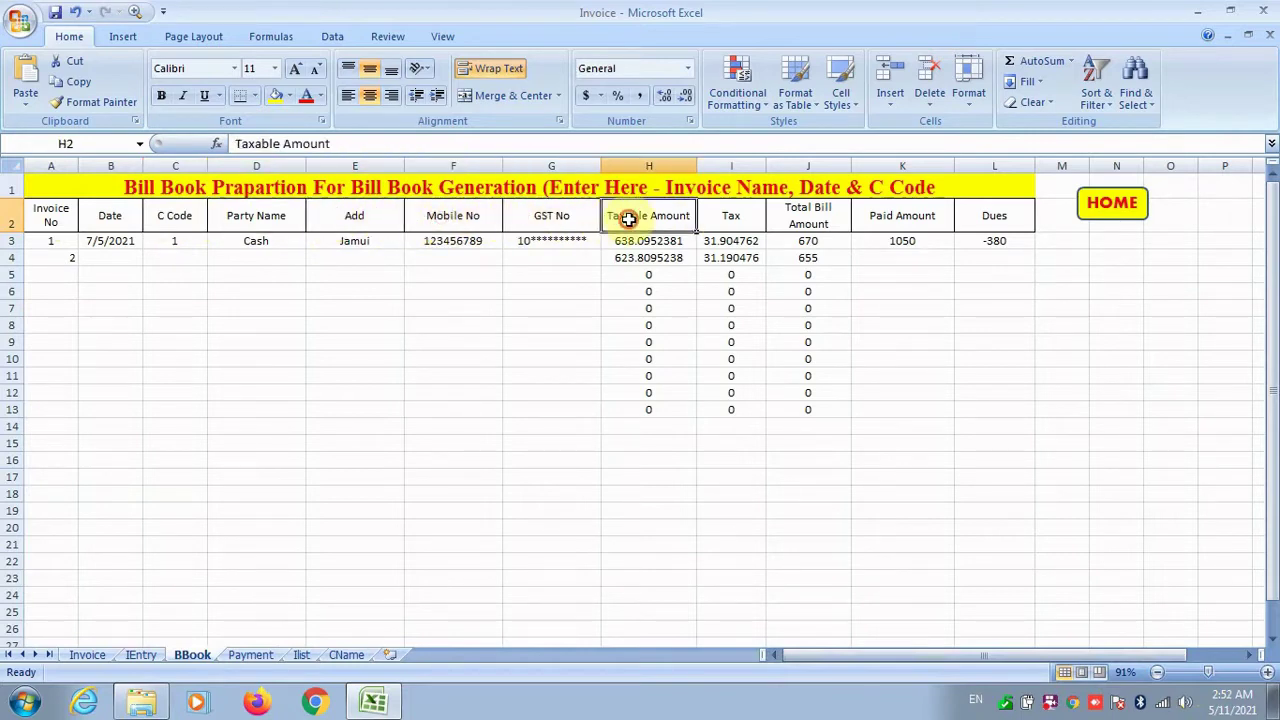
Step: Delete rows 4 to 13 of the bill book on the BBook sheet
left_click_drag(30, 257, 14, 412)
right_click(12, 404)
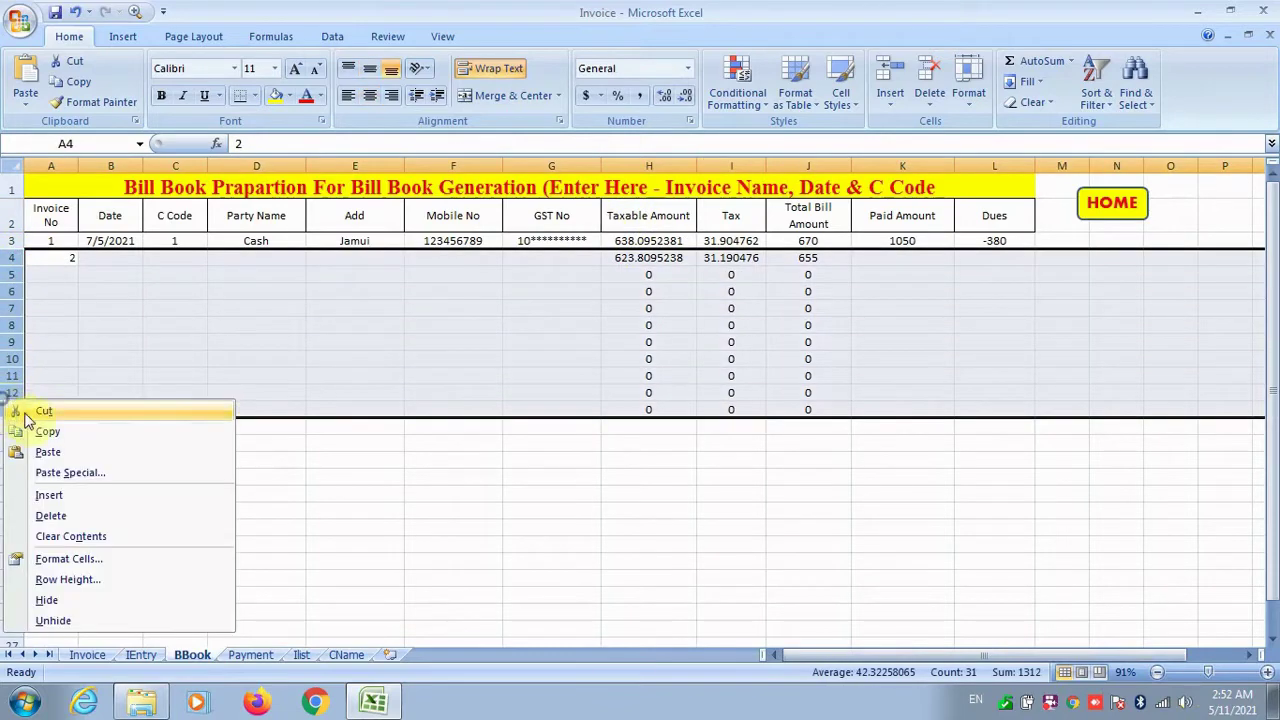
left_click(50, 515)
Step: Enter customer code 1 in the C Code cell of bill book row 3
left_click(1230, 673)
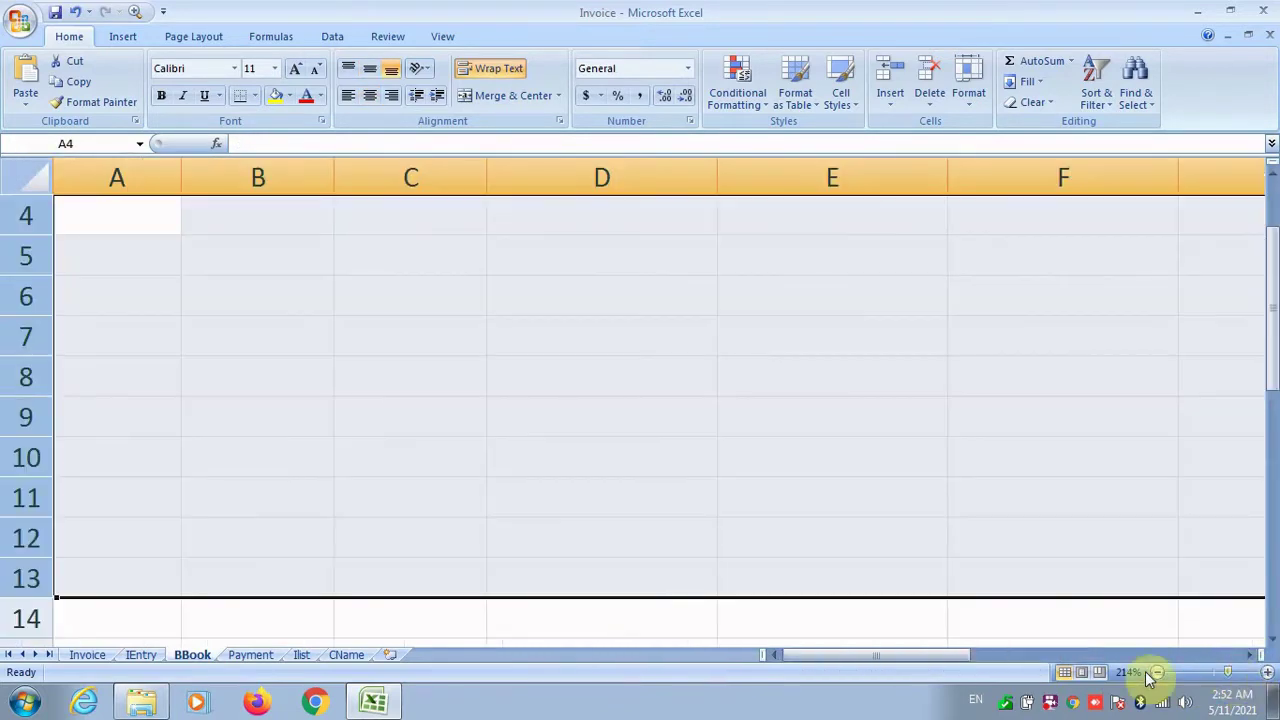
scroll(820, 591, "up", 1)
left_click(135, 349)
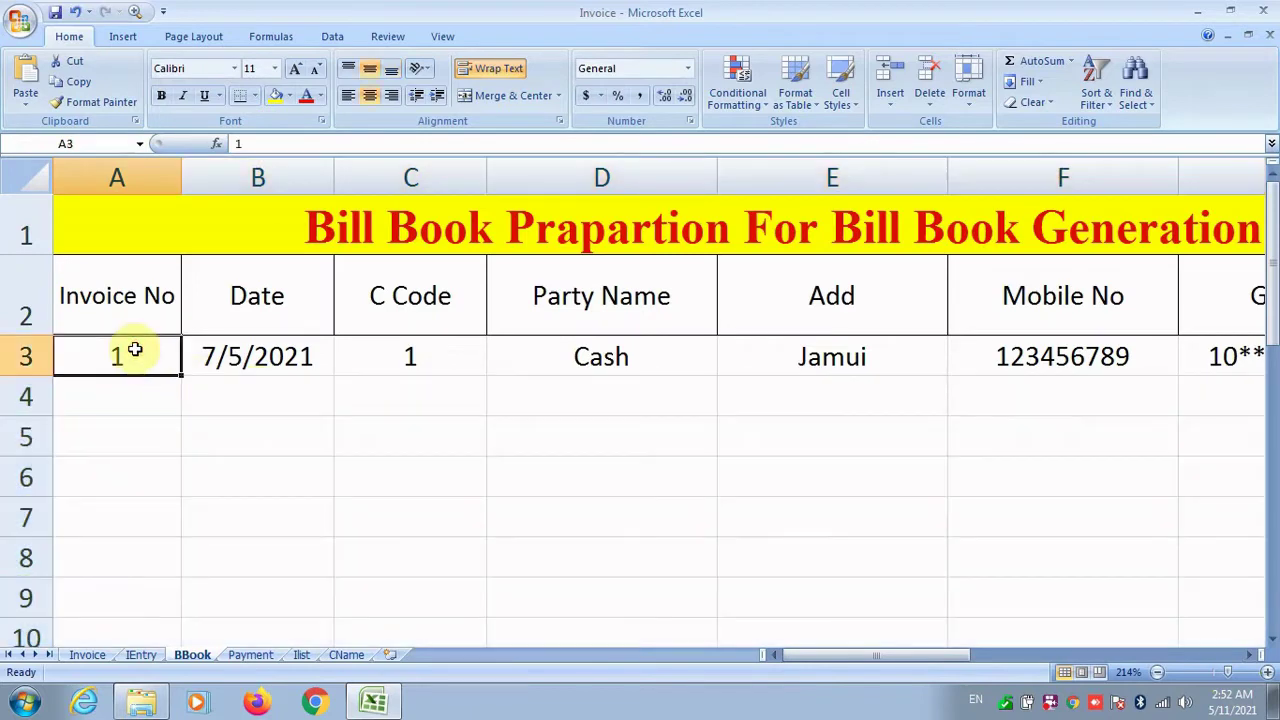
key("Right")
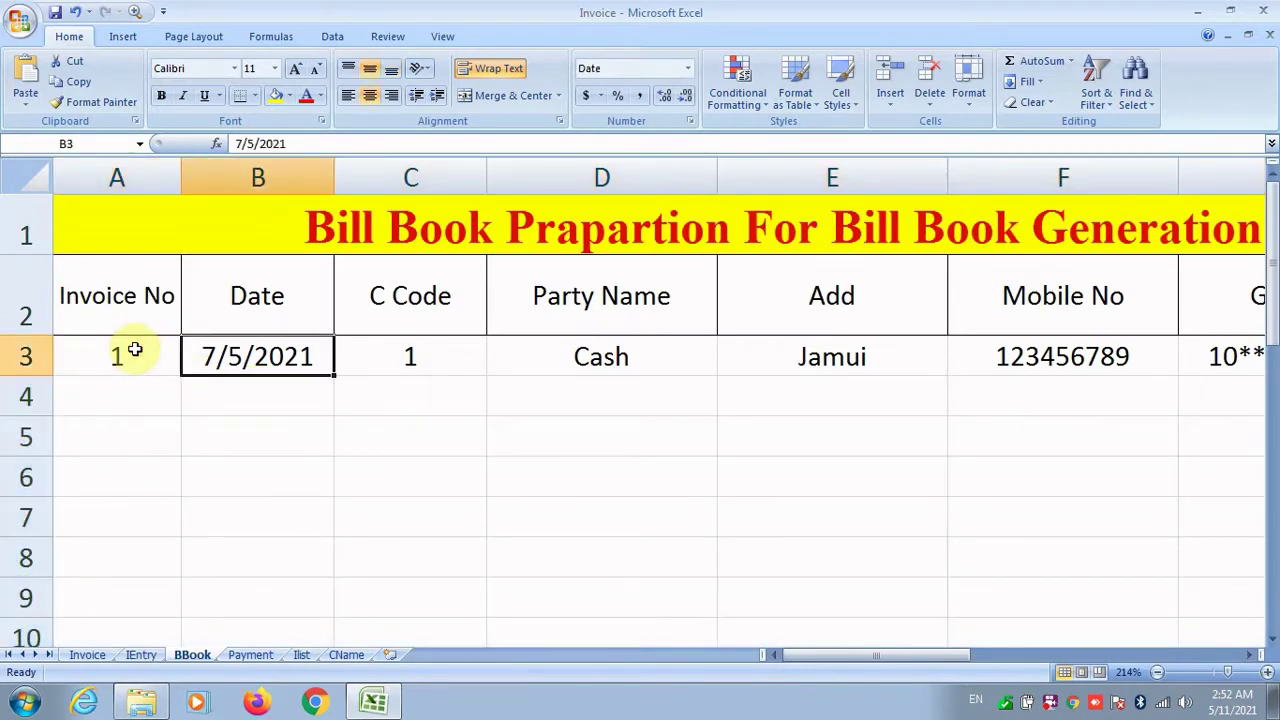
key("Right")
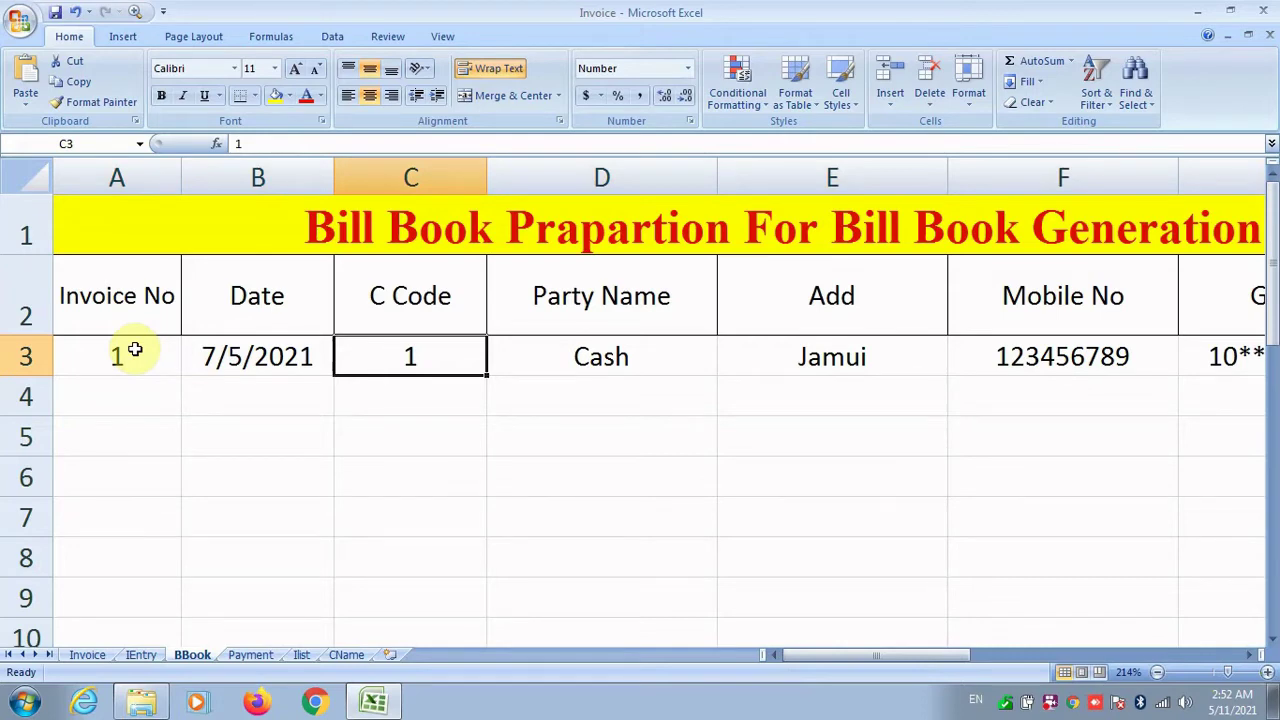
type("1")
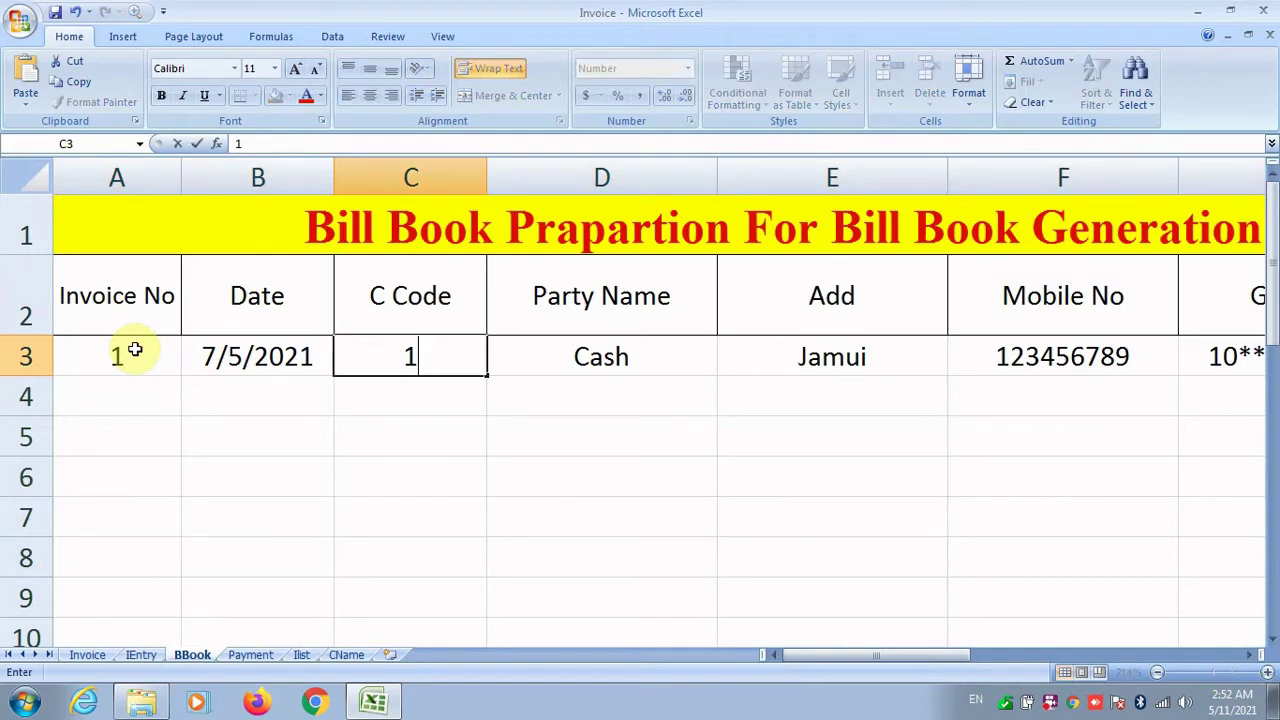
key("Right")
Step: Look at the customer list on the CName sheet and return to the BBook sheet
left_click(345, 655)
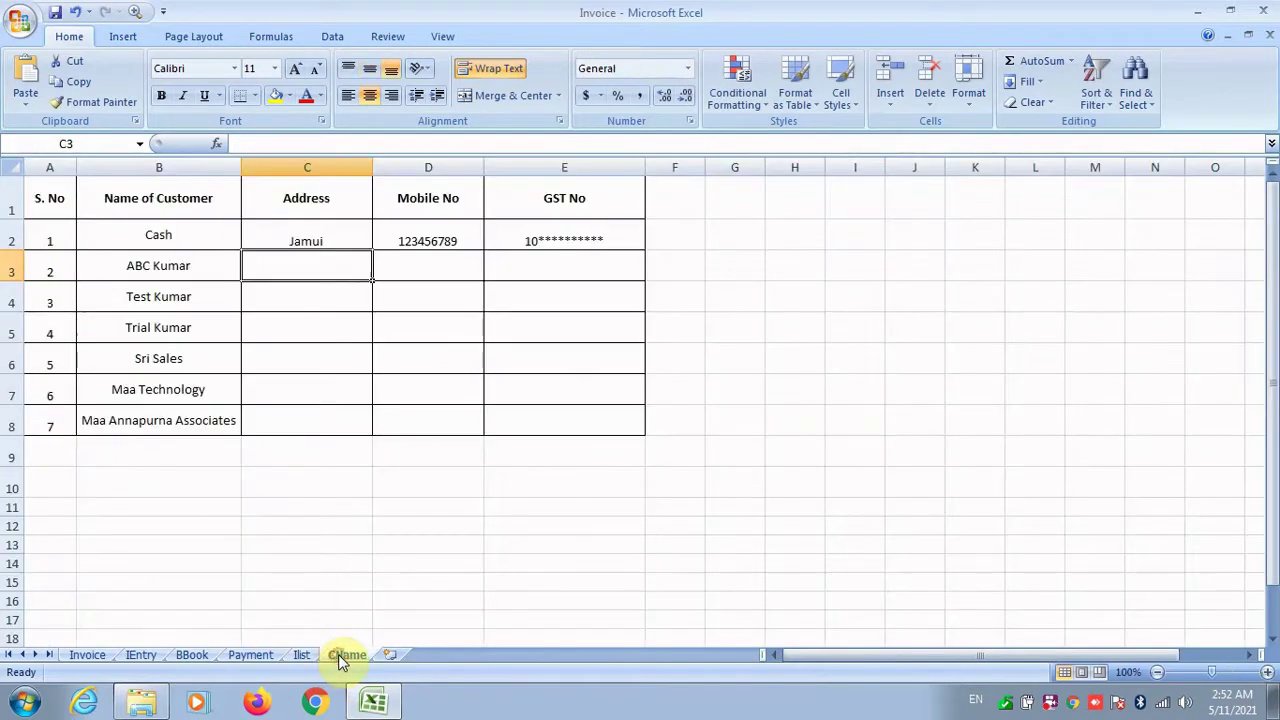
mouse_move(340, 660)
left_mouse_down()
mouse_move(321, 638)
mouse_move(309, 658)
left_mouse_up()
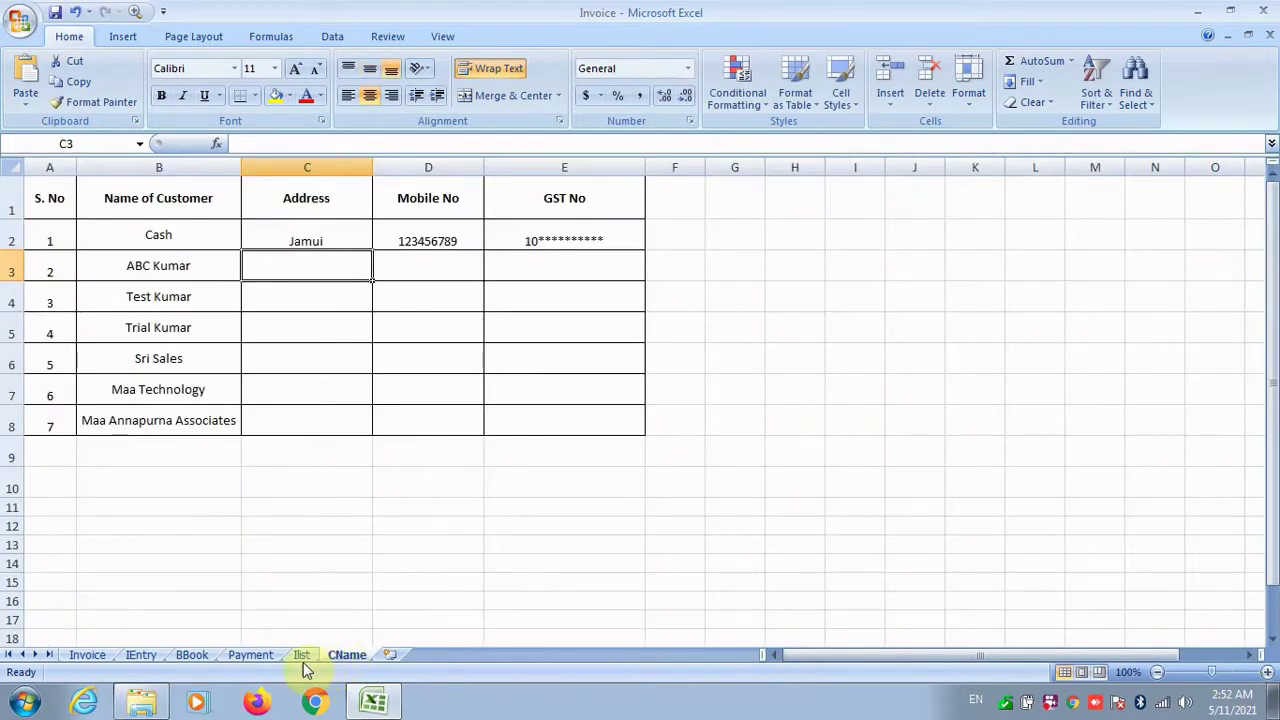
left_click(190, 655)
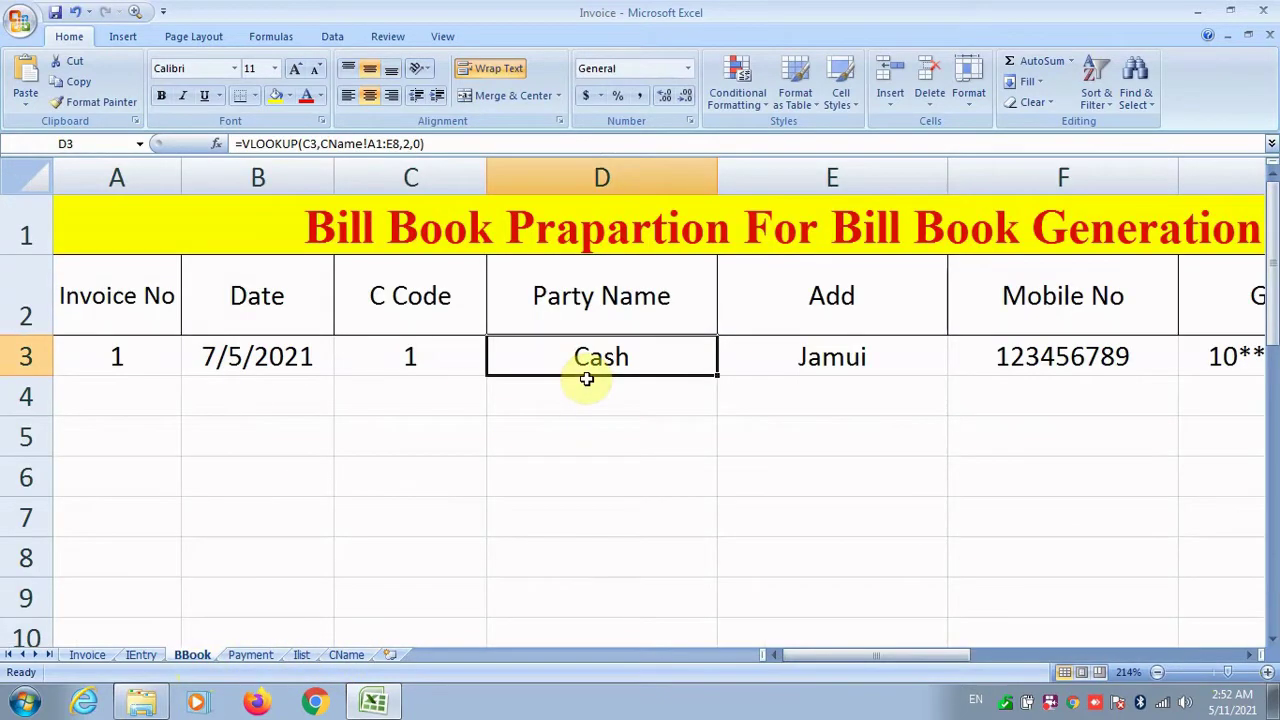
Step: Enter a Party Name formula in D3 that looks up C3 in CName!A1:E8, returning column 2 with exact match 0
type("=vloo")
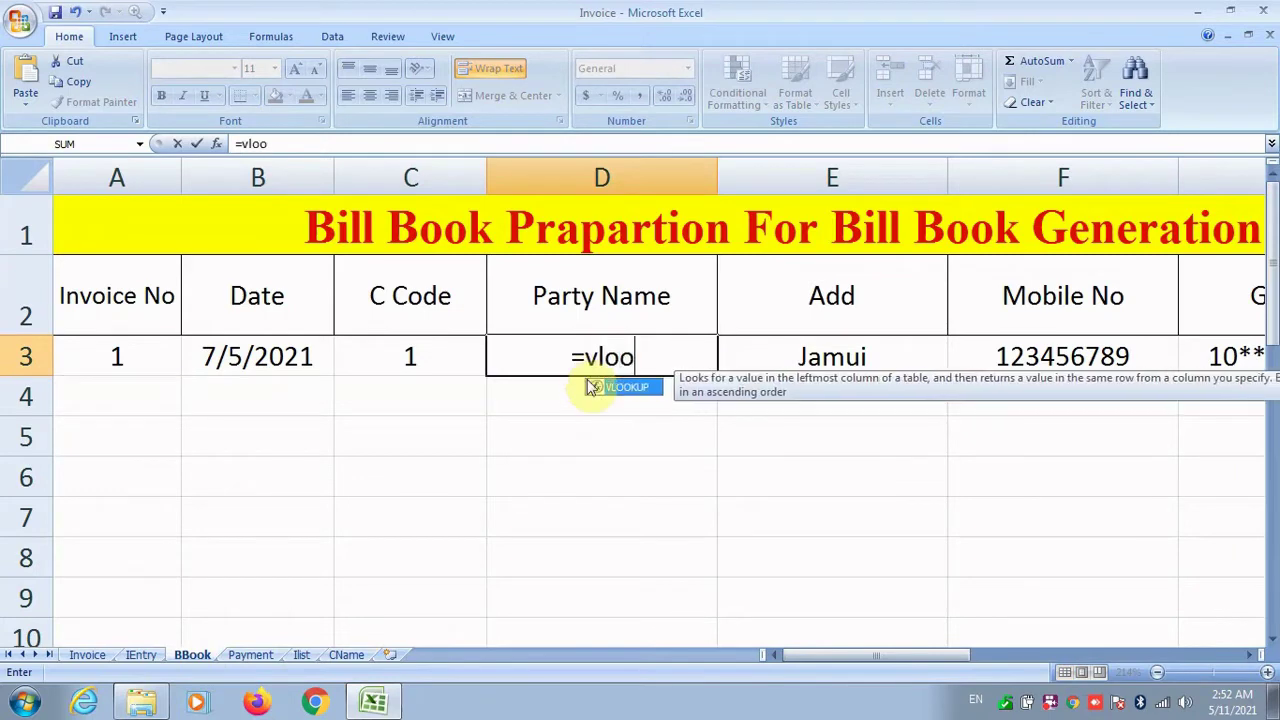
type("kup(")
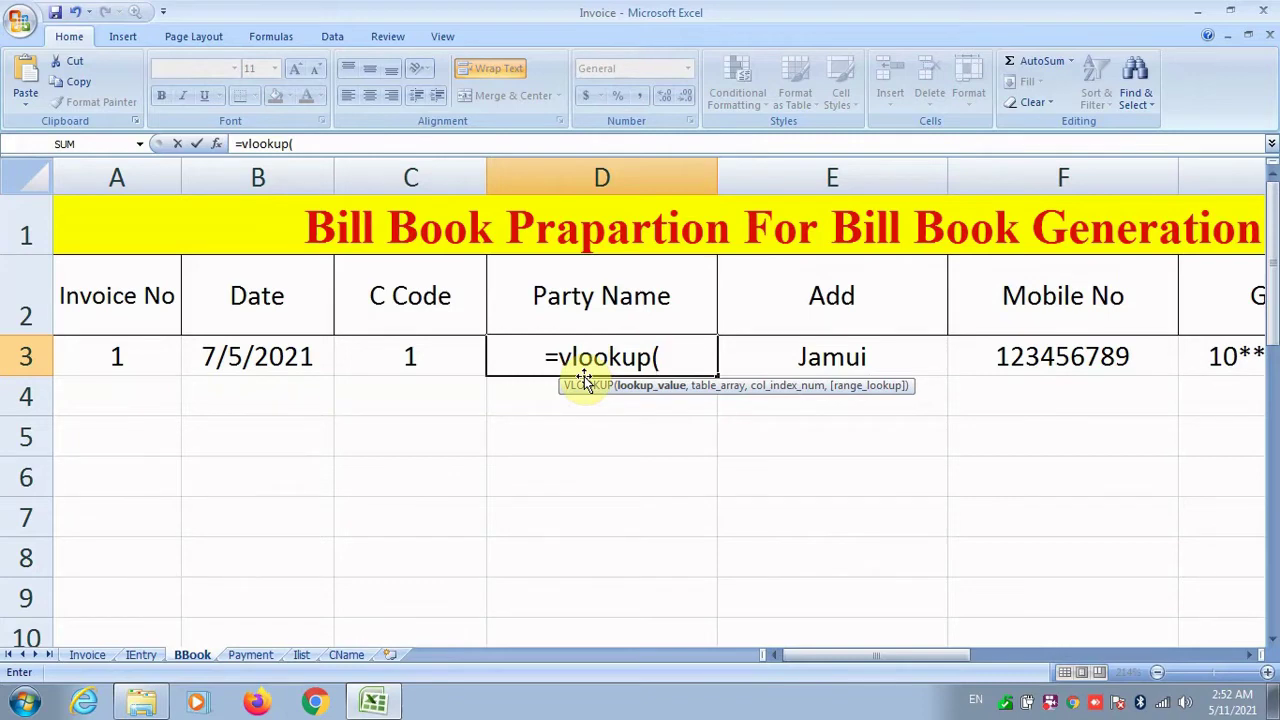
left_click(160, 359)
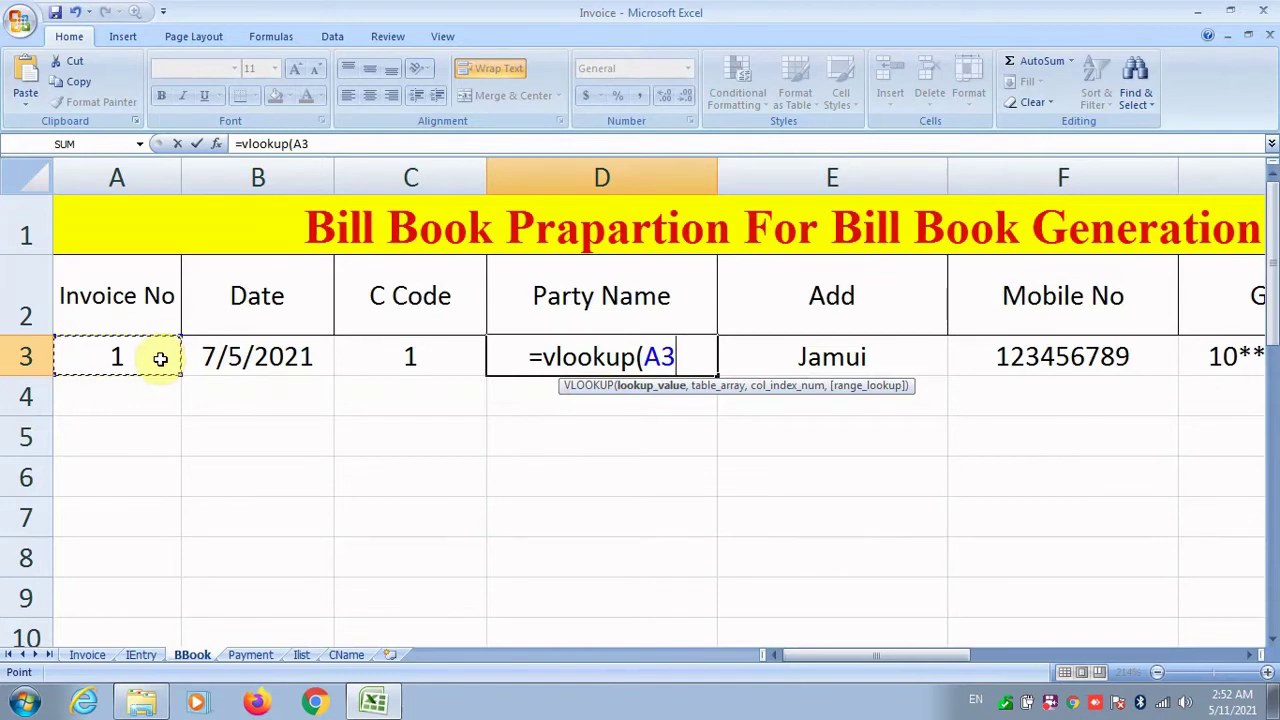
left_click(432, 364)
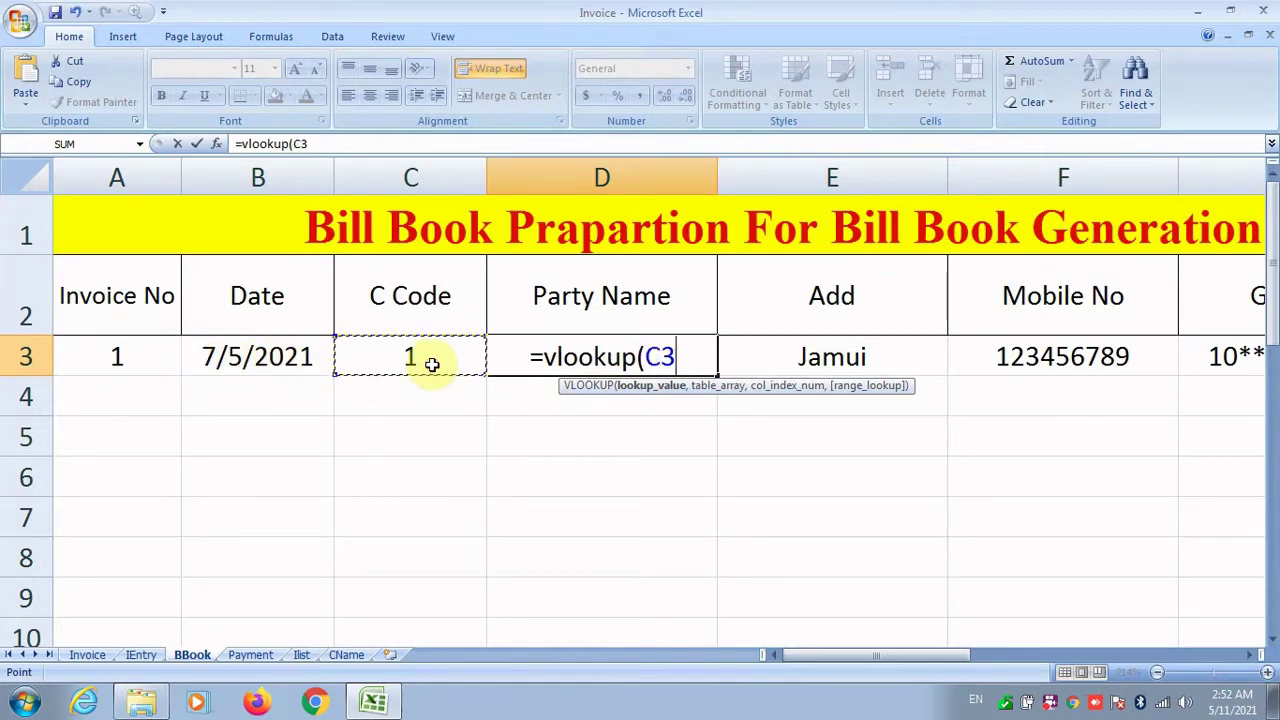
type(",")
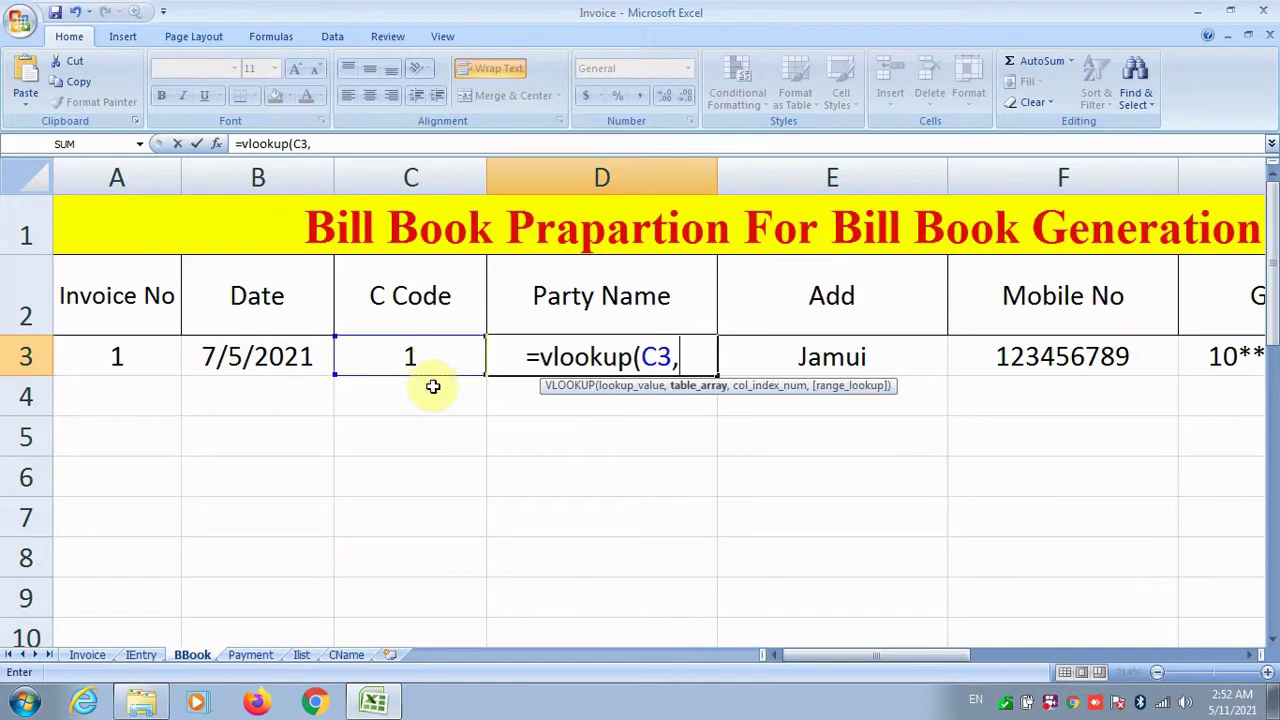
left_click(346, 654)
left_click_drag(60, 208, 500, 420)
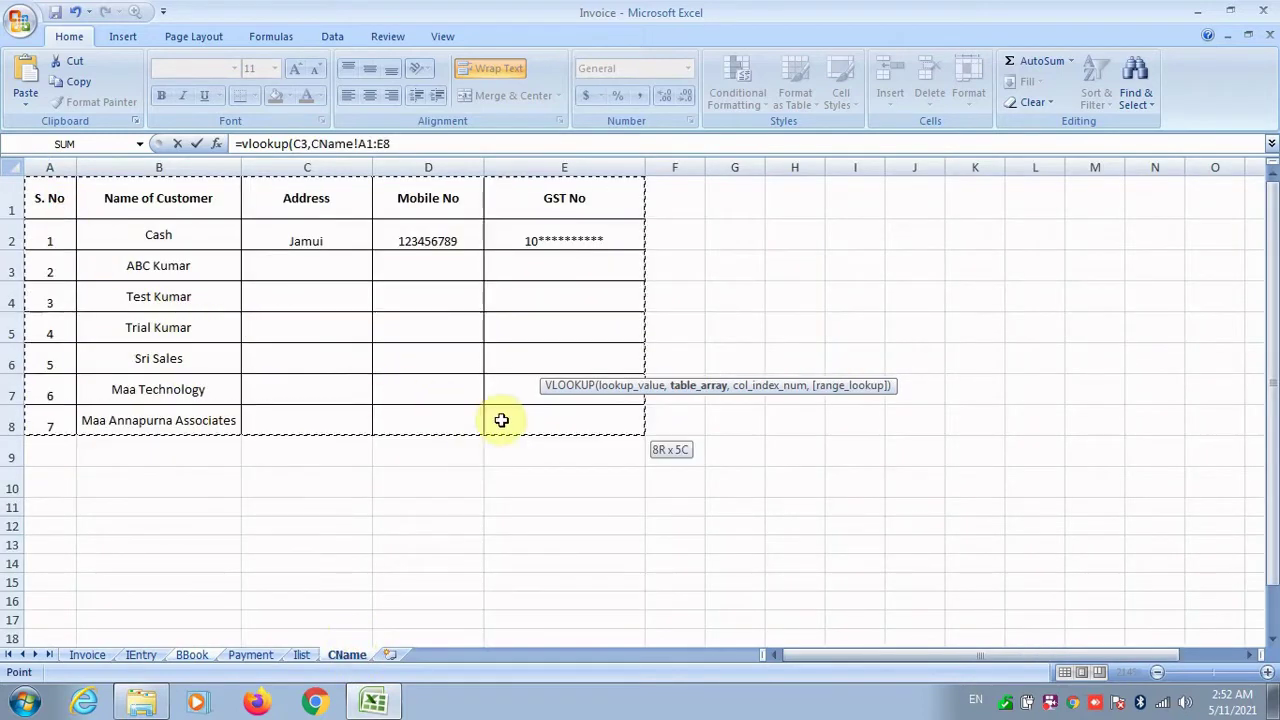
left_click(417, 143)
type(",2,0")
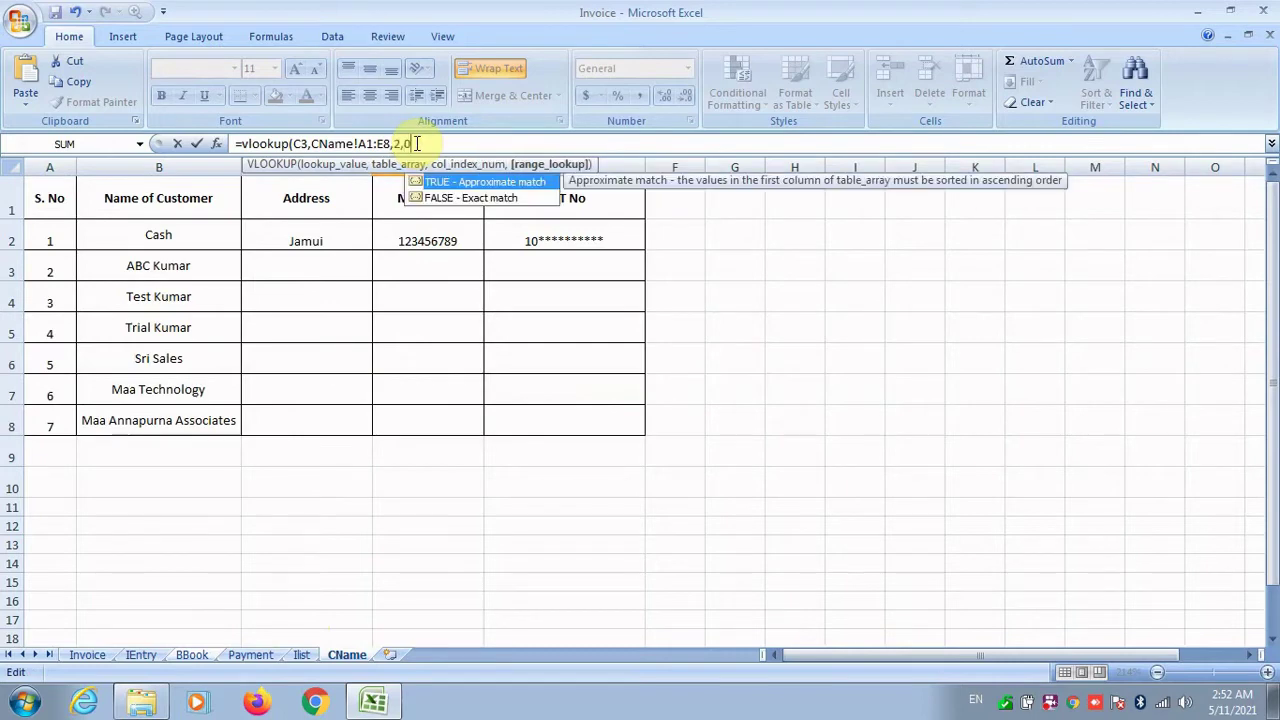
key("Return")
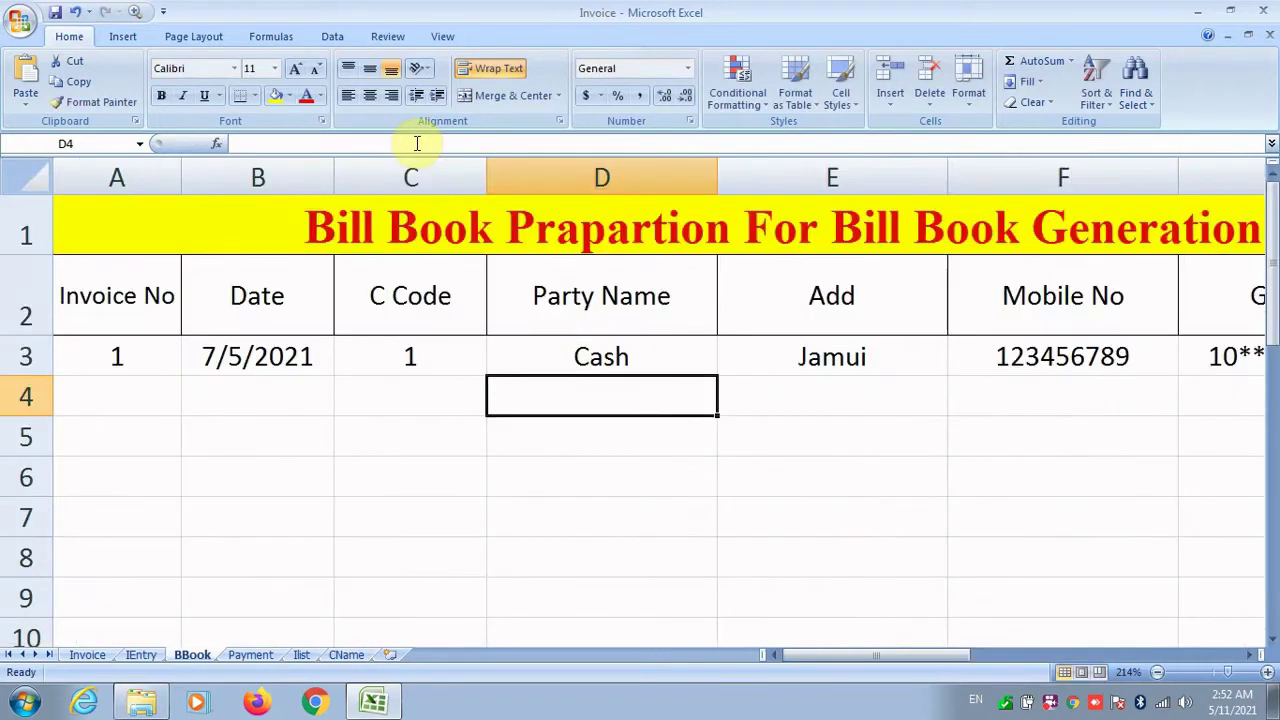
Step: Extend the lookup table in the D3 formula to row 1000 and make it absolute as CName!$A$1:$E$1000
left_click(597, 360)
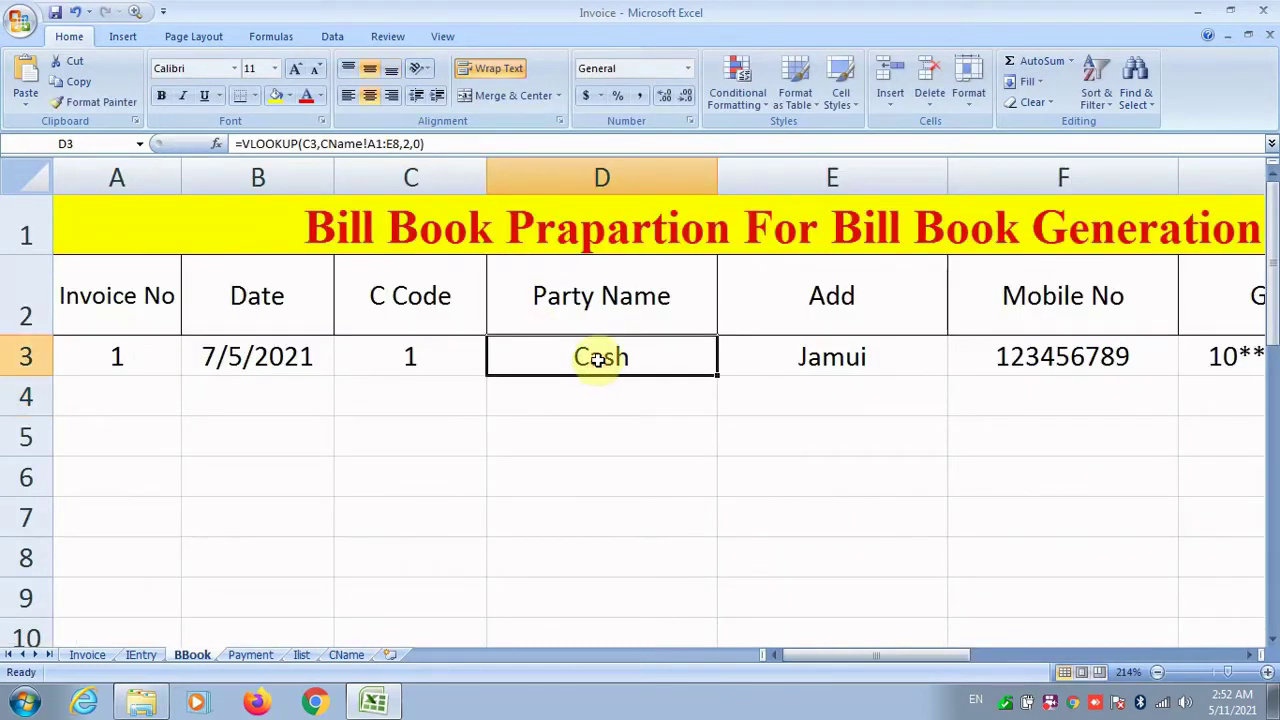
double_click(597, 360)
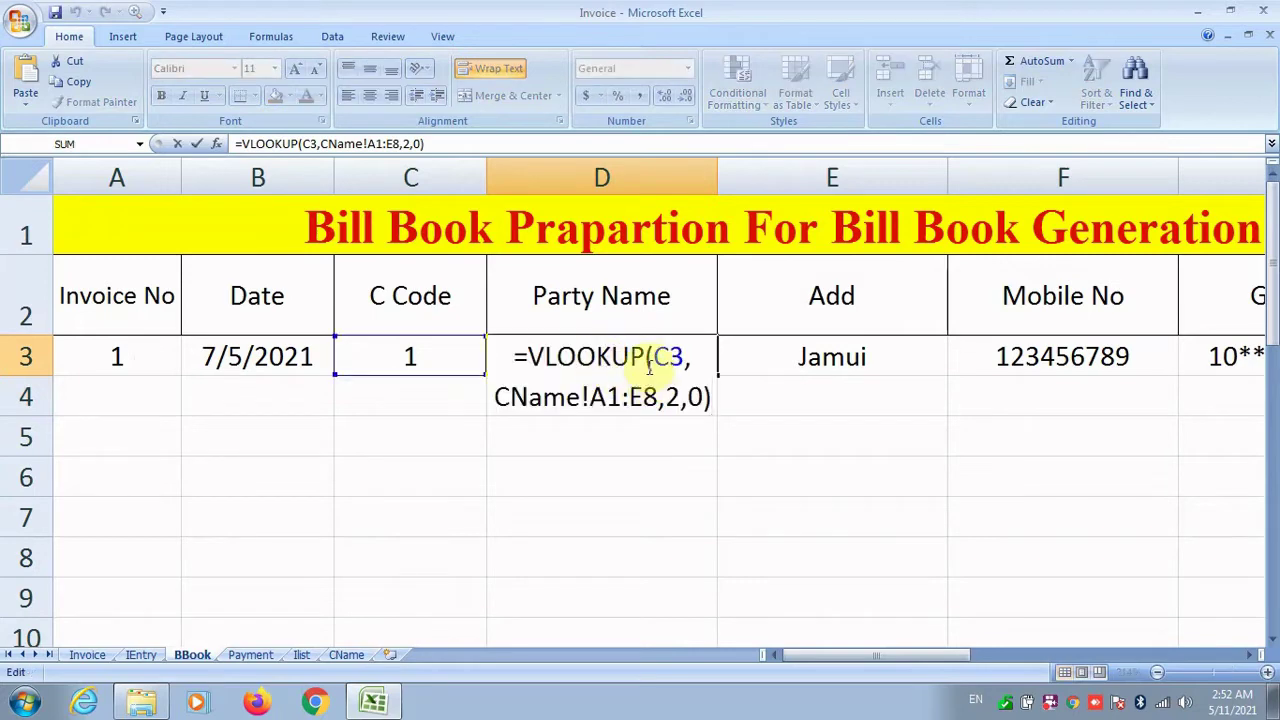
left_click(643, 397)
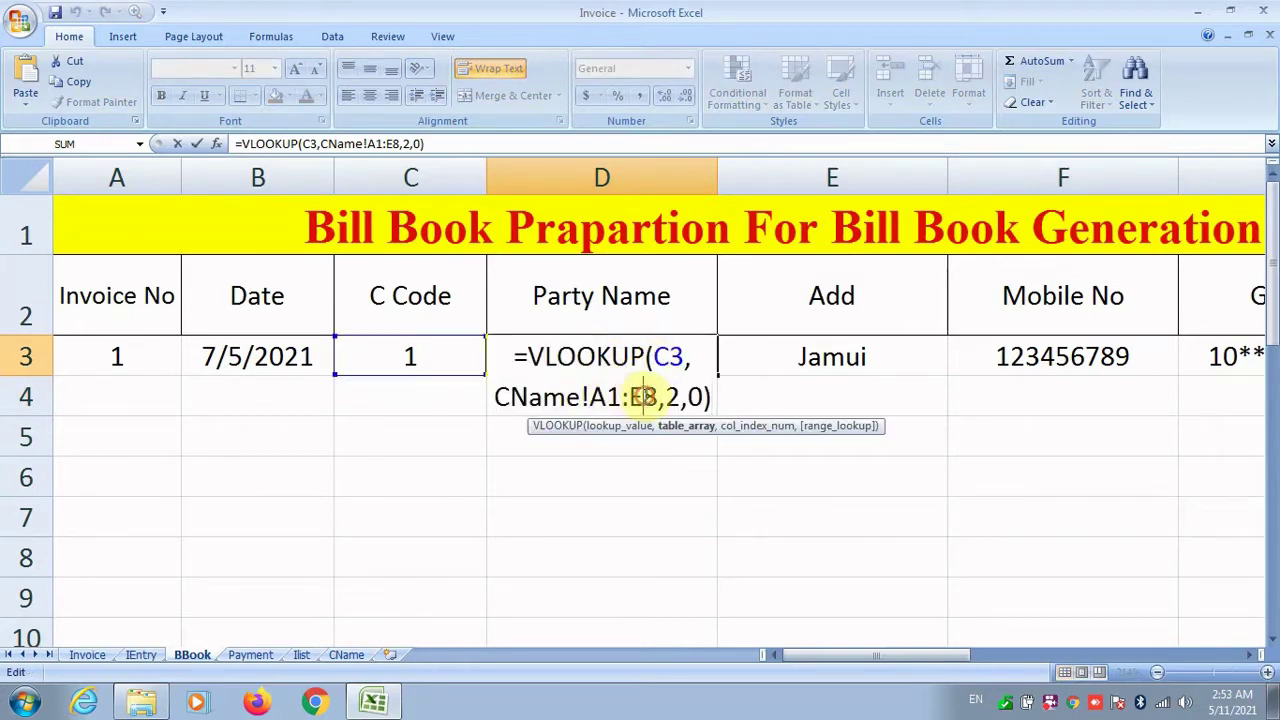
key("shift+Right")
type("1000")
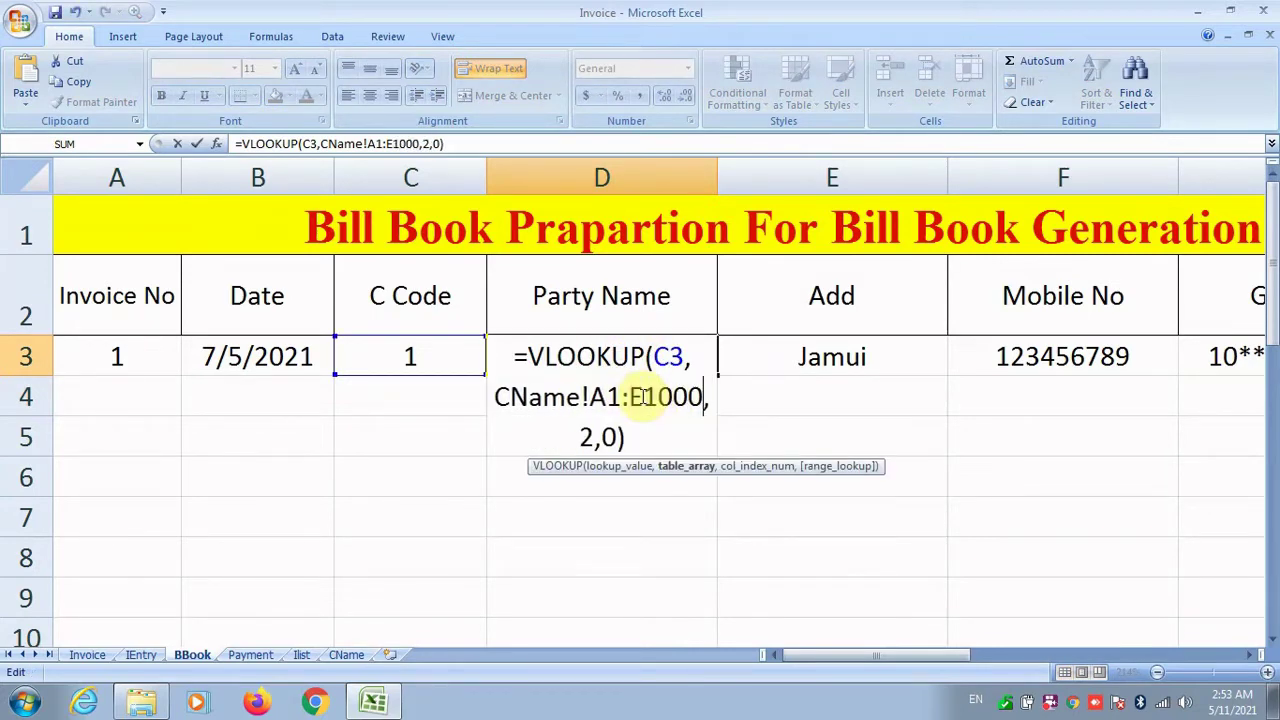
key("F4")
left_click(660, 399)
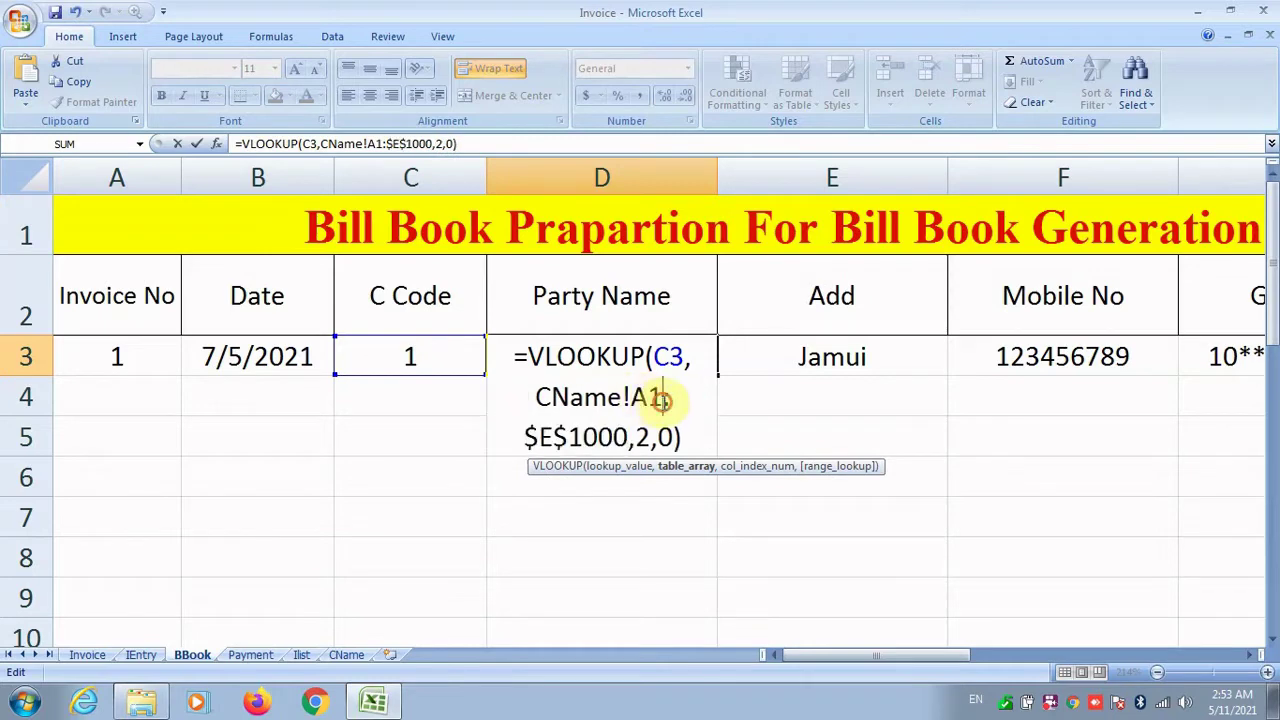
key("F4")
key("Return")
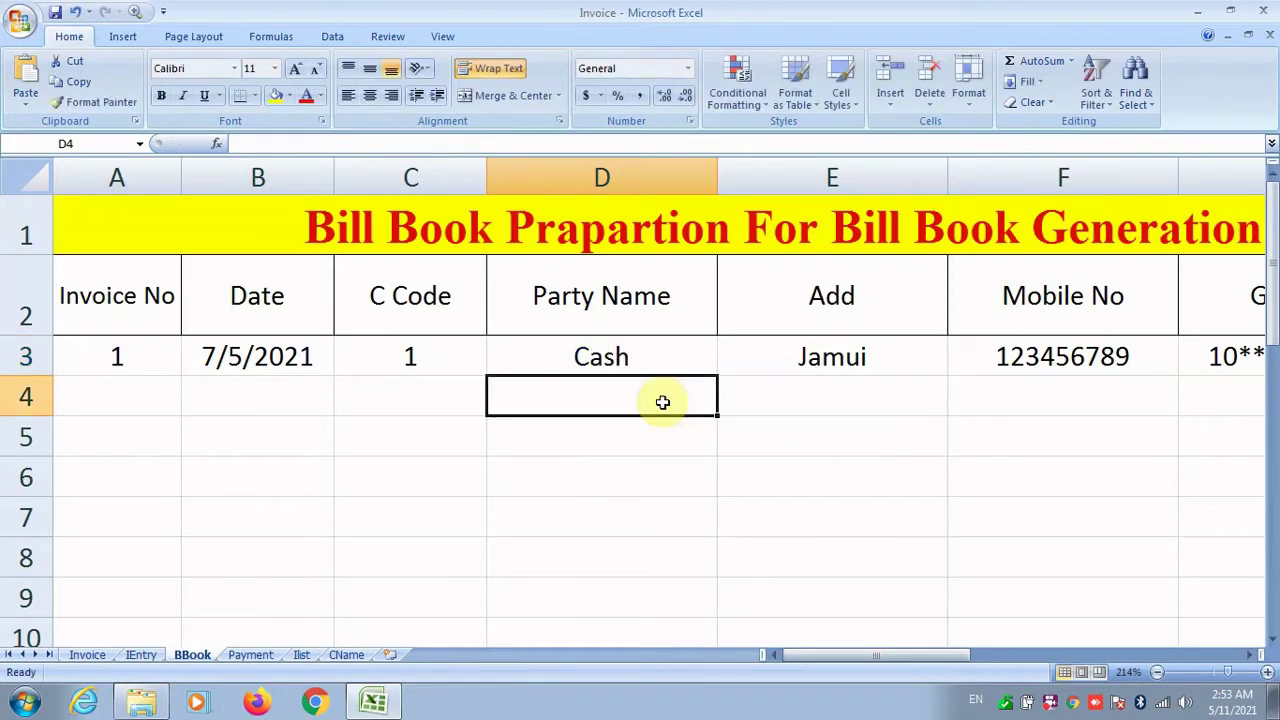
Step: Copy the D3 lookup formula over the Add formula in E3 and set its column index to 3
double_click(630, 356)
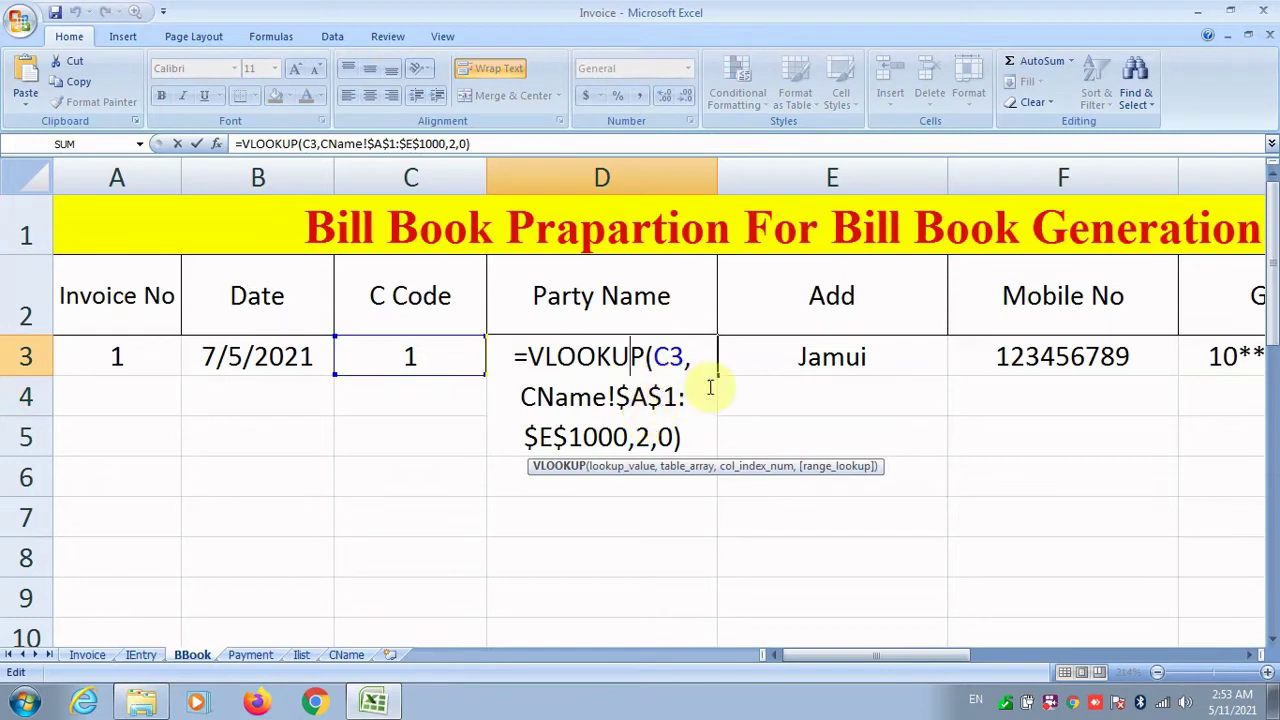
left_click_drag(689, 437, 512, 358)
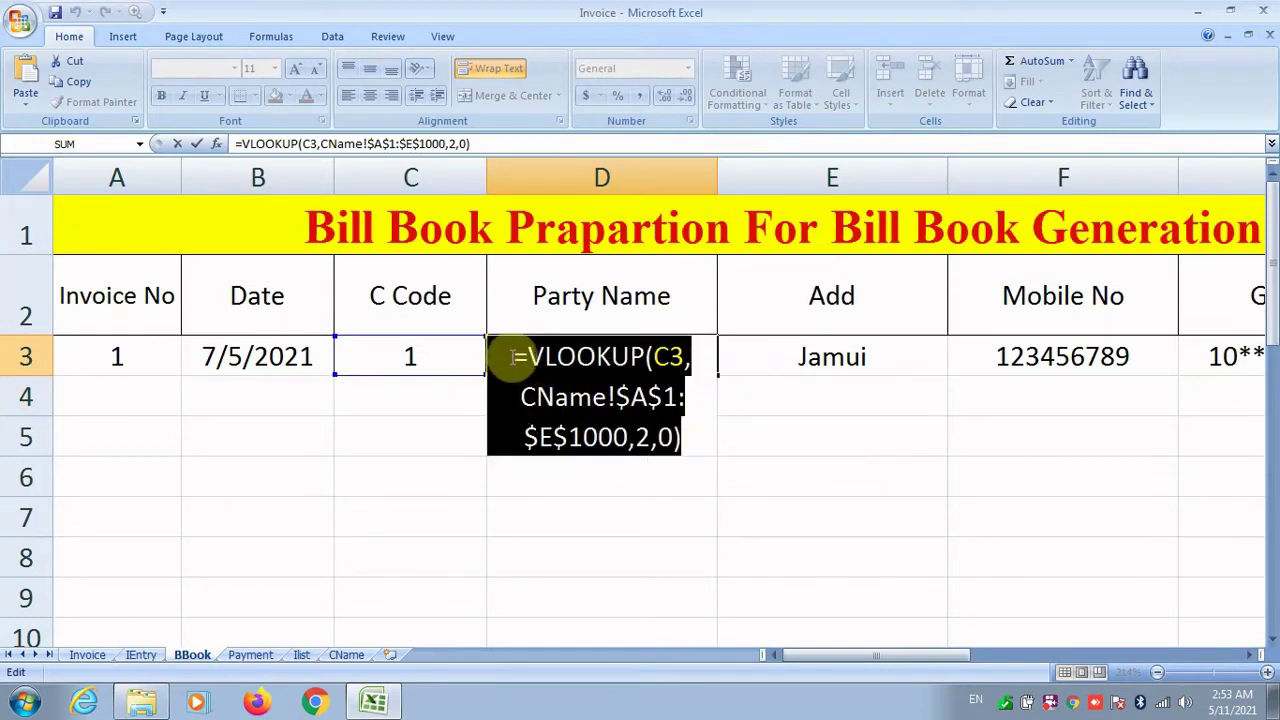
key("Escape")
double_click(852, 356)
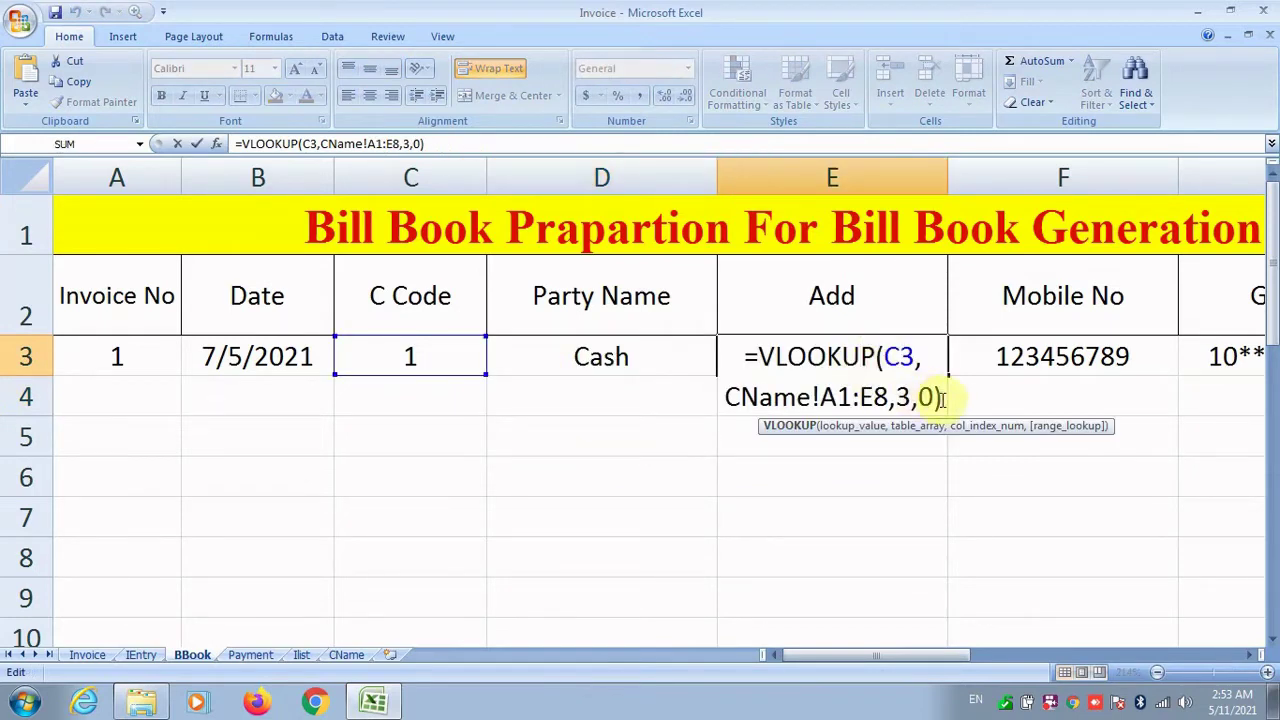
left_click_drag(940, 398, 714, 357)
key("ctrl+v")
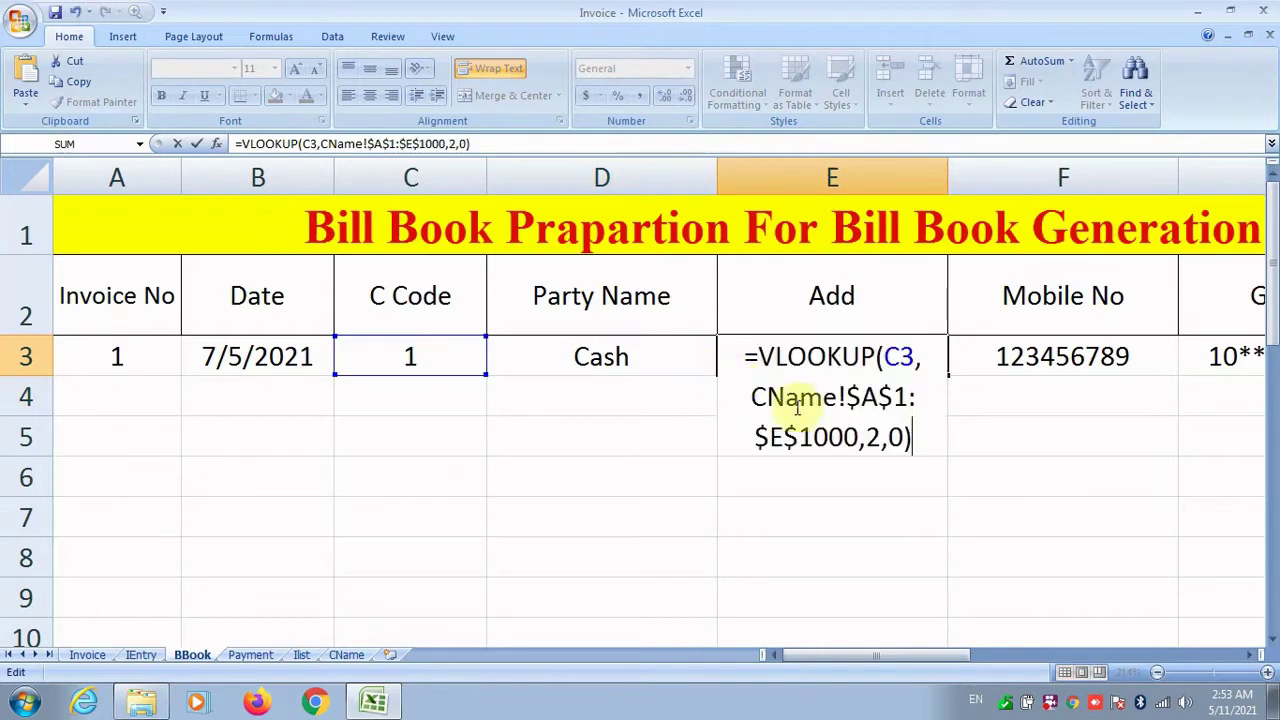
left_click(866, 434)
key("shift+Right")
type("3")
key("Return")
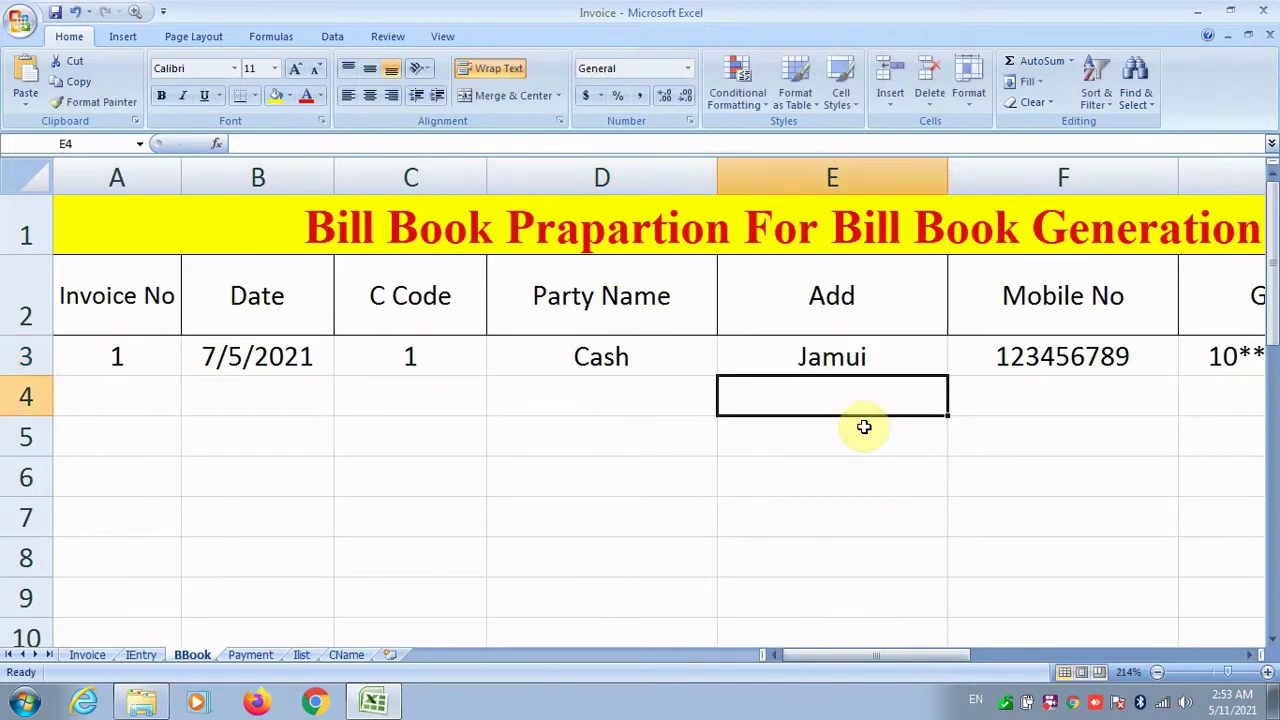
Step: Replace the Mobile No formula in F3 with the absolute CName!$A$1:$E$1000 lookup and set its column index to 4
double_click(999, 349)
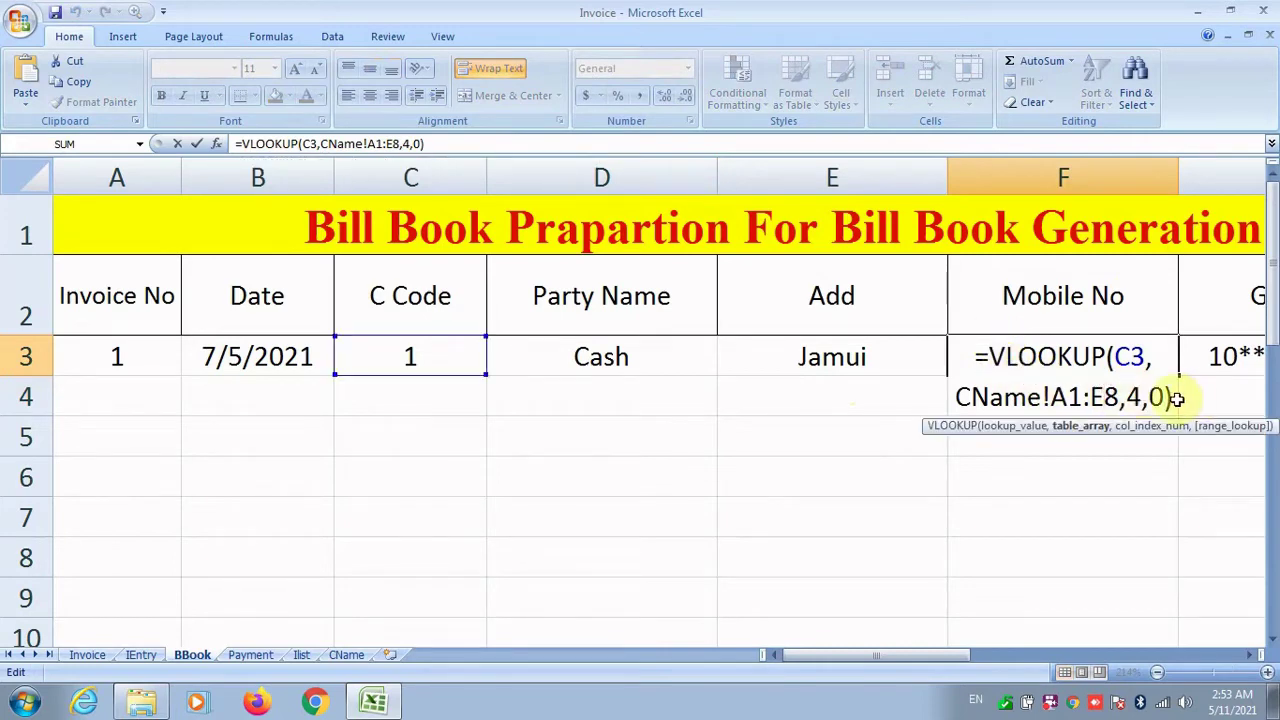
left_click_drag(1172, 400, 966, 357)
key("ctrl+v")
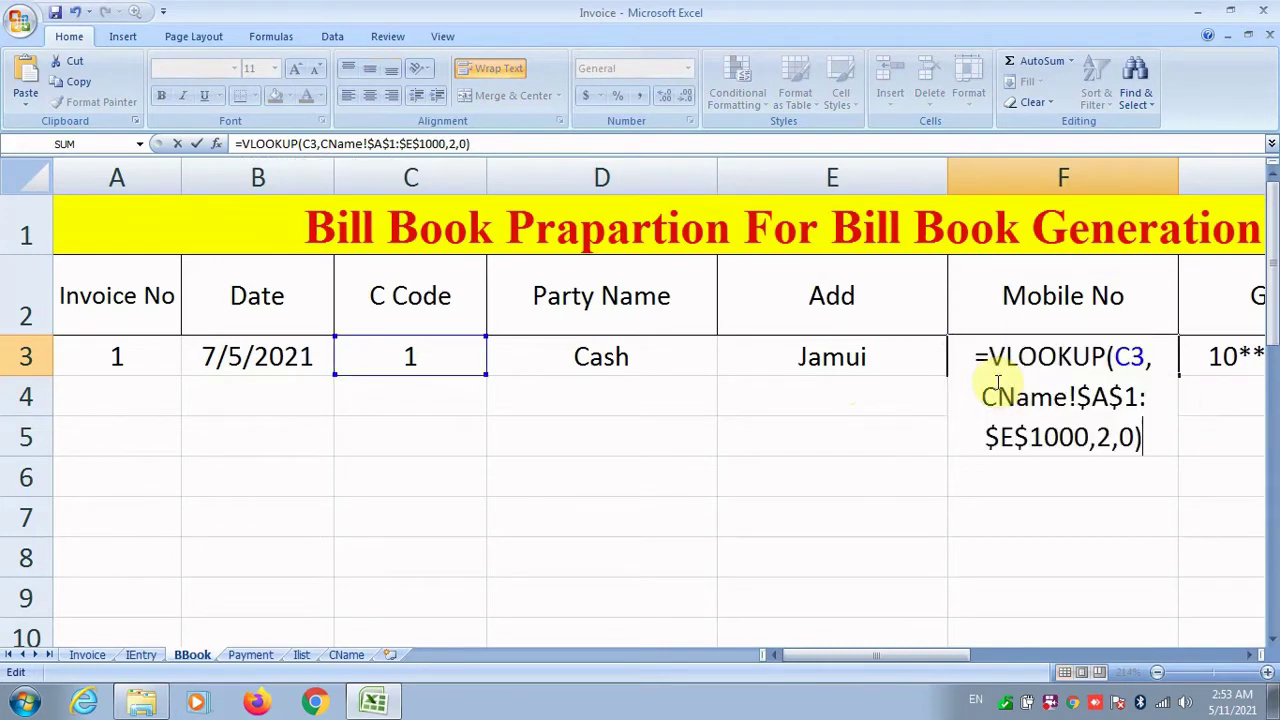
double_click(1100, 436)
key("Return")
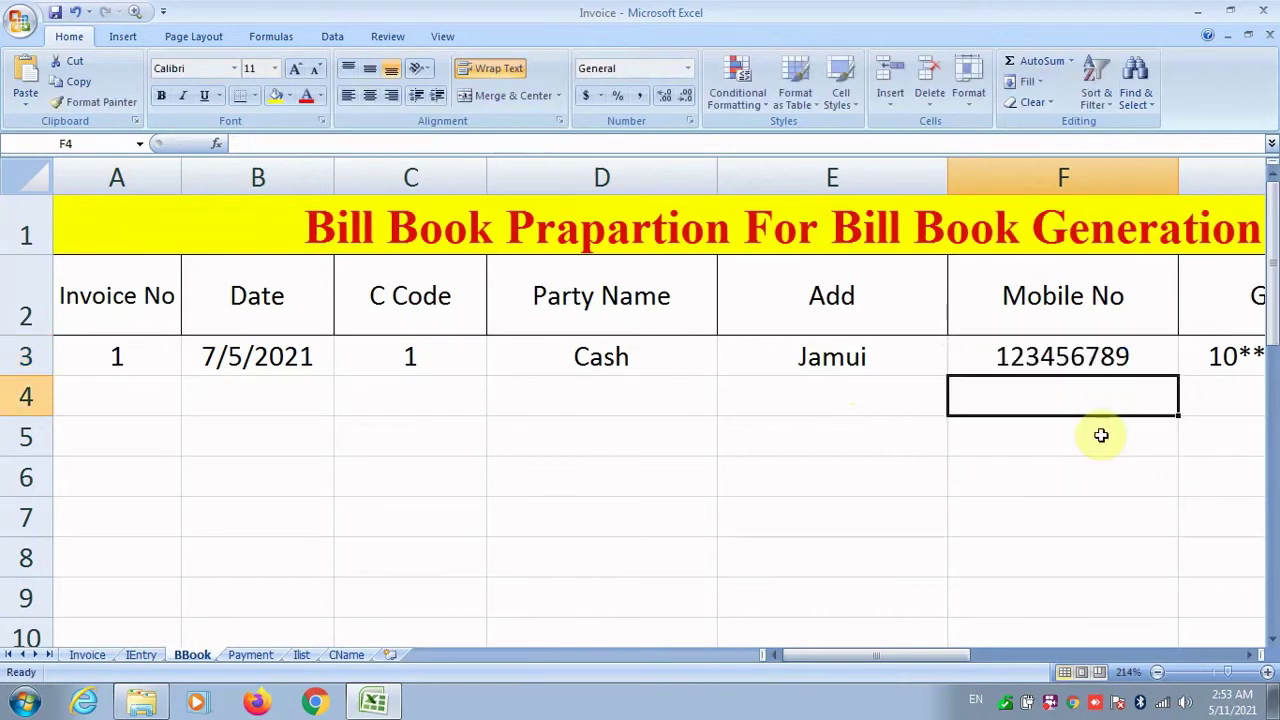
Step: Change the lookup formula in G3 so its column index points to the customer list's GST No column
left_click(1249, 654)
left_click(1249, 654)
left_click(1063, 354)
double_click(1063, 354)
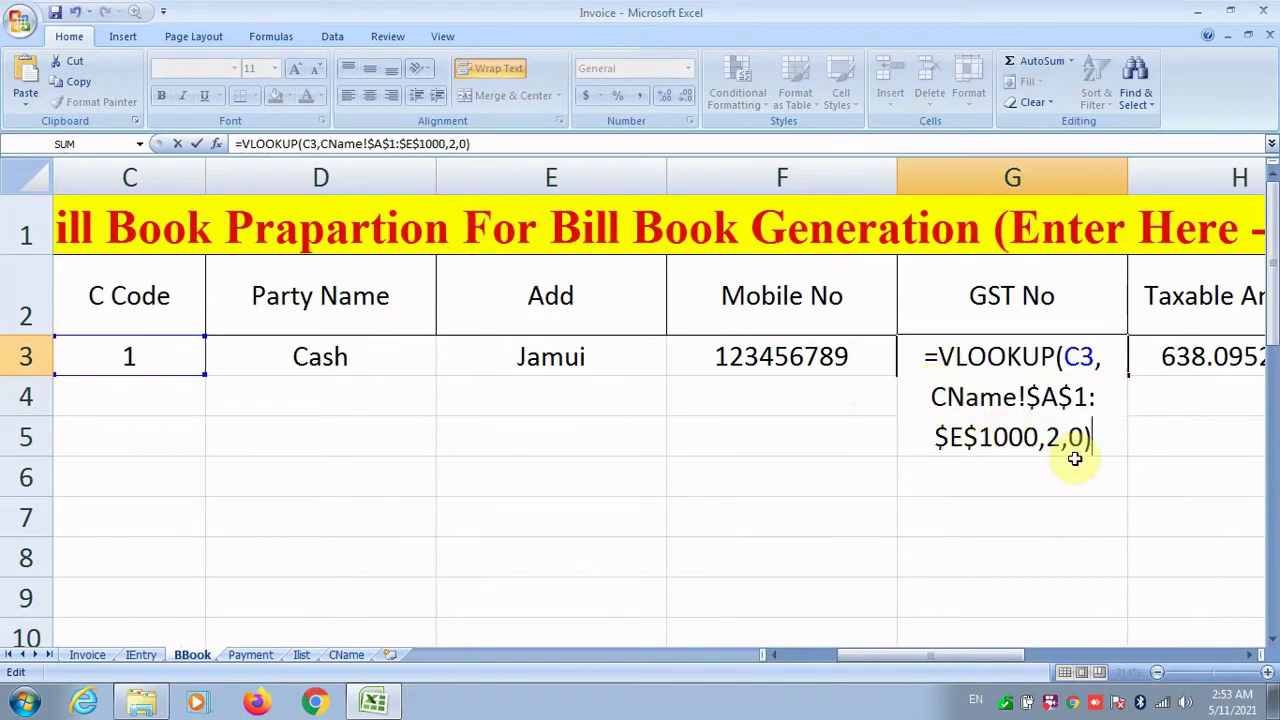
left_click(1050, 436)
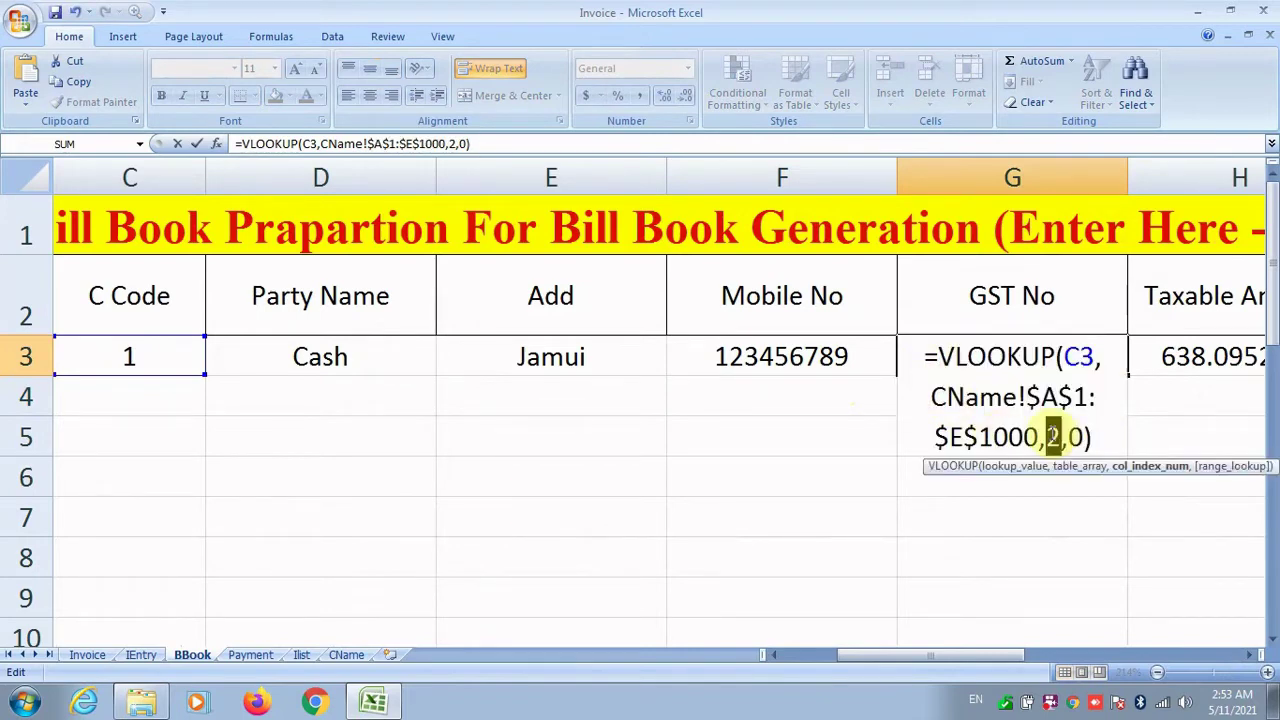
key("Return")
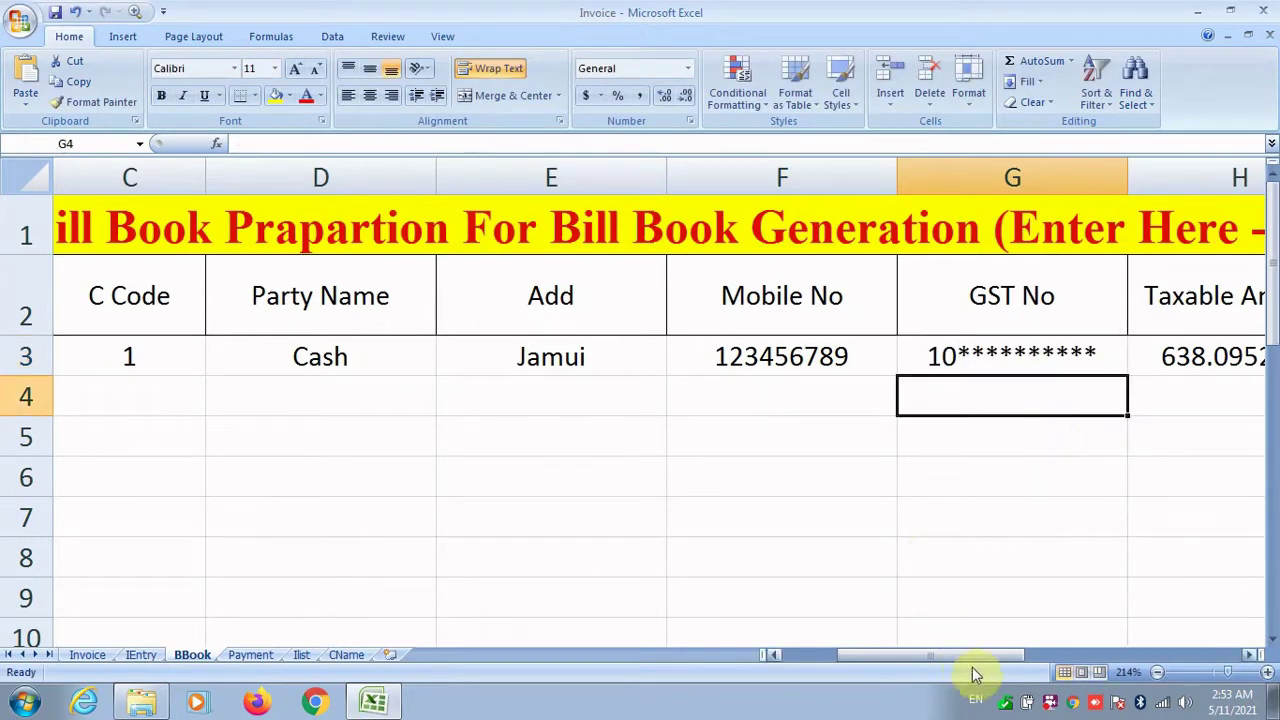
Step: Examine the Taxable Amount formula in H3 and the IEntry invoice rows it sums, and return to the BBook sheet
left_click(1209, 673)
left_click(708, 246)
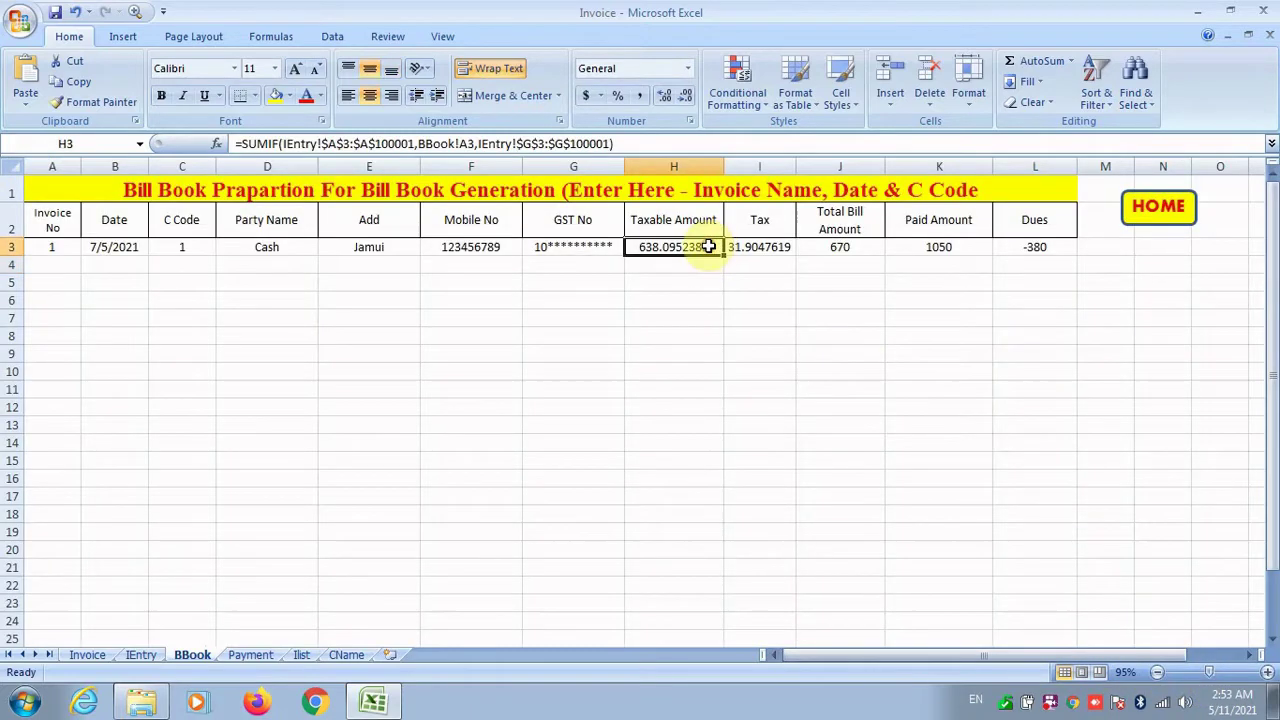
left_click(141, 654)
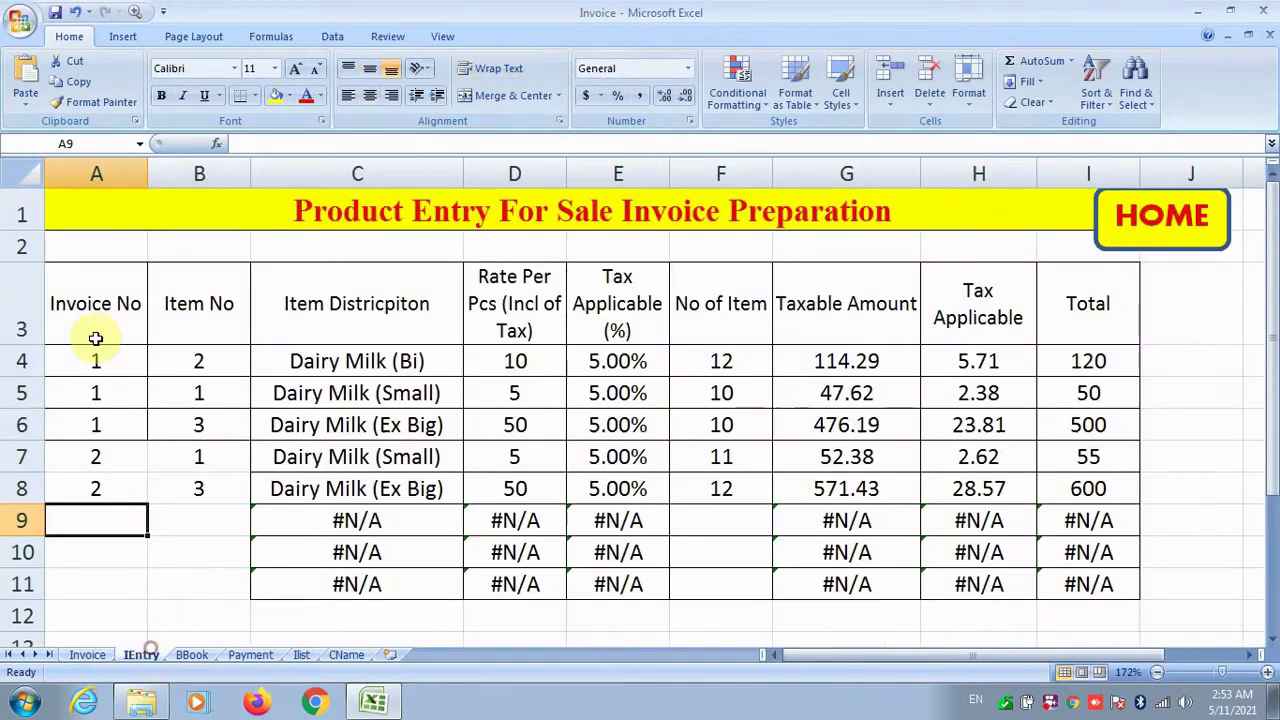
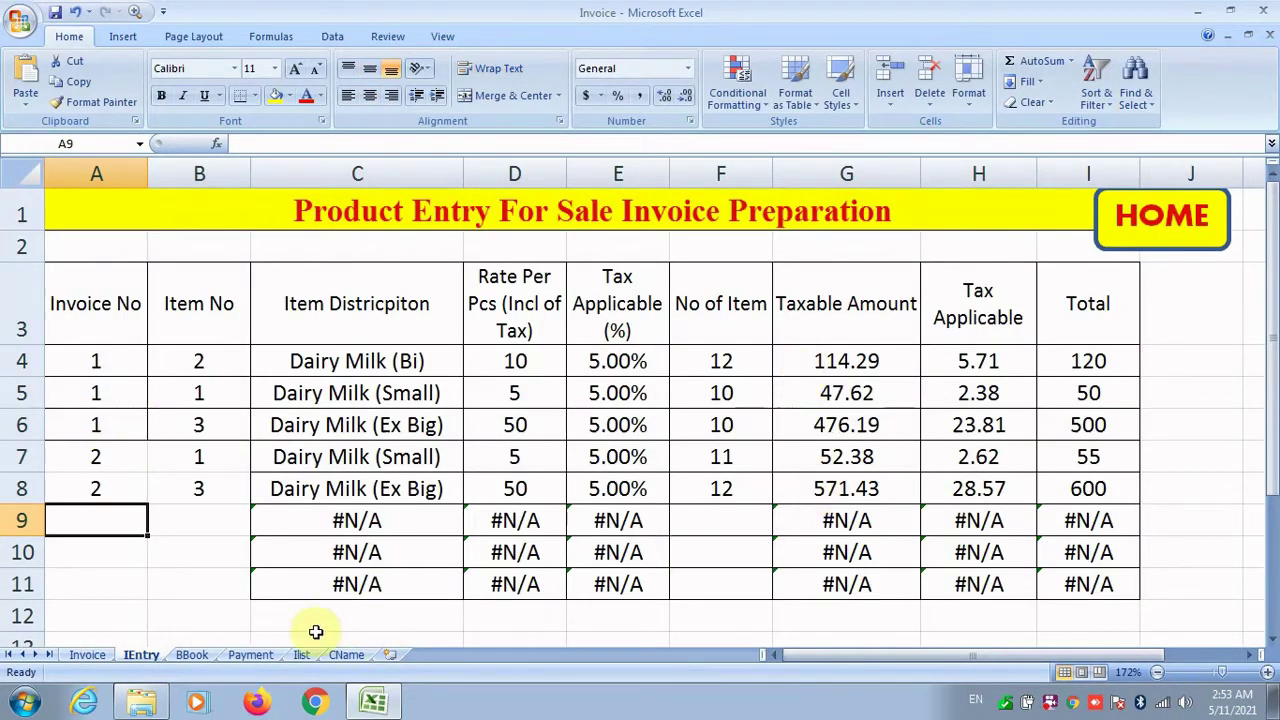
left_click(197, 655)
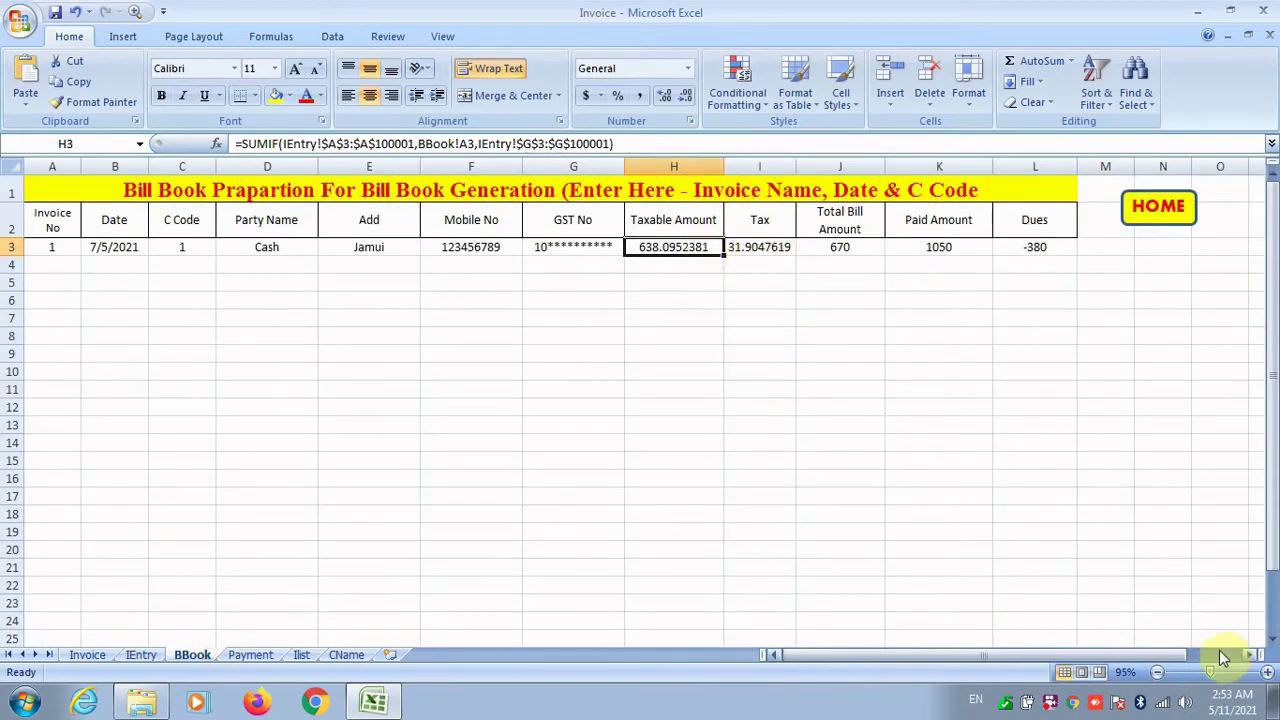
left_click_drag(1209, 672, 1223, 673)
left_click(1233, 673)
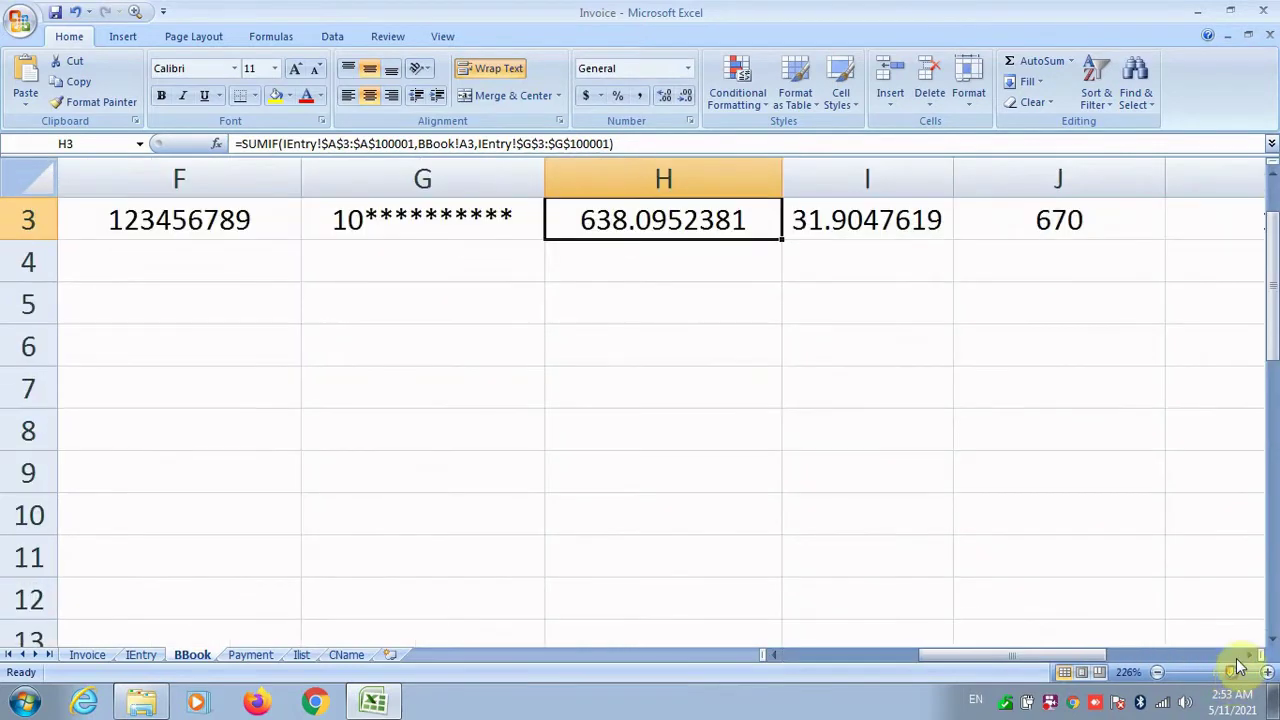
scroll(1014, 457, "up", 1)
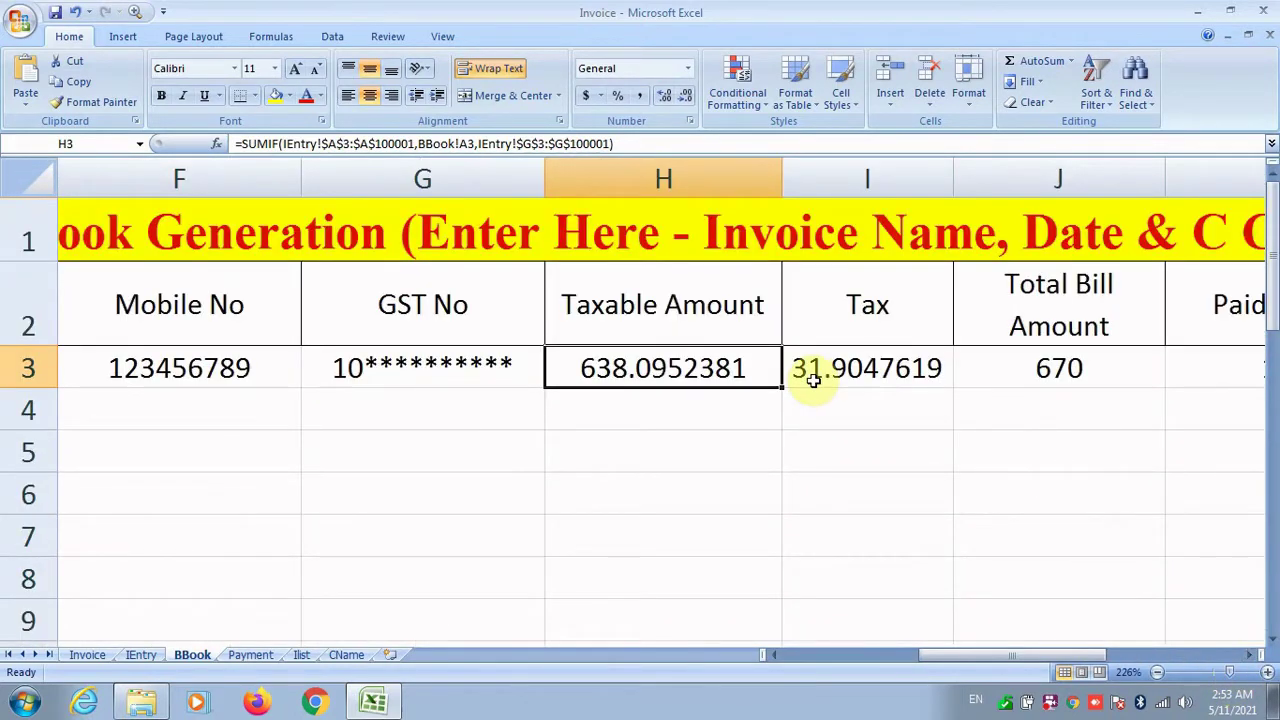
Step: Start a SUMIF formula for the Taxable Amount in H3 with IEntry!A:I as the criteria range
type("=sum")
type("if")
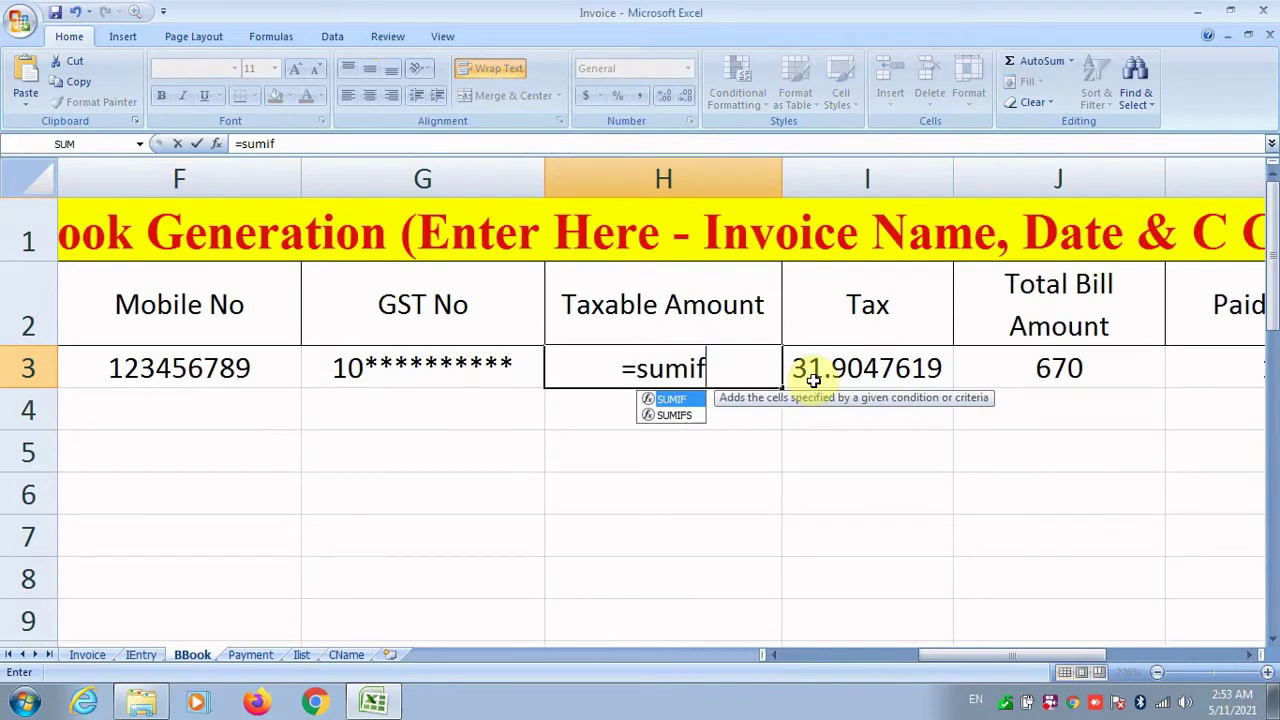
type("(")
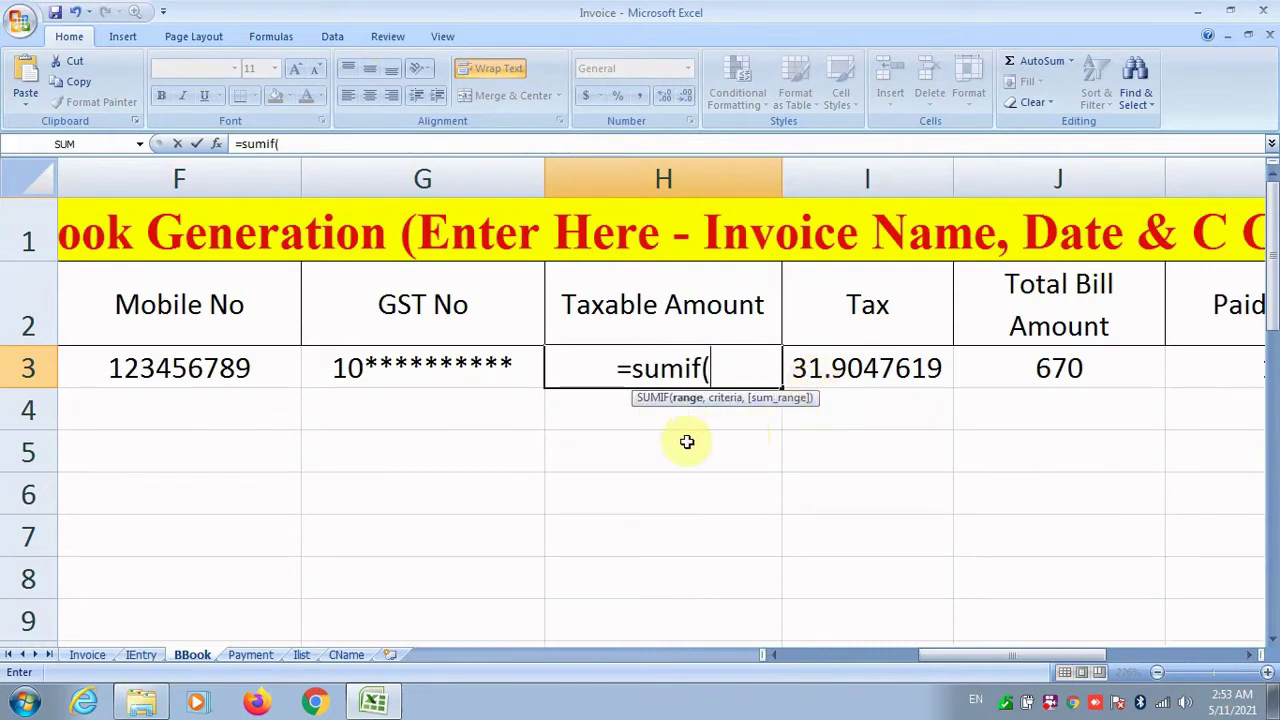
left_click(140, 655)
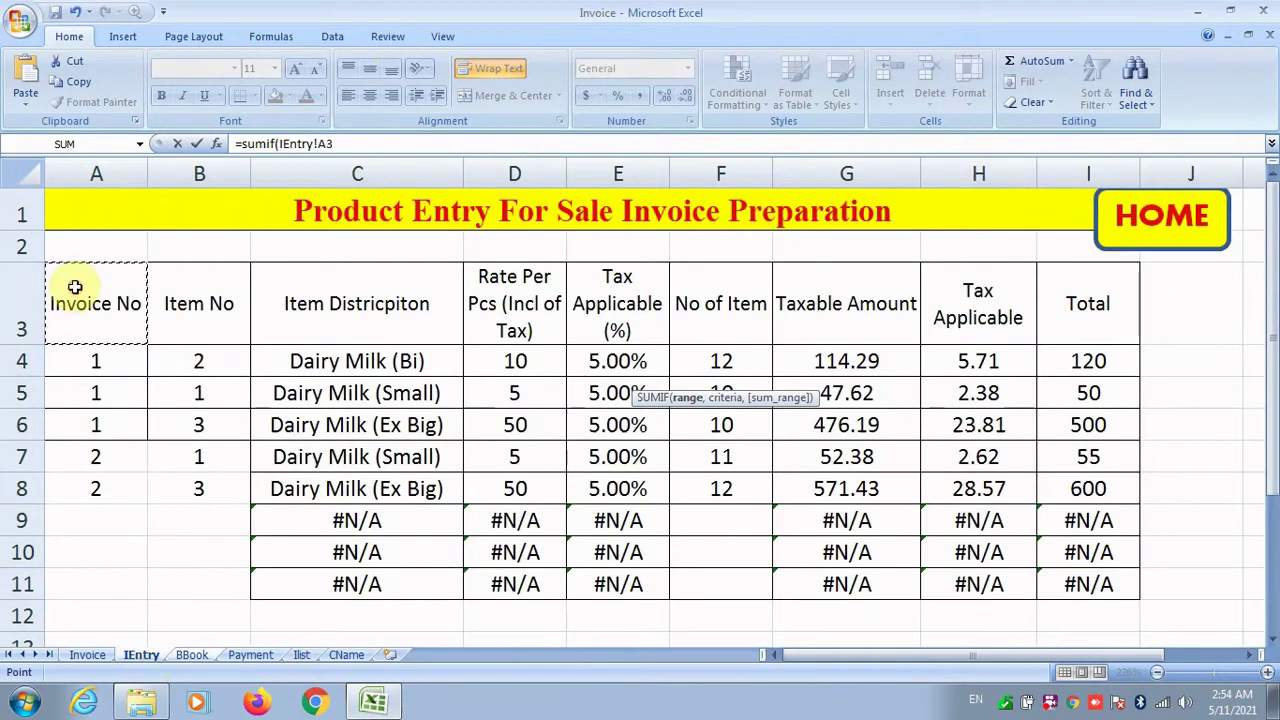
left_click(95, 175)
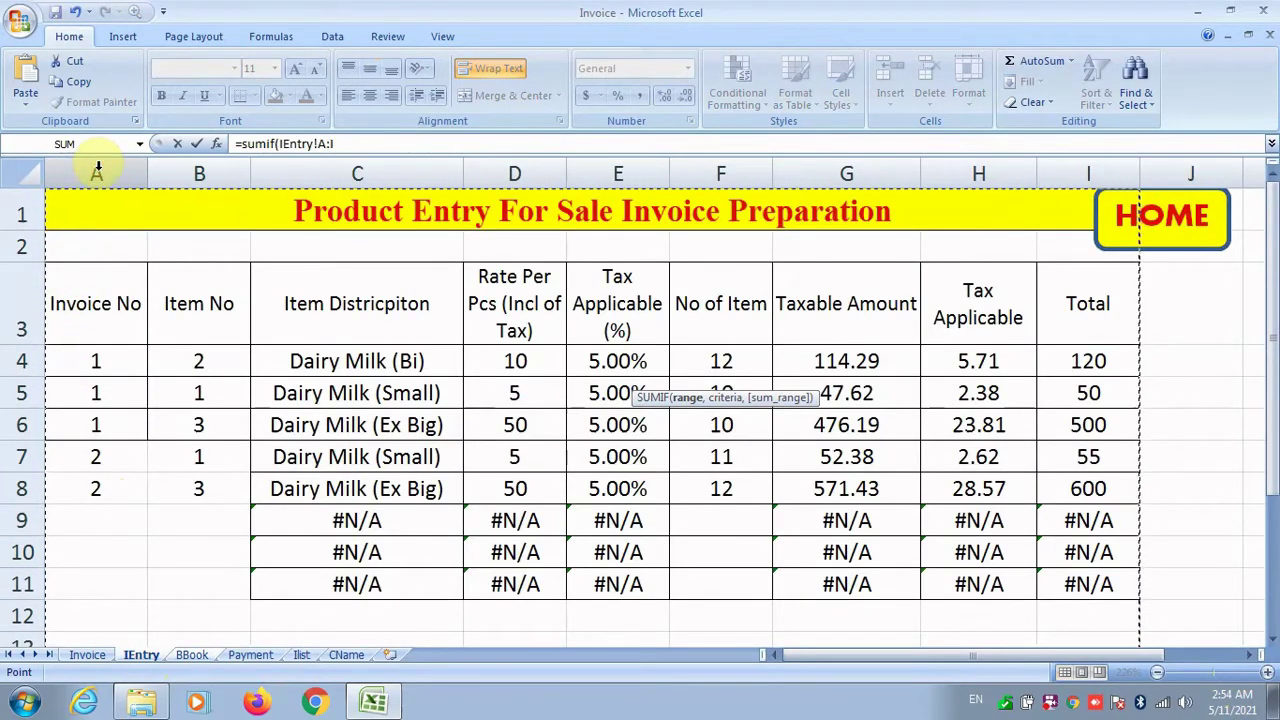
left_click(395, 145)
type(",")
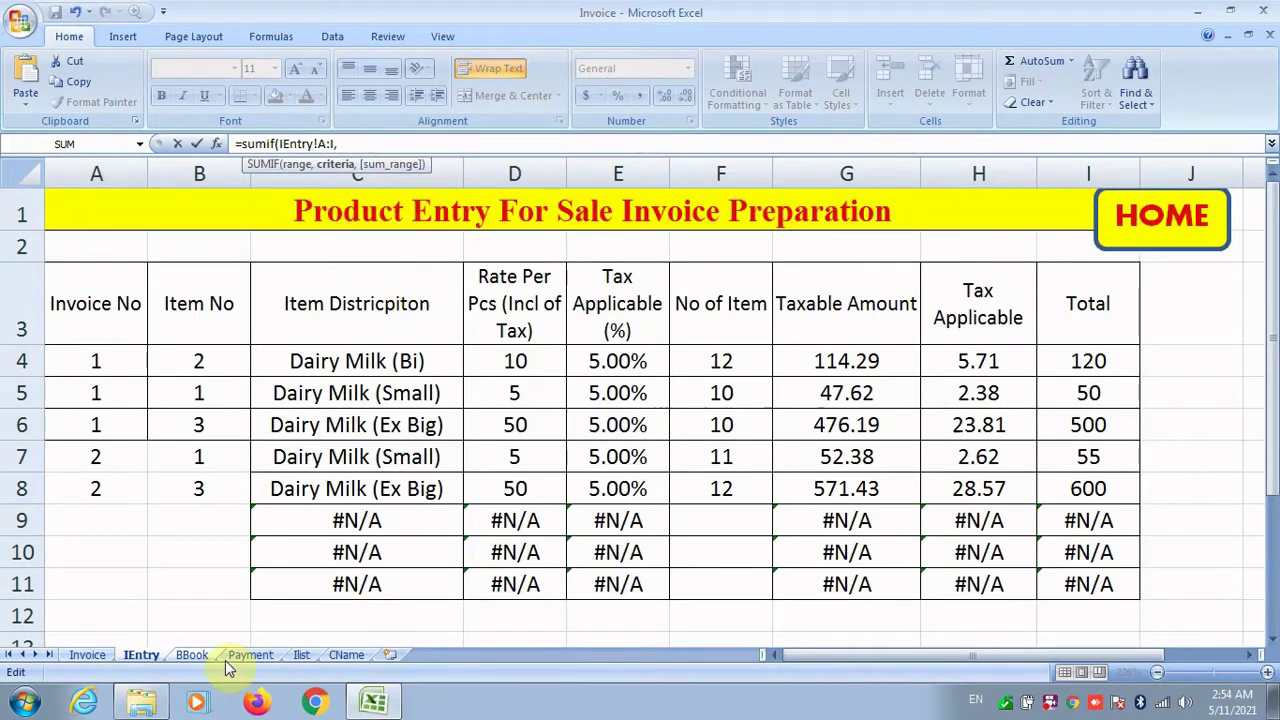
Step: Use the bill book's invoice number cell BBook!A3 as the criterion of the H3 SUMIF formula
left_click(193, 655)
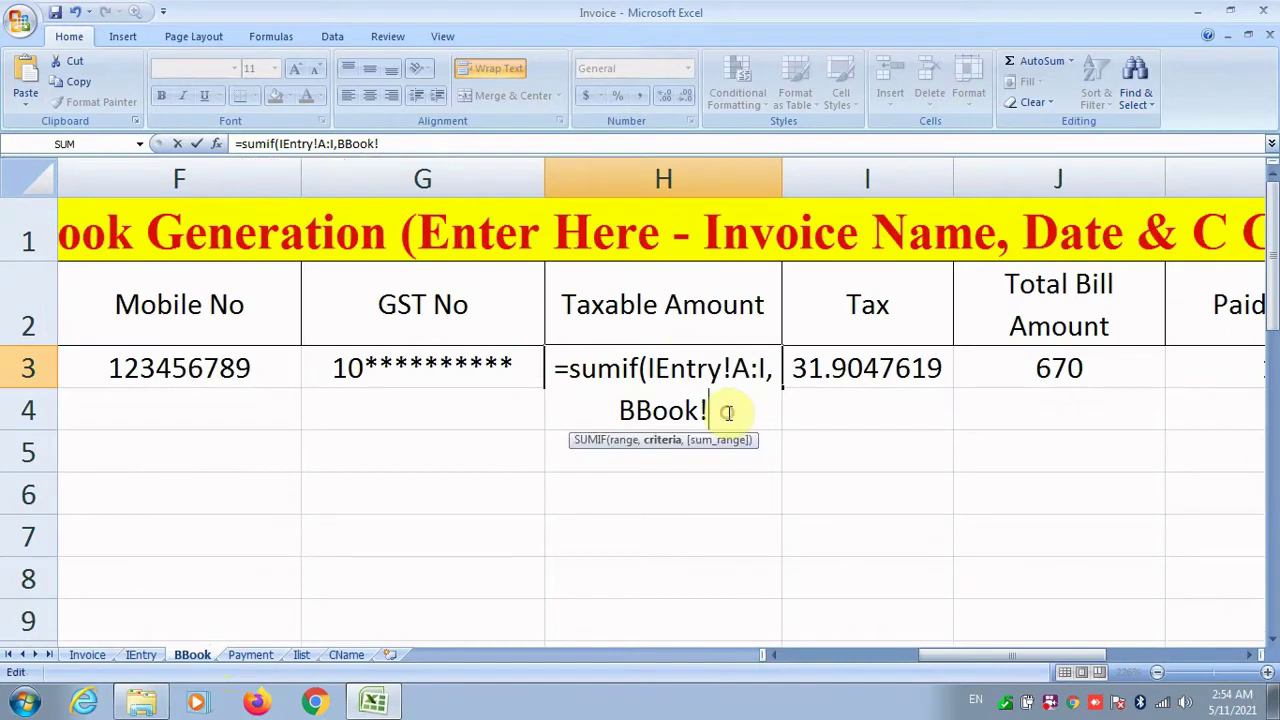
key("BackSpace")
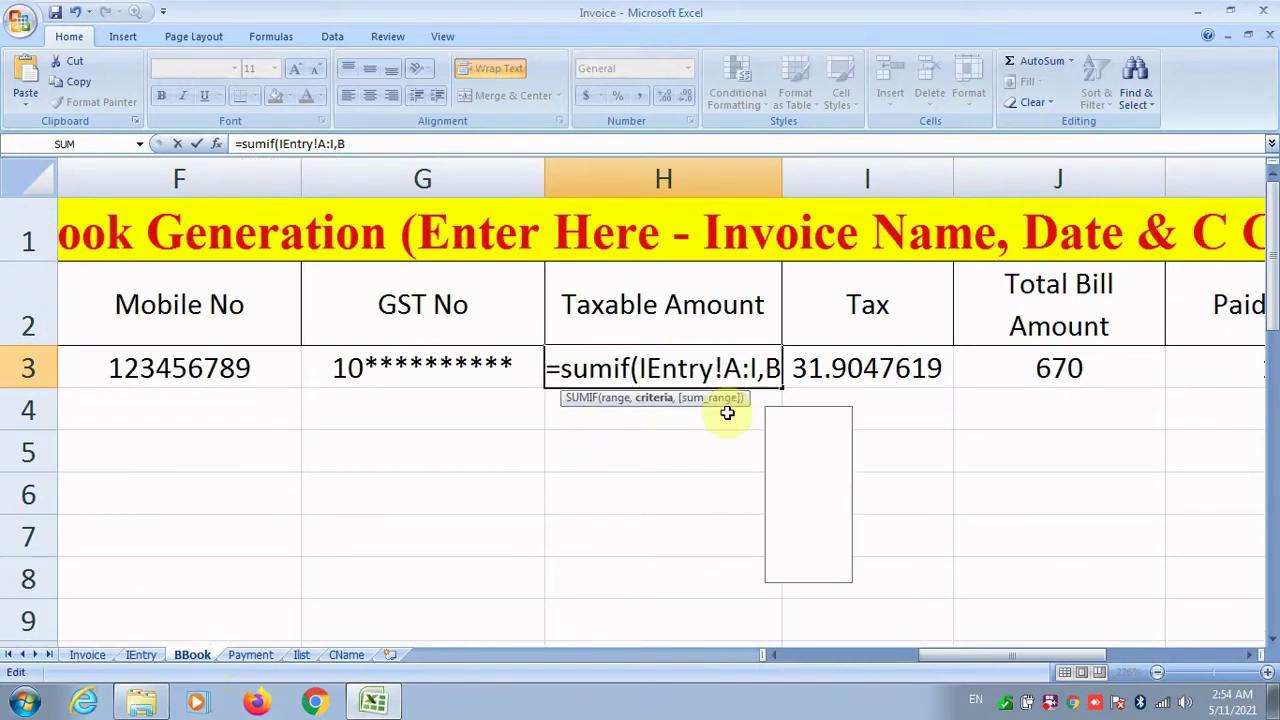
key("BackSpace")
left_click_drag(947, 660, 810, 658)
left_click(106, 370)
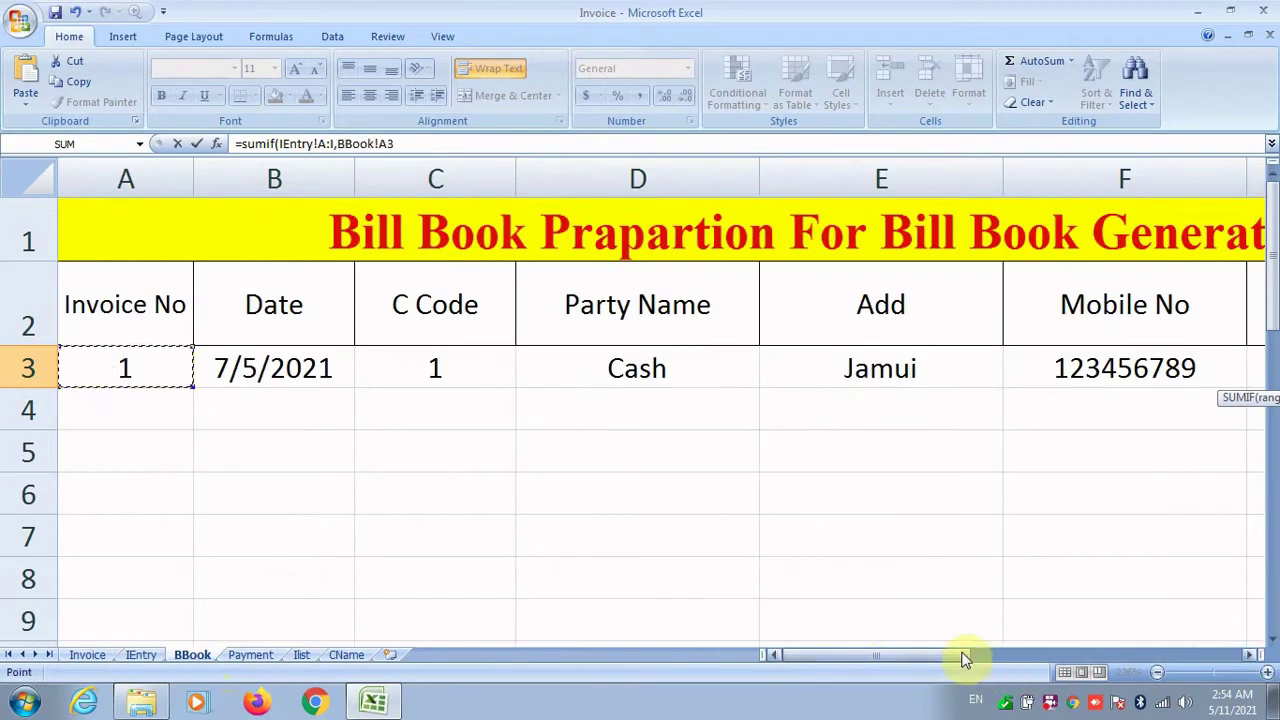
left_click_drag(957, 662, 1071, 641)
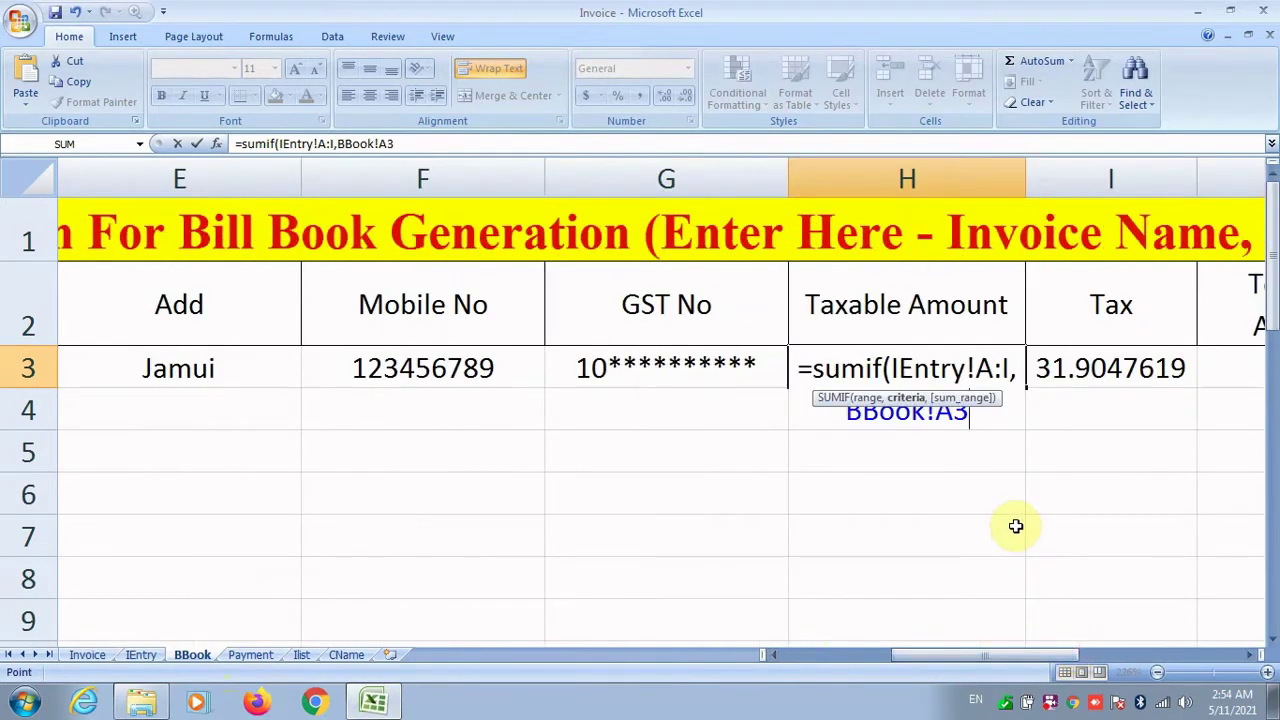
type(",")
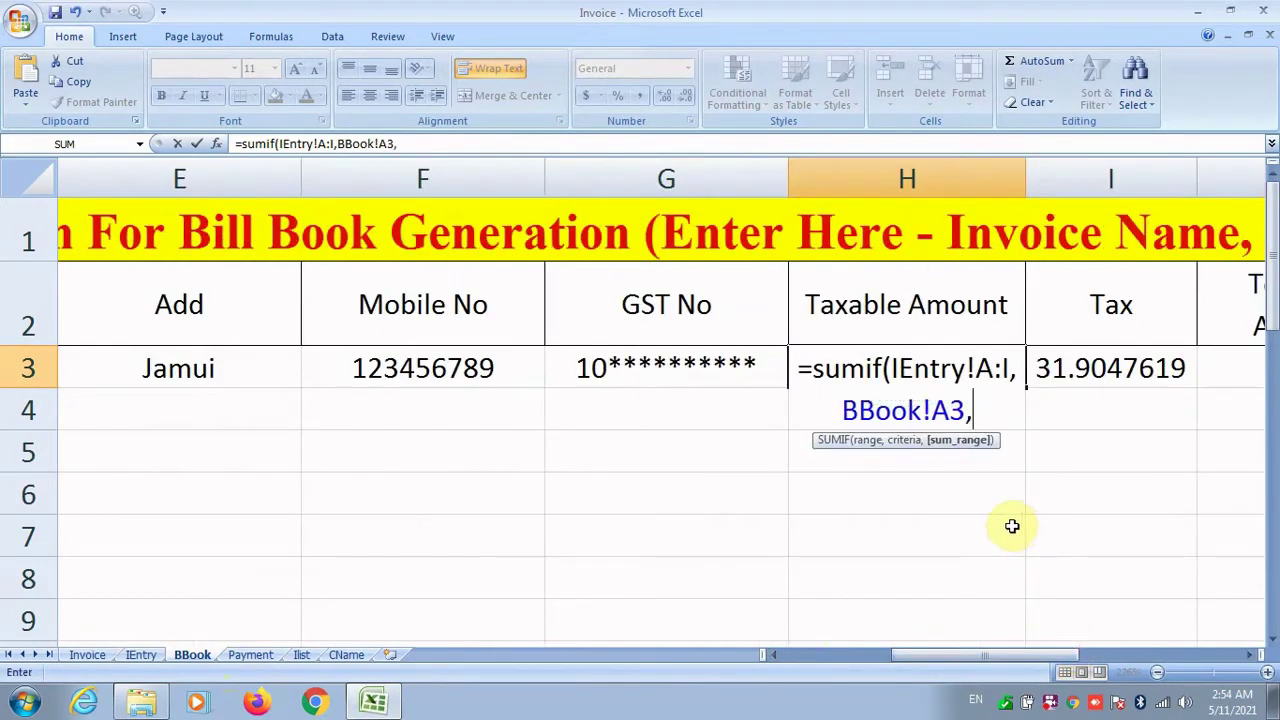
Step: Set IEntry!G3:G11 as the sum range and complete the H3 SUMIF formula
left_click(141, 655)
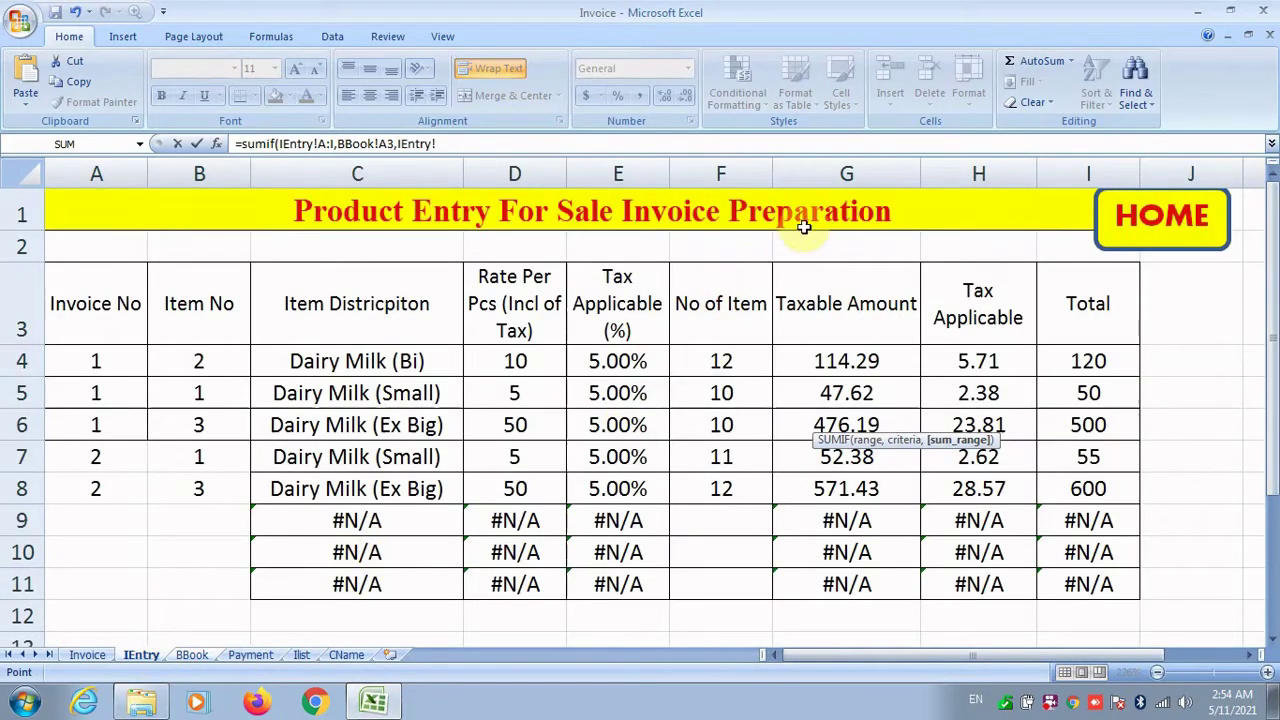
left_click(821, 177)
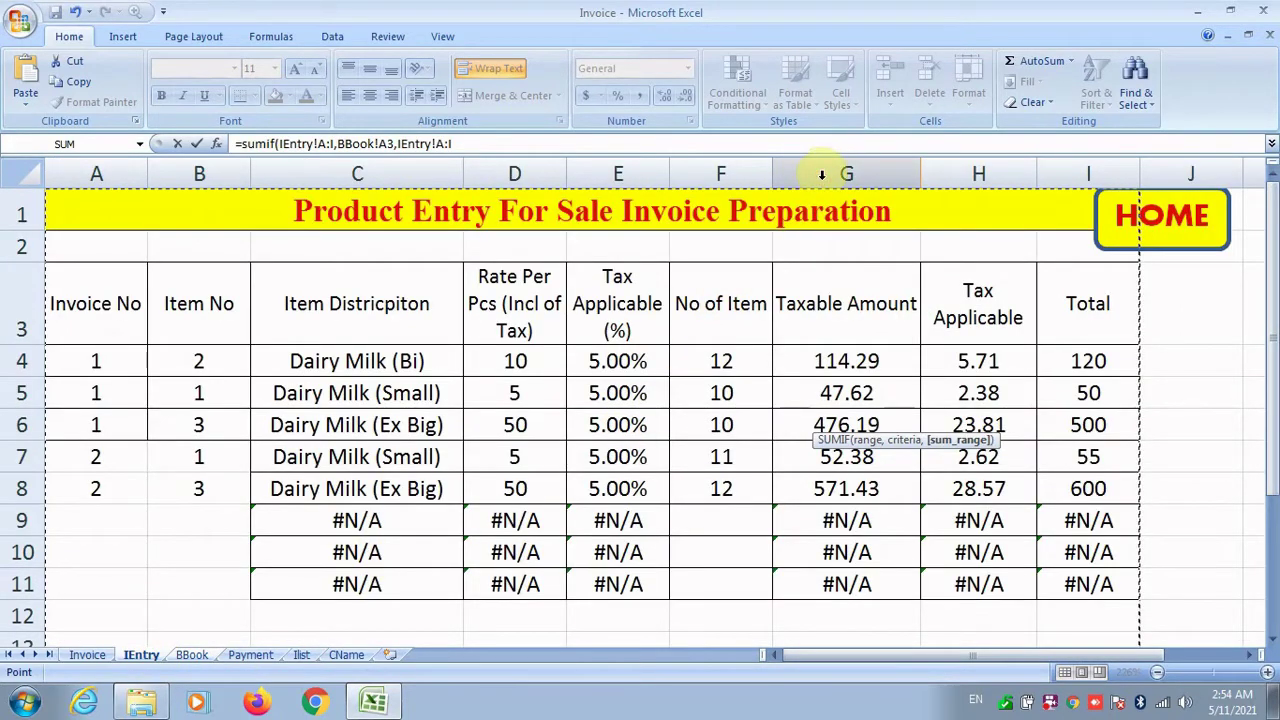
left_click_drag(819, 315, 832, 586)
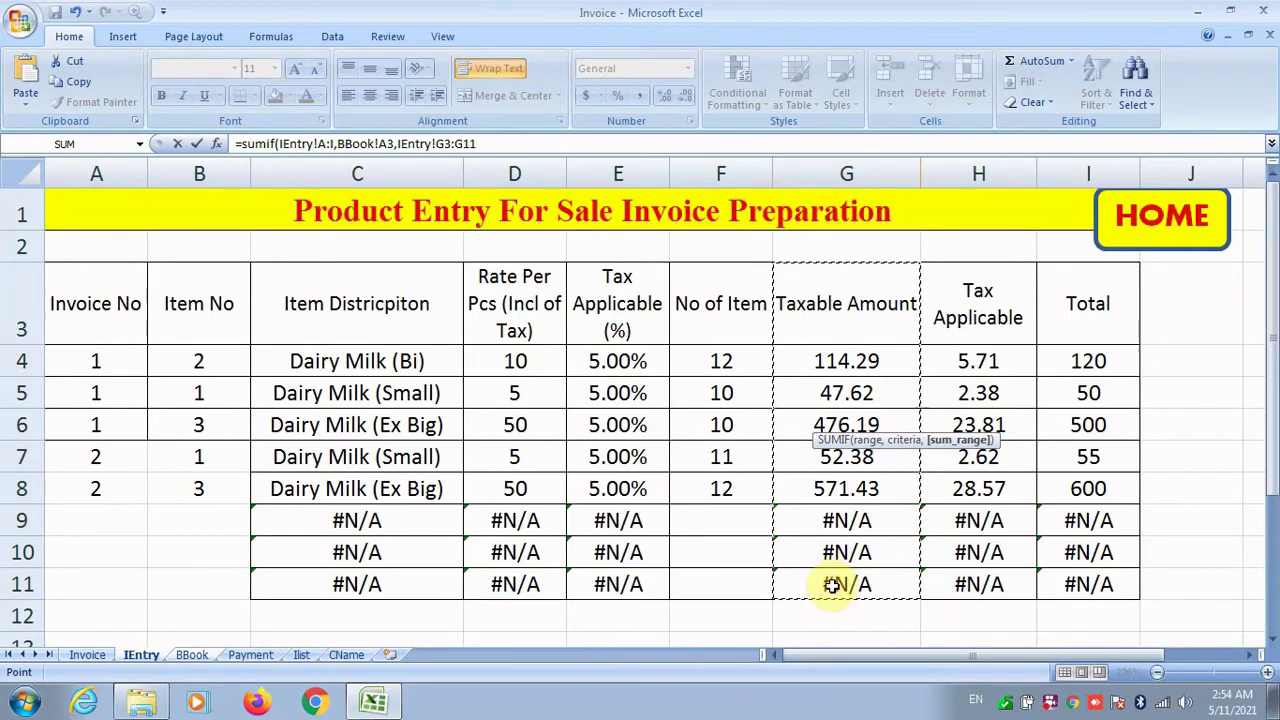
left_click(528, 147)
key("Return")
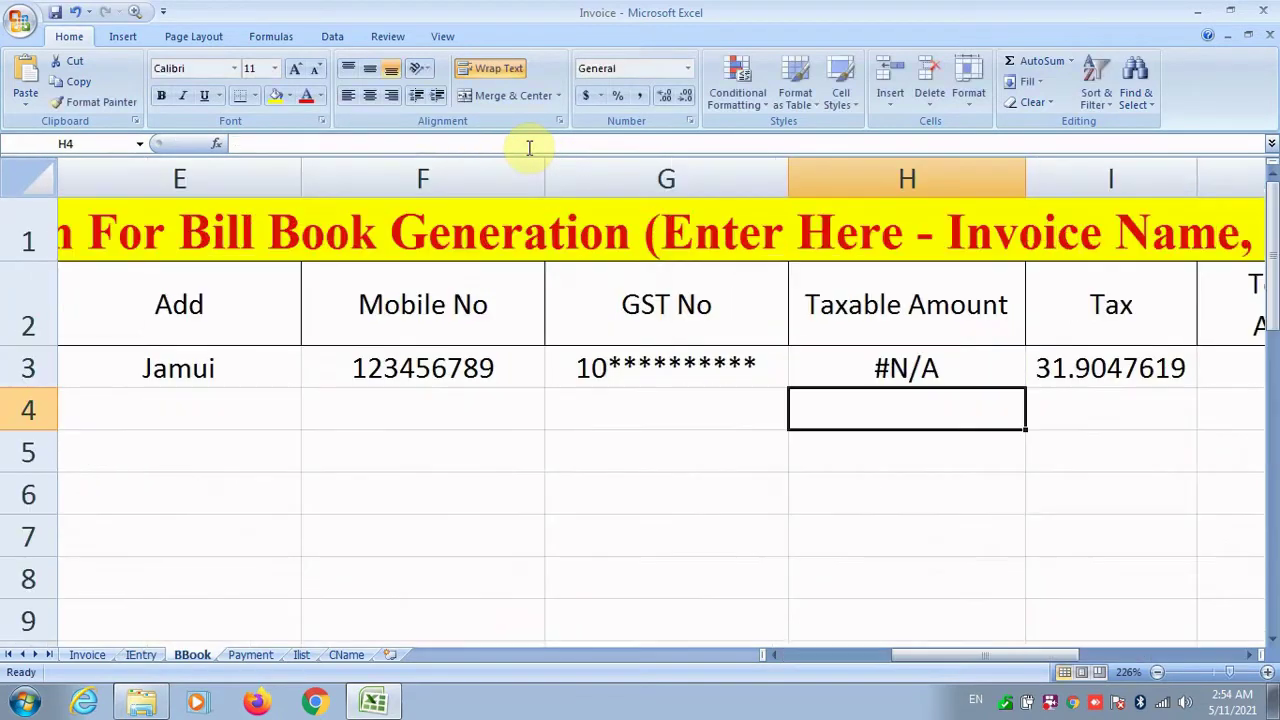
Step: Format the Tax, Total Bill Amount, Paid Amount and Dues cells I3:L3 with the Number category
left_click_drag(1088, 372, 1011, 367)
right_click(1011, 368)
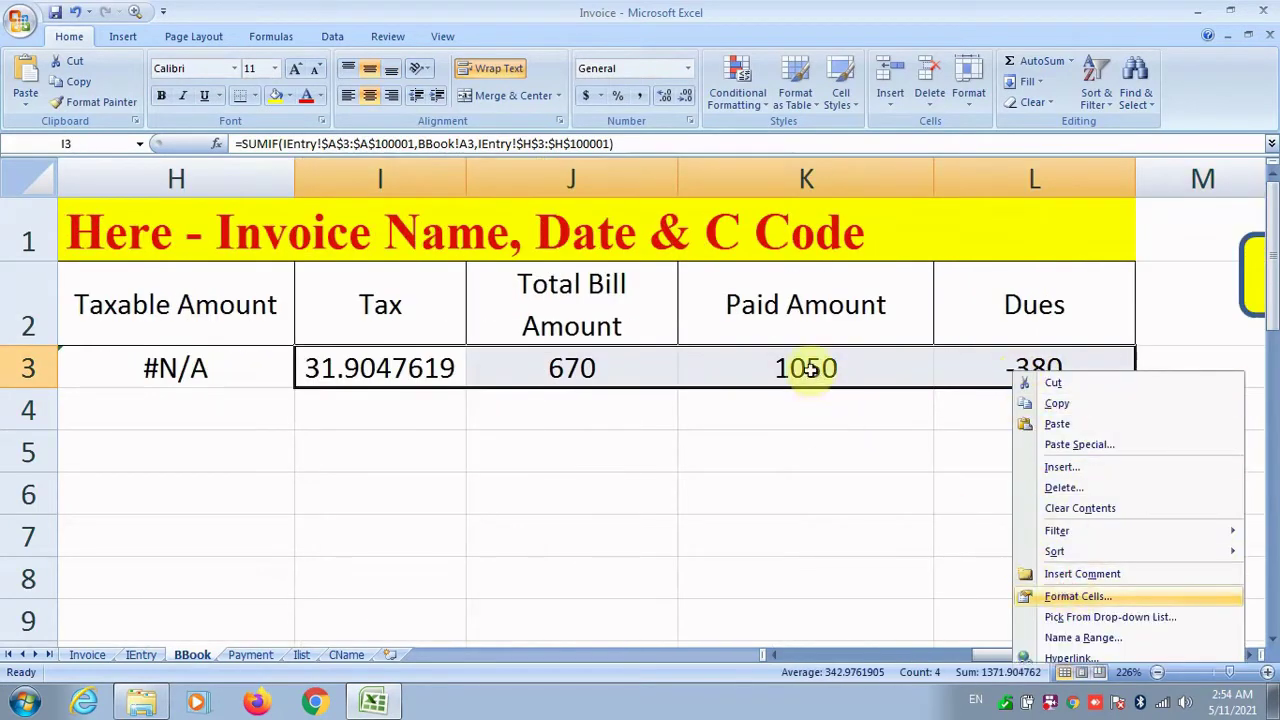
key("Return")
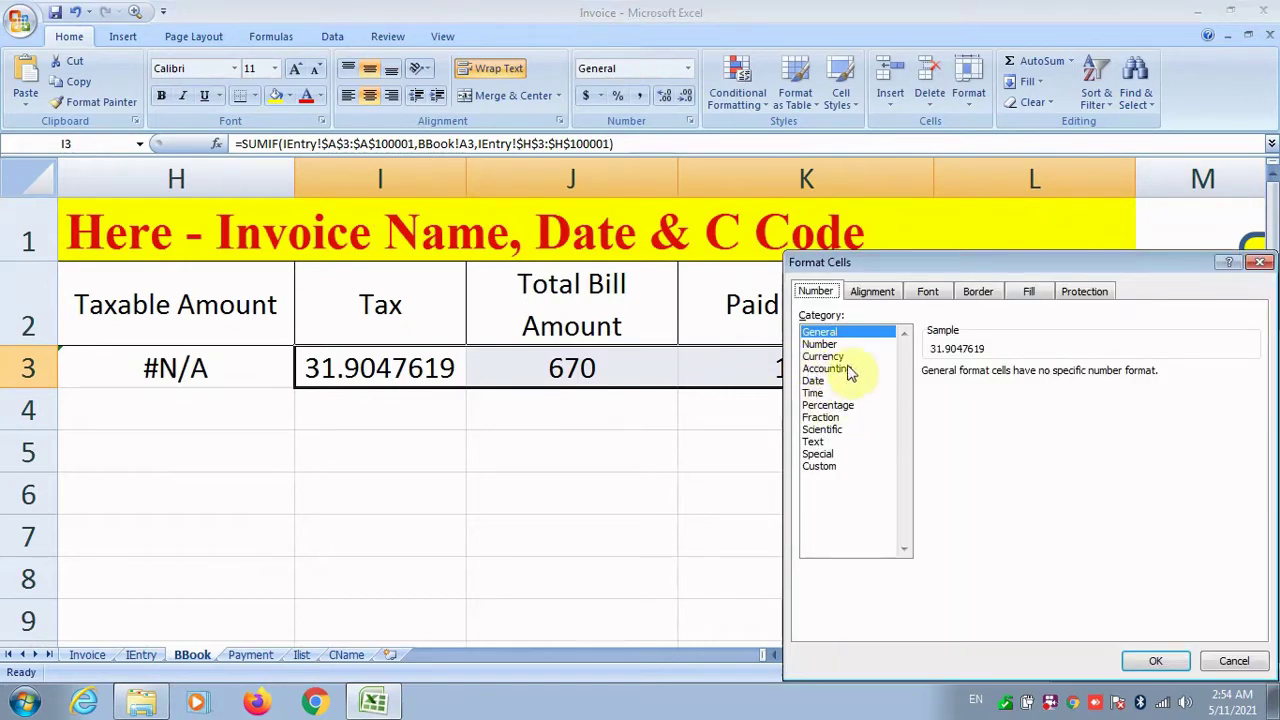
left_click(819, 343)
left_click(1155, 662)
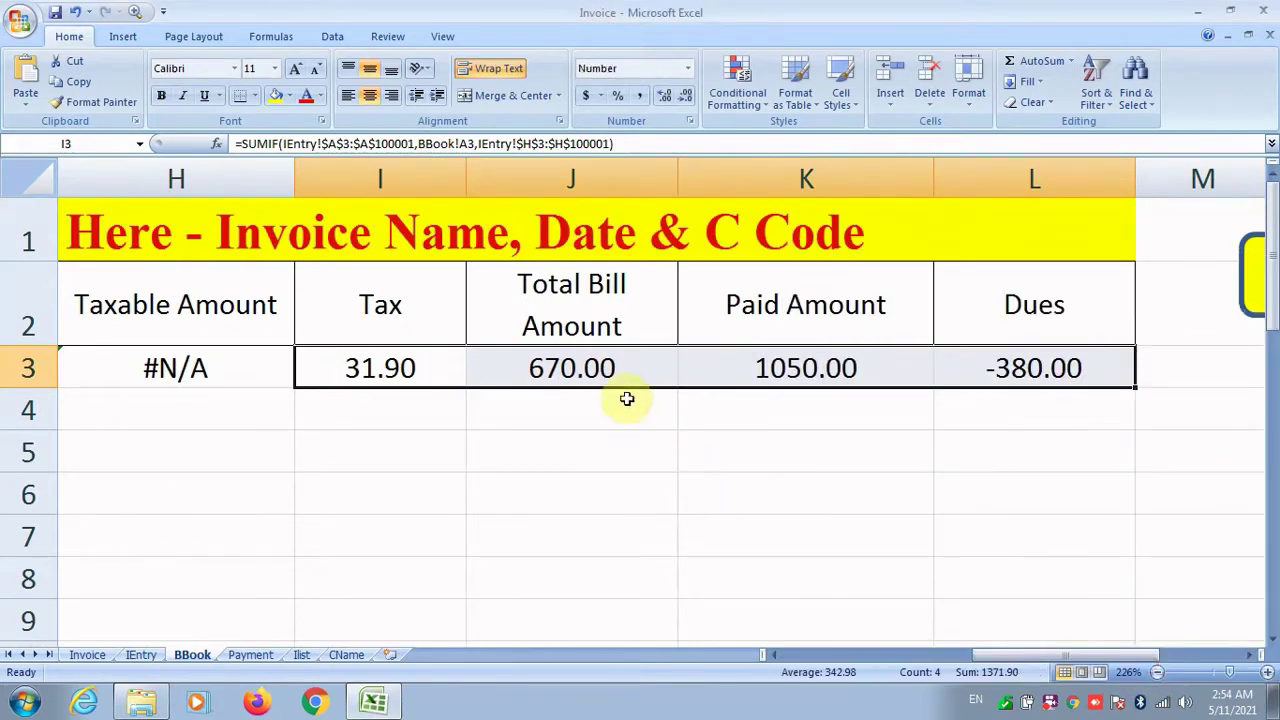
Step: Examine the ranges used in the Total Bill Amount SUMIF formula in J3
left_click(603, 372)
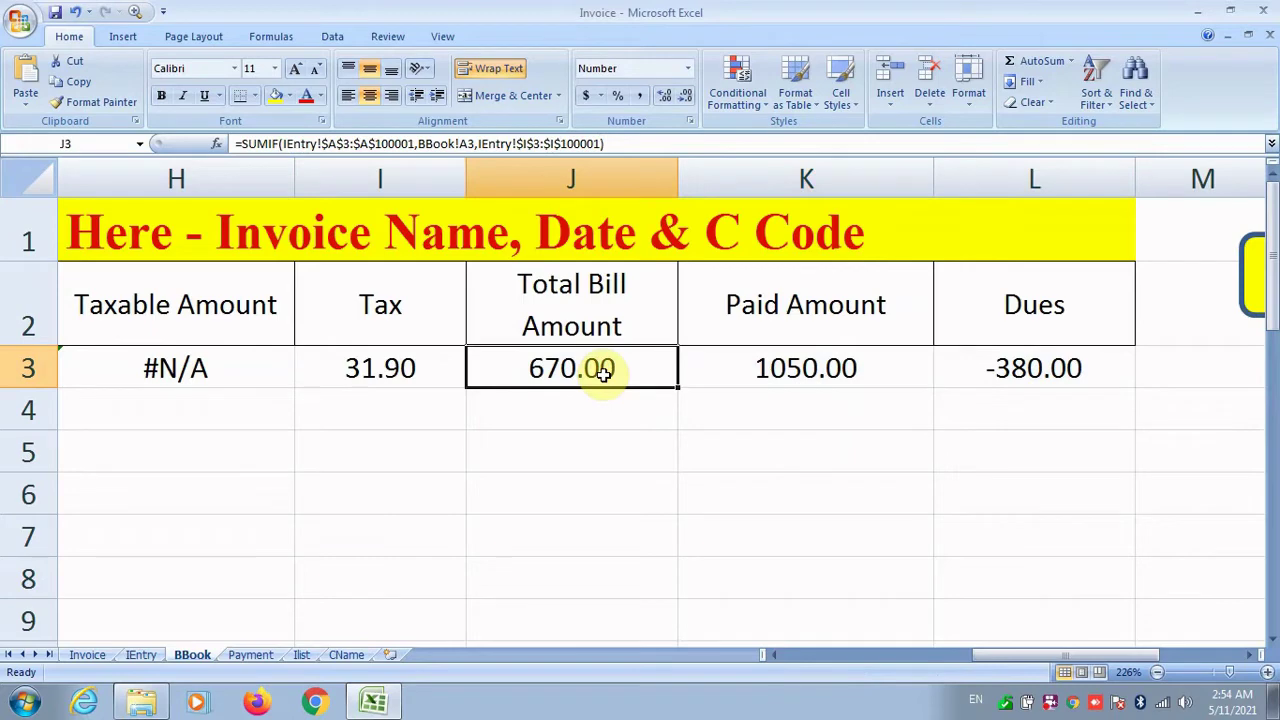
double_click(596, 378)
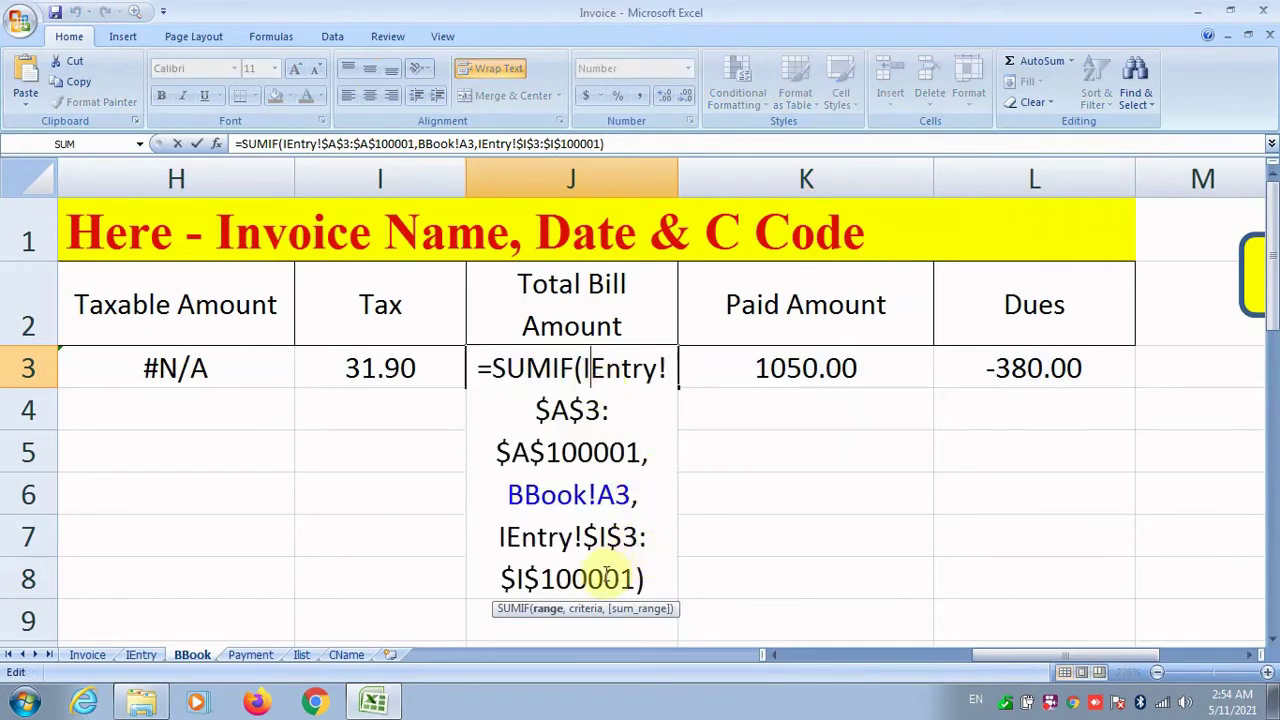
left_click(237, 364)
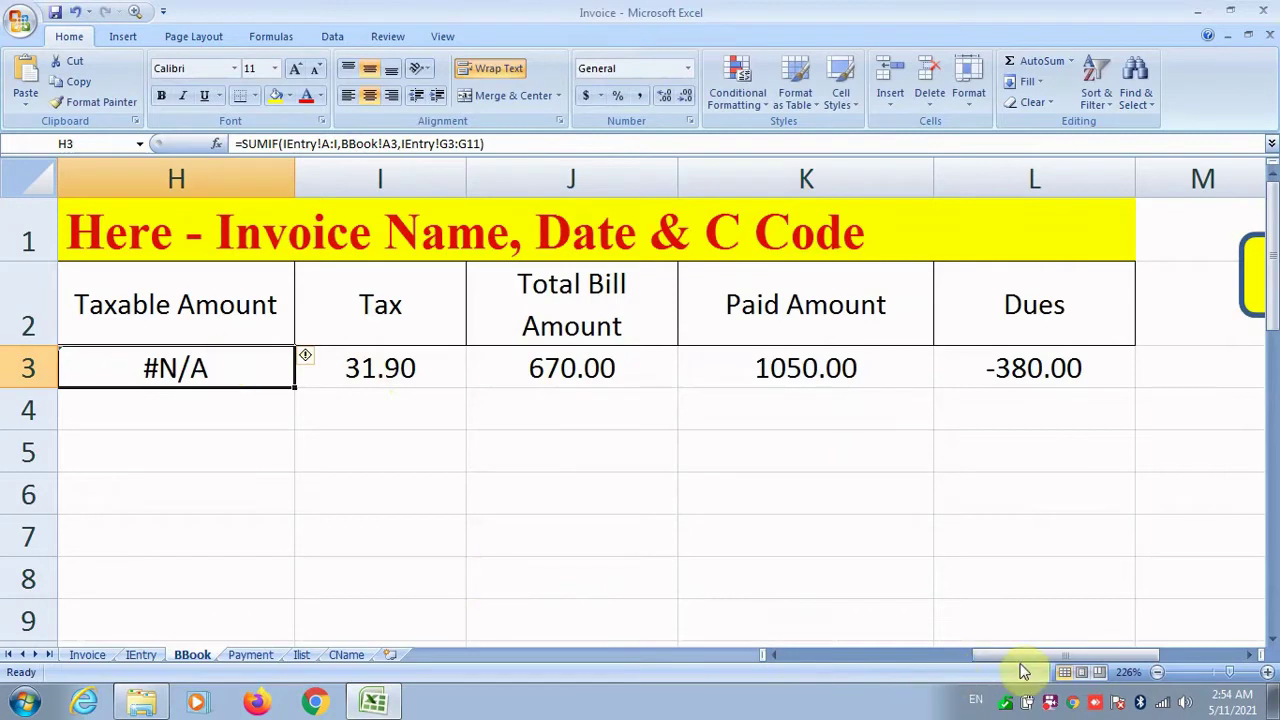
Step: Replace the criteria range in the Taxable Amount SUMIF formula in H3 with IEntry!A3:A11
left_click_drag(1005, 657, 970, 657)
double_click(651, 380)
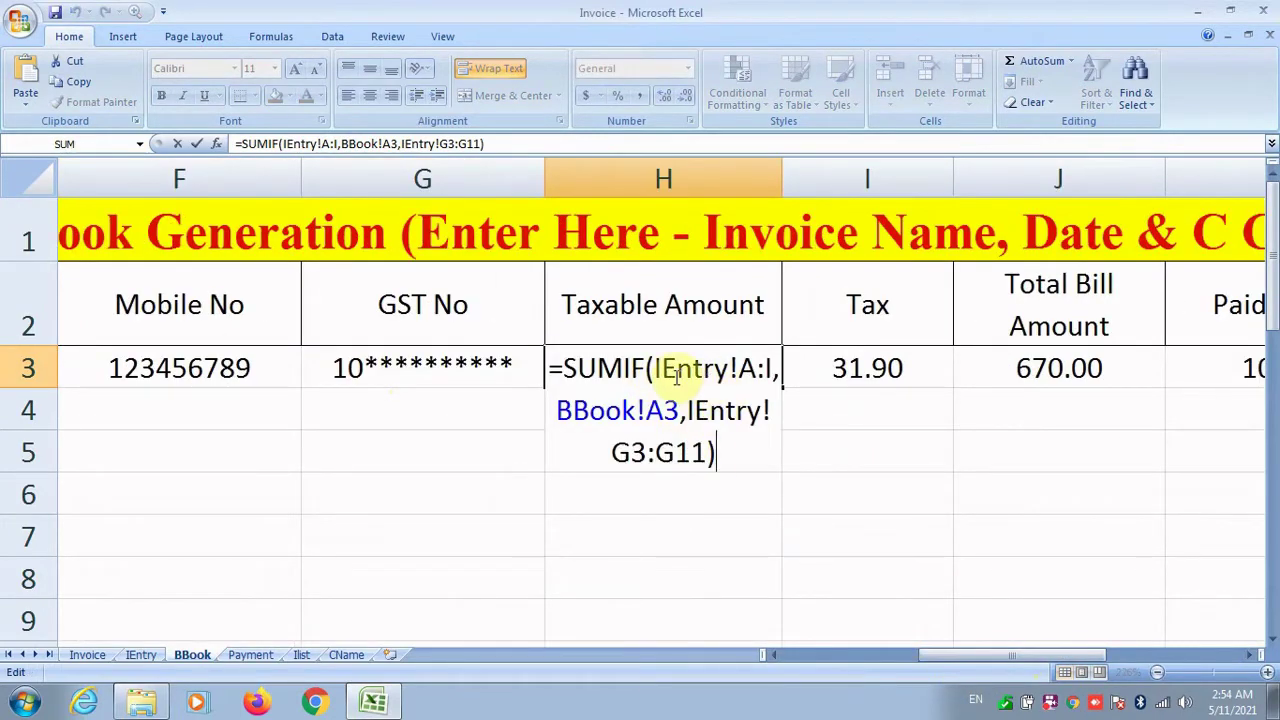
left_click_drag(657, 369, 776, 370)
key("BackSpace")
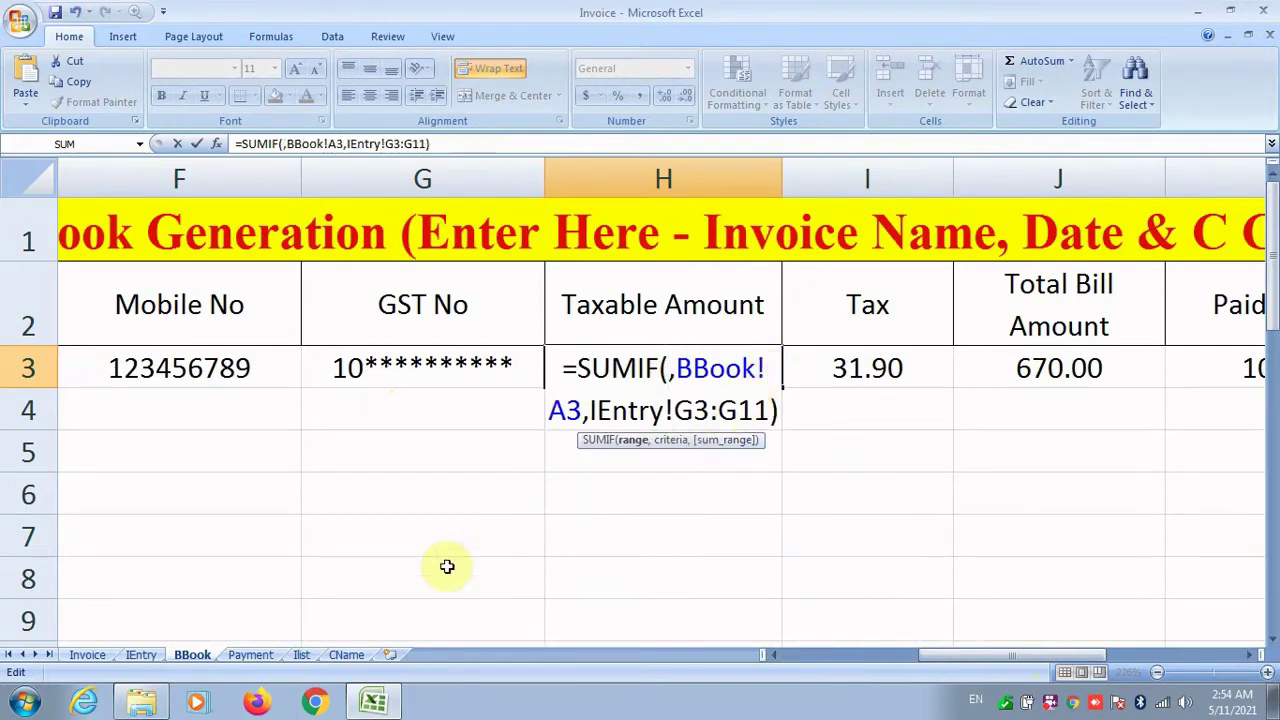
left_click(141, 654)
left_click_drag(86, 290, 86, 566)
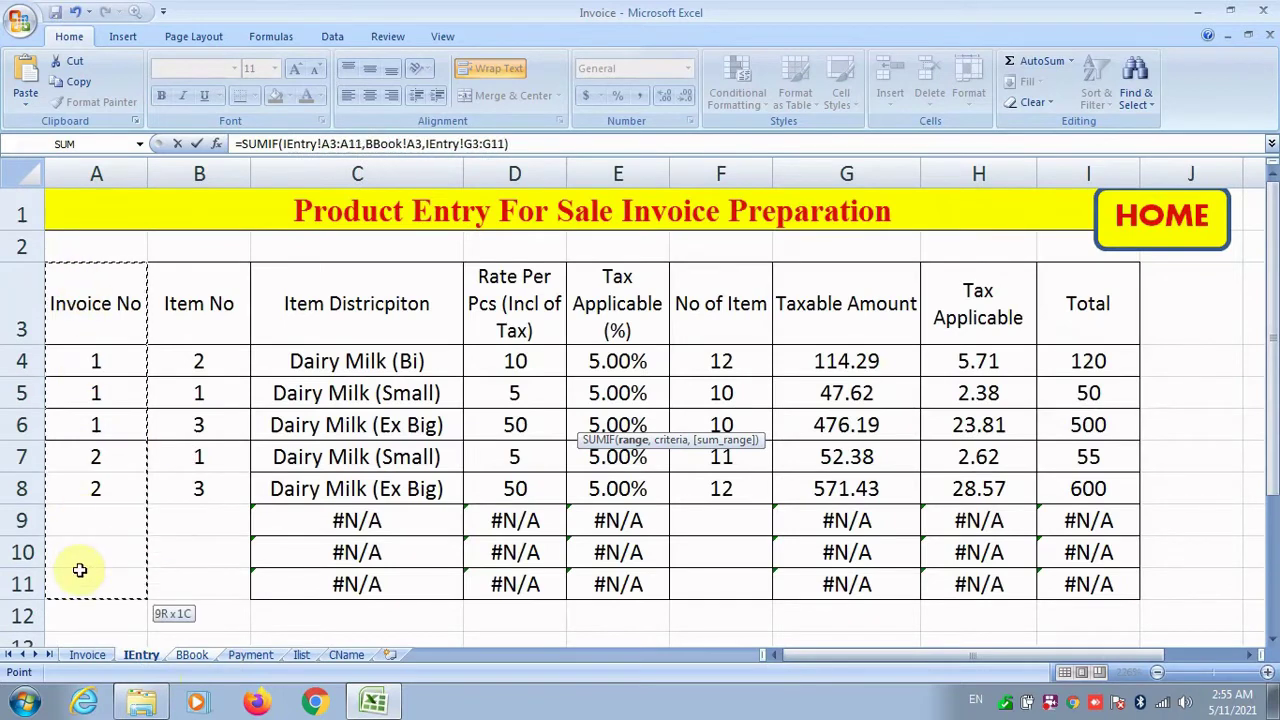
left_click(544, 148)
key("Return")
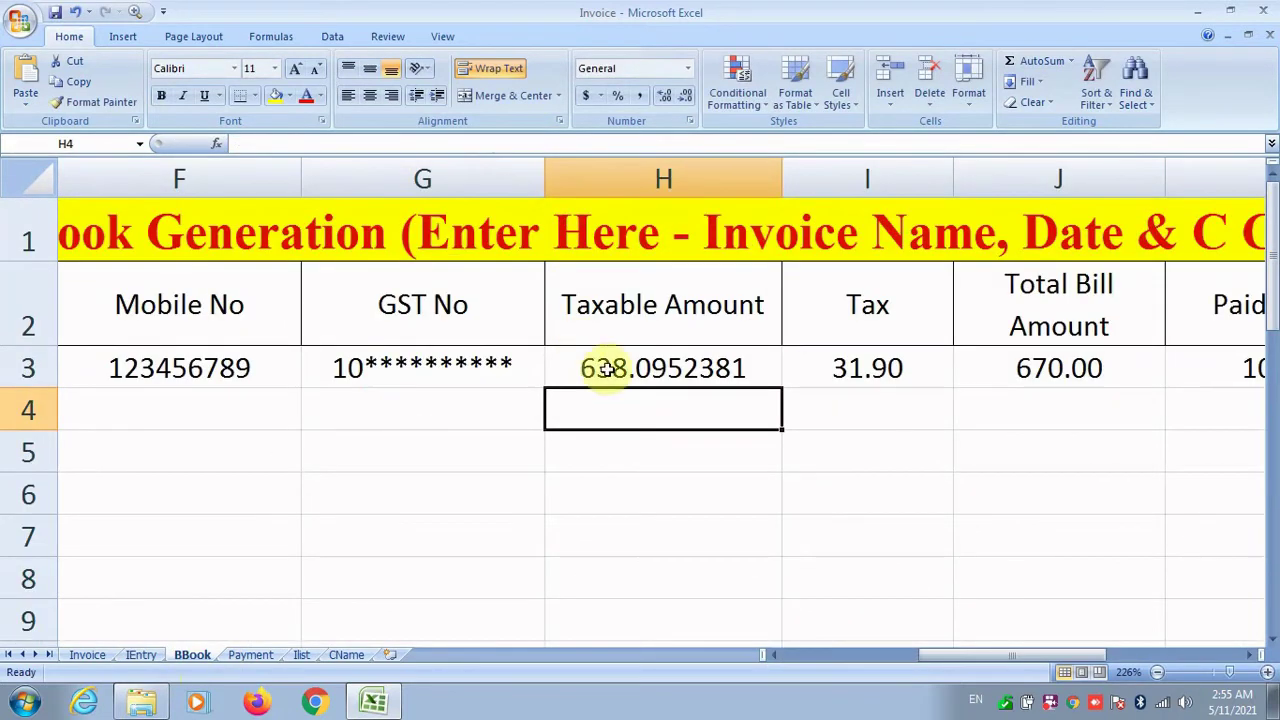
Step: Format the amount cells H3:L3 with the Number category and two decimal places
left_click_drag(583, 370, 1043, 366)
right_click(1026, 367)
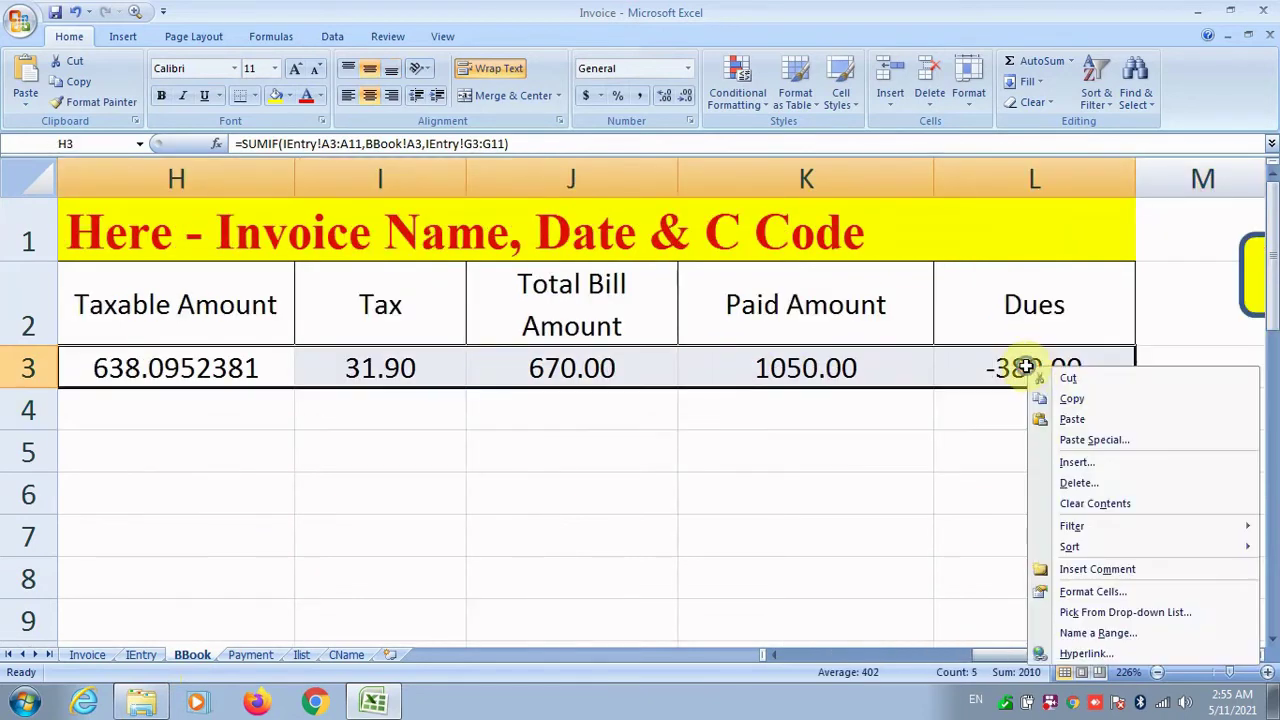
left_click(1078, 591)
left_click(846, 344)
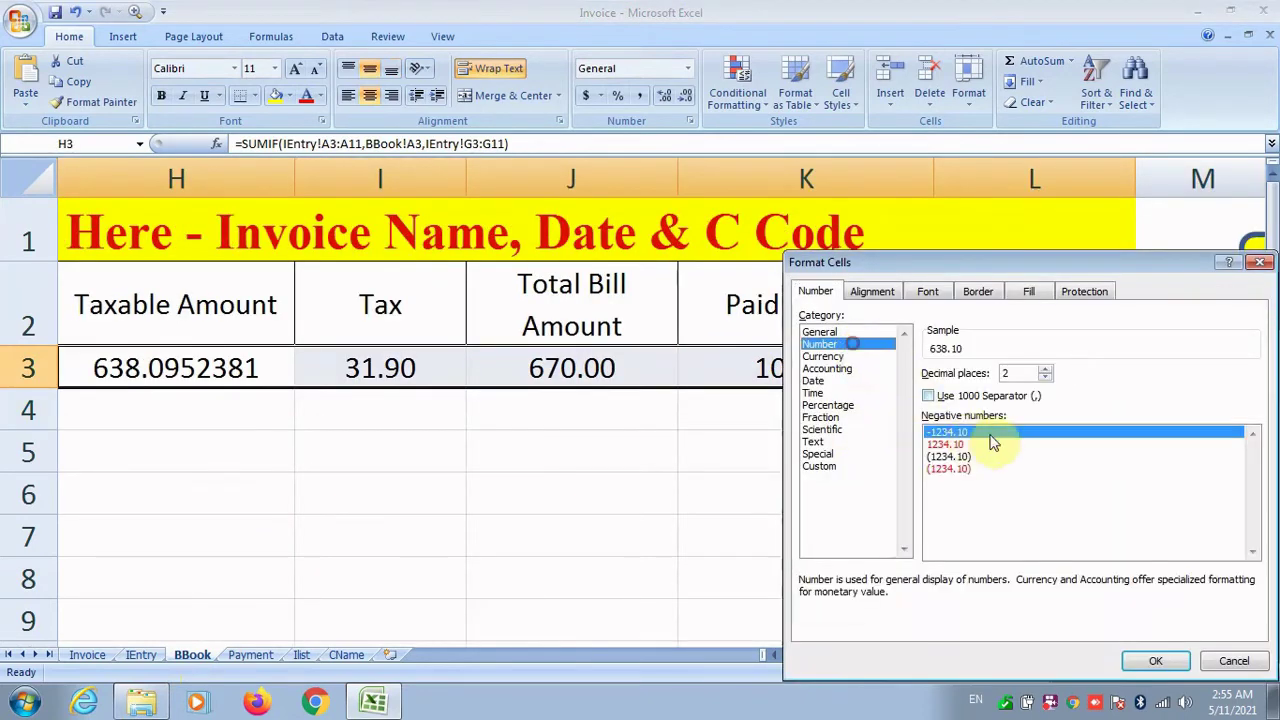
left_click(1153, 660)
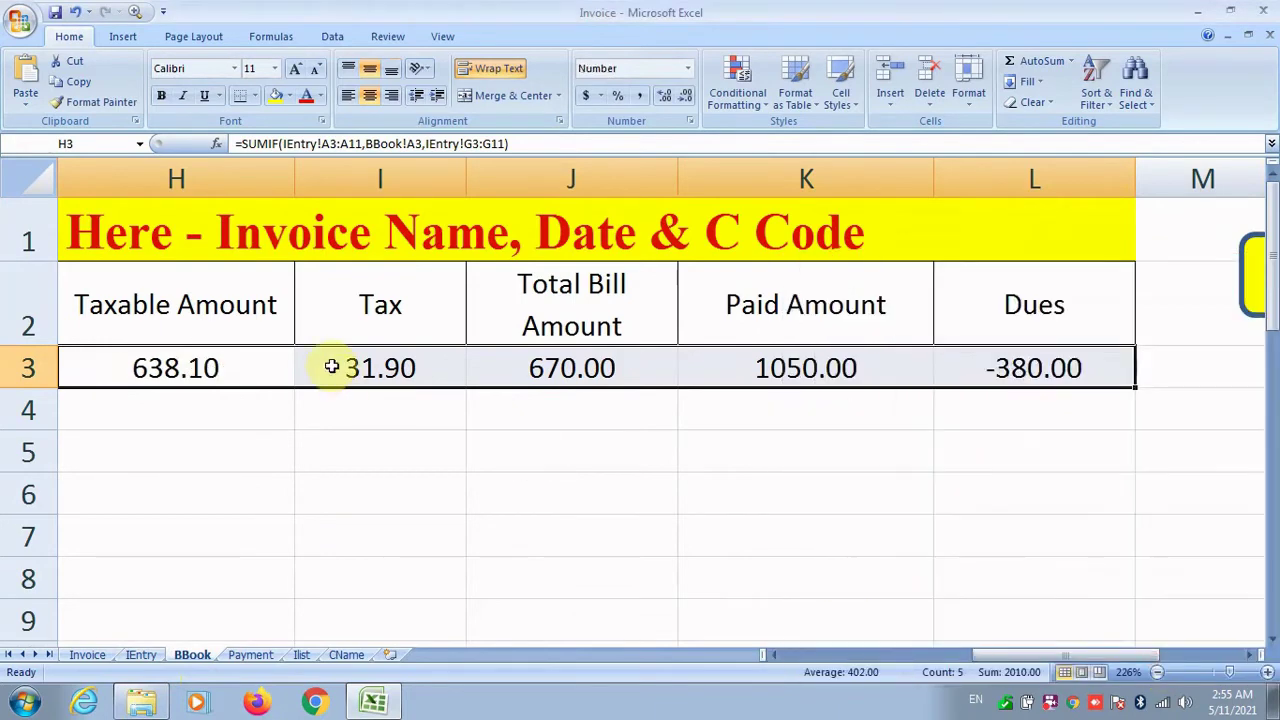
left_click(260, 370)
Step: Extend the criteria range in the H3 SUMIF formula and make it absolute as IEntry!$A$3:$A$100000
left_click_drag(986, 658, 907, 655)
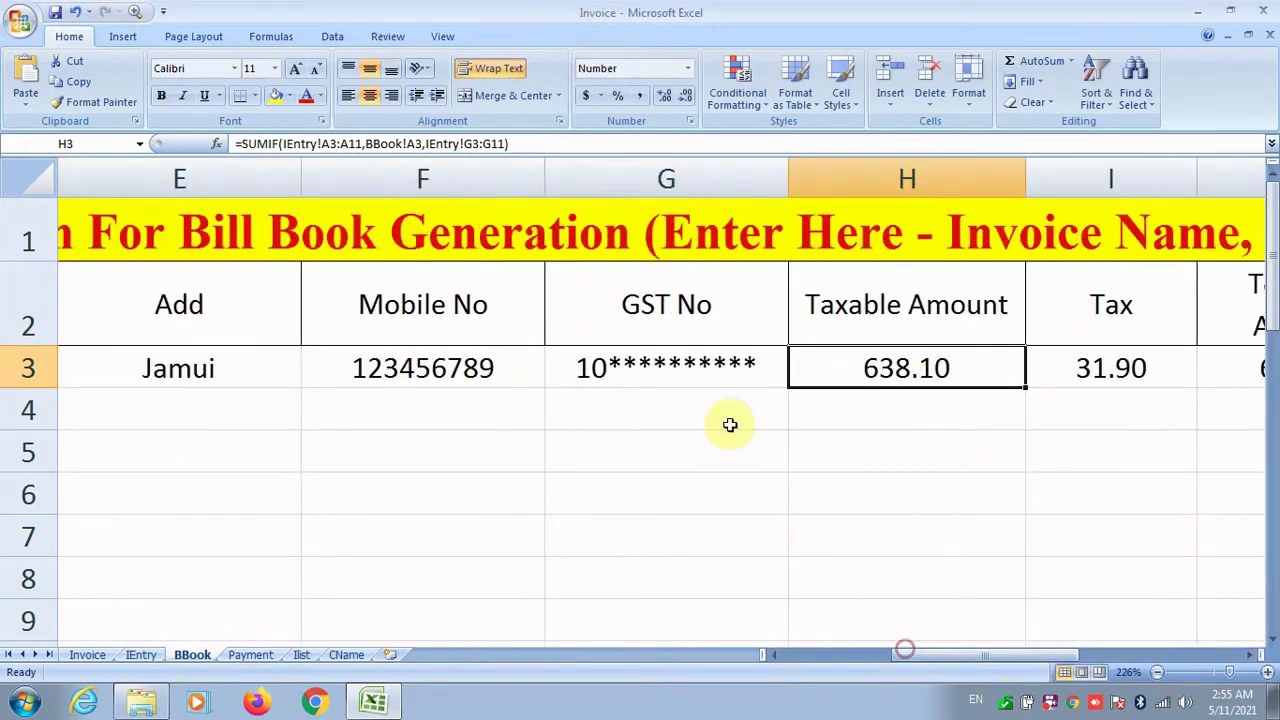
double_click(880, 362)
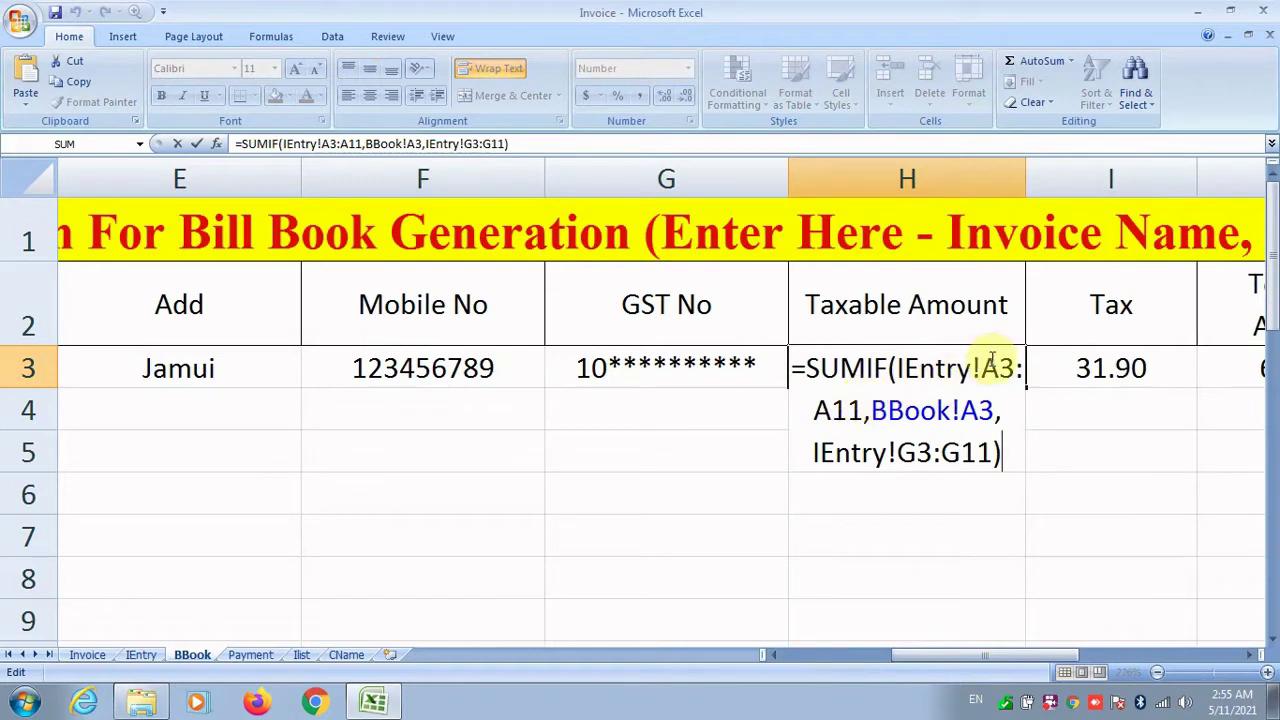
left_click(840, 410)
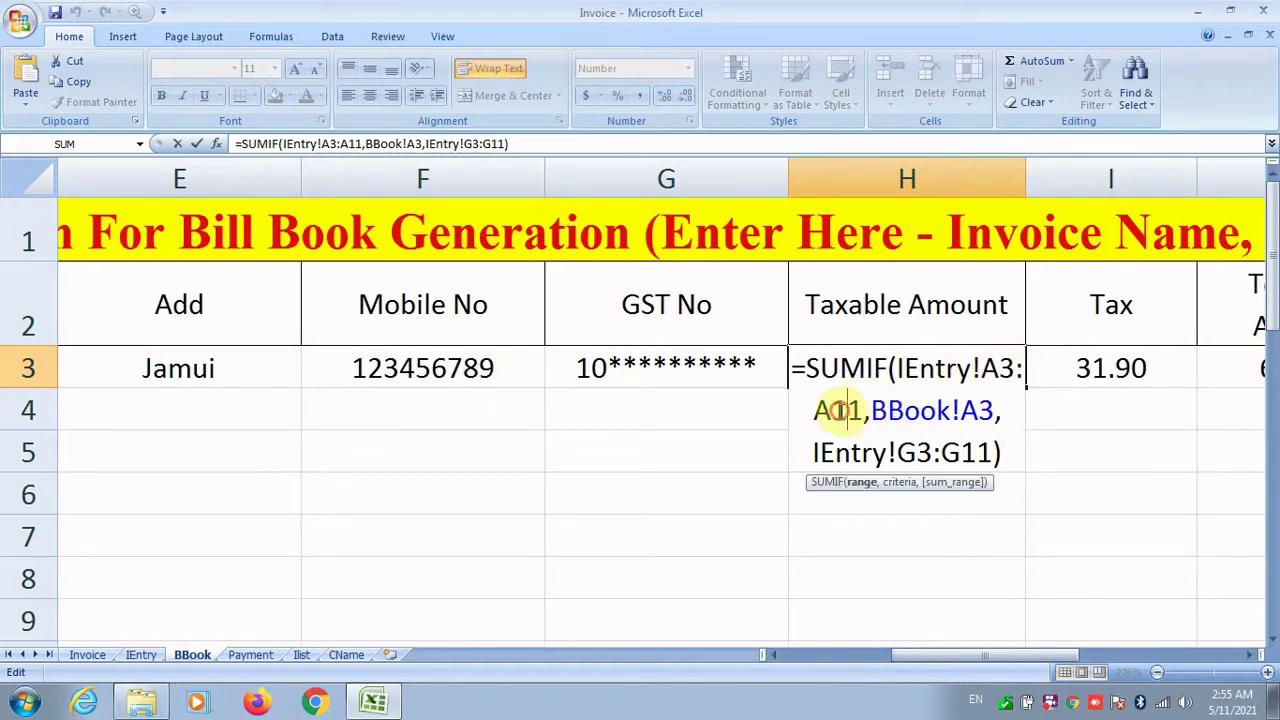
type("100000")
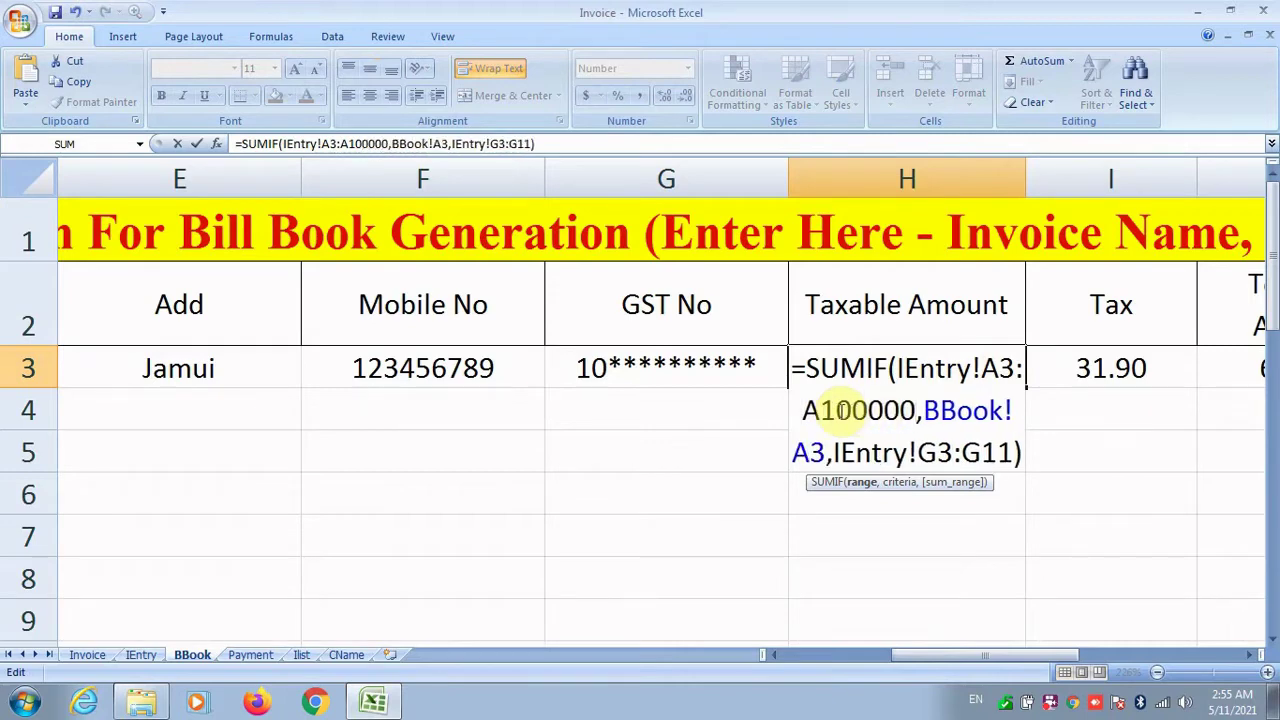
key("F4")
left_click(1005, 368)
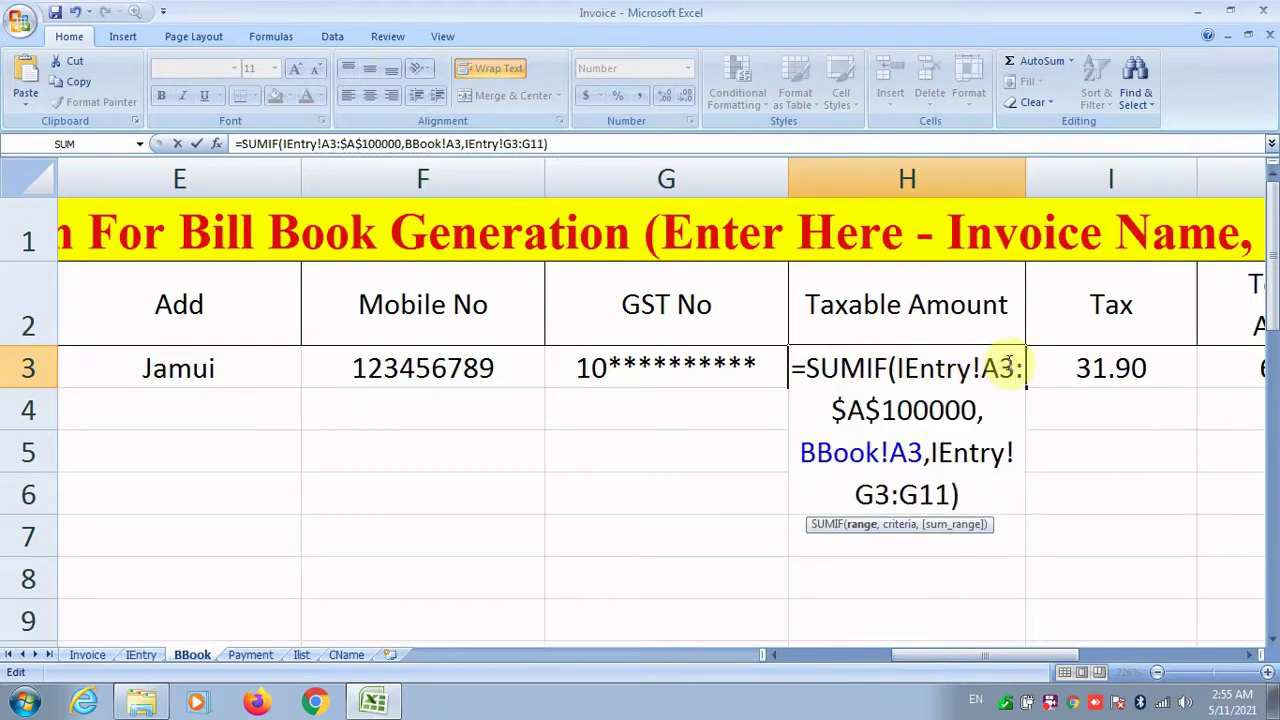
key("F4")
Step: Extend the sum range in the H3 formula to the absolute range IEntry!$G$3:$G$100000 and accept the formula
left_click(884, 494)
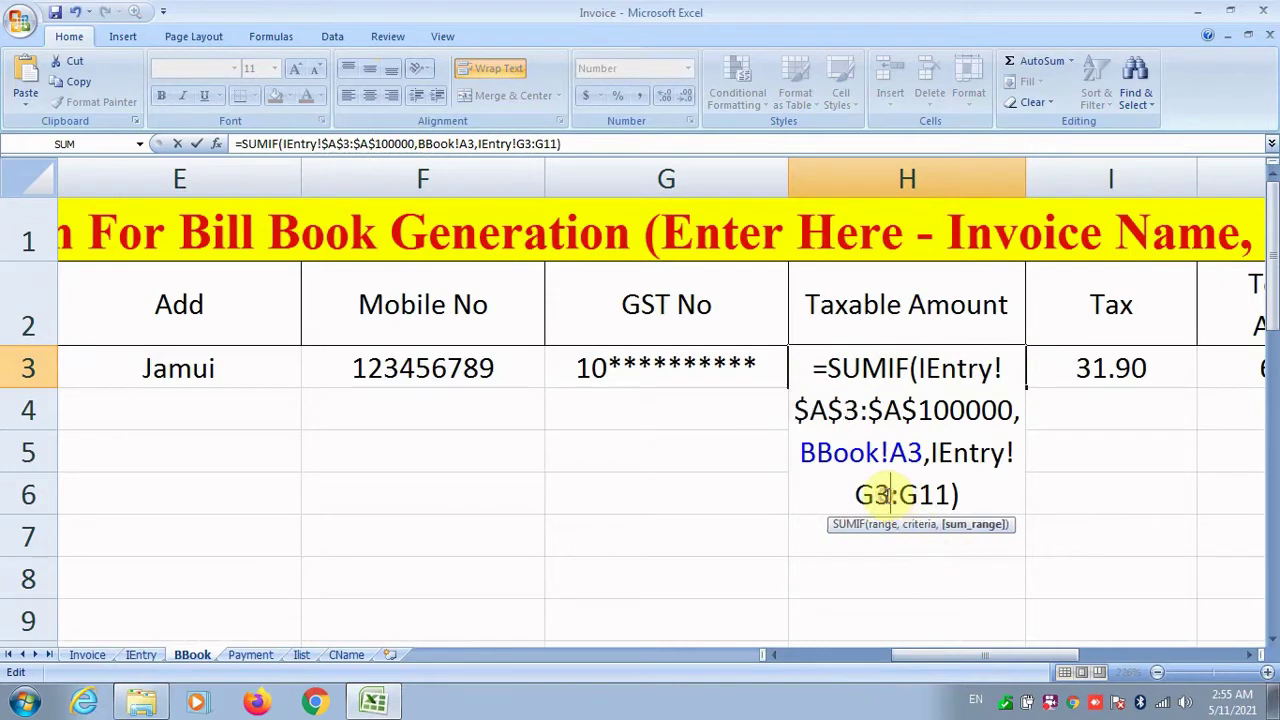
key("F4")
left_click(955, 494)
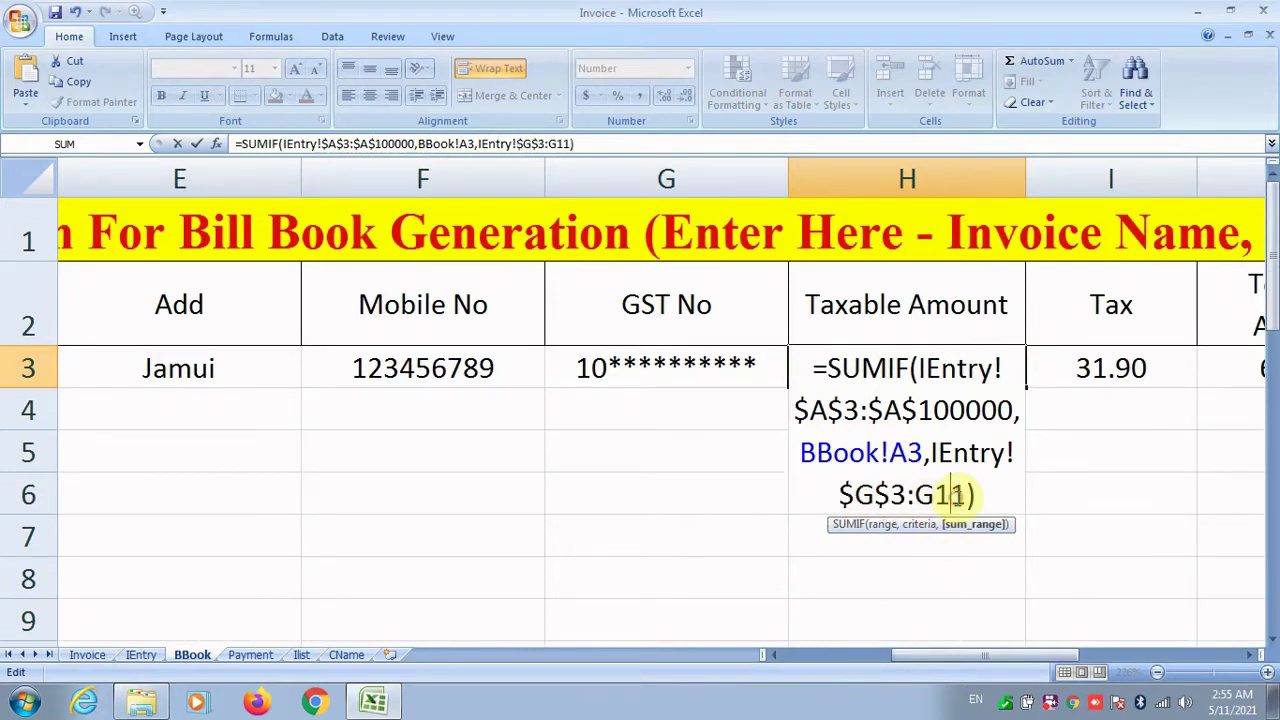
type("100000")
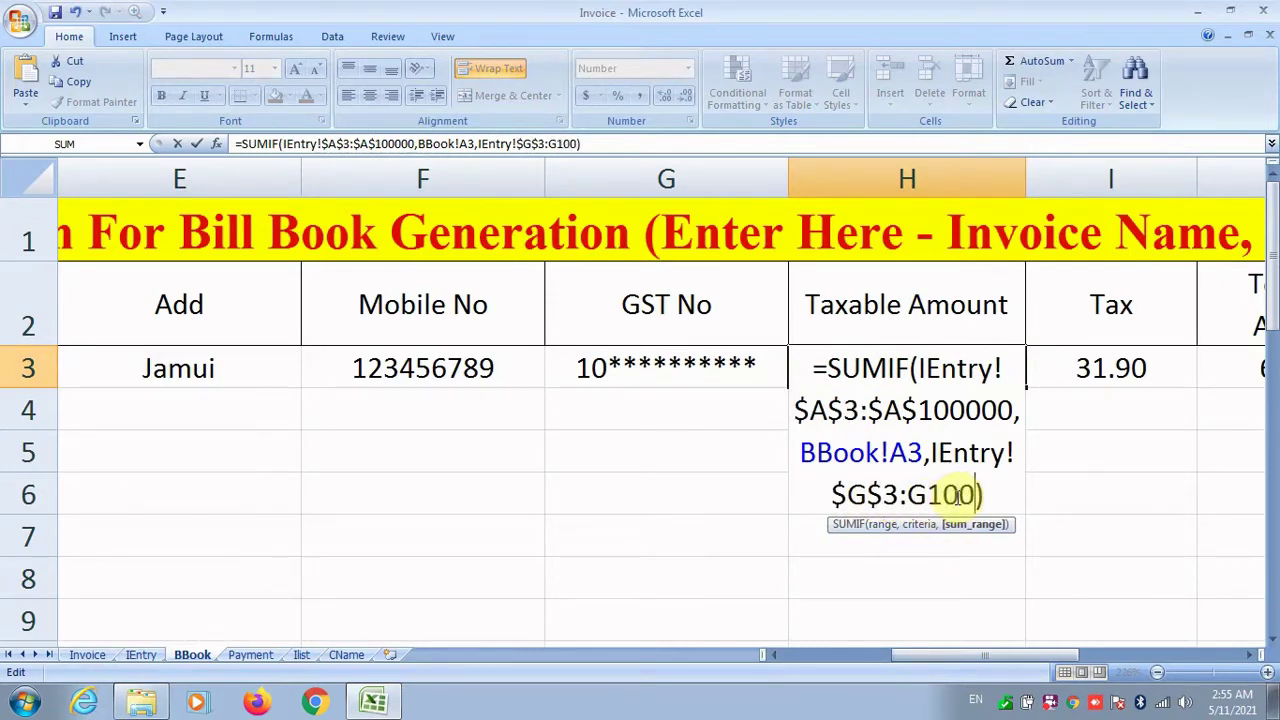
key("F4")
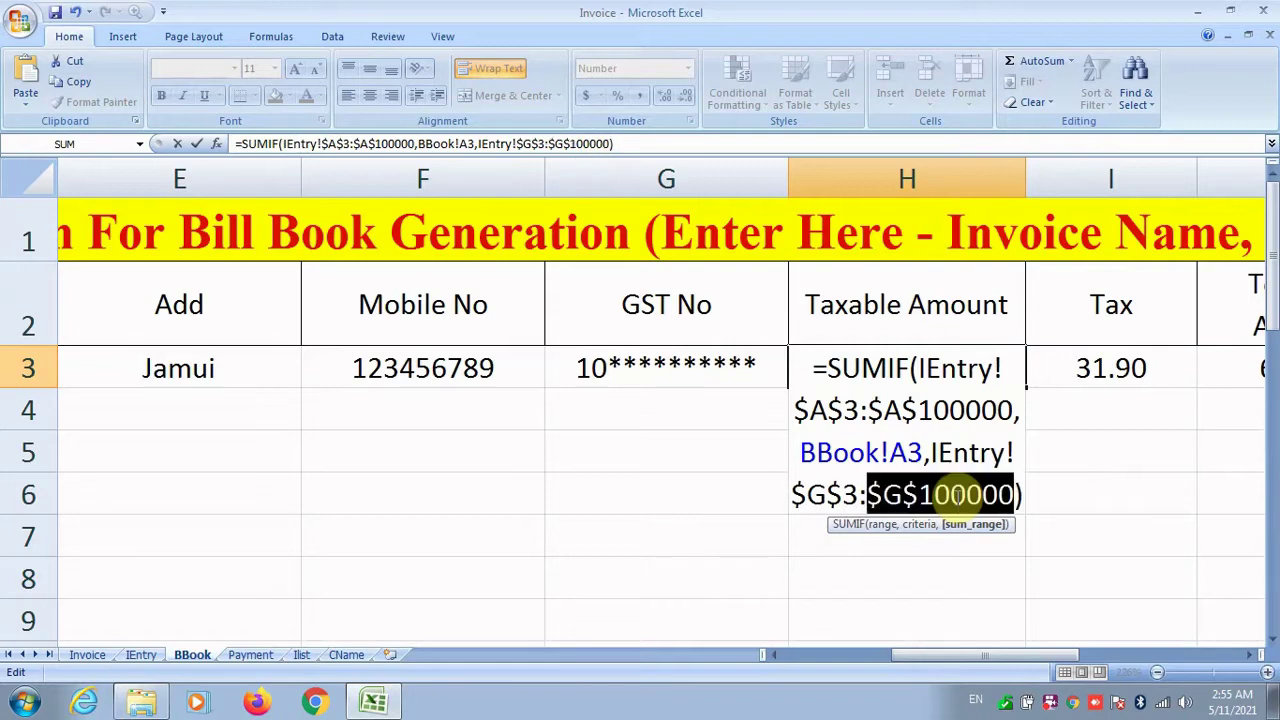
key("Return")
Step: Copy the complete text of the Taxable Amount formula in H3 and leave the cell as it is
left_click(905, 370)
double_click(932, 370)
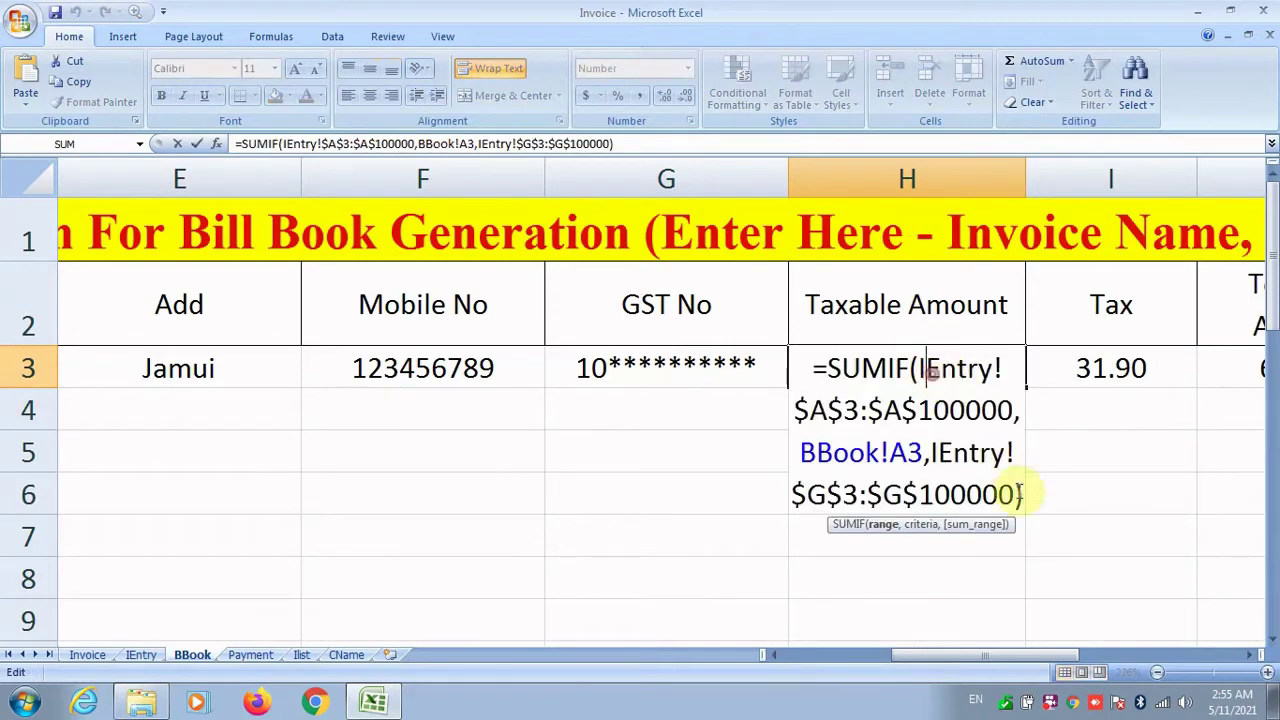
left_click_drag(1016, 494, 802, 373)
key("ctrl+c")
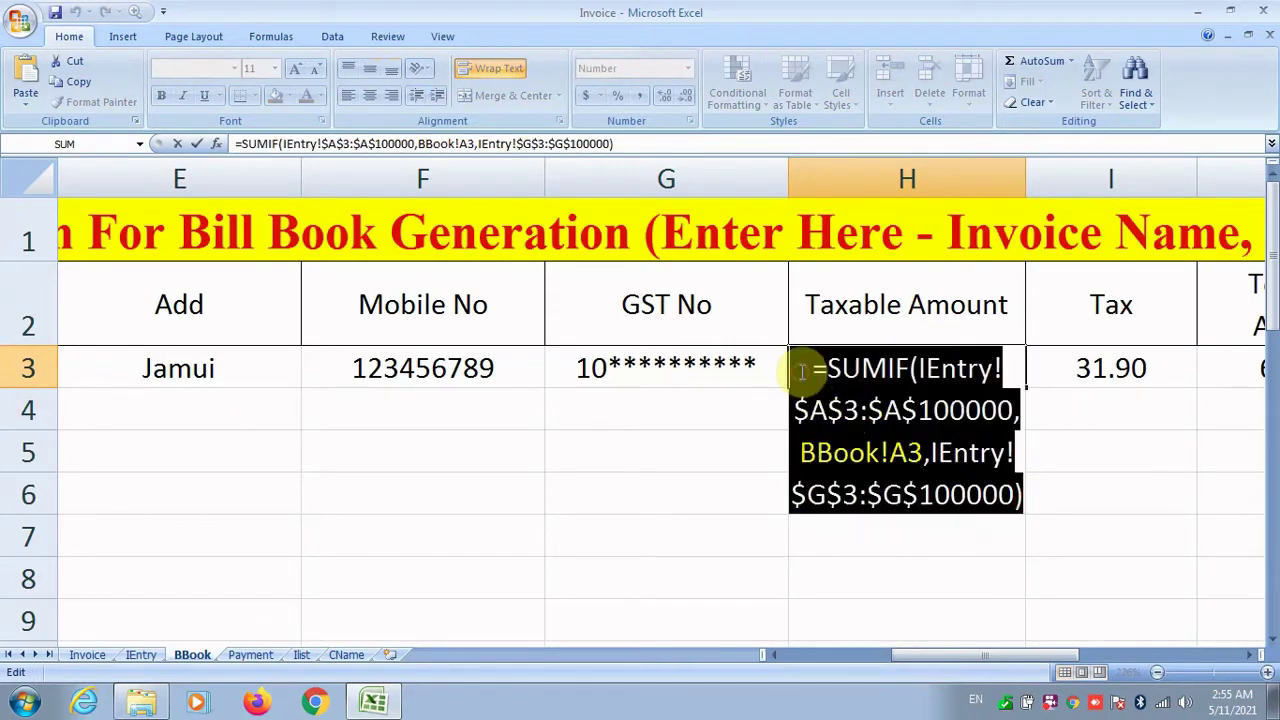
key("Escape")
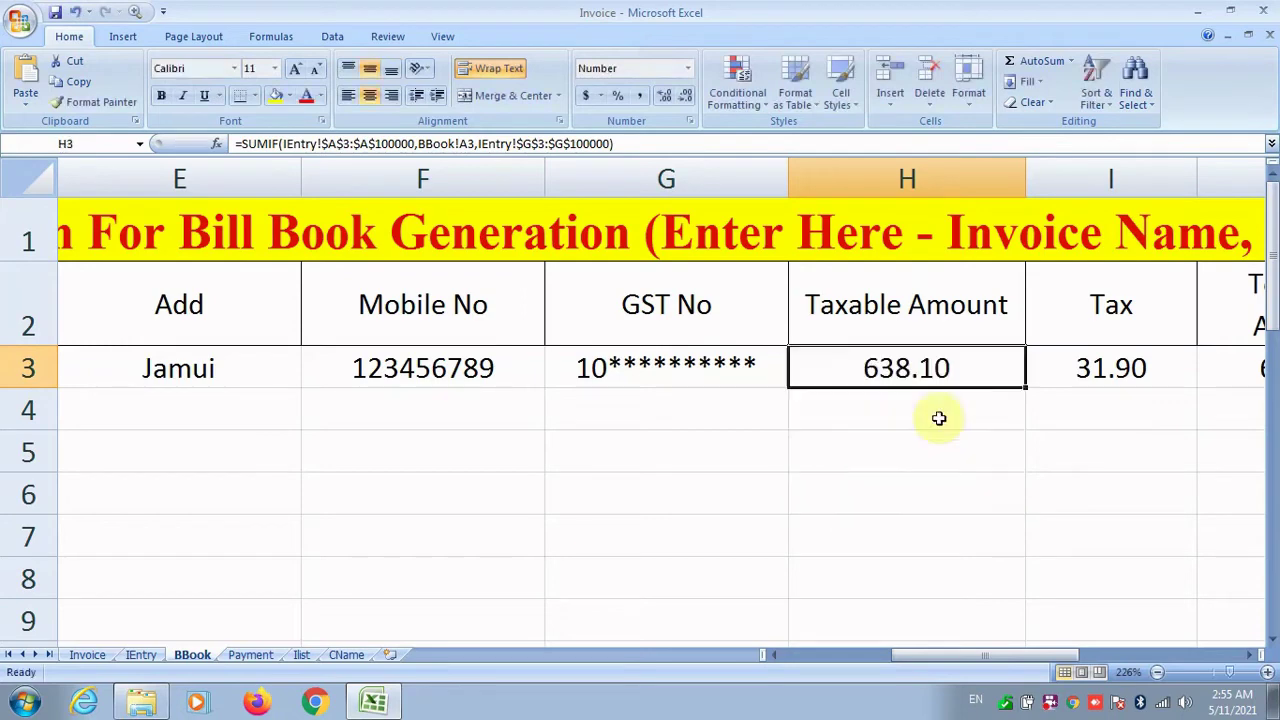
Step: Replace the Tax formula in I3 with the copied SUMIF formula and change its sum range to IEntry!$H$3:$H$100000
double_click(1075, 368)
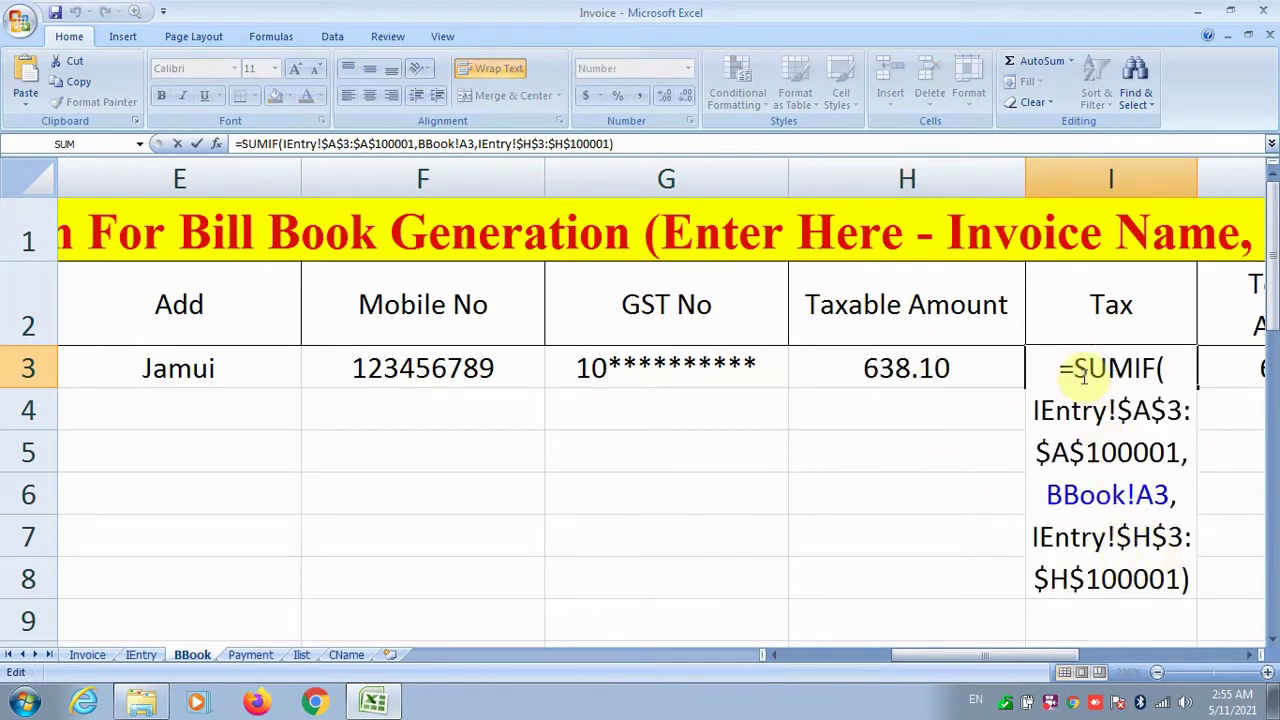
left_click(1133, 537)
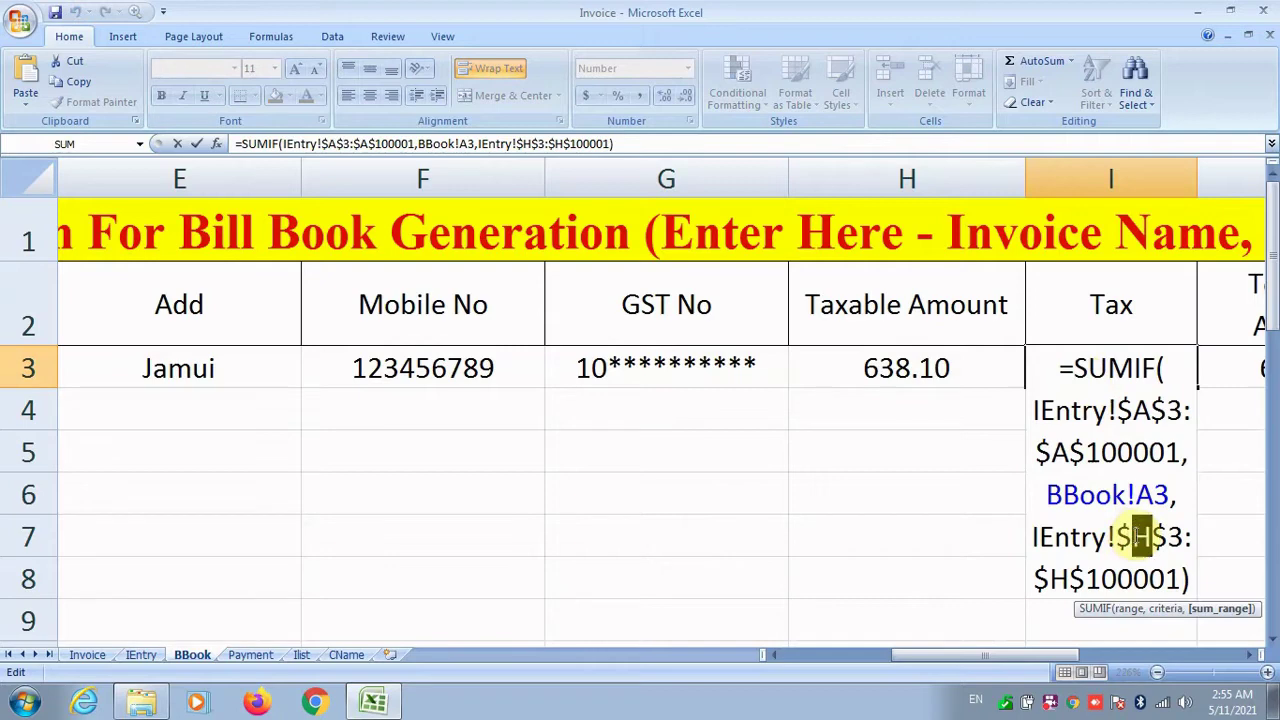
type("I")
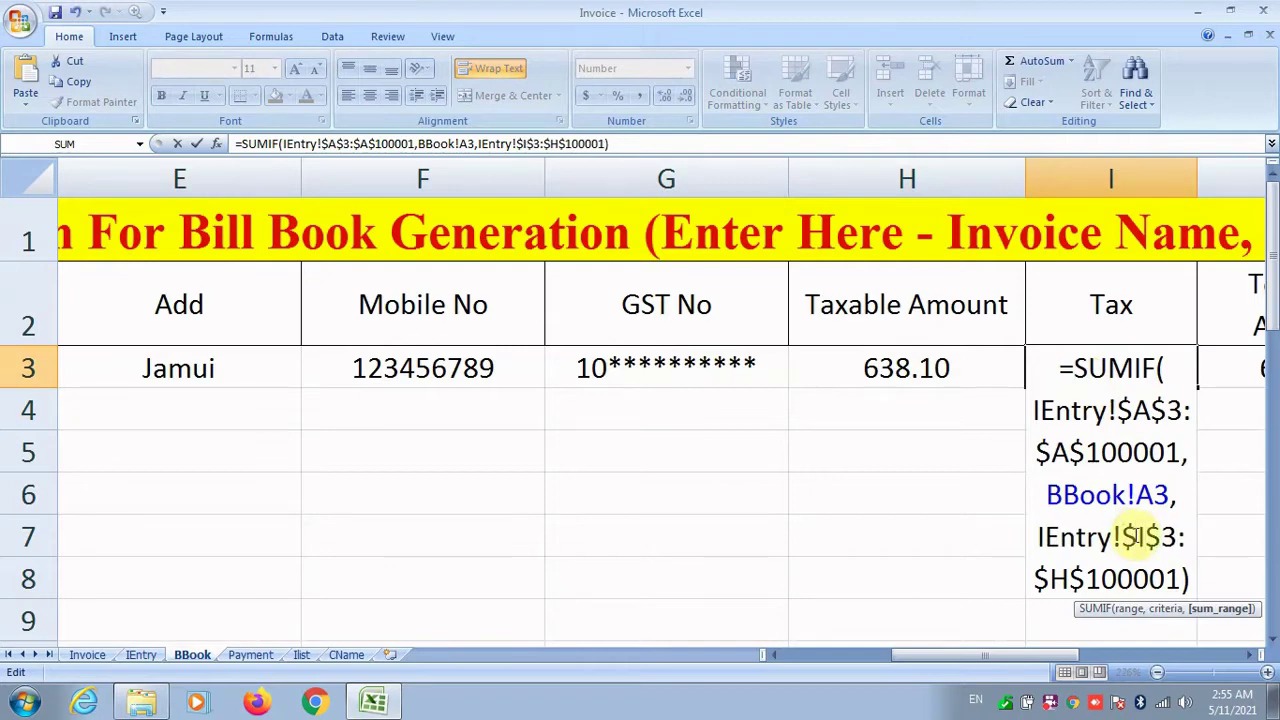
left_click_drag(1190, 580, 1049, 370)
key("ctrl+v")
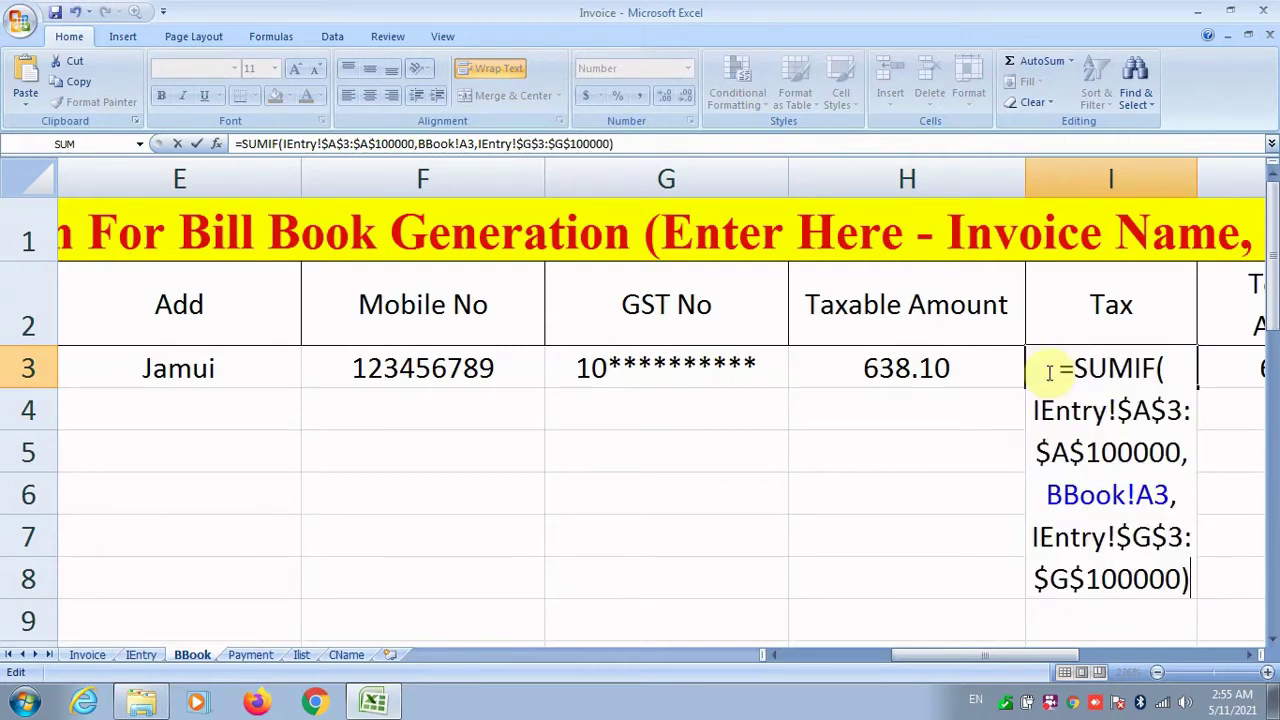
left_click_drag(1130, 538, 1150, 538)
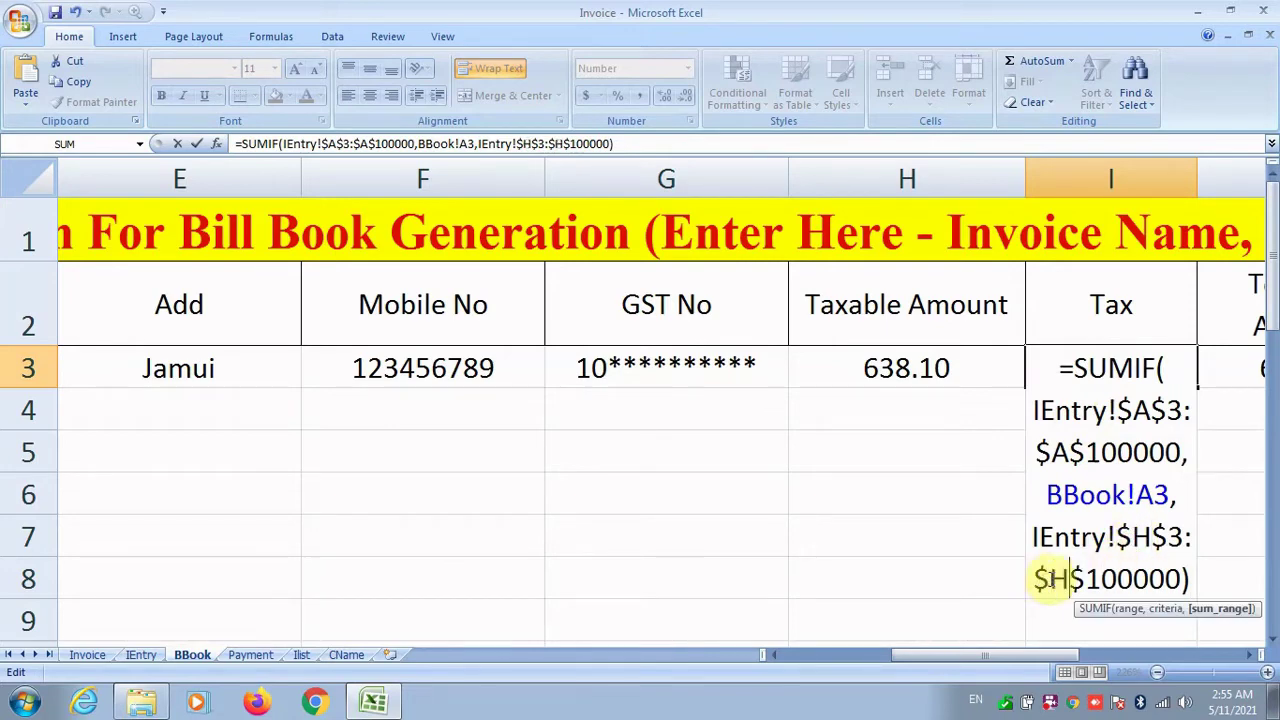
key("Return")
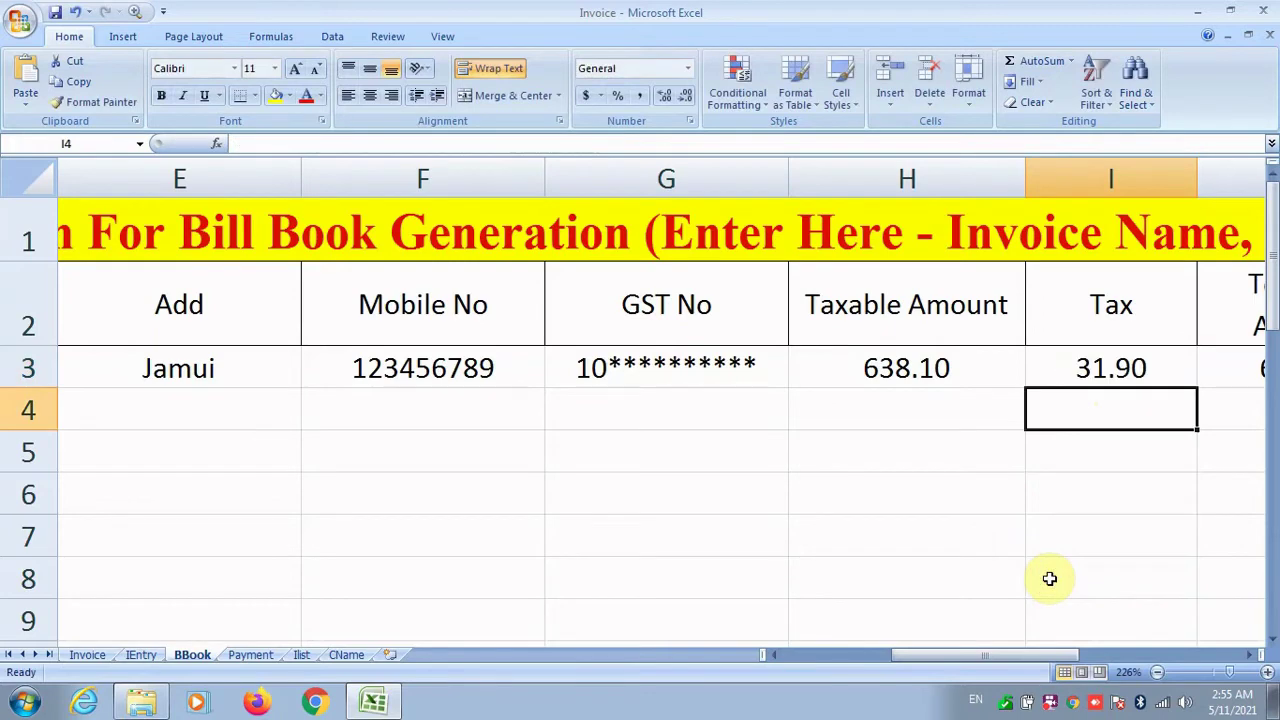
Step: Check the amount columns on the IEntry sheet and replace the Total Bill Amount formula in BBook!J3 with the copied SUMIF formula
left_click(141, 656)
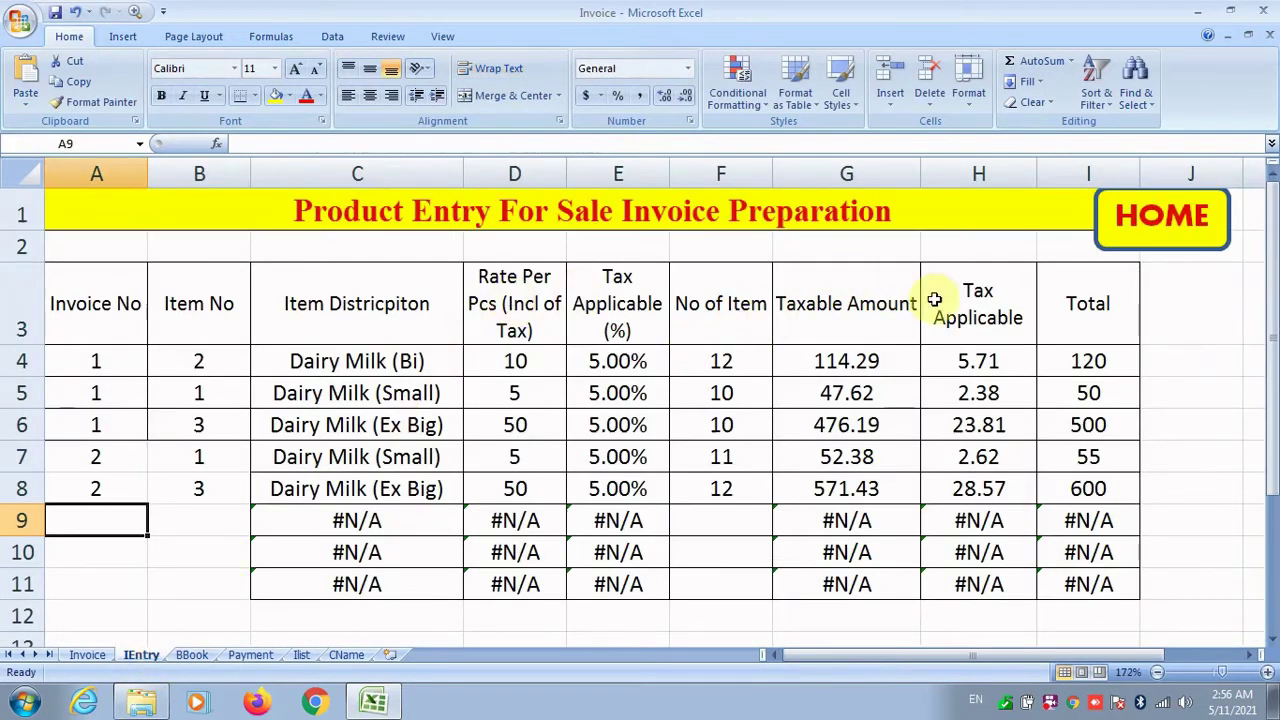
left_click(192, 656)
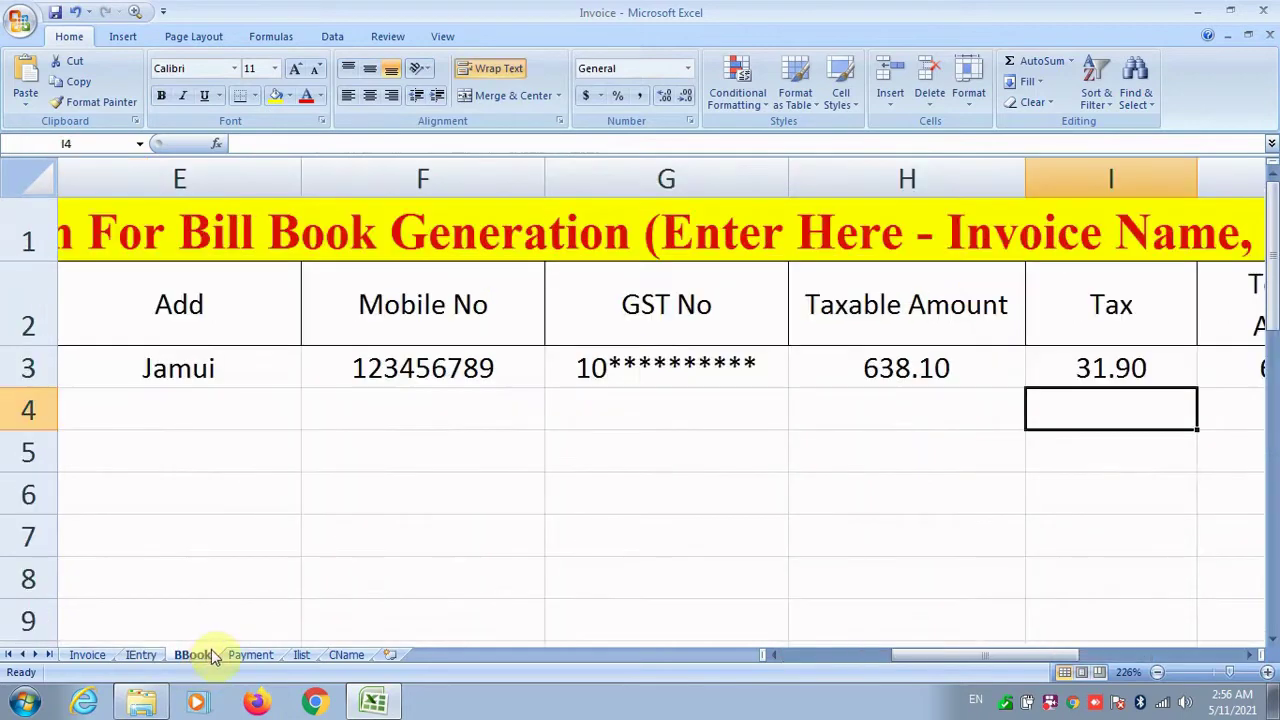
left_click(1248, 656)
left_click(1248, 656)
double_click(829, 368)
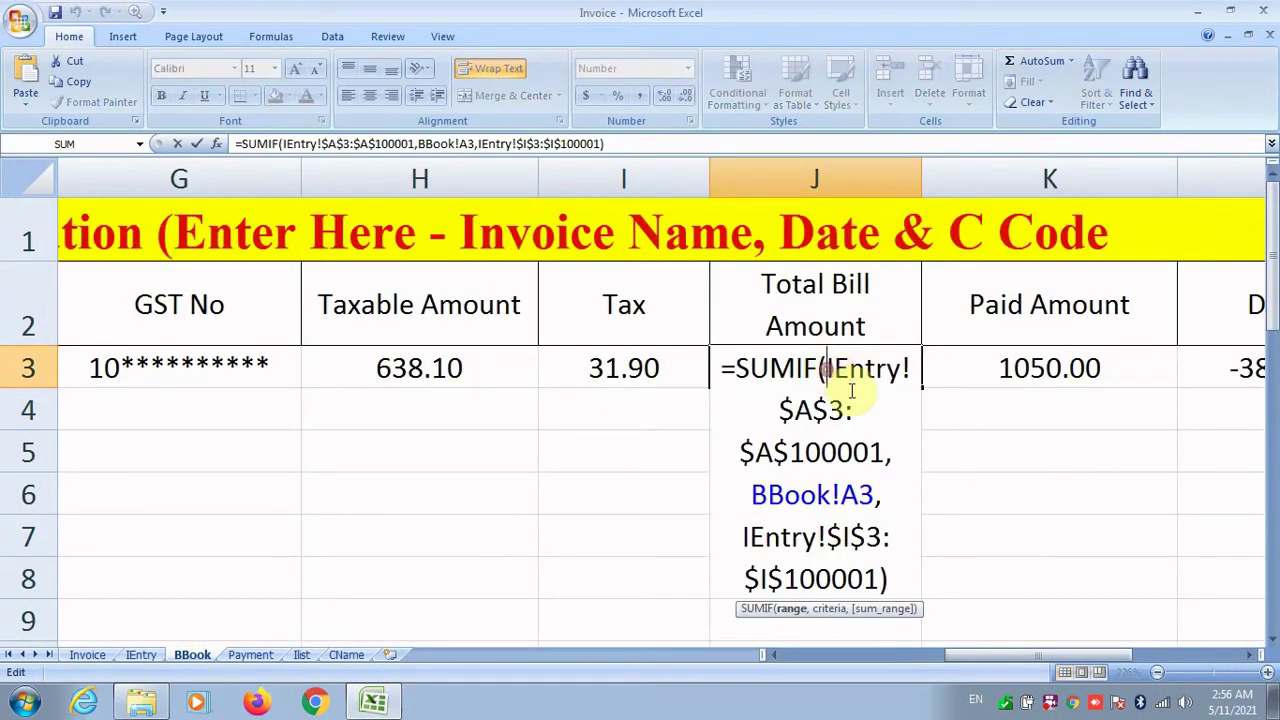
left_click_drag(893, 578, 708, 395)
type("$A$3:$A$100000,BBook!A3,IEntry!$G$3:$G$100000)")
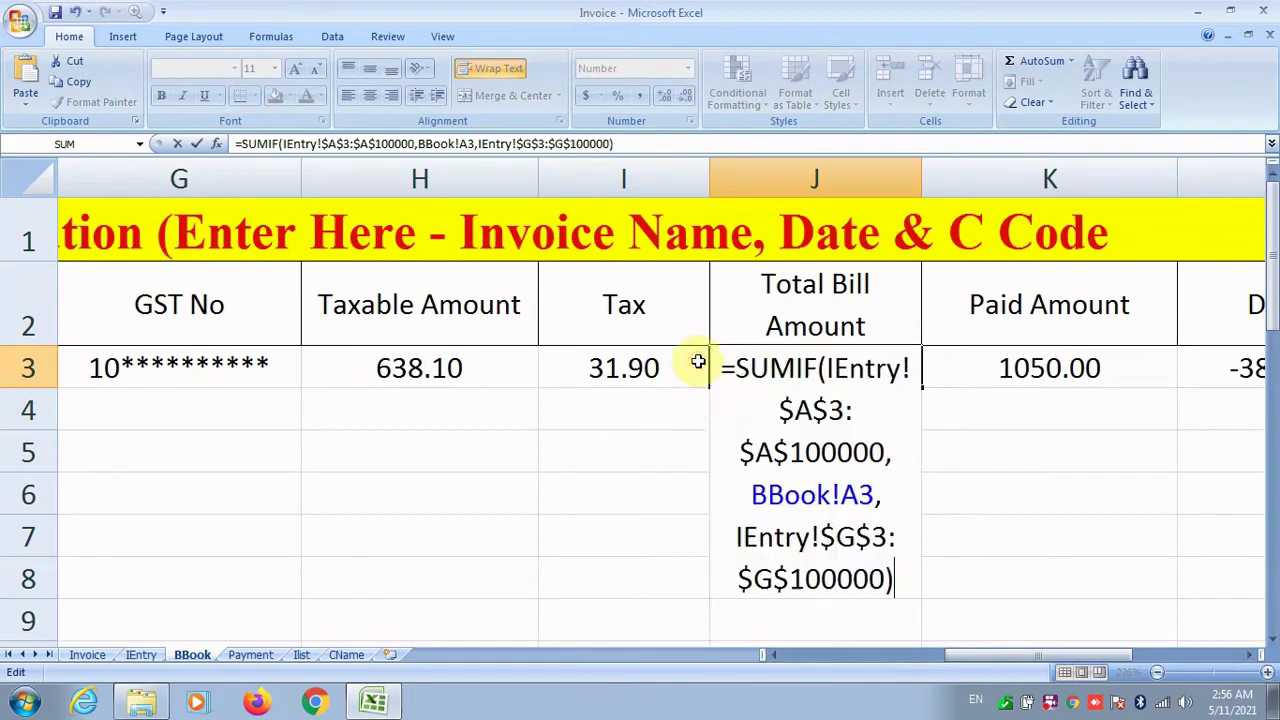
Step: Change the sum range in the J3 formula to IEntry!$I$3:$I$100000 and accept the formula
left_click(829, 538)
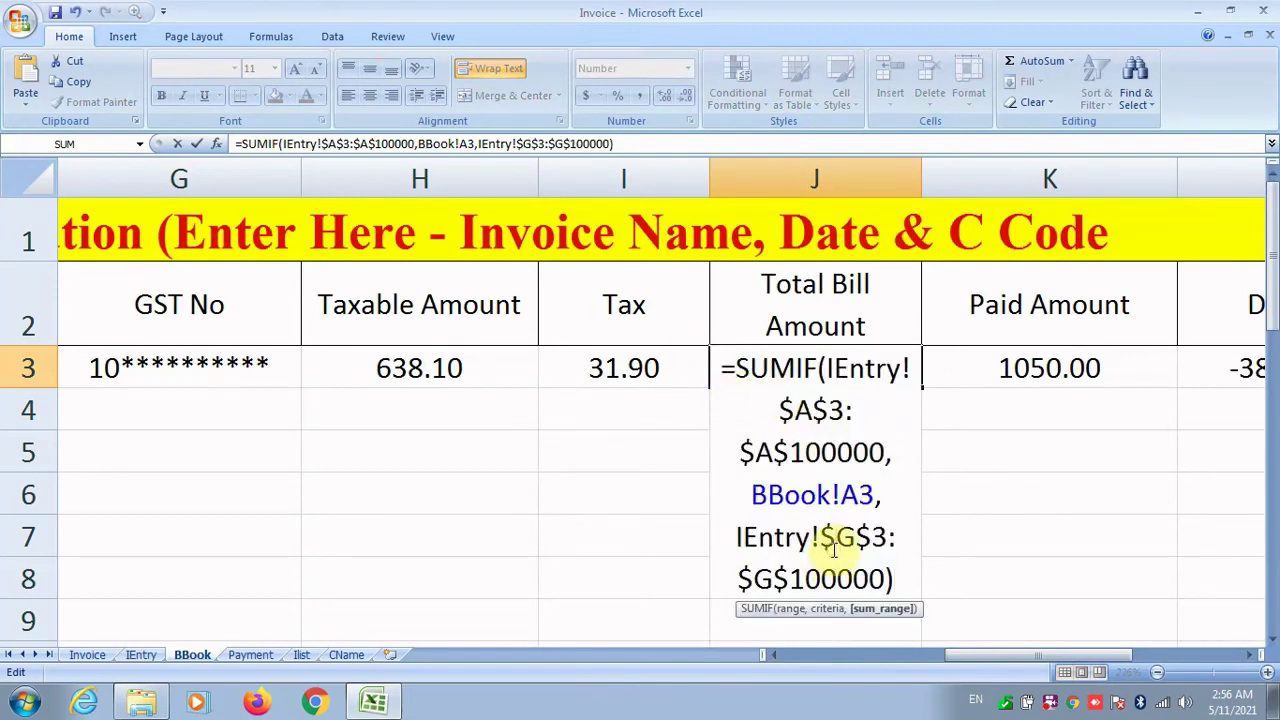
type("IF(")
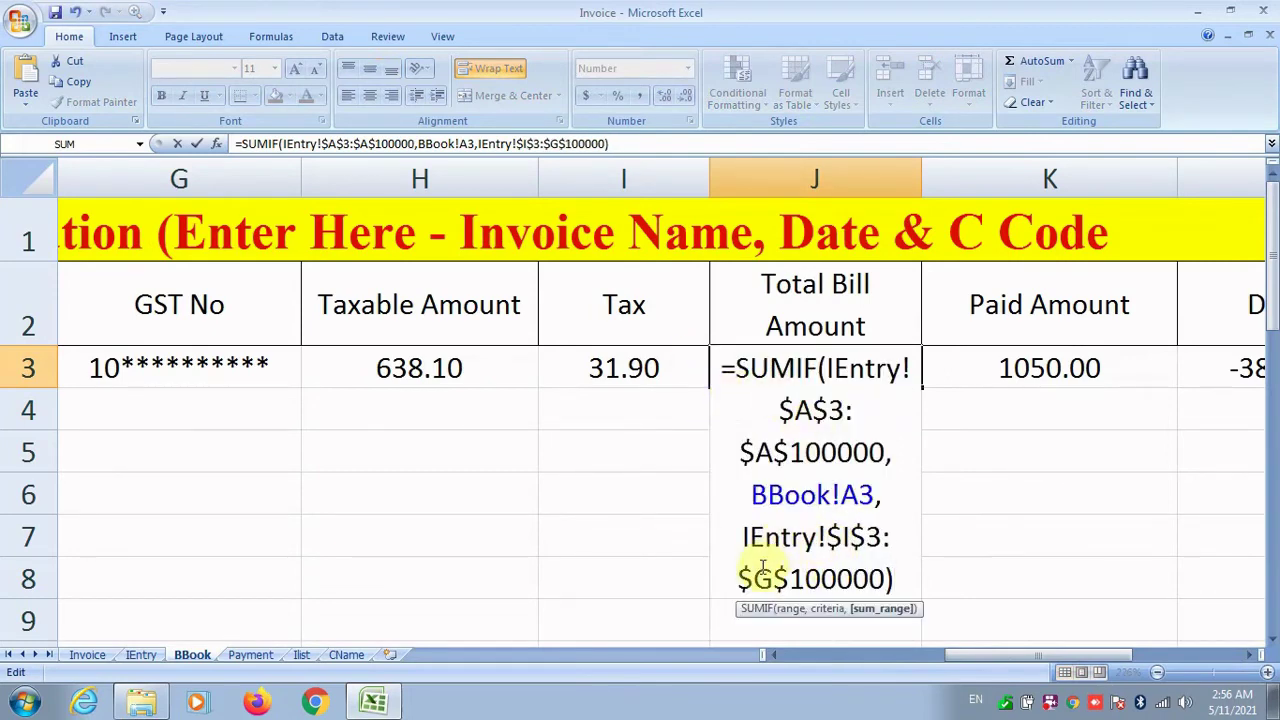
type("I")
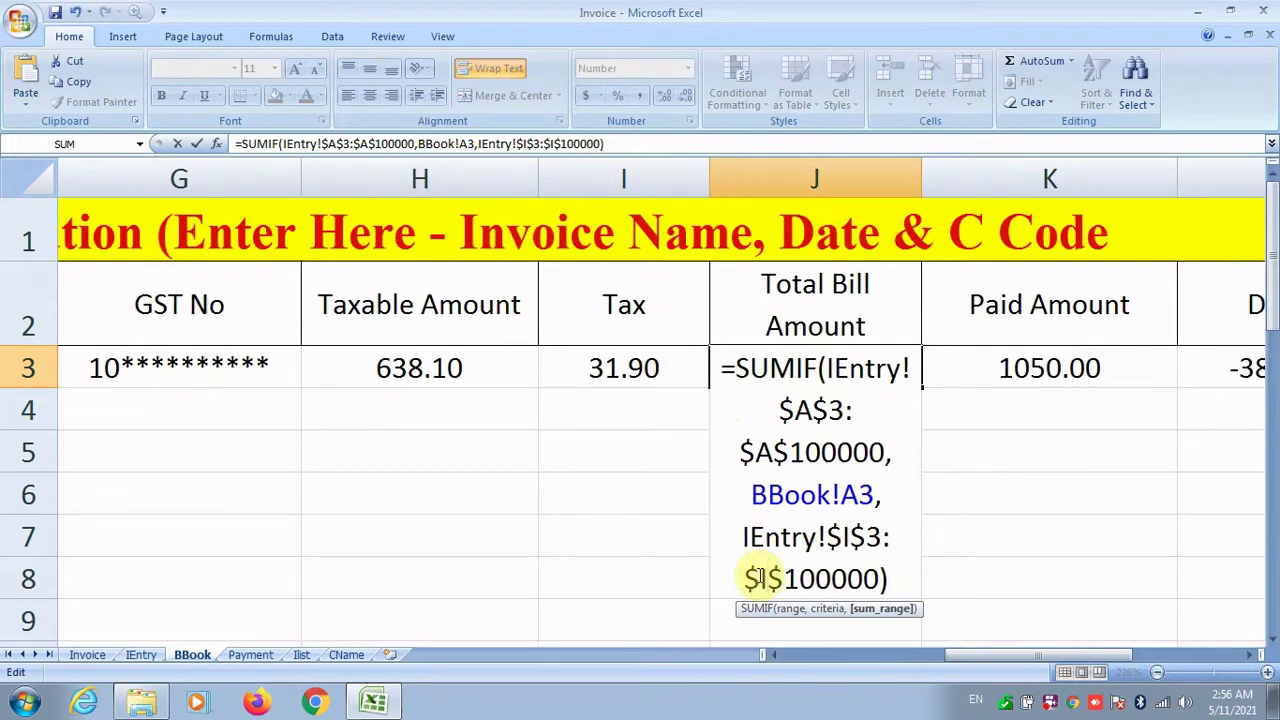
key("Return")
Step: Clear the Paid Amount and Dues formulas in K3:L3
left_click_drag(988, 657, 1020, 657)
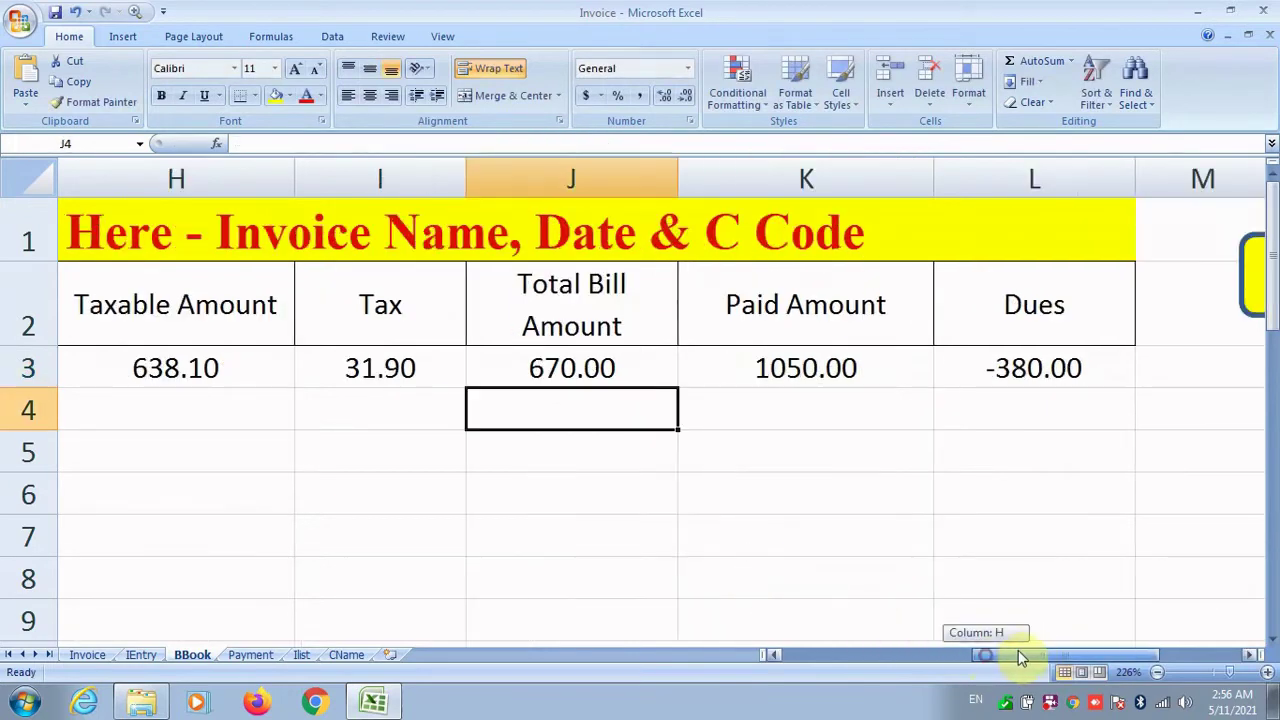
left_click_drag(789, 378, 957, 372)
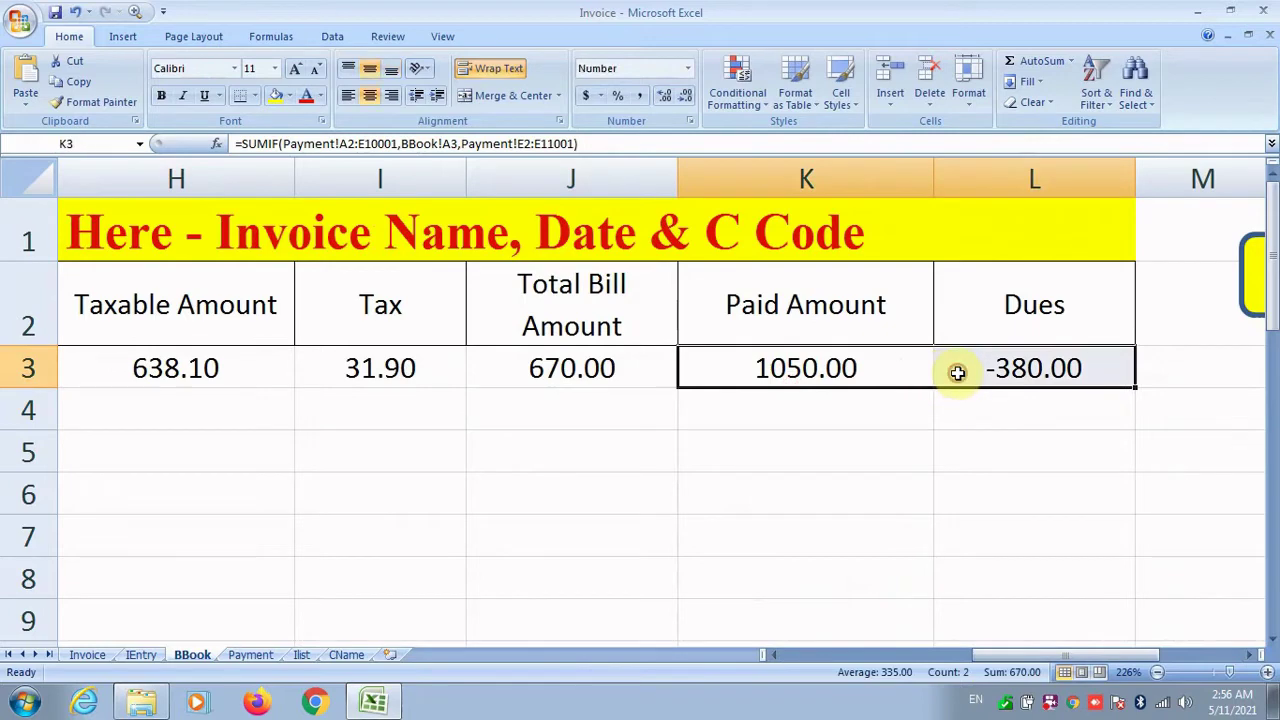
key("Delete")
Step: Fill the formulas in D3:J3, from Party Name to Total Bill Amount, down to row 17
left_click_drag(1012, 655, 787, 655)
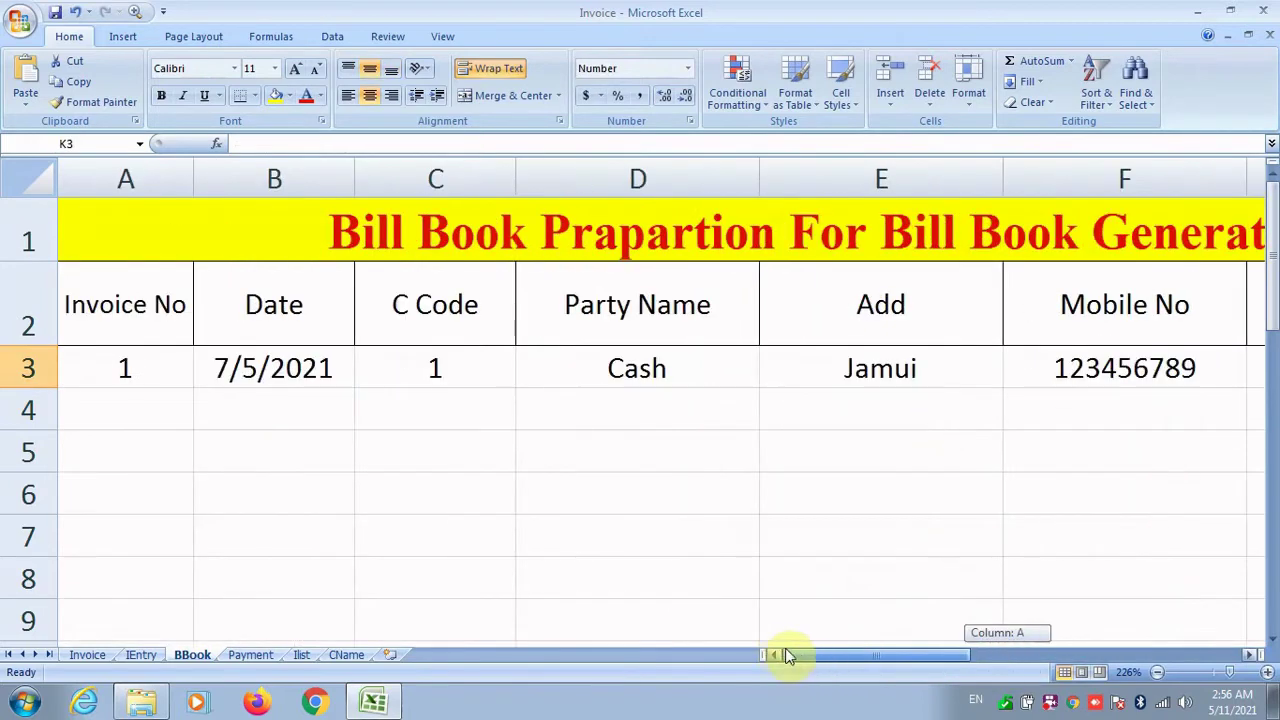
left_click(1215, 672)
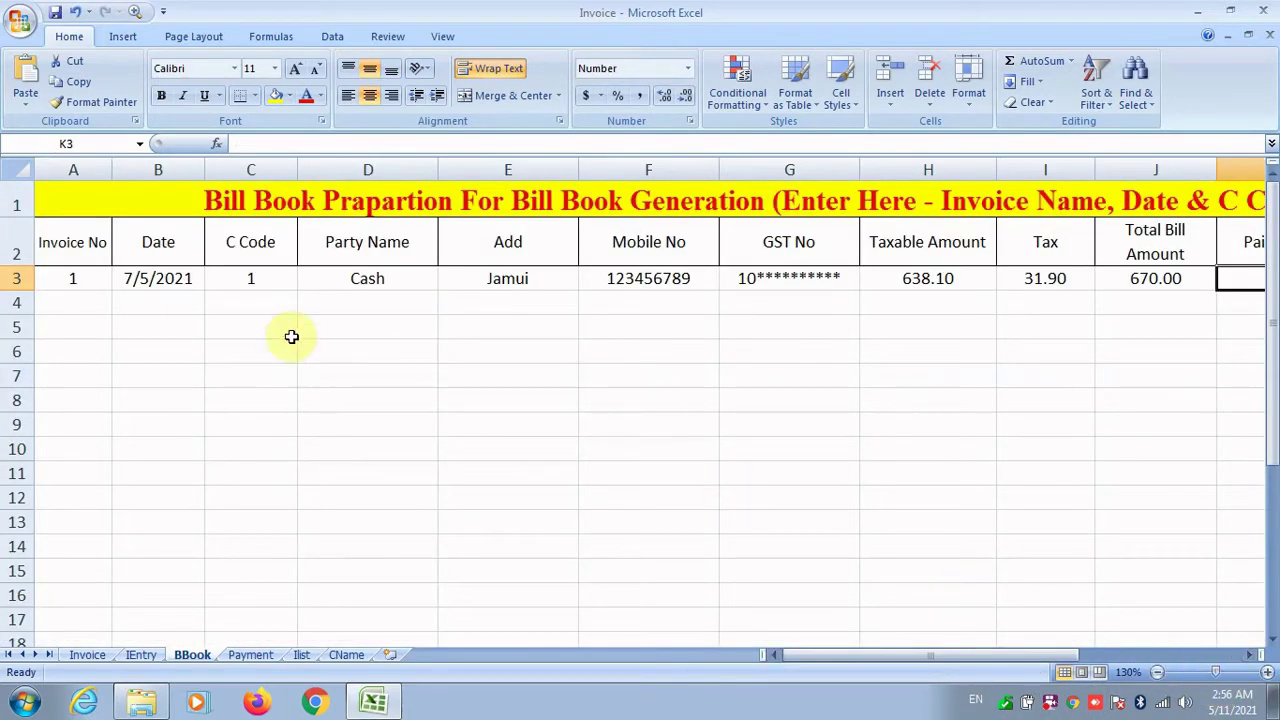
left_click_drag(337, 278, 1236, 623)
left_click(468, 414)
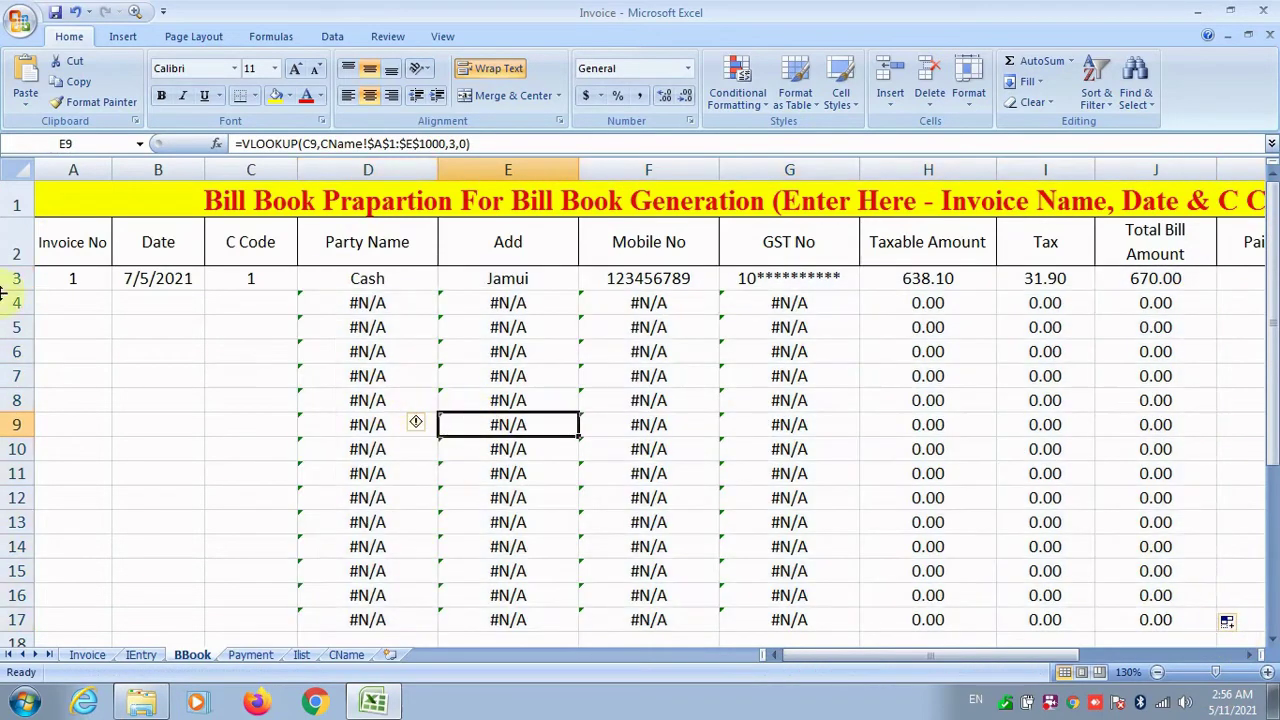
Step: Enter invoice 2 in row 4 of the bill book with date 08/05/2021 and C Code 2
left_click(70, 300)
type("2")
key("Tab")
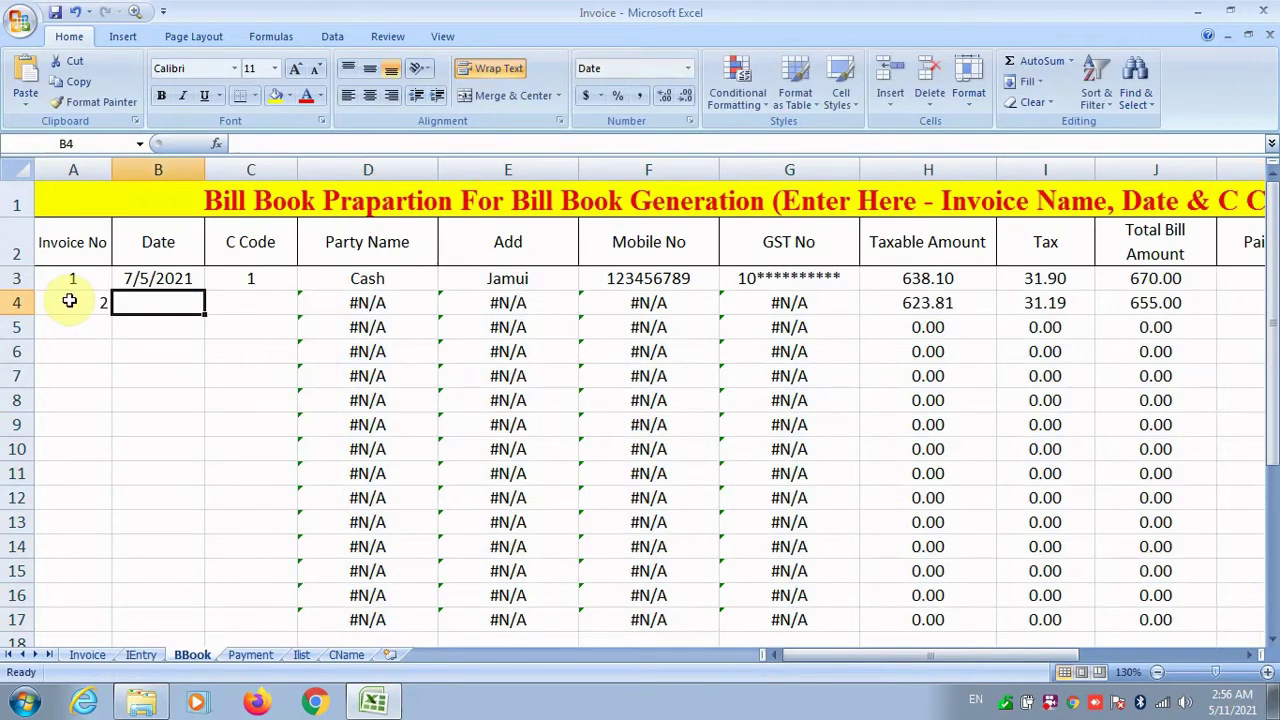
type("08/05/")
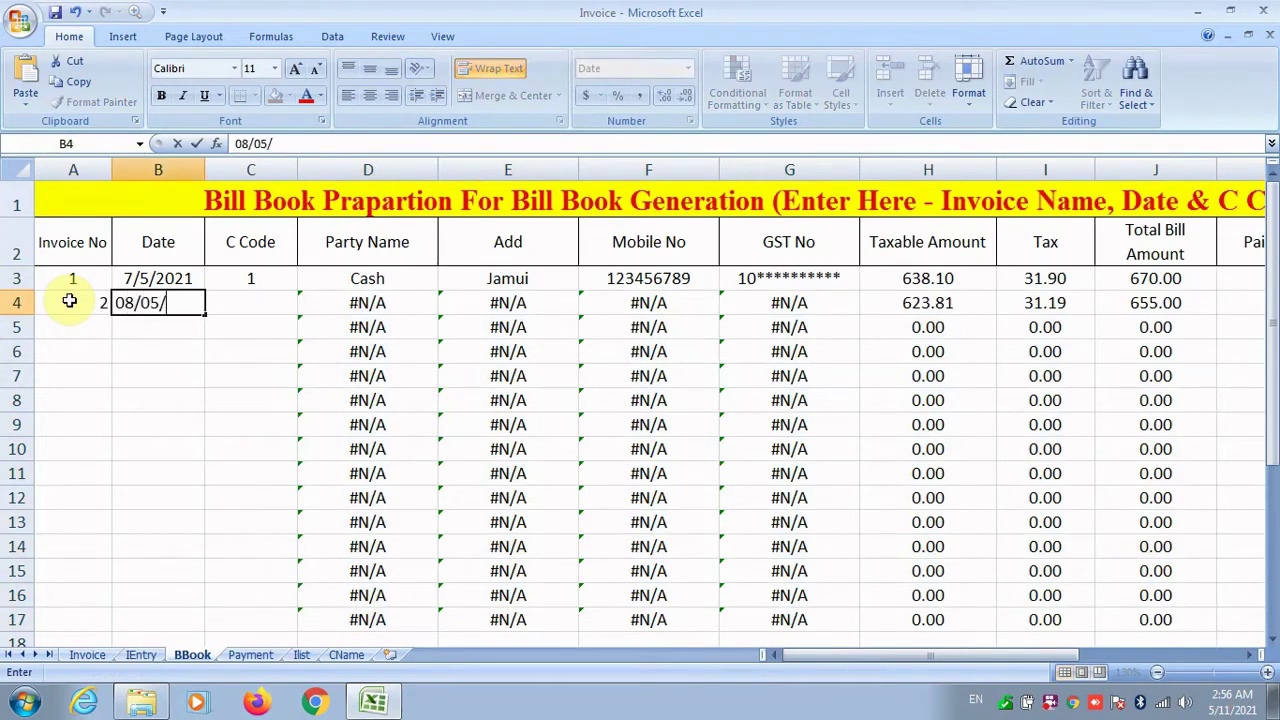
type("2021")
key("Tab")
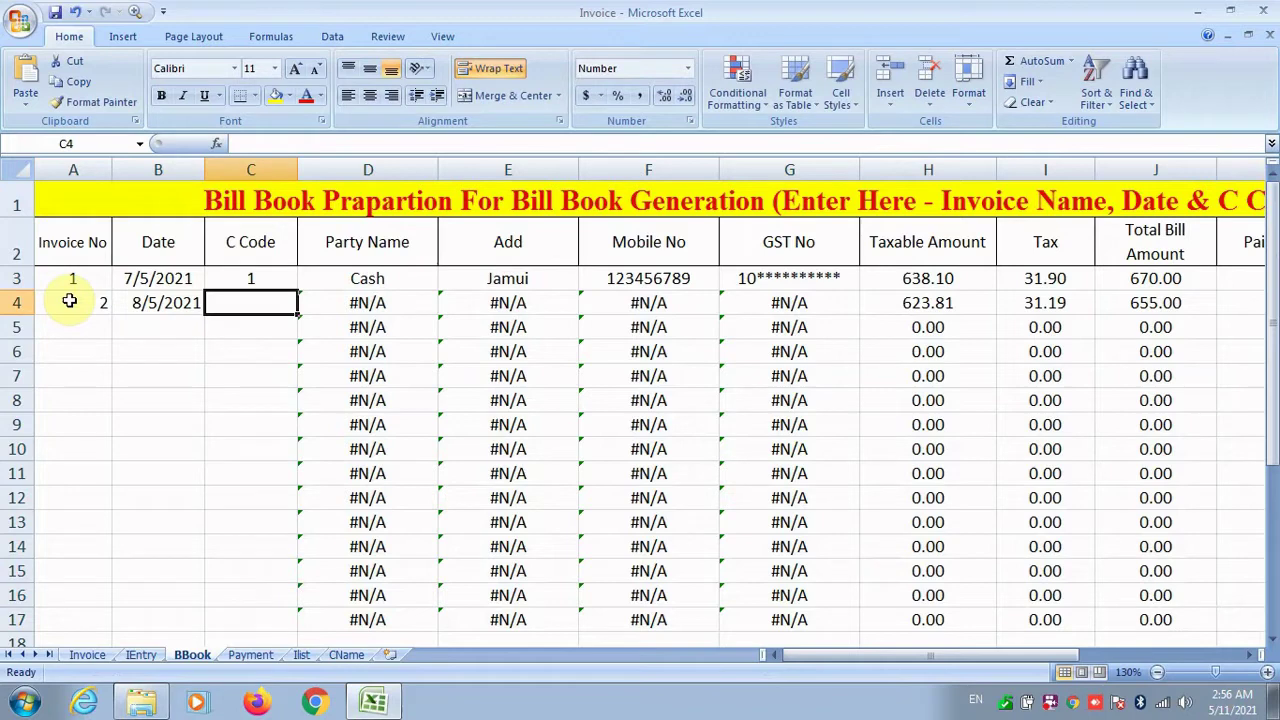
type("2")
key("Tab")
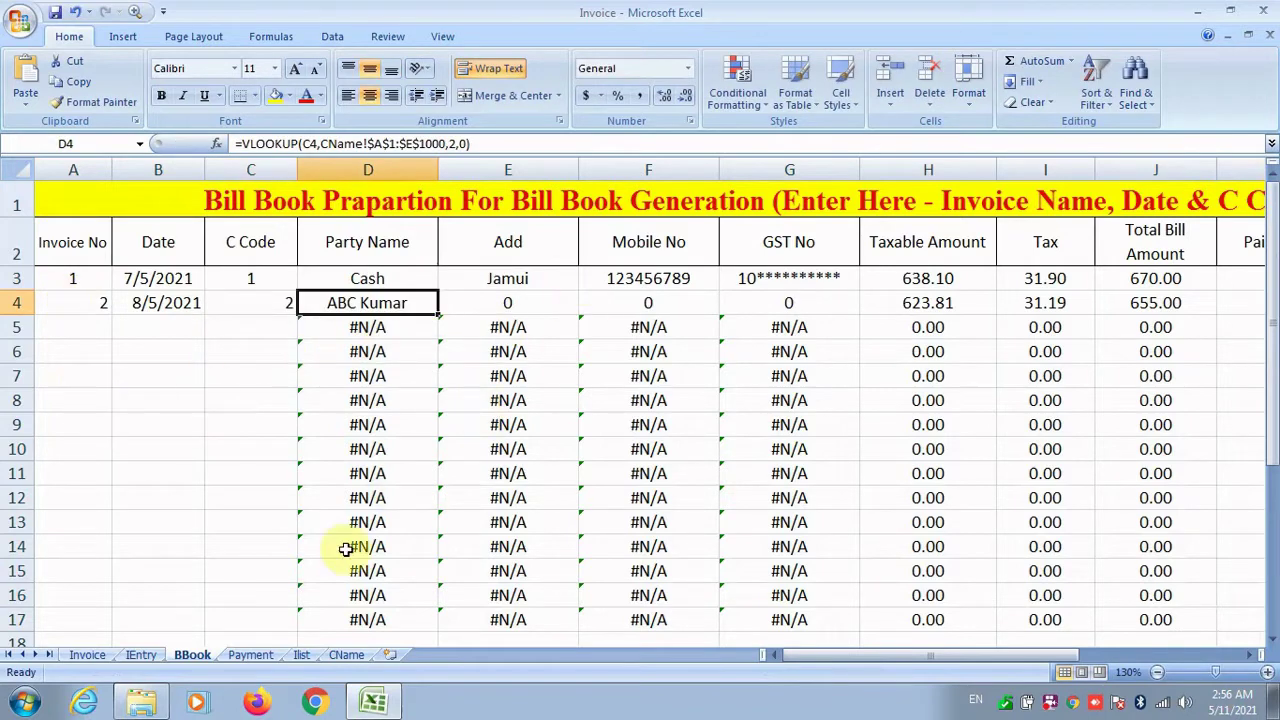
Step: On the IEntry sheet, change the invoice number of the last item line, cell A8, to 3
left_click(140, 655)
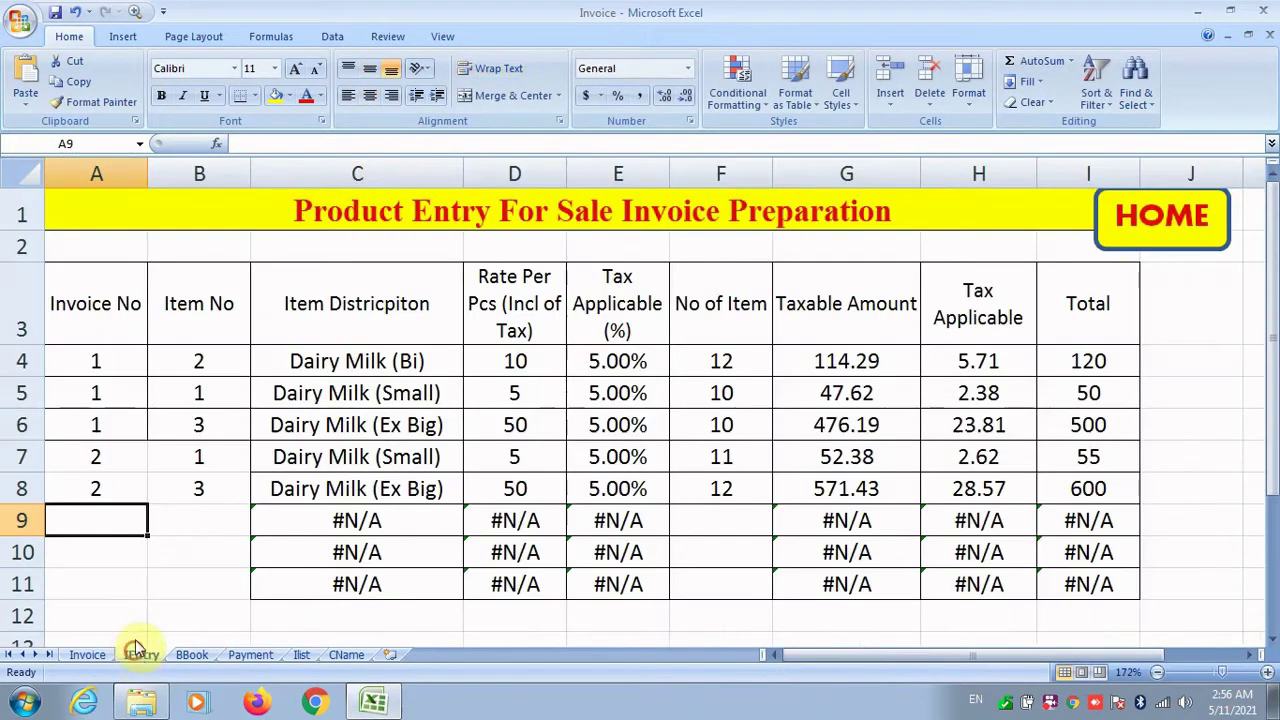
left_click(112, 462)
left_click(110, 480)
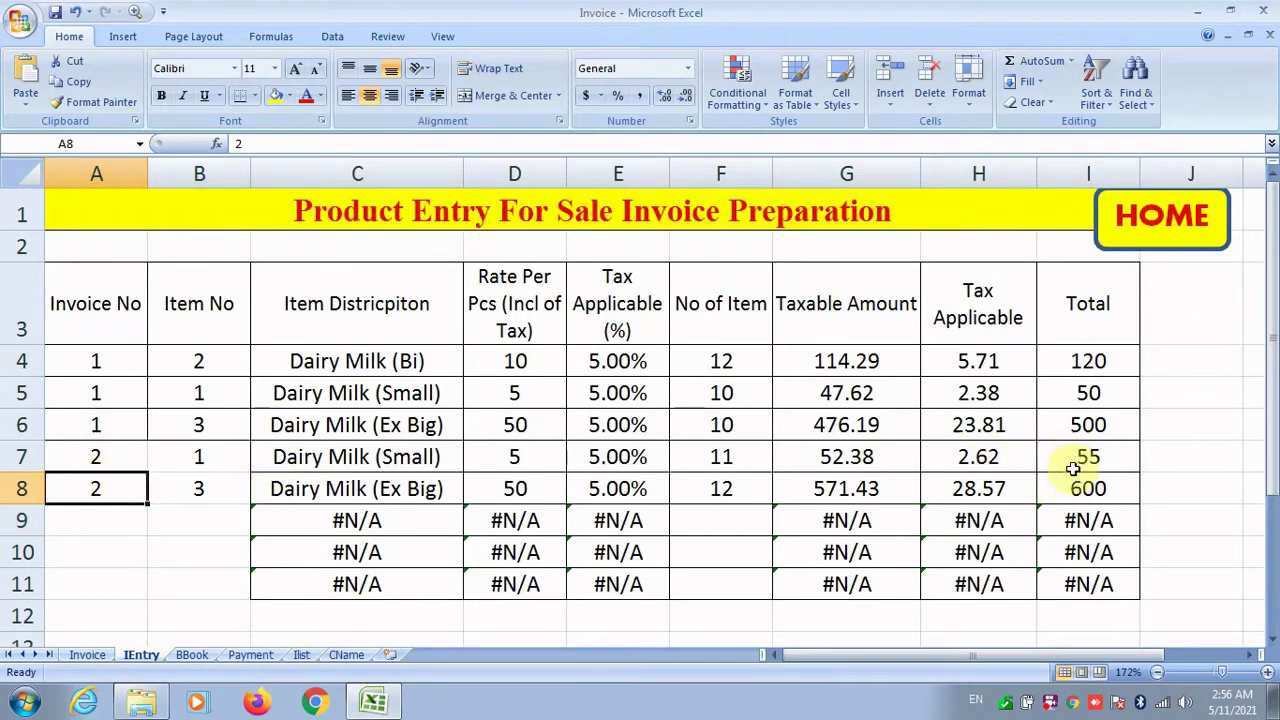
left_click(192, 655)
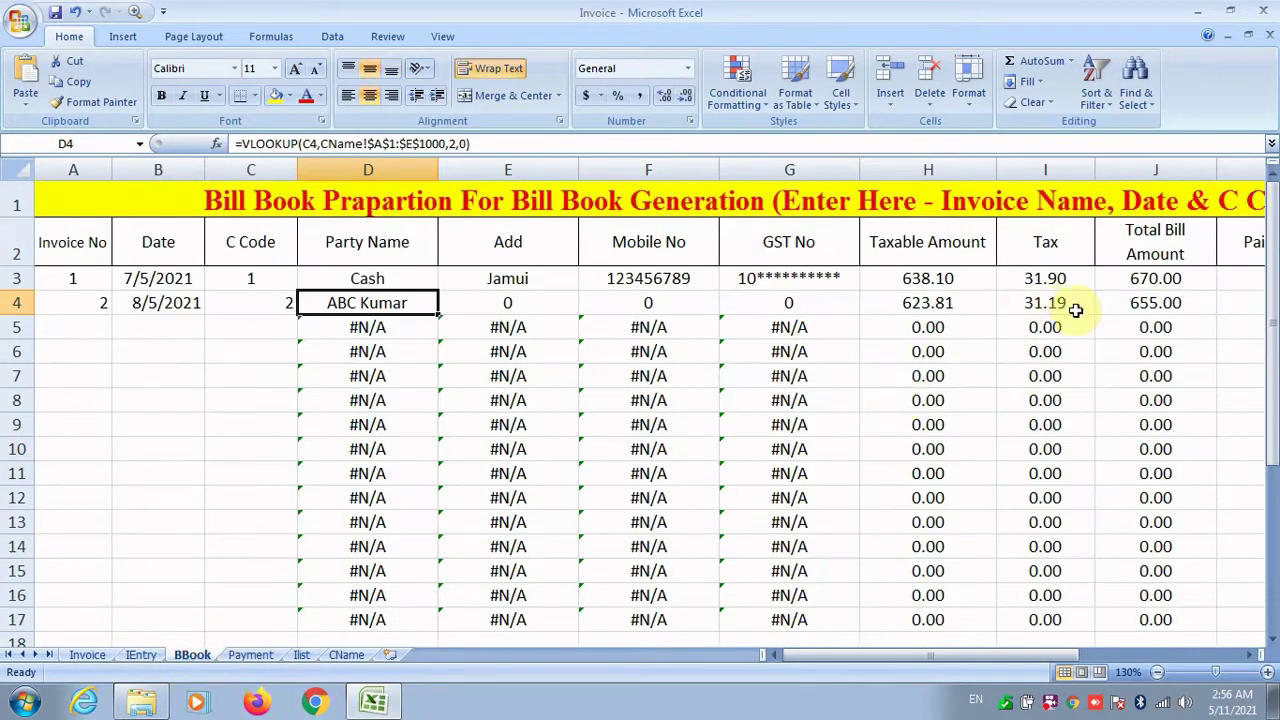
left_click(1115, 306)
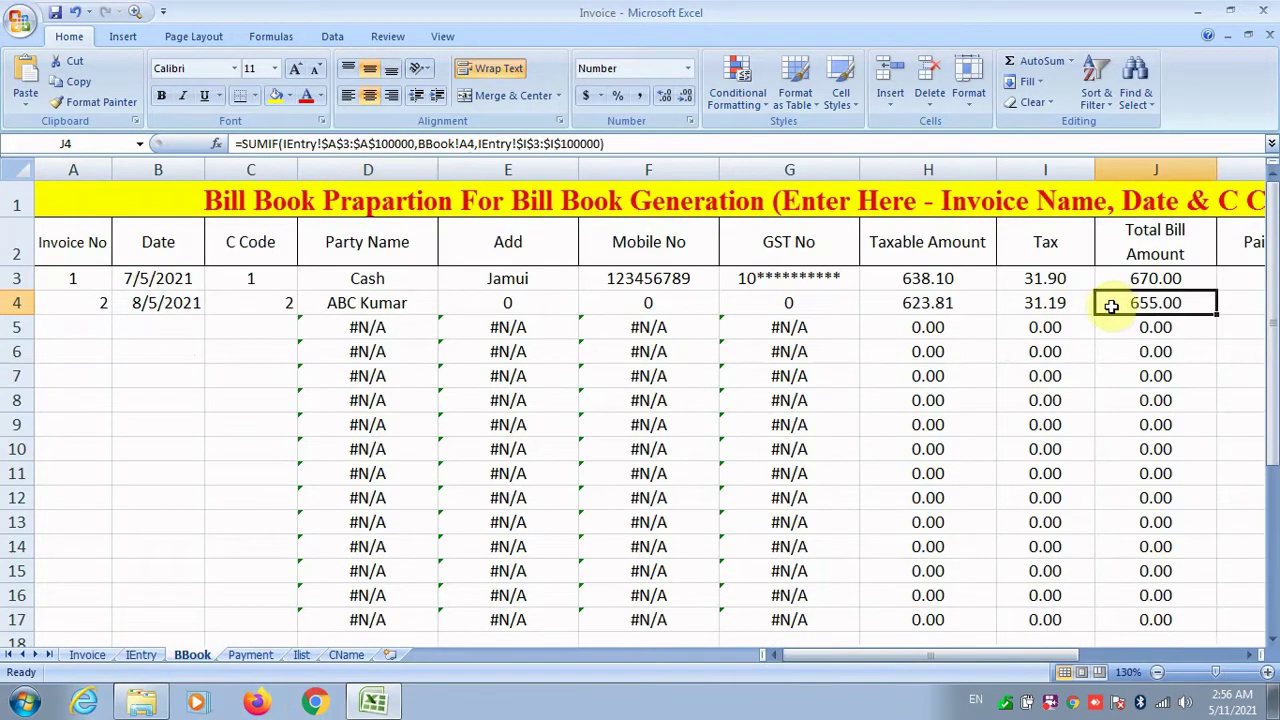
left_click(141, 655)
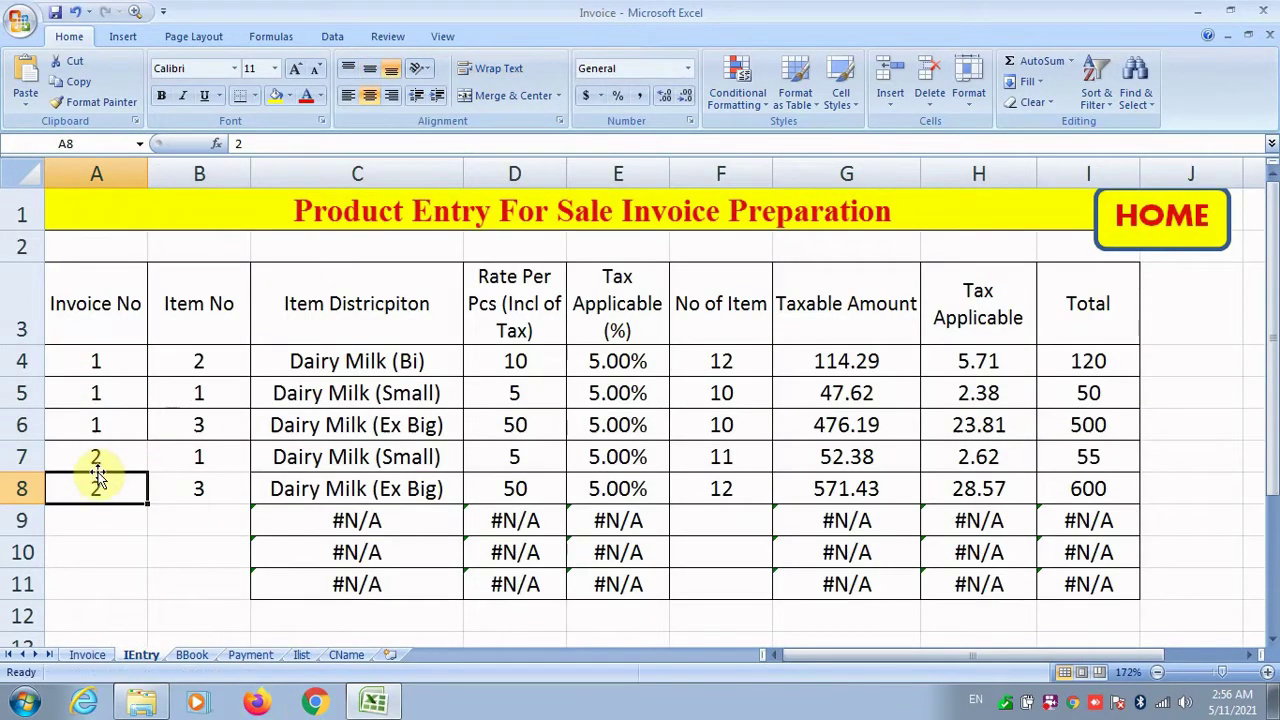
type("3")
key("Return")
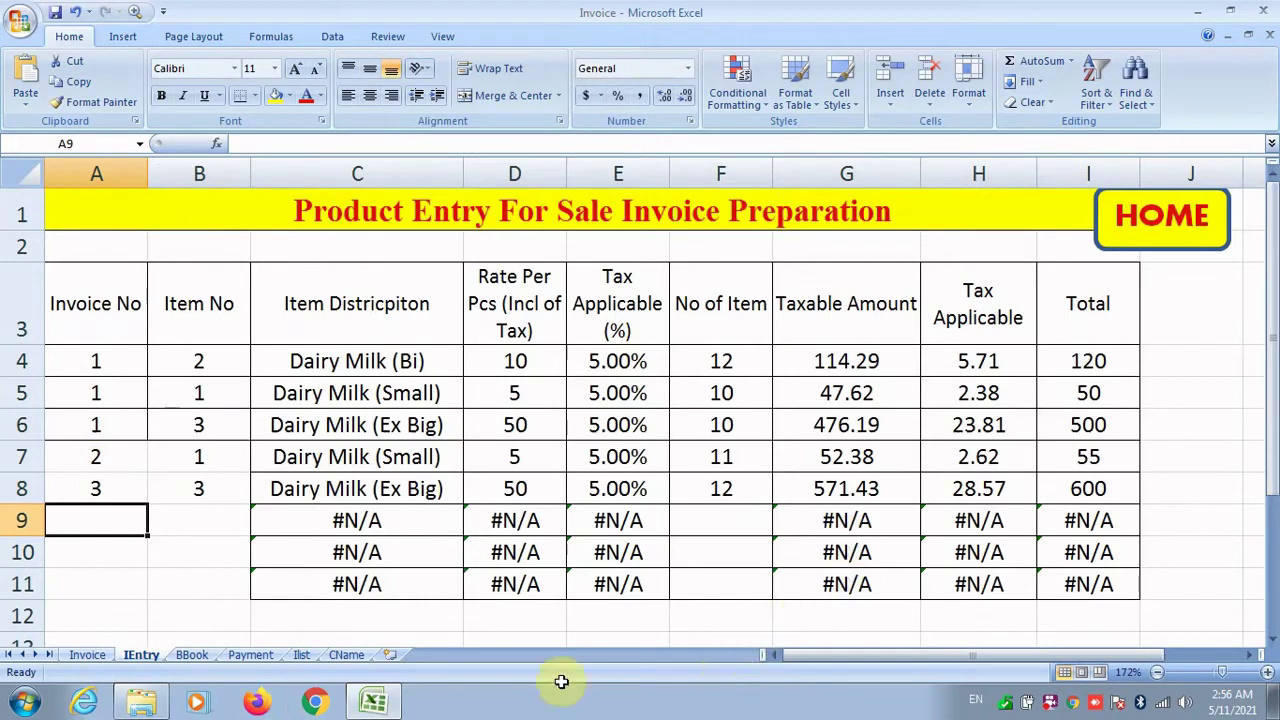
Step: Enter invoice 3 in row 5 of the BBook sheet with date 9/05/2021 and C Code 3
left_click(192, 655)
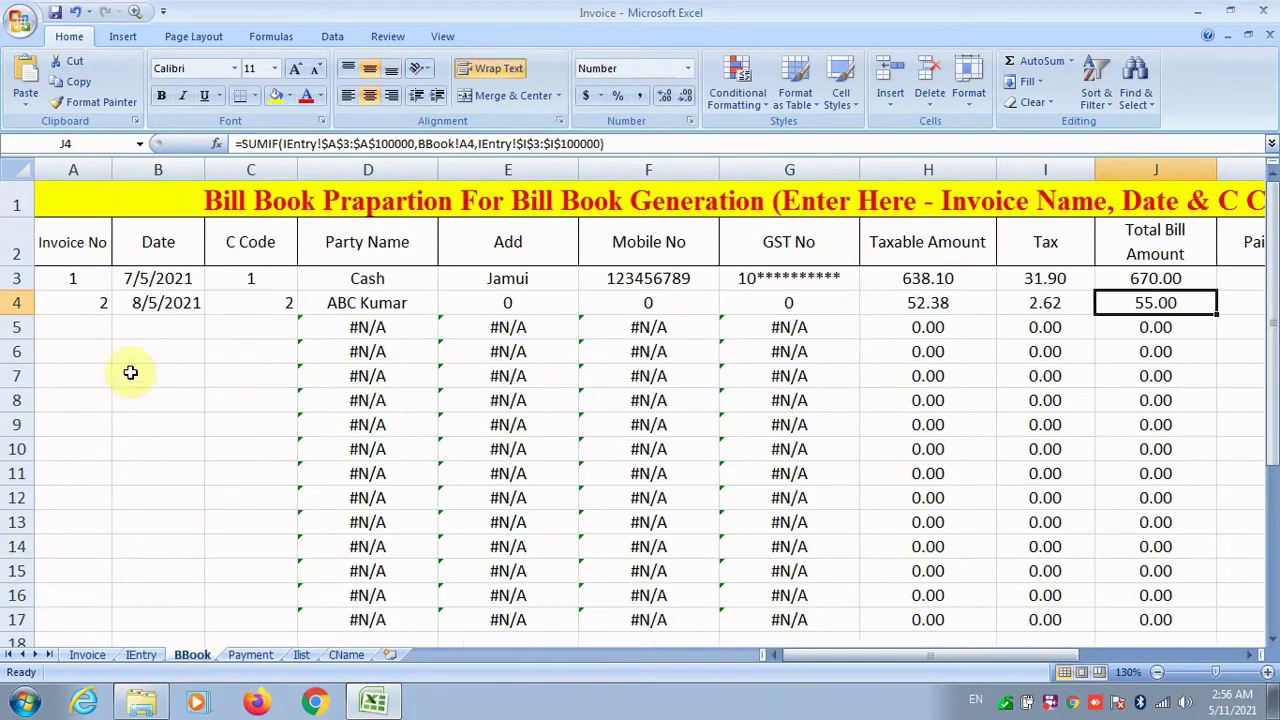
left_click(92, 310)
left_click(92, 323)
type("3")
key("Tab")
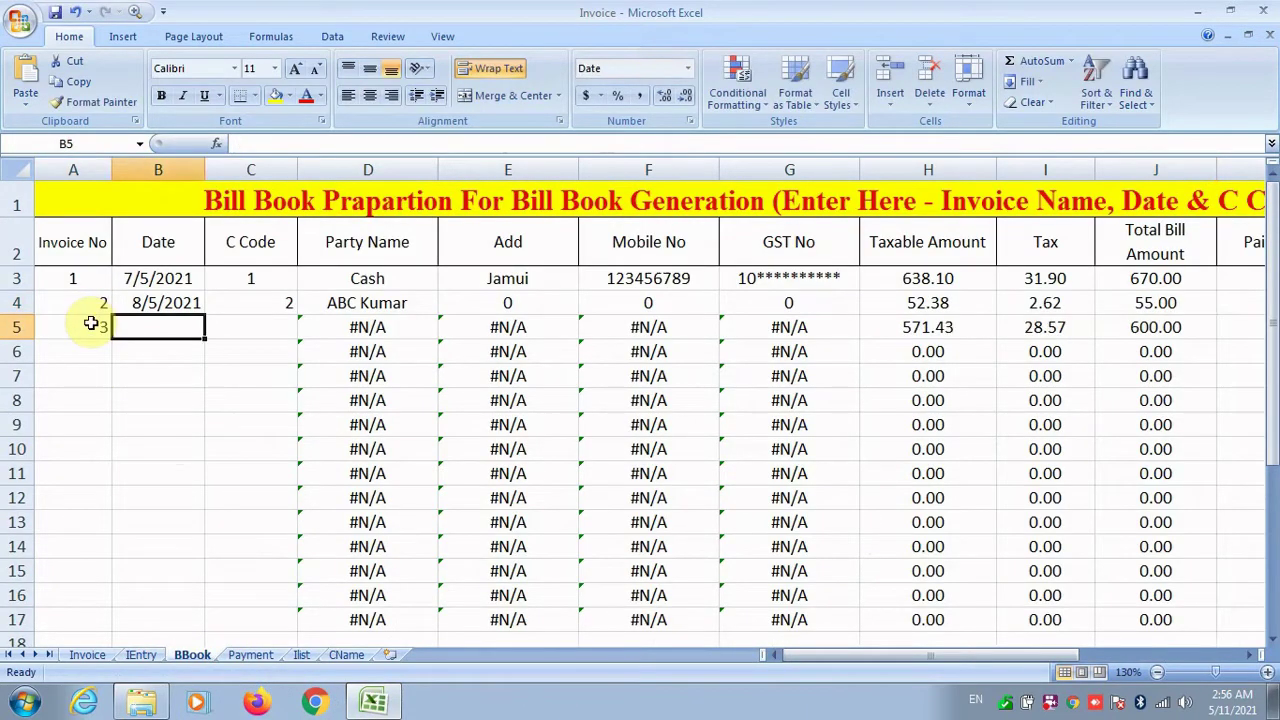
type("9/05/2021")
key("Tab")
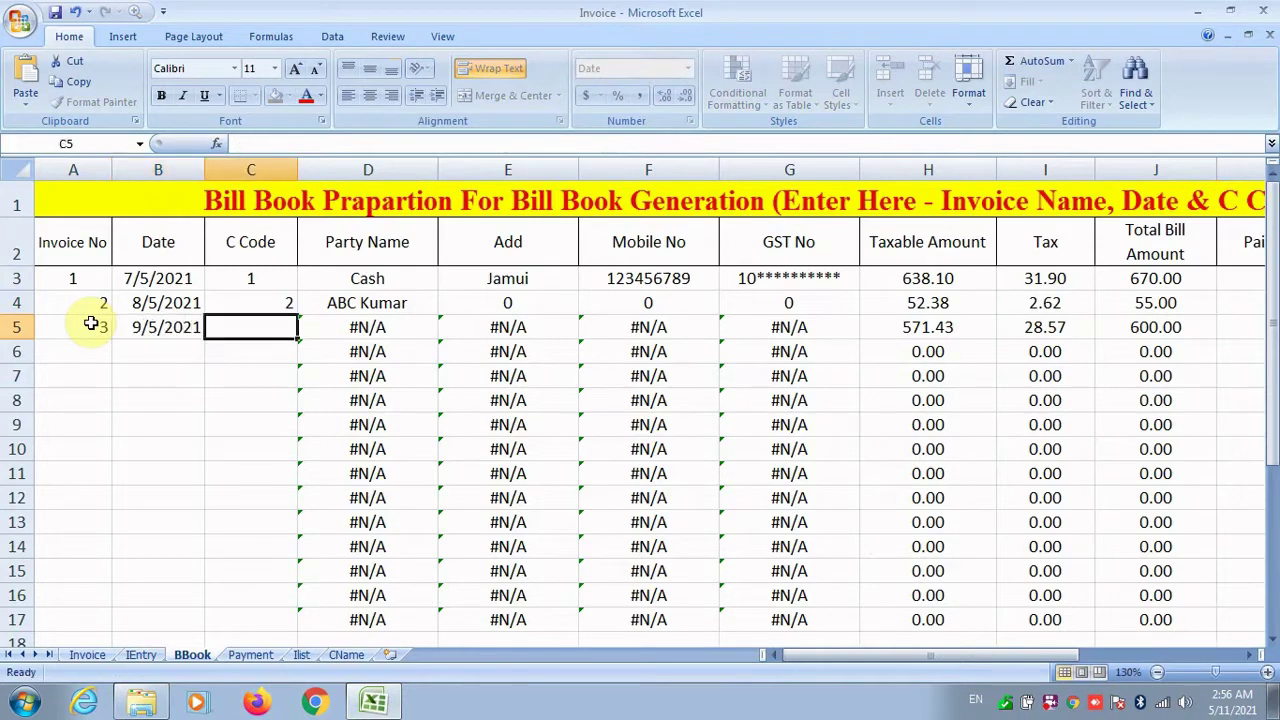
type("3")
key("Return")
Step: Examine the looked-up party details and the taxable amount and tax calculated for invoice 3 in row 5
key("Tab")
key("Right")
key("Right")
key("Right")
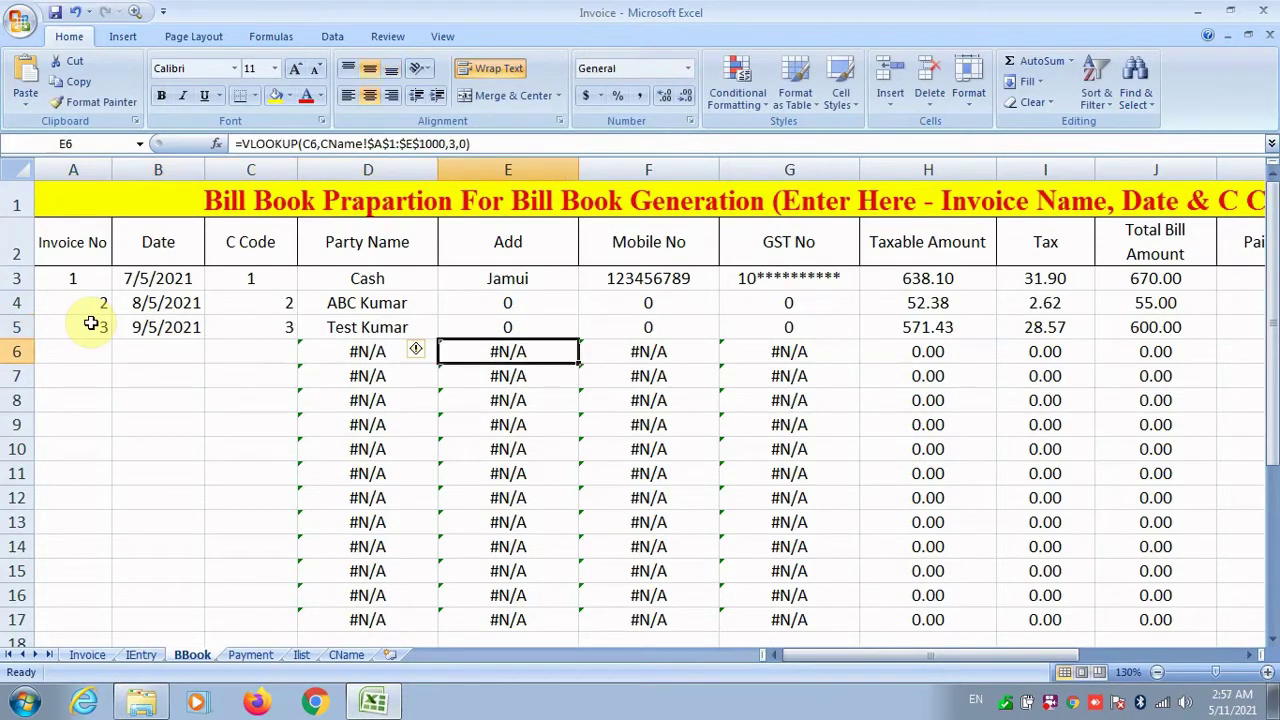
key("Right")
key("Right")
key("Right")
key("Up")
key("Right")
key("Left")
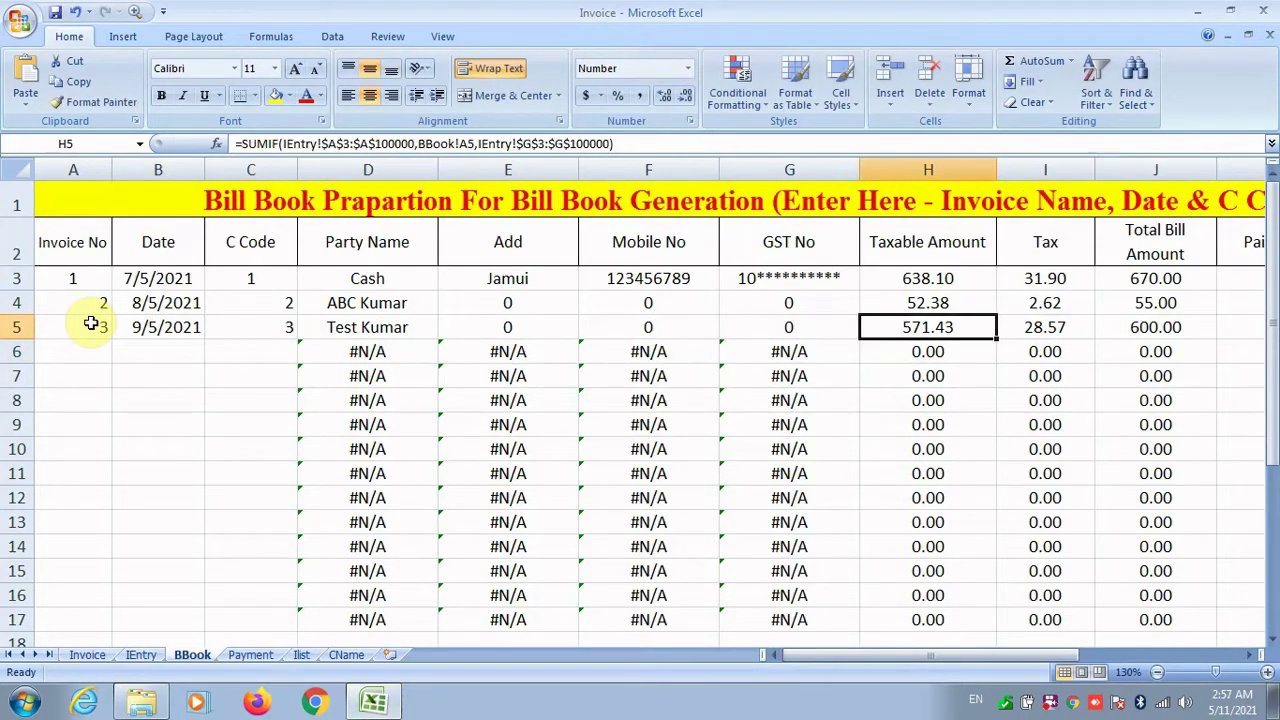
Step: Centre the invoice numbers in A3:A5 and the whole C Code column horizontally
left_click_drag(85, 278, 90, 327)
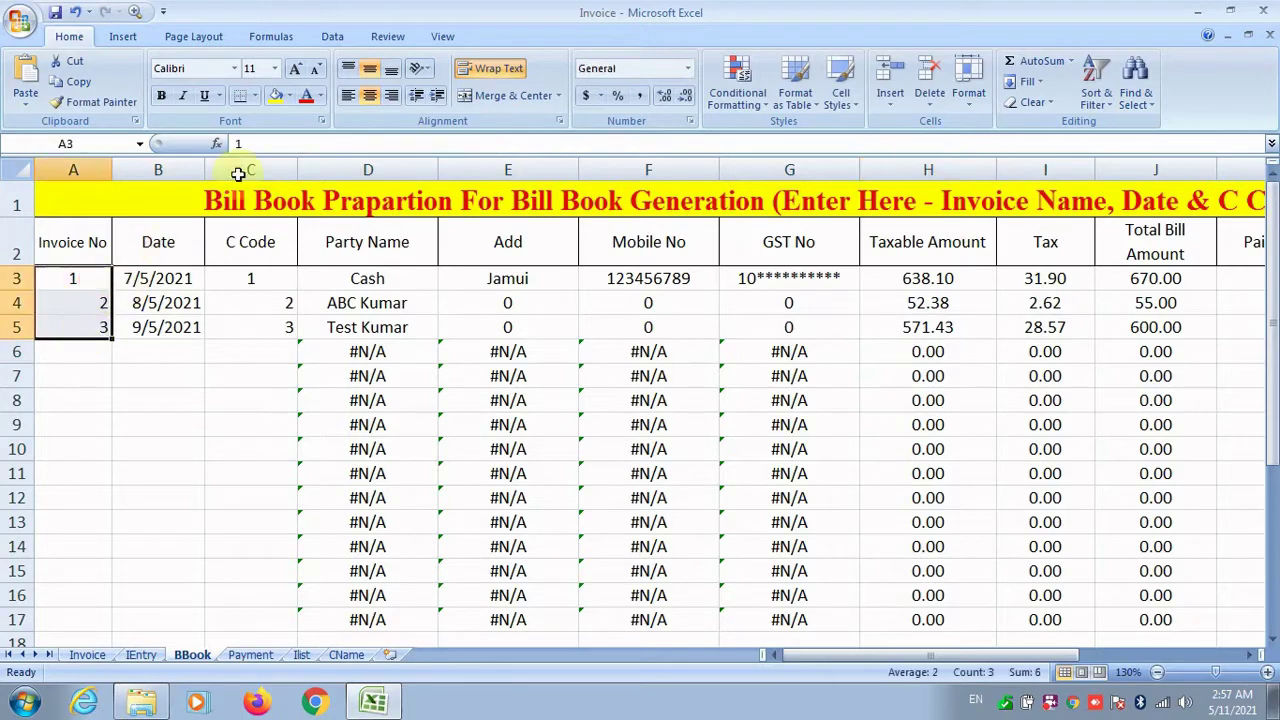
left_click(370, 95)
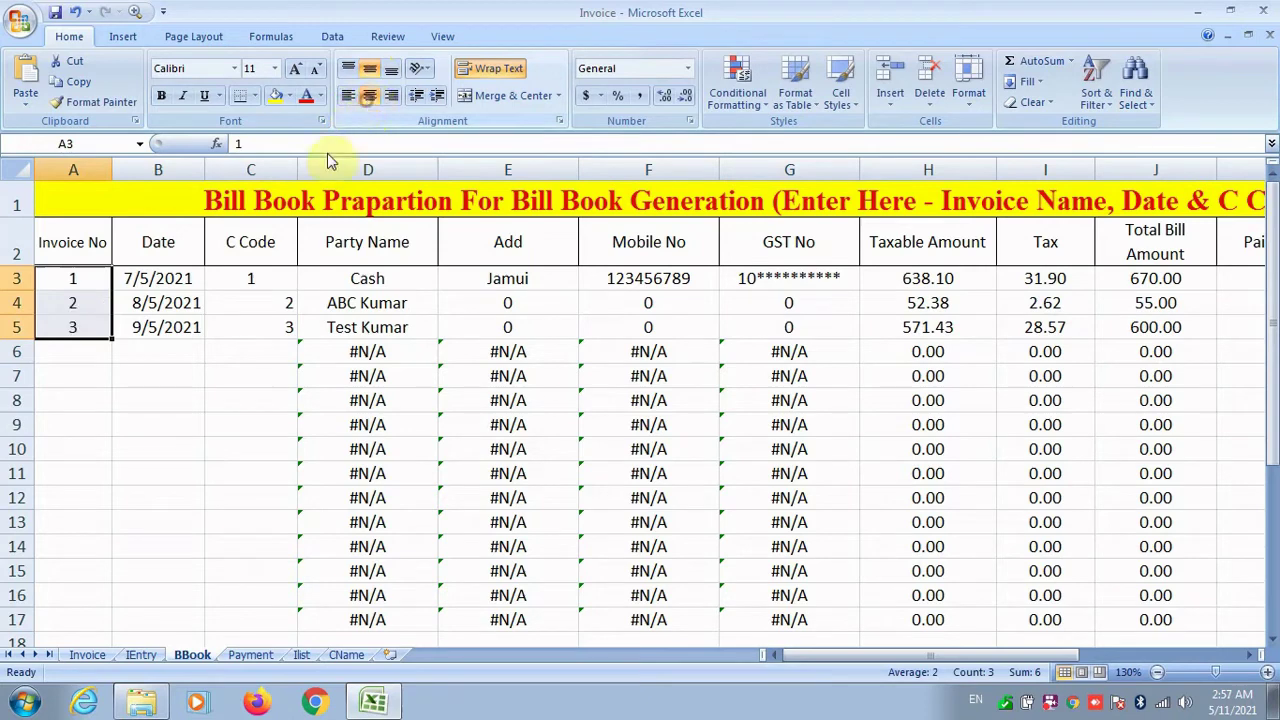
scroll(649, 409, "down", 1)
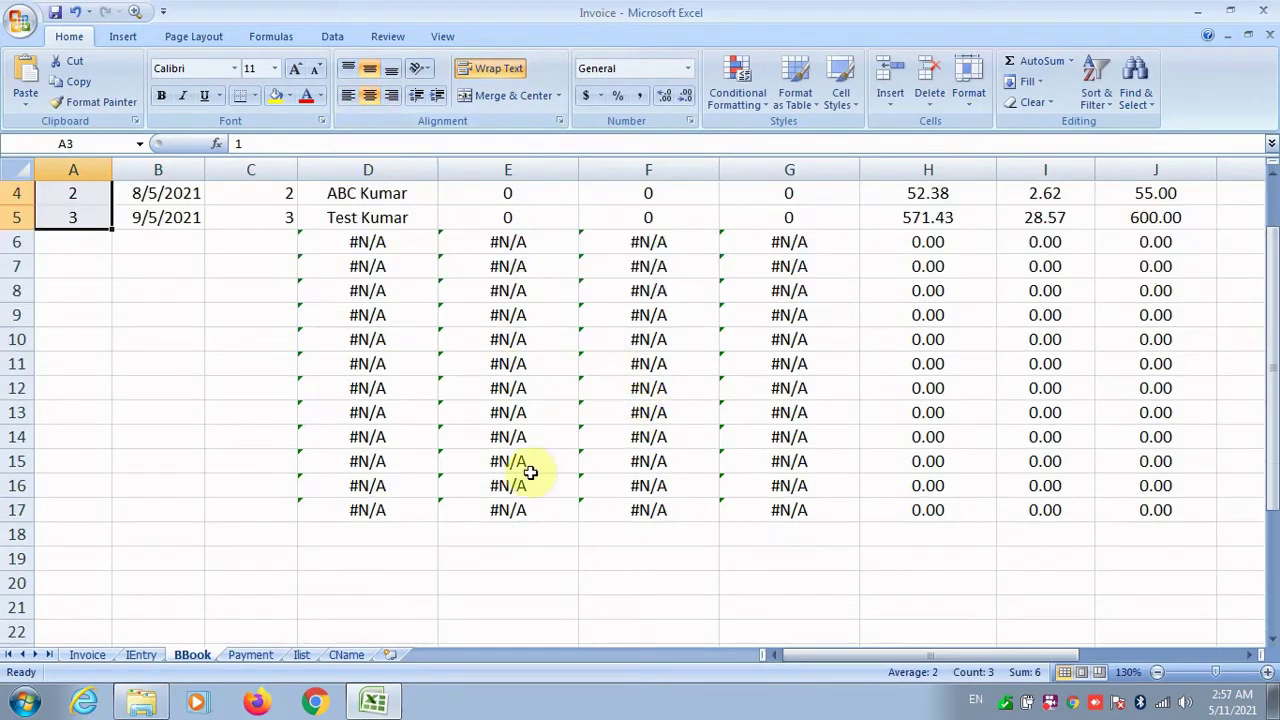
scroll(570, 382, "up", 1)
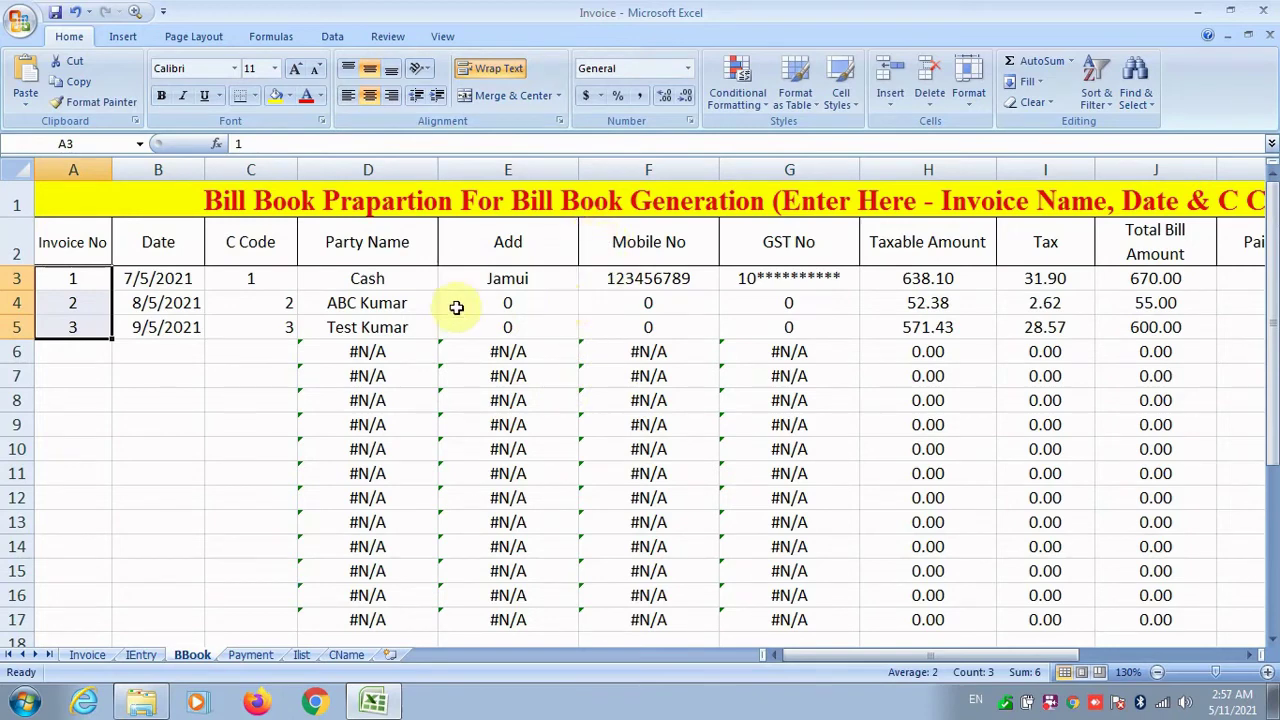
left_click(250, 171)
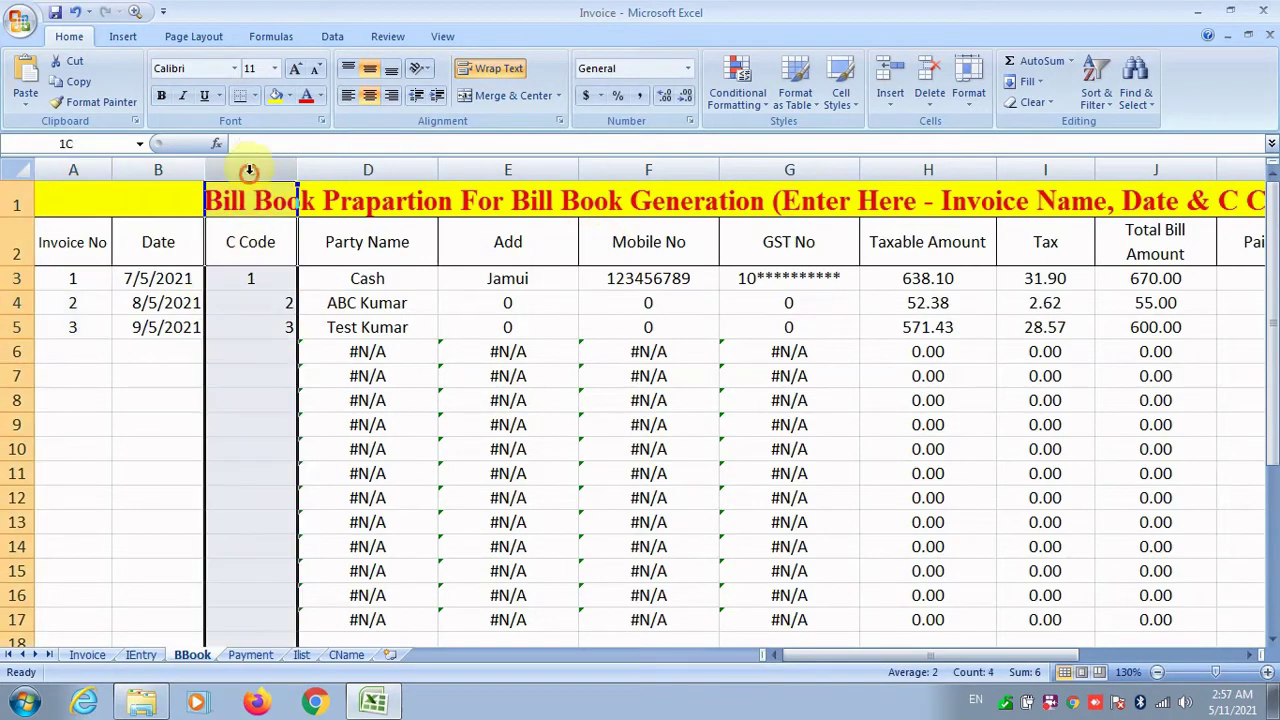
left_click(369, 95)
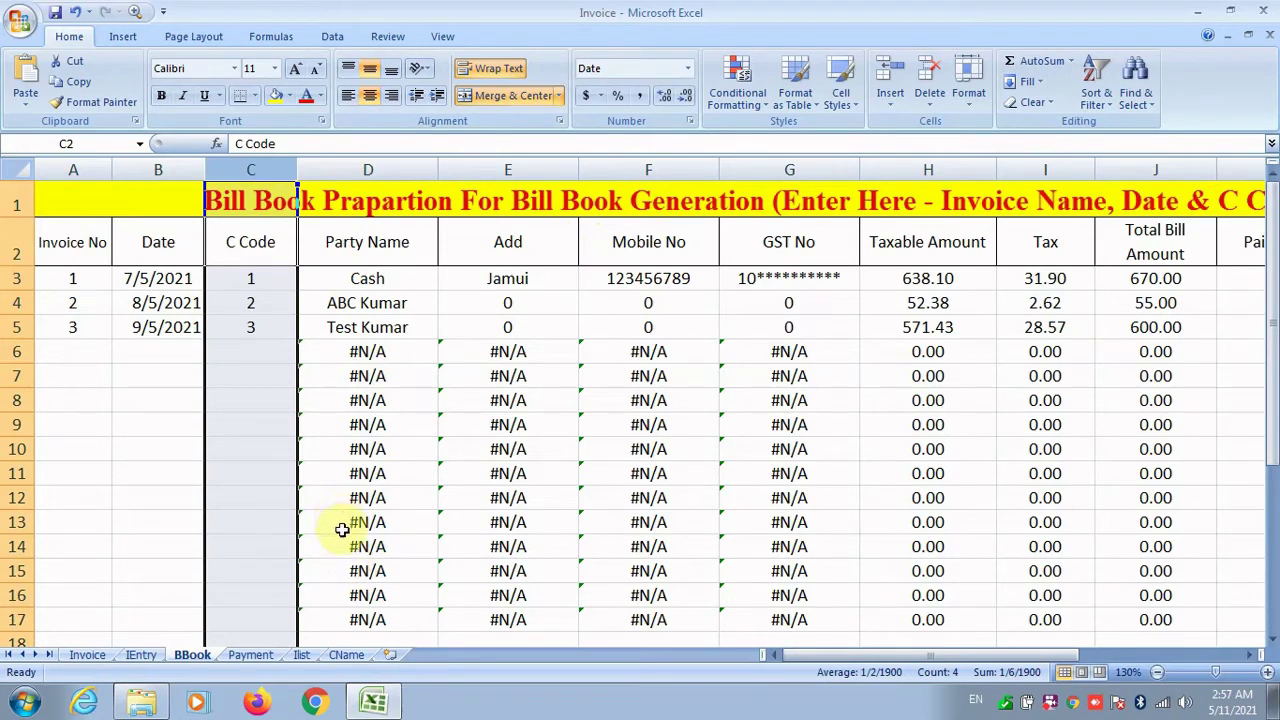
Step: Review the Invoice sheet's layout from the header and item table down to the tax calculation and bank details
left_click(141, 655)
left_click(105, 658)
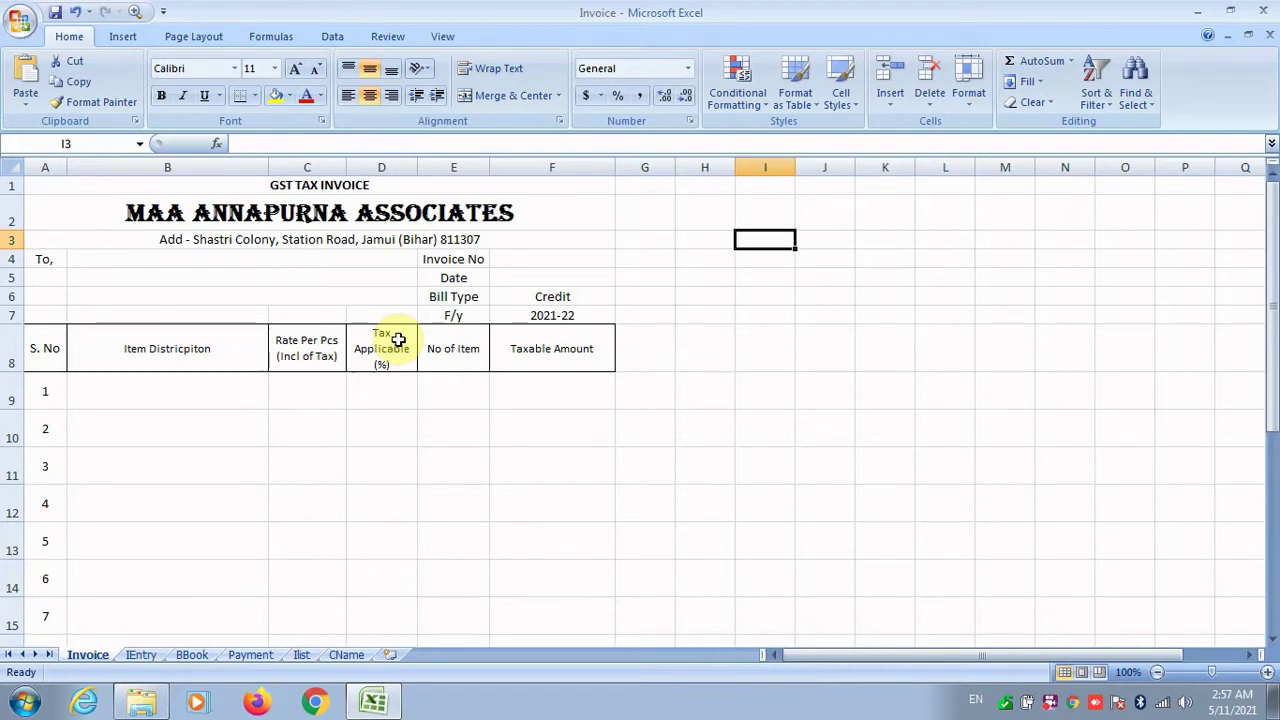
scroll(398, 340, "down", 5)
scroll(283, 380, "up", 1)
scroll(283, 380, "down", 2)
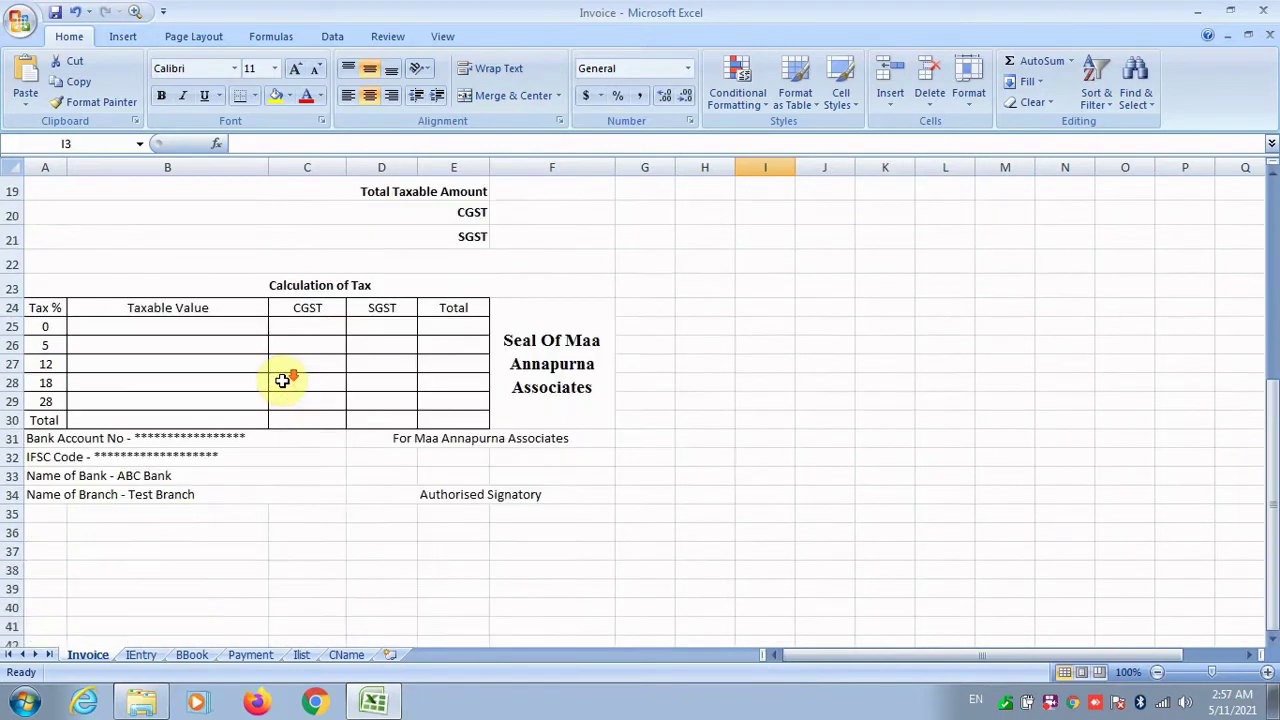
scroll(283, 380, "down", 4)
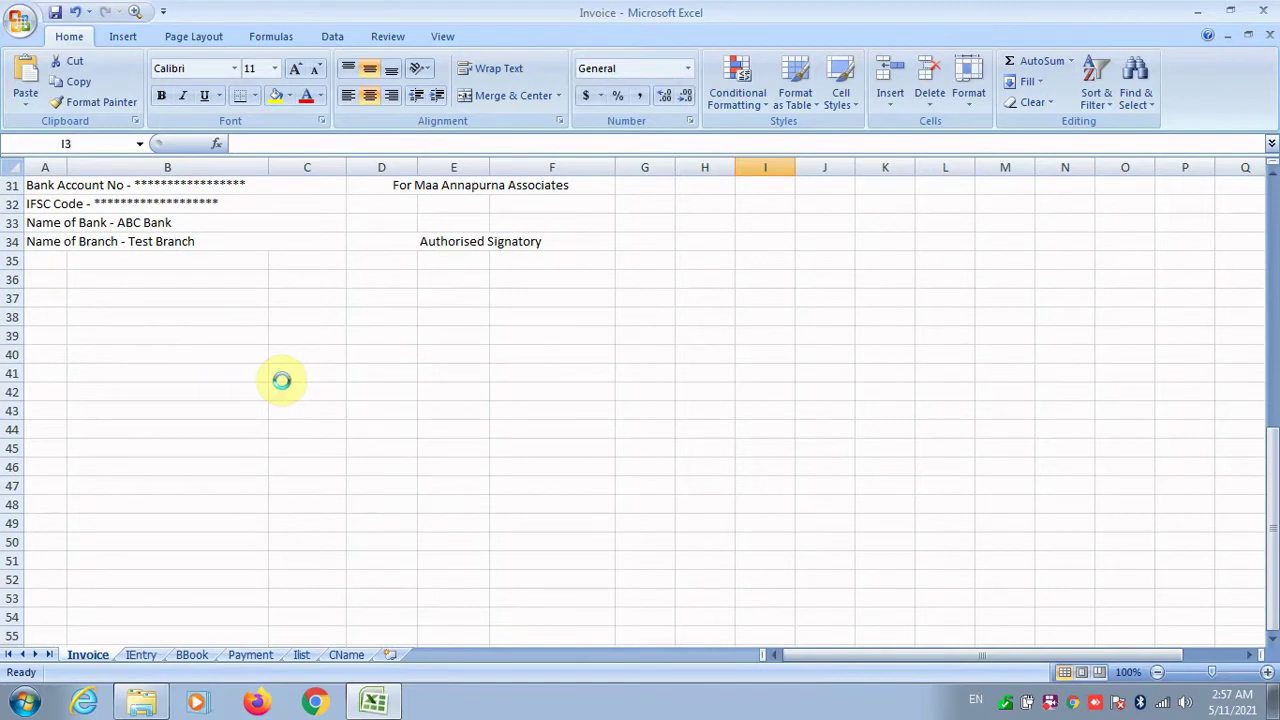
scroll(300, 570, "up", 8)
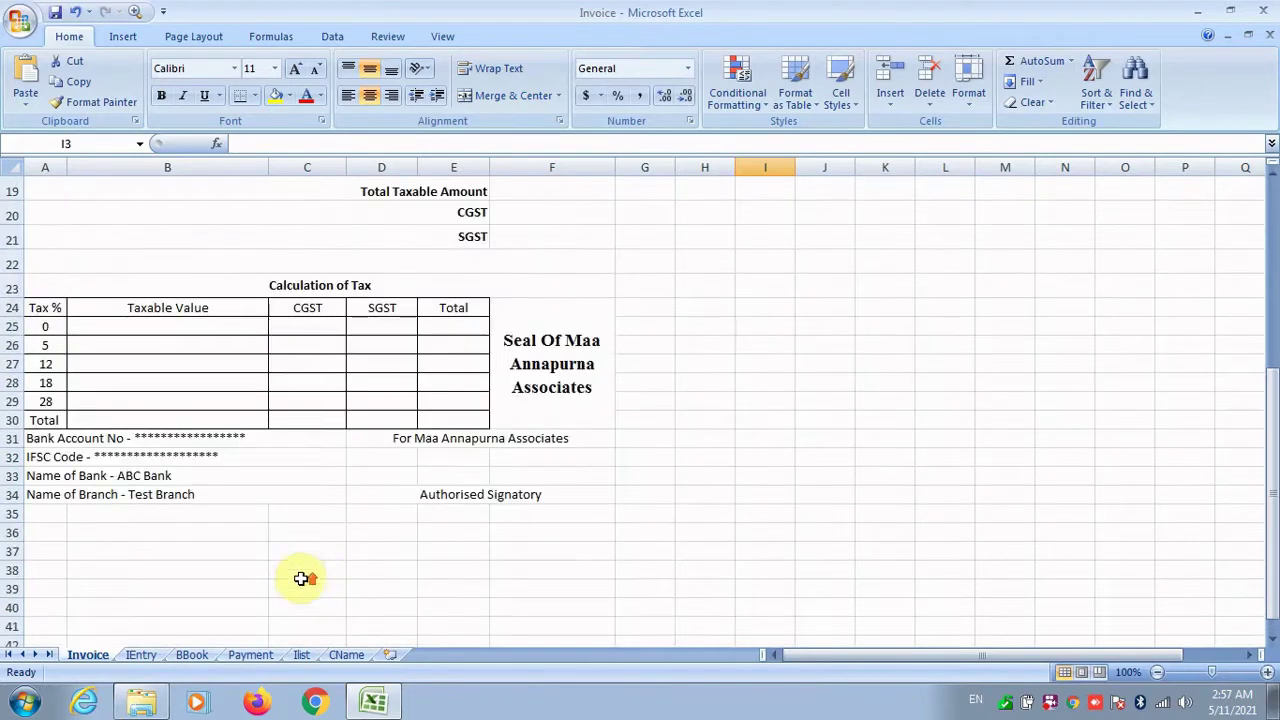
scroll(139, 205, "up", 2)
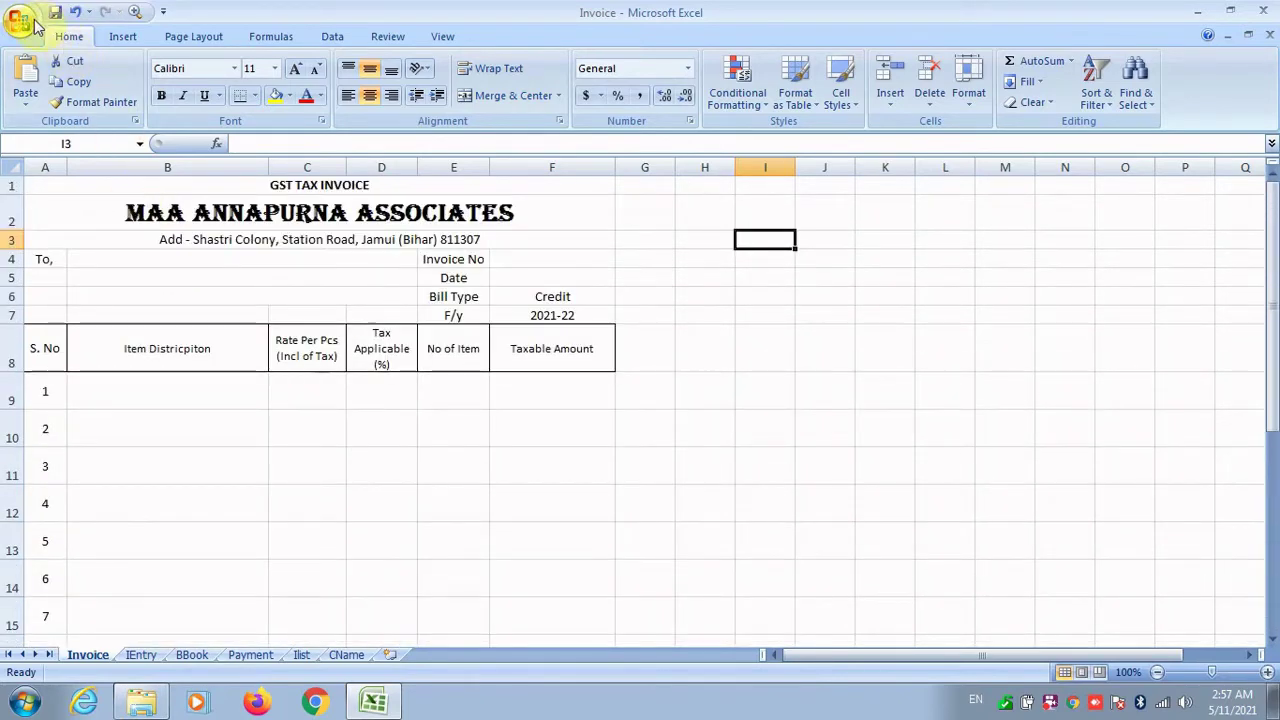
Step: Save a copy of the workbook to the Desktop as an Excel Macro-Enabled Workbook named "Invoice Macro Enabled"
left_click(50, 185)
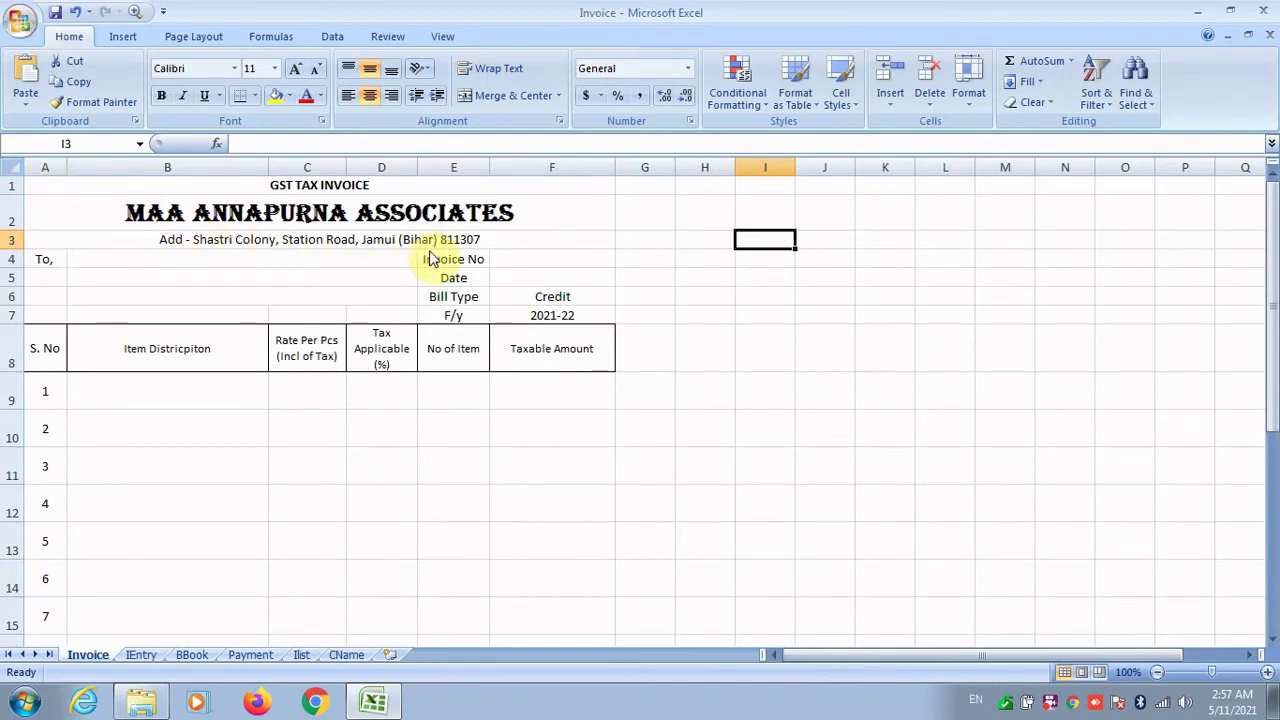
key("F12")
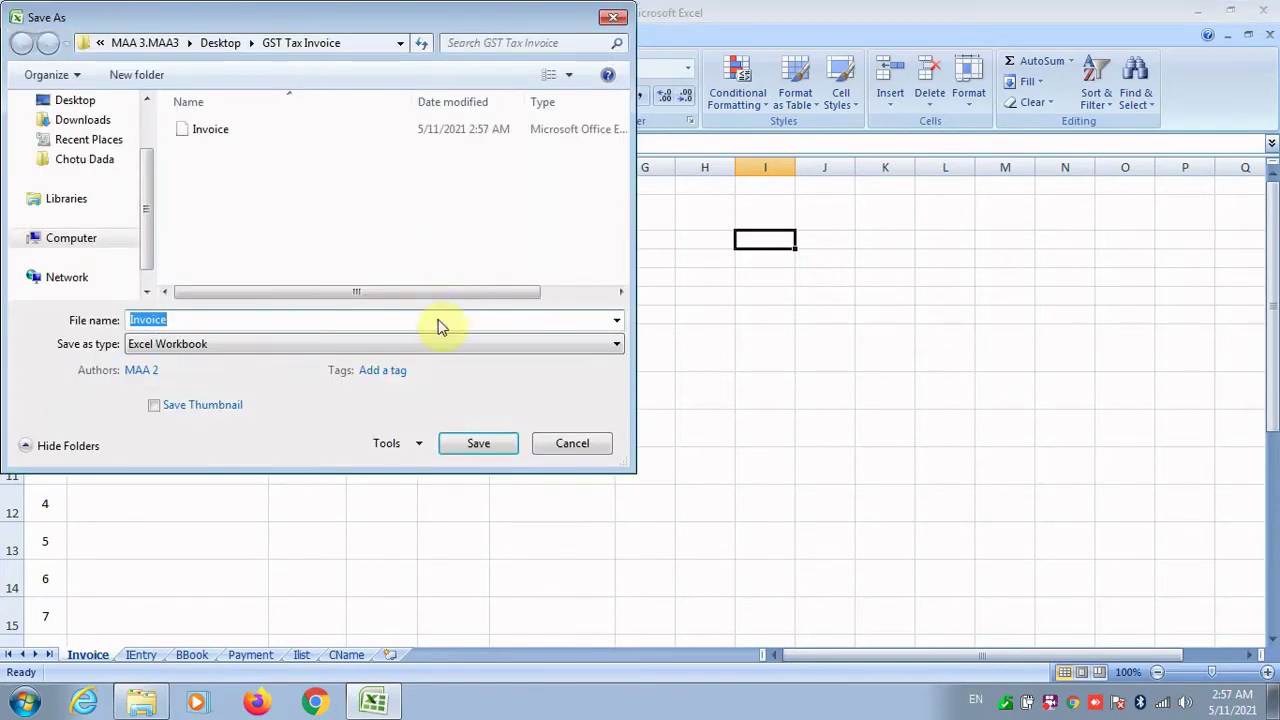
left_click(450, 344)
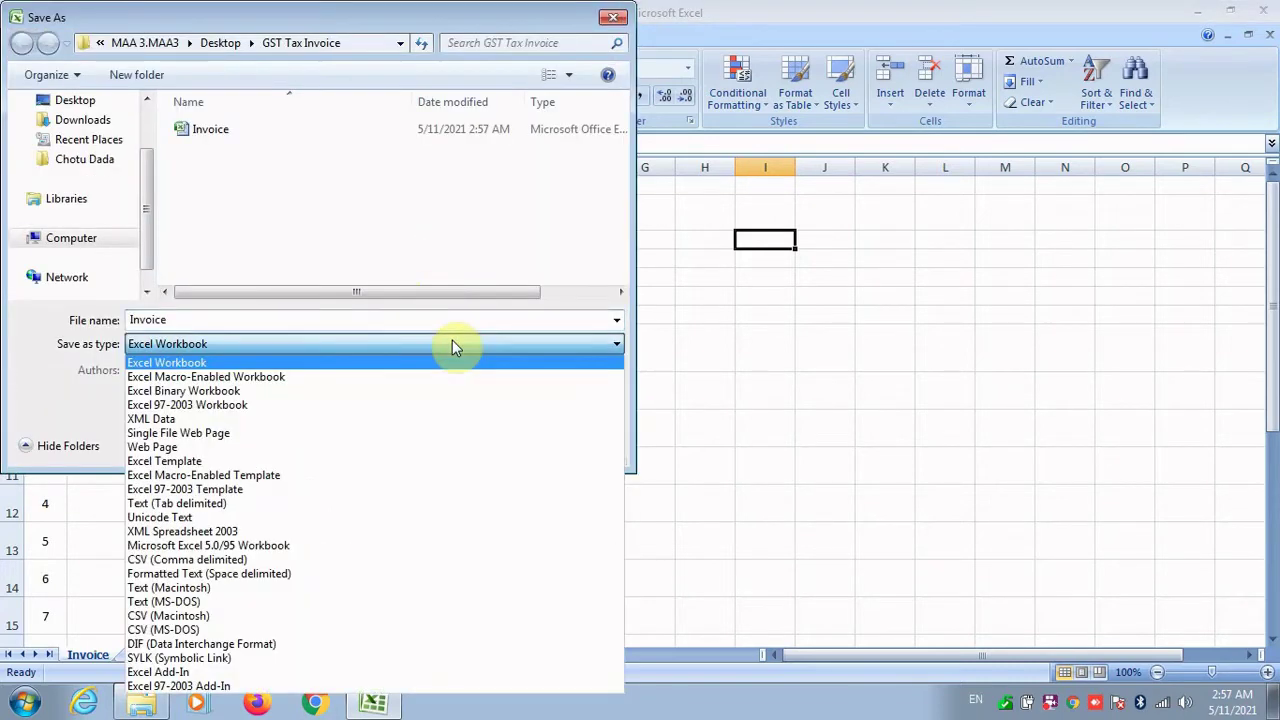
key("Down")
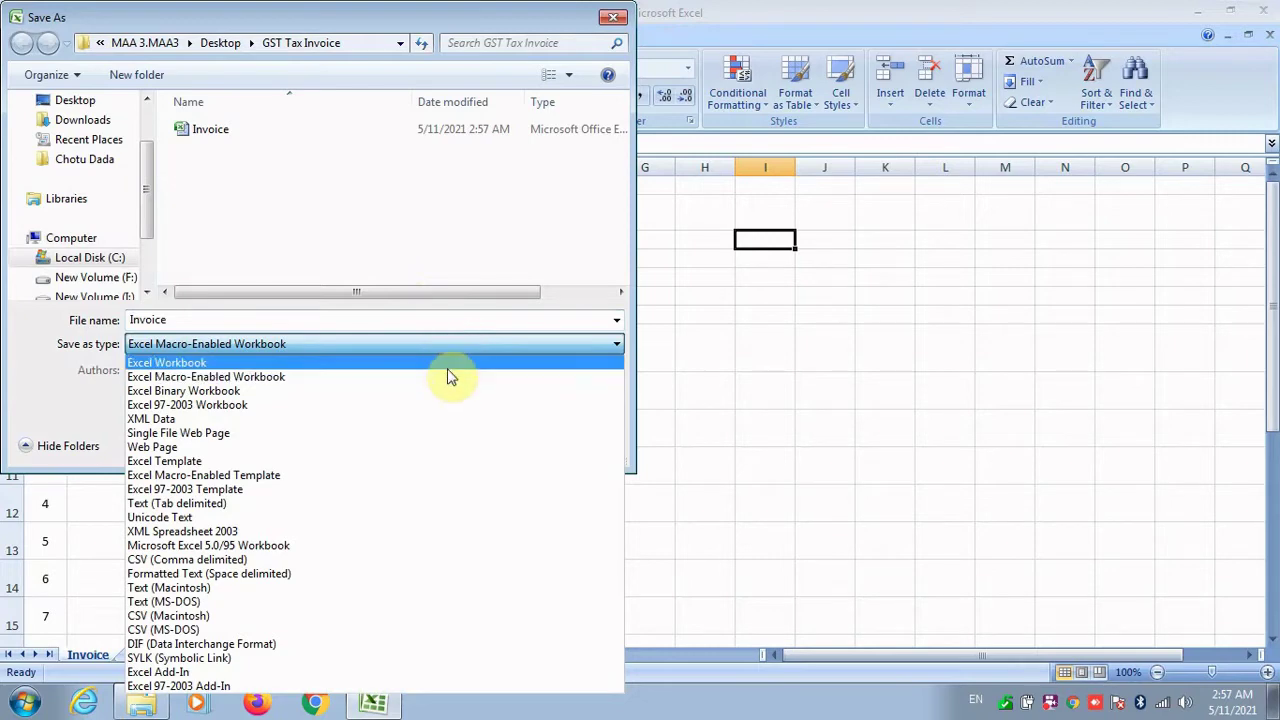
left_click(446, 376)
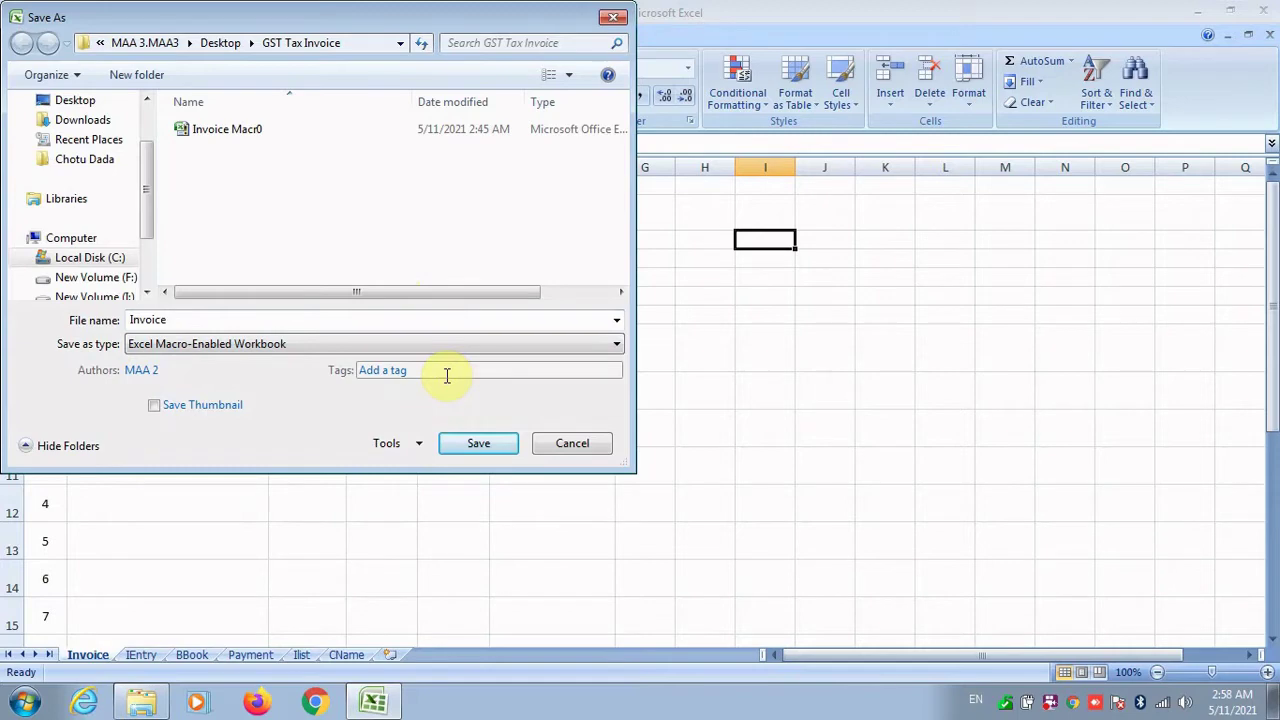
left_click(65, 100)
double_click(216, 319)
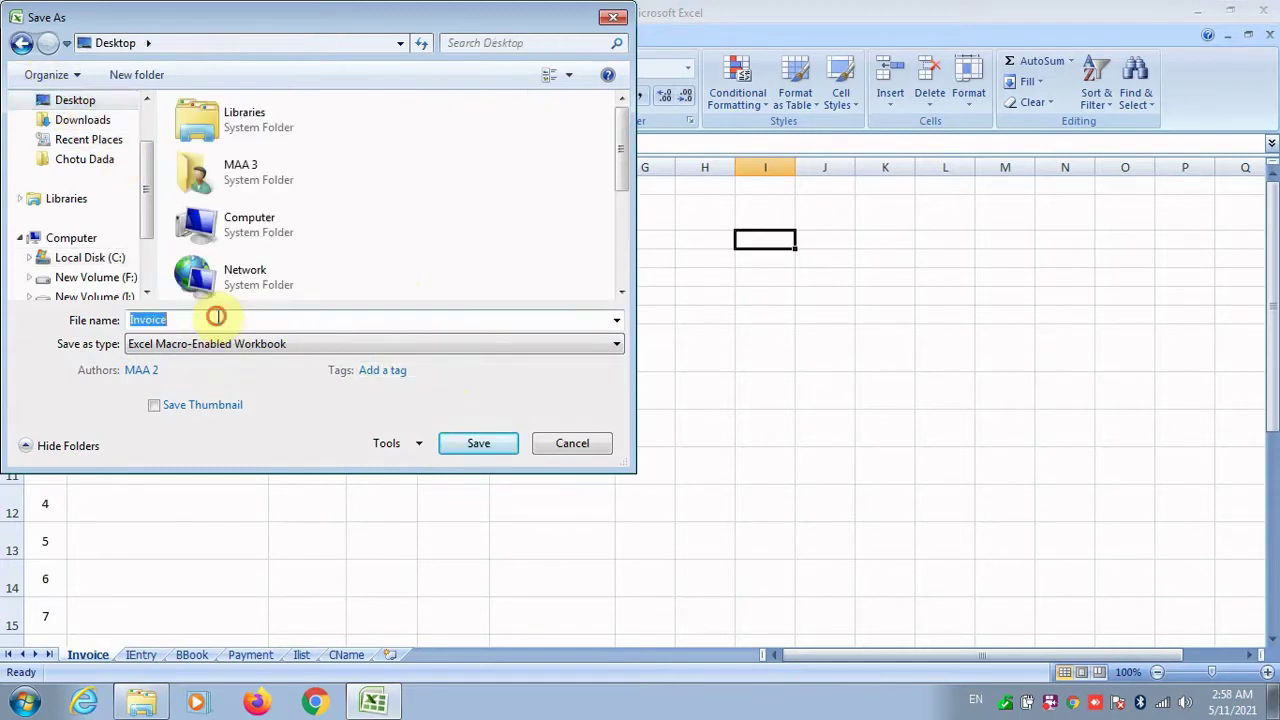
left_click(218, 318)
type("Macro Enabled")
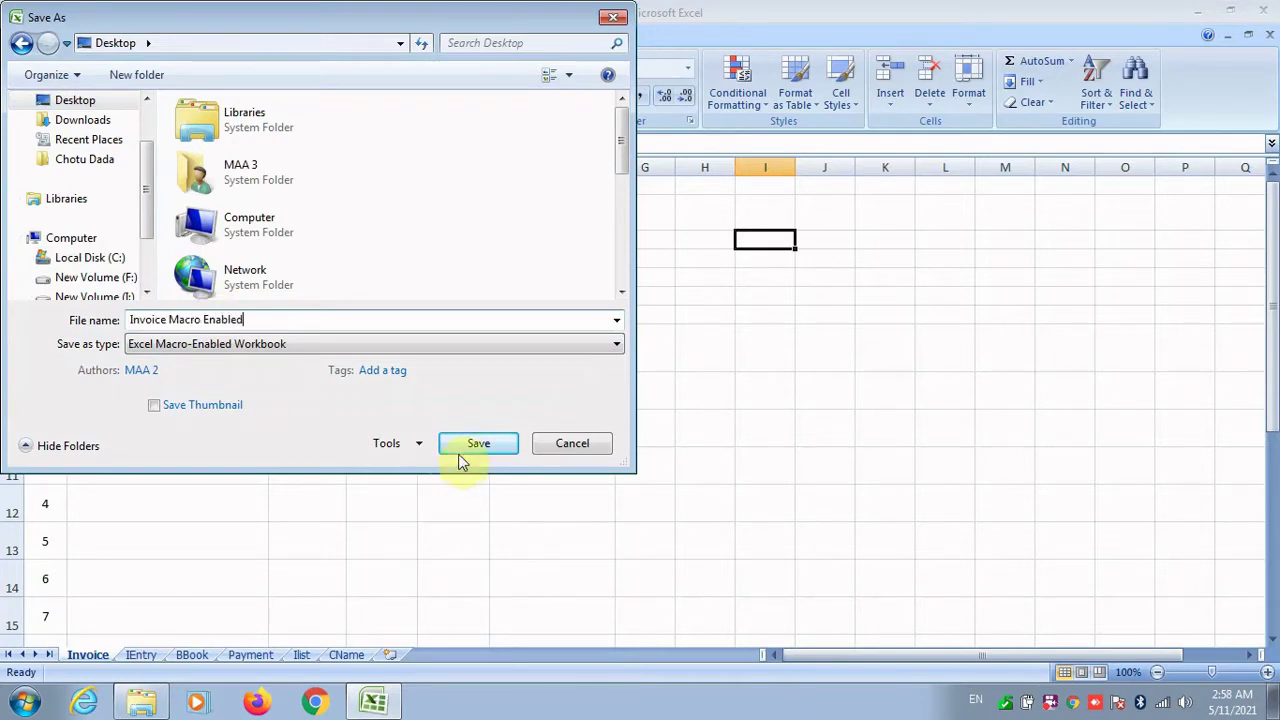
left_click(468, 448)
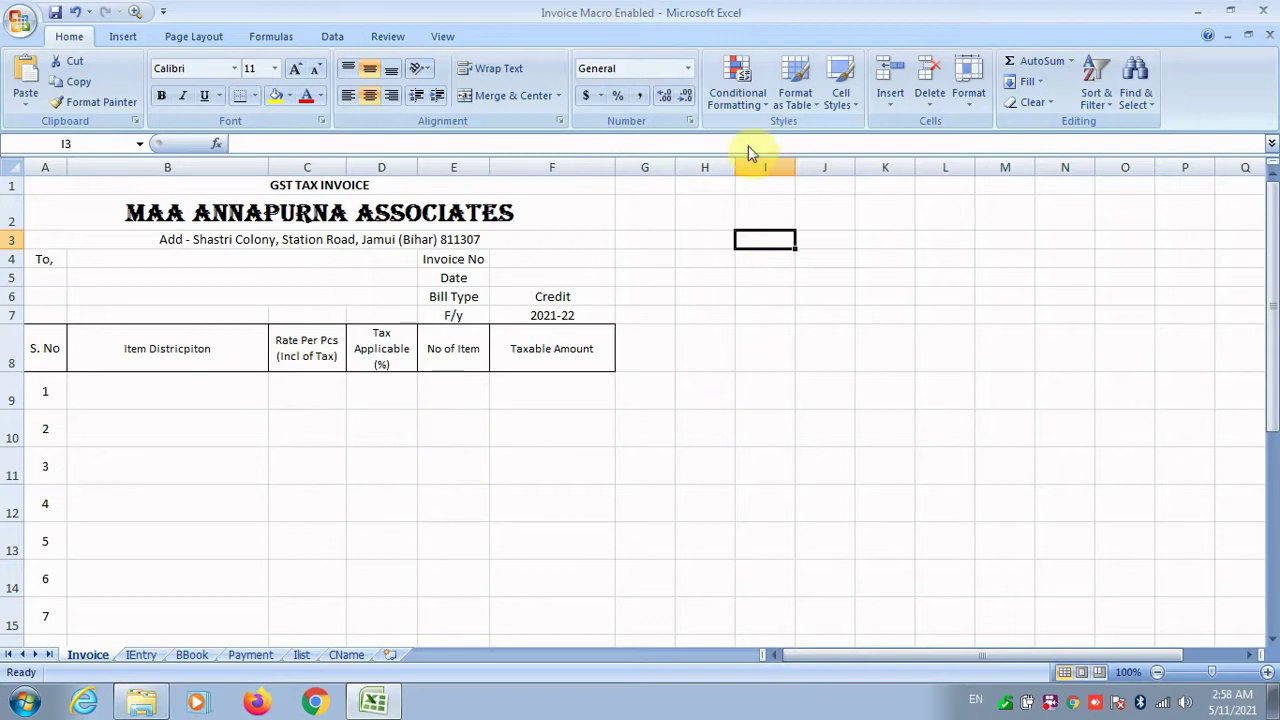
Step: Widen column H of the Invoice sheet to about twice its width and select cell H5
left_click_drag(735, 167, 797, 166)
left_click(731, 274)
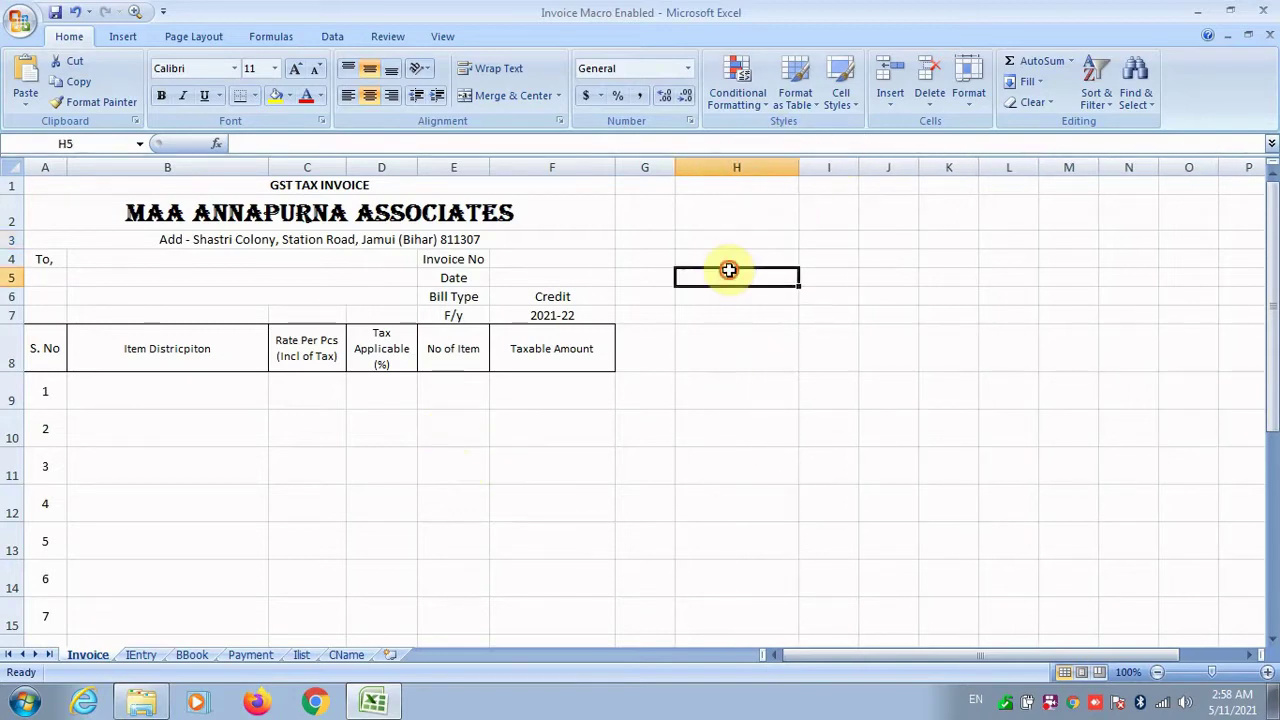
Step: Examine the Invoice sheet's layout and compare its item table headings with the product entry headings on the IEntry sheet
scroll(176, 437, "down", 2)
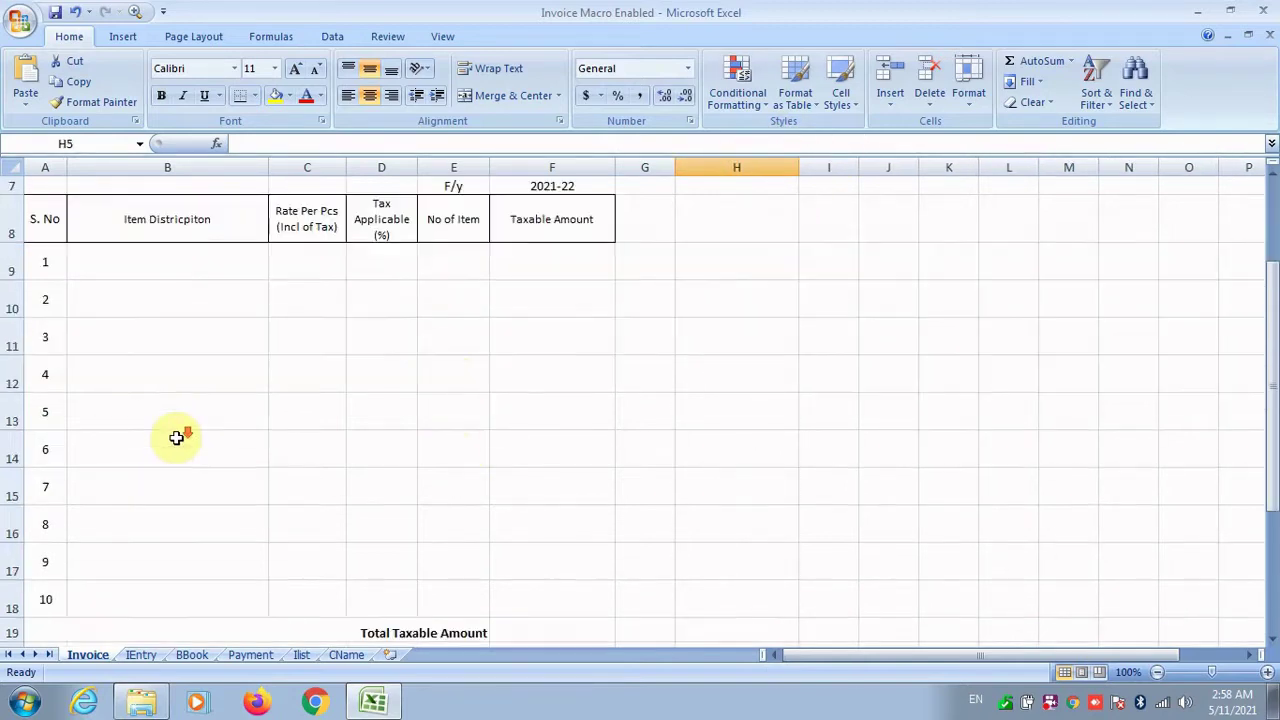
scroll(176, 437, "up", 2)
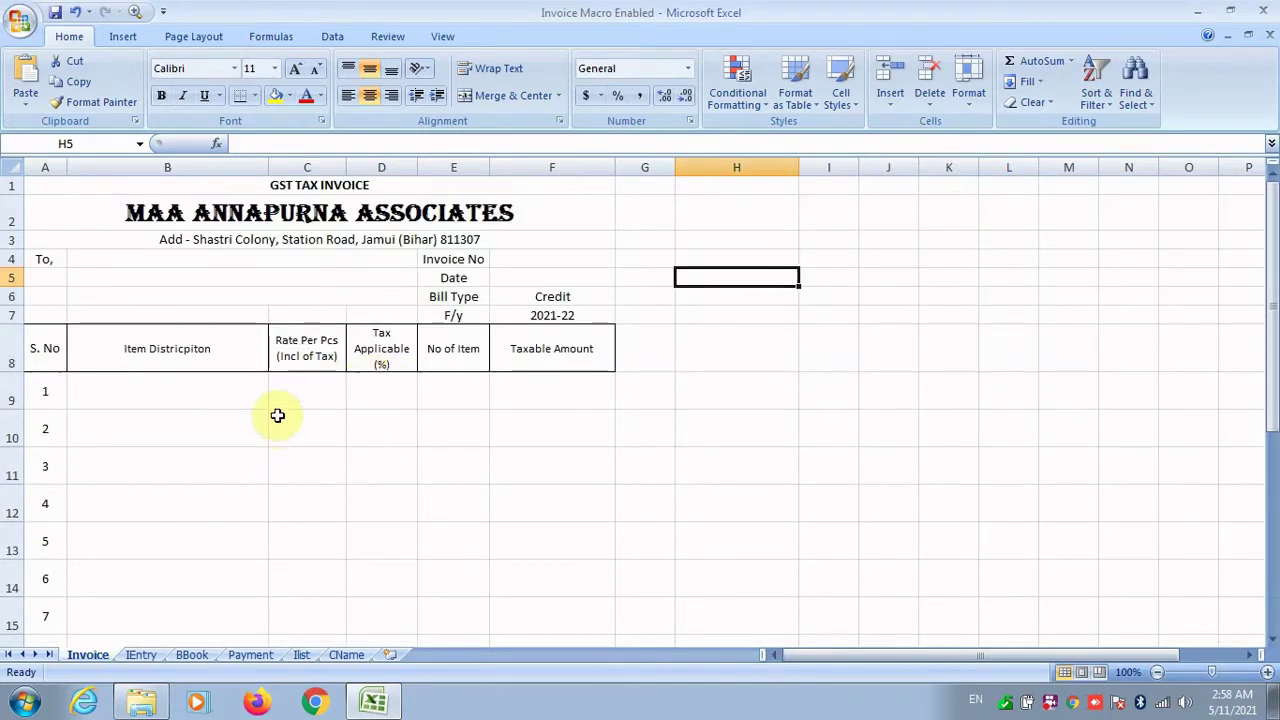
scroll(277, 414, "down", 4)
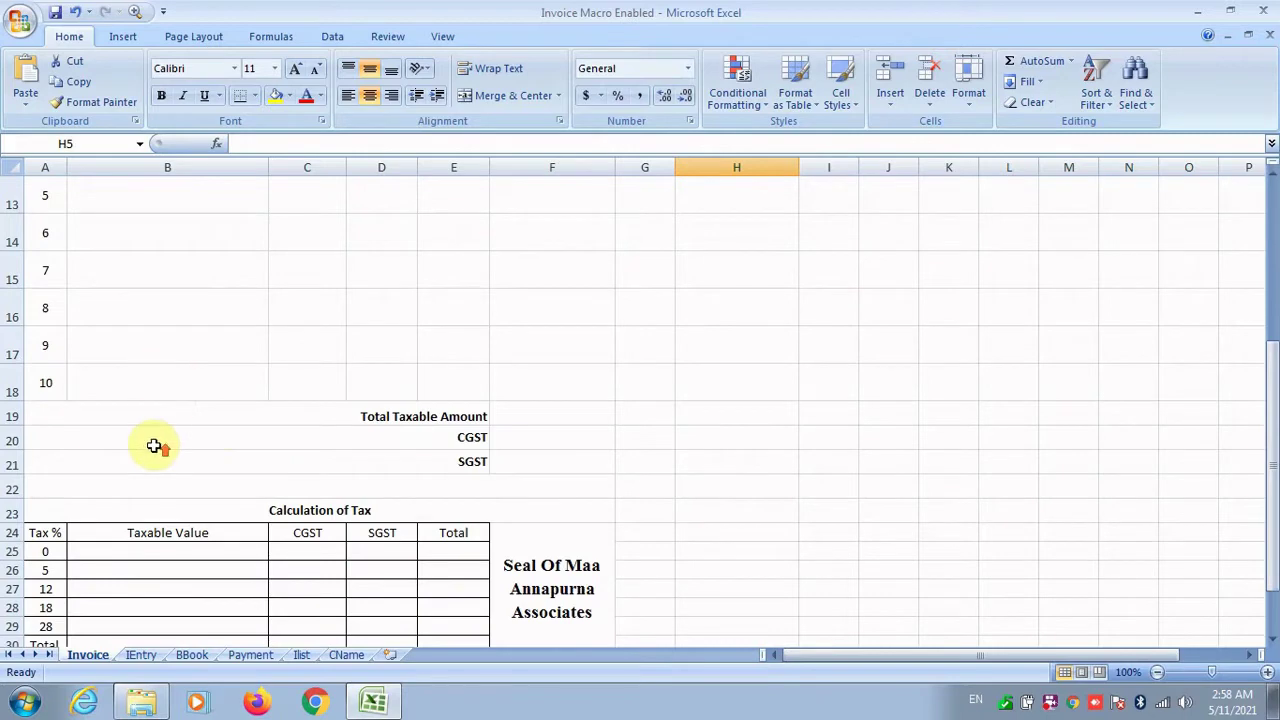
scroll(153, 441, "up", 4)
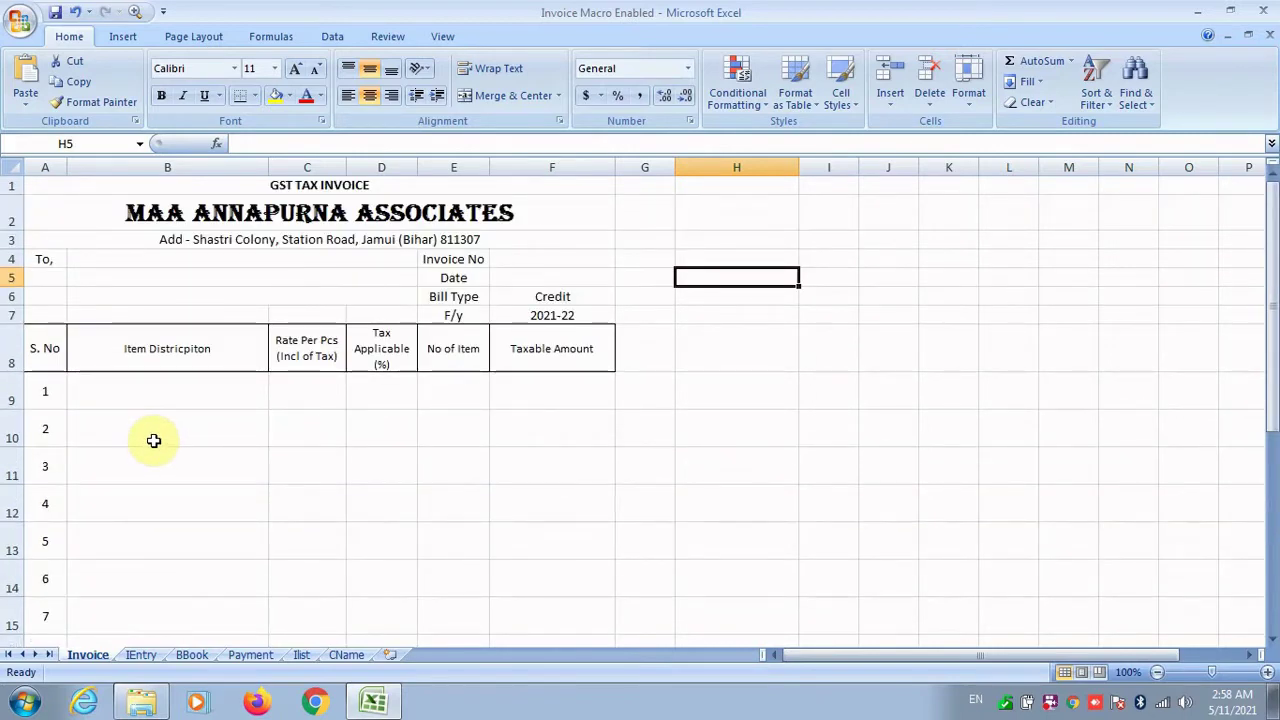
left_click(200, 473)
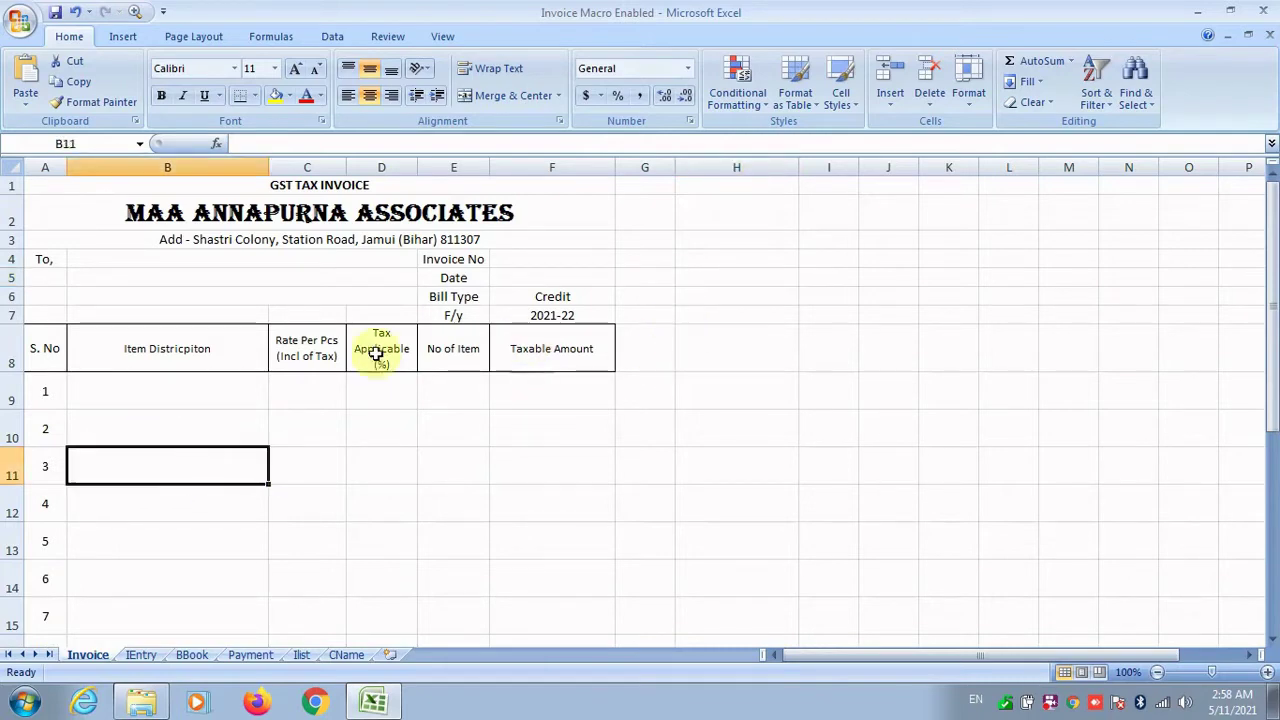
left_click(140, 654)
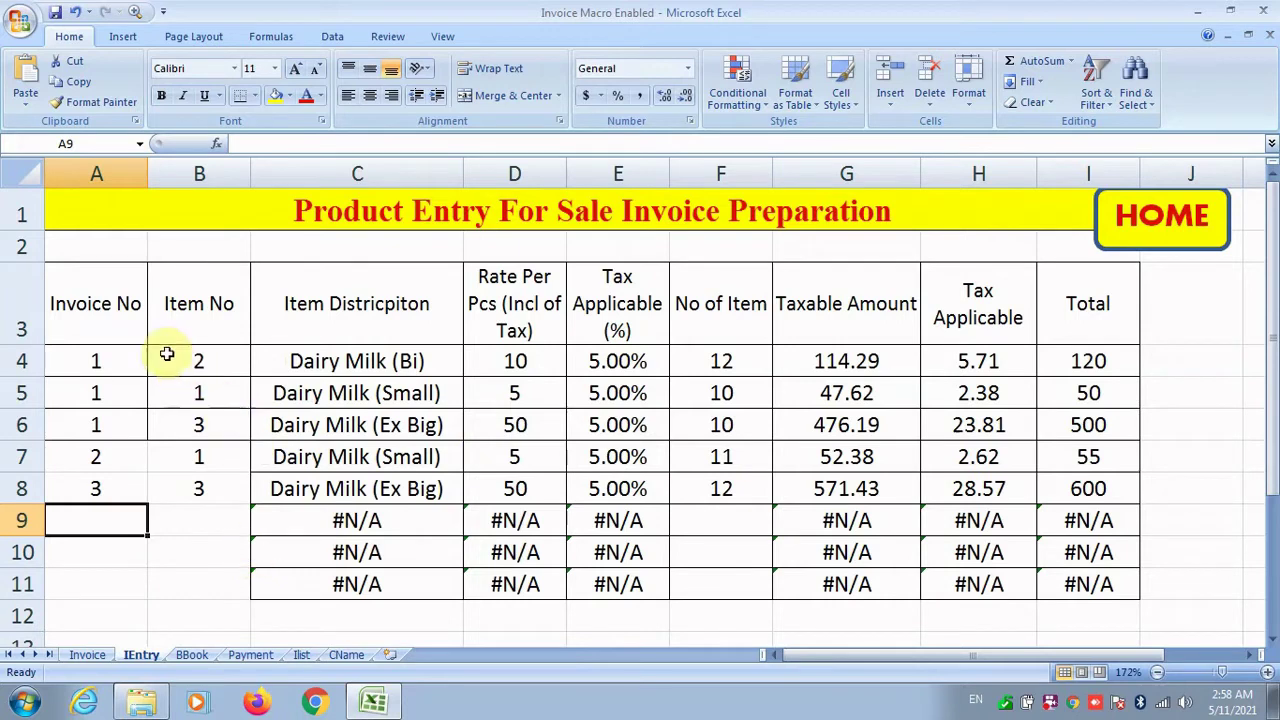
left_click_drag(106, 305, 1054, 305)
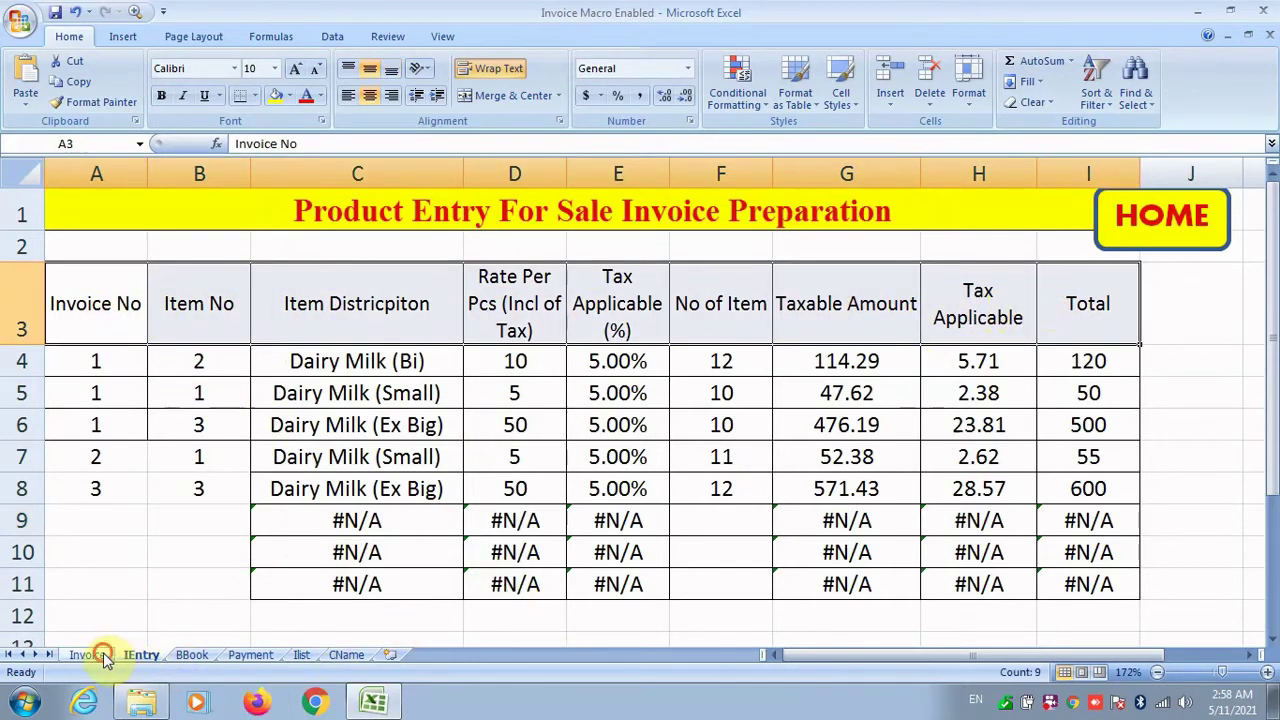
left_click(88, 655)
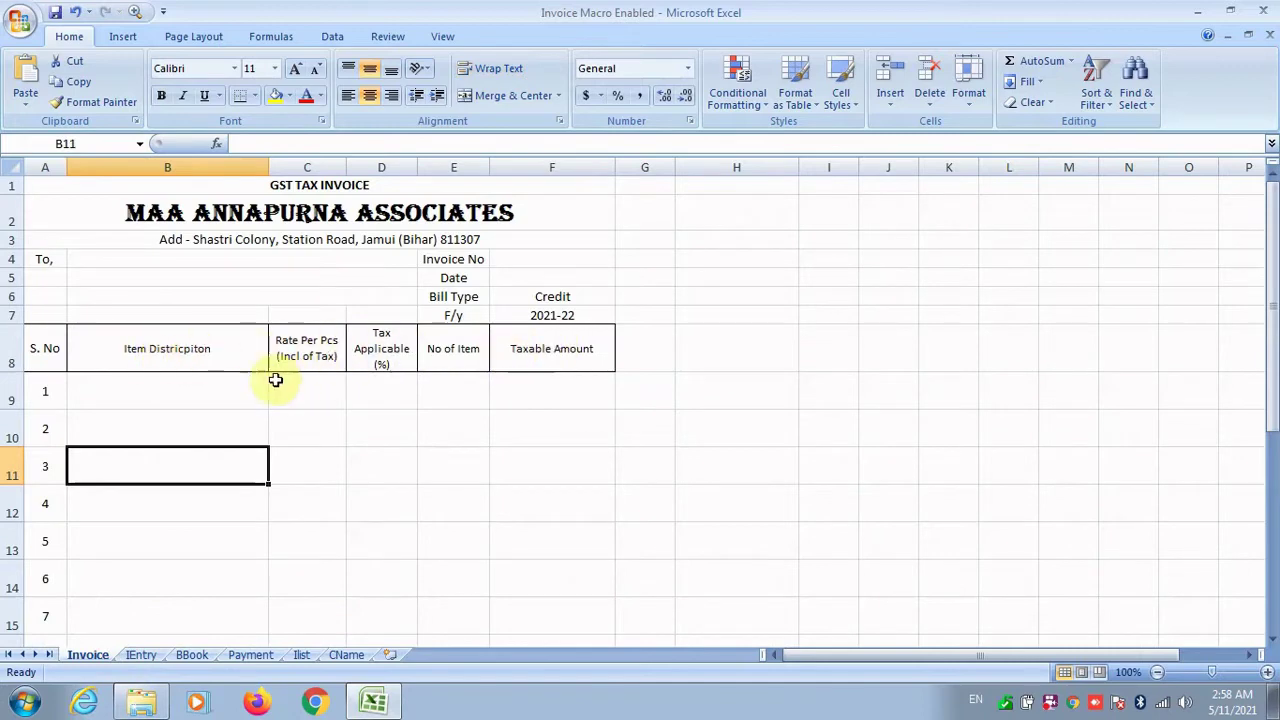
left_click(237, 361)
left_click(141, 655)
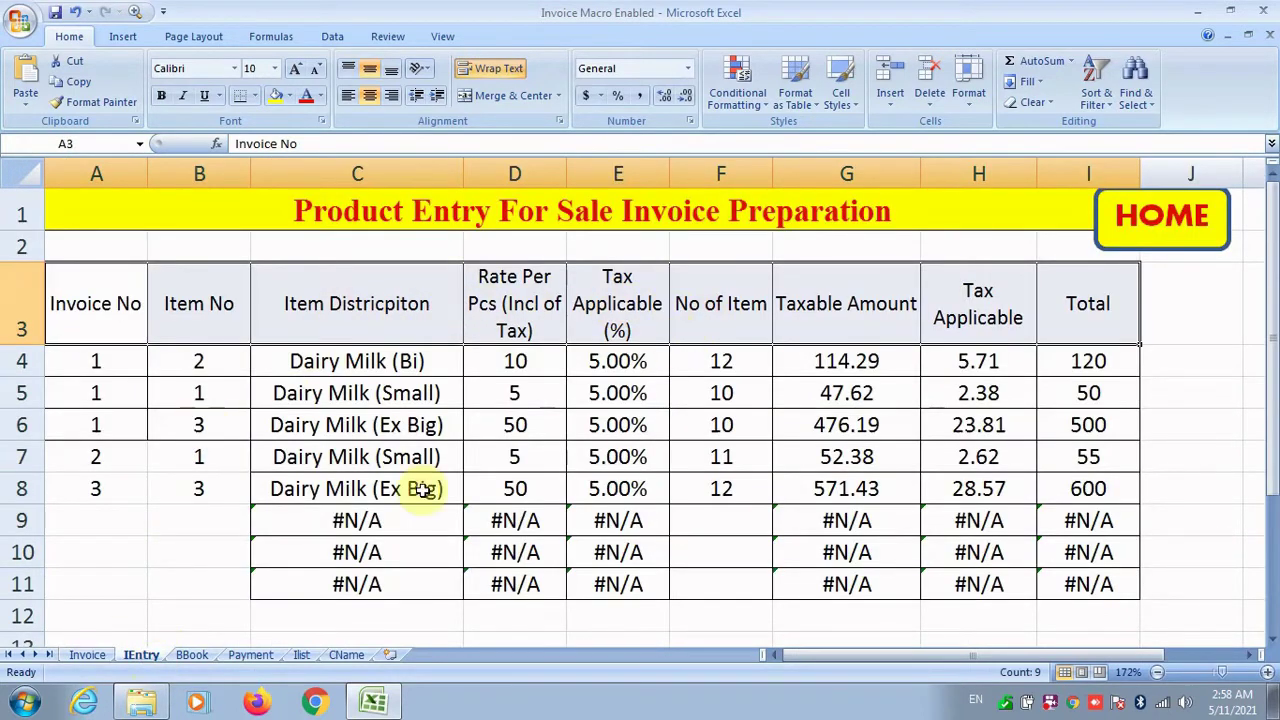
left_click(90, 654)
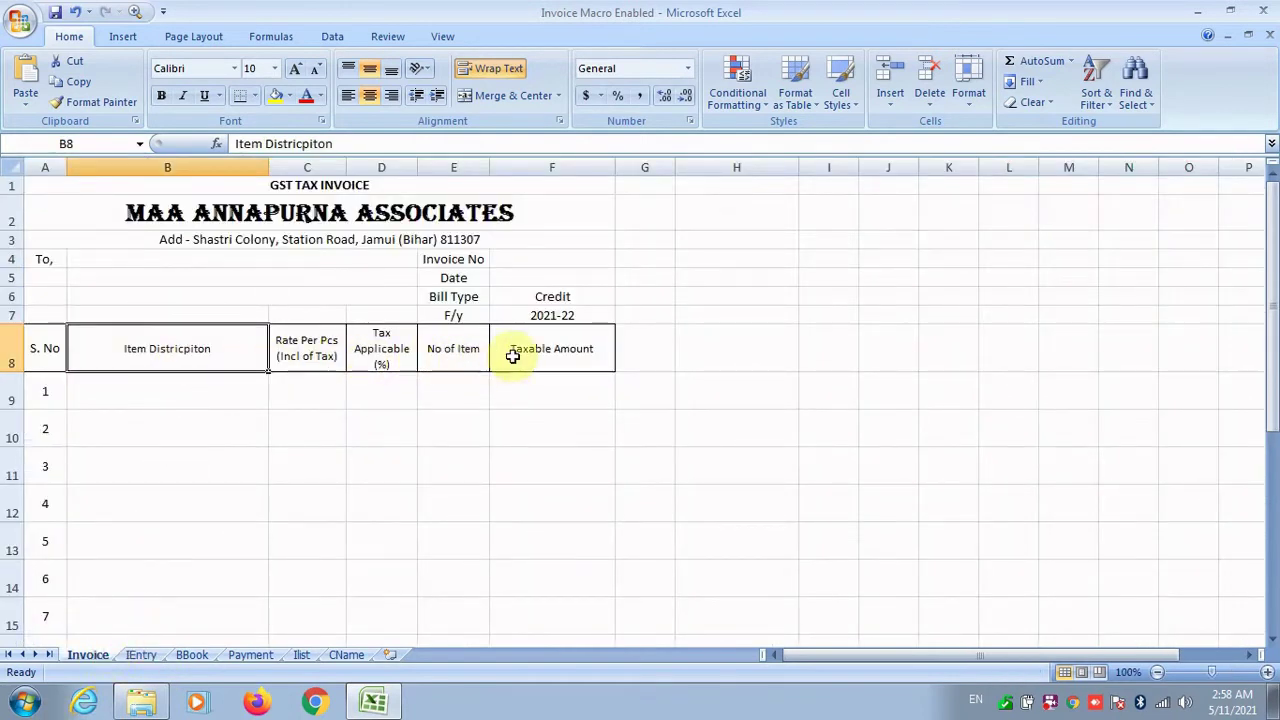
Step: Copy the "Invoice No" heading from cell A3 of the IEntry sheet into cell H5 of the Invoice sheet
left_click(747, 278)
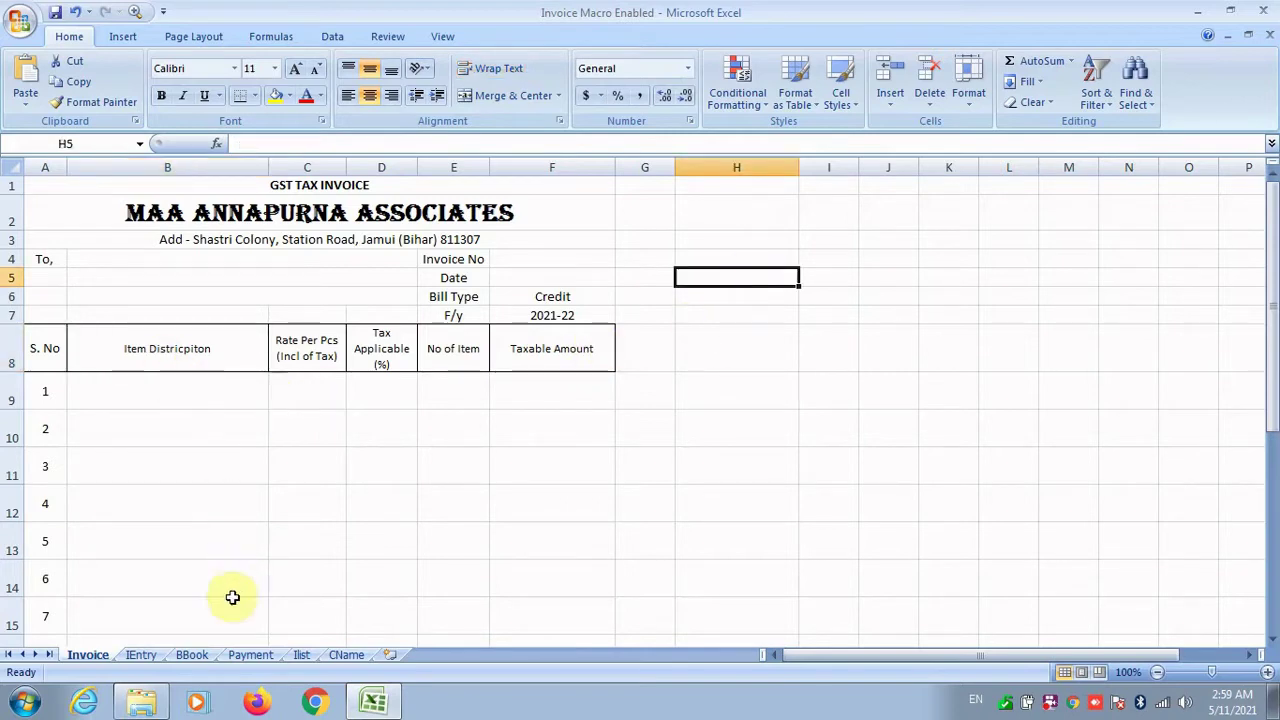
left_click(141, 655)
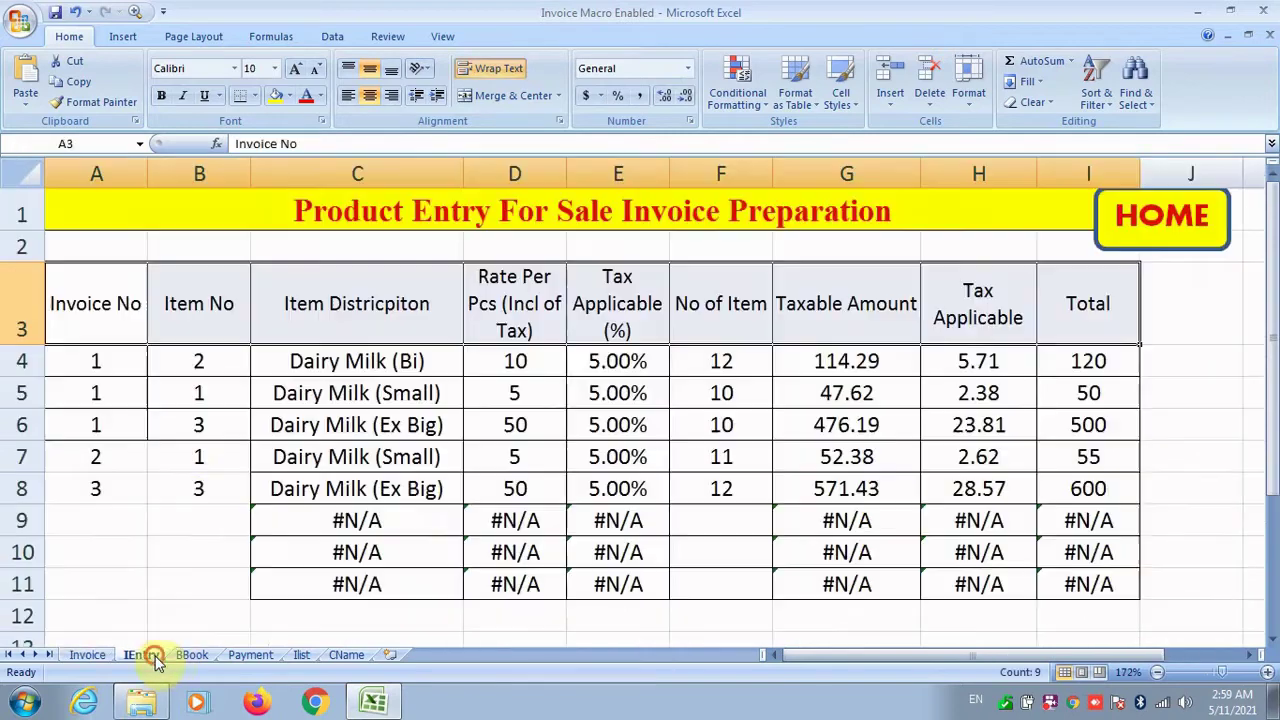
left_click(131, 322)
key("ctrl+c")
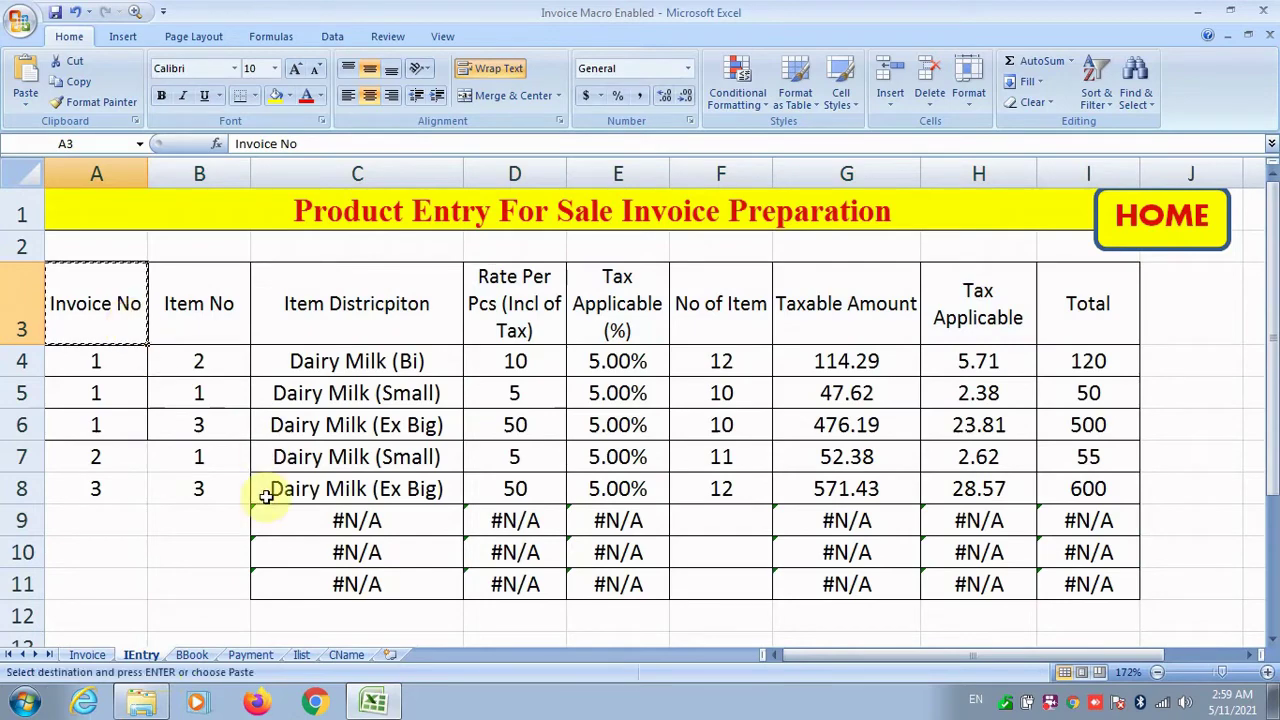
left_click(186, 655)
left_click(88, 655)
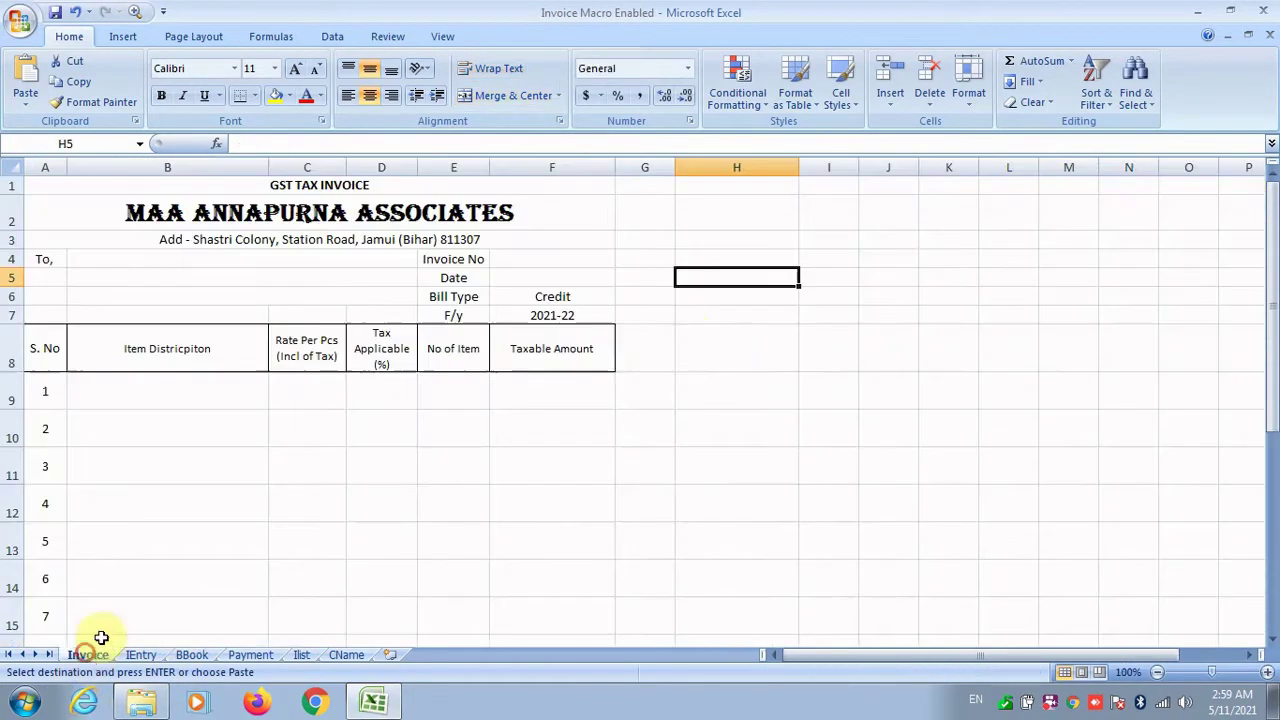
key("ctrl+v")
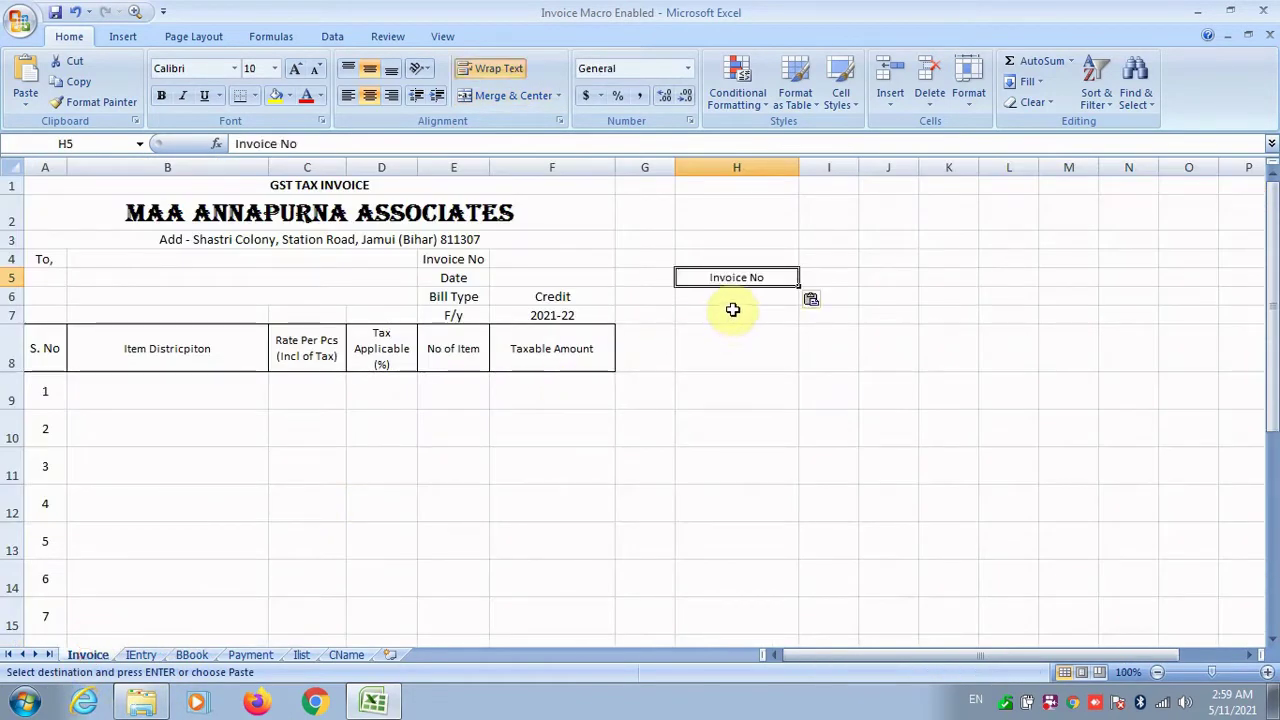
Step: Format H5:H6 with a yellow fill and bold red 14-point text, and widen column H slightly
left_click(731, 294)
left_click_drag(731, 277, 733, 292)
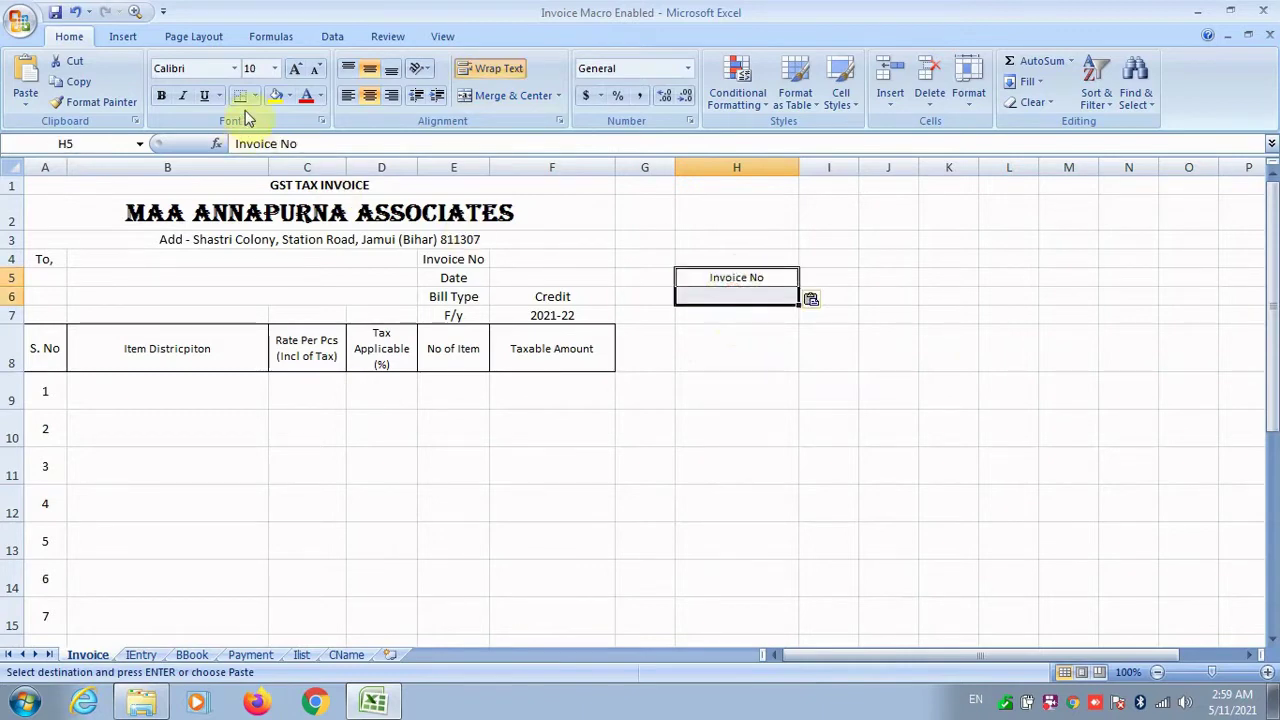
left_click(276, 96)
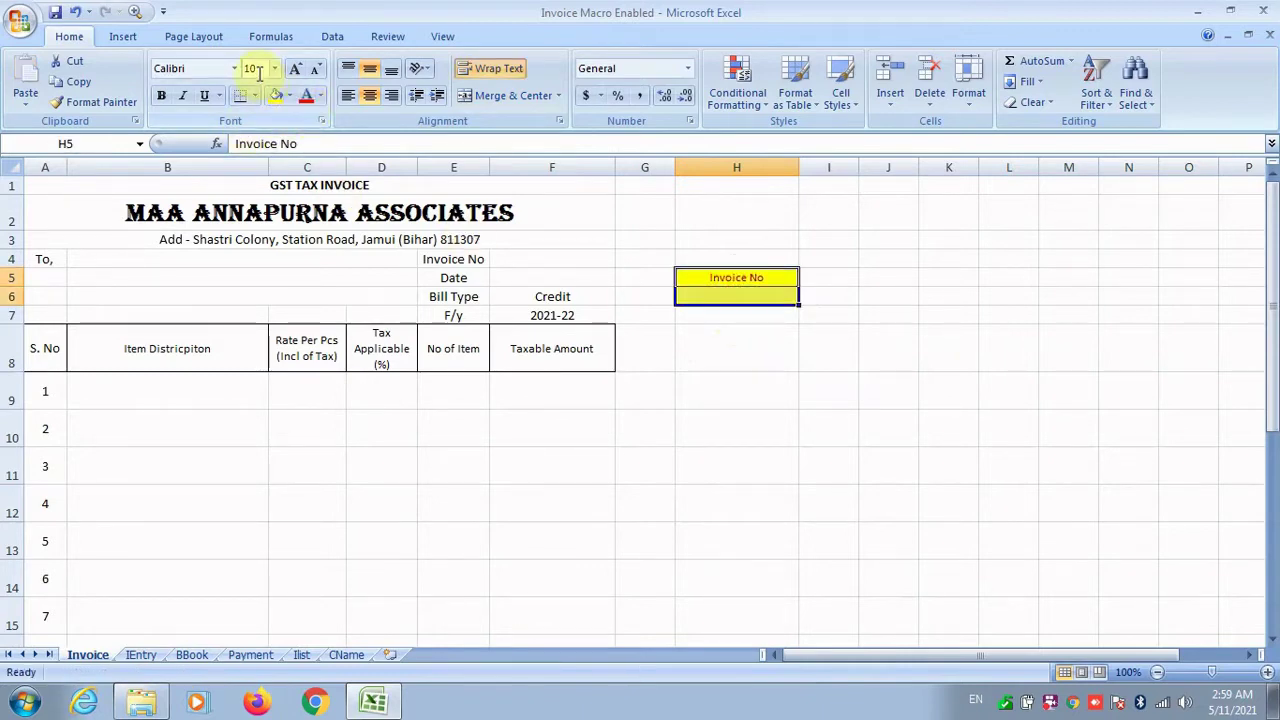
type("14")
key("Return")
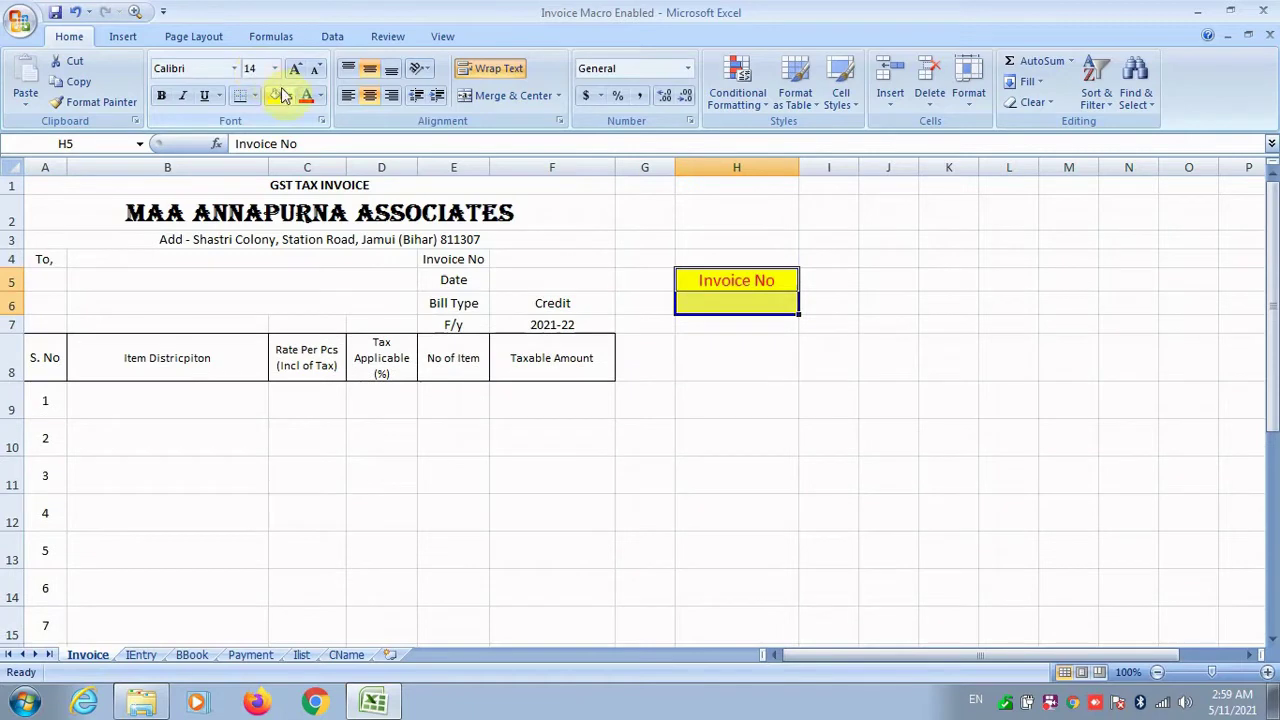
left_click(307, 96)
left_click_drag(799, 168, 818, 169)
left_click(160, 100)
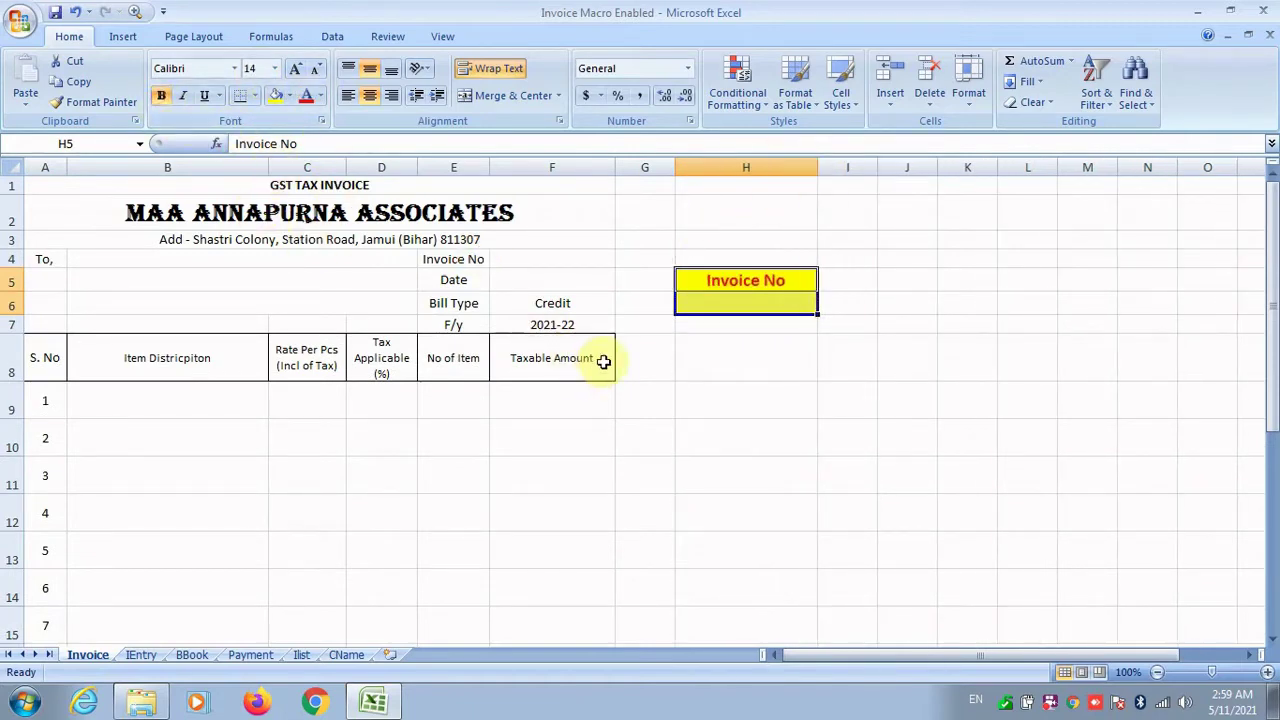
Step: Select cell H6 and start recording a macro named Macro1, stored in This Workbook
left_click(716, 303)
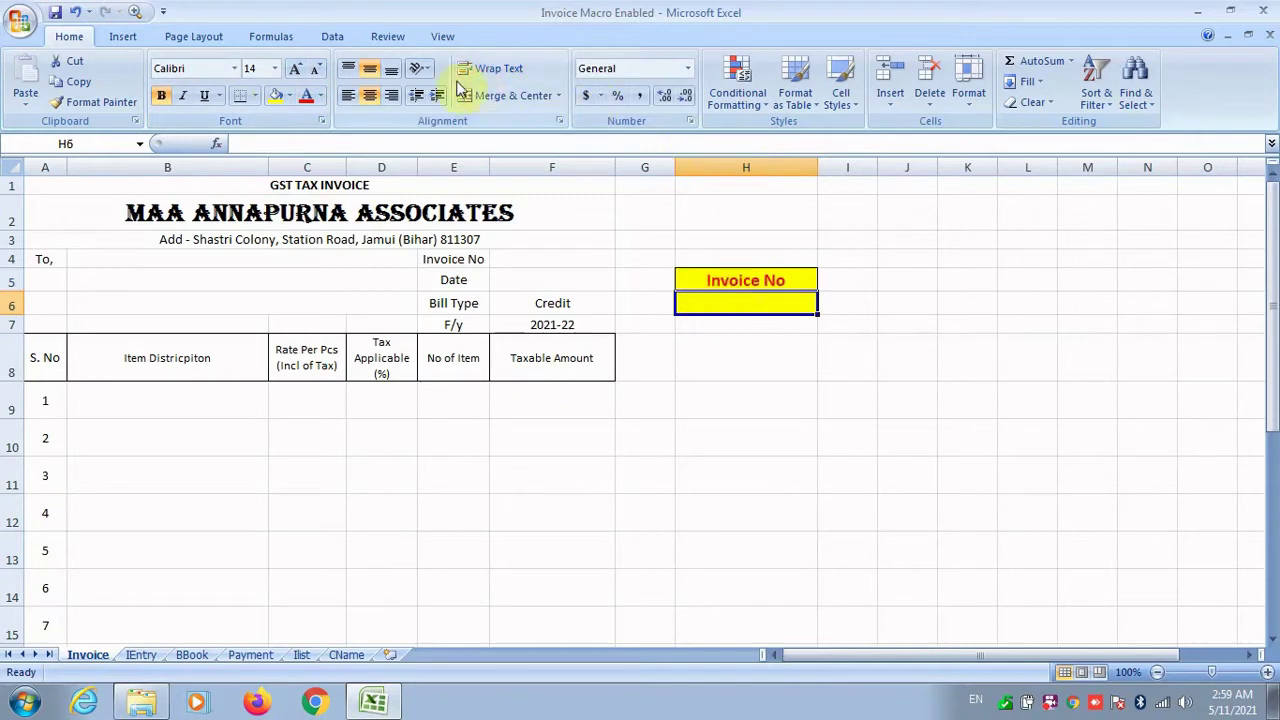
left_click(442, 36)
left_click(1047, 90)
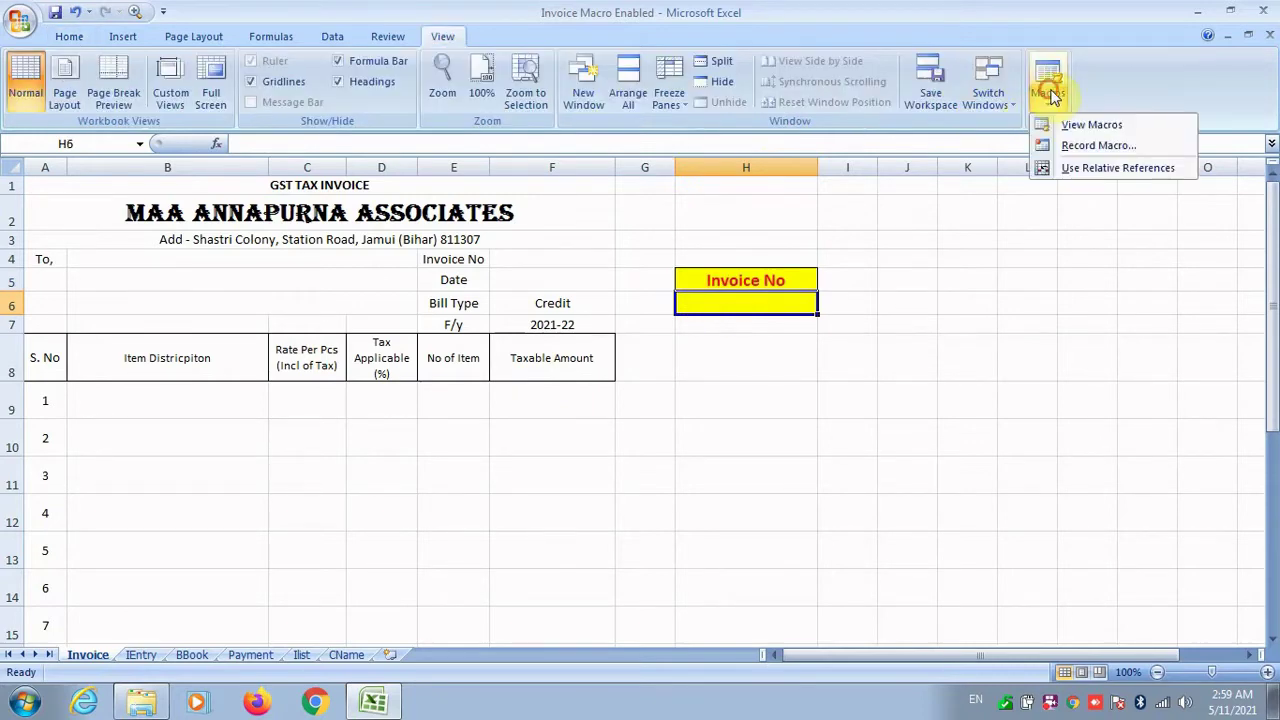
left_click(1078, 147)
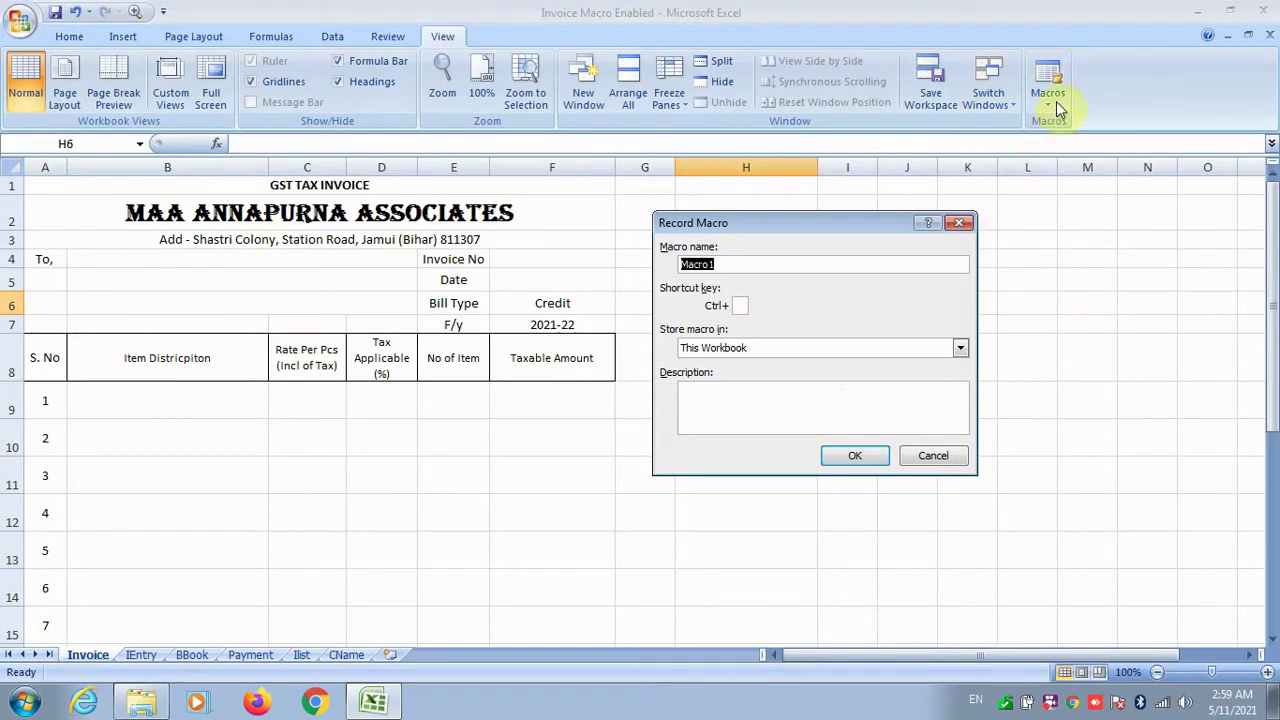
left_click(855, 457)
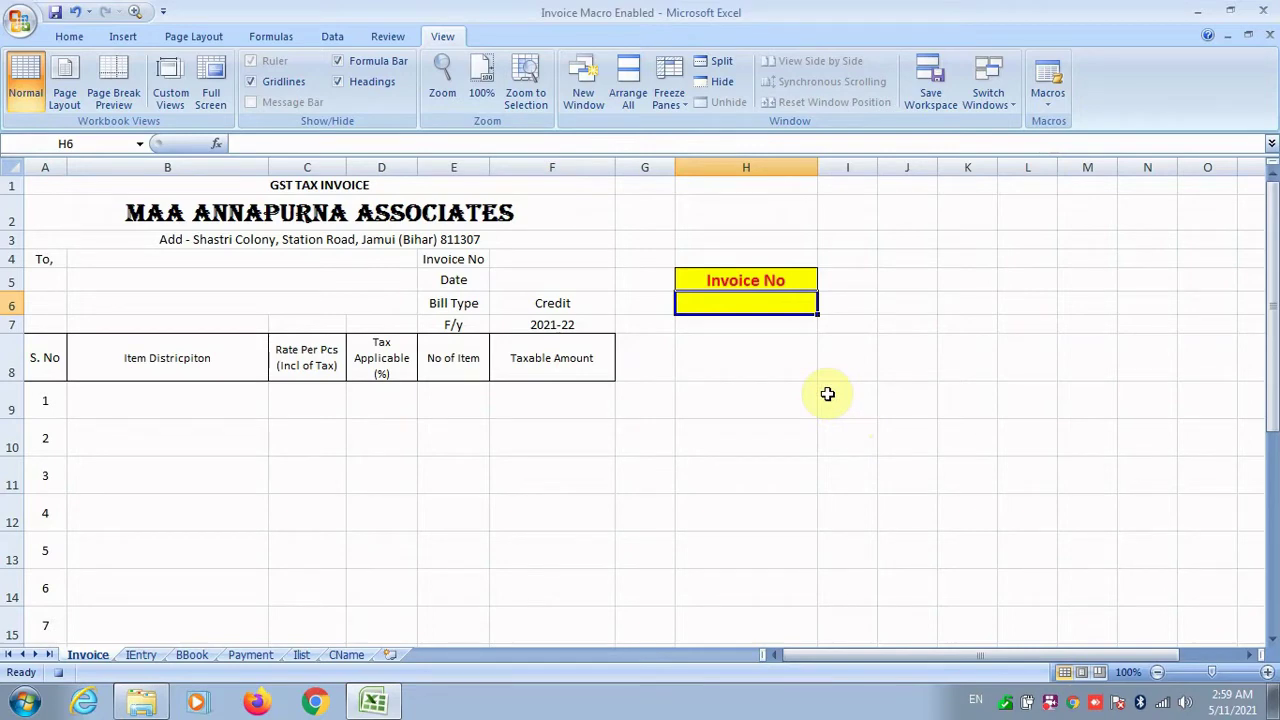
Step: Set up an Advanced Filter that copies to another location, with IEntry!$A$3:$I$11 as the list range
left_click(332, 36)
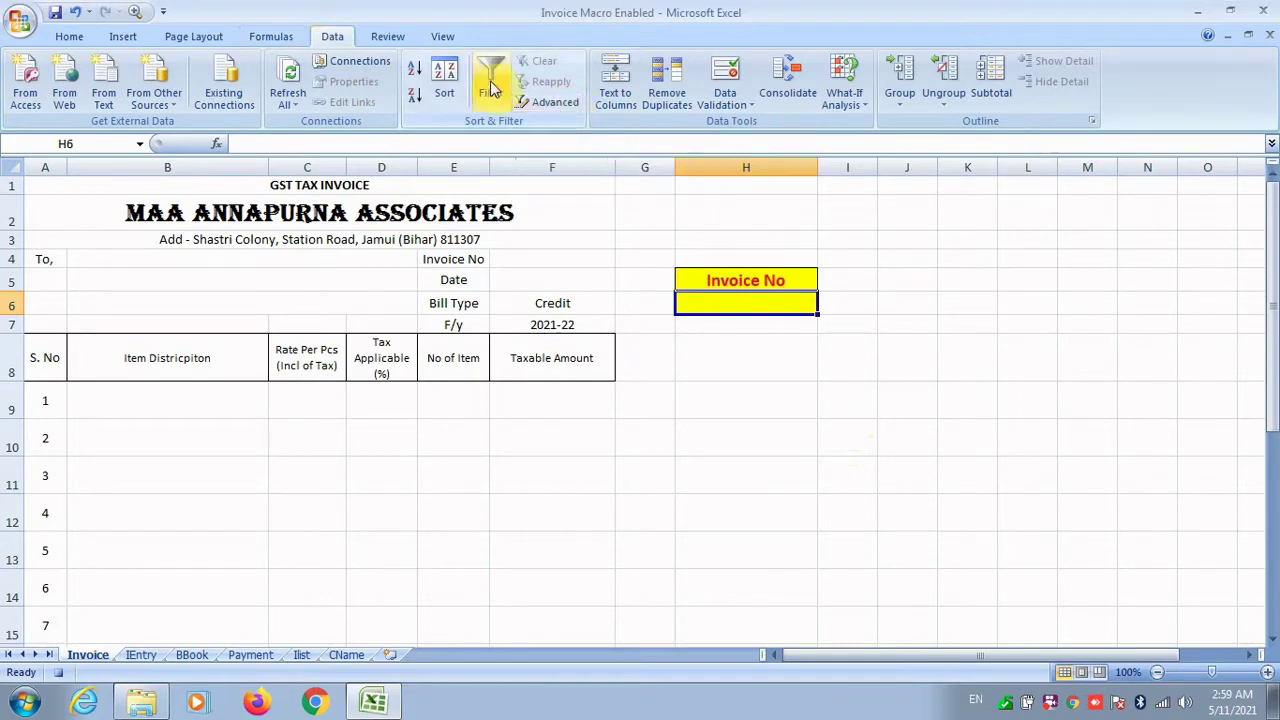
left_click(535, 102)
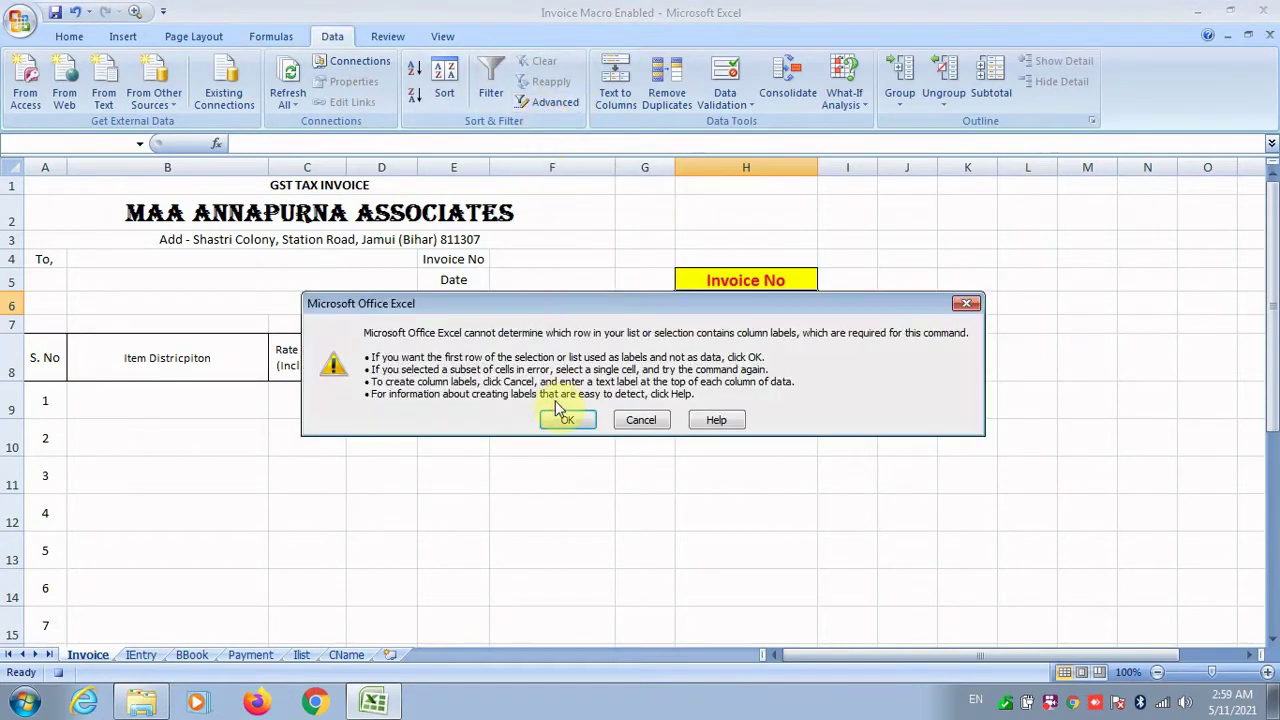
left_click(569, 420)
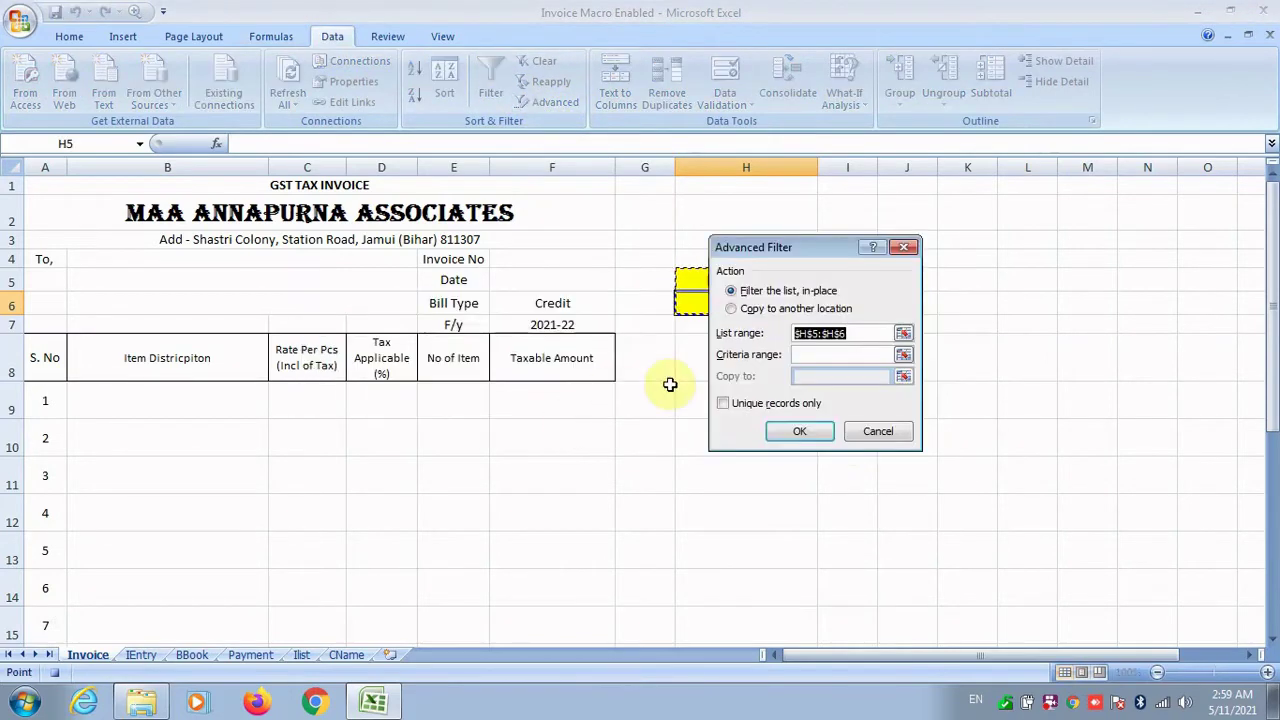
left_click(762, 309)
left_click_drag(866, 331, 778, 337)
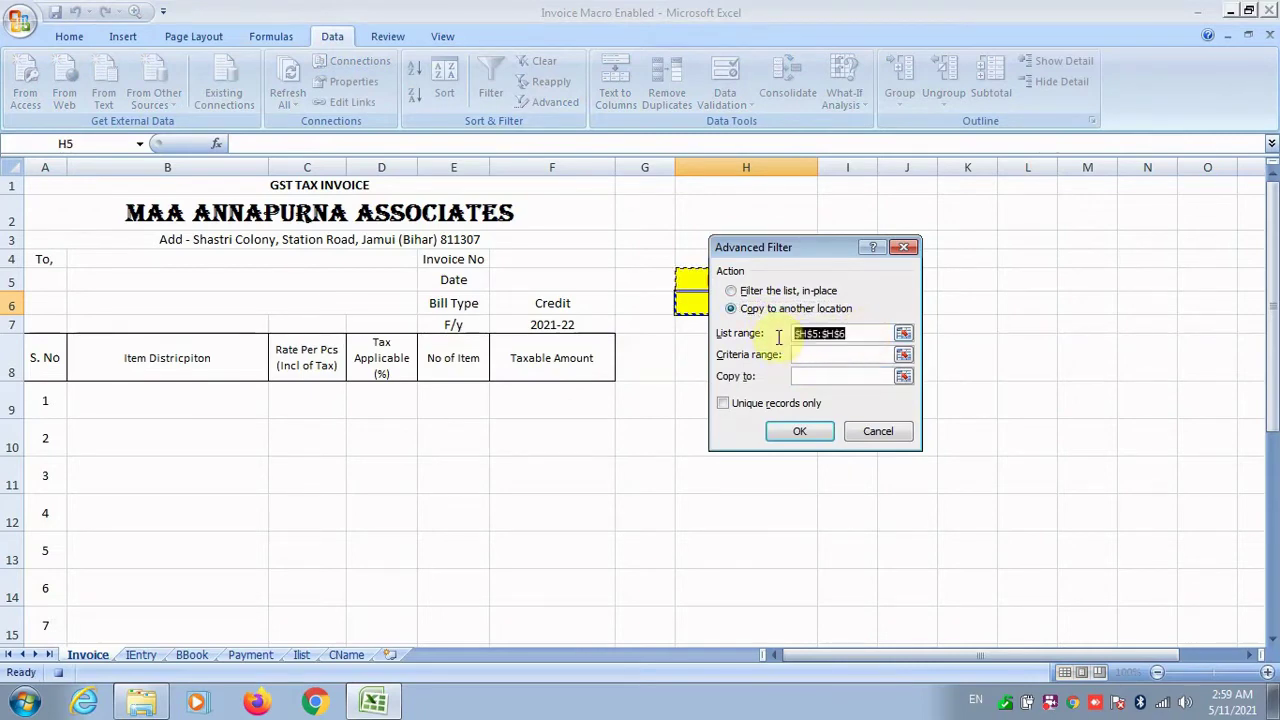
key("BackSpace")
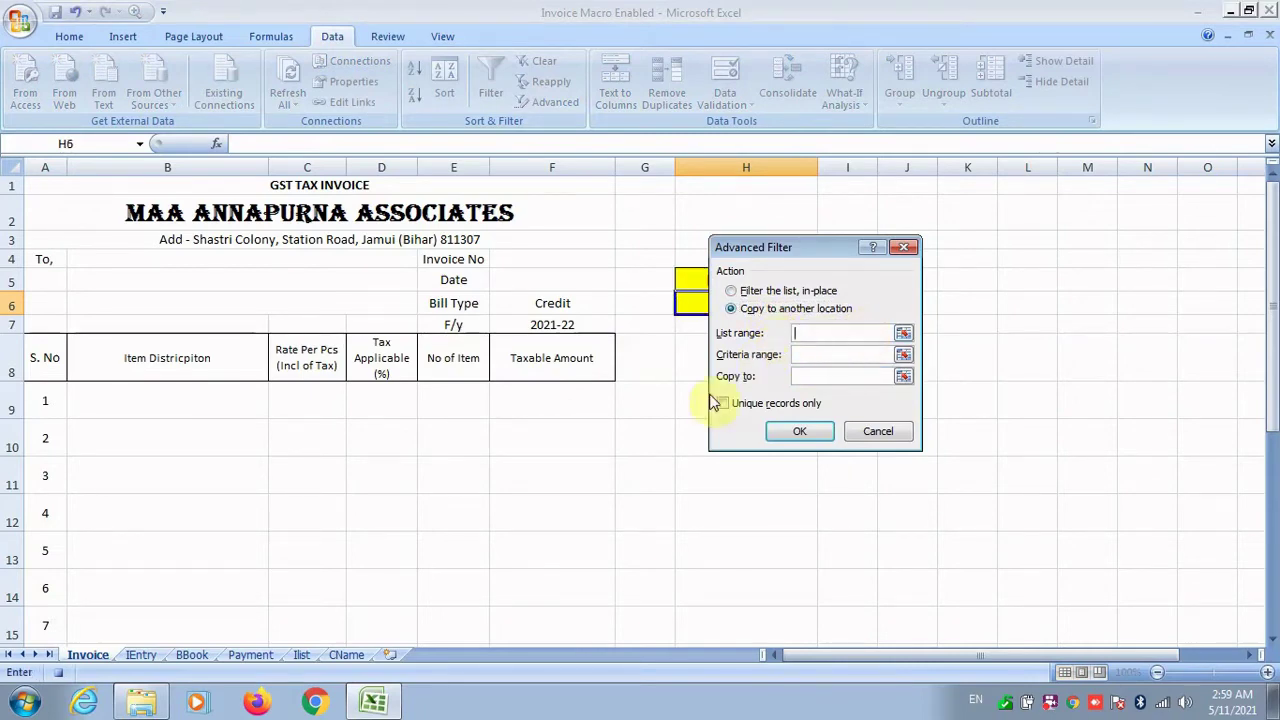
left_click(143, 655)
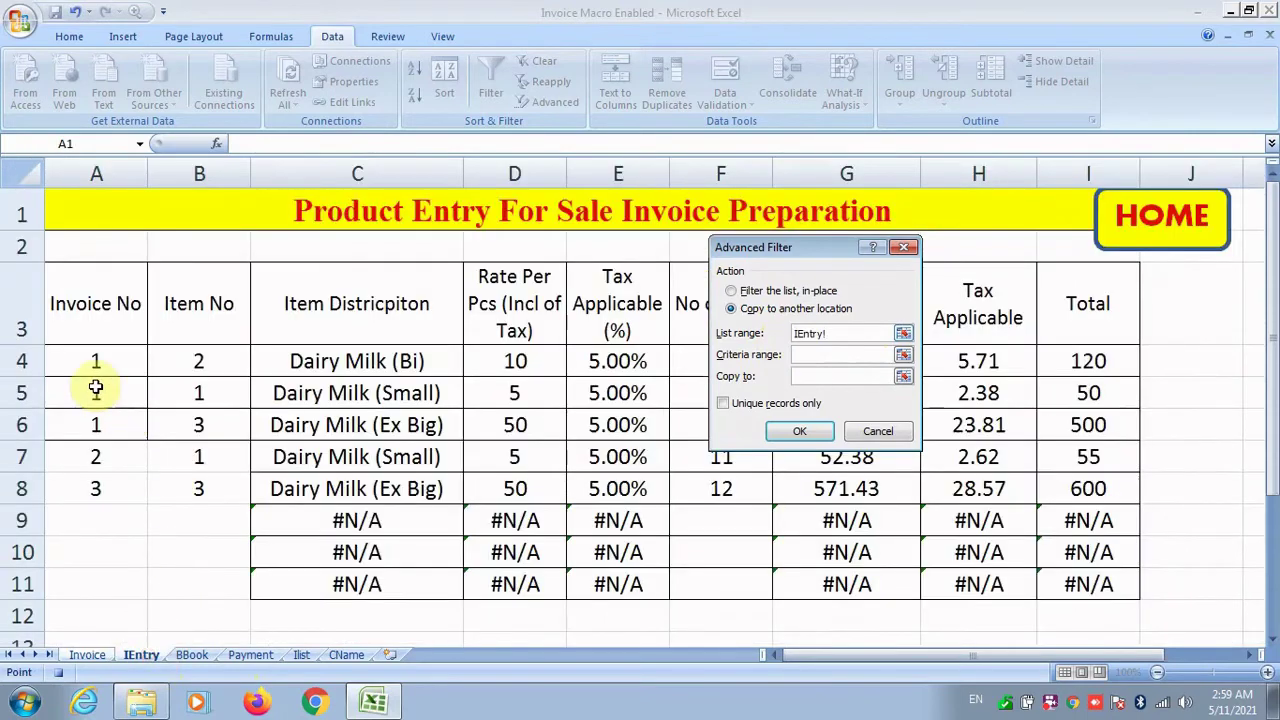
left_click_drag(84, 321, 1055, 580)
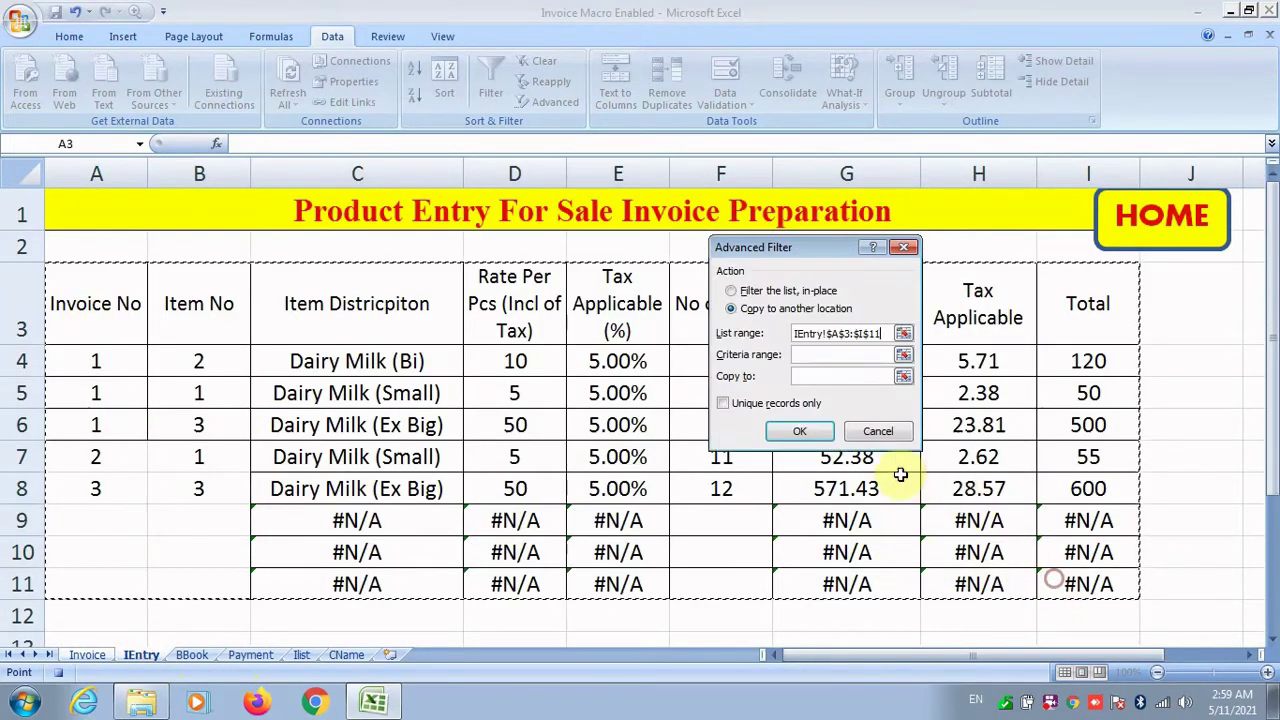
Step: Set the filter's criteria range to Invoice!$H$5:$H$6 and its copy-to range to Invoice!$B$8:$F$18
left_click(851, 356)
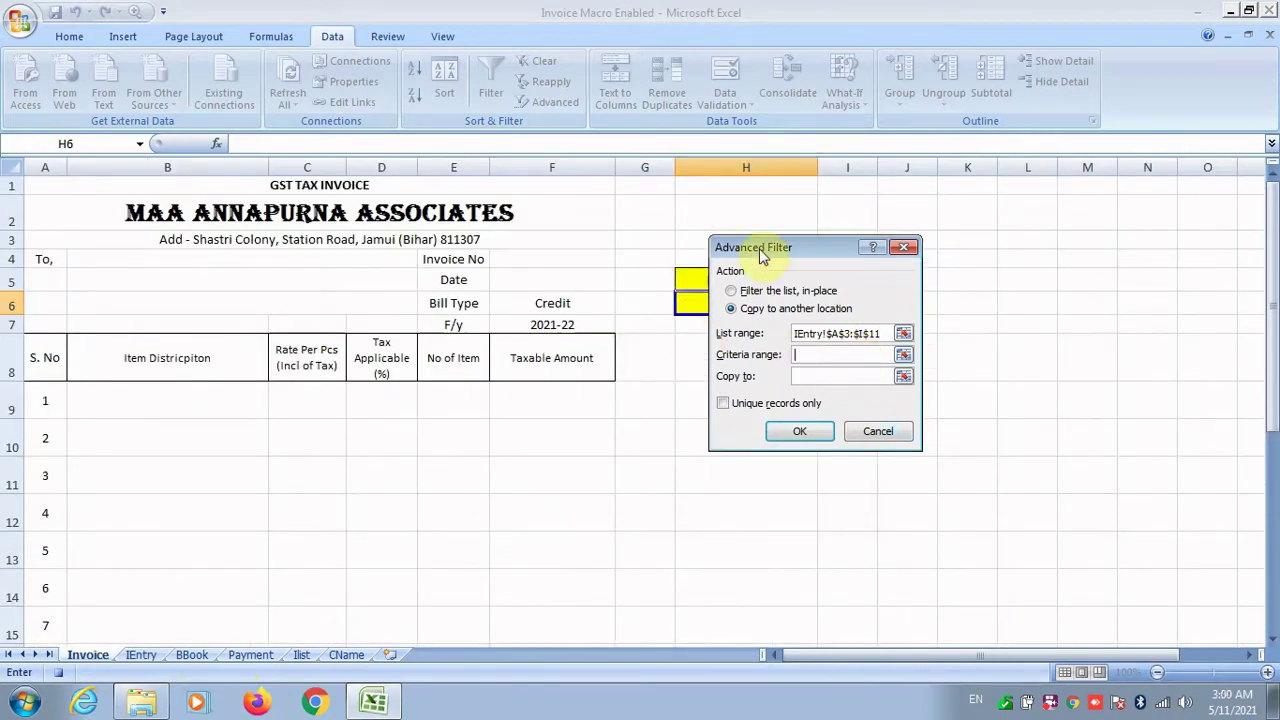
left_click_drag(763, 251, 859, 242)
left_click_drag(750, 285, 790, 304)
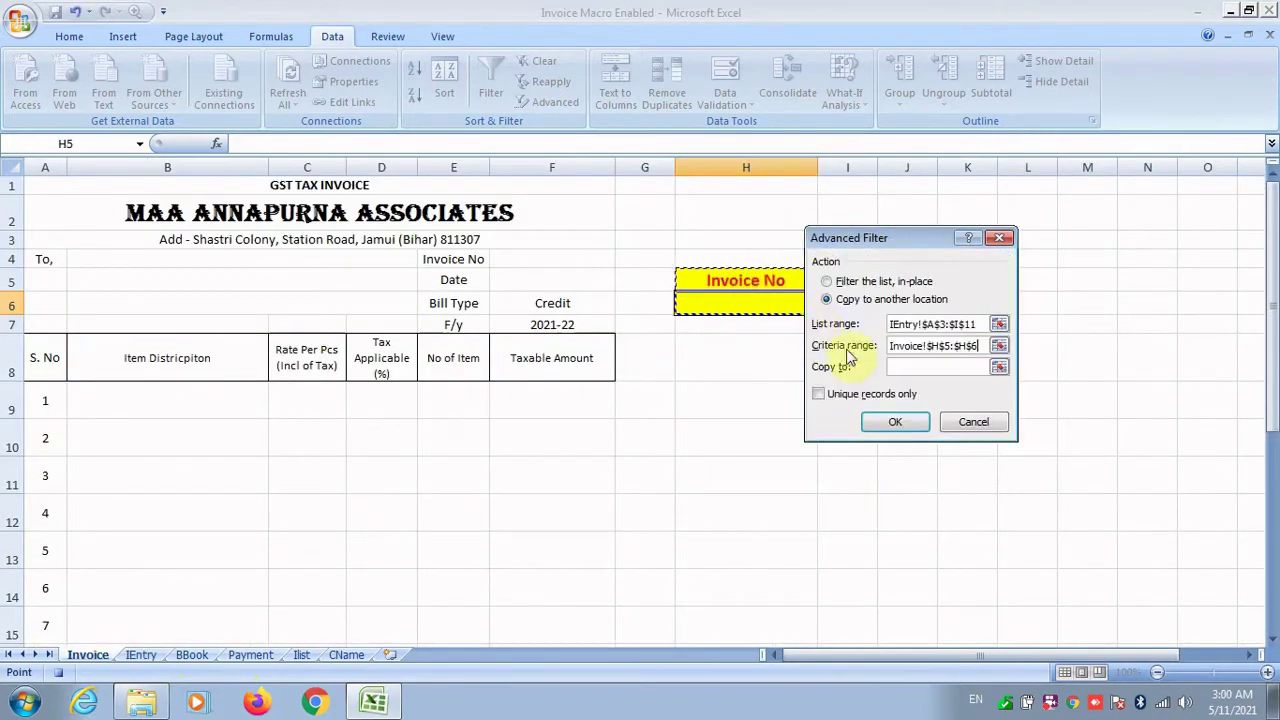
left_click(905, 370)
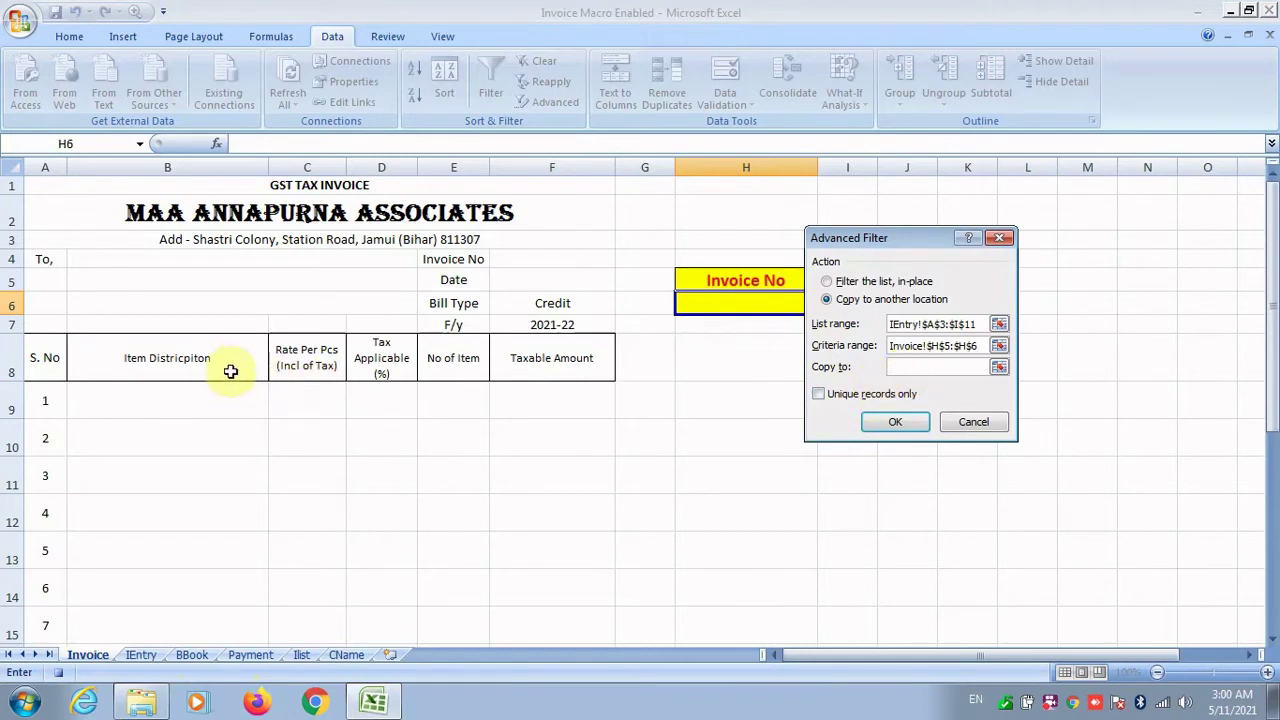
left_click_drag(206, 362, 510, 620)
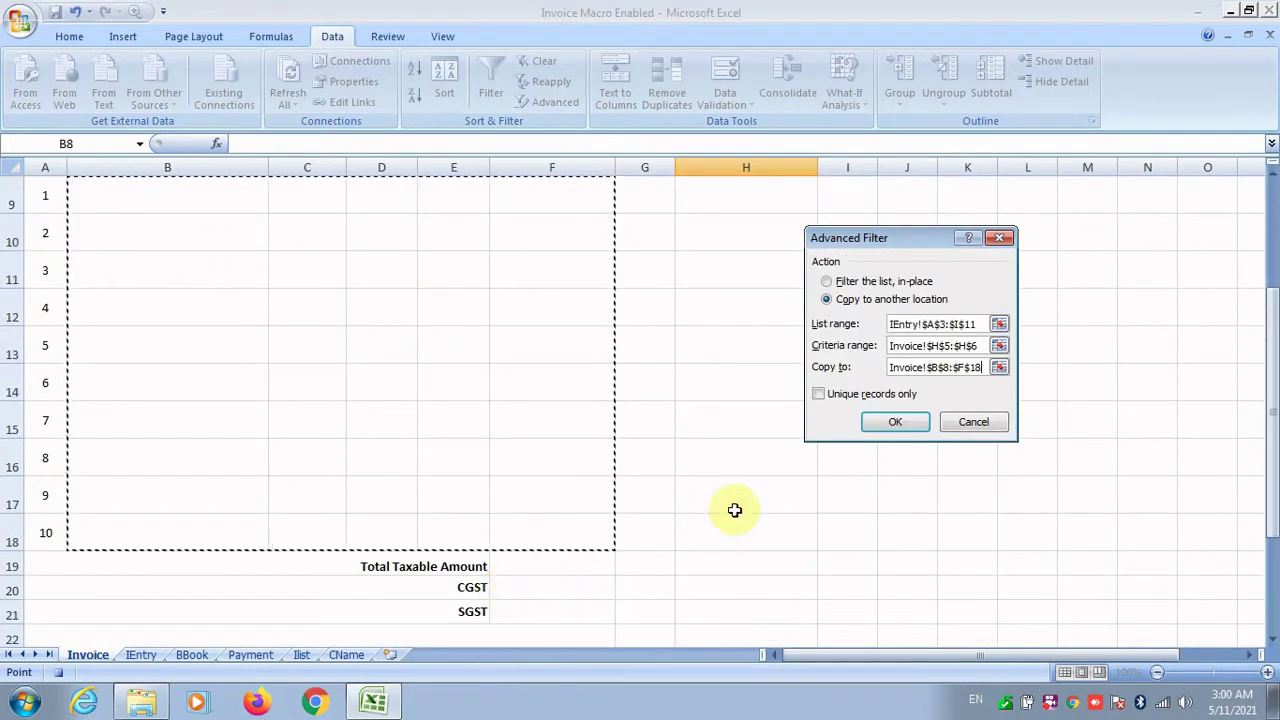
Step: Extend the Advanced Filter's list range to IEntry!$A$3:$I$100
left_click(976, 328)
left_click_drag(970, 327, 965, 325)
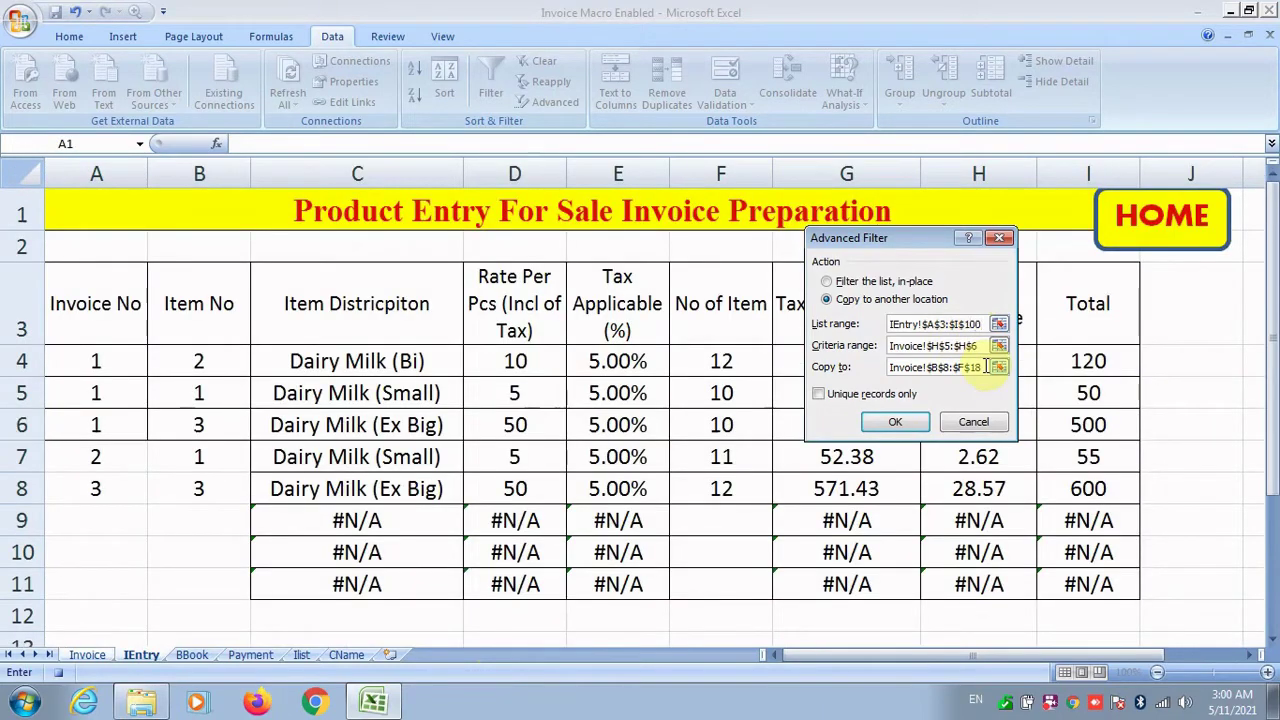
Step: Extend the Advanced Filter's list range to row 100000 of column I and run the filter into the invoice
type("000")
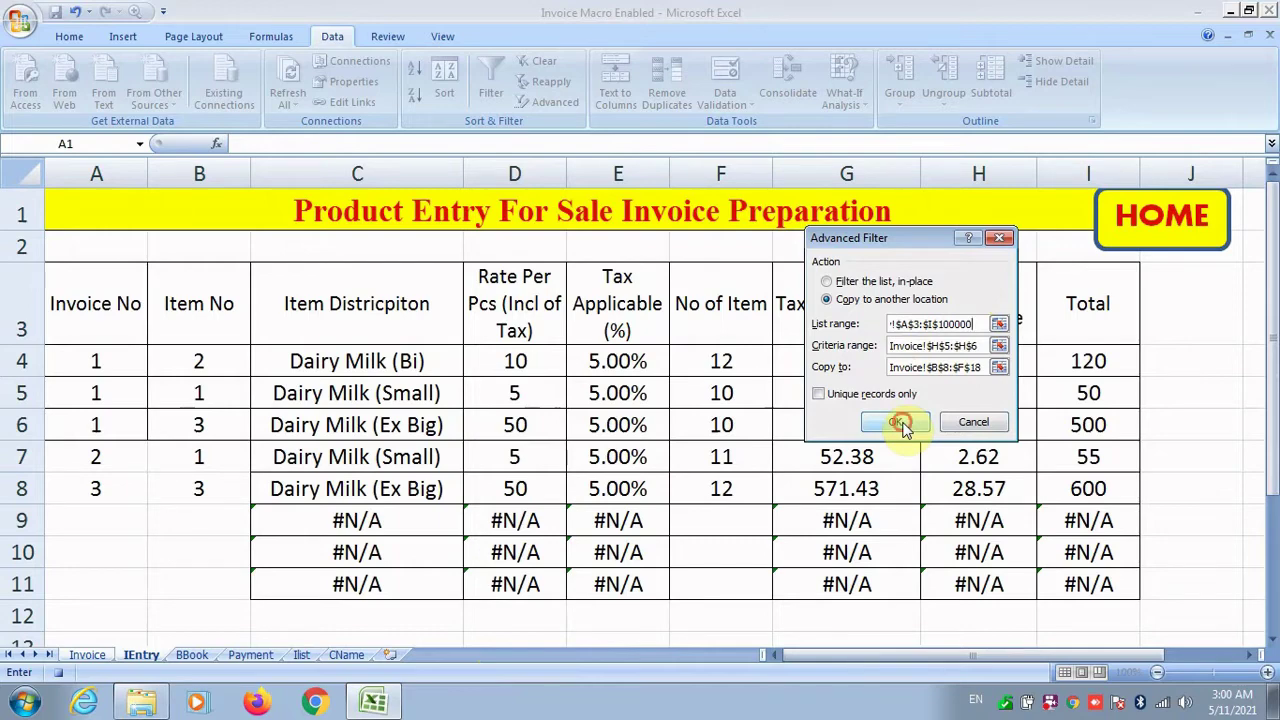
left_click(903, 425)
left_click(610, 398)
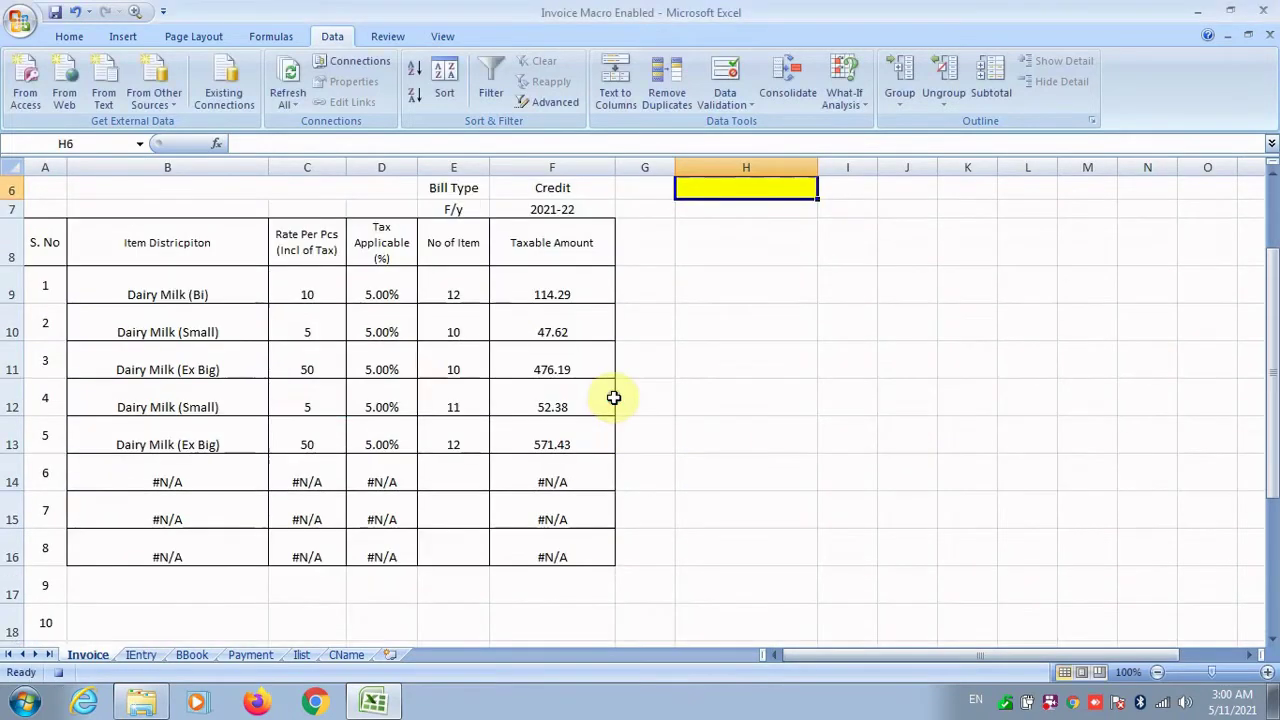
Step: Stop recording the Advanced Filter macro
scroll(778, 412, "up", 2)
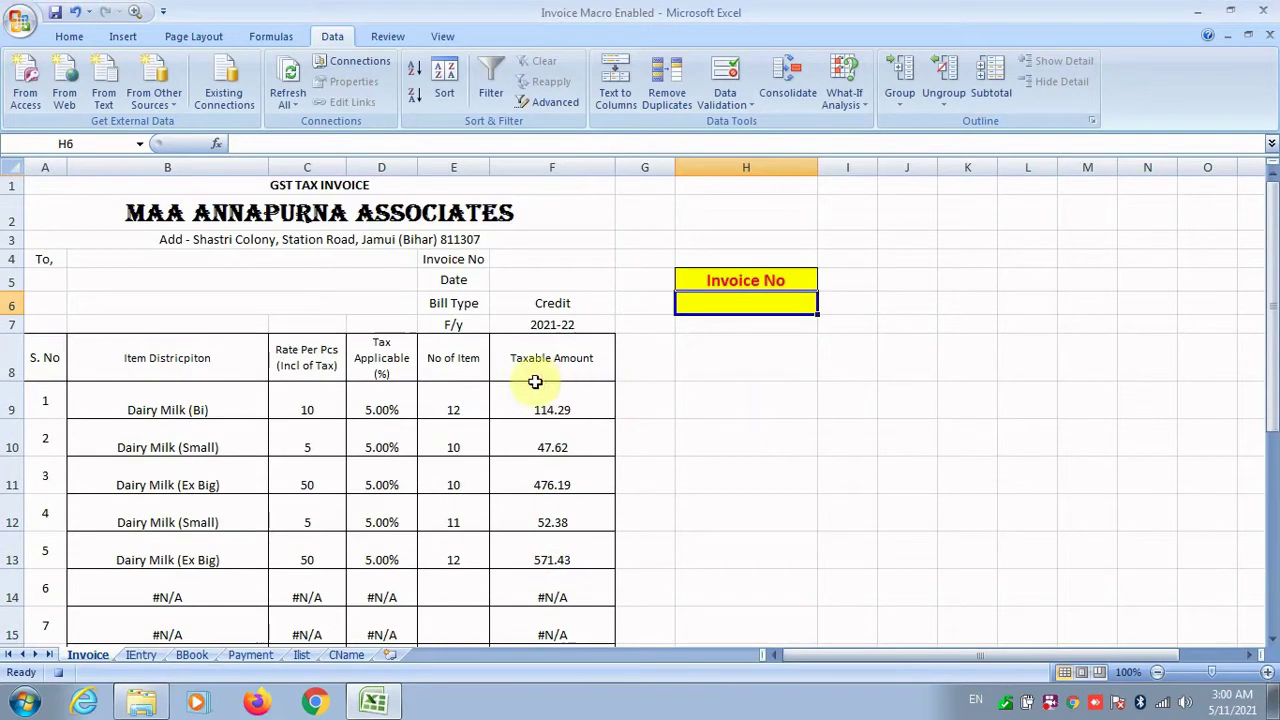
scroll(540, 388, "down", 1)
scroll(361, 480, "down", 2)
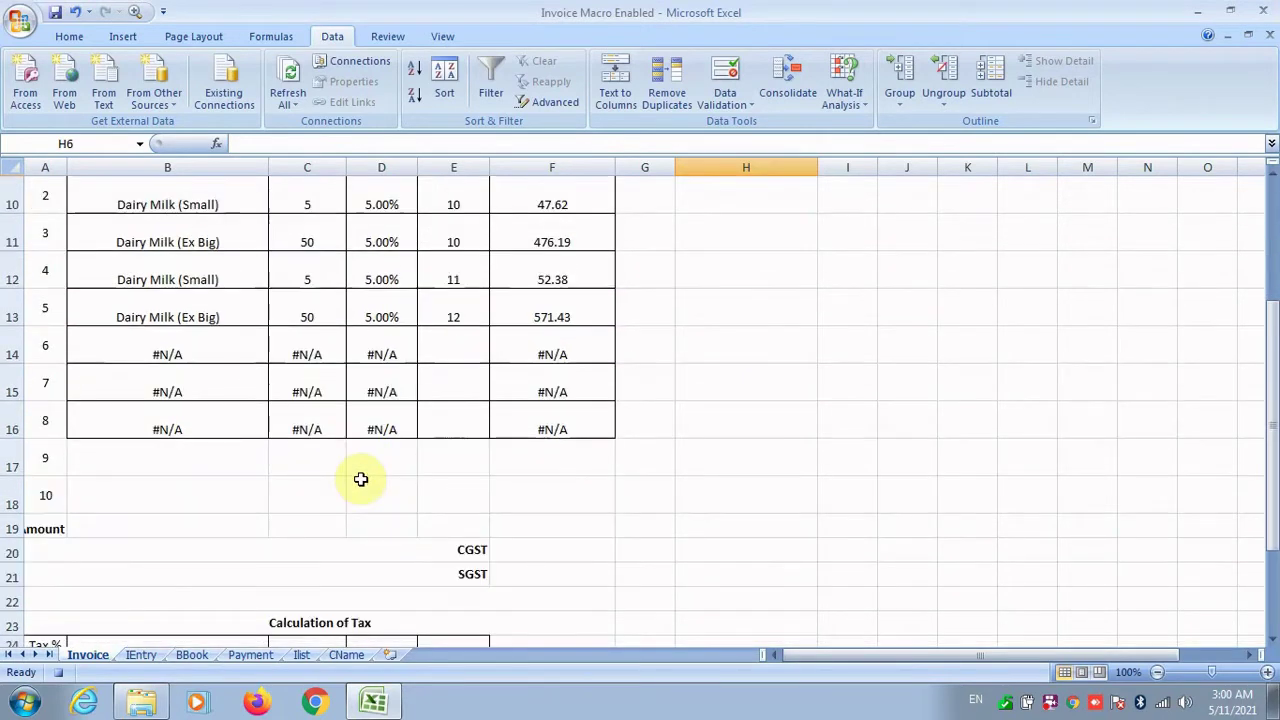
scroll(361, 480, "up", 2)
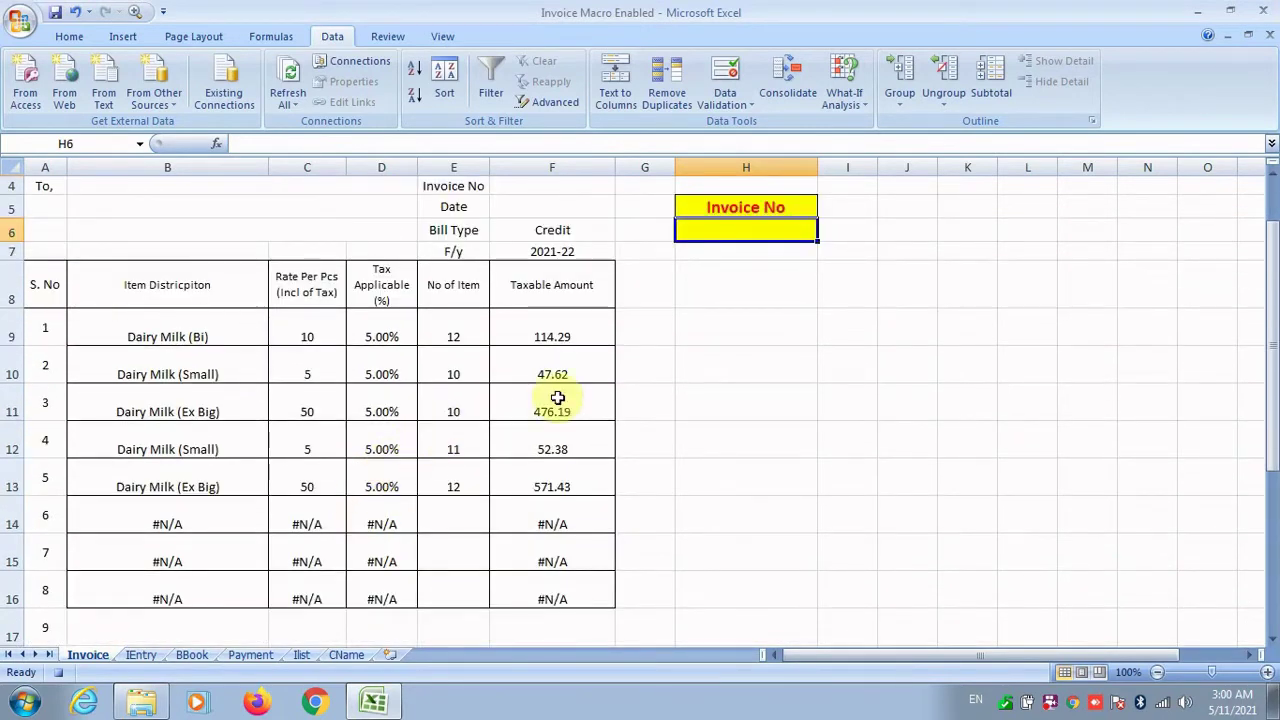
scroll(821, 298, "up", 1)
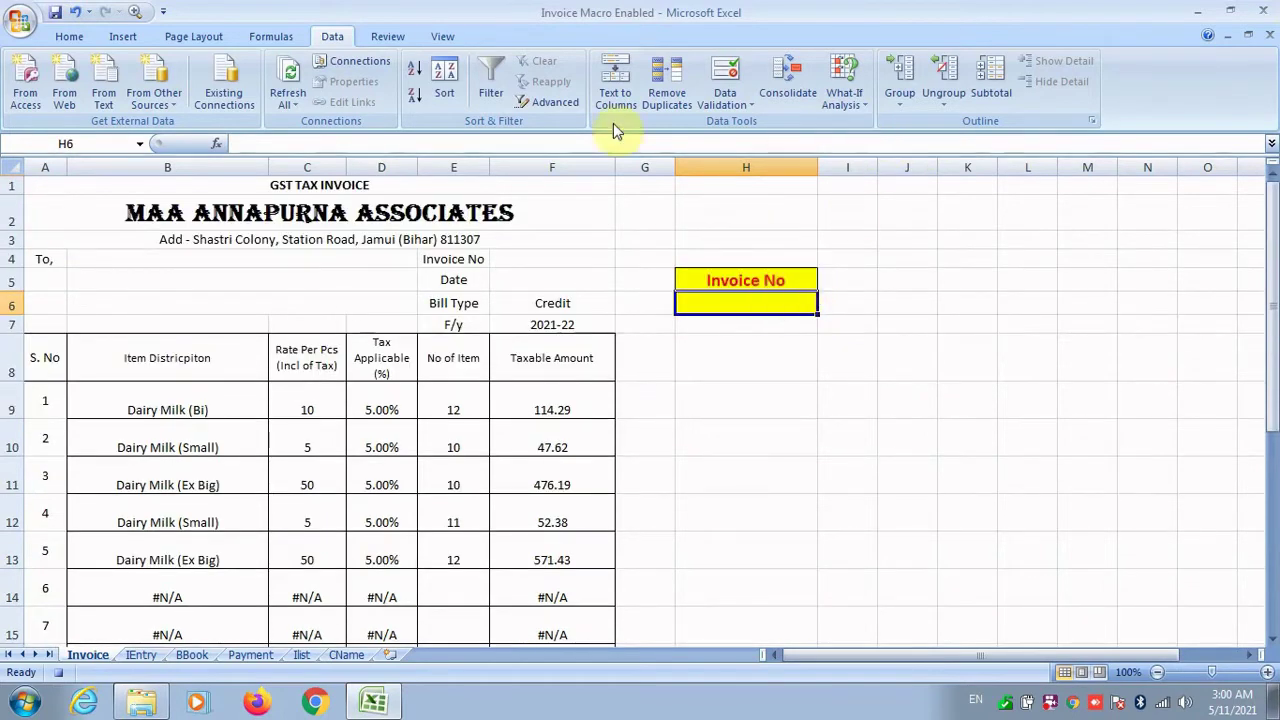
left_click(442, 36)
left_click(1048, 80)
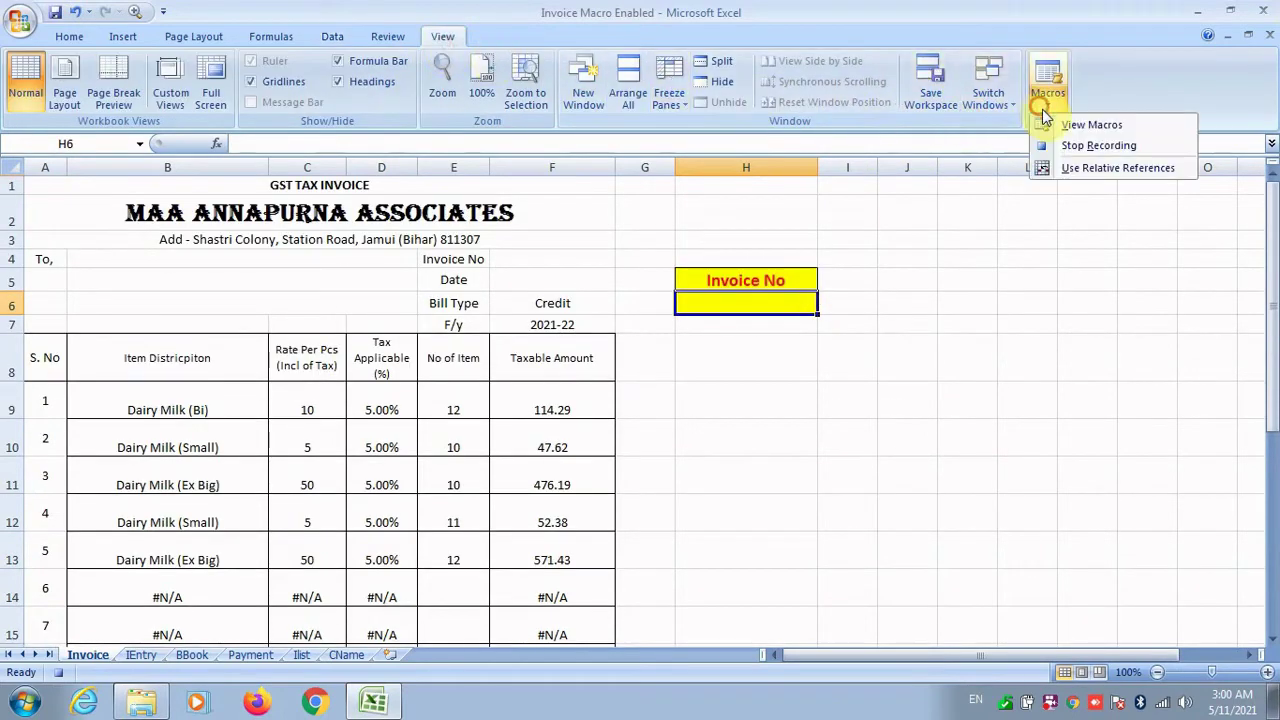
left_click(1098, 146)
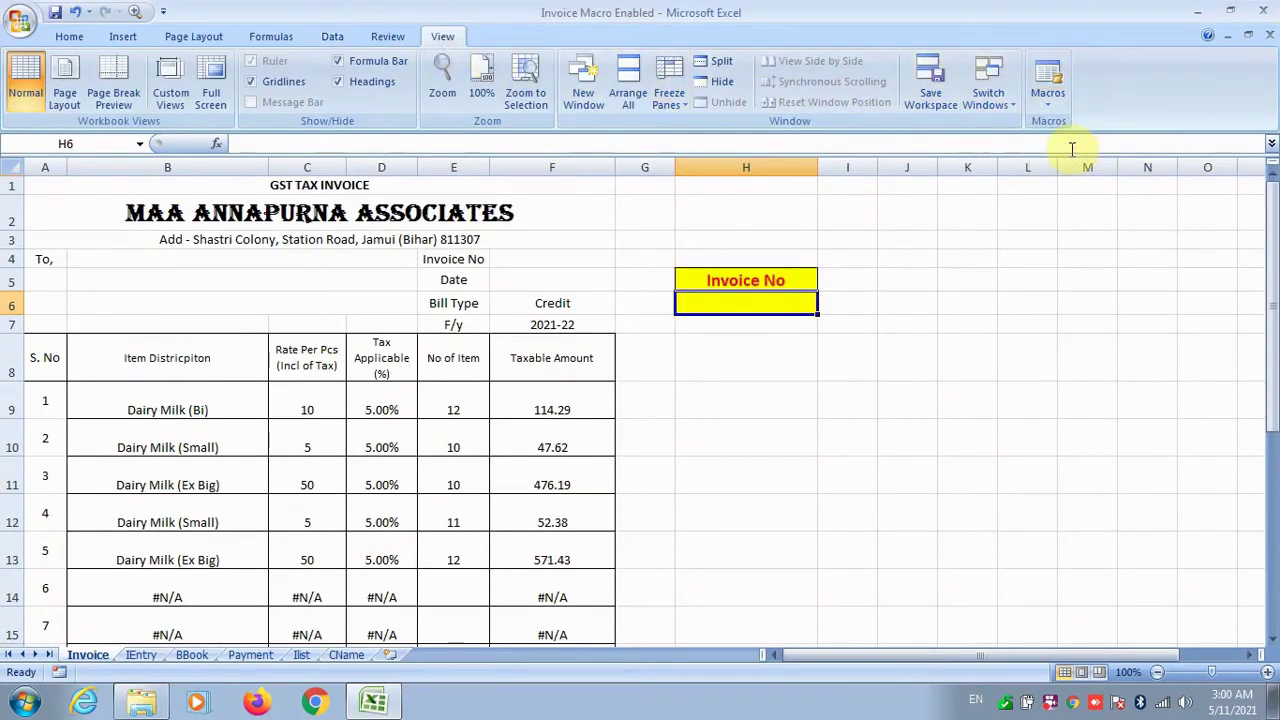
Step: Draw a rectangle about 0.74" high and 3.04" wide below the Invoice No cells and label it "Generate Invoice"
left_click(138, 37)
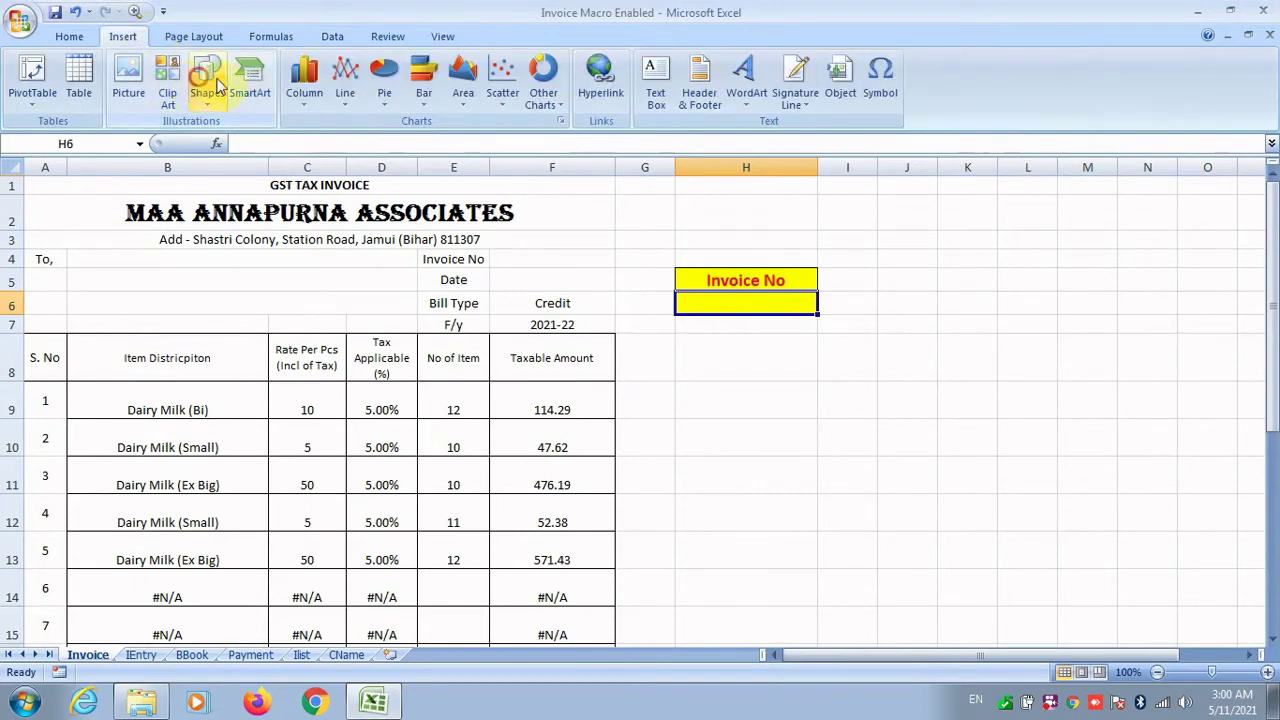
left_click(203, 78)
left_click(254, 140)
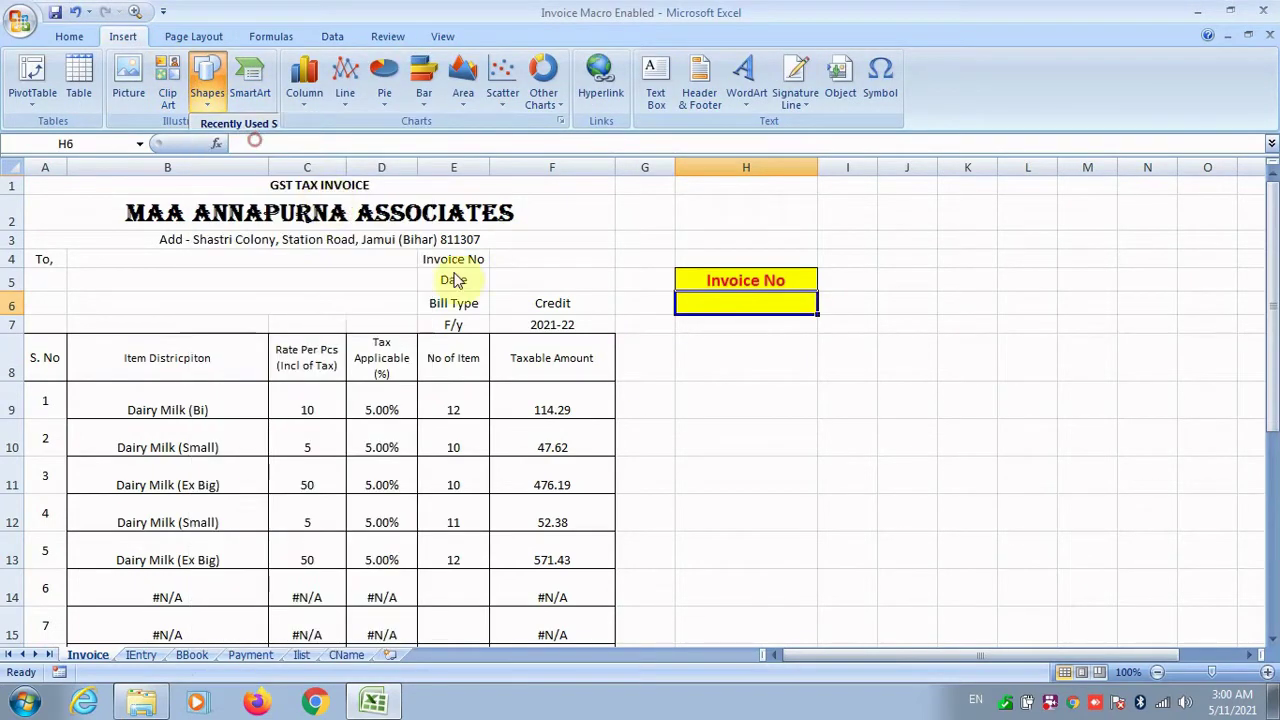
mouse_move(781, 354)
left_mouse_down()
mouse_move(966, 434)
mouse_move(1057, 421)
left_mouse_up()
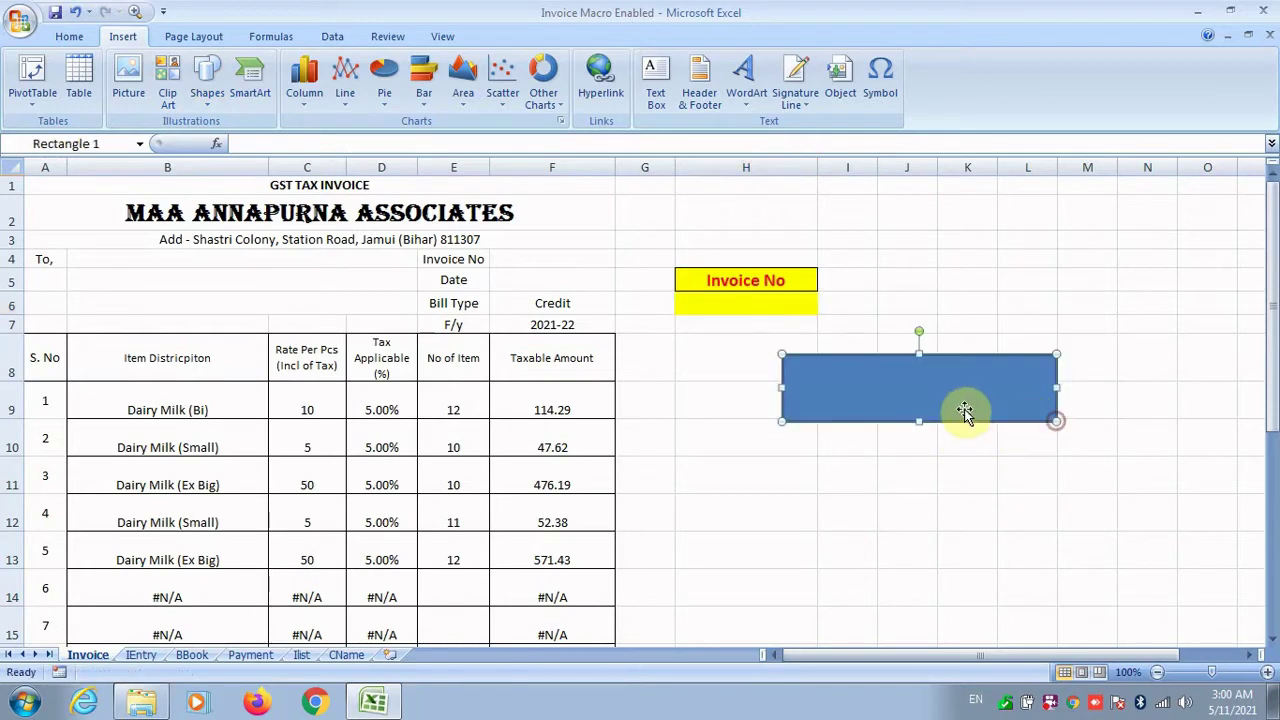
right_click(964, 407)
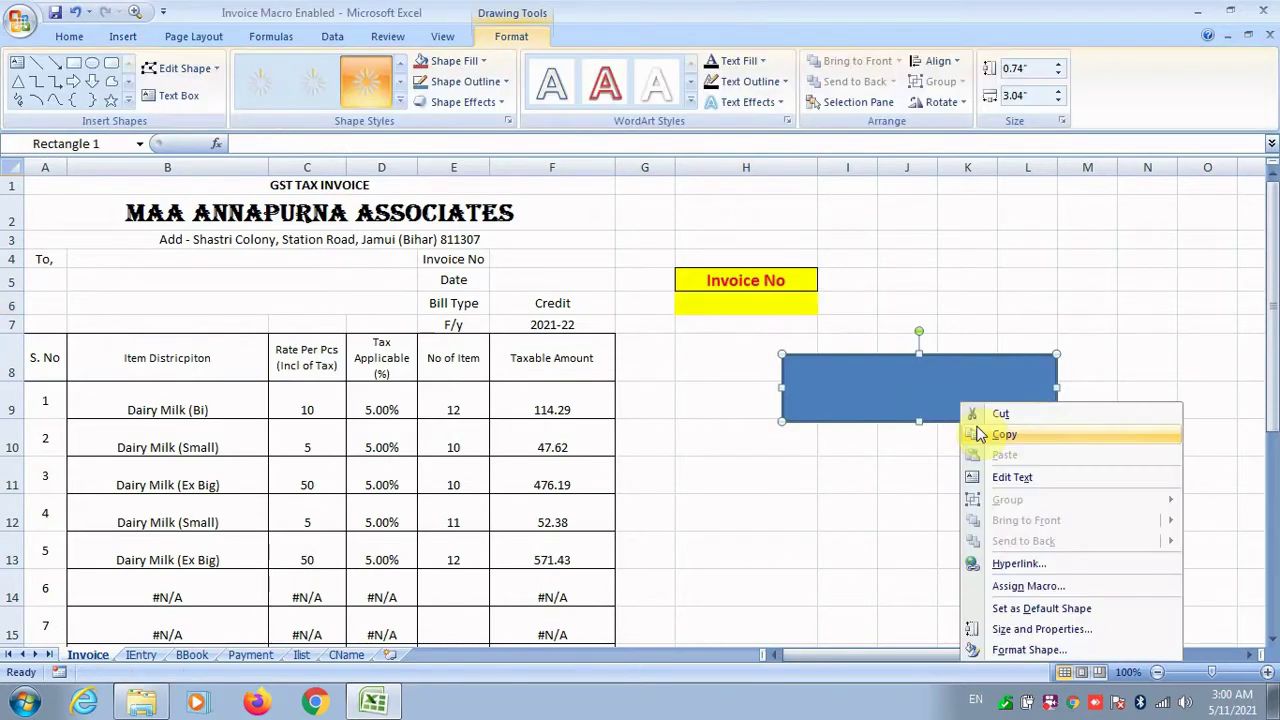
left_click(1011, 477)
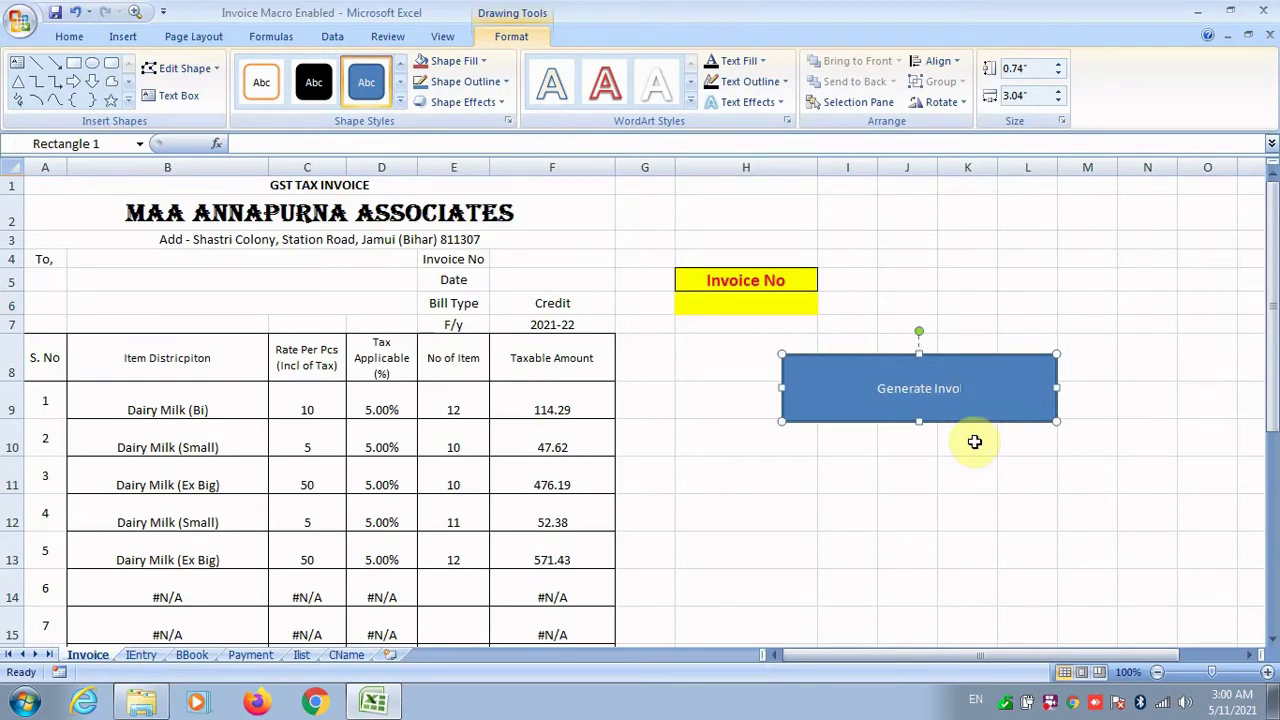
Step: Format the "Generate Invoice" text as size 25, bold and red, and fill the rectangle with yellow
key("ctrl+a")
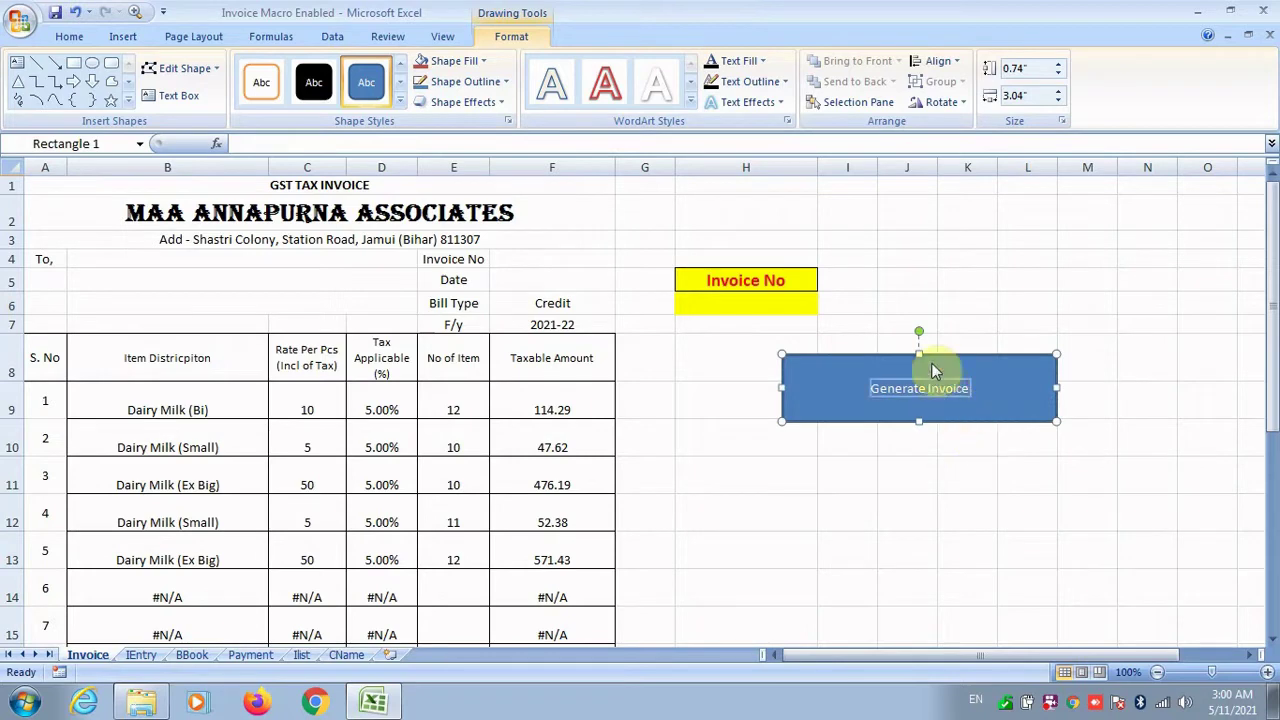
left_click(70, 37)
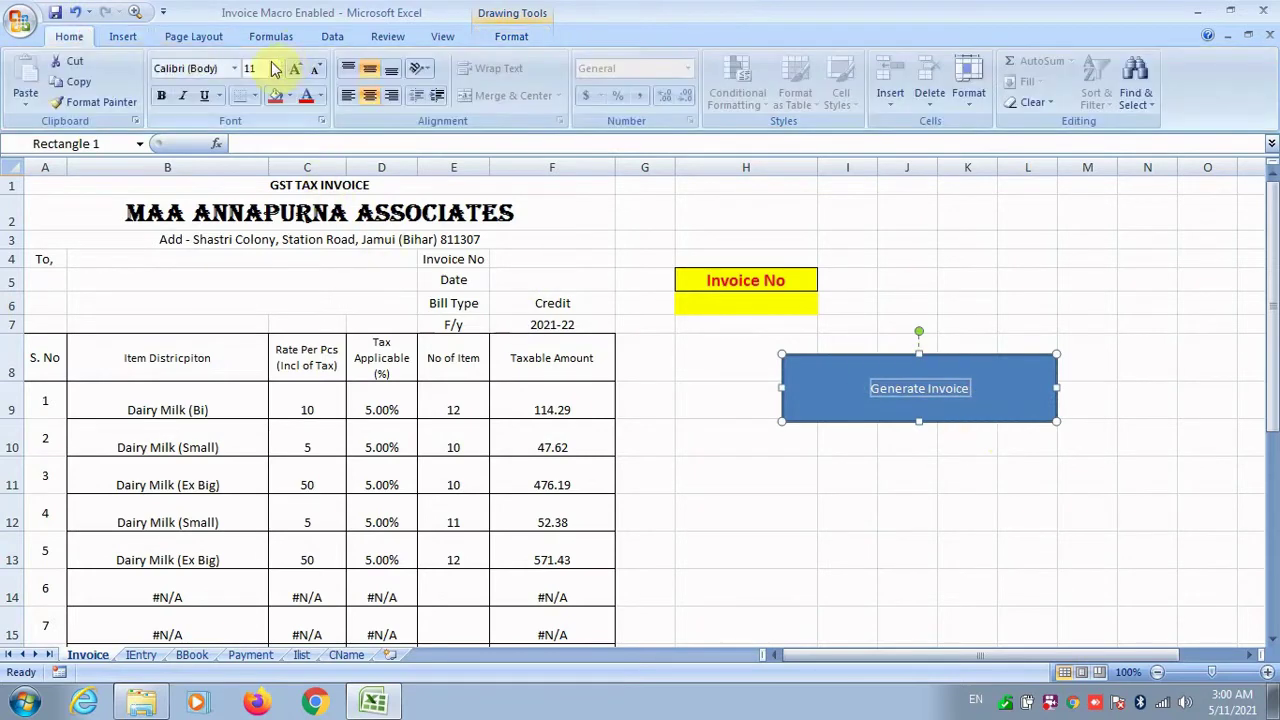
type("25")
key("Return")
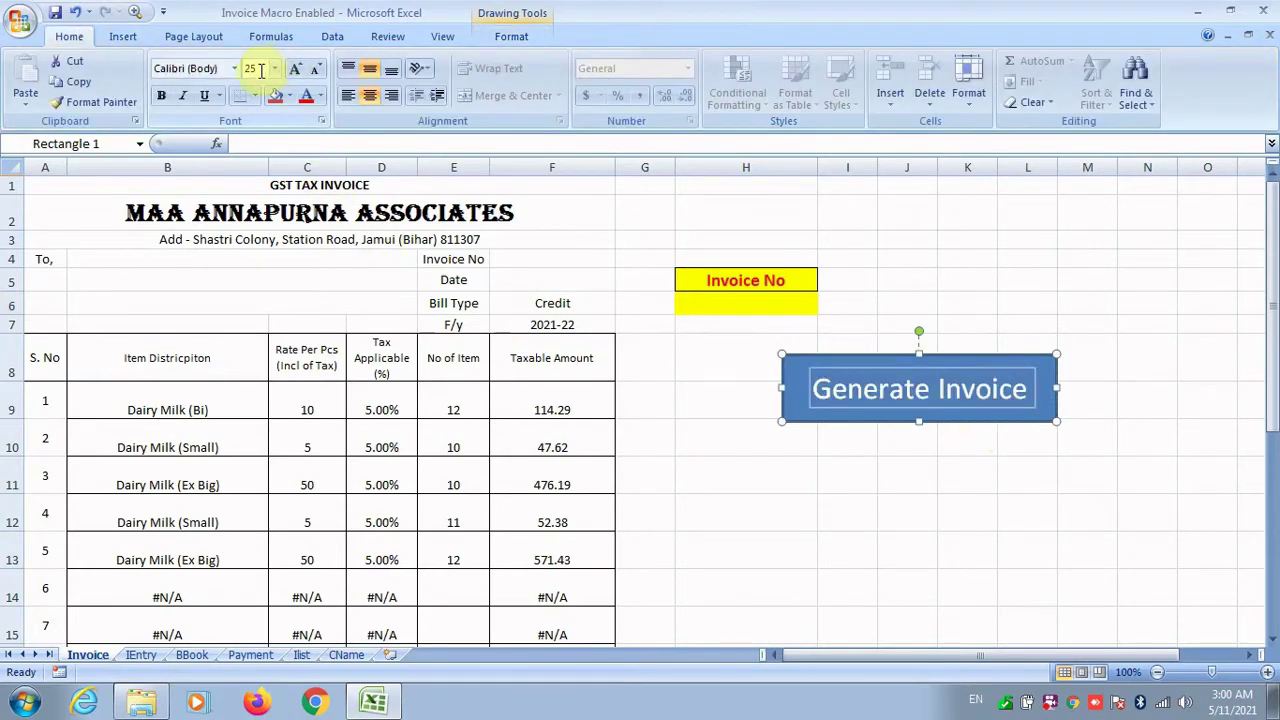
left_click(161, 95)
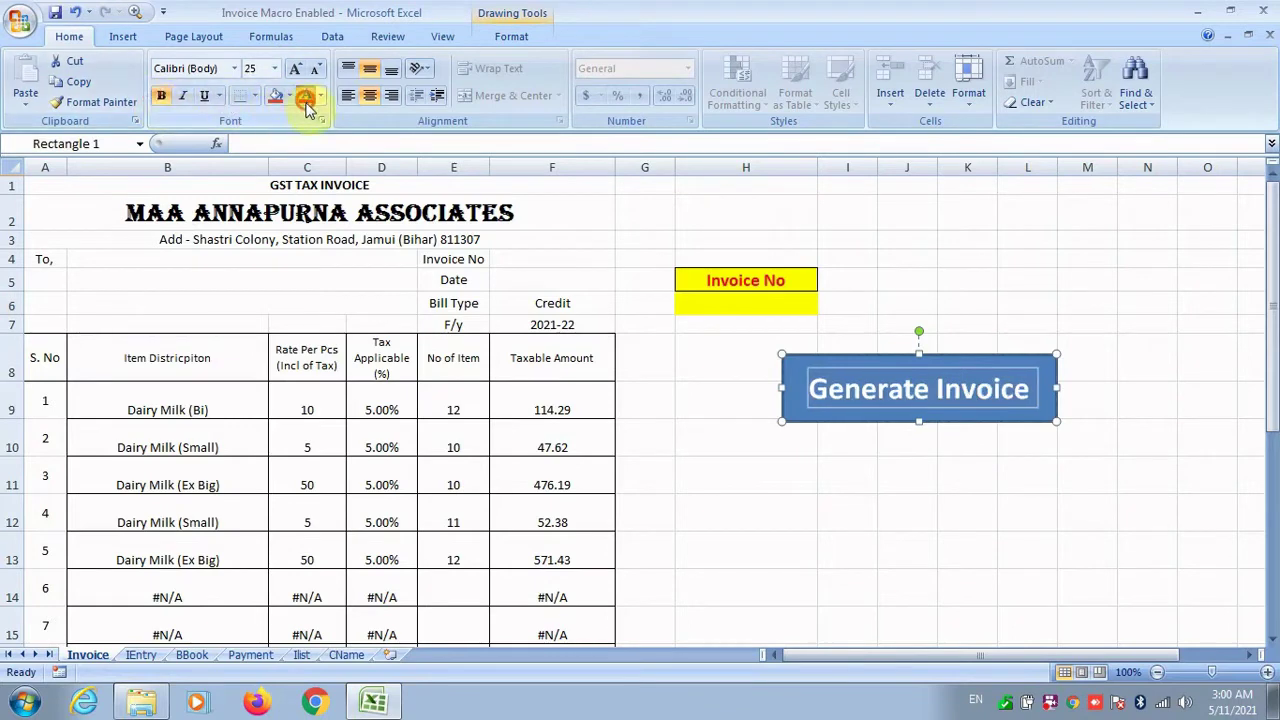
left_click(306, 97)
left_click(290, 97)
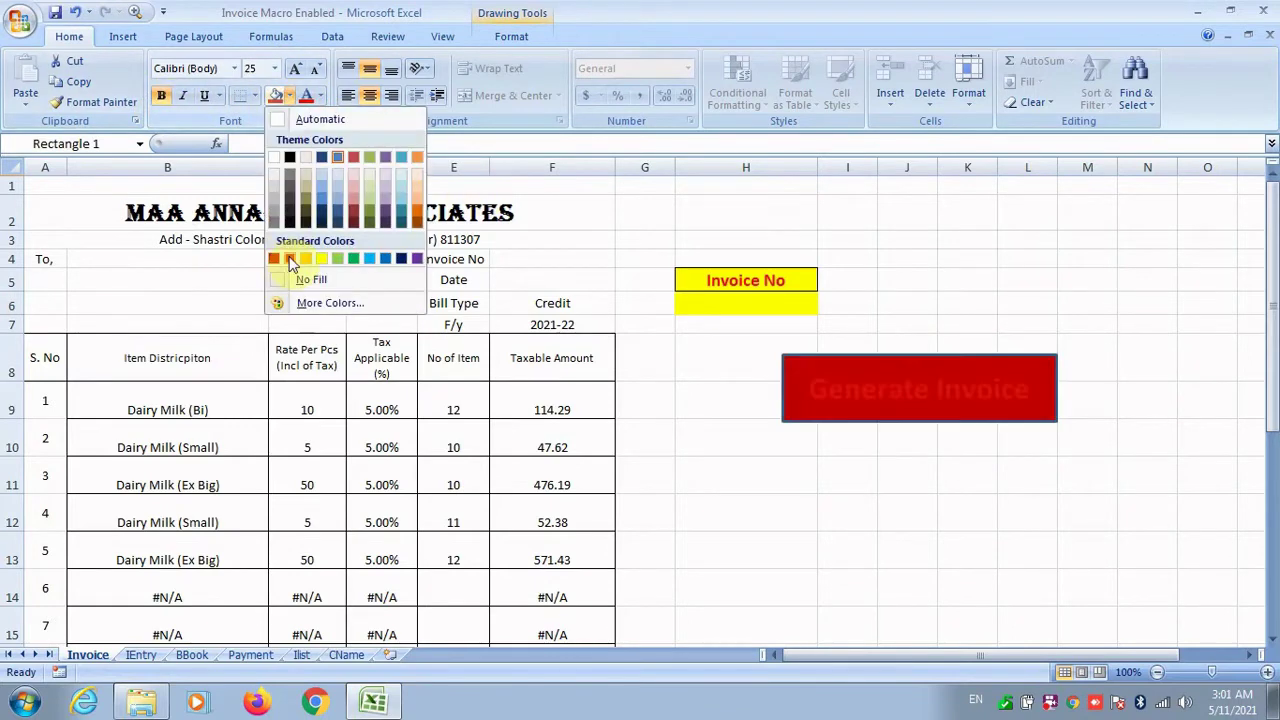
left_click(322, 250)
left_click(761, 436)
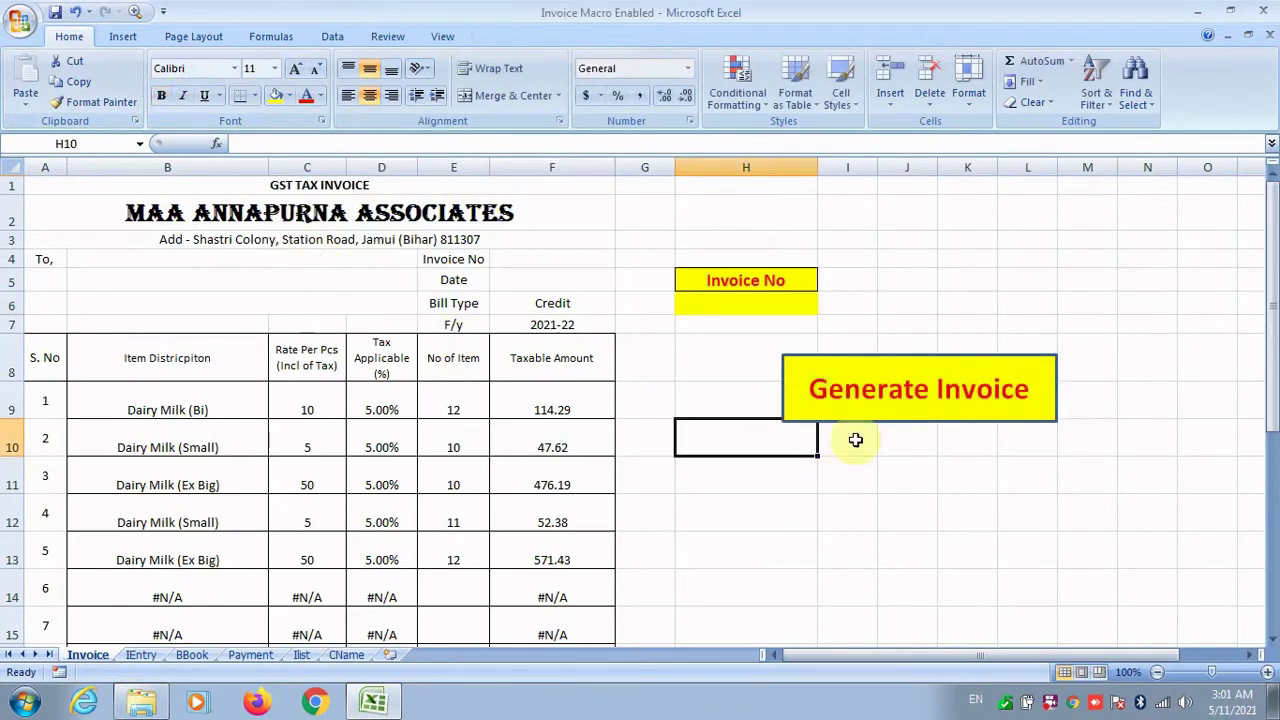
Step: Assign Macro1 to the "Generate Invoice" rectangle
left_click(855, 436)
left_click(866, 418)
right_click(872, 424)
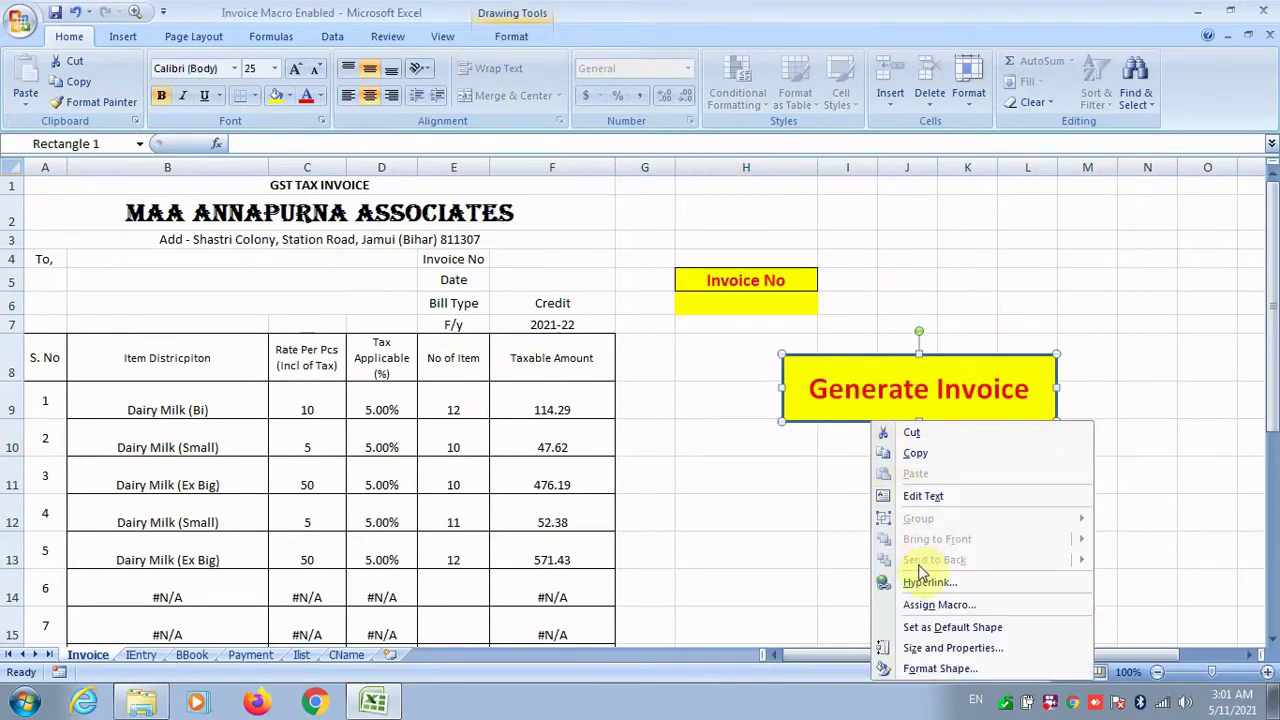
left_click(939, 604)
left_click(758, 240)
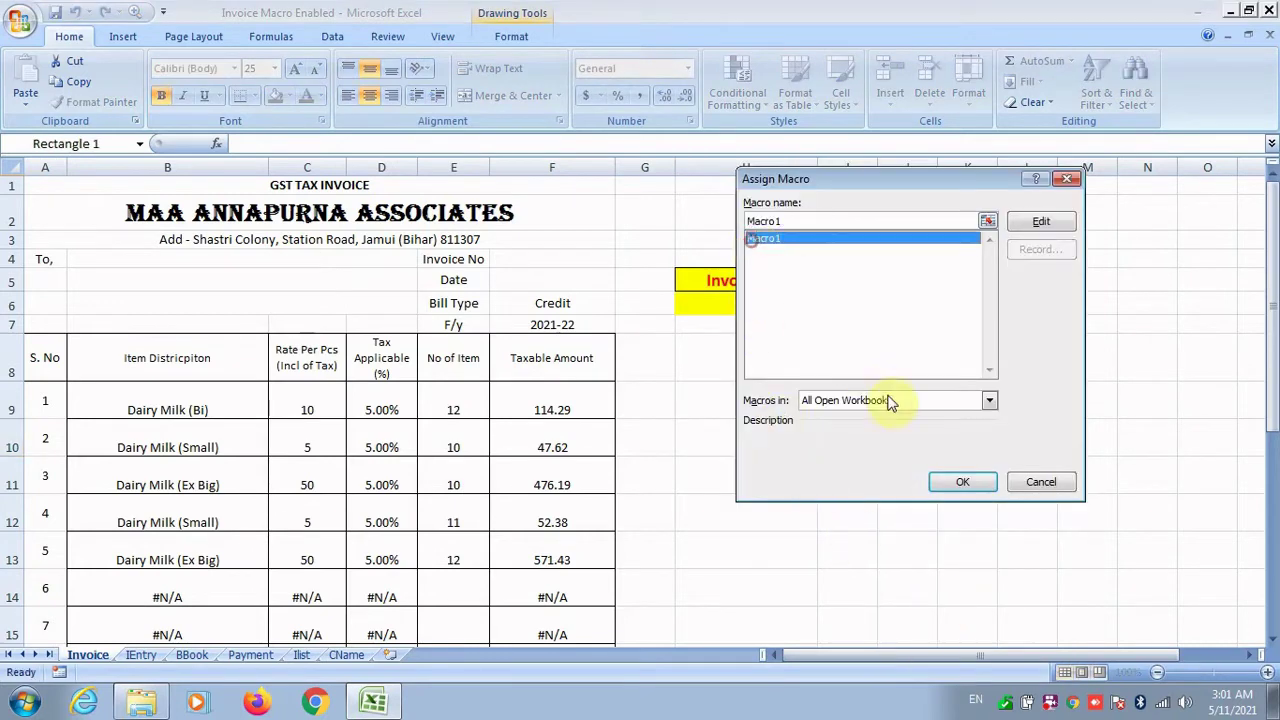
left_click(962, 482)
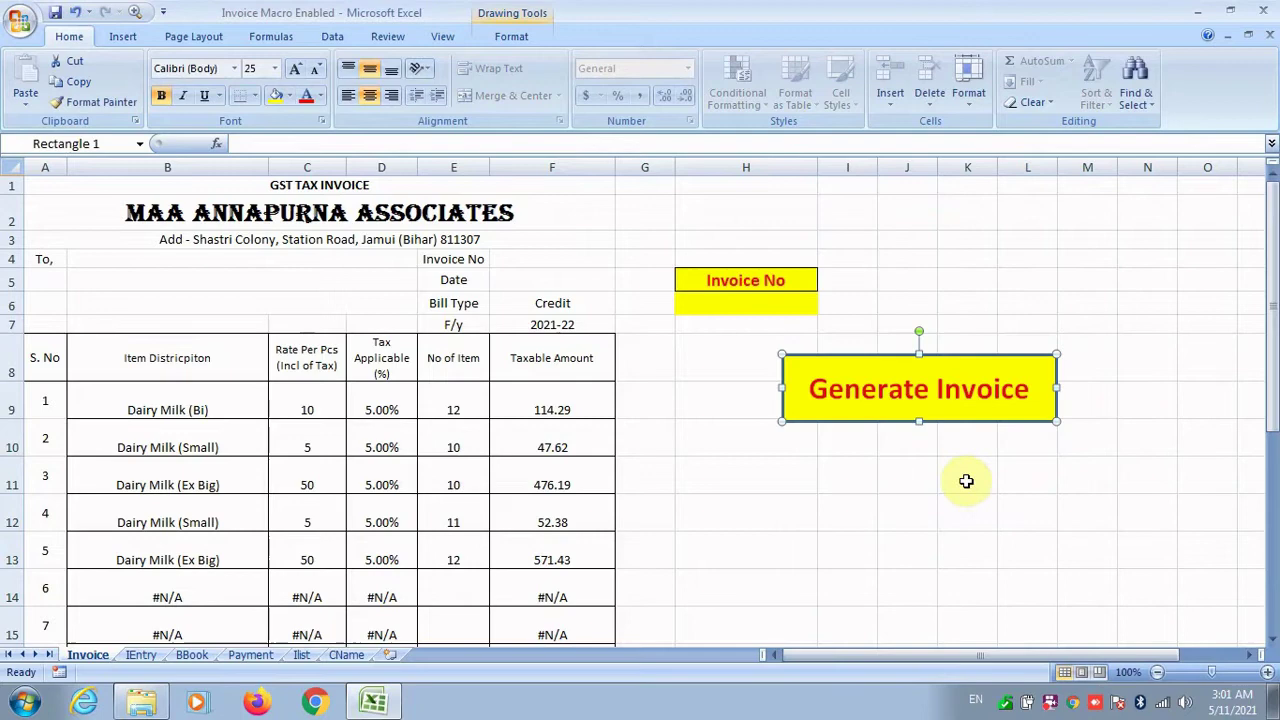
Step: Enter invoice number 1 in cell H6 and run the Generate Invoice macro from its shape
left_click(724, 304)
type("1")
key("Return")
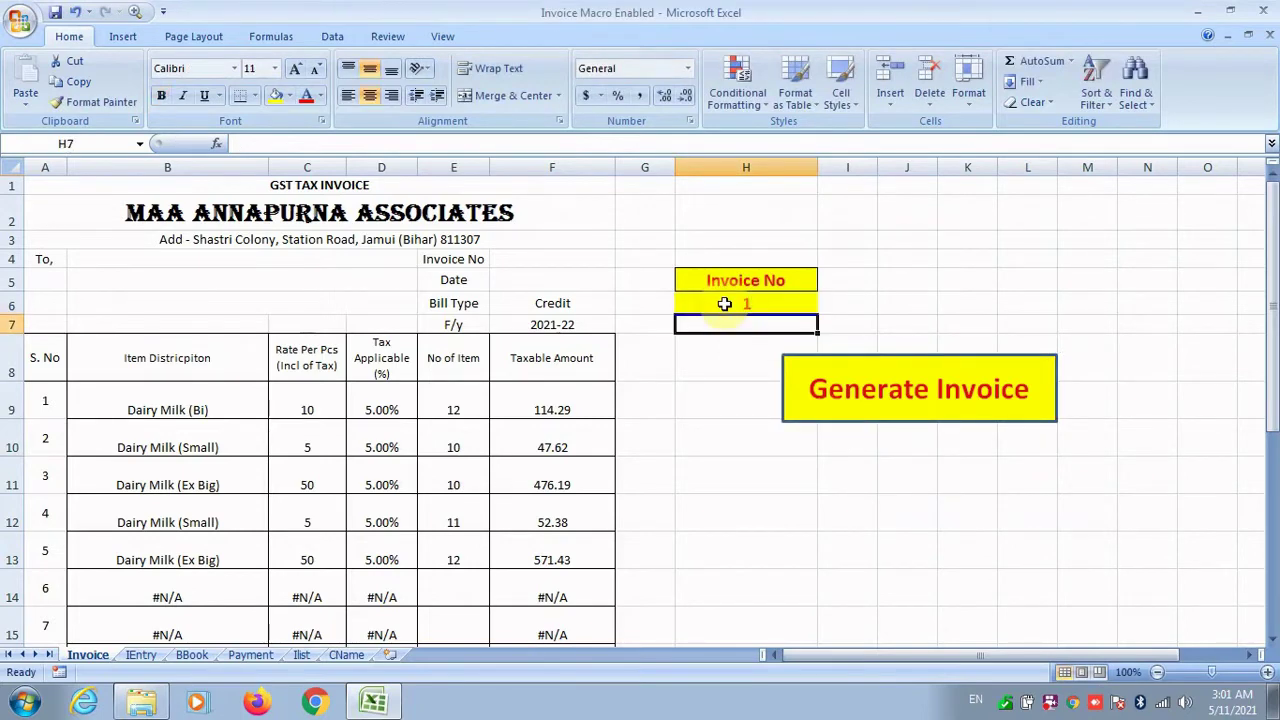
left_click(886, 398)
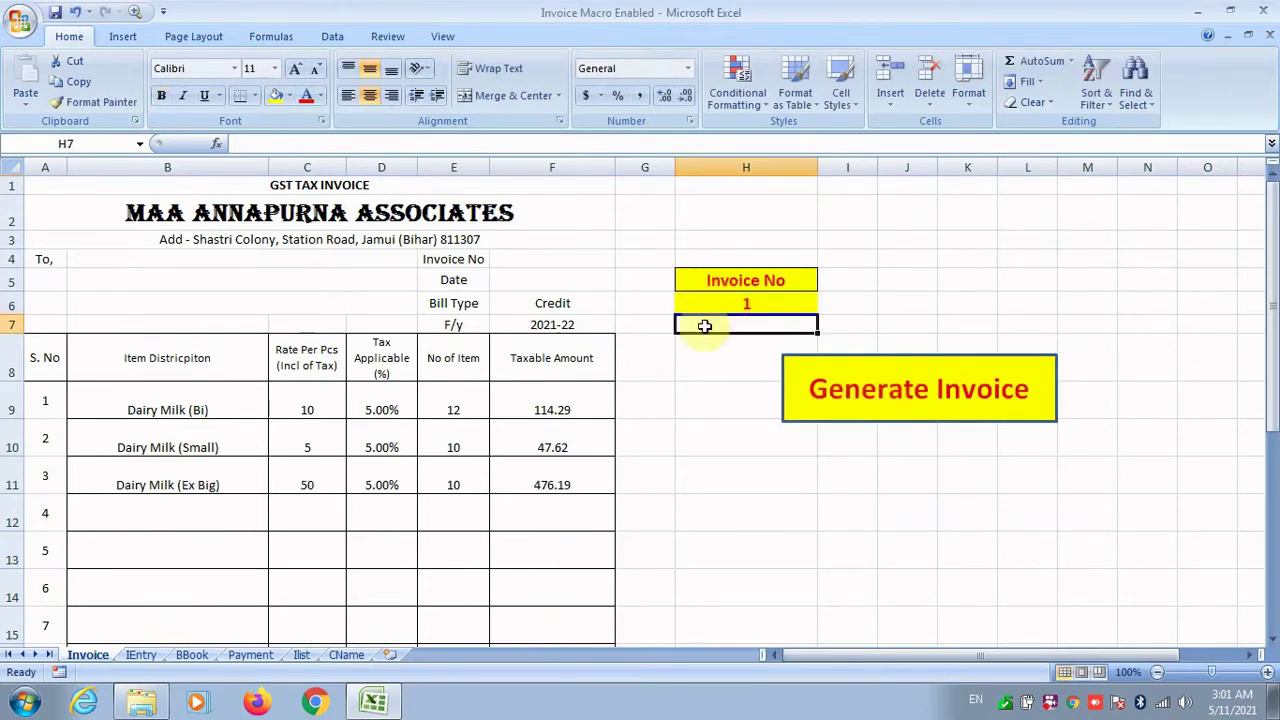
Step: On the IEntry sheet, change the invoice number in cell A6 to 2
left_click(140, 655)
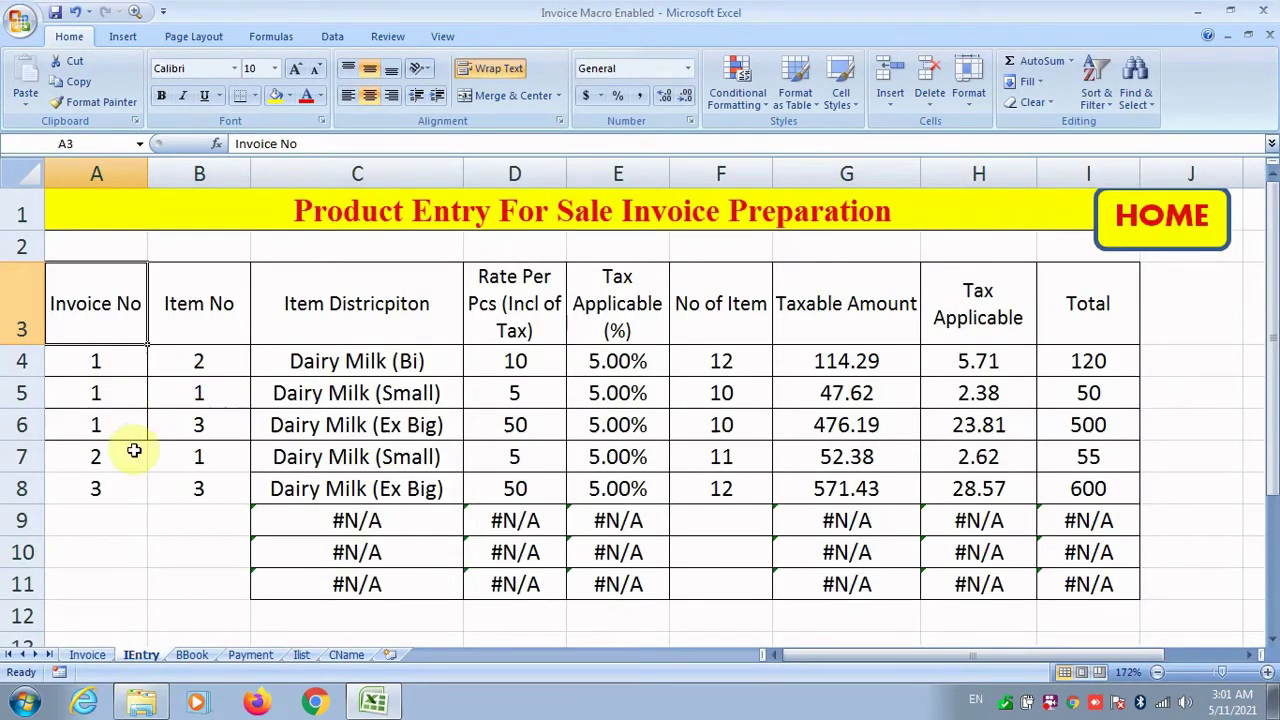
left_click(109, 430)
type("2")
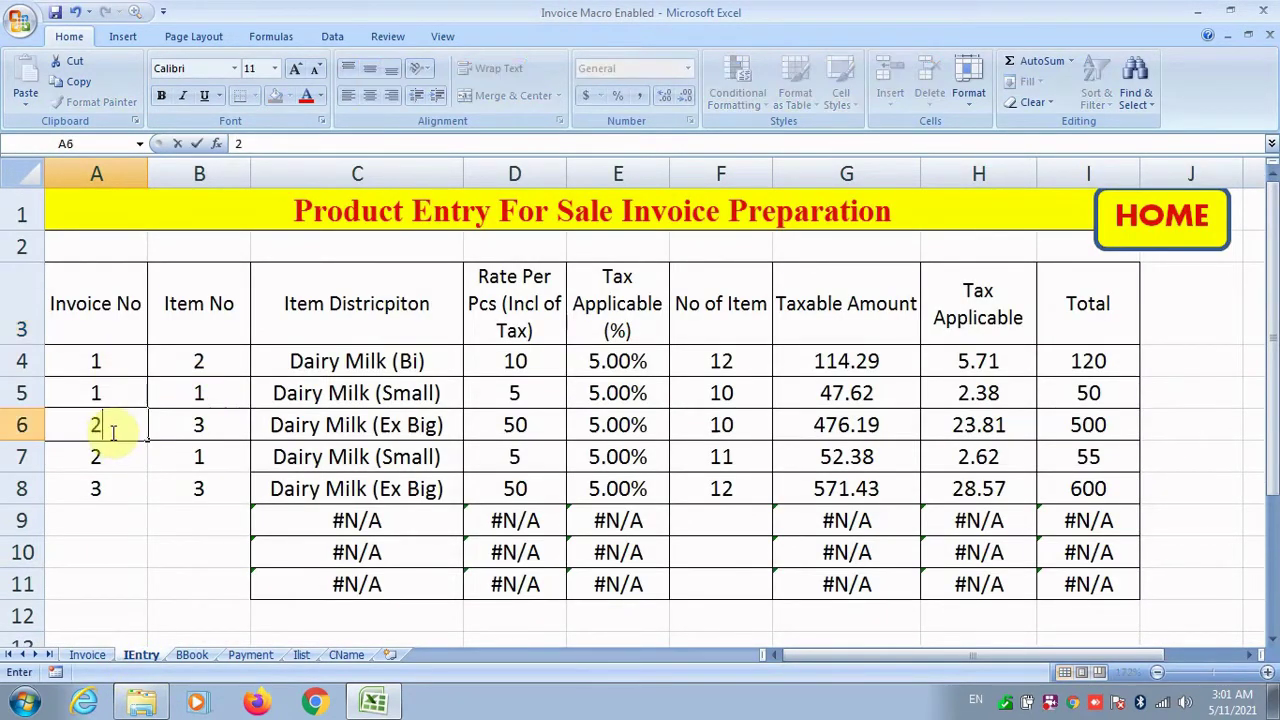
key("Return")
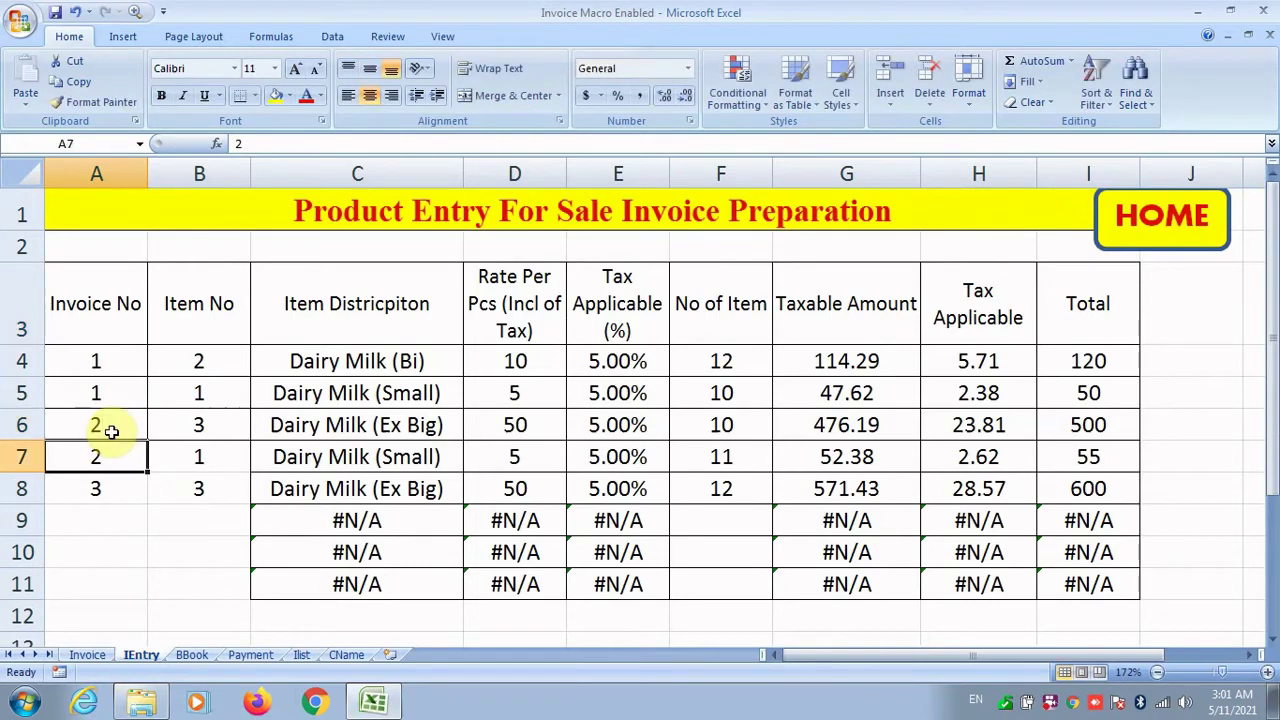
Step: On the Invoice sheet, enter invoice number 2 in cell H6 and run the Generate Invoice macro from its shape
left_click(190, 654)
left_click(88, 654)
left_click(746, 308)
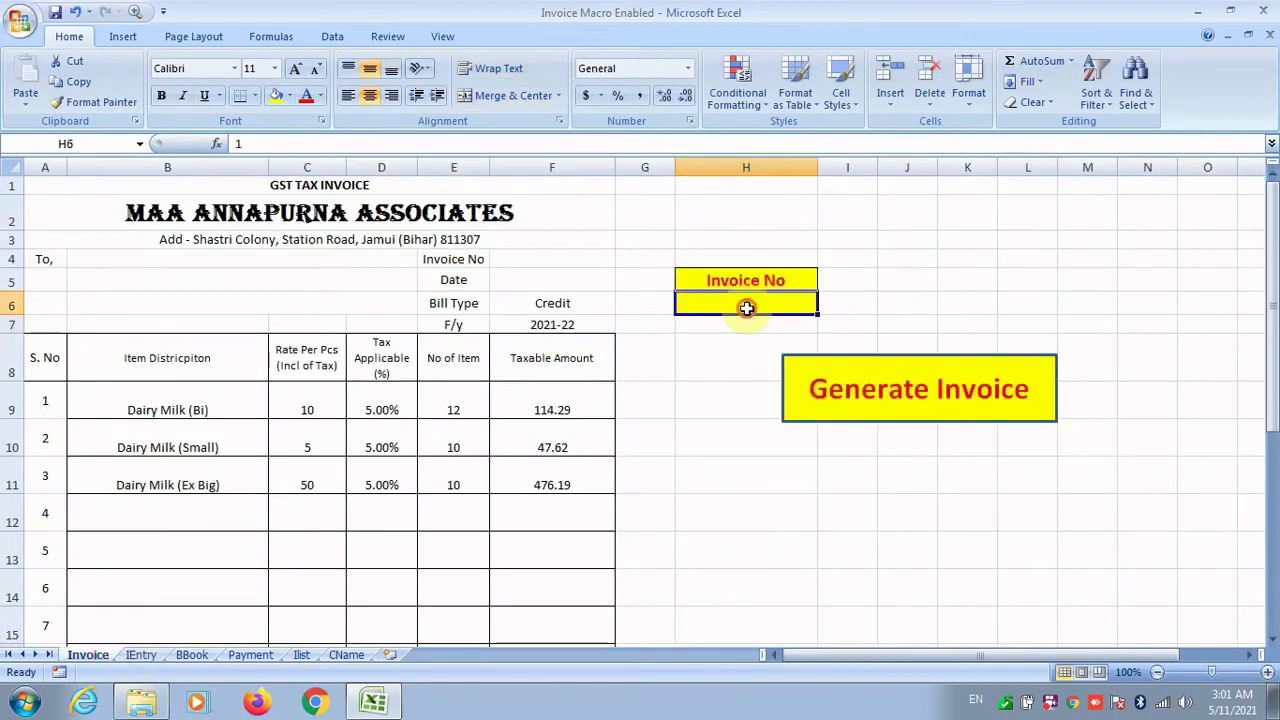
type("2")
key("Return")
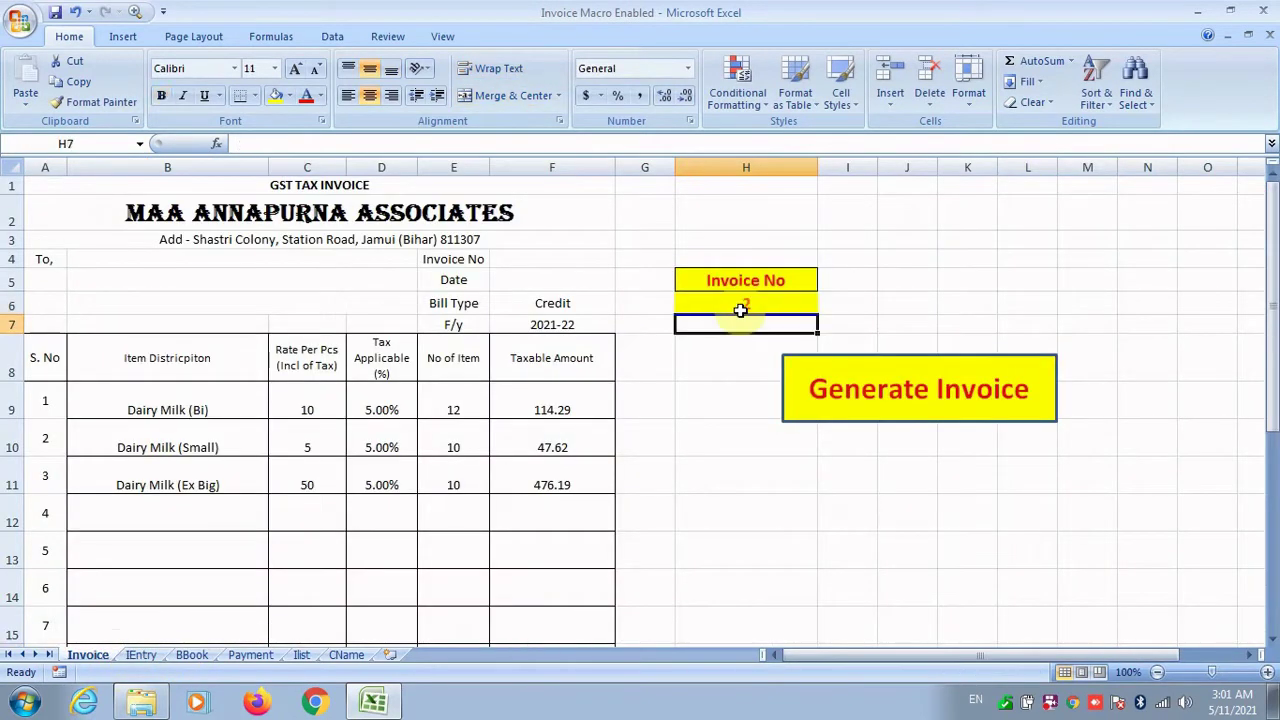
left_click(855, 416)
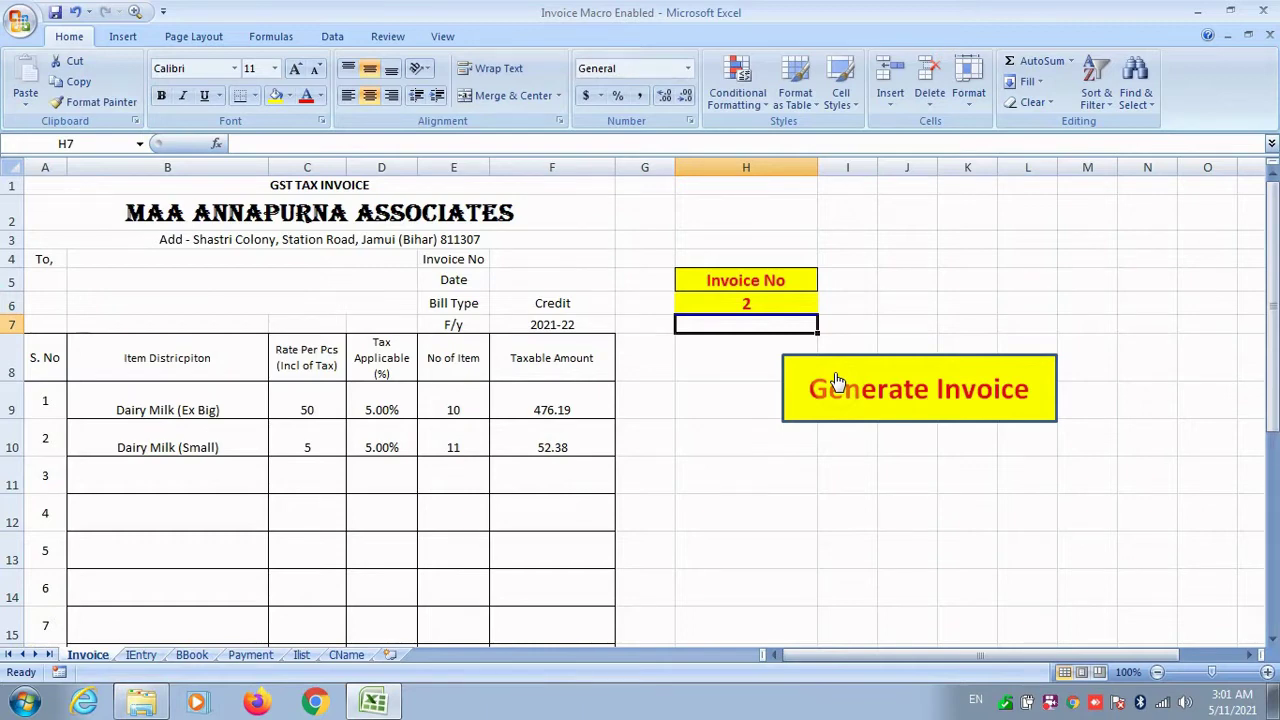
scroll(760, 360, "down", 3)
scroll(620, 380, "up", 3)
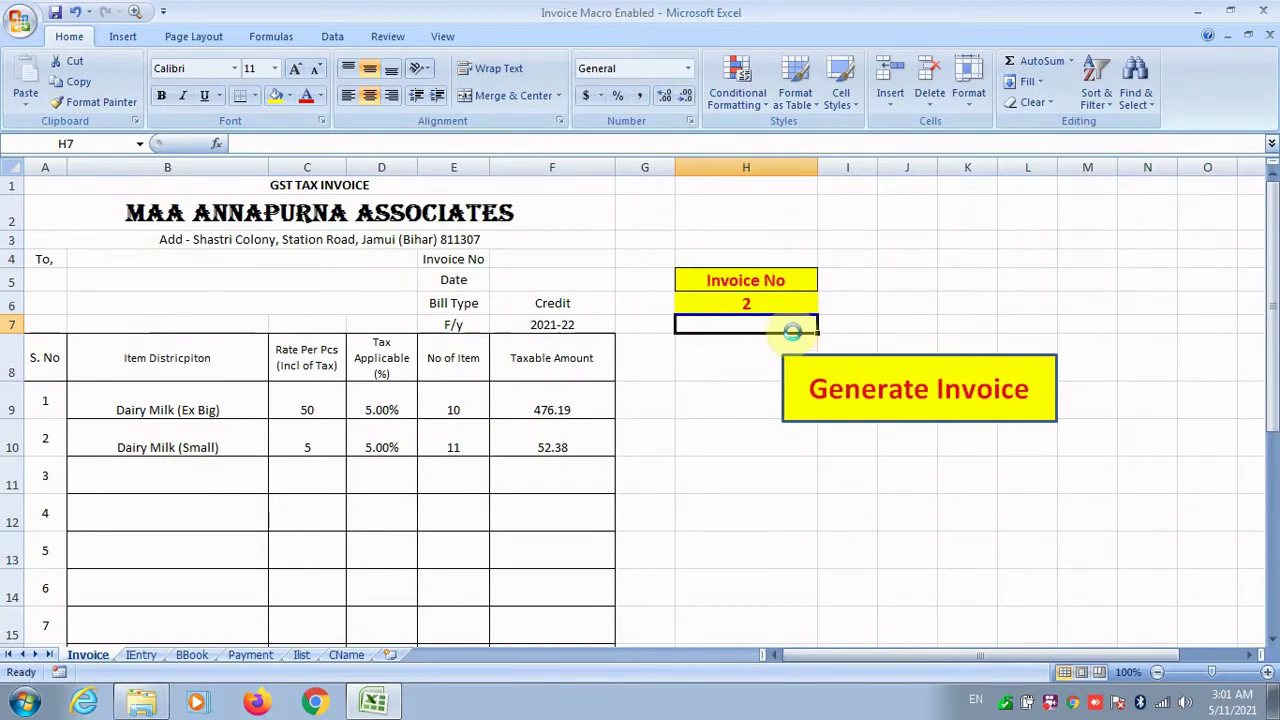
left_click(151, 263)
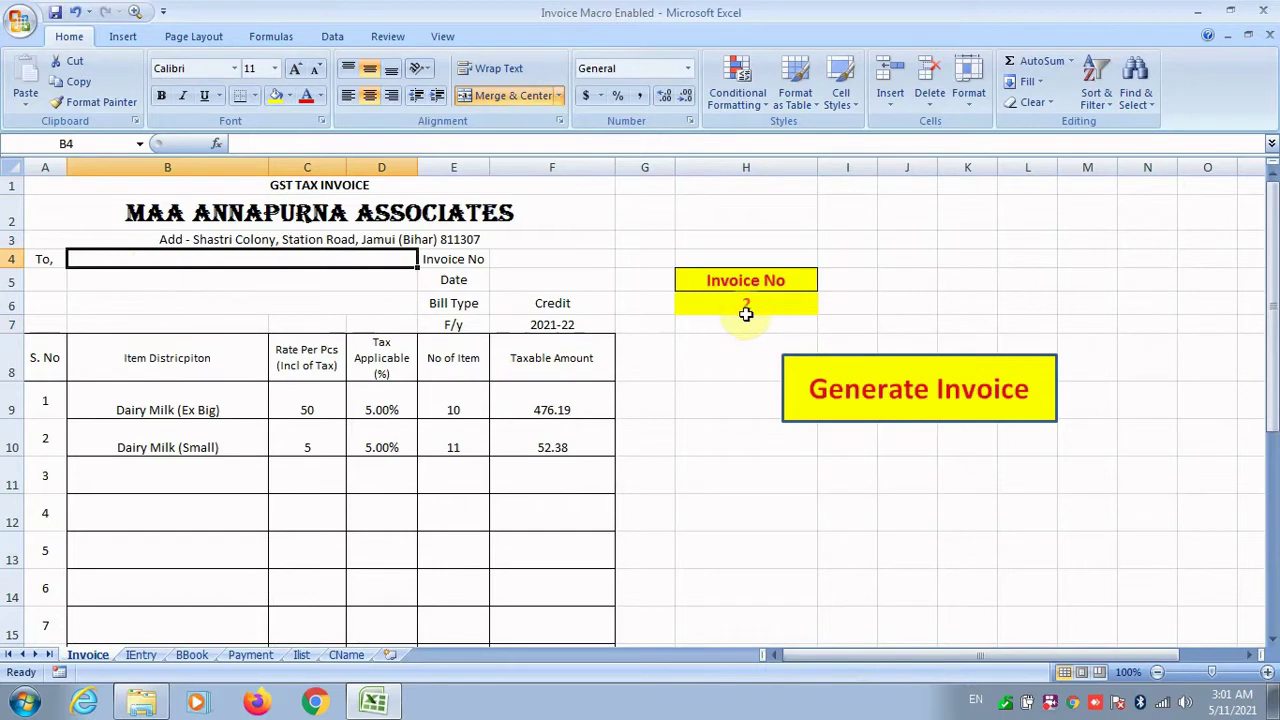
type("=vl")
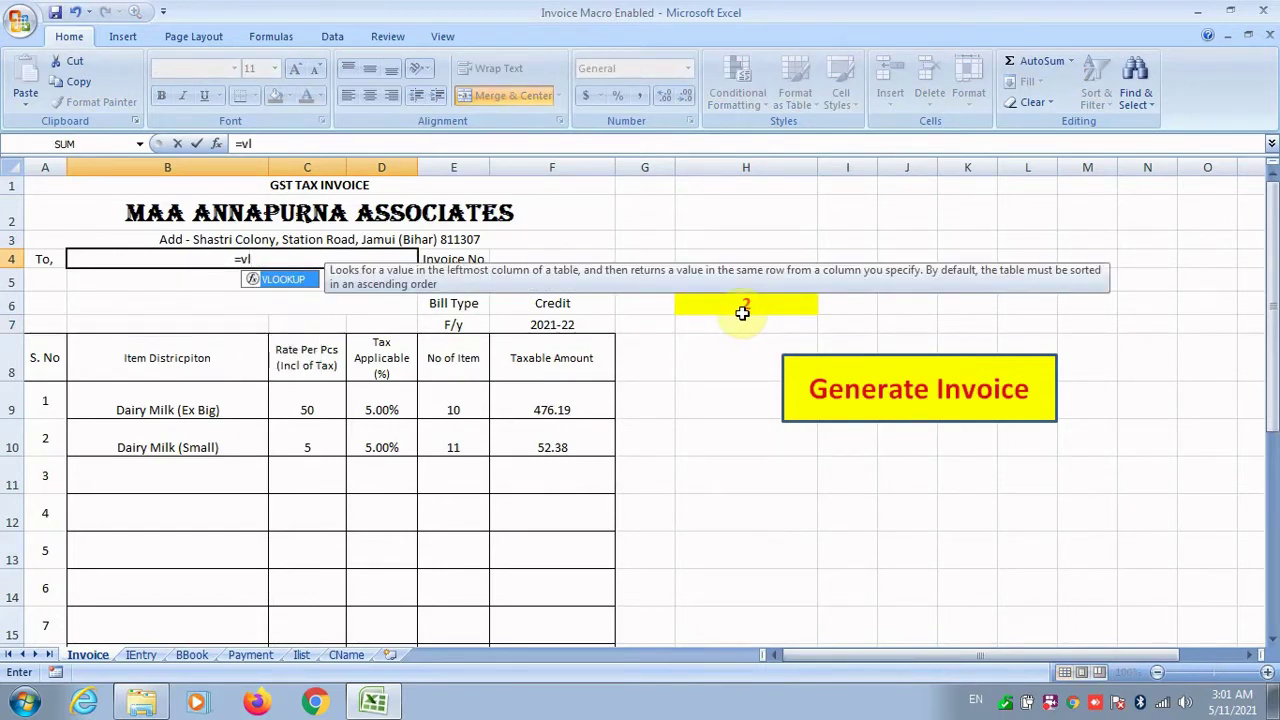
type("ookup(")
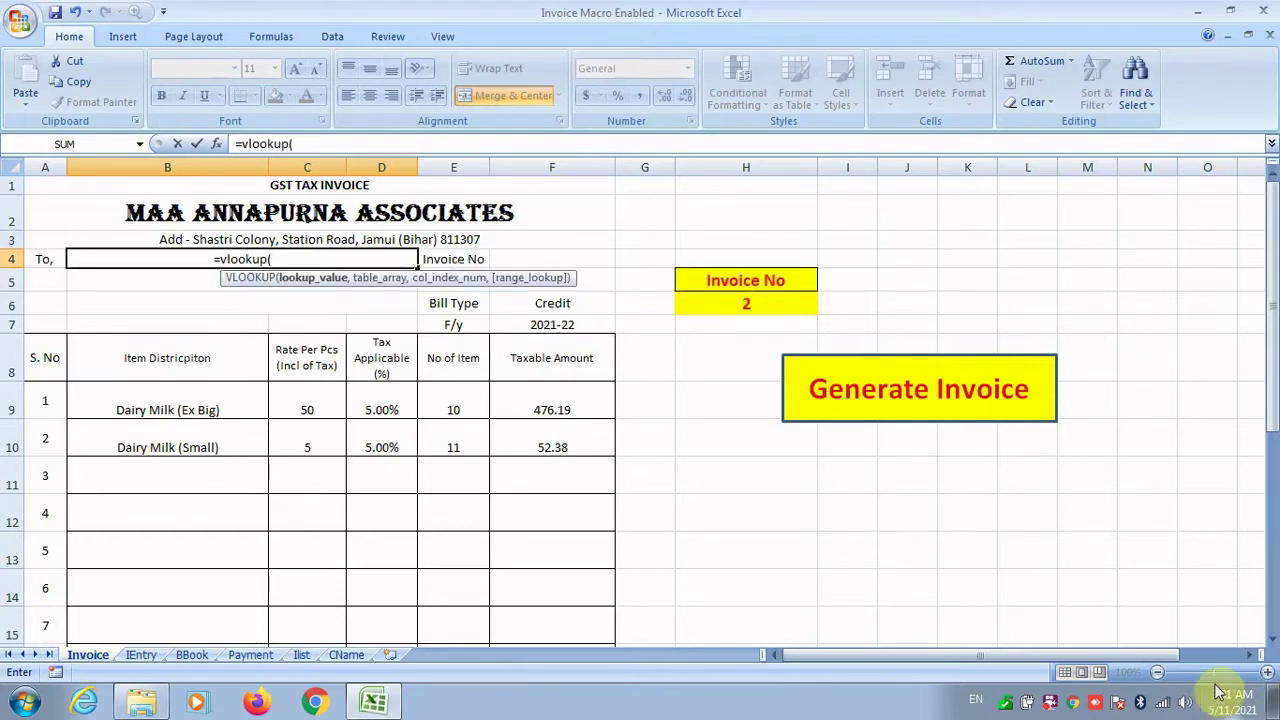
key("Escape")
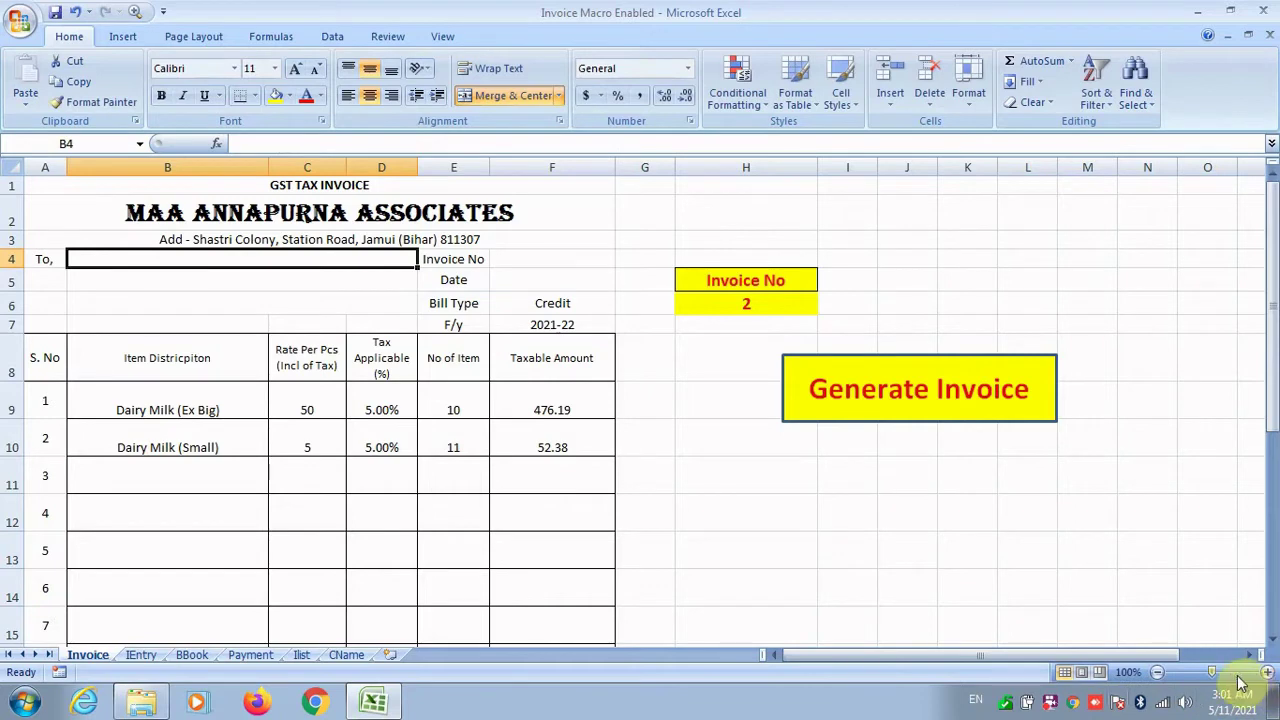
Step: In the Invoice No cell F4, start a VLOOKUP formula that uses cell H6 as the lookup value
left_click_drag(1211, 672, 1226, 676)
scroll(1097, 597, "up", 1)
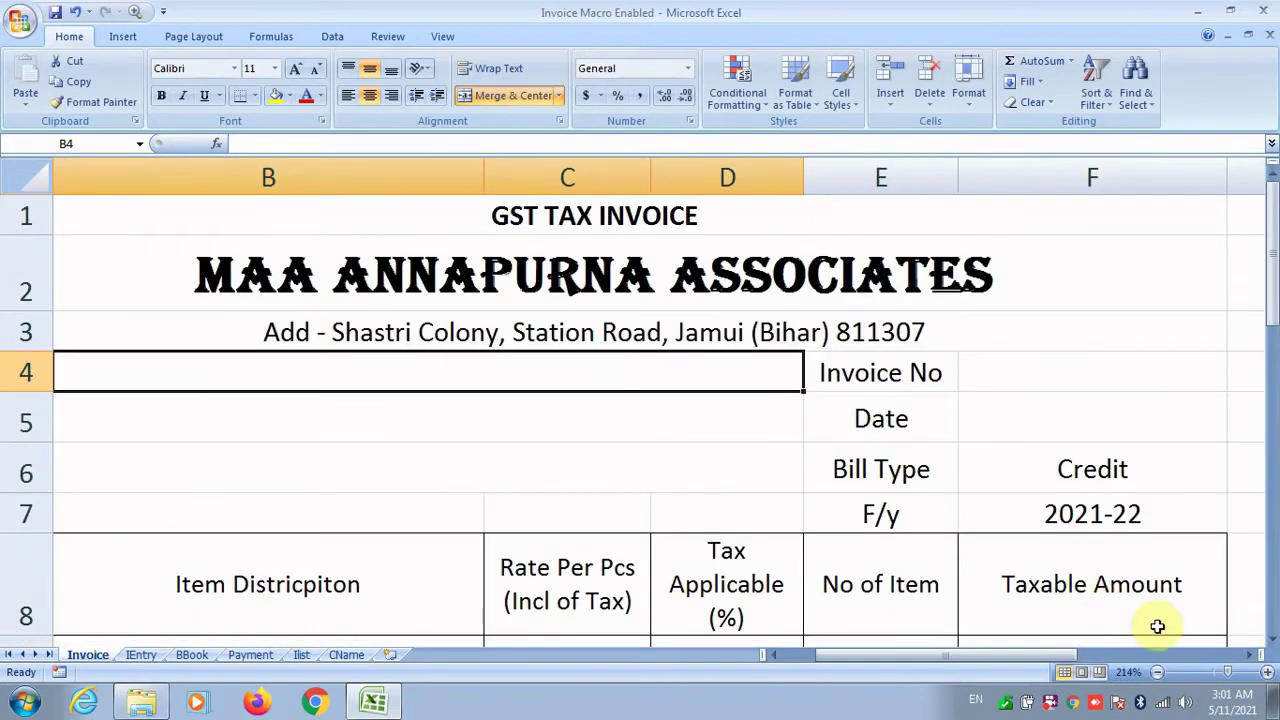
left_click_drag(1224, 674, 1217, 672)
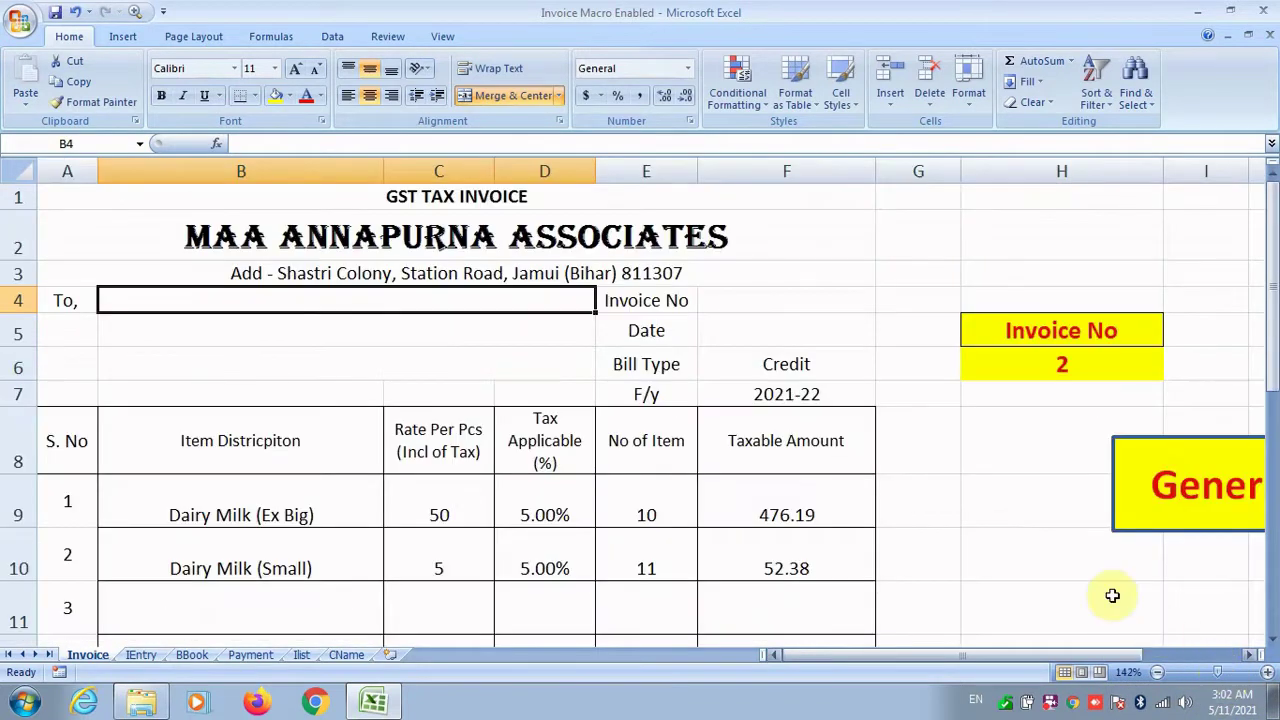
type("=")
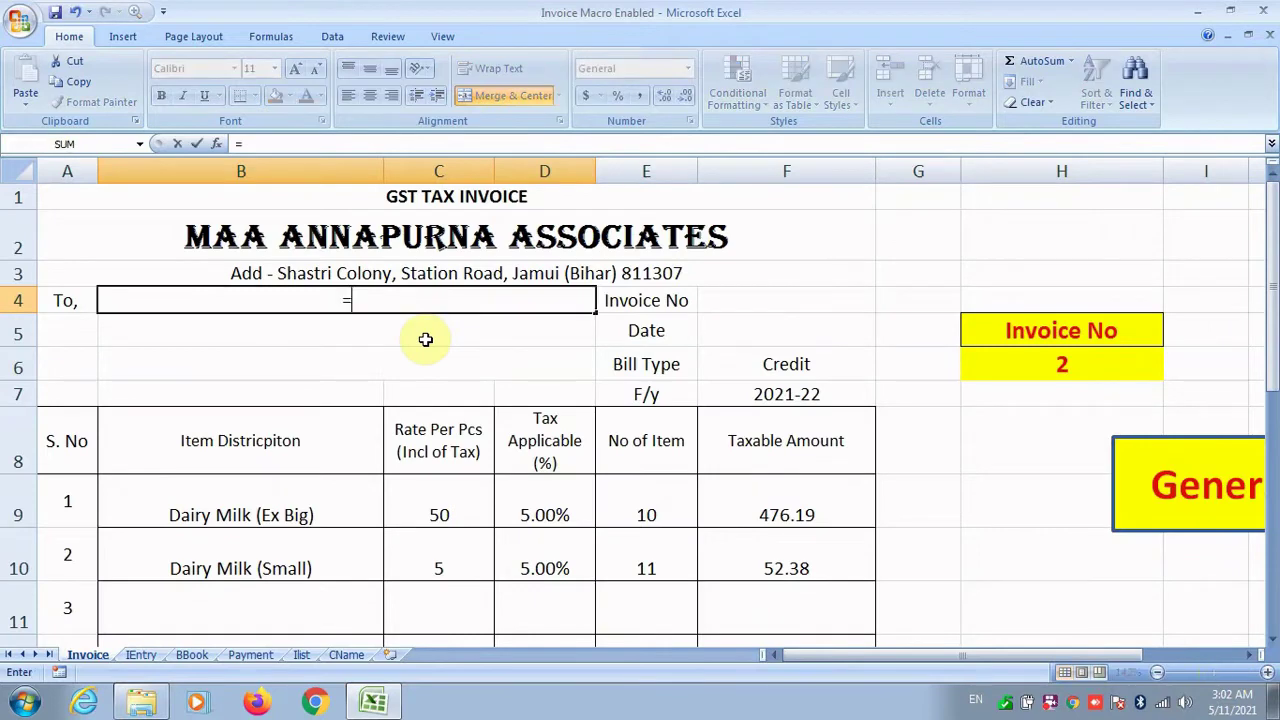
key("BackSpace")
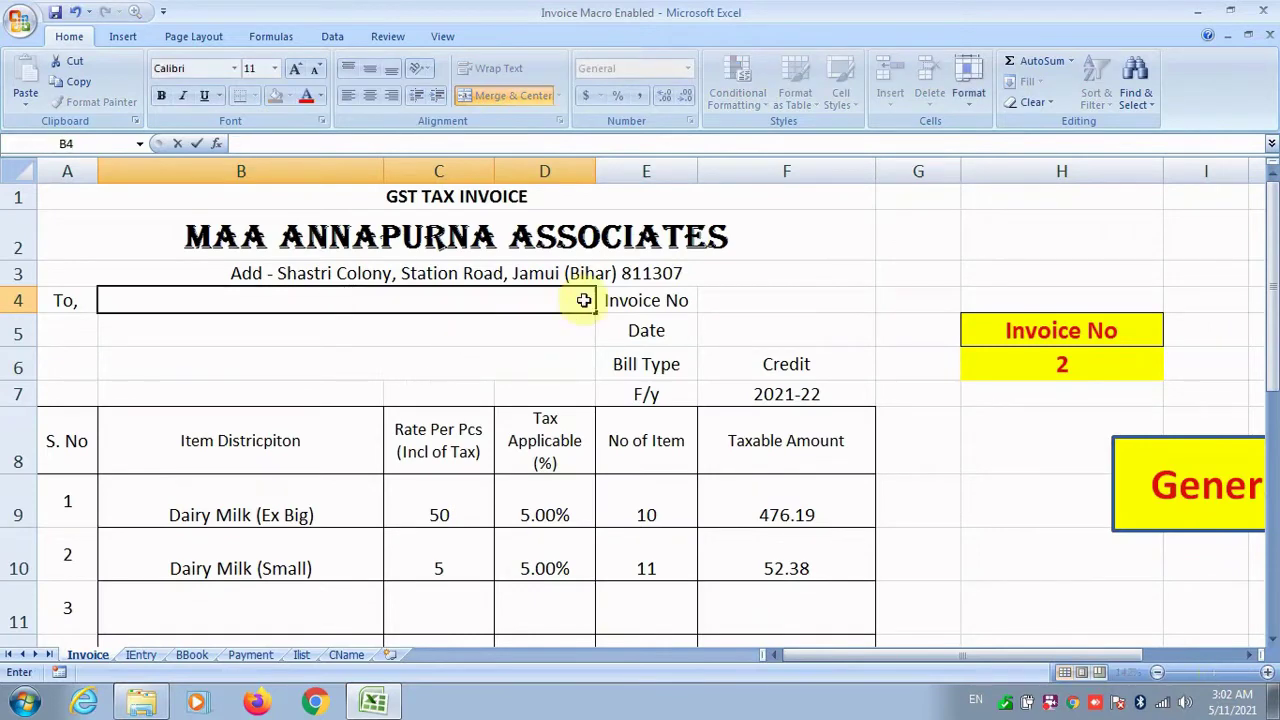
left_click(772, 310)
type("v")
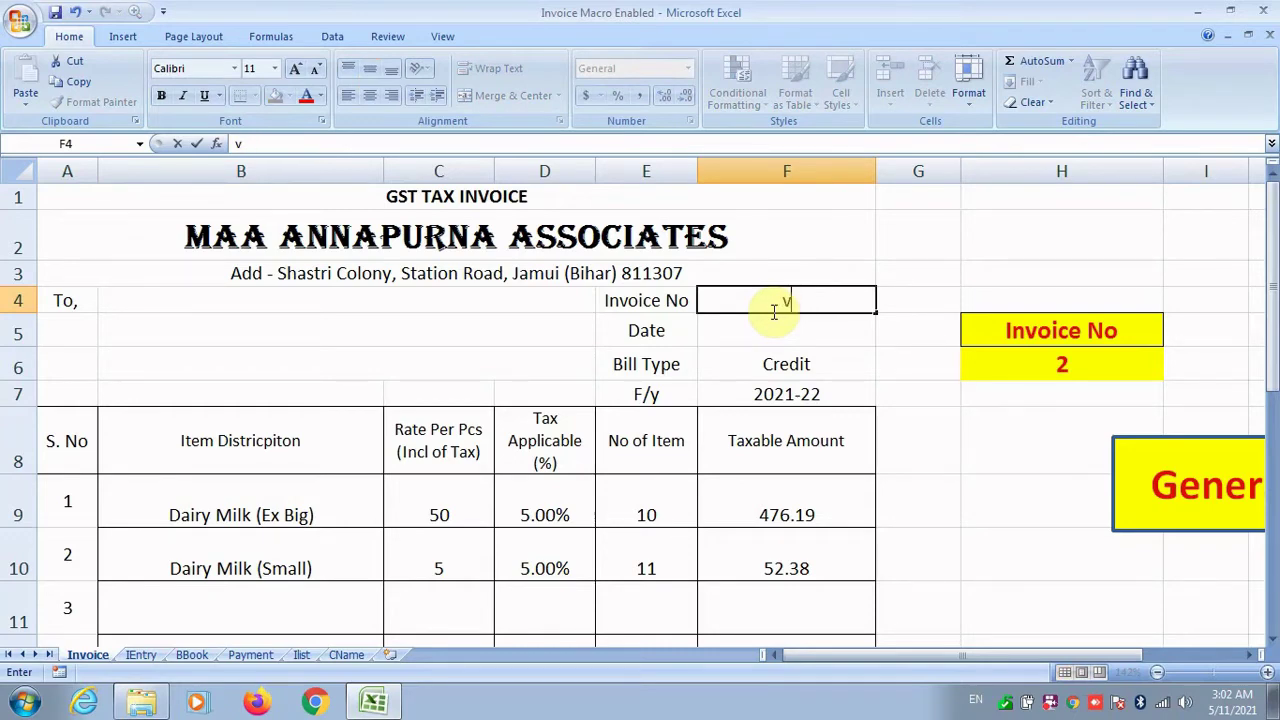
type("=vlo")
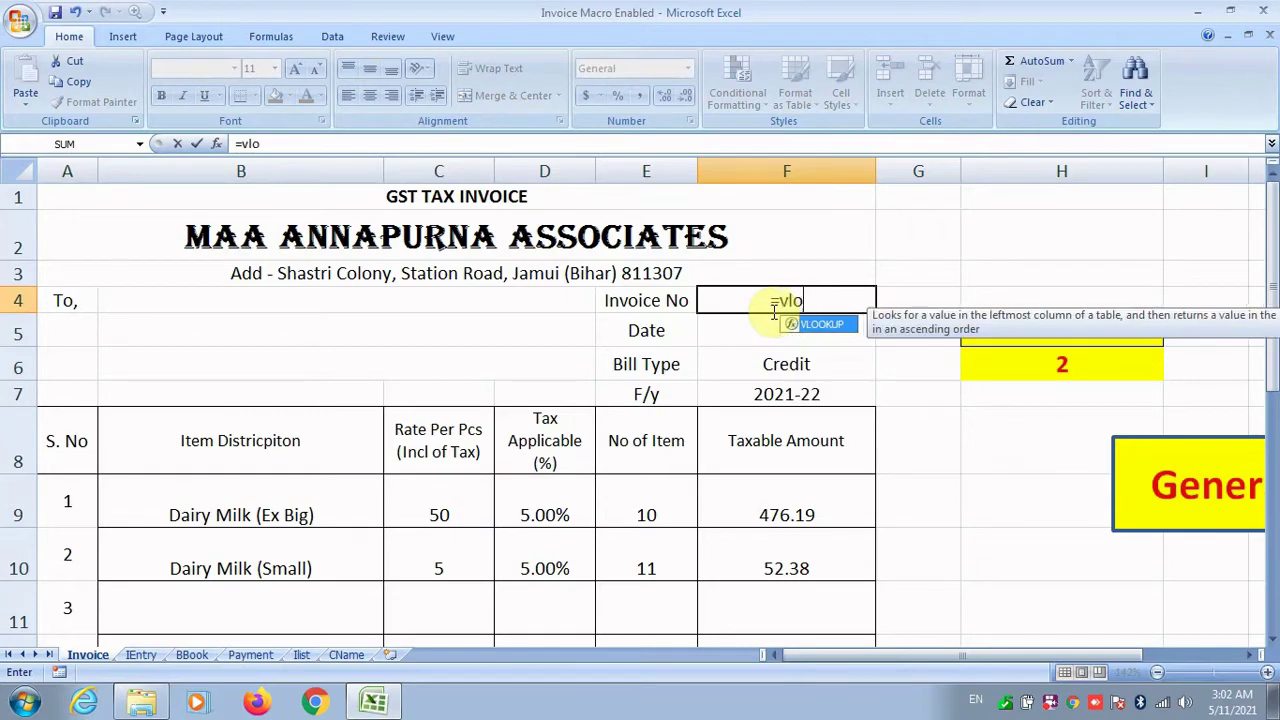
type("okup(")
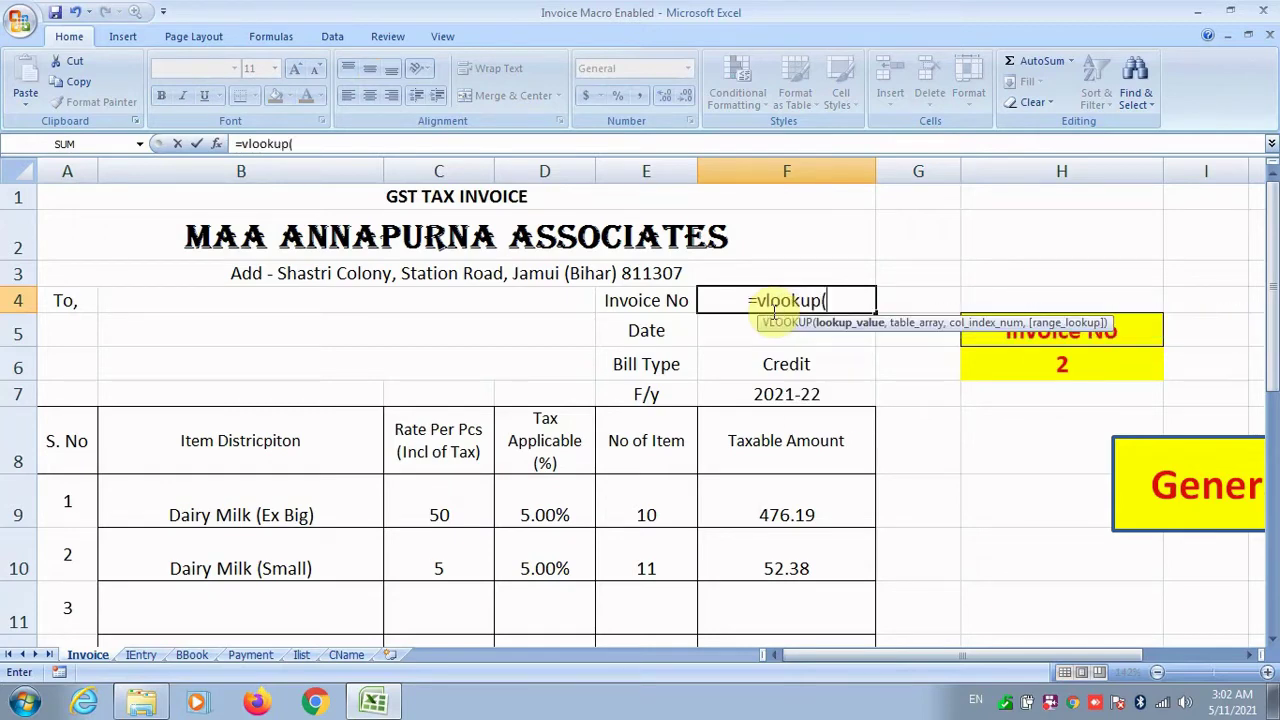
left_click(1006, 373)
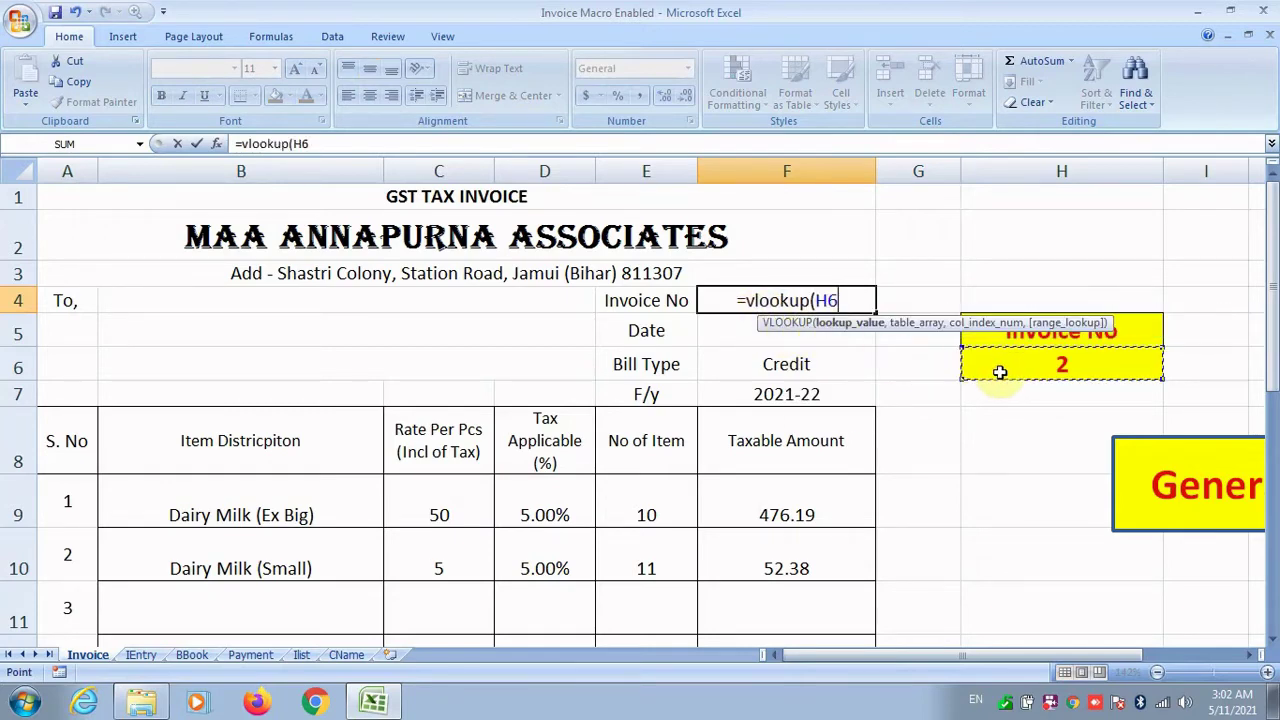
type(",")
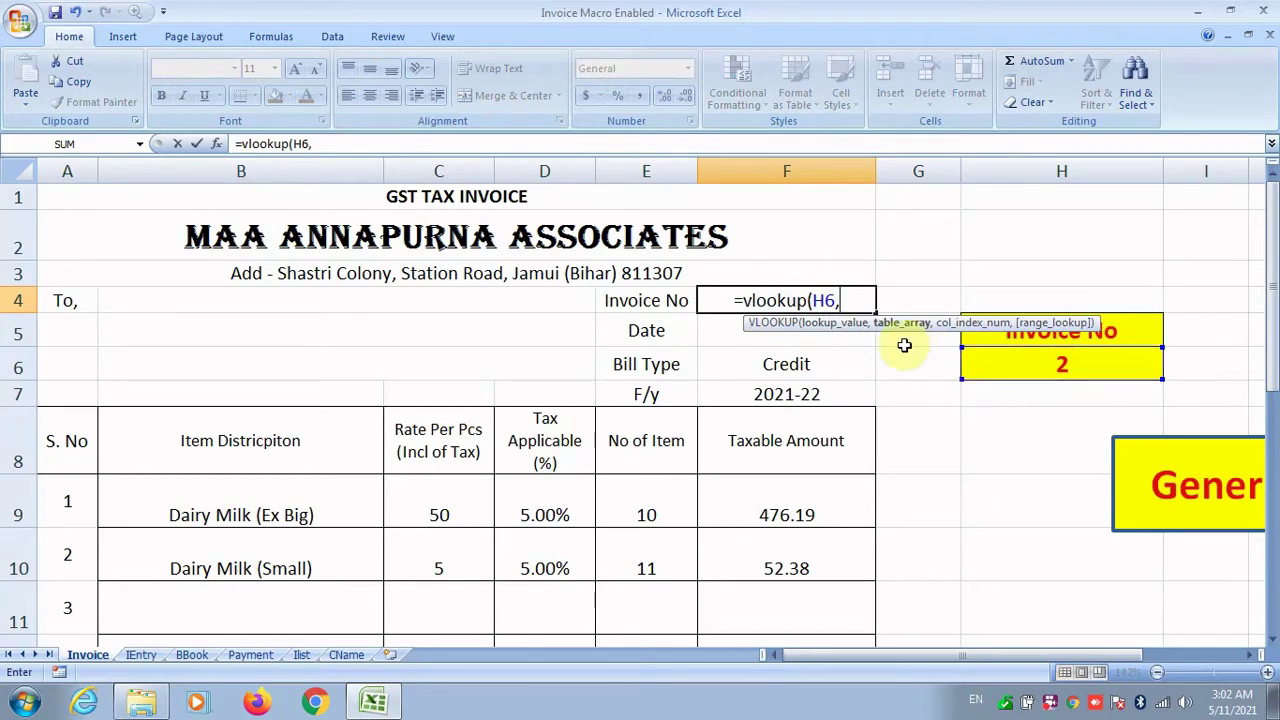
Step: Complete the F4 formula with BBook range A2:J10 as the table array, column index 1 and match type 0
left_click(178, 654)
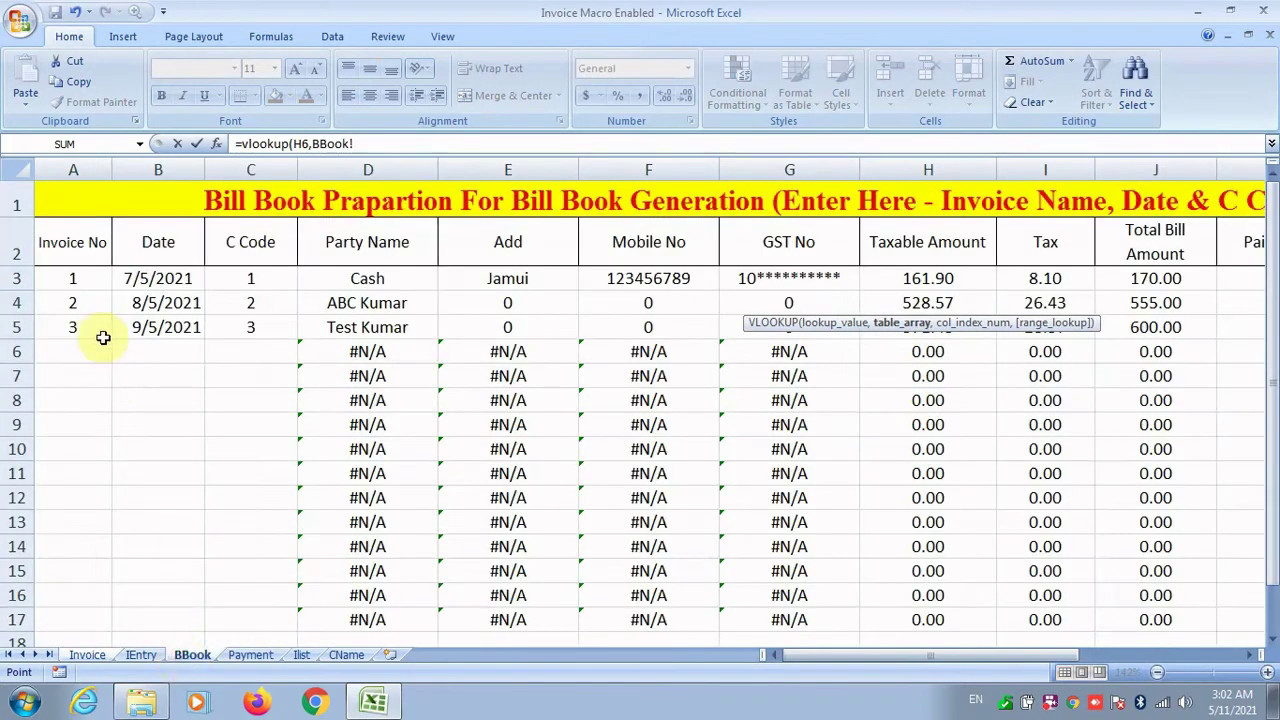
left_click_drag(67, 252, 1206, 440)
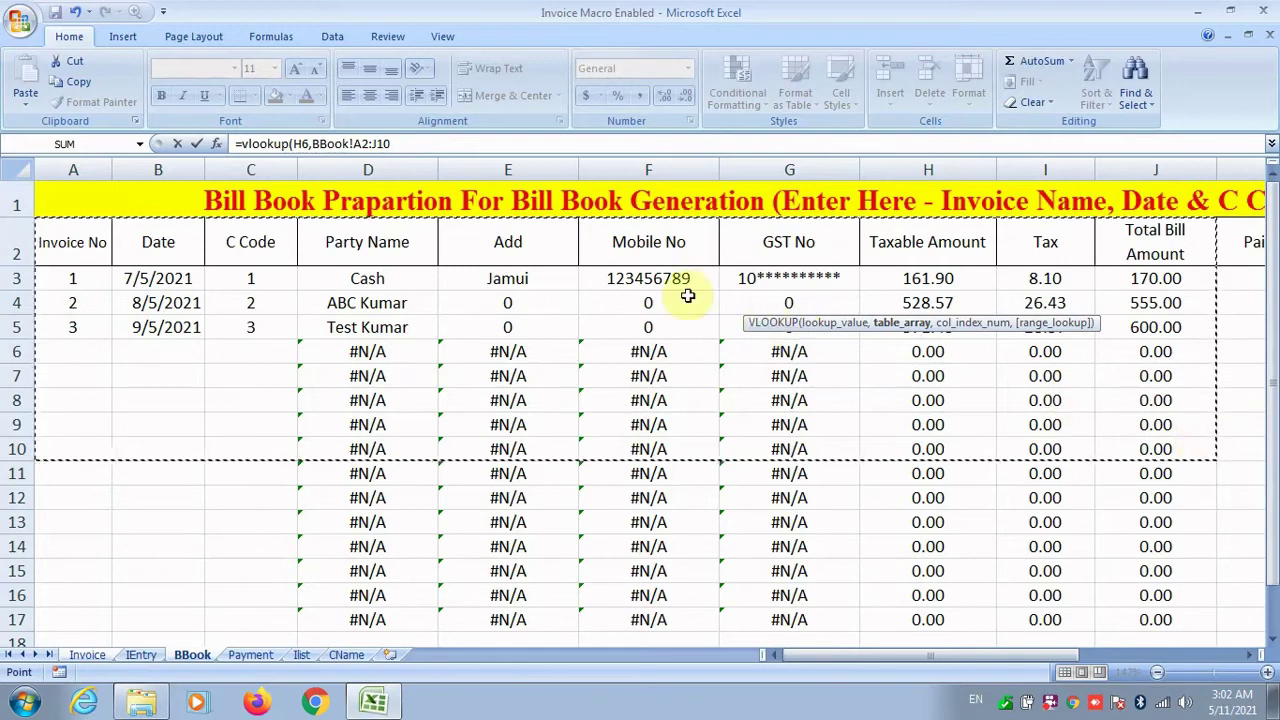
left_click(433, 150)
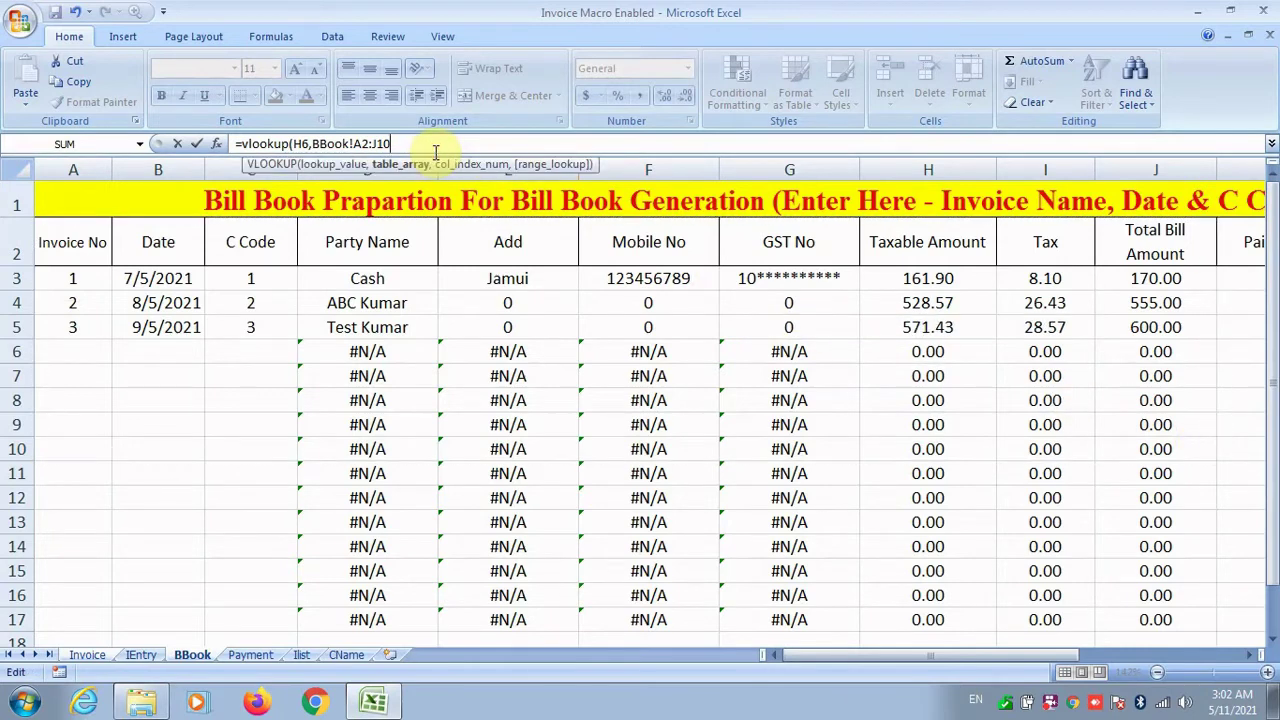
type(",")
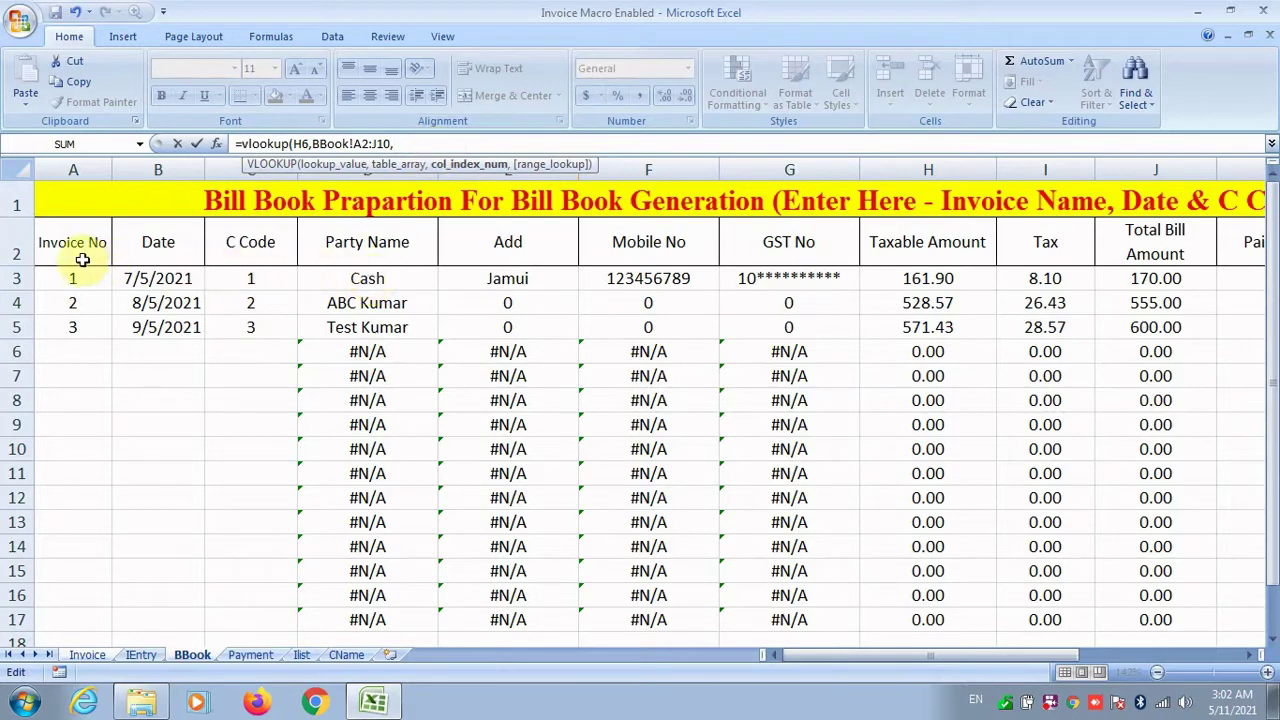
type("1,")
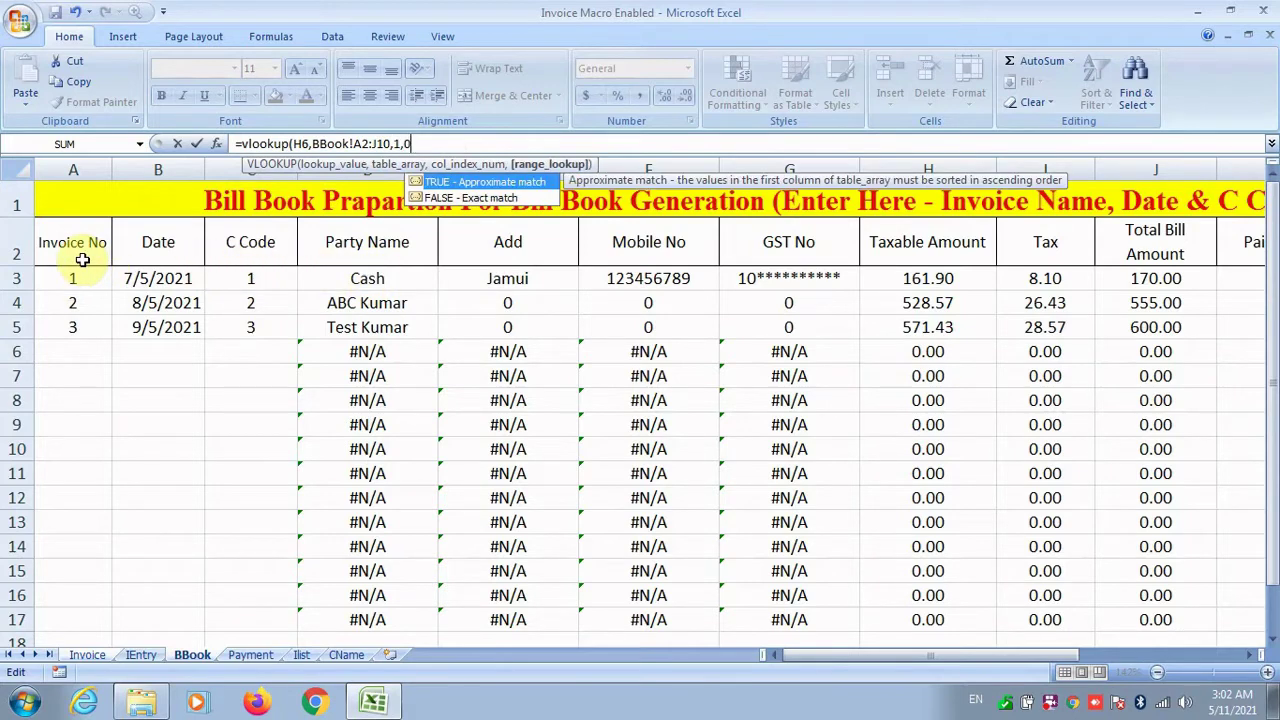
type("0")
key("Return")
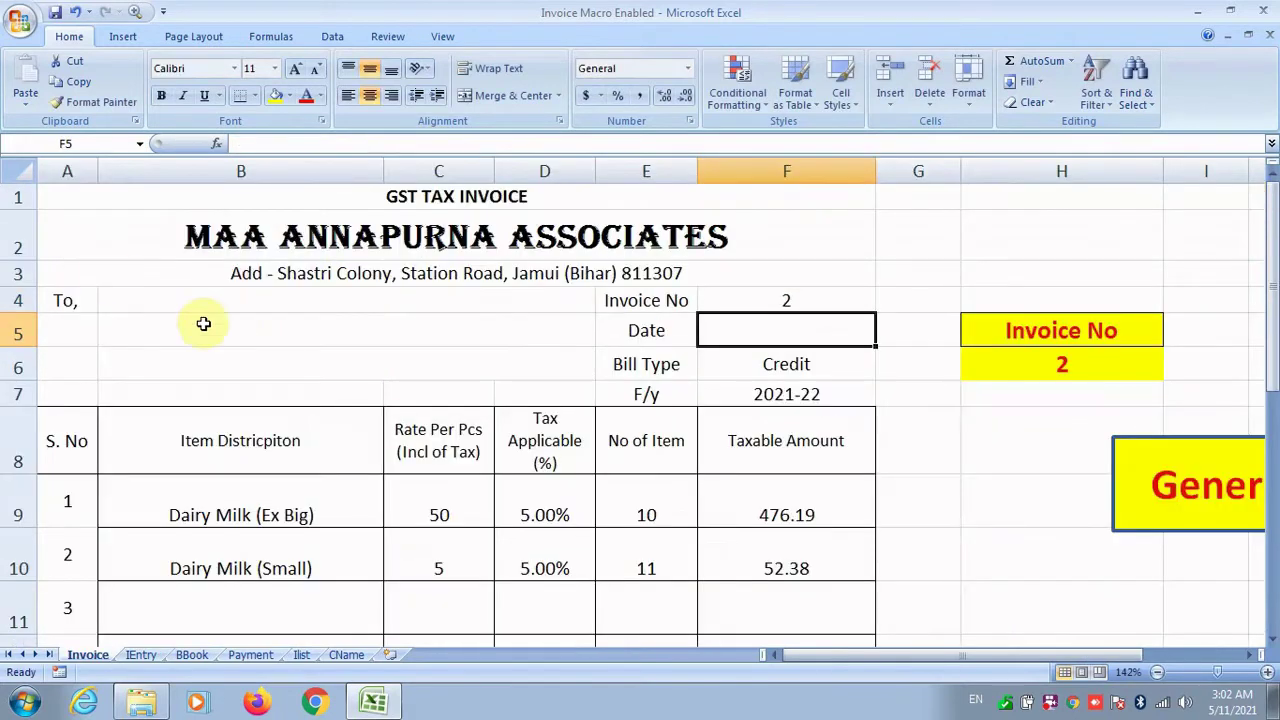
Step: Extend the table array in the F4 formula to row 100000 and make it absolute as BBook!$A$2:$J$100000
left_click(749, 300)
double_click(749, 300)
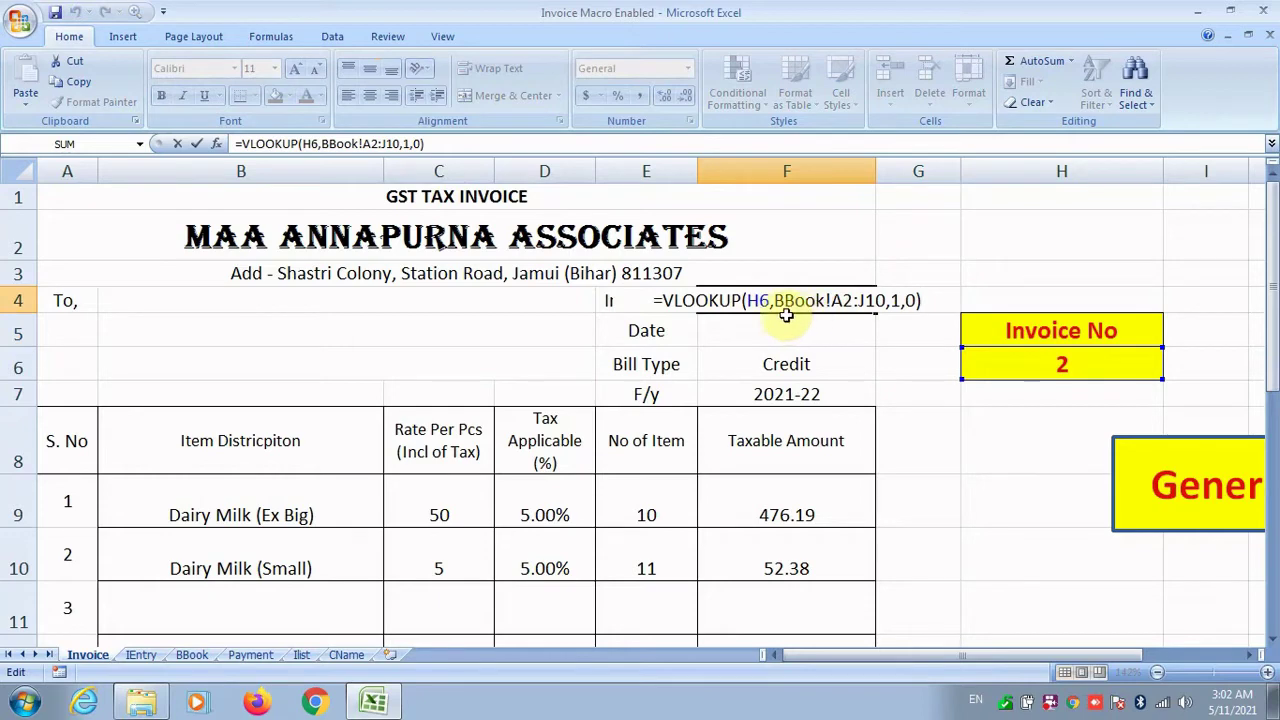
left_click(873, 302)
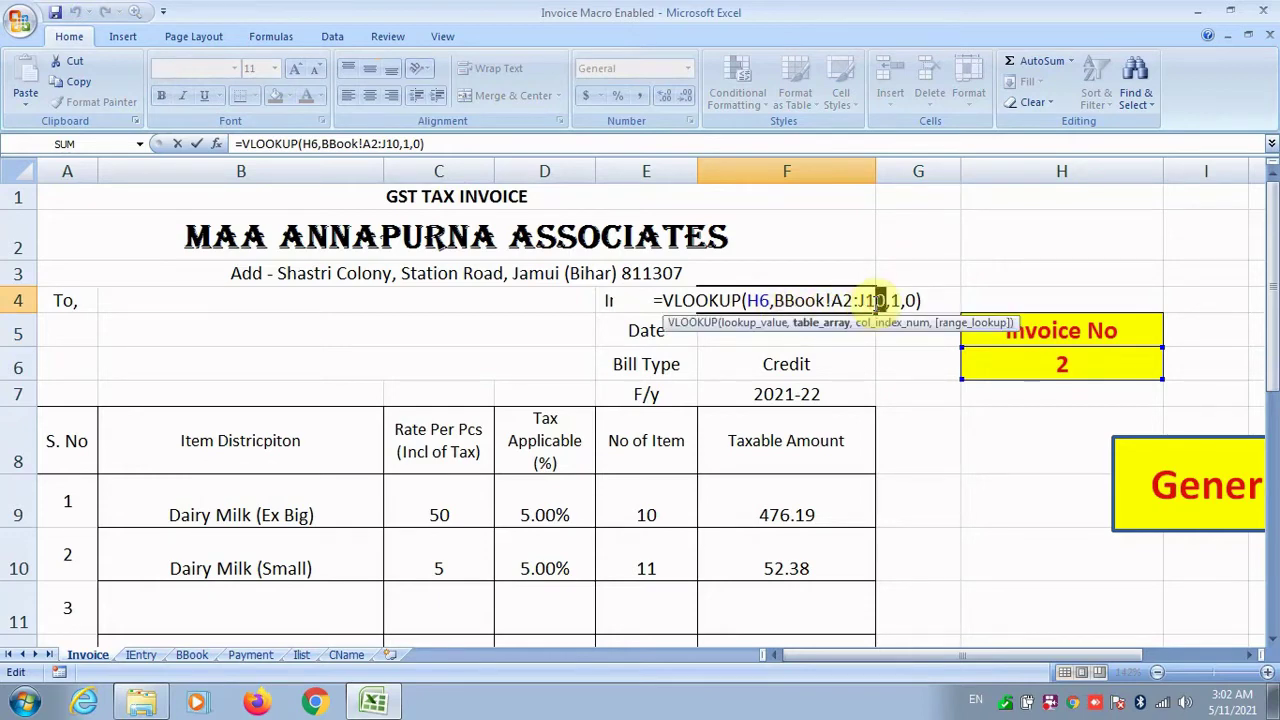
key("BackSpace")
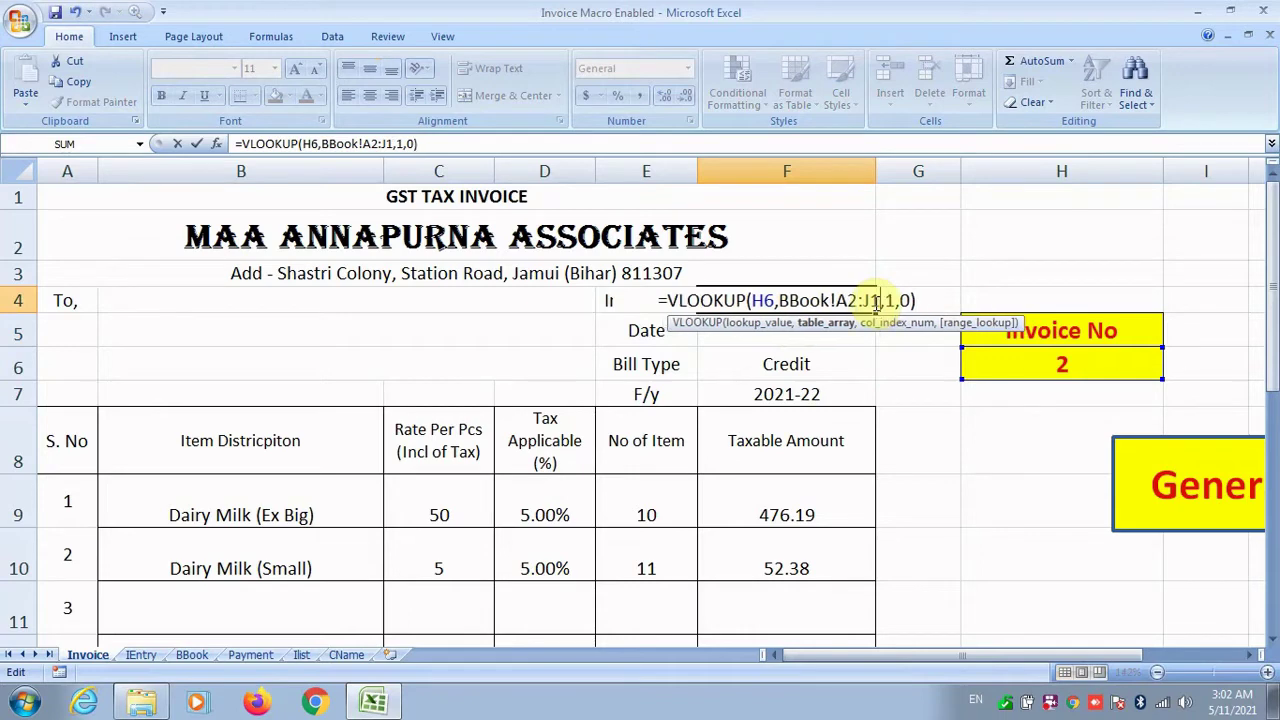
type("00000")
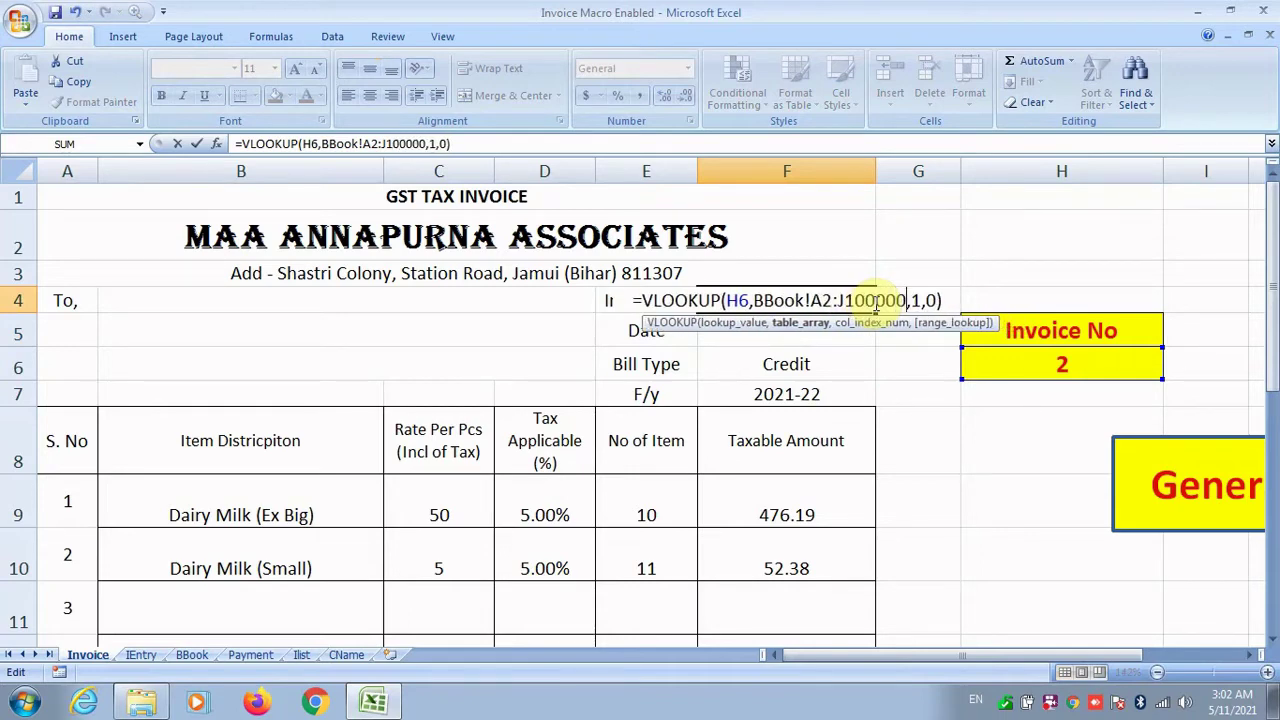
left_click(848, 301)
type("$J$")
left_click(826, 301)
type("$")
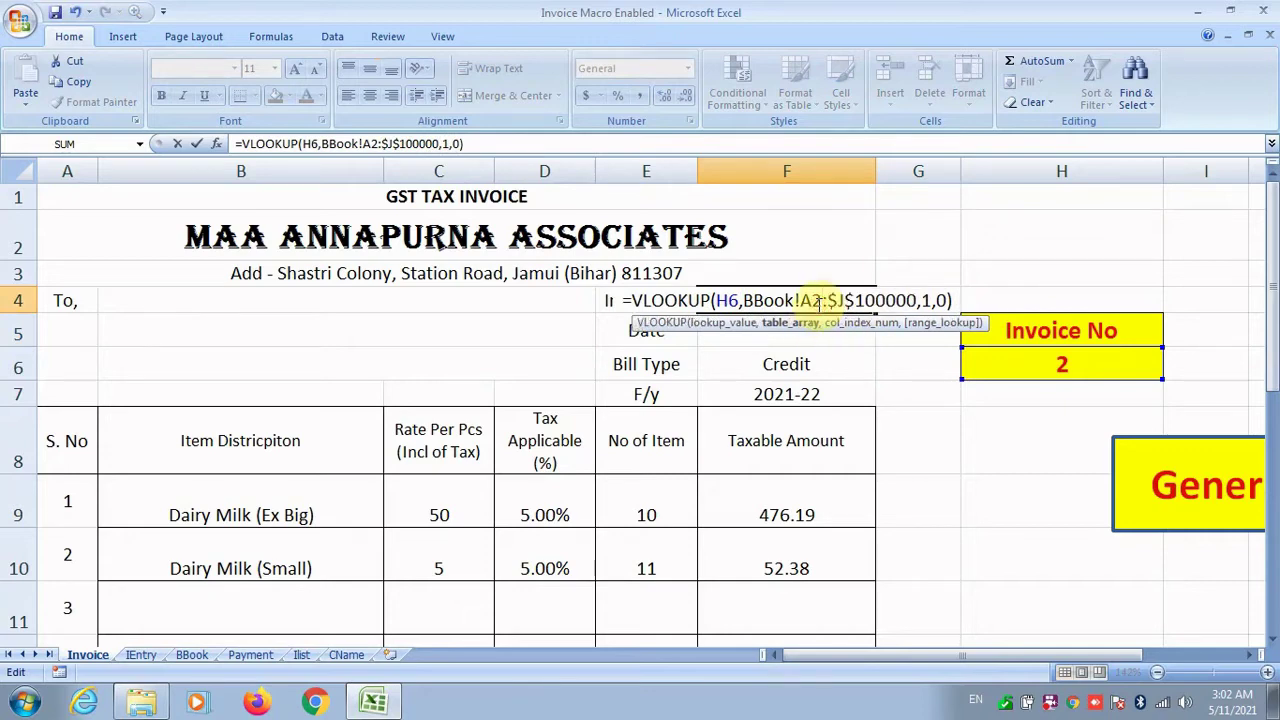
key("F4")
key("Return")
Step: Copy the formula text from F4 into the Date cell F5 and set its column index to 2
double_click(828, 292)
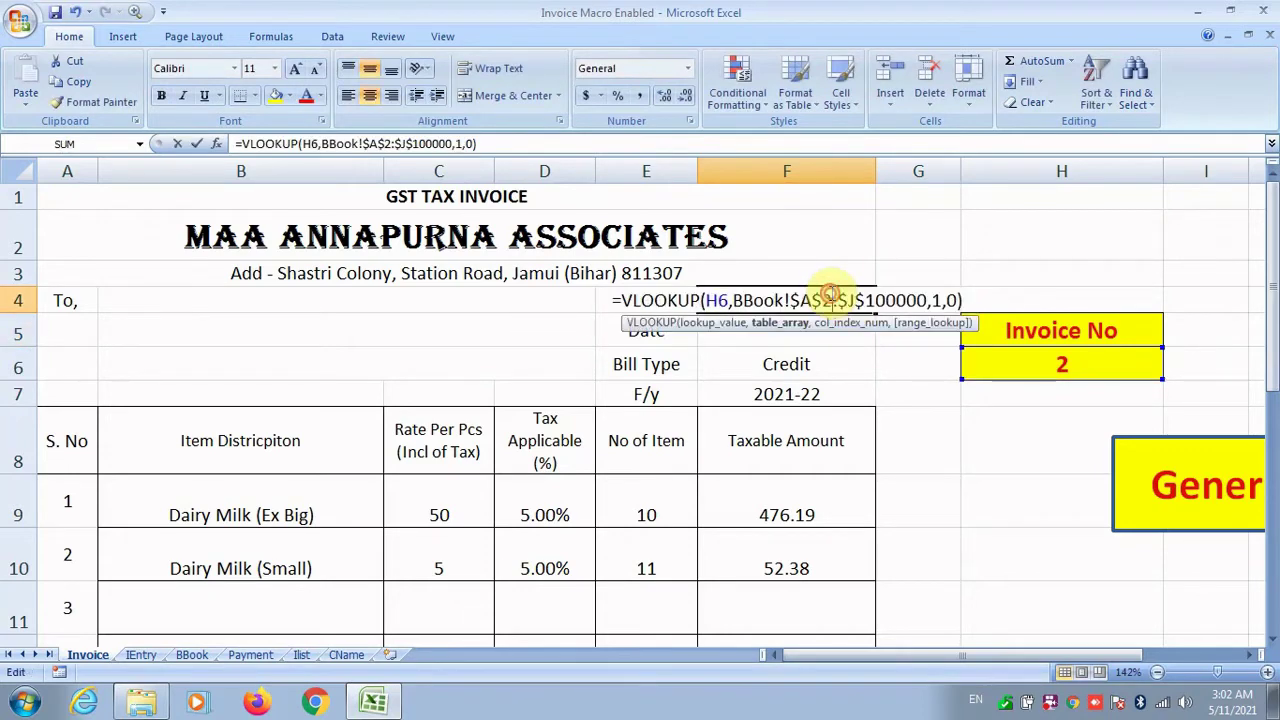
left_click_drag(960, 300, 513, 295)
key("ctrl+c")
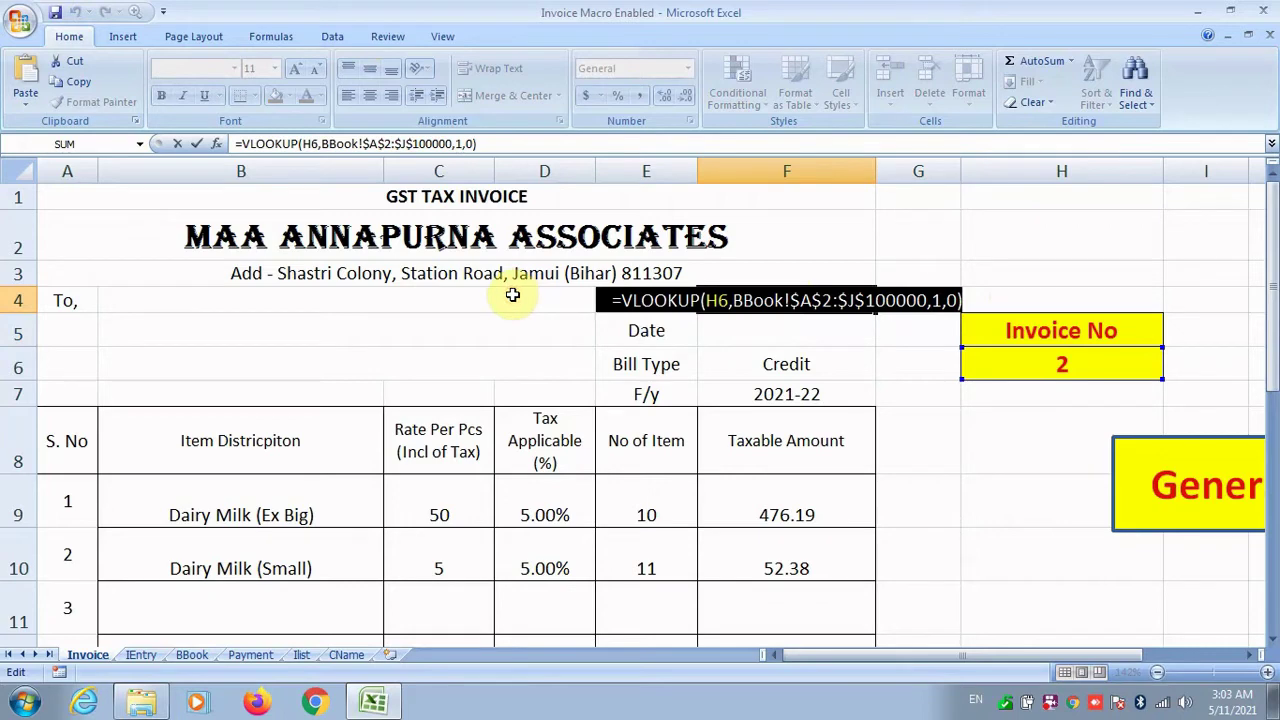
key("Return")
left_click(738, 305)
left_click(740, 322)
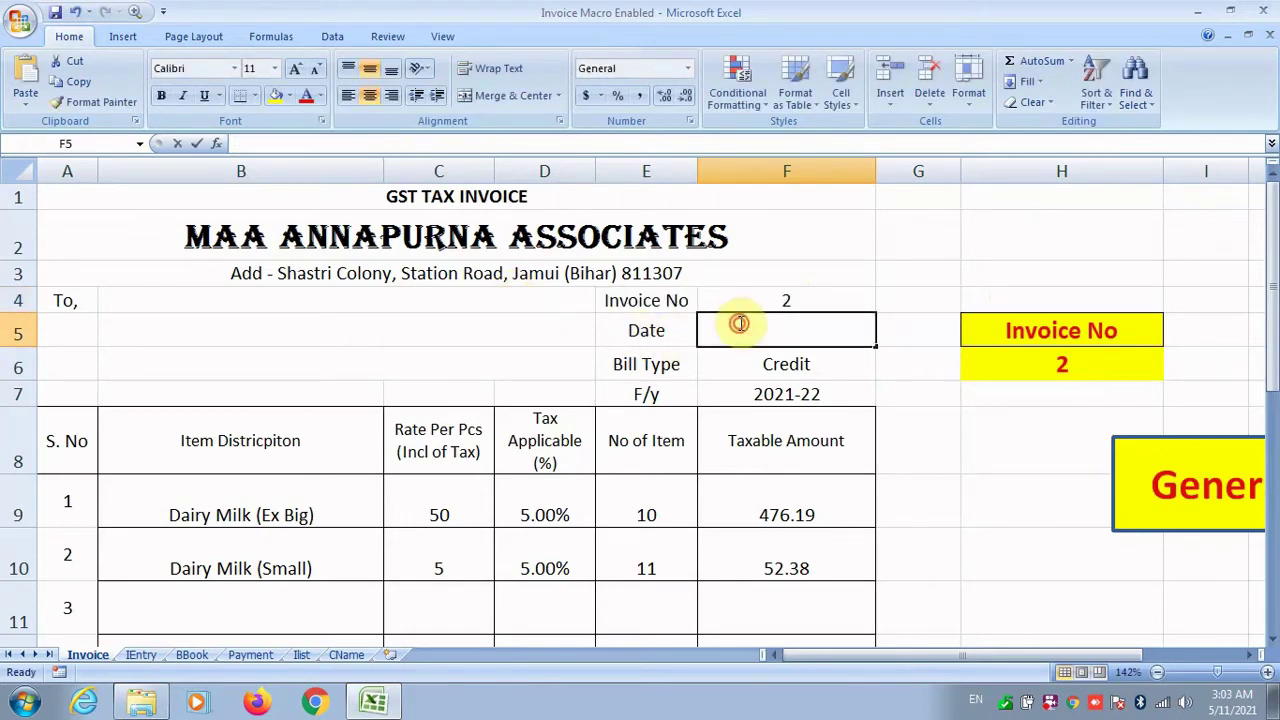
double_click(740, 322)
key("ctrl+v")
left_click(938, 330)
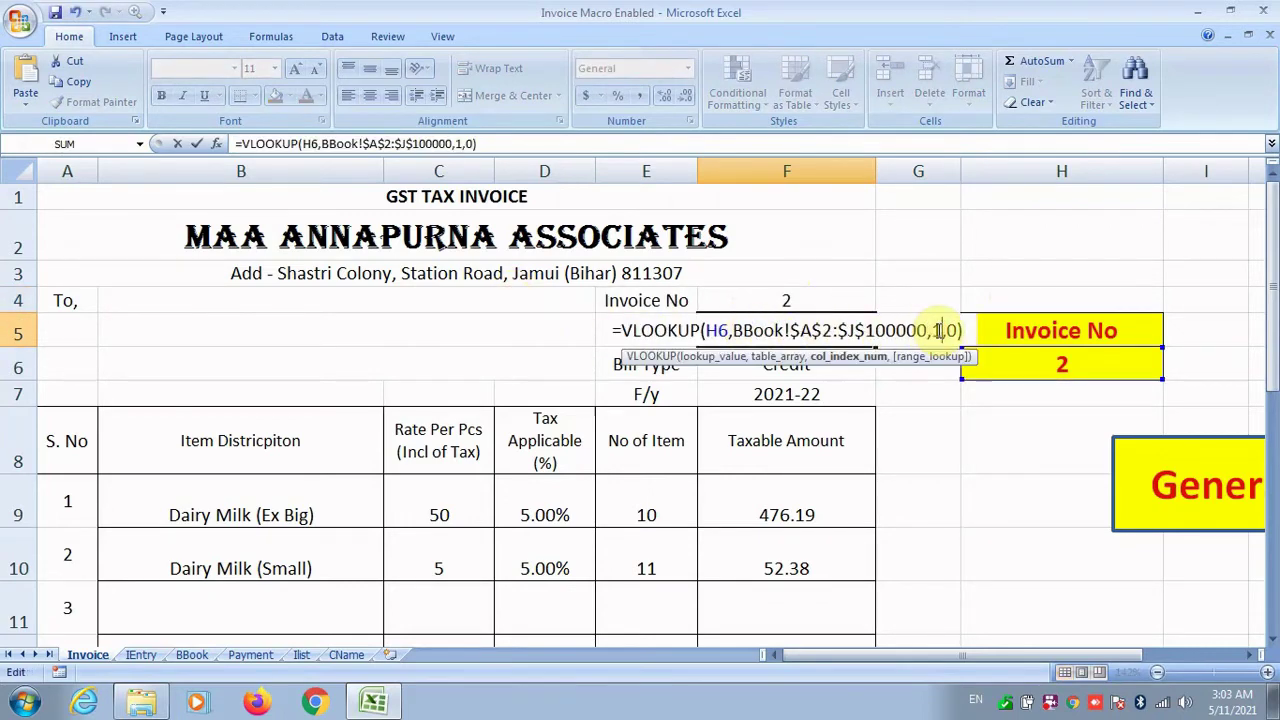
key("Return")
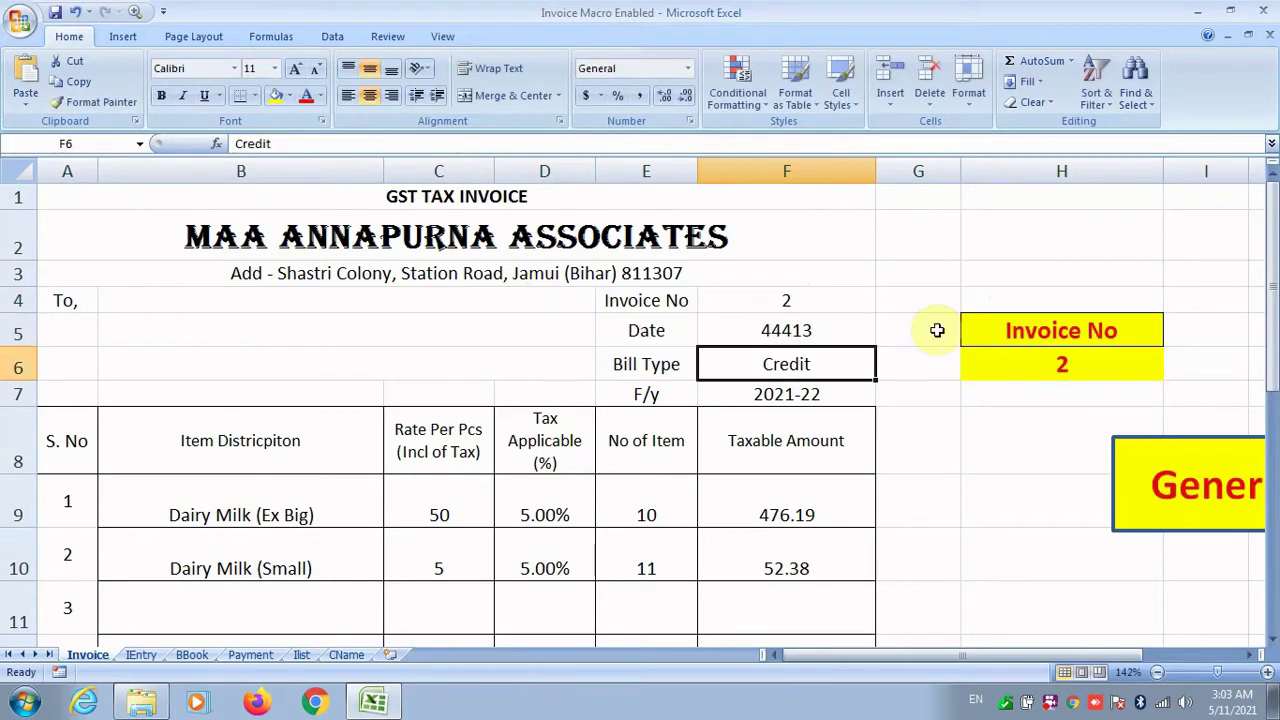
Step: Check the BBook and IEntry sheets, and format the Date cell F5 on the Invoice sheet as Short Date
left_click(778, 331)
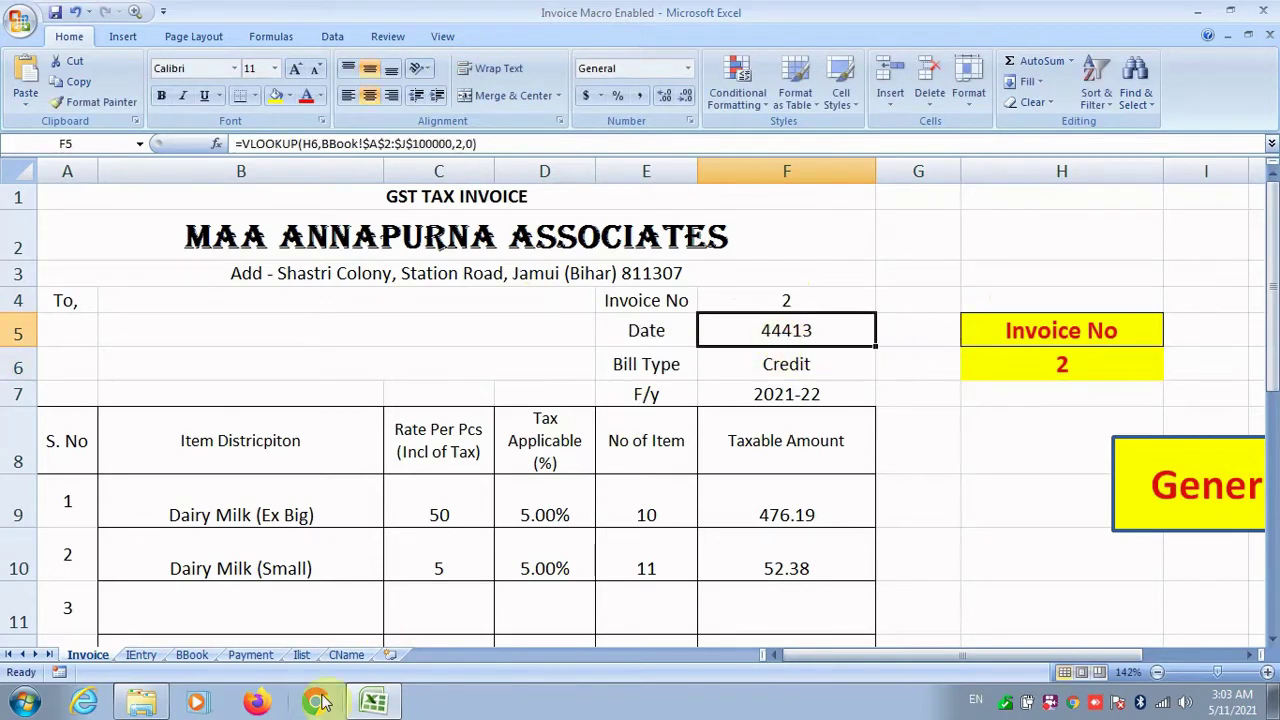
left_click(192, 655)
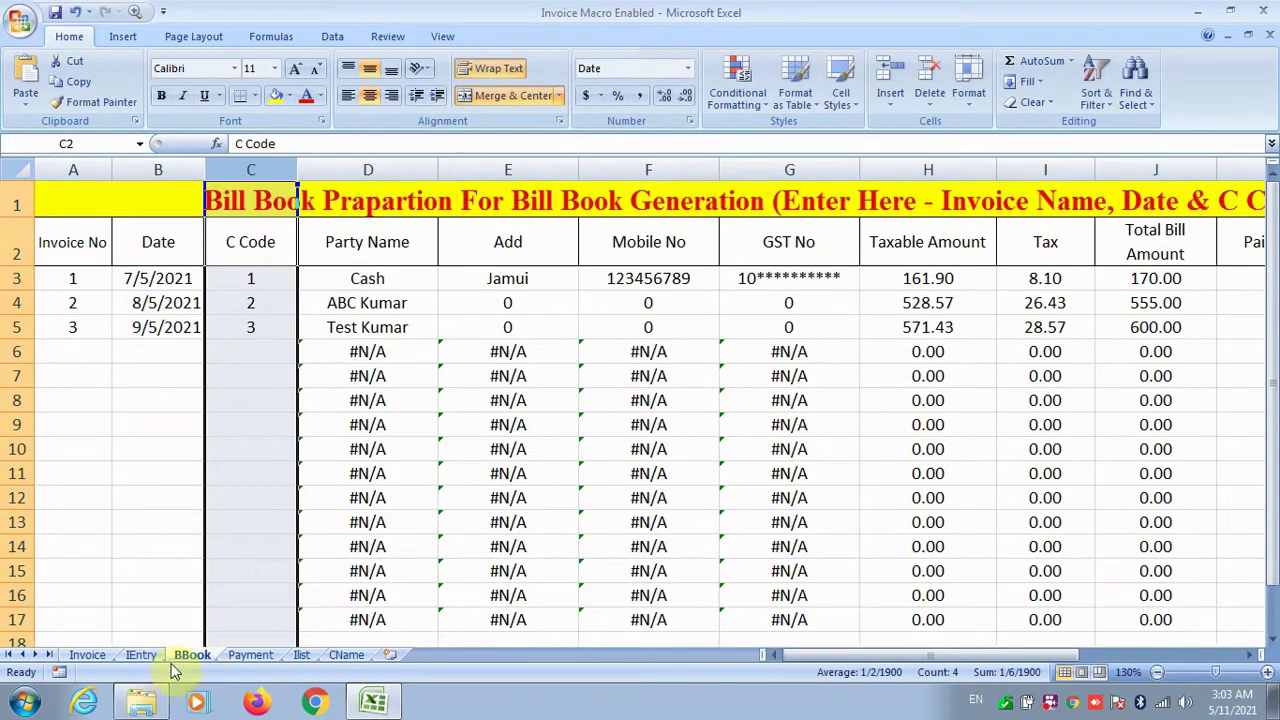
left_click(141, 655)
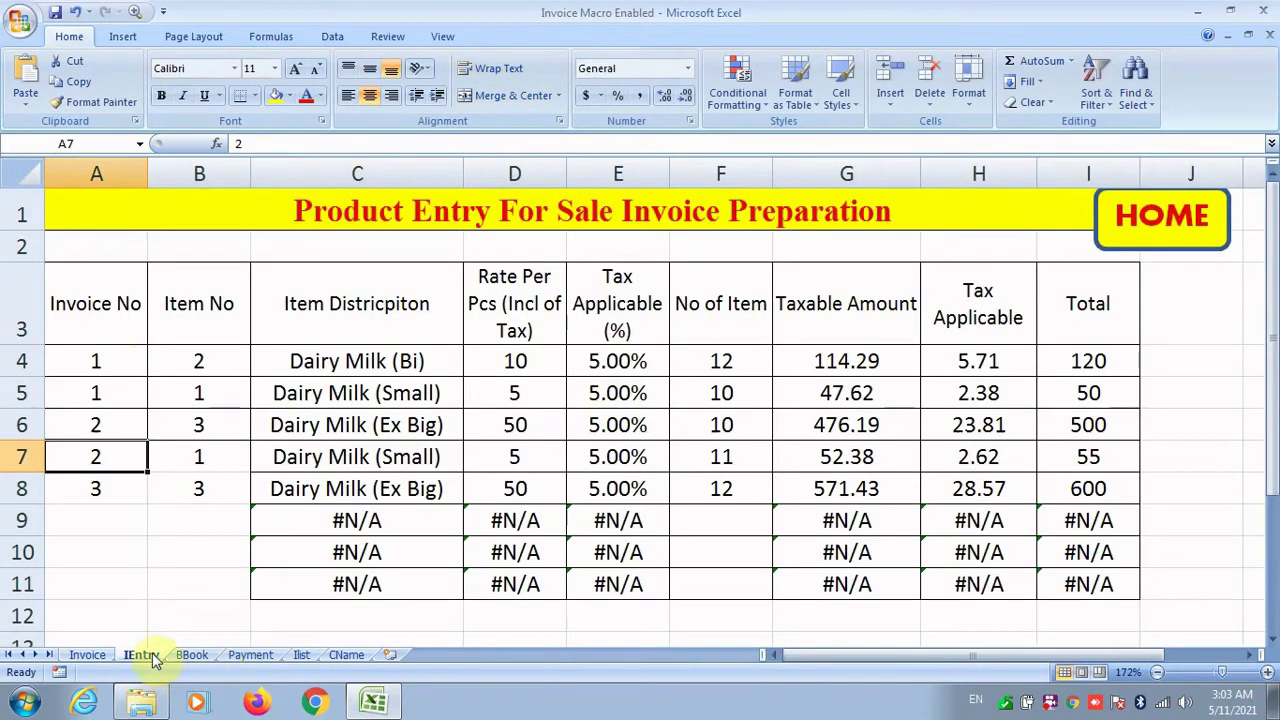
left_click(87, 655)
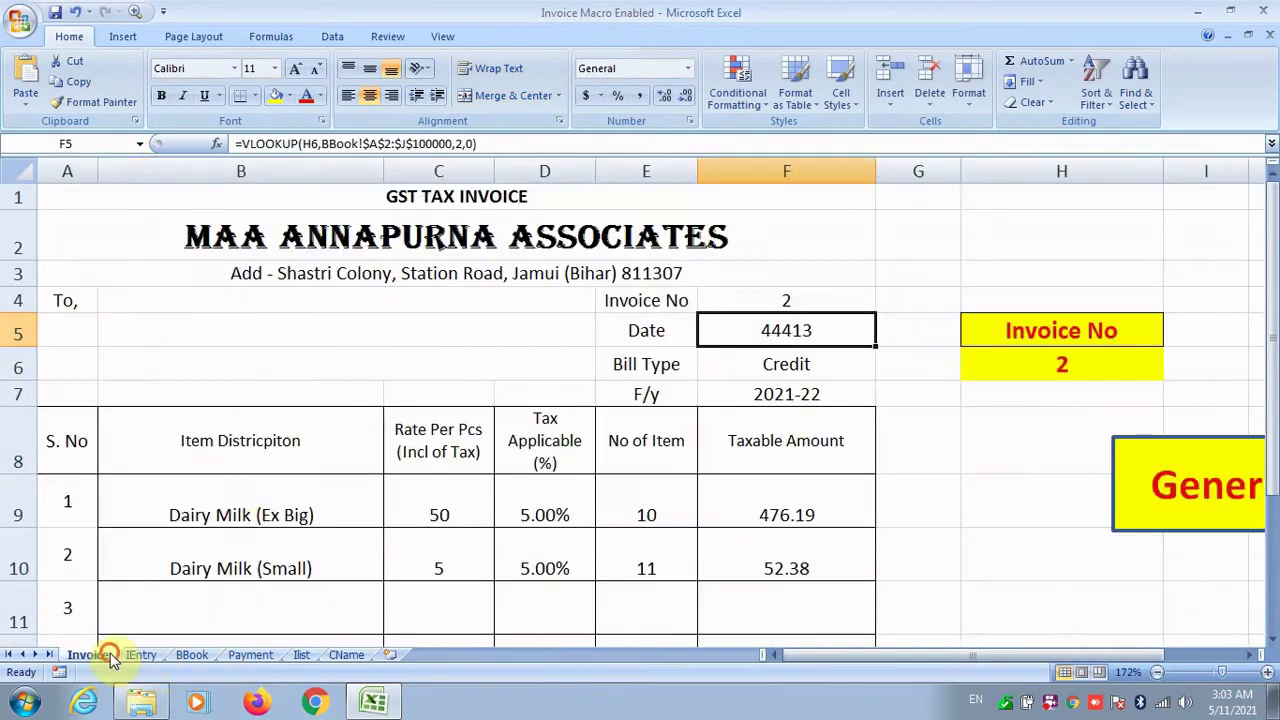
left_click(687, 68)
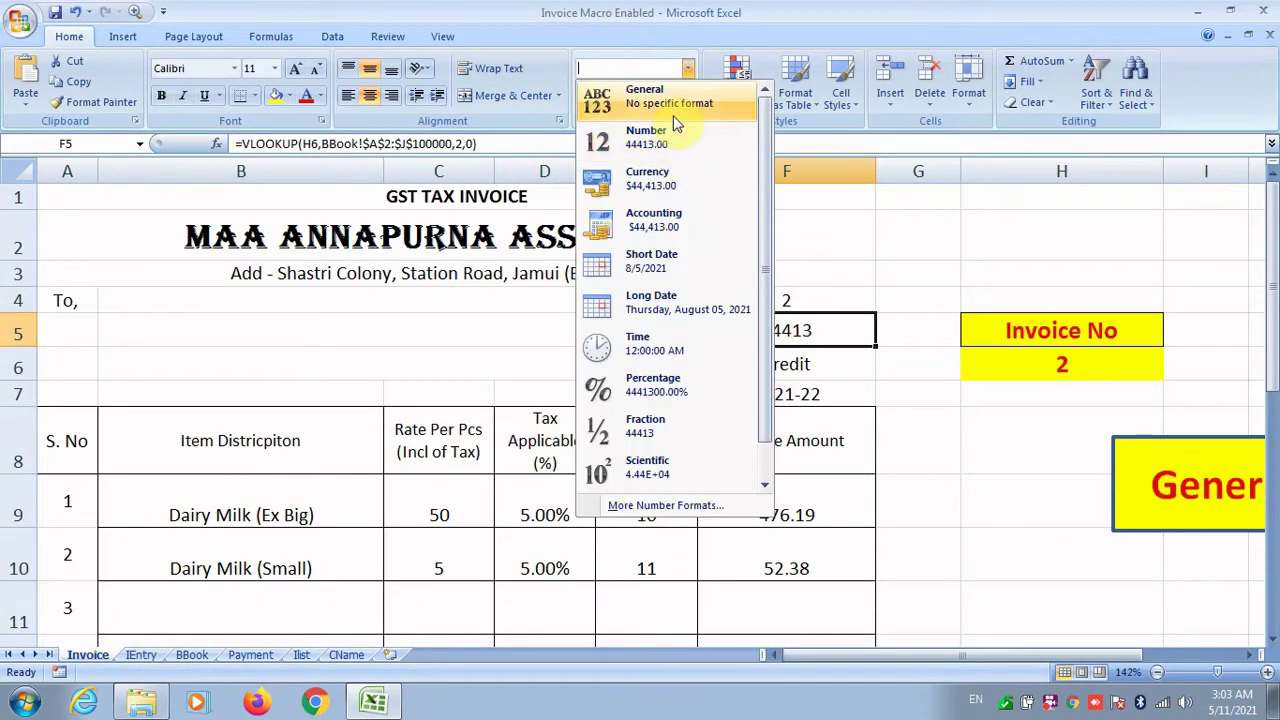
left_click(660, 258)
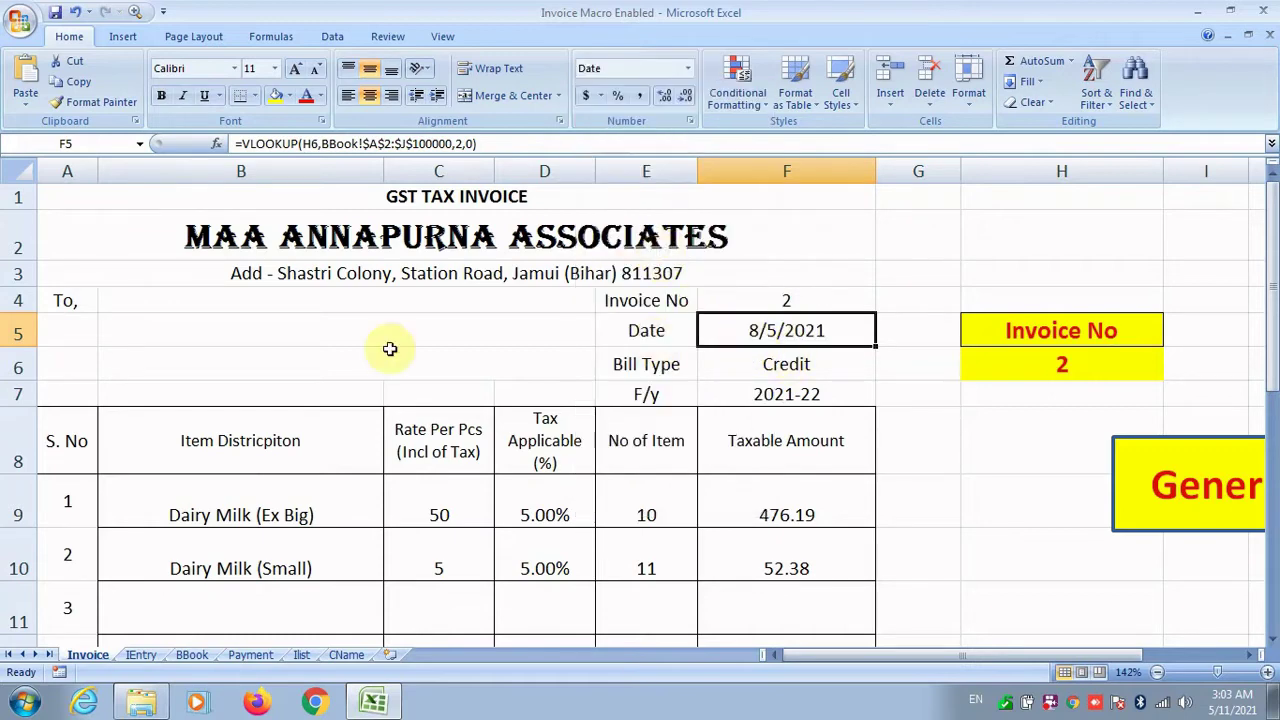
Step: Paste the copied VLOOKUP formula into the To cell B4 and change its column index to return the Party Name
left_click(287, 301)
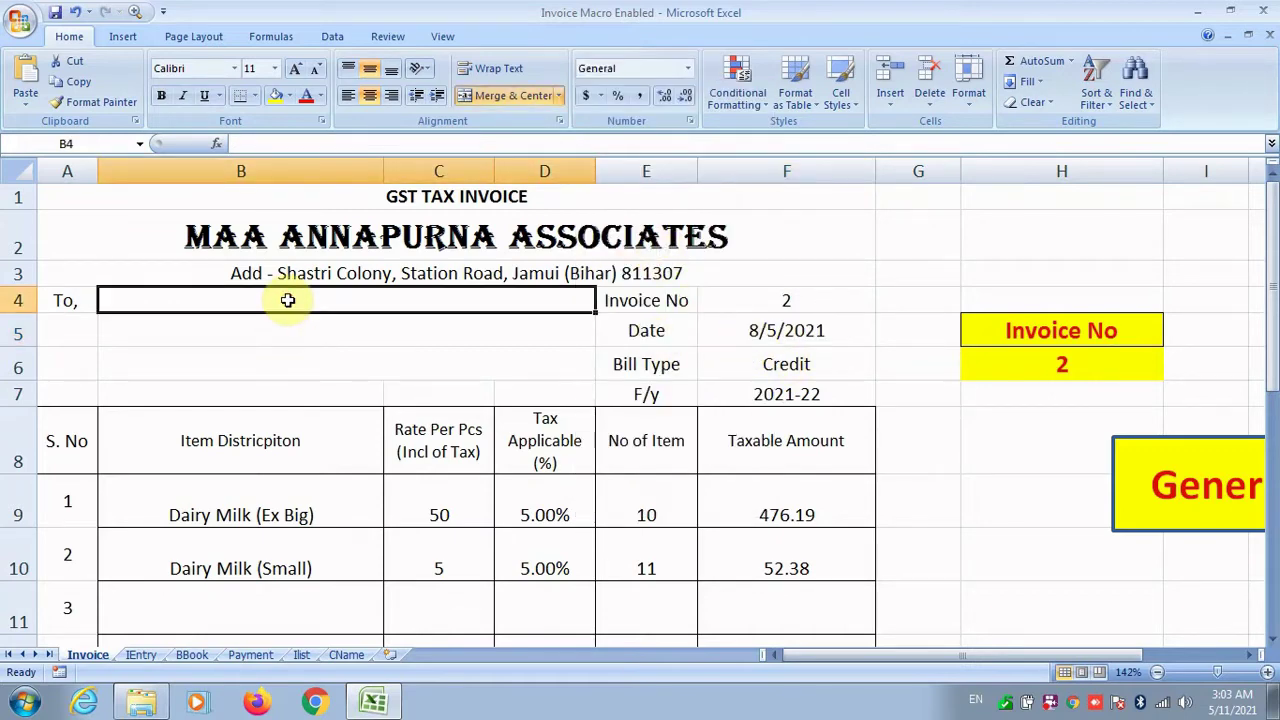
key("ctrl+v")
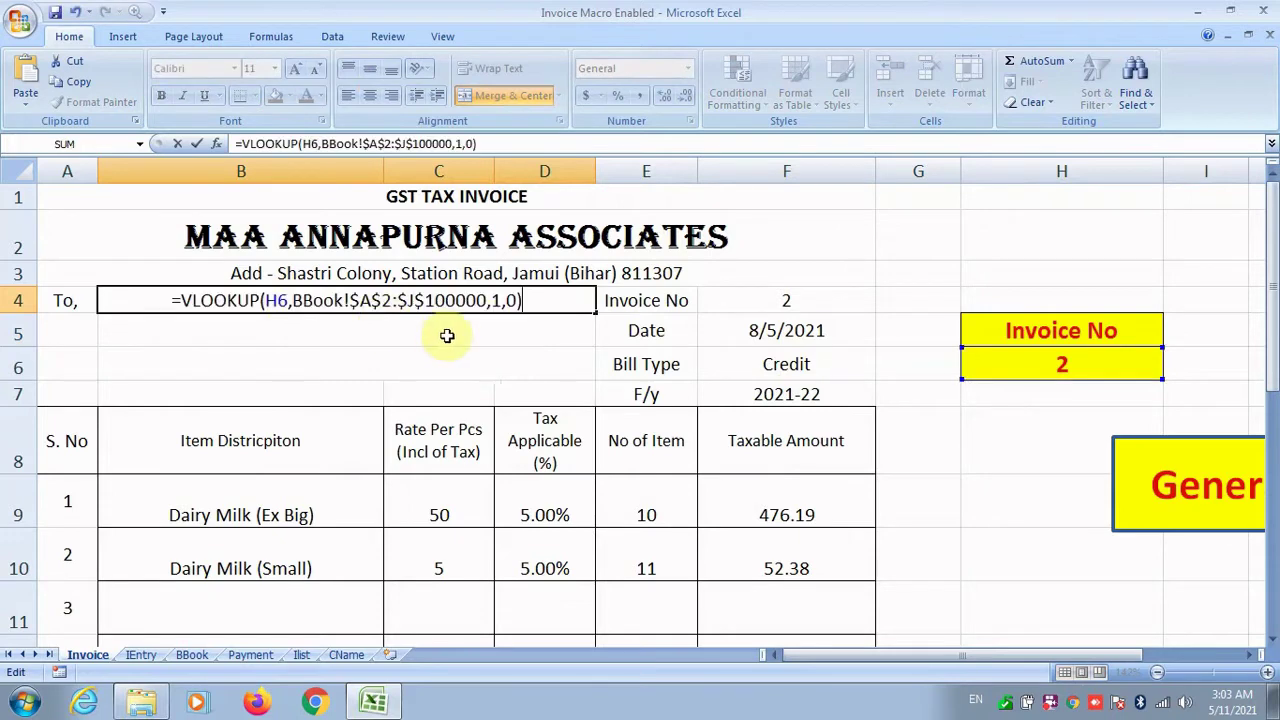
left_click(492, 302)
key("Return")
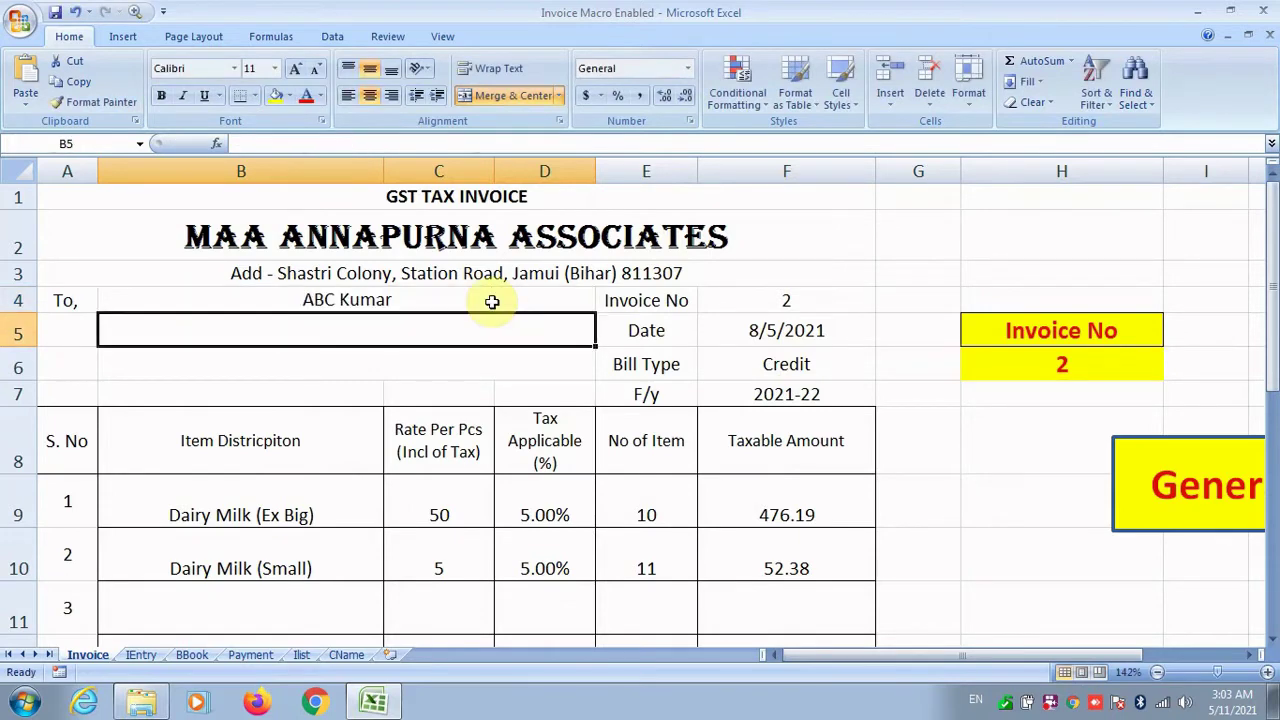
Step: Paste the copied VLOOKUP formula into cell B5 and change its column index to return the party's Add value
double_click(489, 318)
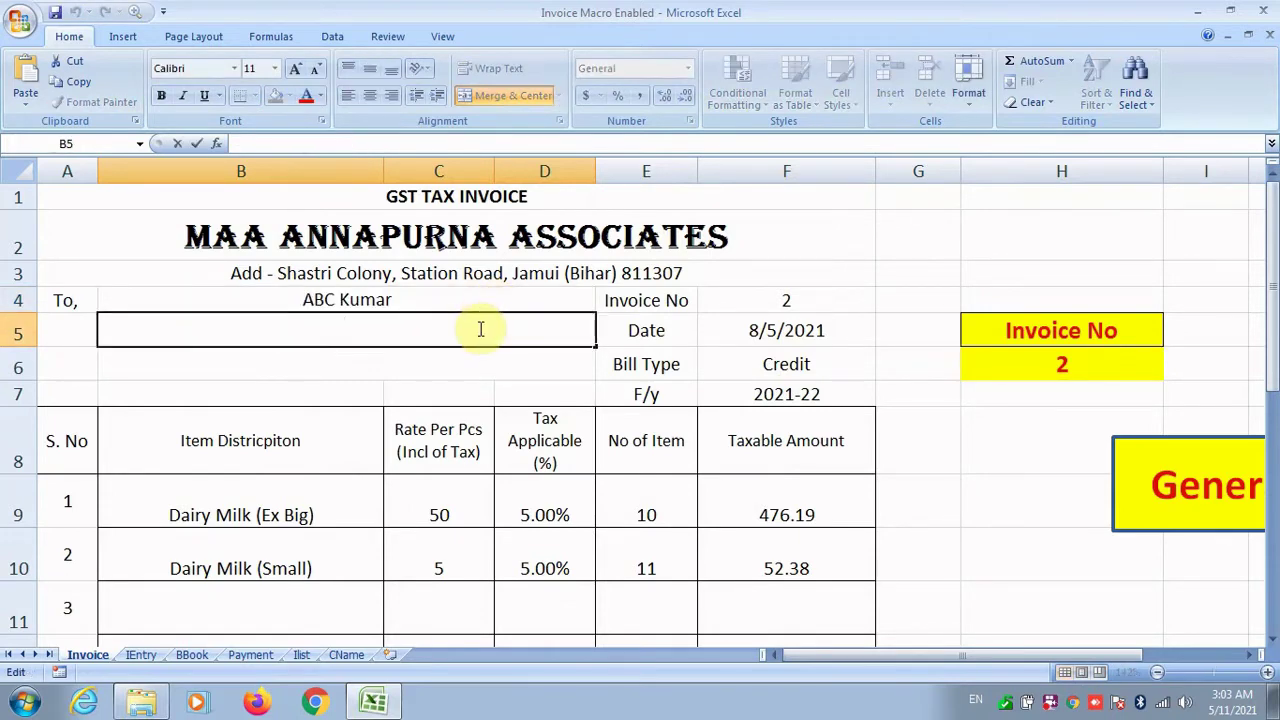
key("ctrl+v")
left_click(497, 330)
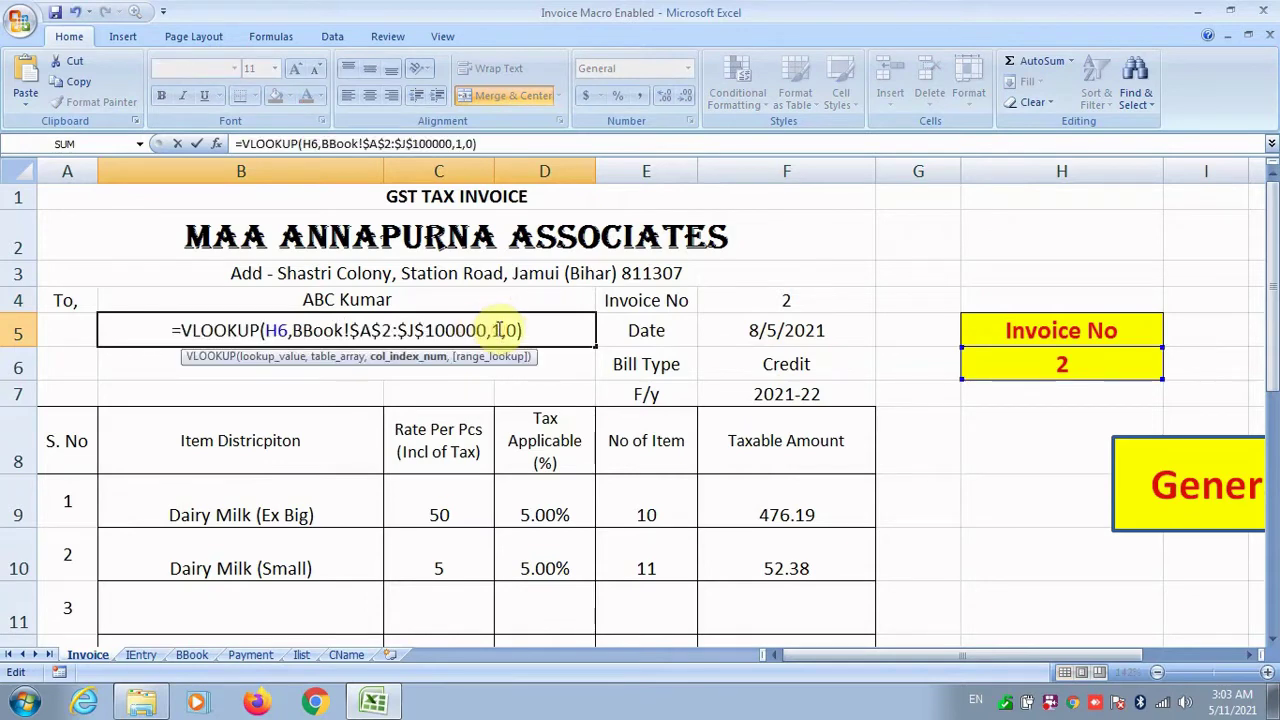
type("4")
key("Return")
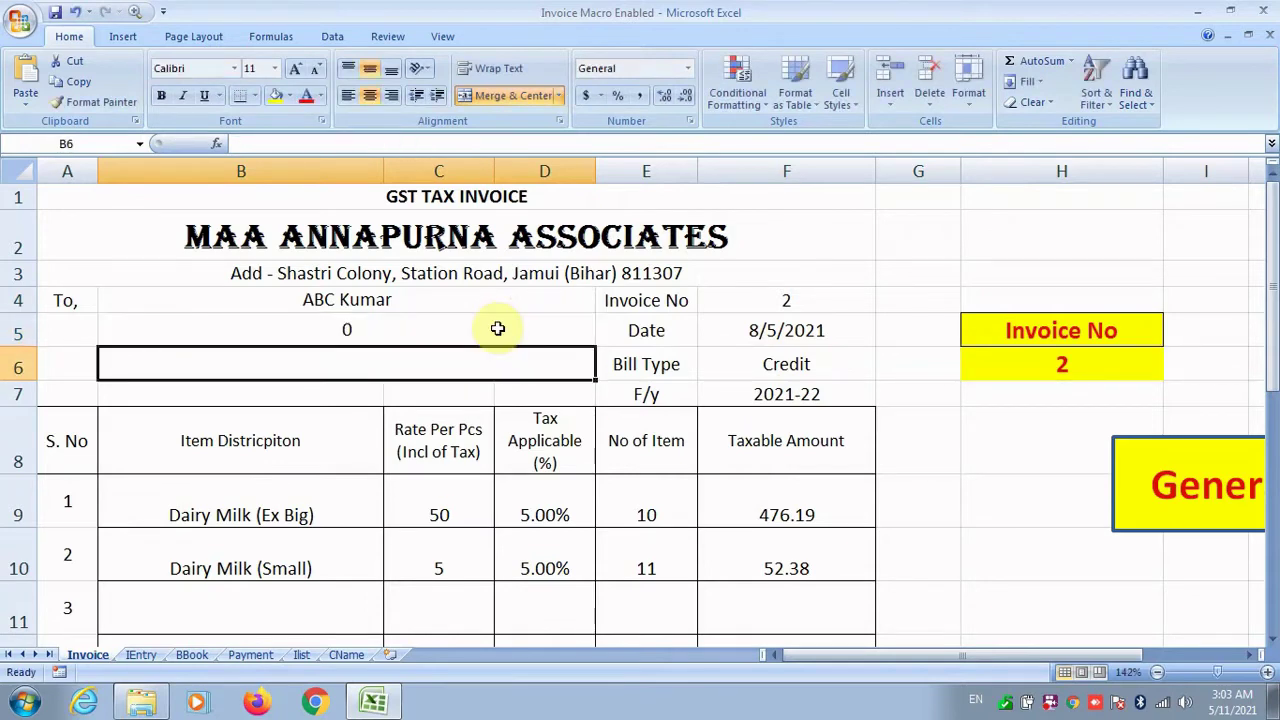
Step: Paste the VLOOKUP formula into cell B6 with column index 6 to return the Mobile No
key("F2")
key("ctrl+v")
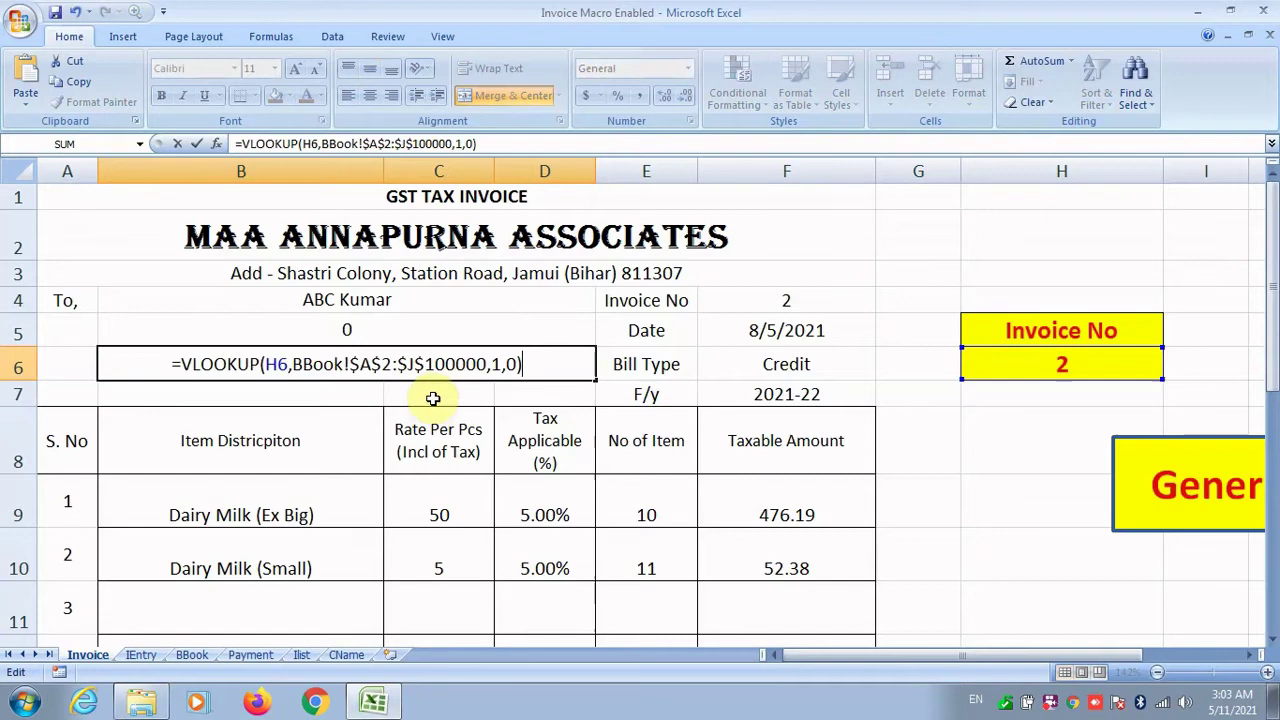
left_click(500, 365)
type("6")
key("Return")
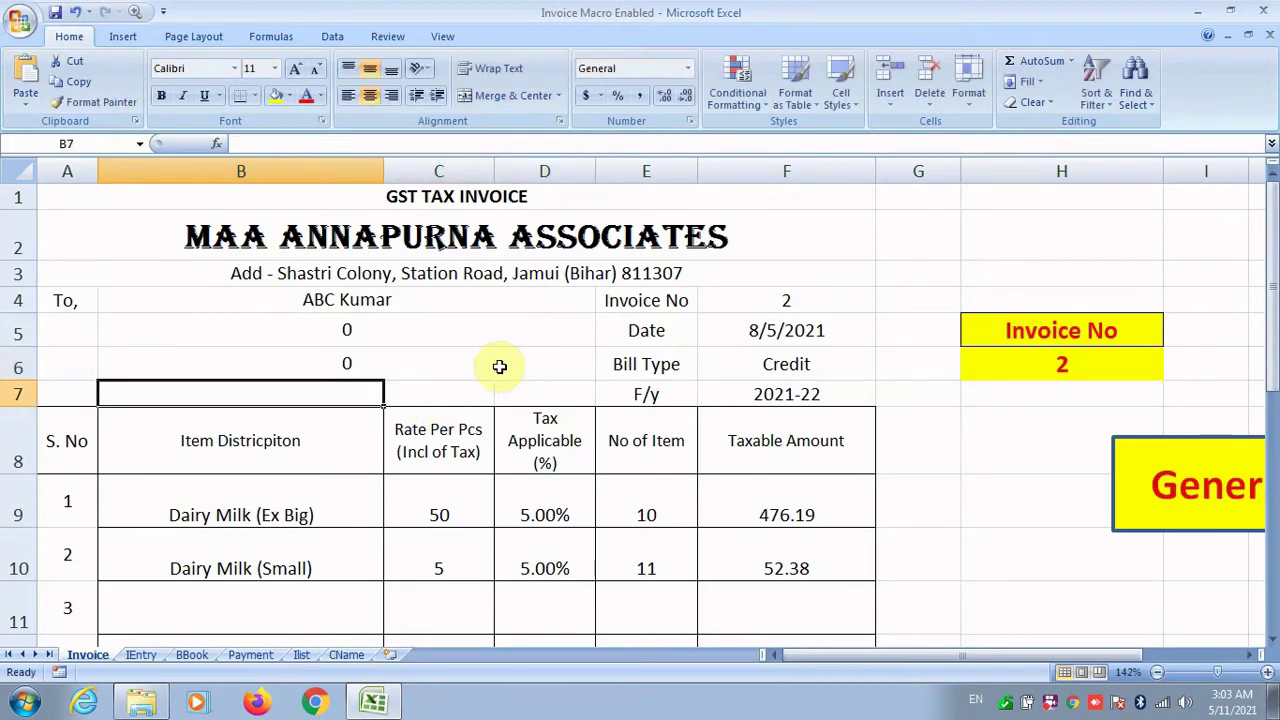
Step: Merge and center B7:D7 and enter the VLOOKUP formula there with its column index changed to return the GST No
left_click(455, 397)
key("Right")
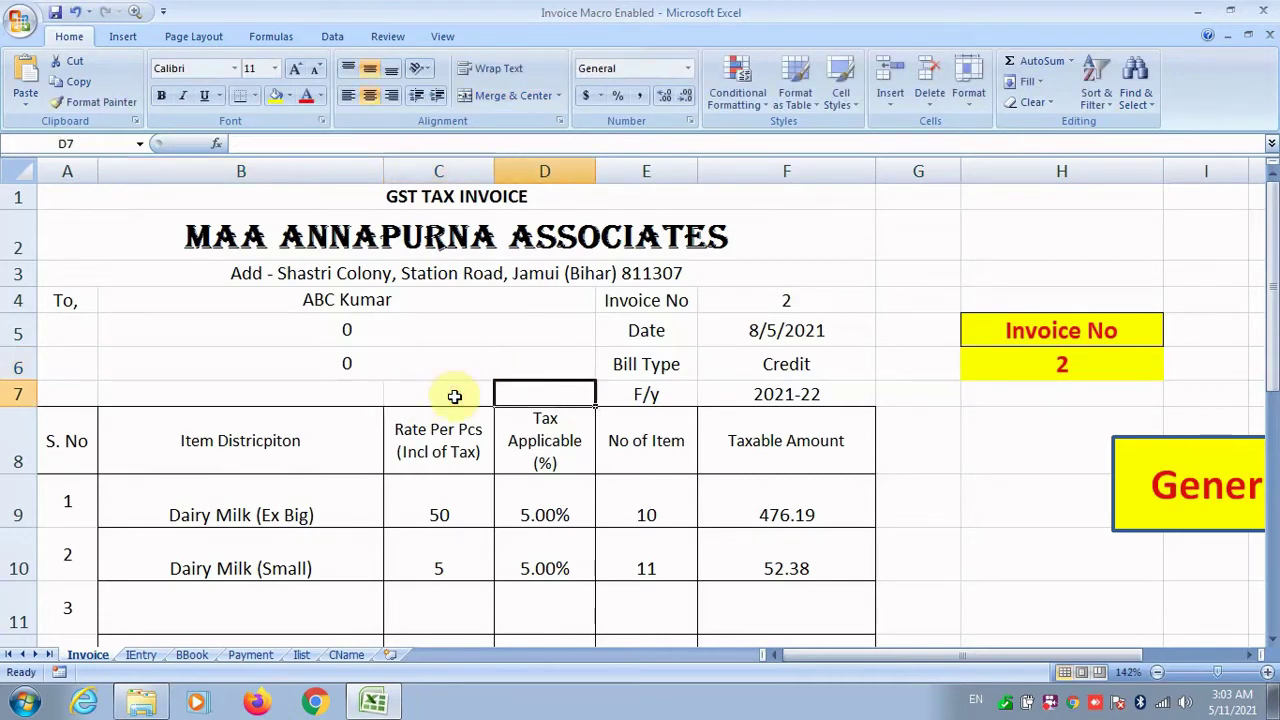
key("shift+Left")
key("shift+Left")
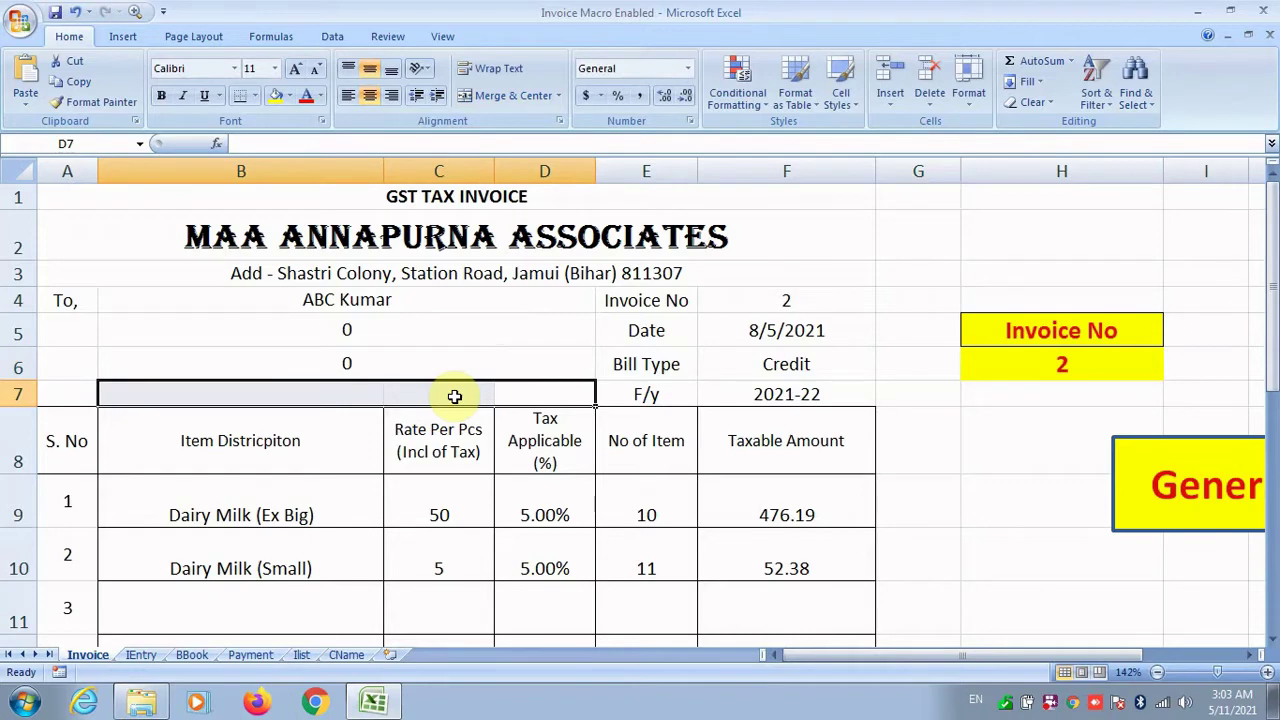
left_click(508, 92)
double_click(351, 394)
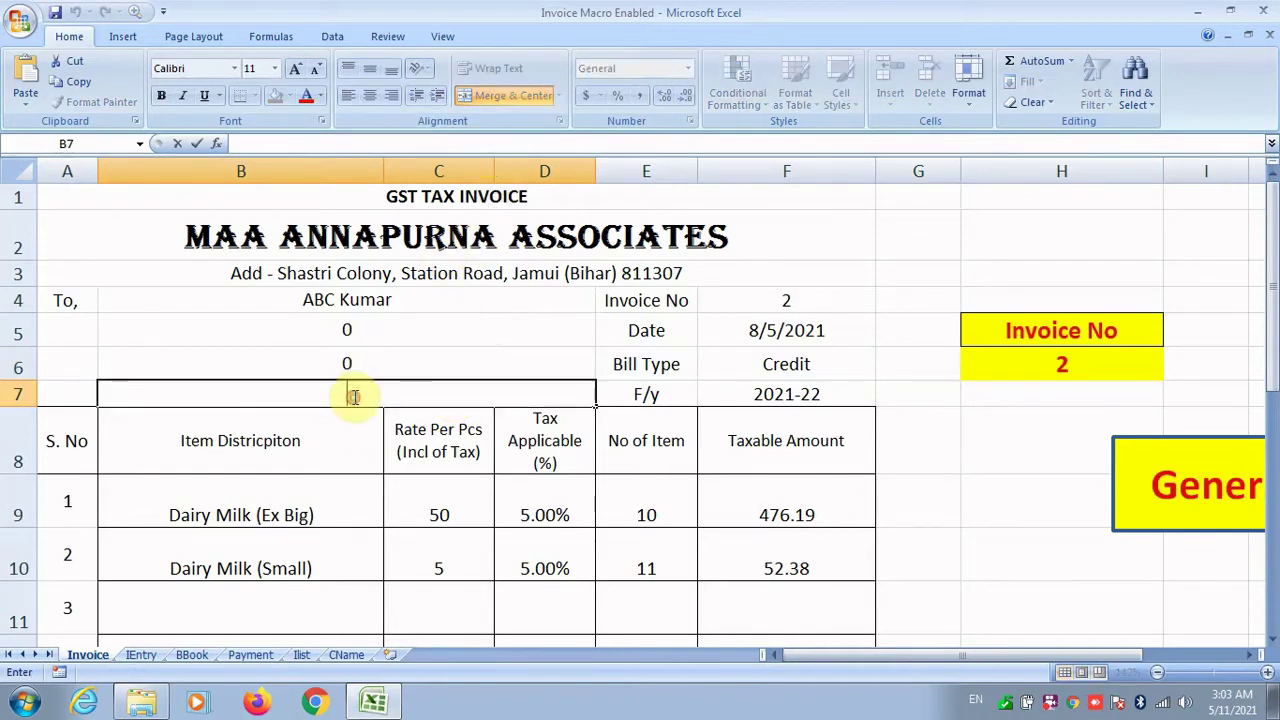
type("=VLOOKUP(H6,BBook!$A$2:$J$100000,1,0)")
left_click(488, 394)
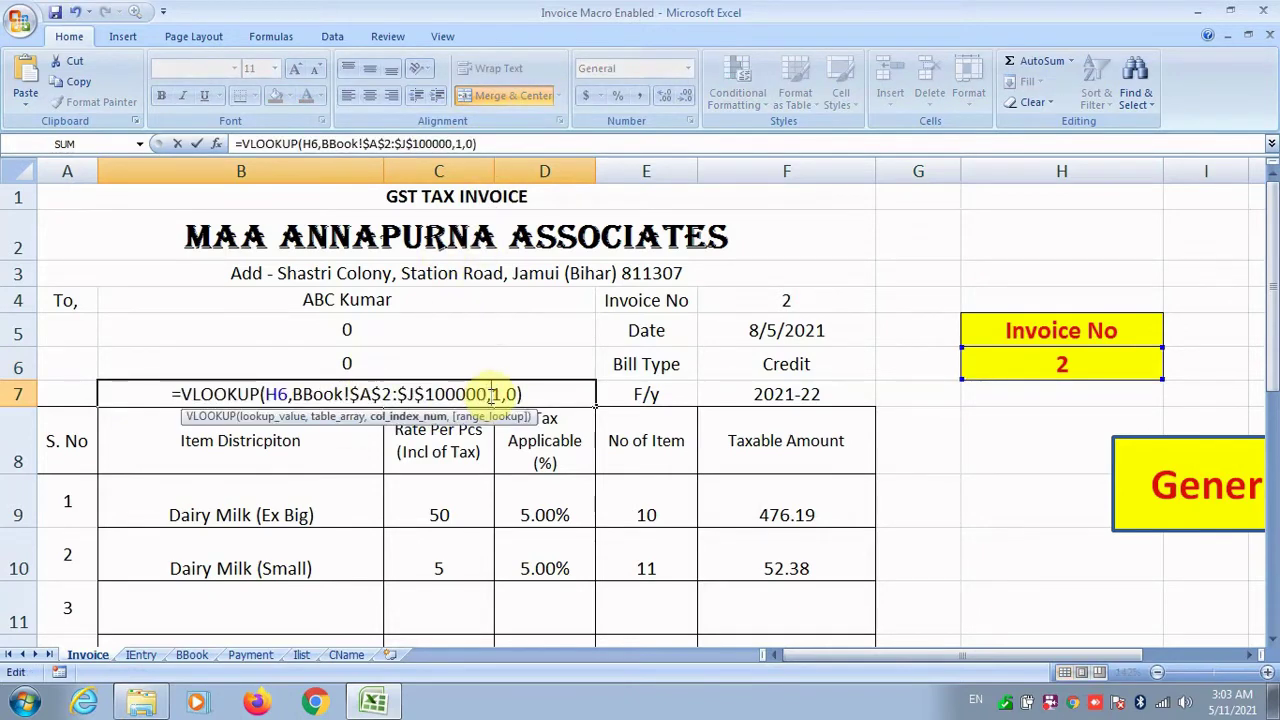
key("Return")
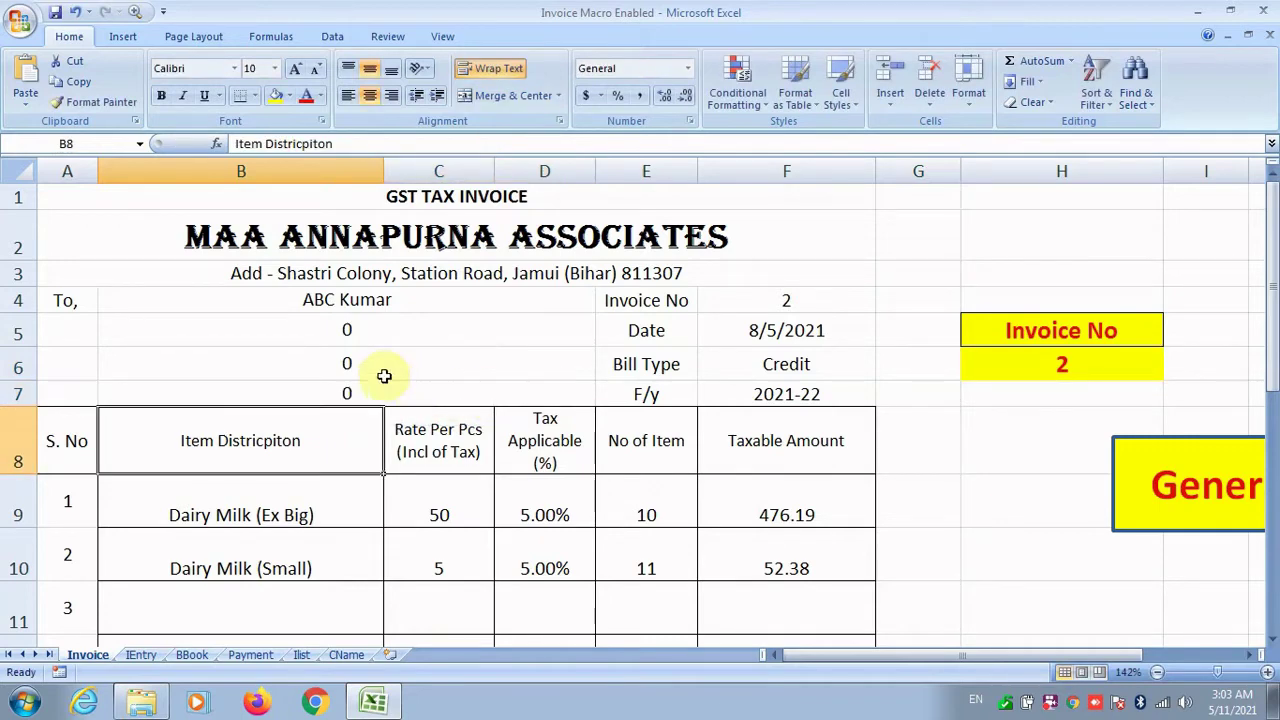
Step: On the CName sheet, fill the first customer's Address, Mobile No and GST No down to row 8, and return to the Invoice sheet
left_click(333, 656)
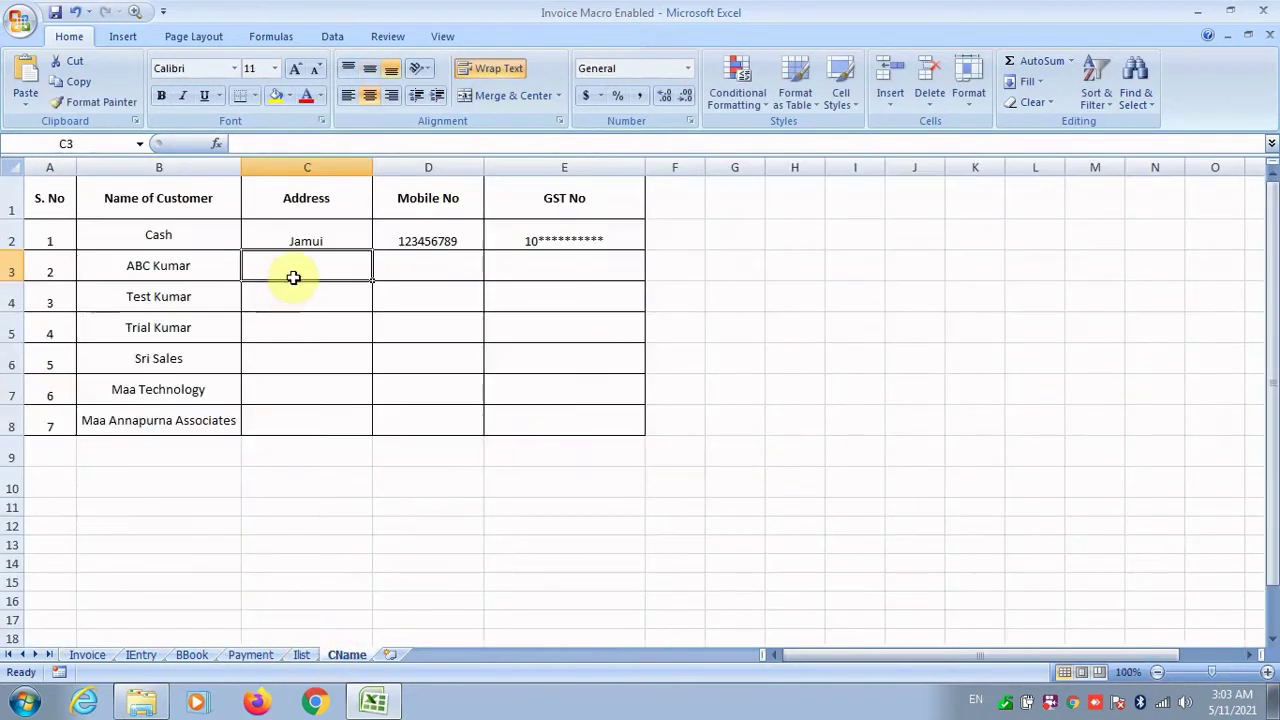
left_click(306, 205)
left_click_drag(300, 238, 650, 434)
left_click(146, 654)
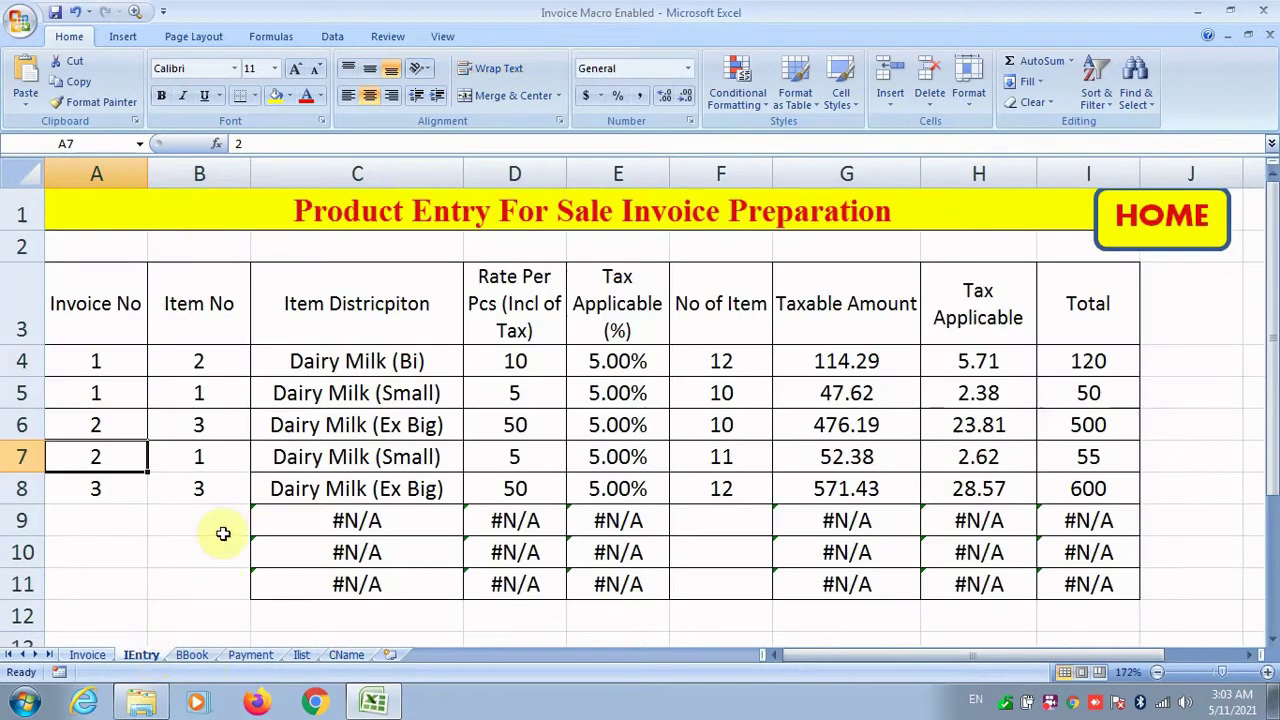
left_click(88, 655)
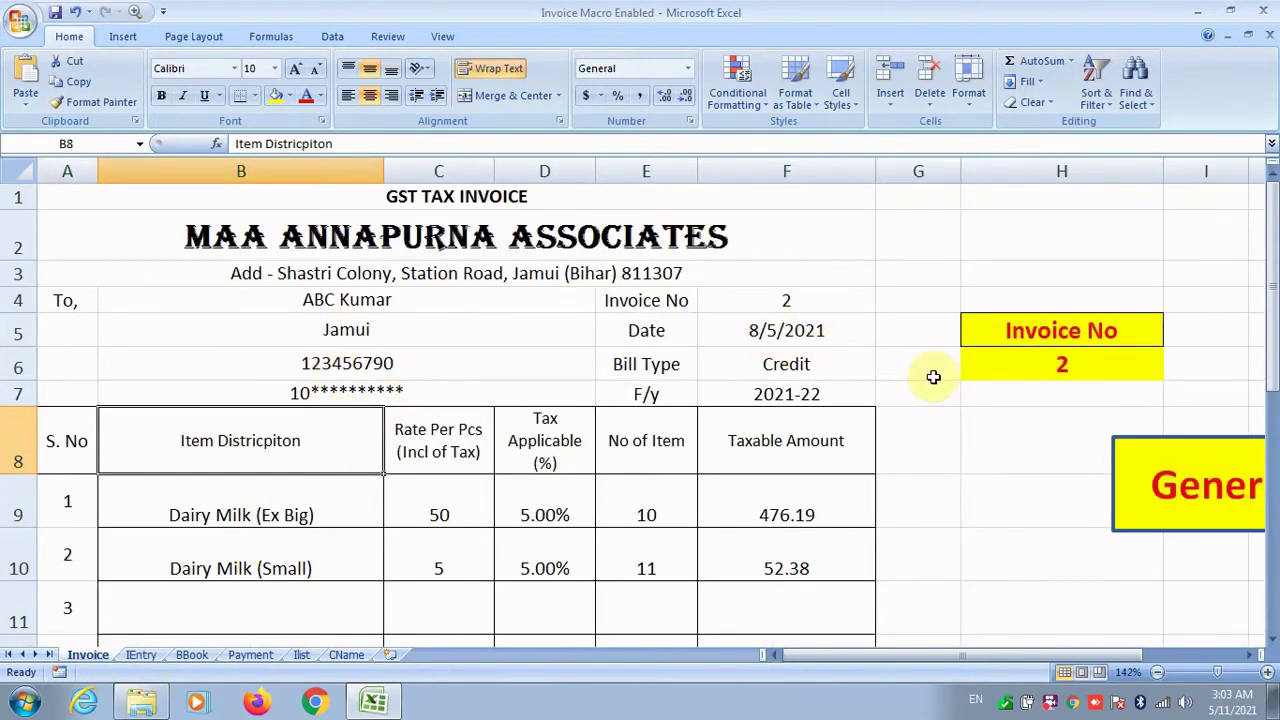
Step: Check the BBook and IEntry sheets, then set the Invoice No in H6 to 3 and run the generate macro
left_click(197, 660)
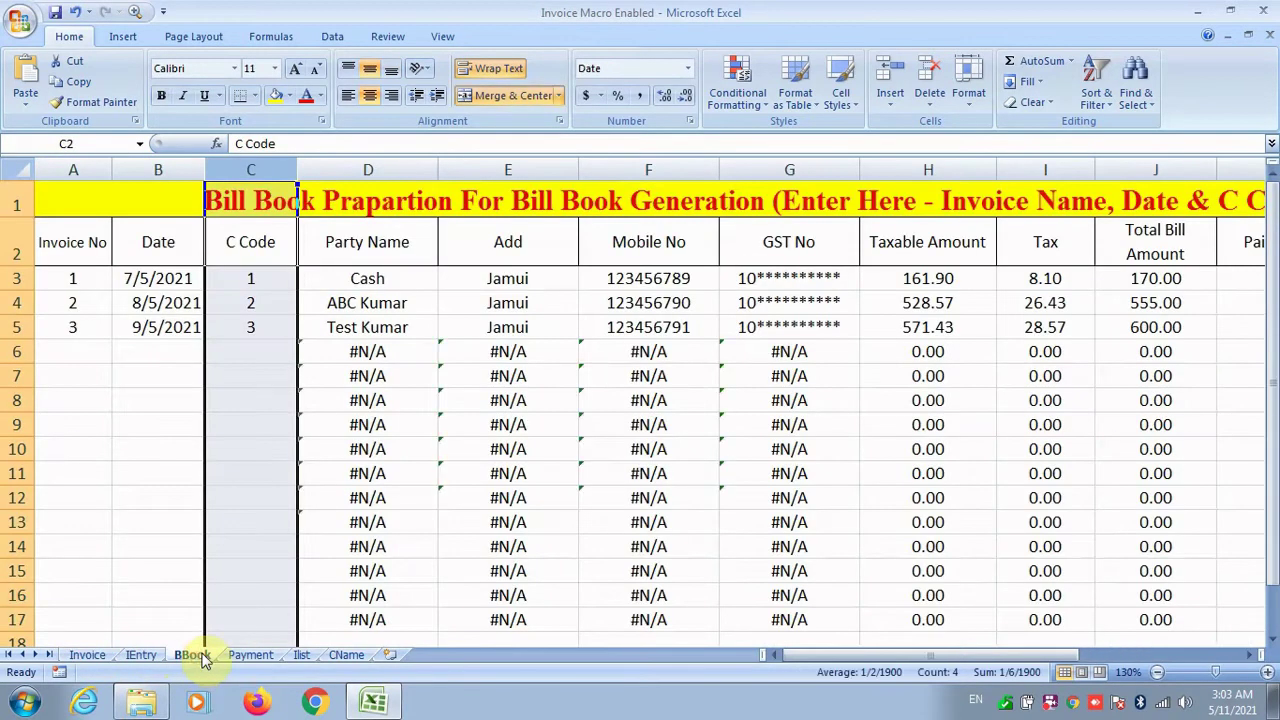
left_click(145, 655)
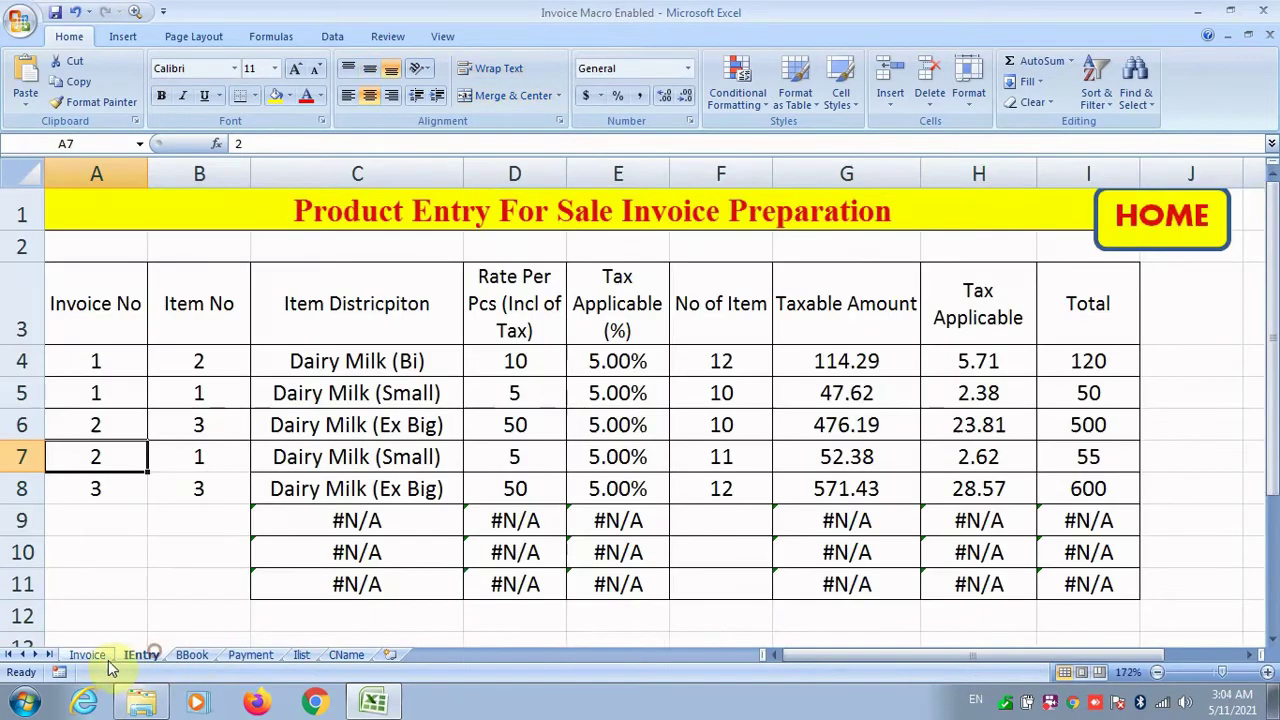
left_click(87, 655)
left_click(986, 362)
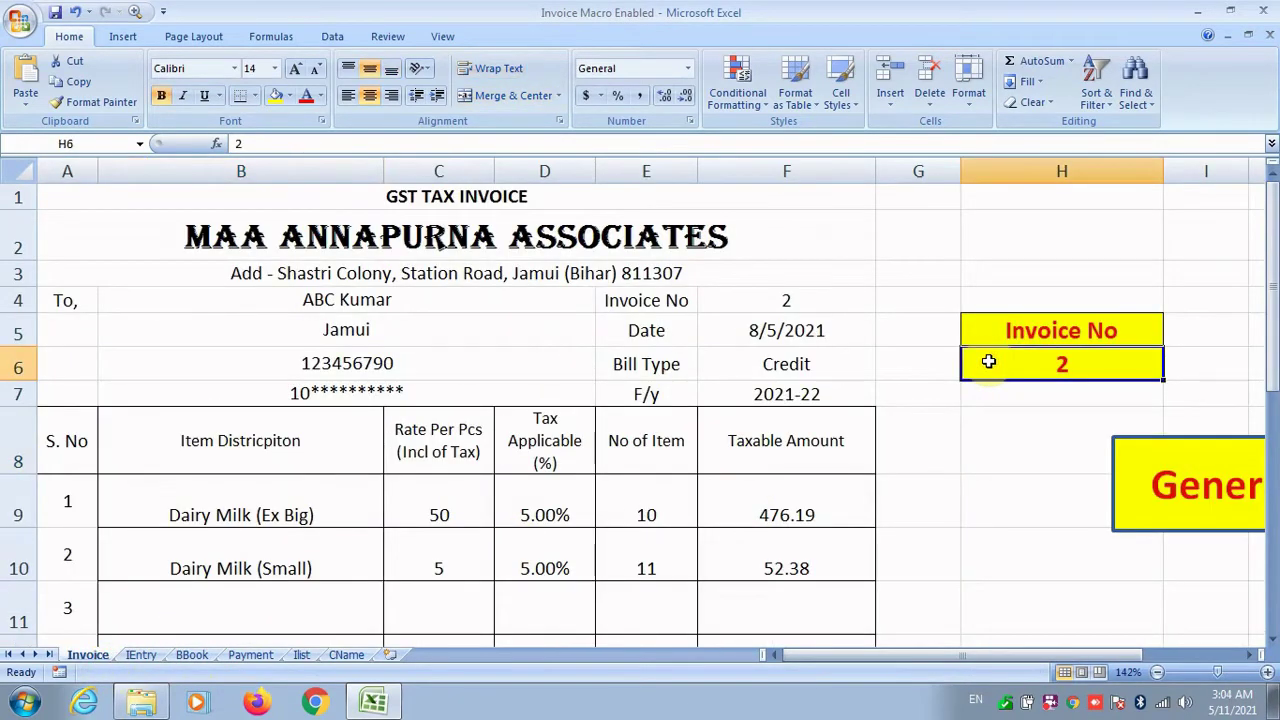
type("3")
key("Return")
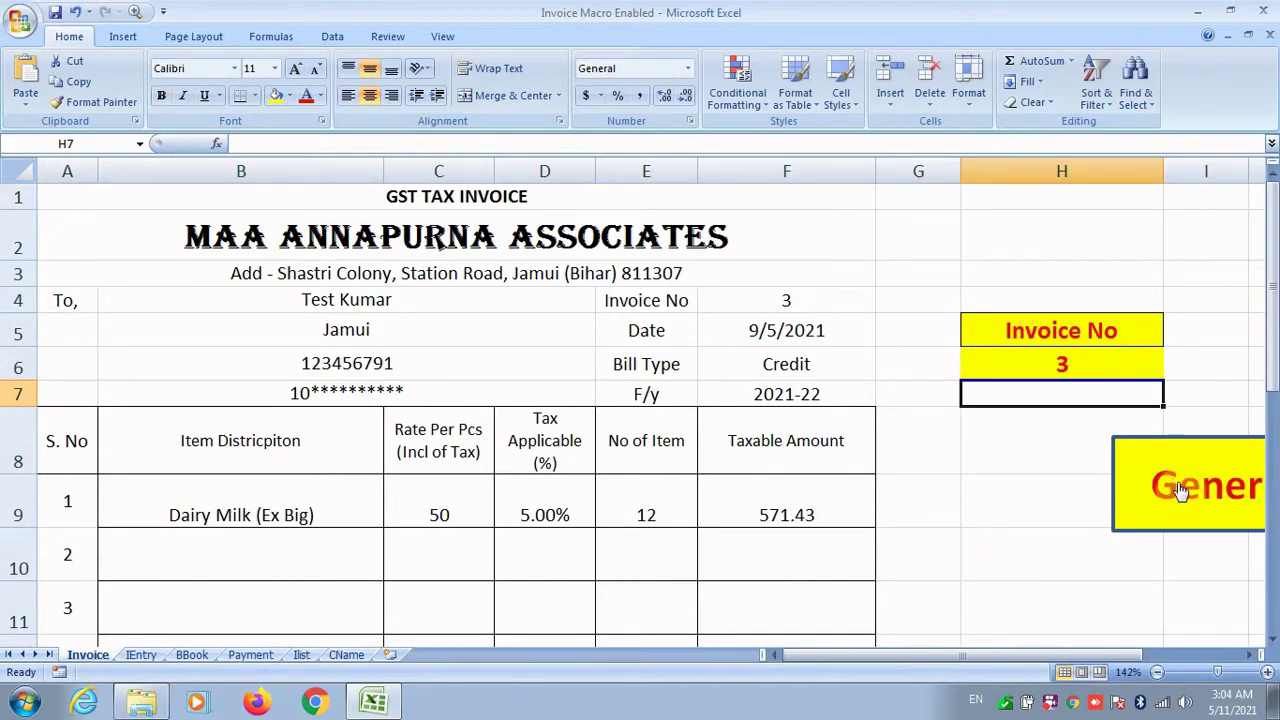
Step: Clear the serial numbers 1 to 10 from the S. No column, cells A9:A18
scroll(749, 437, "down", 3)
scroll(400, 450, "up", 2)
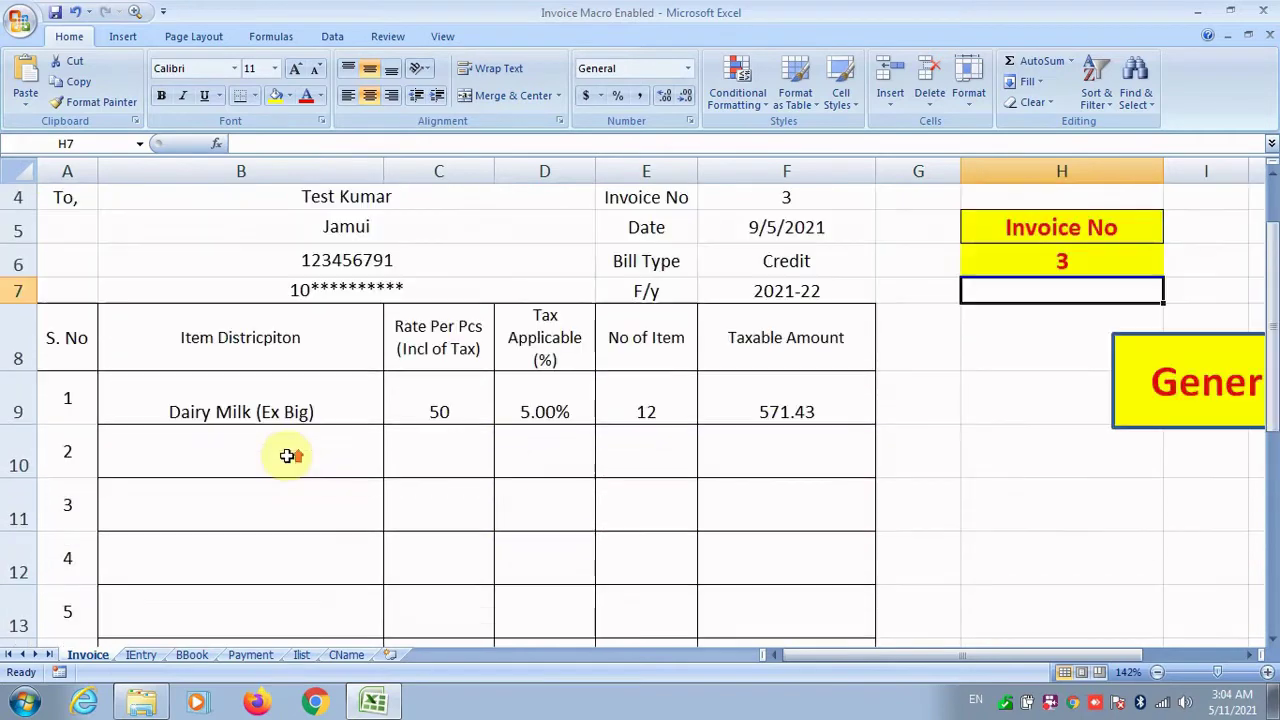
scroll(149, 457, "down", 2)
scroll(100, 452, "up", 2)
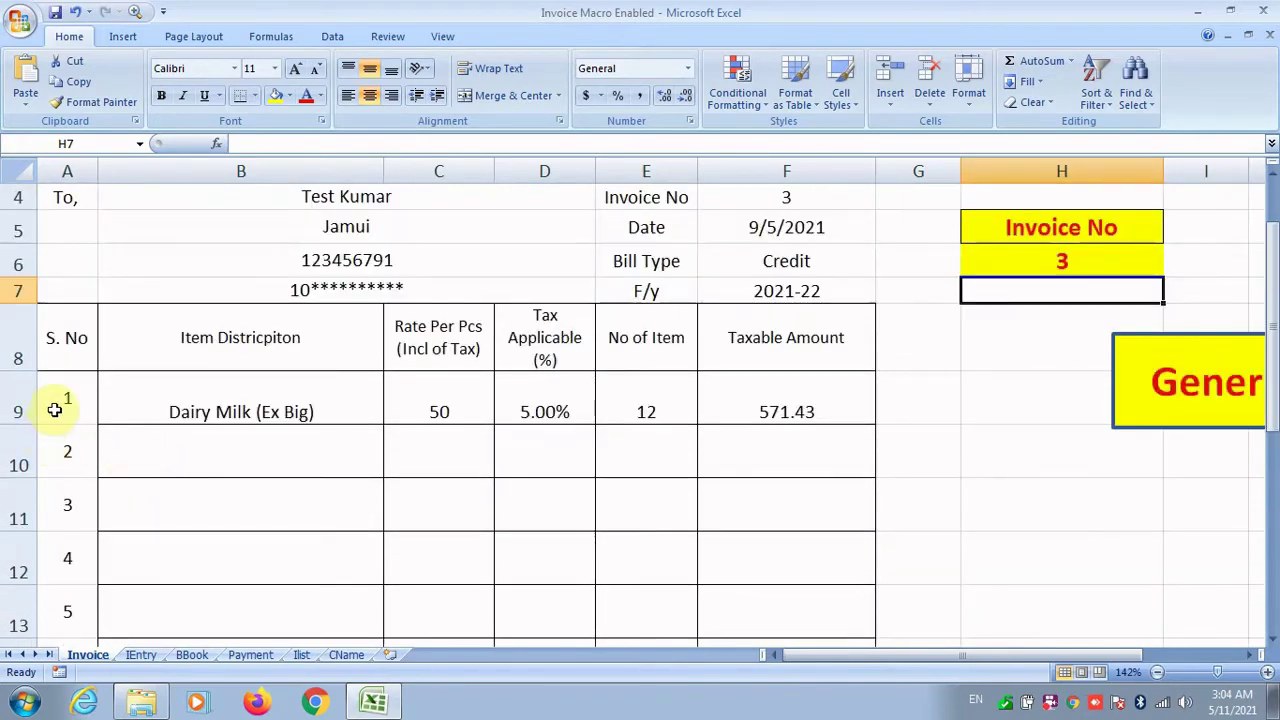
scroll(57, 568, "down", 3)
scroll(63, 480, "up", 3)
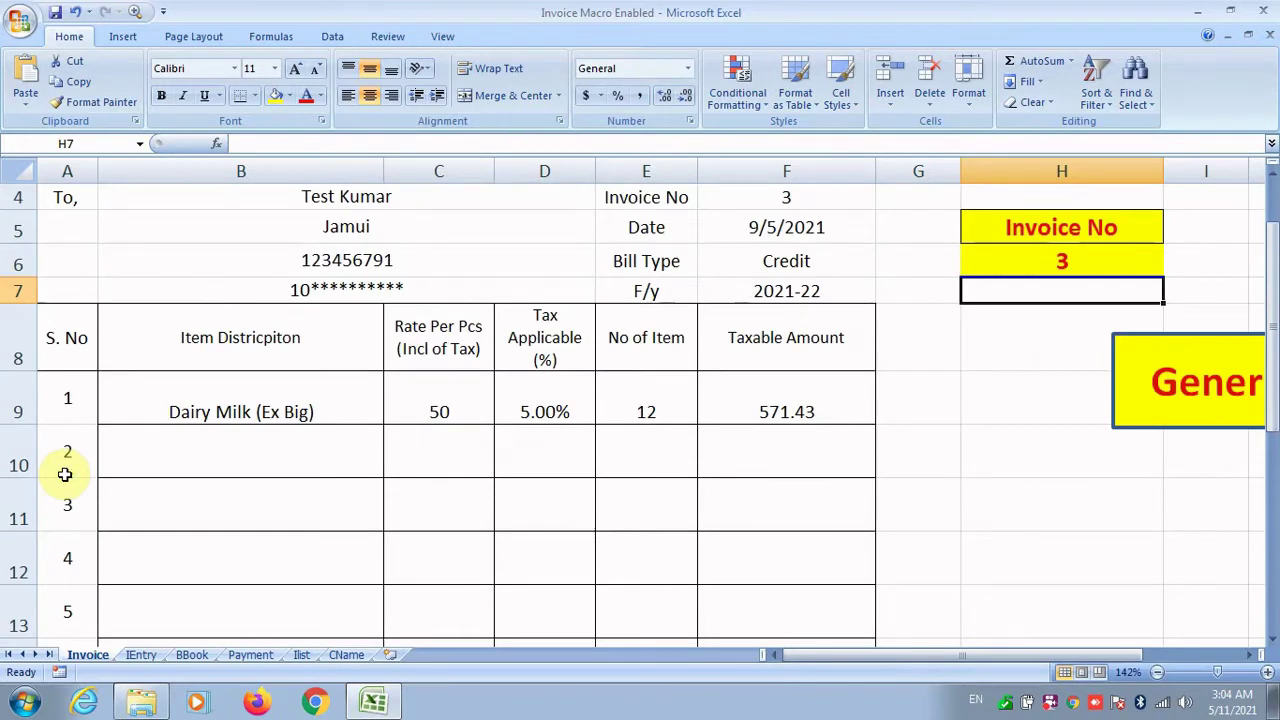
scroll(64, 474, "down", 2)
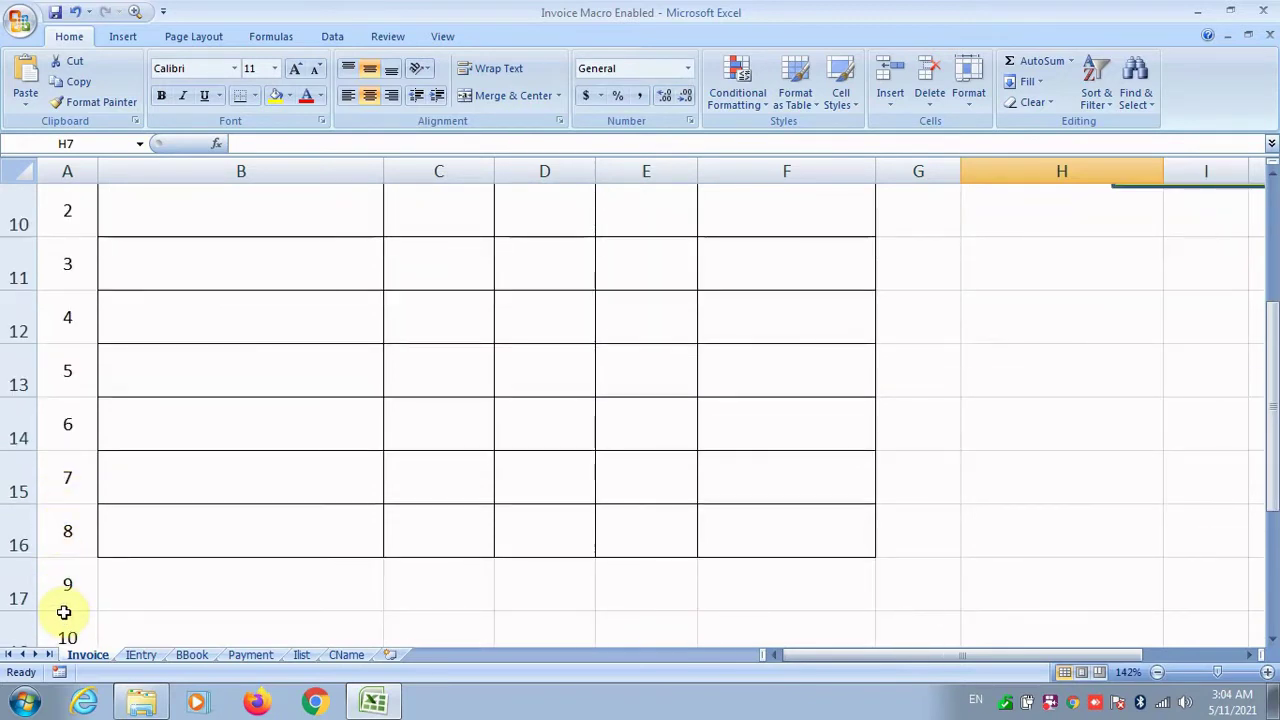
scroll(63, 612, "down", 1)
left_click_drag(60, 506, 61, 322)
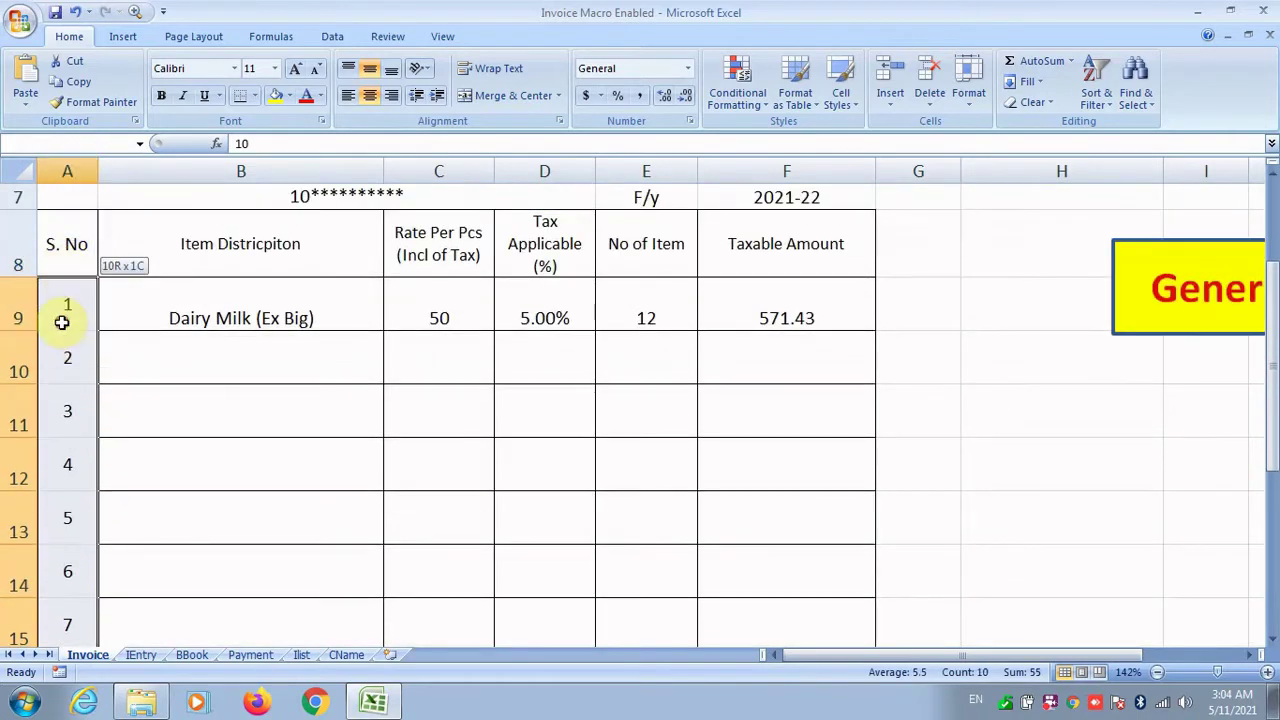
key("Delete")
Step: Enter the formula =IF(B9="","",1) in the first S. No cell A9
scroll(60, 320, "up", 2)
left_click(91, 289)
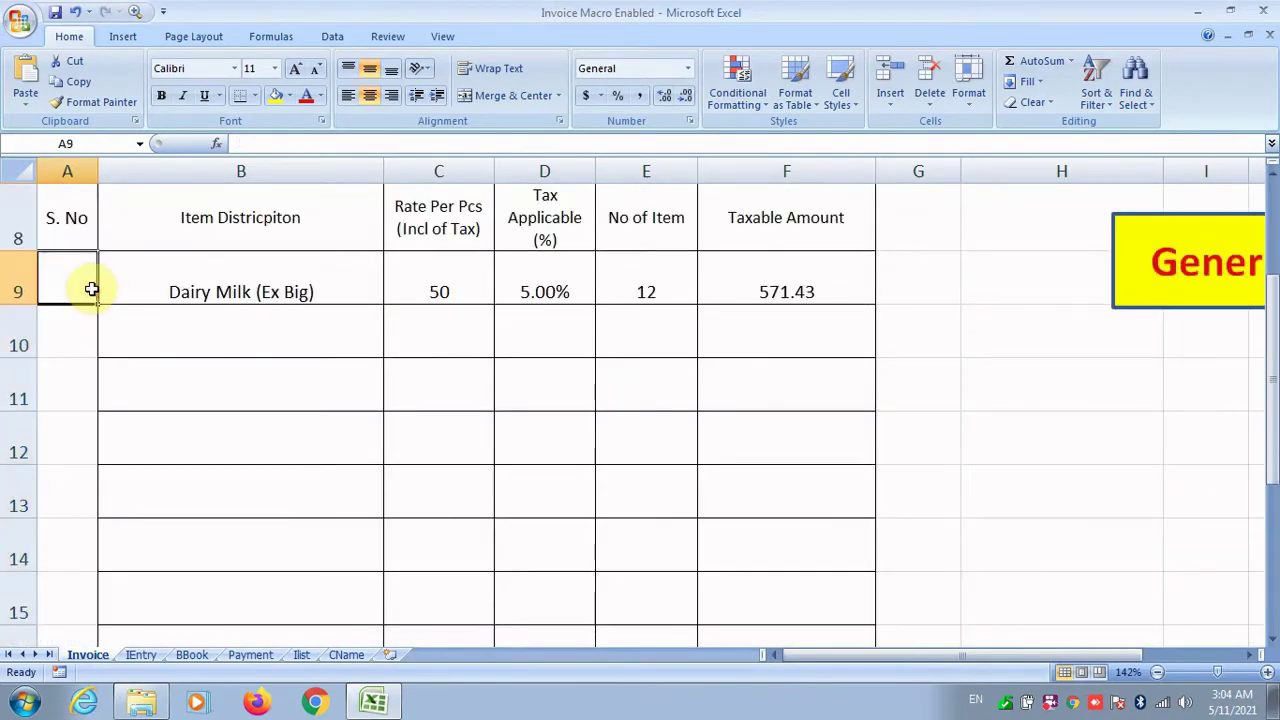
type("=if")
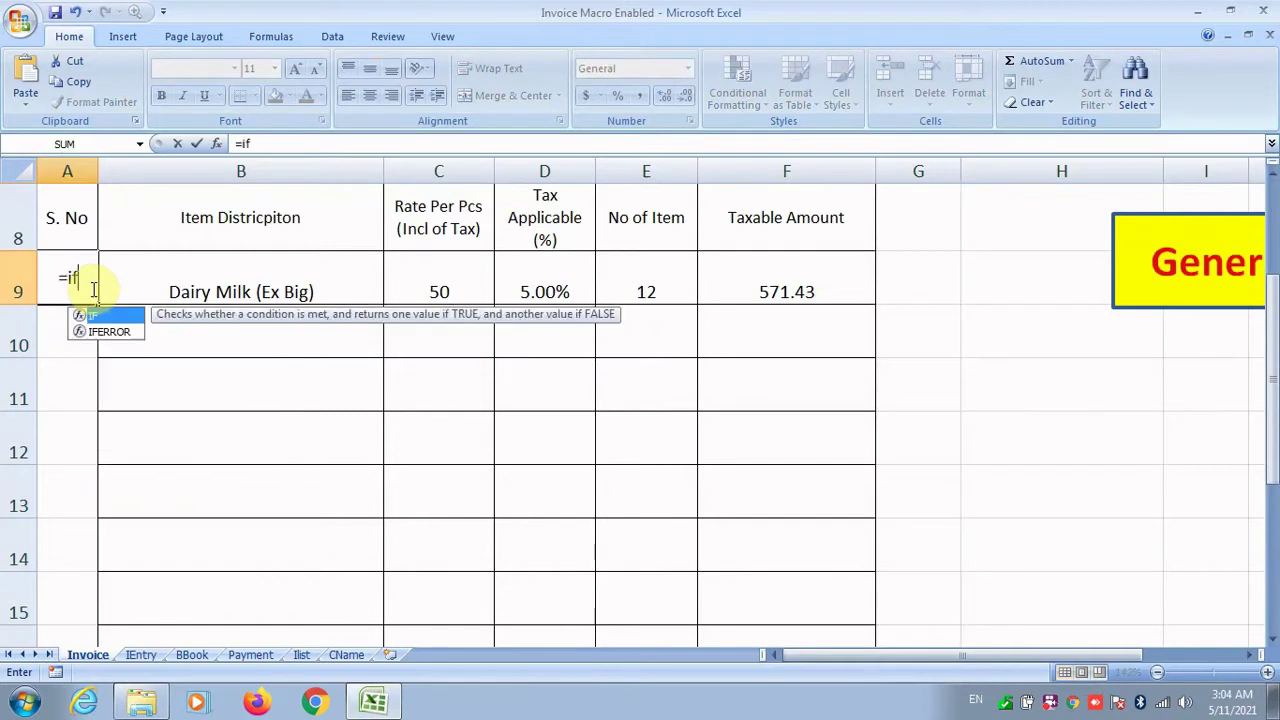
type("(")
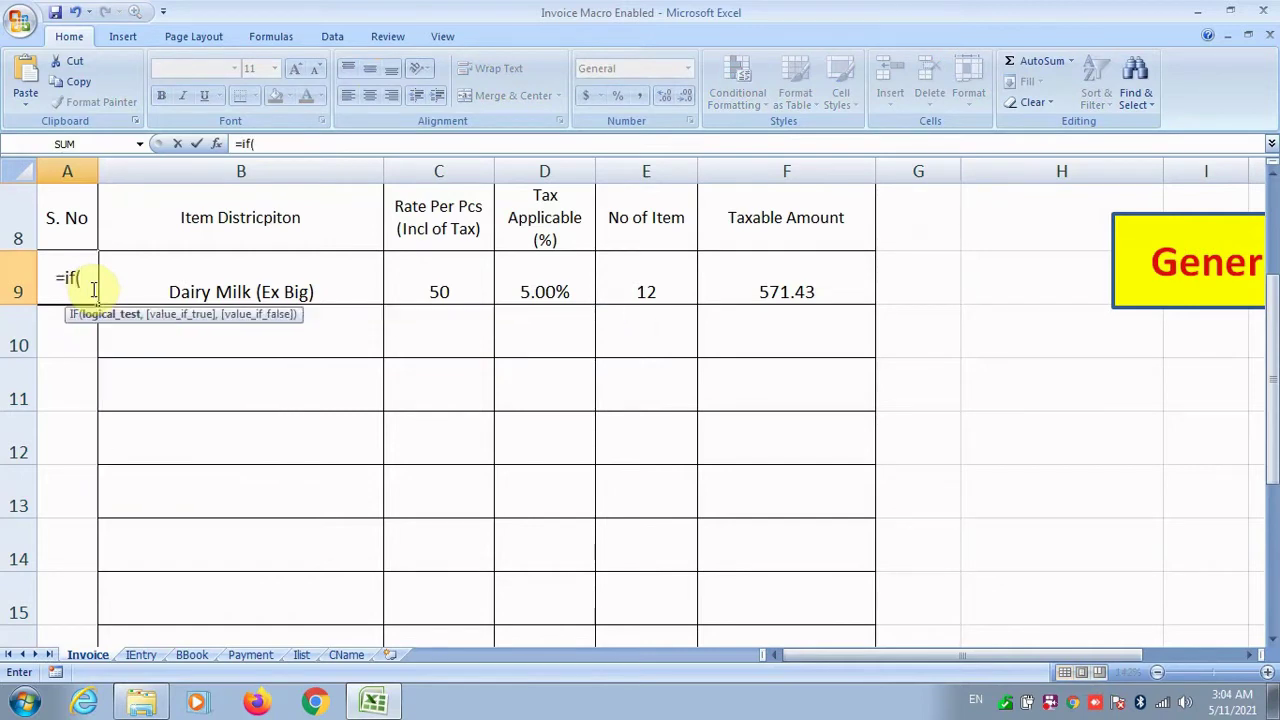
left_click(145, 278)
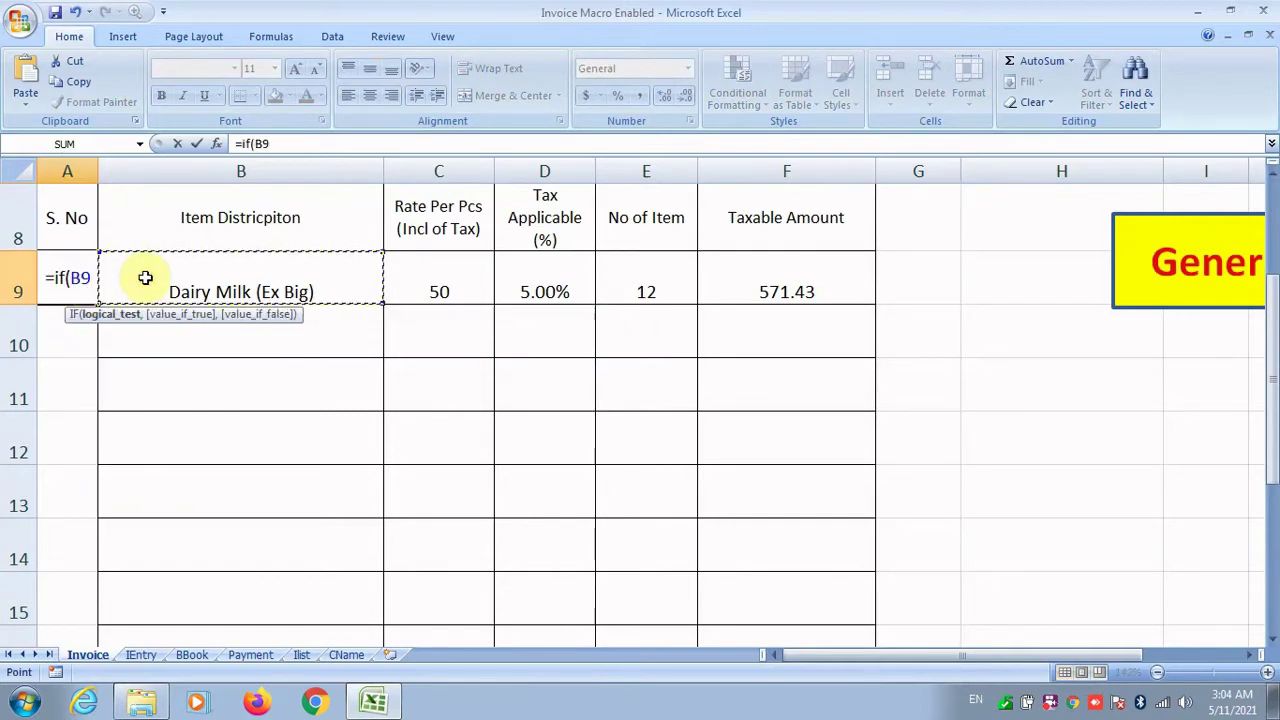
type("=")
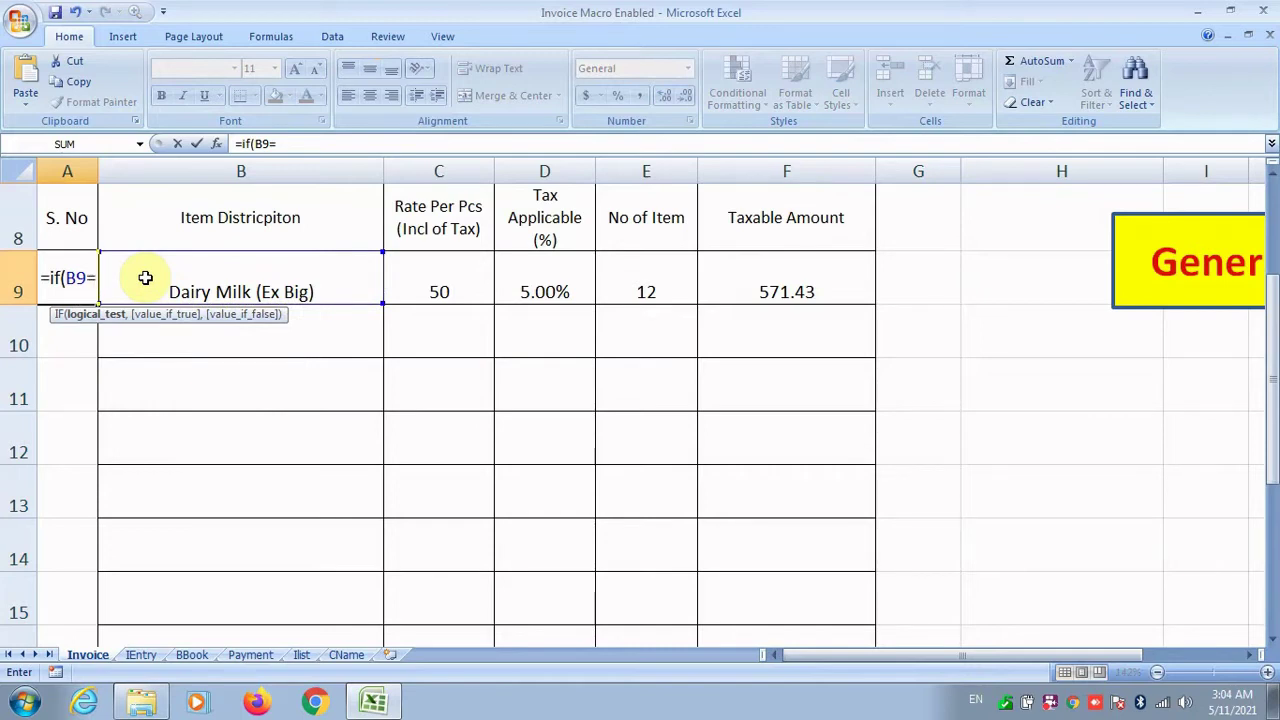
type("\"\"")
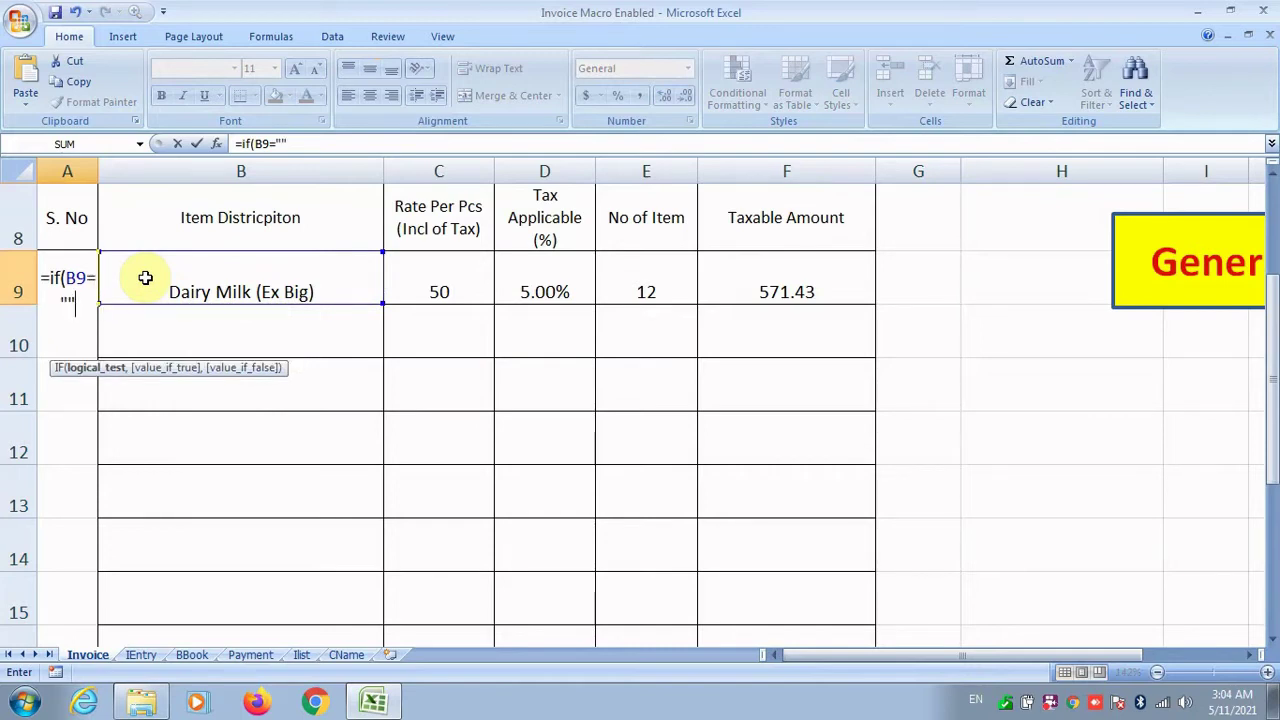
type(",")
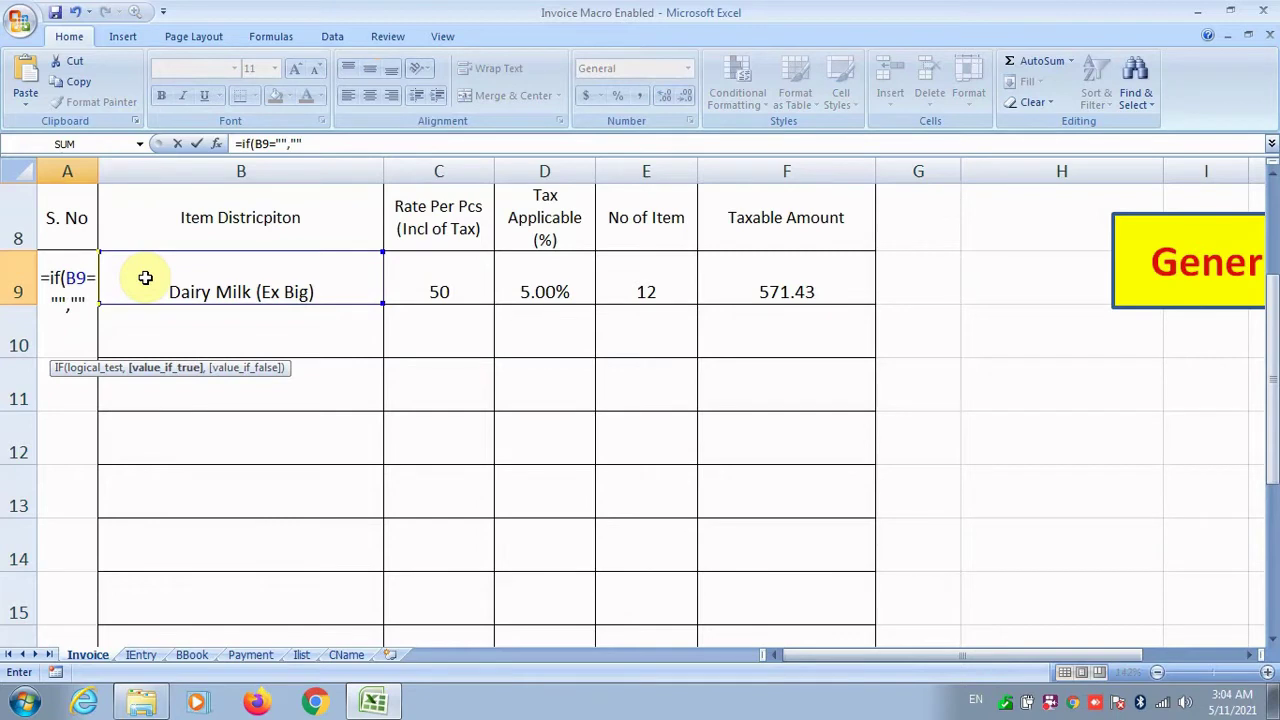
type("\"\",1")
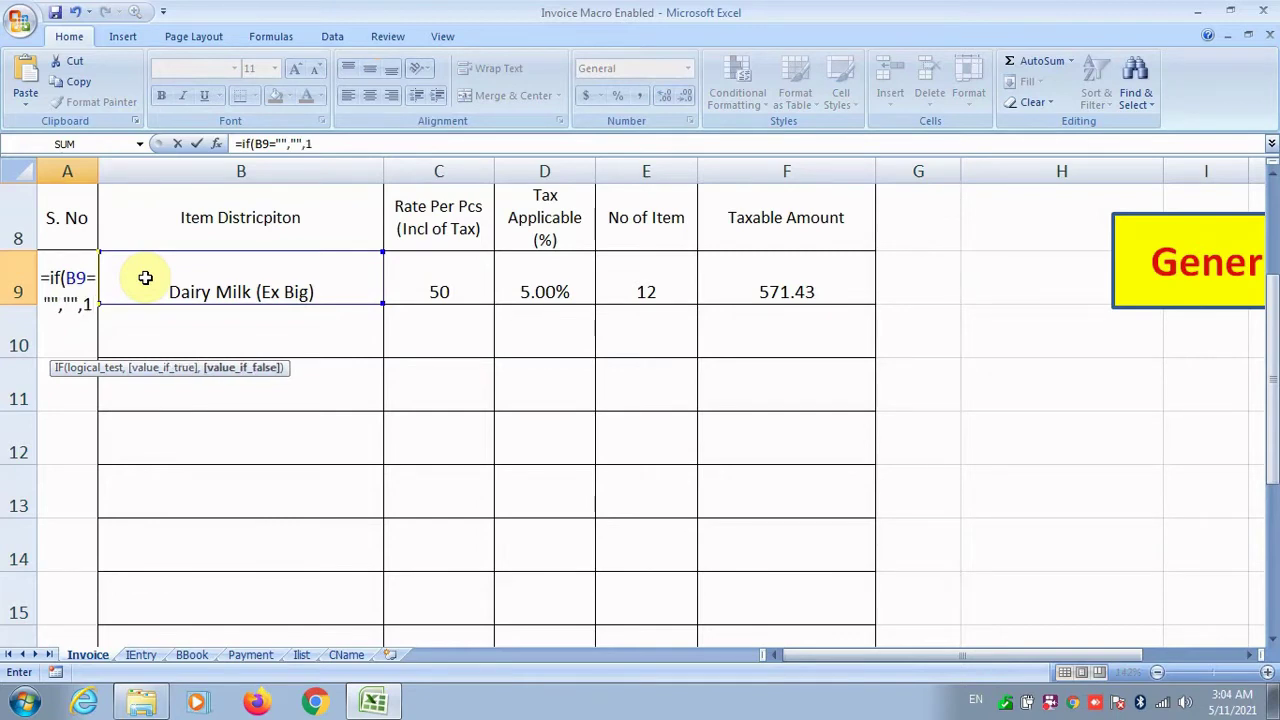
type(")")
key("Return")
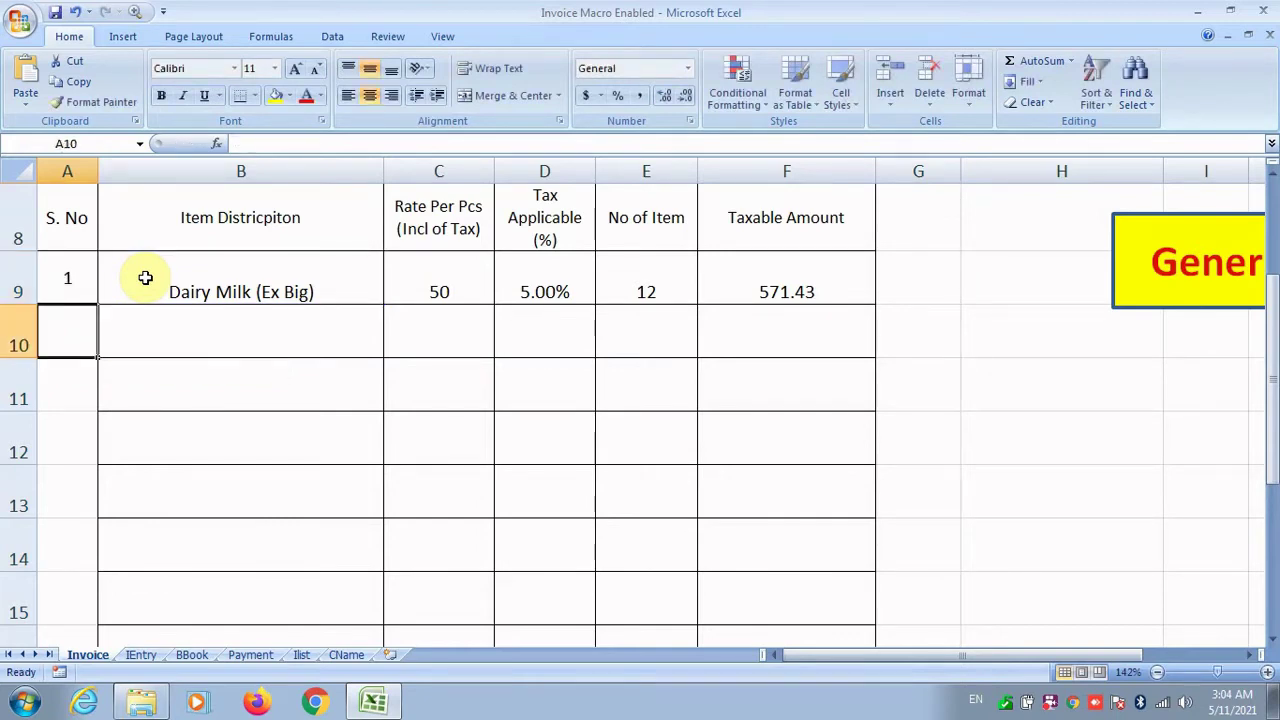
Step: Copy the formula text from A9 into A10 and change its number so that A10 reads =IF(B9="","",2)
left_click(84, 281)
double_click(84, 281)
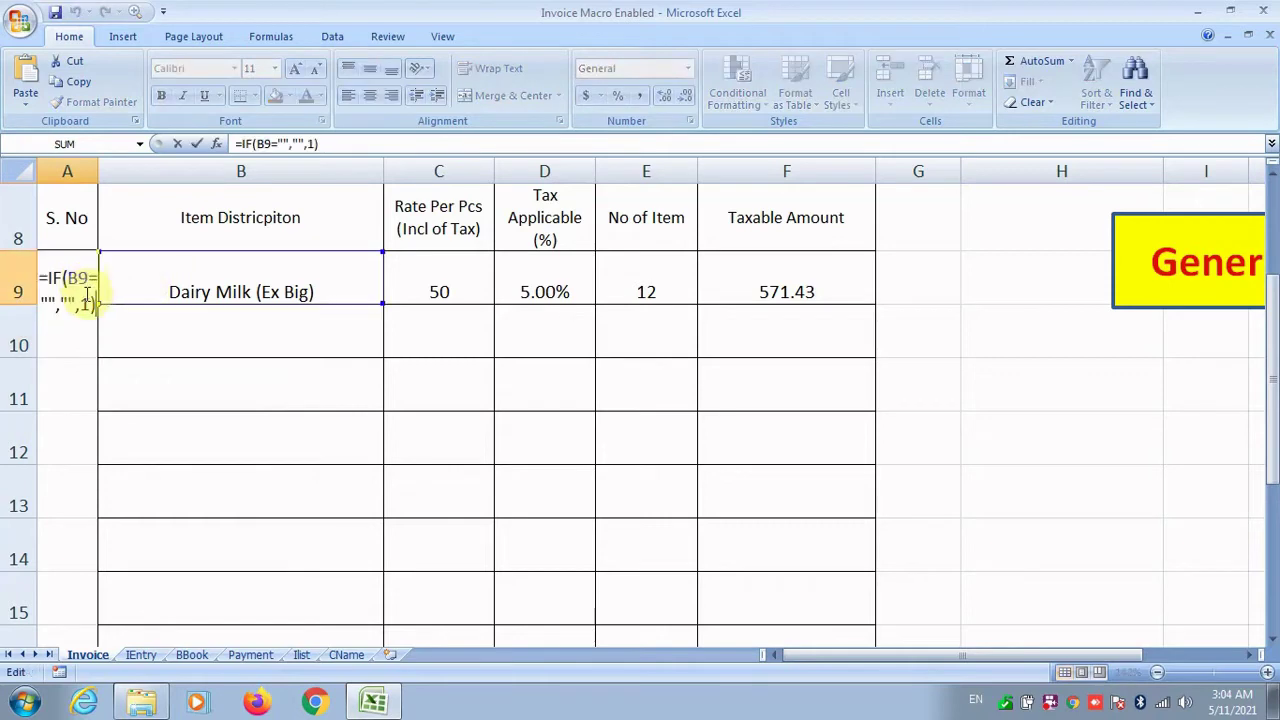
left_click_drag(95, 302, 20, 260)
key("ctrl+c")
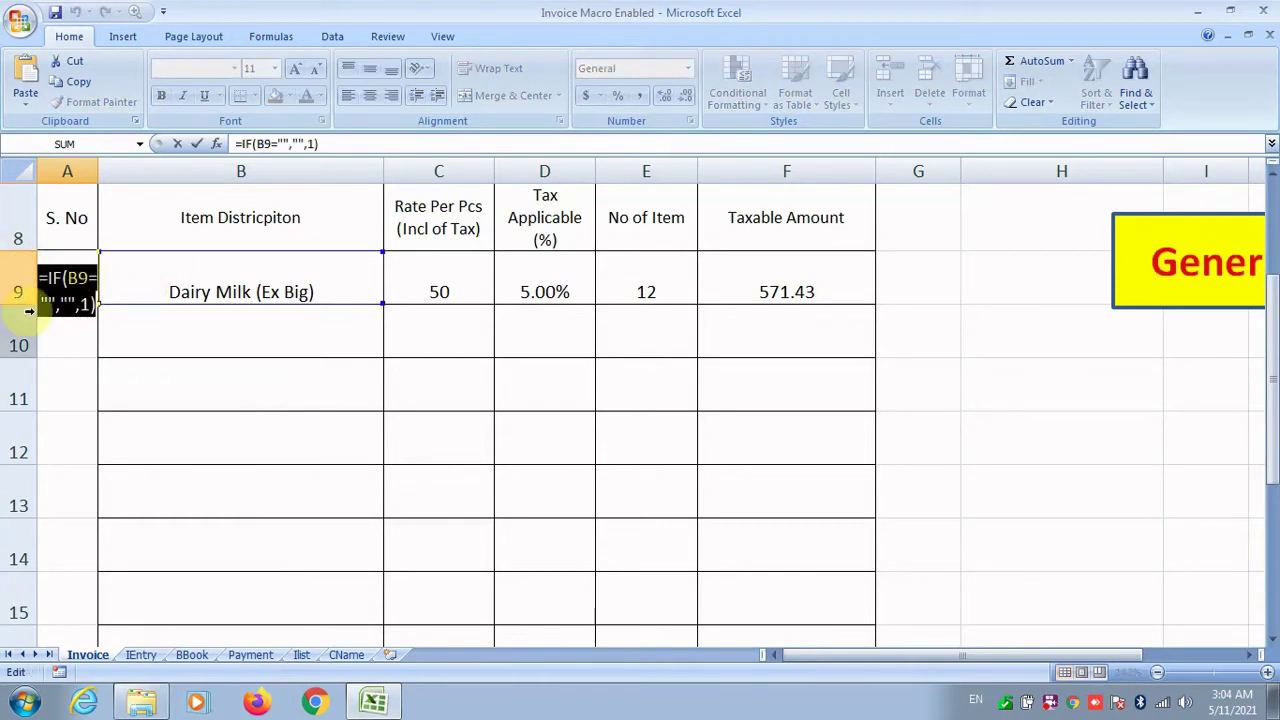
left_click(72, 344)
double_click(74, 345)
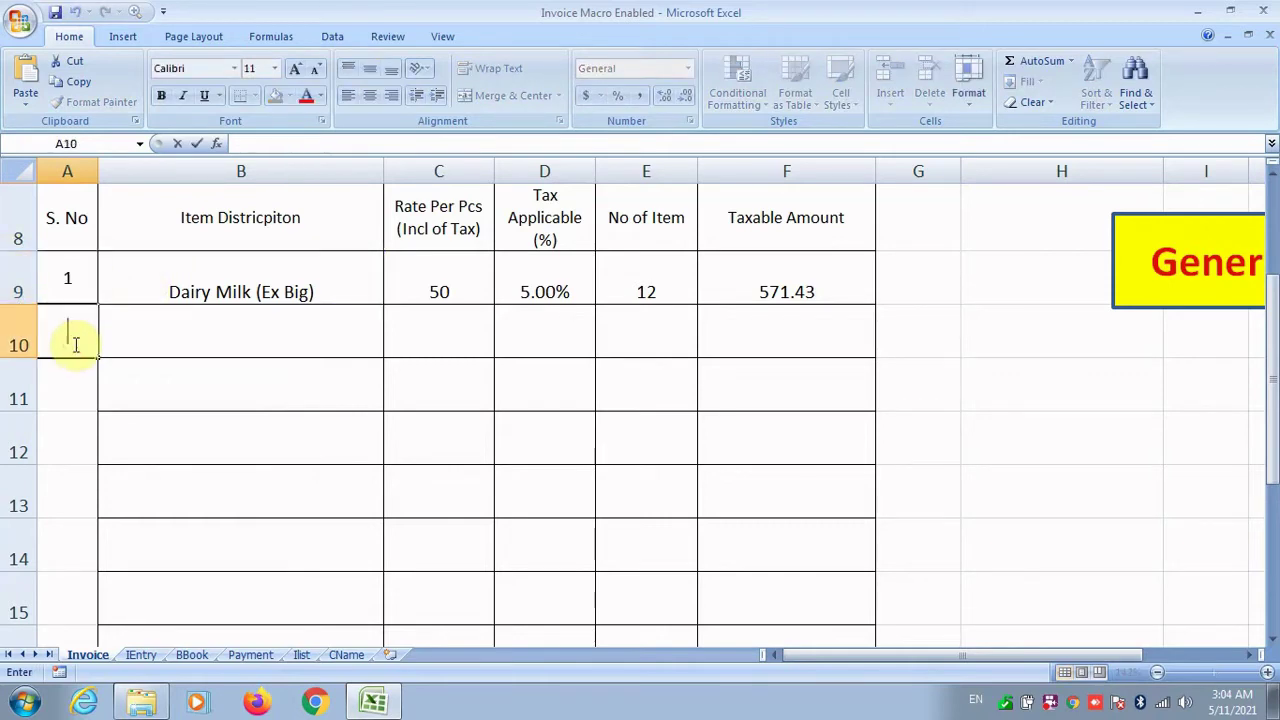
key("ctrl+v")
left_click(90, 358)
key("BackSpace")
type("2")
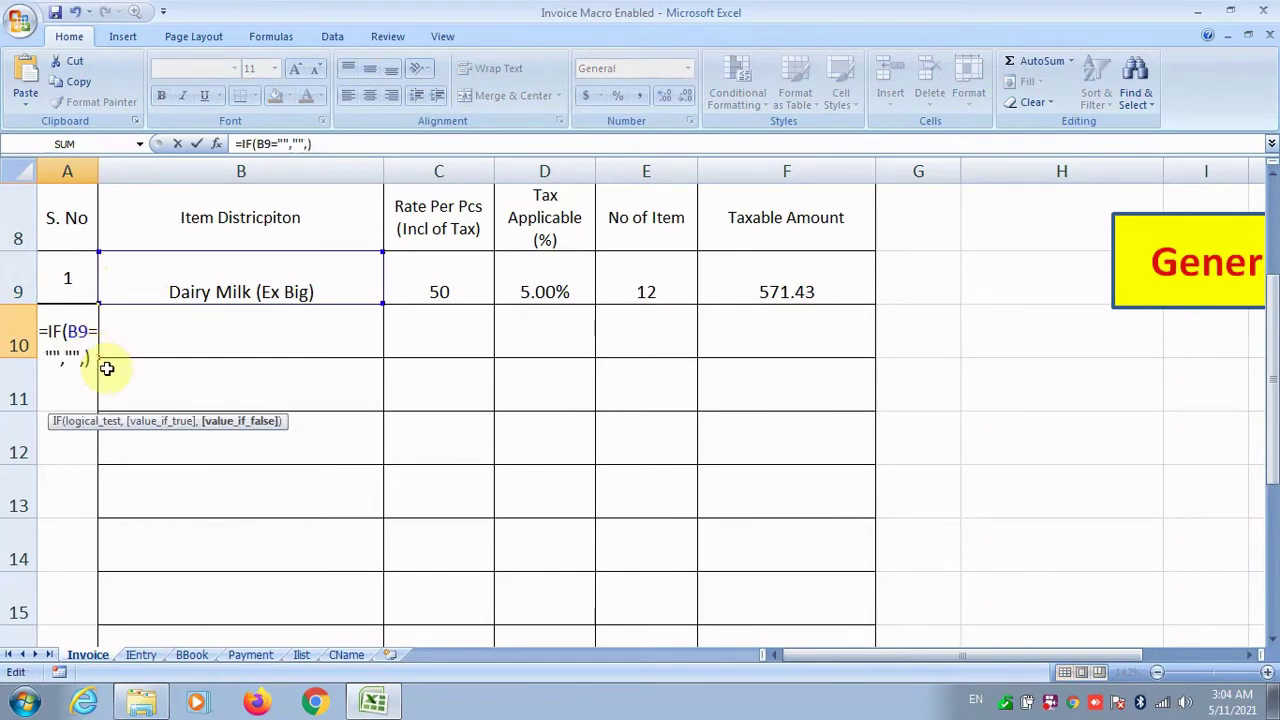
key("Return")
Step: Paste the copied formula text into A11 and edit it to =IF(B9="","",3)
double_click(106, 368)
key("ctrl+v")
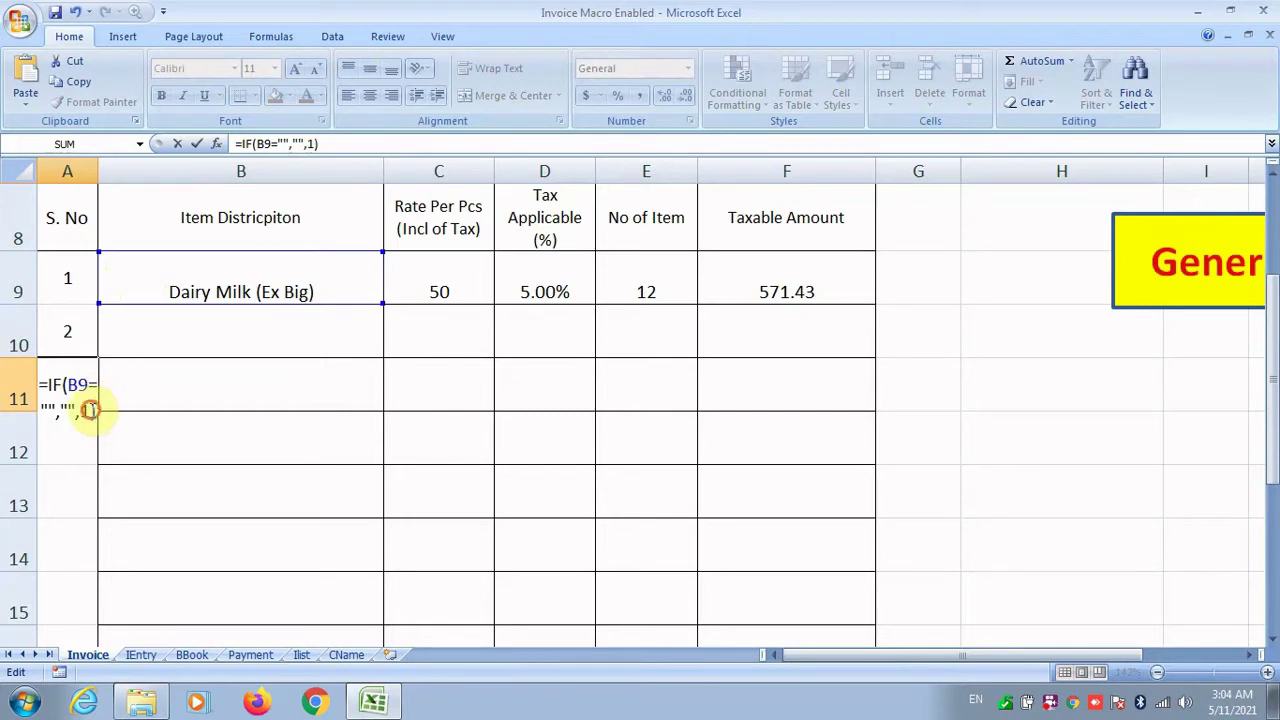
left_click(90, 410)
key("BackSpace")
type("3")
key("Return")
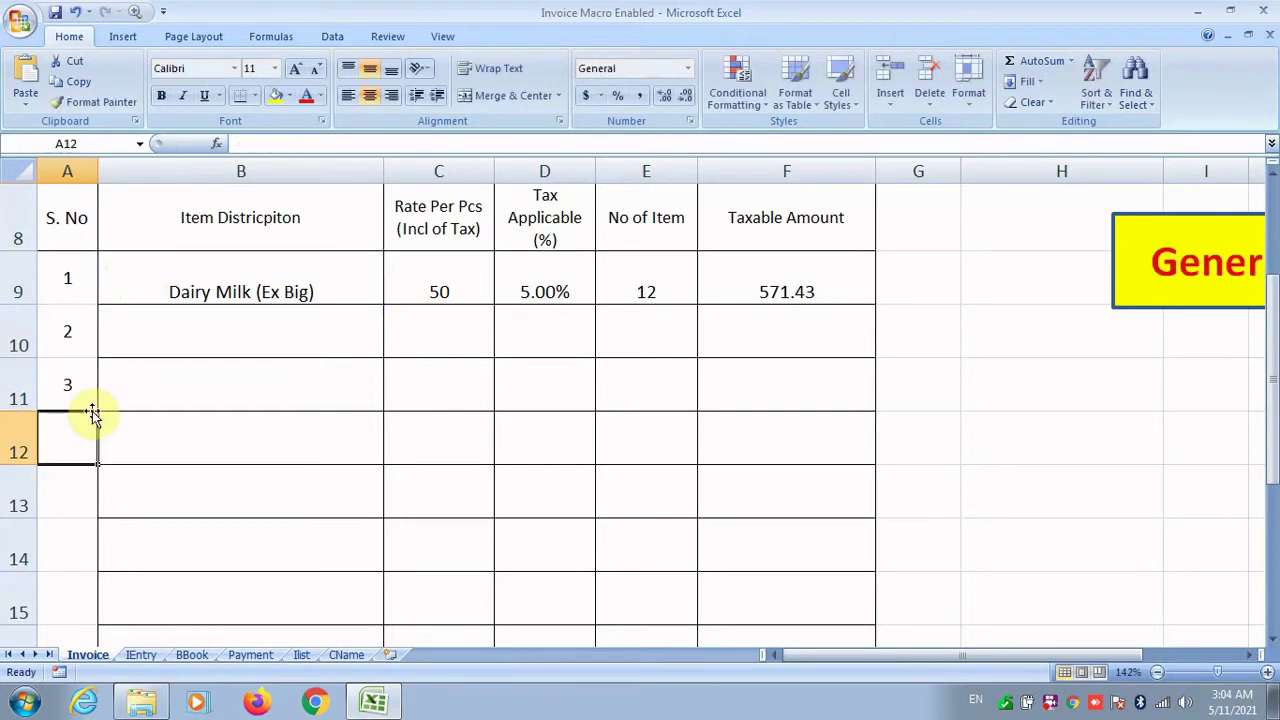
Step: Paste the copied formula text into A12 and edit it to =IF(B9="","",4)
double_click(90, 416)
key("ctrl+v")
left_click(88, 462)
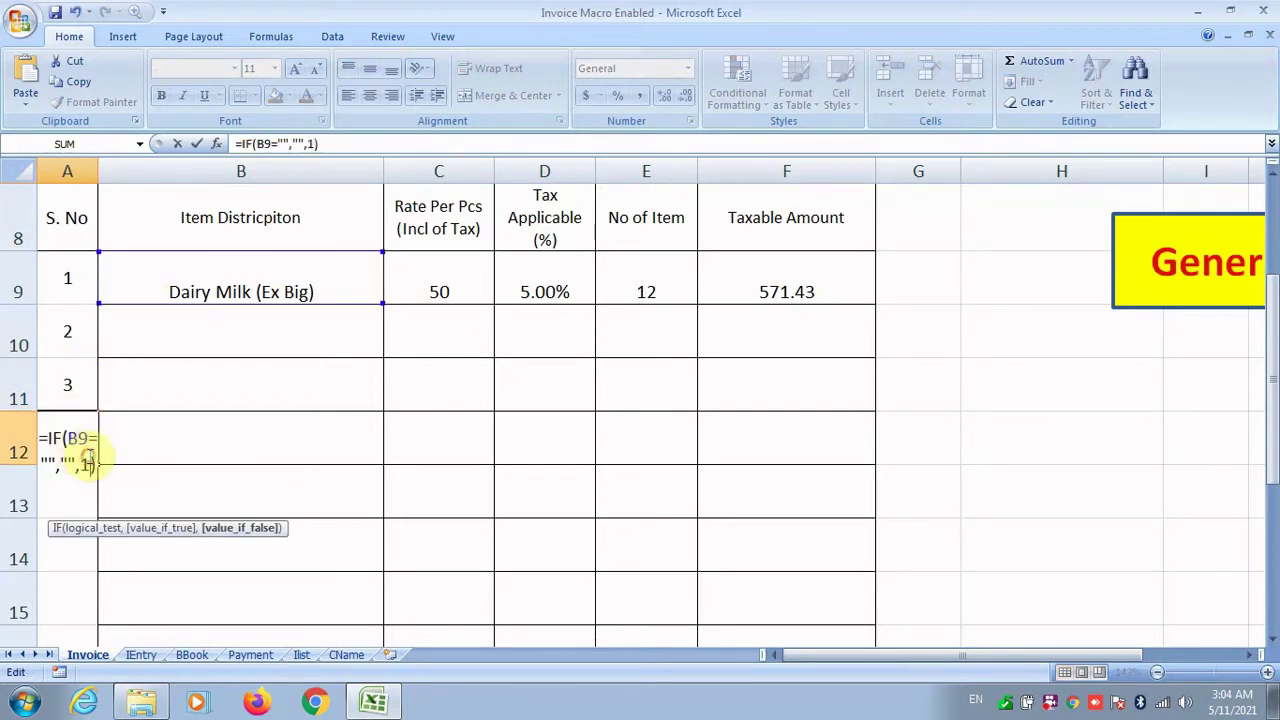
key("BackSpace")
type("4")
key("Return")
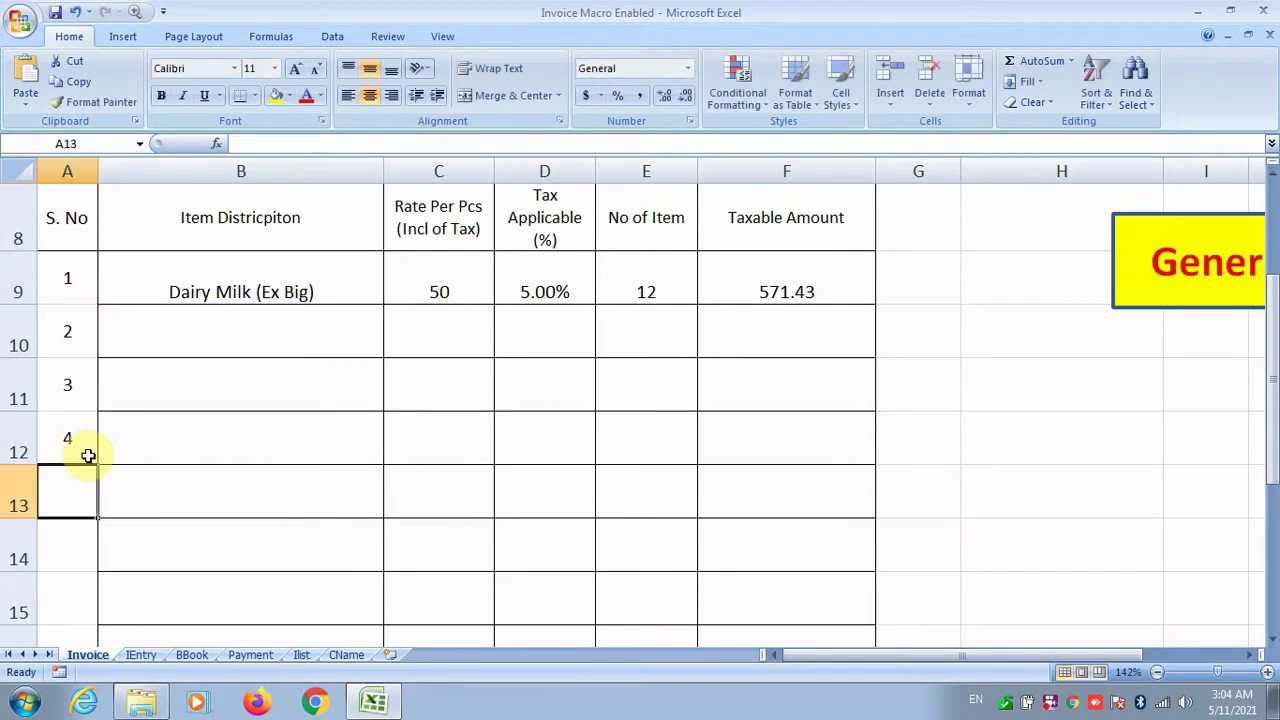
Step: Paste the copied formula text into A13 and change its final number to 5
key("F2")
key("ctrl+v")
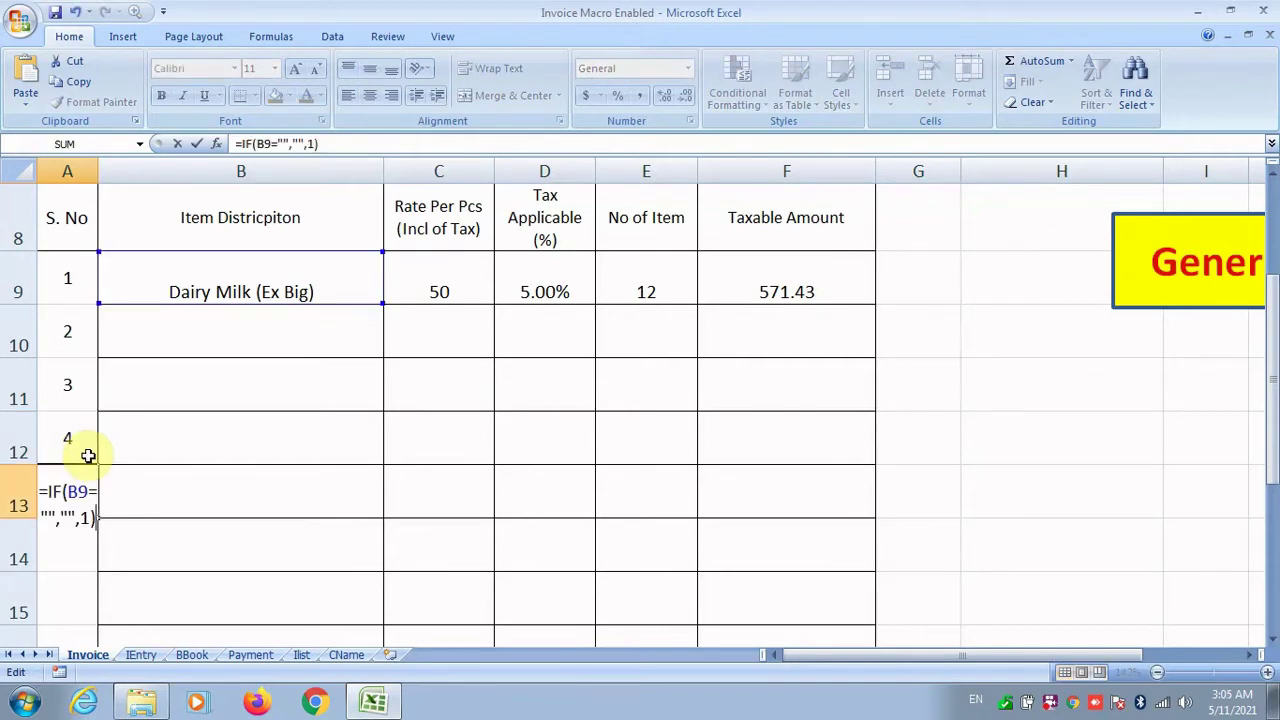
left_click(88, 518)
key("Return")
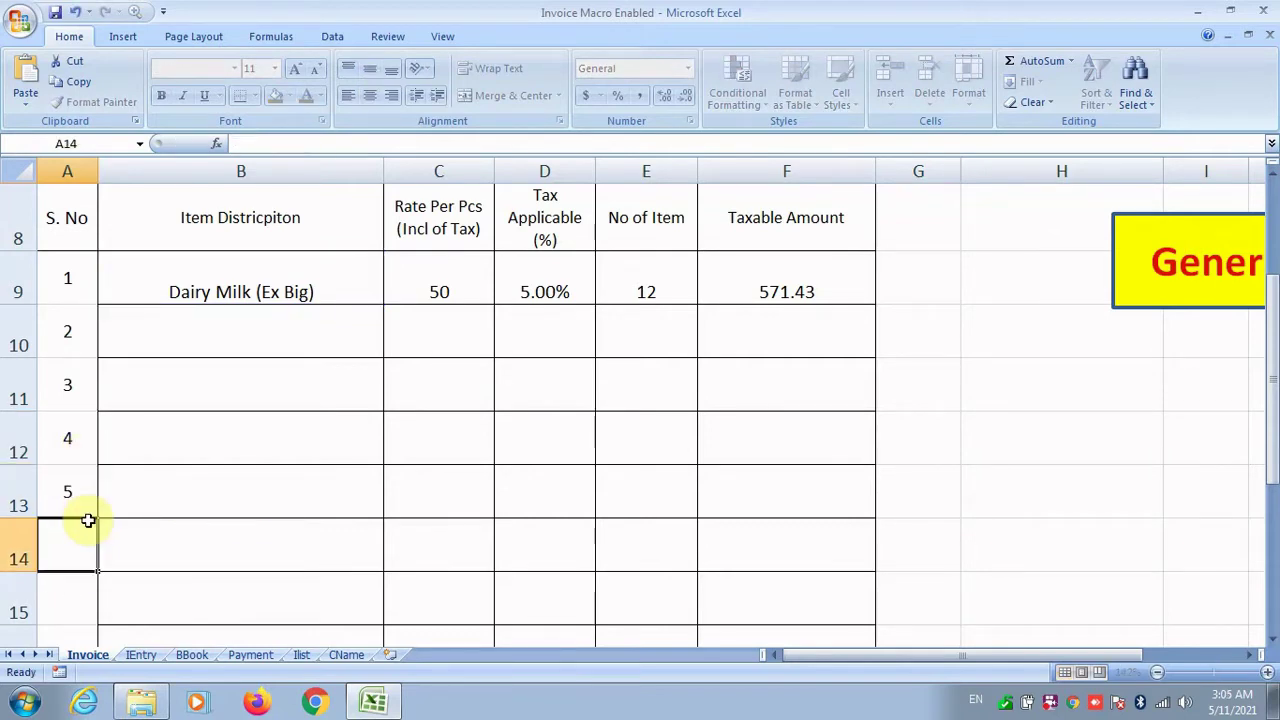
Step: Paste the copied formula text into A14 and edit it to =IF(B9="","","6")
key("F2")
key("ctrl+v")
key("BackSpace")
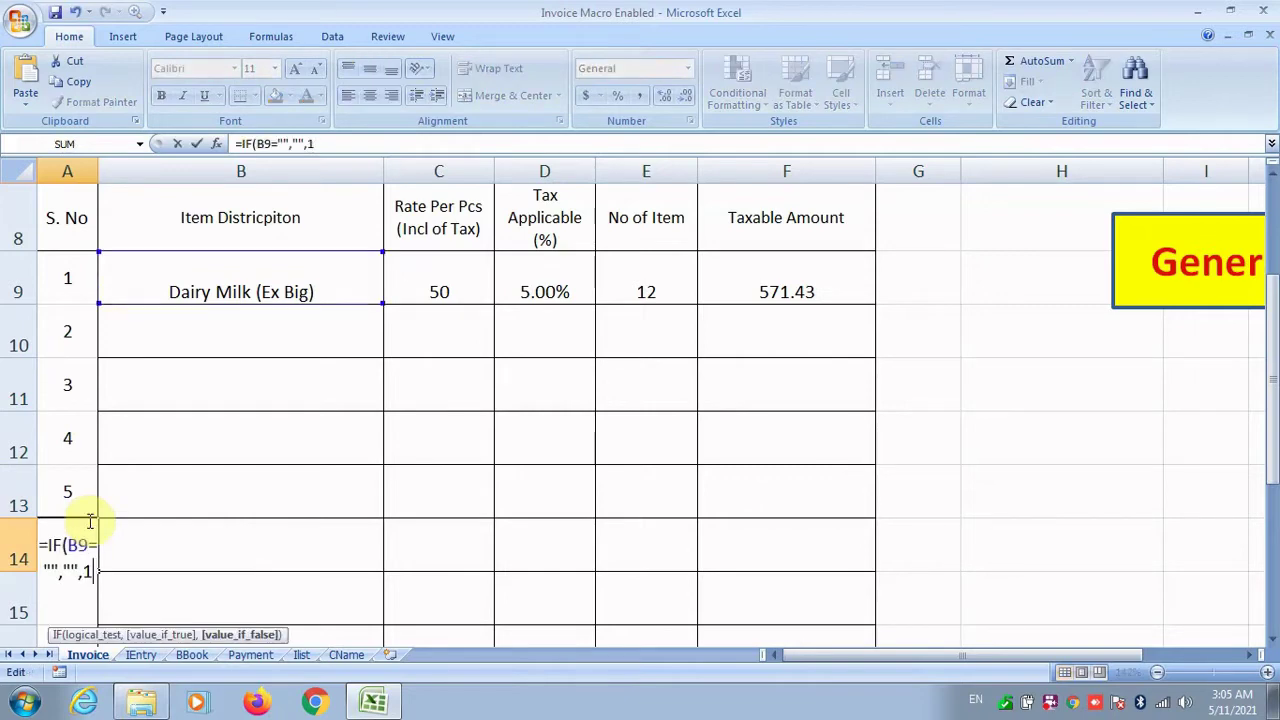
type("6")
key("BackSpace")
key("BackSpace")
type("6")
key("BackSpace")
type("\"6\")")
key("Return")
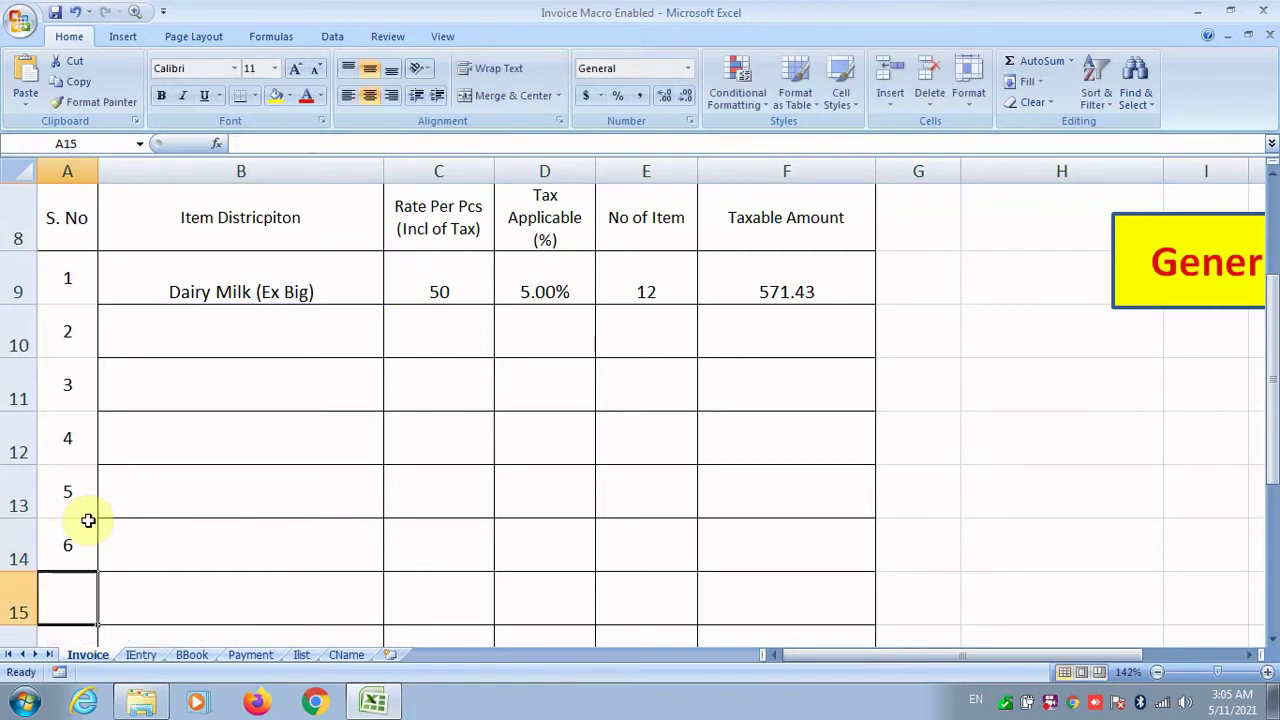
Step: Paste the copied formula text into A15 and A16, changing the final number to 7 in A15 and 8 in A16
double_click(71, 594)
type("=IF(B9=\"\",\"\",1)")
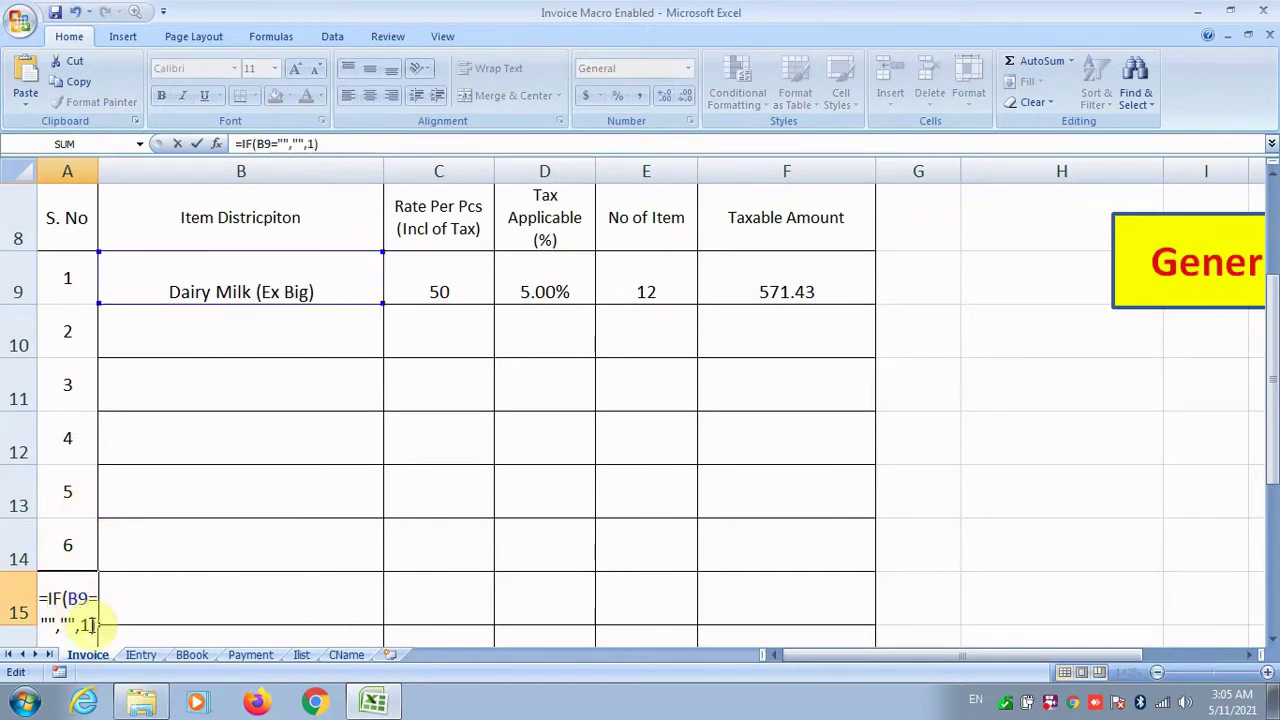
key("Return")
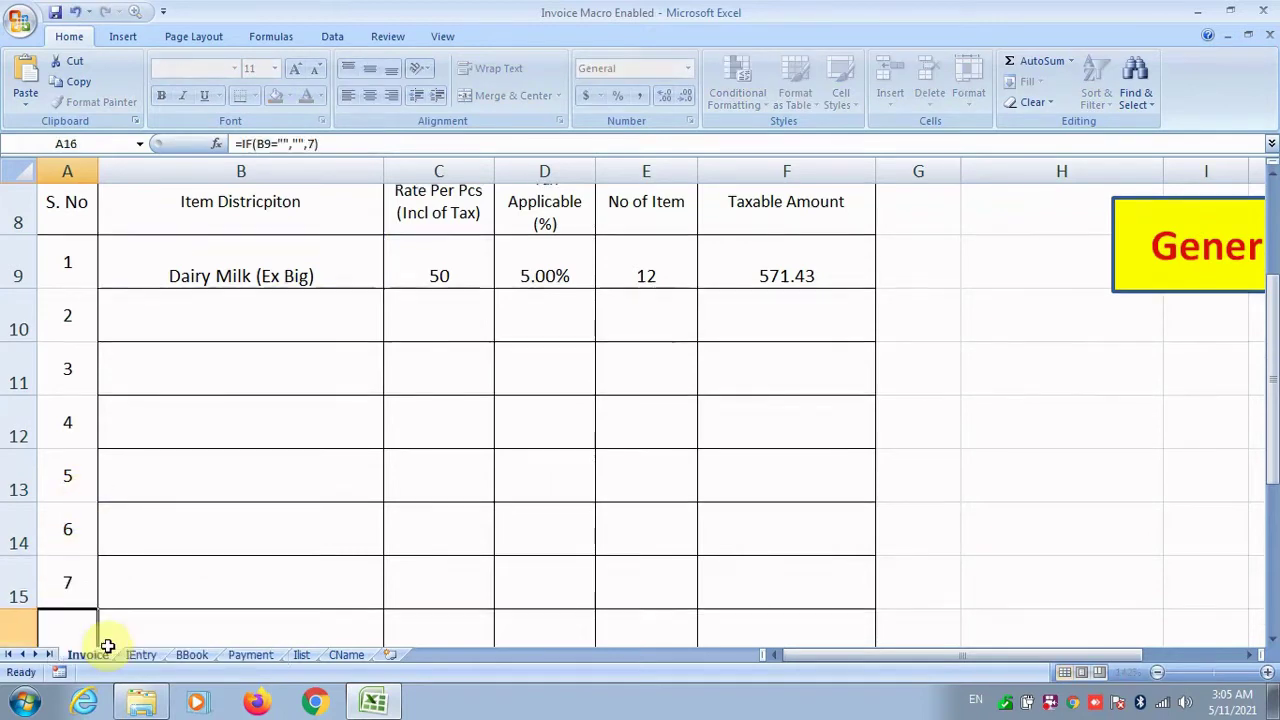
key("F2")
key("ctrl+v")
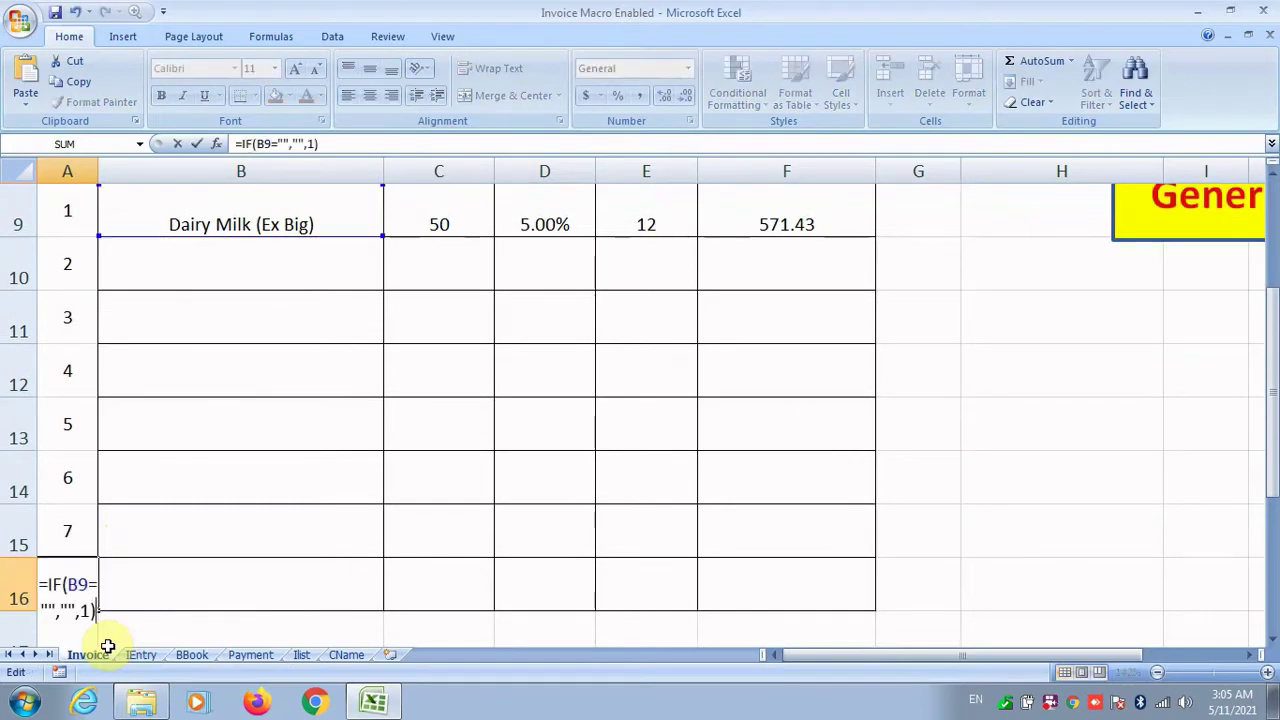
key("BackSpace")
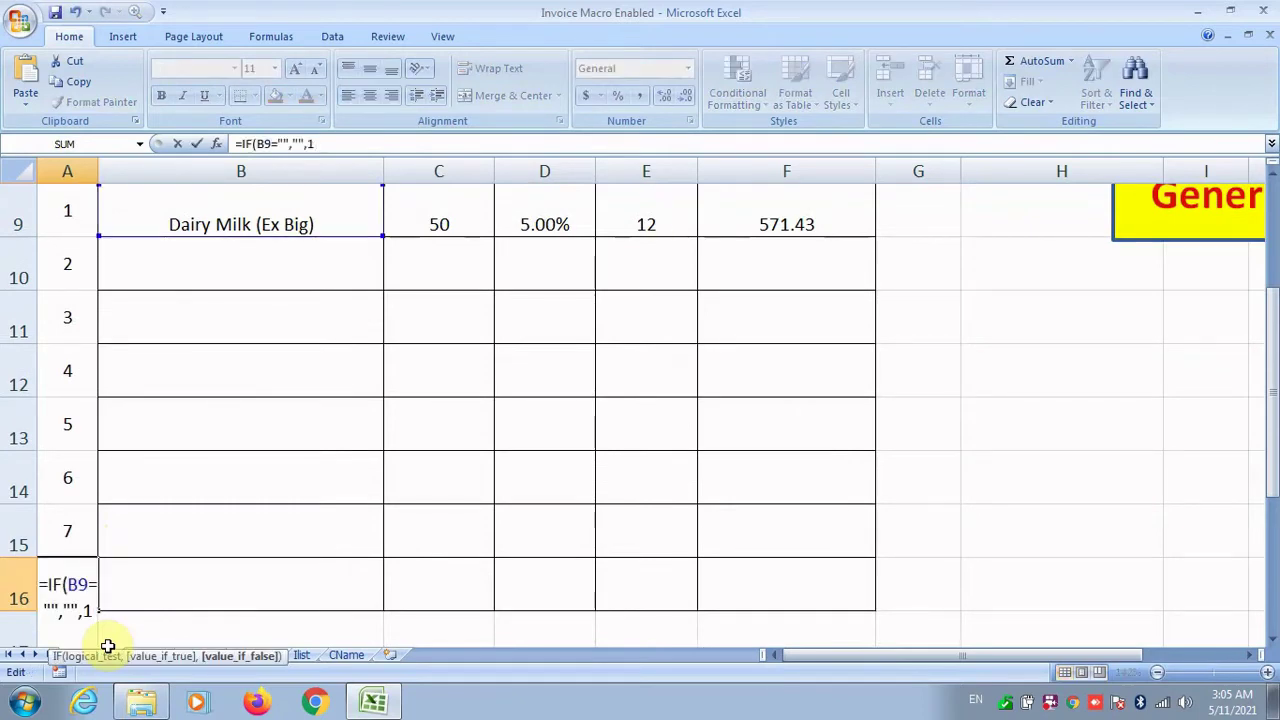
type("8")
key("Return")
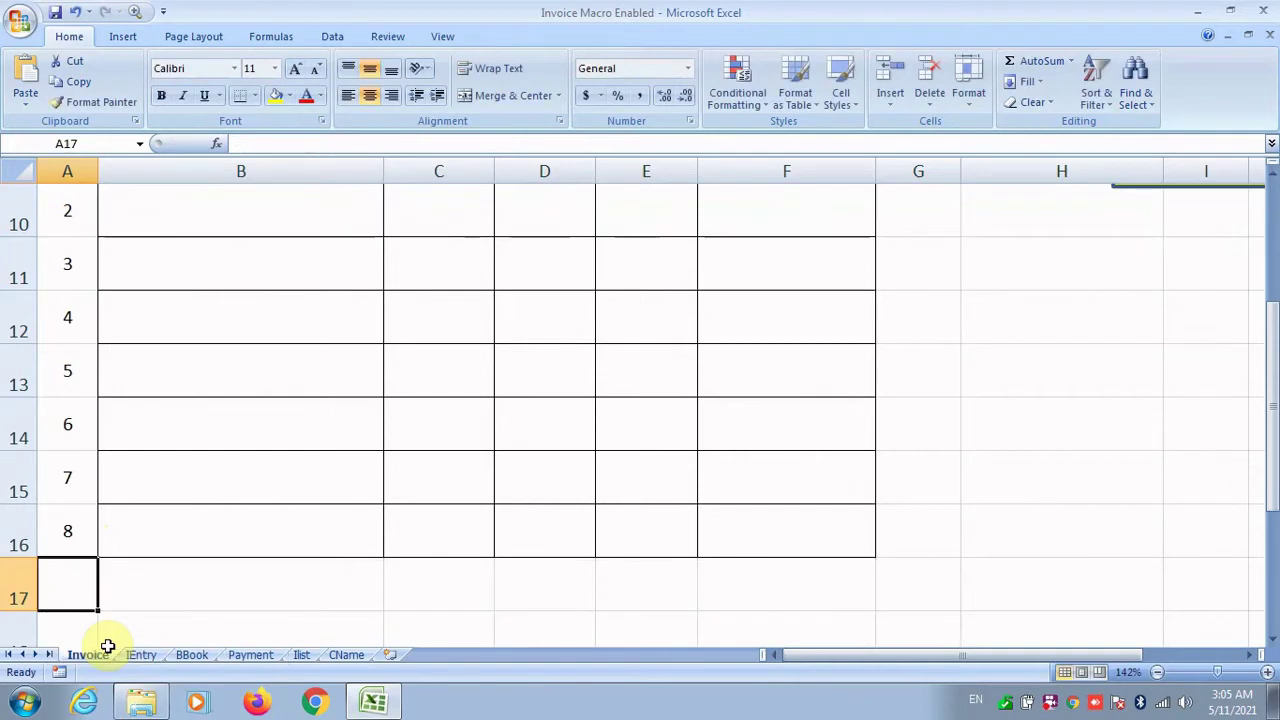
Step: Paste the copied formula text into A17 and A18, changing the final number to 19 in A17 and 10 in A18
key("F2")
key("ctrl+v")
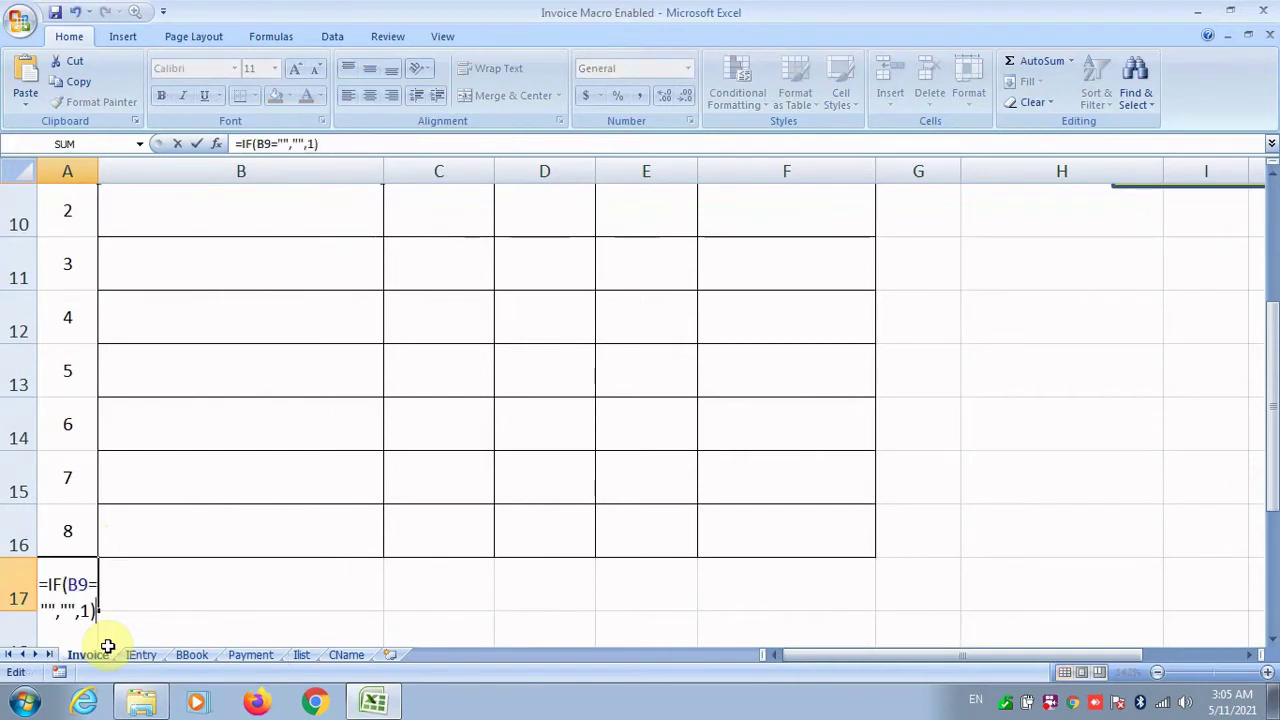
key("Return")
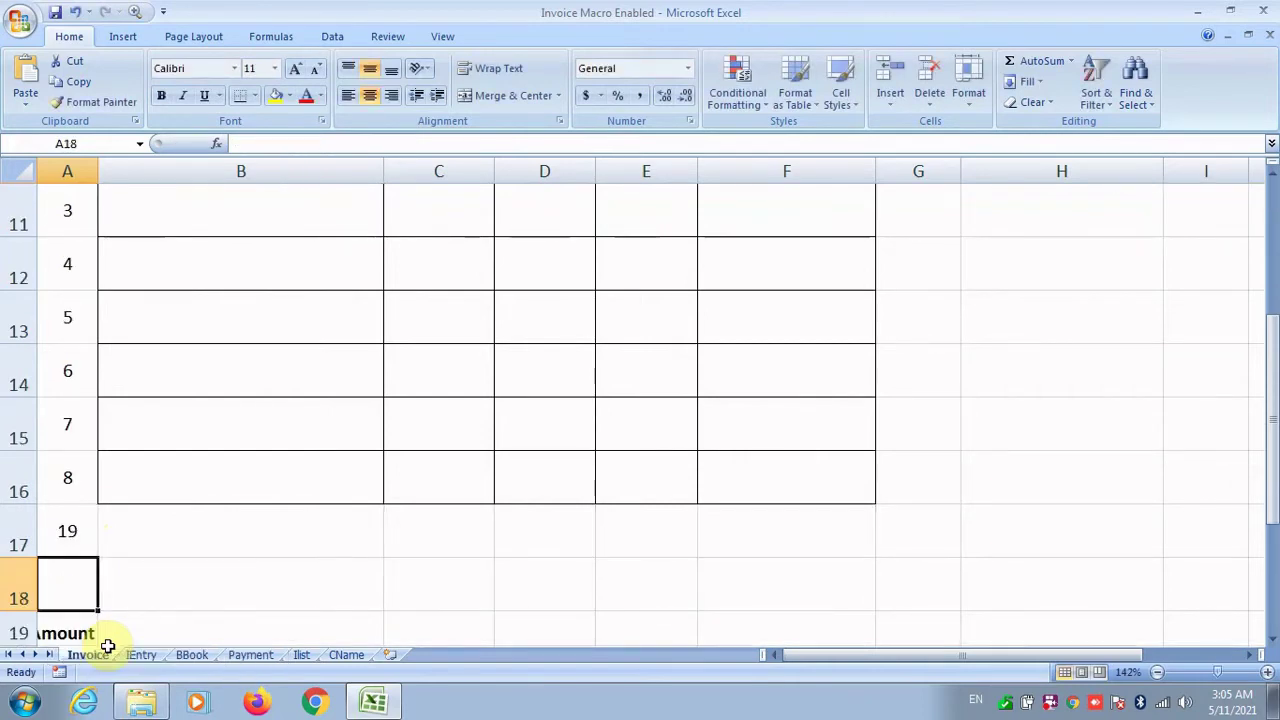
key("F2")
type("=IF(B9=\"\",\"\",1)")
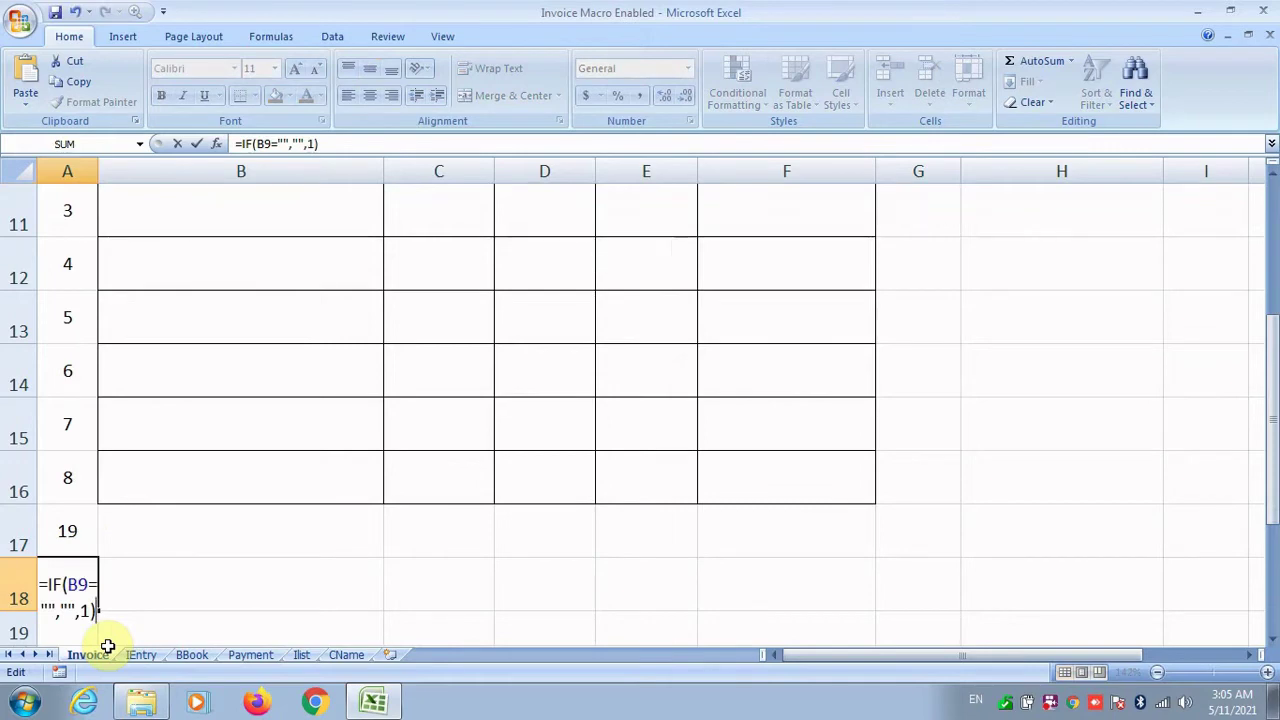
key("Left")
key("shift+Left")
key("Return")
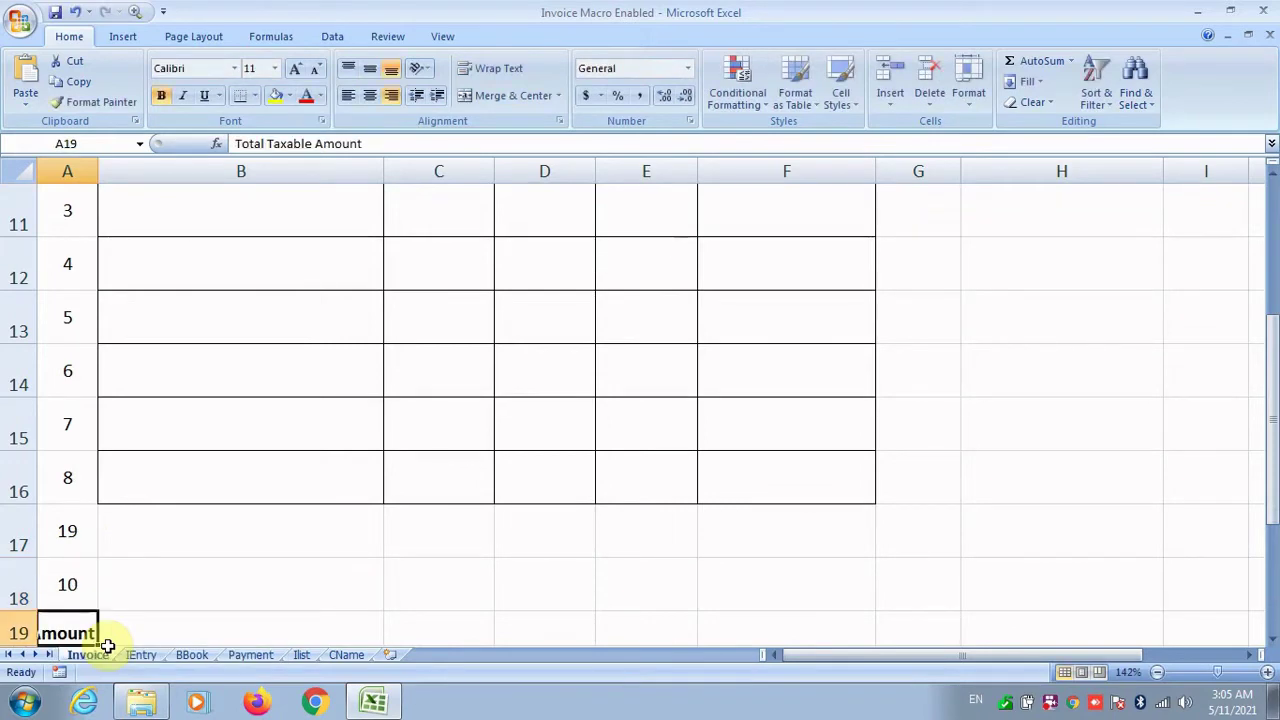
Step: On the IEntry sheet, set the Invoice No of the entries in A6, A7 and A8 to 1
scroll(166, 593, "up", 3)
scroll(166, 593, "down", 3)
scroll(150, 570, "up", 3)
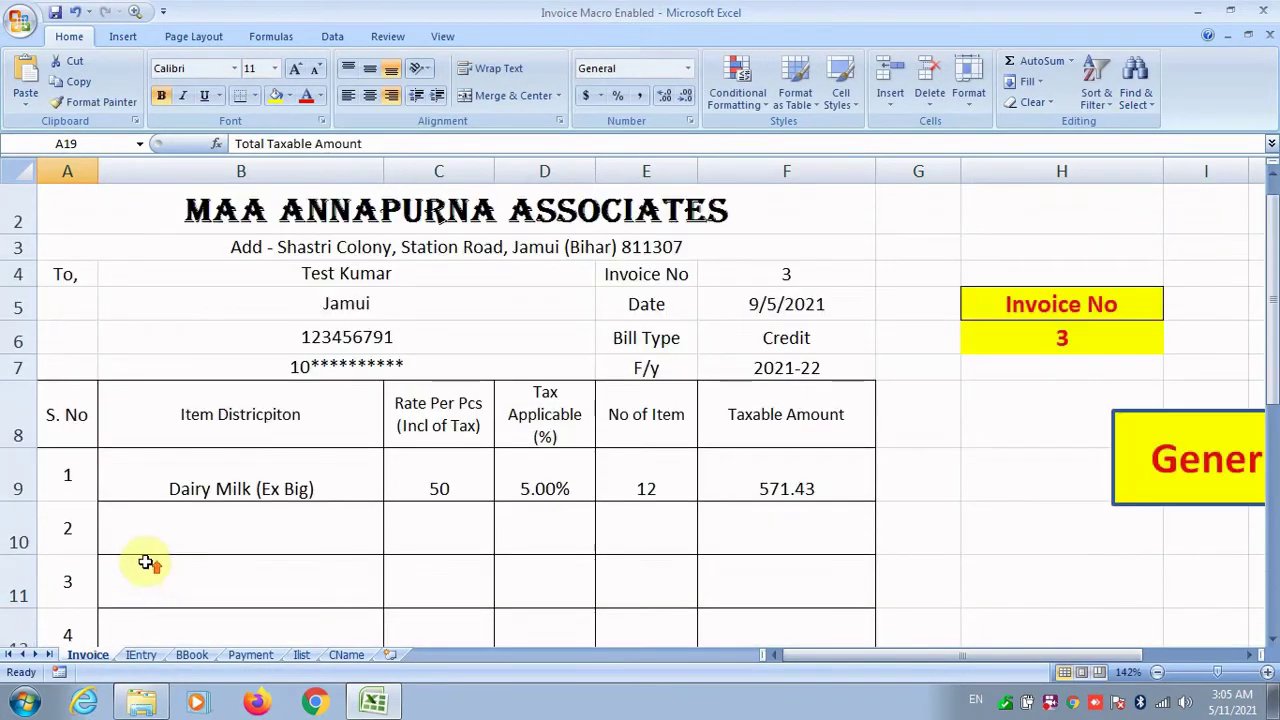
left_click(235, 520)
left_click(141, 654)
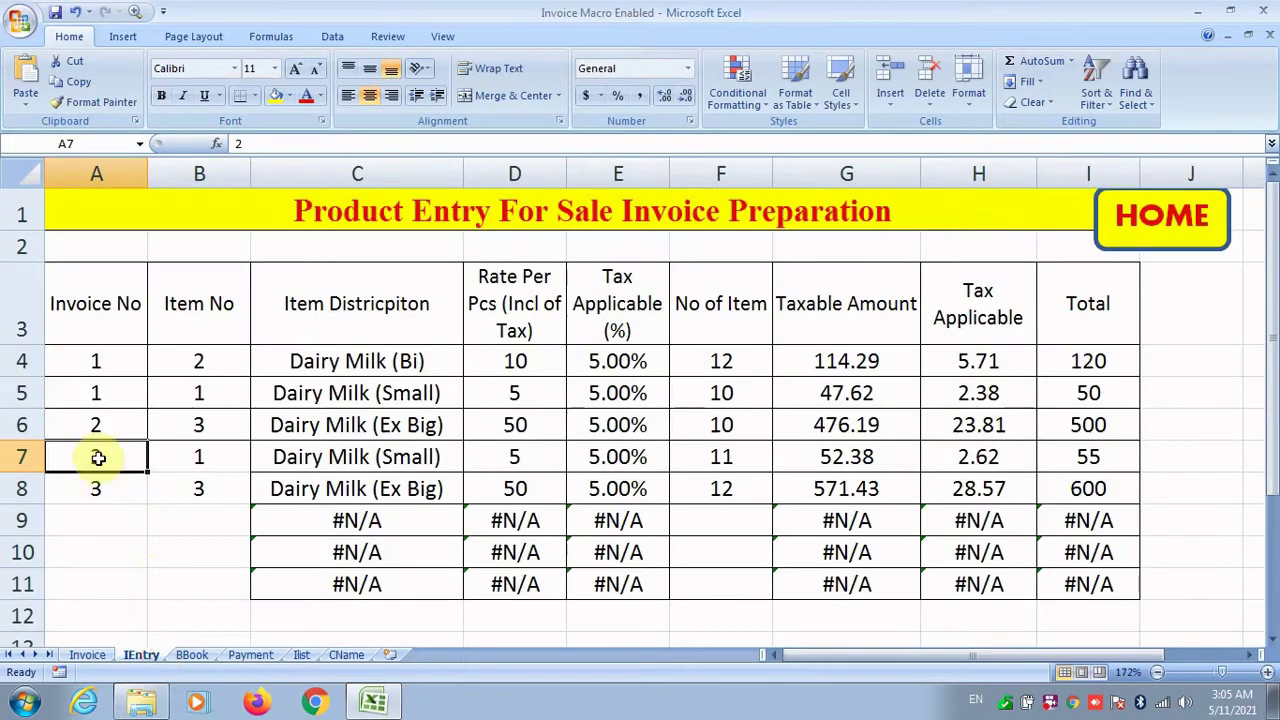
left_click(99, 401)
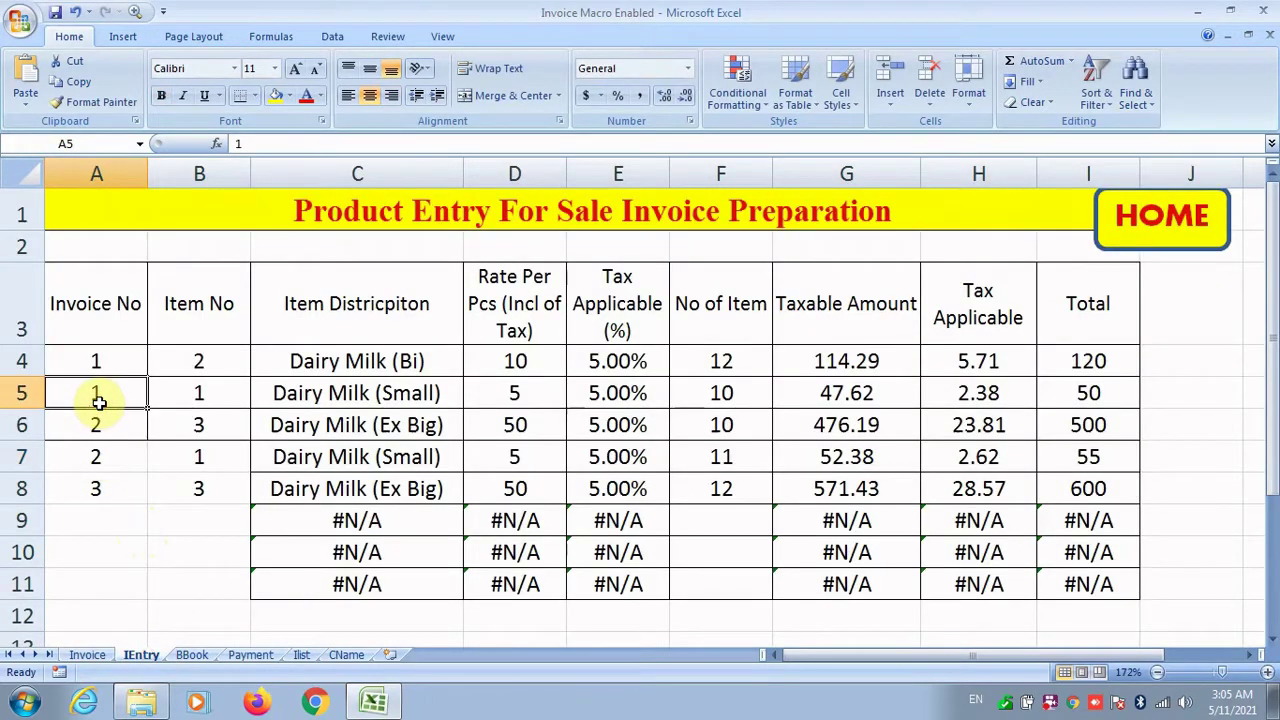
key("Return")
type("1")
key("Return")
type("1")
key("Return")
type("1")
key("Return")
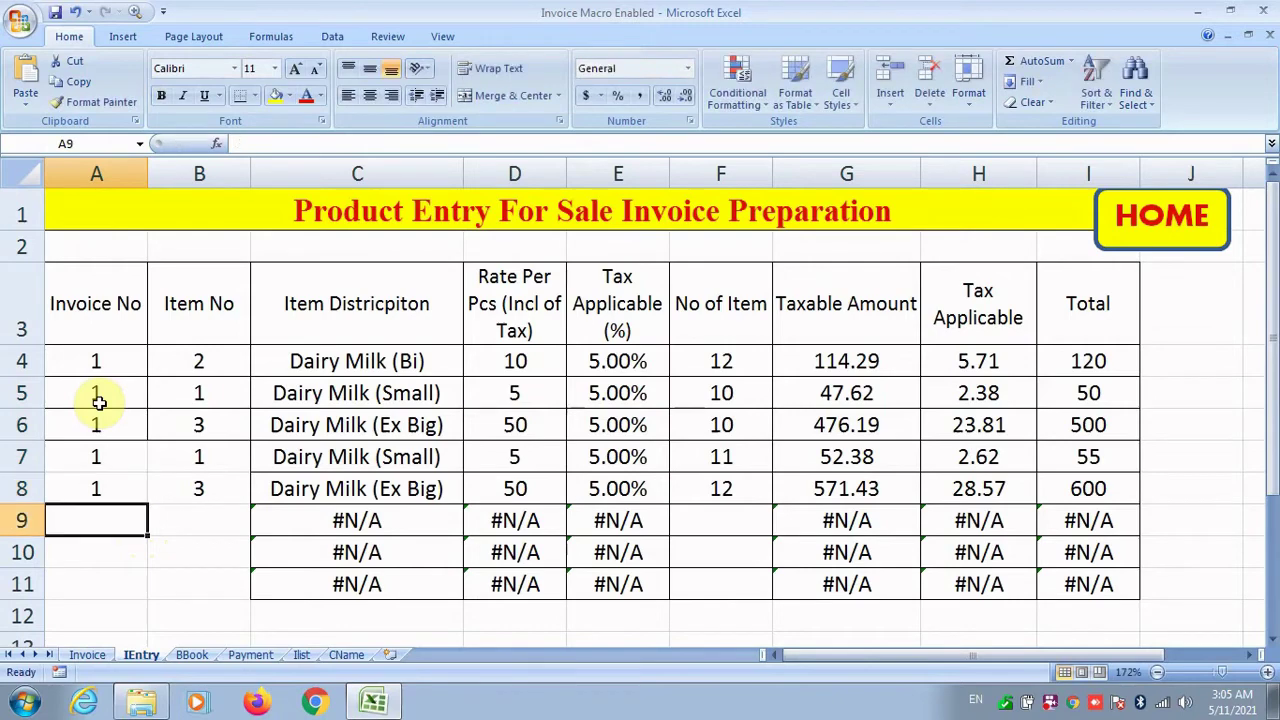
Step: On the Invoice sheet, set the Invoice No in H6 to 1 and run the generate macro
left_click(87, 654)
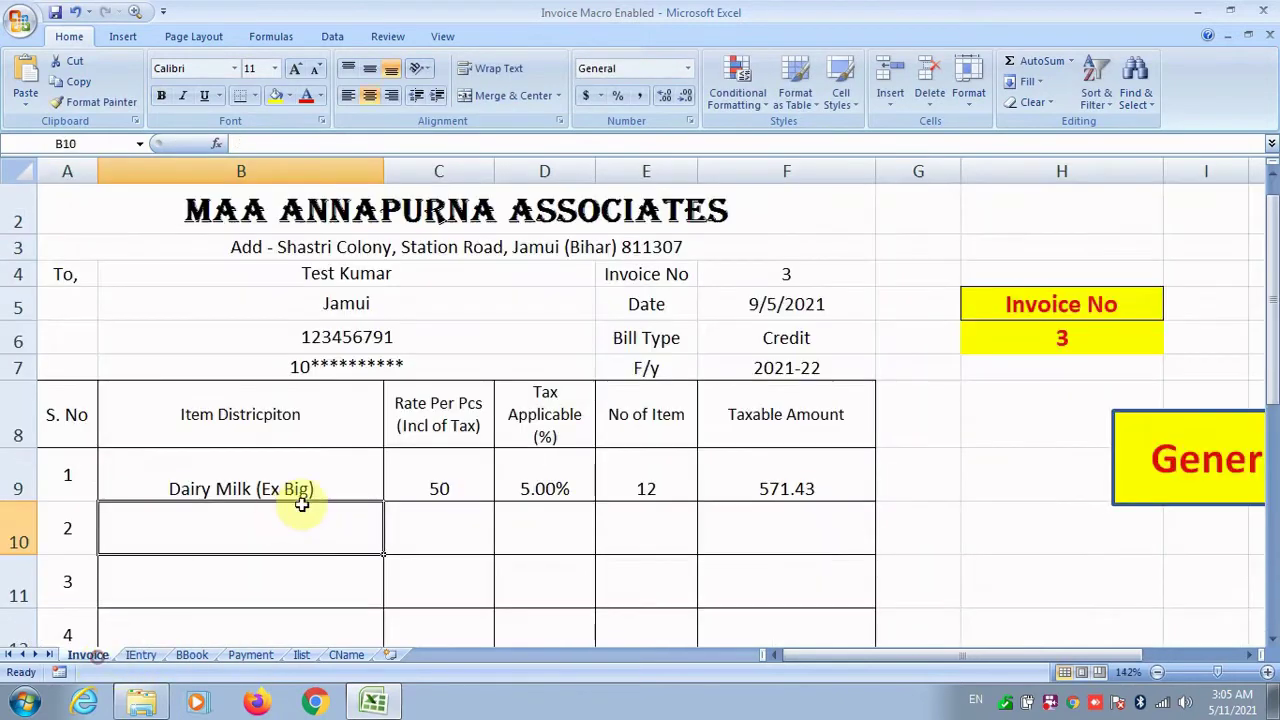
left_click(1066, 347)
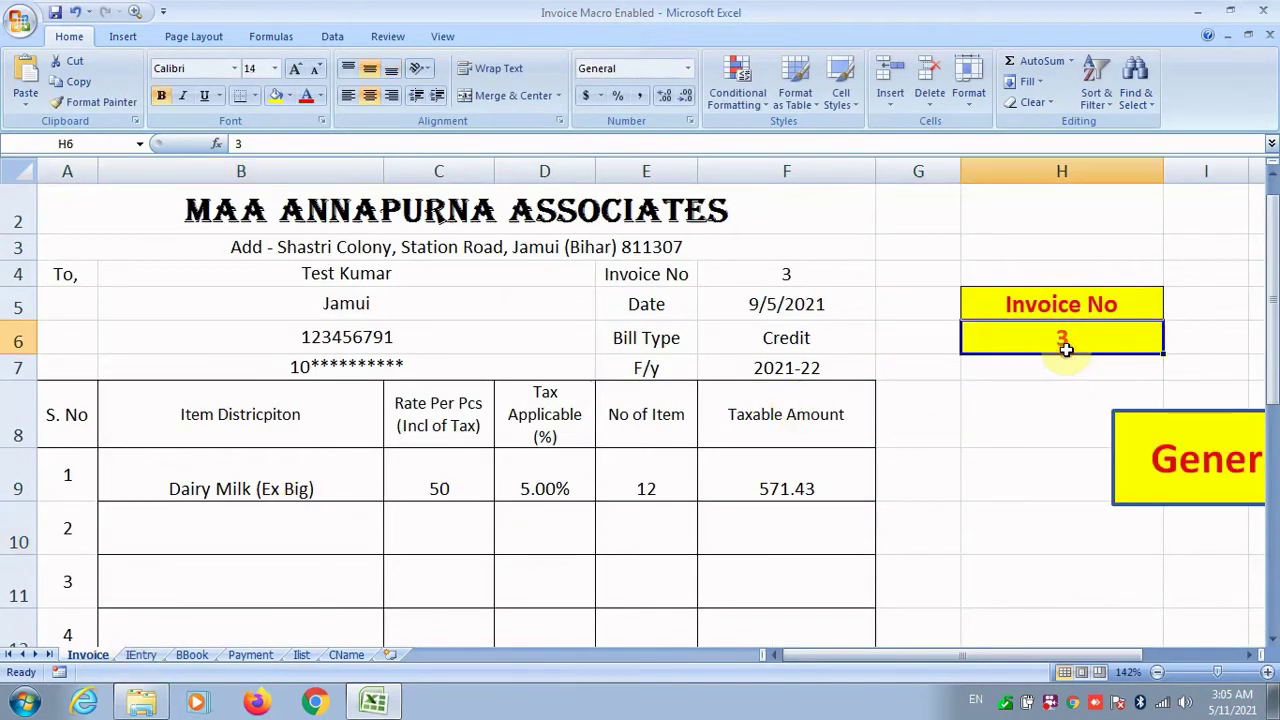
type("1")
key("Return")
left_click(1153, 445)
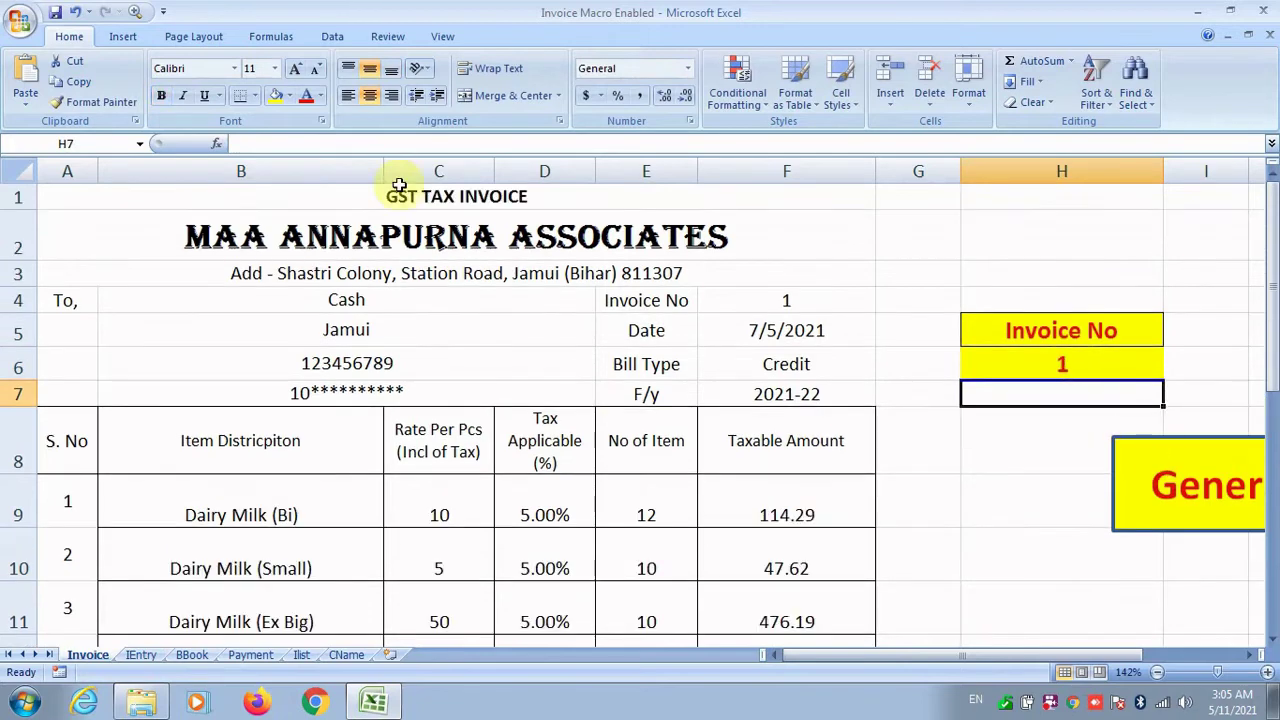
Step: Check the S. No column down to row 18 and open the formula in A14
scroll(249, 457, "down", 3)
scroll(211, 451, "down", 1)
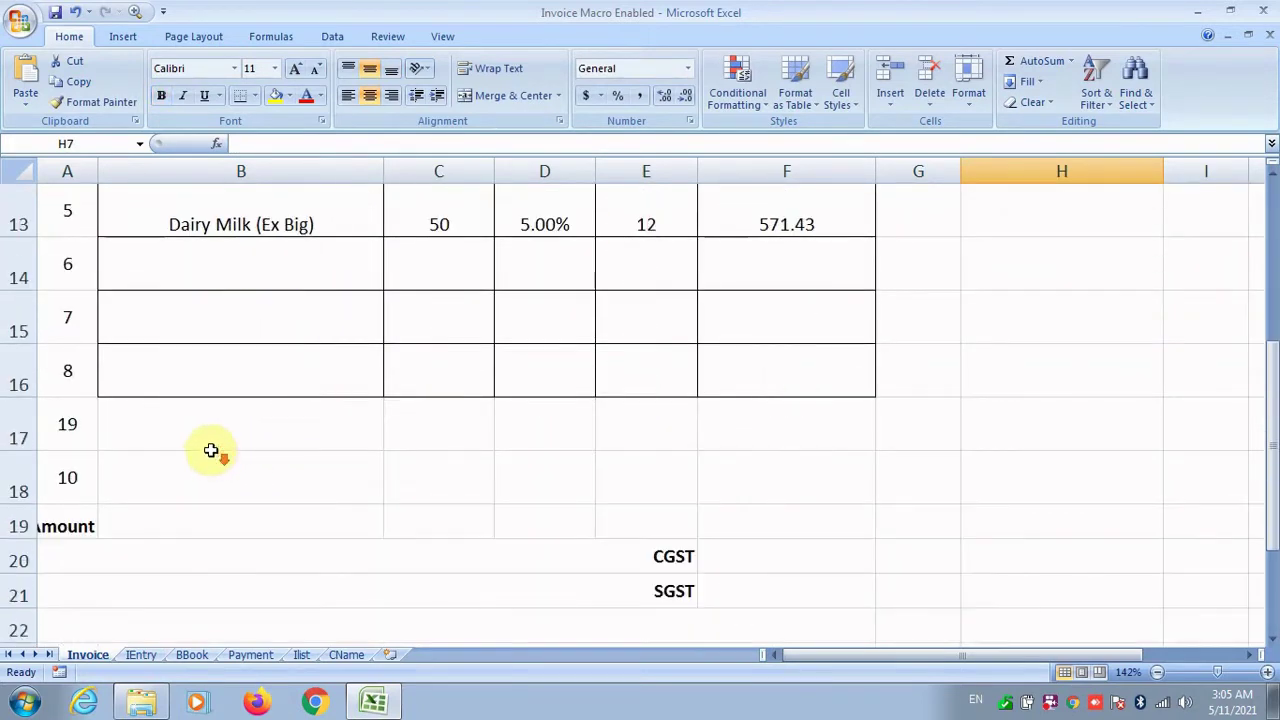
left_click(54, 272)
double_click(57, 276)
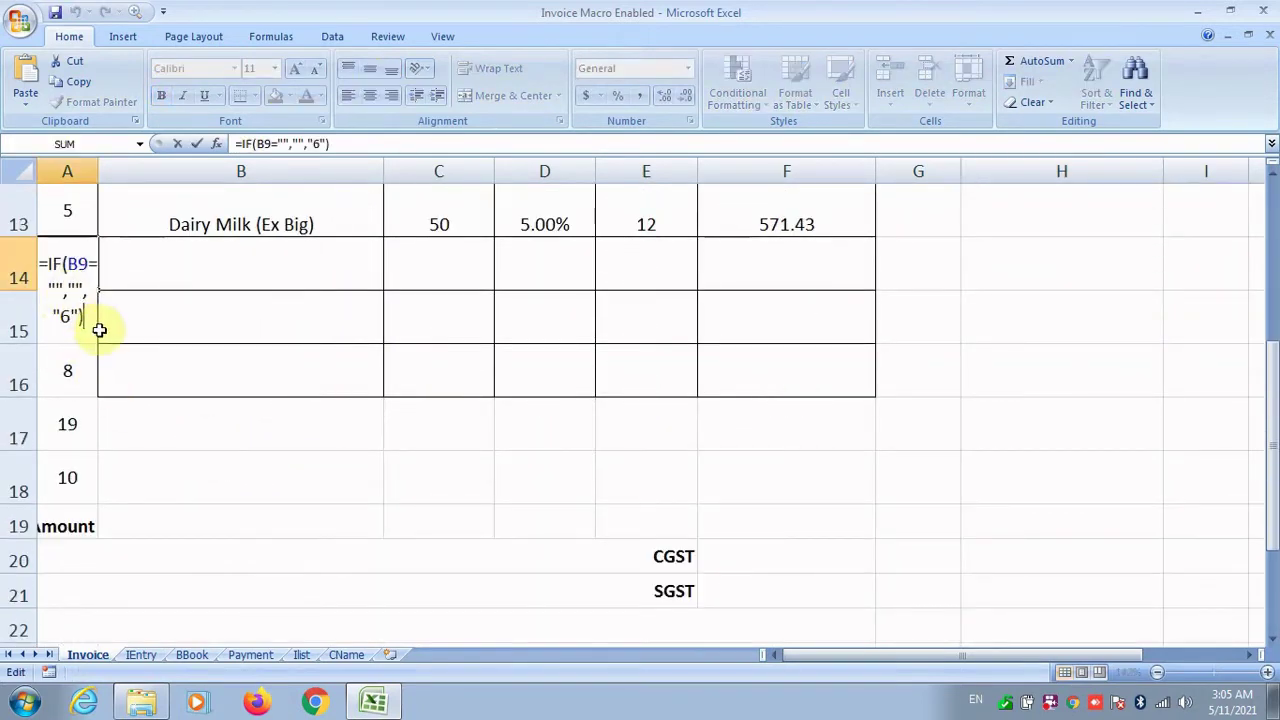
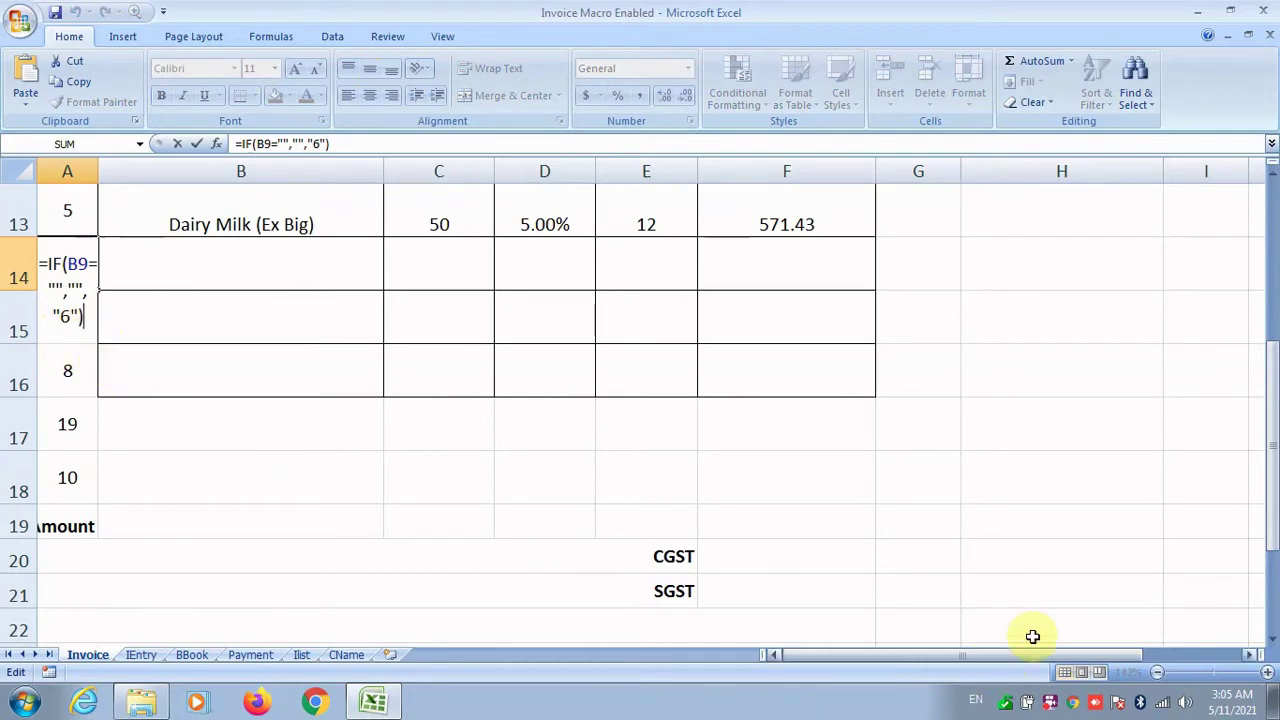
left_click(1050, 703)
right_click(1050, 705)
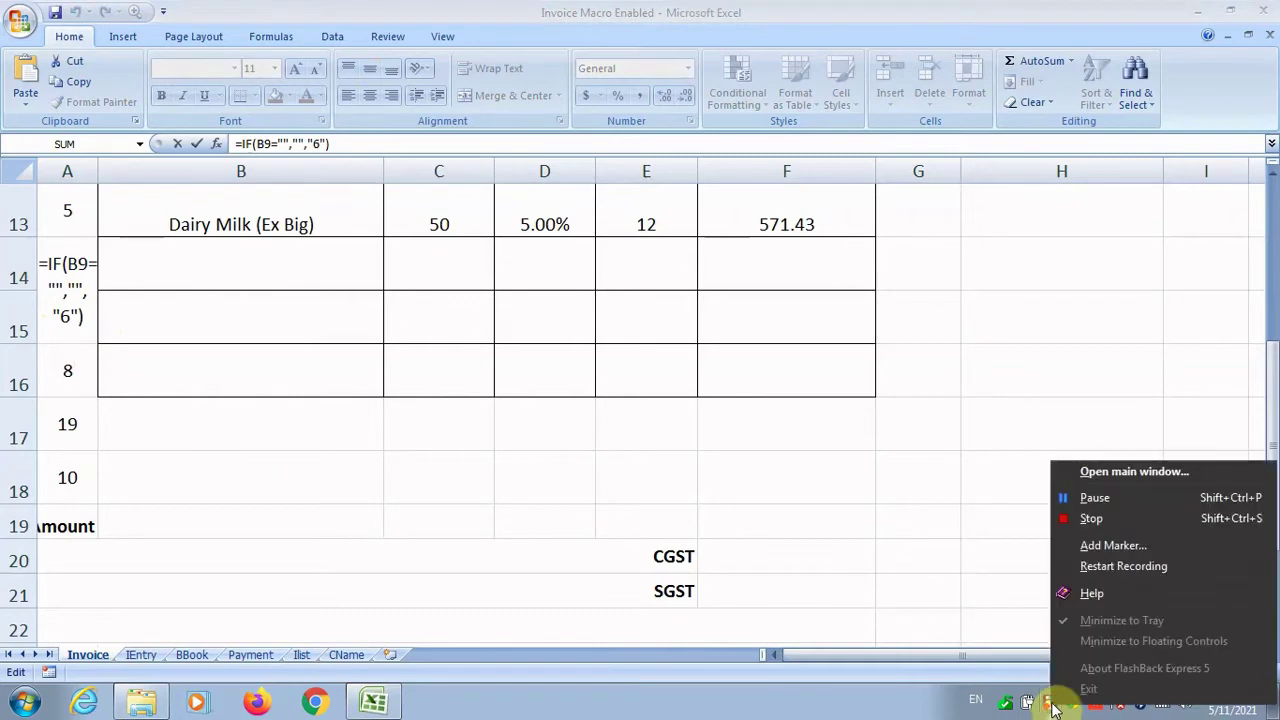
left_click(1090, 504)
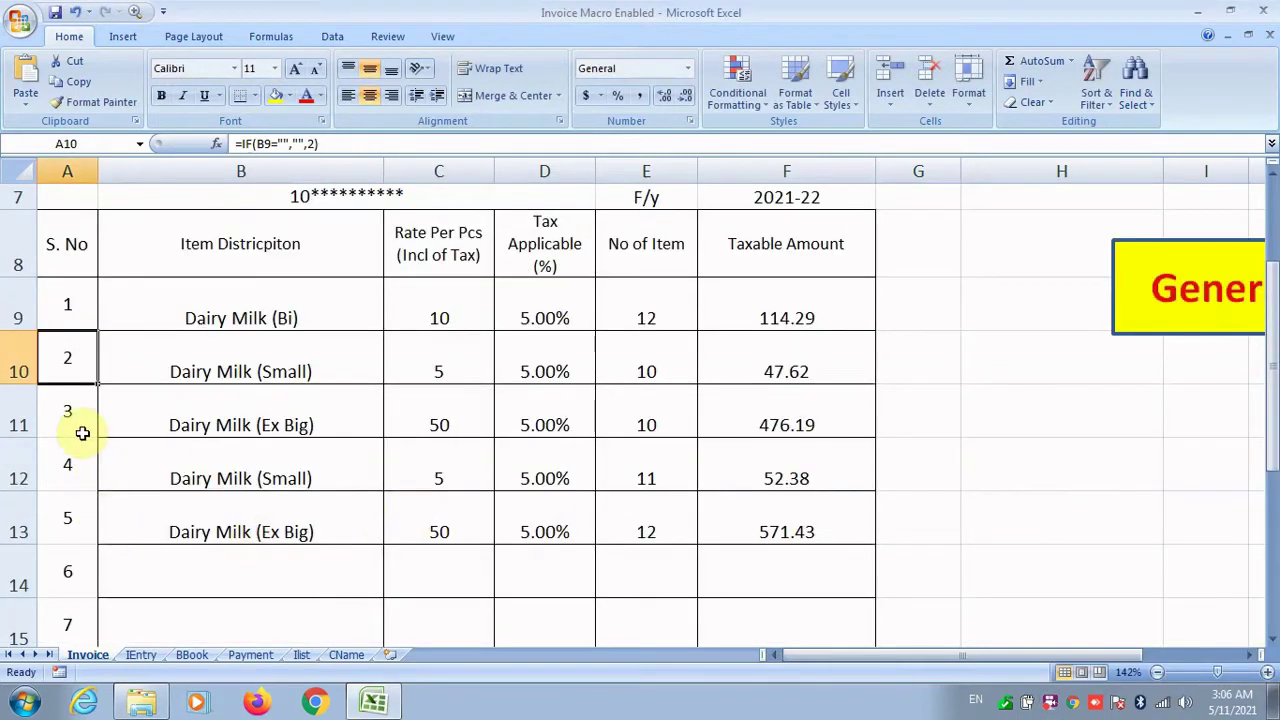
Step: Inspect the cell reference used in the A10 serial number formula
double_click(62, 372)
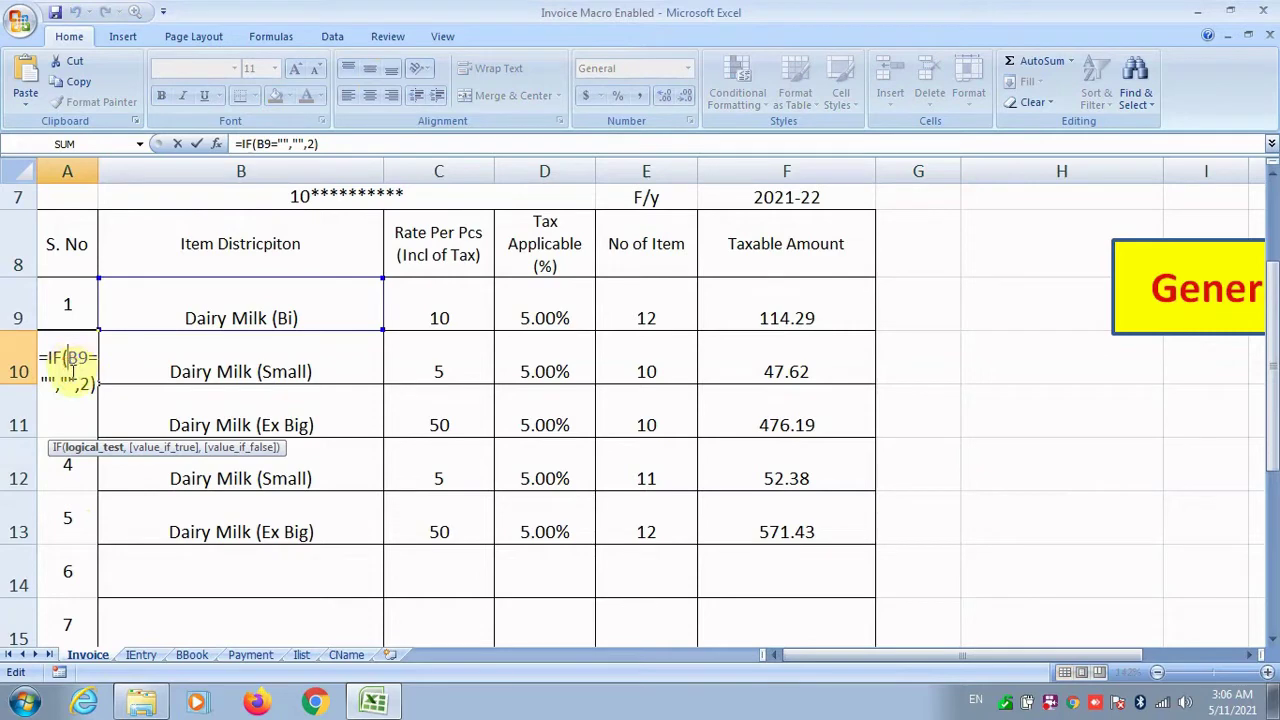
key("Return")
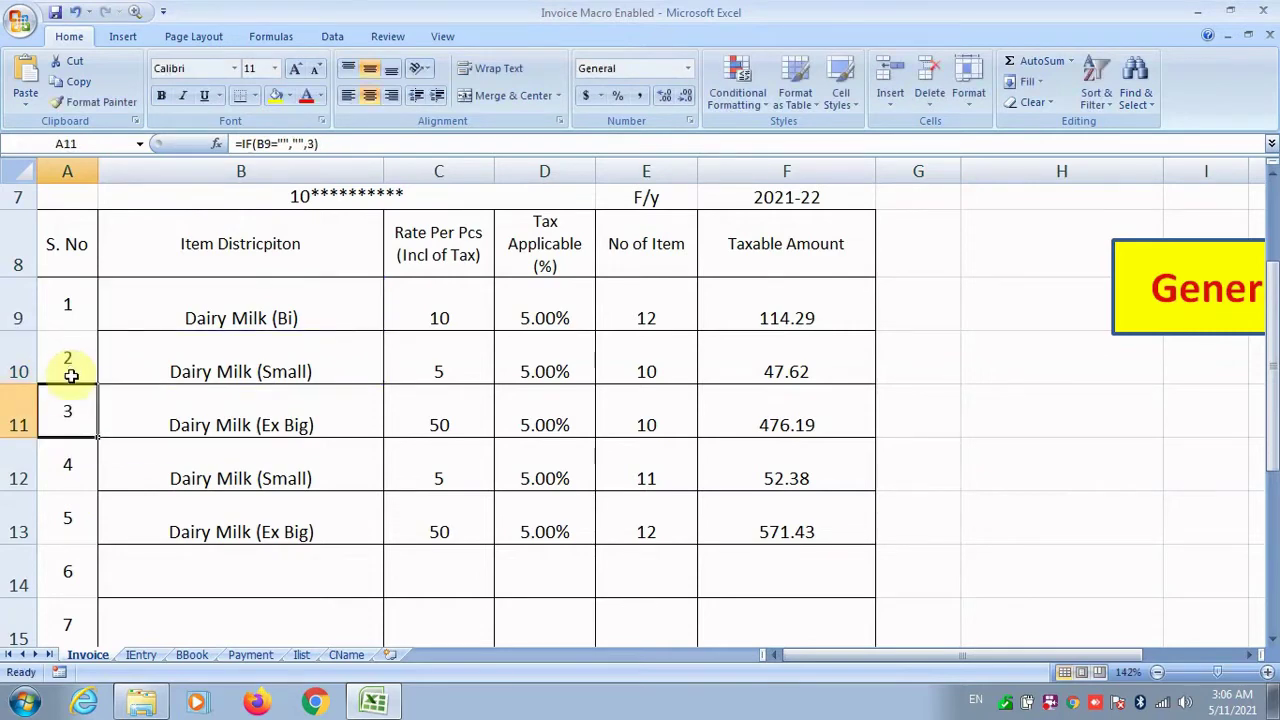
Step: Correct the serial number formulas in A11 and A12 so their IF tests refer to B11 and B12
double_click(72, 396)
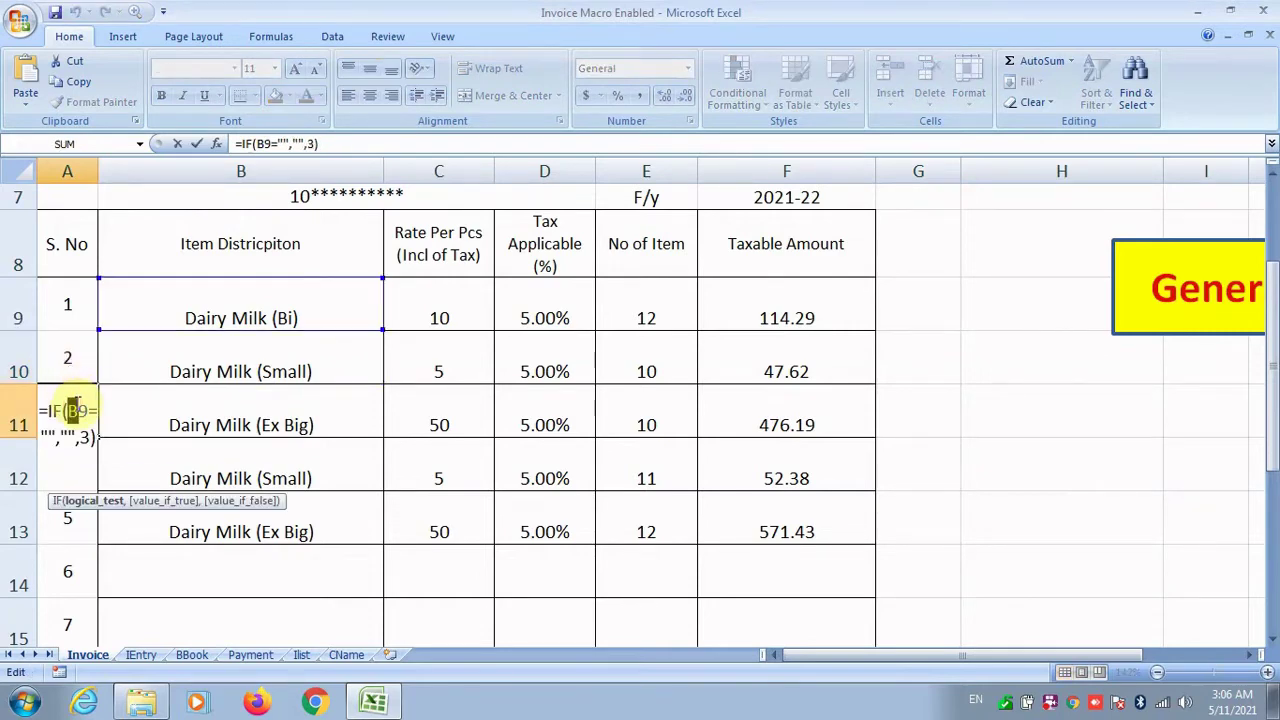
type("B11")
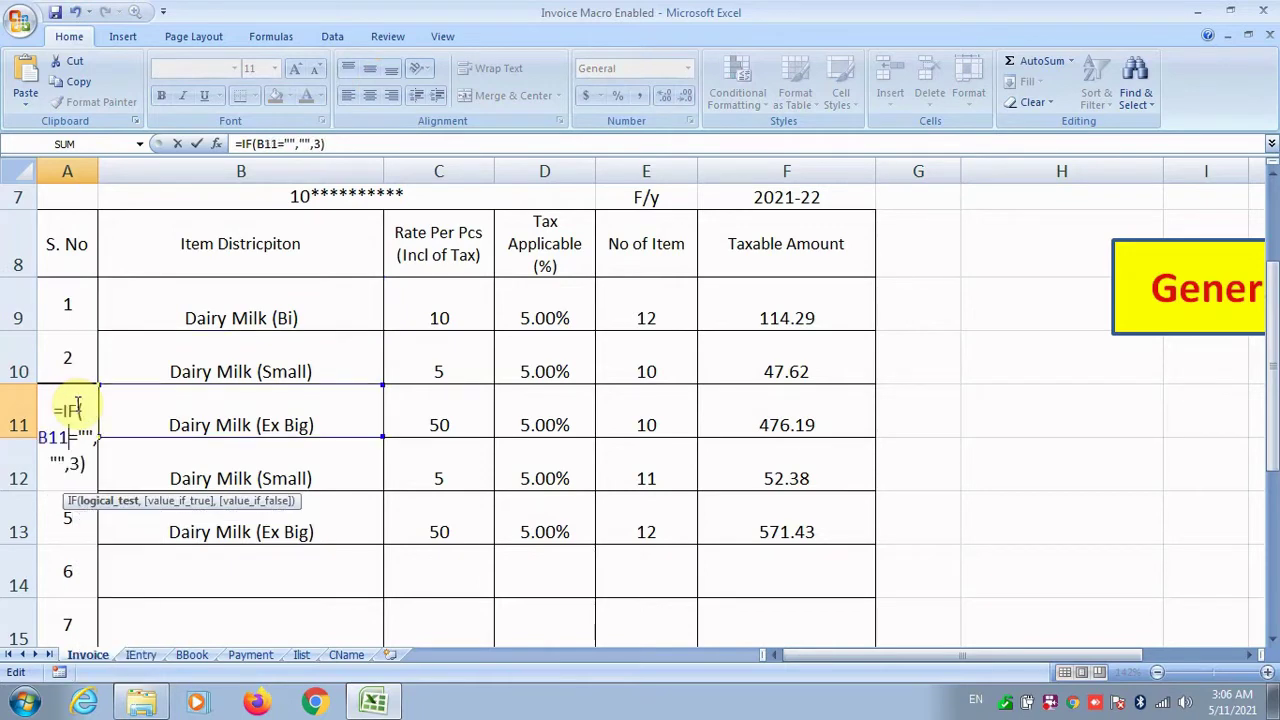
key("Return")
double_click(76, 476)
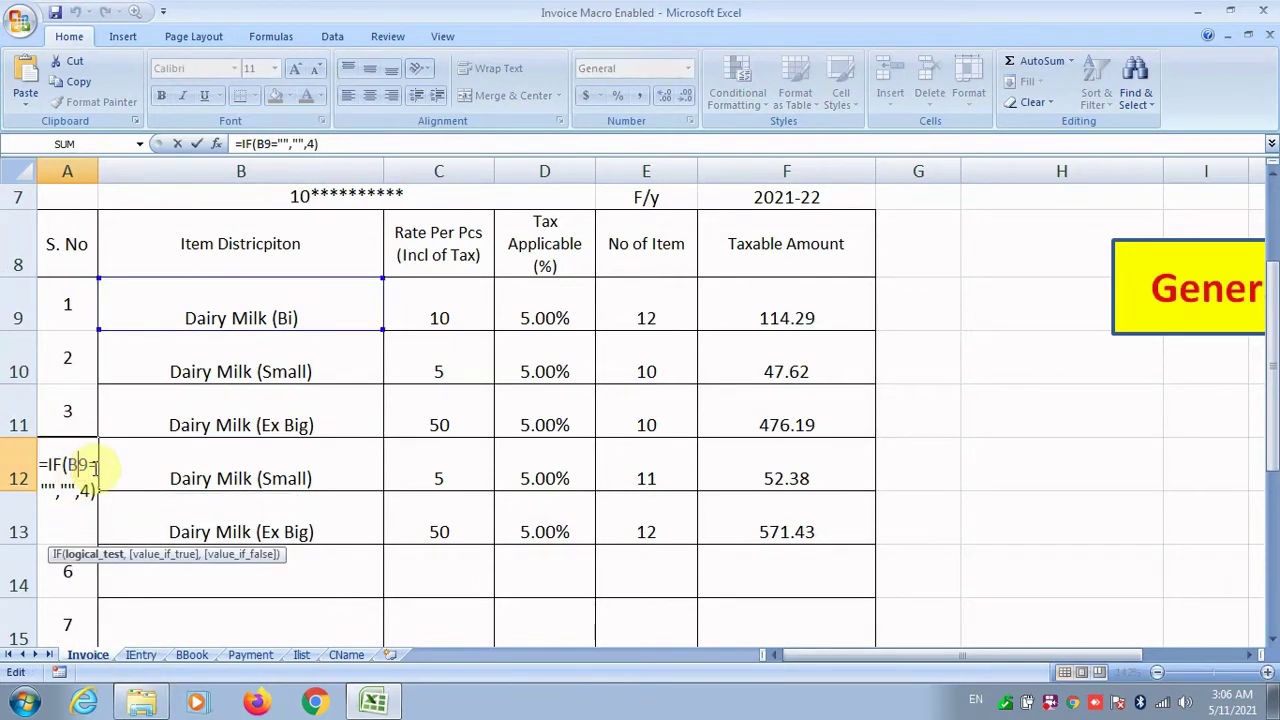
double_click(88, 465)
type("B12")
key("Return")
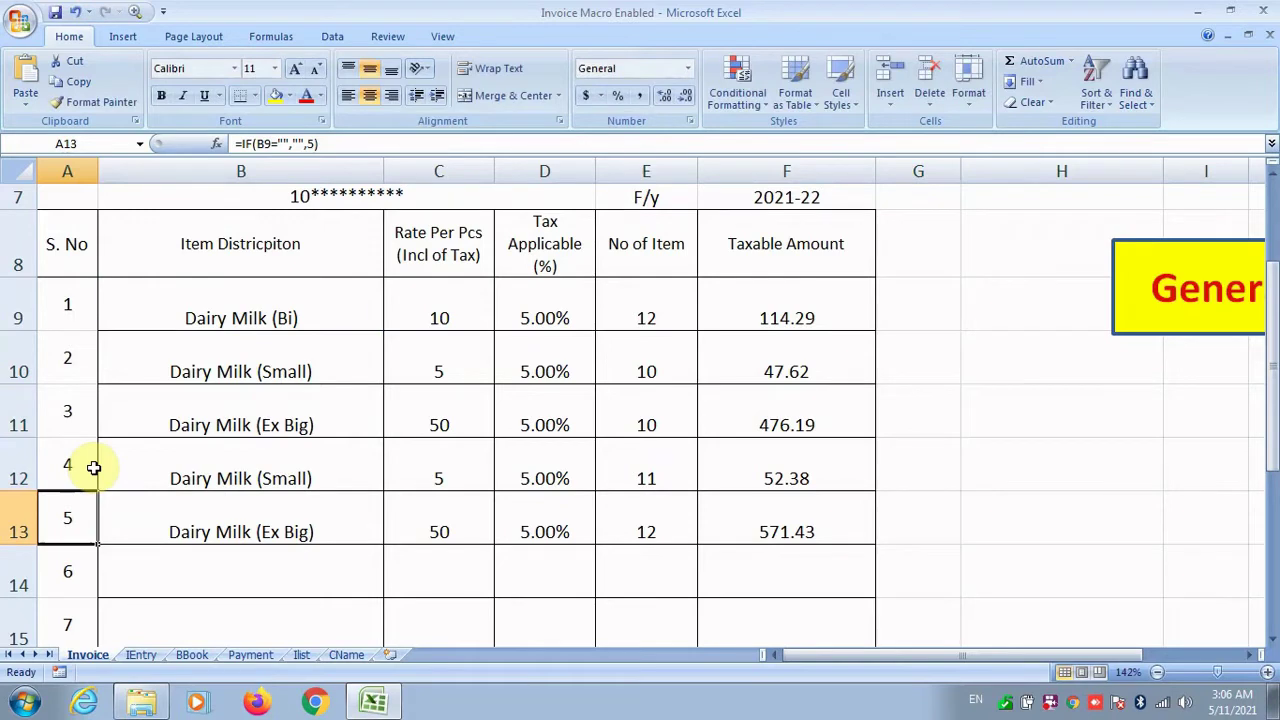
Step: Change the IF tests in A13 and A14 to refer to the column B item cell of their own row
key("F2")
key("Up")
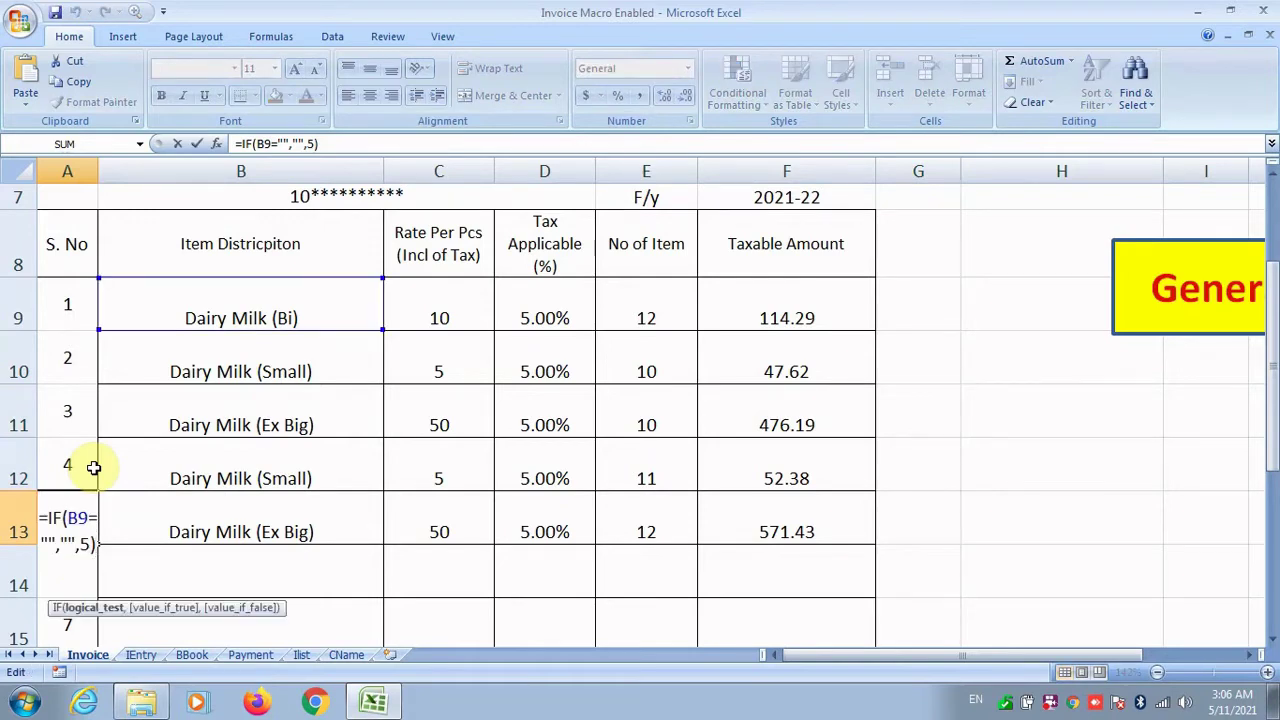
left_click(82, 522)
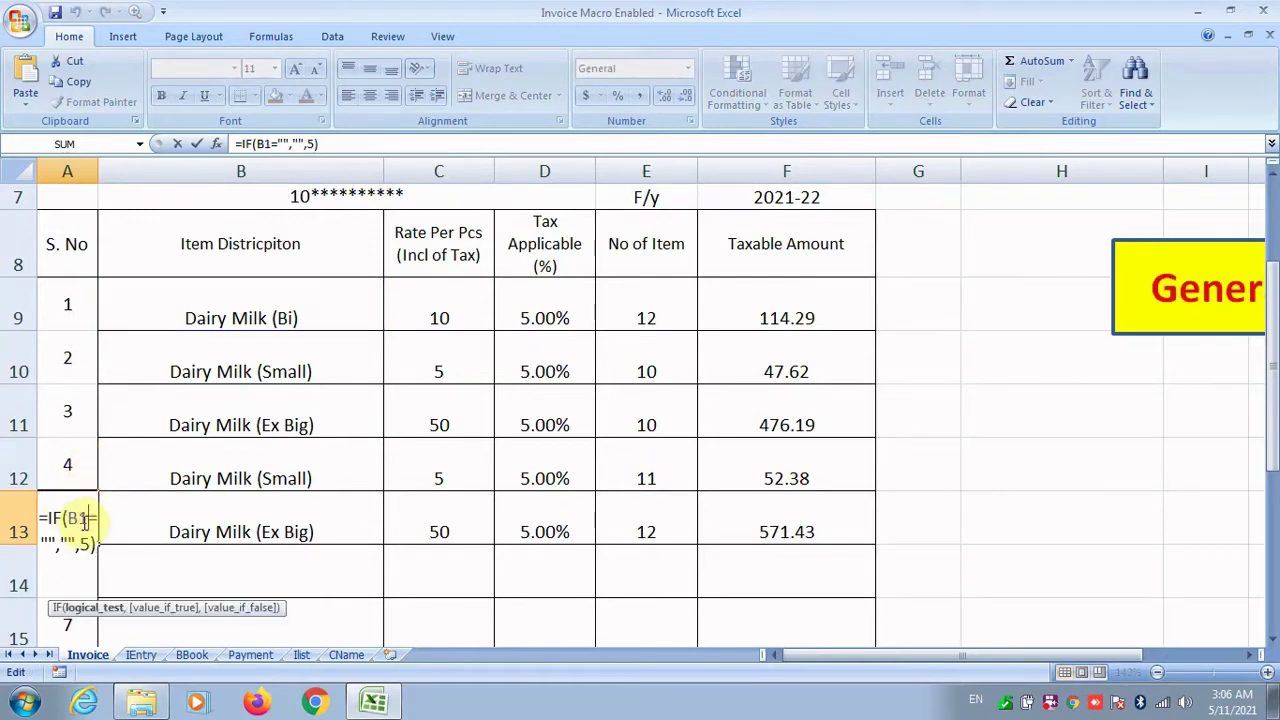
key("Return")
key("F2")
key("Up")
key("Up")
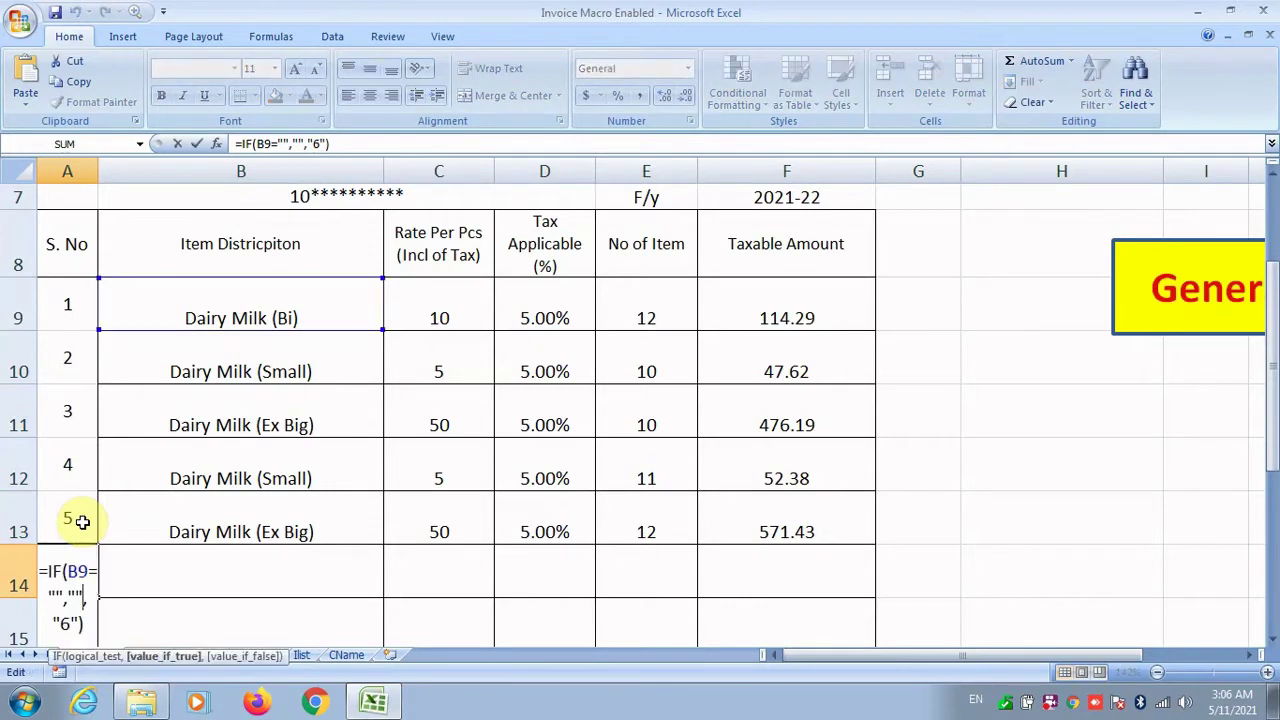
type("14")
key("Return")
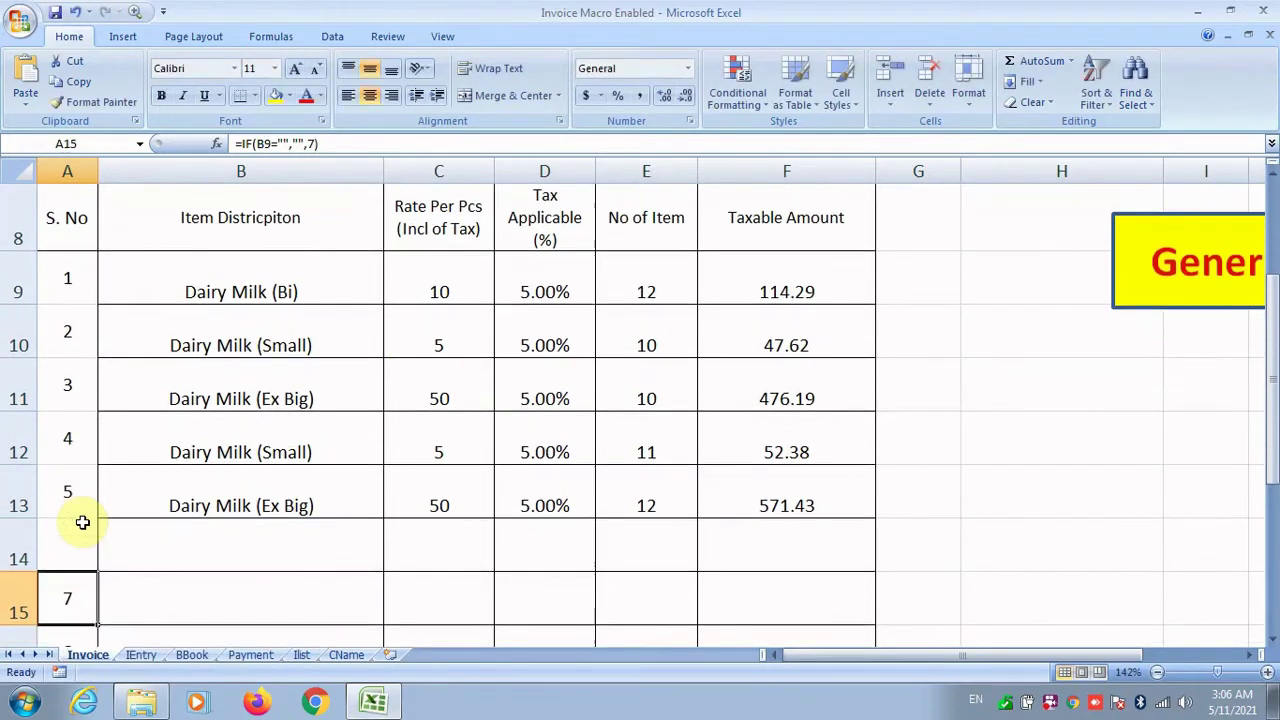
Step: Correct the serial number formulas in A15 and A16 so their IF tests refer to B15 and B16
key("F2")
key("Up")
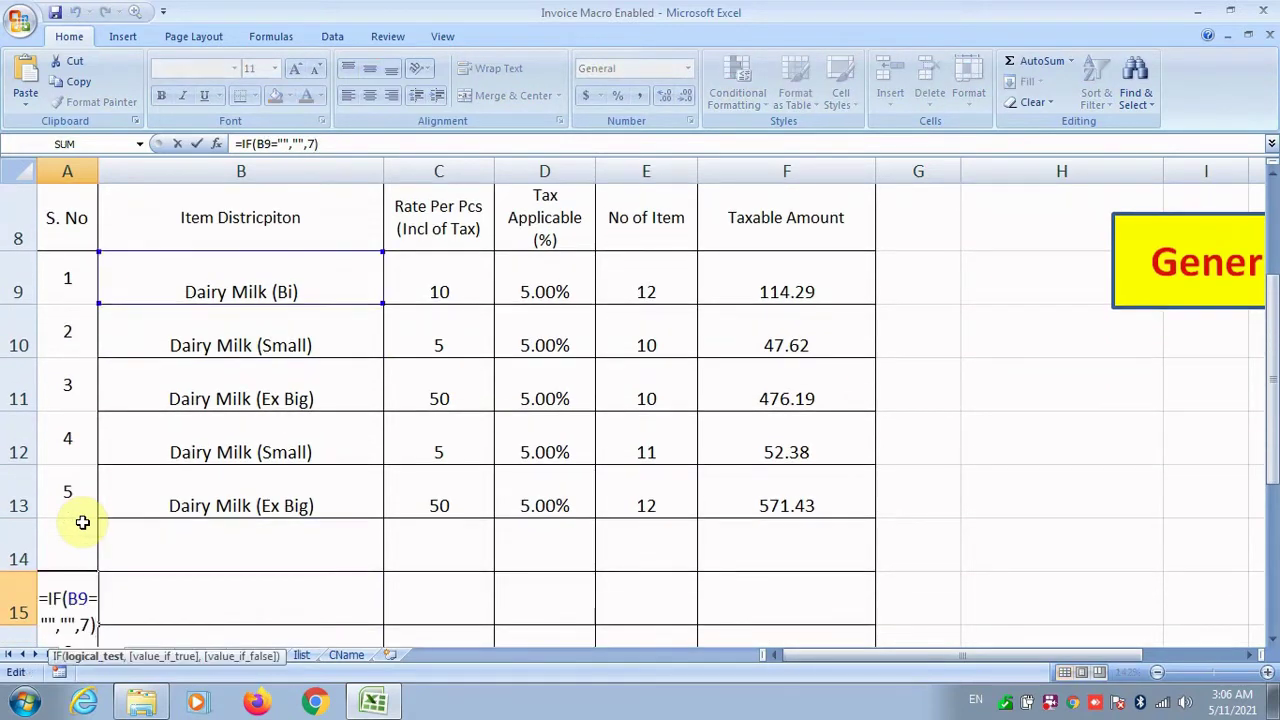
left_click(86, 599)
type("B15")
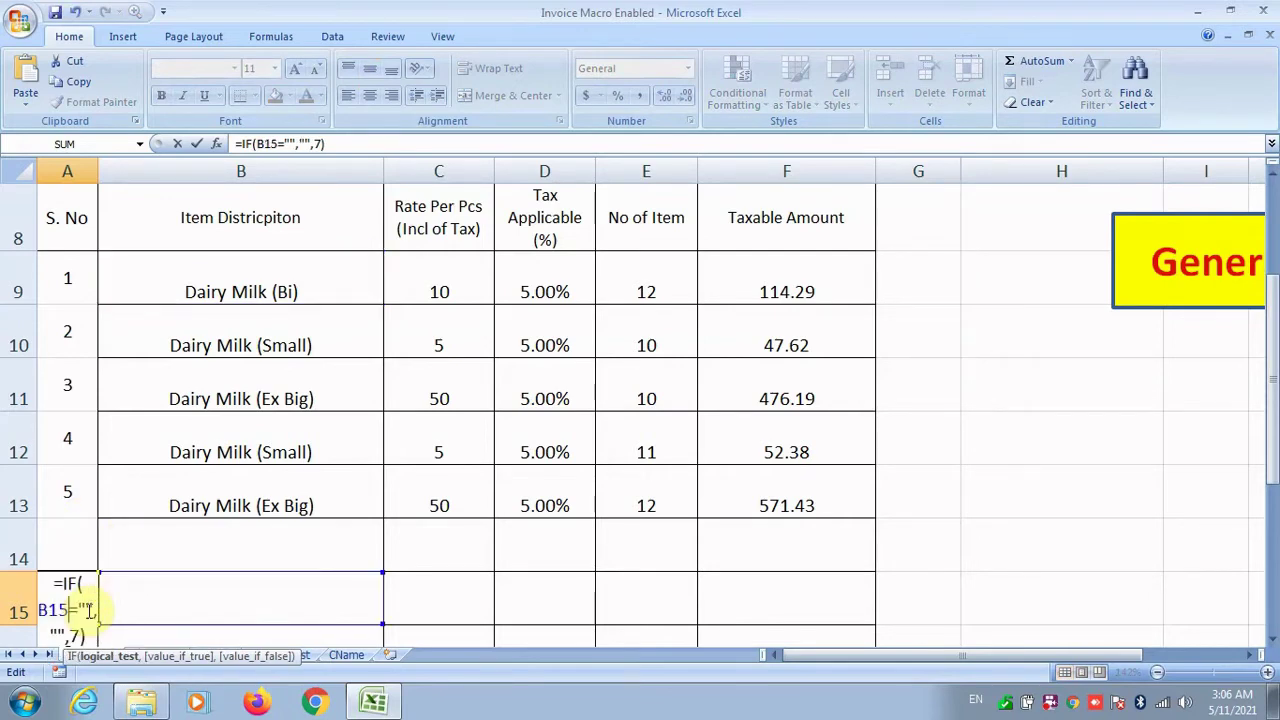
key("Return")
double_click(87, 610)
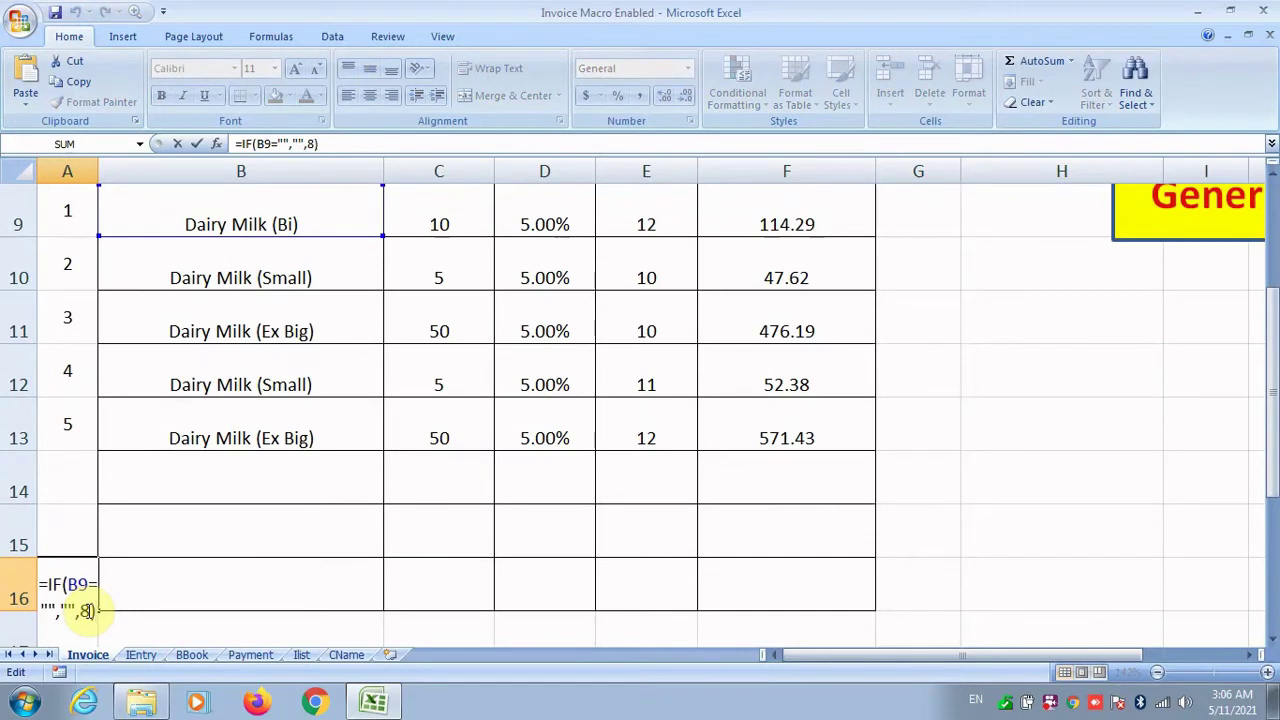
left_click(79, 584)
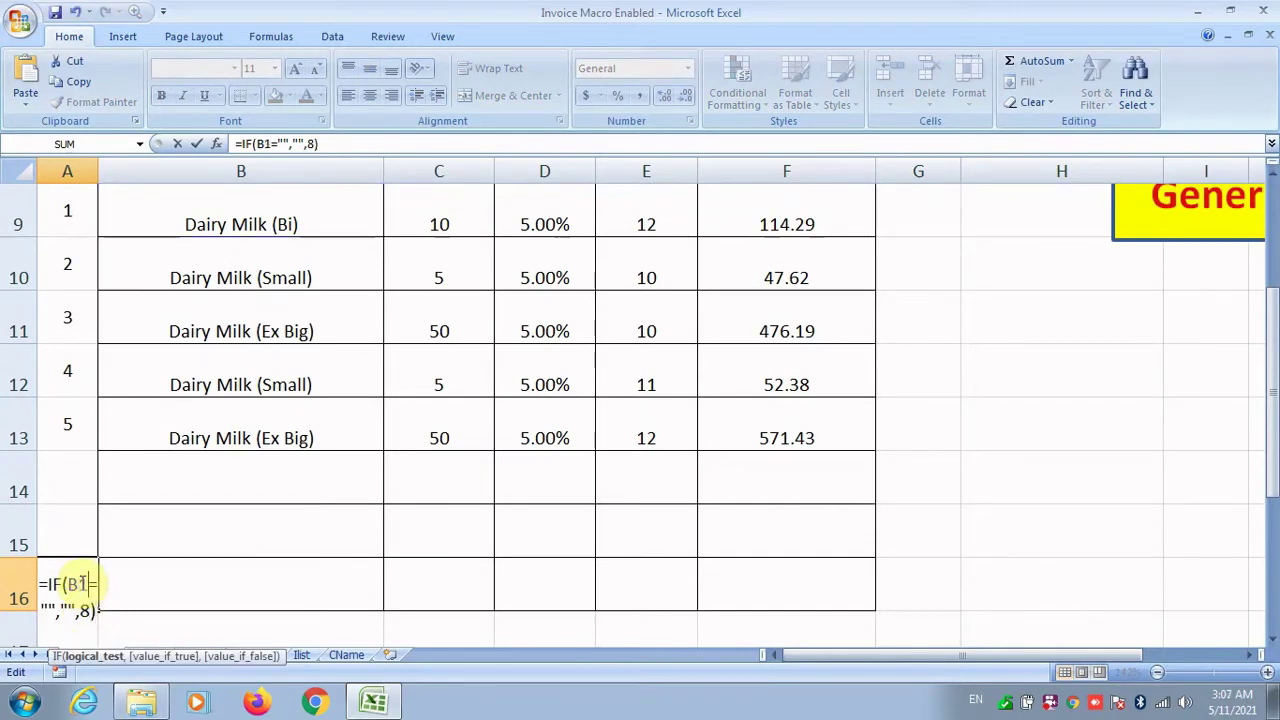
type("B16")
key("Return")
Step: Correct the serial number formulas in A17 and A18 so their IF tests refer to B17 and B18
double_click(80, 583)
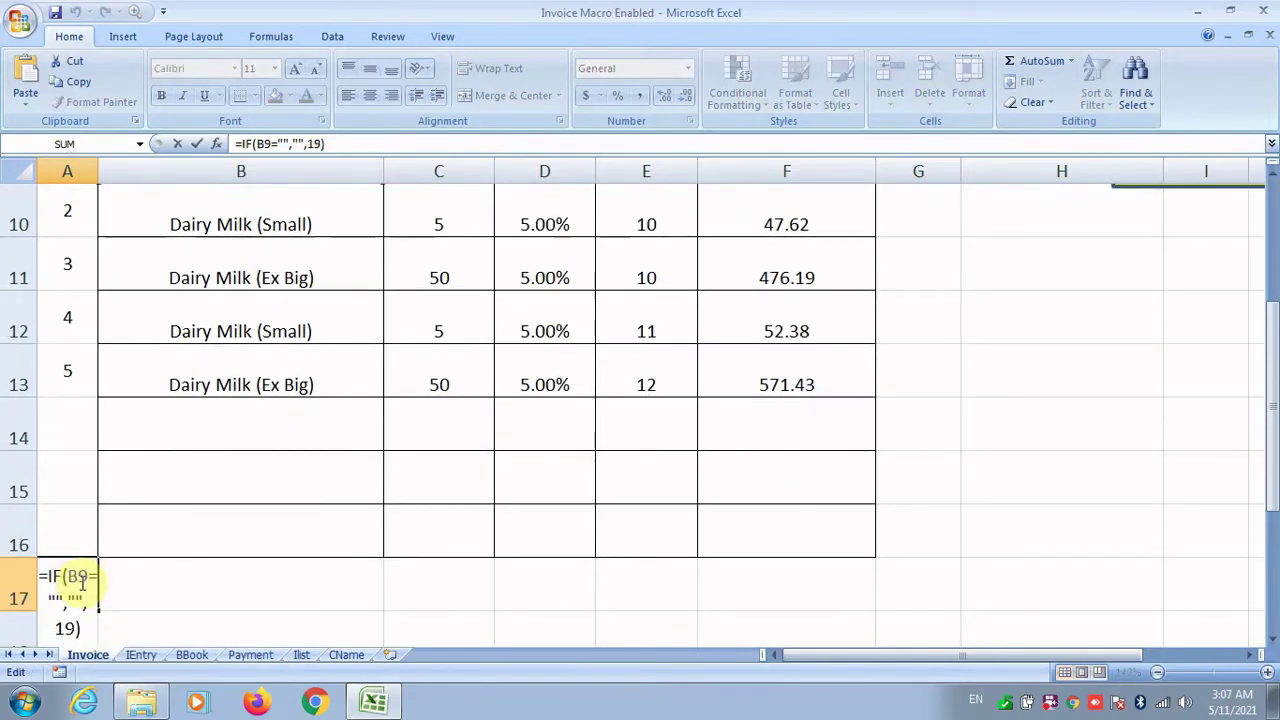
left_click(80, 578)
type("B17")
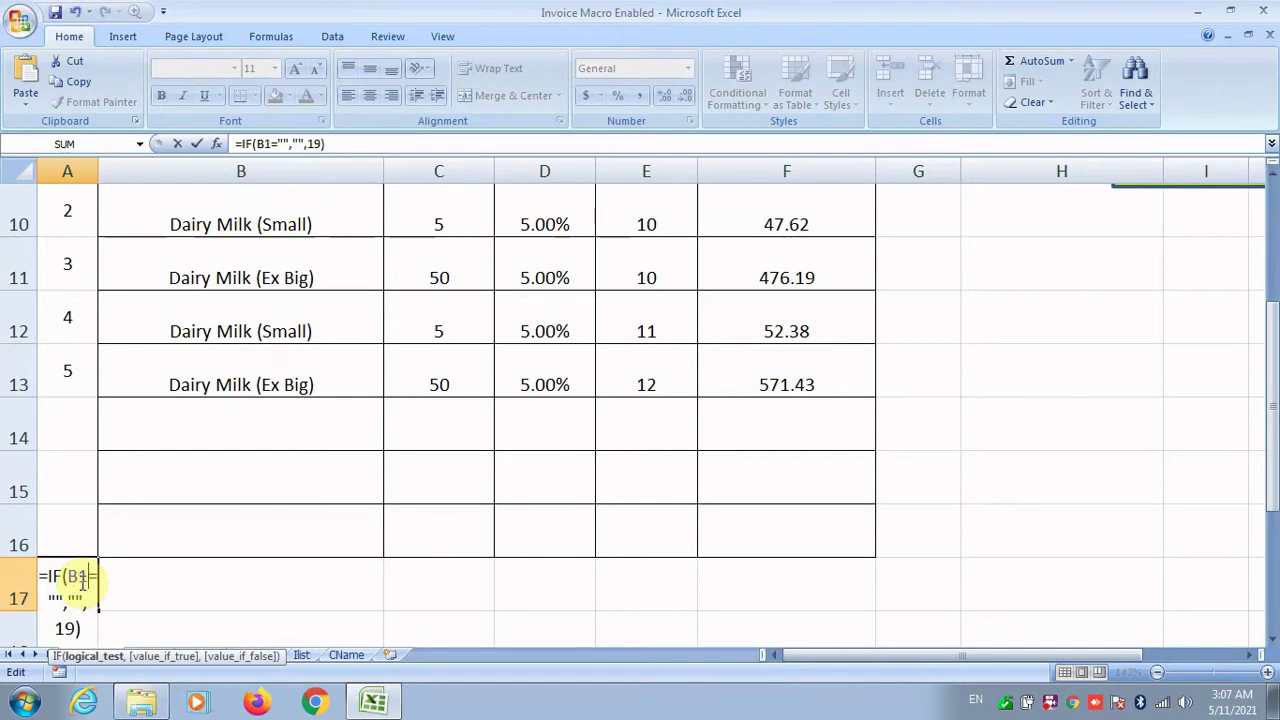
key("Return")
double_click(80, 583)
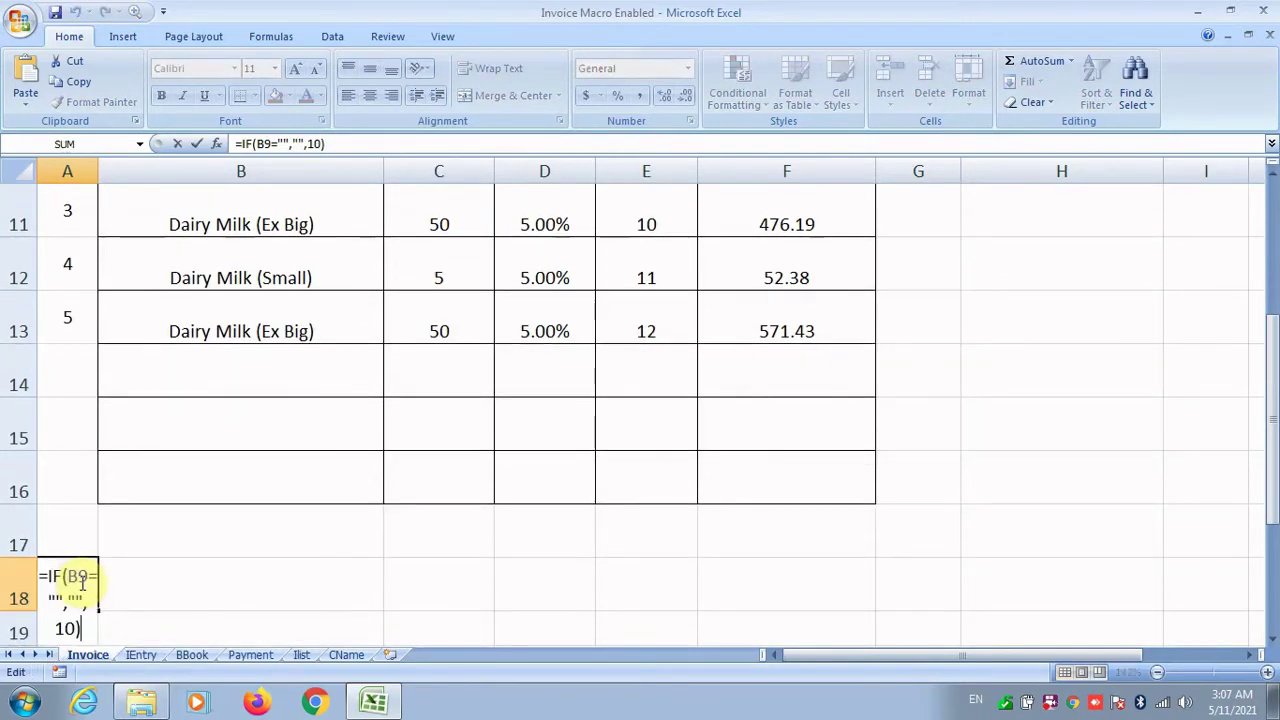
left_click(80, 580)
type("1")
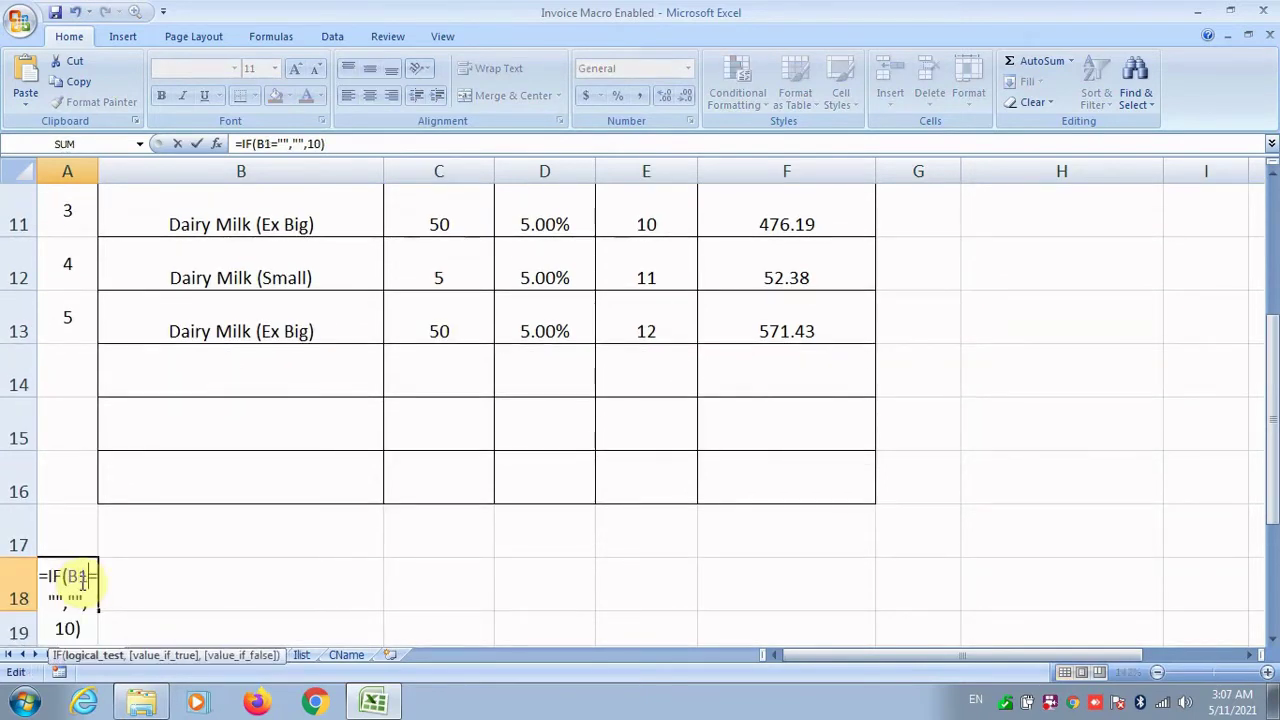
type("8")
key("Return")
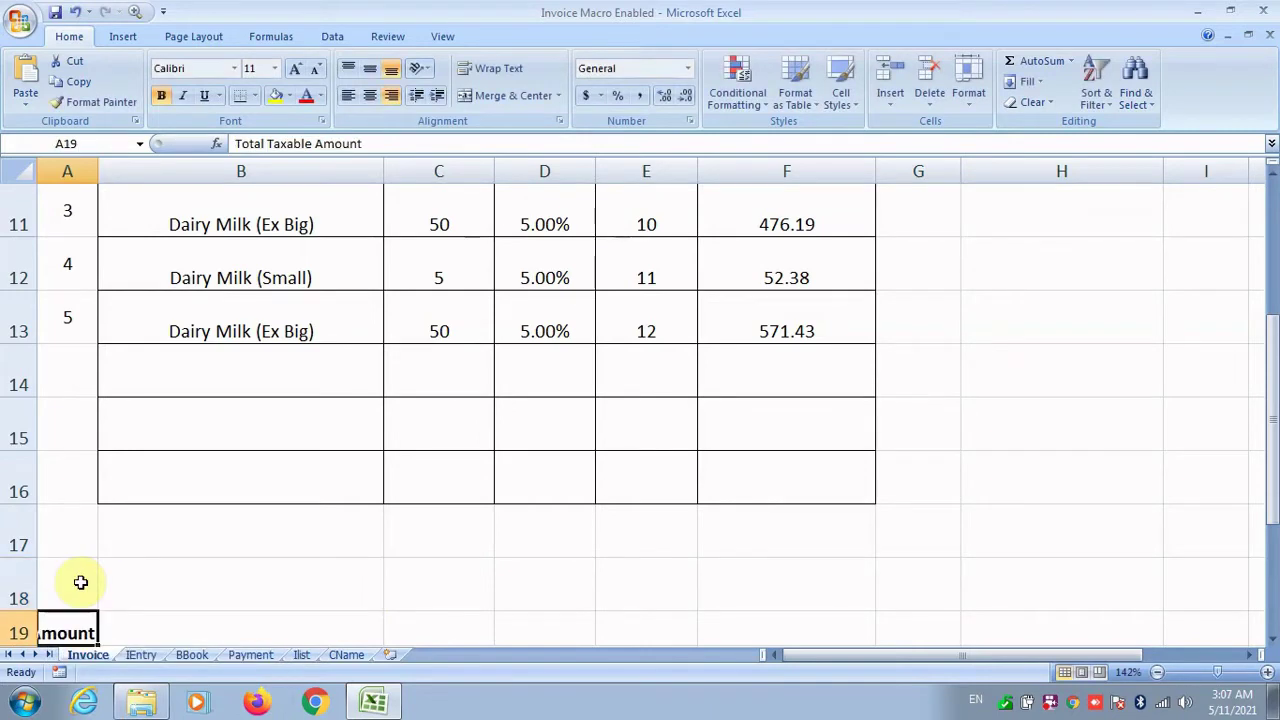
Step: On the IEntry sheet, add an entry in row 9 with Invoice No 1, Item No 5 and No of Item 11
scroll(80, 570, "up", 1)
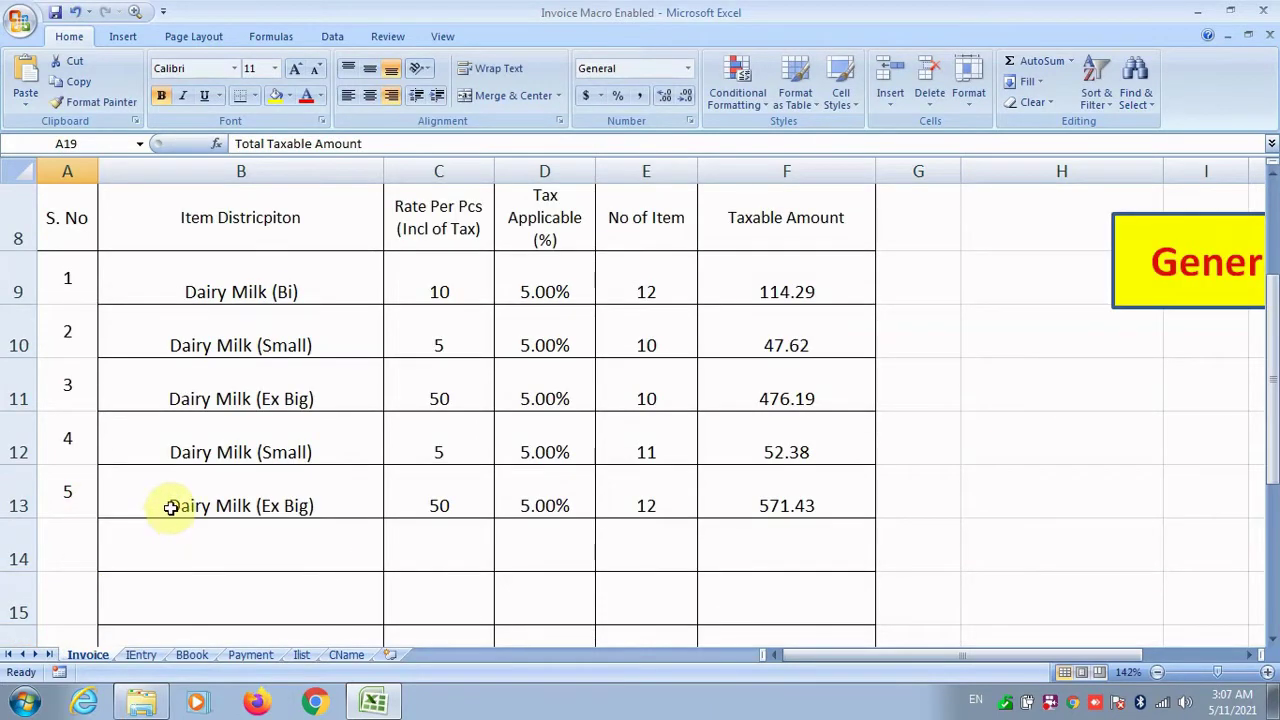
left_click(141, 654)
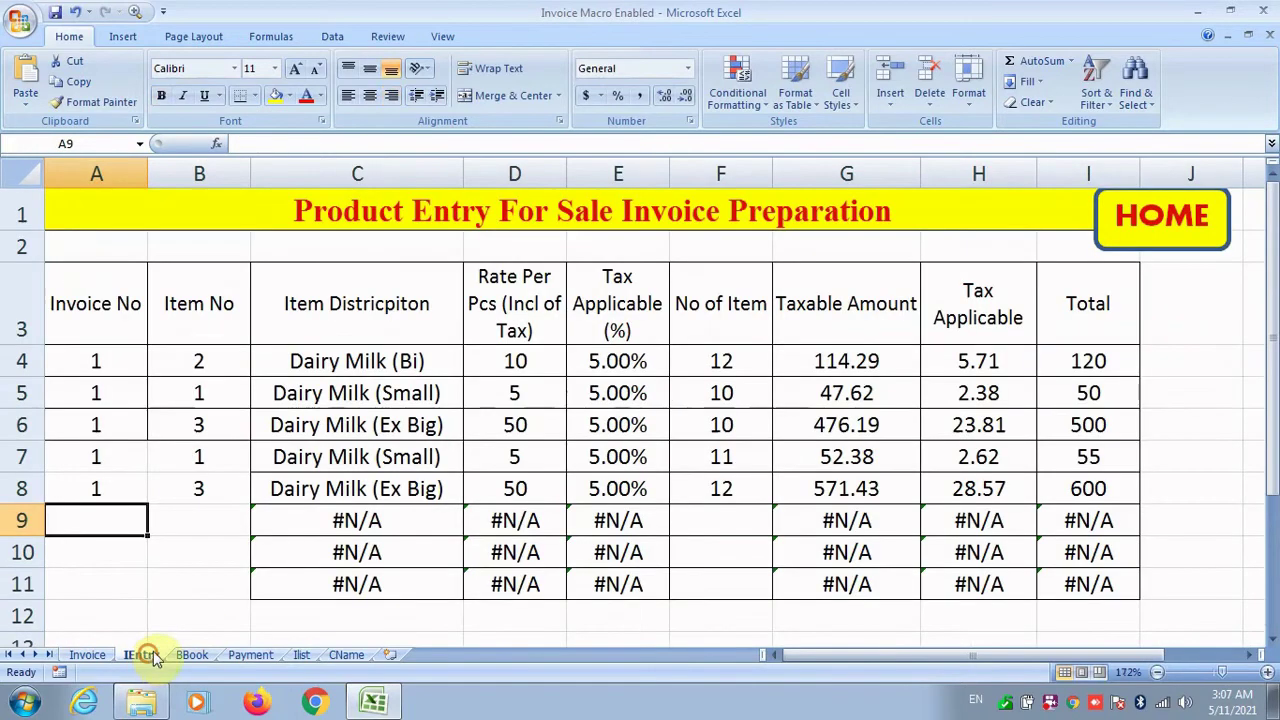
type("1")
key("Tab")
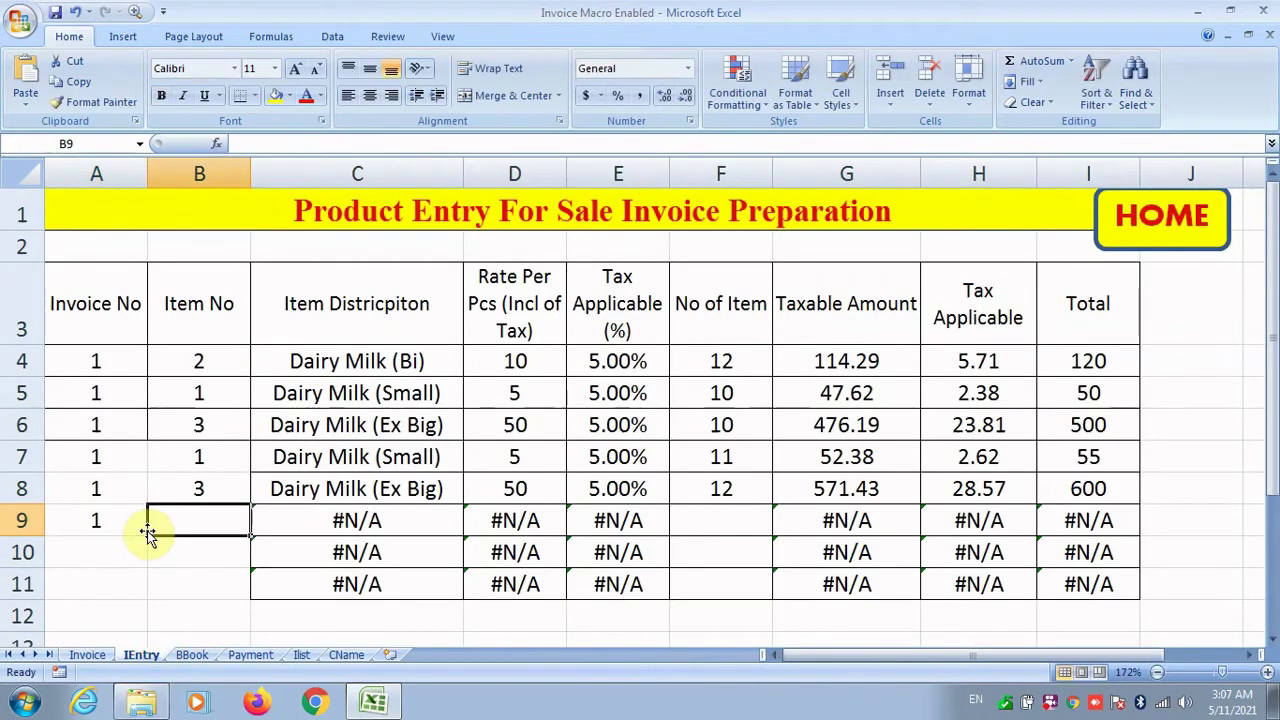
type("5")
key("Tab")
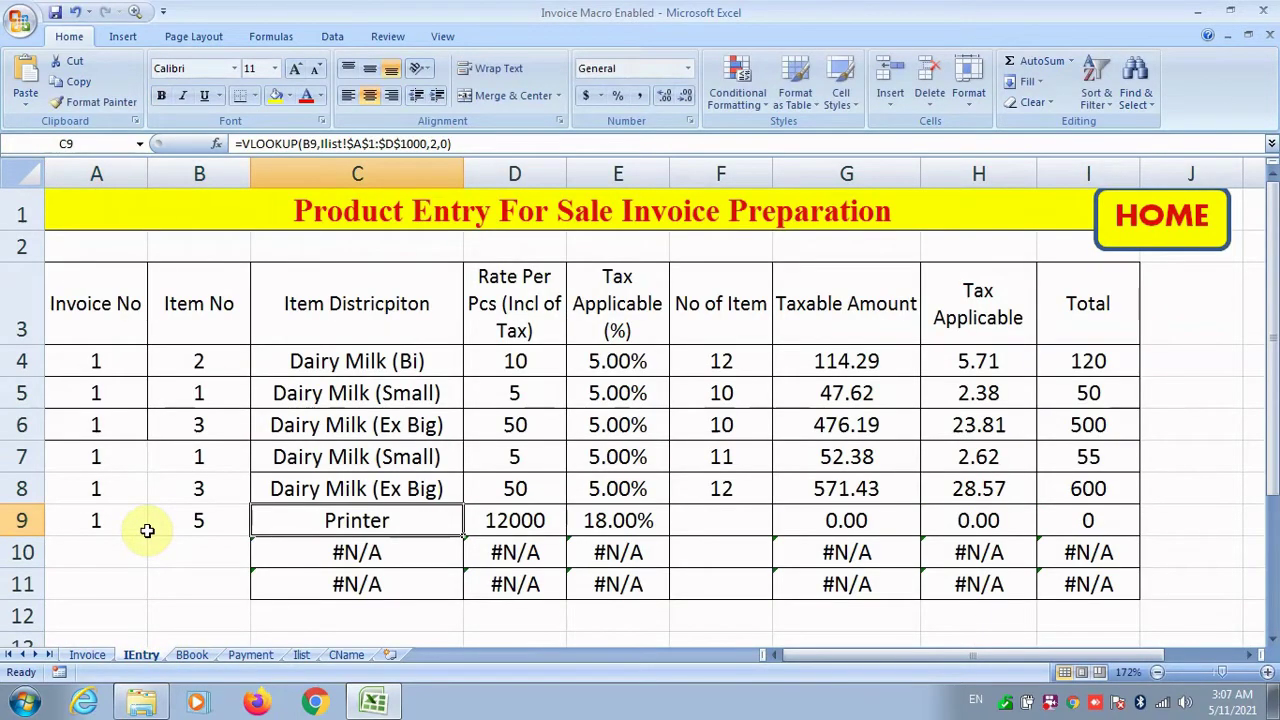
key("Tab")
key("Tab")
key("Tab")
type("11")
key("Return")
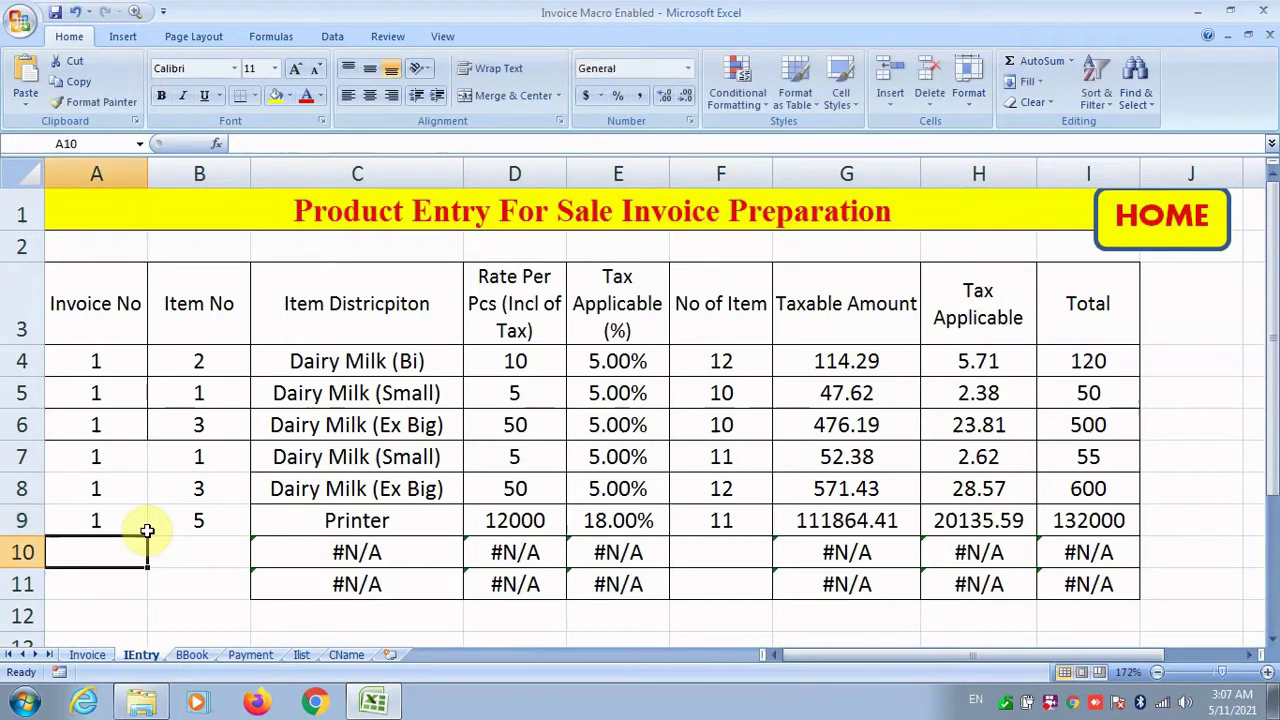
Step: Add an entry in row 10 with Invoice No 1, Item No 6 and No of Item 10
type("1")
key("Tab")
type("6")
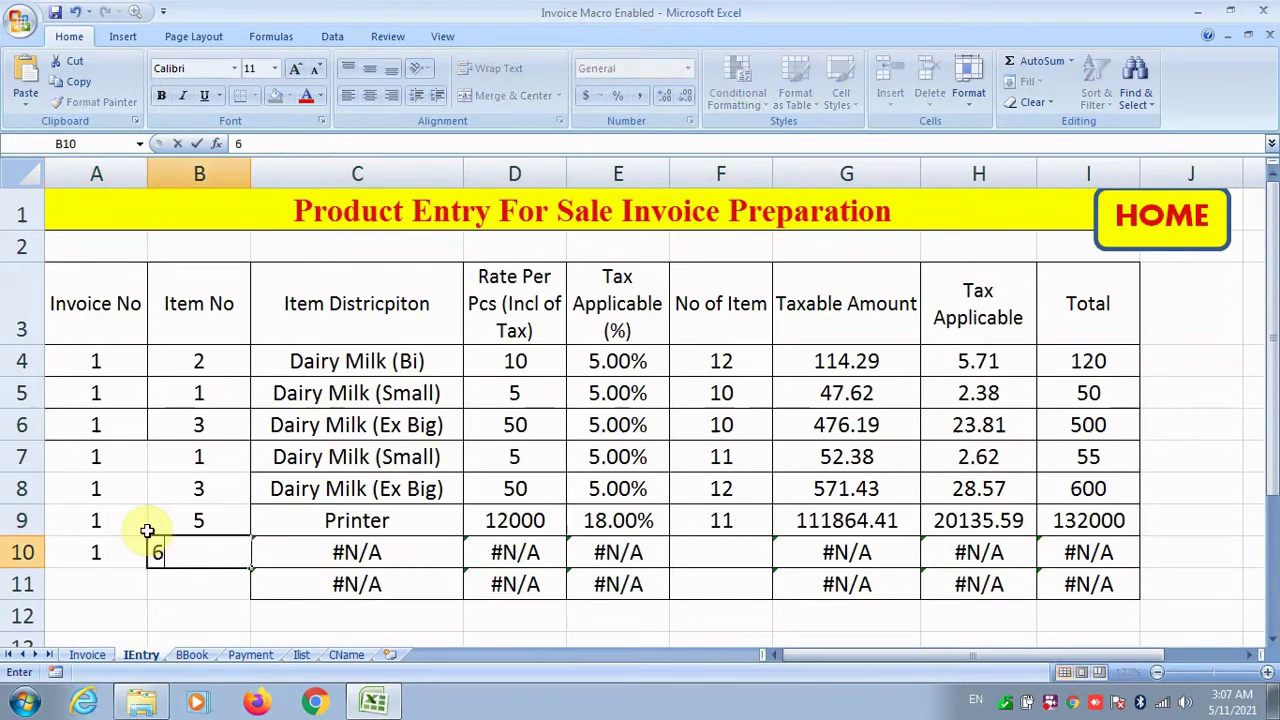
key("Tab")
key("Tab")
key("Tab")
key("Tab")
type("10")
key("Return")
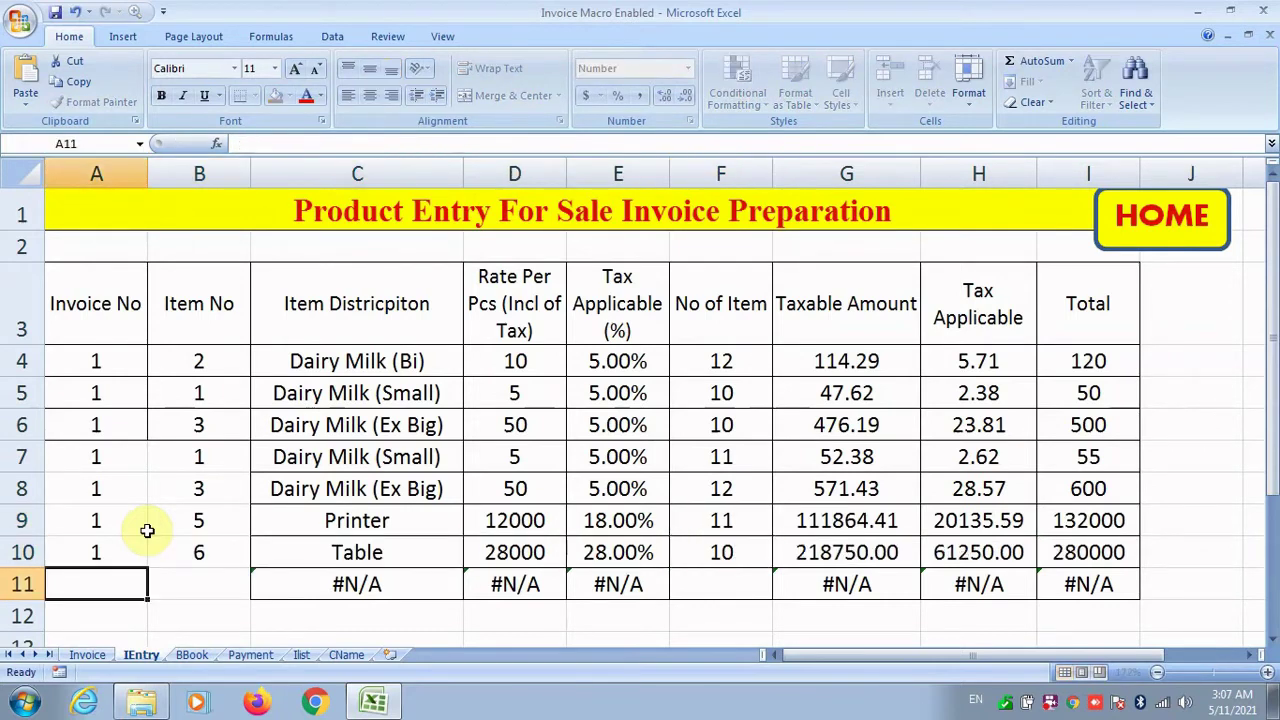
Step: Regenerate the invoice on the Invoice sheet and check the S. No column against the filled item rows
left_click(87, 654)
scroll(809, 371, "down", 3)
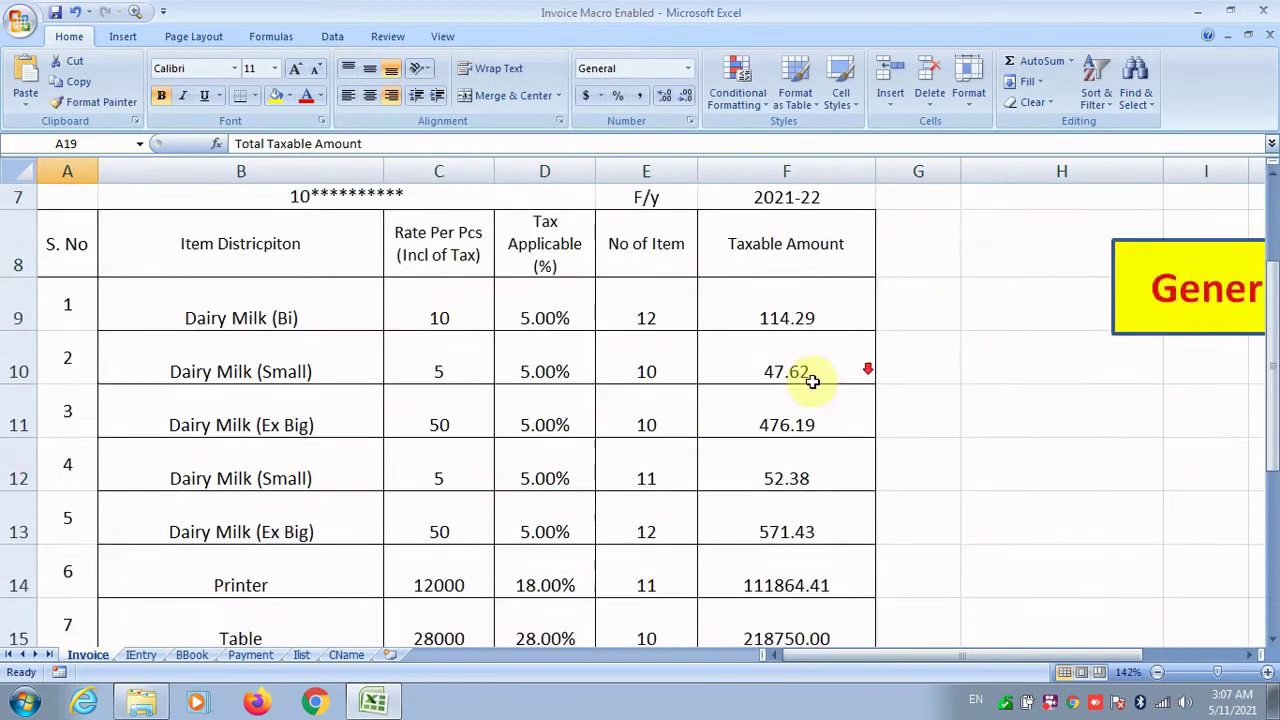
scroll(262, 470, "down", 3)
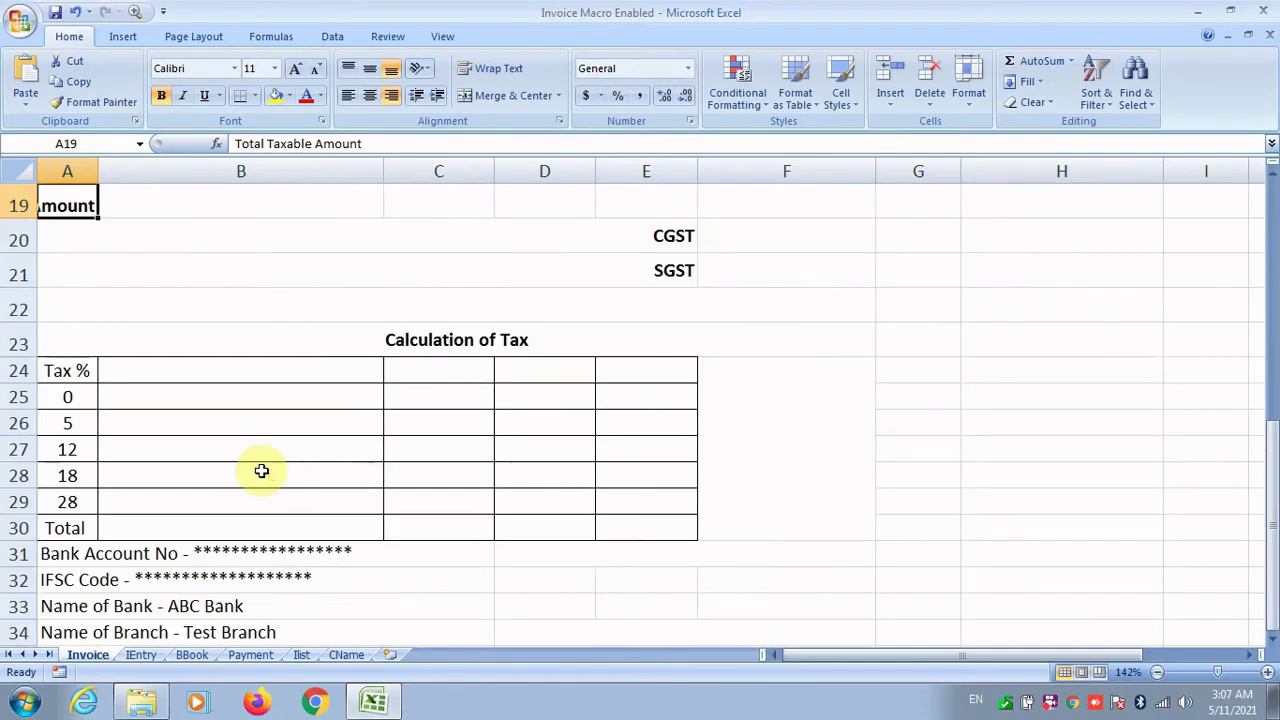
scroll(262, 470, "up", 3)
scroll(262, 470, "down", 2)
scroll(261, 470, "up", 2)
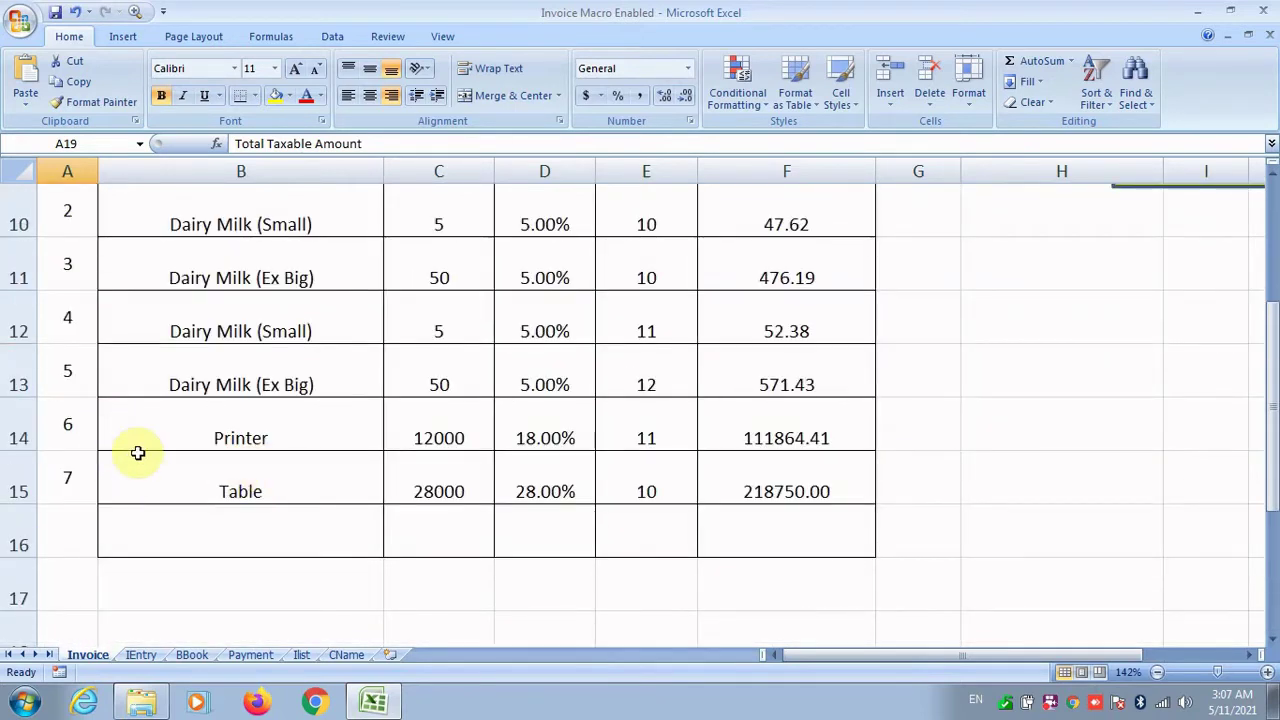
scroll(286, 443, "up", 3)
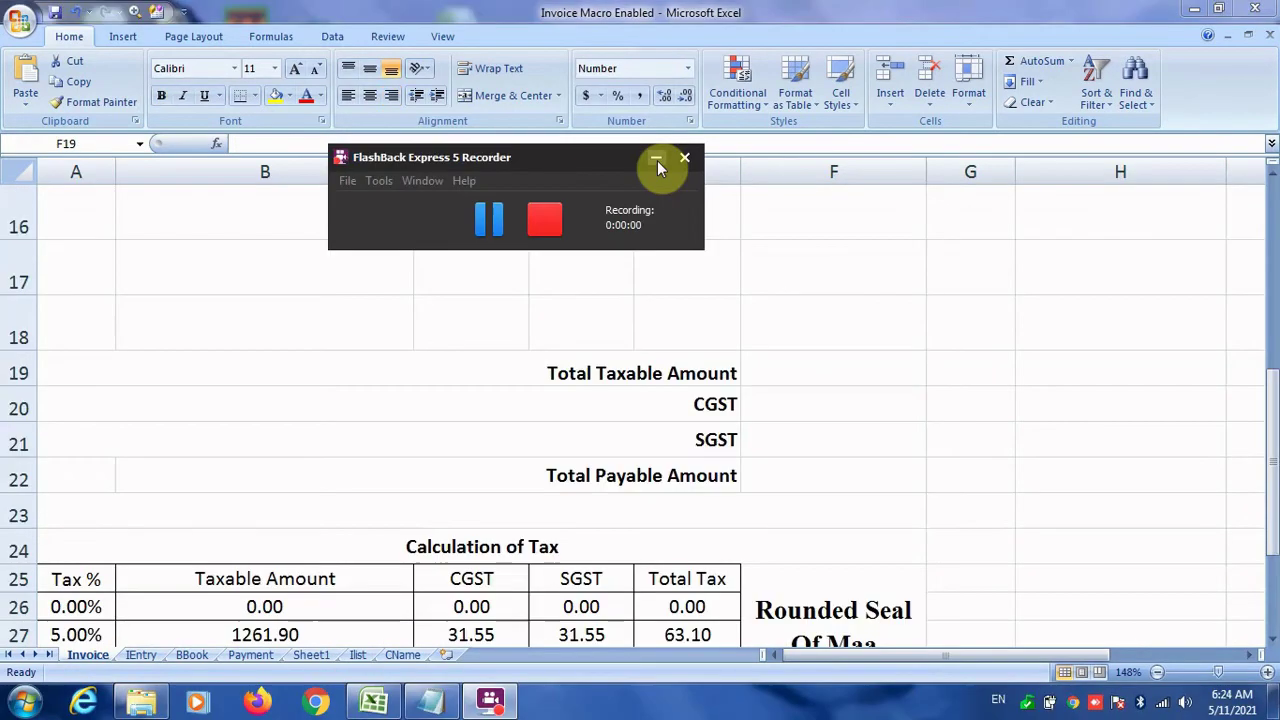
Step: Clear the amounts in B26:E31 of the Calculation of Tax table
left_click(657, 160)
left_click(611, 546)
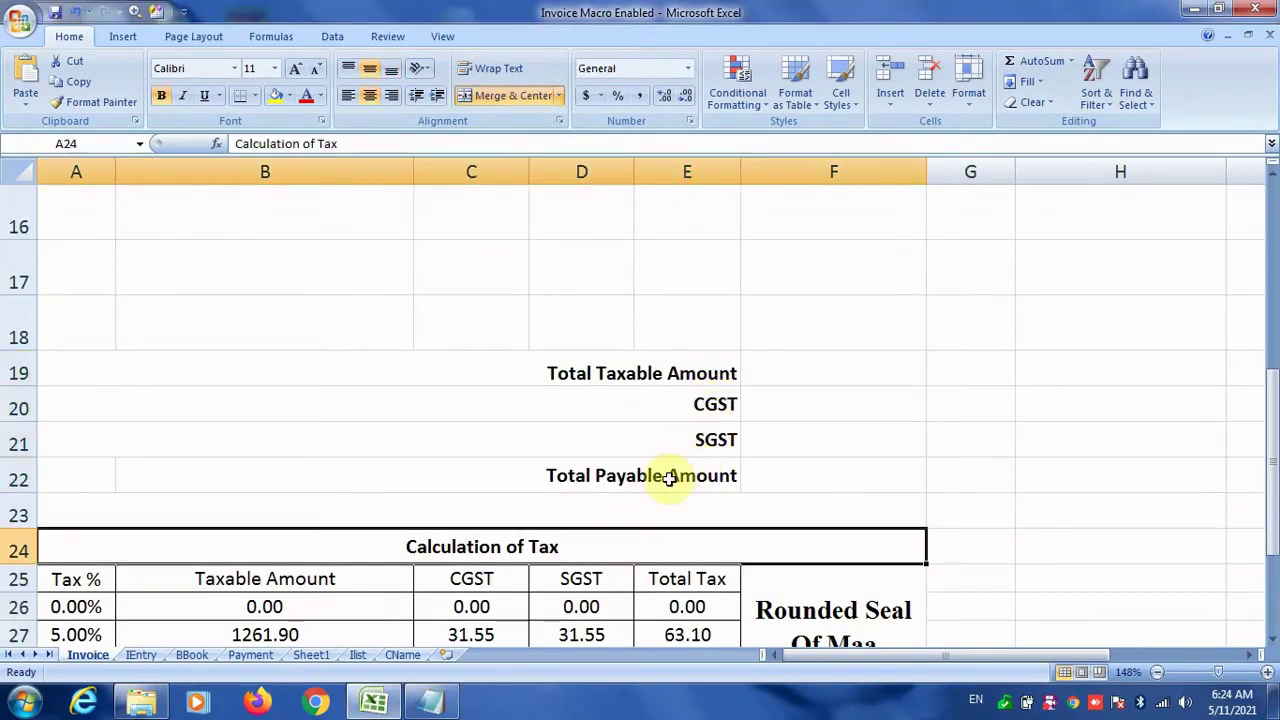
scroll(669, 477, "down", 1)
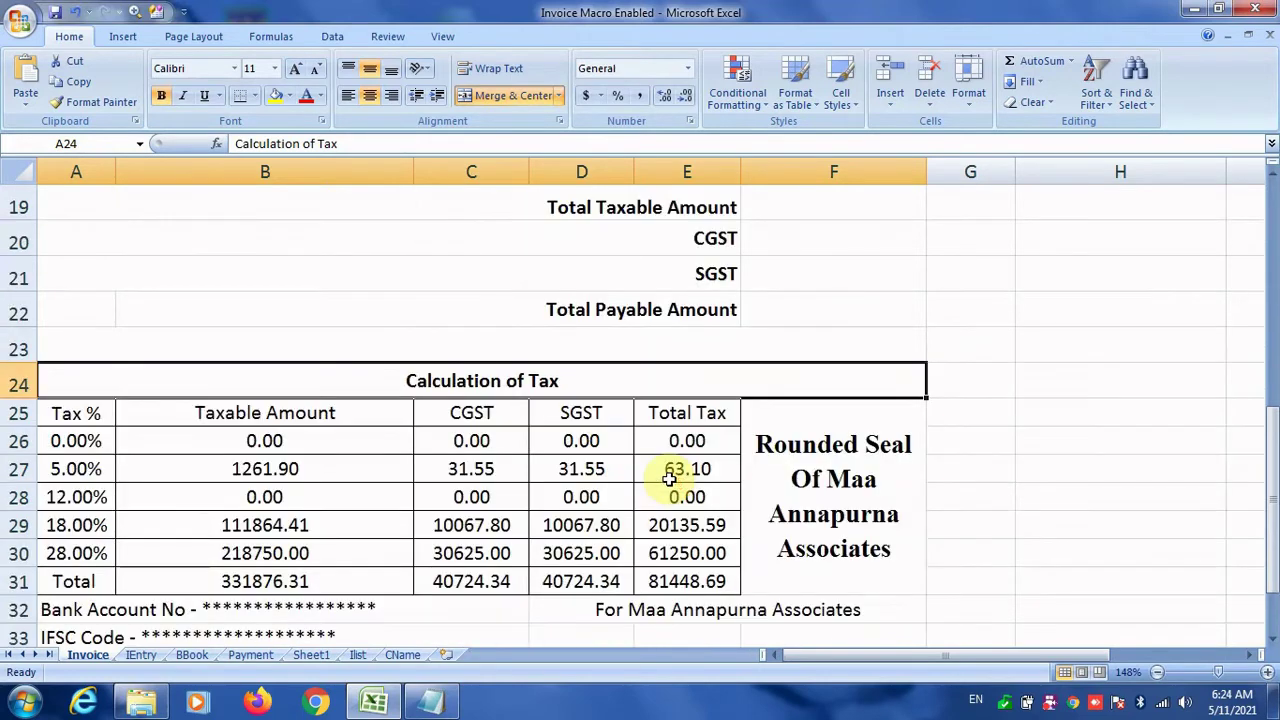
left_click(300, 447)
left_click_drag(302, 474, 695, 587)
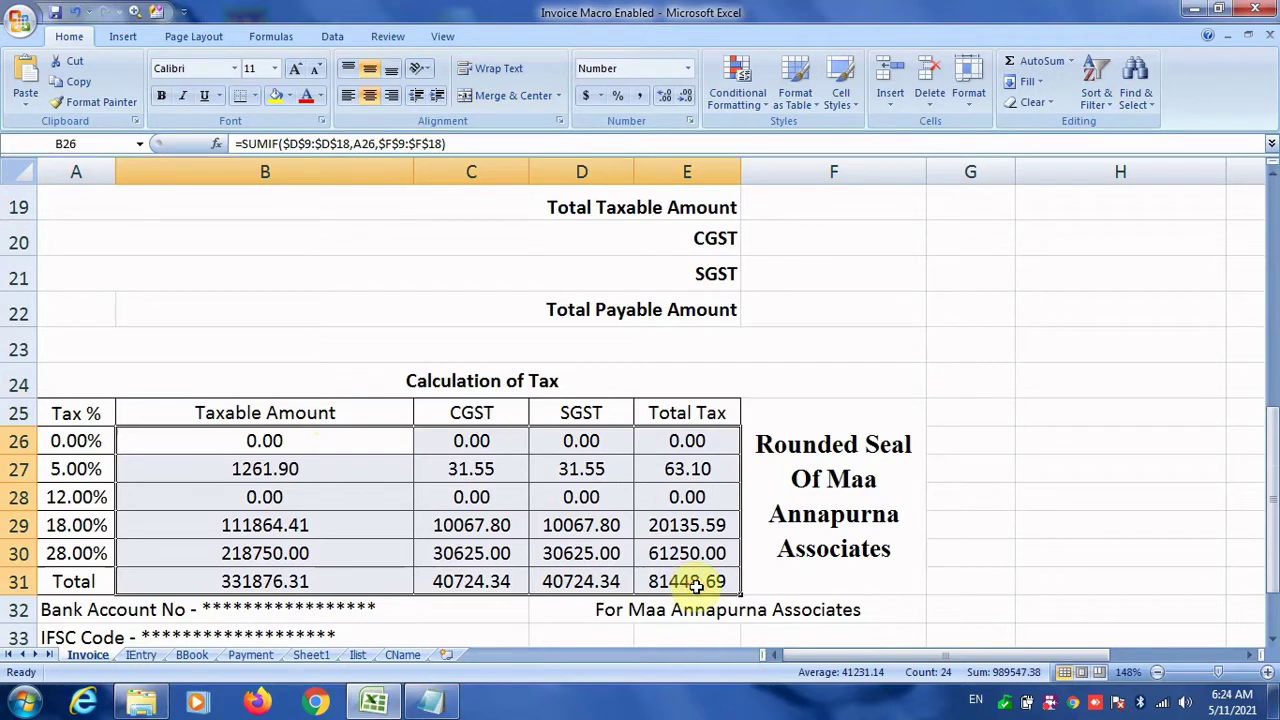
key("Delete")
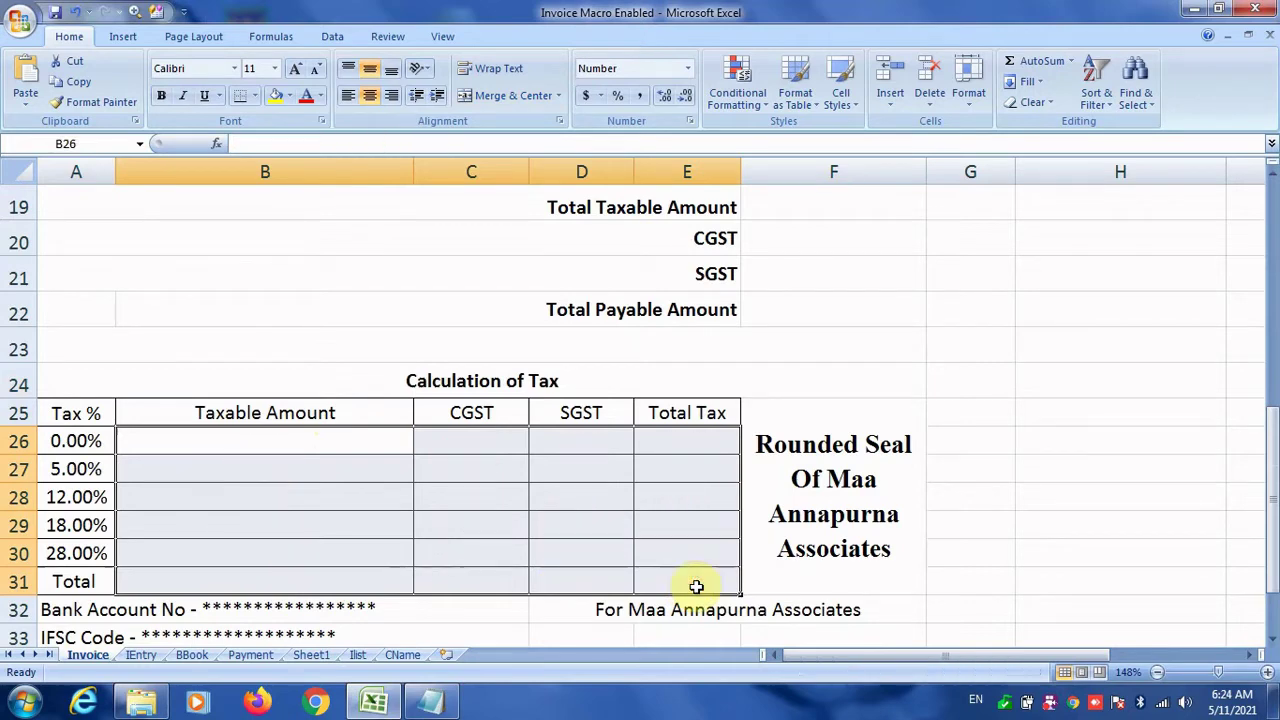
Step: Start a SUMIF formula in B26 of the Calculation of Tax table, using the Tax Applicable cells D9:D18 as the range
left_click(377, 449)
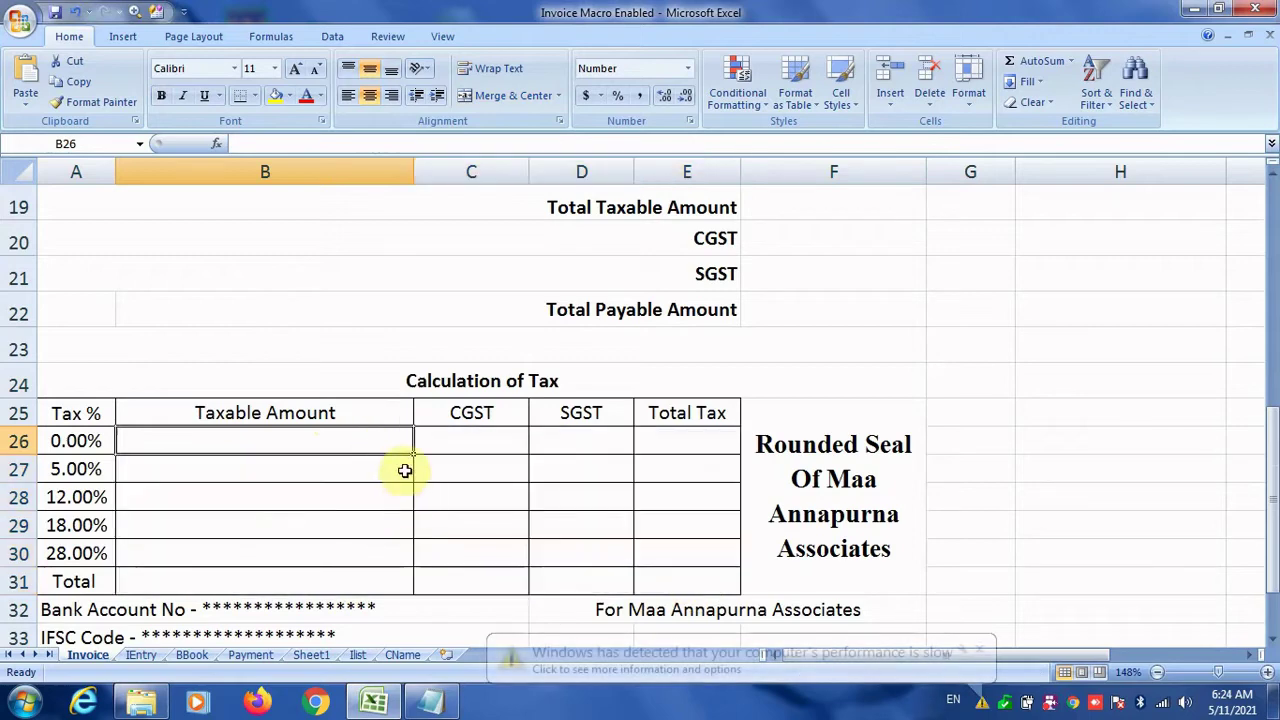
left_click(977, 651)
left_click(310, 446)
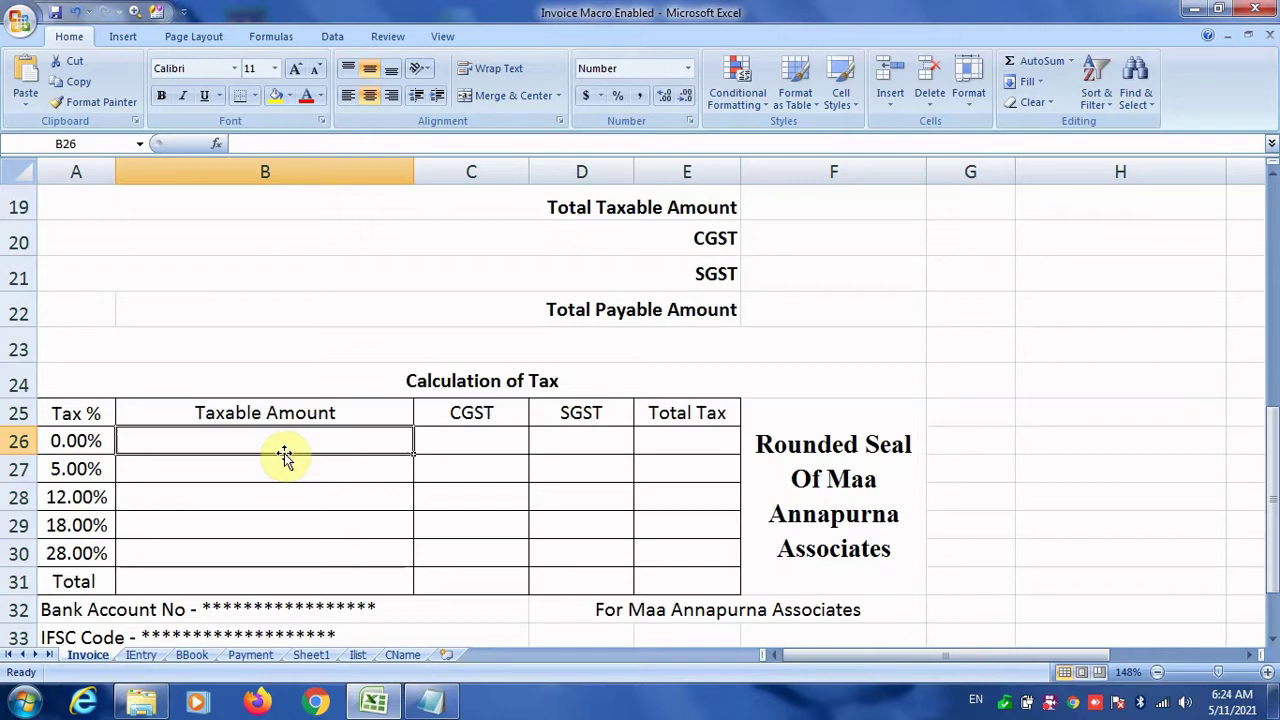
type("=sum")
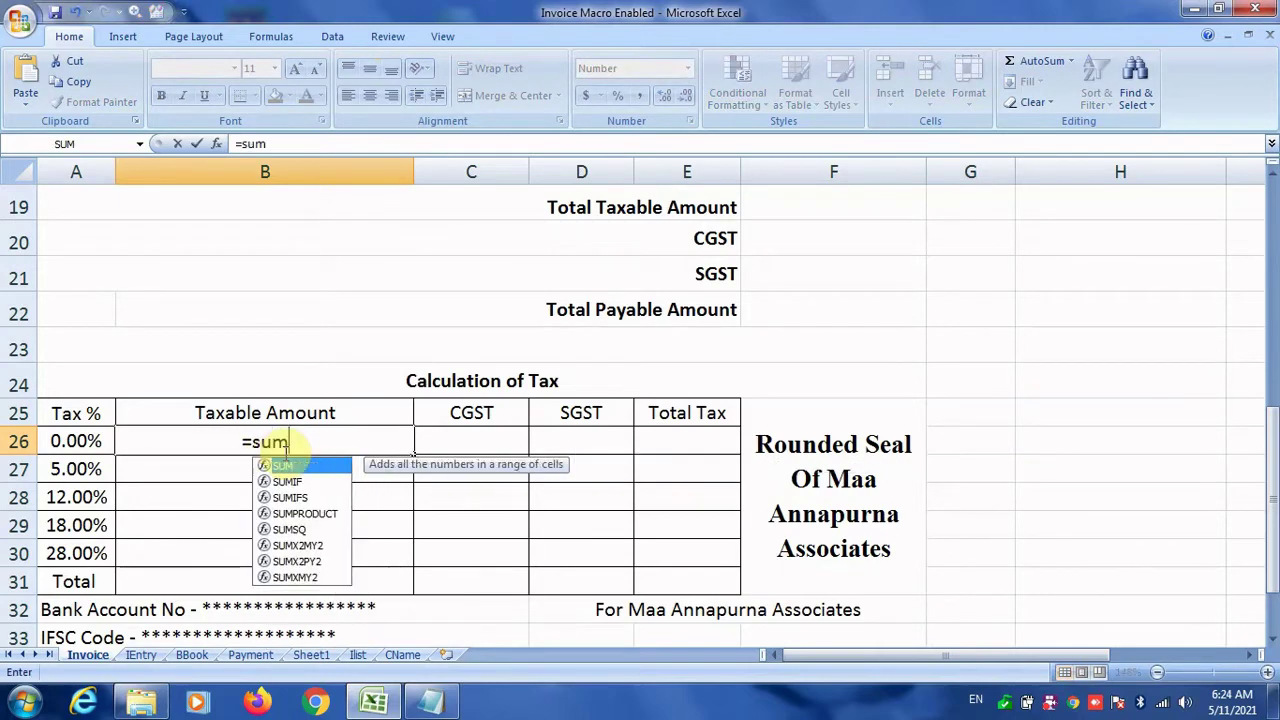
type("if(")
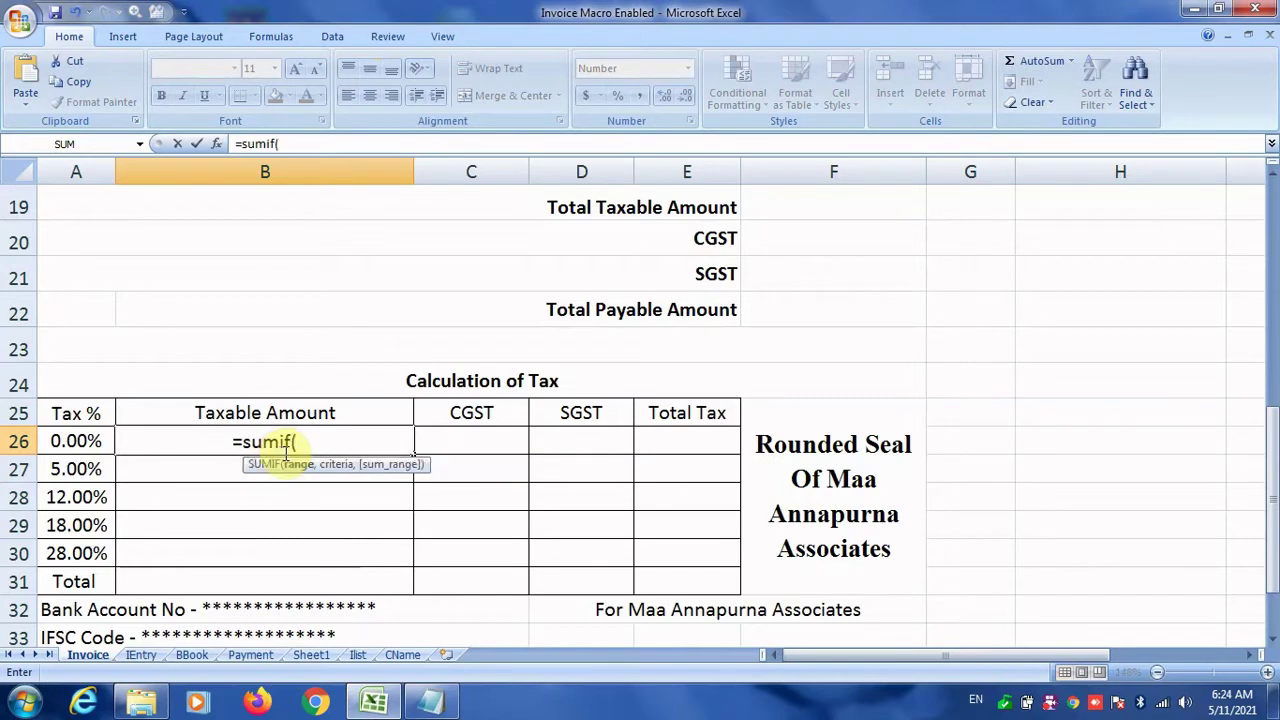
scroll(320, 451, "up", 4)
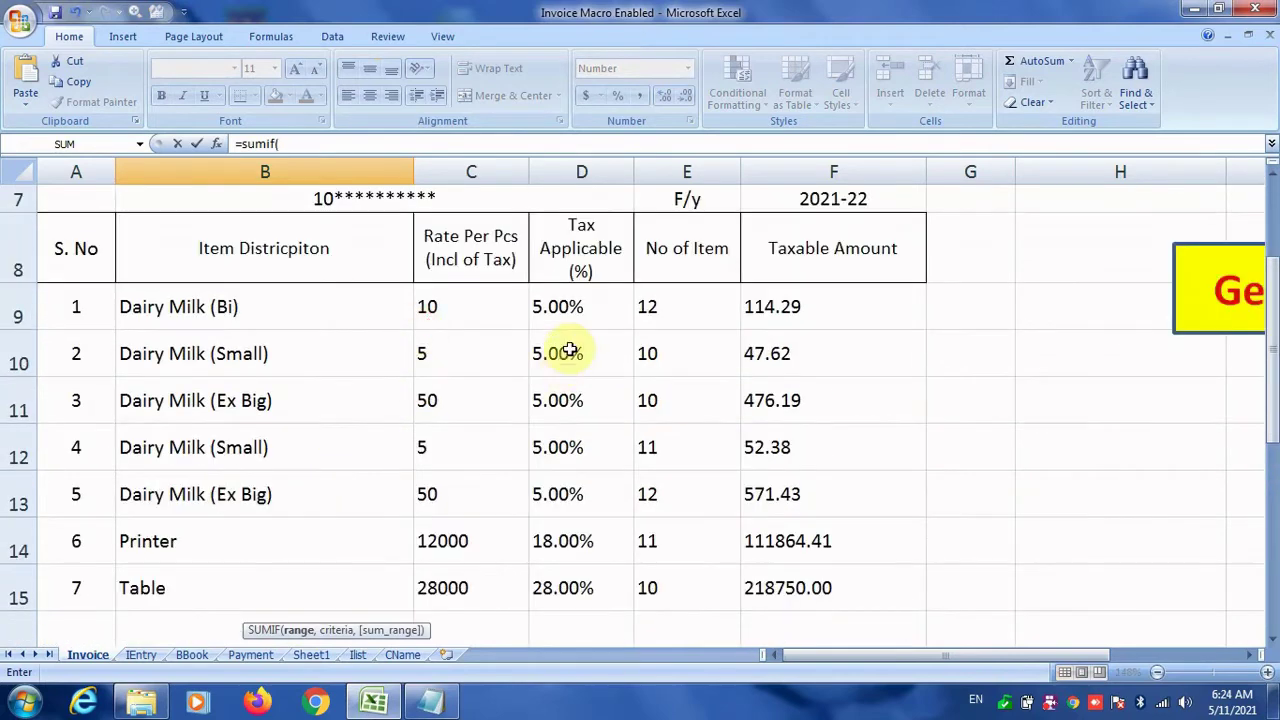
left_click_drag(575, 308, 602, 578)
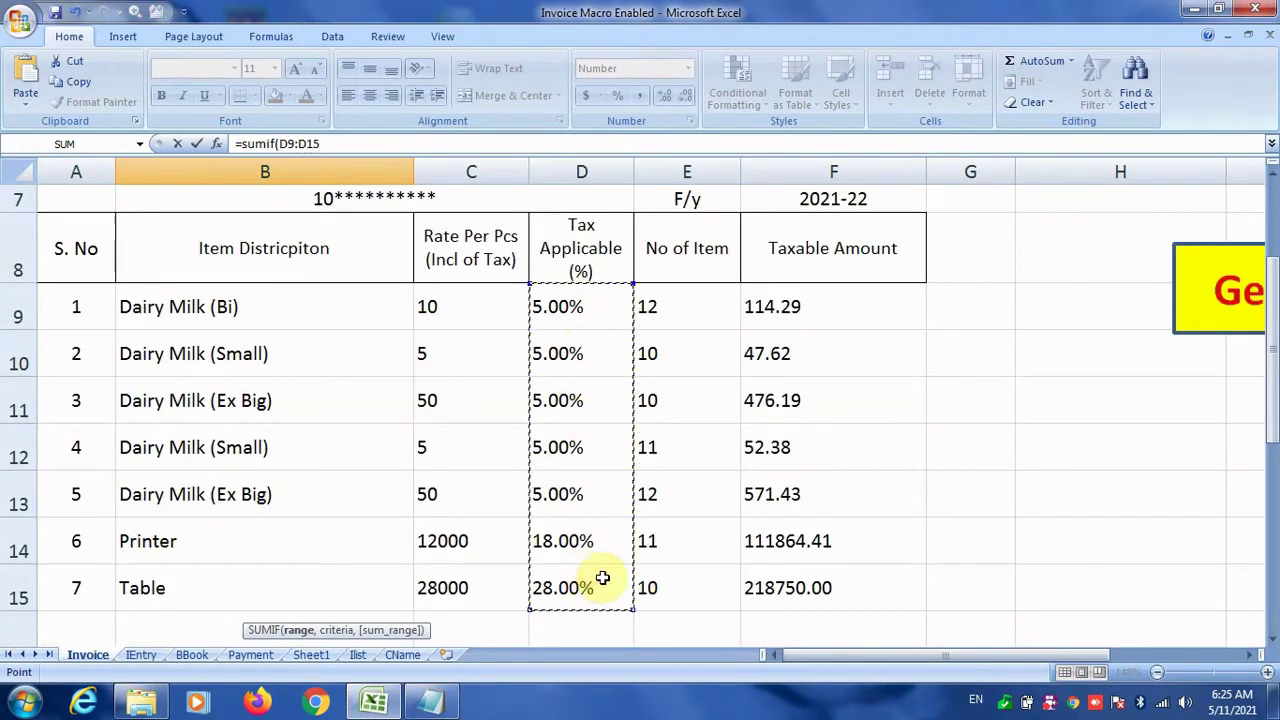
key("shift+Down")
key("shift+Down")
scroll(602, 577, "down", 1)
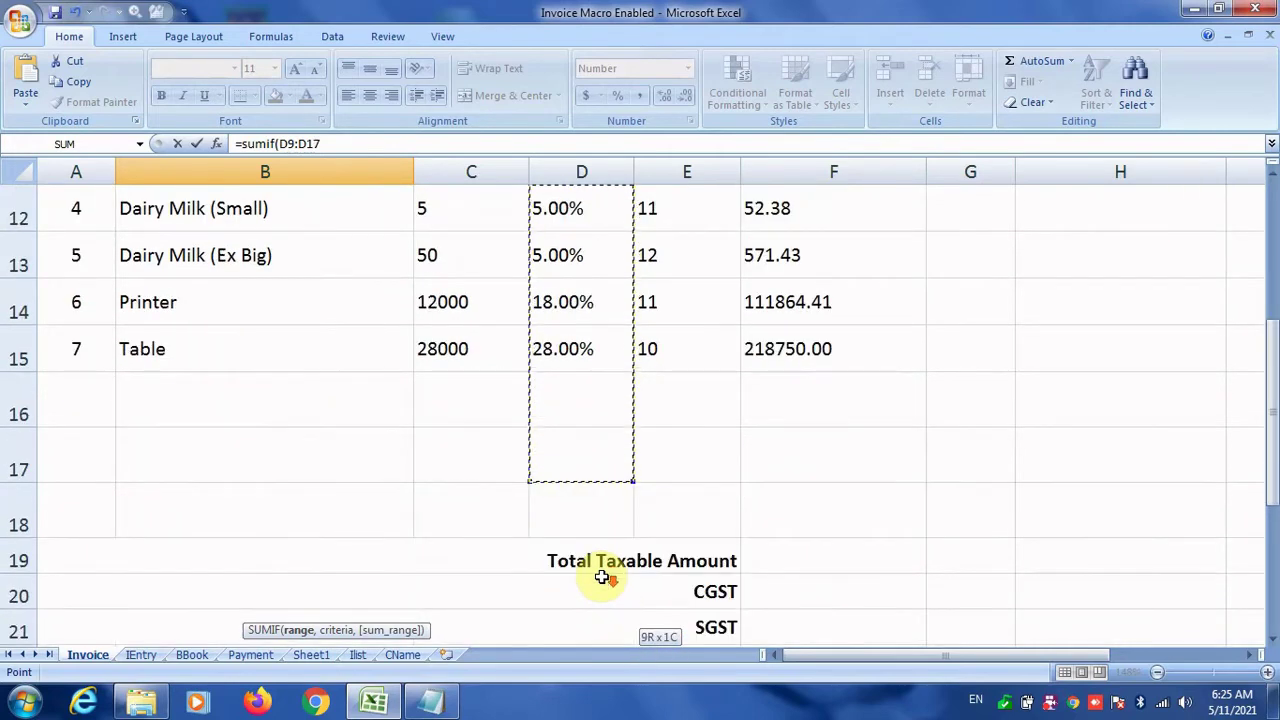
key("shift+Down")
scroll(540, 545, "down", 2)
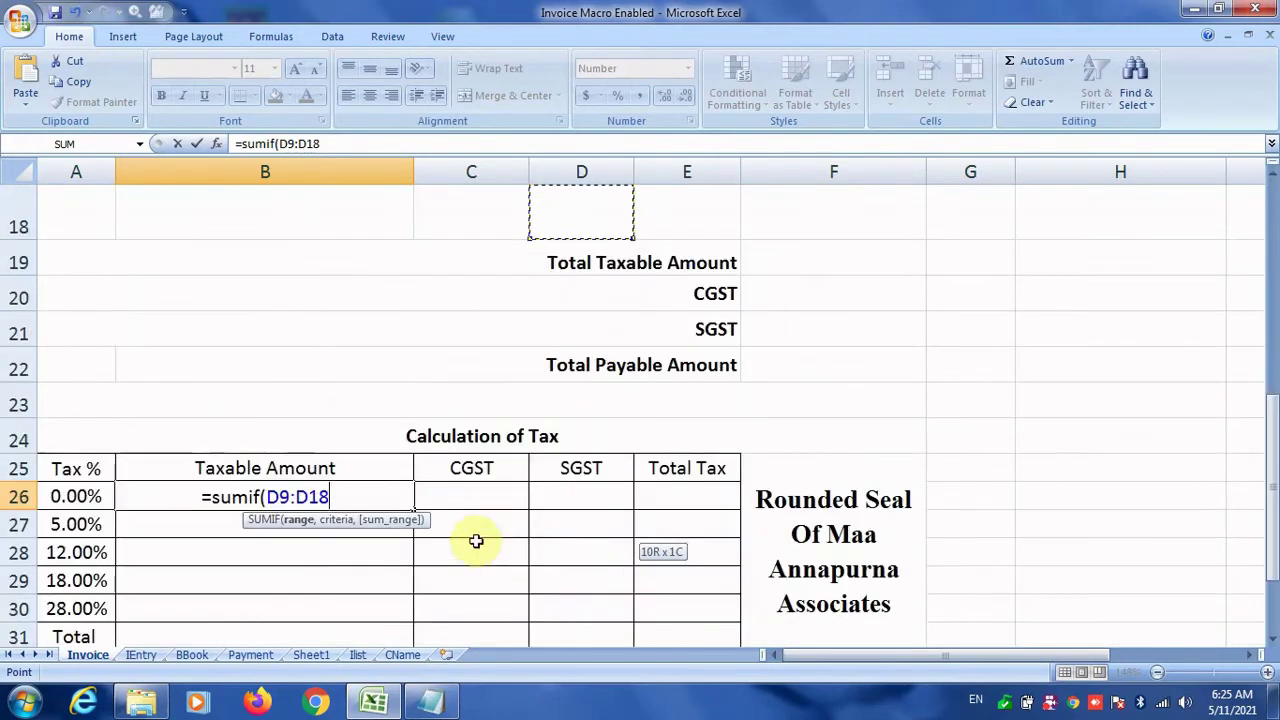
Step: Complete the SUMIF in B26 with the tax rate A26 as criteria and the Taxable Amount cells F9:F18 as sum range
type(",")
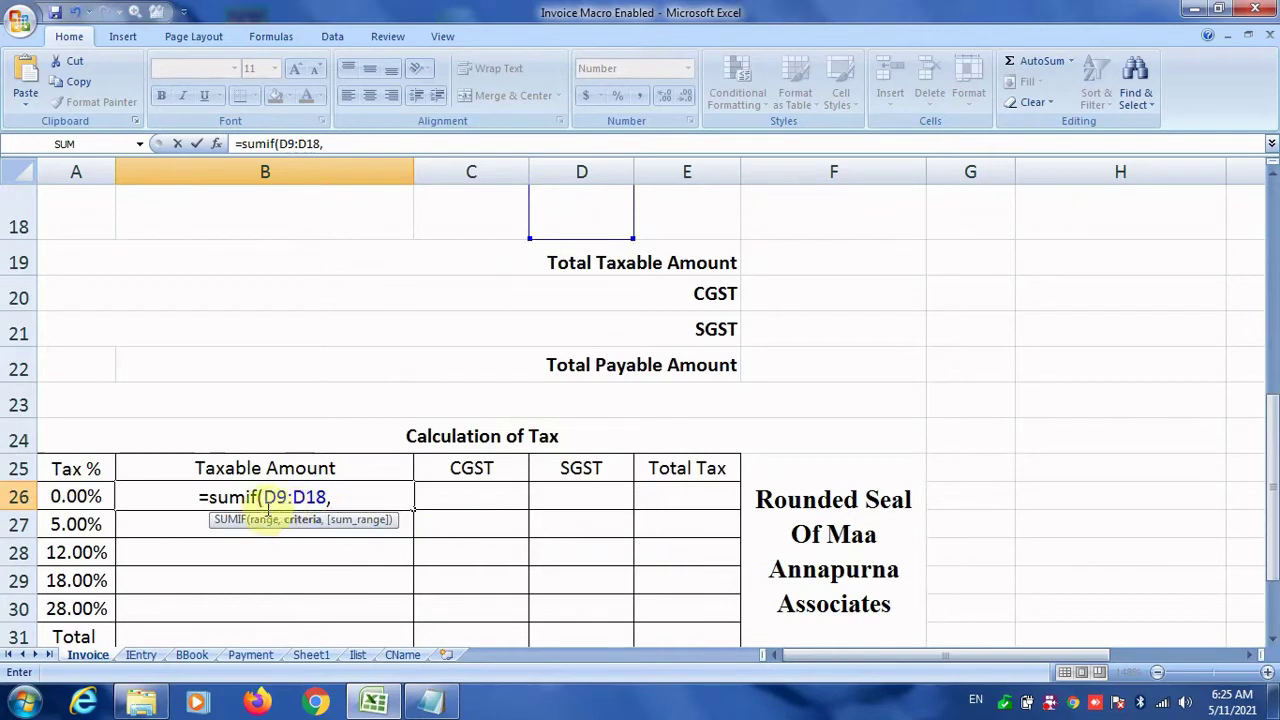
left_click(73, 495)
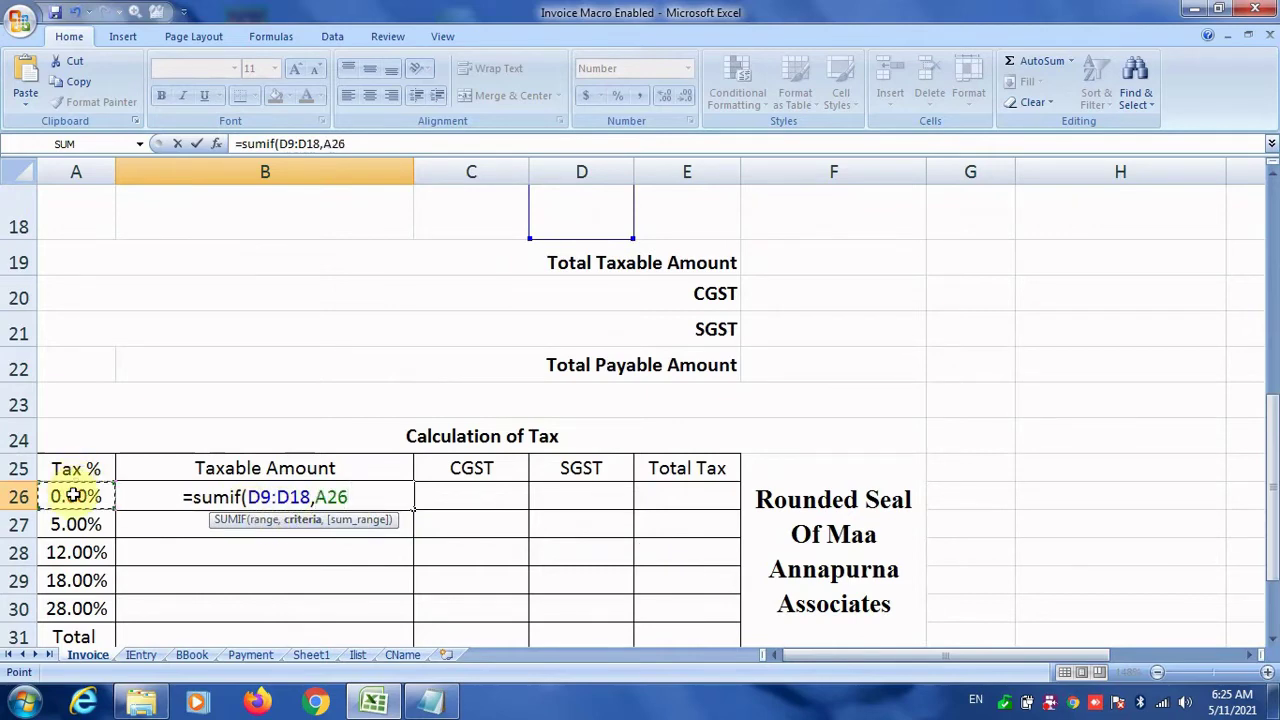
type(",")
scroll(493, 461, "up", 2)
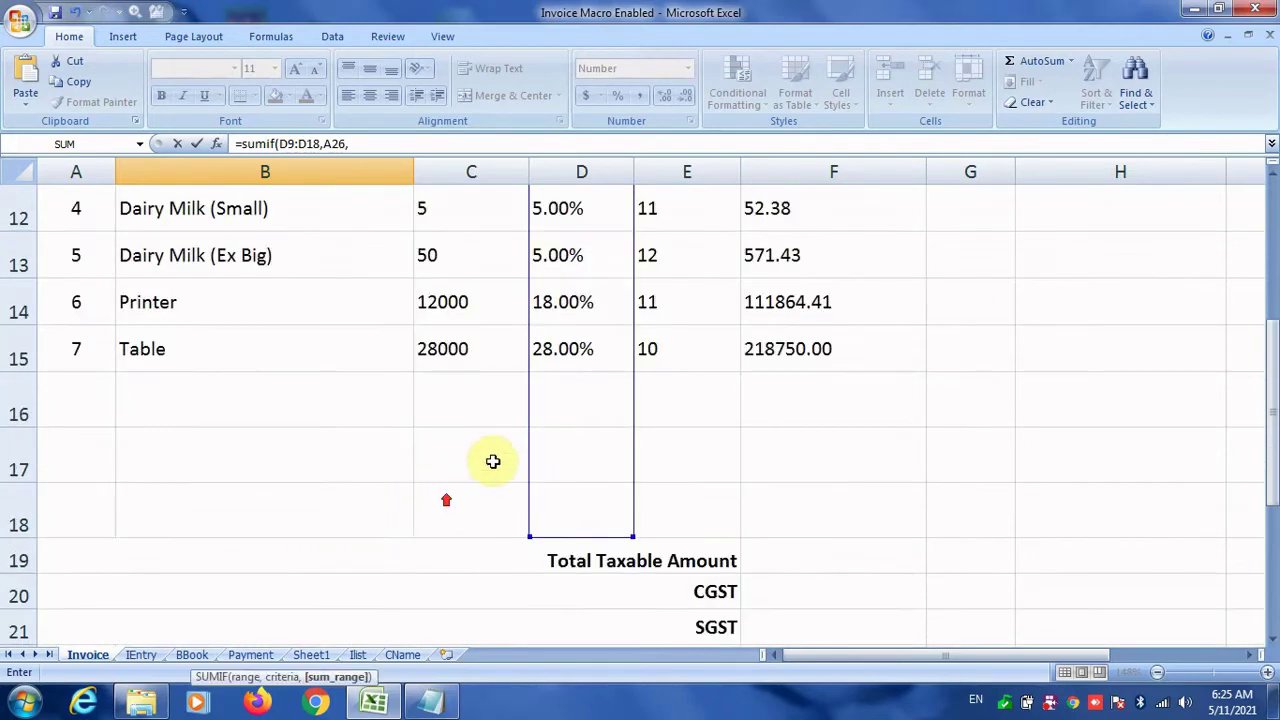
scroll(493, 461, "up", 2)
left_click_drag(755, 337, 811, 528)
scroll(590, 548, "down", 2)
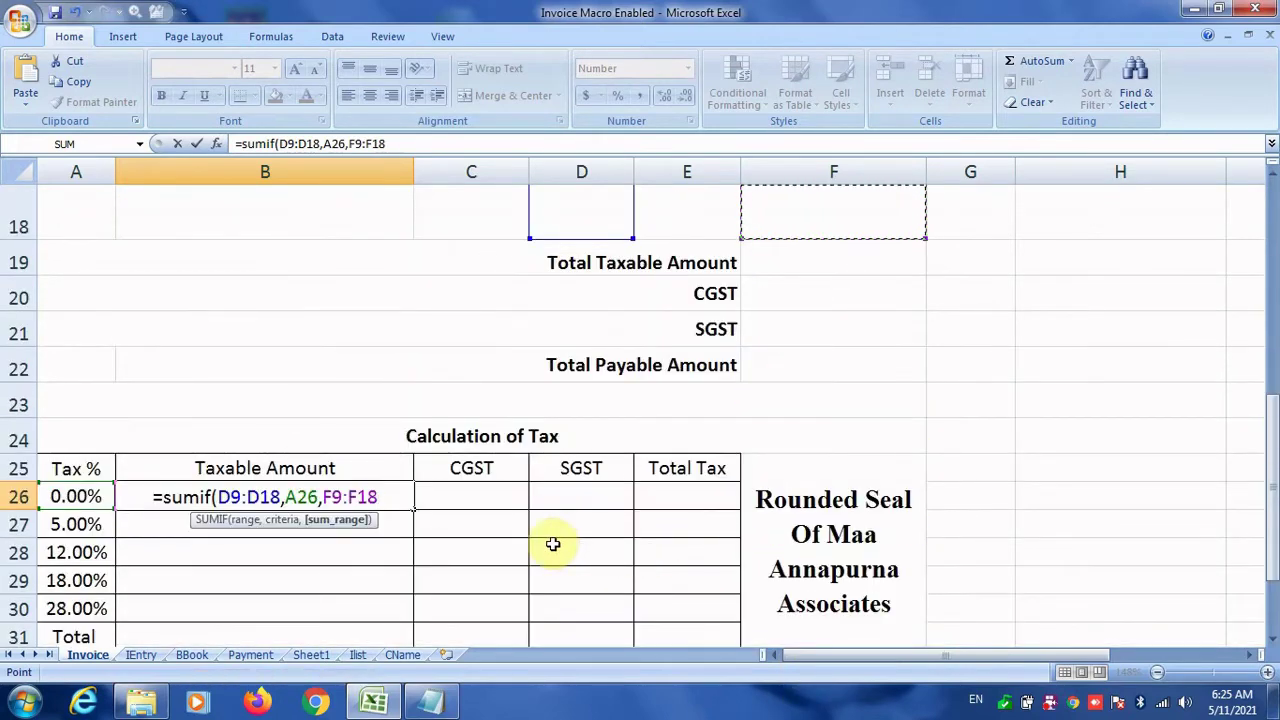
type(")")
key("Return")
Step: Make the ranges in B26 absolute as =SUMIF($D$9:$D$18,A26,$F$9:$F$18) and fill the formula down to B30
left_click(315, 497)
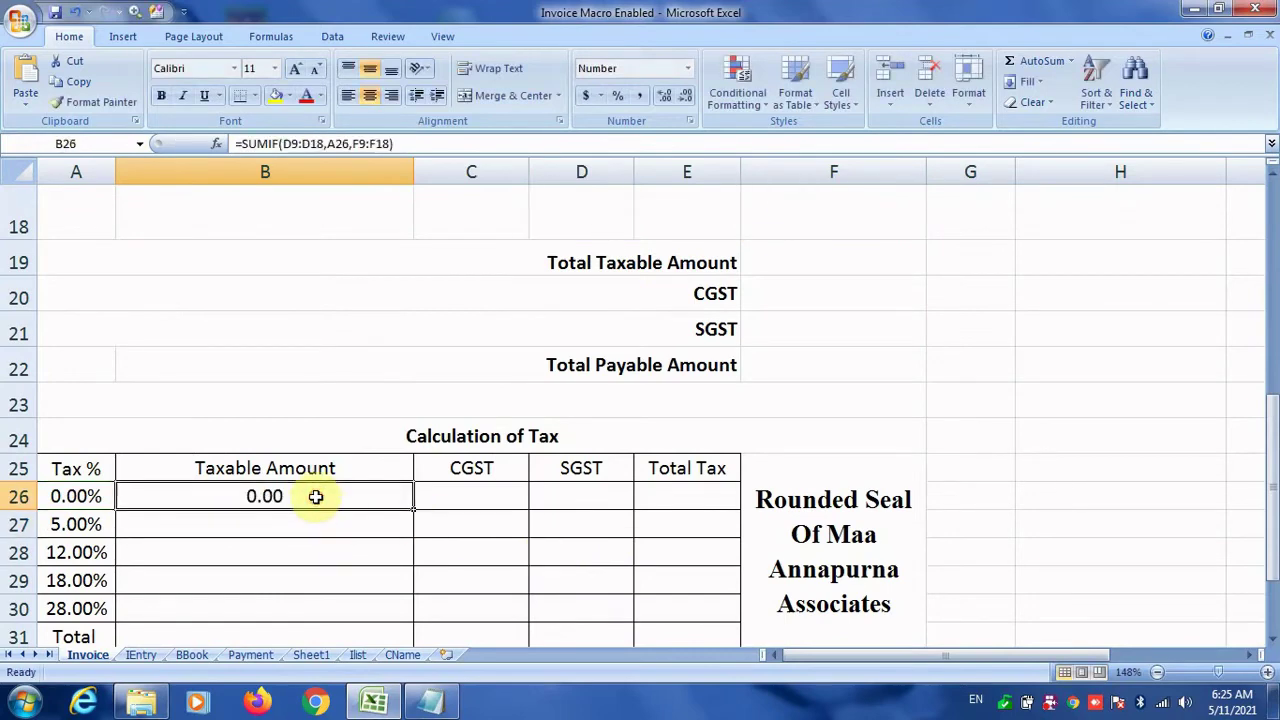
double_click(315, 497)
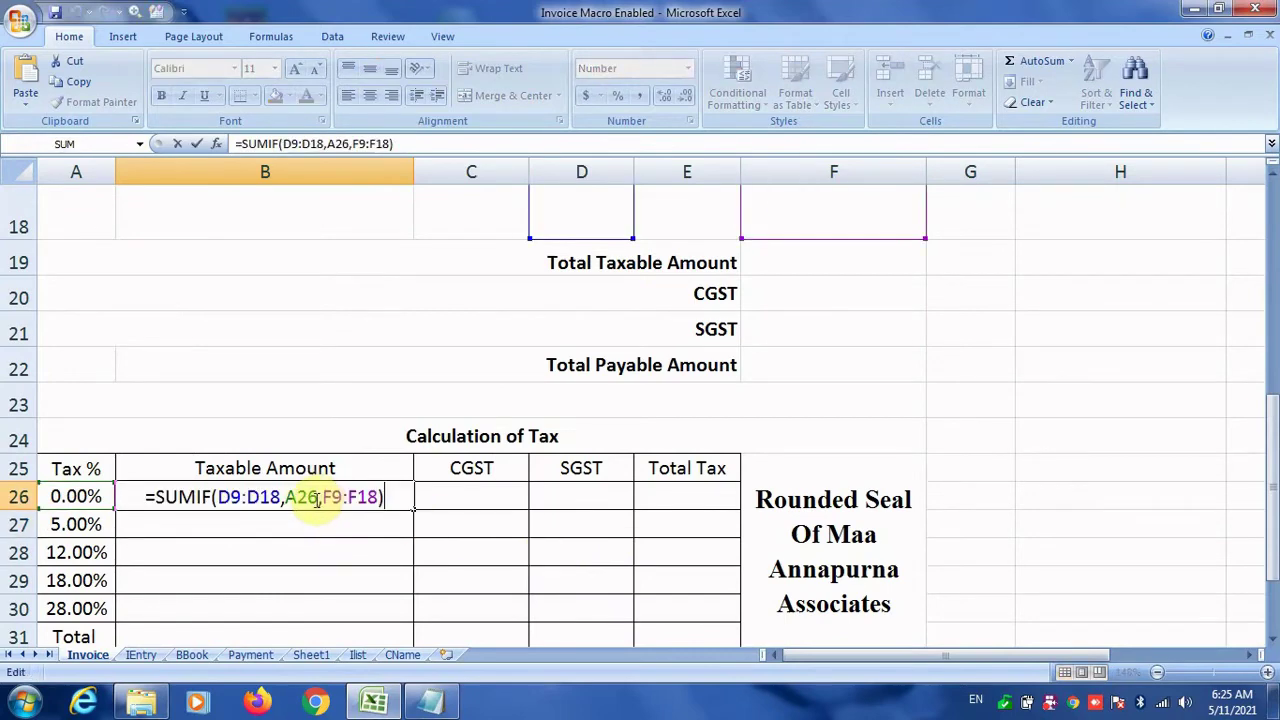
double_click(240, 497)
key("F4")
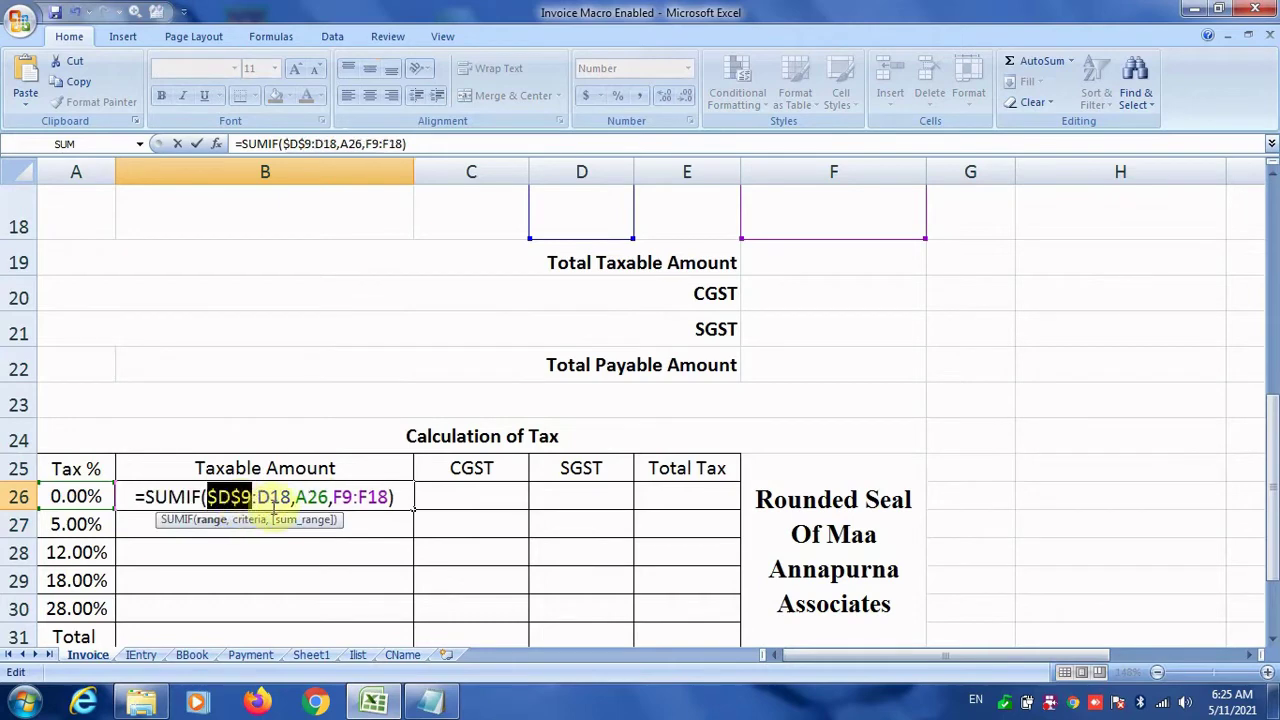
left_click(284, 497)
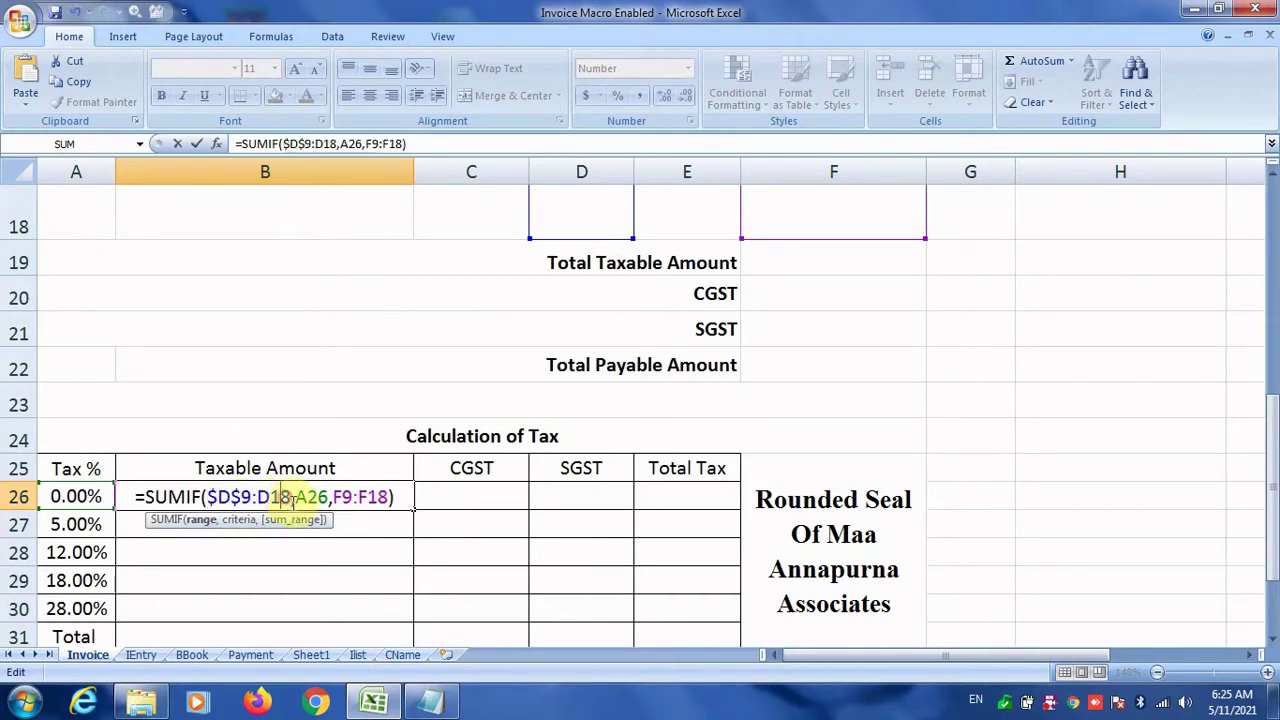
key("F4")
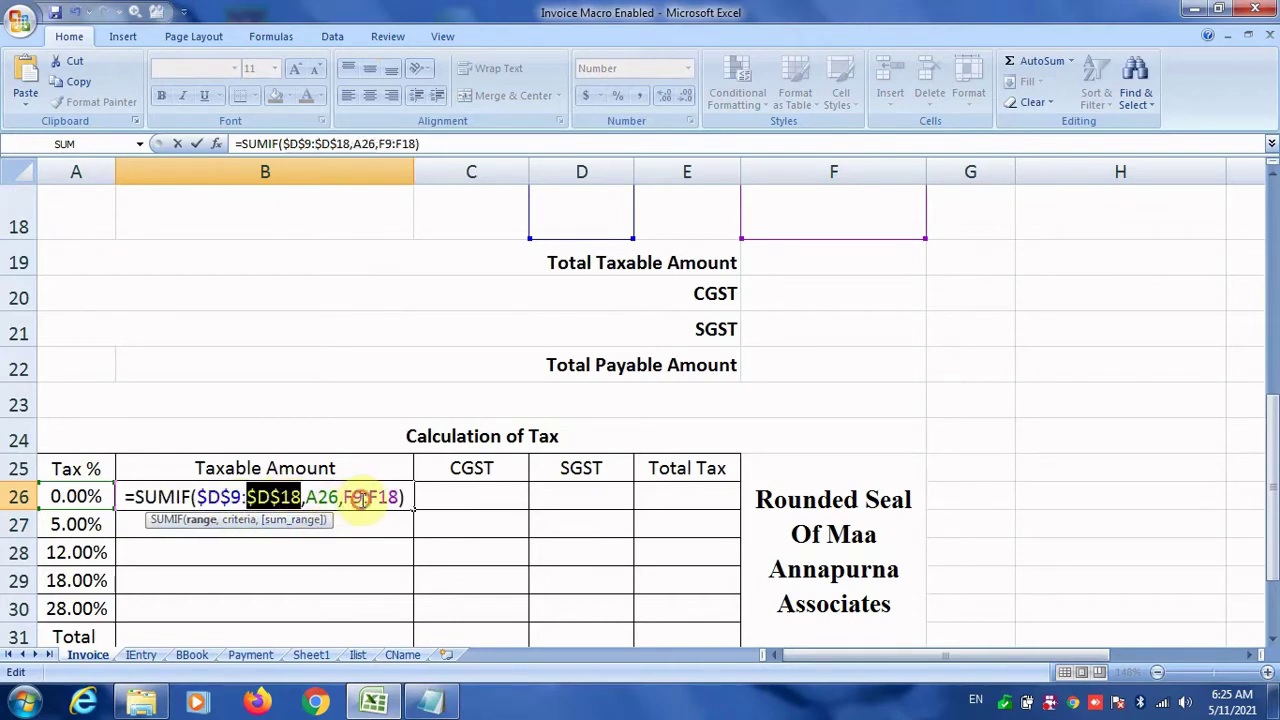
double_click(358, 497)
key("F4")
left_click(393, 500)
key("F4")
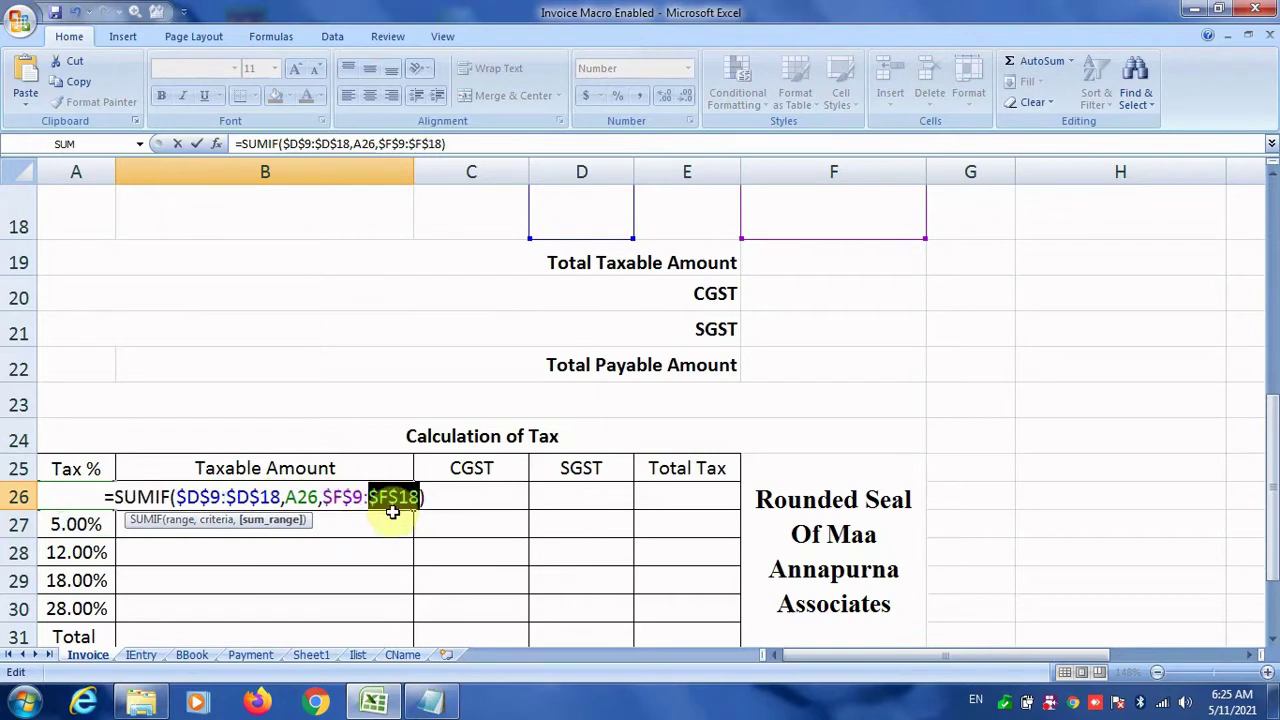
key("Return")
left_click(352, 502)
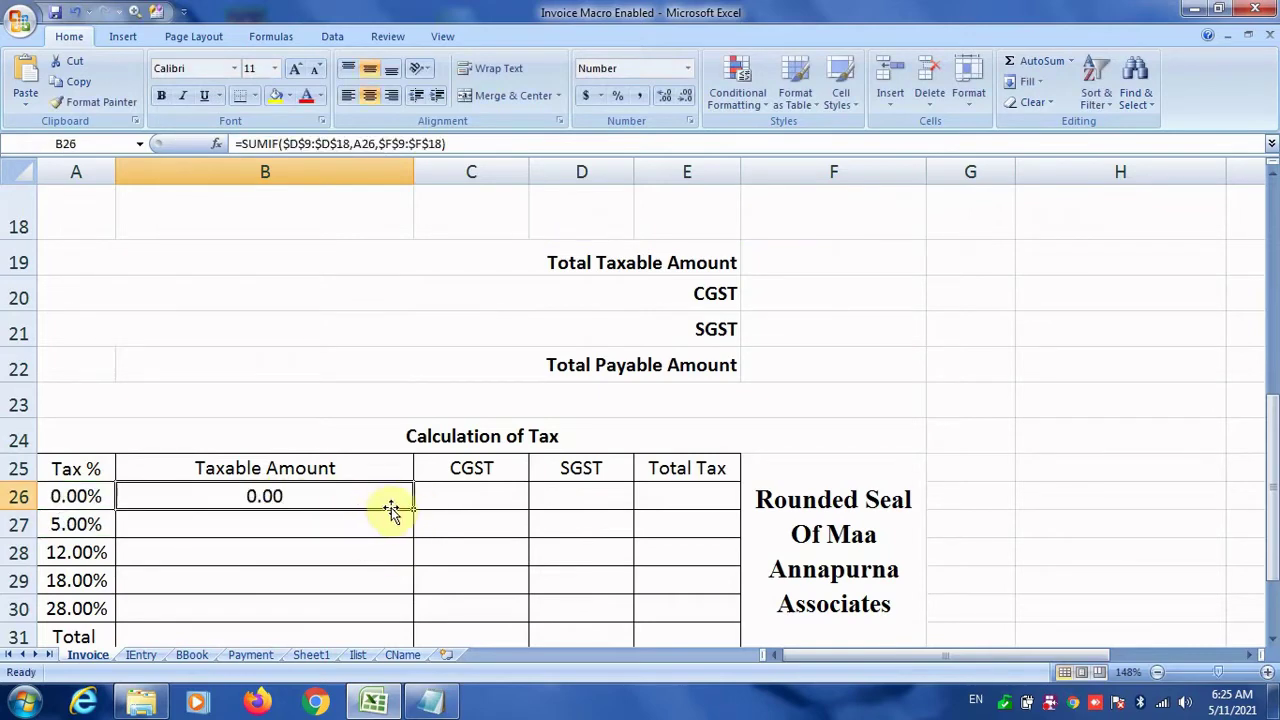
left_click_drag(414, 510, 418, 612)
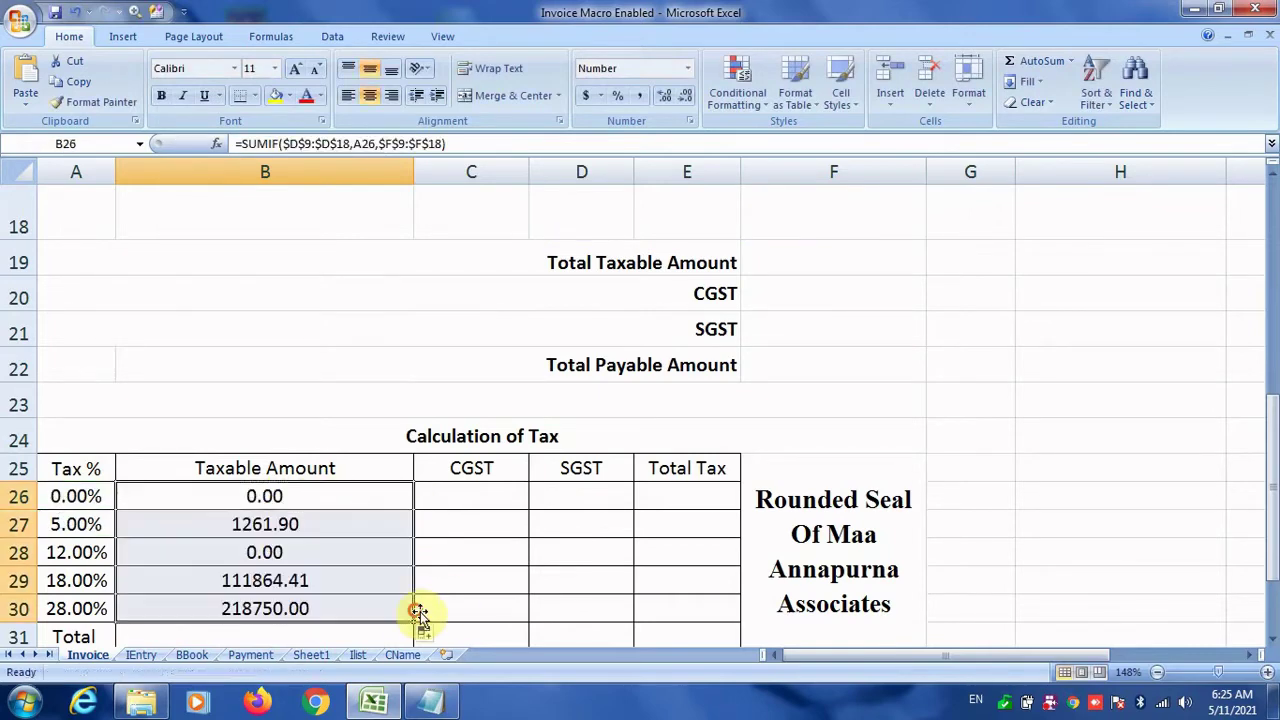
Step: Enter the CGST formula =(B26*A26)/2 in C26 and fill it down to C30
left_click(486, 500)
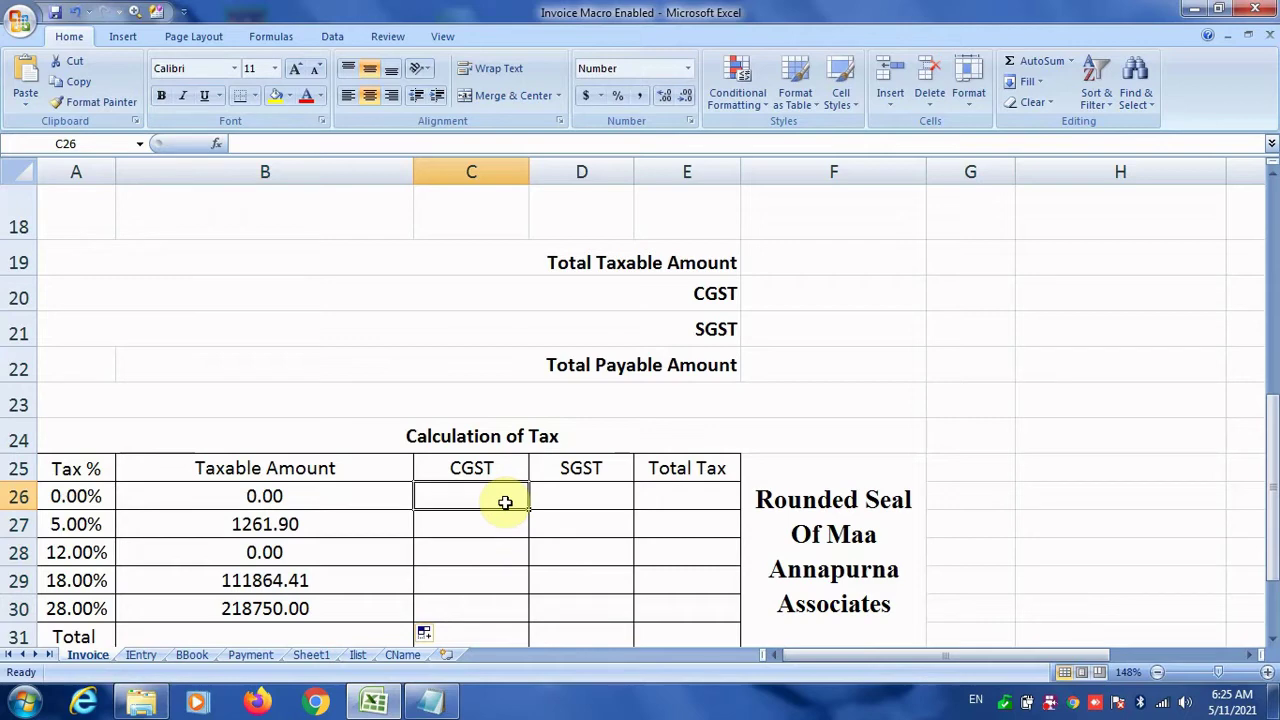
type("=")
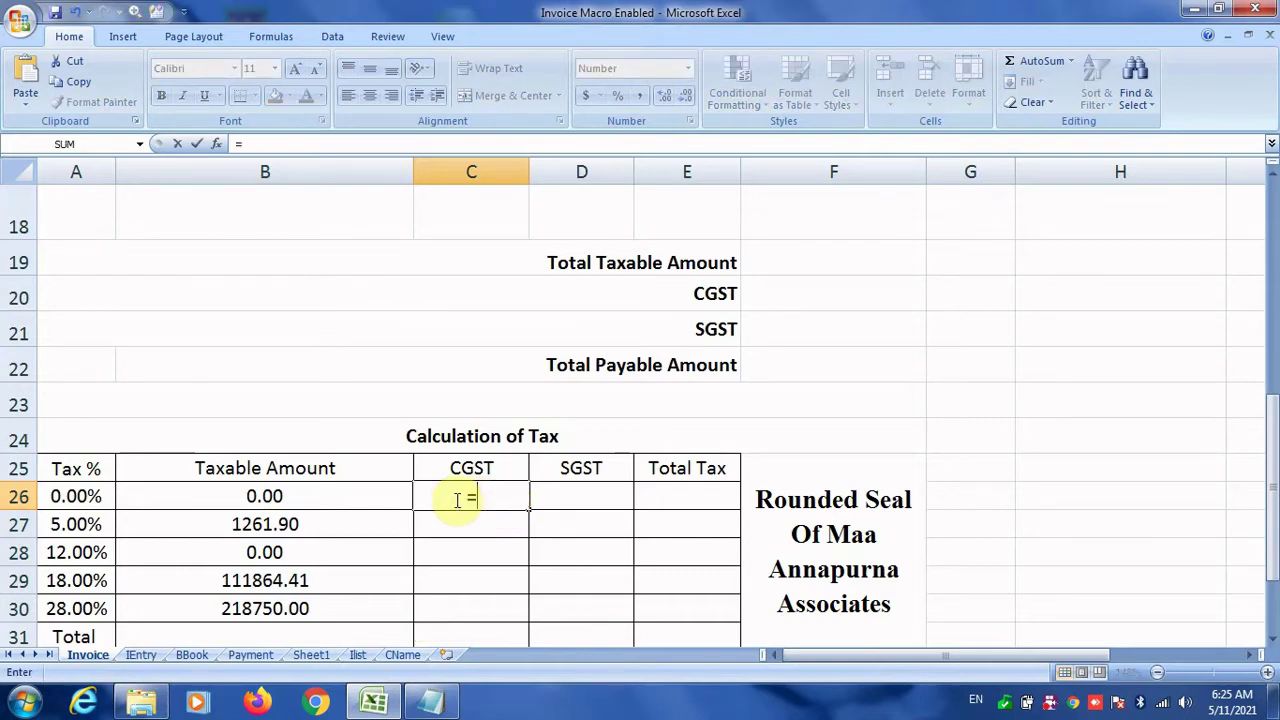
type("(")
left_click(394, 500)
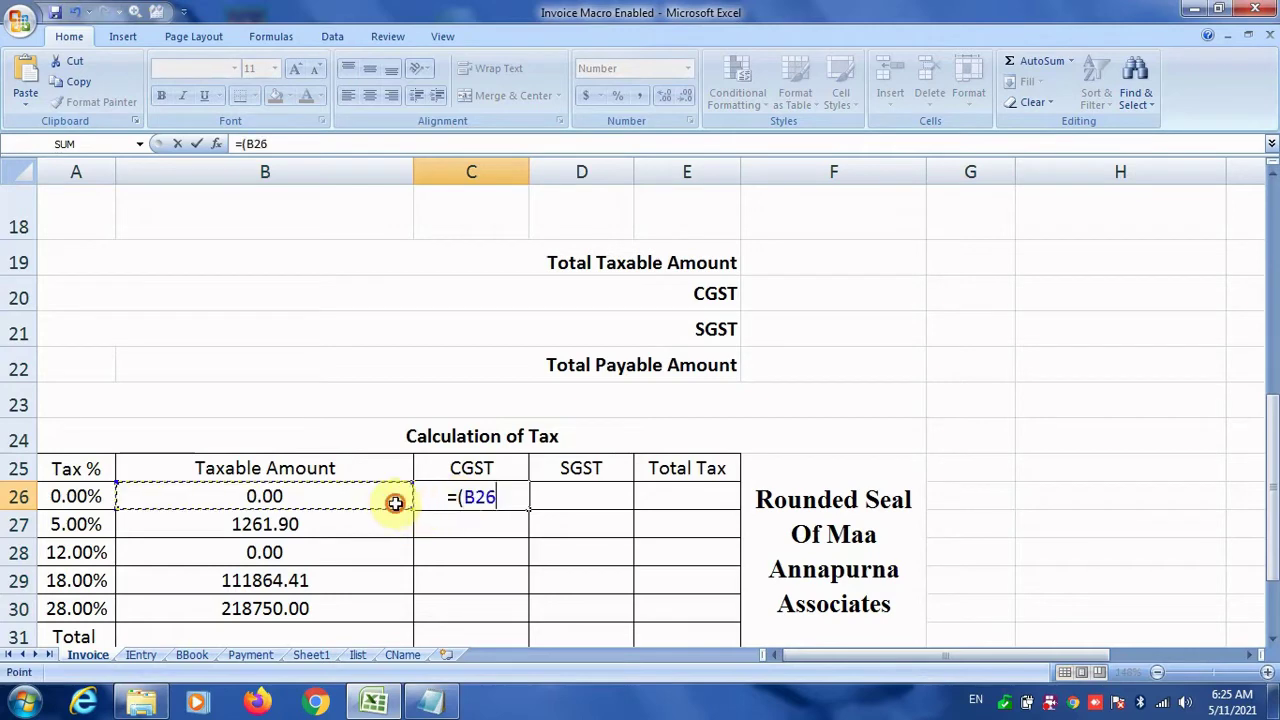
type("*")
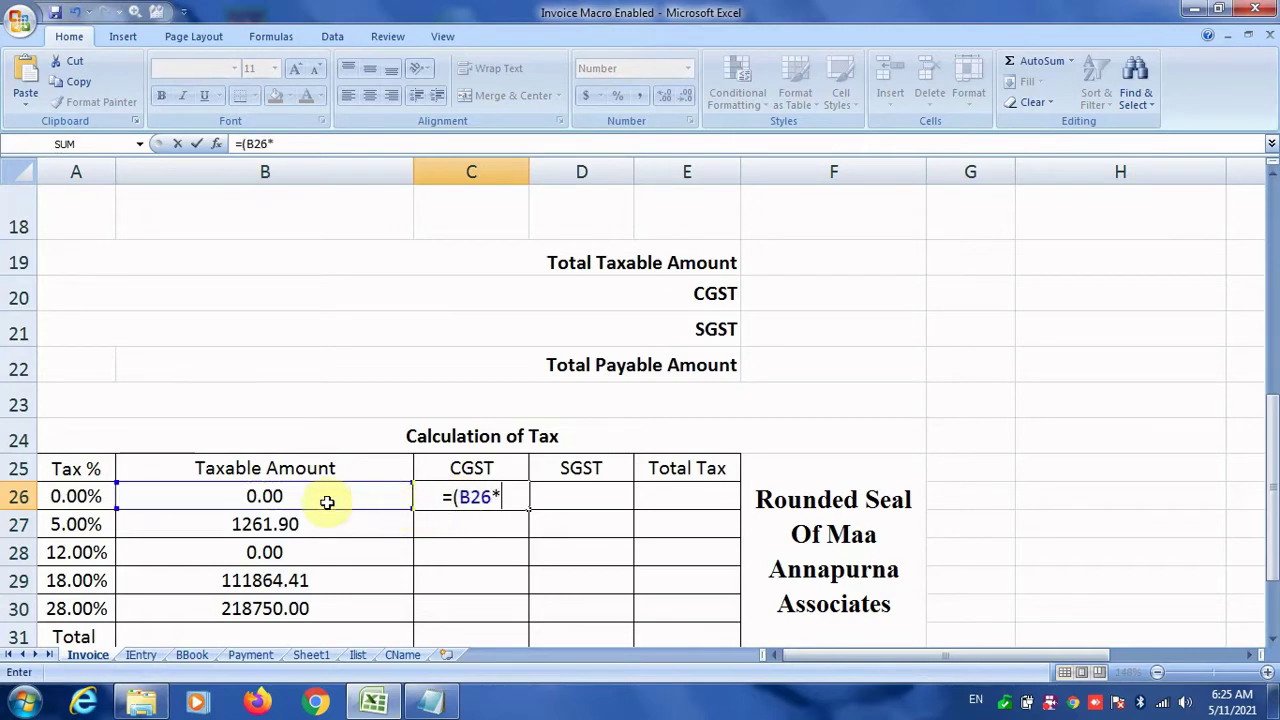
left_click(103, 493)
type(")")
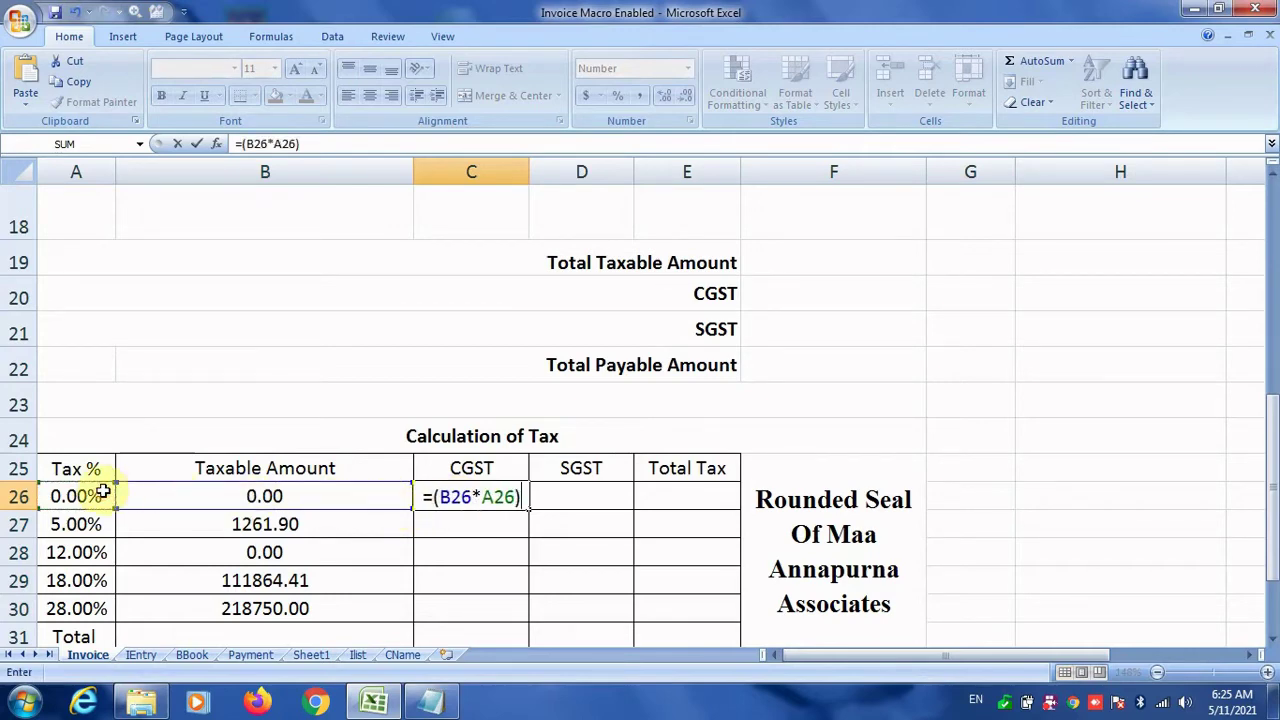
type("/2")
key("Return")
left_click(456, 499)
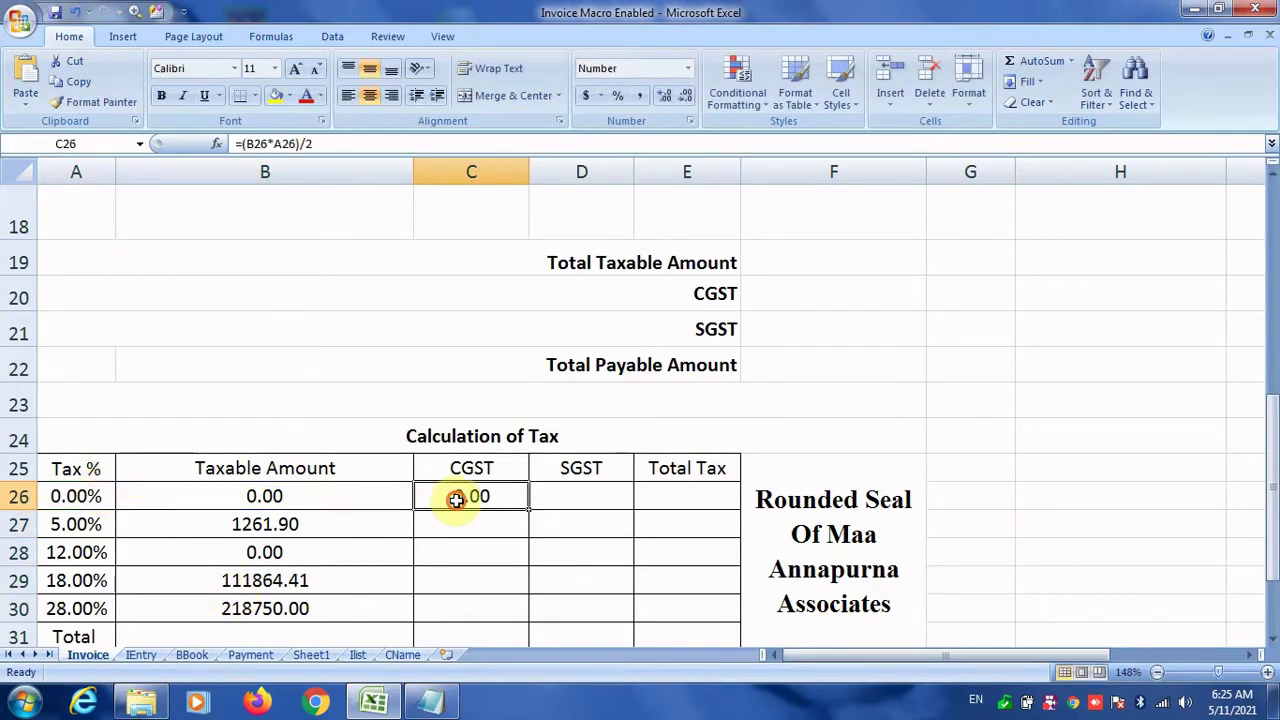
left_click_drag(527, 510, 528, 618)
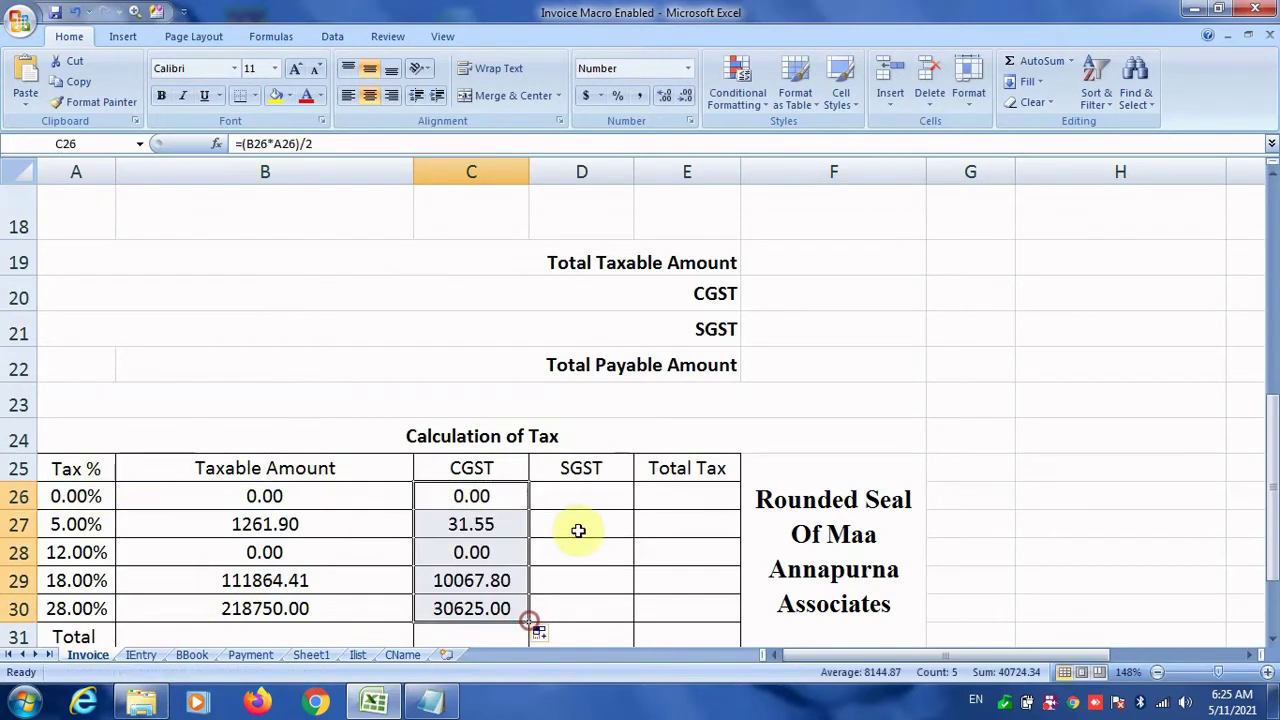
Step: Enter the SGST formula =(B26*A26)/2 in D26 and fill it down to D30
left_click(582, 500)
type("=")
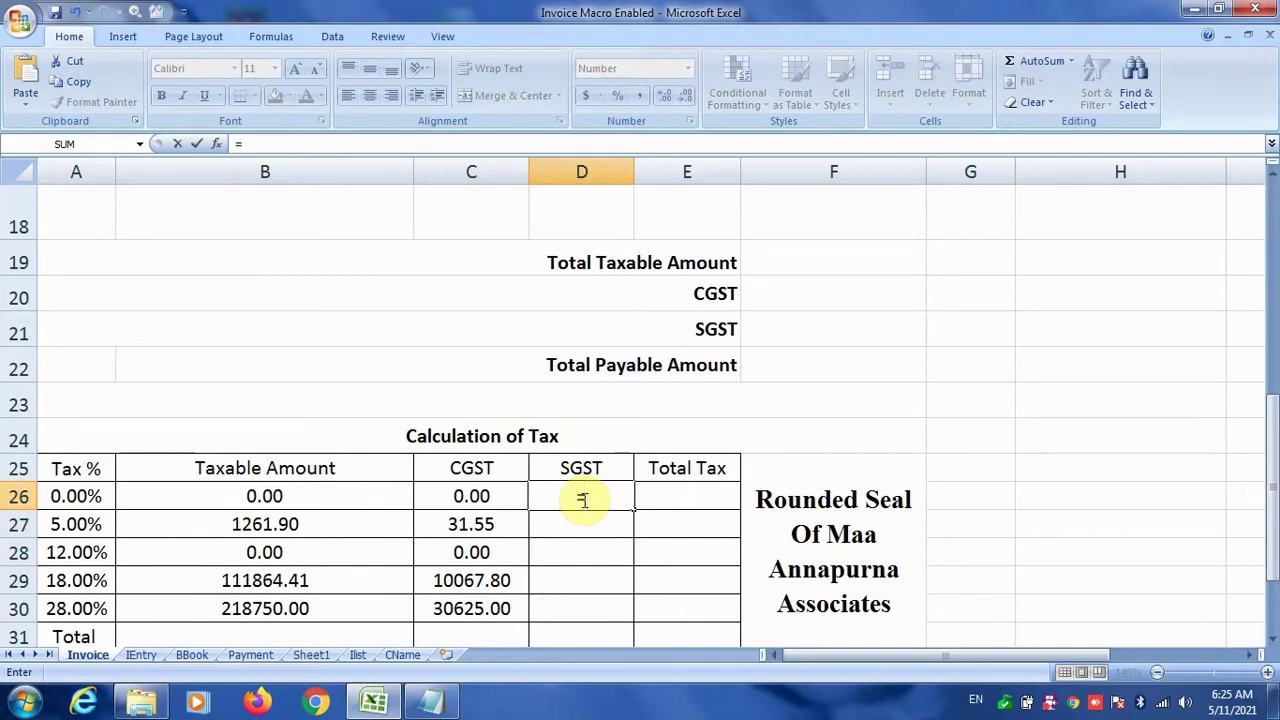
type("(")
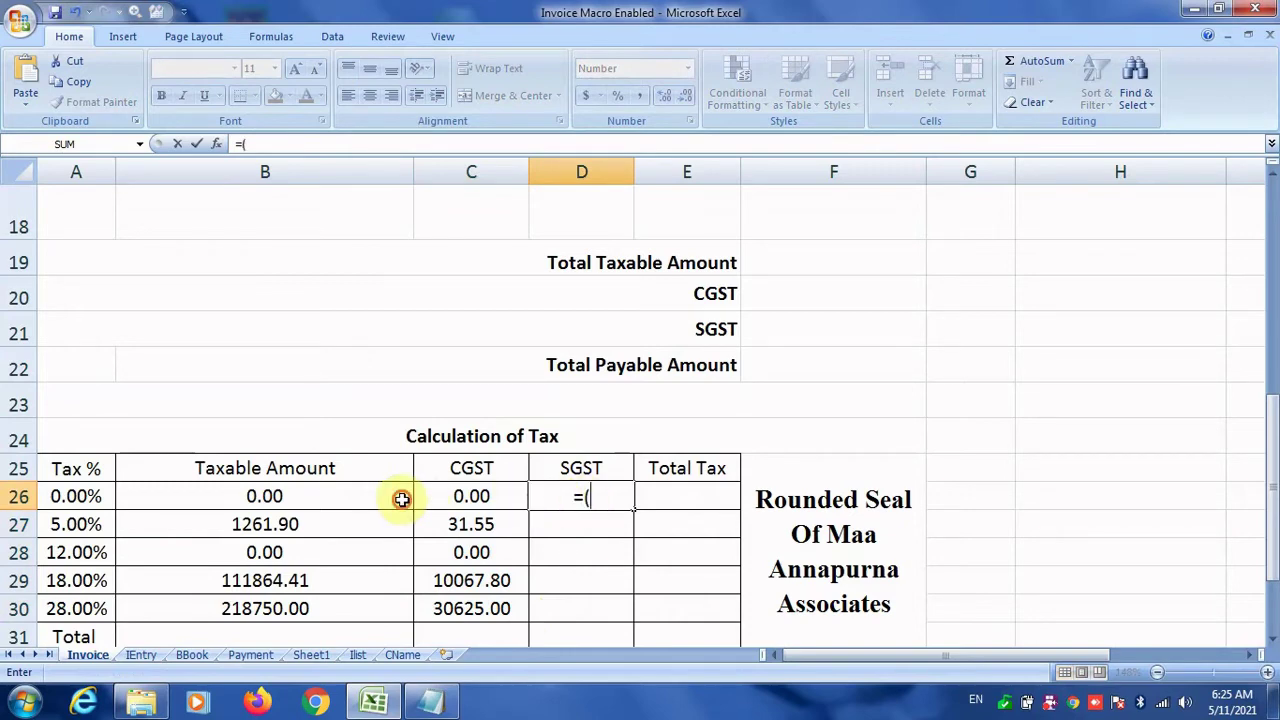
left_click(400, 498)
type("*")
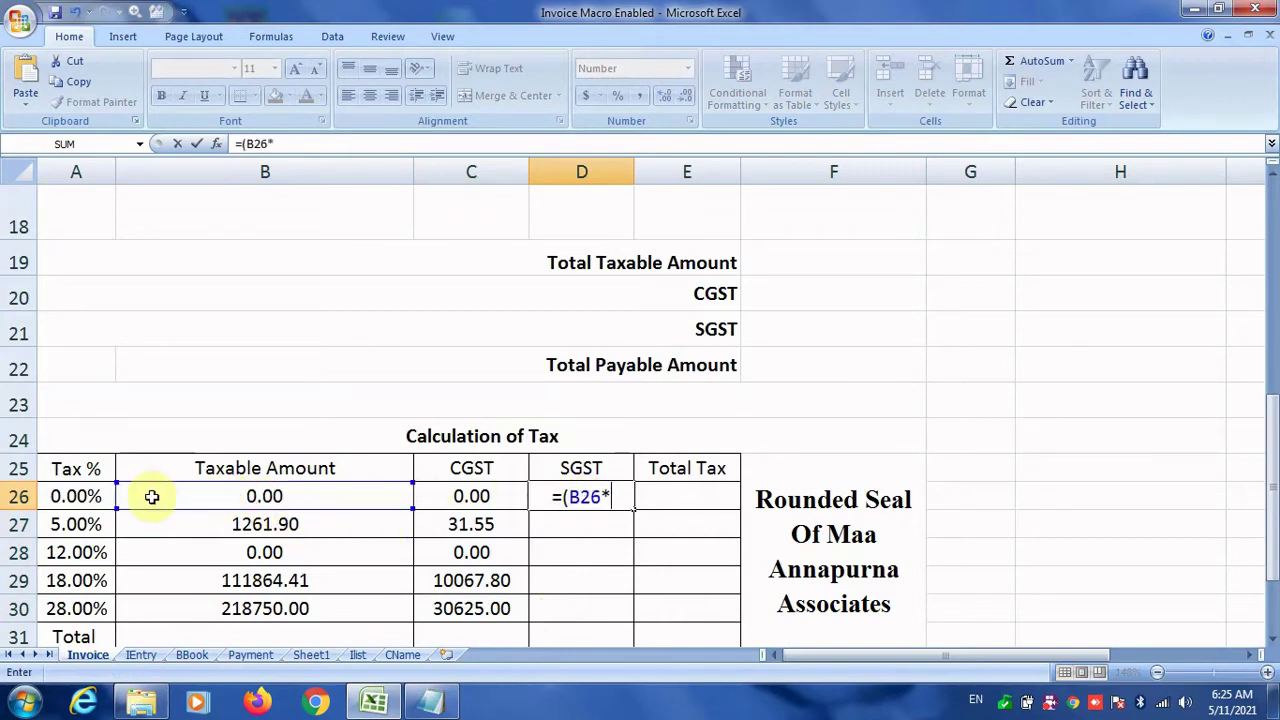
left_click(92, 496)
type(")/2")
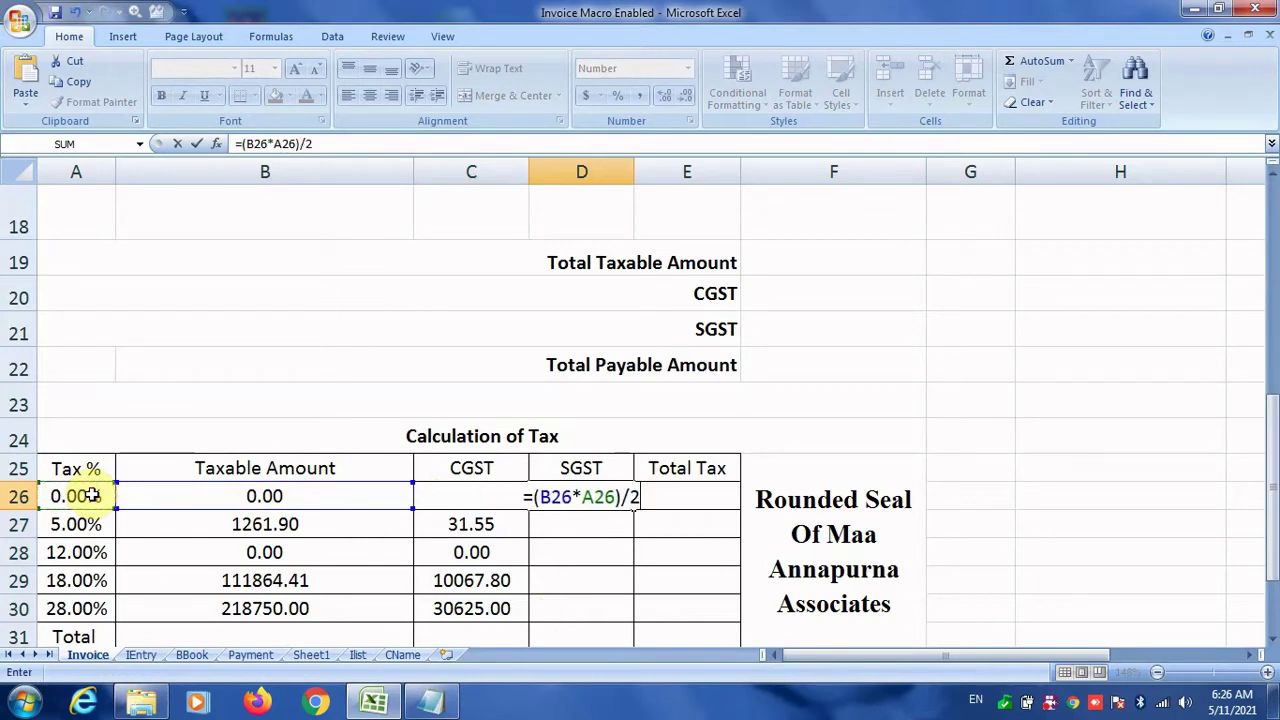
key("Return")
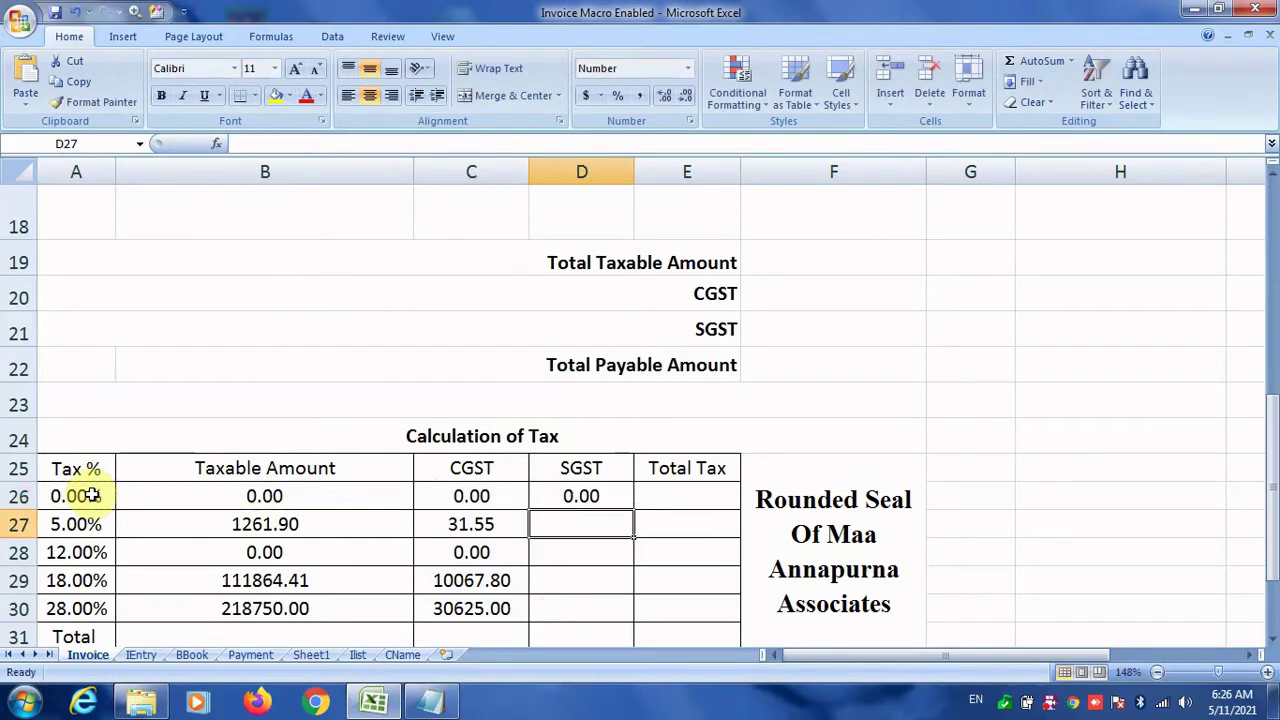
left_click(613, 487)
left_click_drag(633, 509, 634, 609)
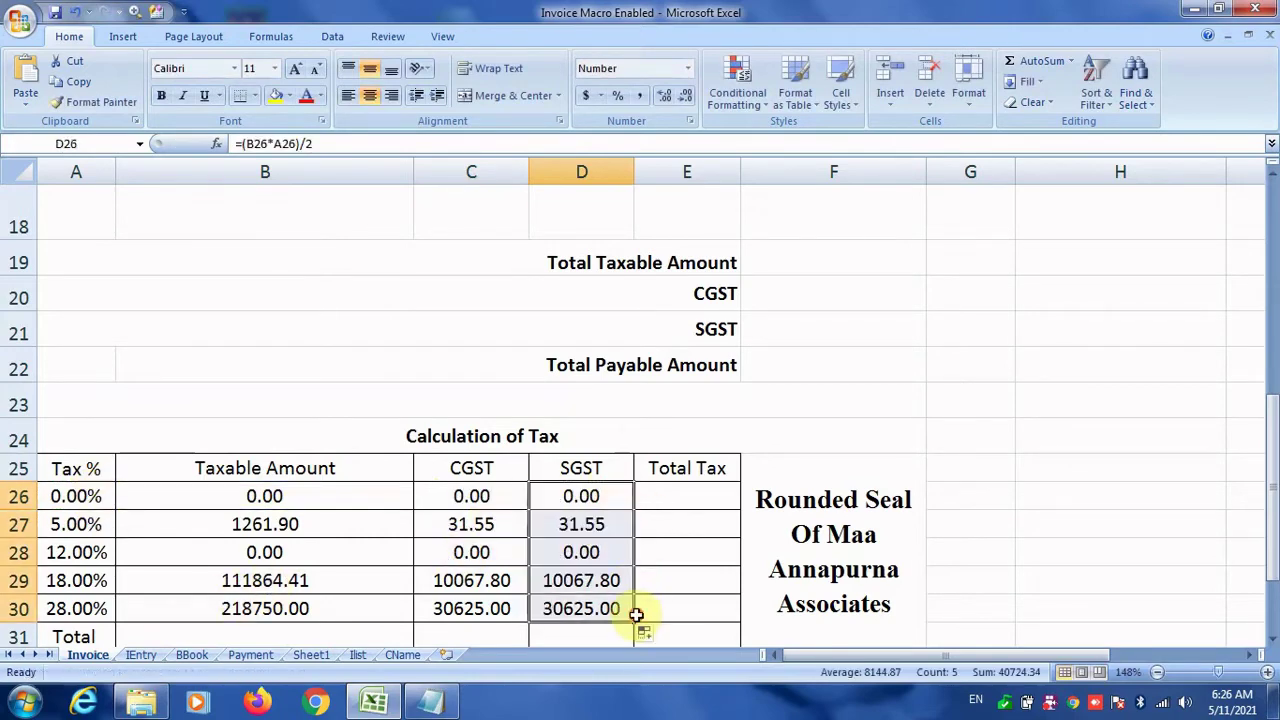
Step: Sum CGST and SGST in Total Tax cell E26 as =SUM(C26:D26) and fill only that formula down to E30
left_click_drag(480, 500, 678, 497)
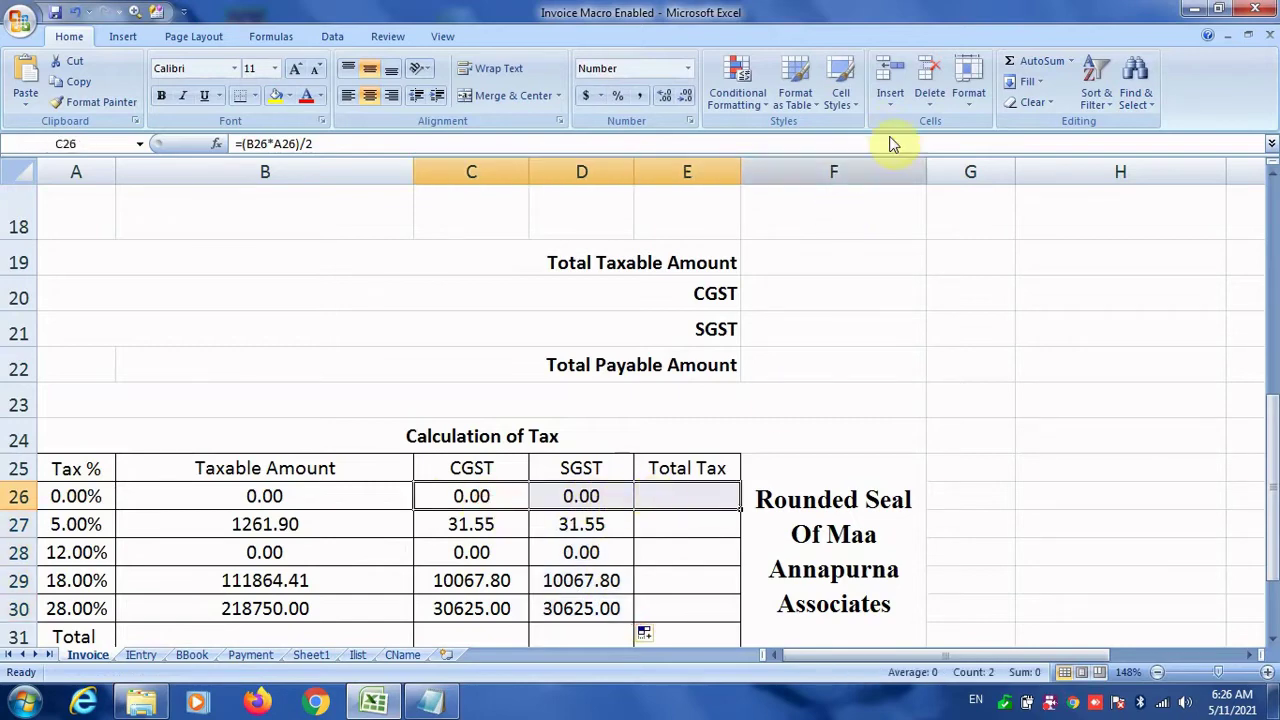
left_click(1016, 61)
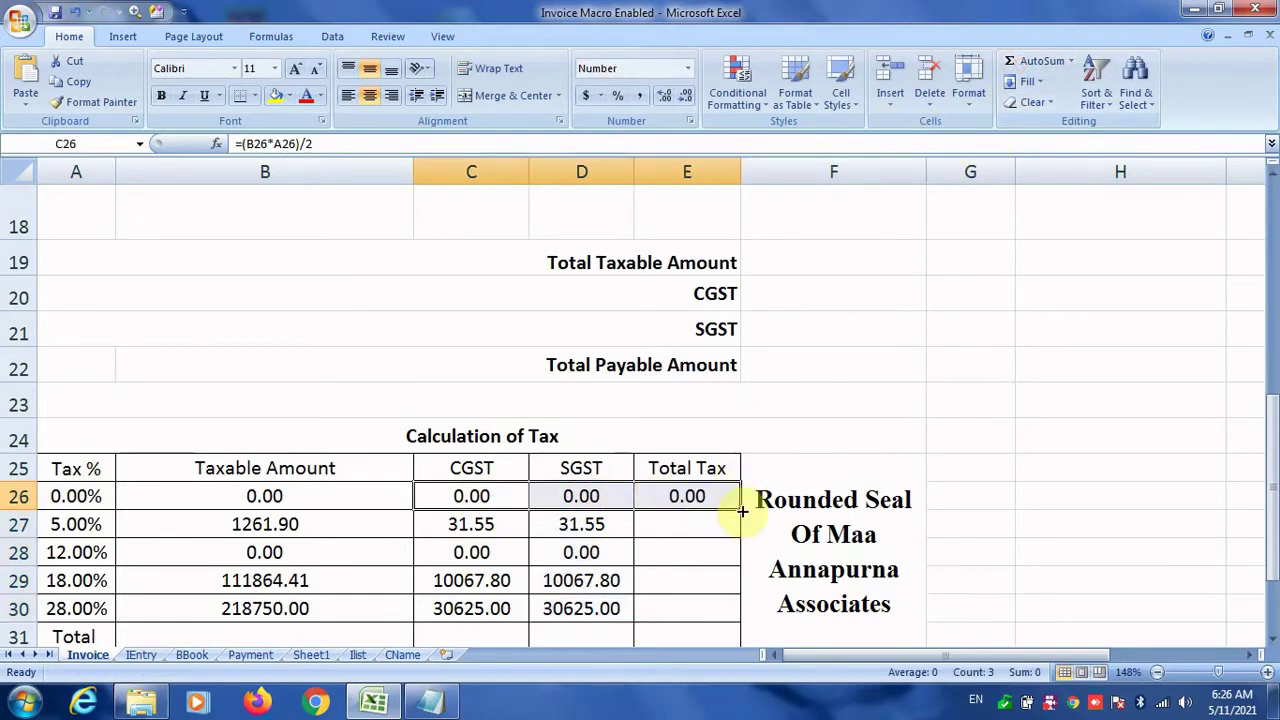
left_click_drag(742, 511, 741, 621)
key("ctrl+z")
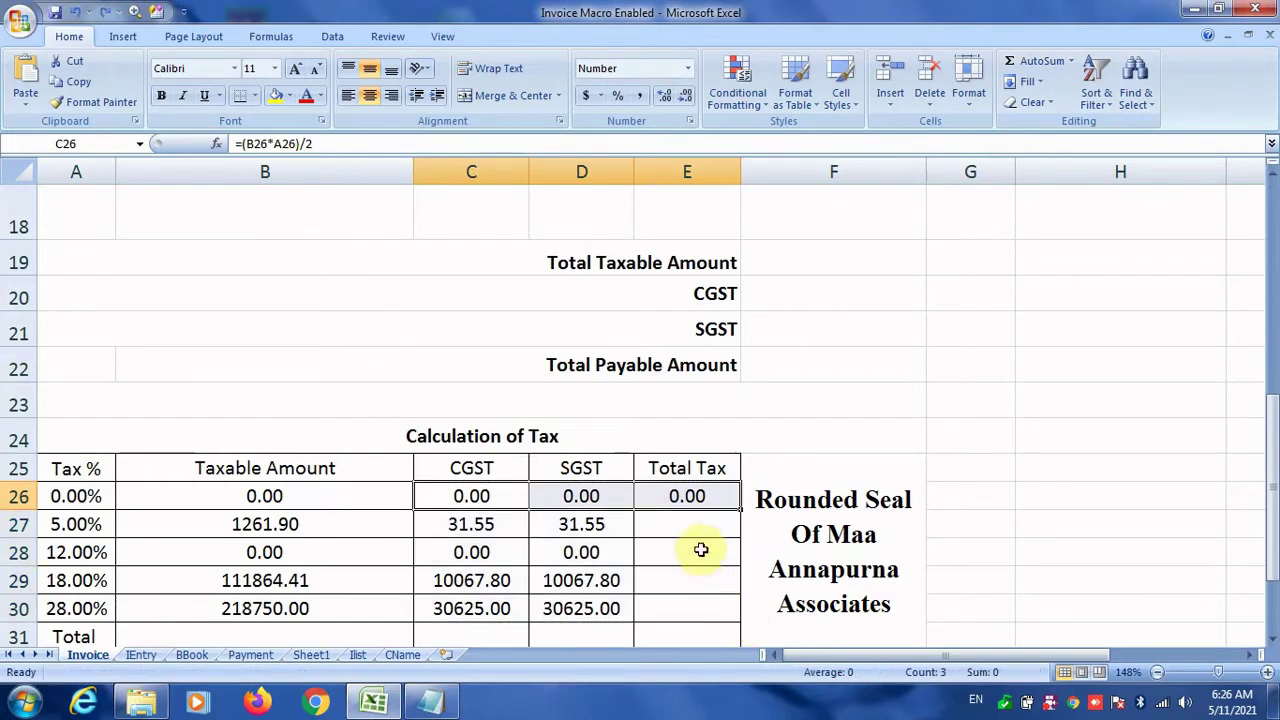
left_click(704, 496)
left_click(745, 505)
left_click(725, 505)
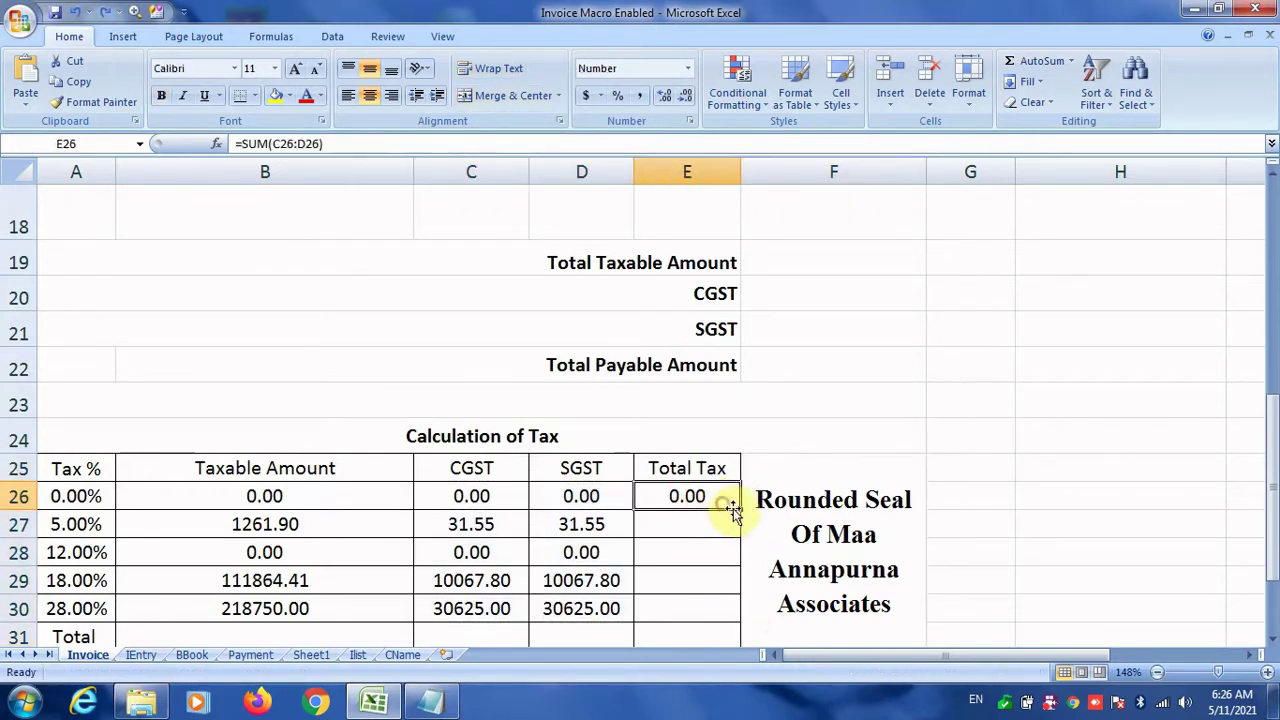
left_click_drag(740, 510, 738, 610)
Step: Sum the taxable amounts B26:B30 into the Total row at B31 and fill the formula across to E31
scroll(543, 551, "down", 1)
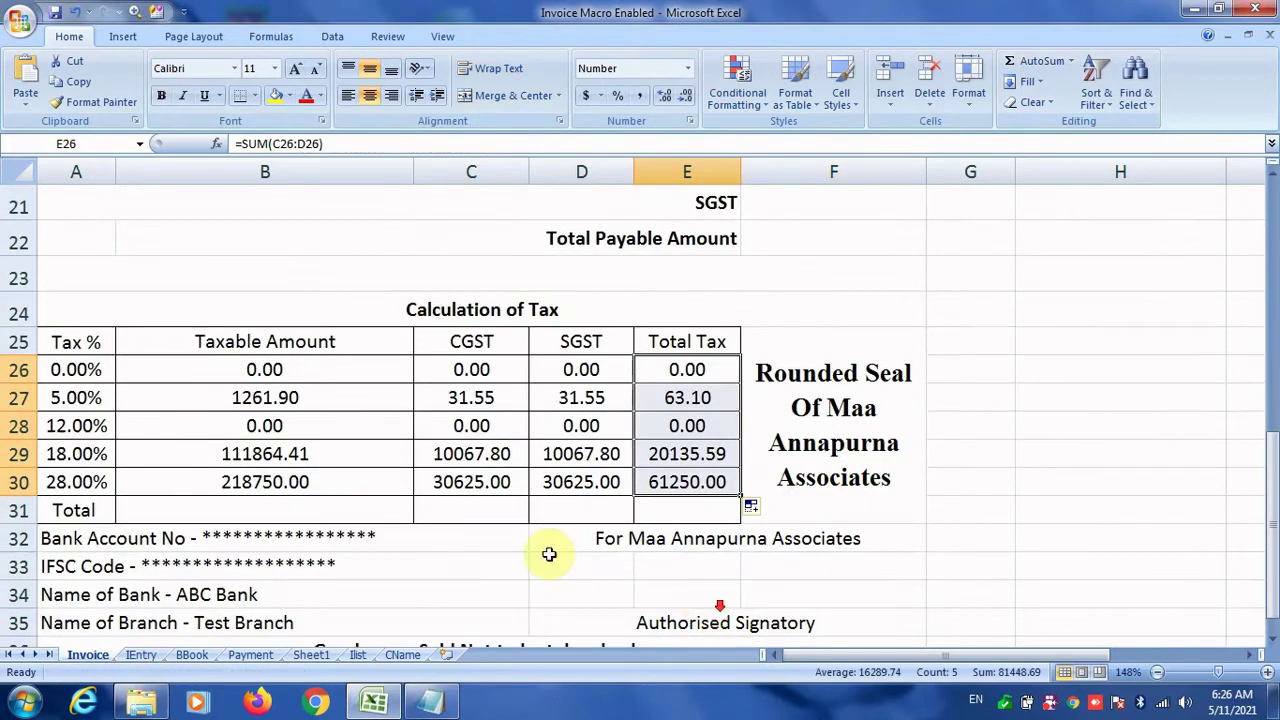
left_click_drag(258, 371, 257, 508)
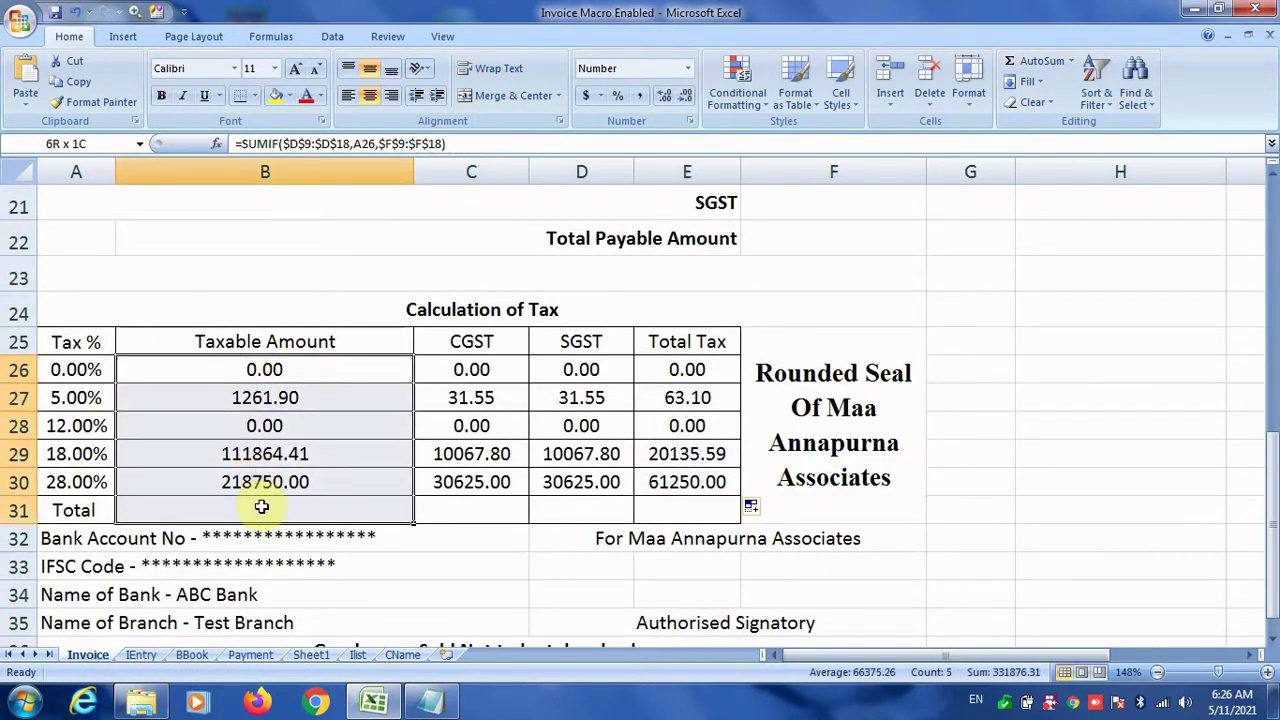
left_click(1010, 61)
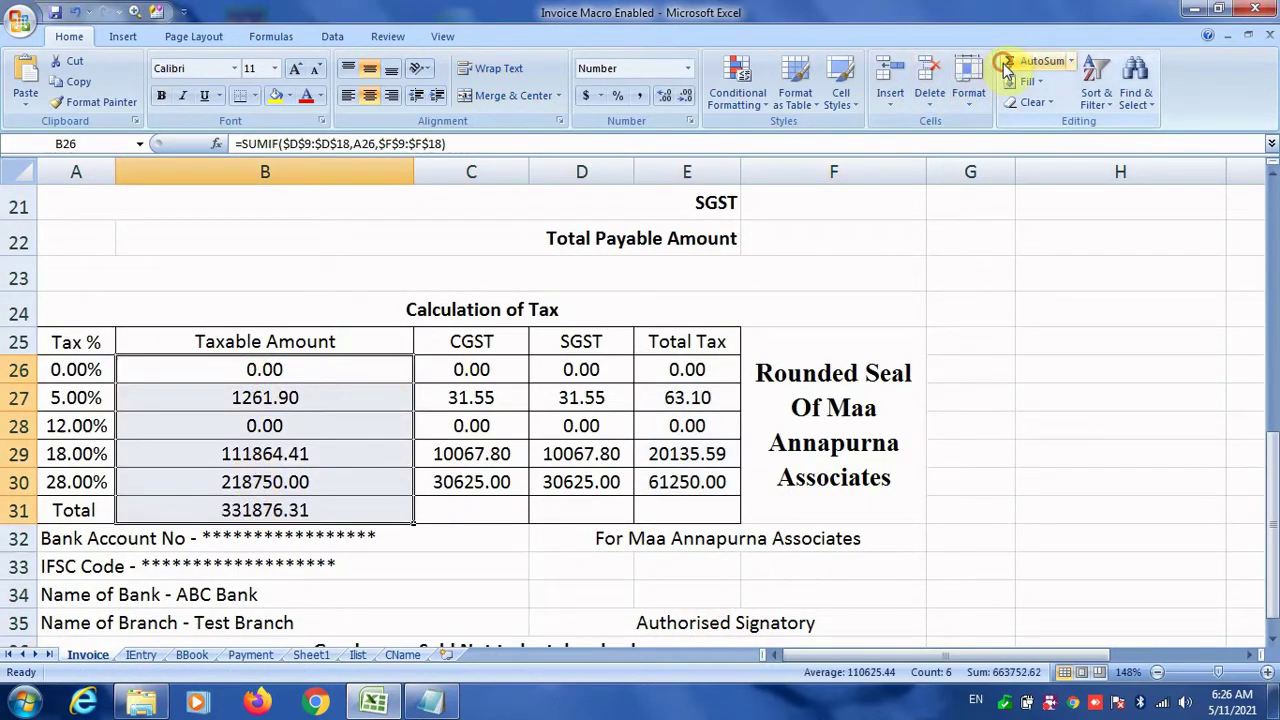
left_click(305, 508)
left_click_drag(413, 523, 692, 512)
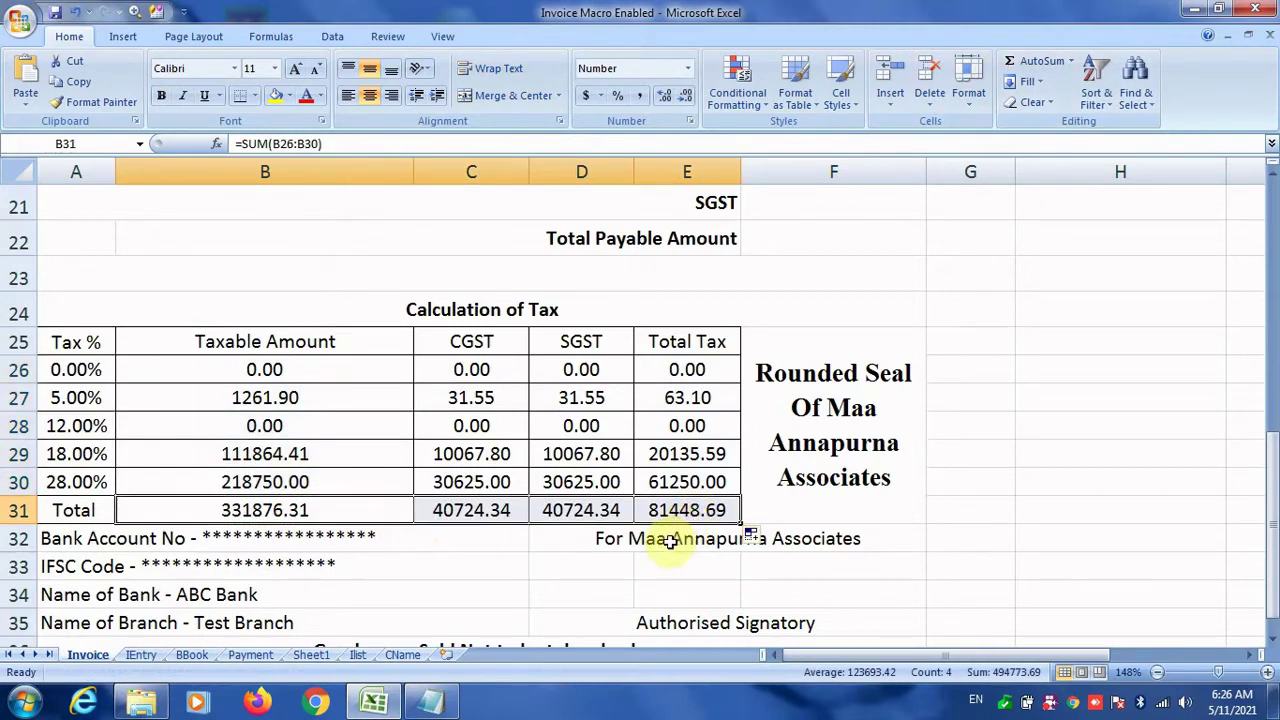
Step: Compare the Calculation of Tax totals with the first invoice's taxable and tax amounts on the BBook sheet, and return to the Invoice sheet
left_click(670, 371)
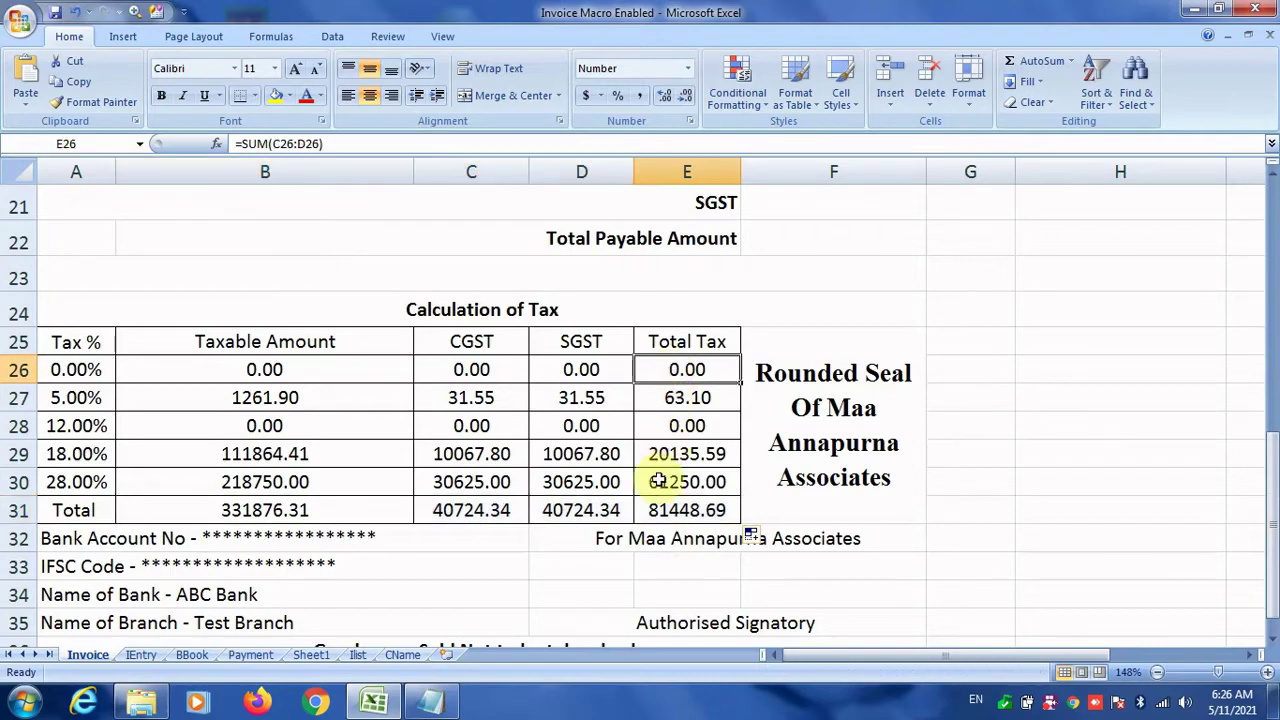
left_click(192, 655)
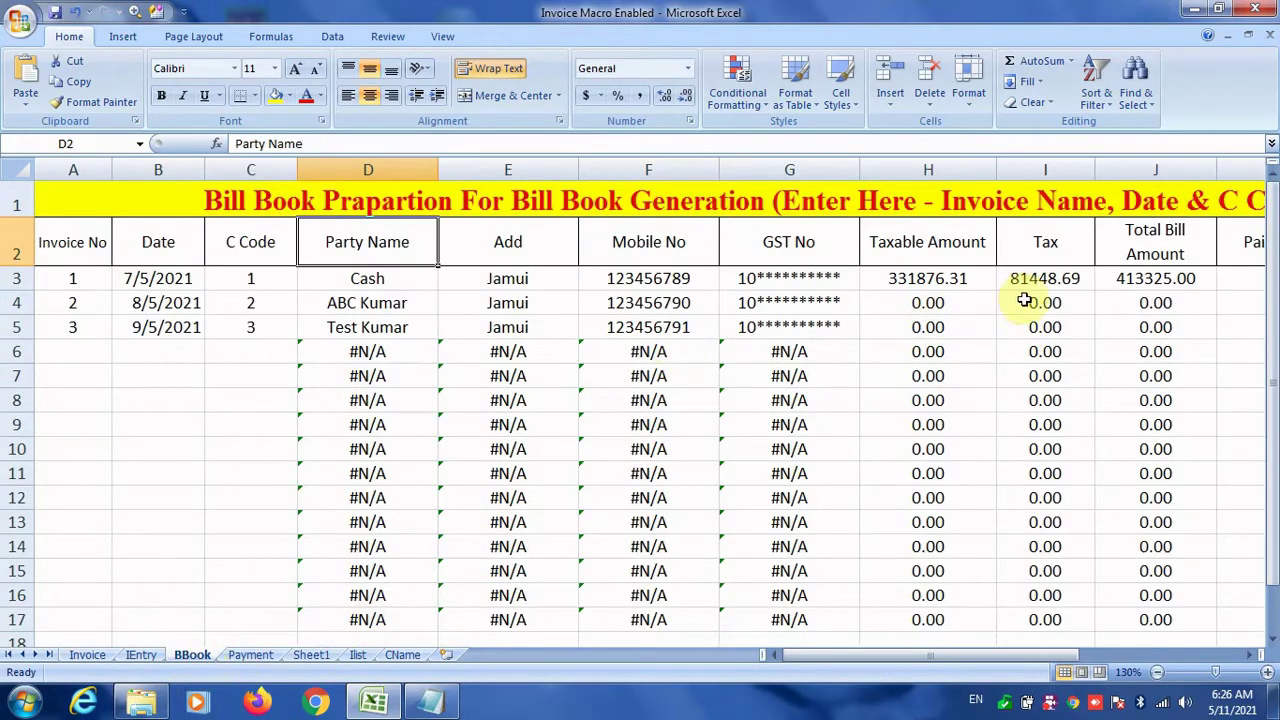
left_click(82, 654)
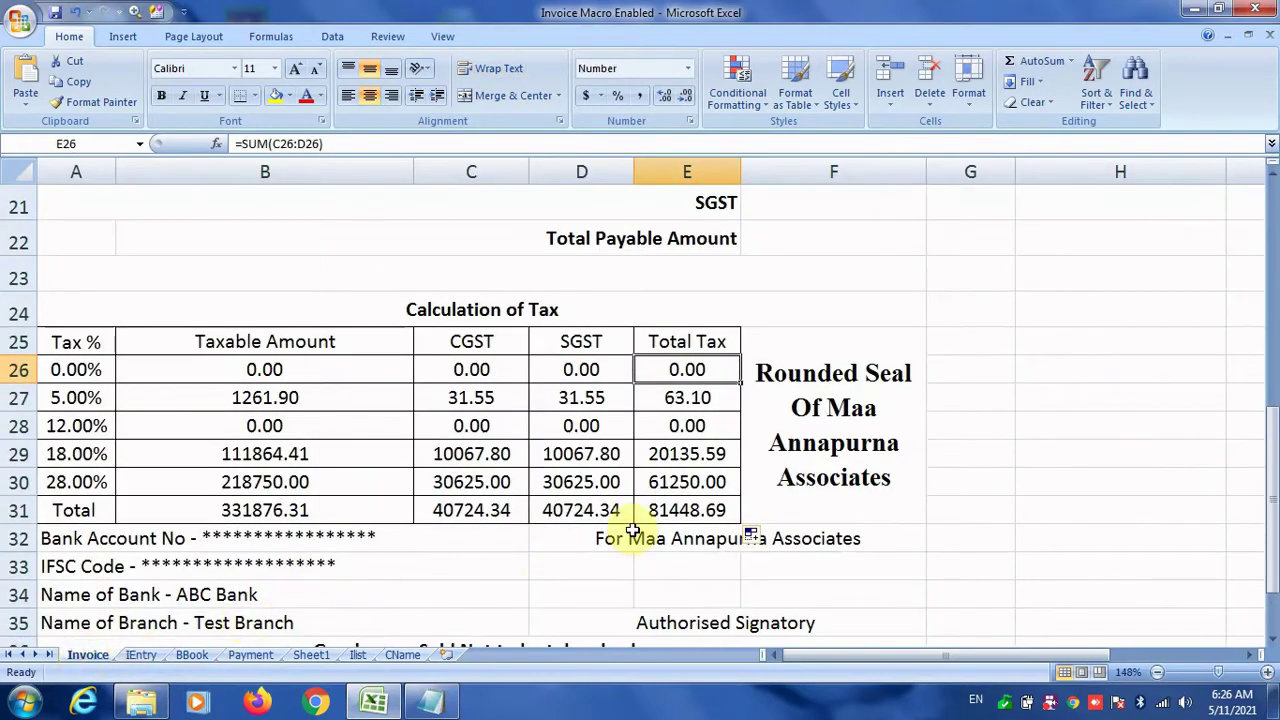
Step: Sum the item taxable amounts F9:F18 into the Total Taxable Amount cell F19
scroll(646, 449, "up", 3)
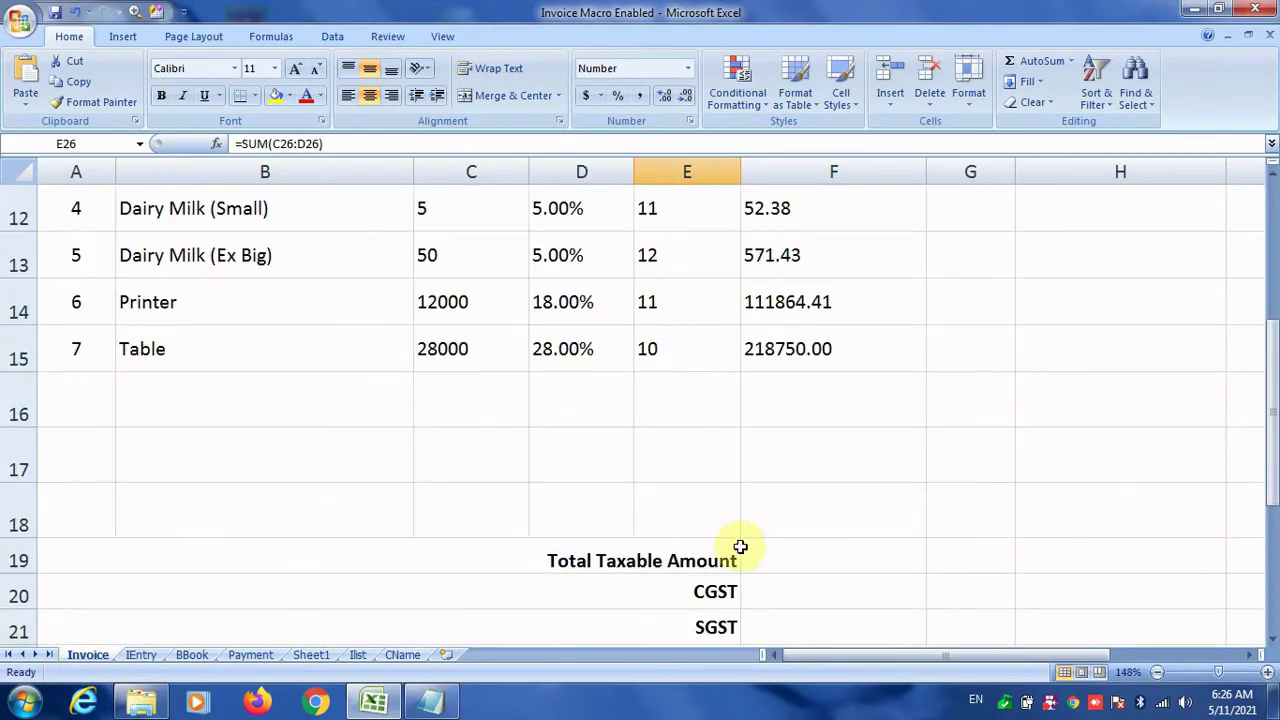
left_click(778, 564)
scroll(770, 560, "up", 2)
scroll(766, 466, "down", 2)
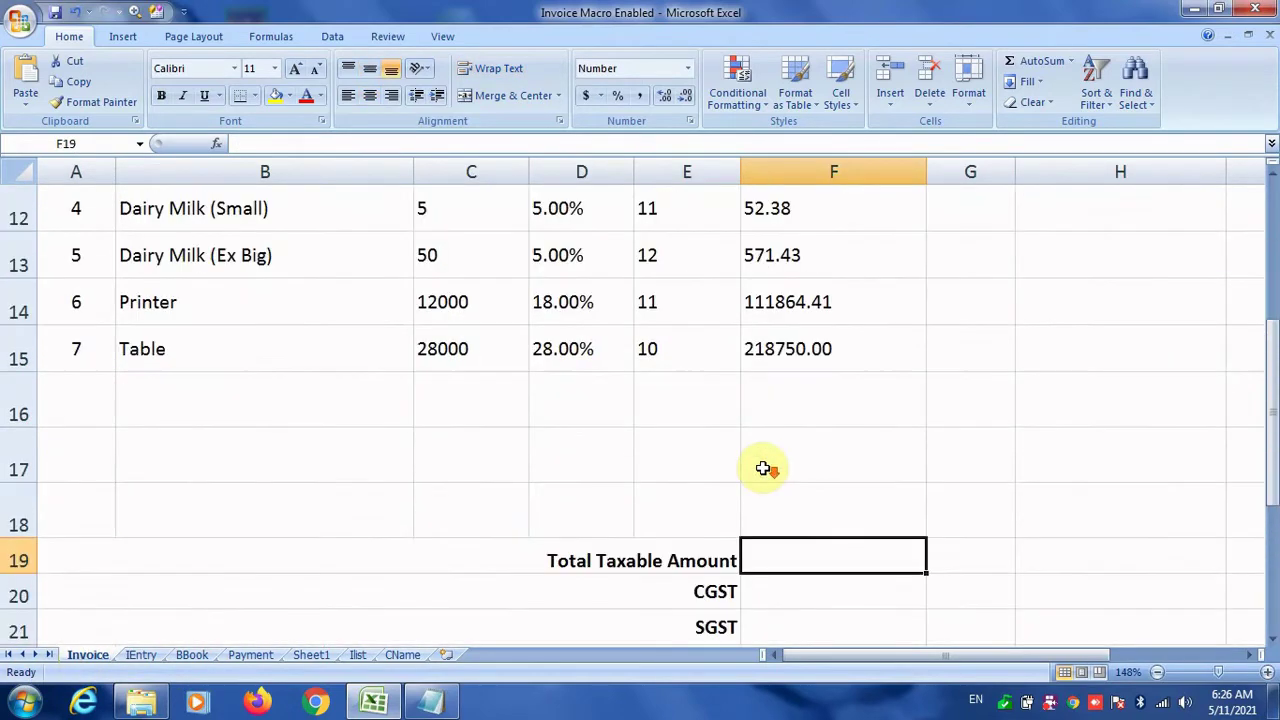
scroll(764, 430, "up", 1)
scroll(760, 380, "up", 1)
left_click_drag(758, 340, 774, 601)
left_click(1020, 63)
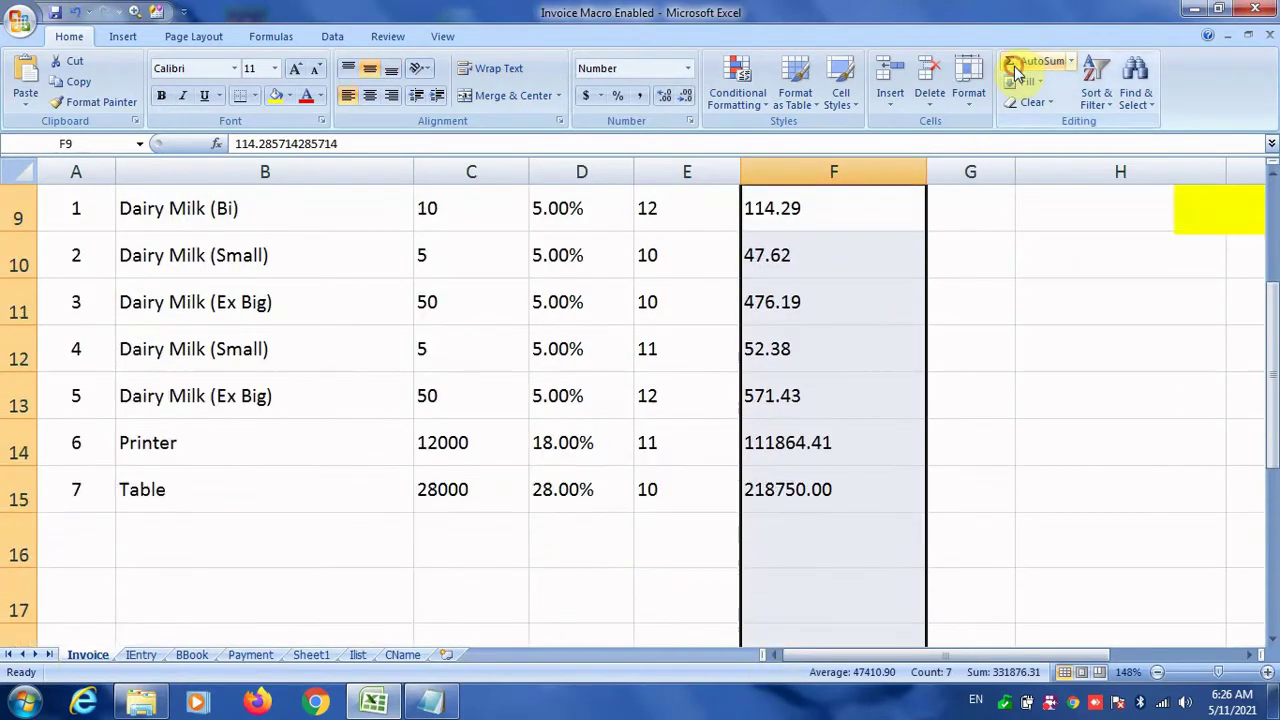
Step: Link the invoice's CGST cell F20 to =C31 and its SGST cell F21 to =D31
scroll(860, 345, "down", 2)
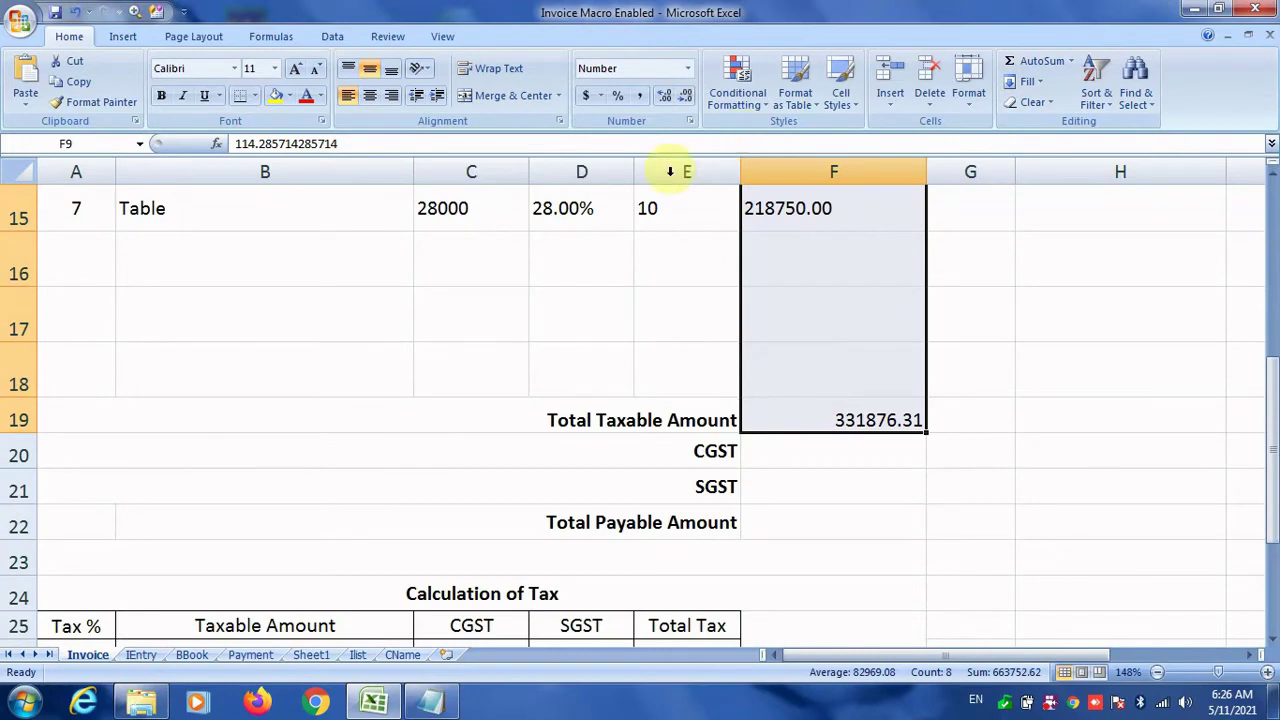
left_click(848, 466)
scroll(845, 455, "down", 1)
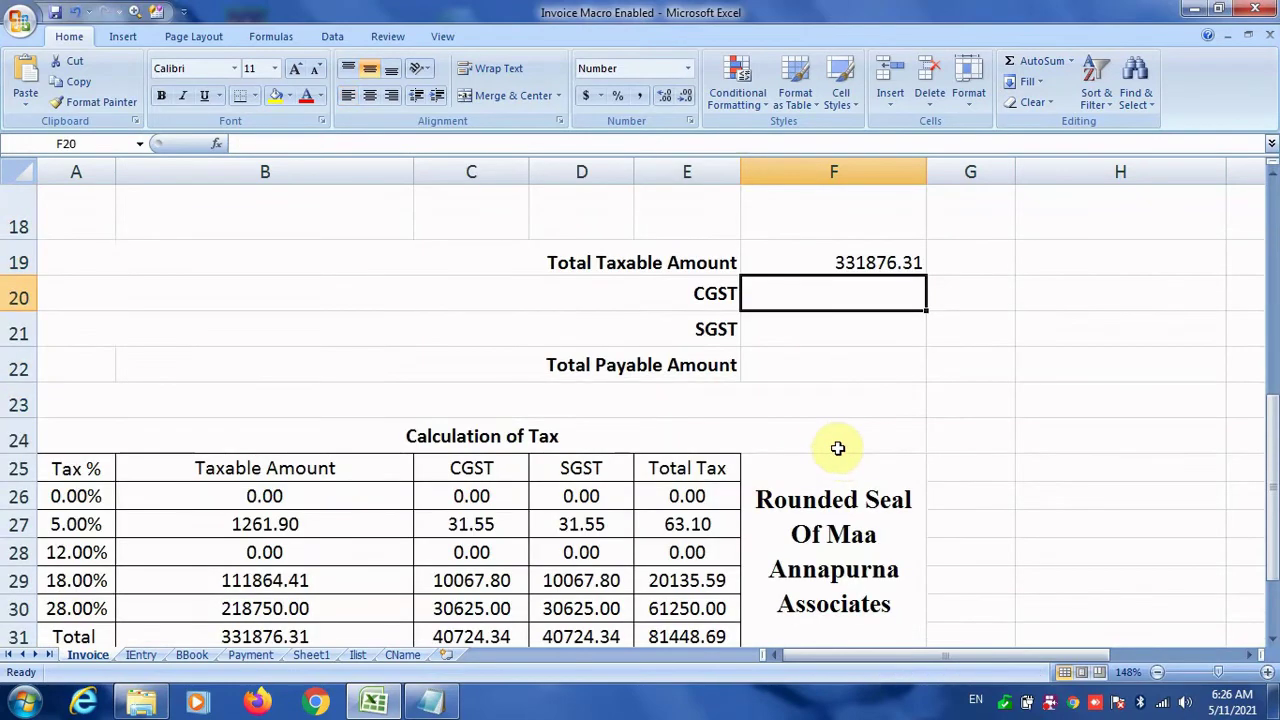
type("=")
scroll(521, 540, "down", 1)
left_click(478, 512)
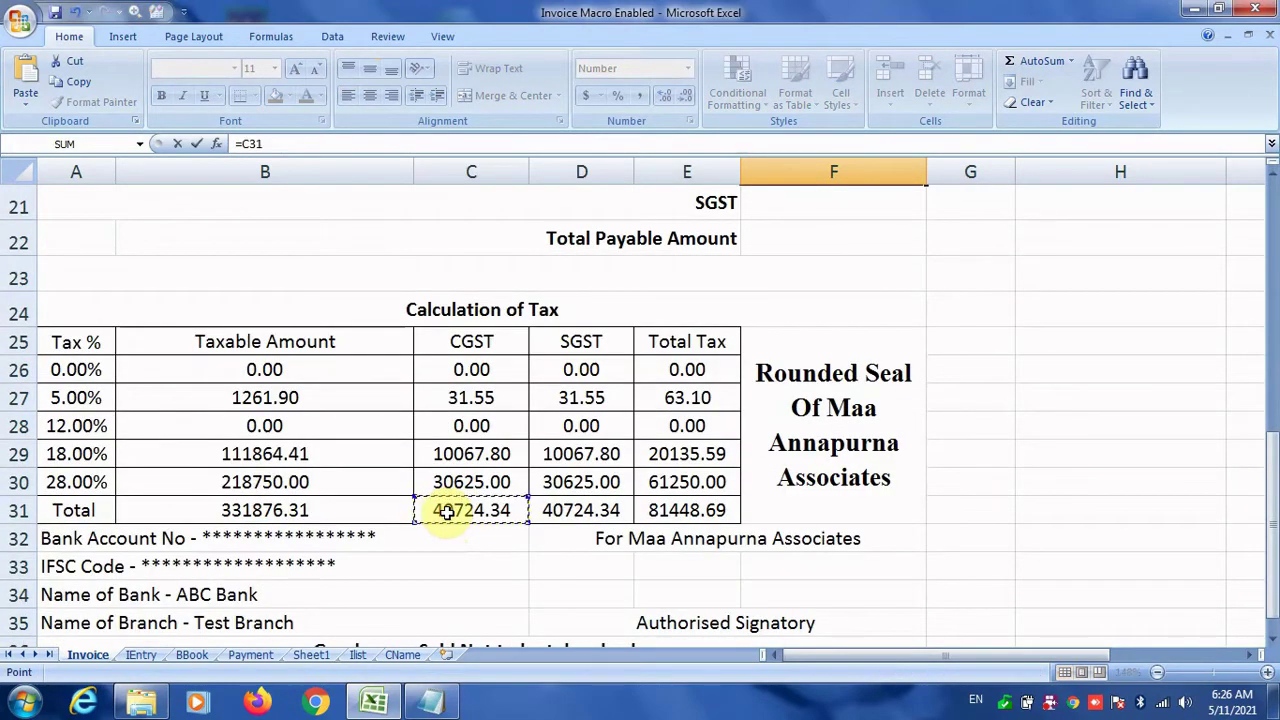
key("Return")
type("=")
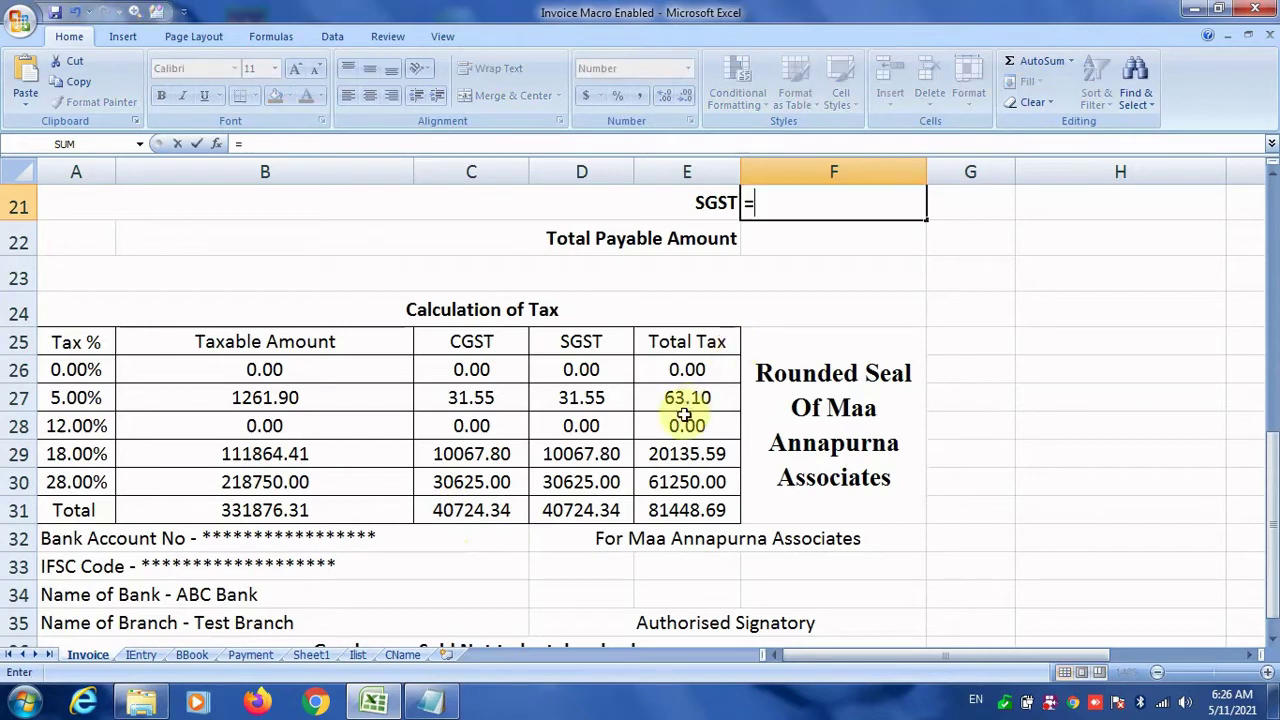
left_click(590, 512)
key("Return")
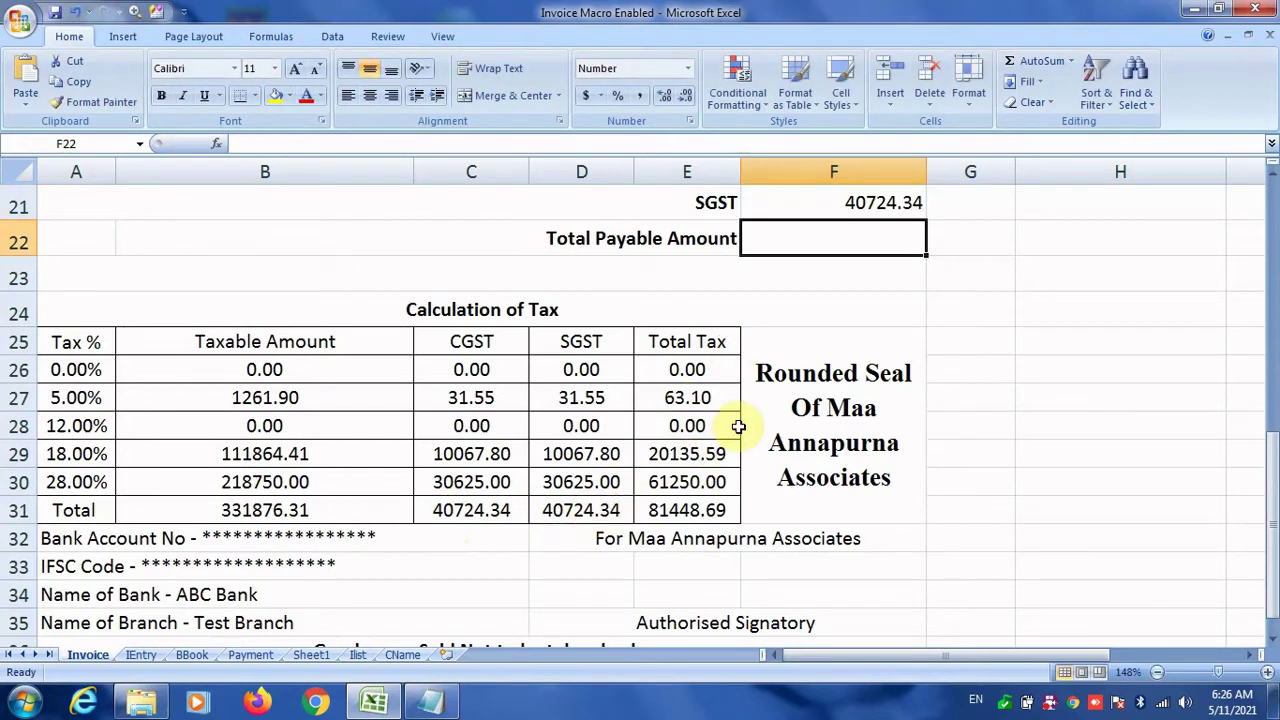
Step: Enter =ROUND(F19+F20+F21,0) in the Total Payable Amount cell F22
type("=")
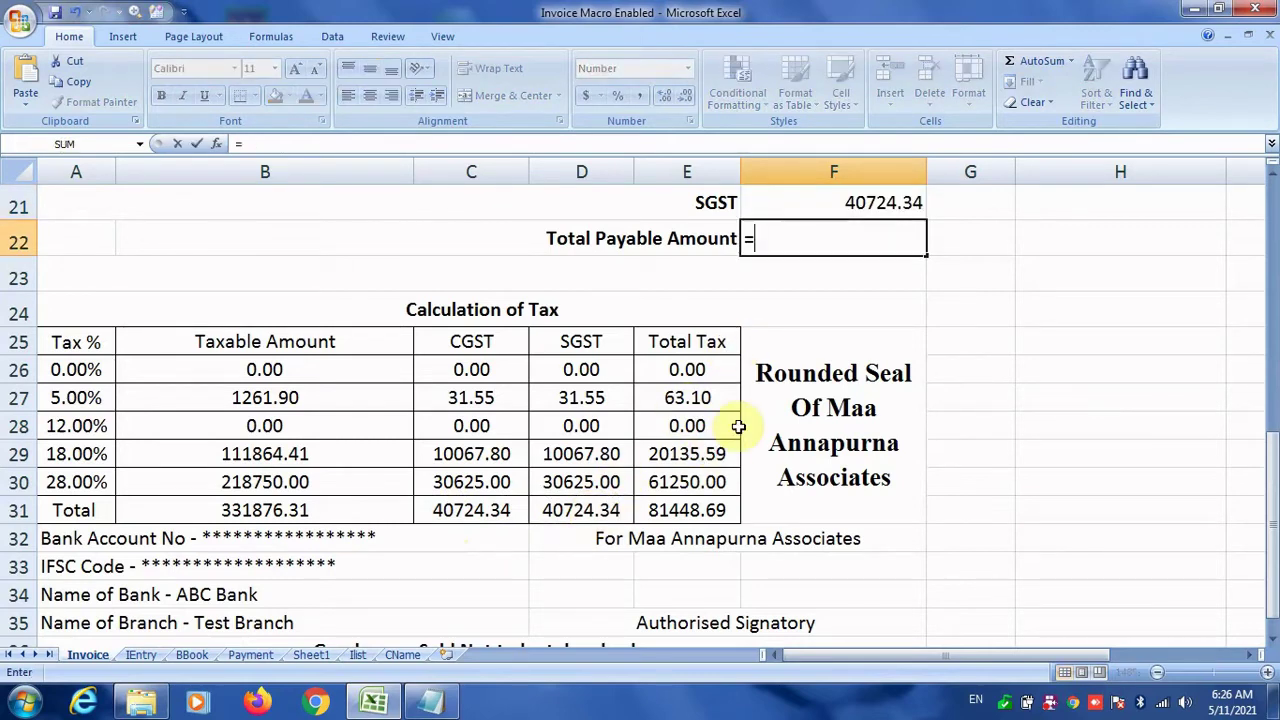
scroll(745, 425, "up", 2)
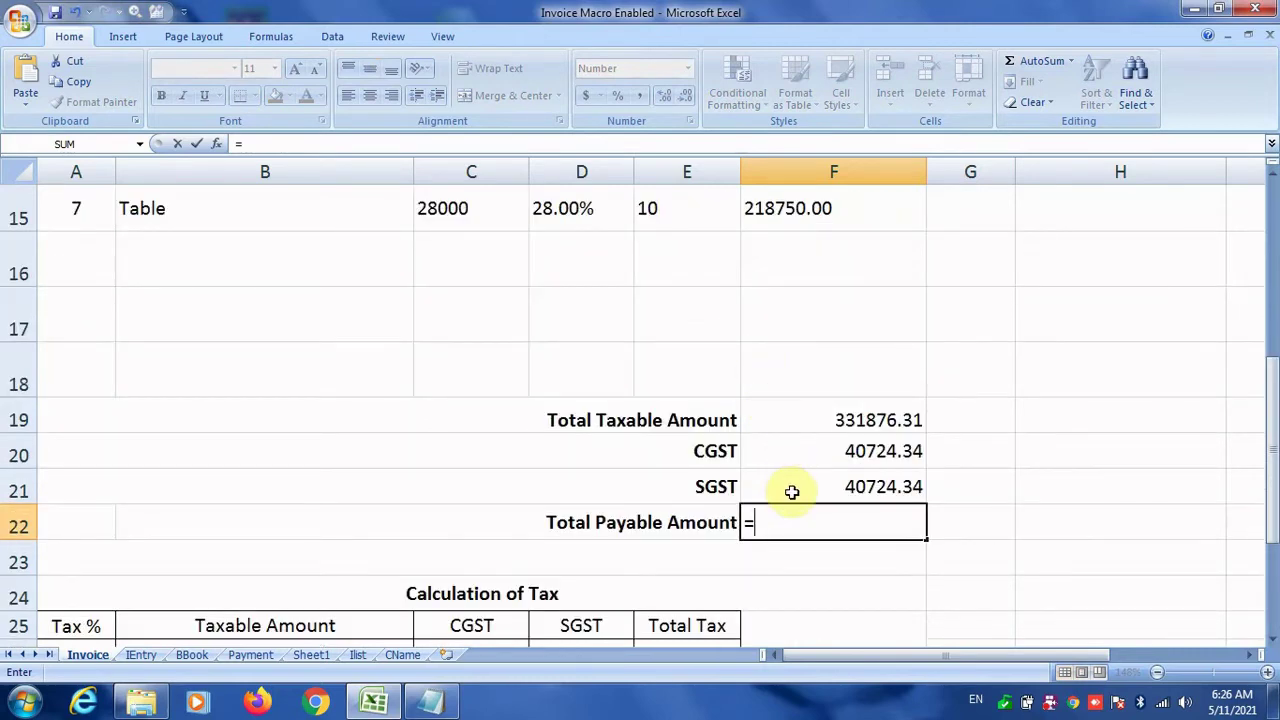
type("round(")
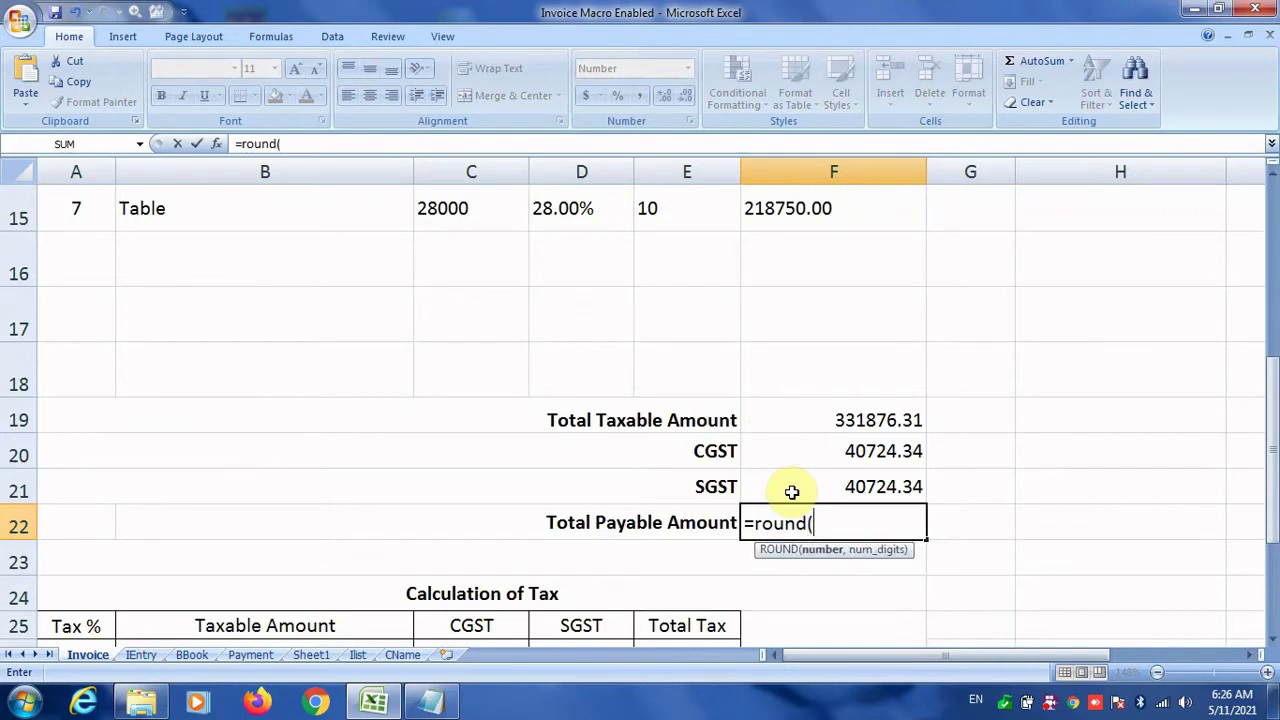
left_click(858, 428)
type("+")
left_click(858, 450)
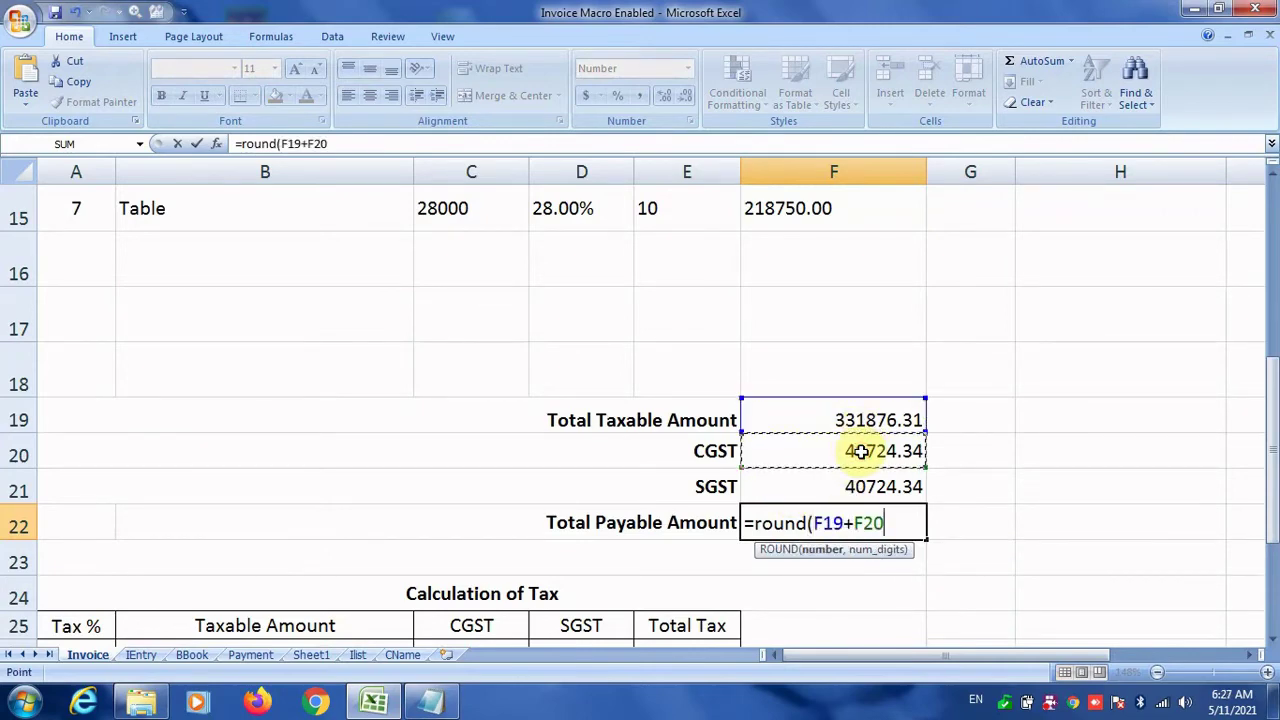
type("+")
left_click(863, 482)
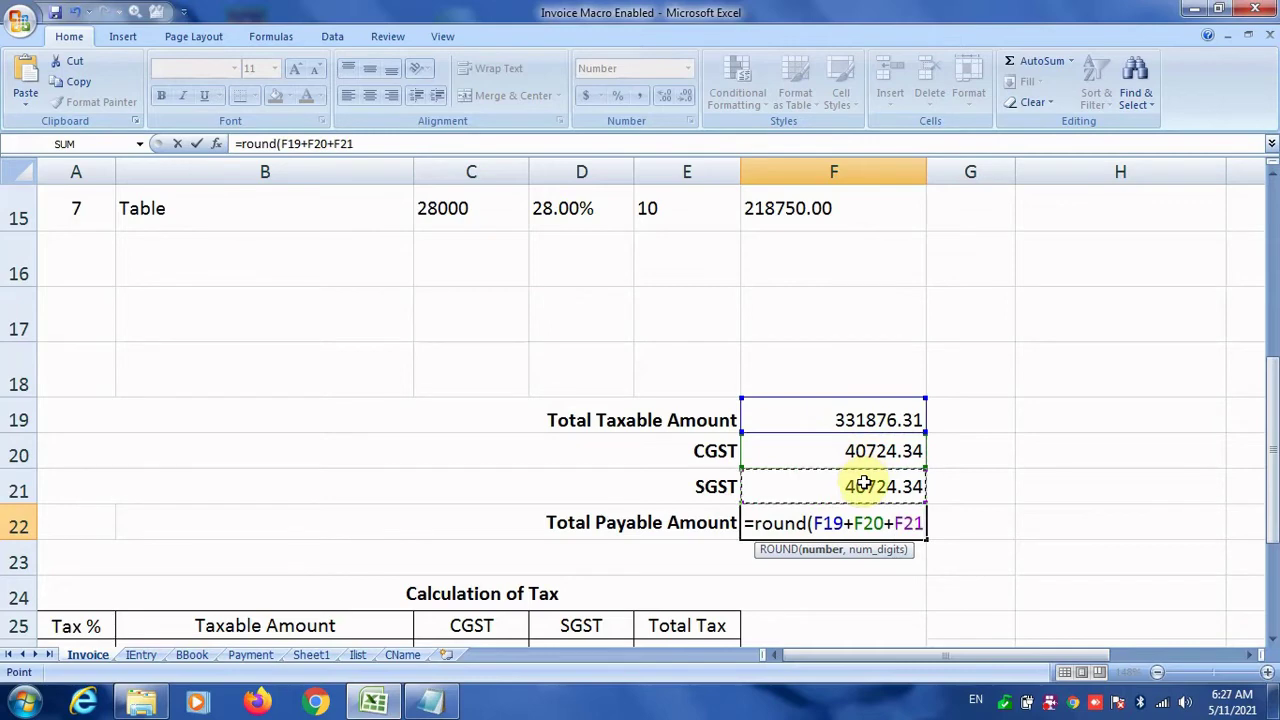
type(",0")
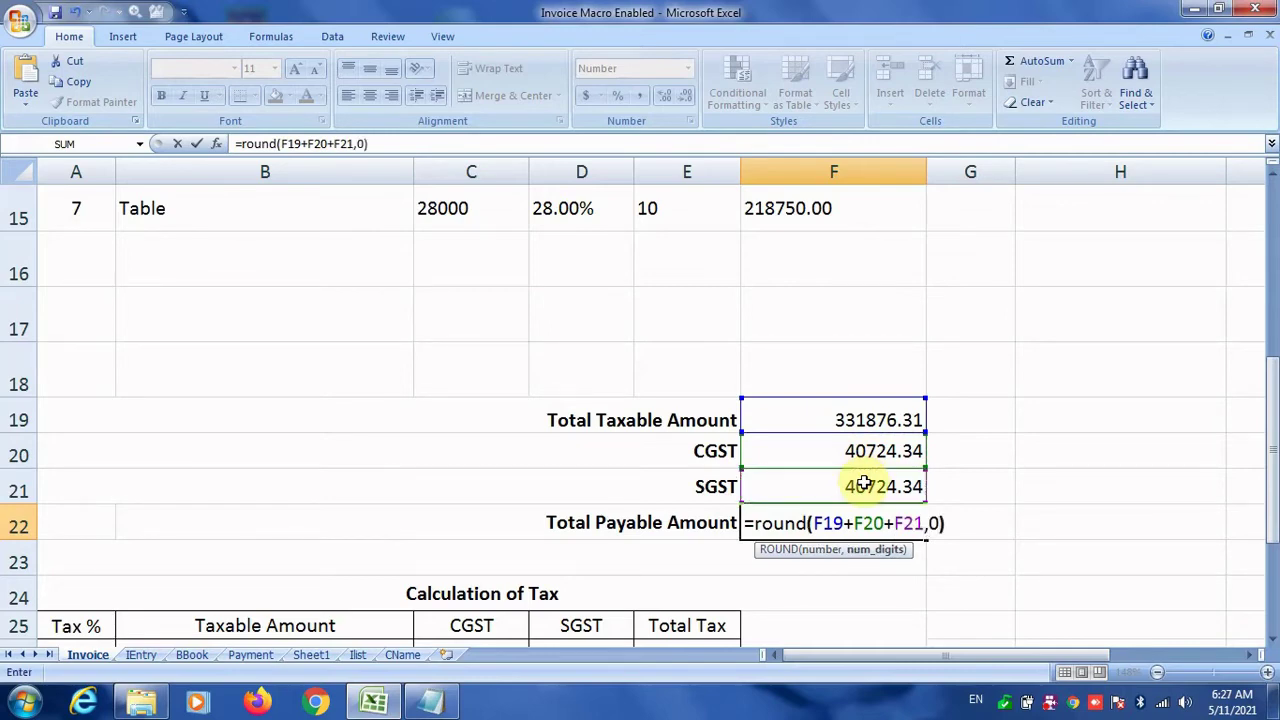
key("Return")
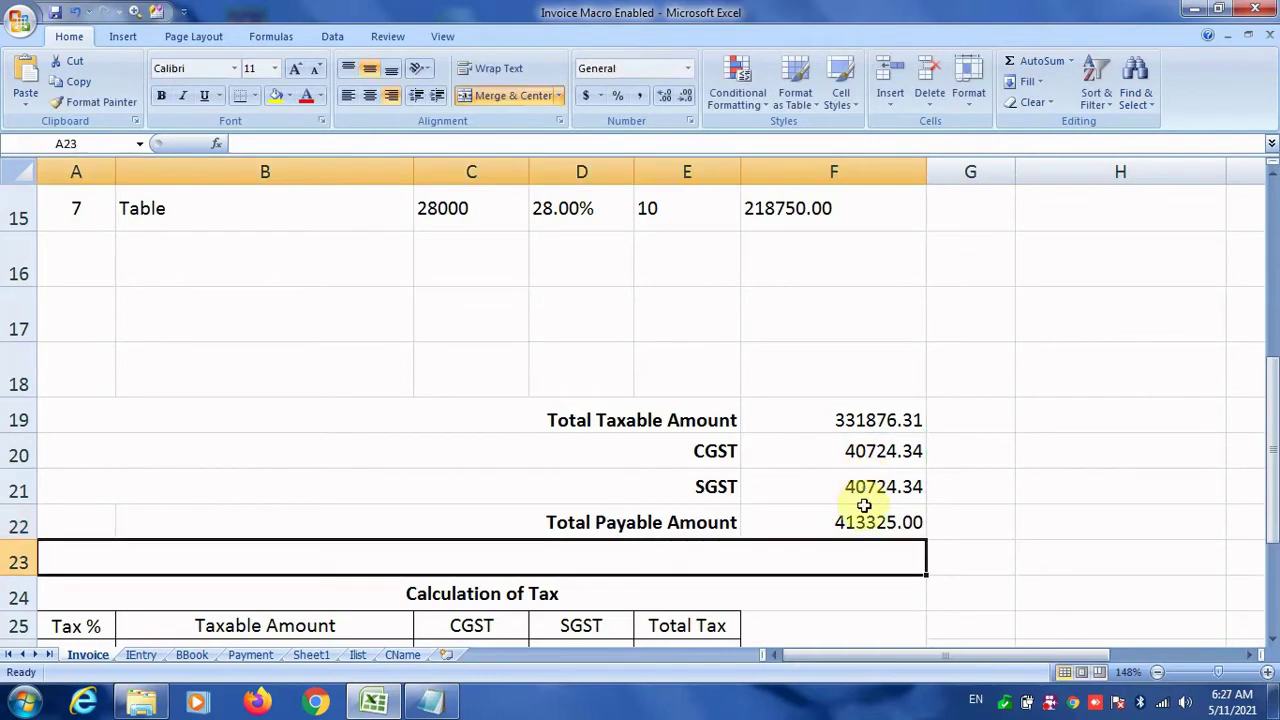
left_click(866, 514)
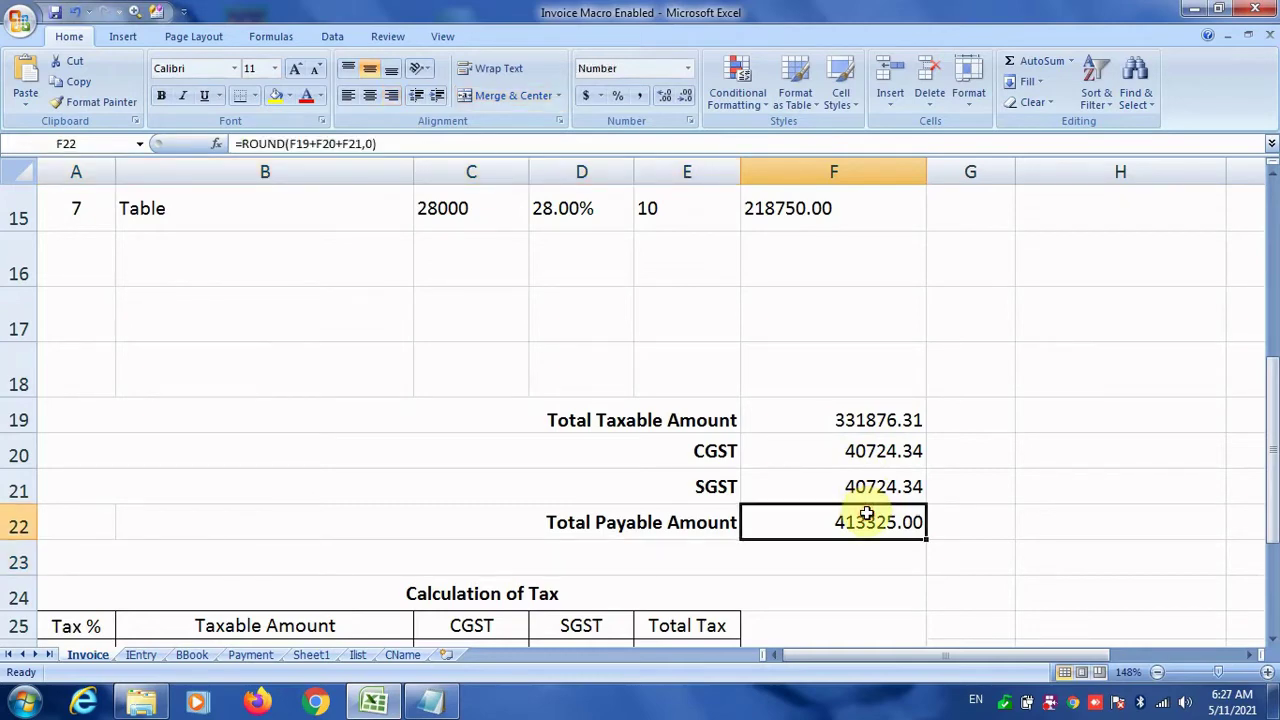
left_click(806, 562)
scroll(806, 562, "down", 1)
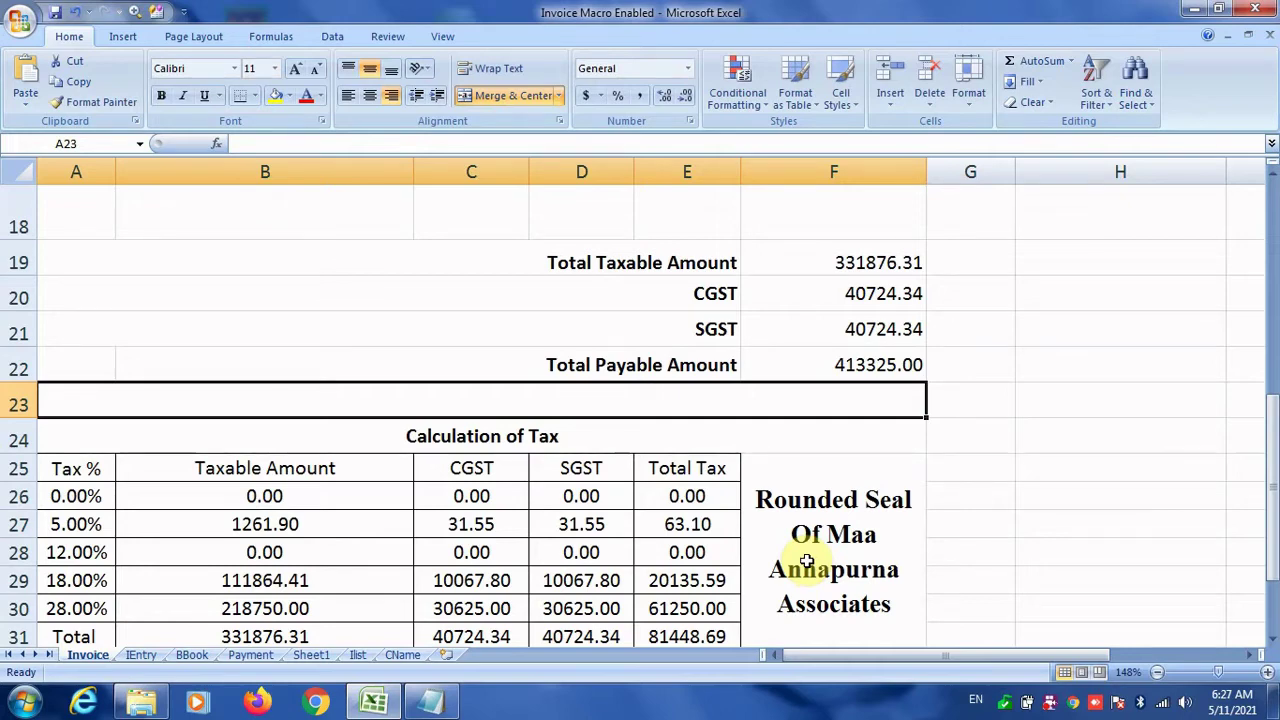
type("=spell")
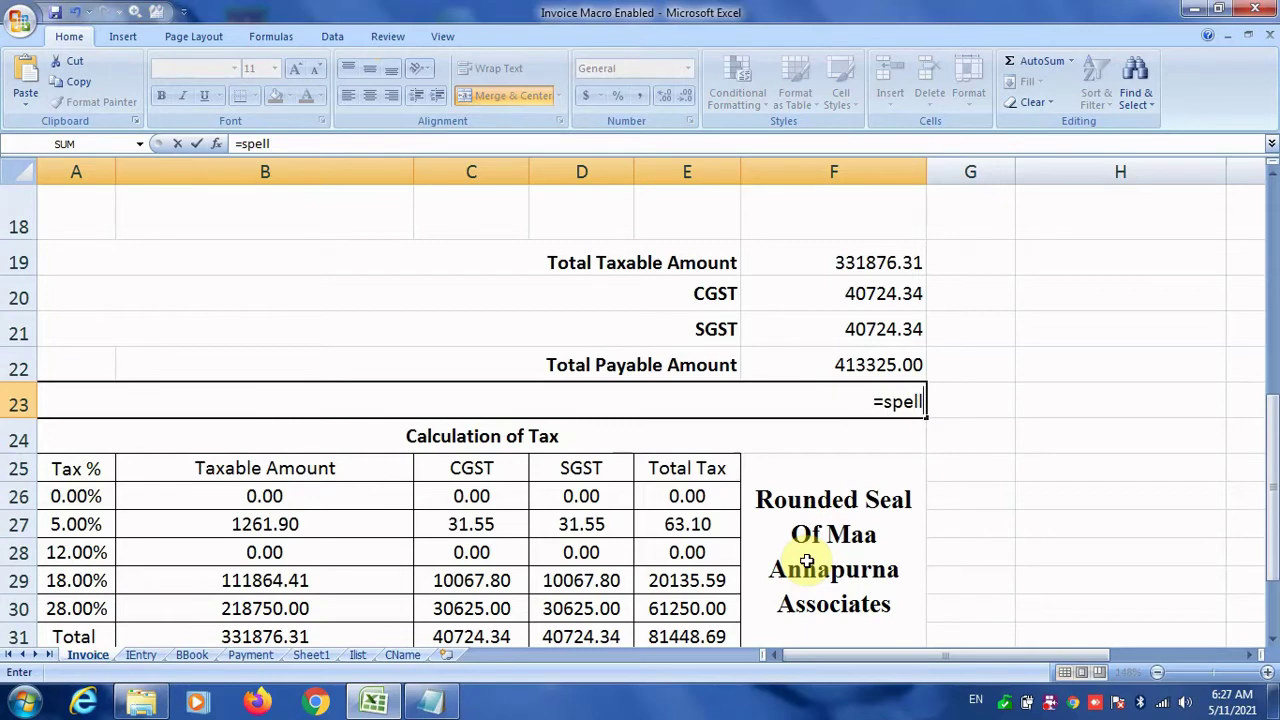
key("BackSpace")
key("BackSpace")
key("BackSpace")
key("BackSpace")
key("BackSpace")
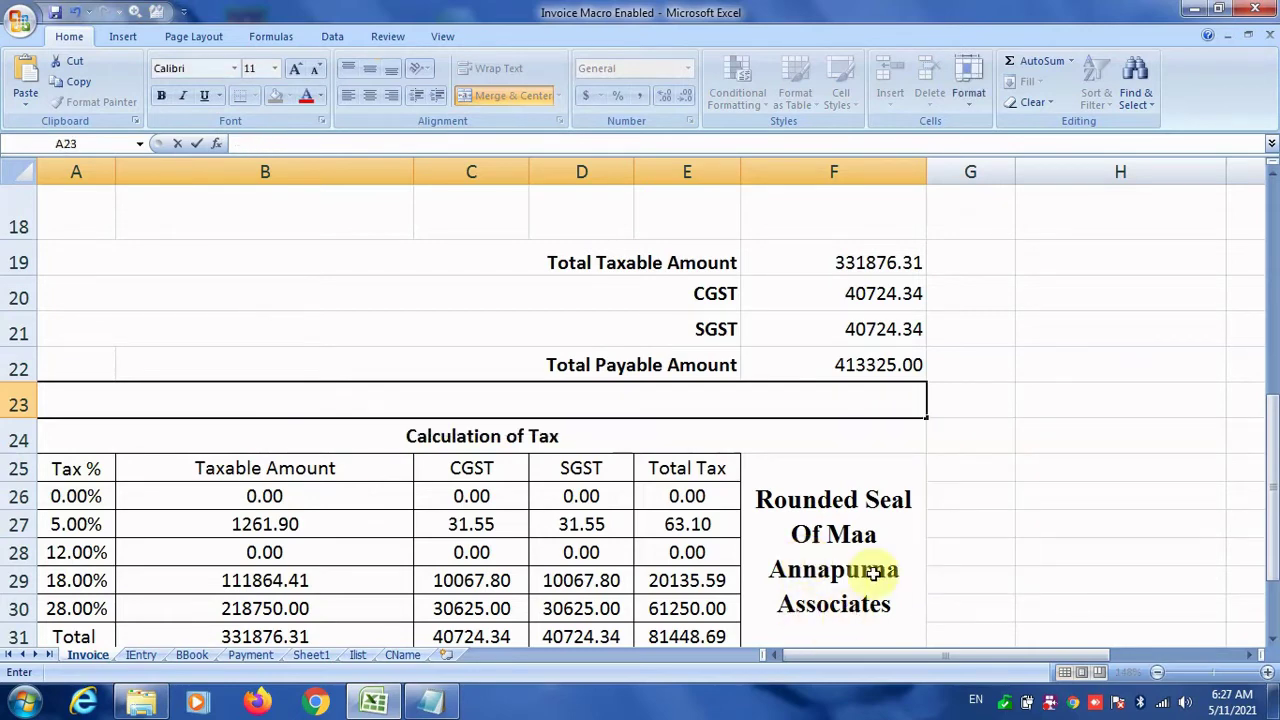
left_click(965, 524)
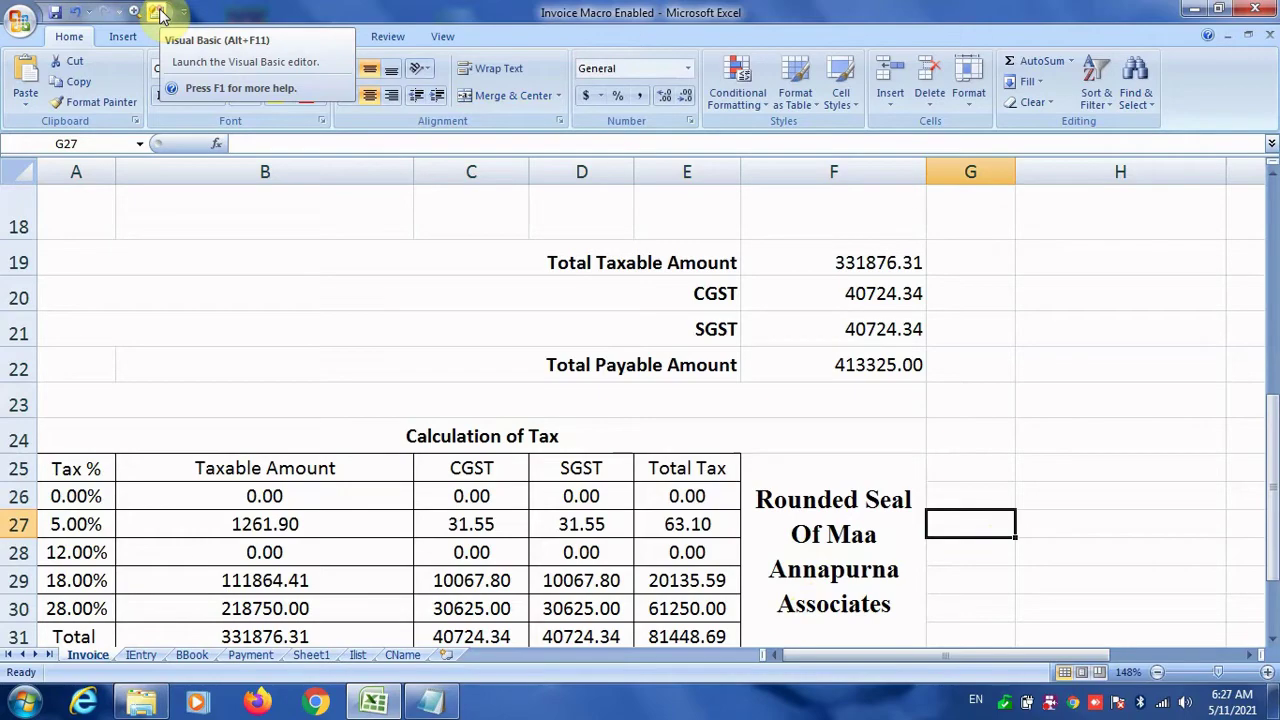
Step: View the popular Excel options, where the Developer tab can be shown, and close them without changes
left_click(20, 20)
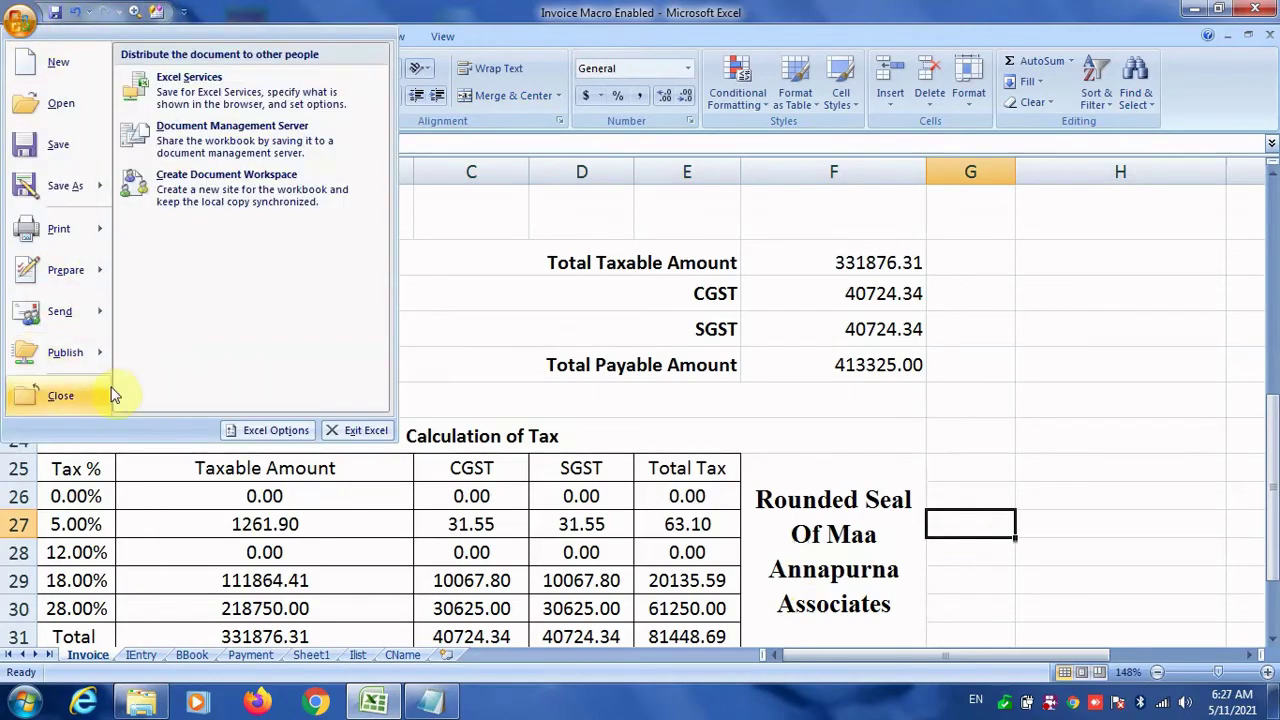
left_click(262, 430)
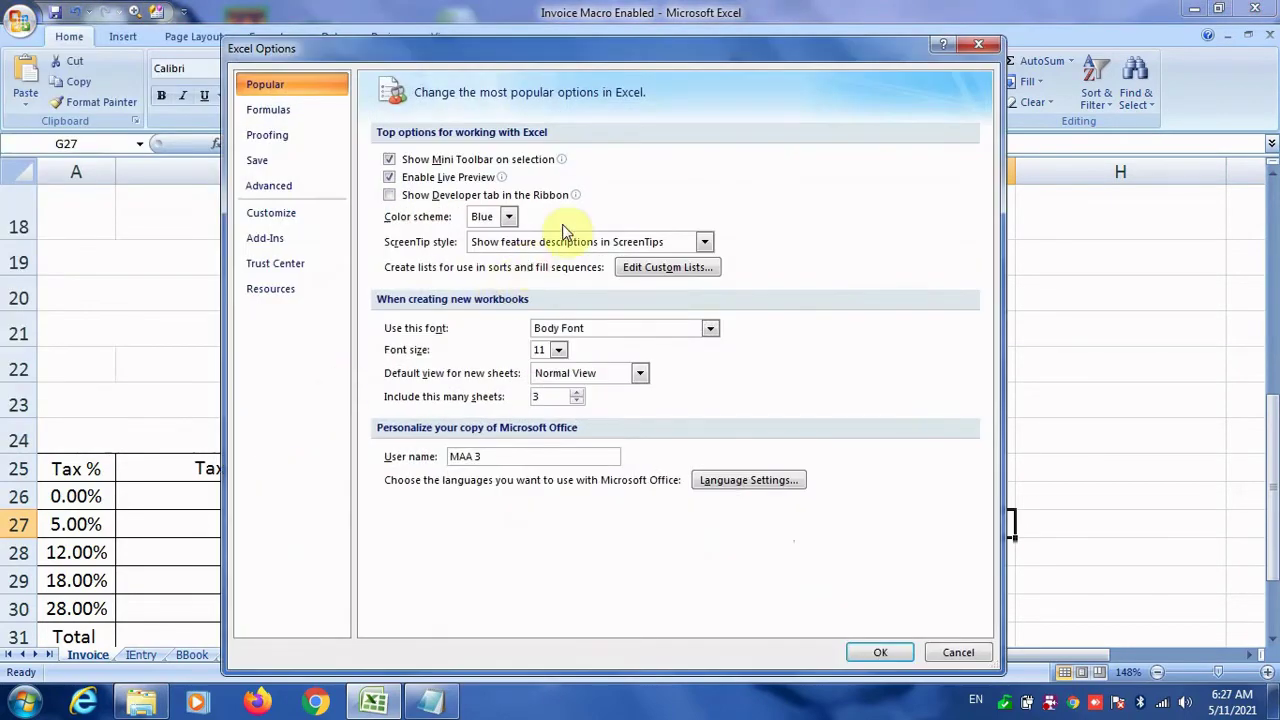
key("Escape")
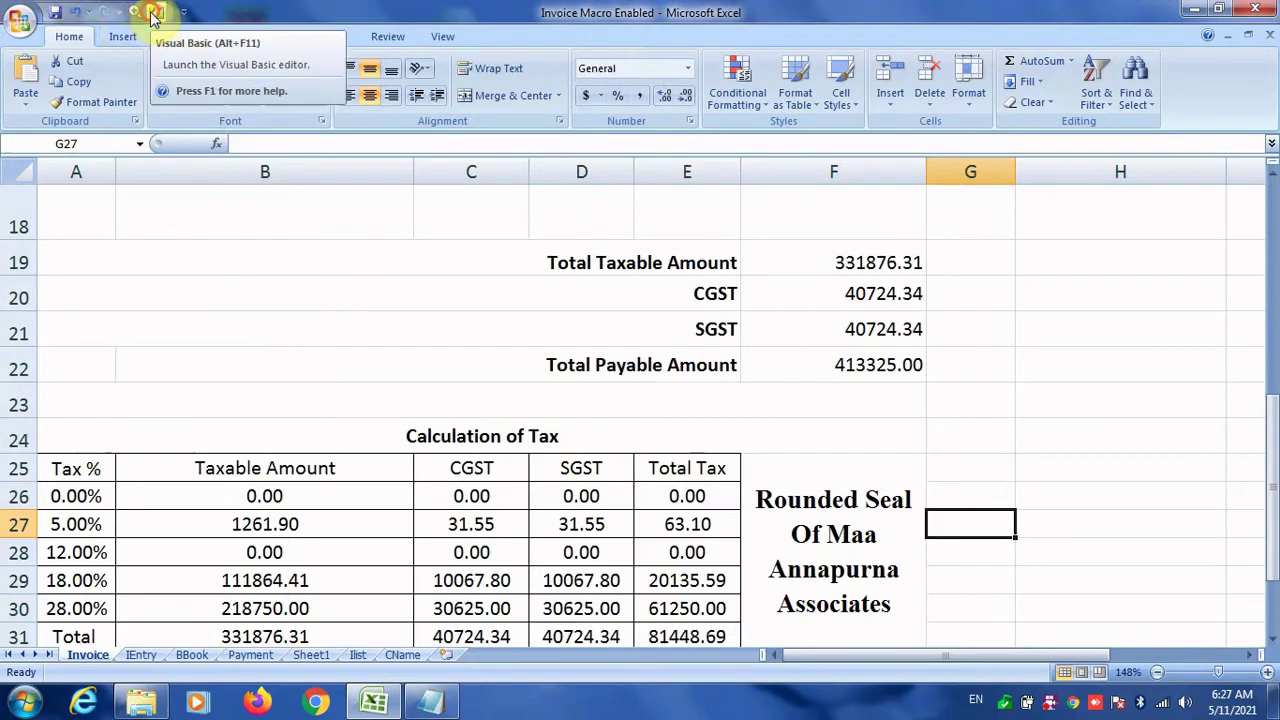
Step: Add a new standard code module to the invoice workbook's VBA project
left_click(155, 13)
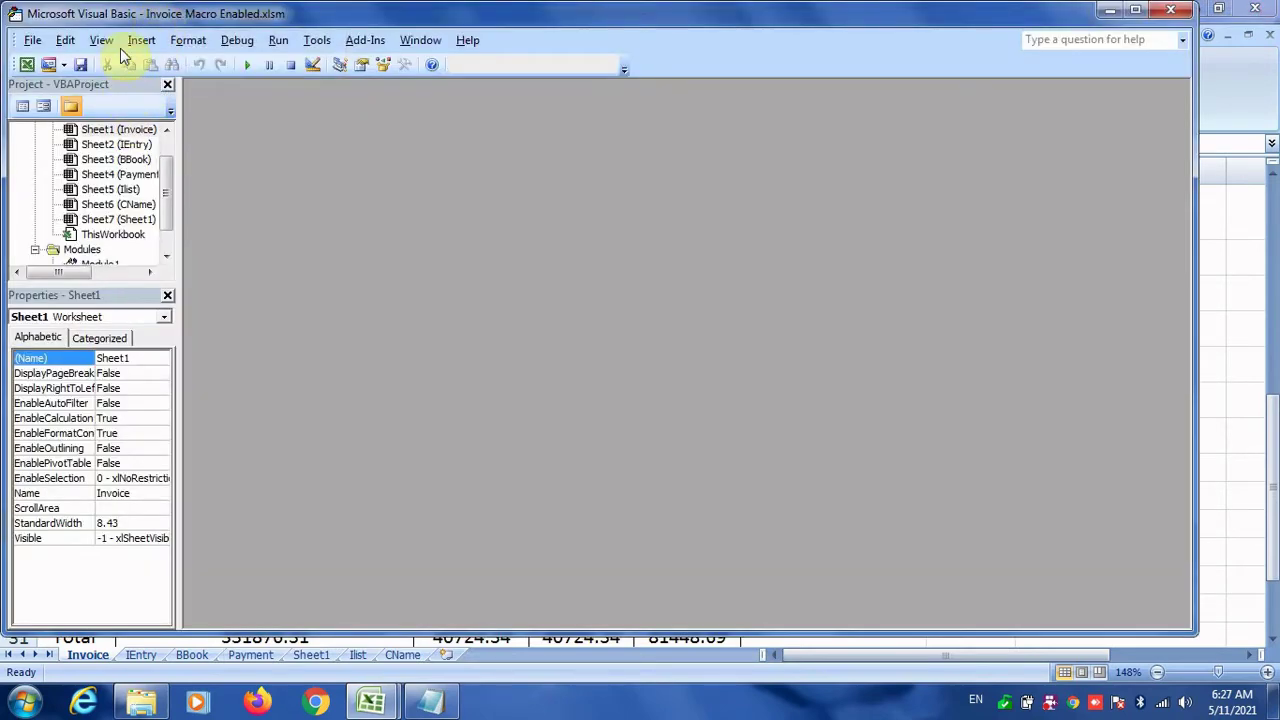
left_click(136, 42)
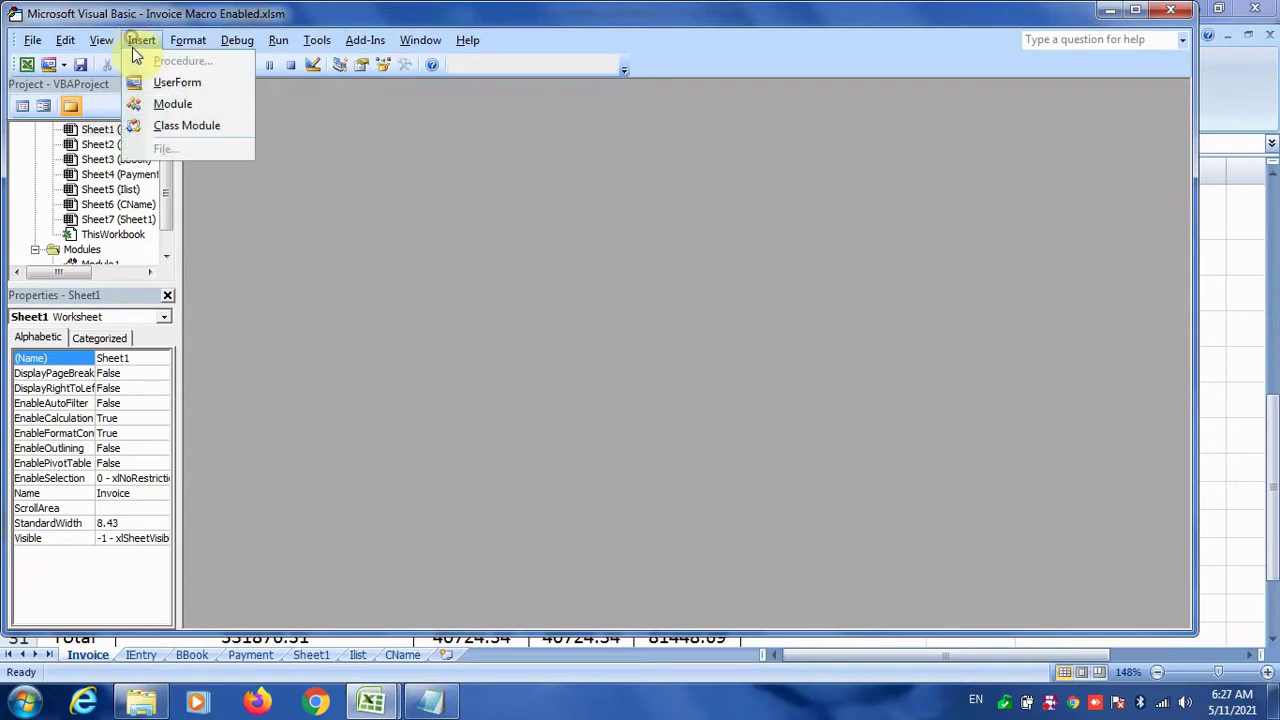
left_click(170, 105)
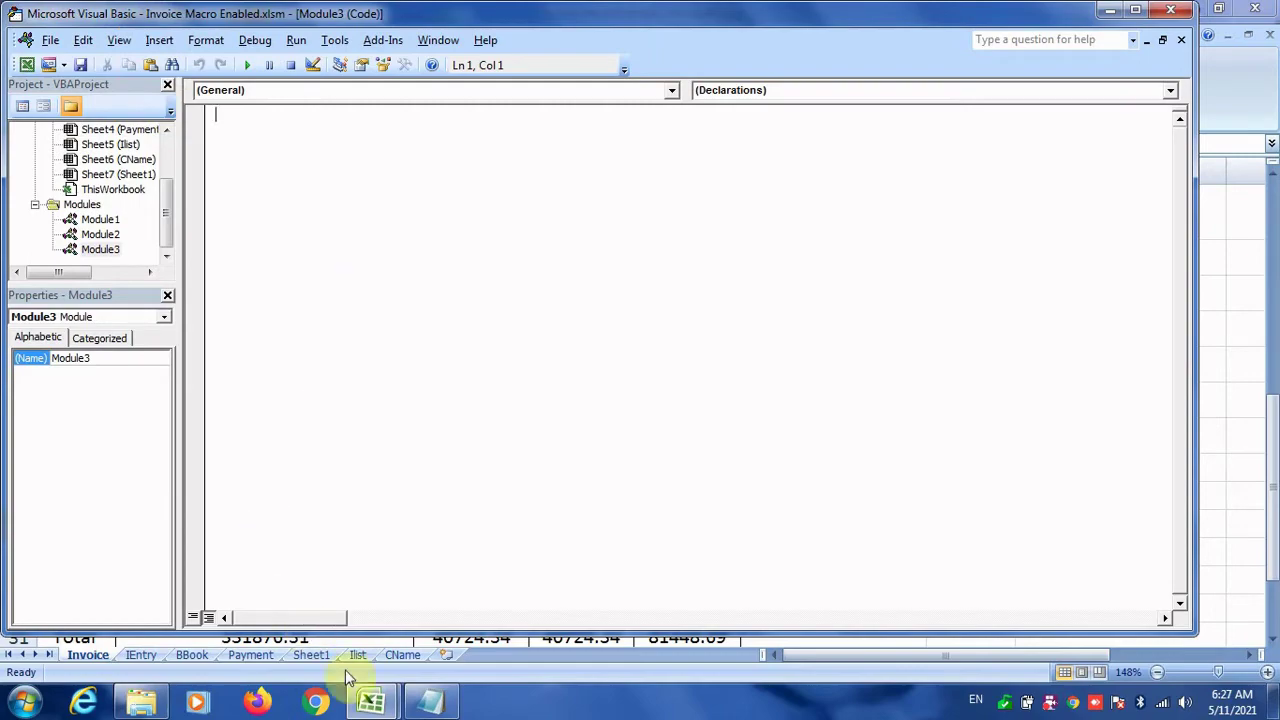
Step: Copy the whole SpellNumber function code from the Notepad file into the empty module and return to the workbook
left_click(427, 705)
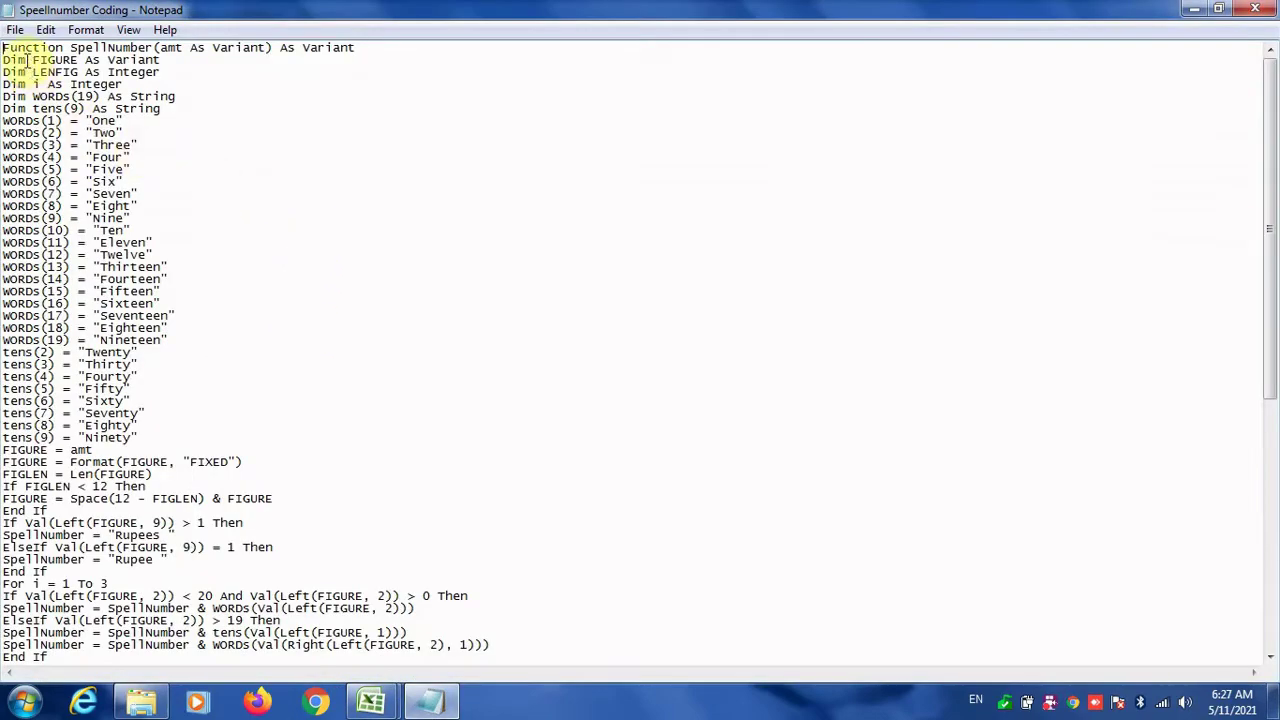
left_click_drag(4, 55, 300, 700)
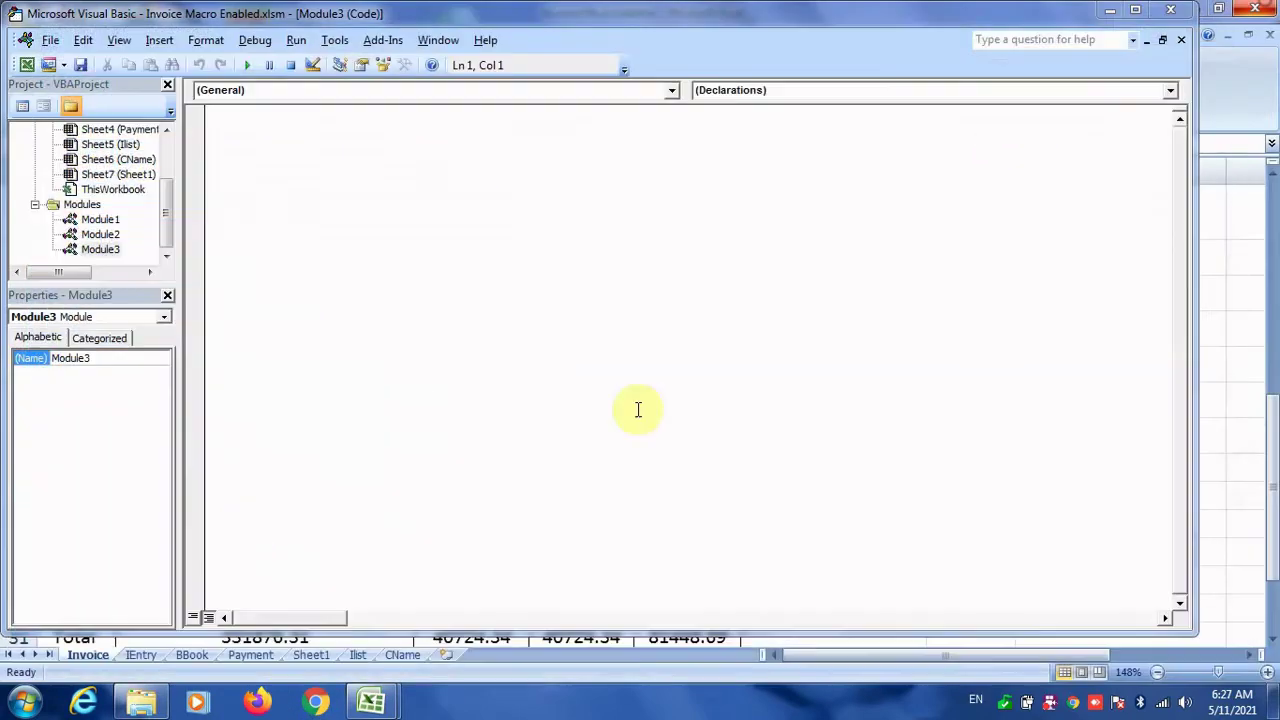
left_click(232, 154)
key("ctrl+v")
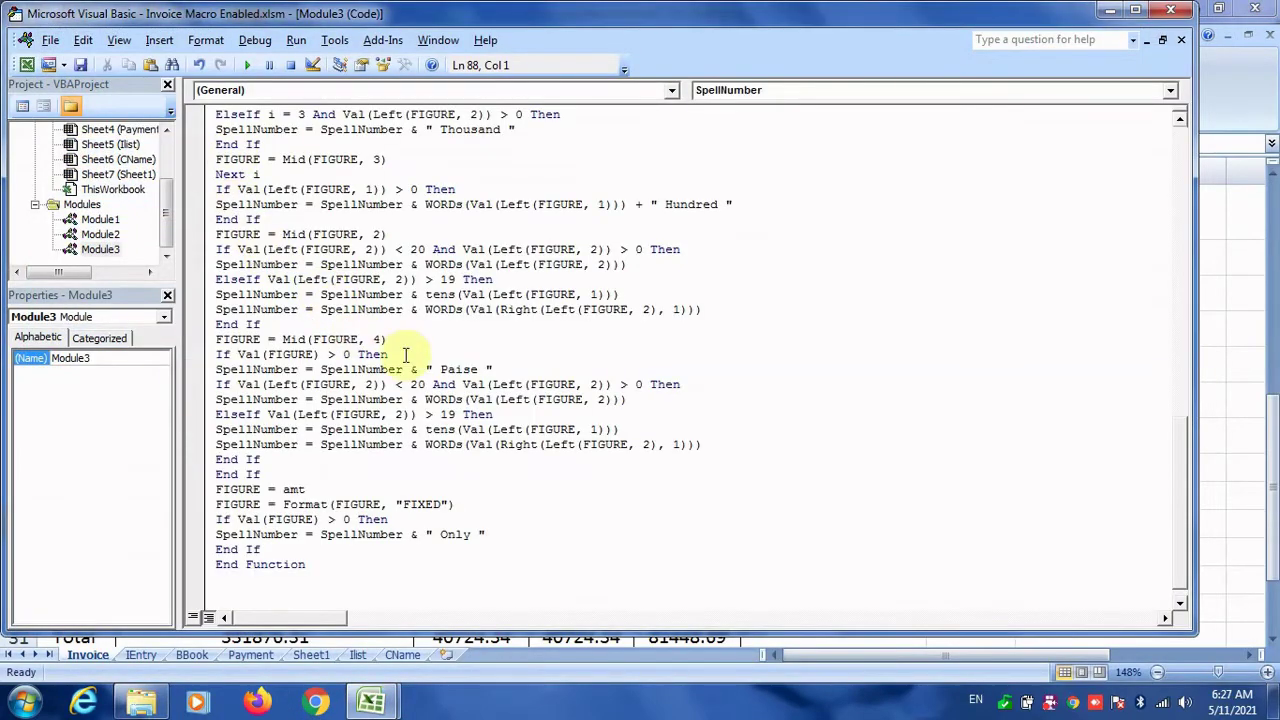
left_click(1170, 10)
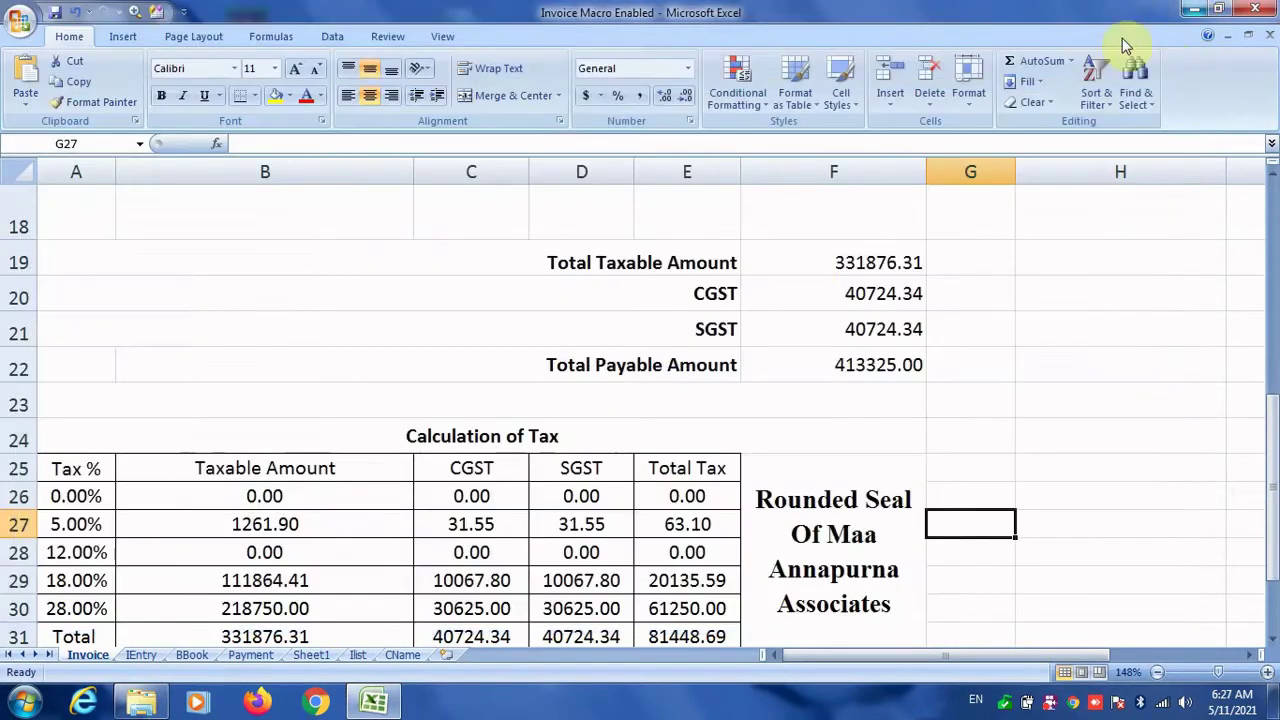
Step: Enter =spellnumber(F22) in merged cell A23 to write the total payable amount in words
left_click(542, 394)
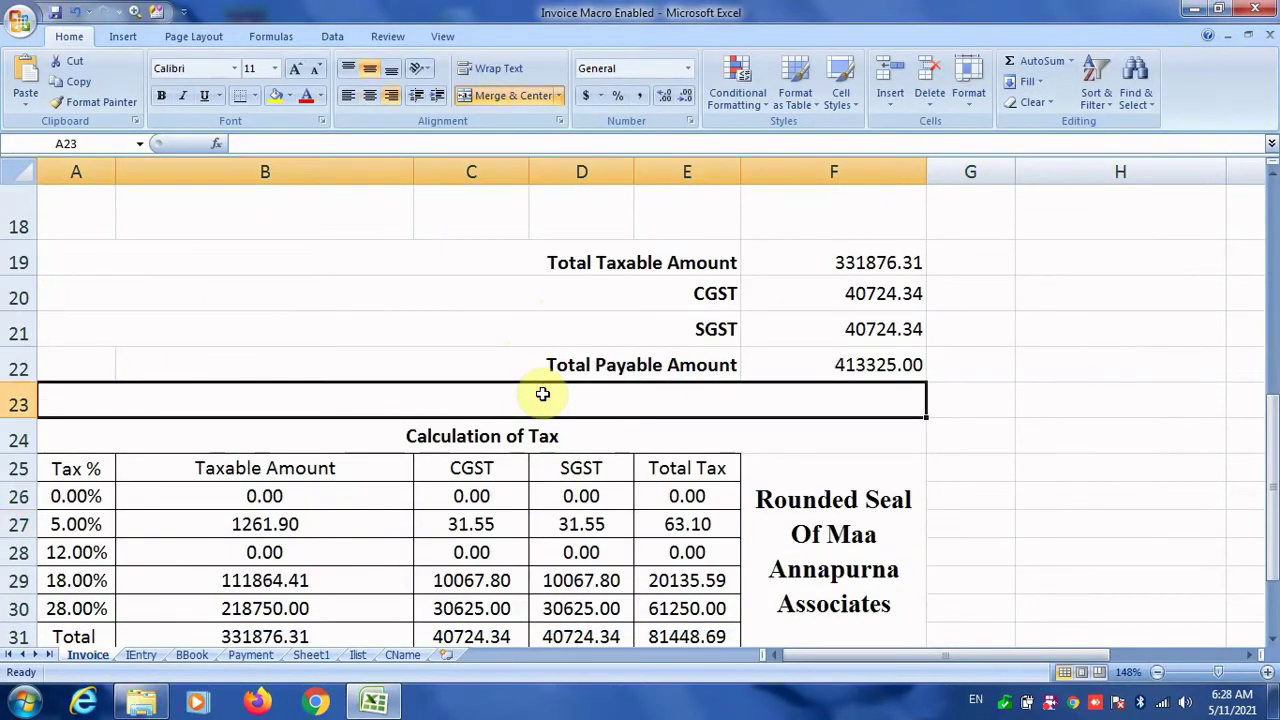
type("=sp")
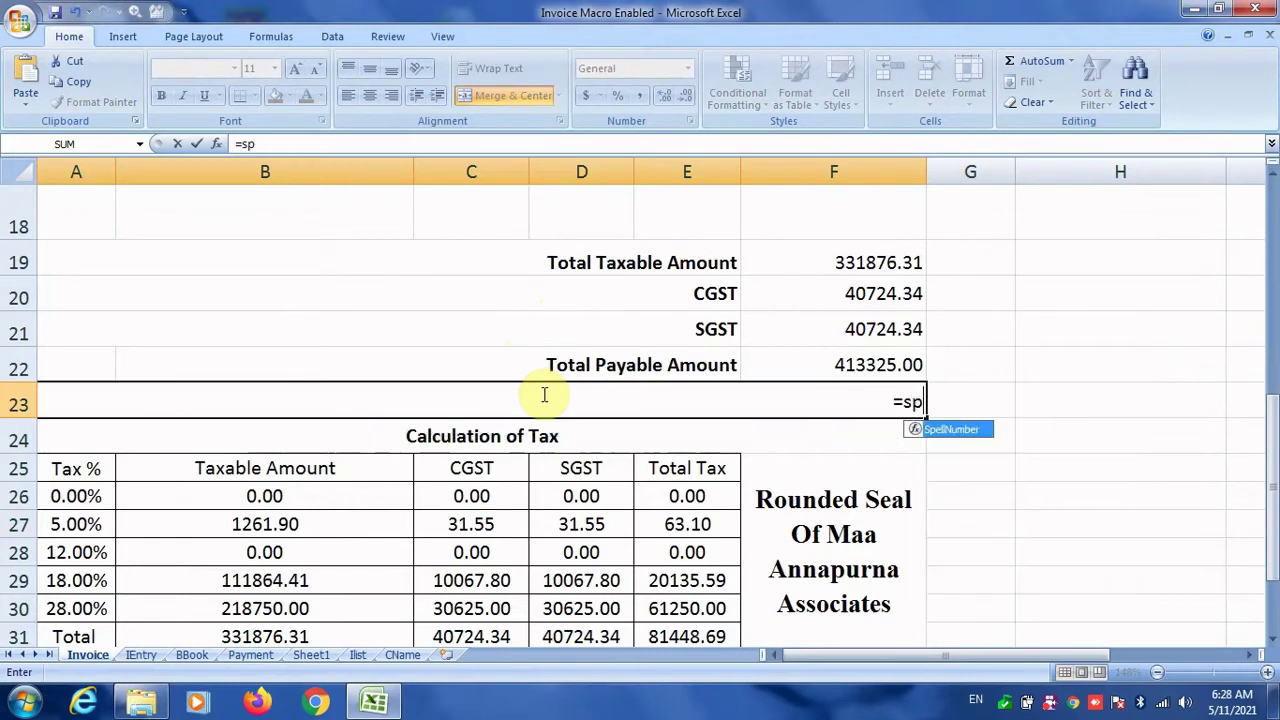
type("ellnumber")
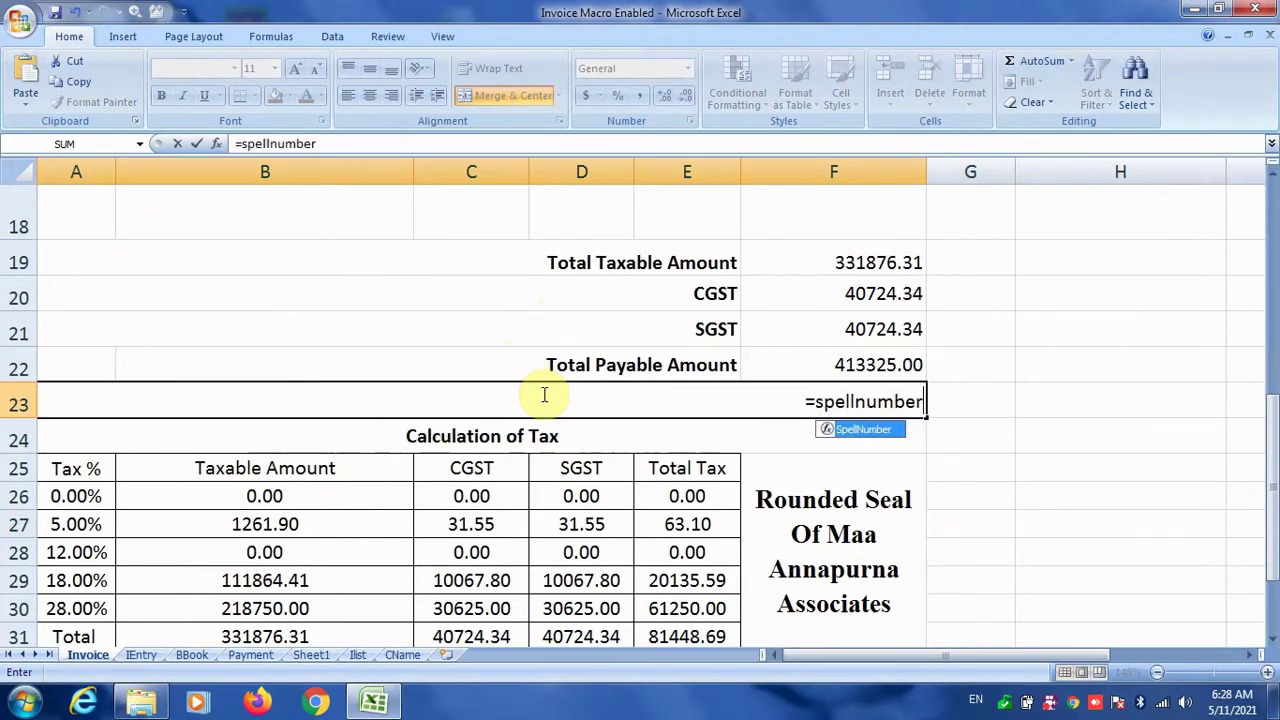
type("(")
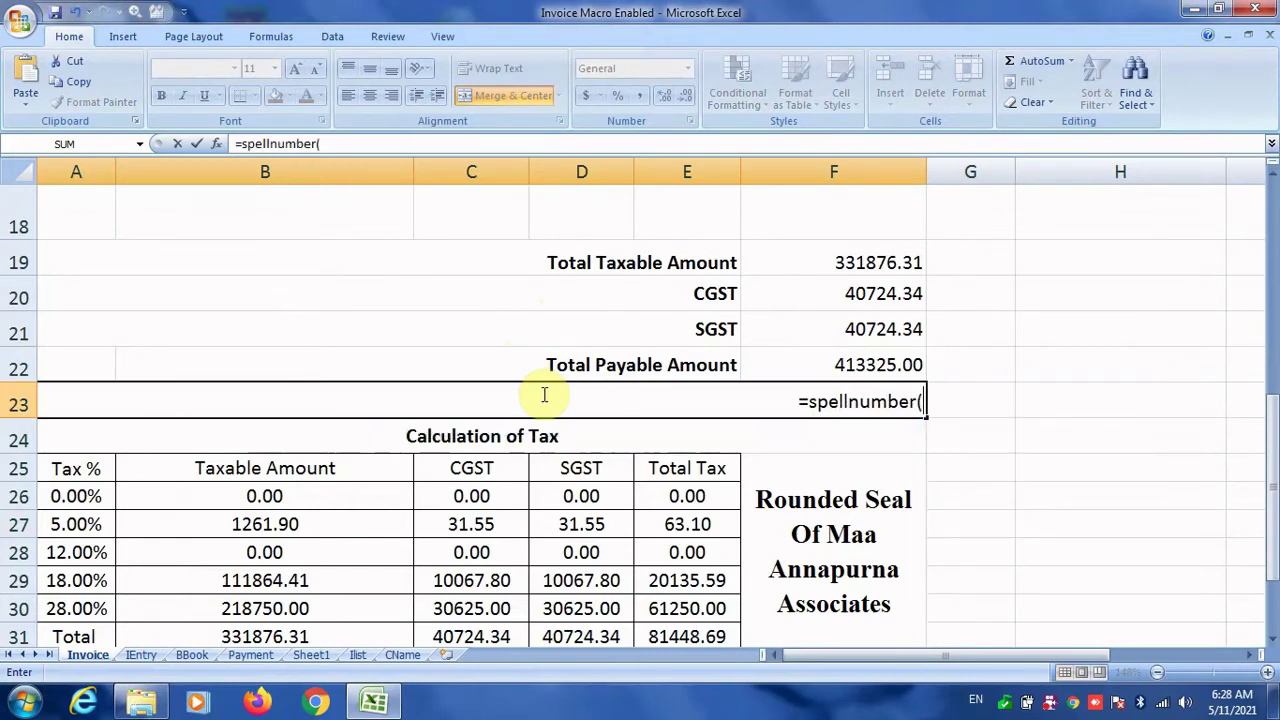
left_click(821, 365)
type(")")
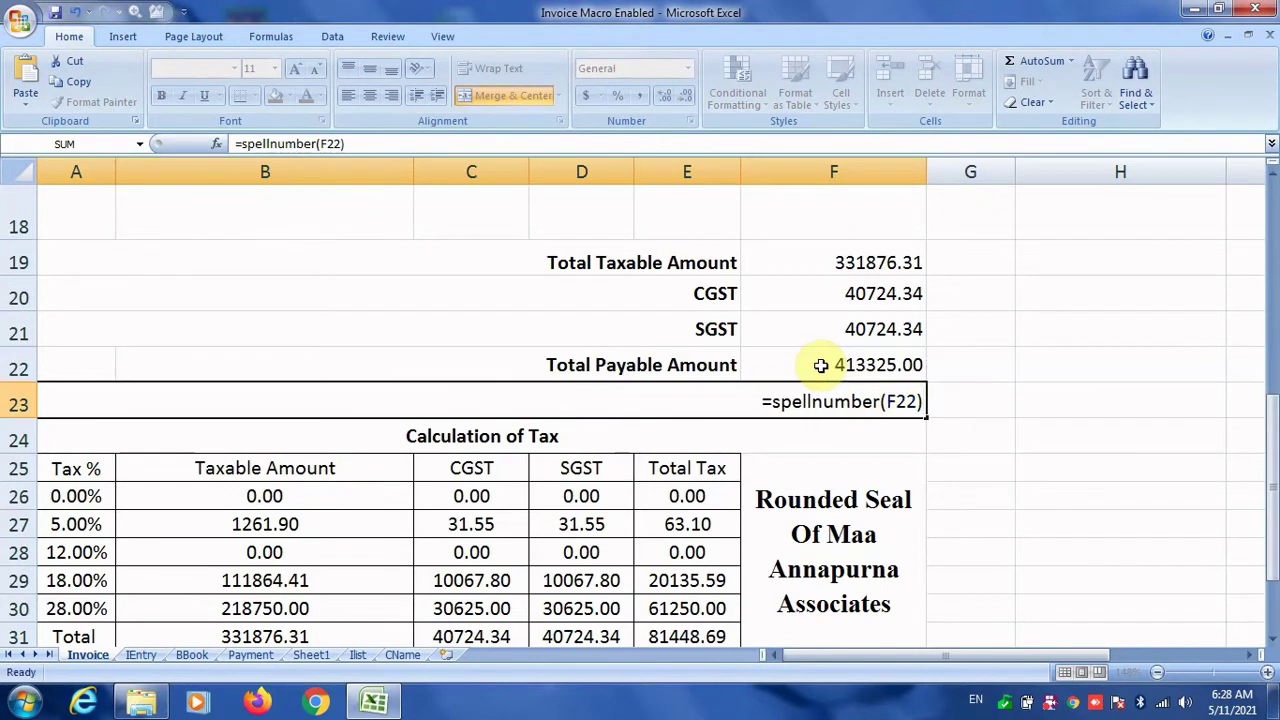
key("Return")
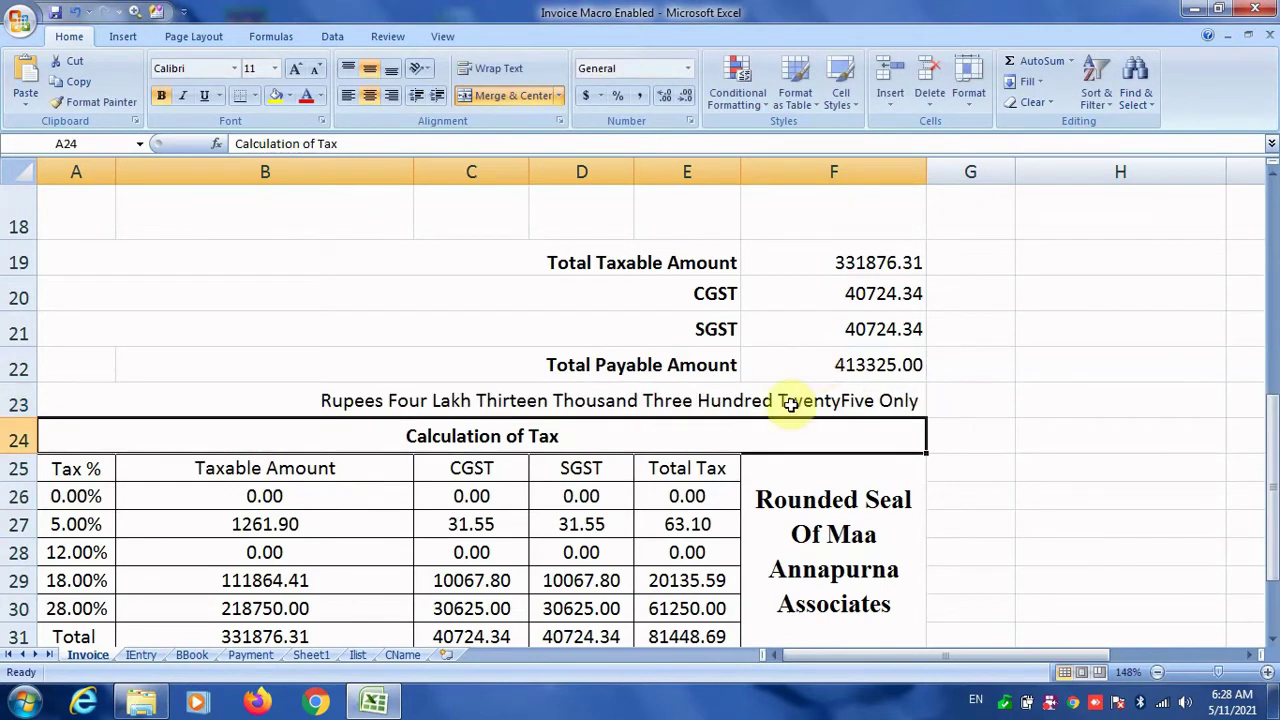
Step: Look over the completed invoice from top to bottom and check its page layout in Print Preview
scroll(737, 441, "down", 2)
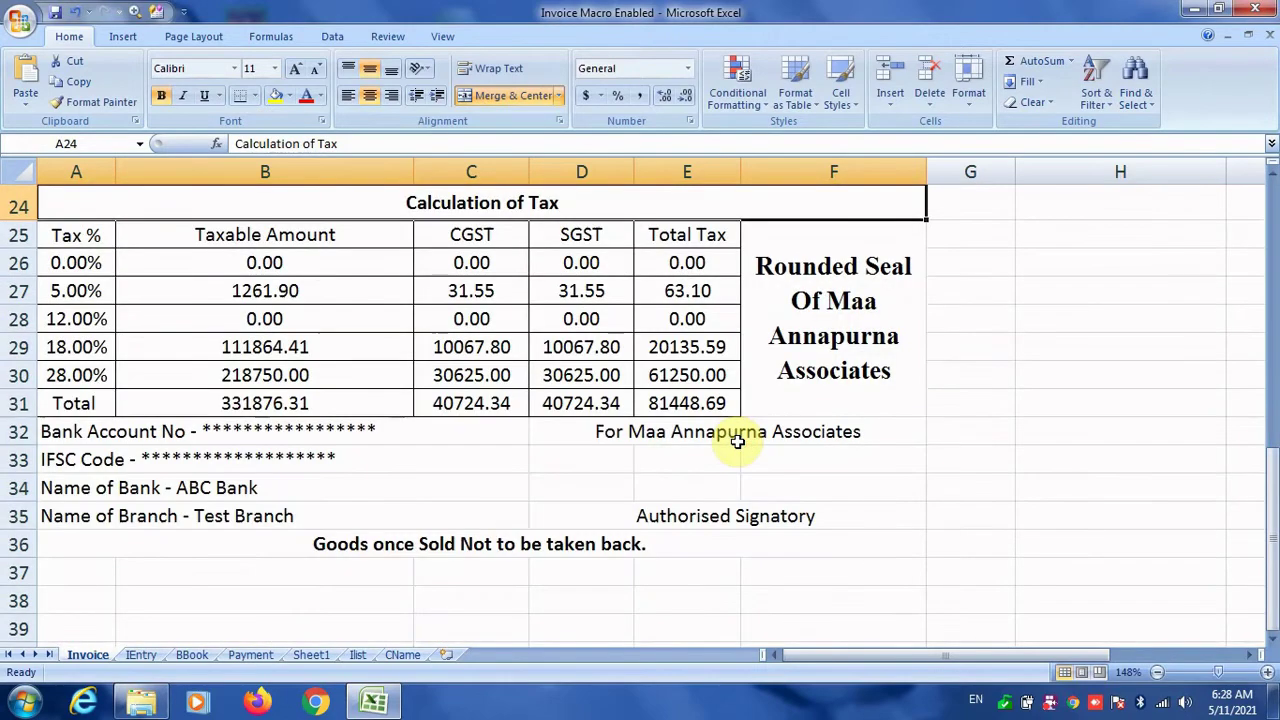
scroll(737, 441, "up", 6)
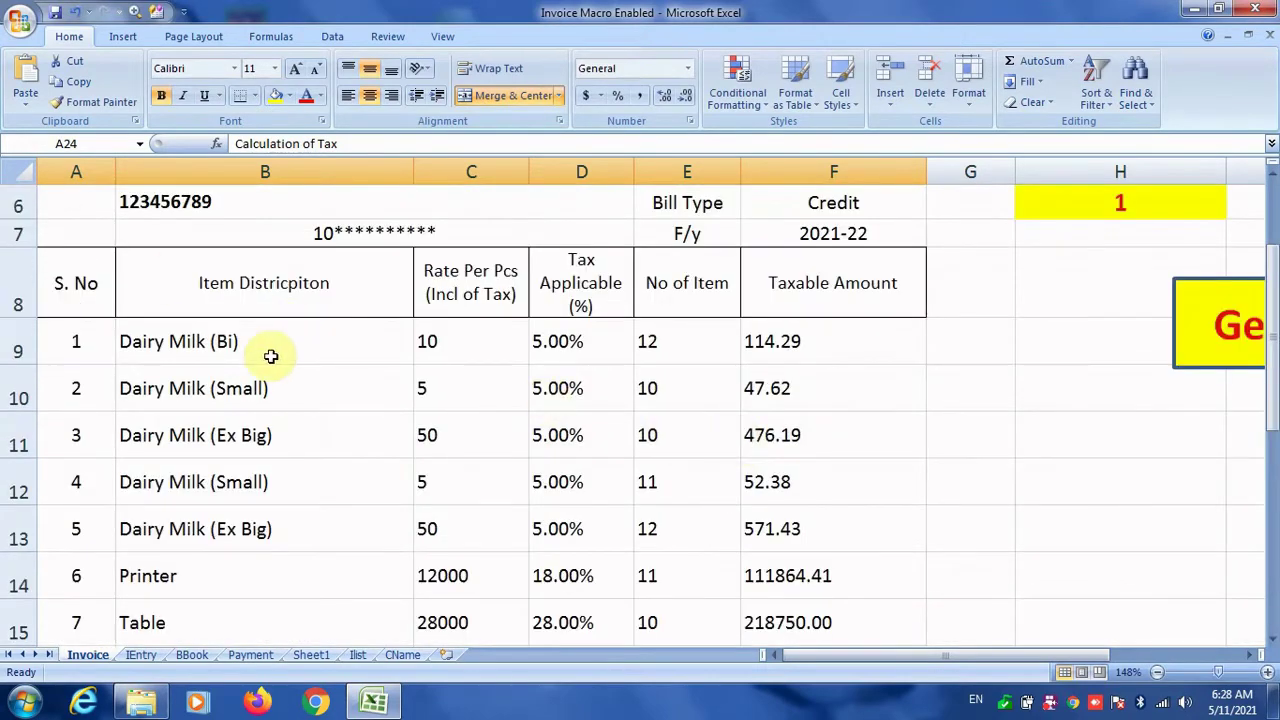
left_click(1203, 672)
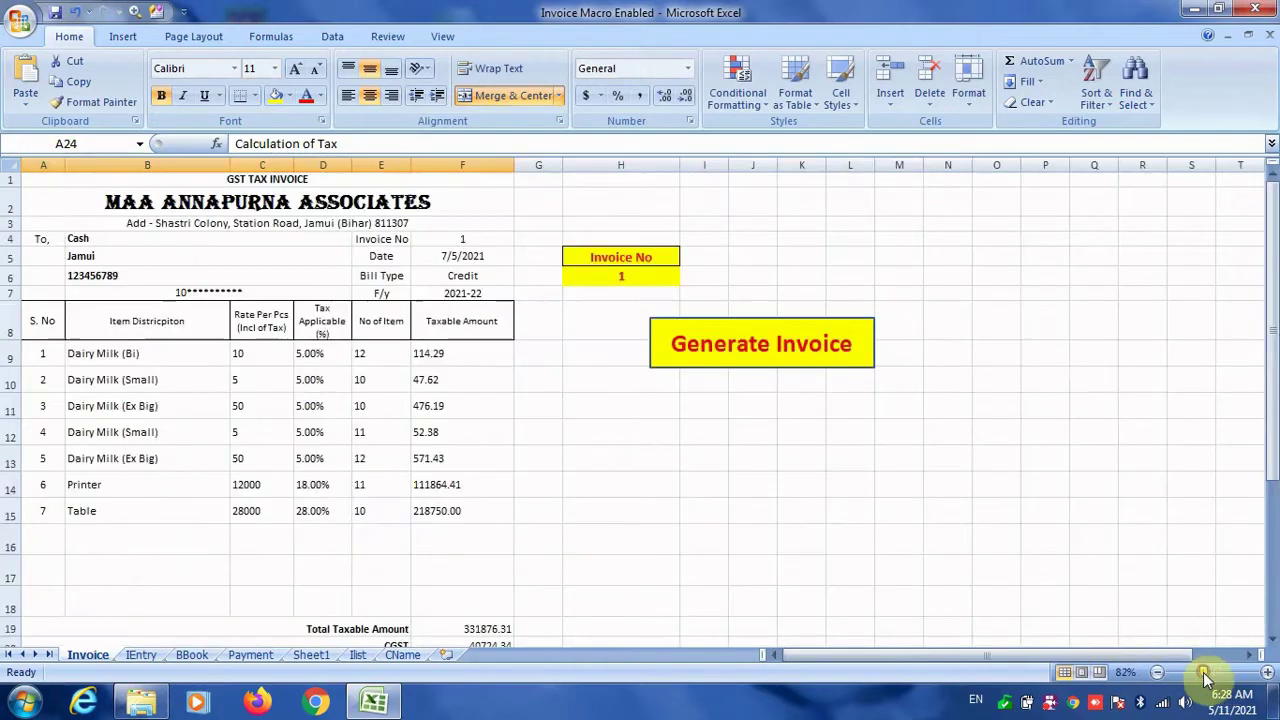
left_click(20, 20)
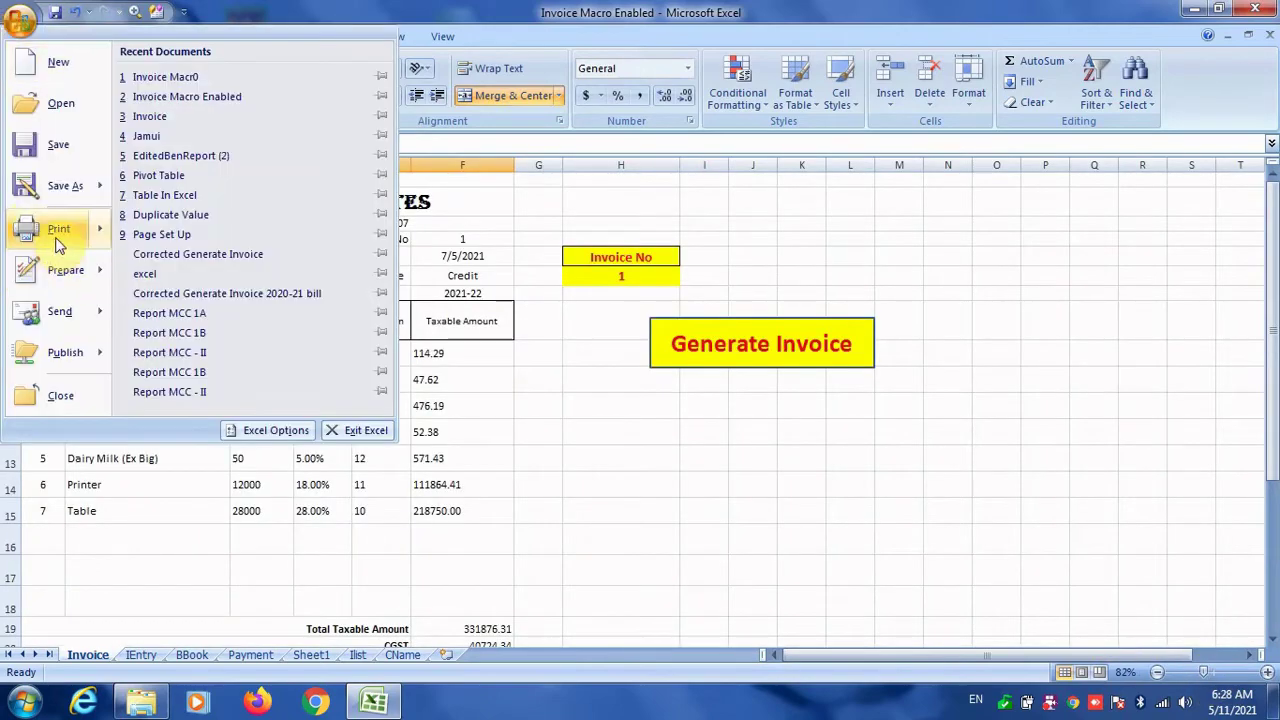
mouse_move(60, 229)
left_click(165, 205)
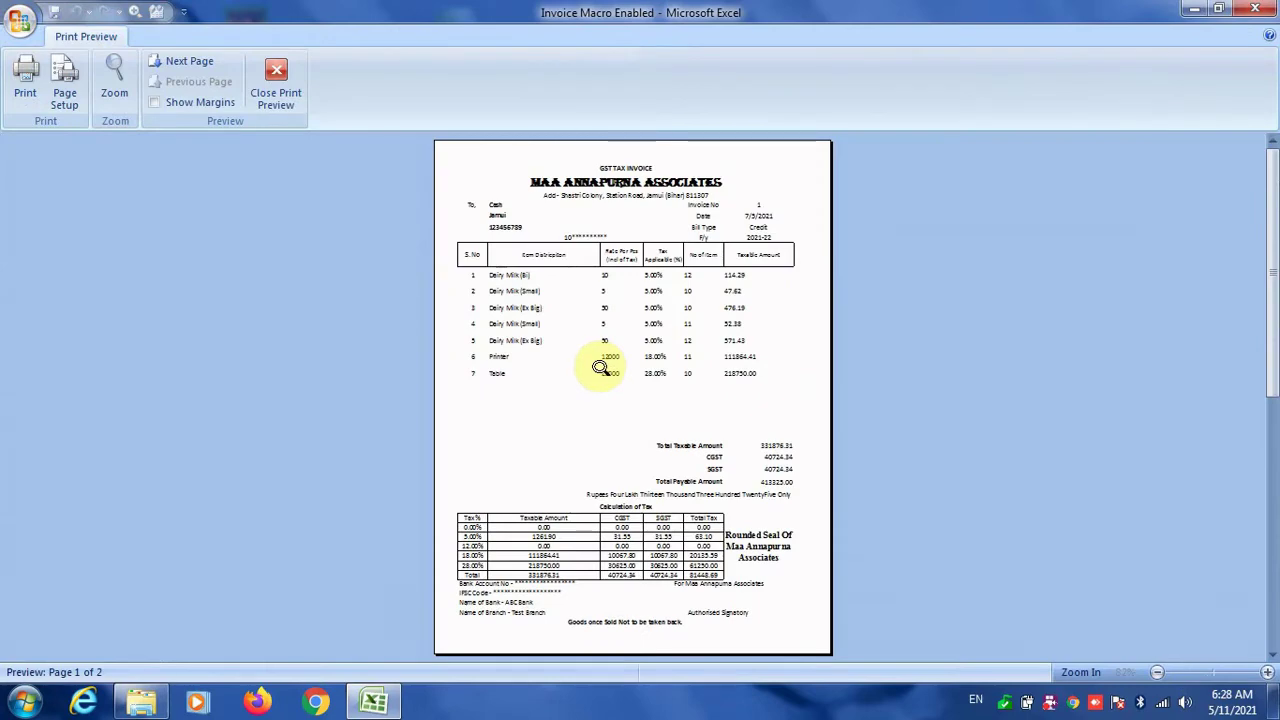
left_click(295, 89)
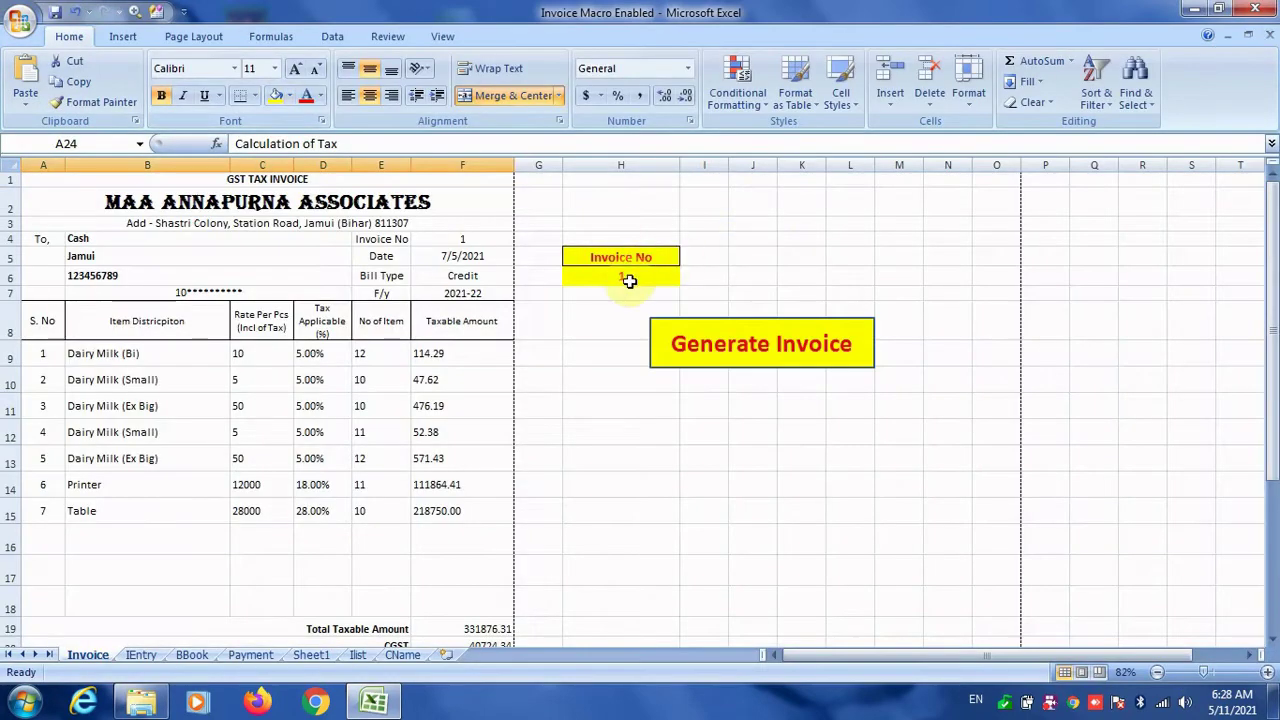
Step: Set the invoice number in H6 to 2 and run Generate Invoice
left_click(628, 281)
type("2")
key("Return")
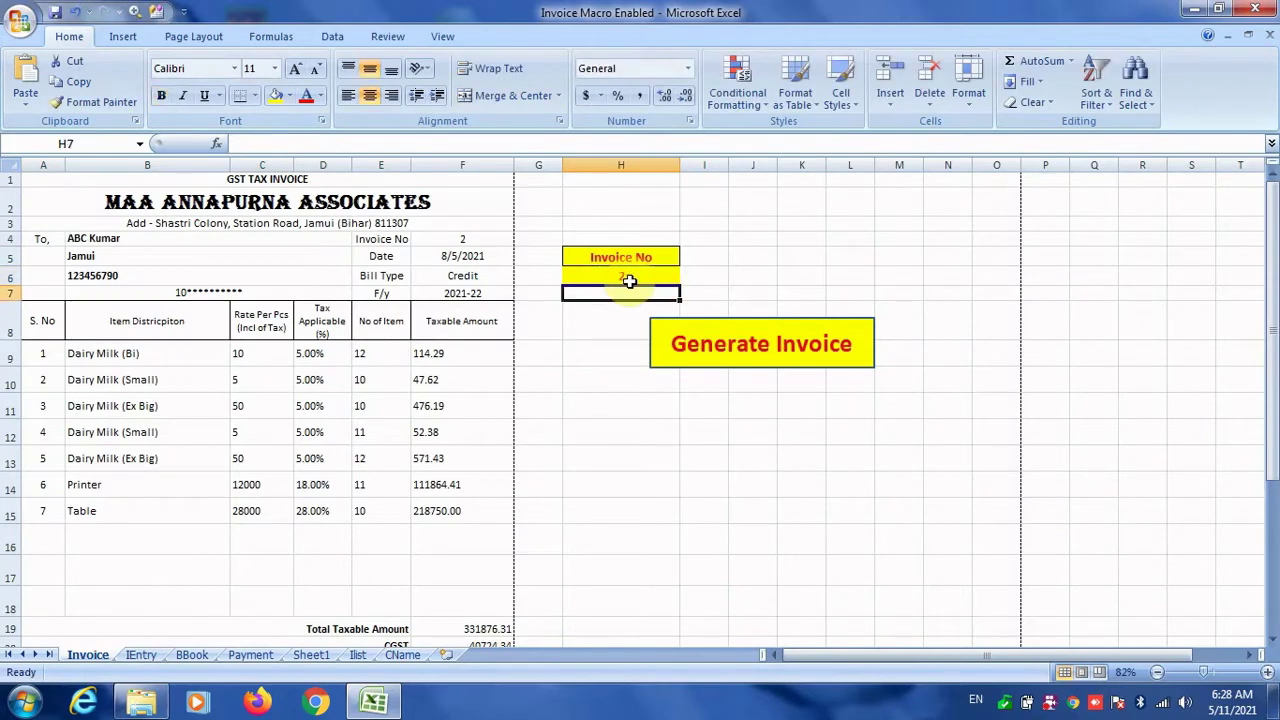
left_click(716, 341)
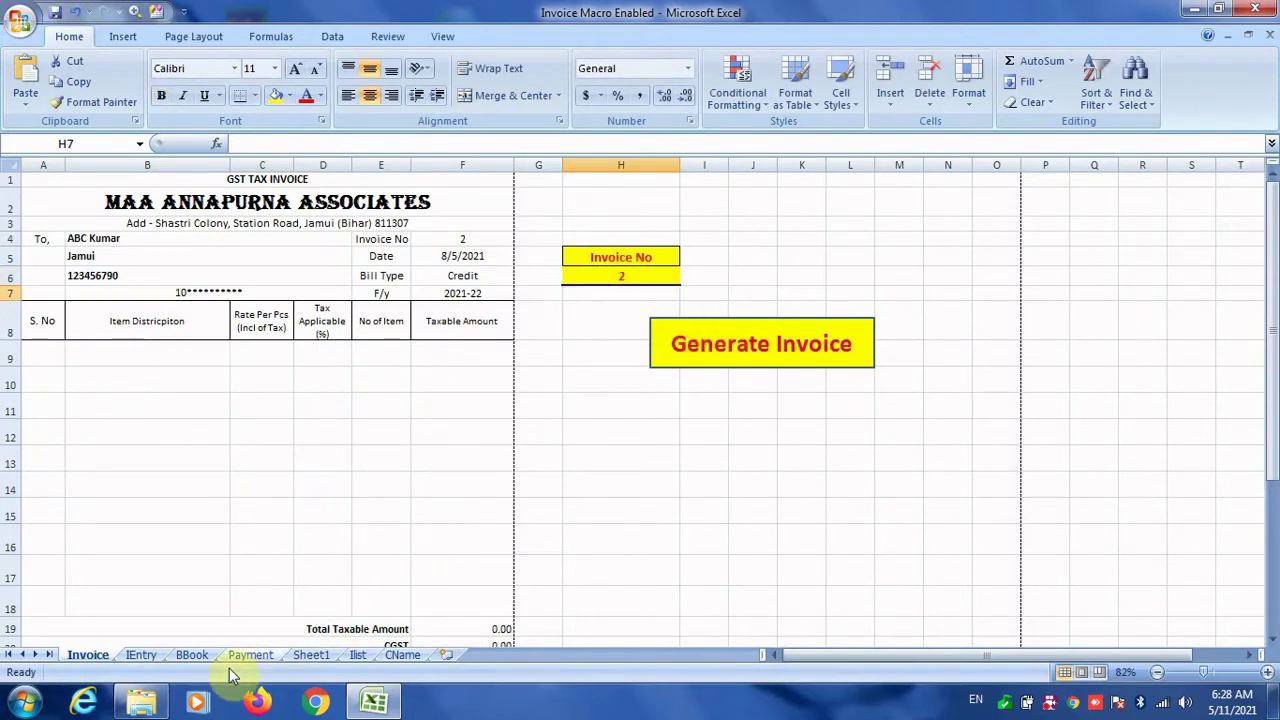
Step: On the IEntry sheet, change the invoice number to 2 for the item rows in A7 to A10
left_click(148, 655)
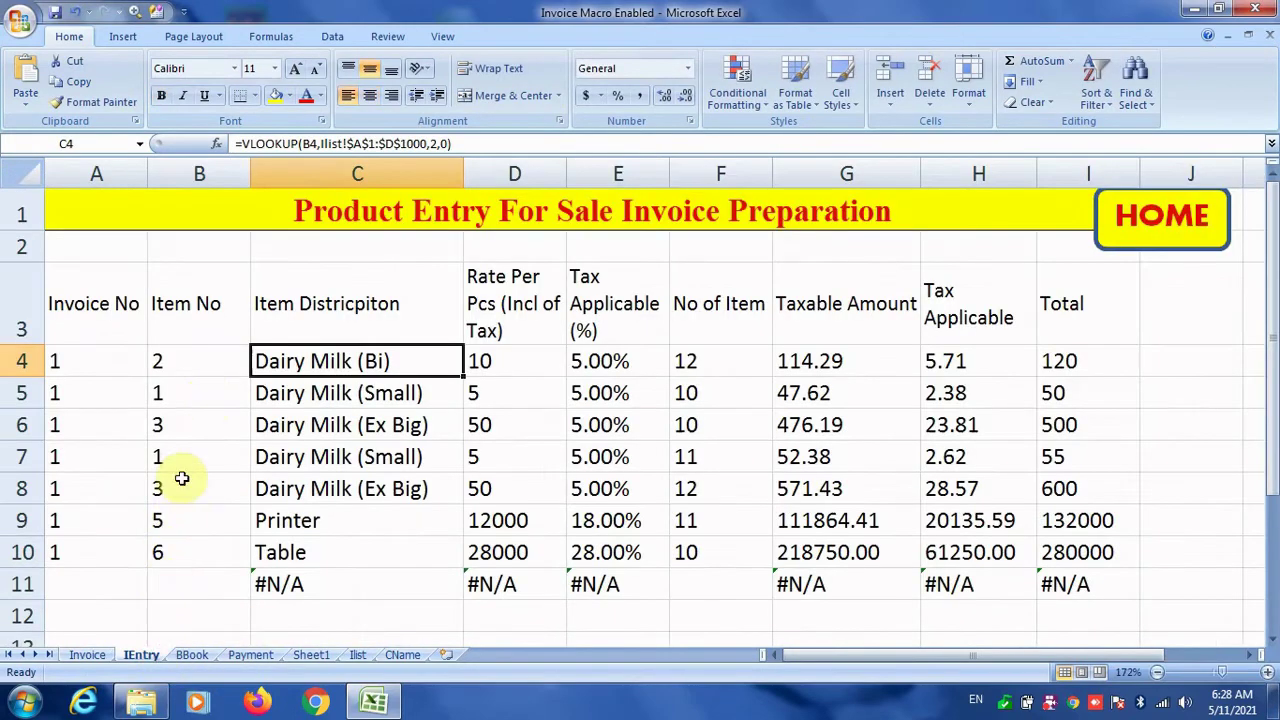
left_click(86, 370)
left_click(72, 457)
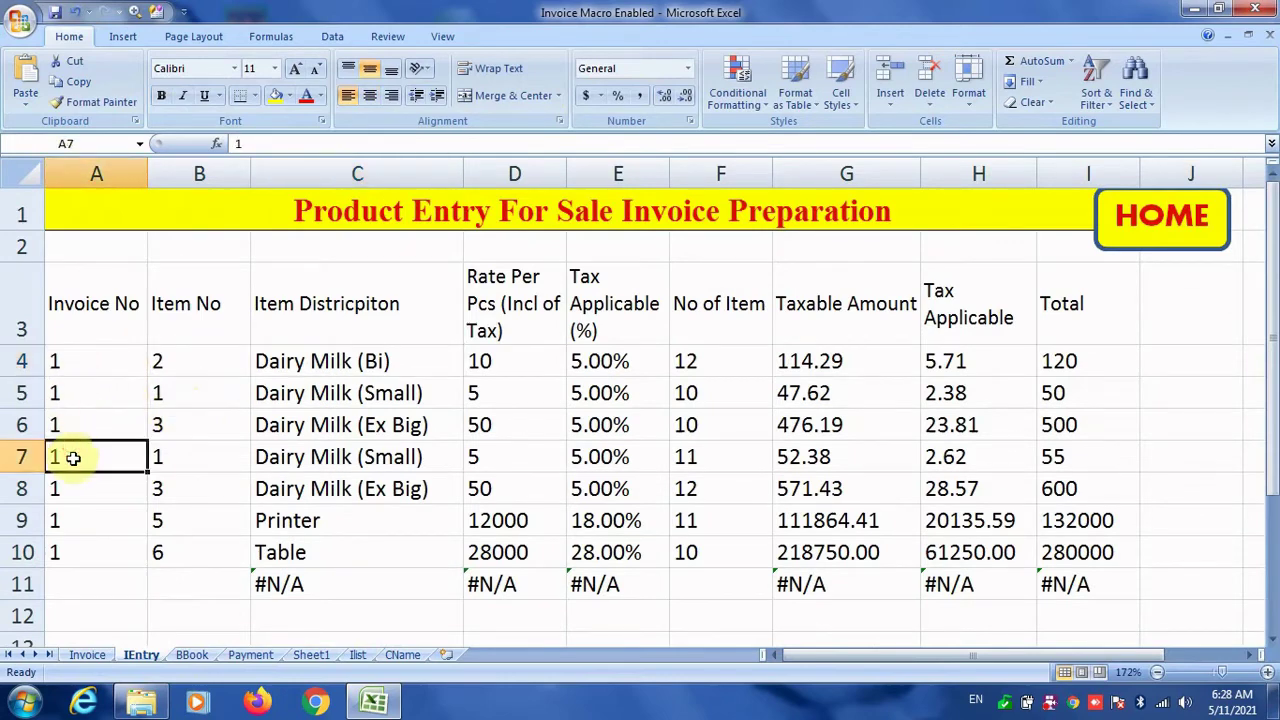
type("2")
key("Return")
type("2")
key("Return")
type("2")
key("Return")
type("2")
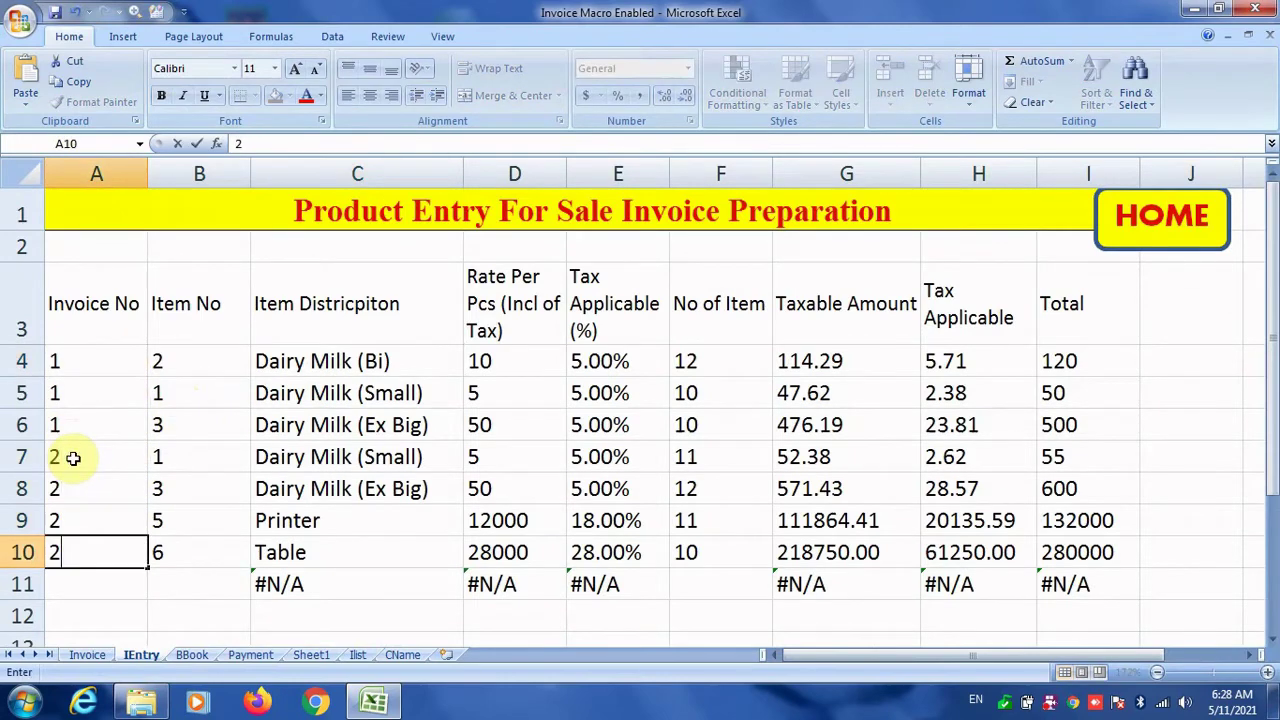
key("Return")
Step: Run Generate Invoice again on the Invoice sheet and review the totals and tax table
left_click(100, 656)
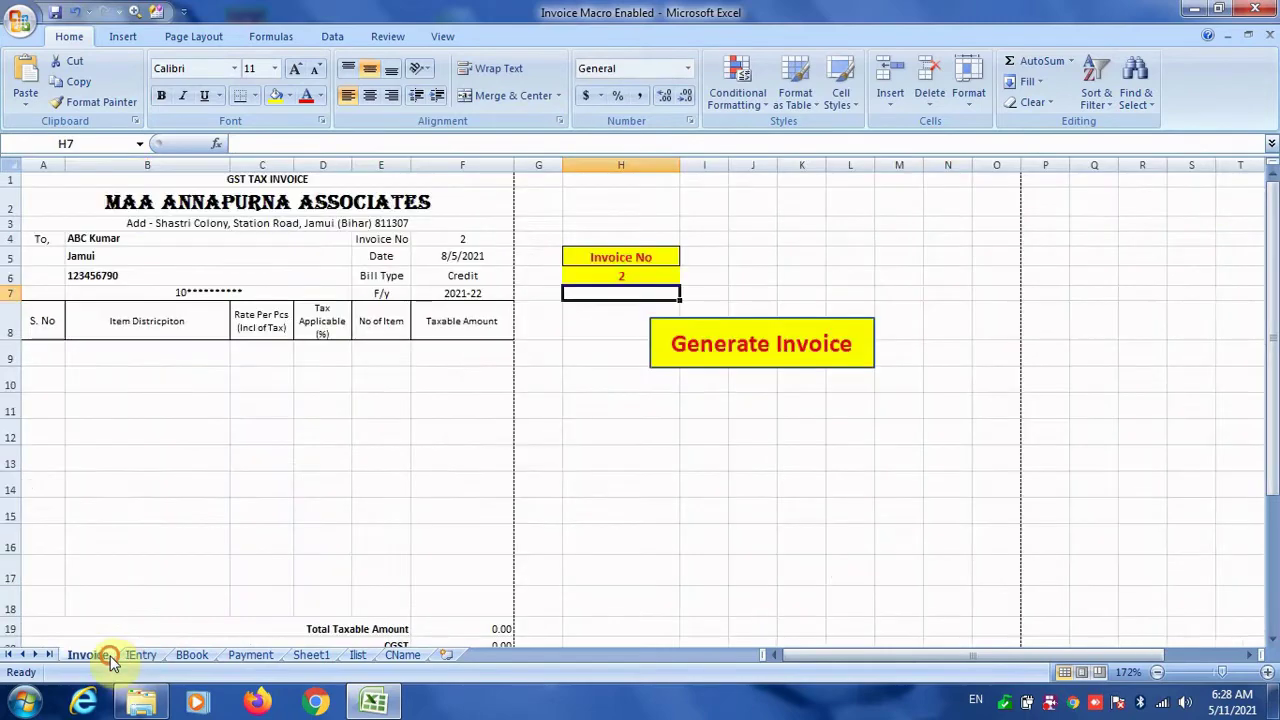
left_click(705, 350)
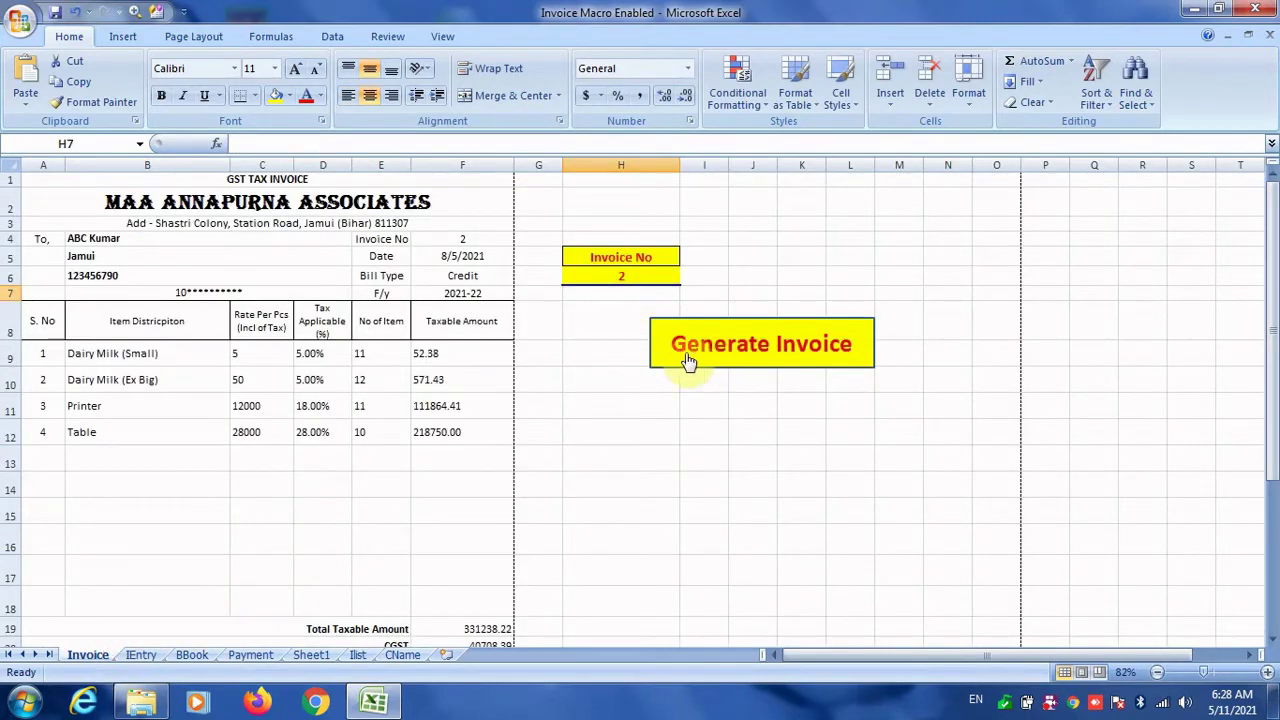
scroll(588, 470, "down", 4)
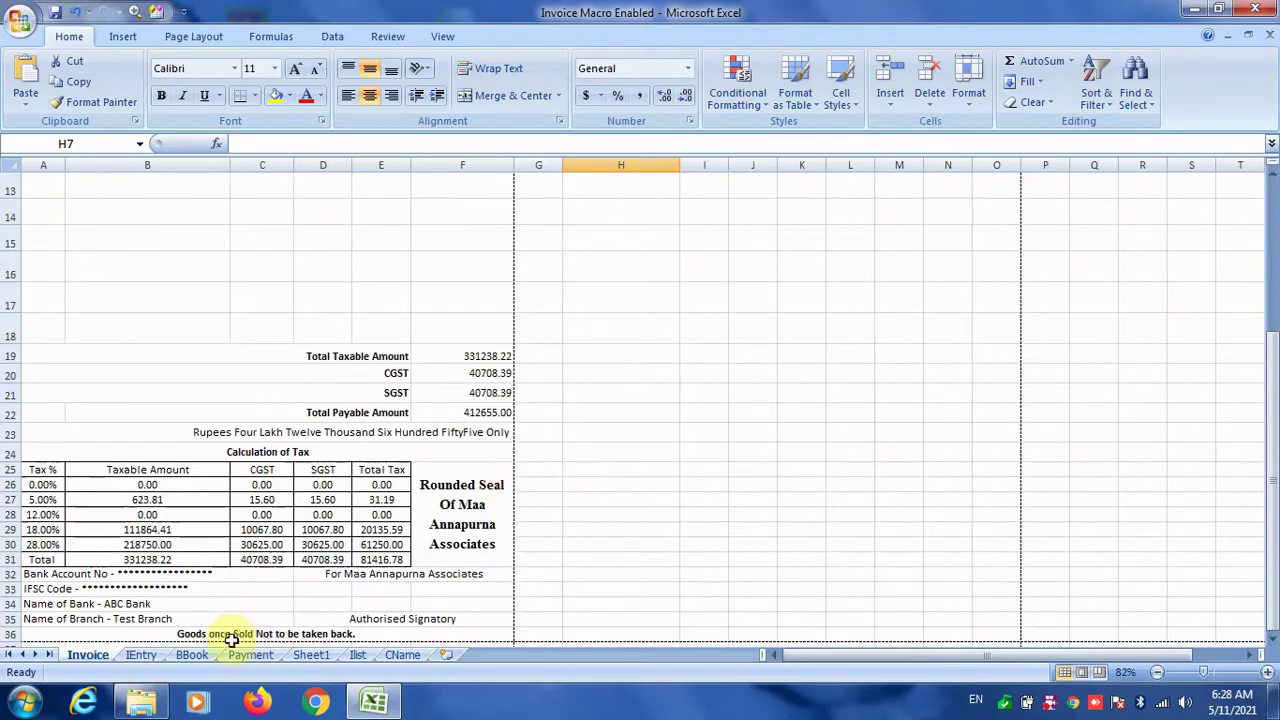
Step: Examine the bill book's amount, paid and dues columns on the BBook sheet and compare them with the invoice totals
left_click(187, 654)
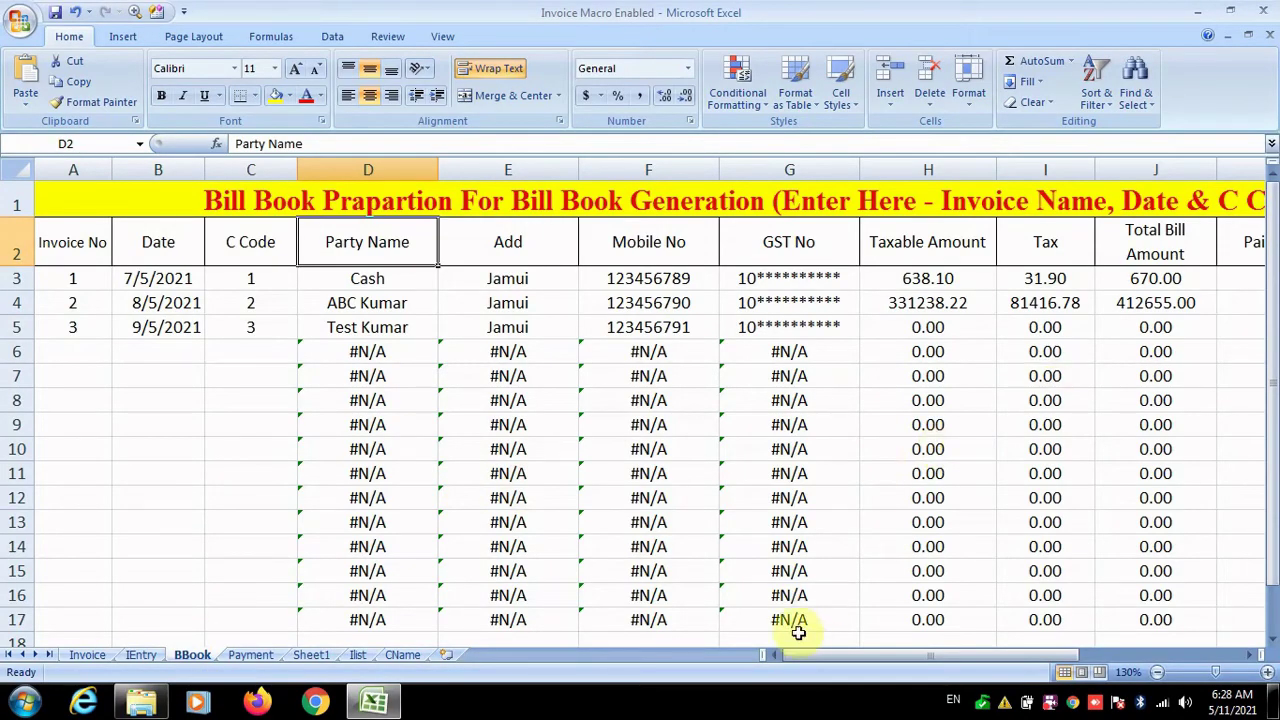
left_click_drag(829, 655, 953, 657)
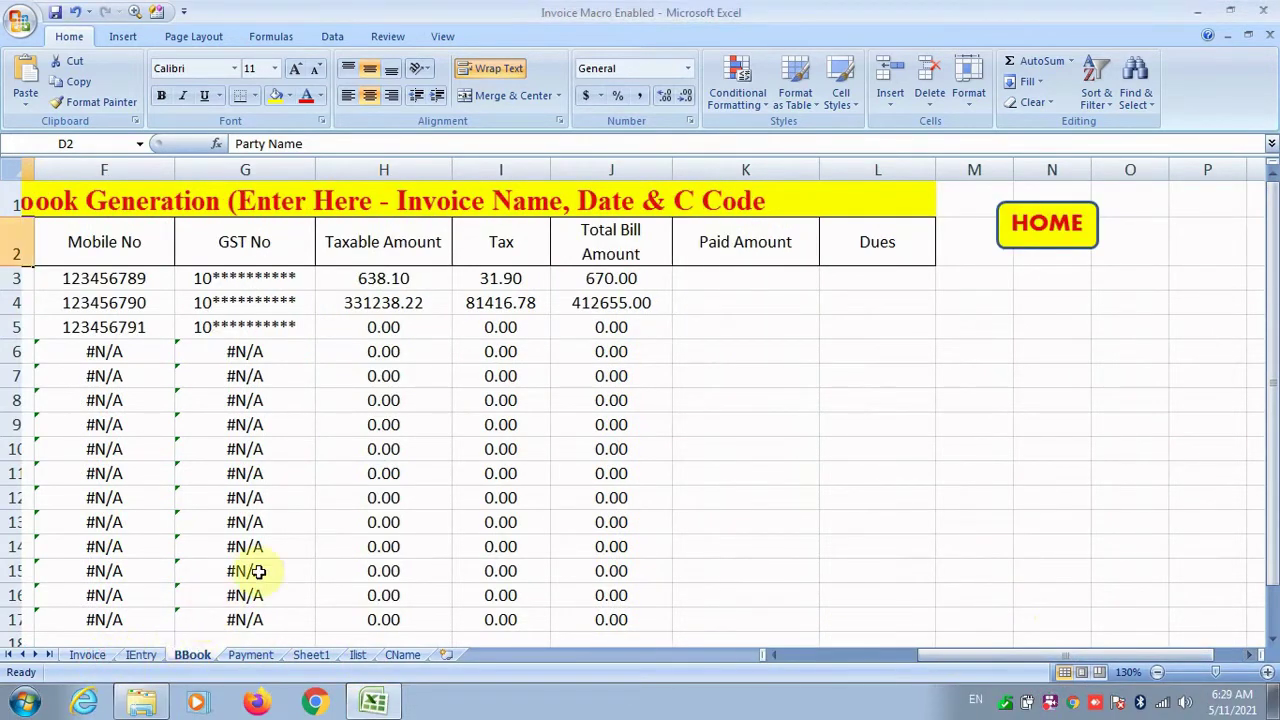
left_click(87, 655)
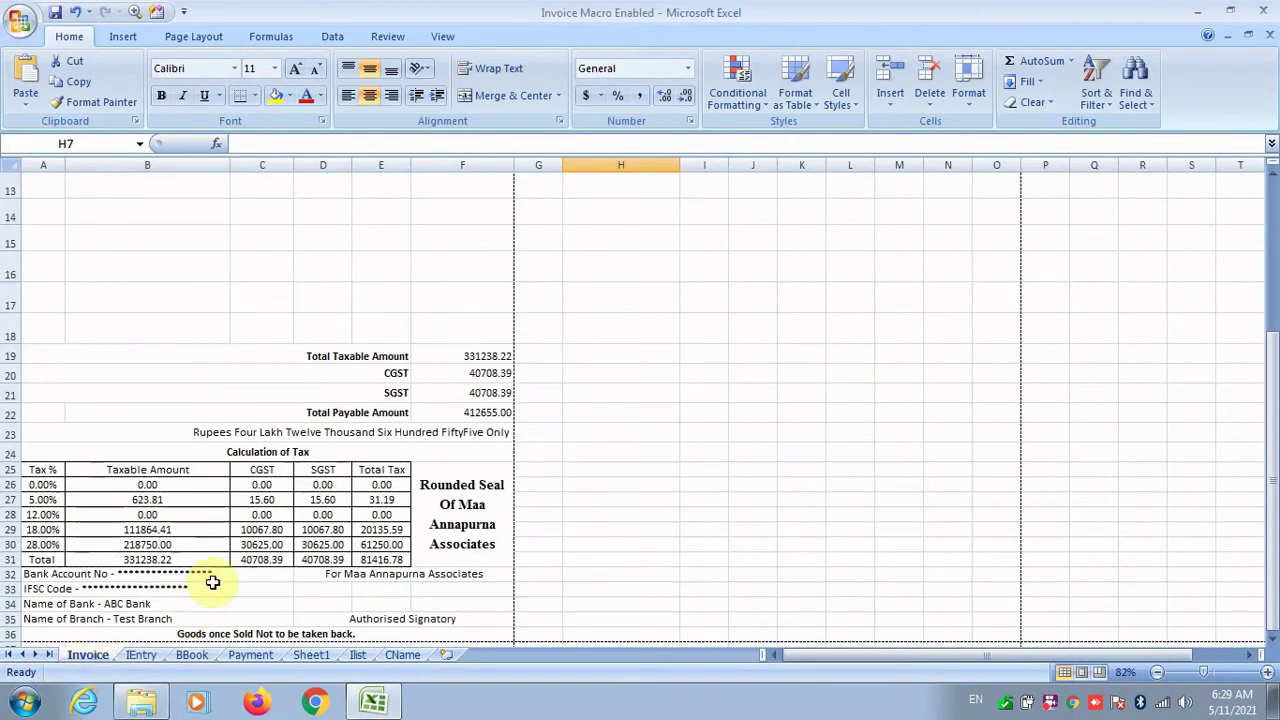
scroll(213, 583, "down", 1)
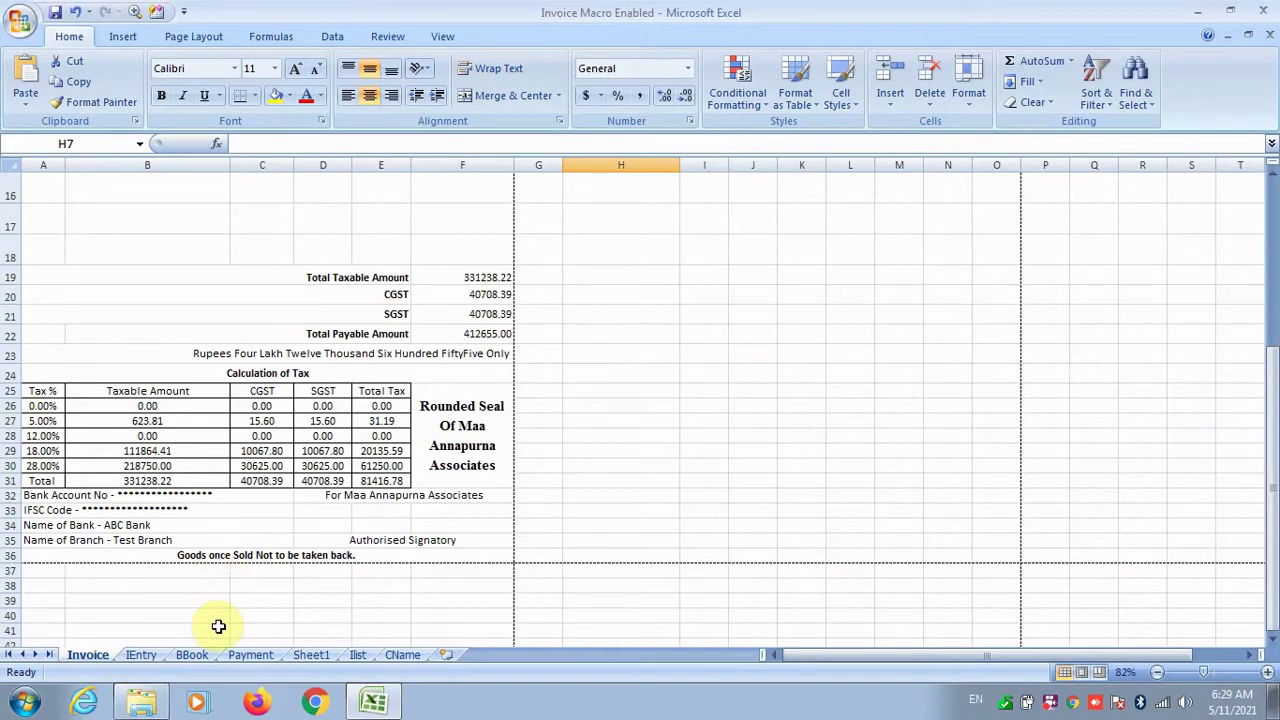
Step: Open the Payment sheet, enlarge it and examine the received payment entry in row 3
left_click(250, 656)
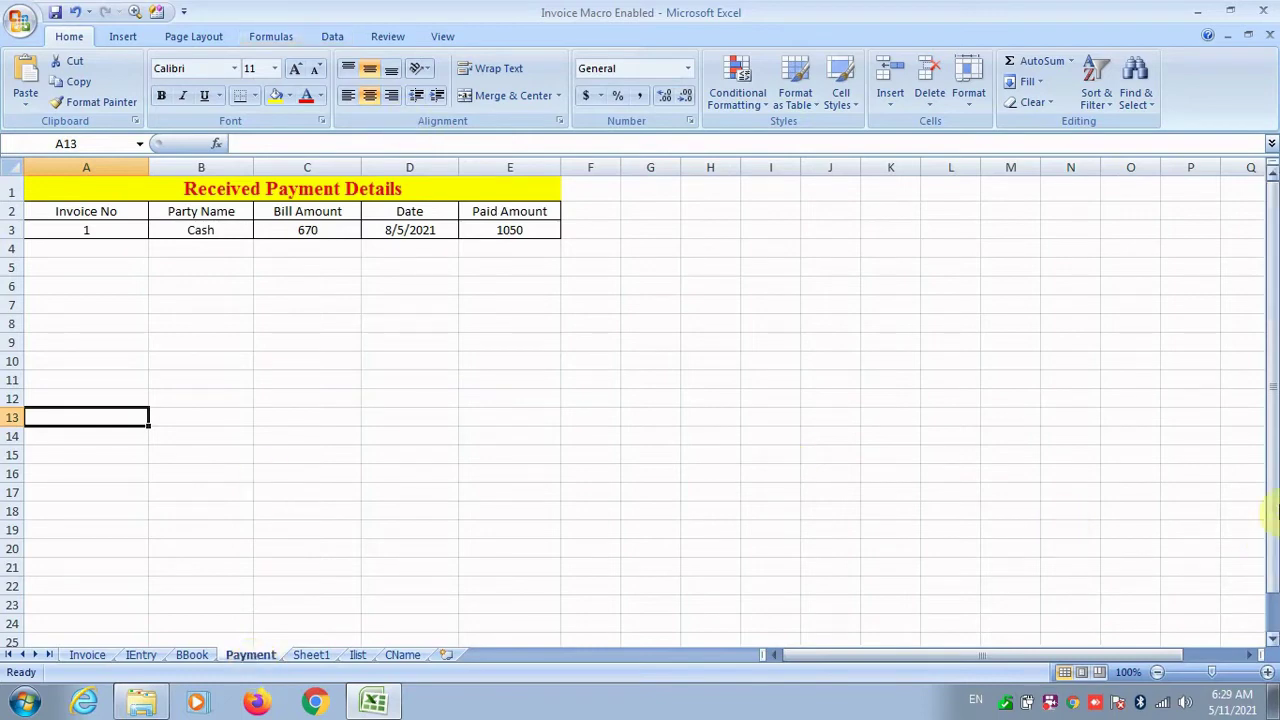
left_click(1226, 678)
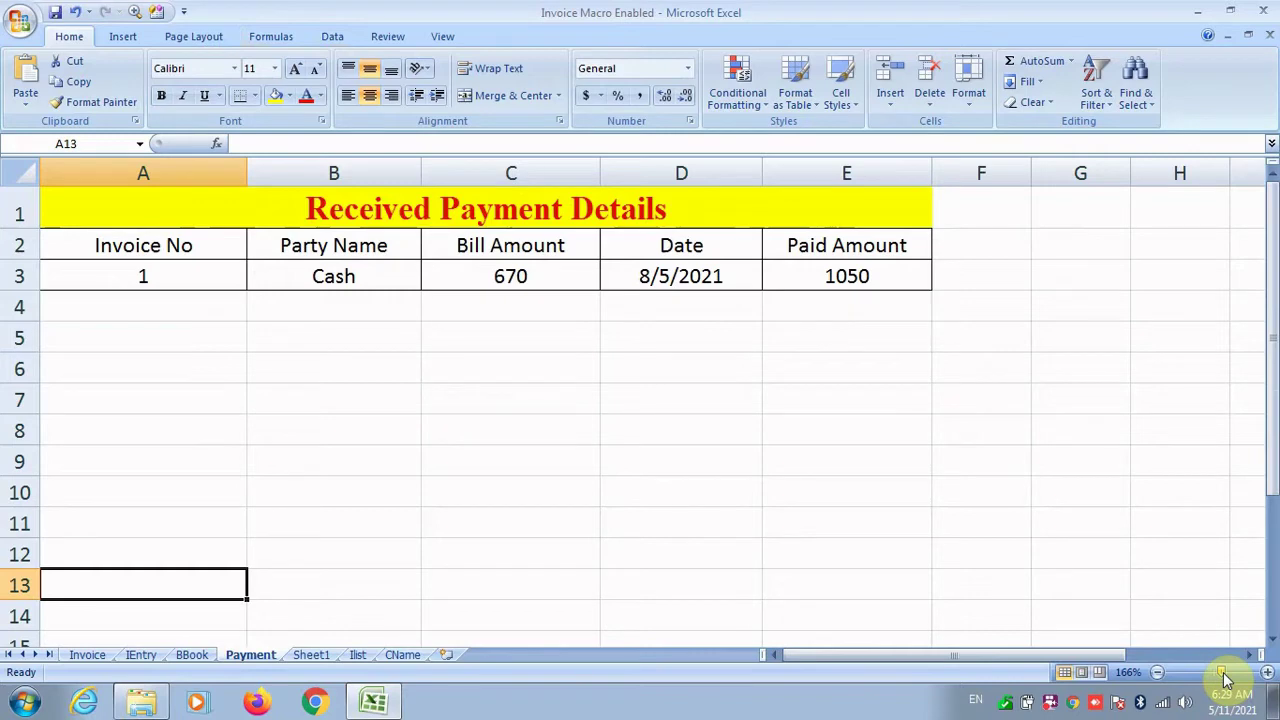
left_click(341, 294)
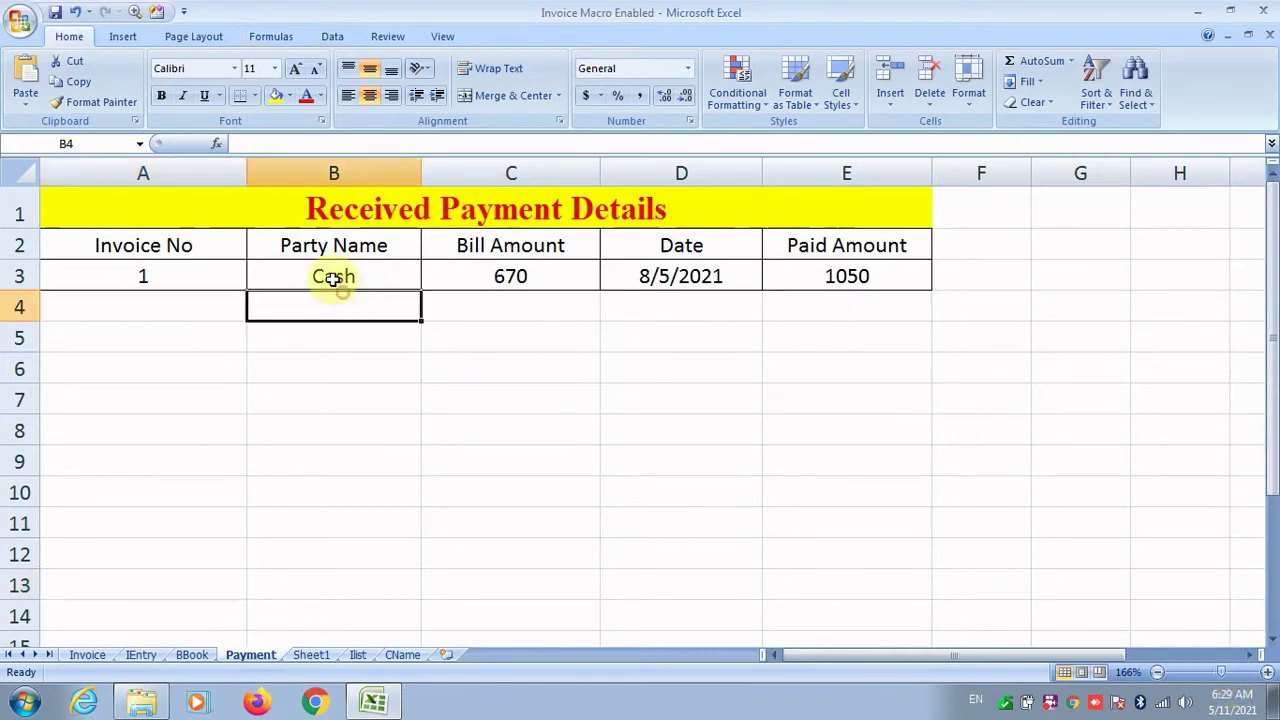
left_click(209, 275)
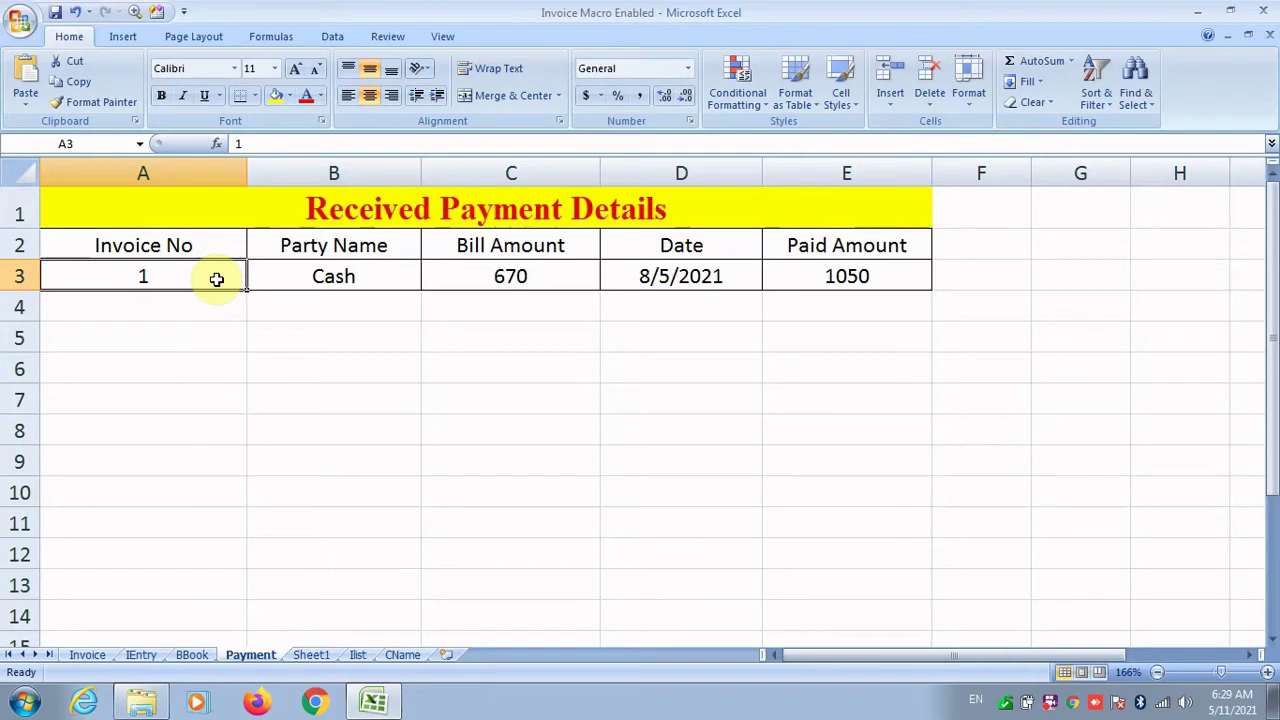
Step: Clear the party name, bill amount, date and paid amount in B3:E3, keeping the invoice number
left_click(304, 280)
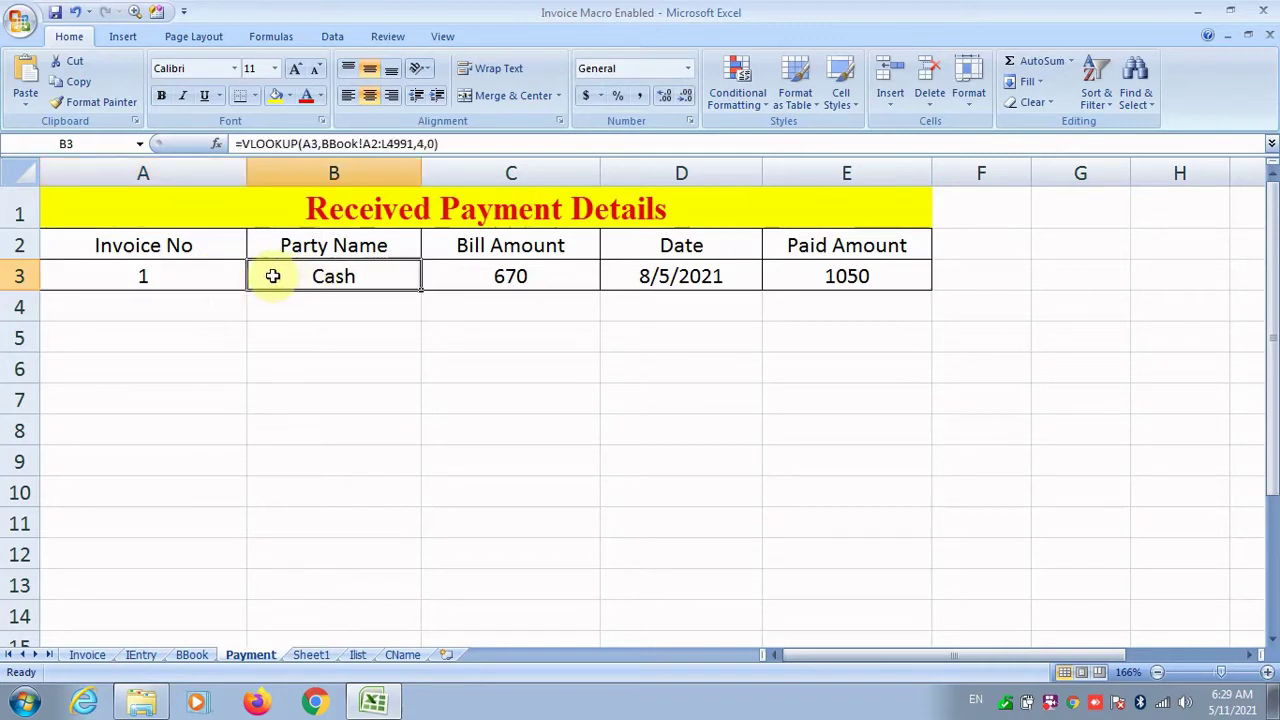
left_click(238, 275)
left_click_drag(250, 276, 808, 276)
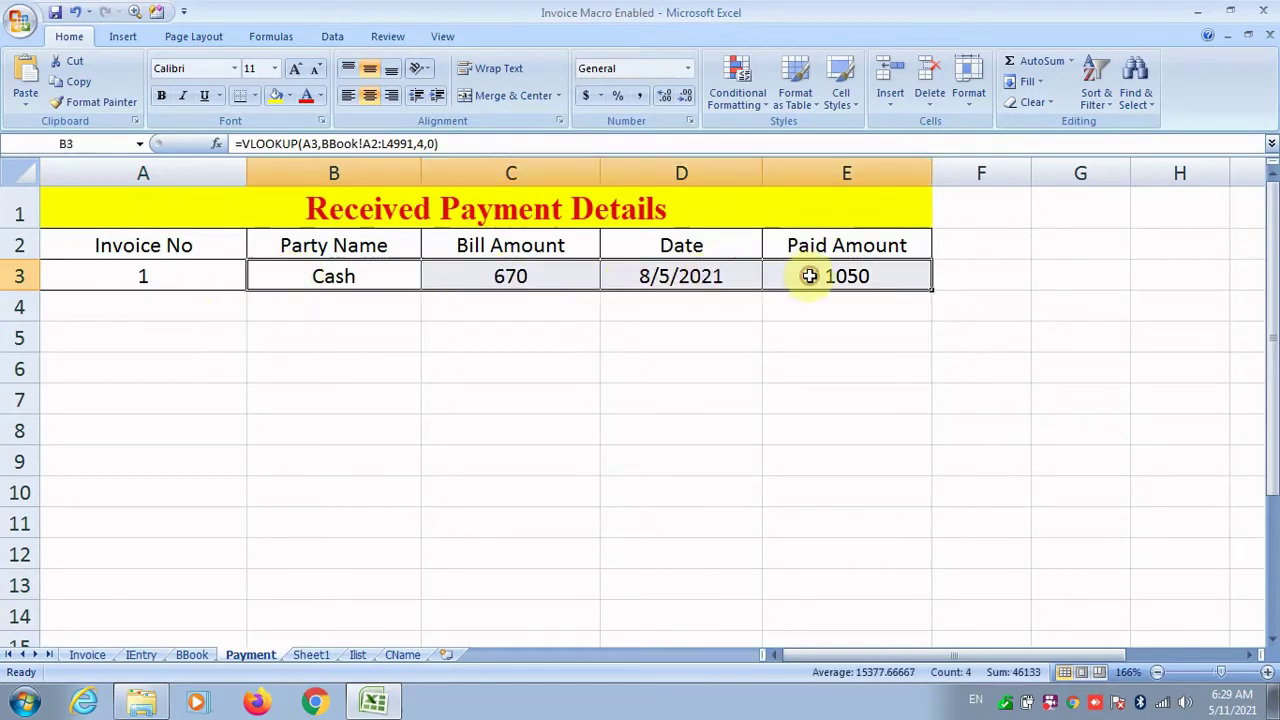
key("Delete")
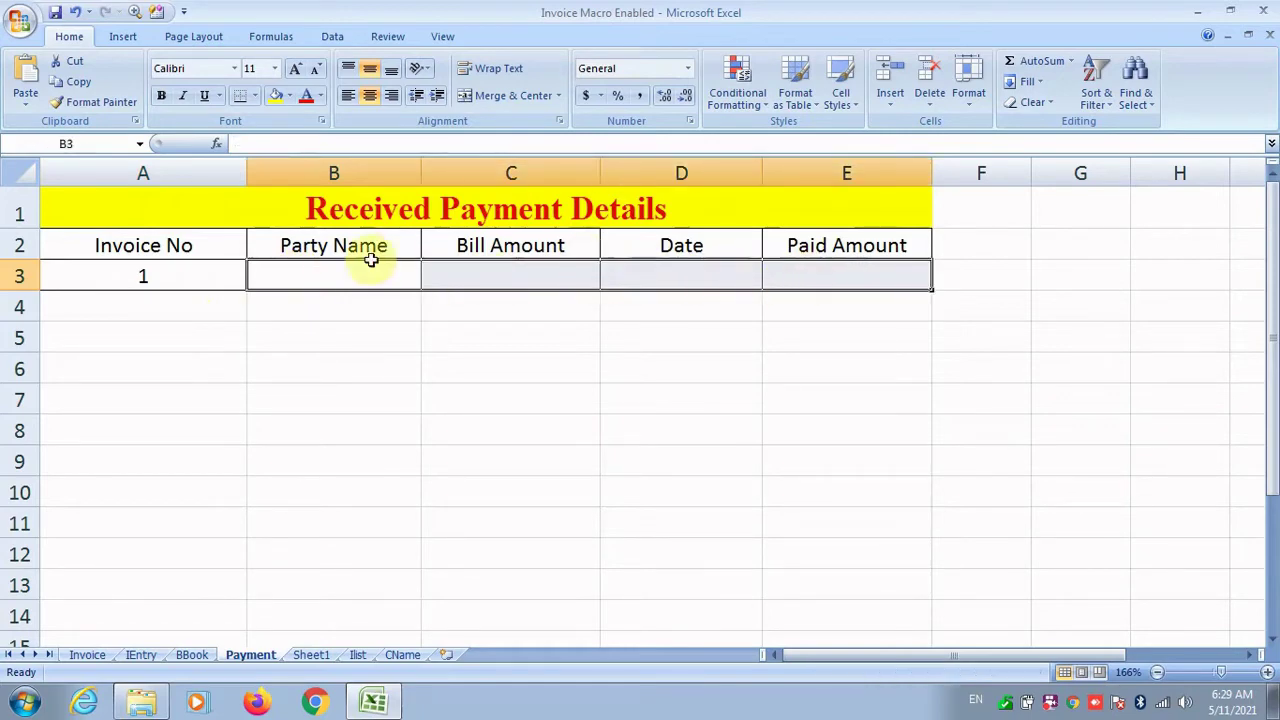
Step: Start a VLOOKUP formula in the Party Name cell B3 with the invoice number in A3 as lookup value
left_click(343, 269)
type("=vloi")
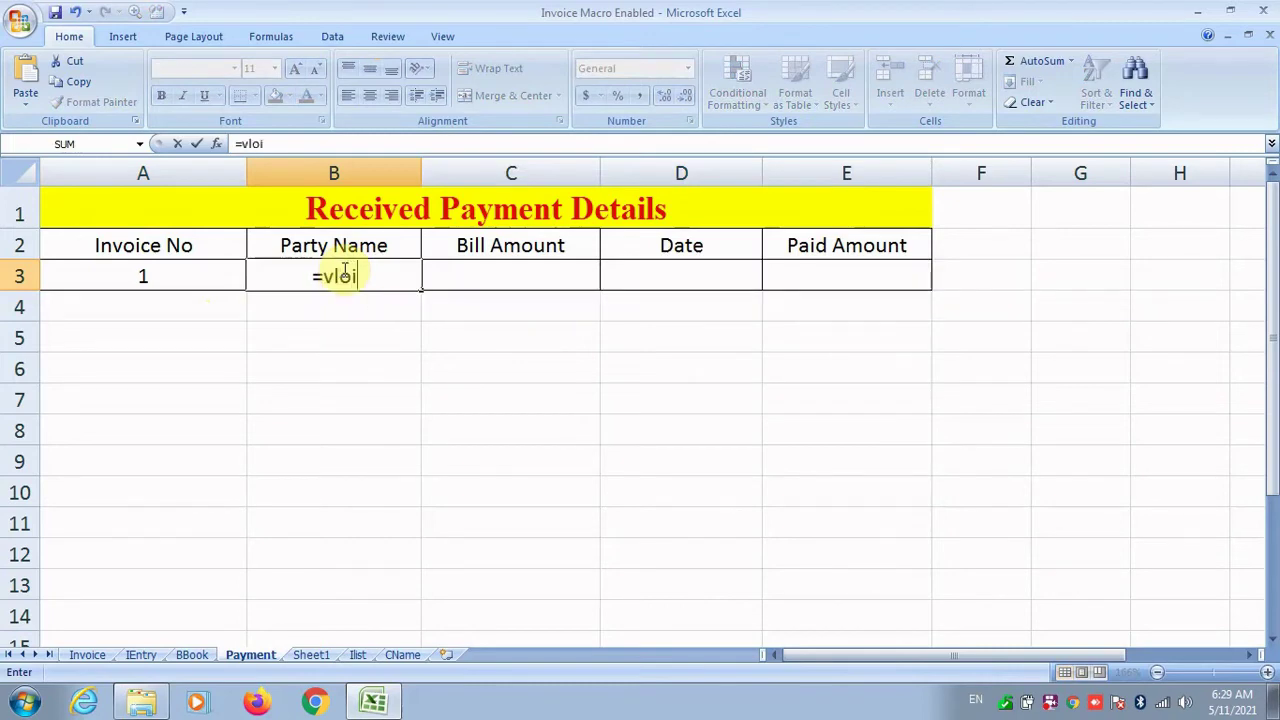
key("BackSpace")
type("o")
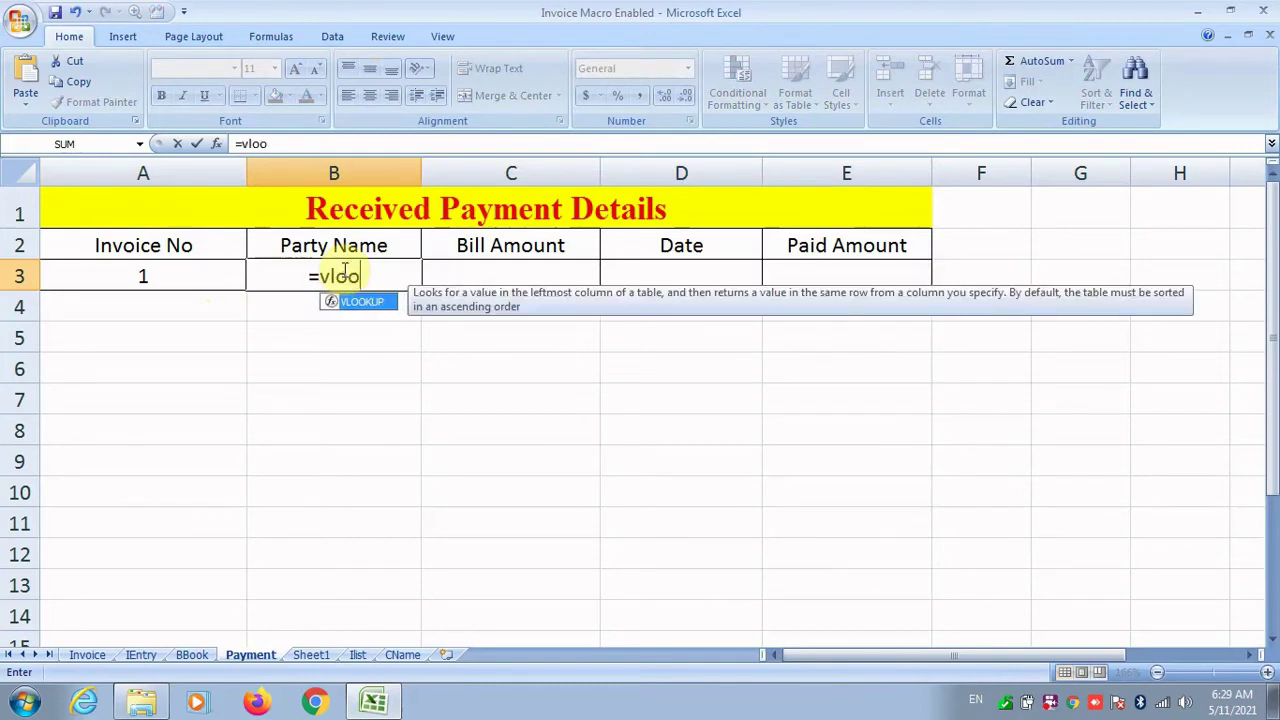
type("kup")
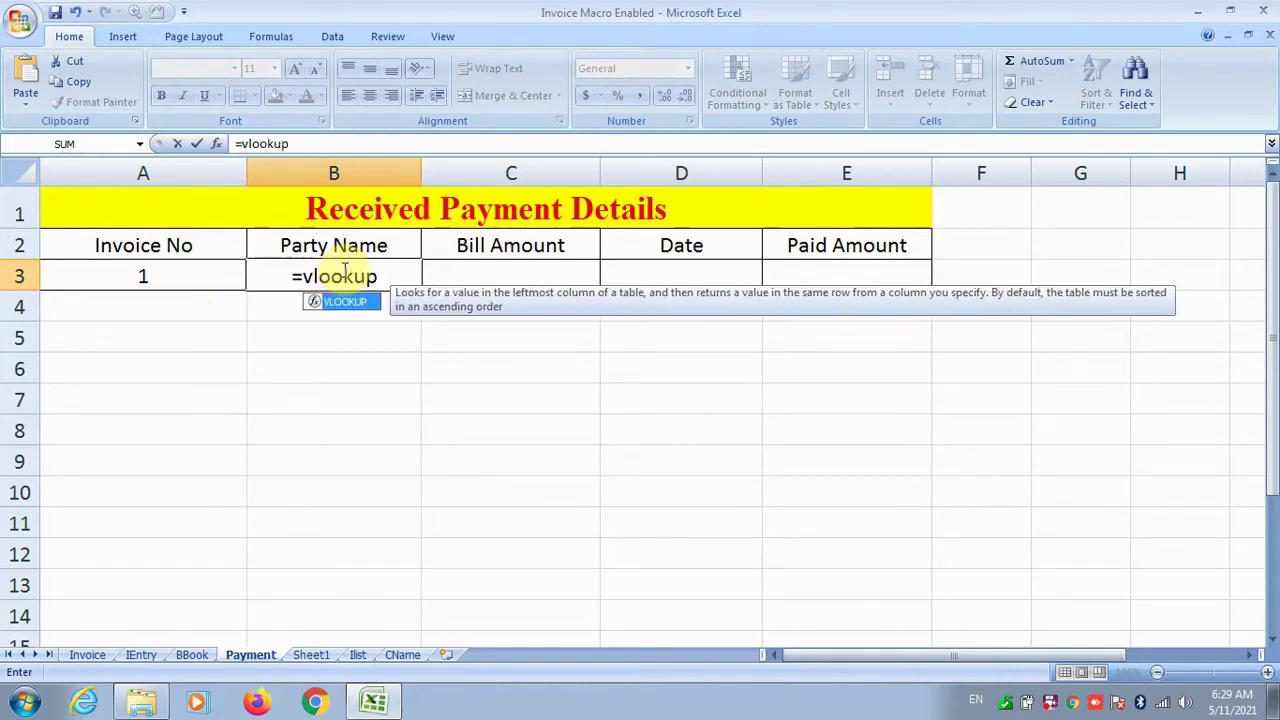
type("(")
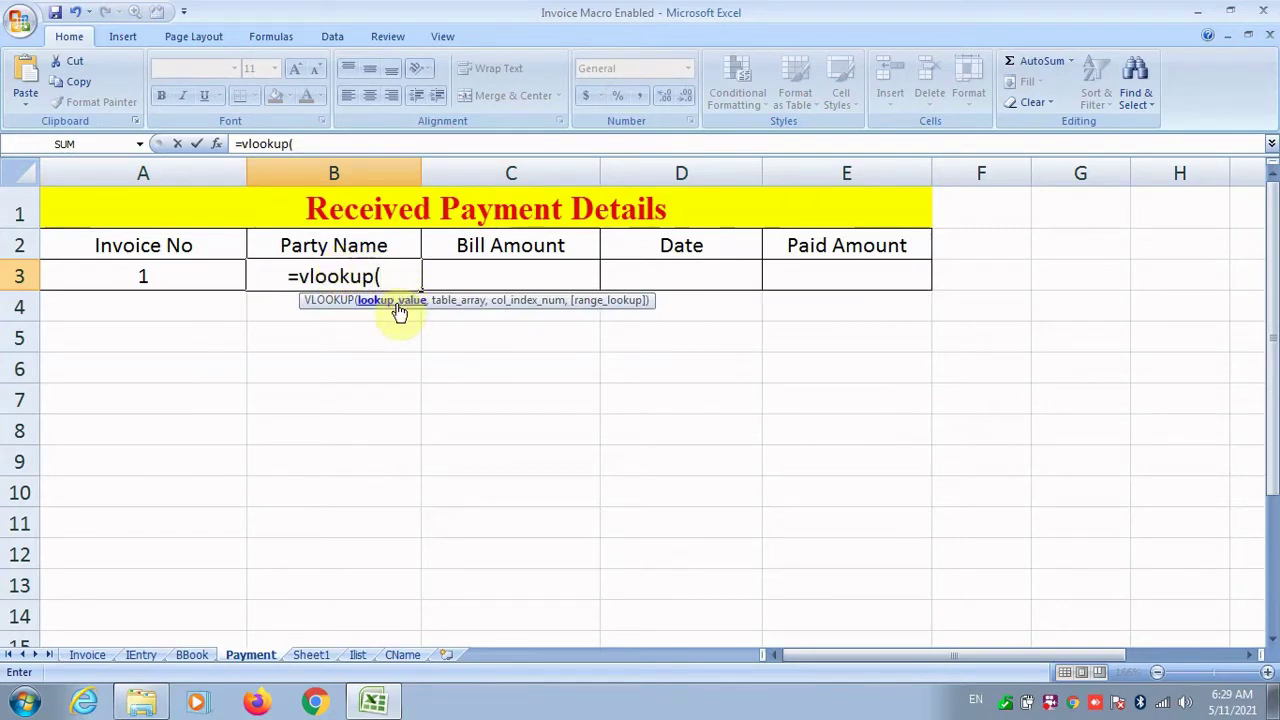
left_click(172, 268)
type(",")
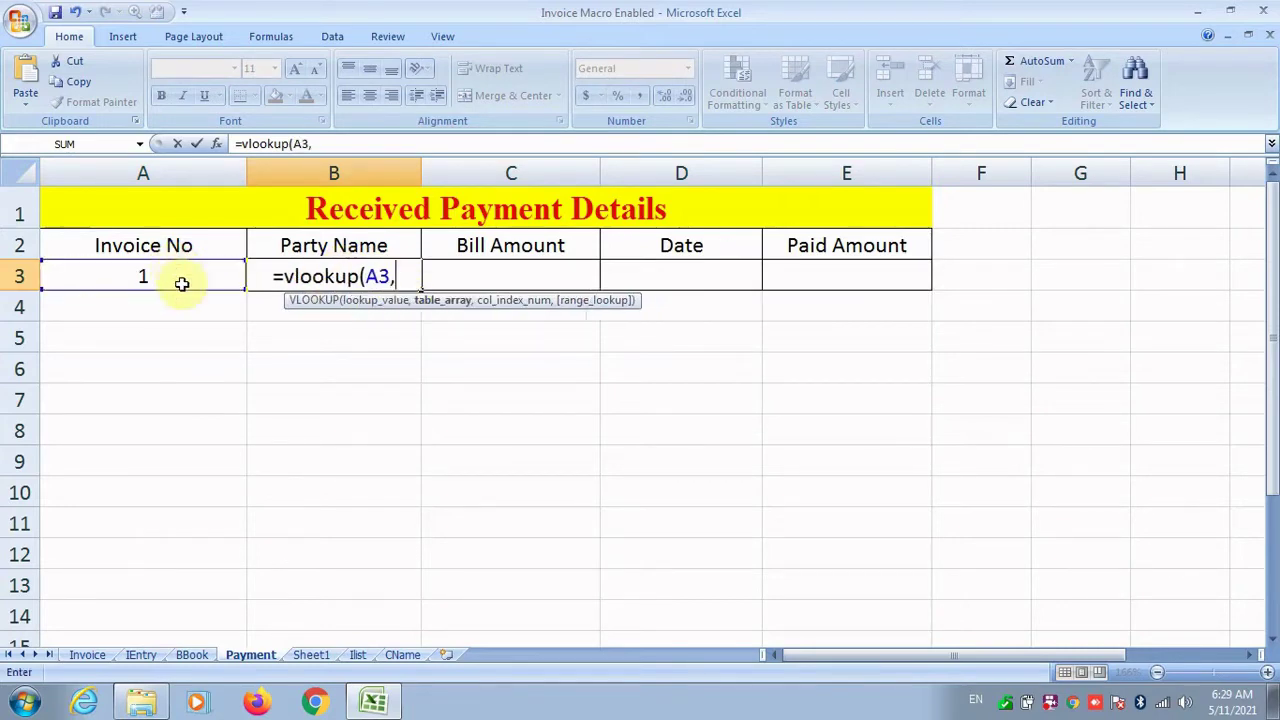
Step: Complete the VLOOKUP with the table range BBook!A2:J19, column index 3 and range lookup 0
left_click(190, 654)
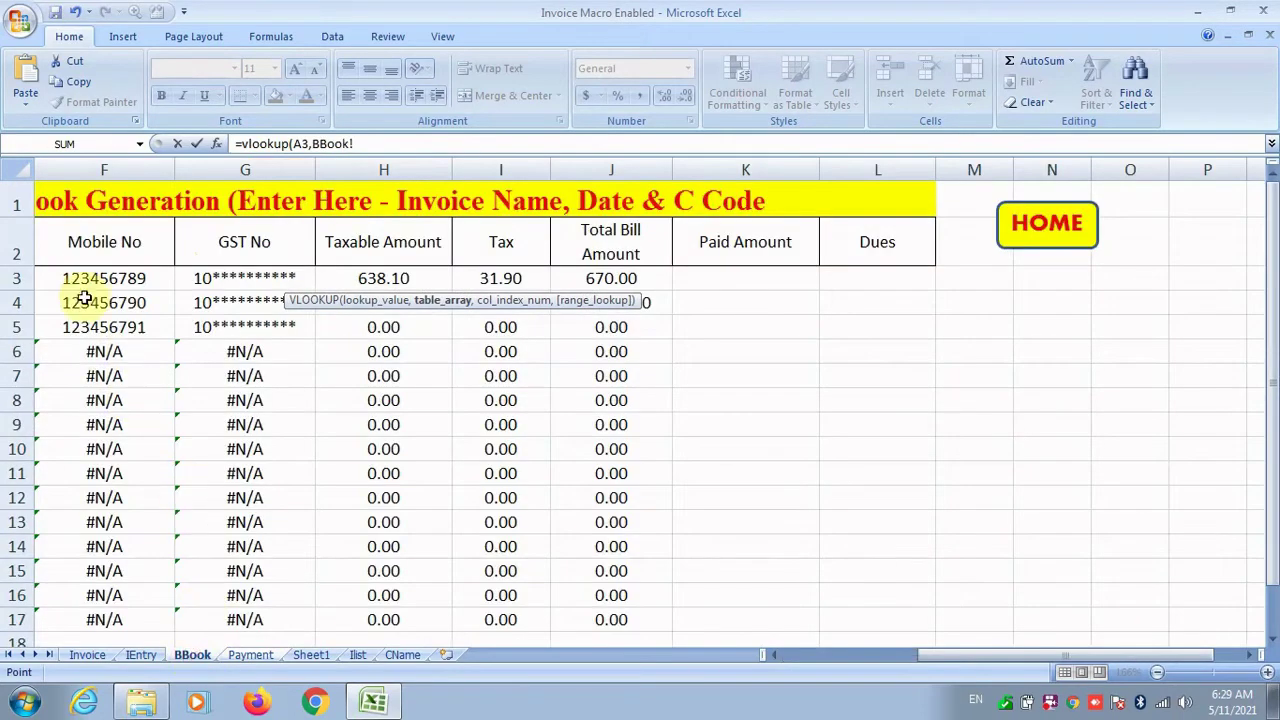
left_click_drag(917, 657, 820, 651)
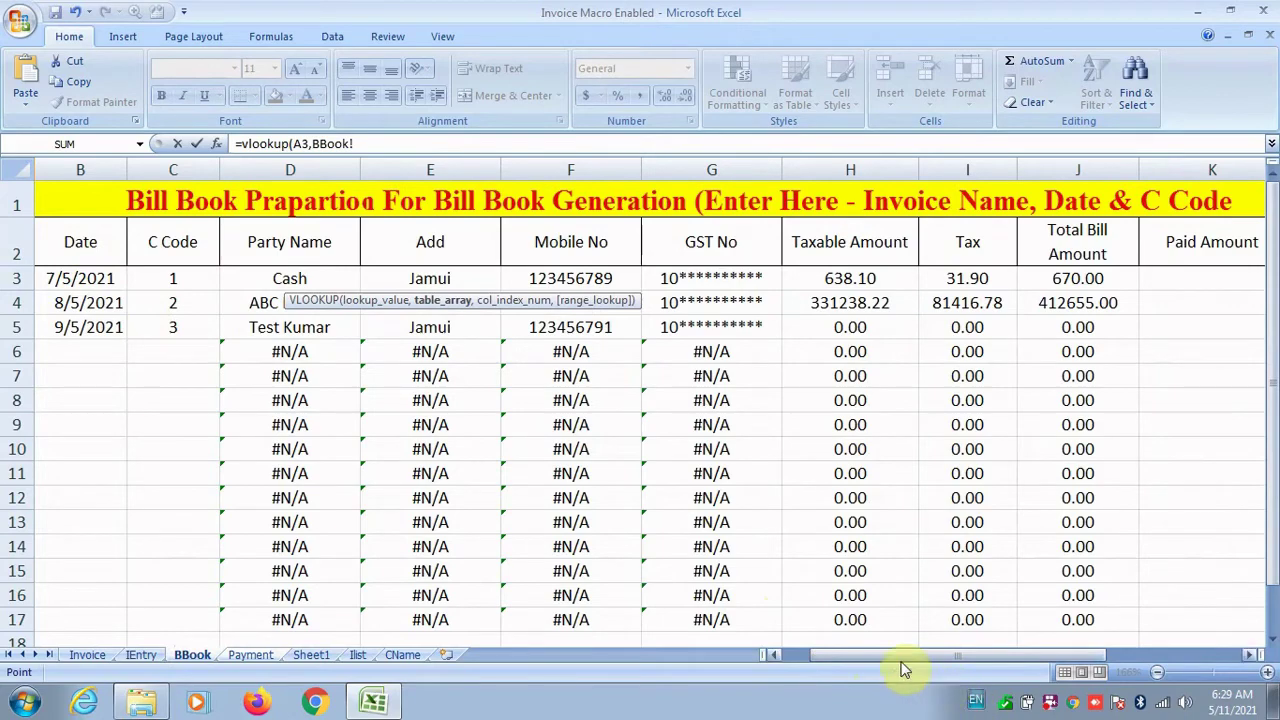
left_click_drag(903, 660, 820, 658)
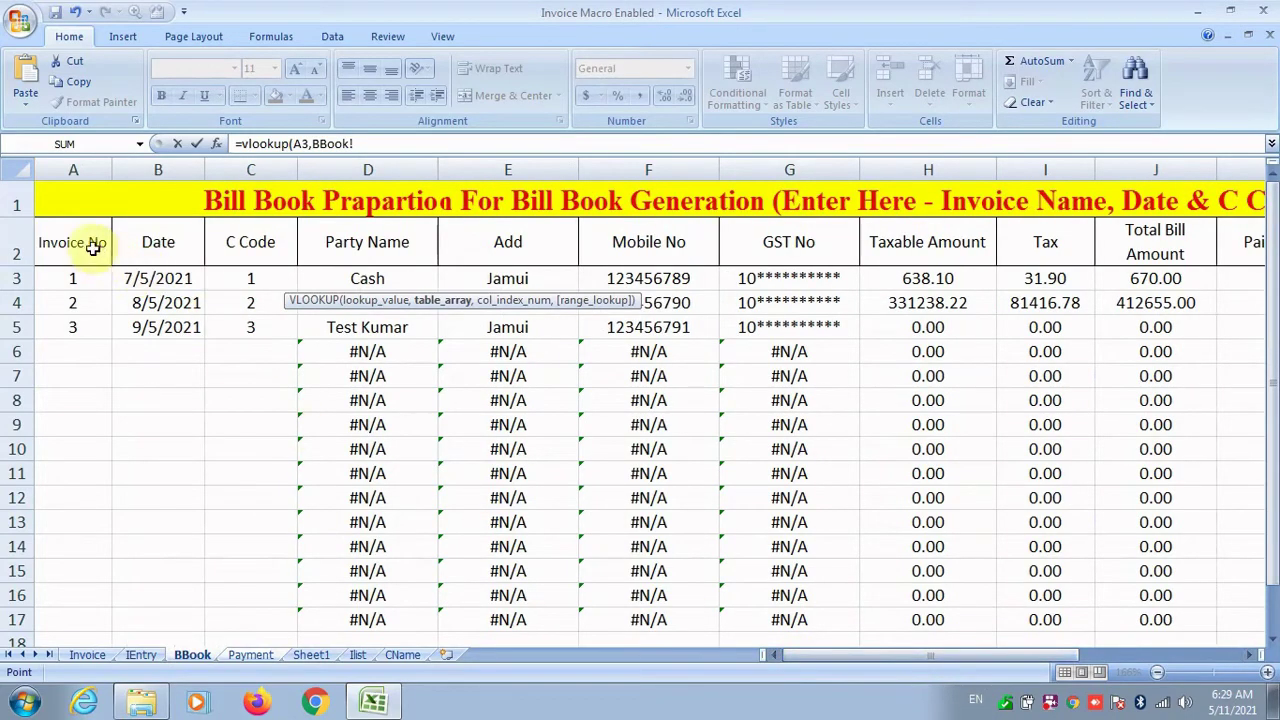
mouse_move(93, 249)
left_mouse_down()
mouse_move(420, 349)
mouse_move(943, 623)
mouse_move(1157, 666)
mouse_move(1210, 520)
mouse_move(1265, 534)
mouse_move(811, 574)
mouse_move(814, 516)
left_mouse_up()
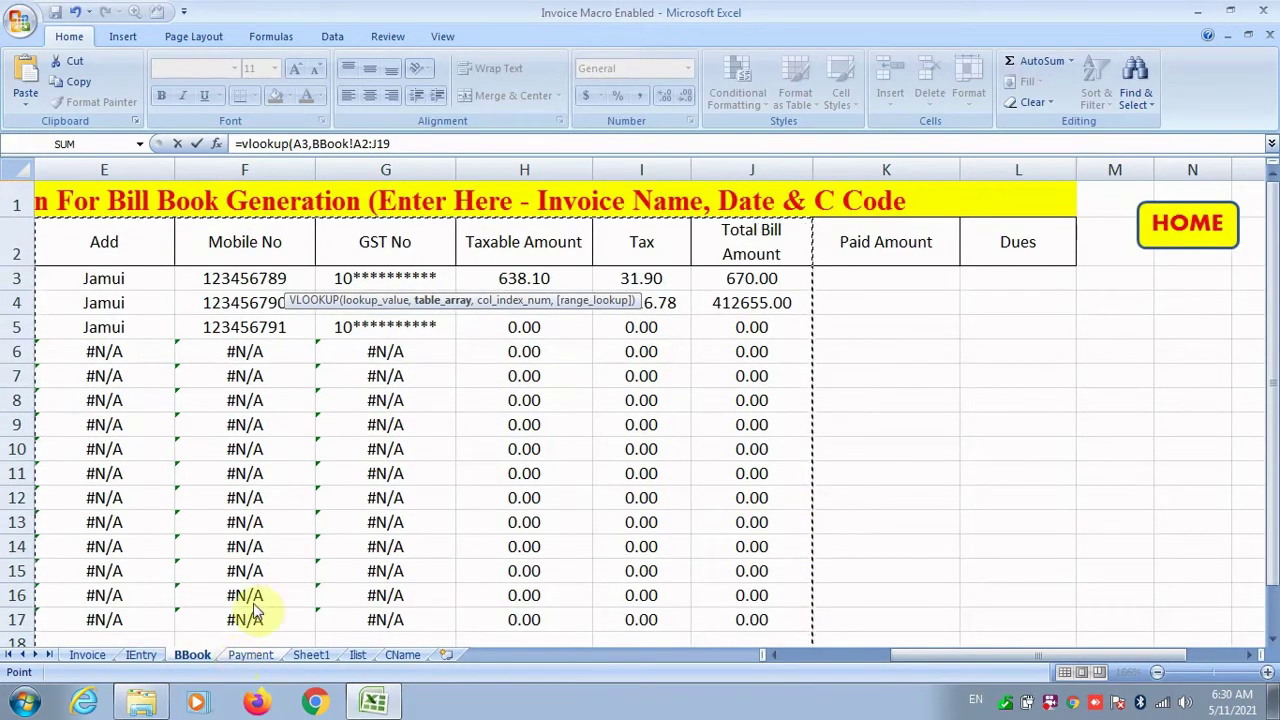
left_click(393, 145)
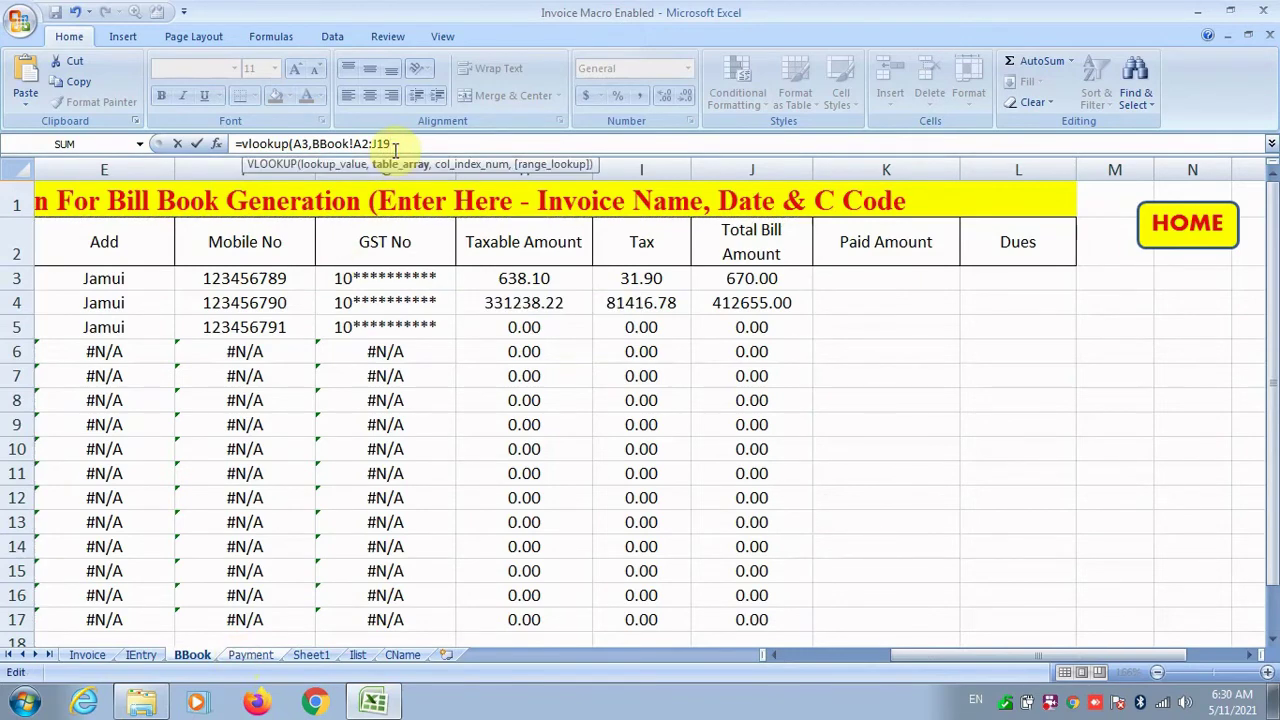
type(",3,0")
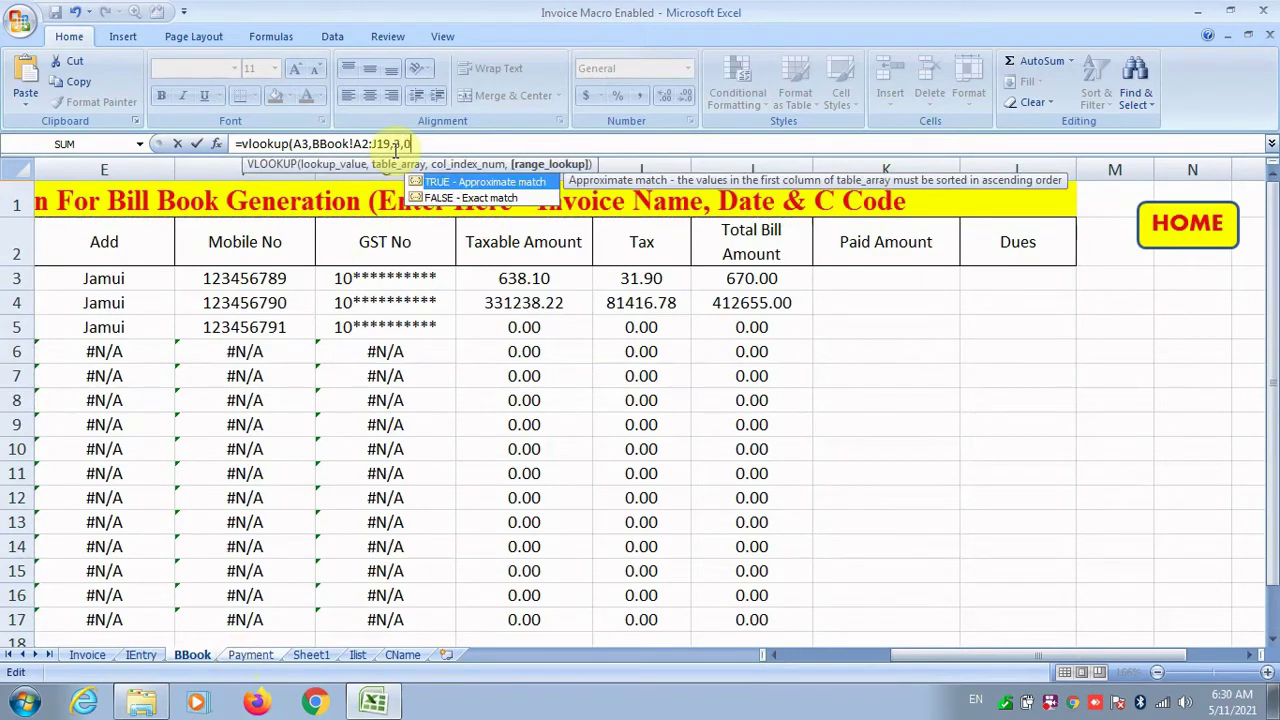
key("Return")
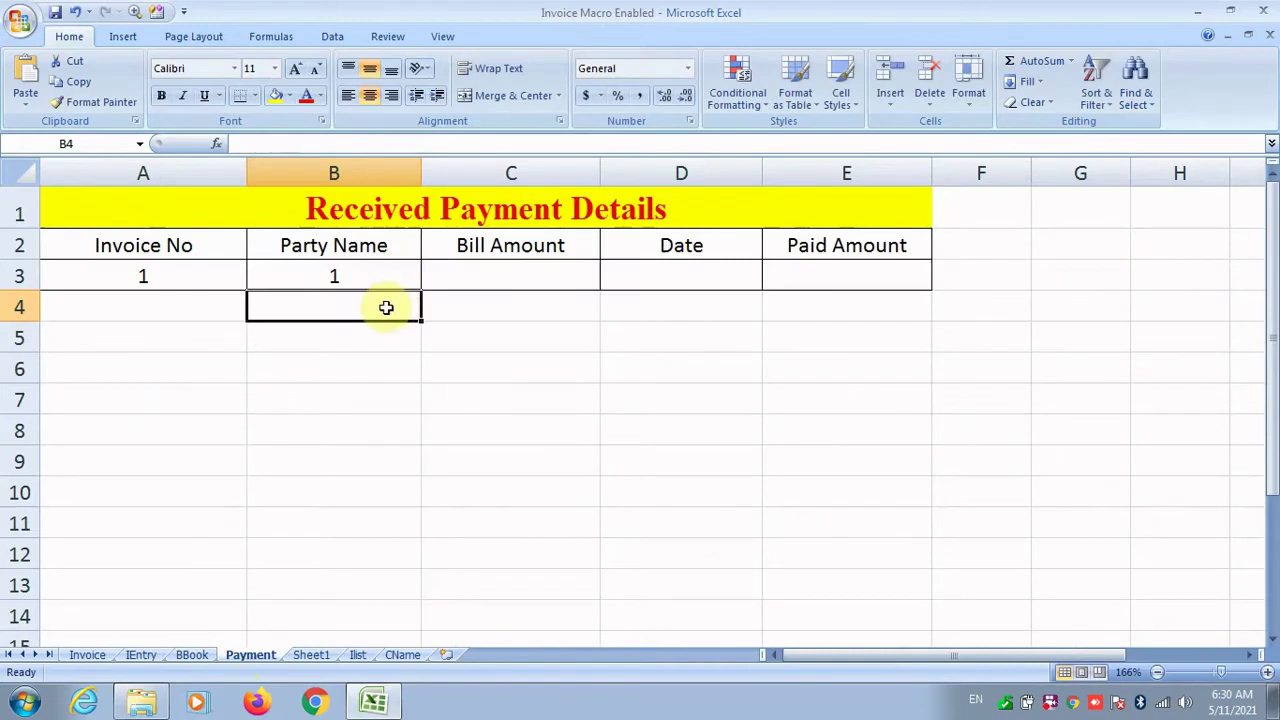
Step: Count the columns up to Party Name on the BBook sheet and set the column index in Payment cell B3's formula to 4
left_click(360, 272)
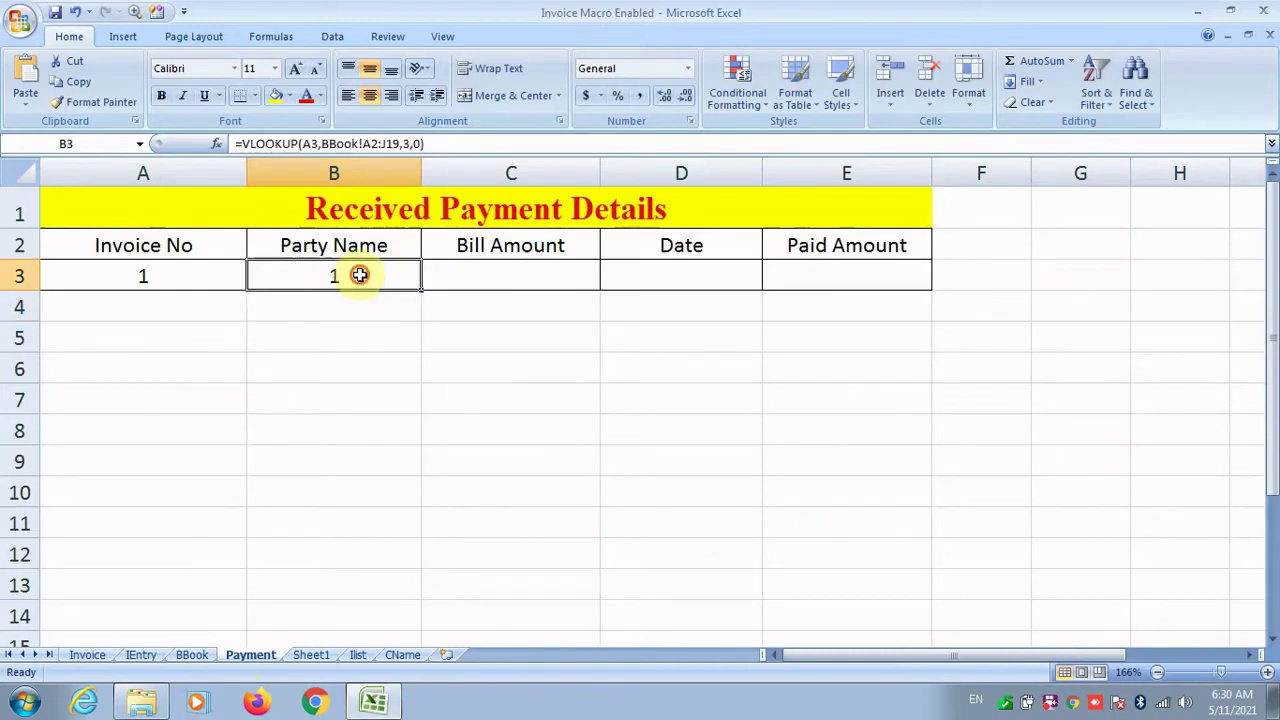
left_click(196, 654)
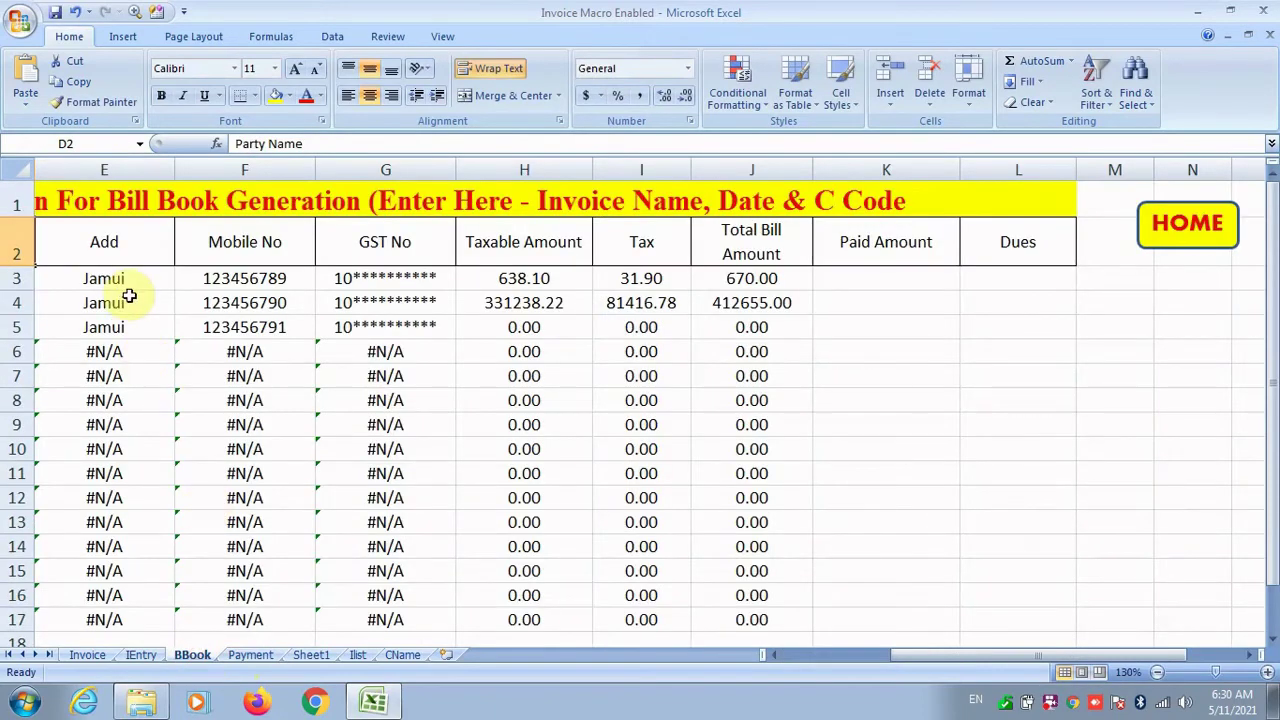
key("Left")
key("Left")
key("Left")
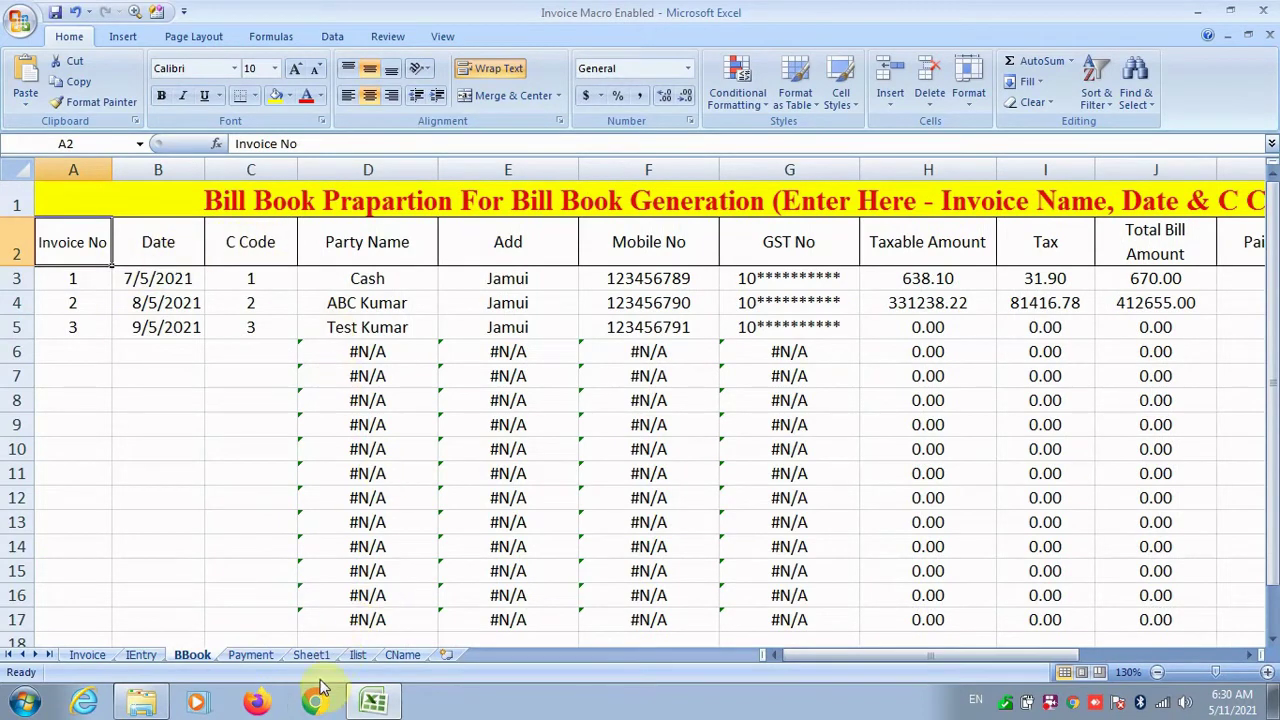
left_click(268, 656)
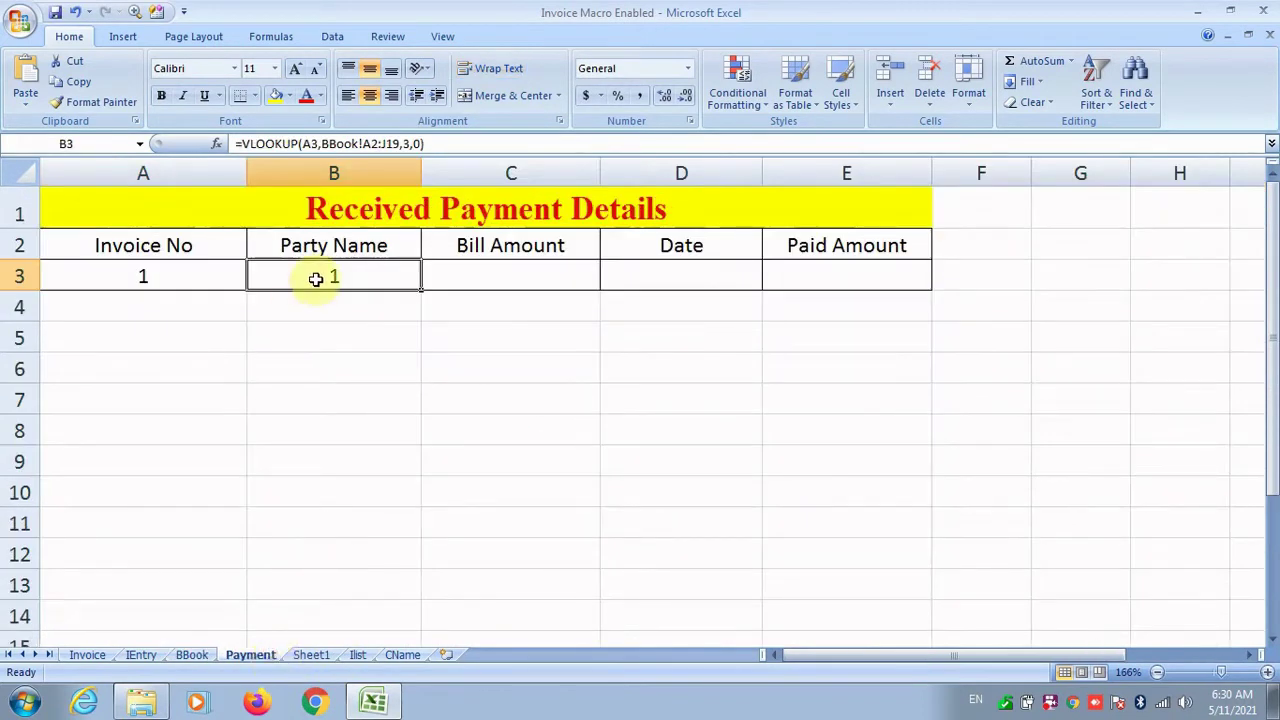
double_click(316, 277)
left_click(452, 276)
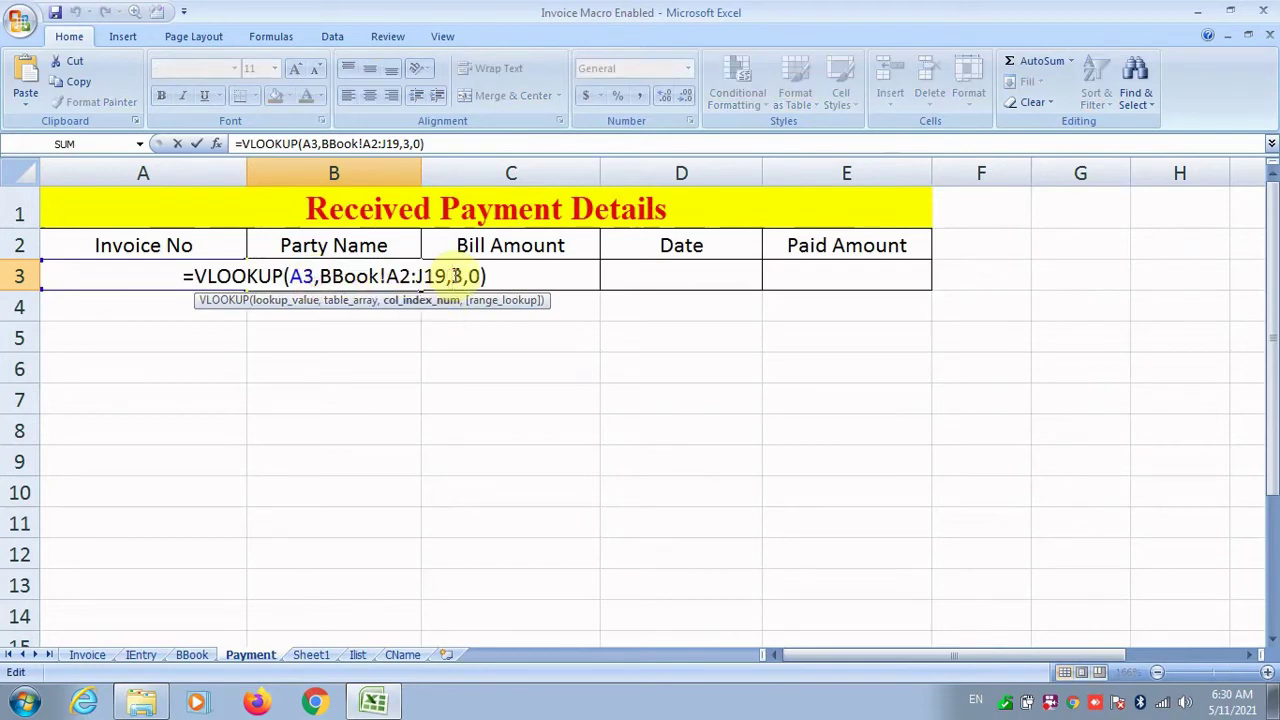
key("Return")
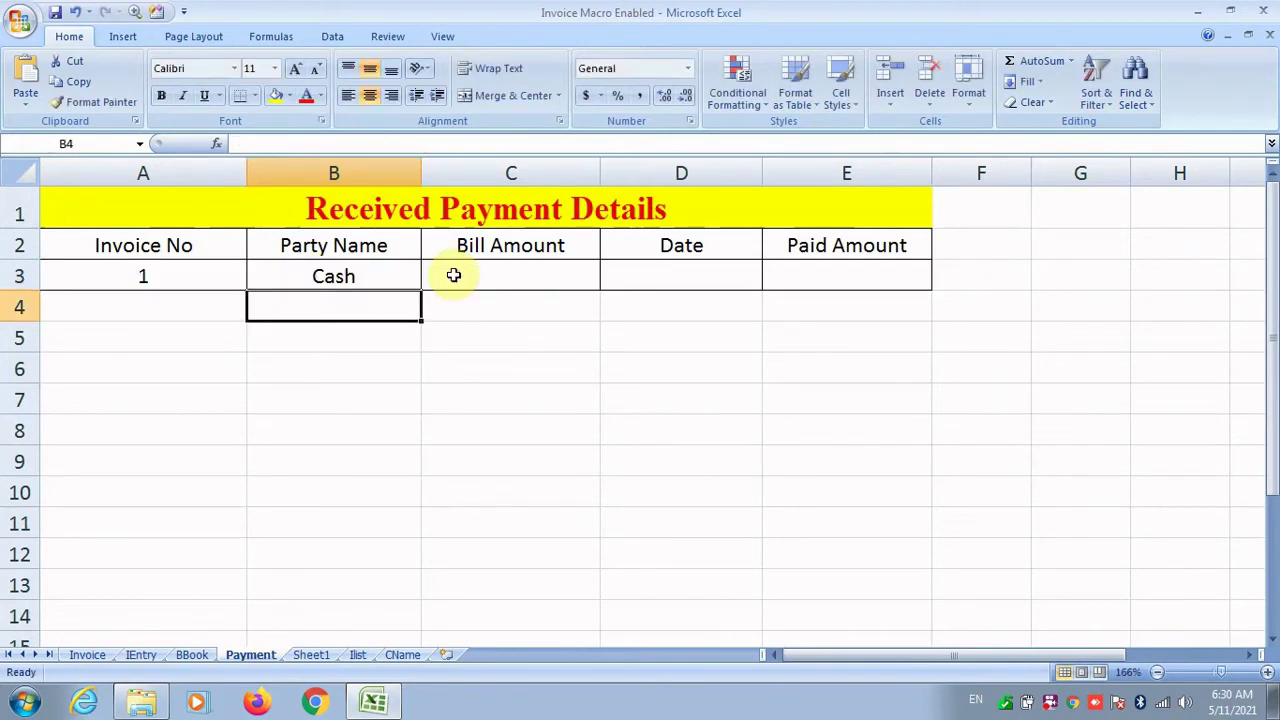
Step: Extend the lookup range in B3 to row 10000 and make it absolute as BBook!$A$2:$J$10000
left_click(414, 277)
double_click(408, 277)
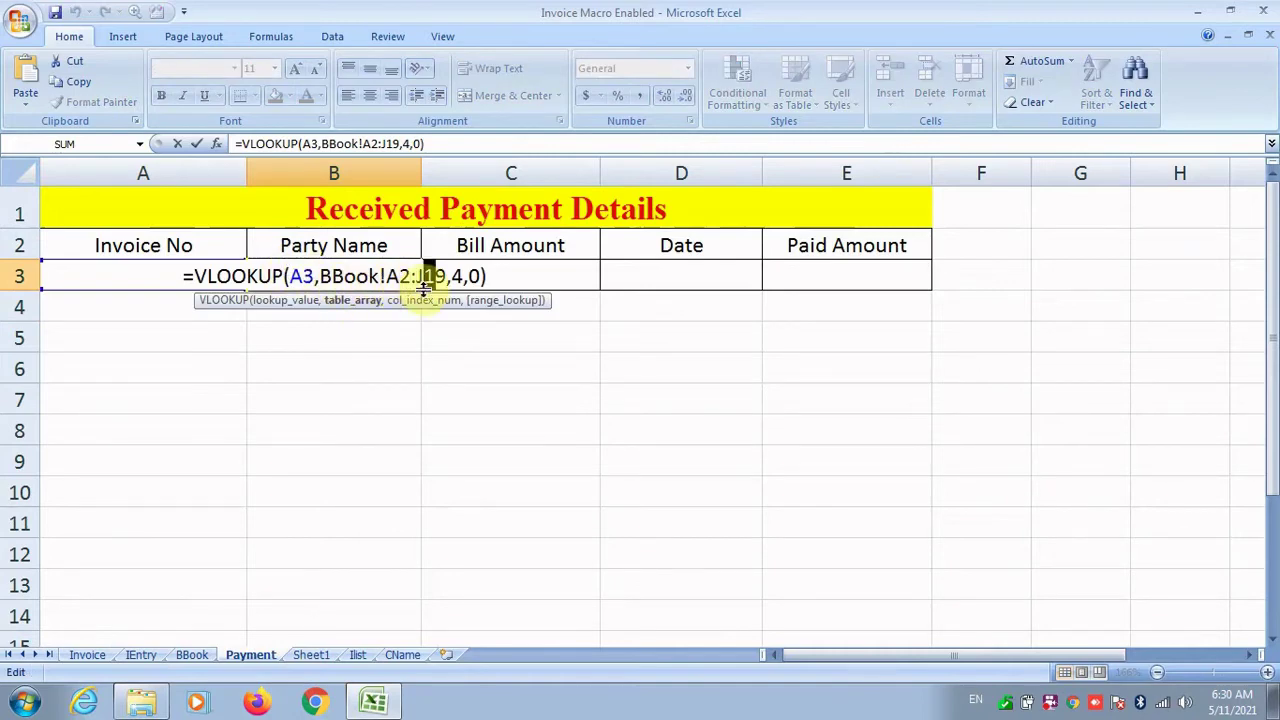
type("10000")
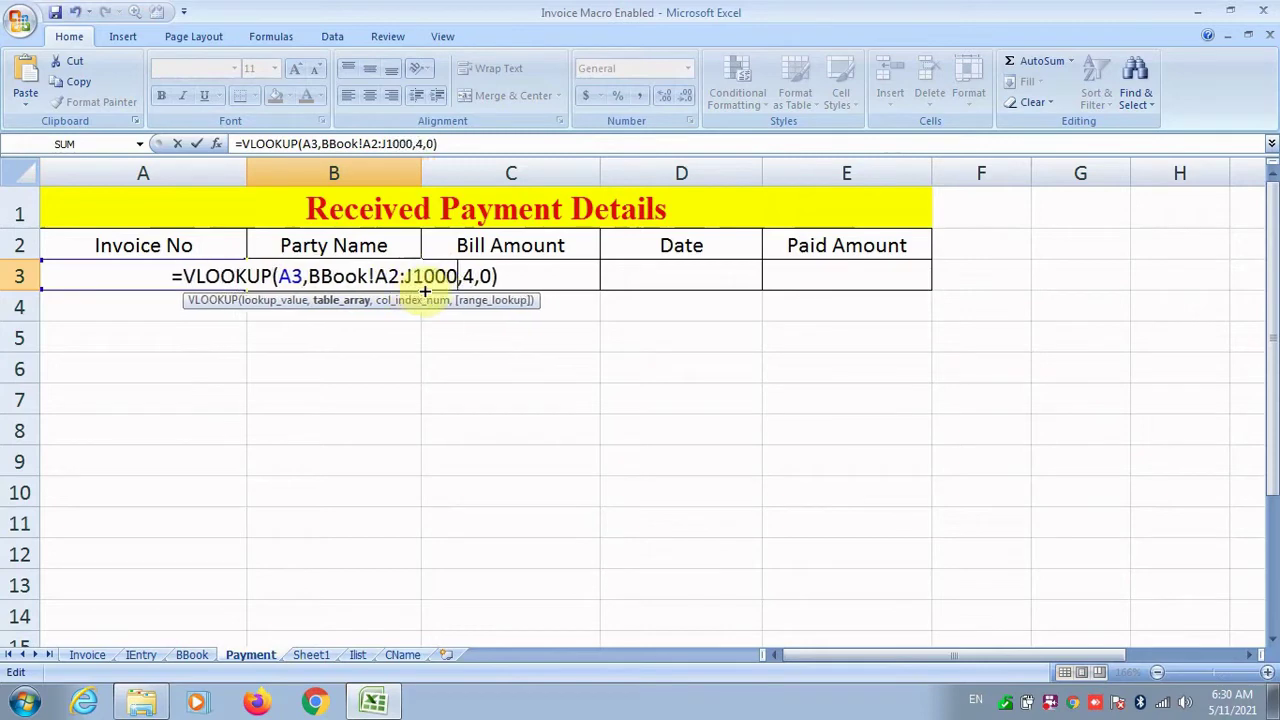
key("F4")
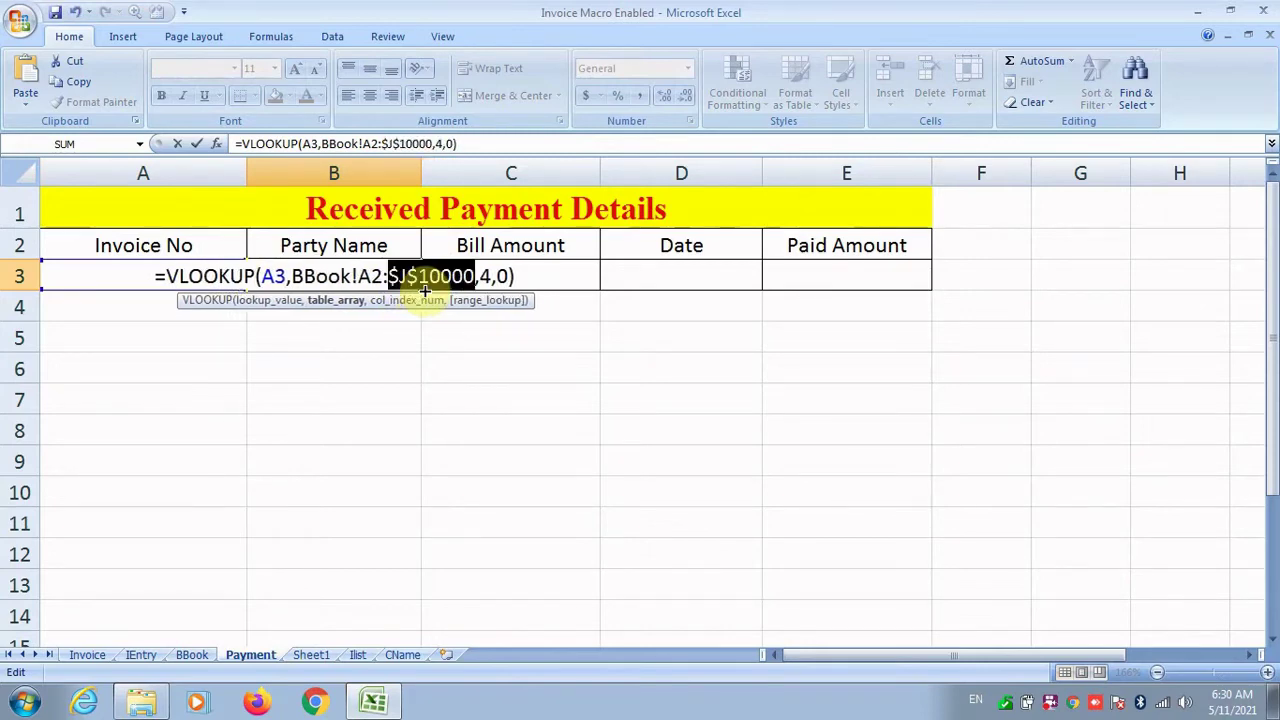
left_click(388, 277)
key("F4")
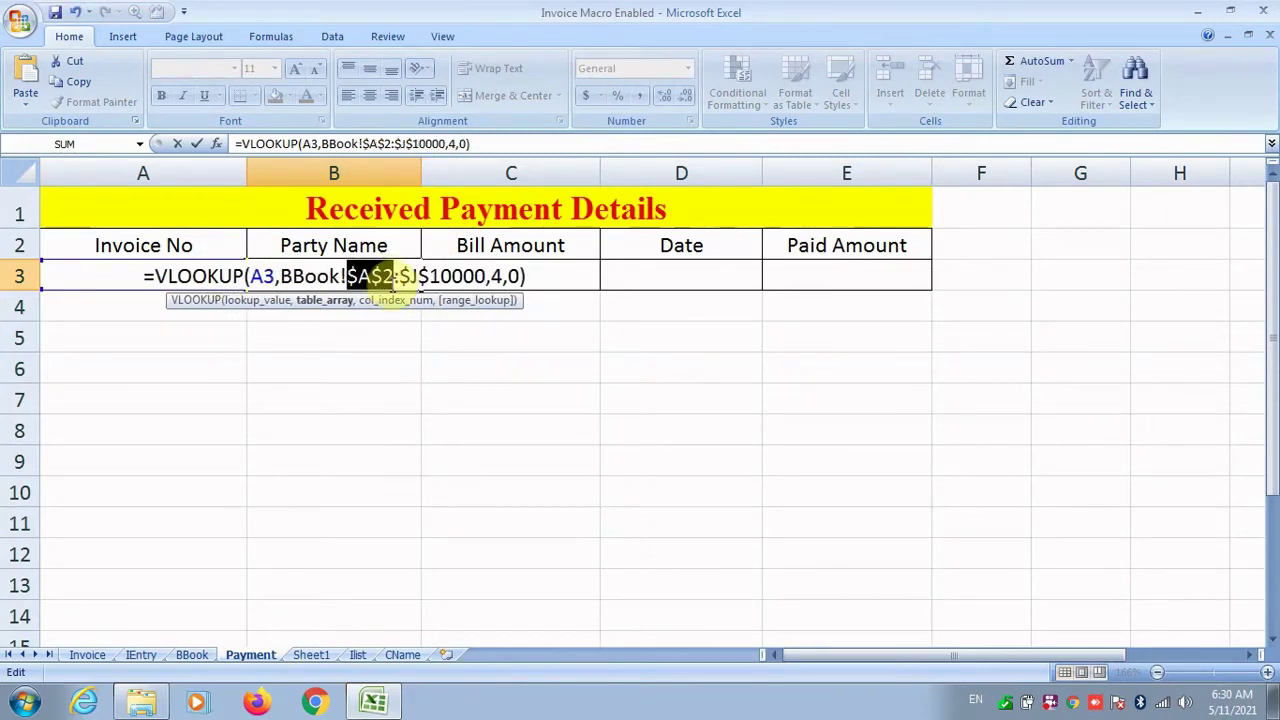
key("Return")
Step: Reuse B3's VLOOKUP formula in the Bill Amount cell C3 with the column index set to 10
left_click(394, 271)
double_click(405, 280)
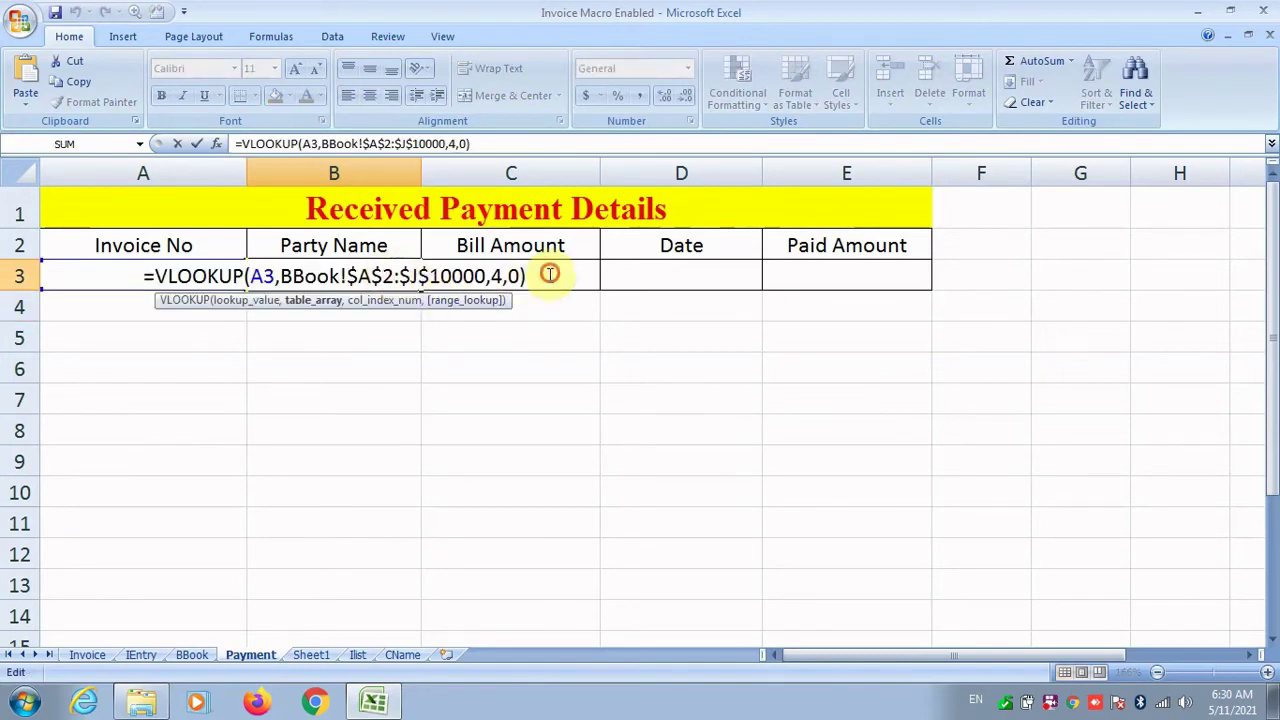
left_click_drag(549, 274, 44, 276)
type("`")
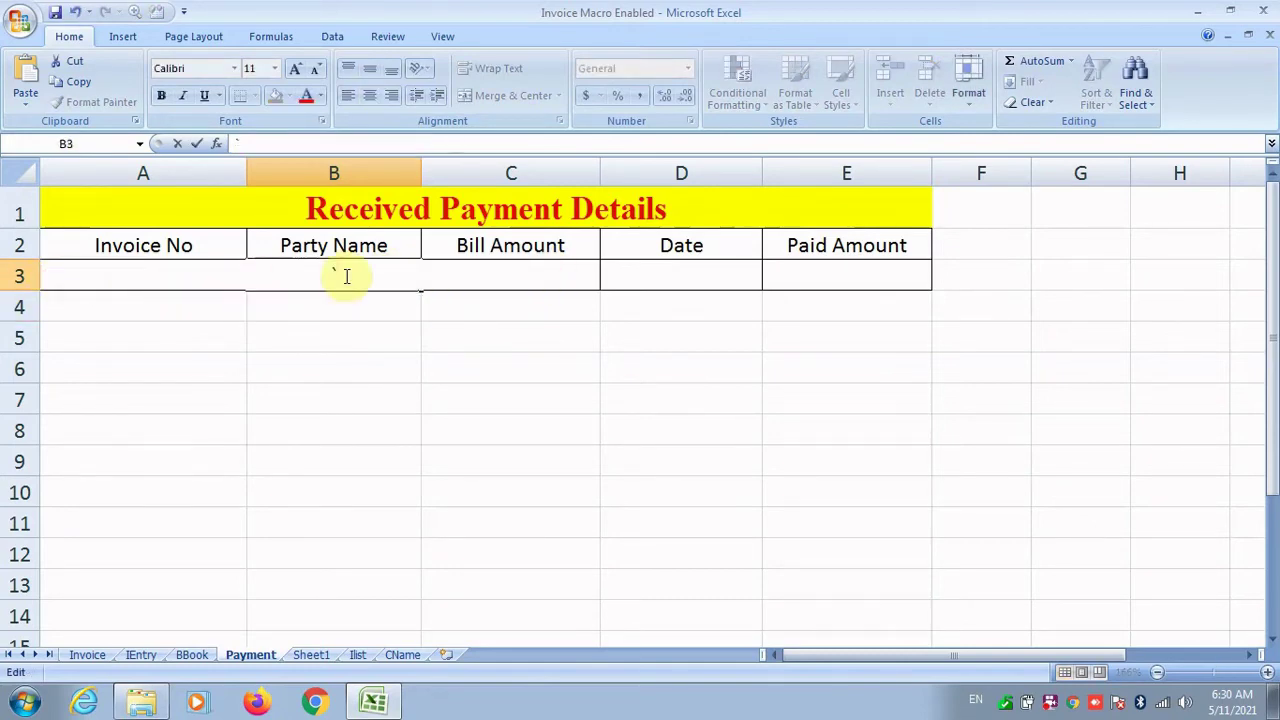
key("Escape")
left_click(487, 277)
type("=VLOOKUP(A3,BBook!$A$2:$J$10000,4,0)")
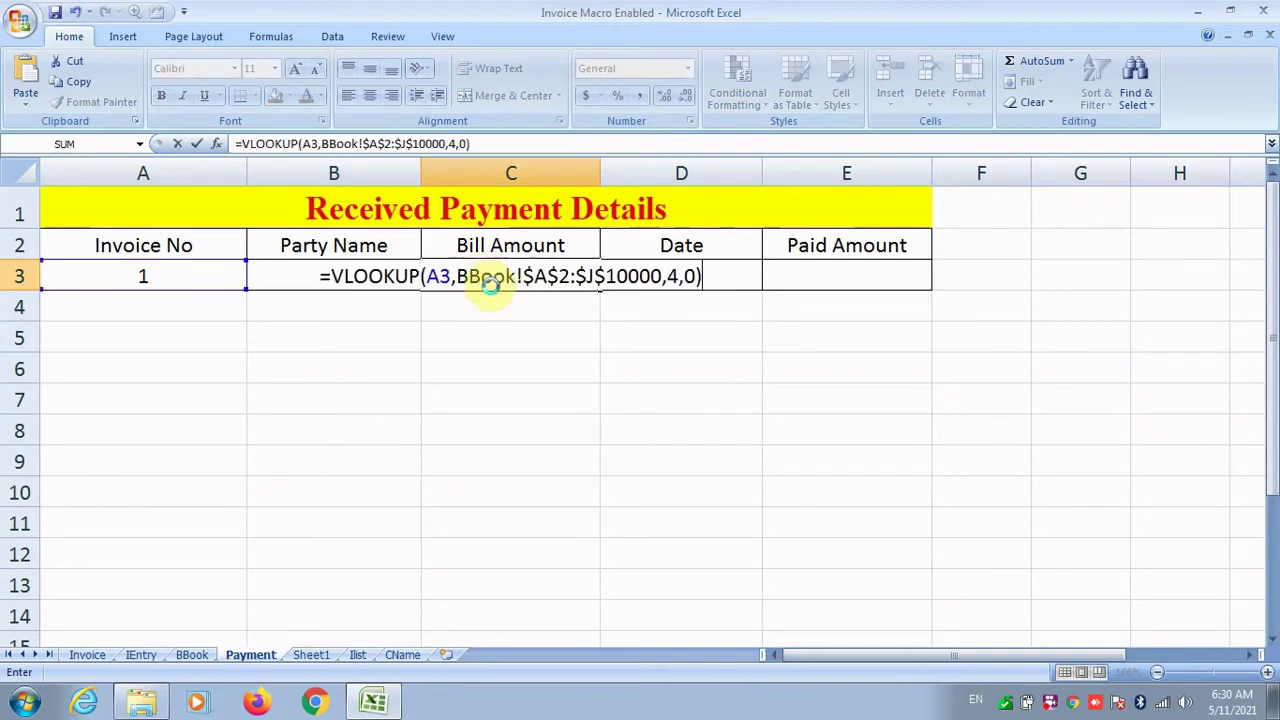
left_click(668, 277)
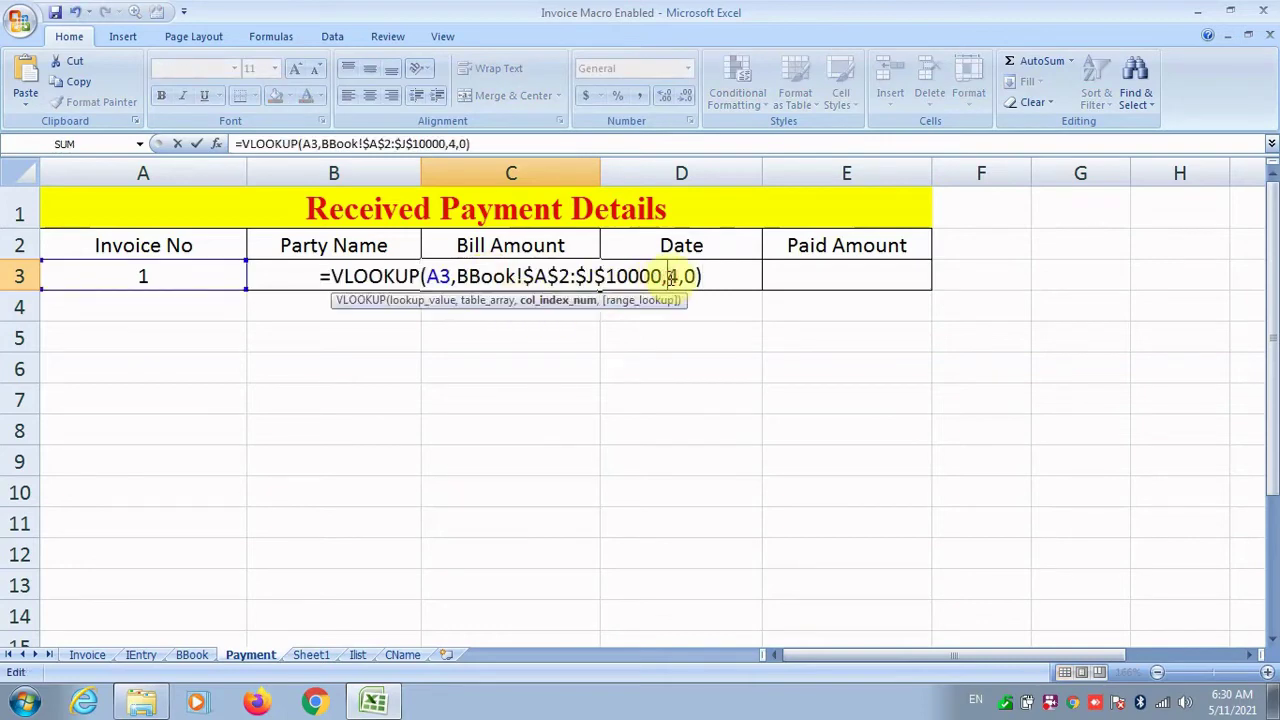
type("10")
key("Return")
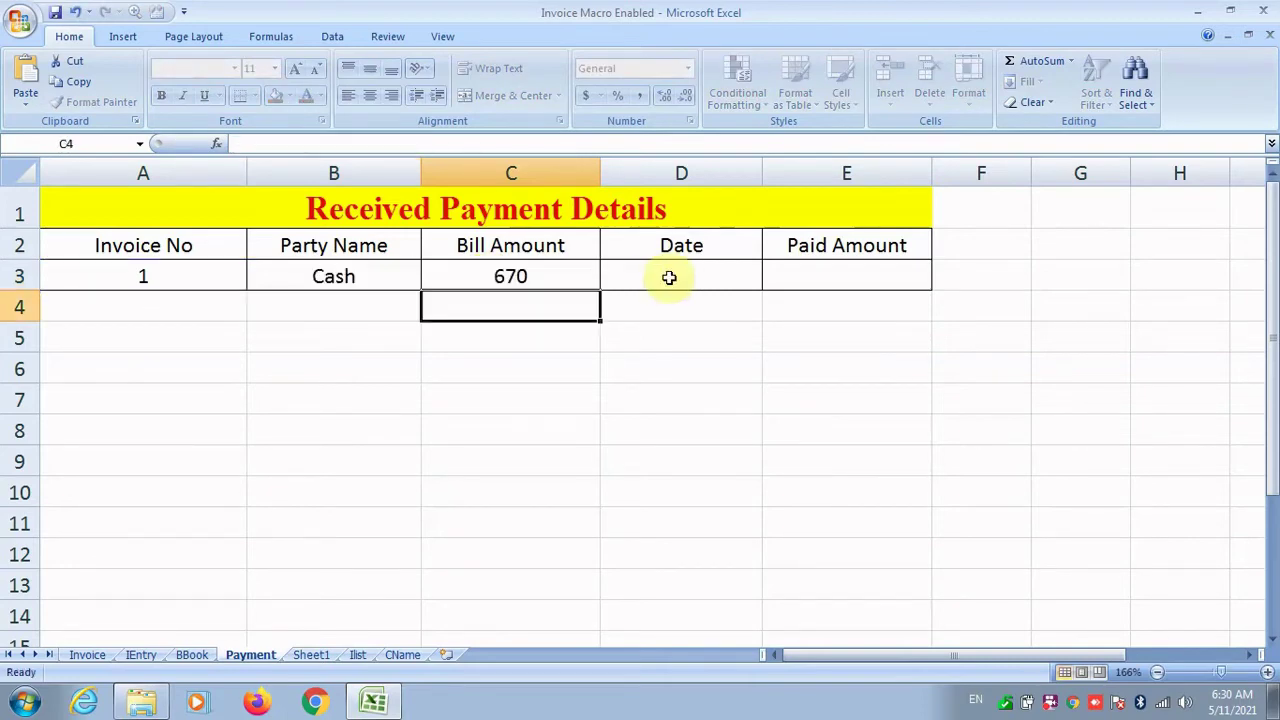
Step: Check the position of the Total Bill Amount column along row 3 of BBook, and return to the Date cell D3 on Payment
left_click(191, 654)
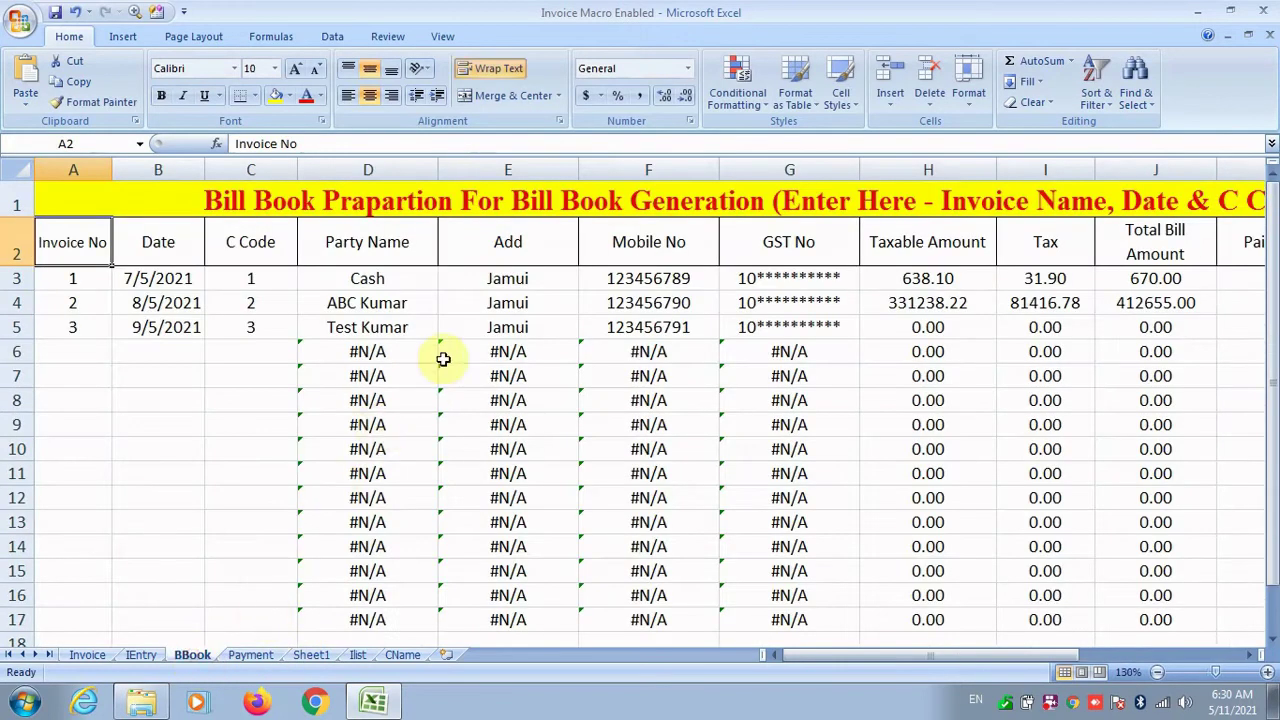
left_click(363, 285)
key("Right")
key("Right")
key("Right")
key("Right")
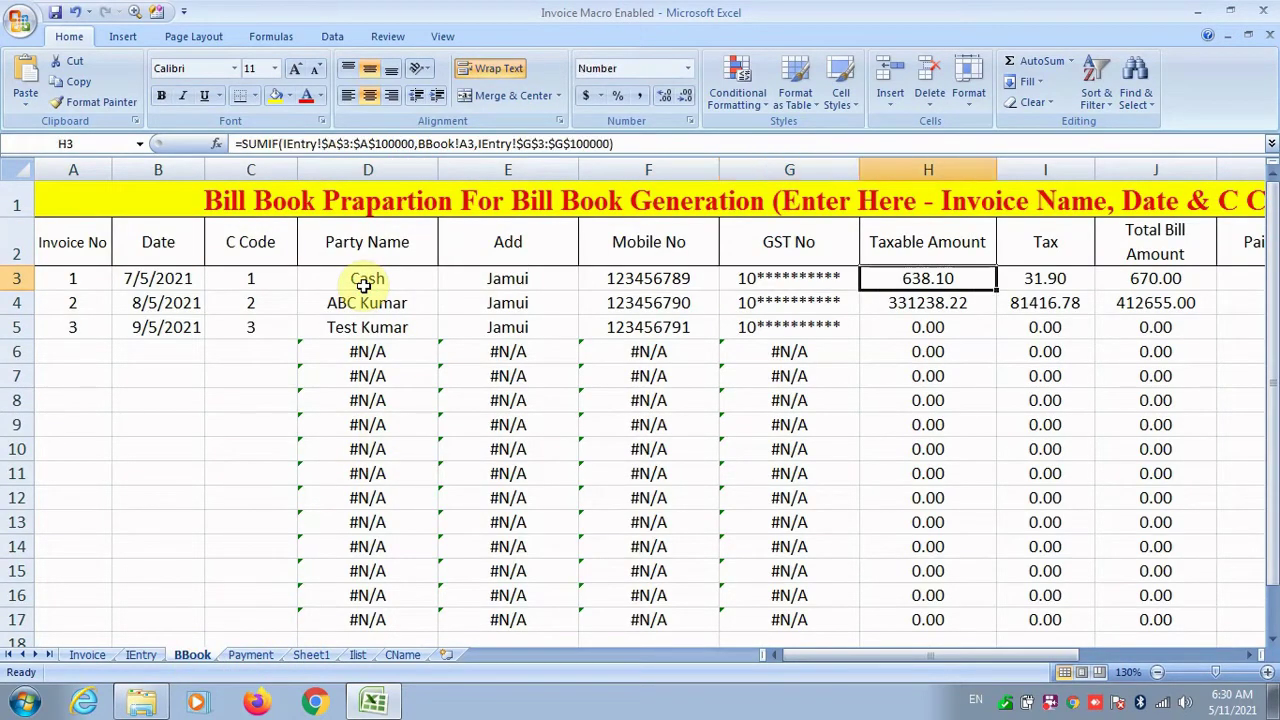
key("Right")
key("Right")
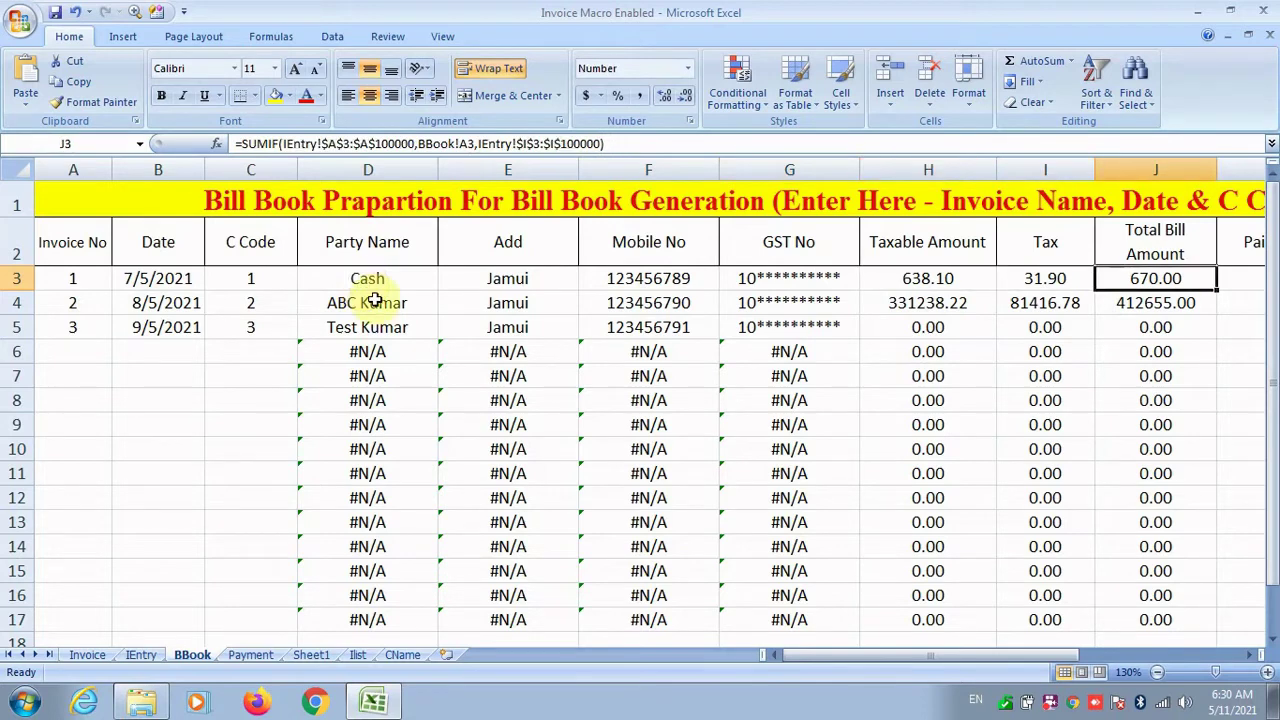
left_click(250, 654)
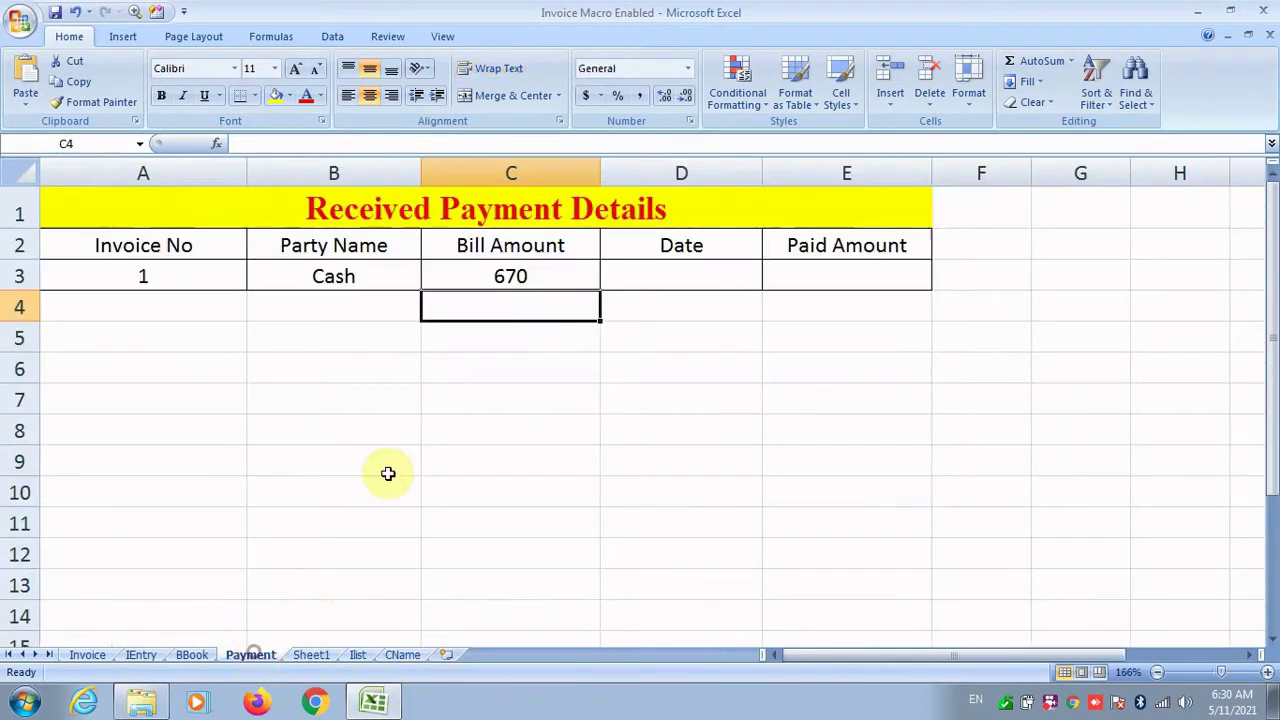
left_click(493, 280)
left_click(653, 281)
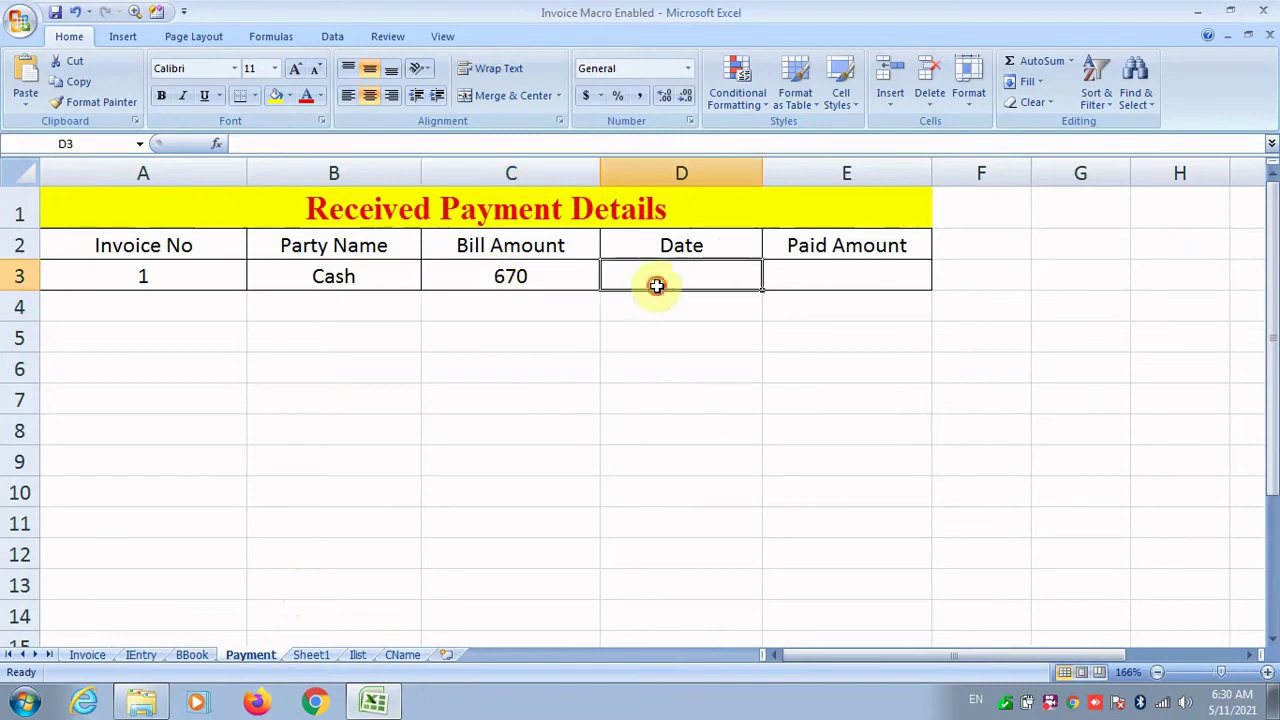
Step: Enter the payment date 15/06/2021 and paid amount 670 for invoice 1 on the Payment sheet
type("15/06/2021")
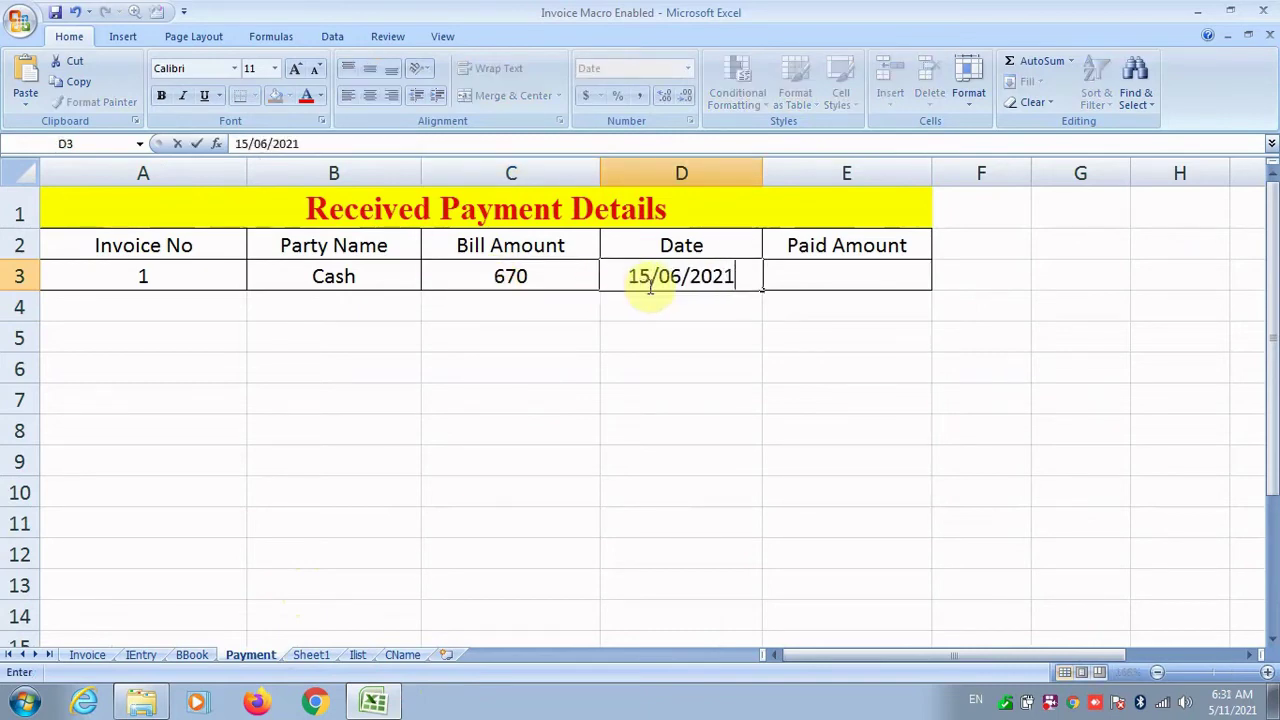
key("Tab")
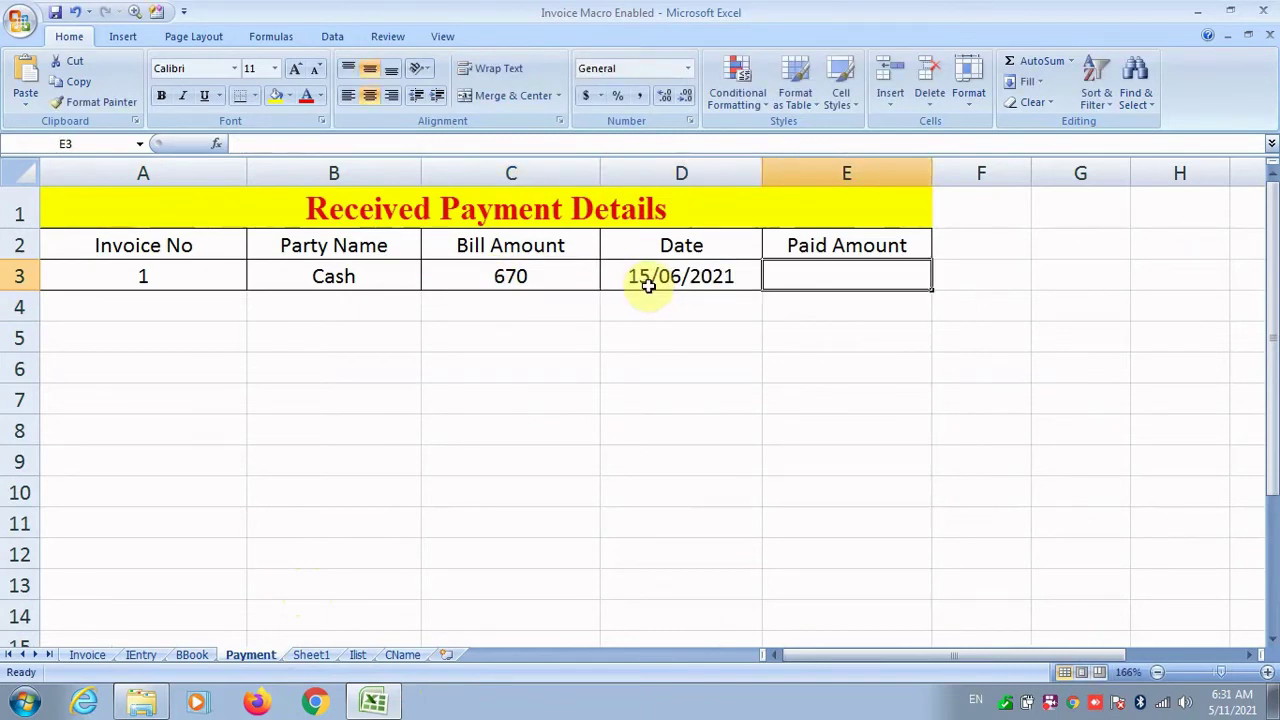
type("670")
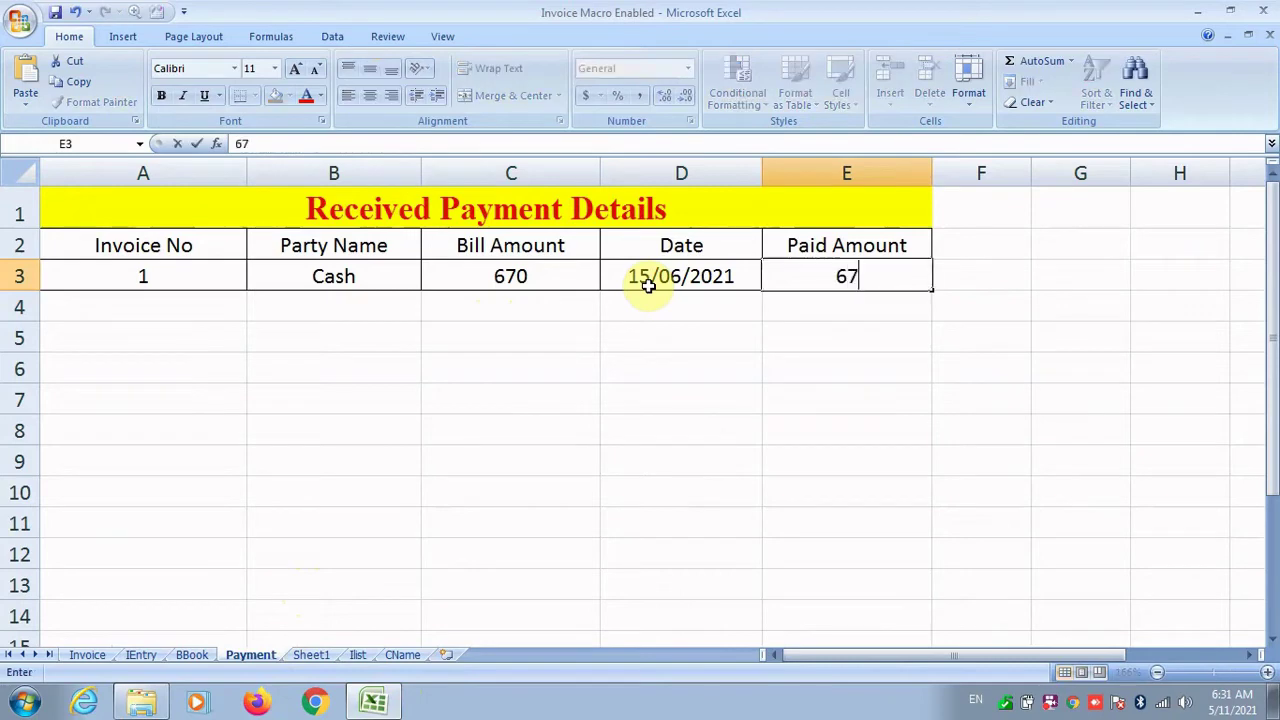
key("Return")
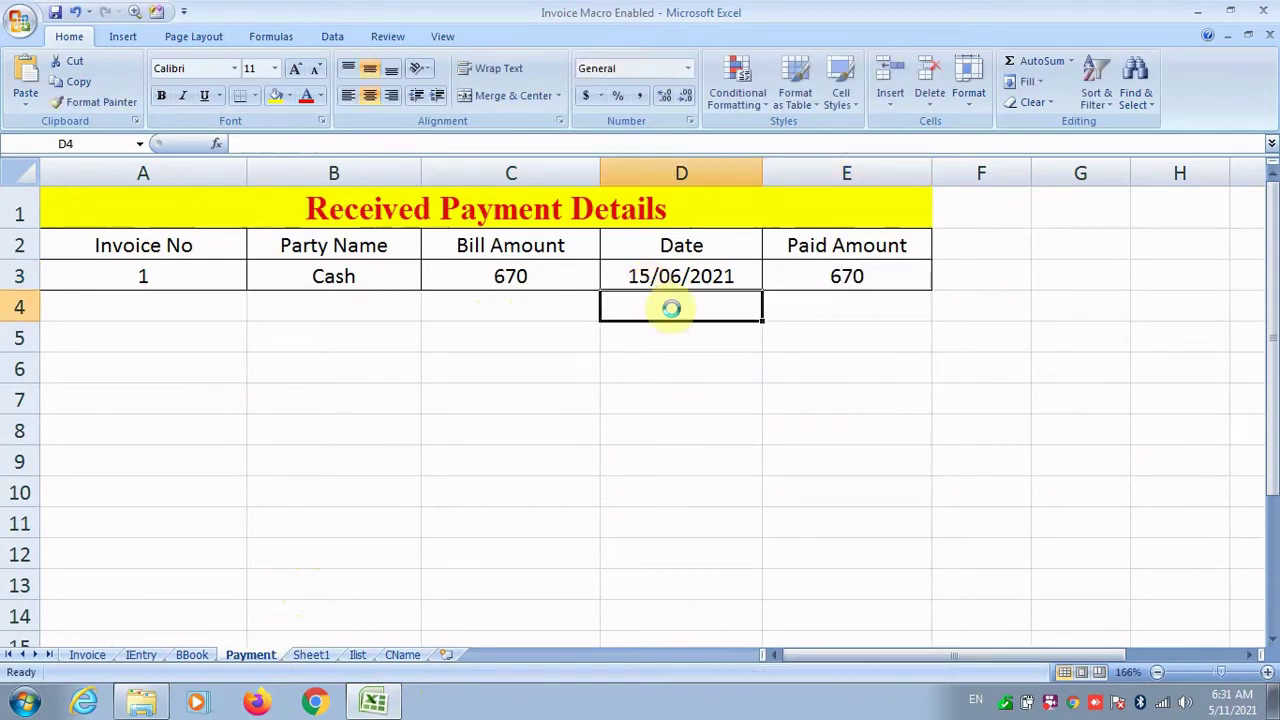
Step: Fill the Party Name through Paid Amount cells B3:E3 down to row 8
left_click(322, 277)
left_click_drag(322, 277, 780, 284)
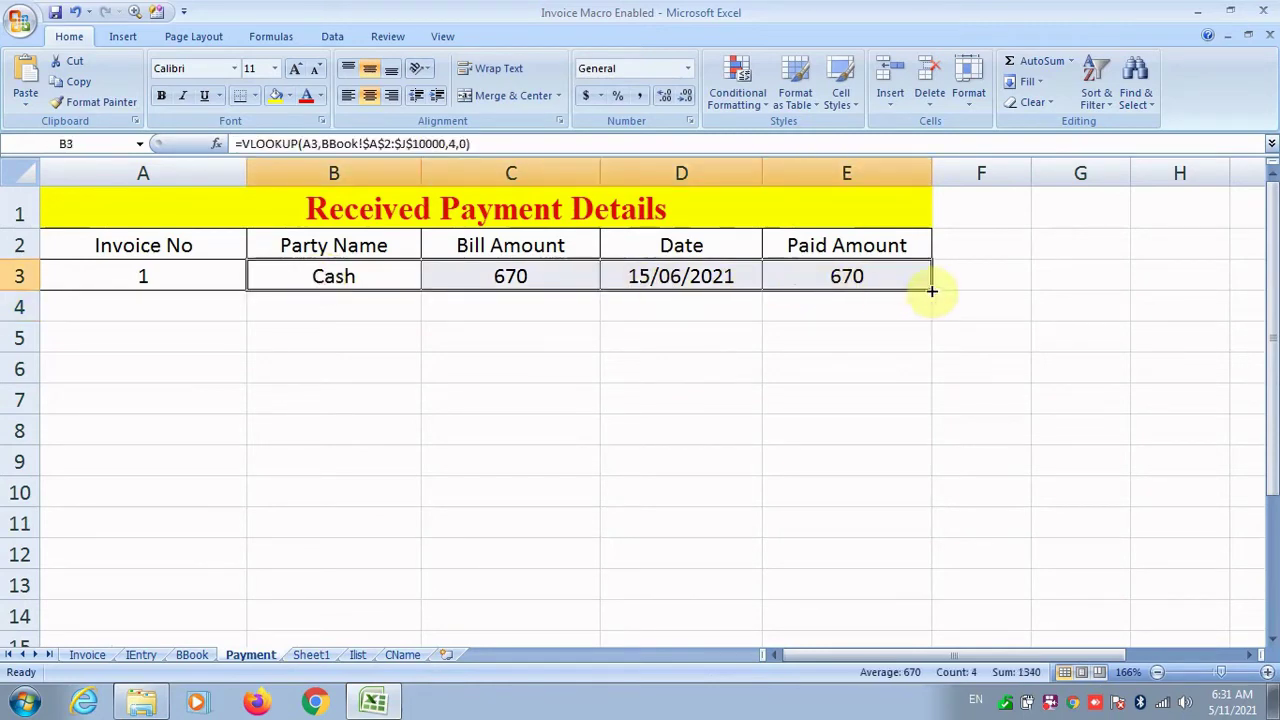
left_click_drag(931, 291, 933, 446)
left_click(353, 310)
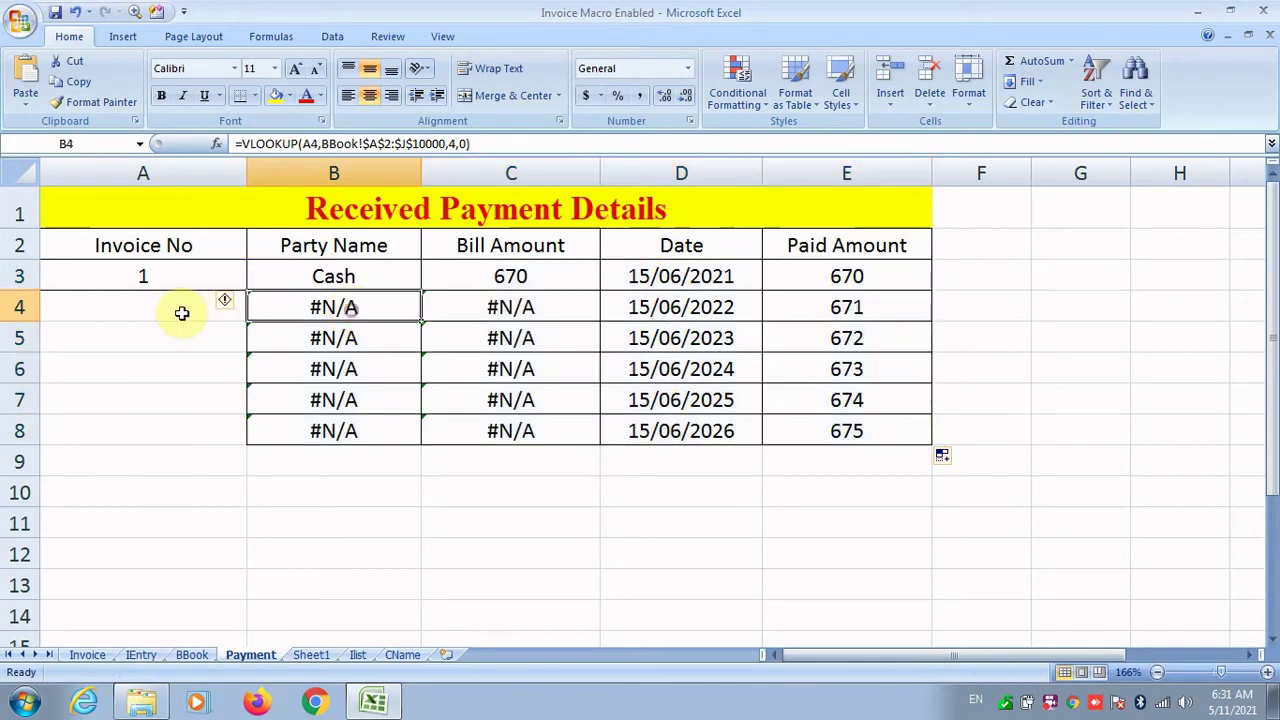
Step: Enter invoice number 2 in A4 and record its paid amount as 412655 in E4
left_click(180, 311)
type("2")
key("Tab")
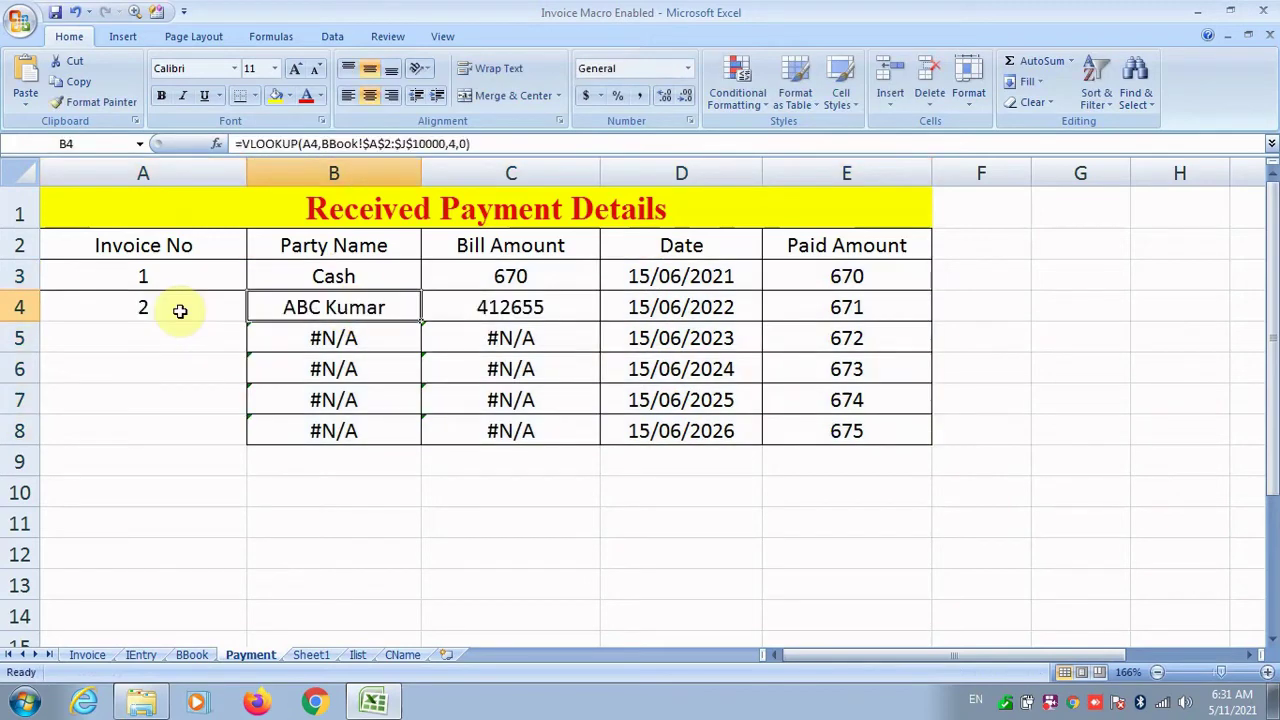
key("Tab")
key("Tab")
key("Tab")
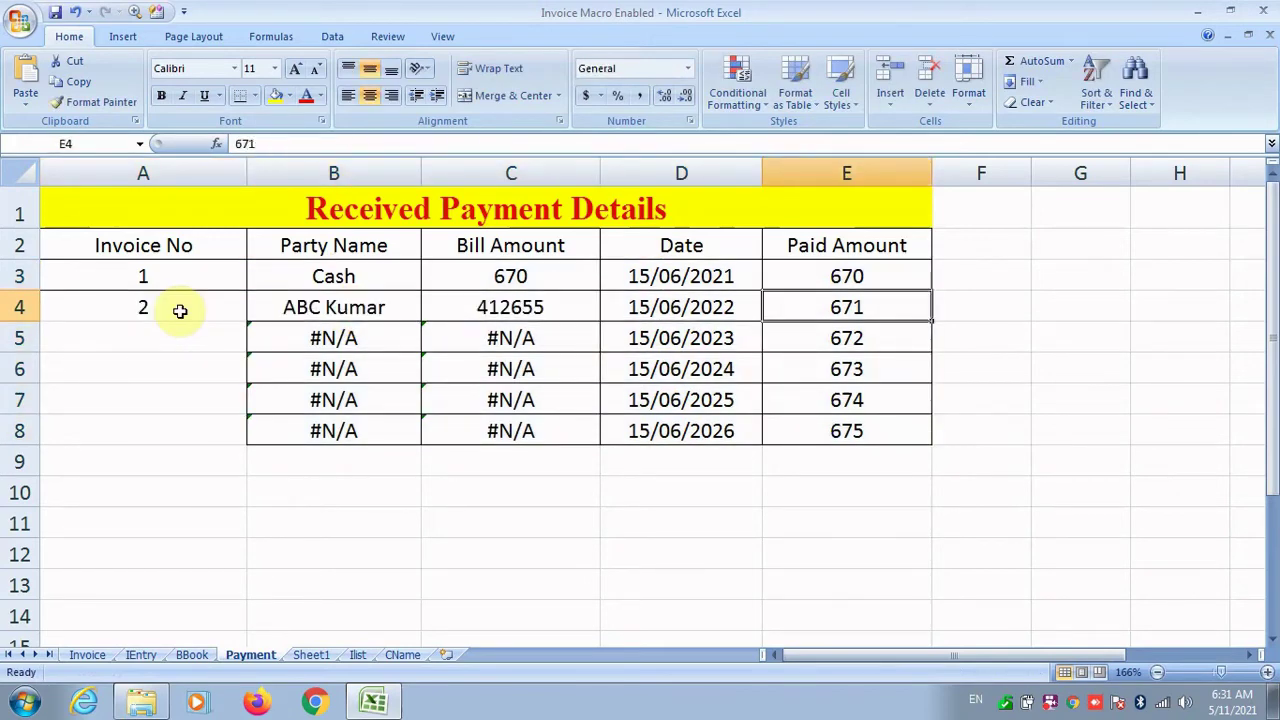
type("412655")
key("Return")
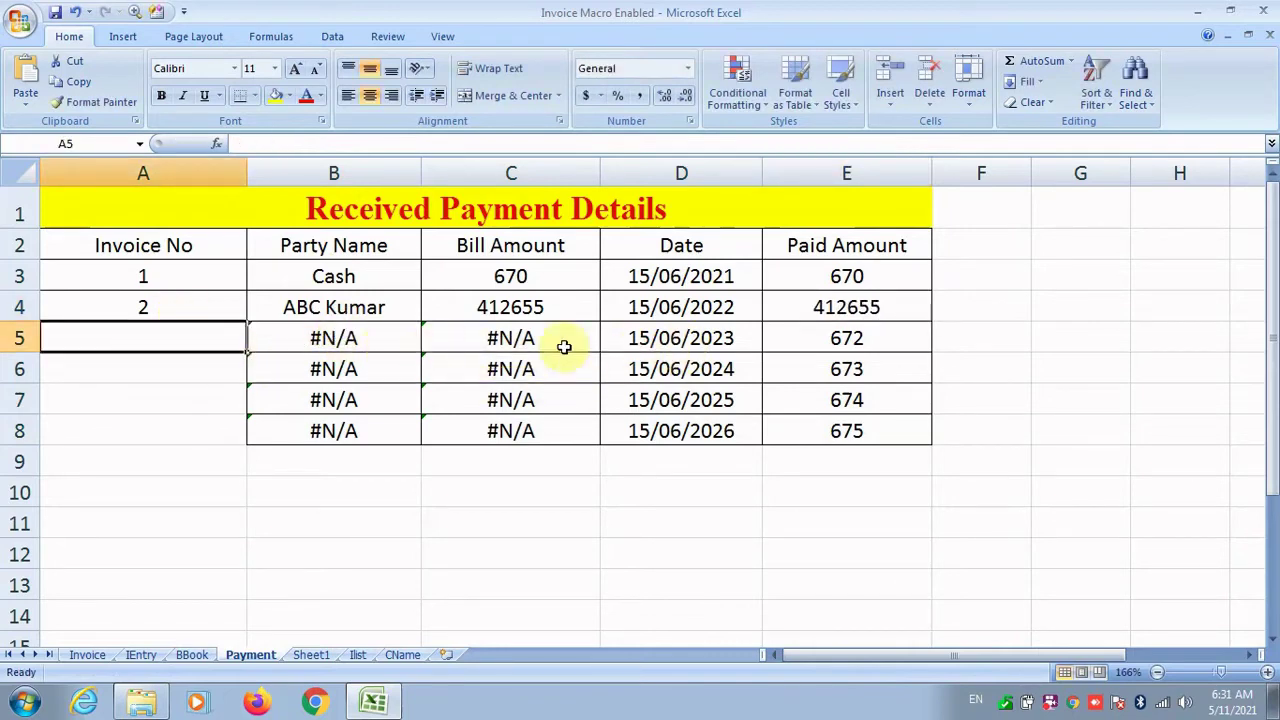
left_click(962, 268)
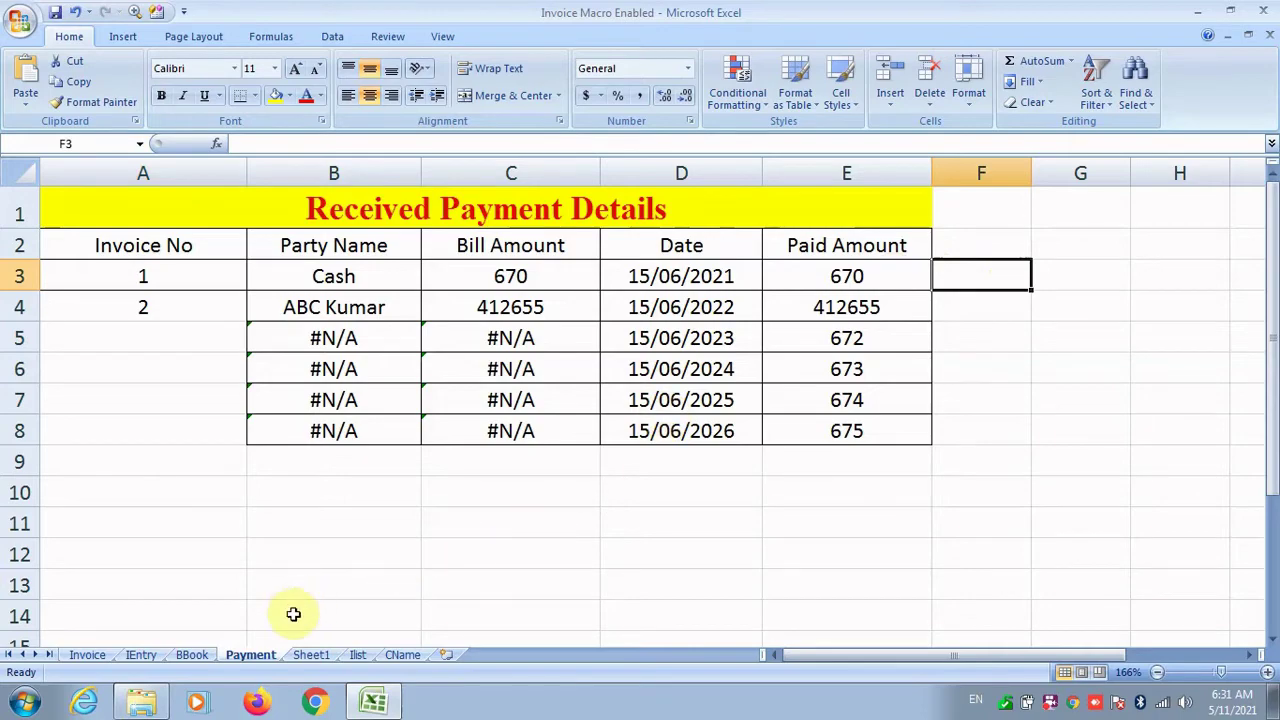
Step: Start a SUMIF formula in the Paid Amount cell K3 on BBook with Payment!A2:A8 as the criteria range
left_click(192, 654)
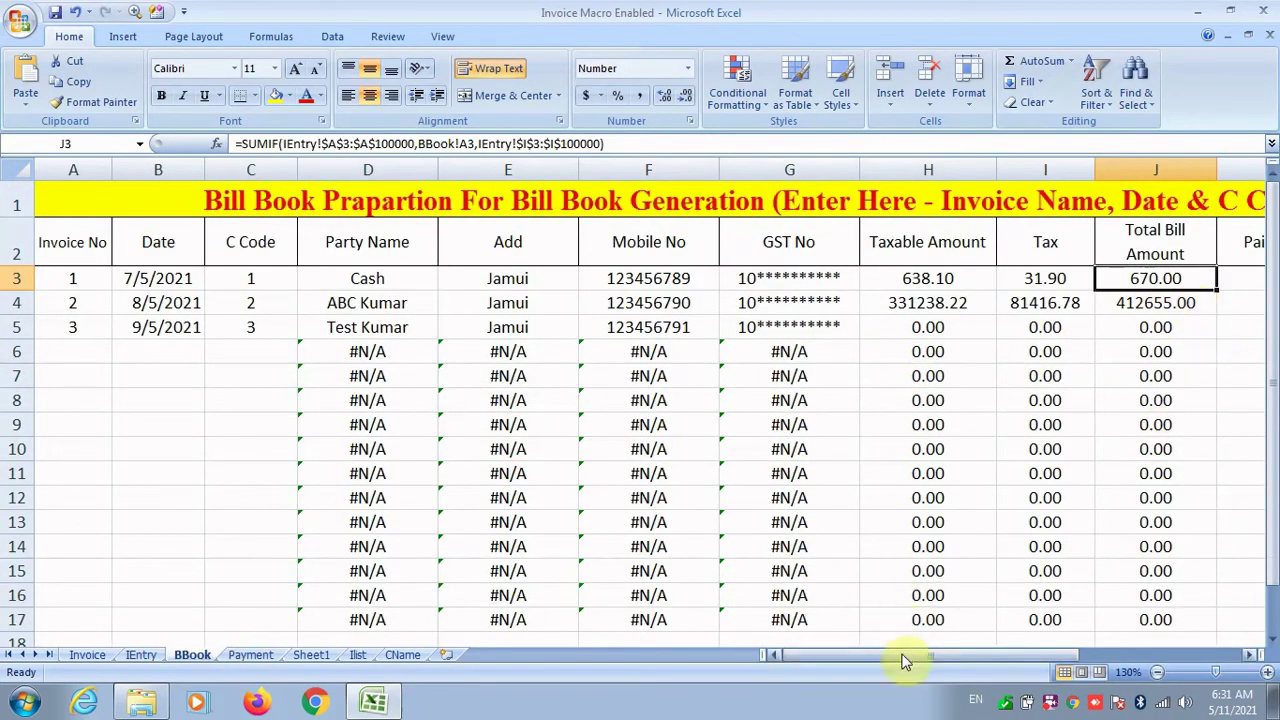
left_click_drag(903, 658, 1034, 650)
left_click(727, 280)
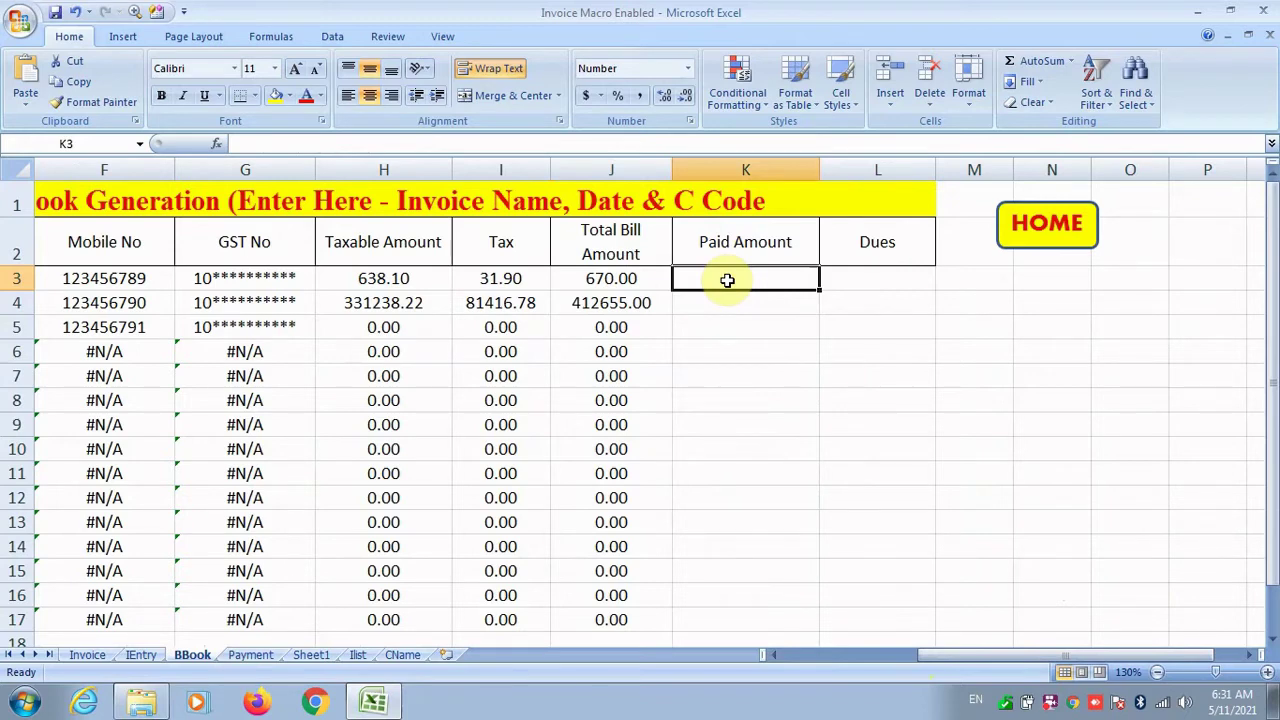
type("=sumi")
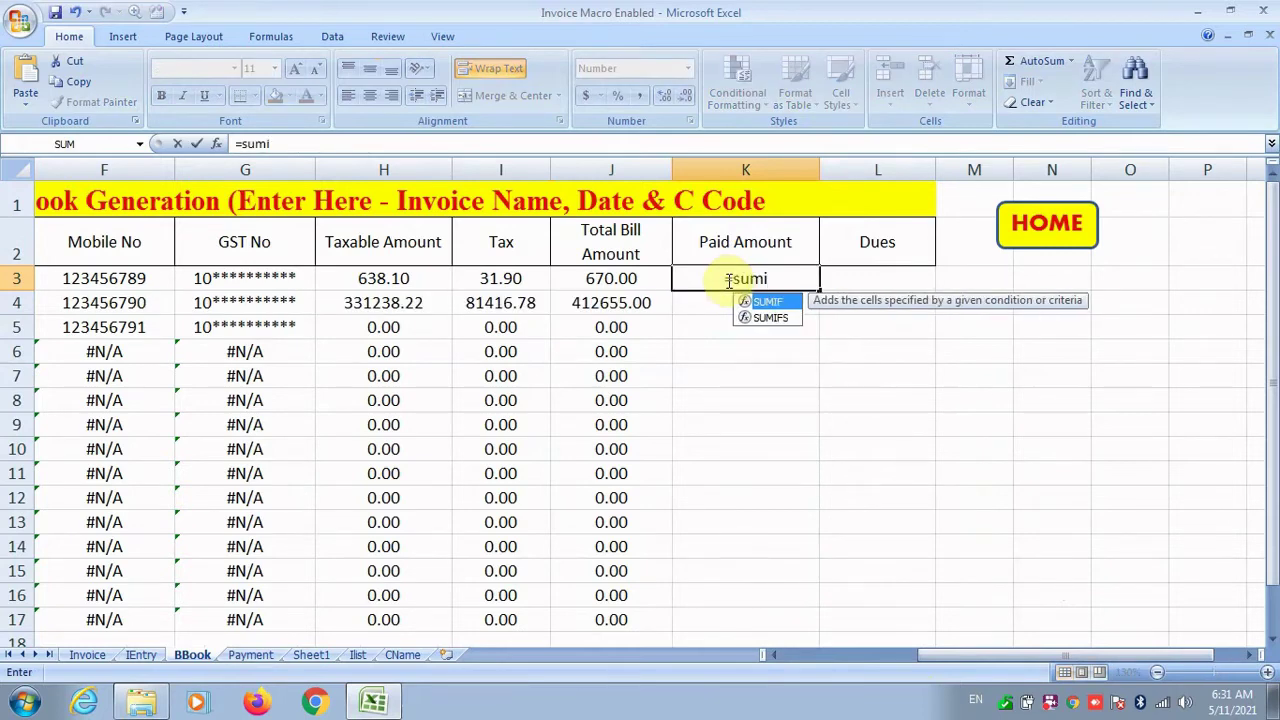
type("f(")
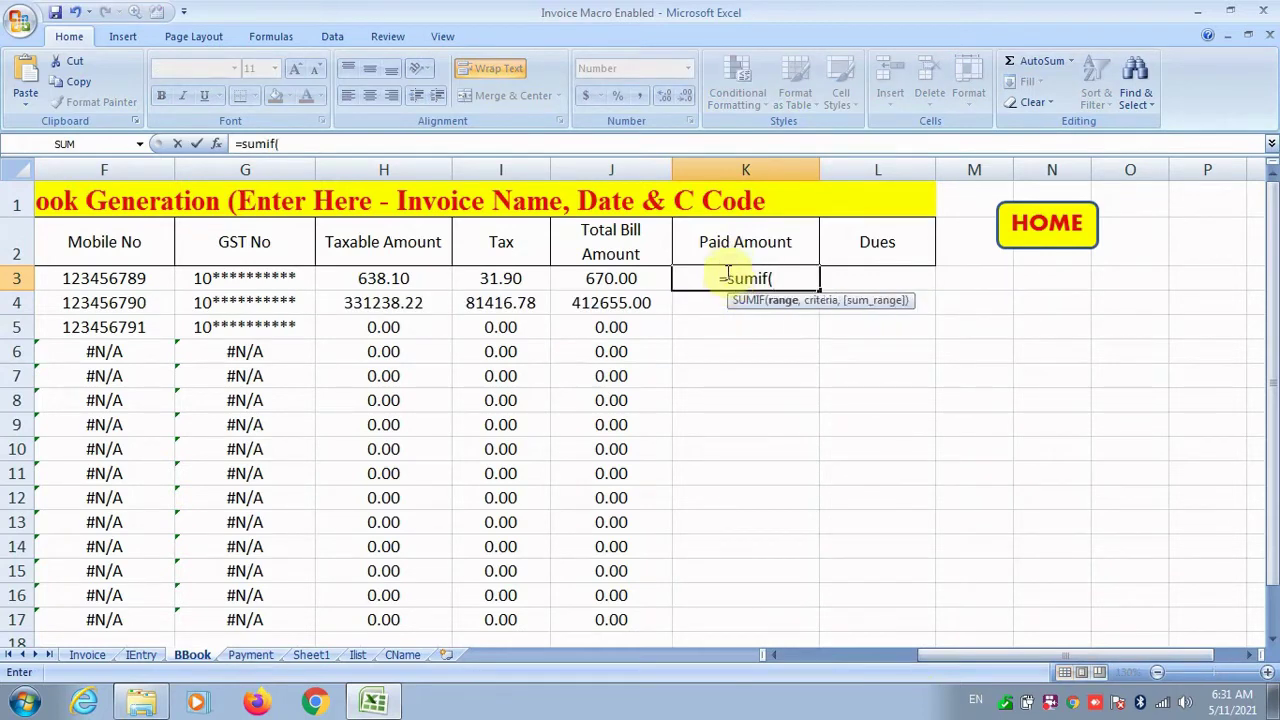
left_click(252, 655)
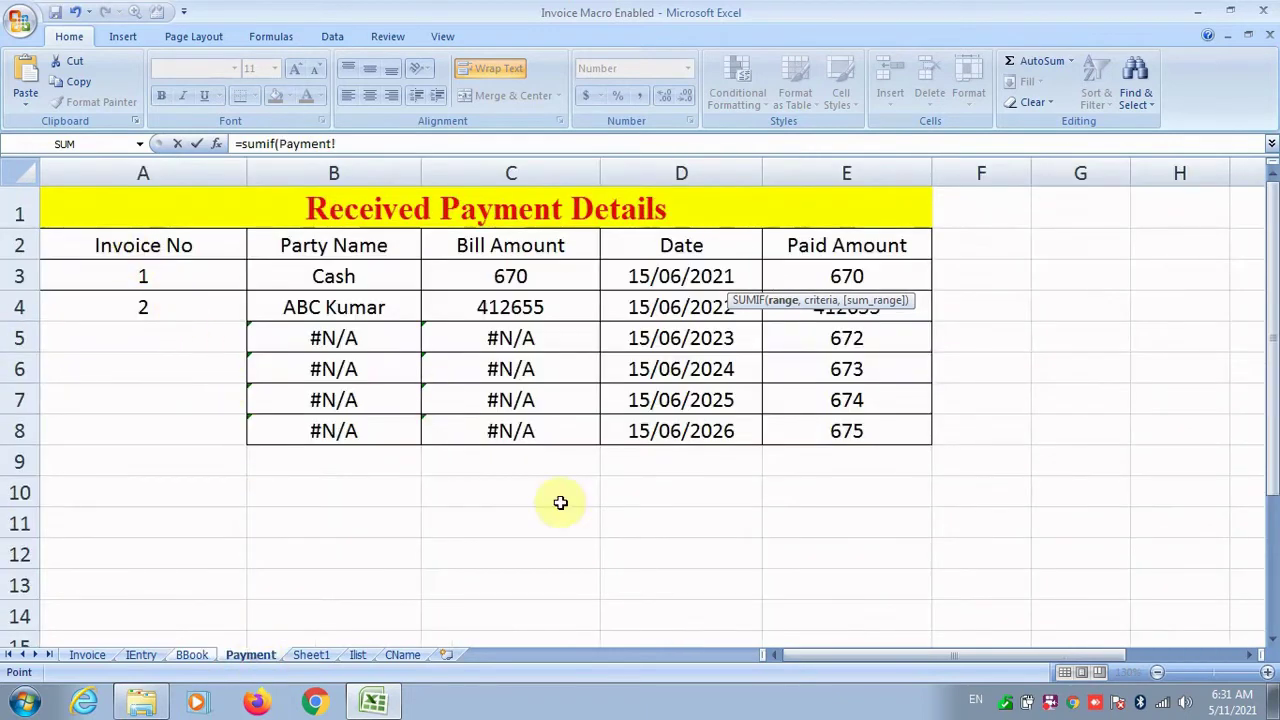
left_click_drag(100, 246, 210, 423)
left_click(370, 143)
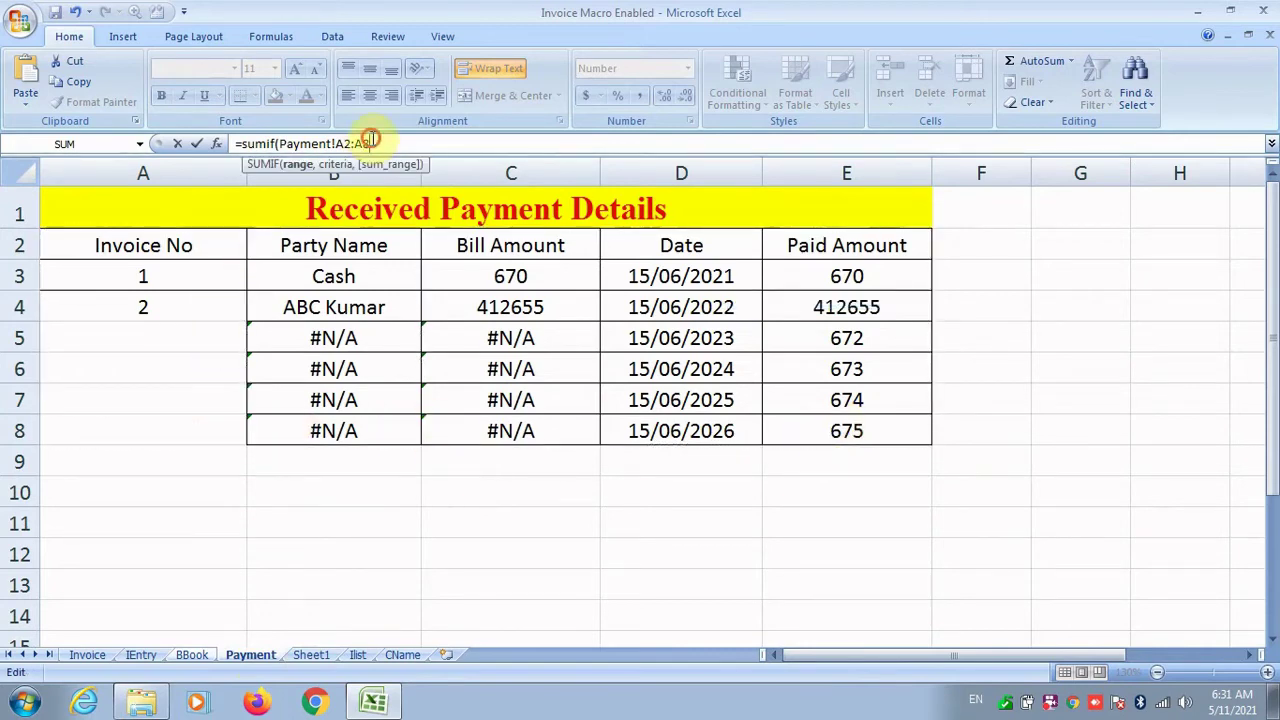
type(",")
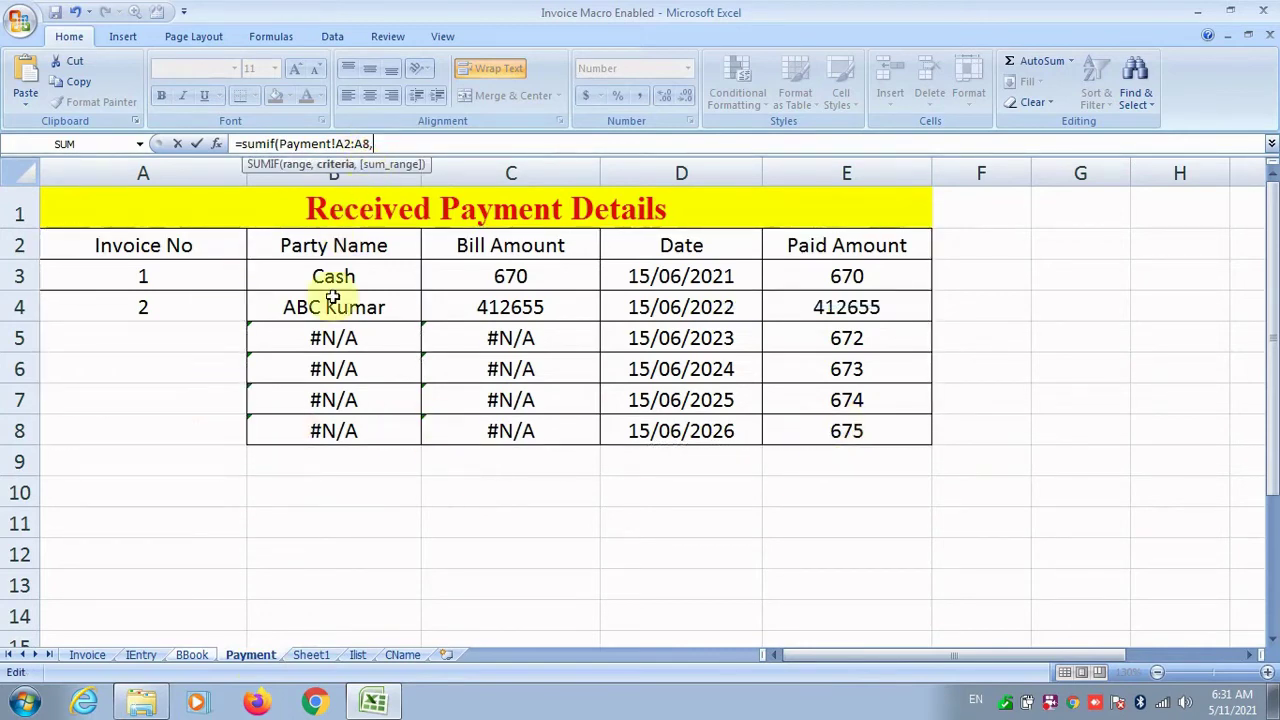
Step: Set the SUMIF criteria to the invoice number in BBook!A3
left_click(192, 655)
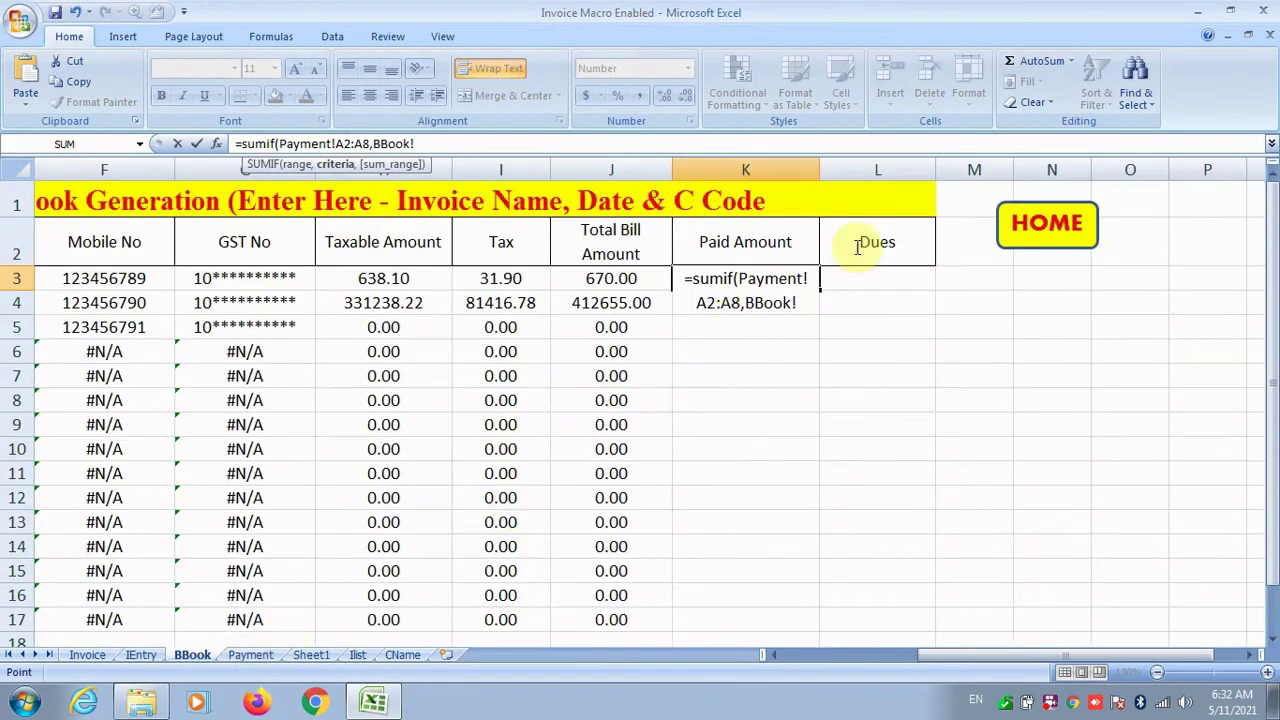
left_click_drag(790, 303, 742, 304)
key("BackSpace")
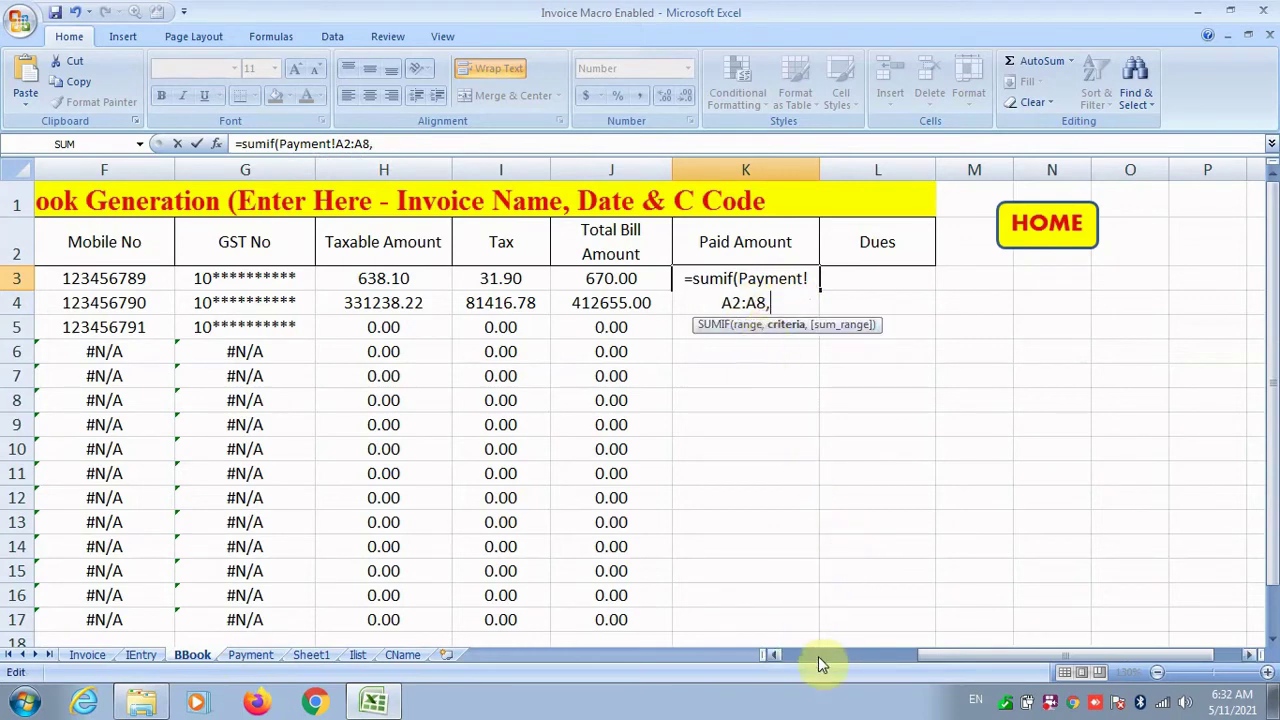
left_click_drag(935, 654, 818, 652)
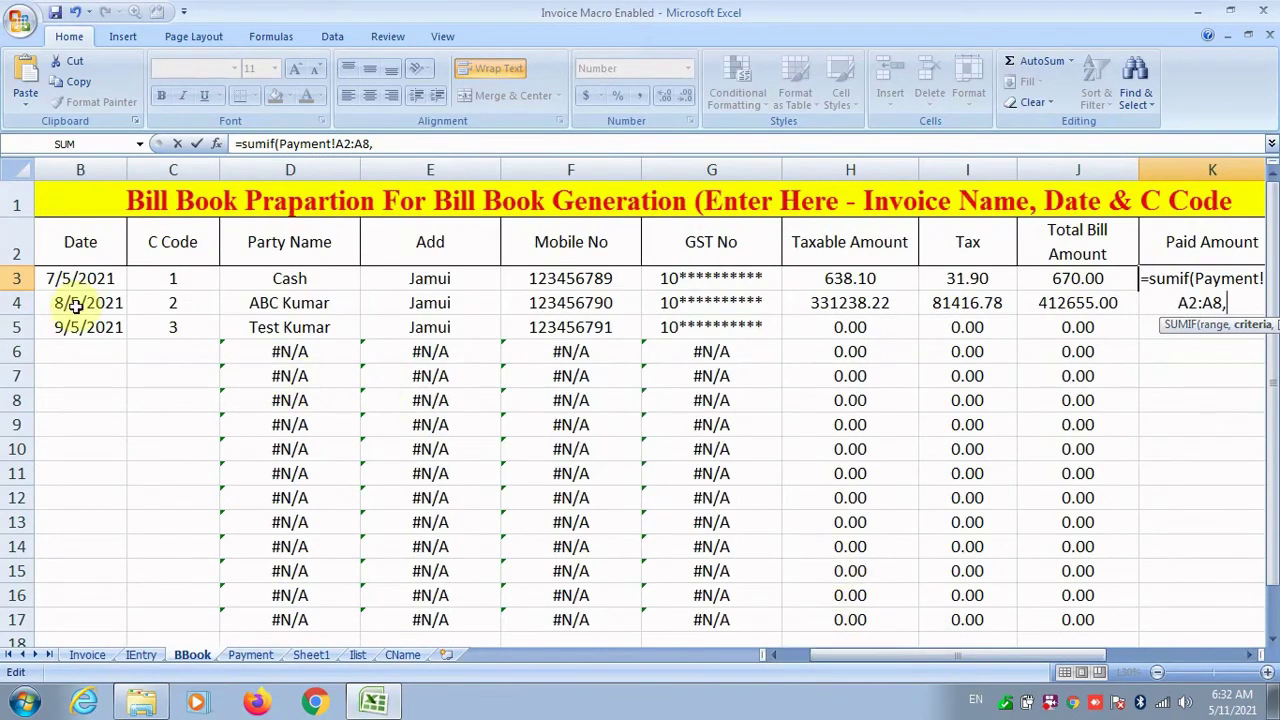
left_click_drag(914, 655, 832, 652)
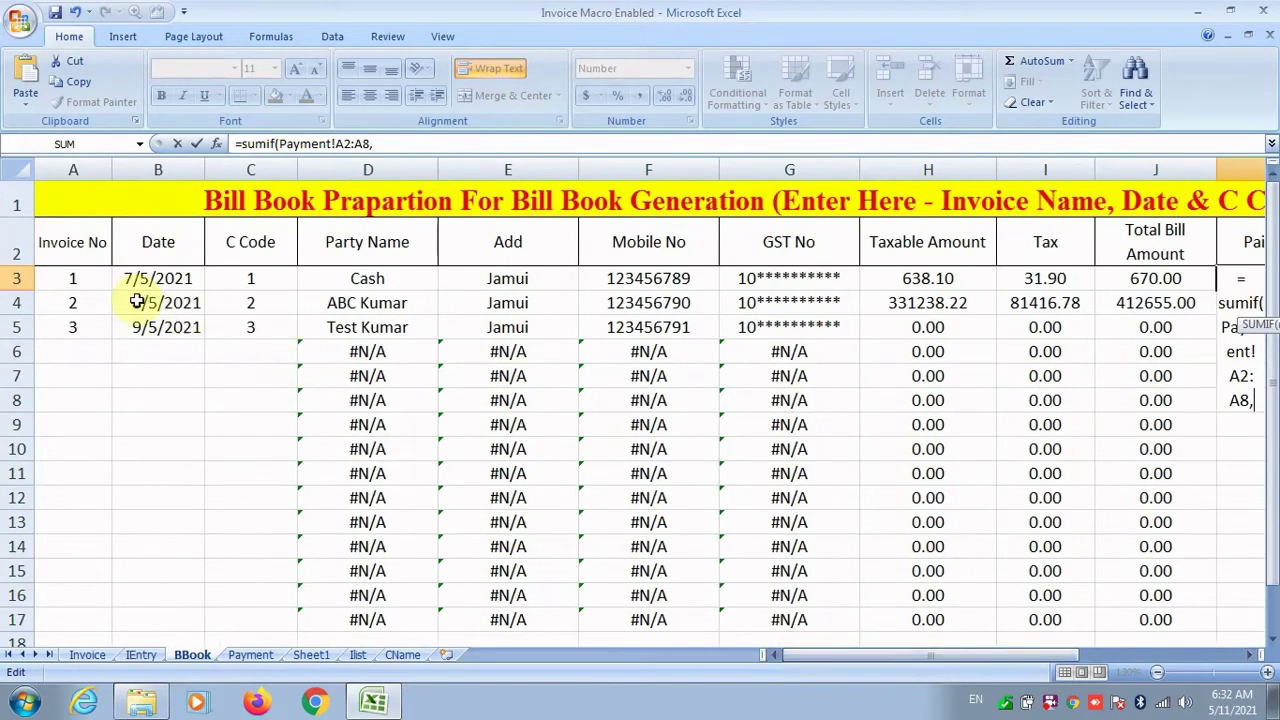
left_click(104, 279)
left_click_drag(1000, 655, 1100, 657)
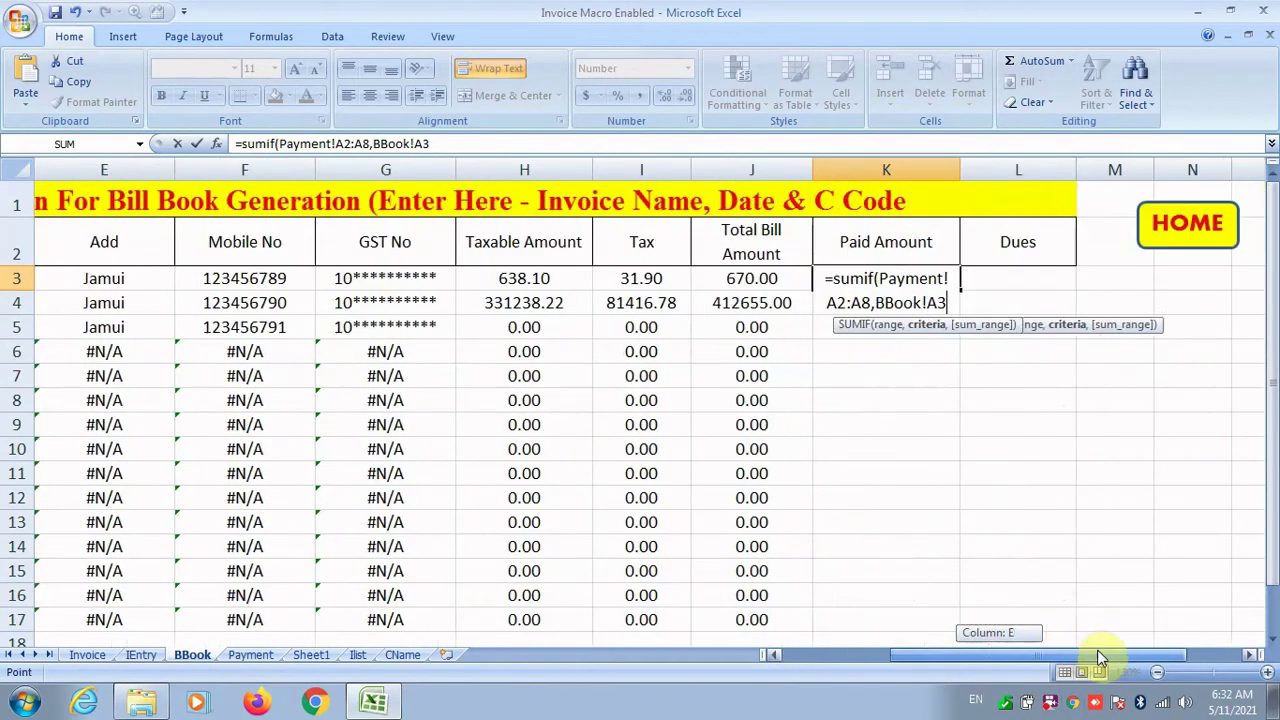
type(",")
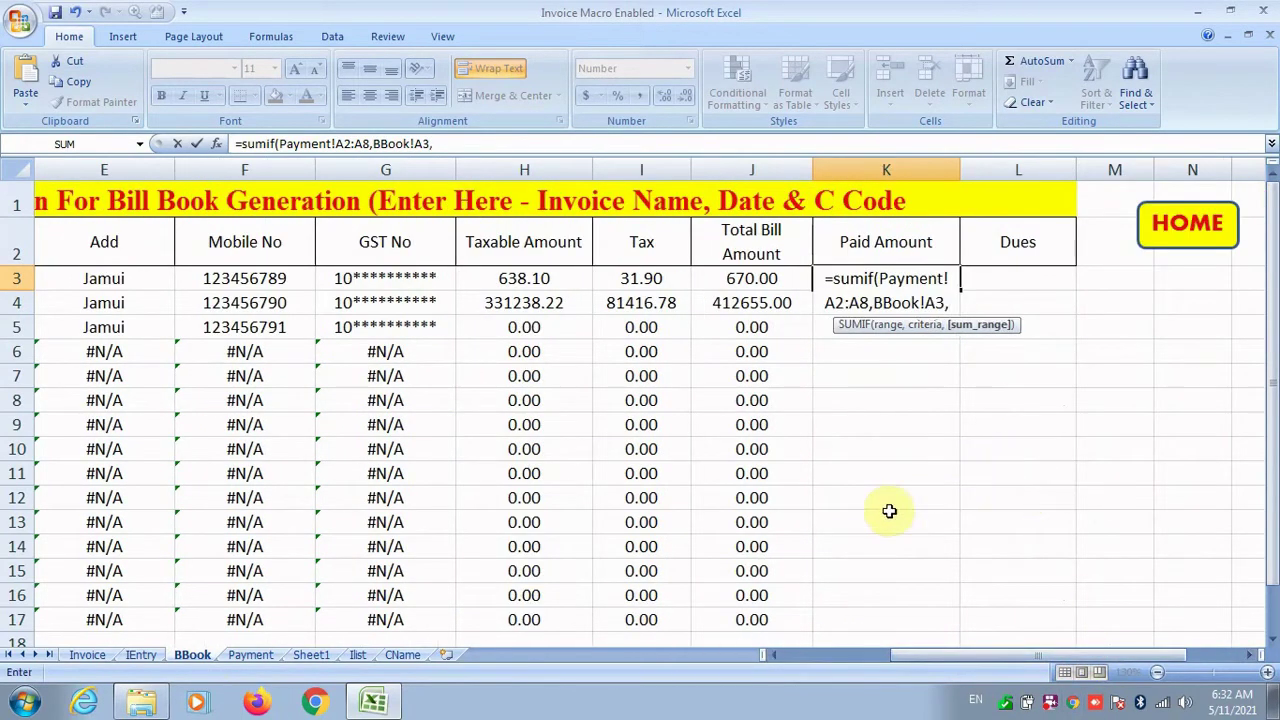
Step: Complete the SUMIF formula with the Paid Amount column Payment!E2:E8 as the sum range
left_click(250, 654)
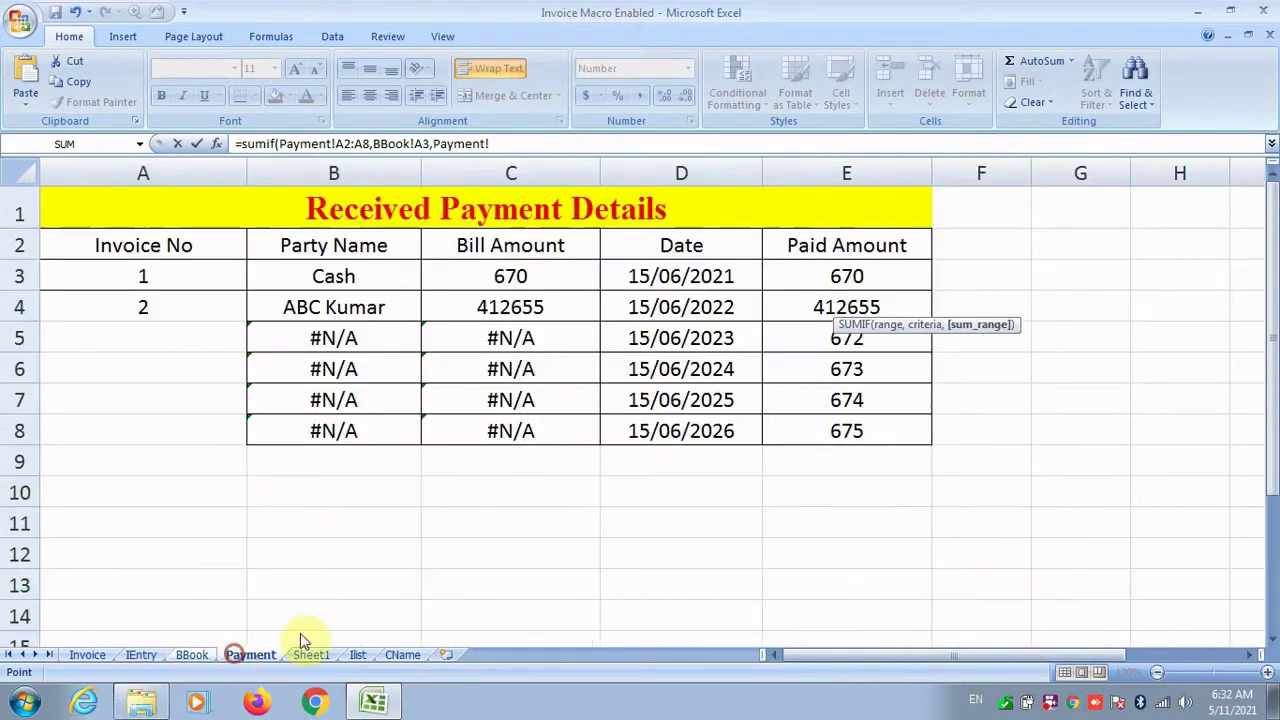
left_click_drag(788, 280, 809, 420)
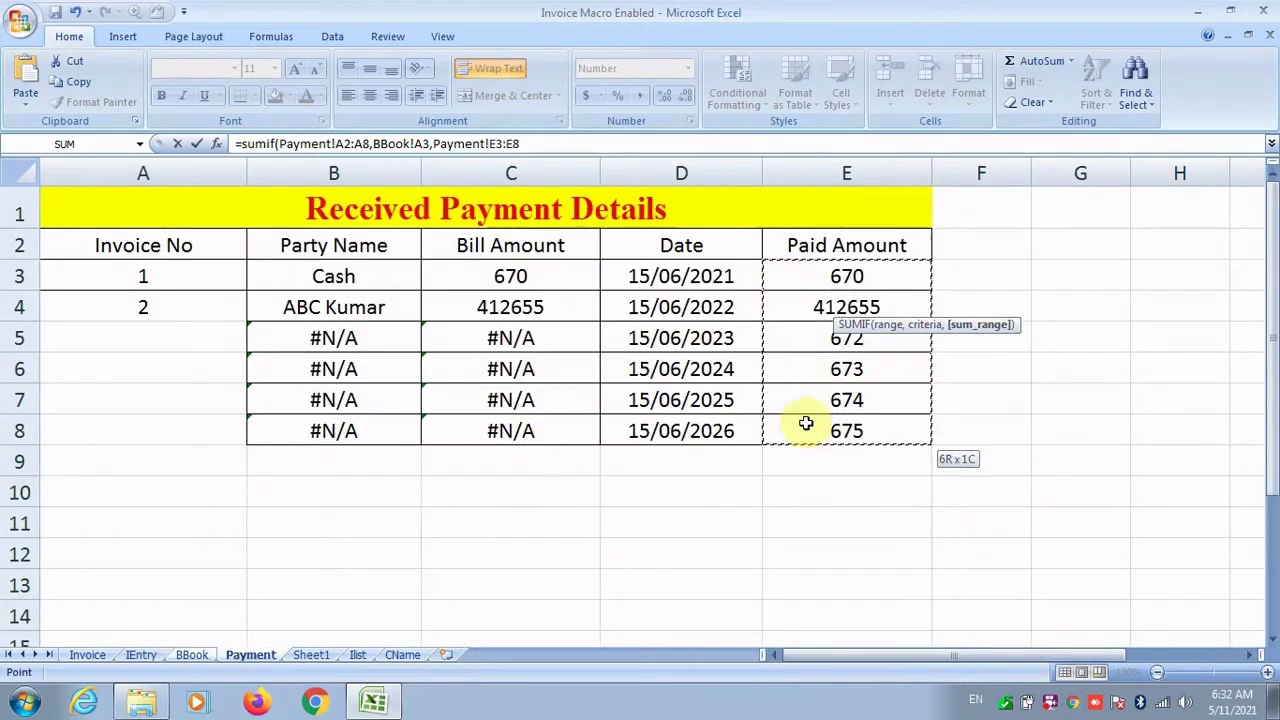
left_click_drag(797, 246, 814, 414)
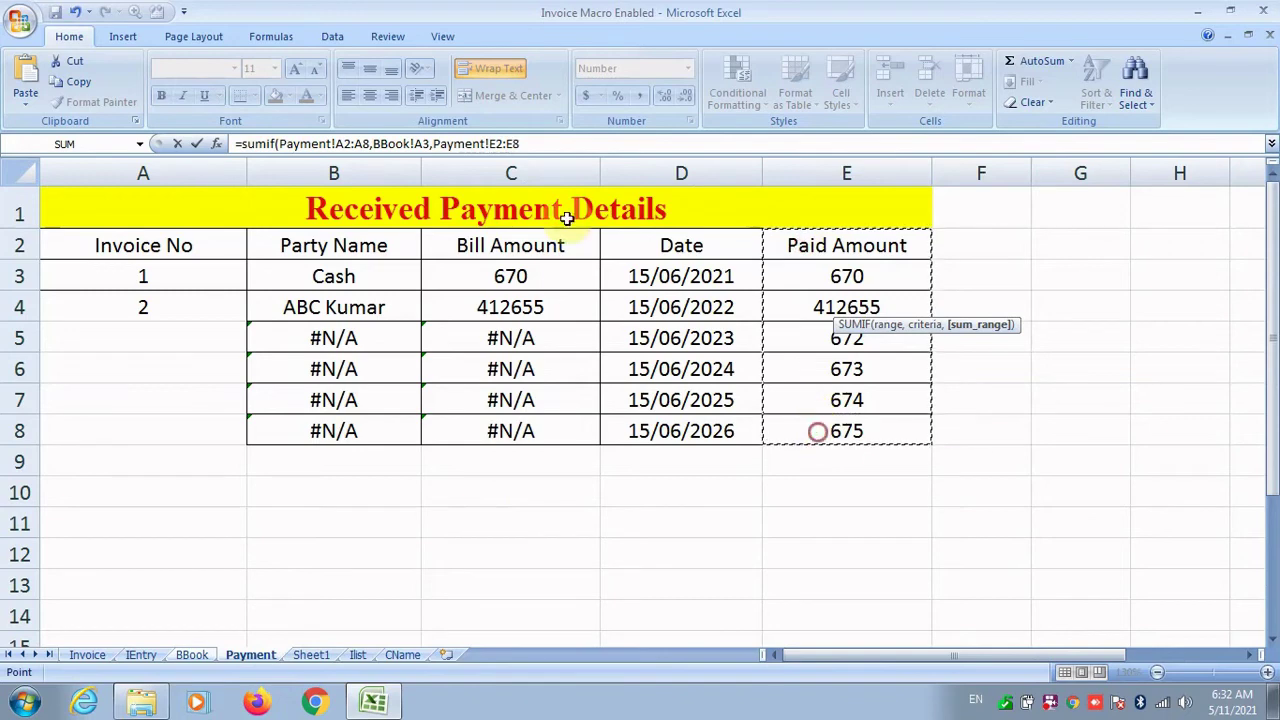
left_click(530, 143)
key("Return")
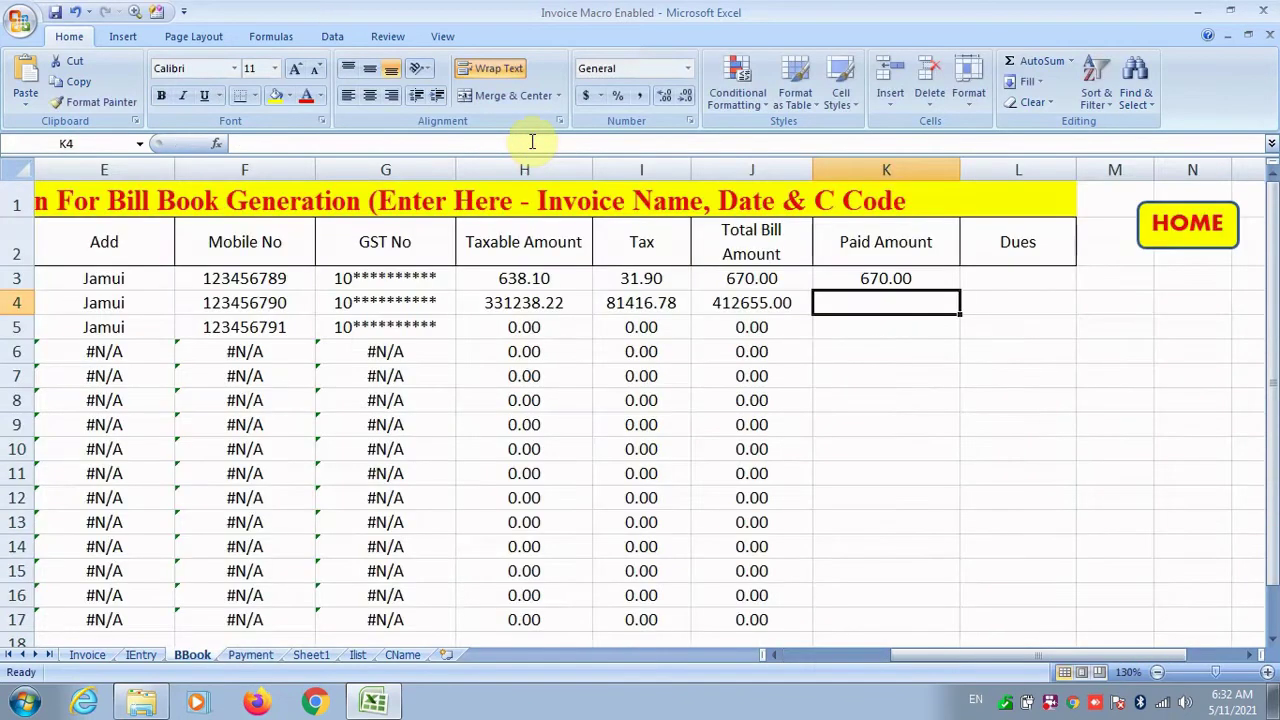
Step: Extend the criteria range in K3's SUMIF formula to row 10000 and make it absolute as Payment!$A$2:$A$10000
left_click(937, 279)
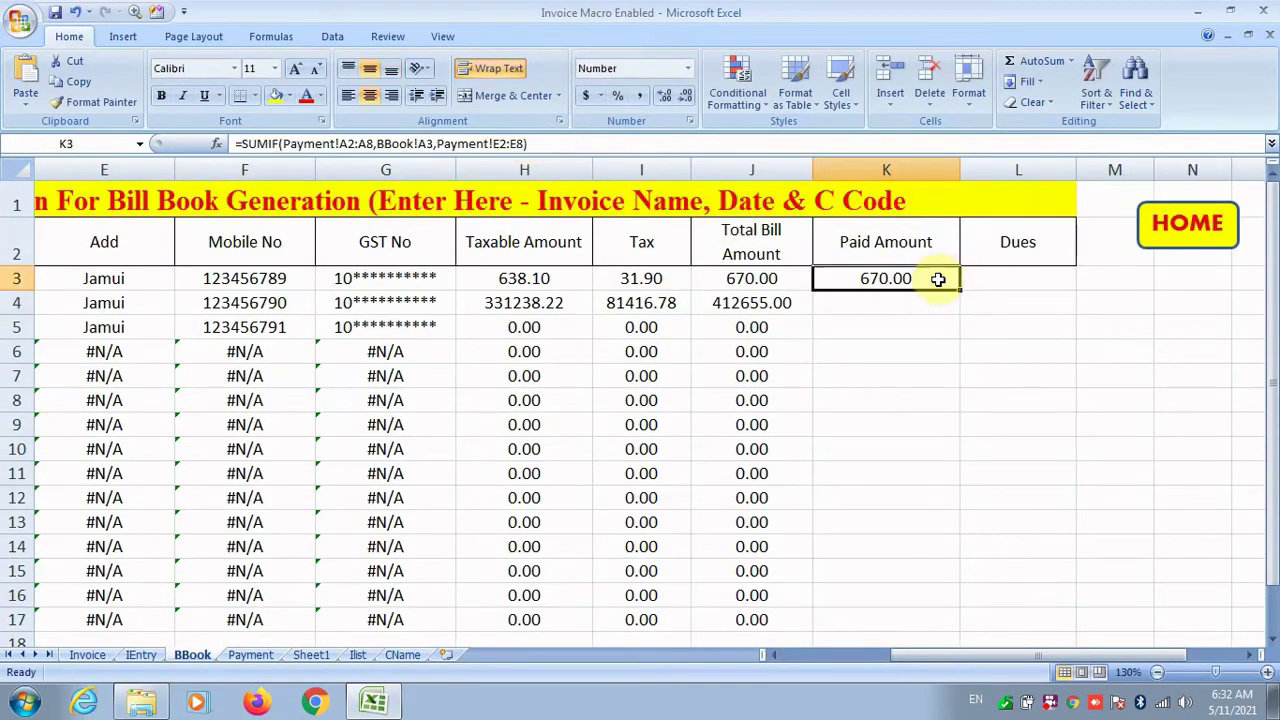
double_click(937, 279)
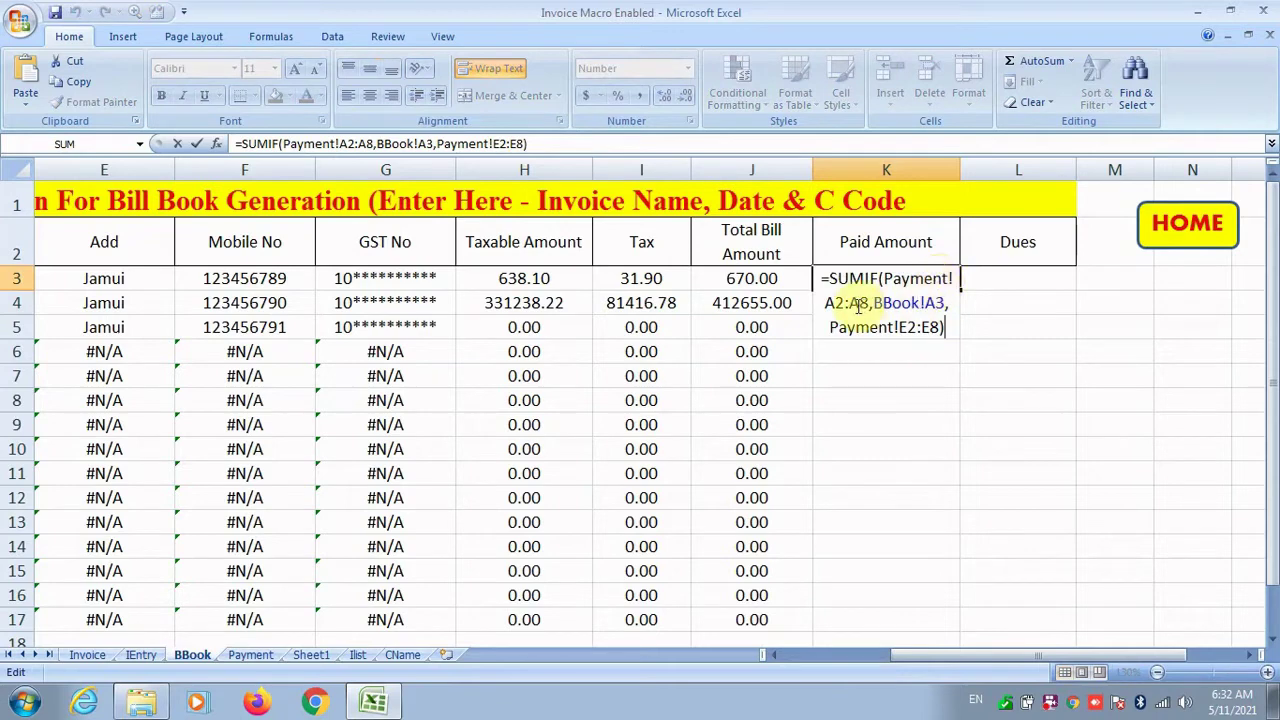
left_click(857, 302)
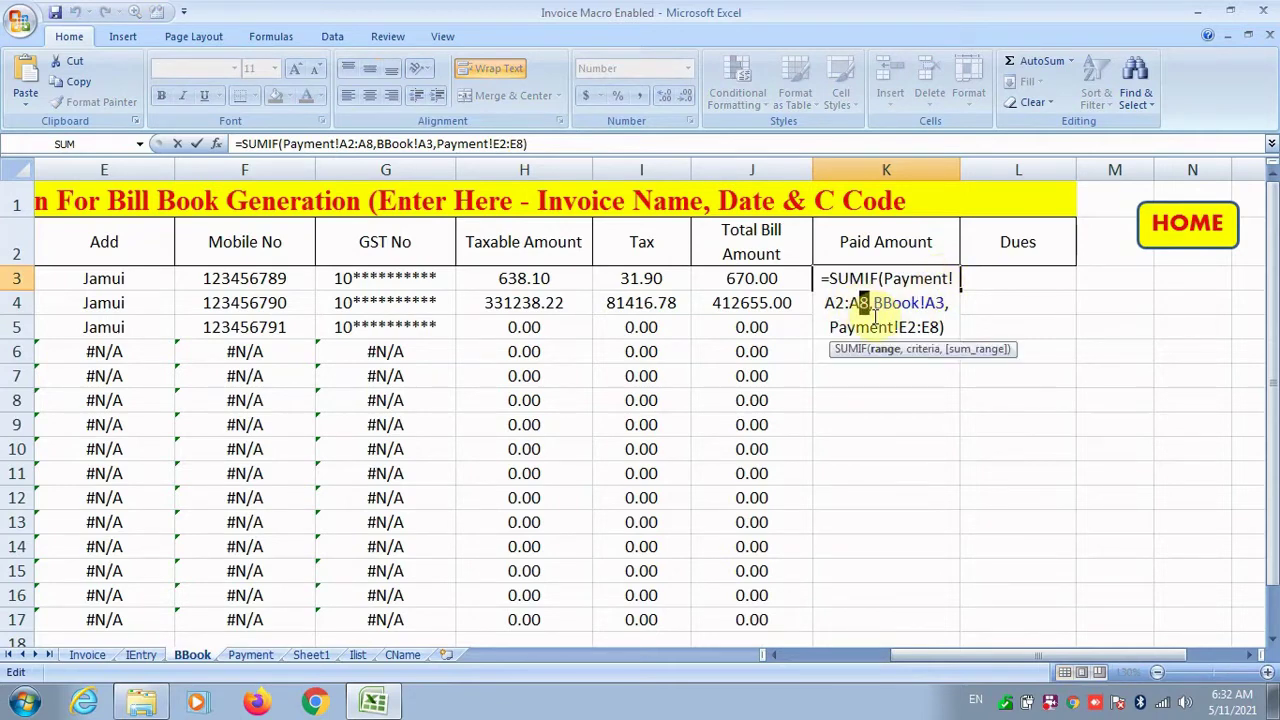
type("10000")
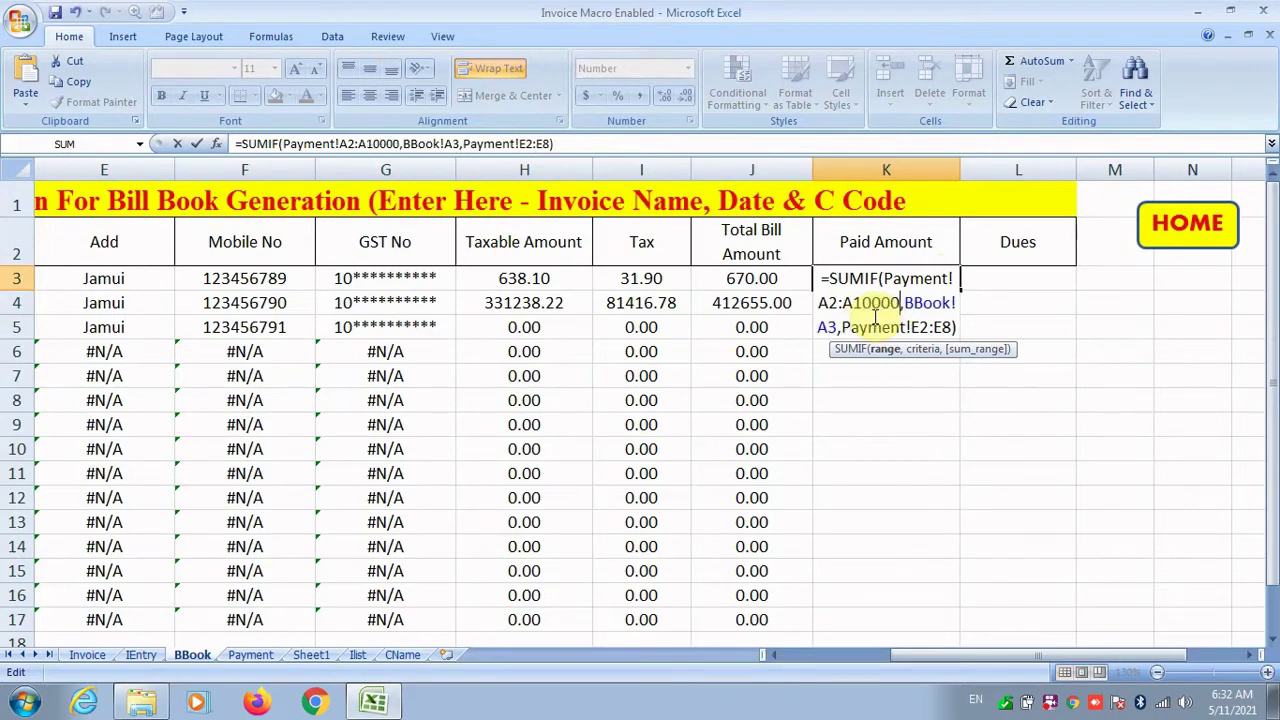
key("F4")
left_click(846, 305)
key("F4")
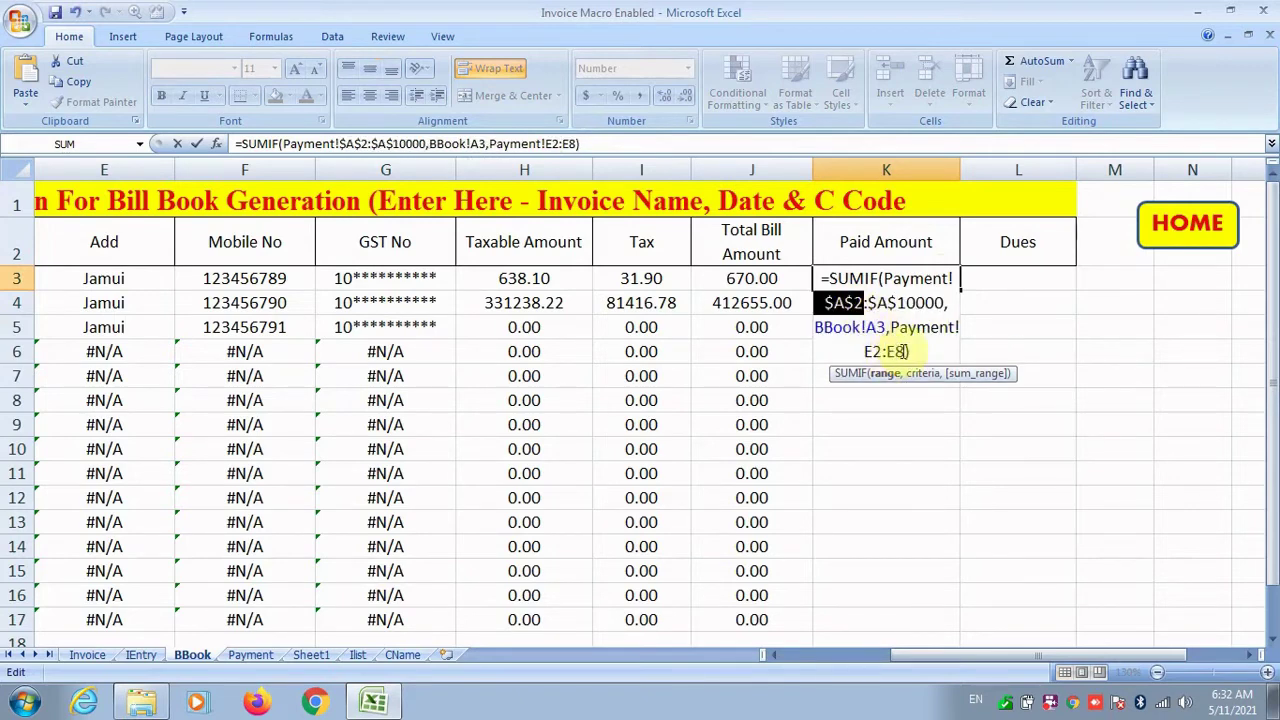
Step: Extend the sum range in K3's SUMIF formula to row 10000, make it absolute as Payment!$E$2:$E$10000, and enter the formula
left_click(880, 353)
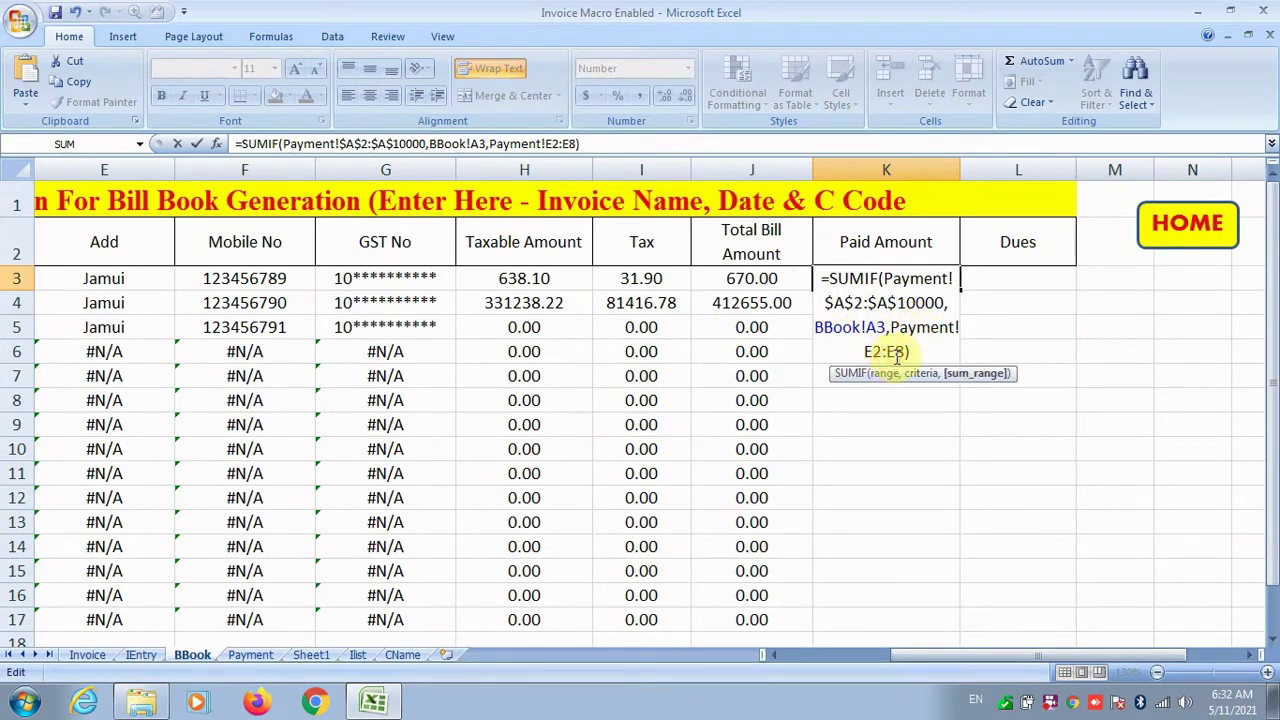
type("10000")
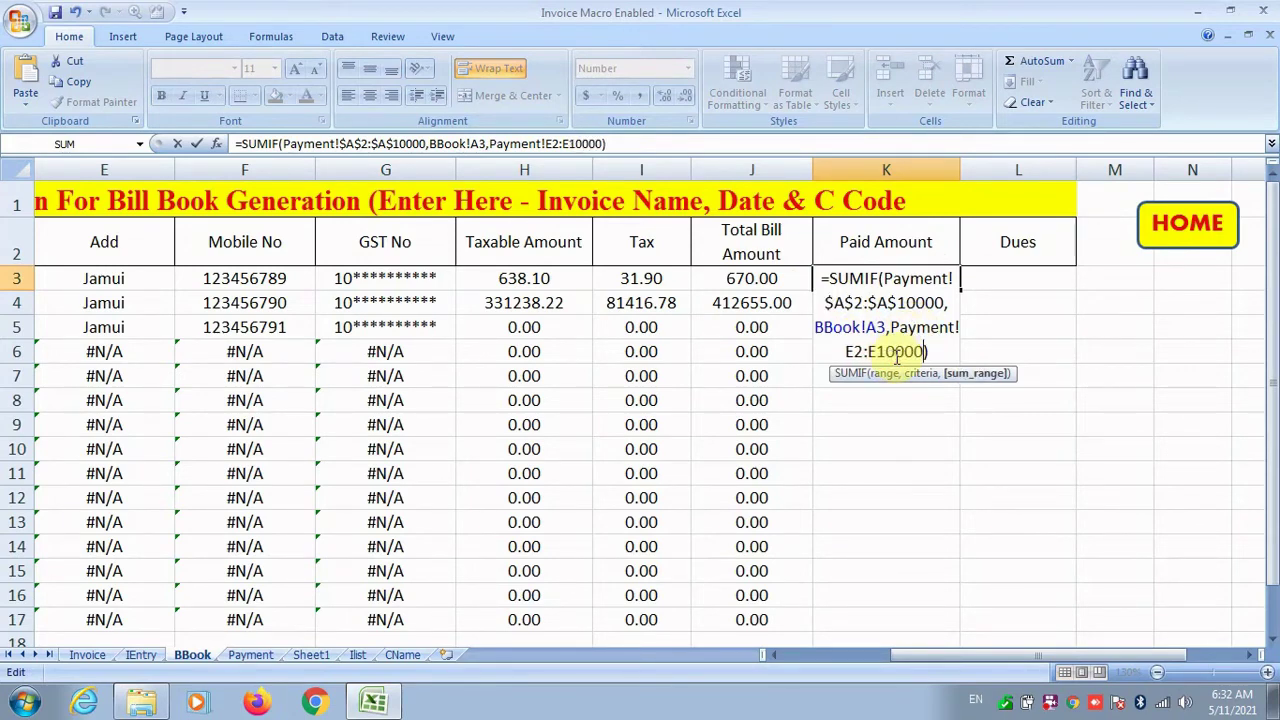
key("F4")
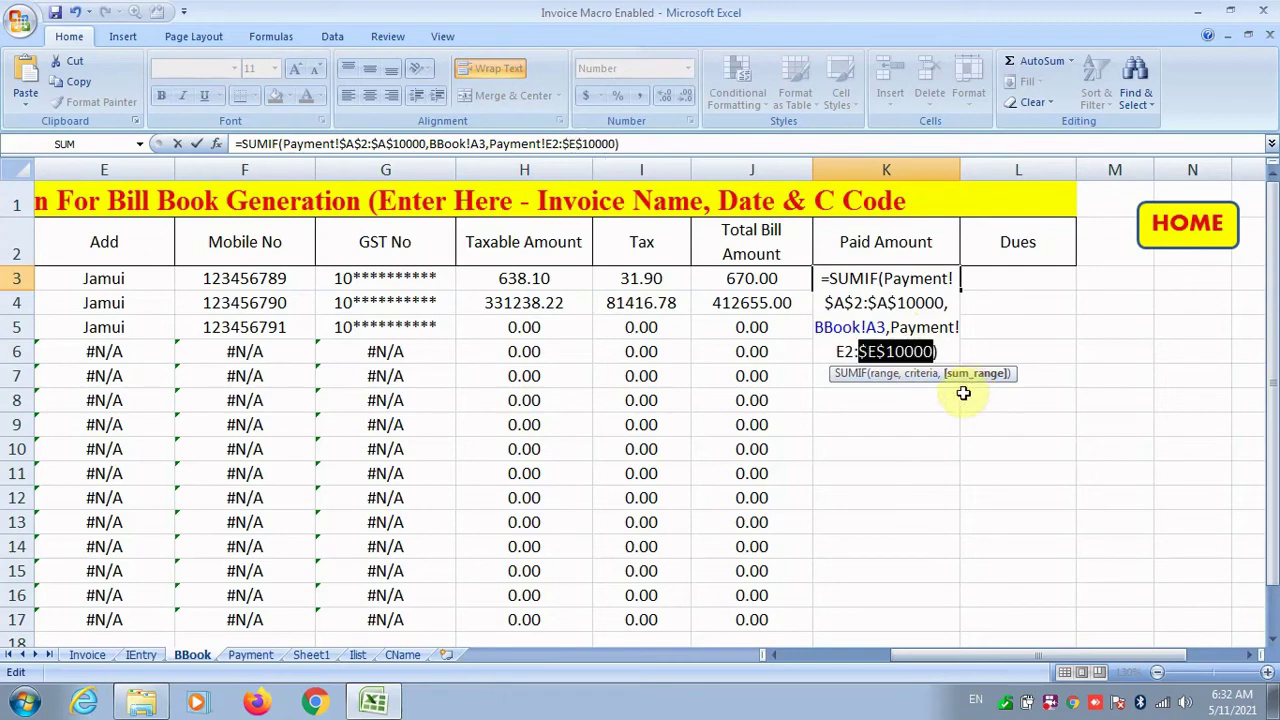
left_click(855, 352)
key("F4")
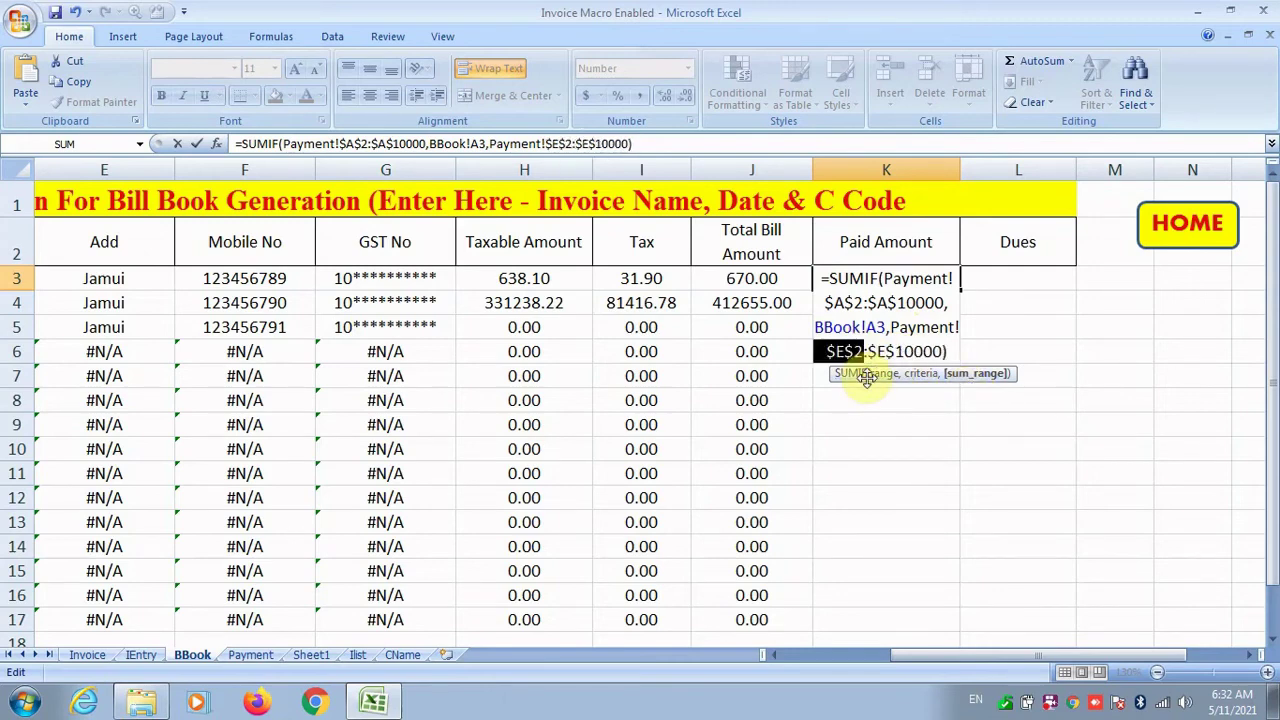
key("Return")
Step: Fill the Paid Amount formula from K3 down the column to row 17
left_click(882, 281)
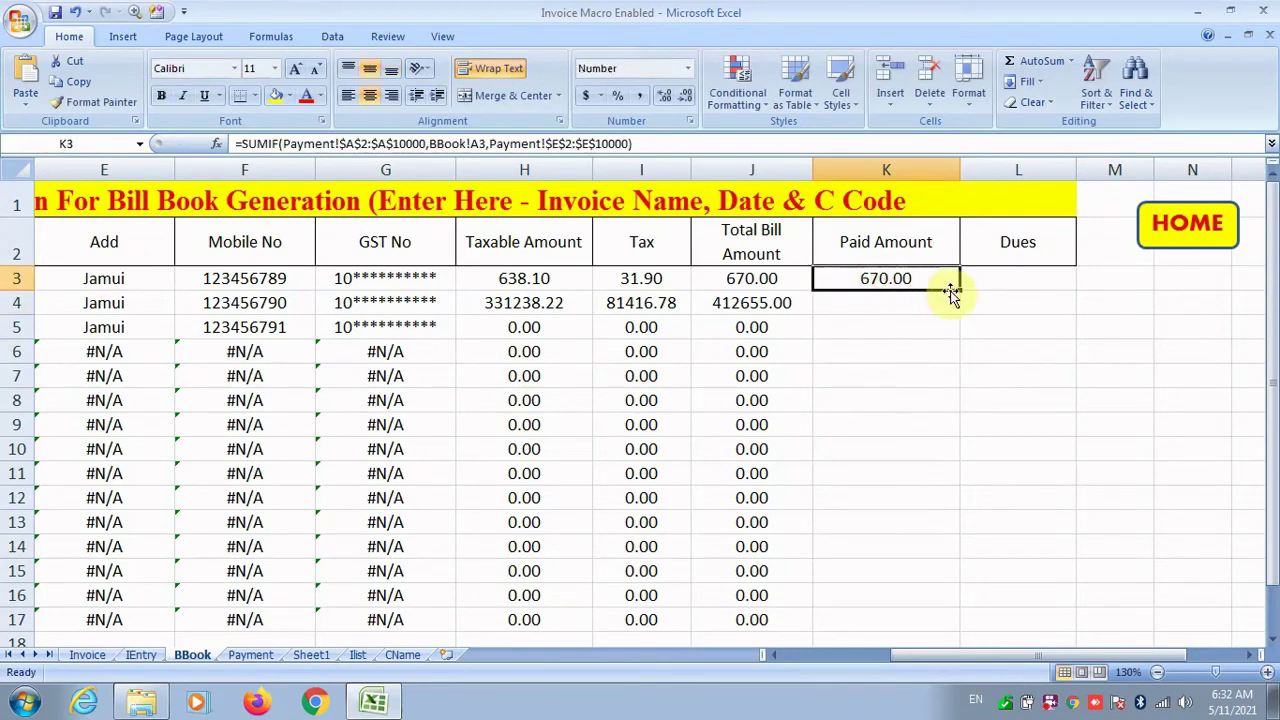
left_click_drag(957, 290, 950, 575)
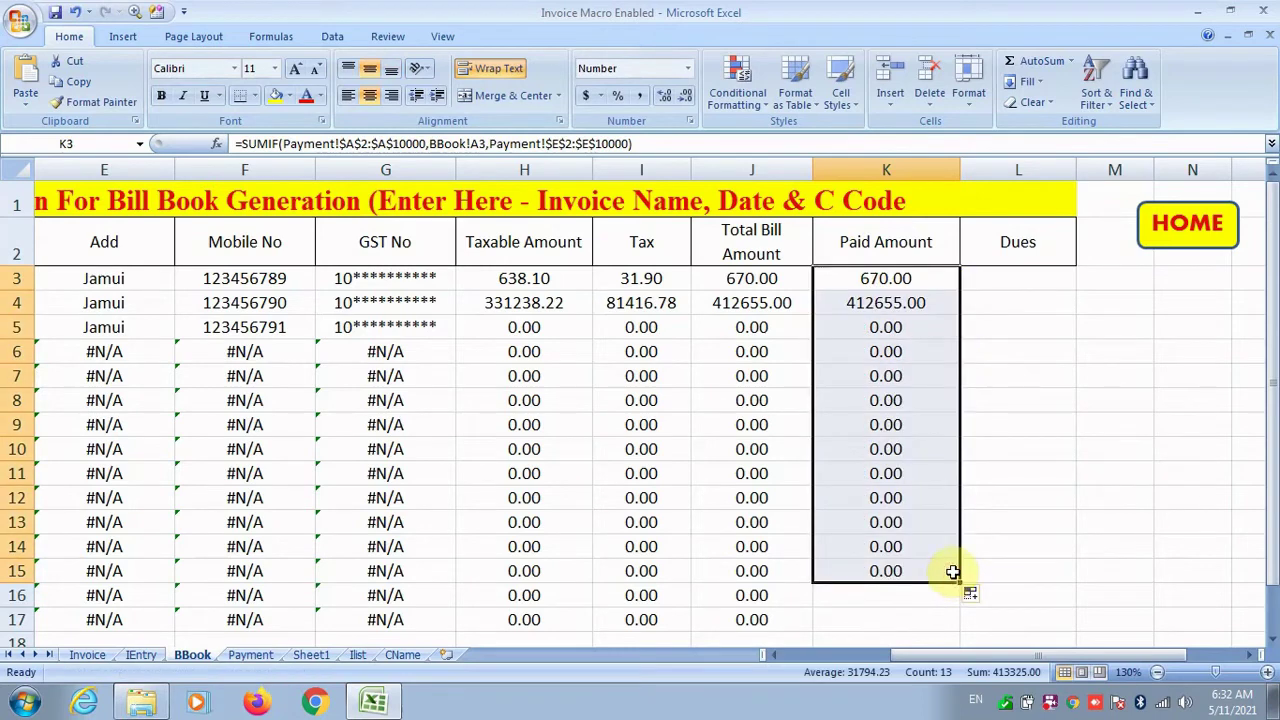
scroll(952, 572, "down", 2)
left_click_drag(966, 400, 963, 455)
scroll(963, 455, "up", 2)
Step: Calculate Dues in L3 with the formula =J3-K3 and fill it down to row 17
left_click(1000, 272)
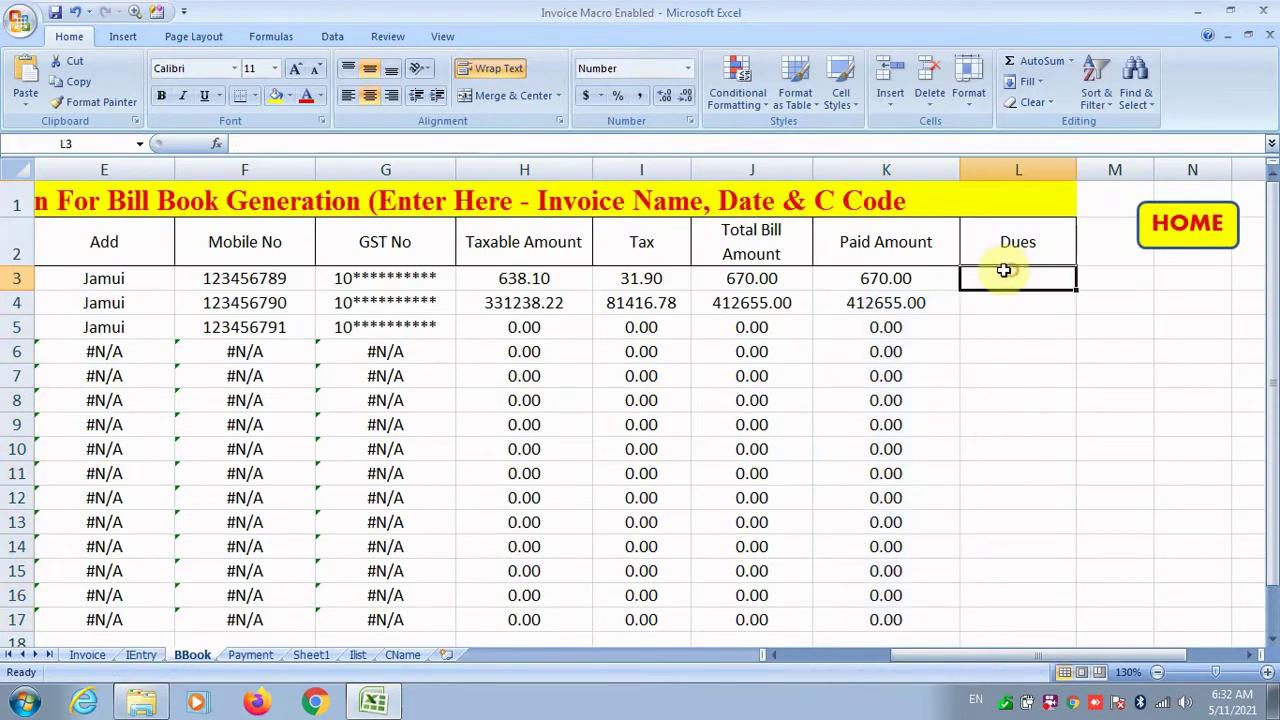
type("=")
left_click(785, 281)
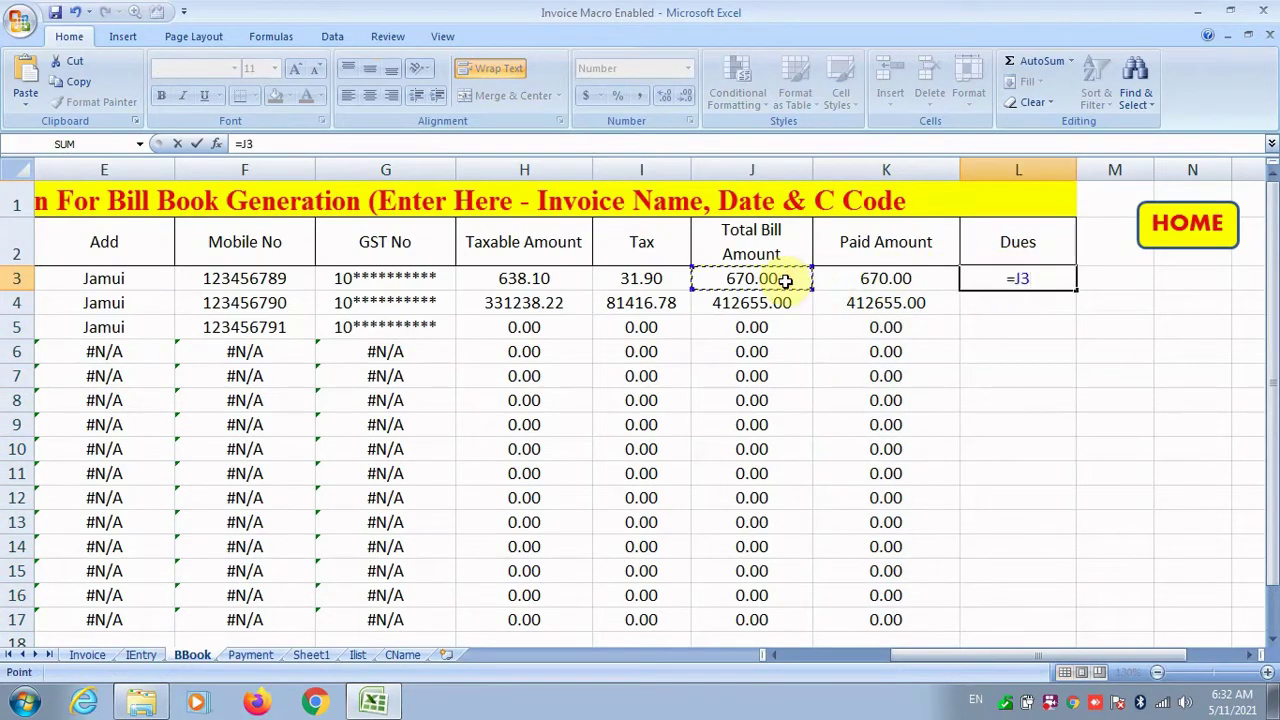
type("-")
left_click(850, 280)
key("Return")
left_click(1055, 281)
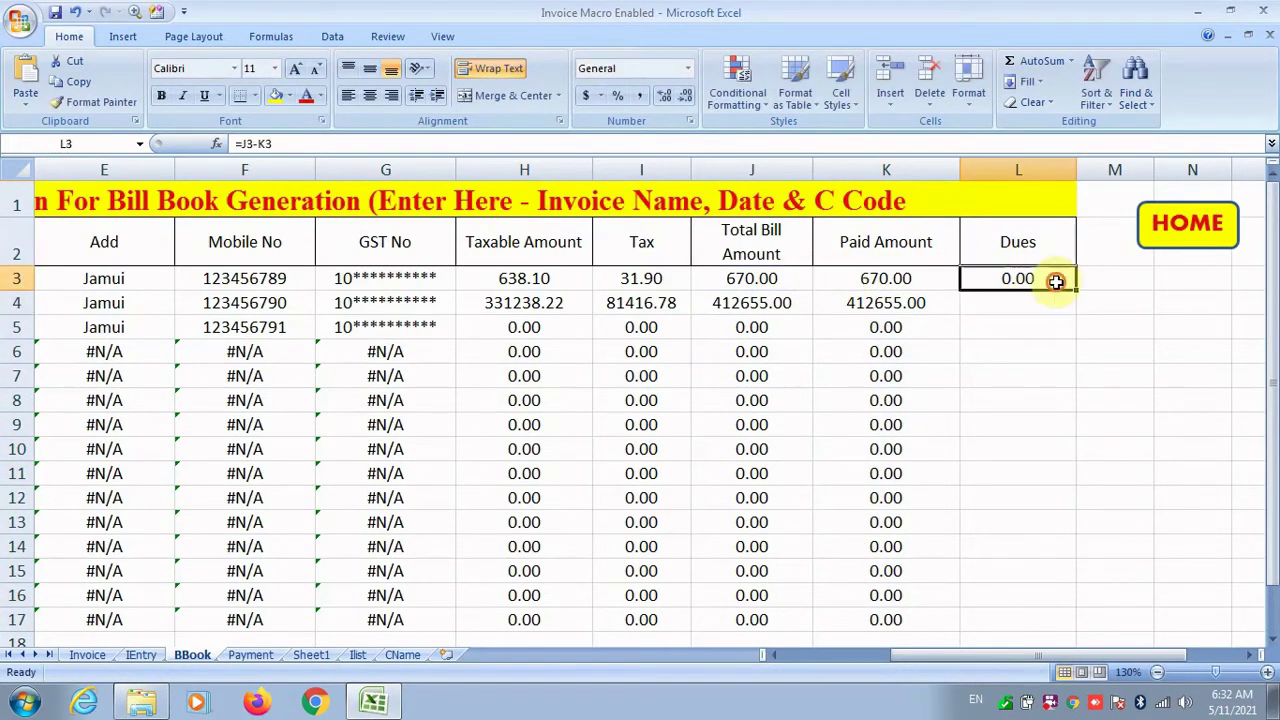
left_click_drag(1074, 287, 986, 561)
Step: Set the Paid Amount of invoice 2 on the Payment sheet to 30000 and check that invoice's Dues on BBook
left_click(311, 655)
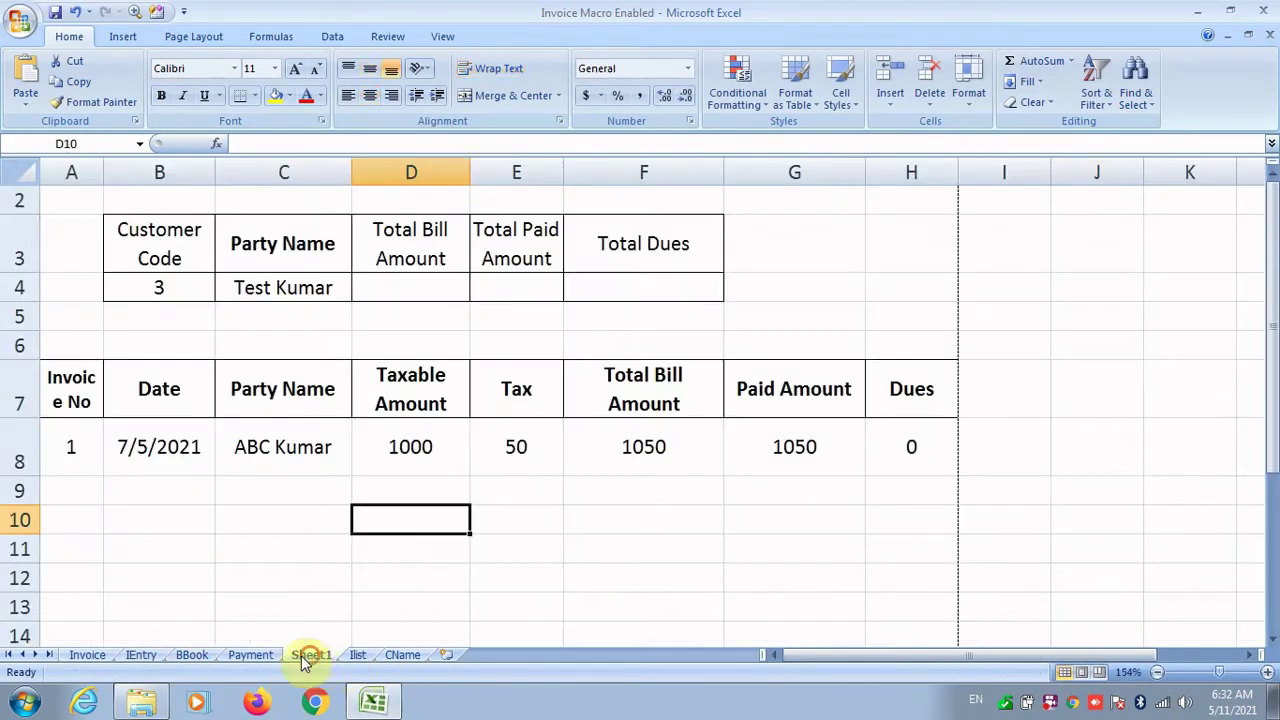
left_click(255, 655)
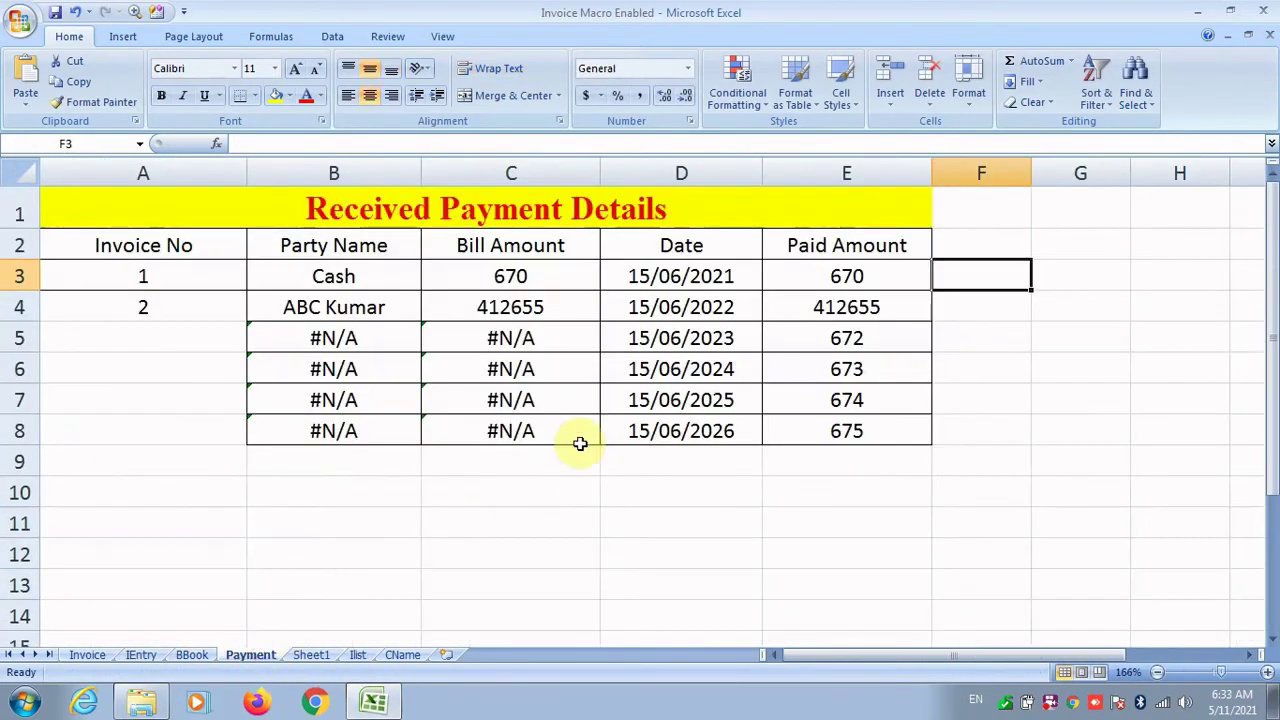
left_click(805, 309)
type("30000")
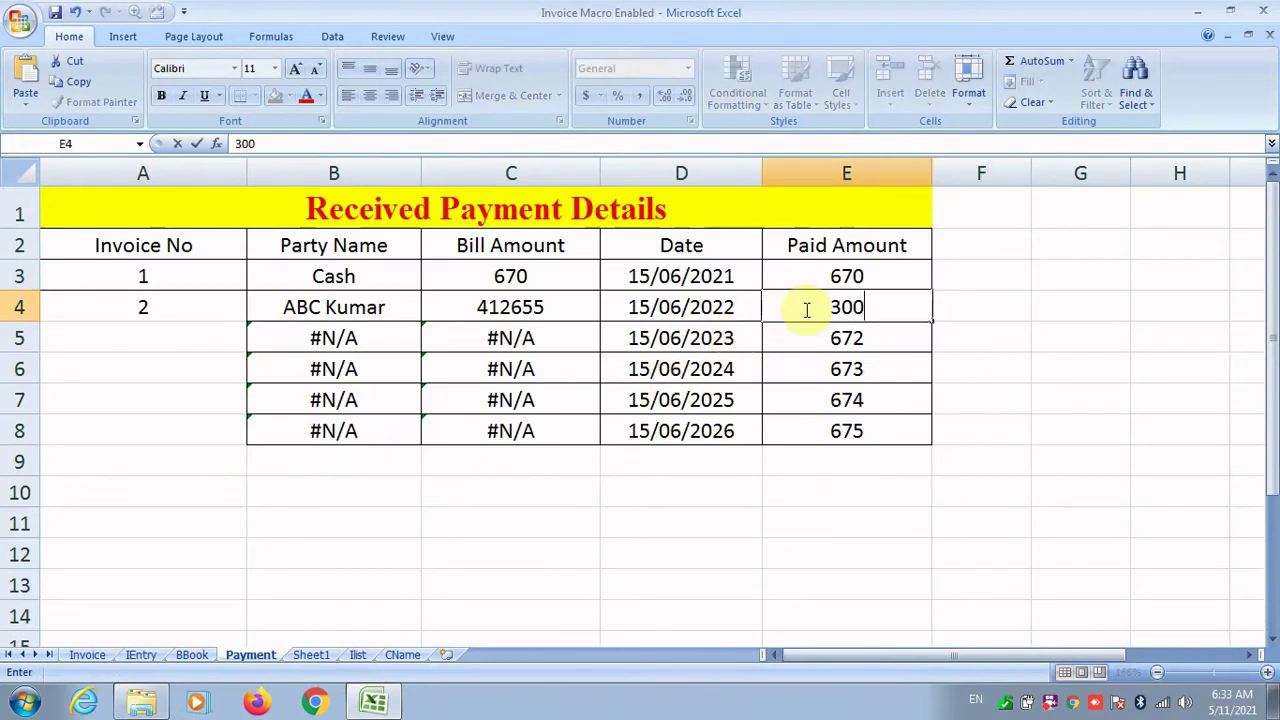
key("Return")
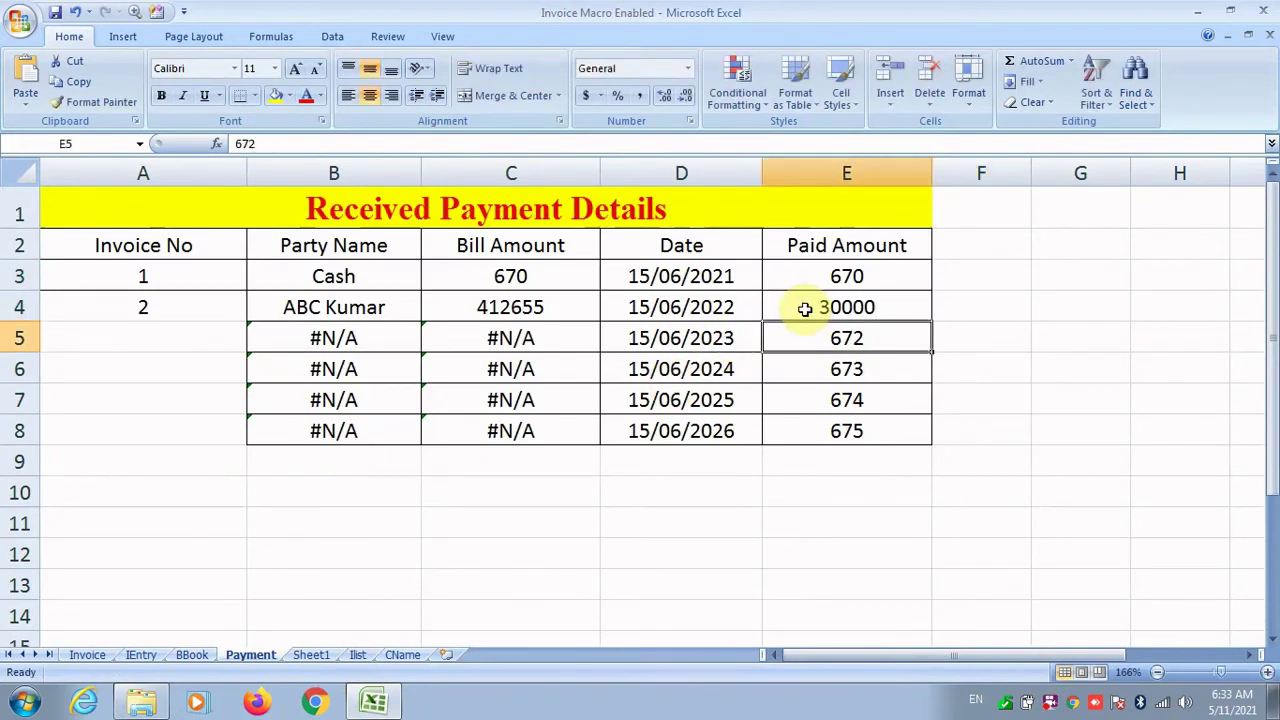
left_click(200, 658)
left_click(1012, 220)
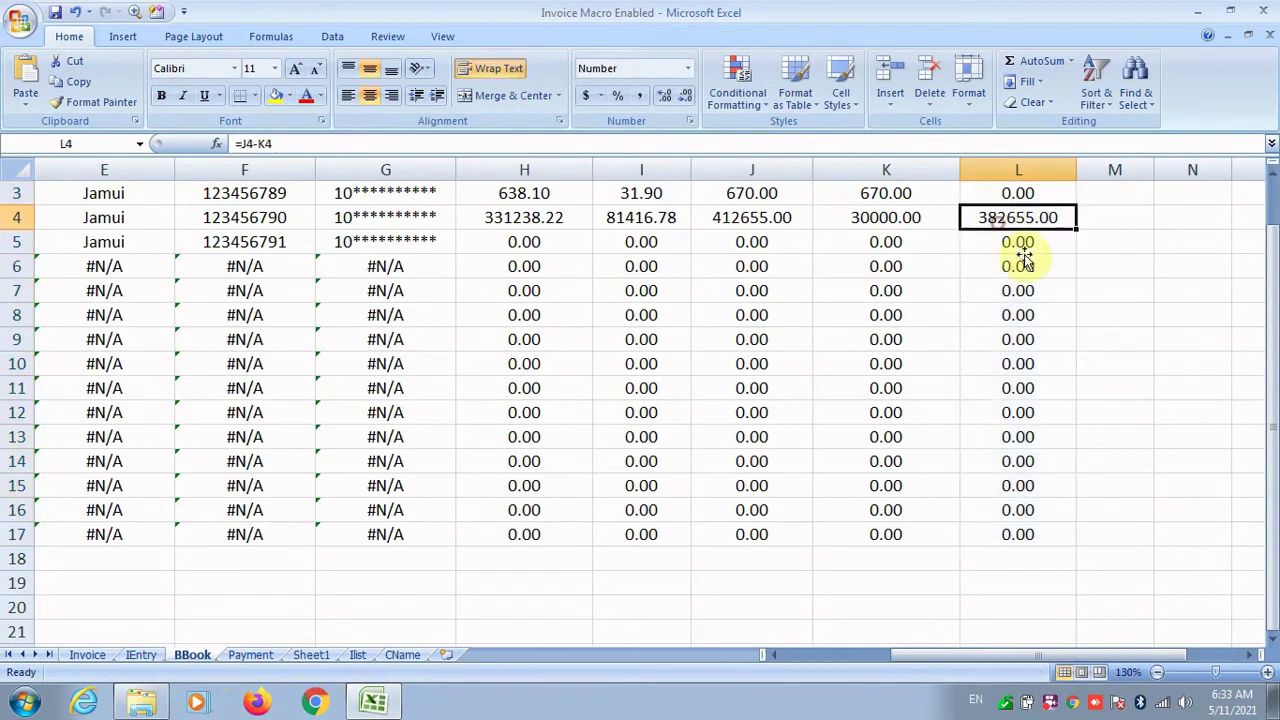
scroll(1025, 256, "up", 1)
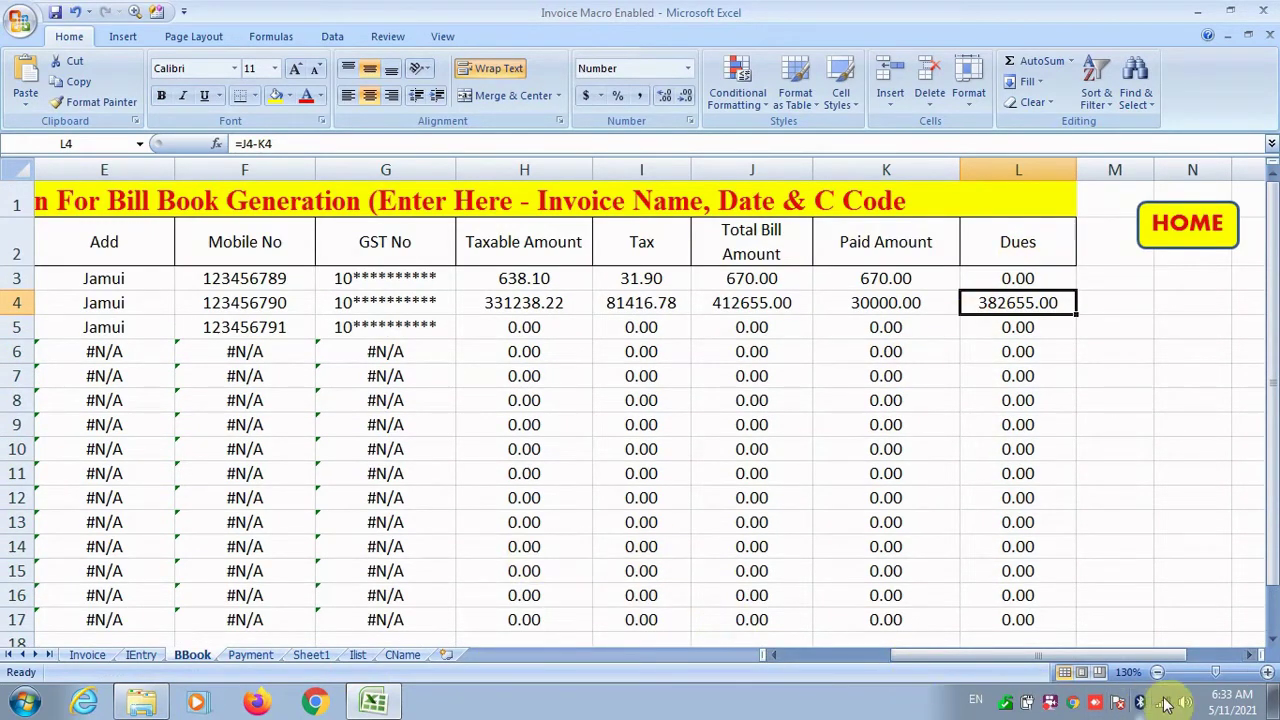
left_click_drag(1215, 672, 1203, 672)
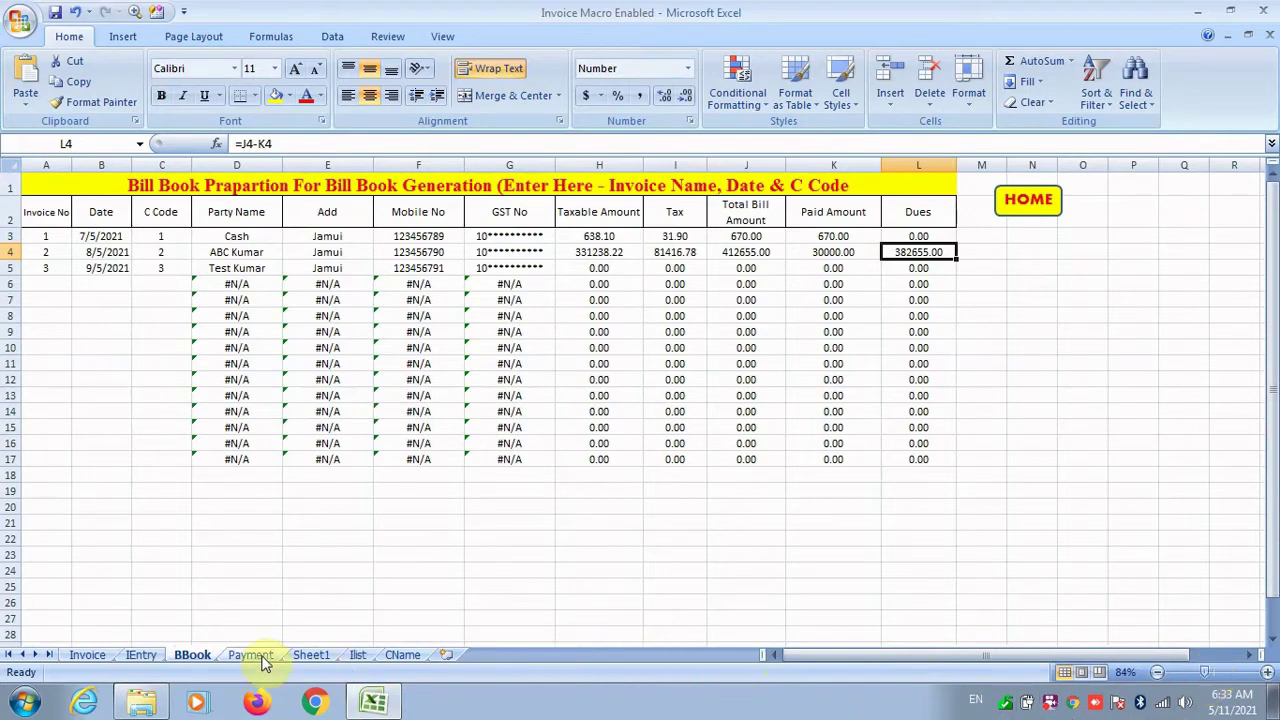
Step: Start a replacement VLOOKUP formula in the Party Name cell C4 on Sheet1 with the customer code in B4 as lookup value
left_click(308, 654)
scroll(310, 618, "up", 1)
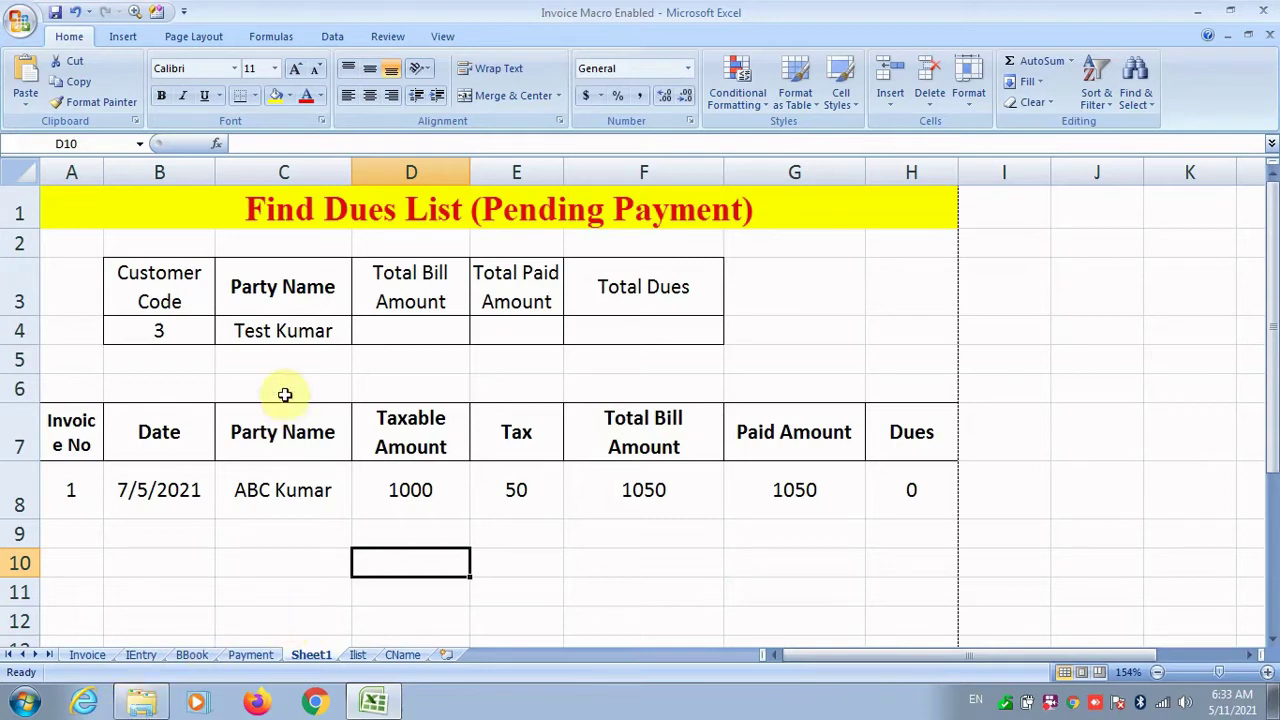
left_click(173, 300)
left_click(190, 330)
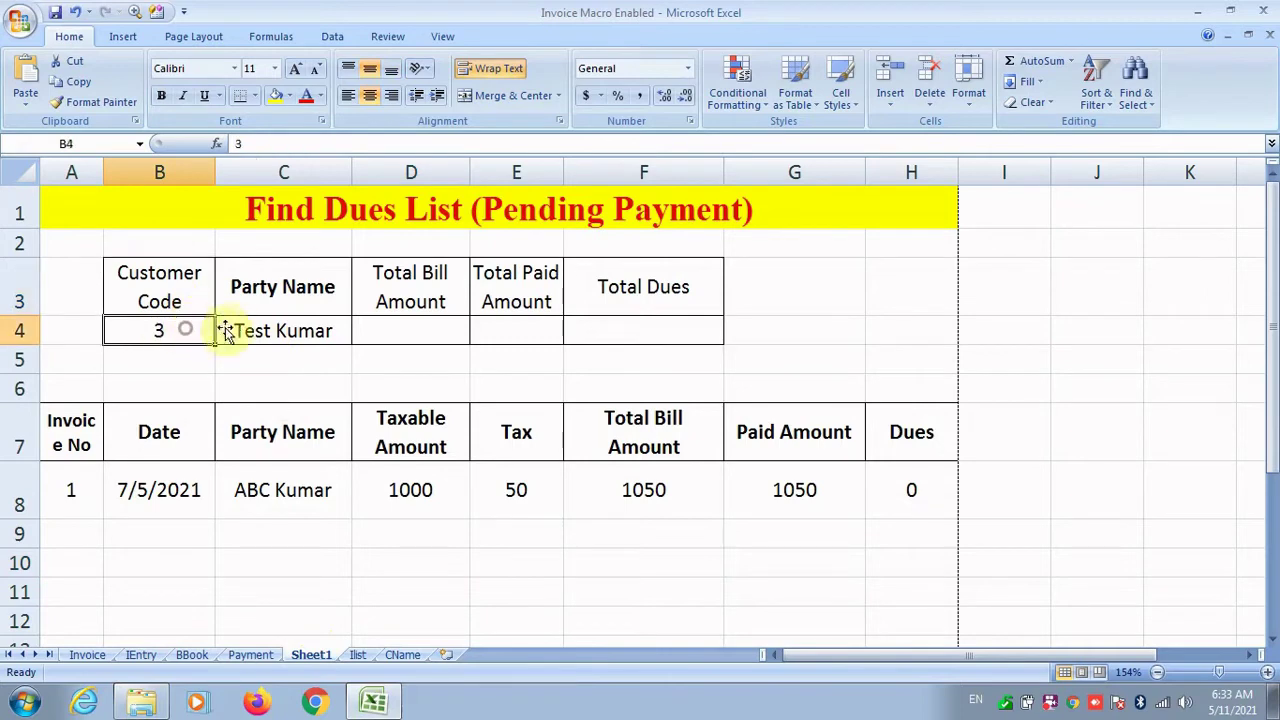
left_click(240, 331)
left_click(377, 335)
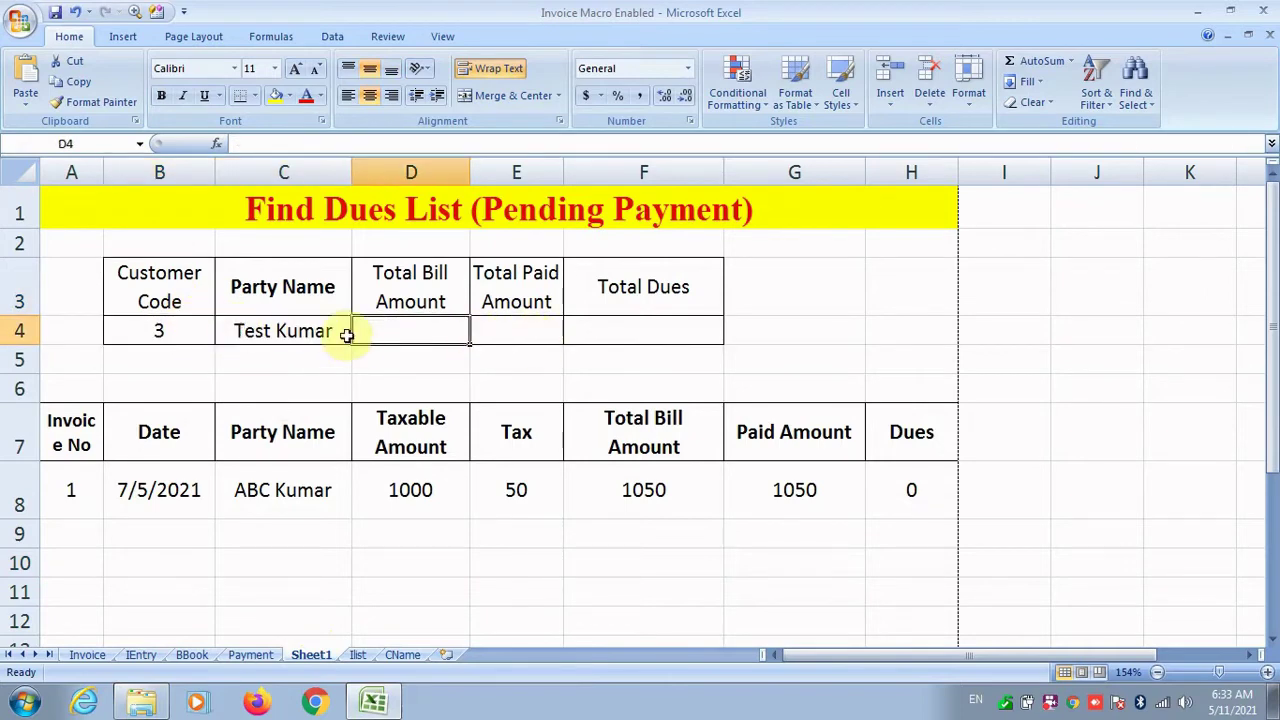
left_click(343, 333)
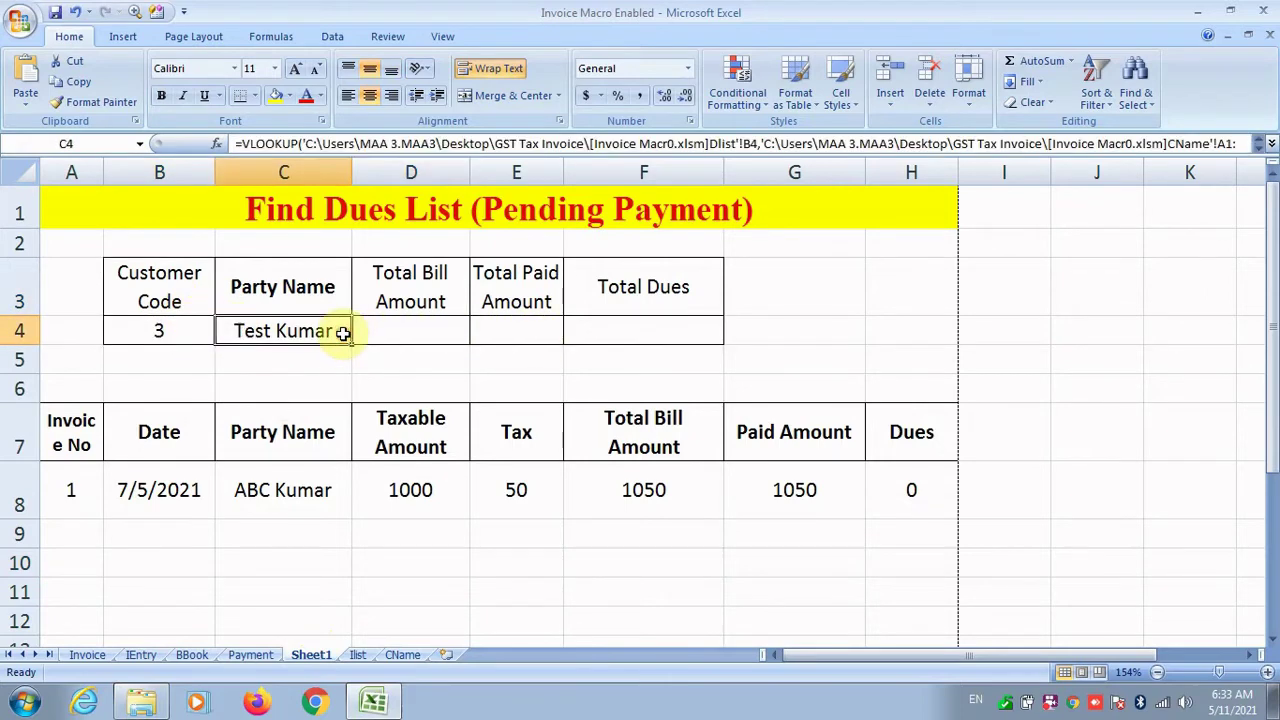
left_click(160, 330)
left_click(299, 337)
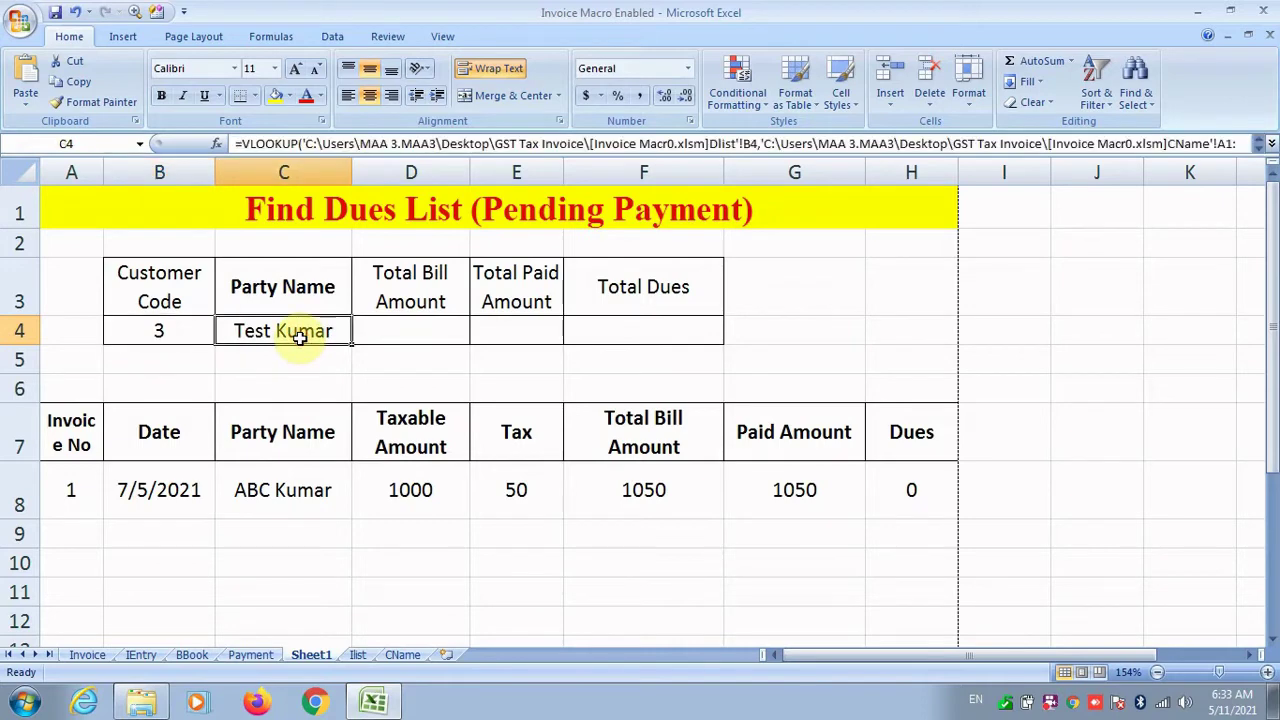
type("=vlookup")
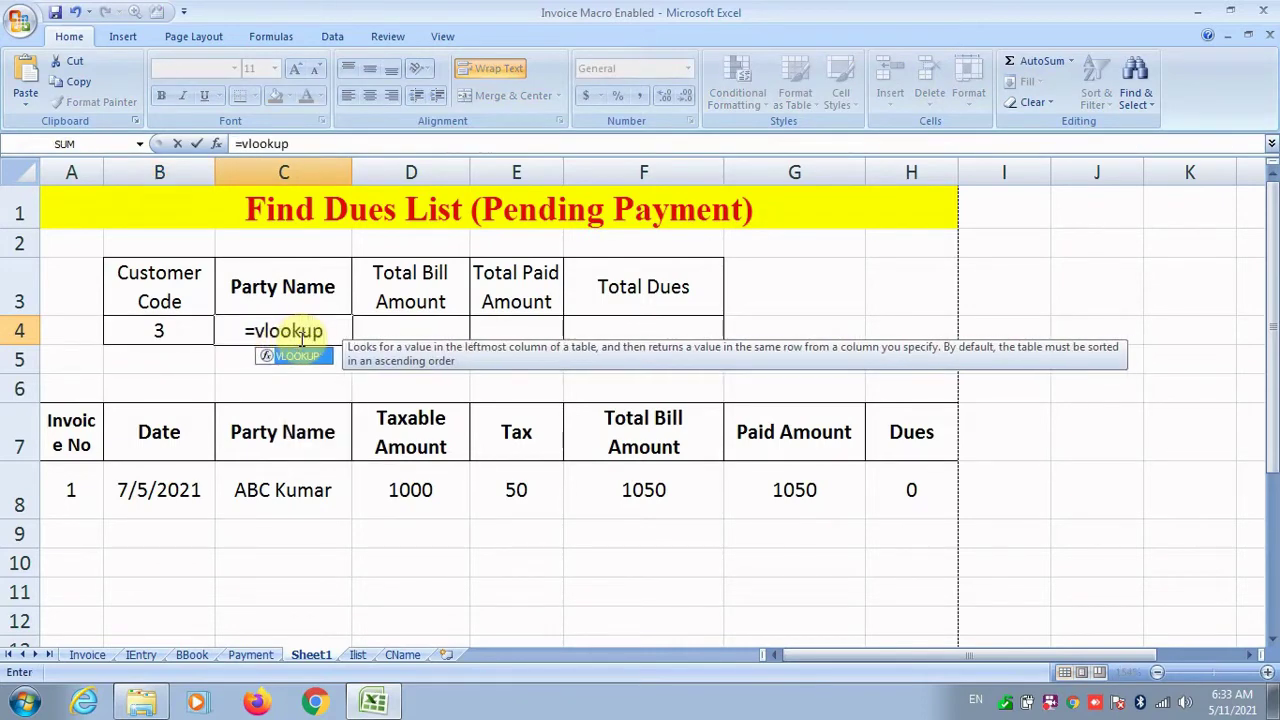
type("(")
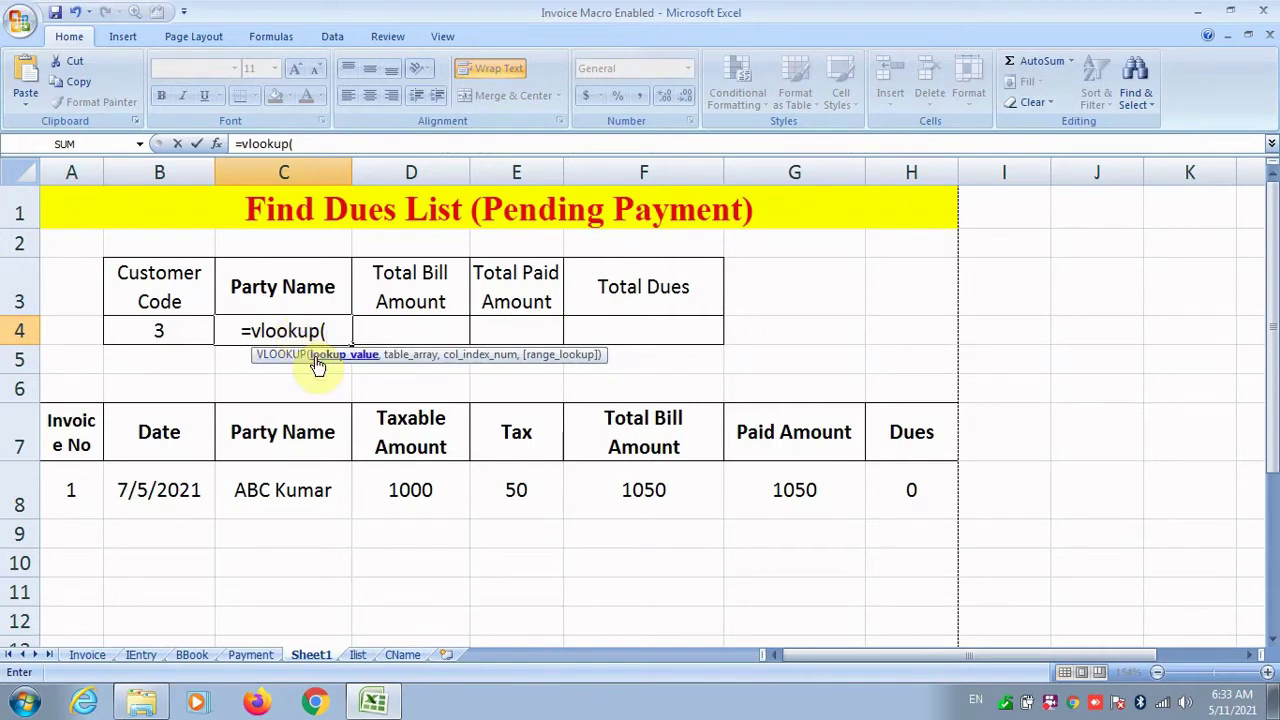
left_click(186, 336)
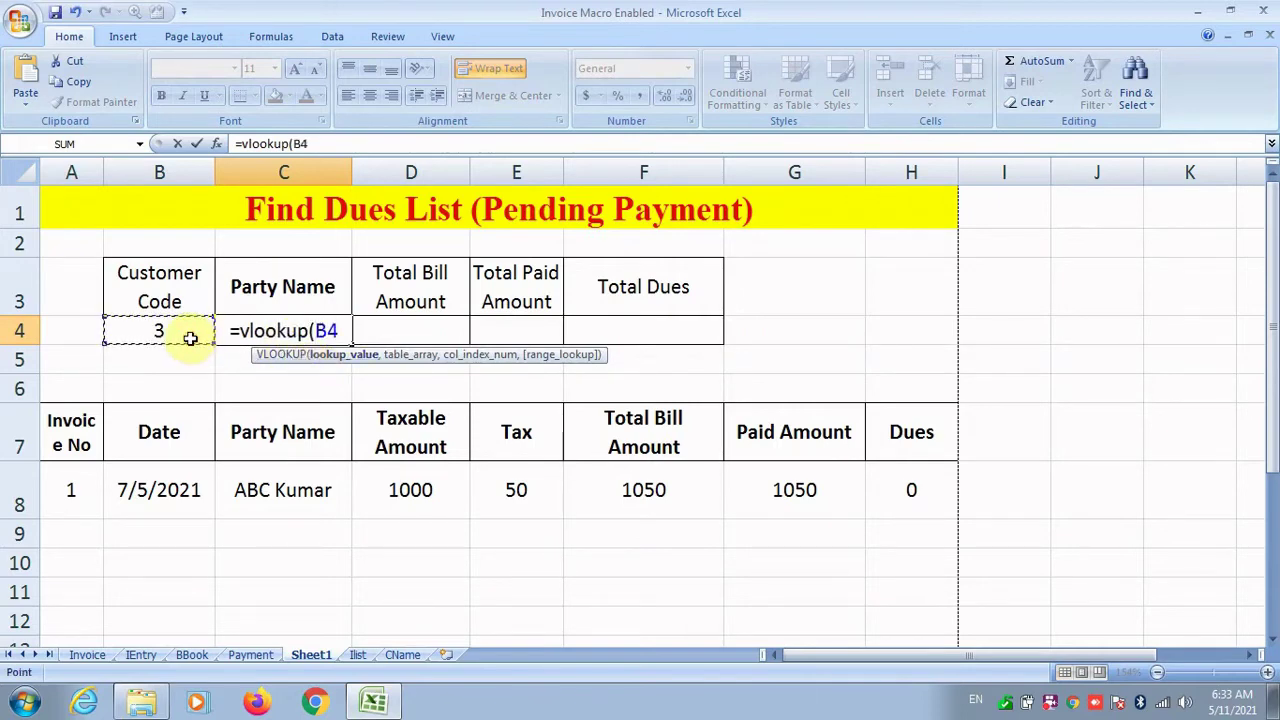
type(",")
Step: Complete C4's VLOOKUP with the customer table CName!A1:E8, column index 2 and exact match 0
left_click(401, 655)
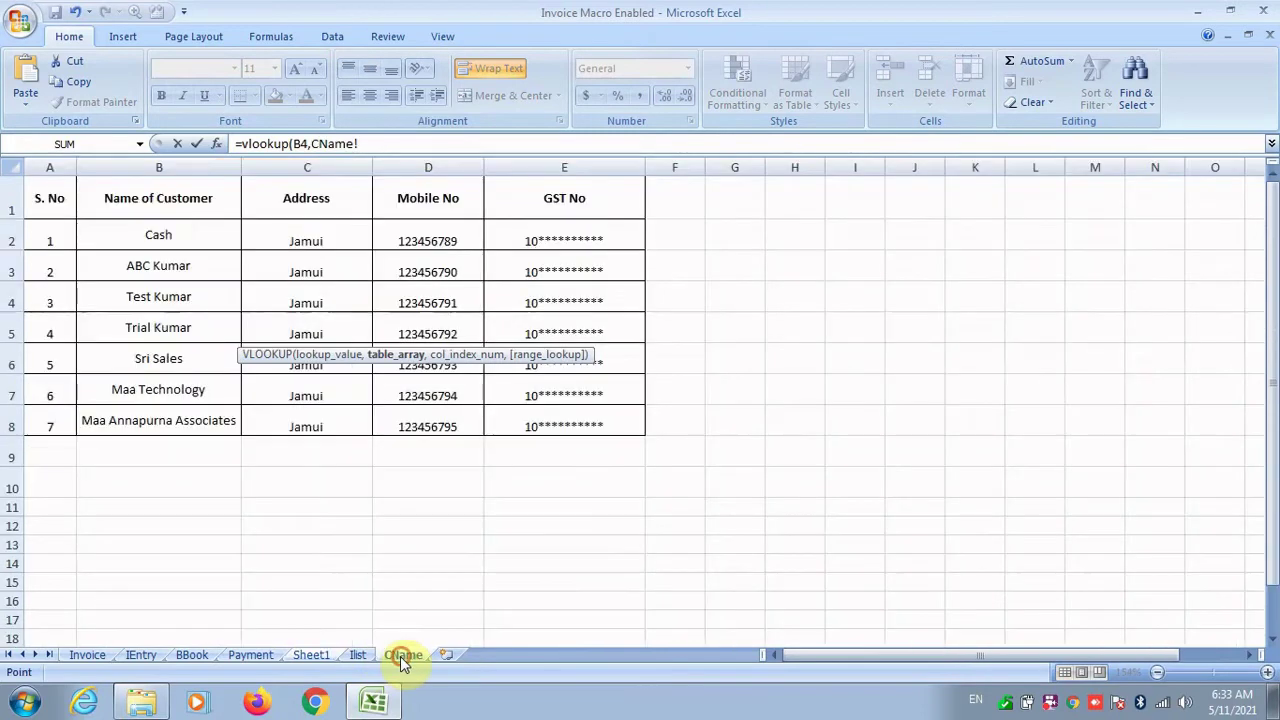
left_click_drag(57, 206, 563, 421)
left_click(411, 144)
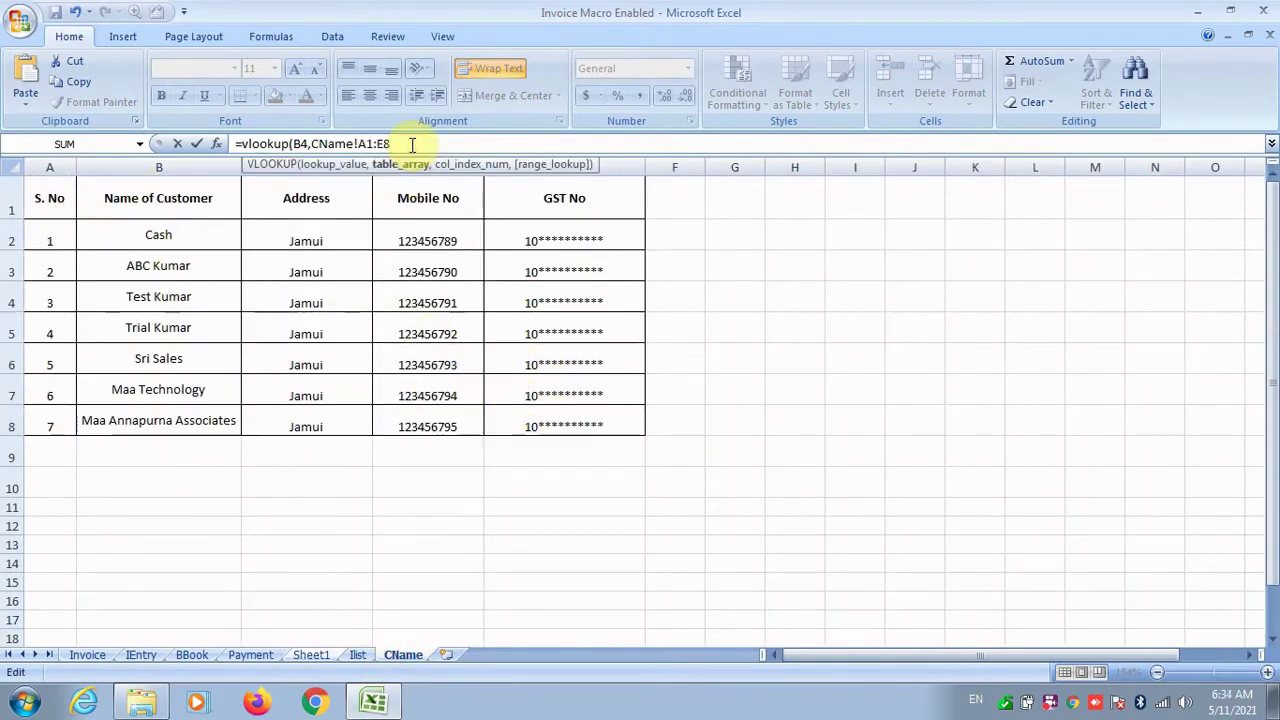
type(",2,")
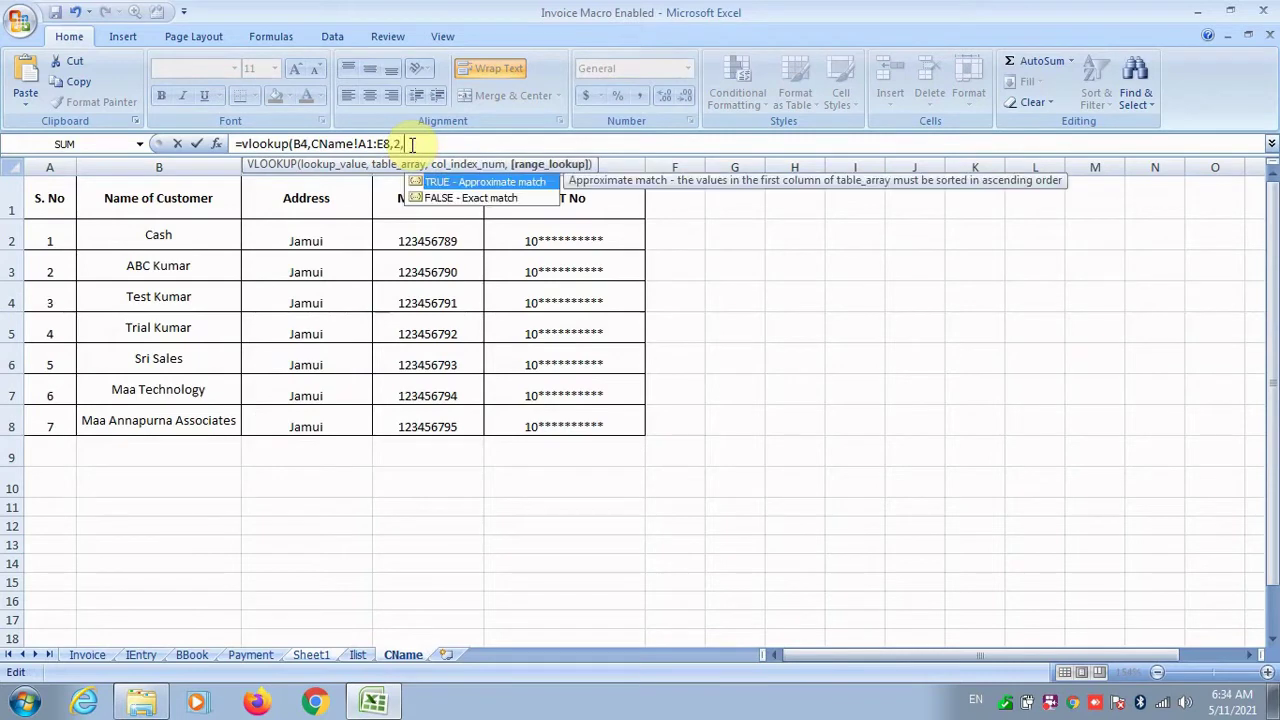
type("0)")
key("Return")
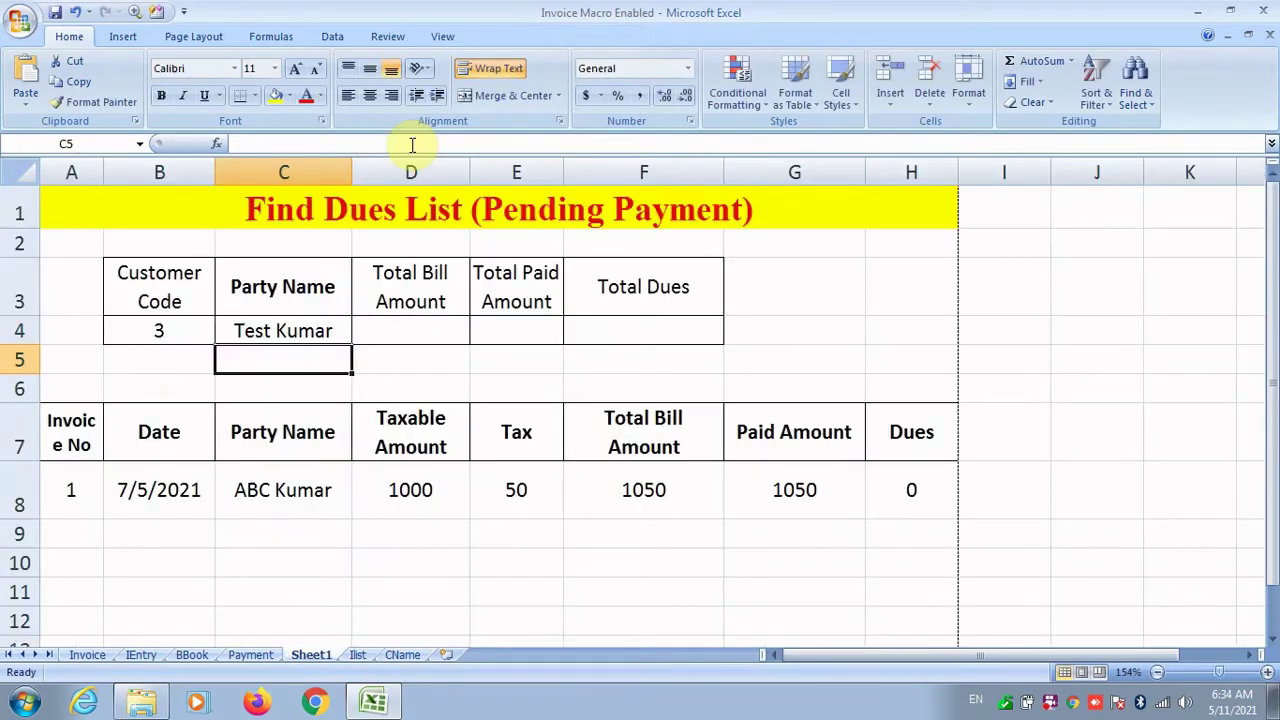
left_click(308, 330)
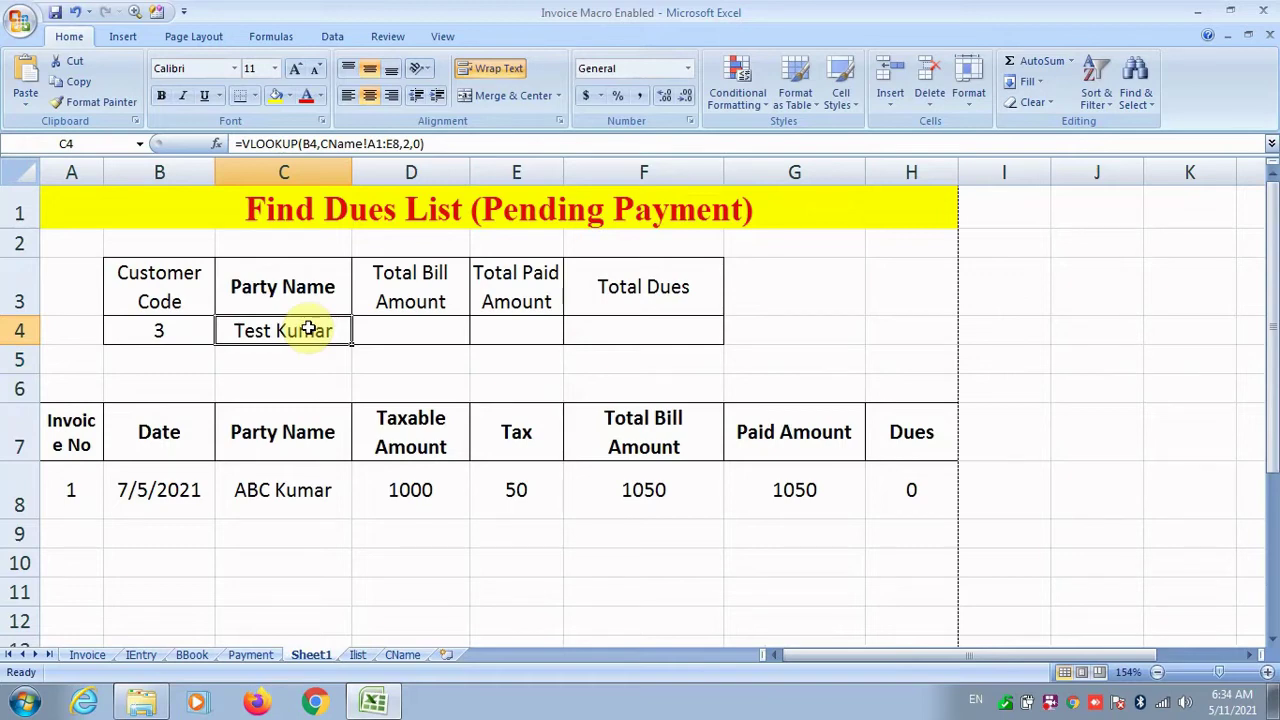
Step: Start recording a new macro with the offered default settings while on Sheet1
left_click(443, 38)
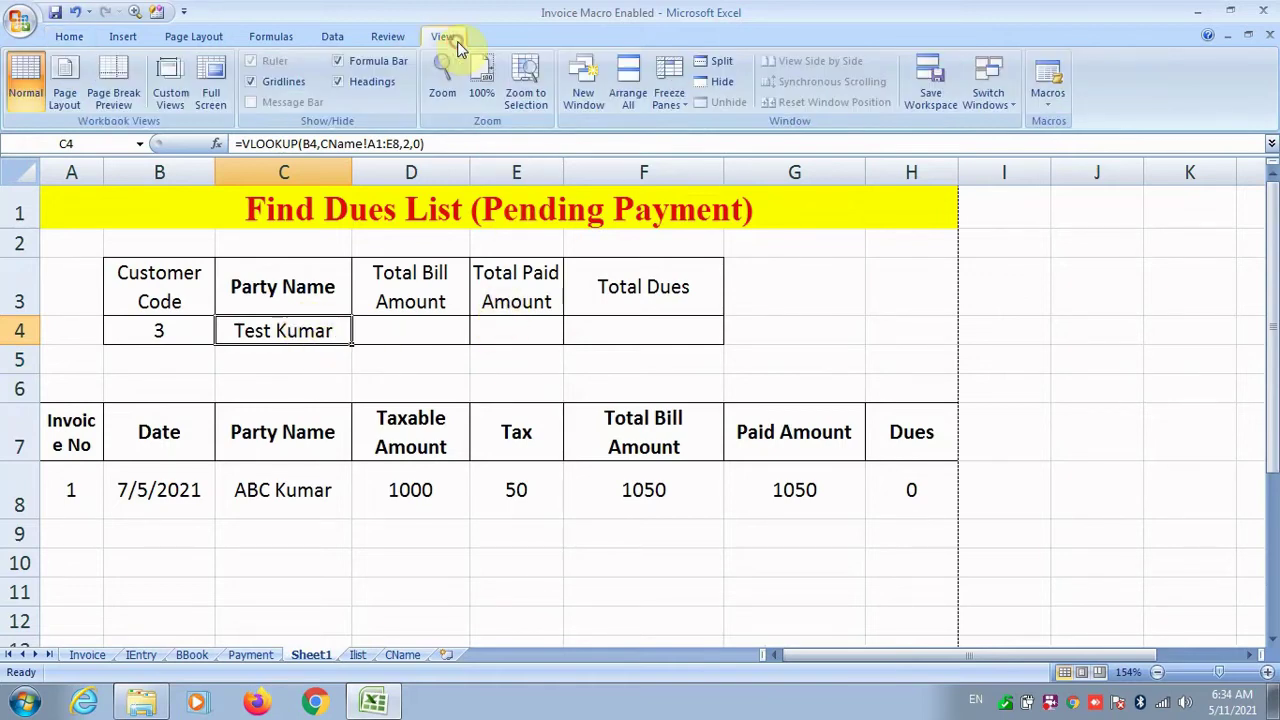
left_click(1048, 80)
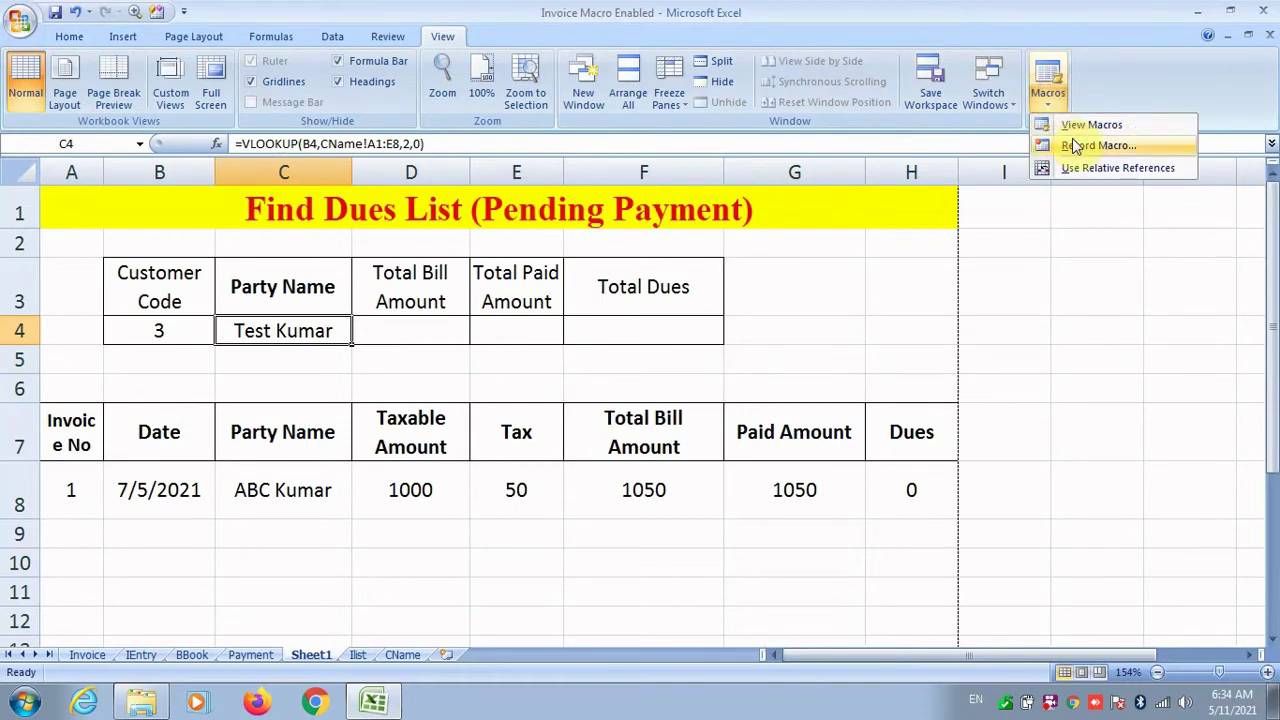
left_click(1076, 147)
left_click(924, 444)
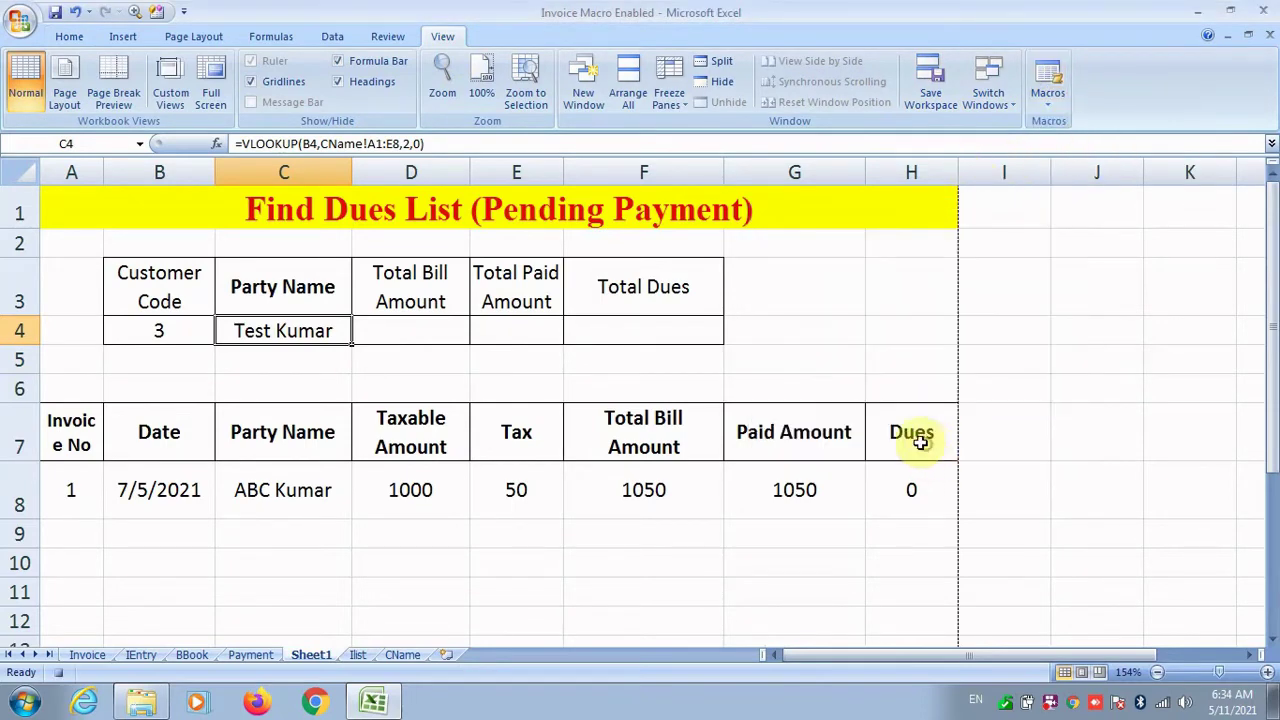
Step: Set up an Advanced Filter that copies to another location, with list range BBook!$D$2:$D$10000
left_click(320, 37)
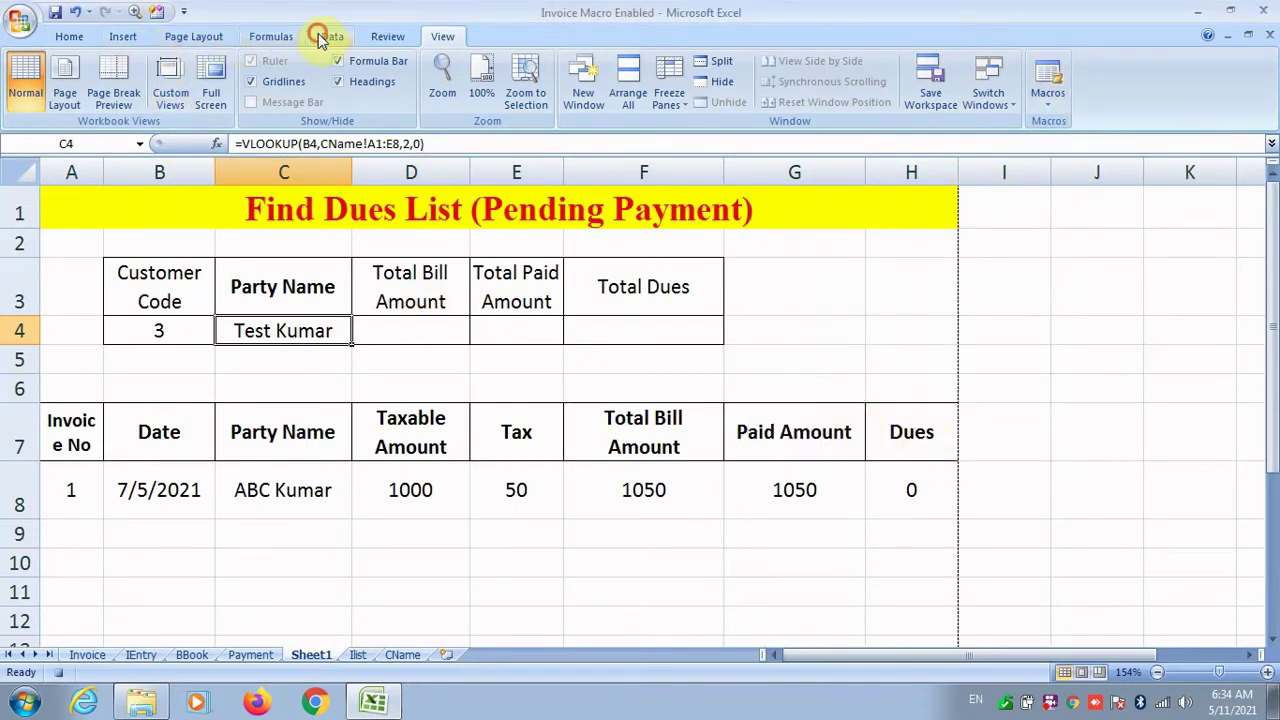
left_click(540, 102)
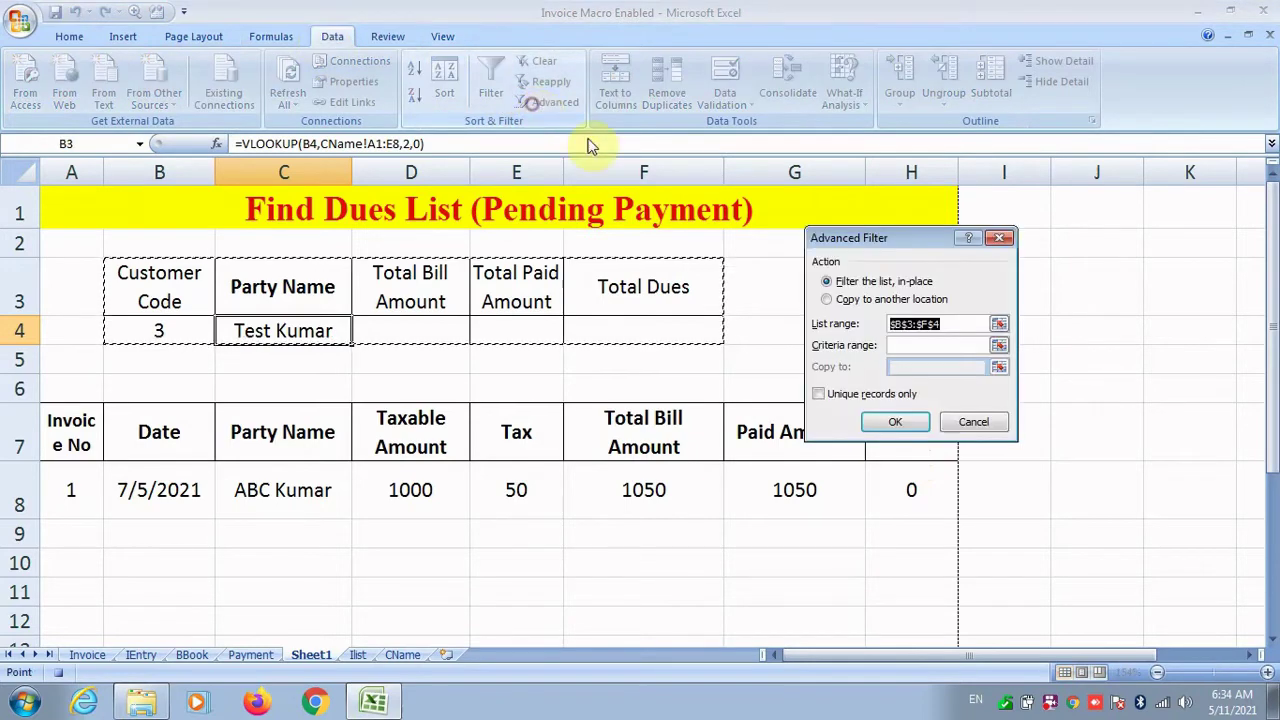
left_click(826, 299)
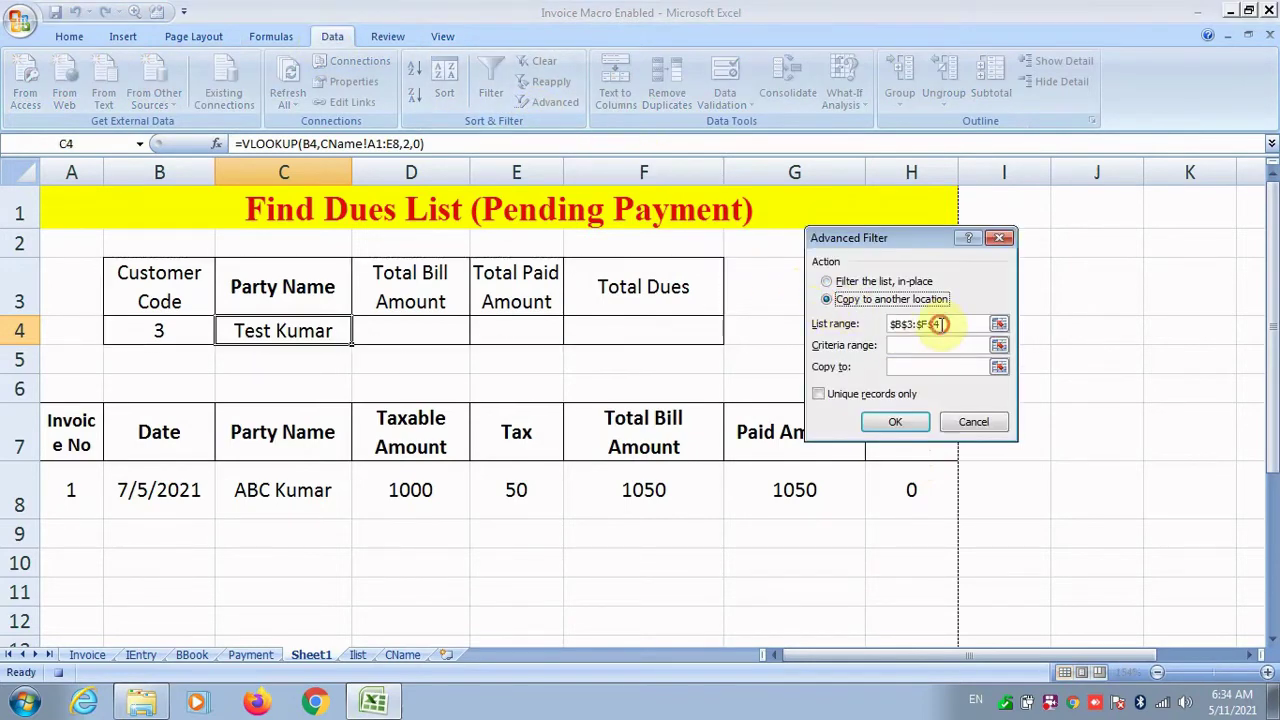
left_click_drag(940, 323, 826, 326)
key("BackSpace")
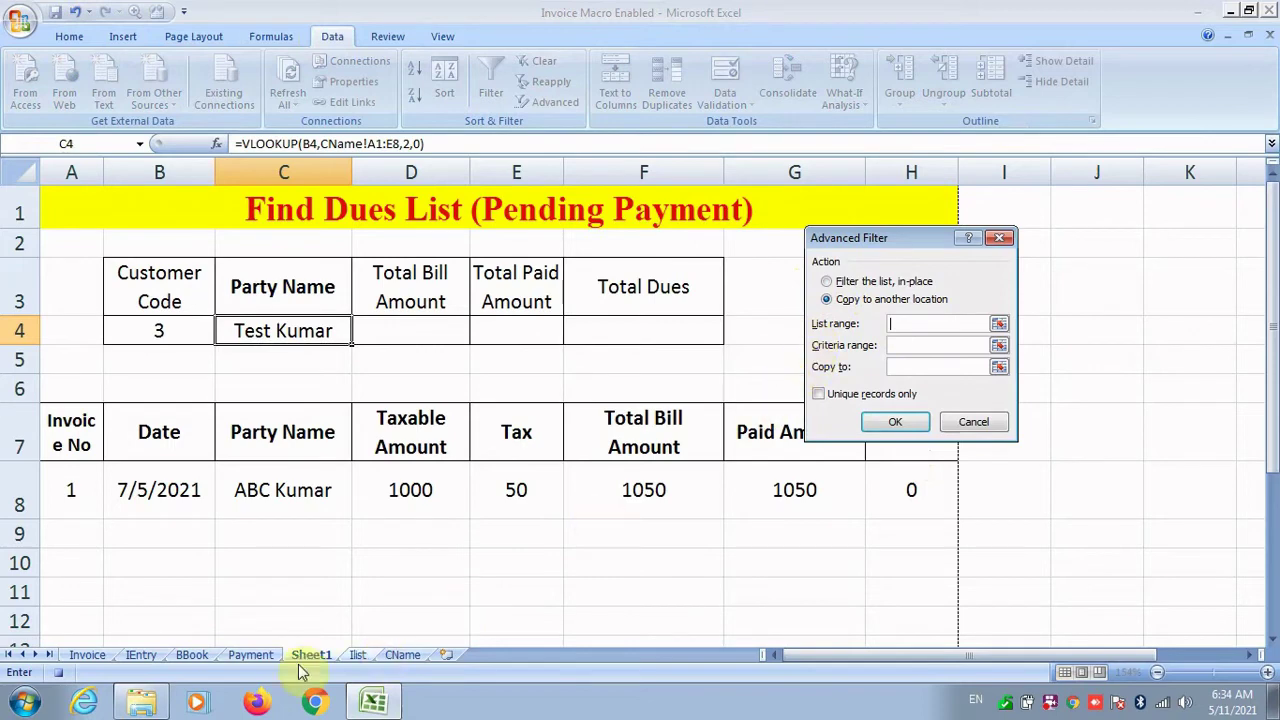
left_click(192, 655)
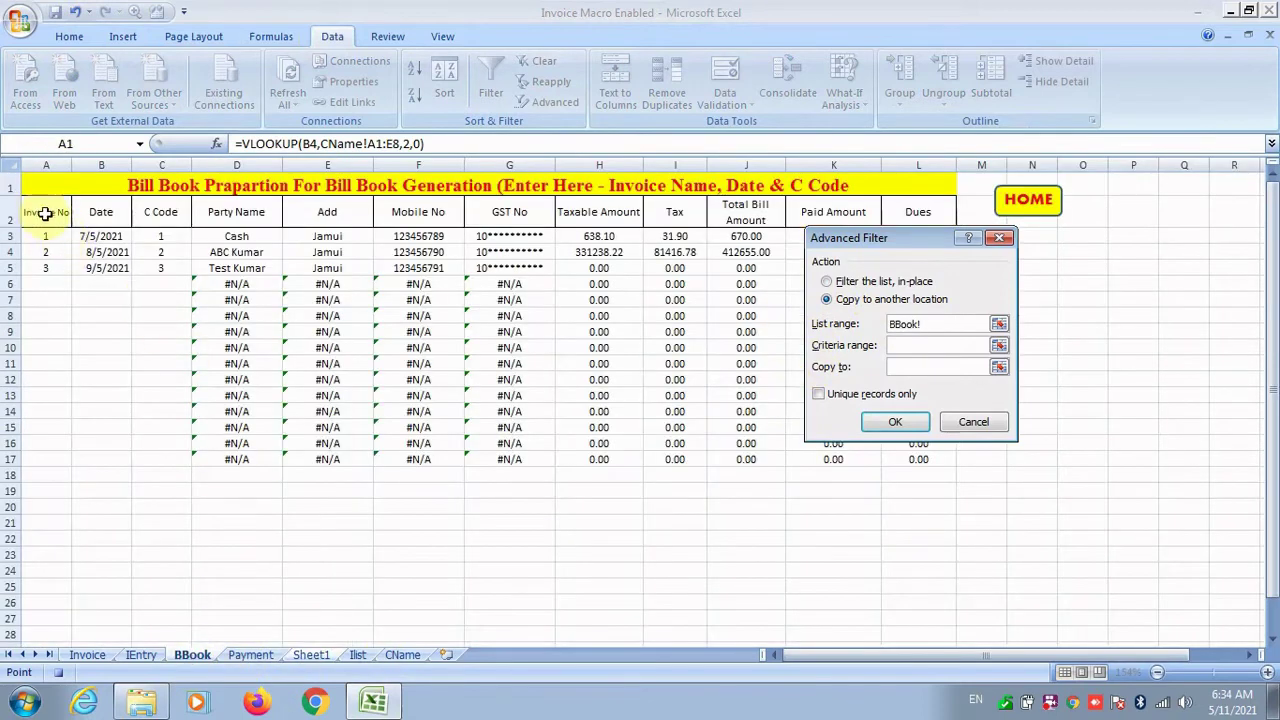
left_click_drag(40, 210, 945, 485)
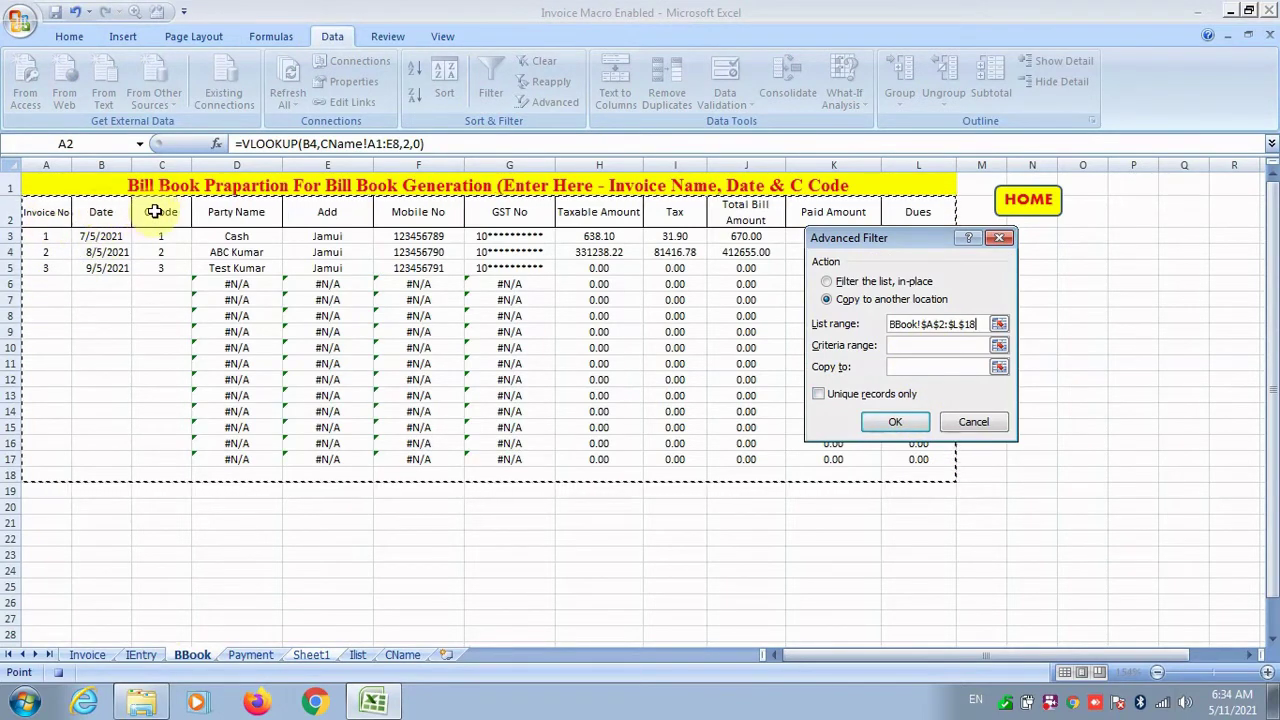
left_click_drag(236, 212, 233, 460)
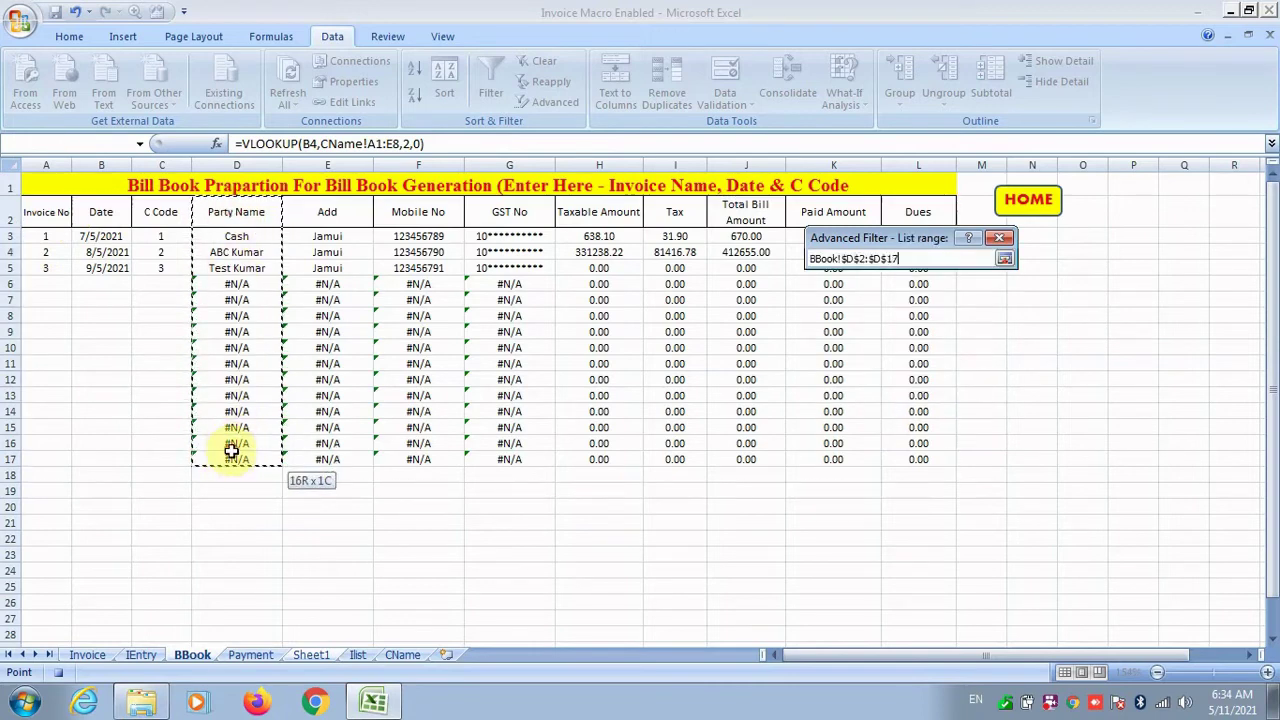
left_click(975, 324)
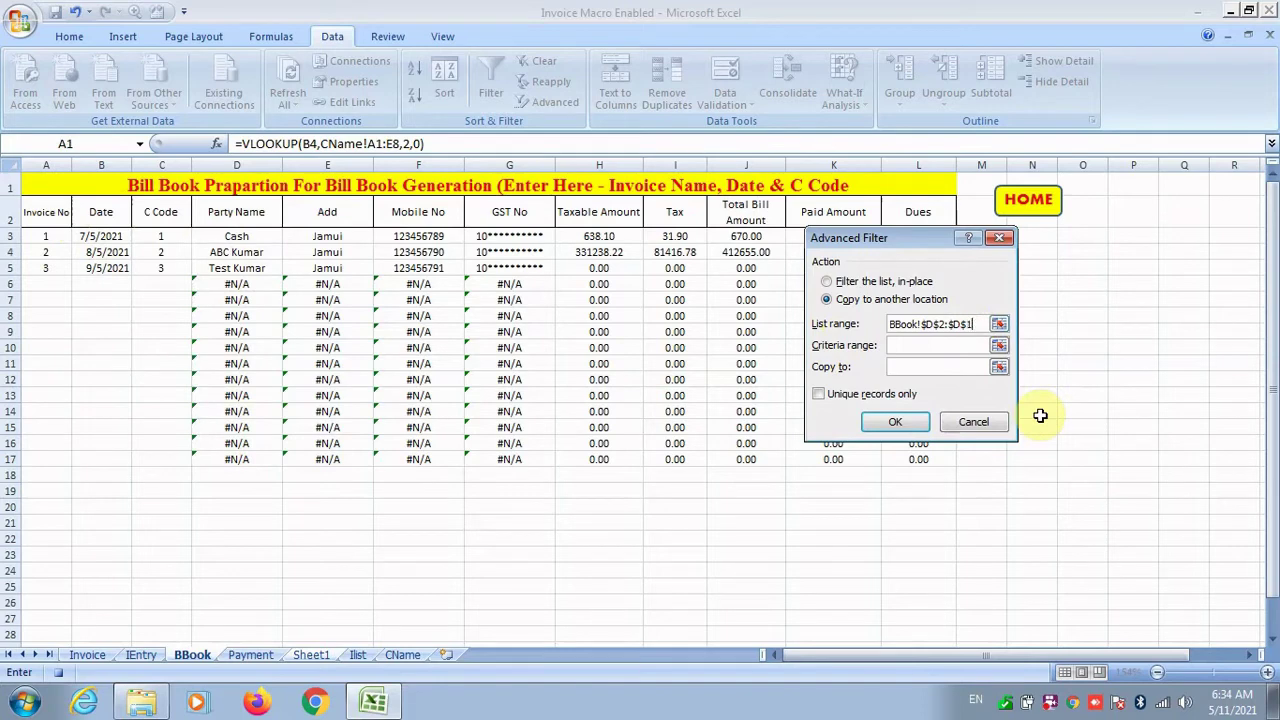
key("Tab")
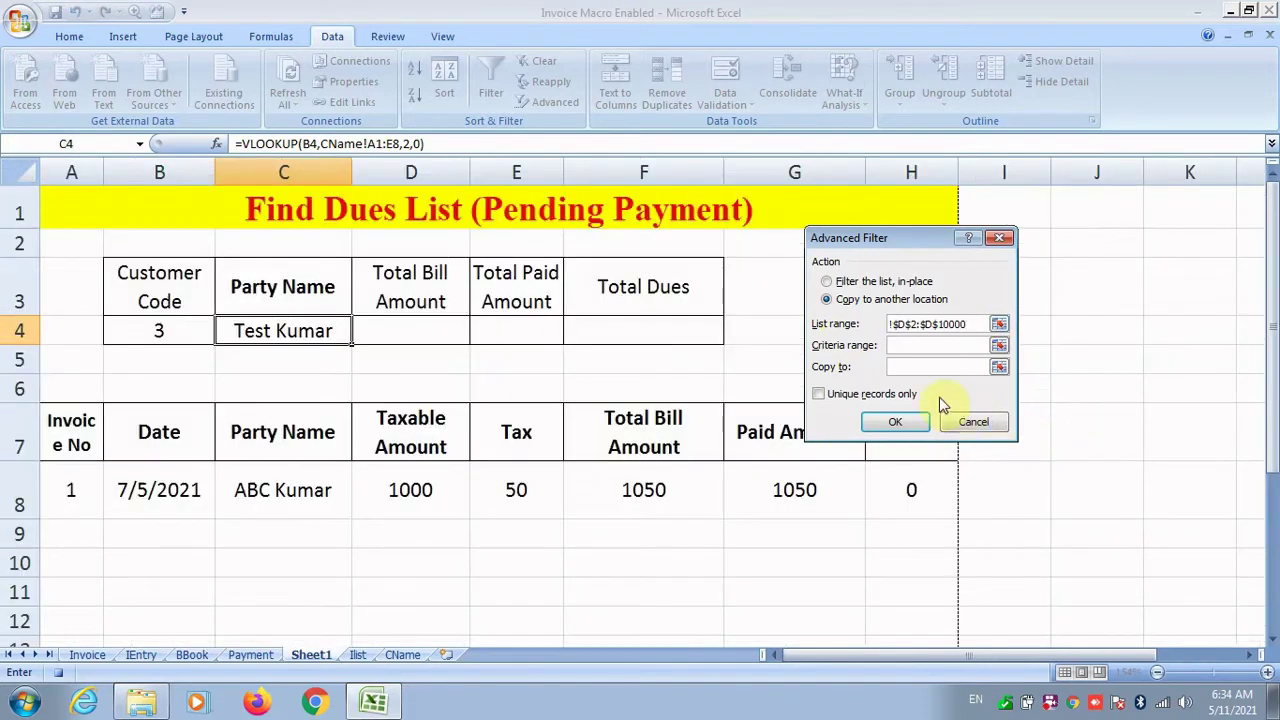
Step: Try to run the filter with criteria range Sheet1!$C$3:$C$4, copying to the Sheet1 area that starts with the header row at A7
left_click_drag(291, 286, 286, 332)
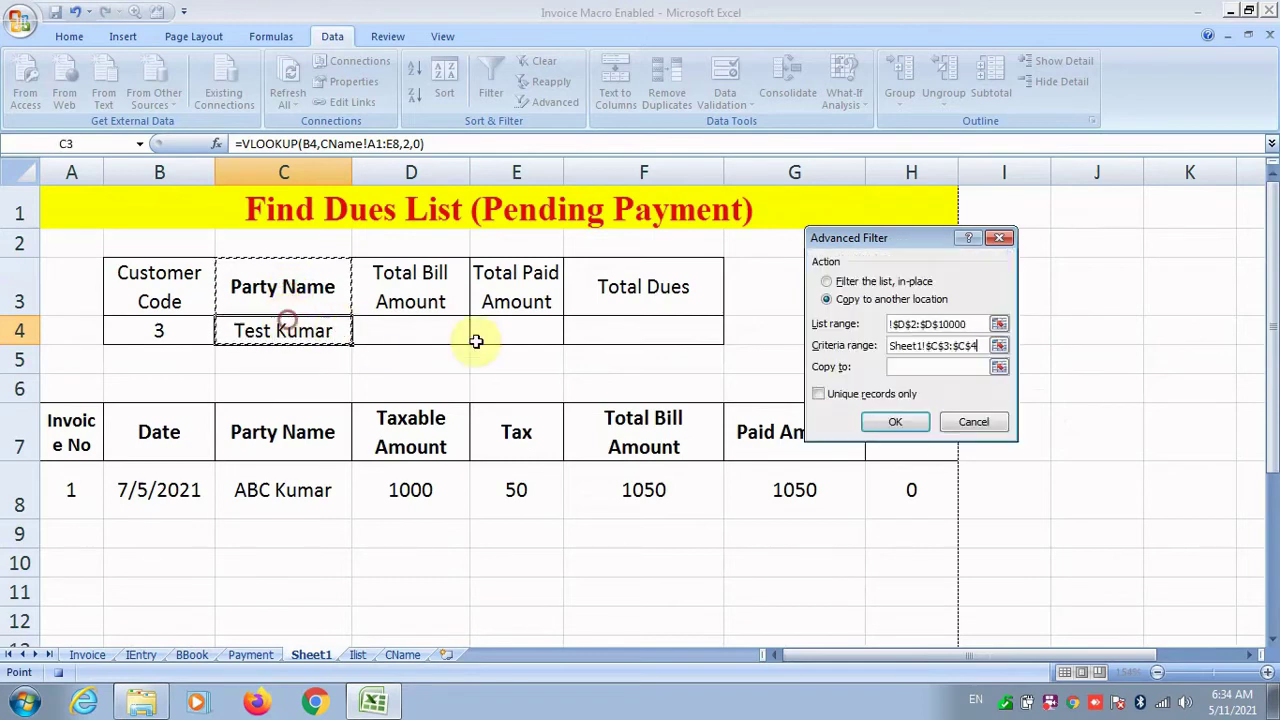
left_click(920, 366)
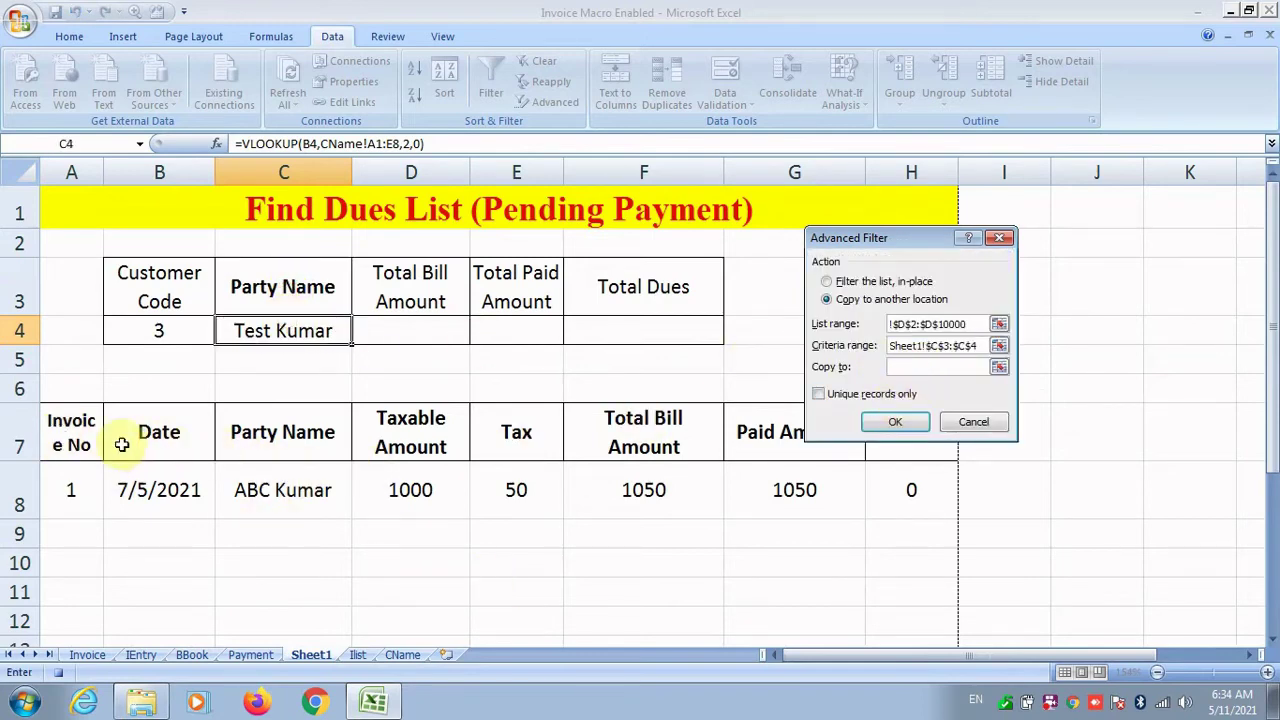
left_click_drag(77, 445, 895, 695)
left_click(897, 422)
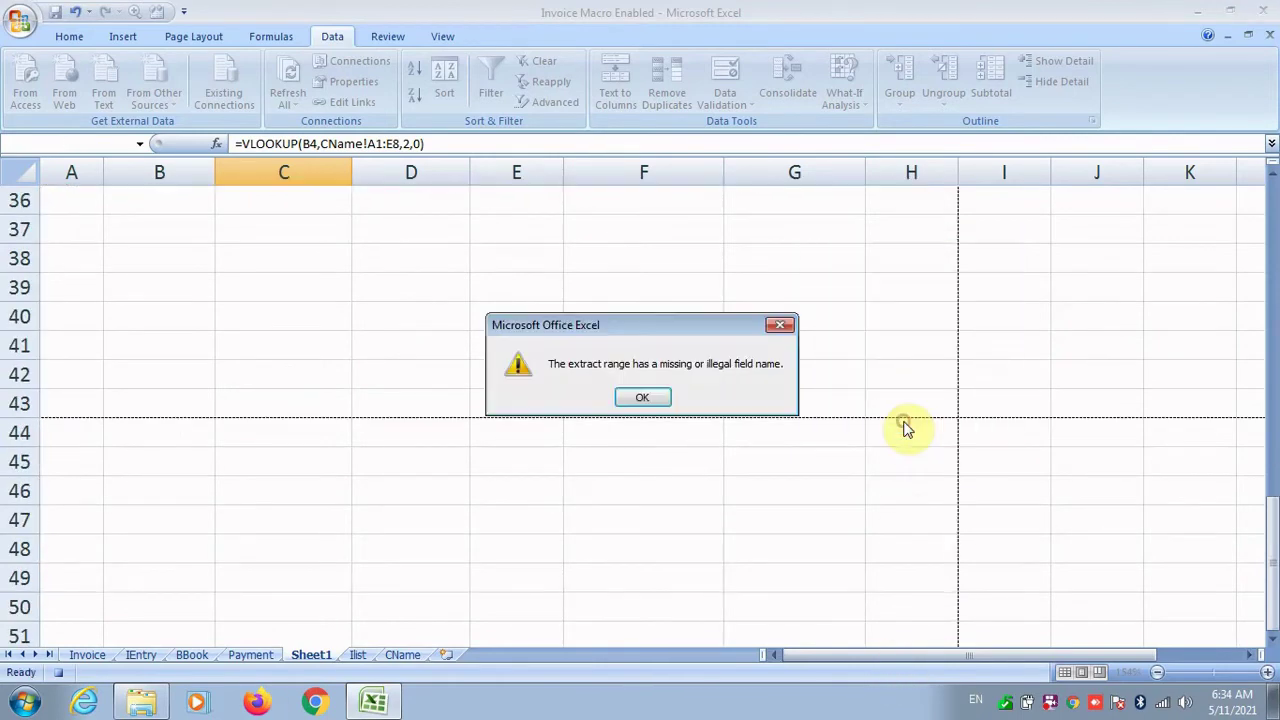
left_click(641, 398)
scroll(791, 443, "up", 12)
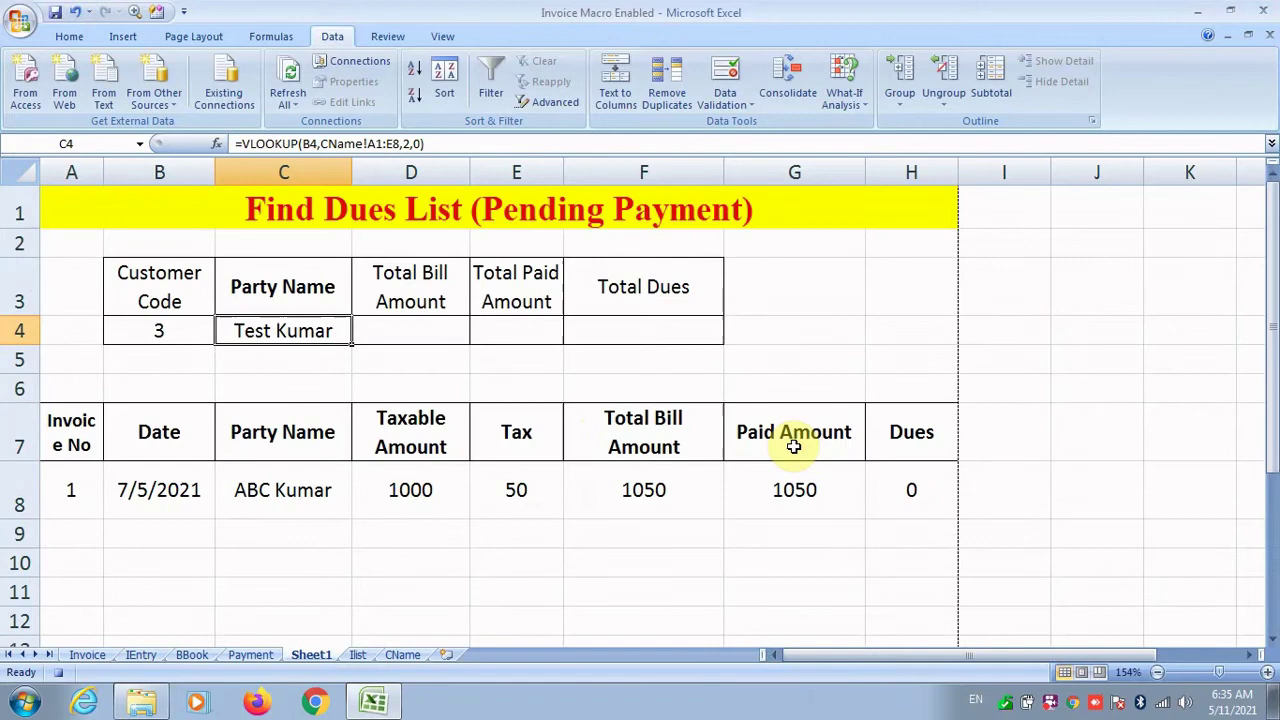
Step: Set up a fresh Advanced Filter from cell F8 that copies to another location, with list range BBook!$A$2:$L$10000
left_click(718, 488)
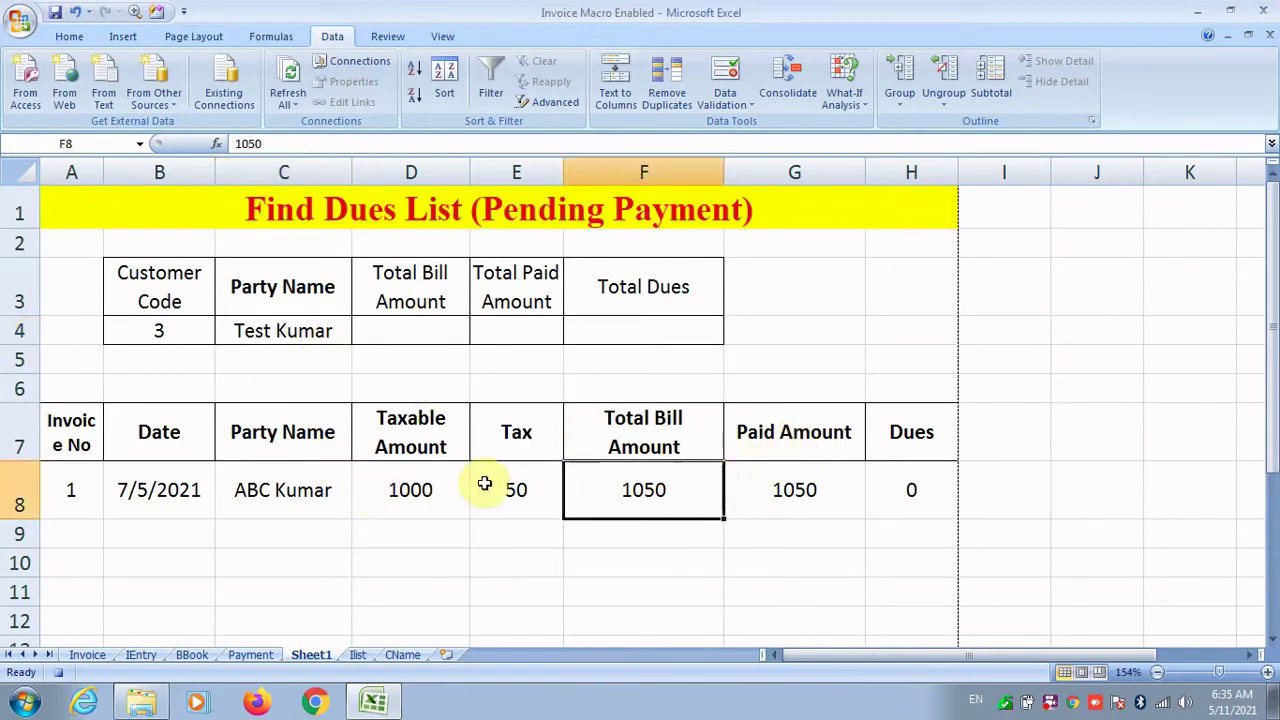
left_click(555, 101)
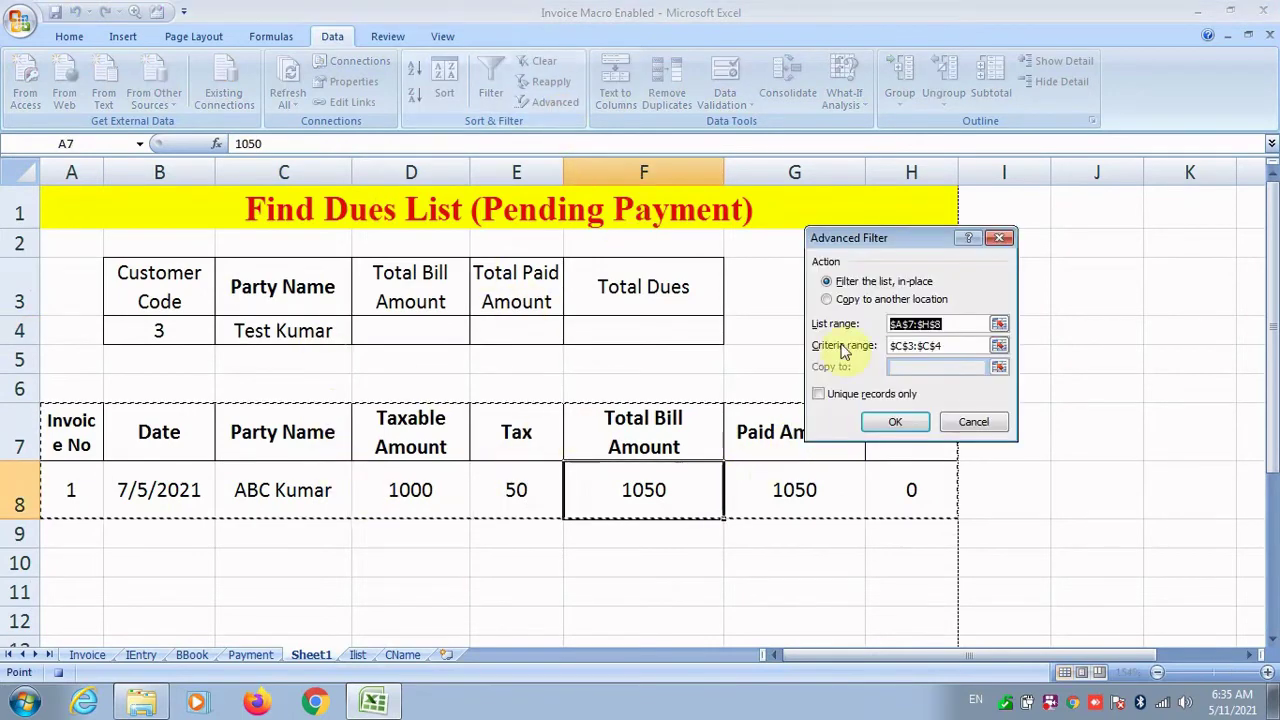
left_click(845, 299)
left_click_drag(950, 326, 860, 324)
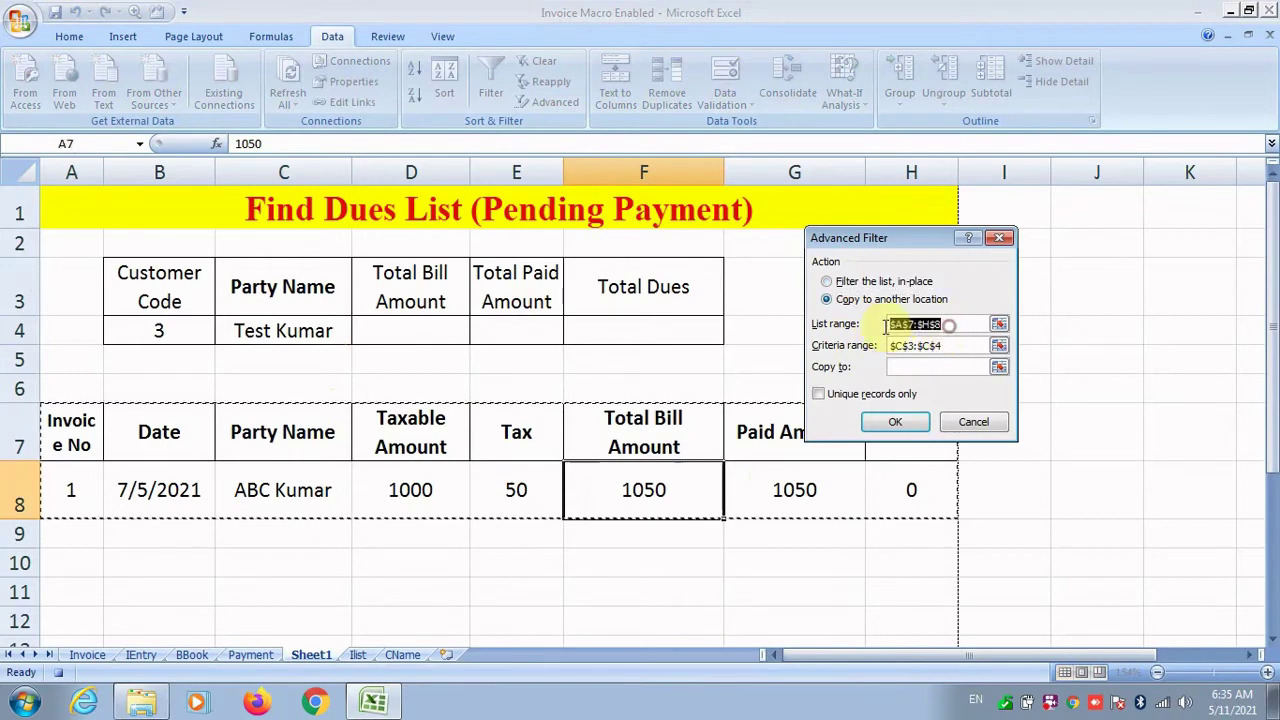
key("BackSpace")
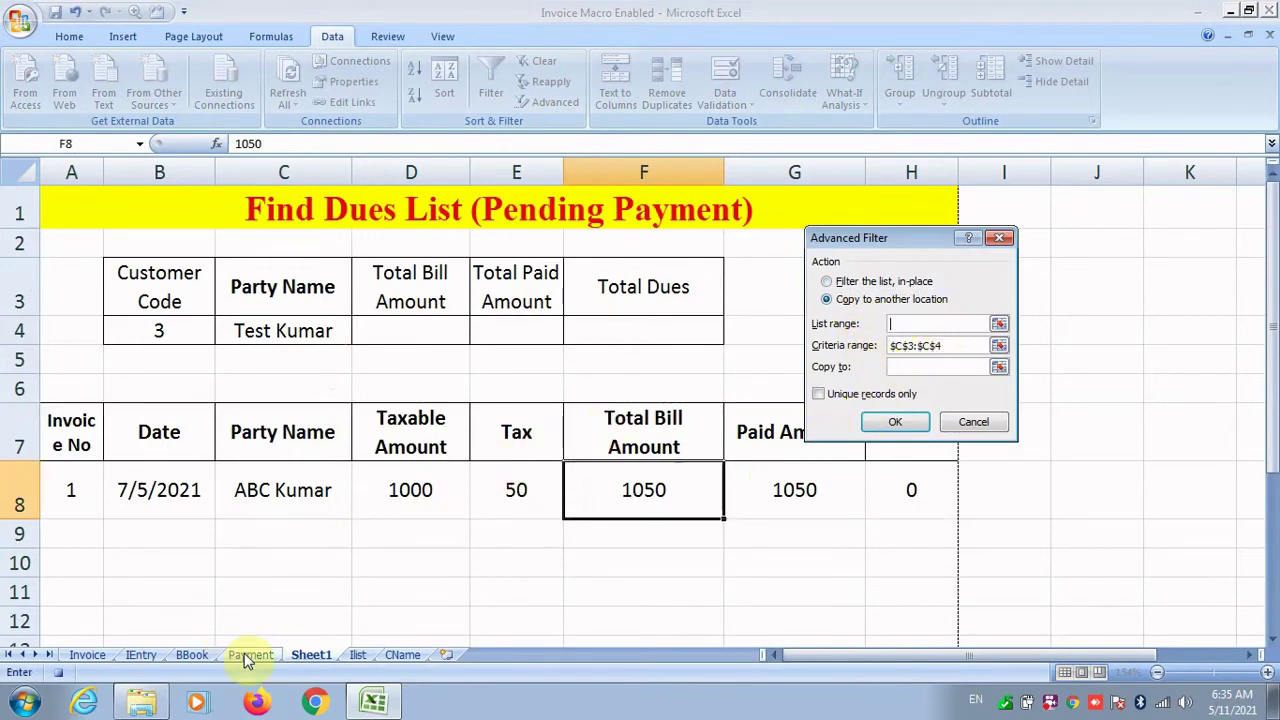
left_click(192, 654)
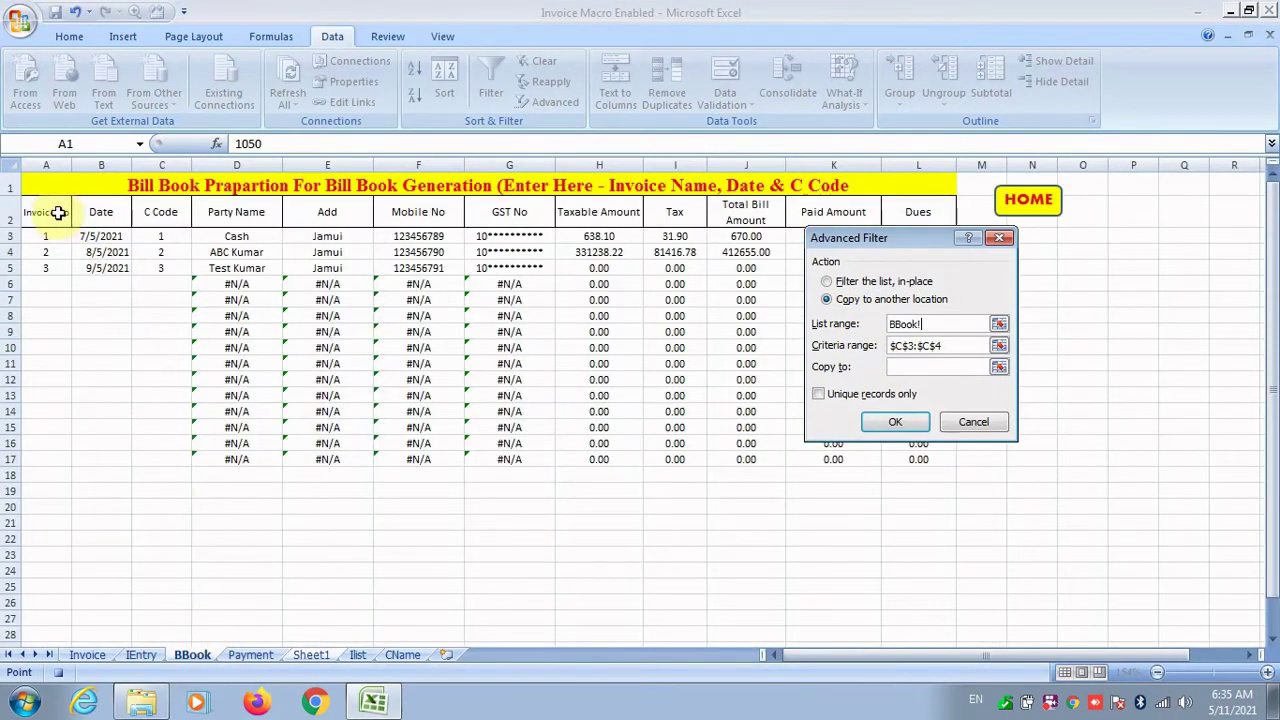
left_click_drag(58, 212, 891, 459)
left_click(968, 324)
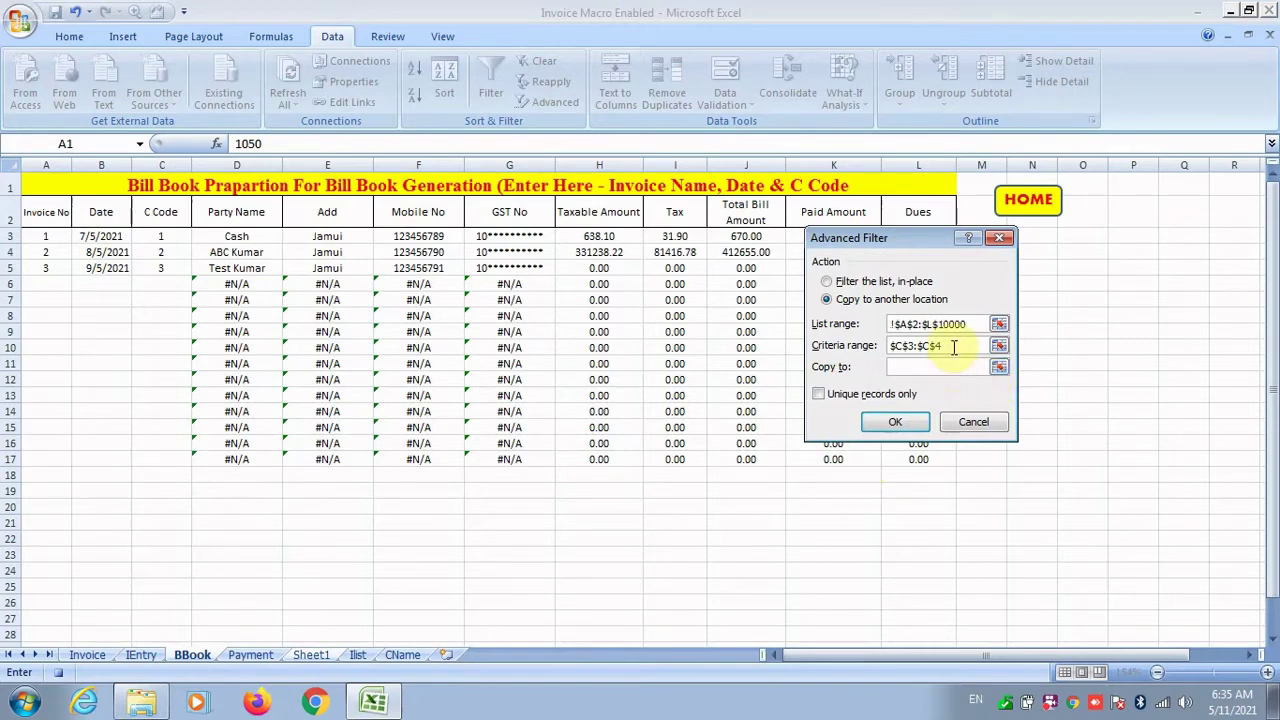
Step: Use Sheet1's C3:C4 as the criteria range and run the filter, copying to the block that starts with the header row at A7
left_click_drag(954, 347, 841, 352)
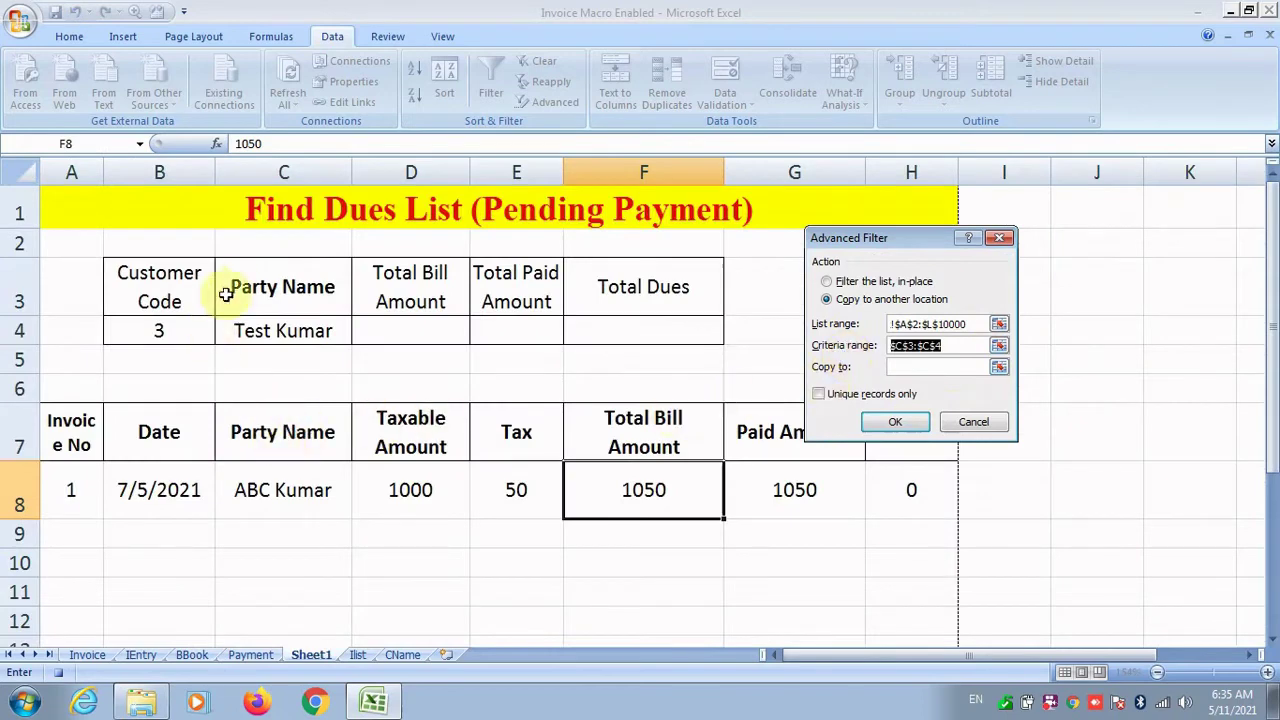
left_click_drag(226, 292, 236, 318)
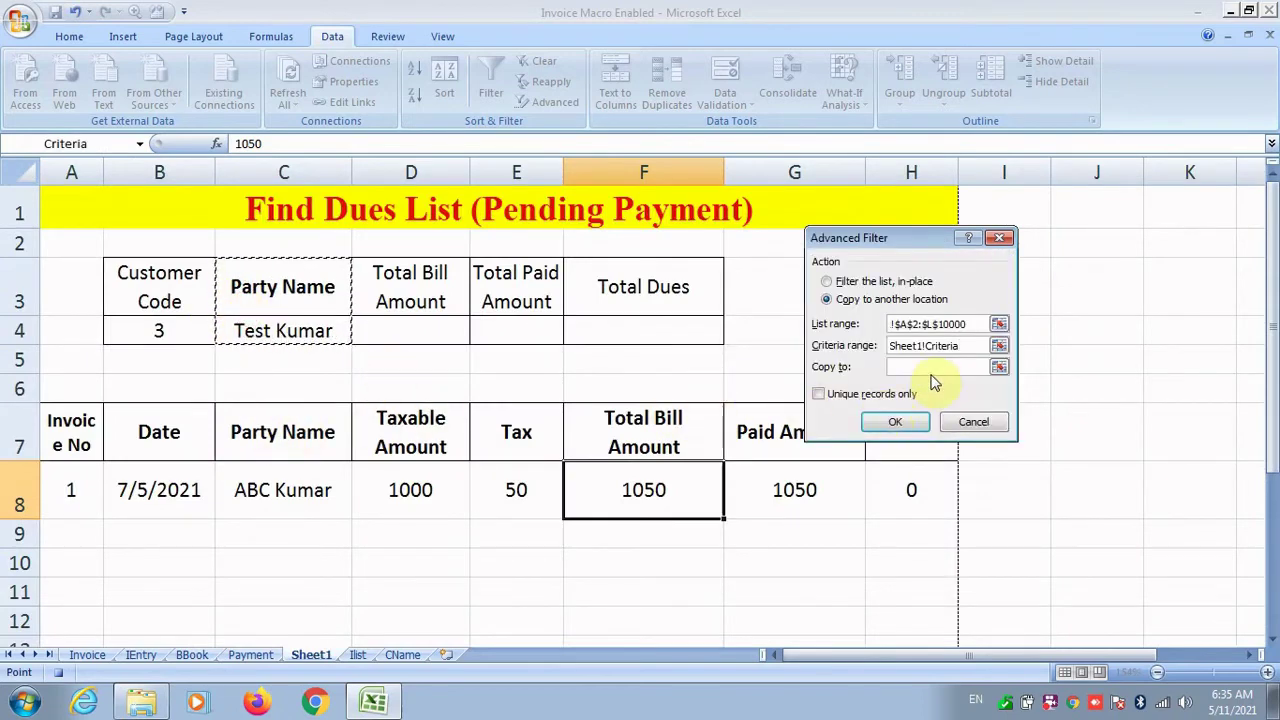
left_click(920, 367)
left_click_drag(91, 414, 866, 674)
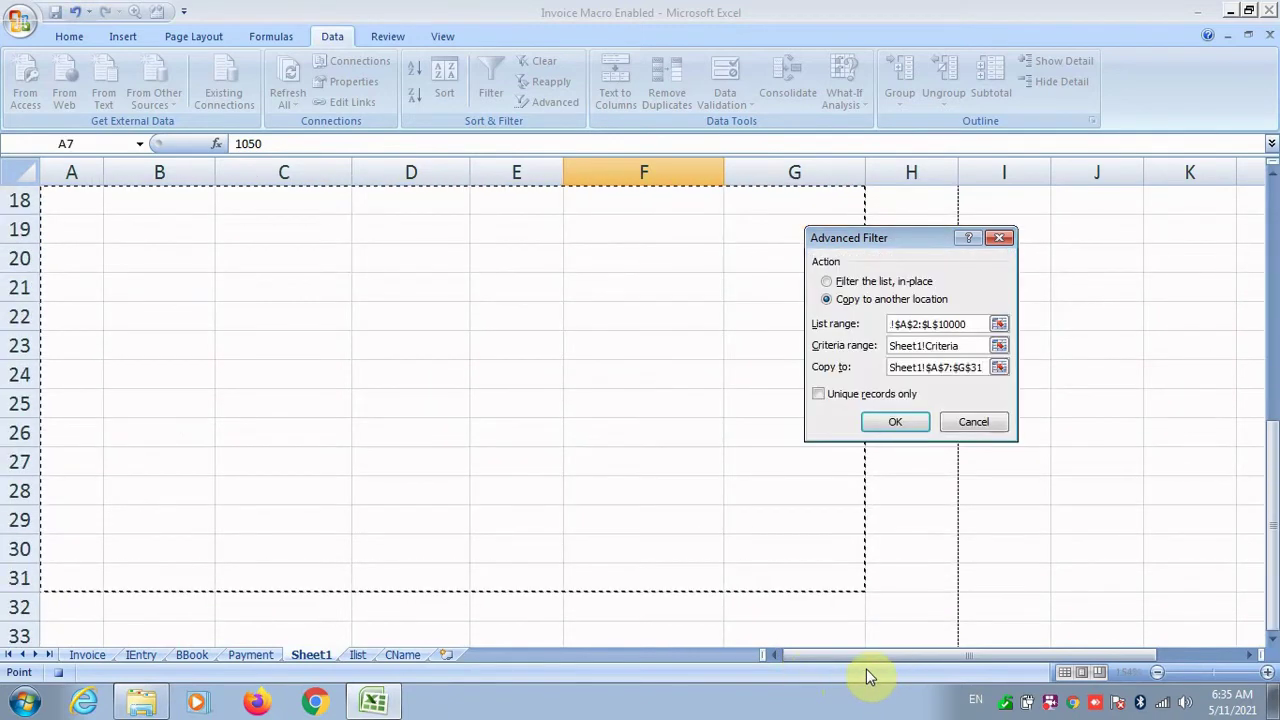
left_click(895, 422)
scroll(891, 462, "up", 3)
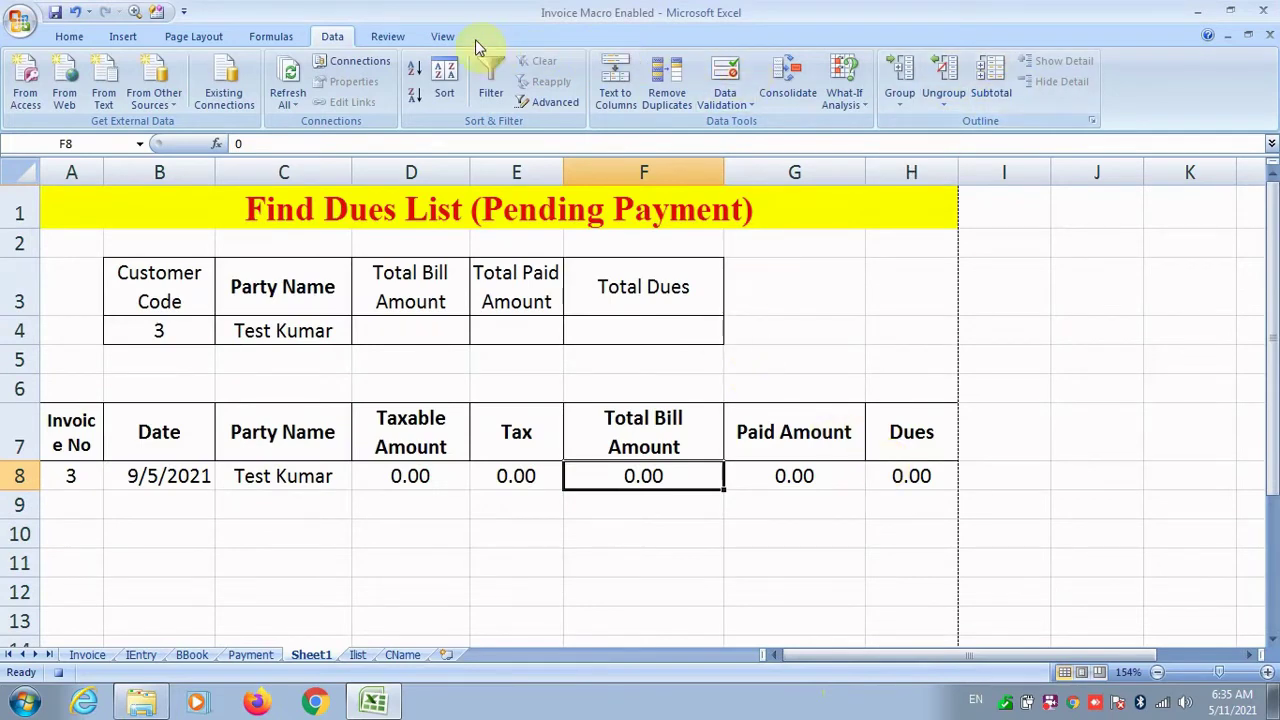
Step: Stop recording the filter macro
left_click(443, 37)
left_click(1047, 88)
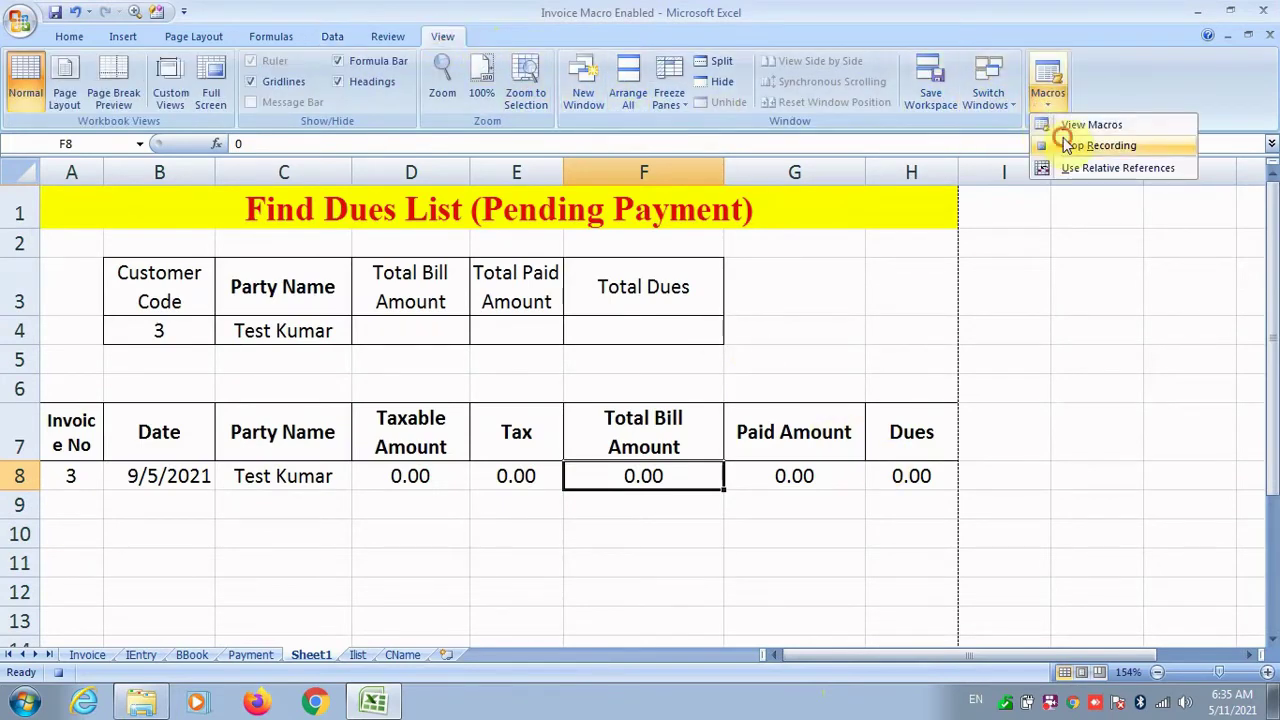
left_click(1067, 145)
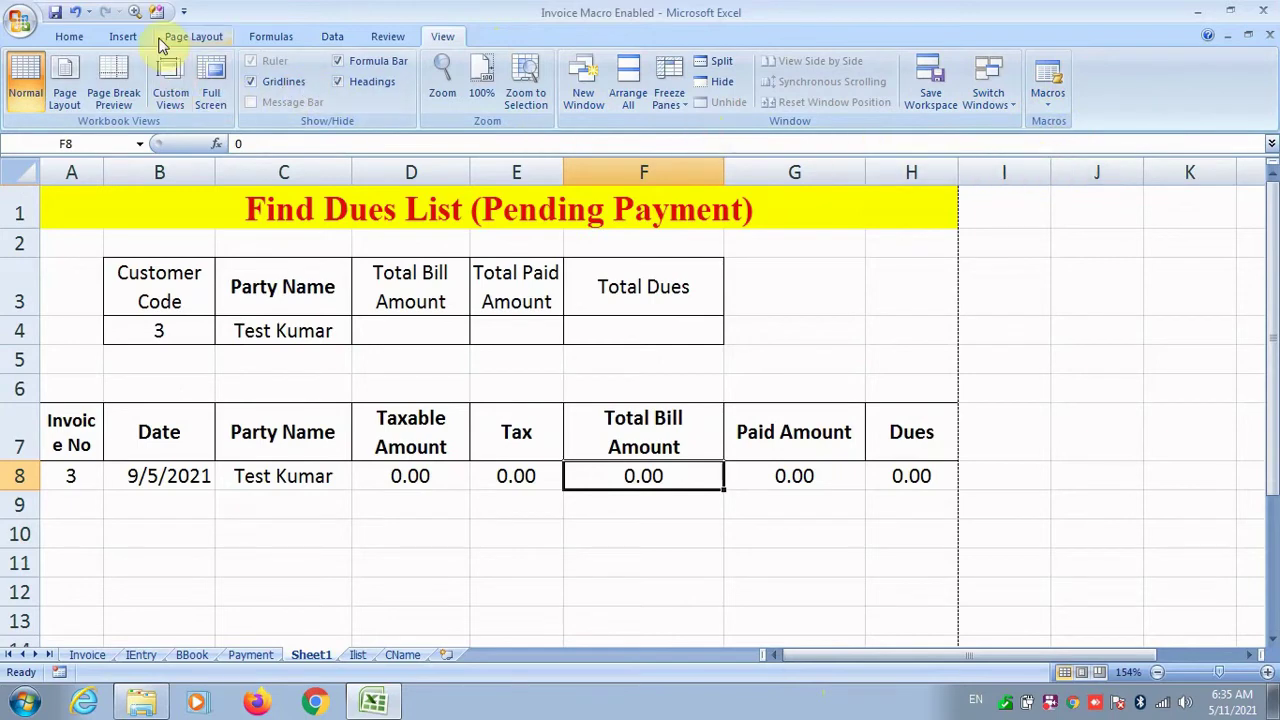
Step: Draw a rectangle about 1.51" wide and 0.56" high beside the customer table in columns I to K and label it Filter Data
left_click(138, 38)
left_click(207, 82)
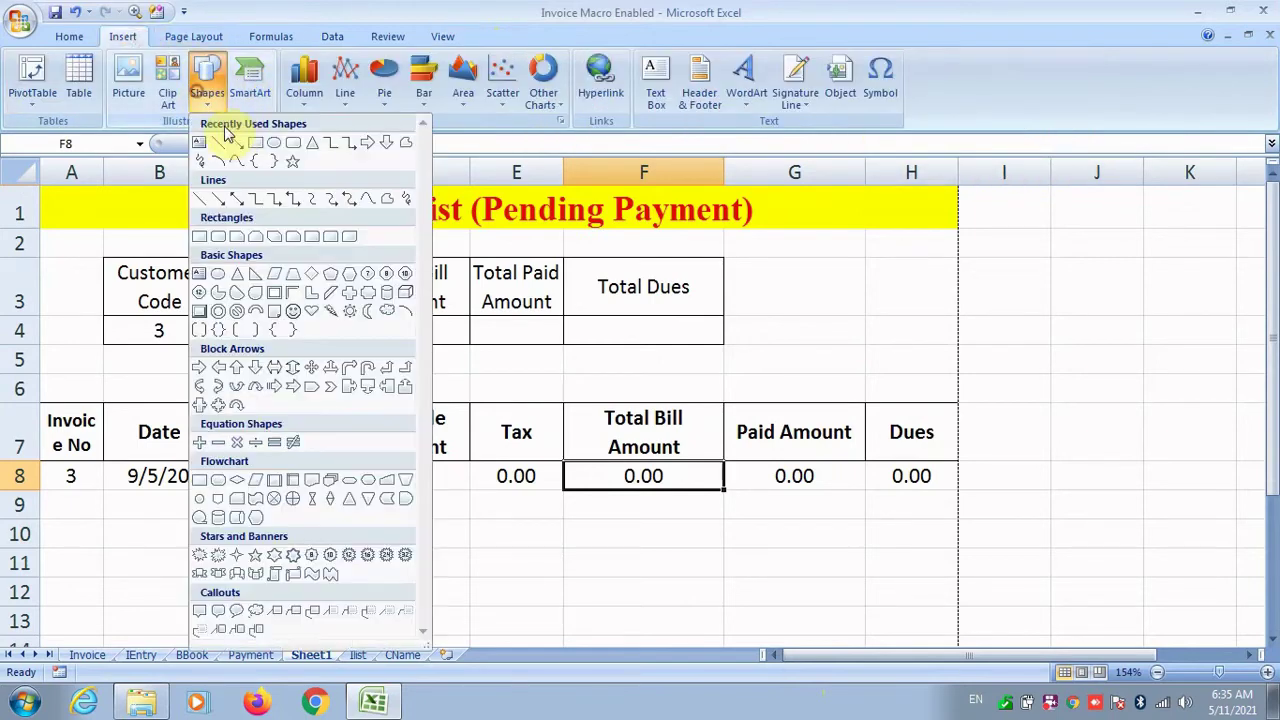
left_click(255, 145)
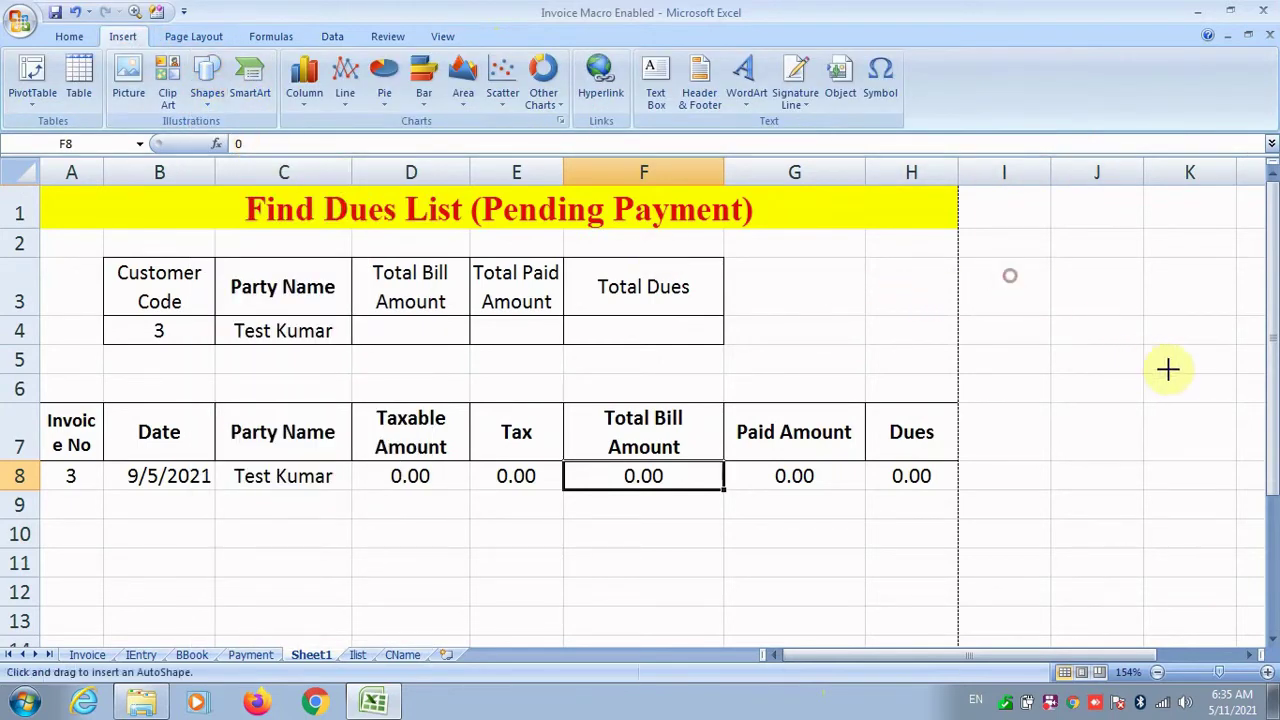
left_click_drag(1219, 351, 1009, 276)
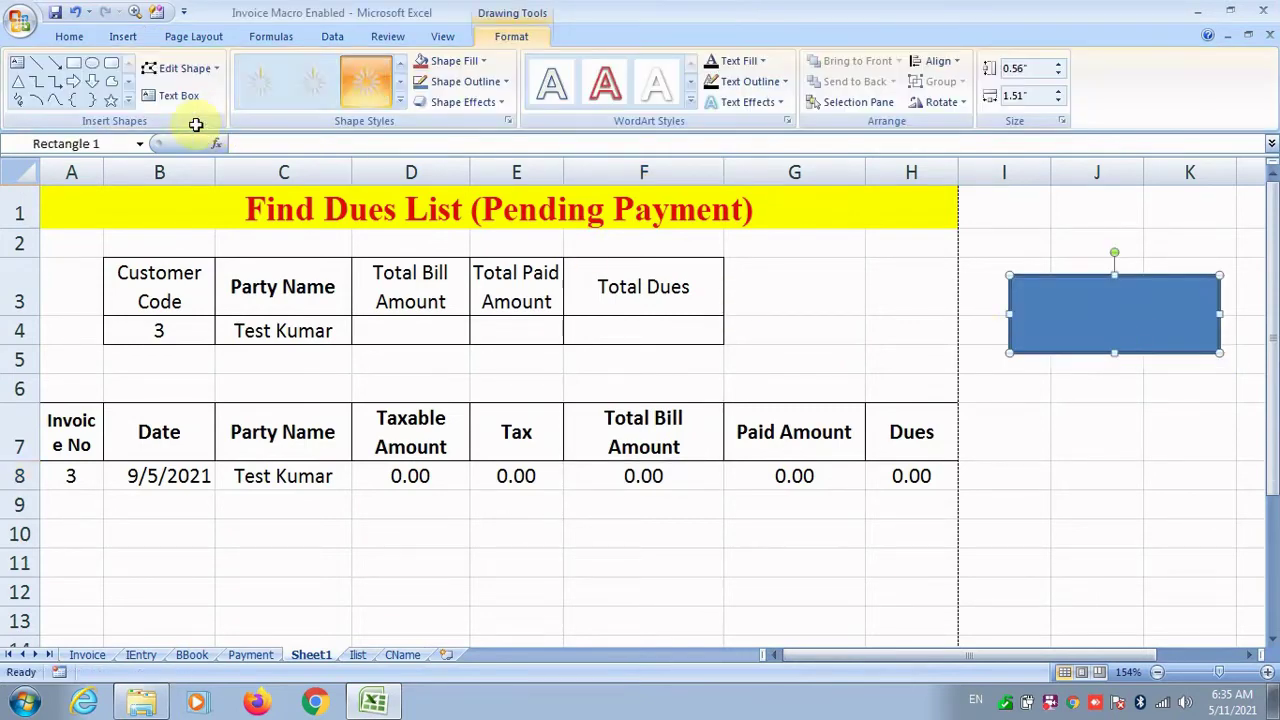
right_click(1072, 295)
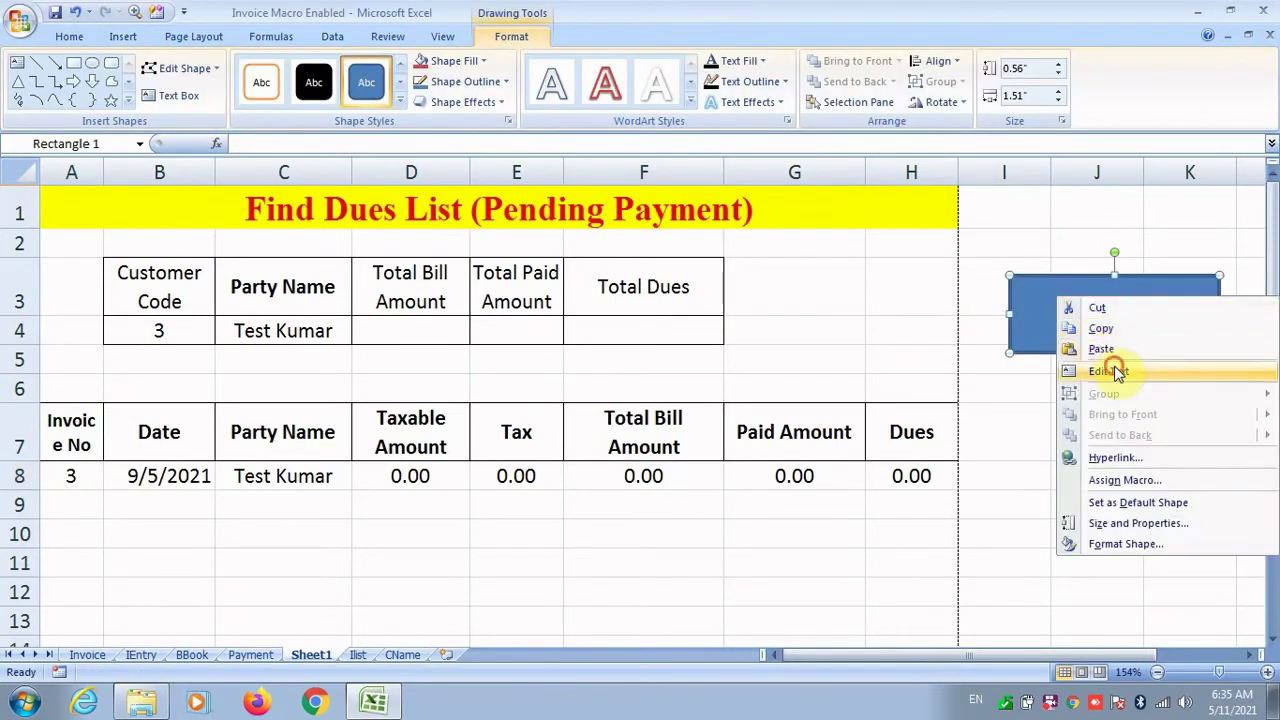
left_click(1115, 369)
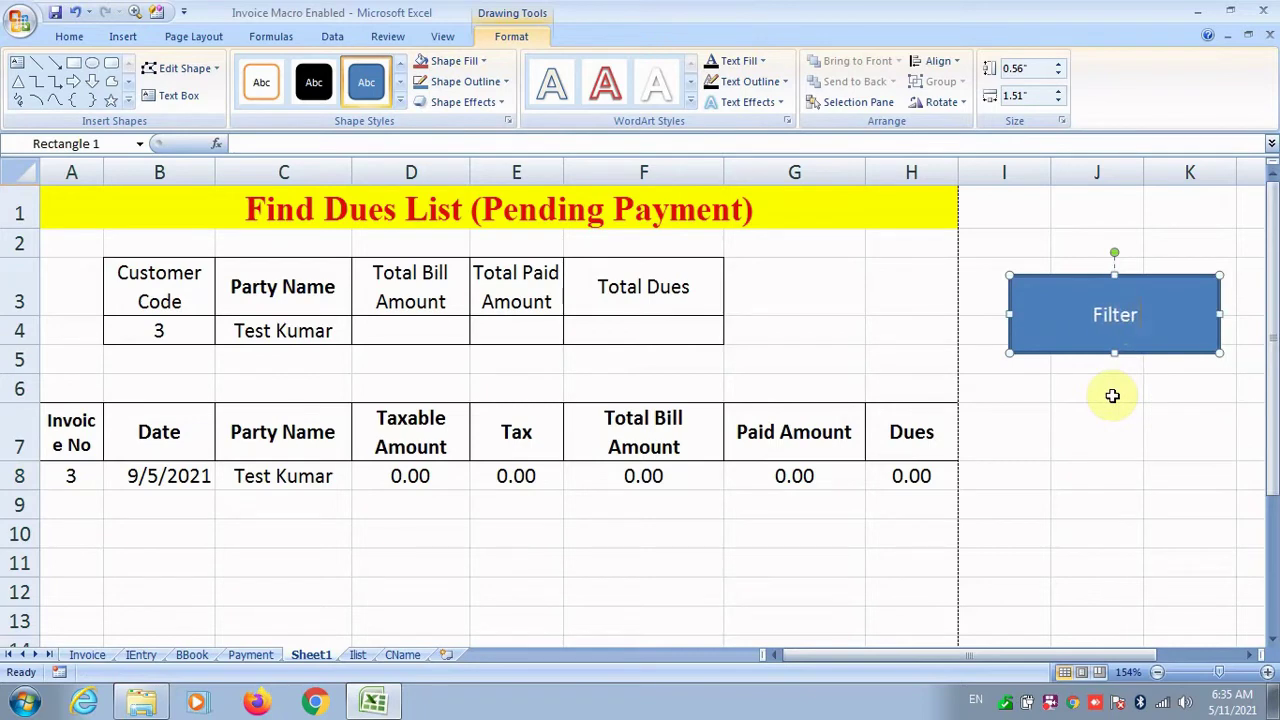
Step: Set the font size of the rectangle's Filter Data label to 17 after trying 25
key("ctrl+a")
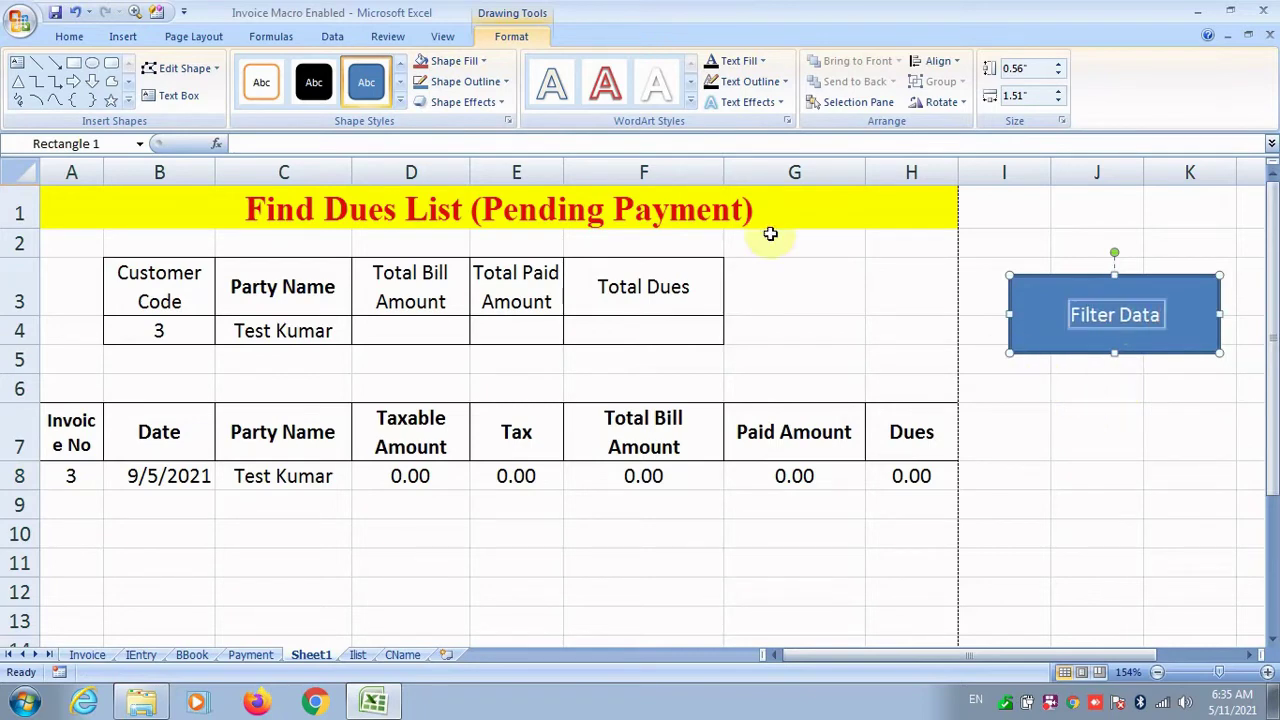
left_click(69, 36)
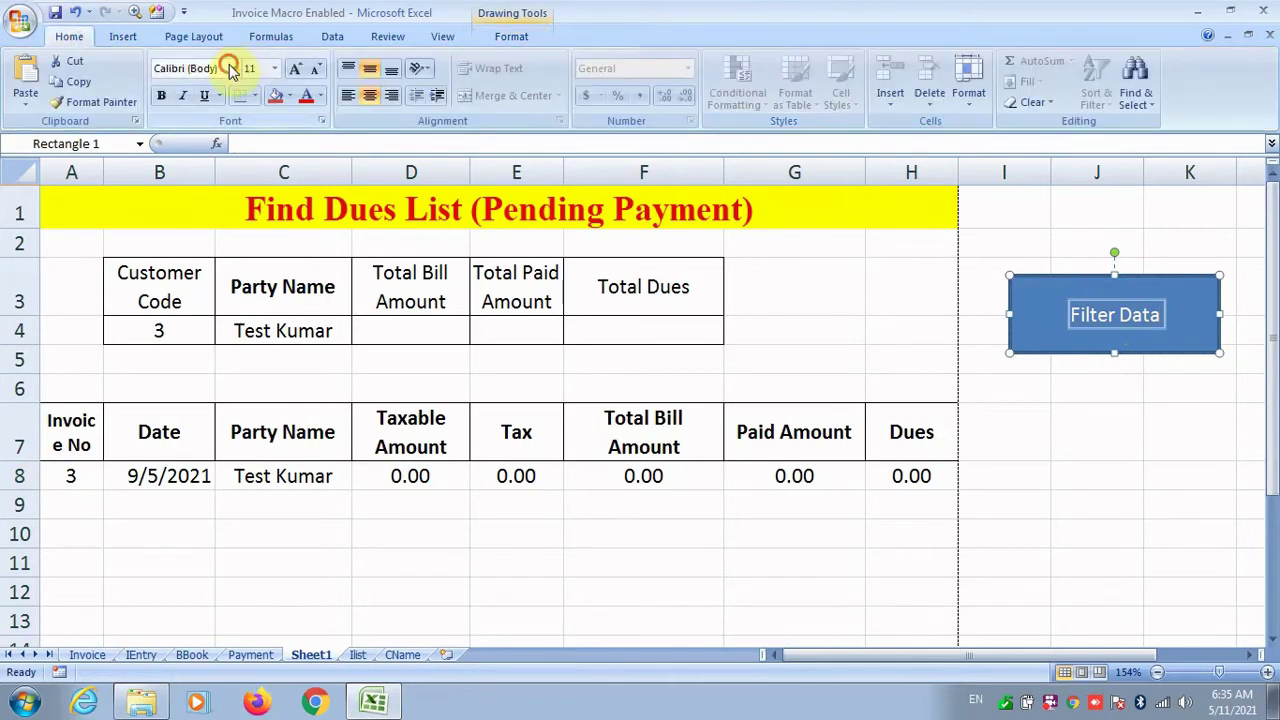
left_click(233, 68)
left_click(251, 68)
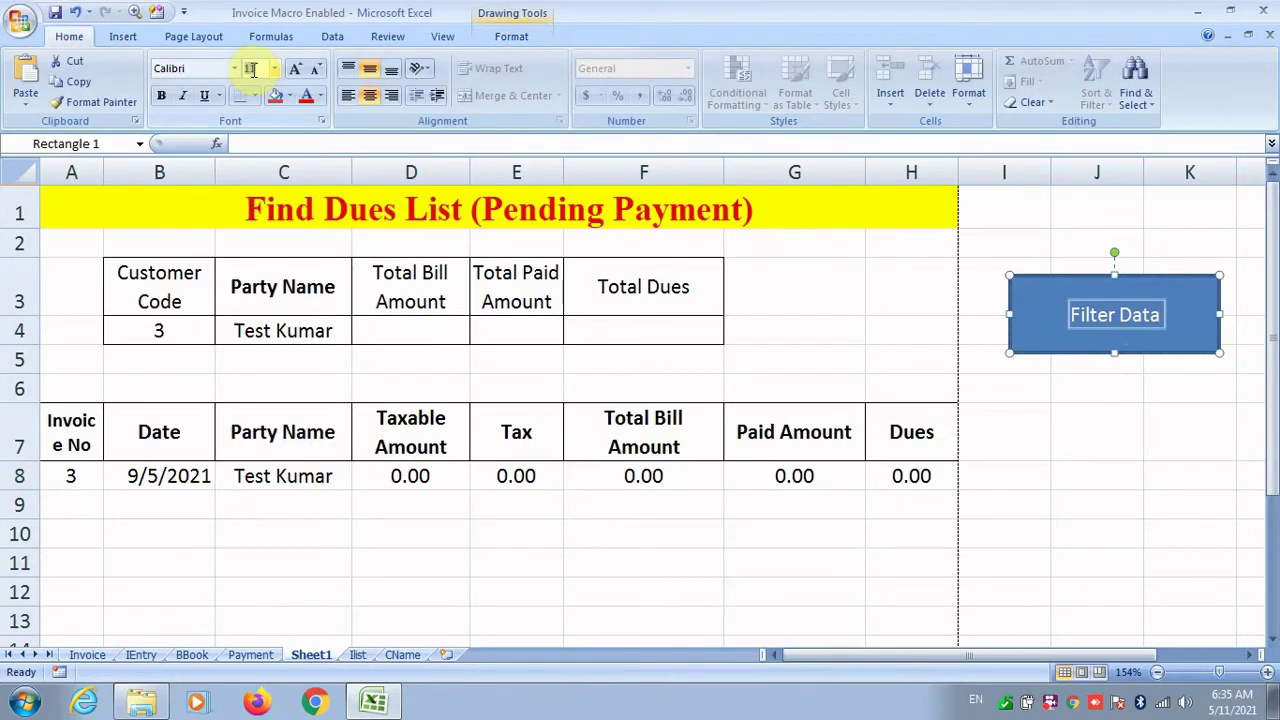
type("25")
key("Return")
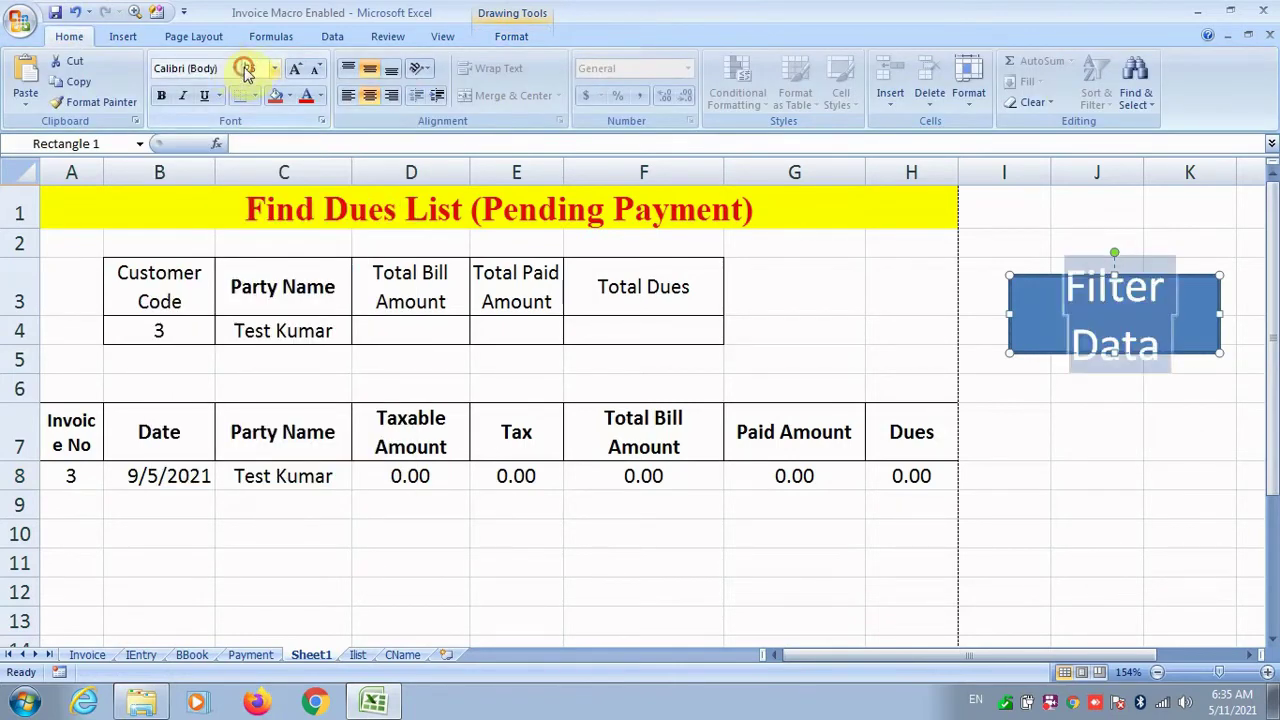
type("17")
key("Return")
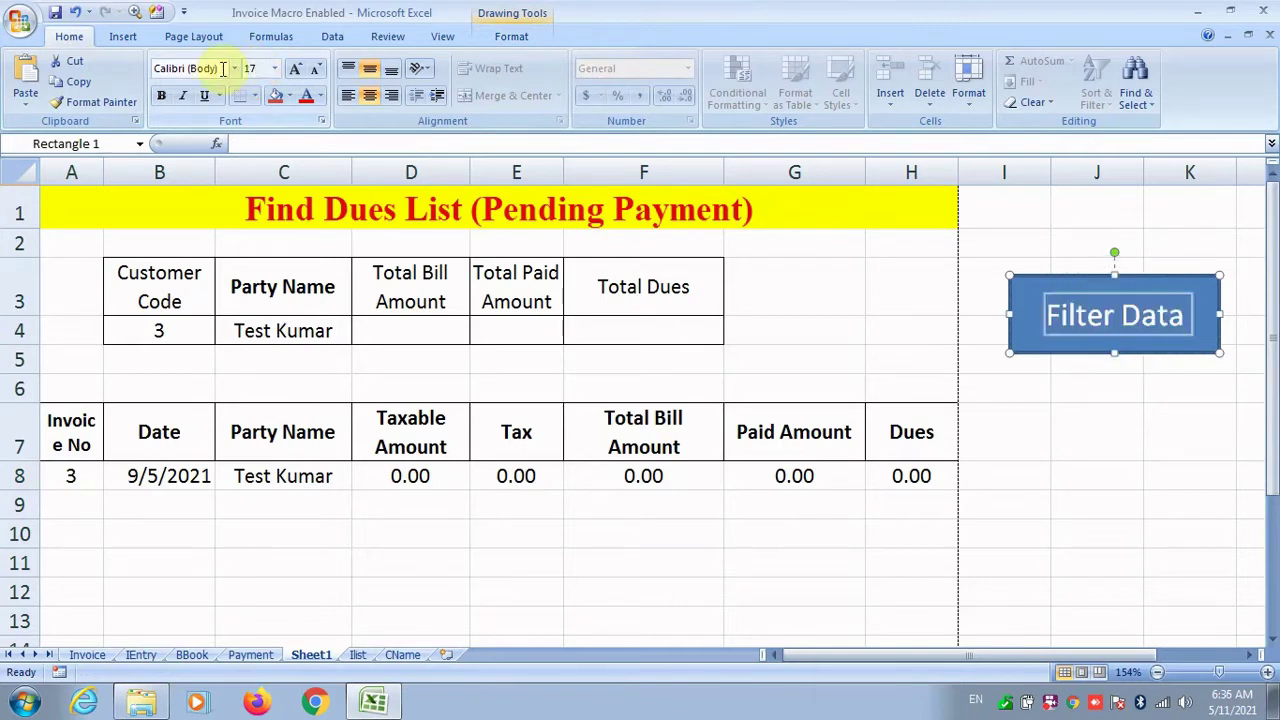
Step: Format the Filter Data rectangle with a yellow fill after trying orange, and make its label bold and red
left_click(289, 95)
left_click(305, 258)
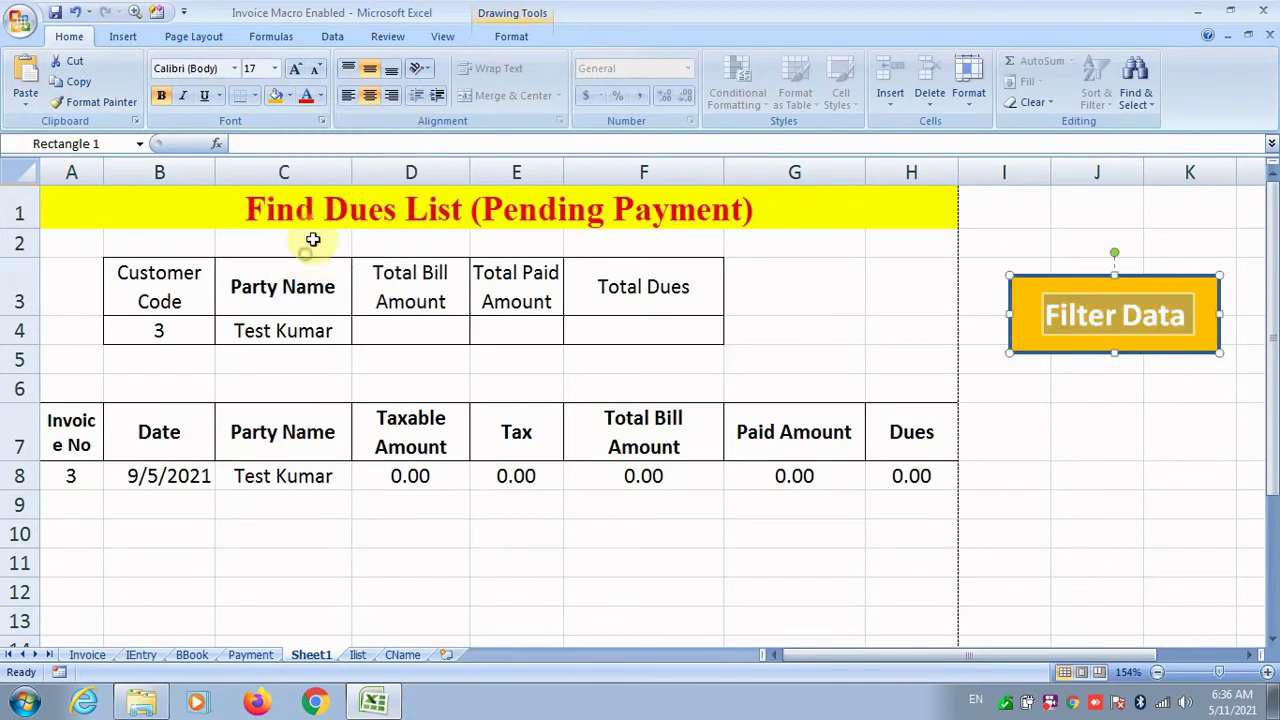
left_click(289, 95)
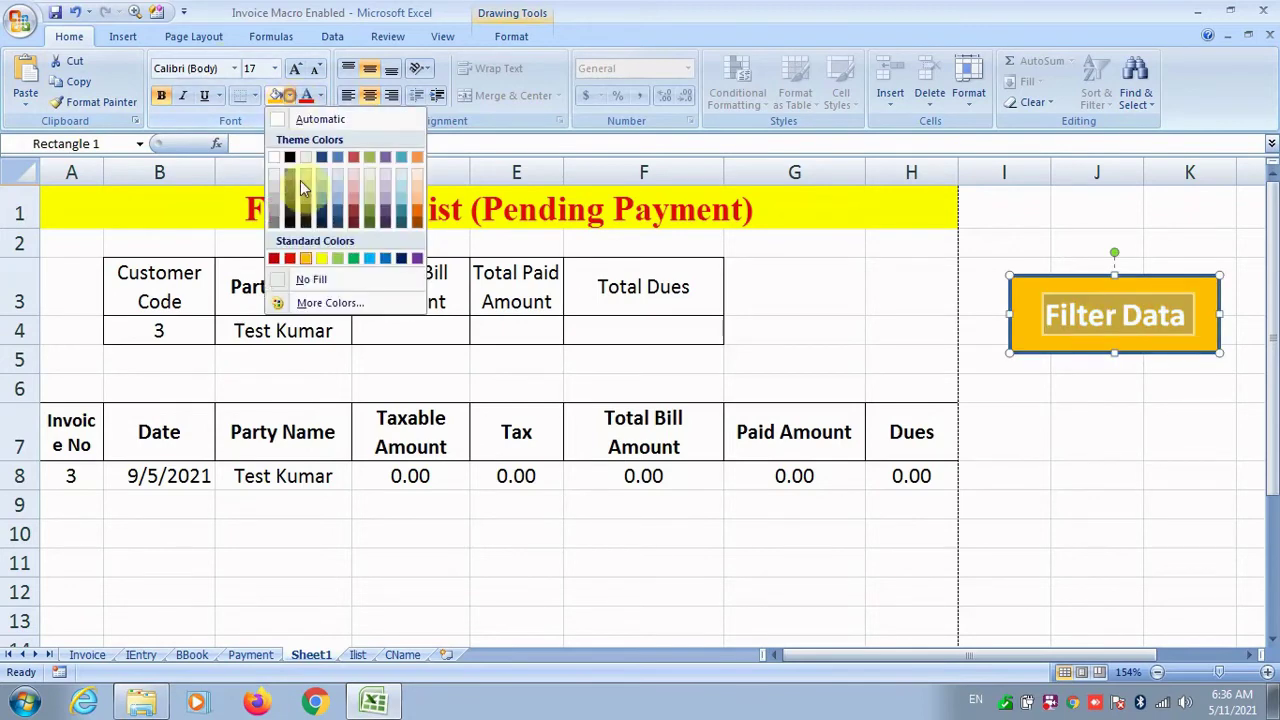
left_click(323, 259)
left_click(322, 95)
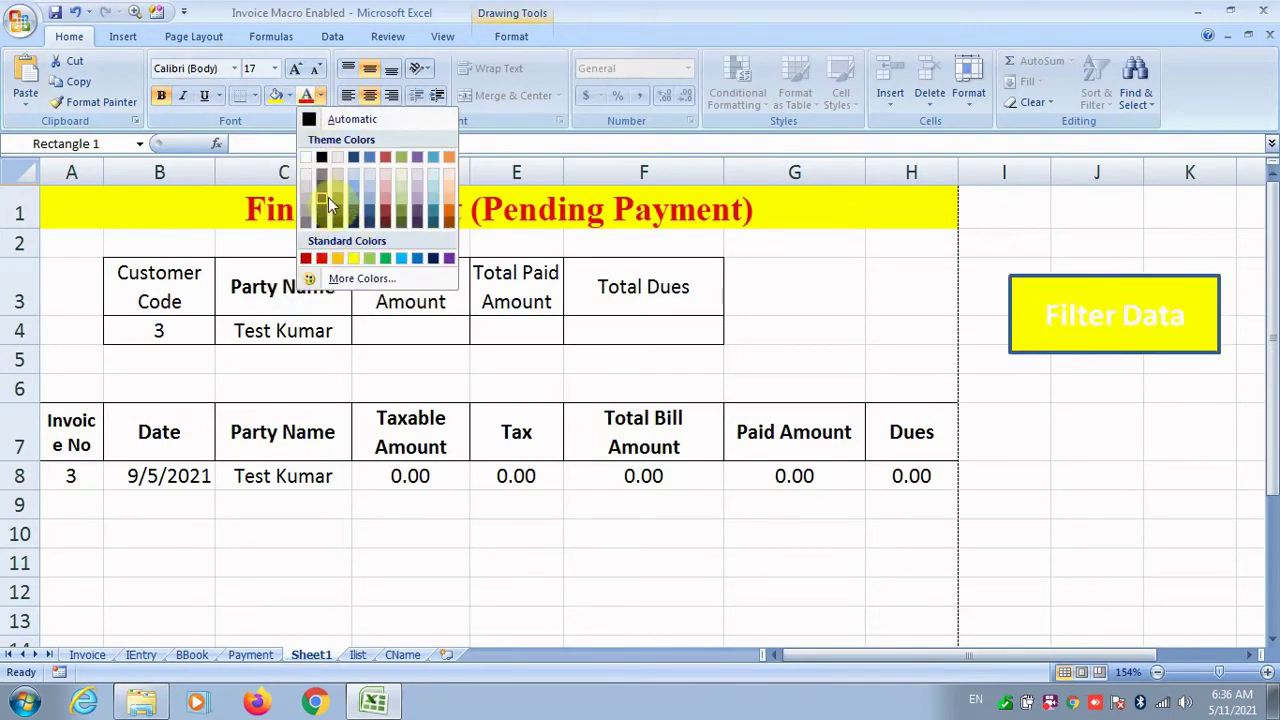
left_click(323, 259)
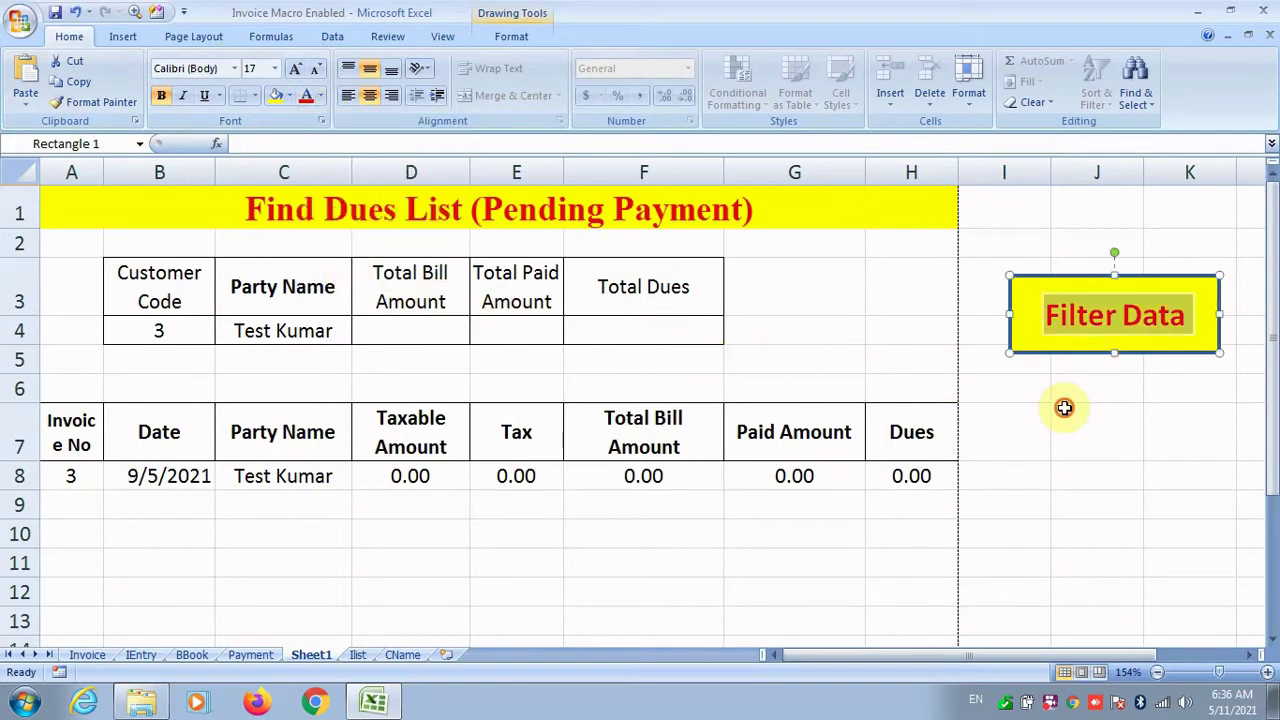
Step: Assign Macro2 to the Filter Data rectangle
right_click(1052, 355)
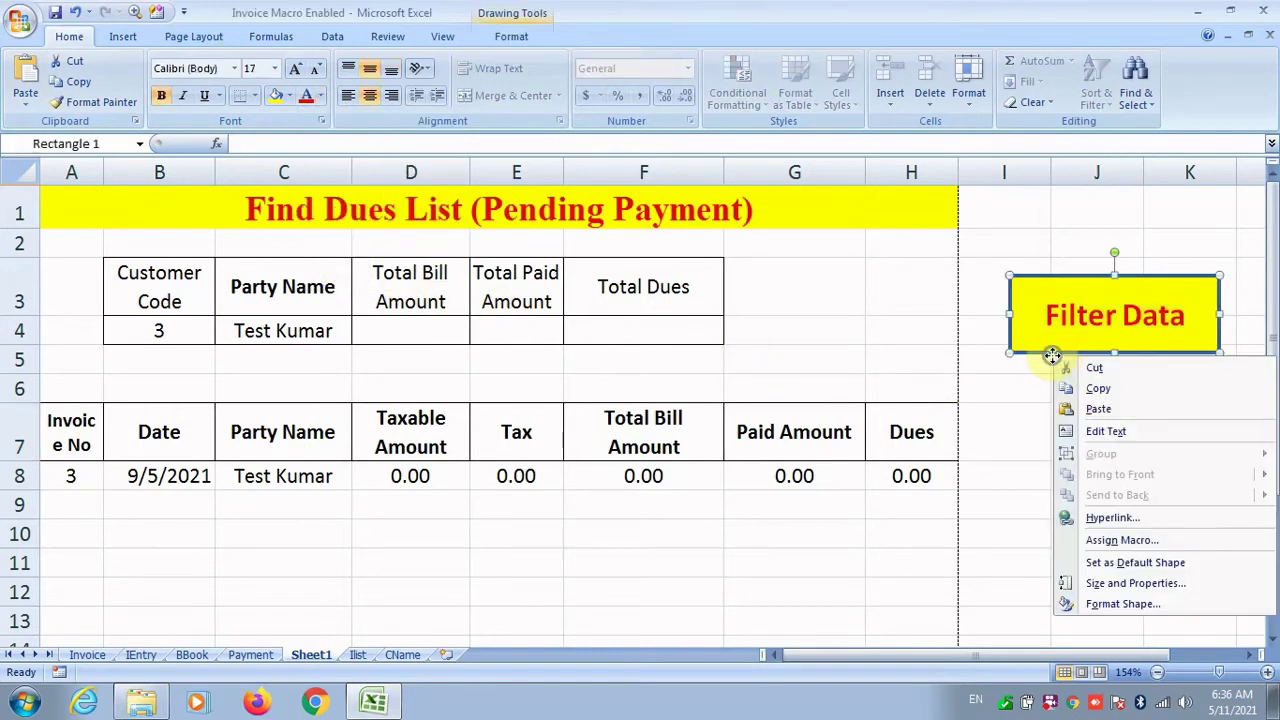
left_click(1120, 540)
left_click(772, 250)
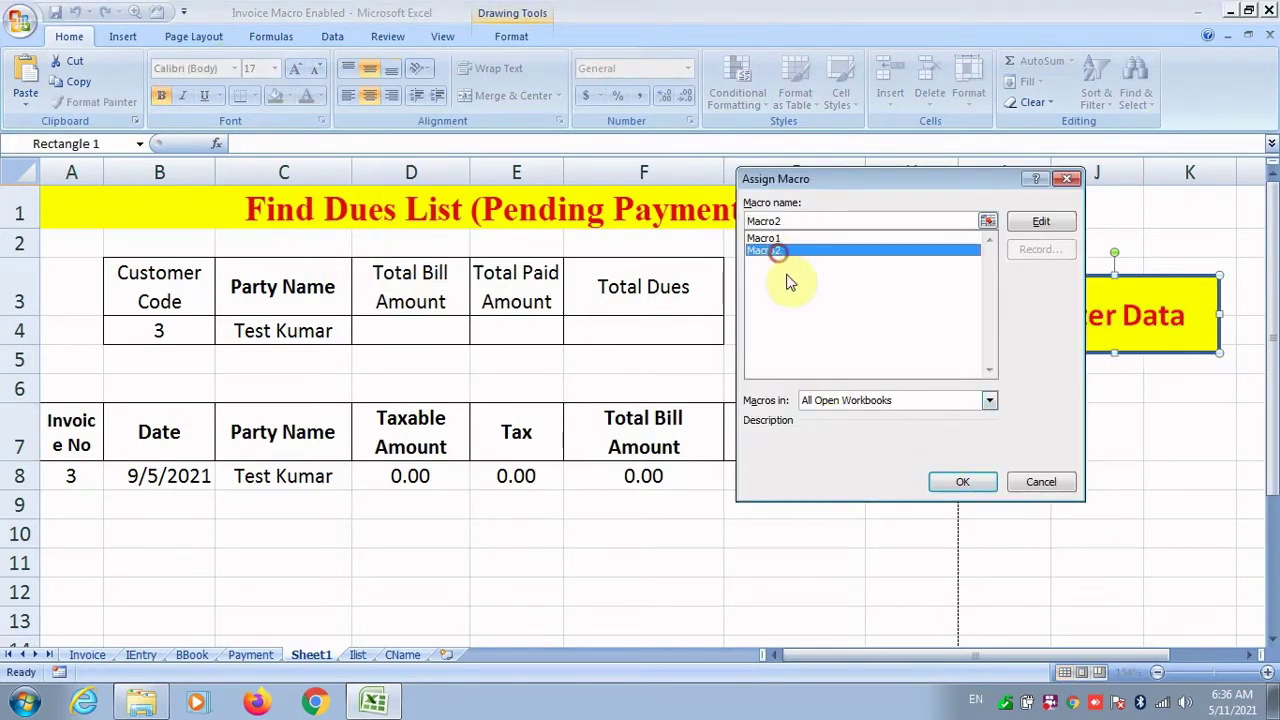
left_click(962, 482)
Step: Check the customer code and party name cells on Sheet1 against the bill records on the BBook sheet
left_click(280, 332)
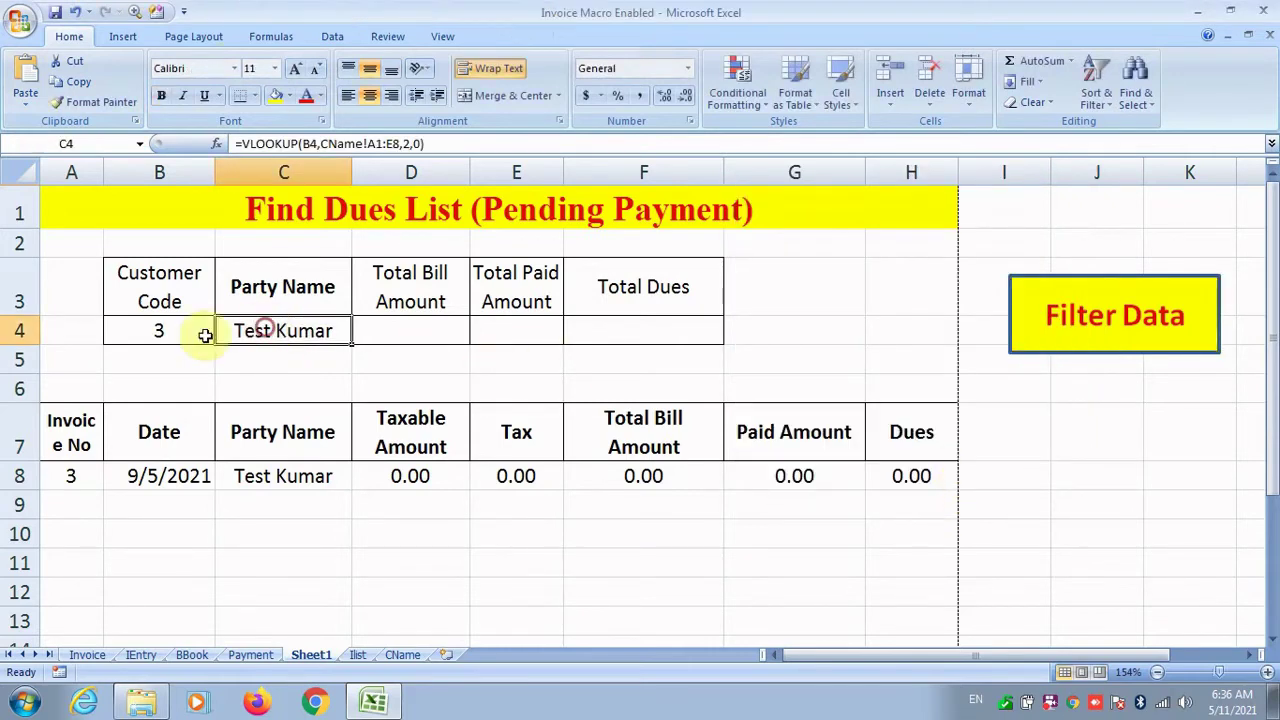
left_click(163, 330)
double_click(163, 330)
key("Return")
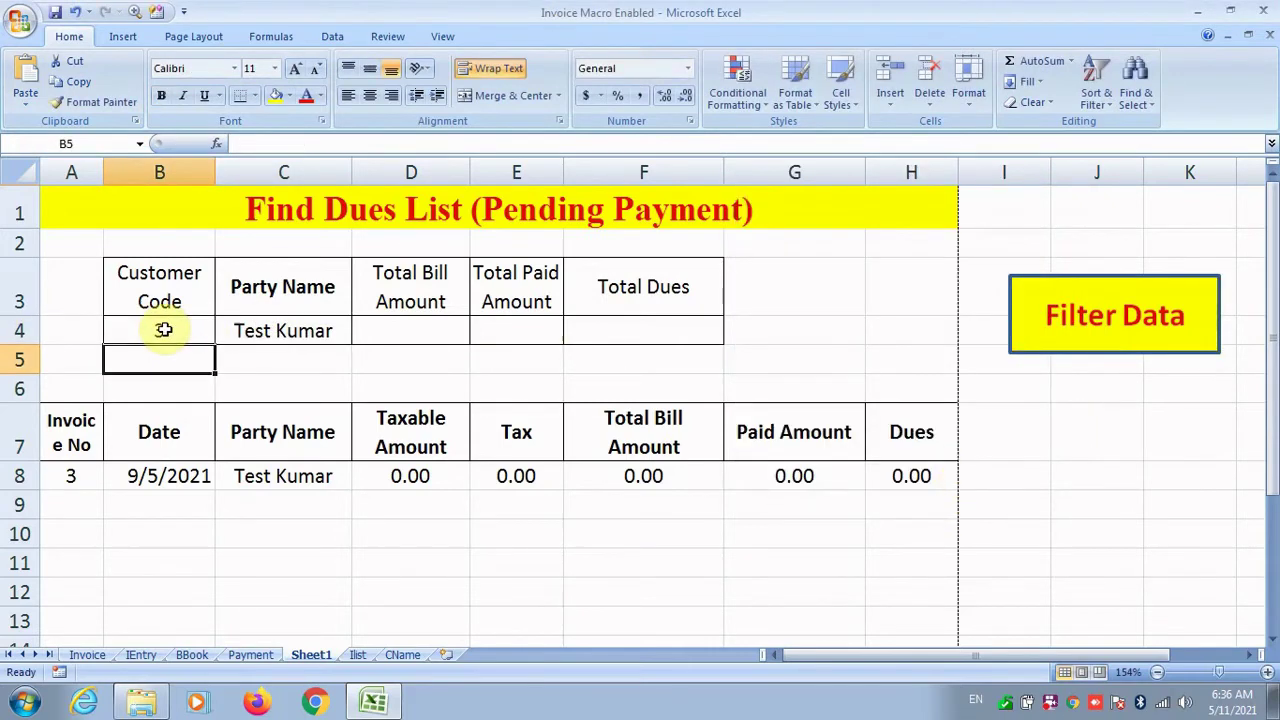
left_click(163, 330)
left_click(191, 654)
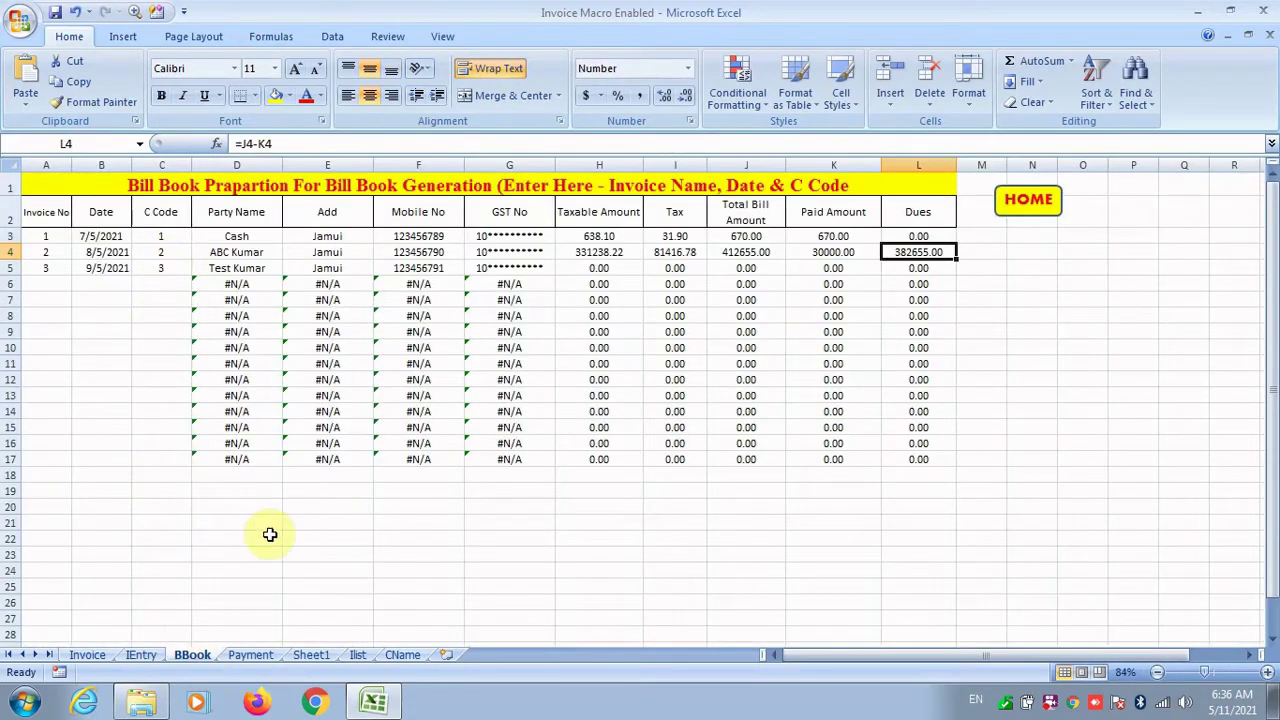
left_click(311, 654)
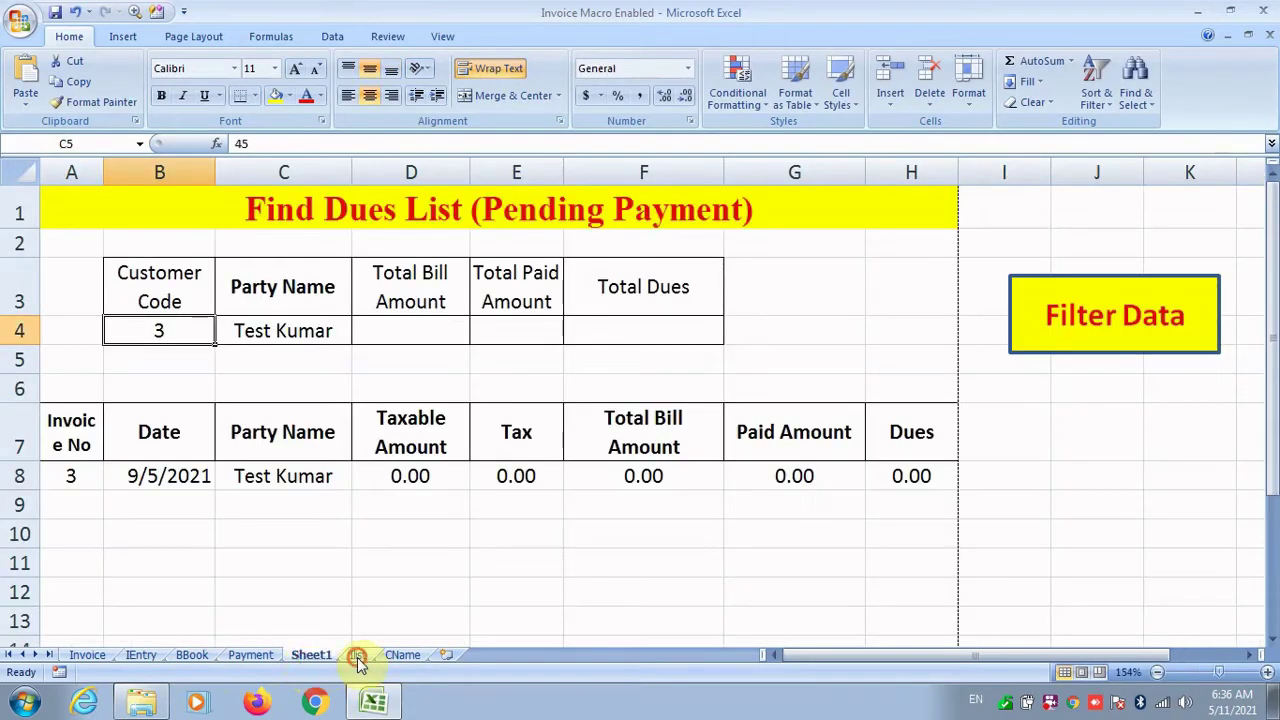
left_click(357, 654)
left_click(311, 654)
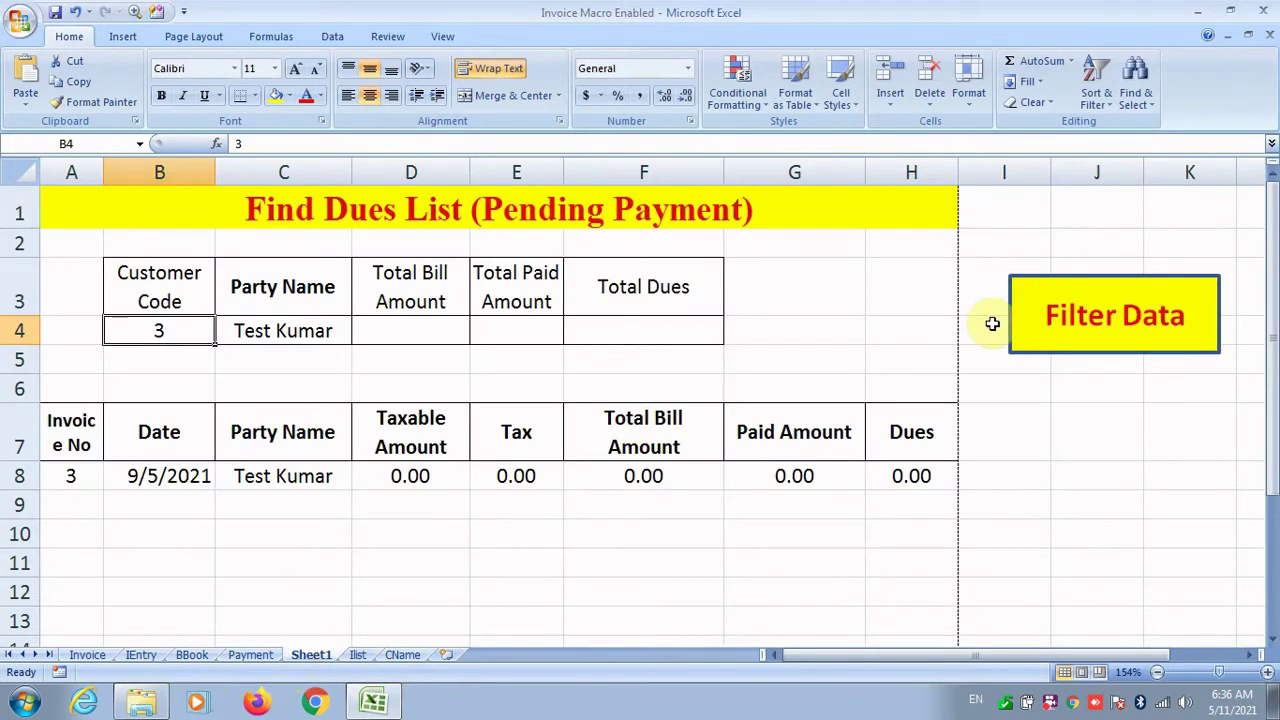
Step: Set the customer code in B4 to 1 and run the Filter Data macro
type("1")
left_click(228, 329)
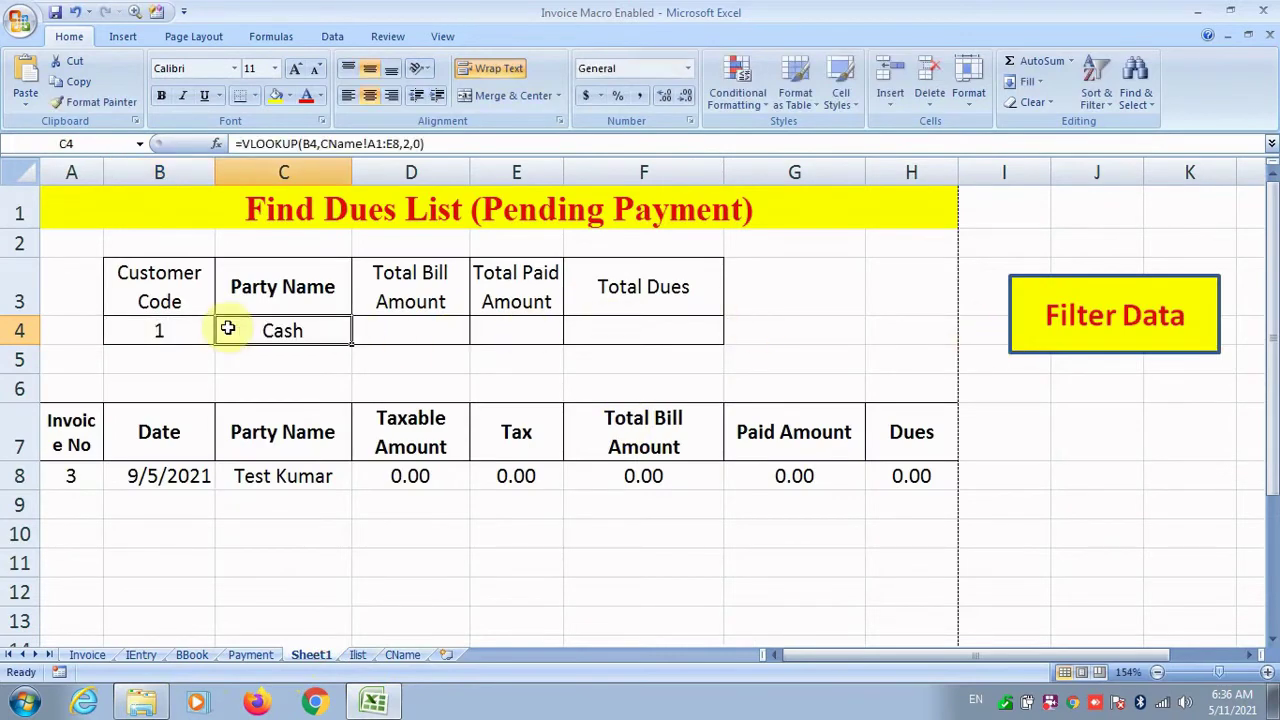
left_click(1041, 336)
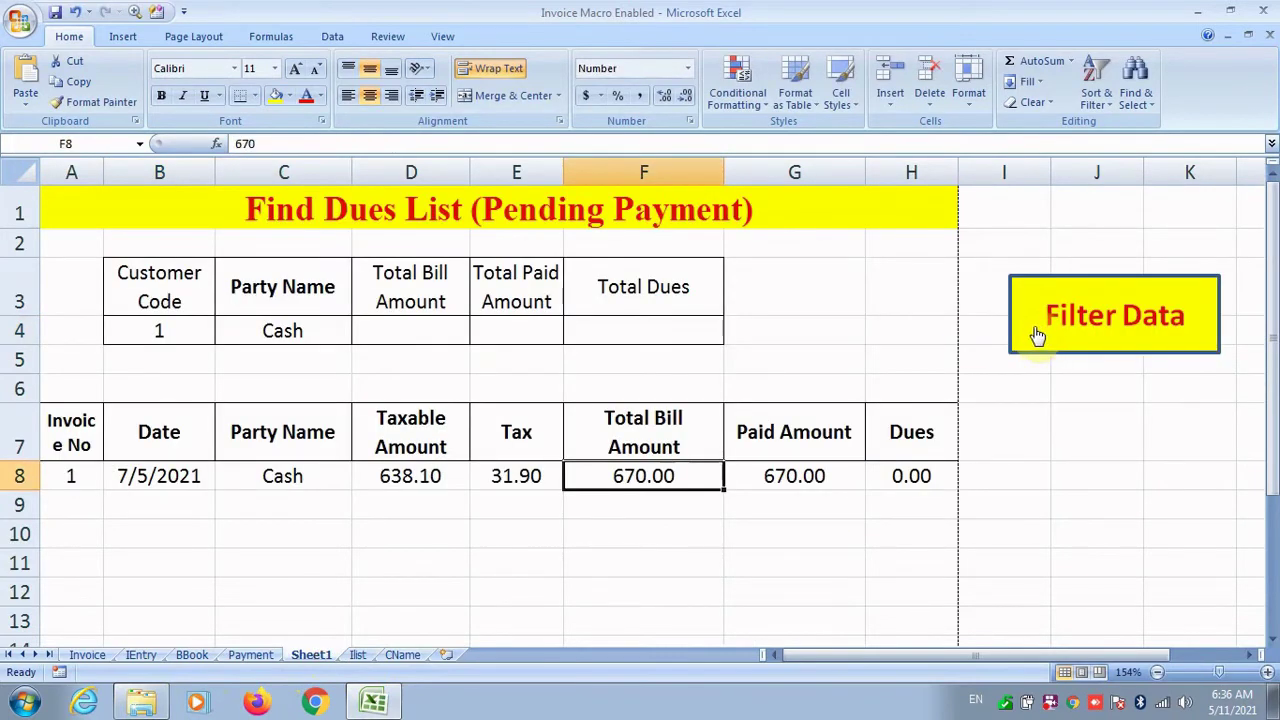
Step: Filter the dues list for customer code 2 and widen column H so the dues amount fits
left_click(188, 332)
type("2")
key("Return")
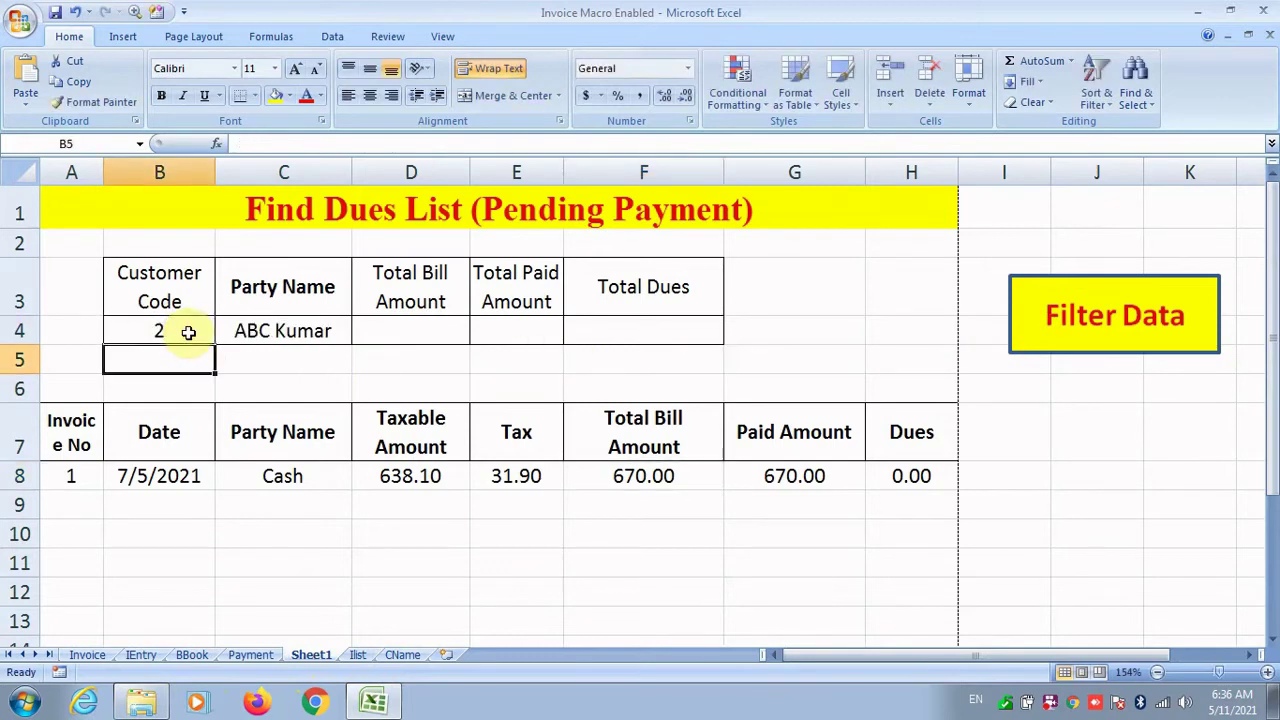
left_click(1063, 337)
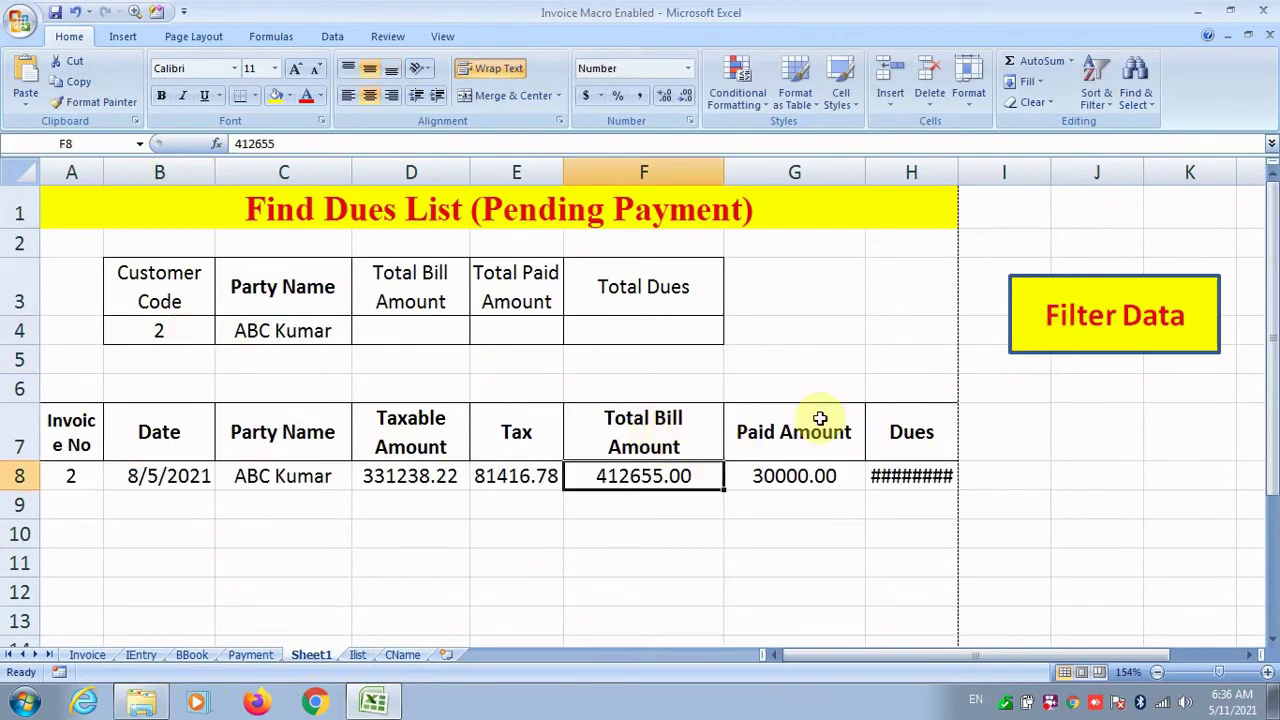
left_click_drag(958, 174, 970, 176)
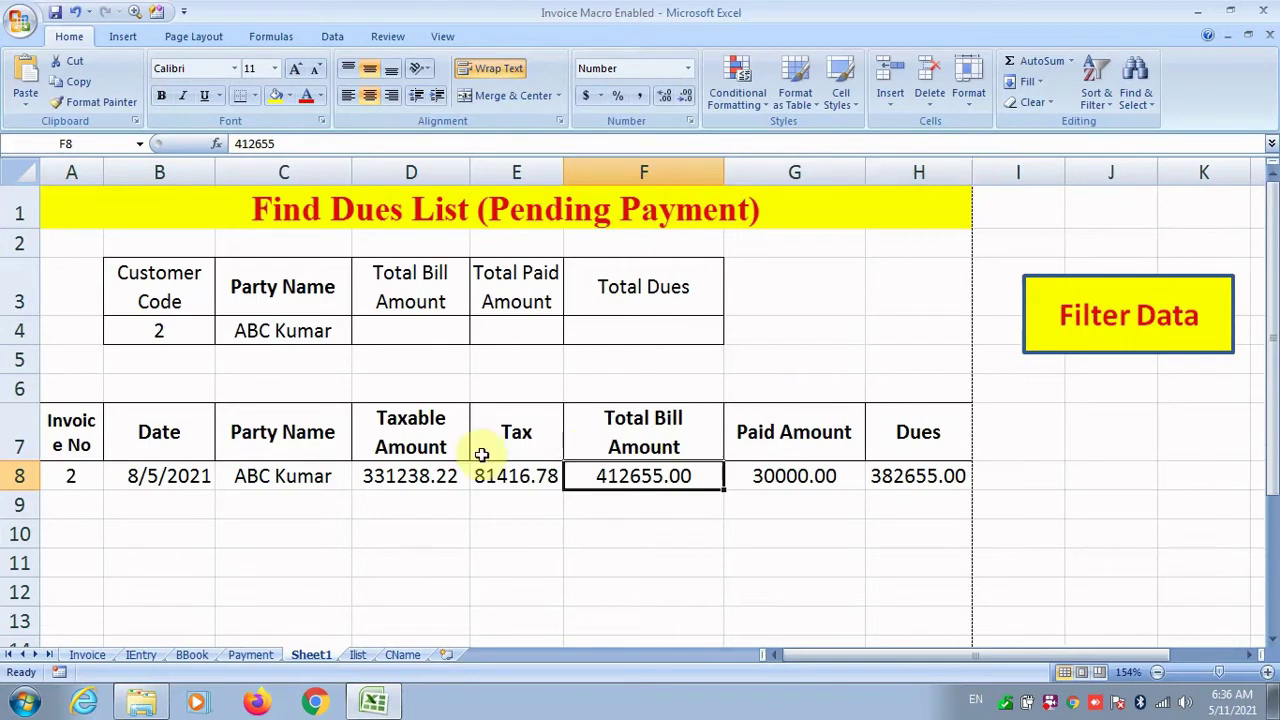
Step: Enter a SUM formula over F8:F76 in D4 to calculate the Total Bill Amount
left_click(400, 335)
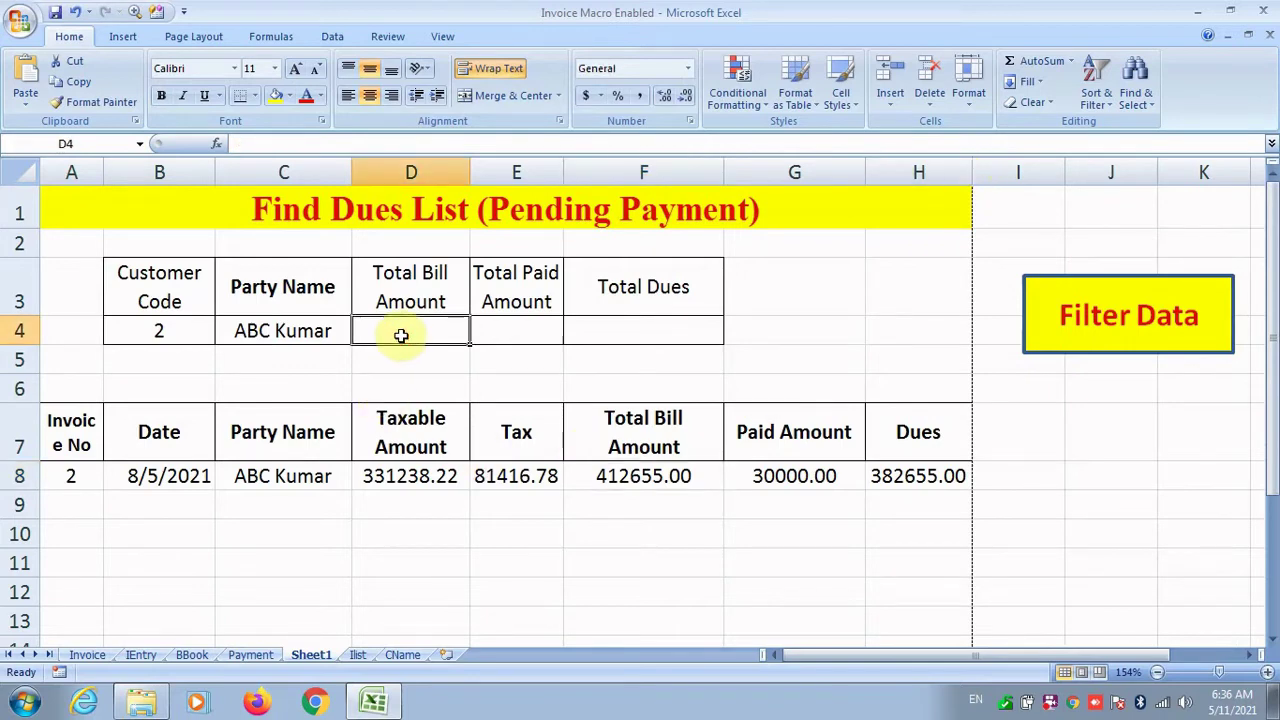
type("=sum(")
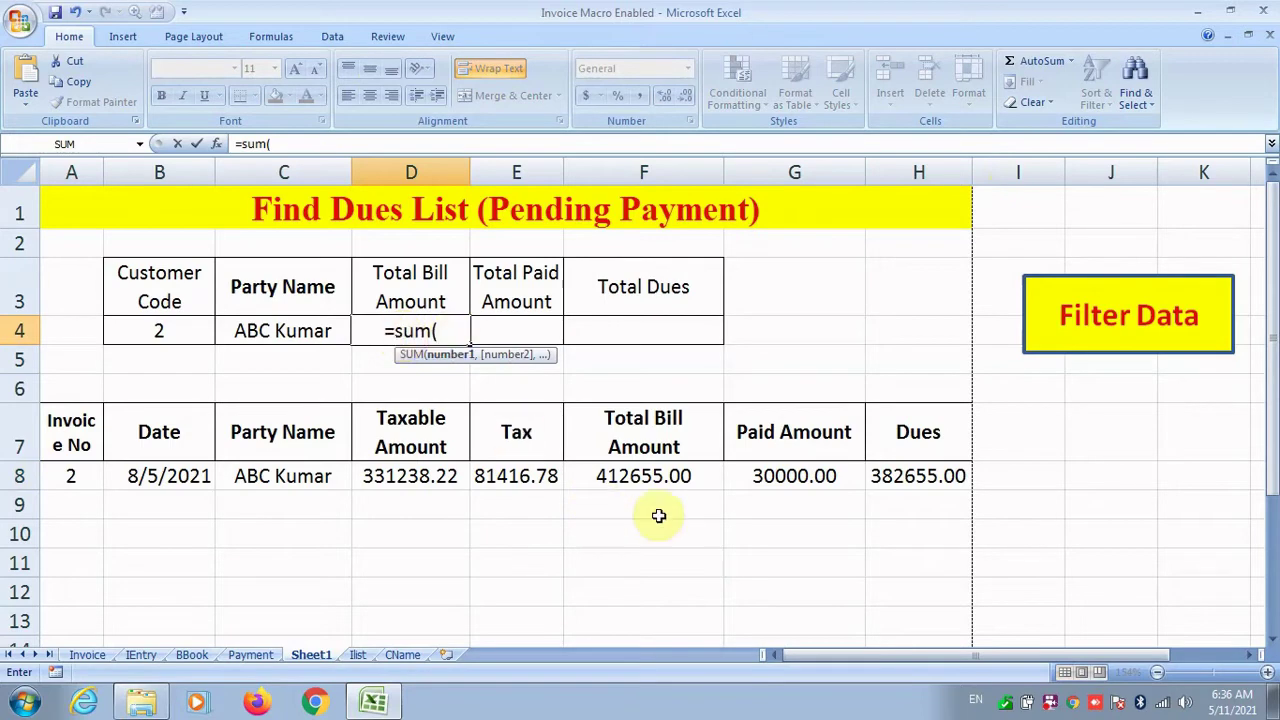
left_click_drag(640, 478, 657, 557)
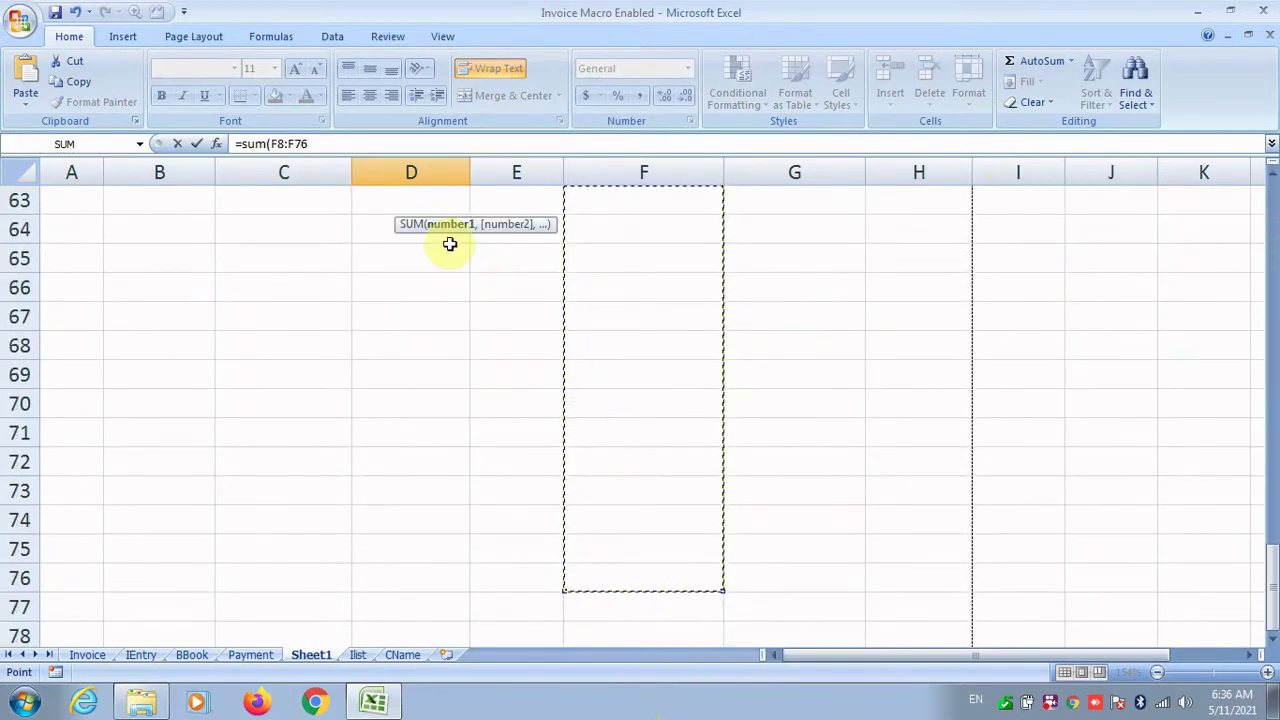
left_click(383, 147)
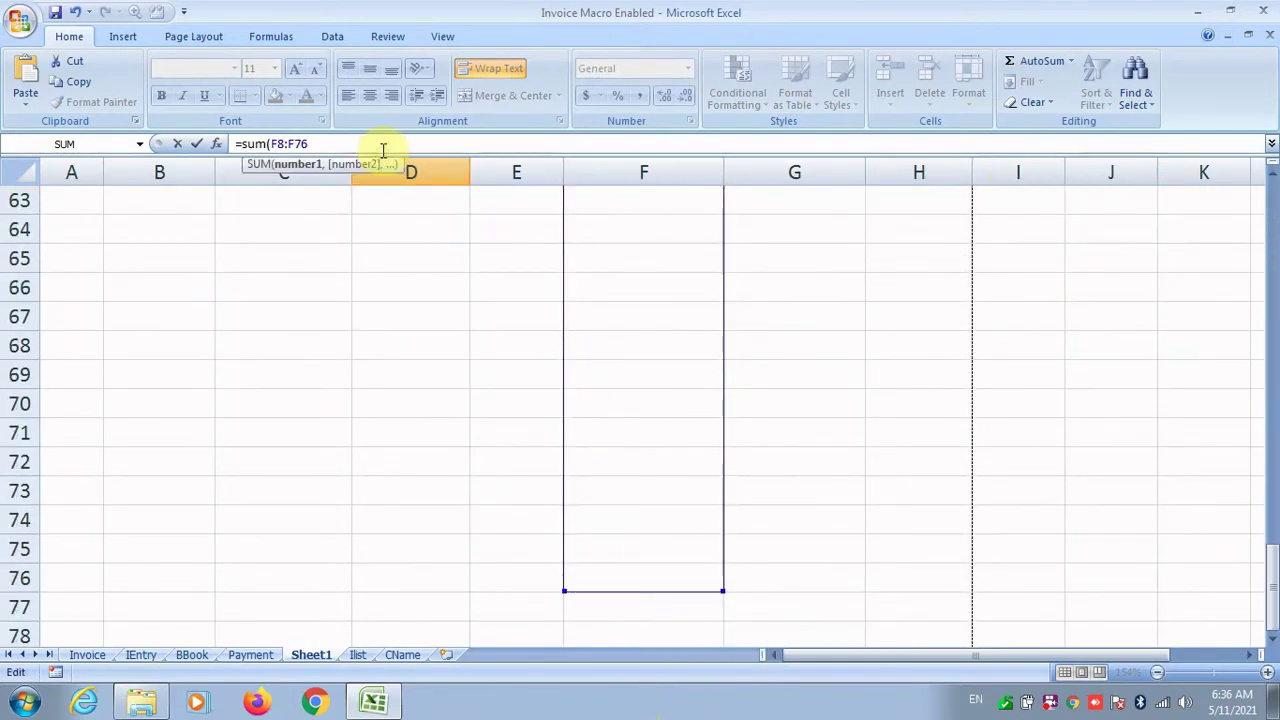
key("Escape")
scroll(470, 355, "up", 2)
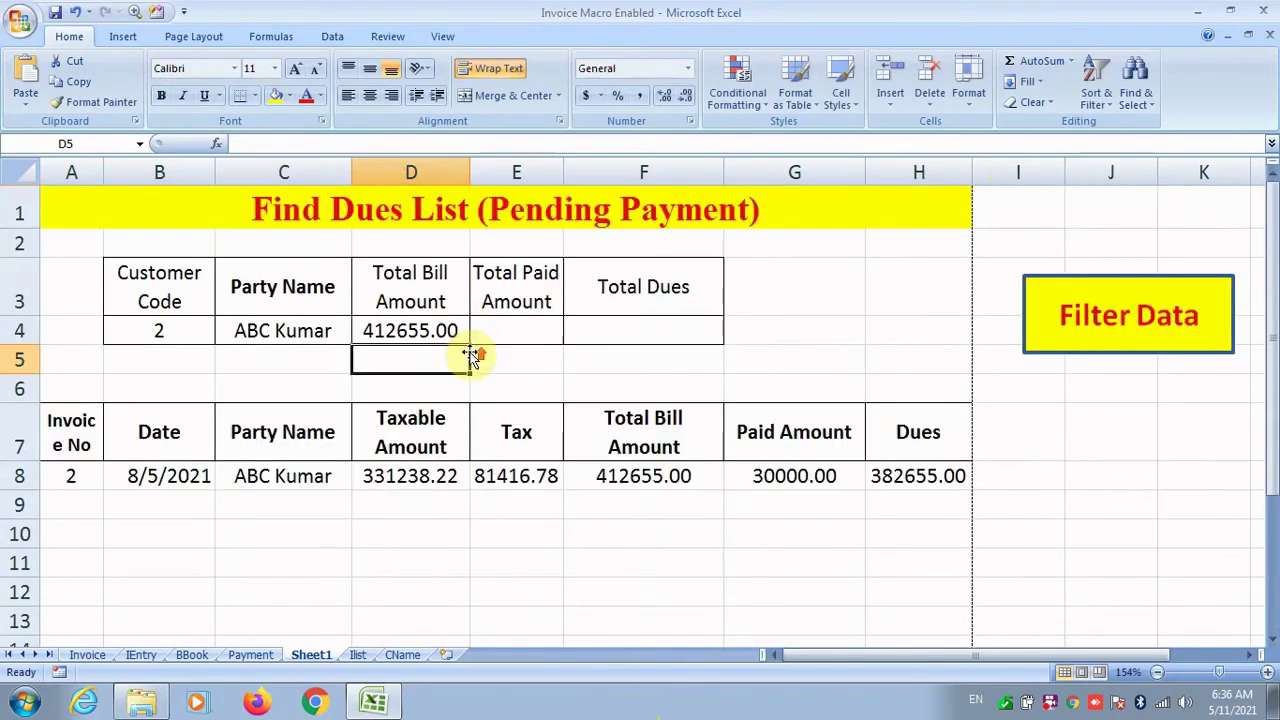
Step: Enter a SUM formula in E4 that totals the Paid Amount column from G8 downward
left_click(491, 328)
type("=")
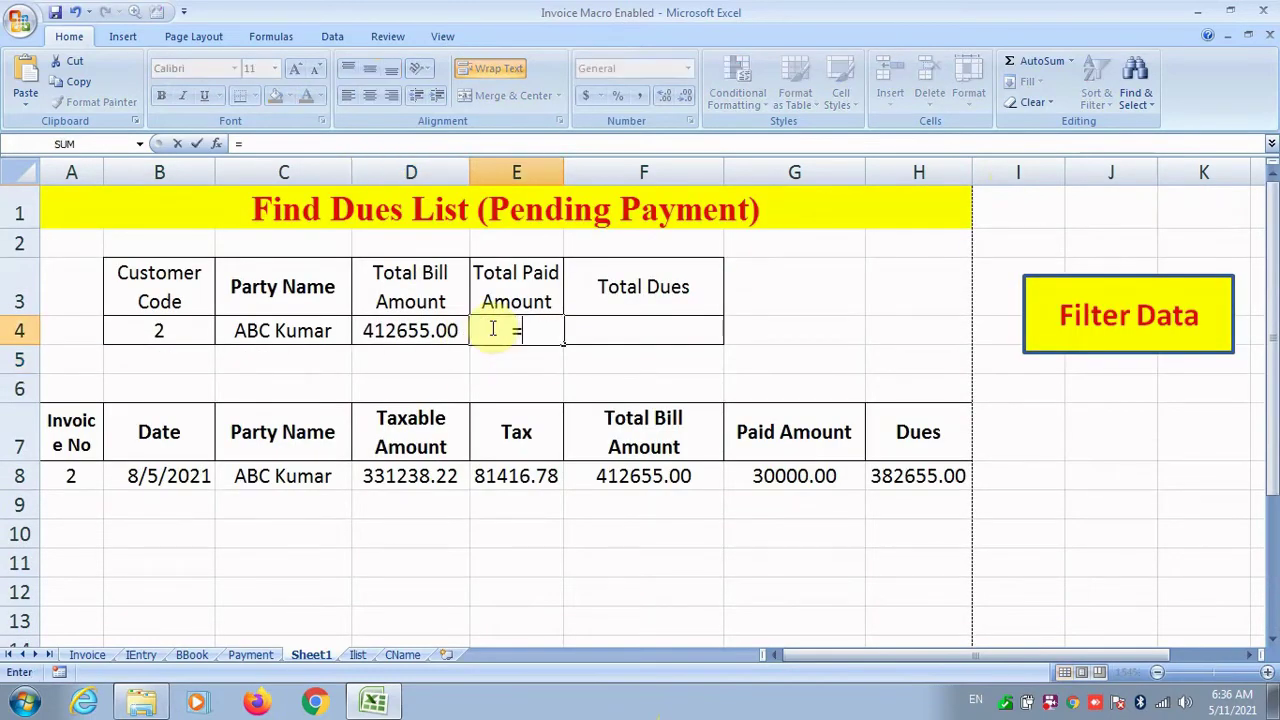
type("Sum(")
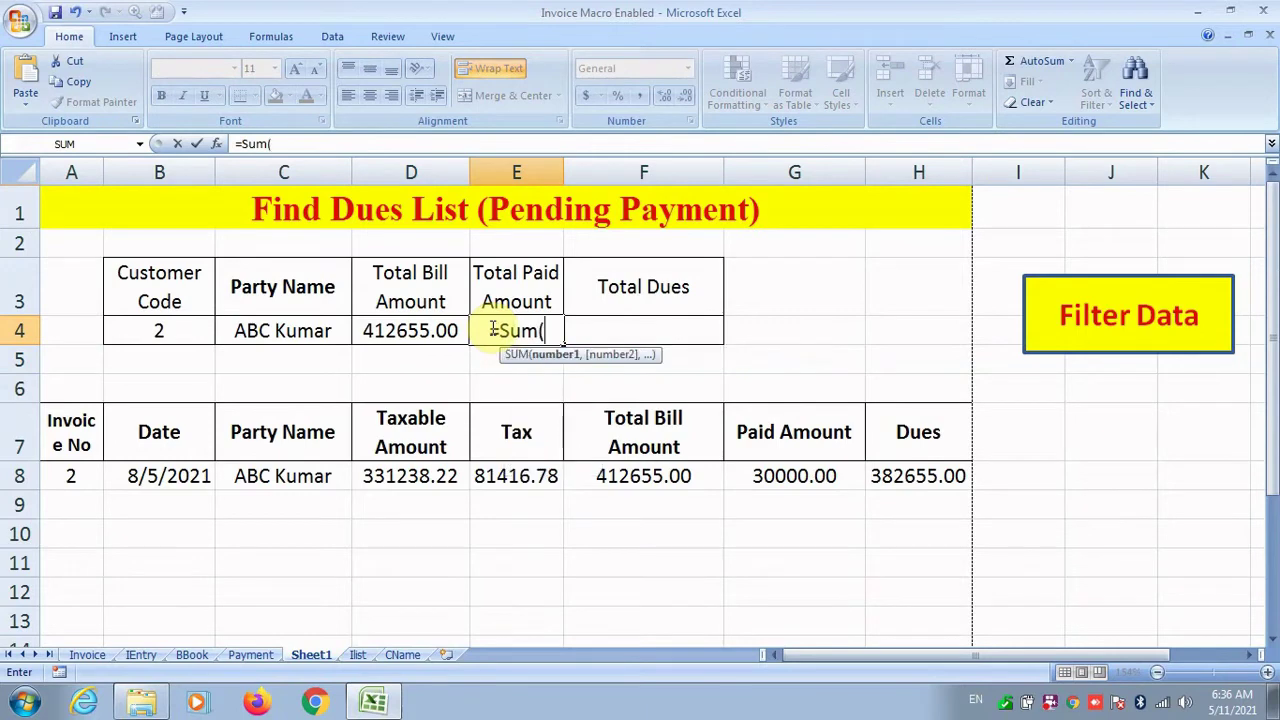
left_click_drag(757, 476, 794, 590)
key("Return")
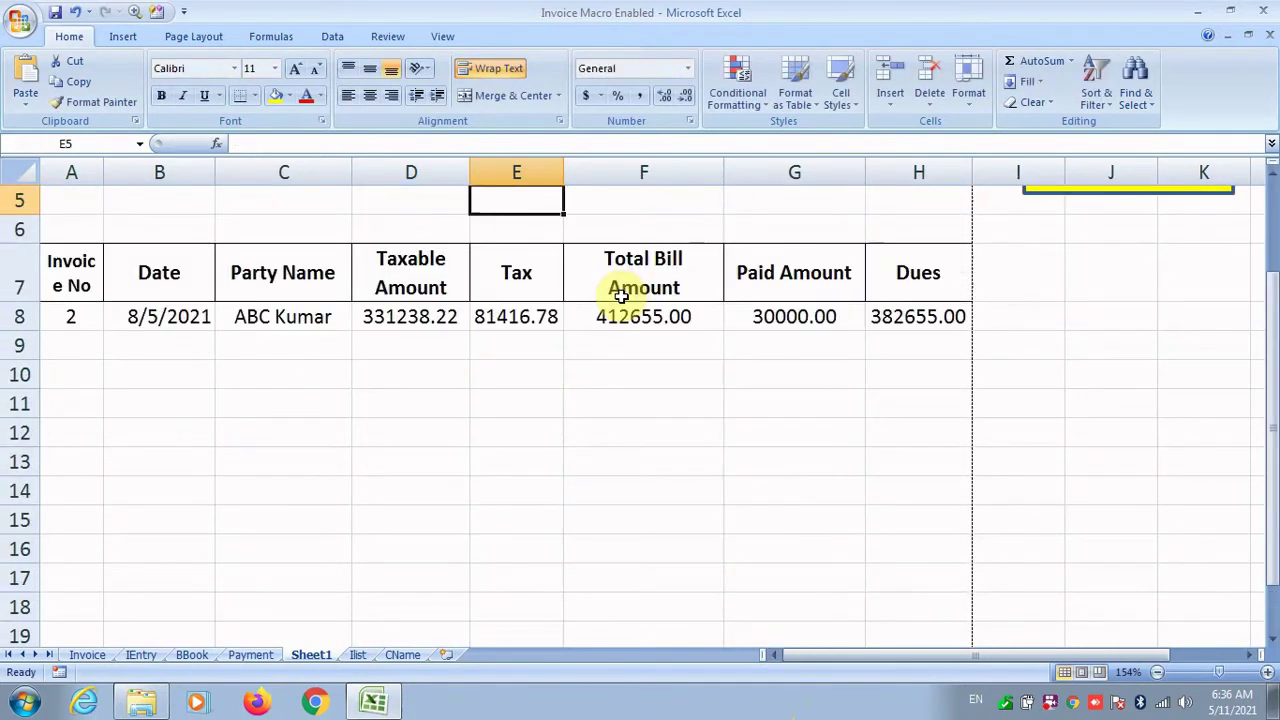
Step: Calculate Total Dues in F4 with the formula =D4-E4
scroll(621, 296, "up", 2)
left_click(602, 328)
type("=")
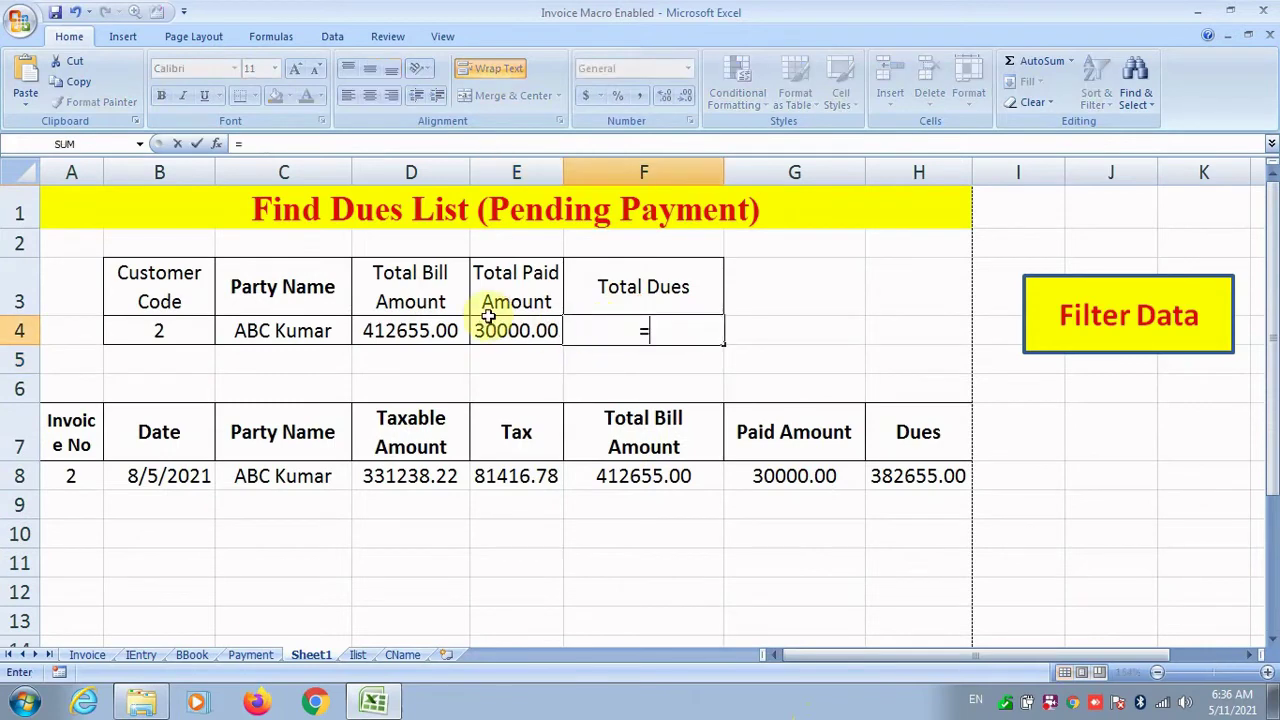
left_click(459, 328)
left_click(503, 336)
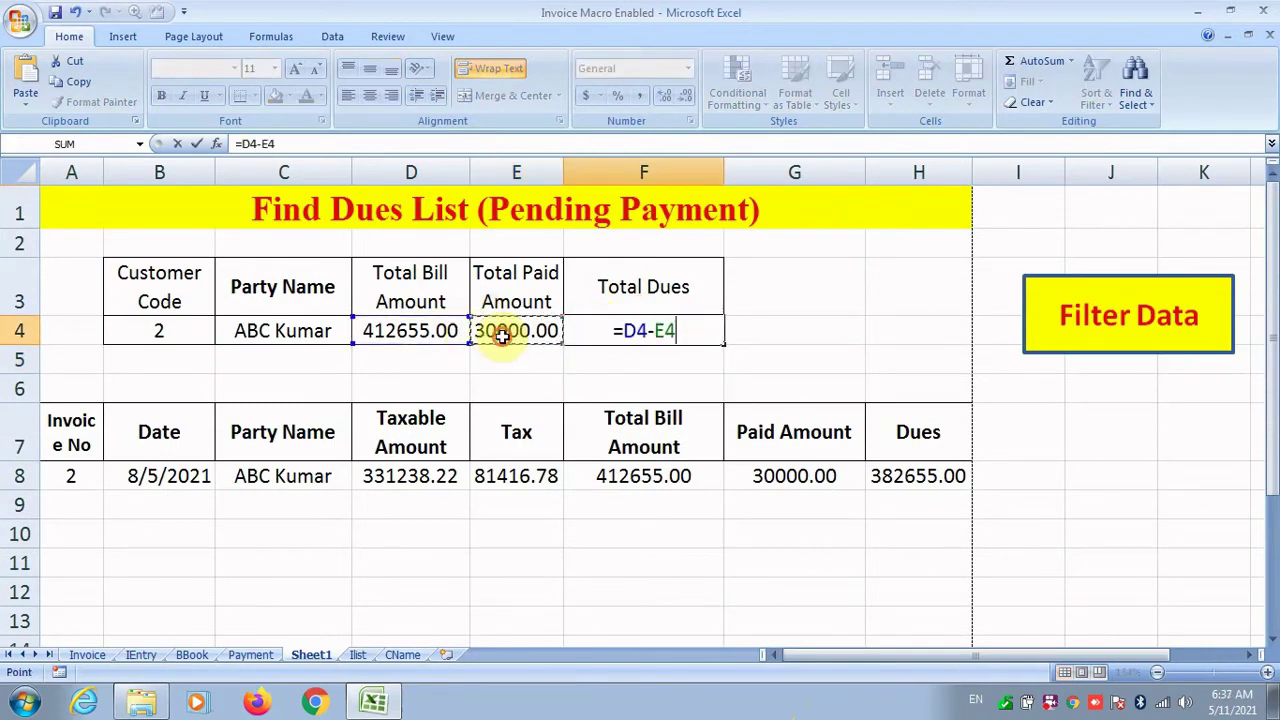
key("Return")
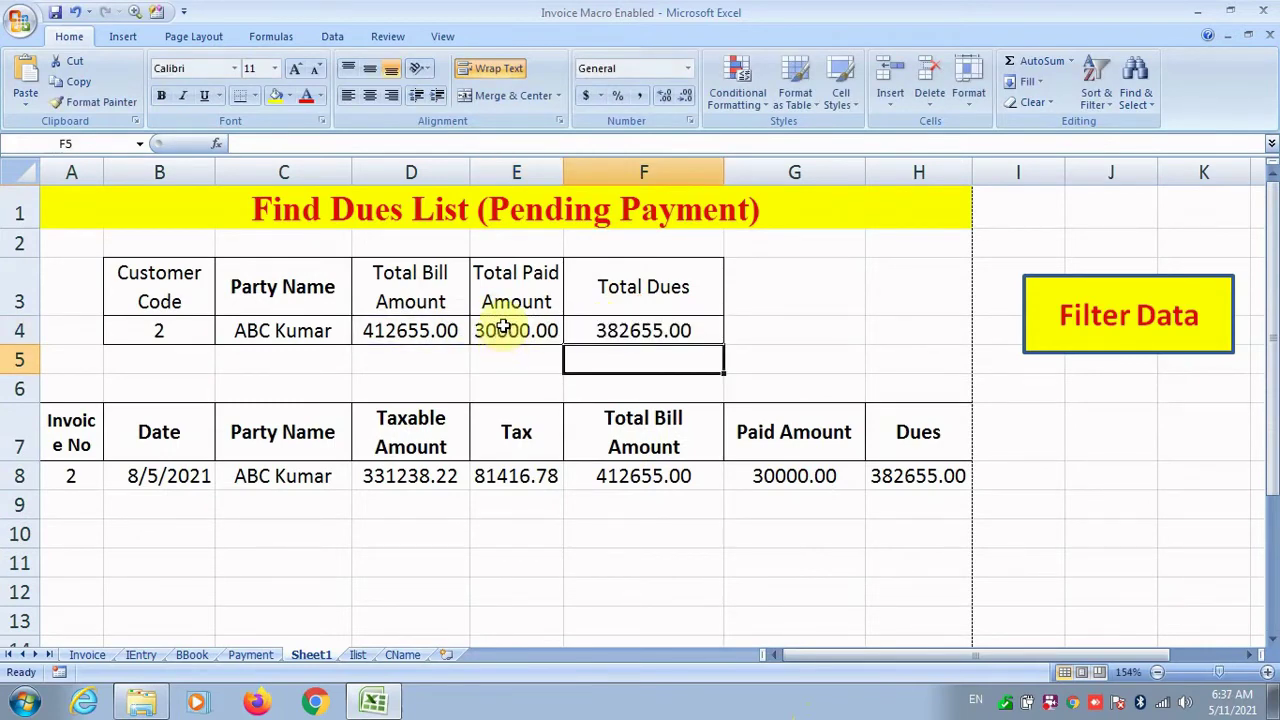
Step: Look over the filtered dues list and save the workbook
scroll(484, 416, "down", 2)
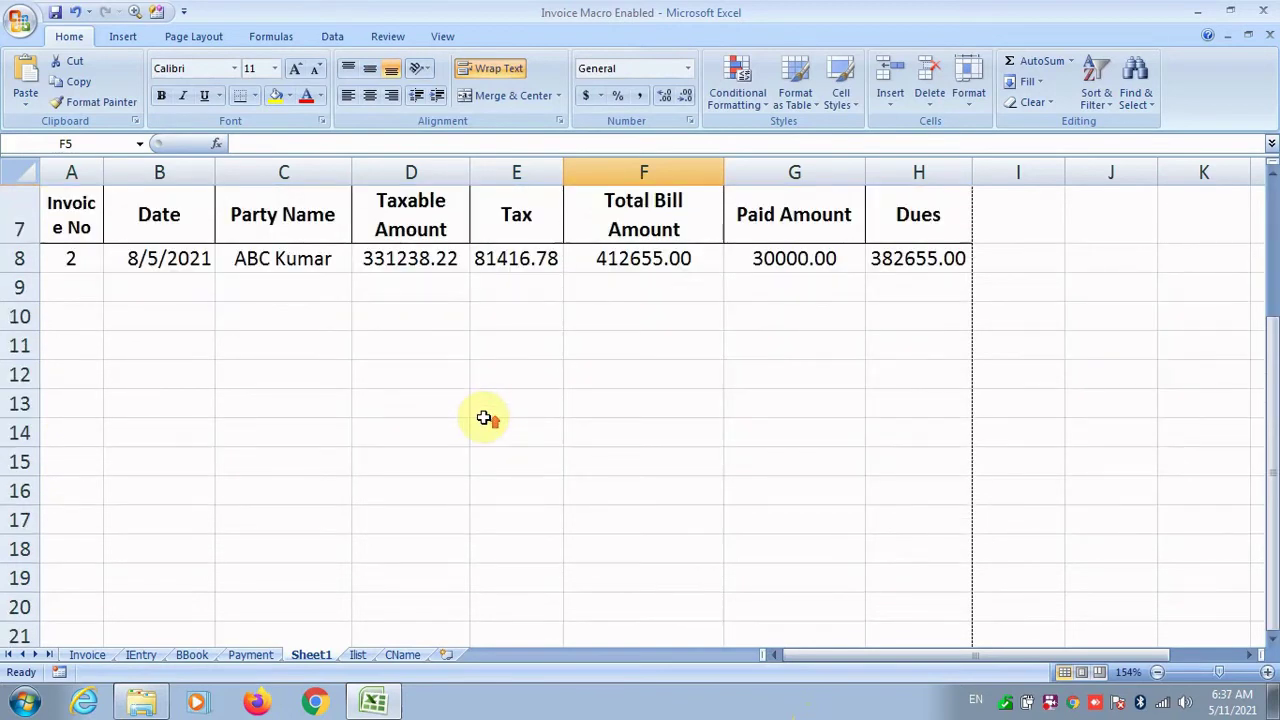
scroll(484, 418, "up", 2)
key("ctrl+s")
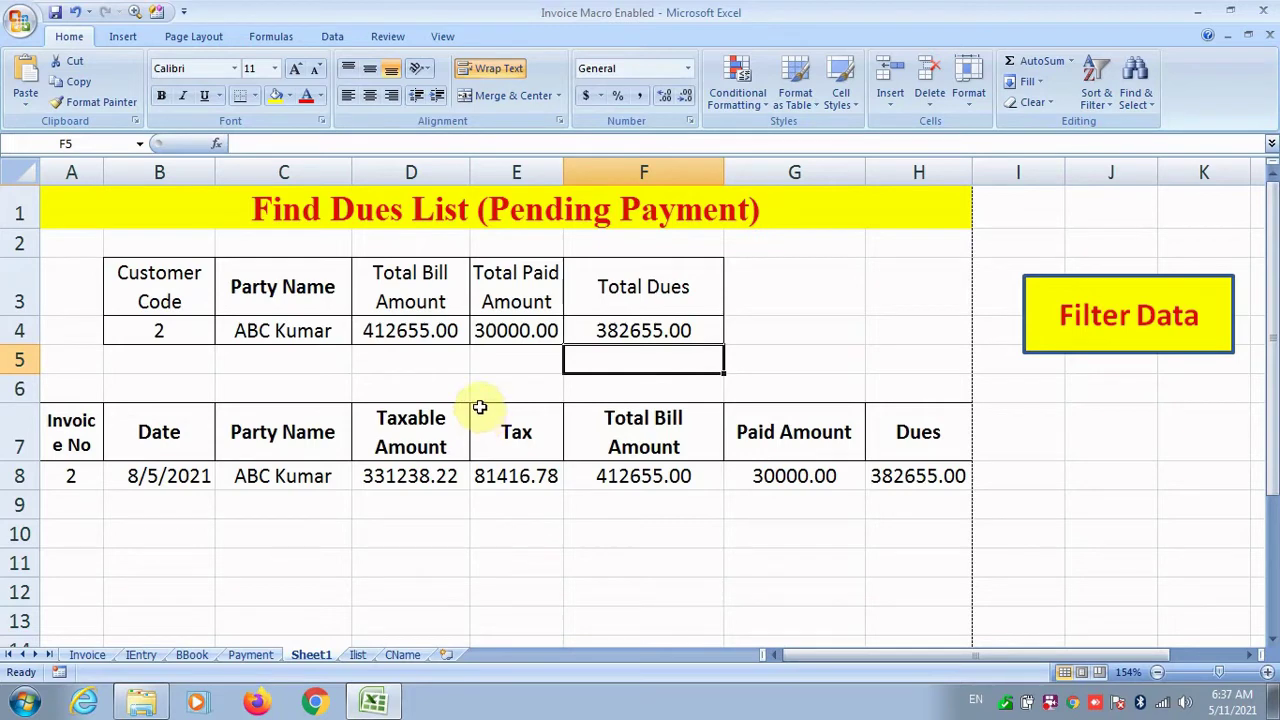
left_click(1048, 705)
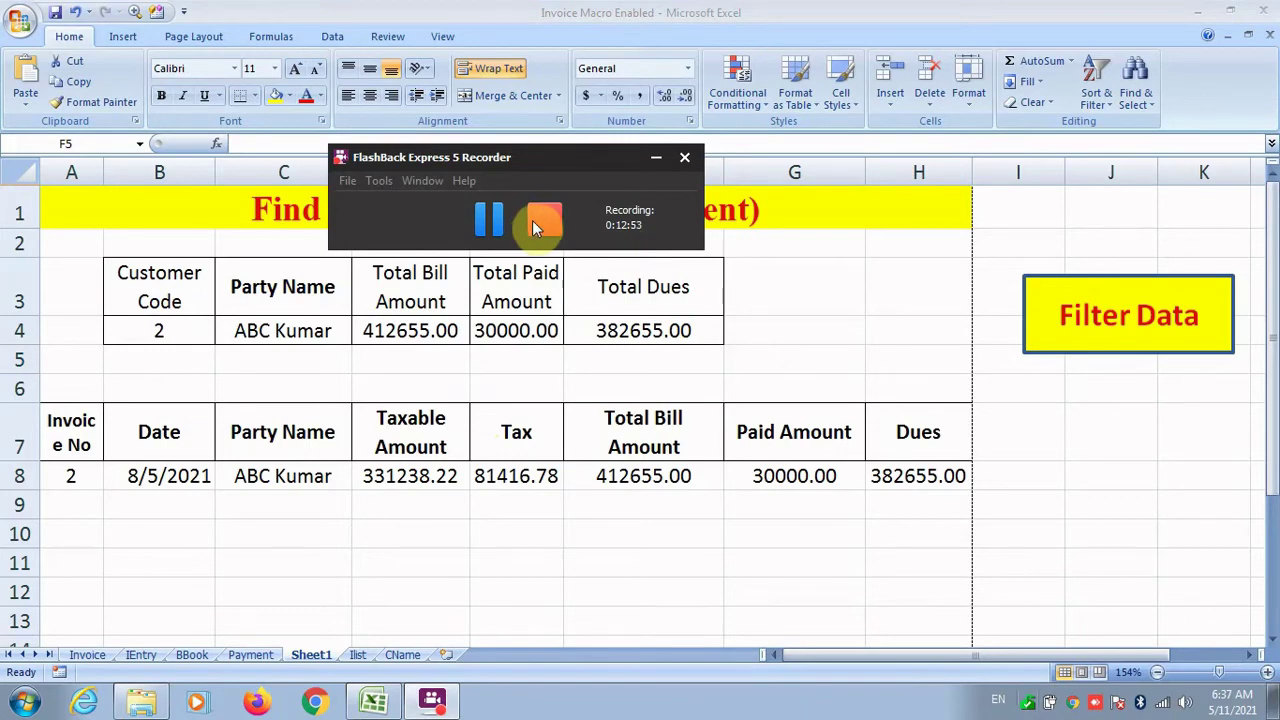
left_click(532, 220)
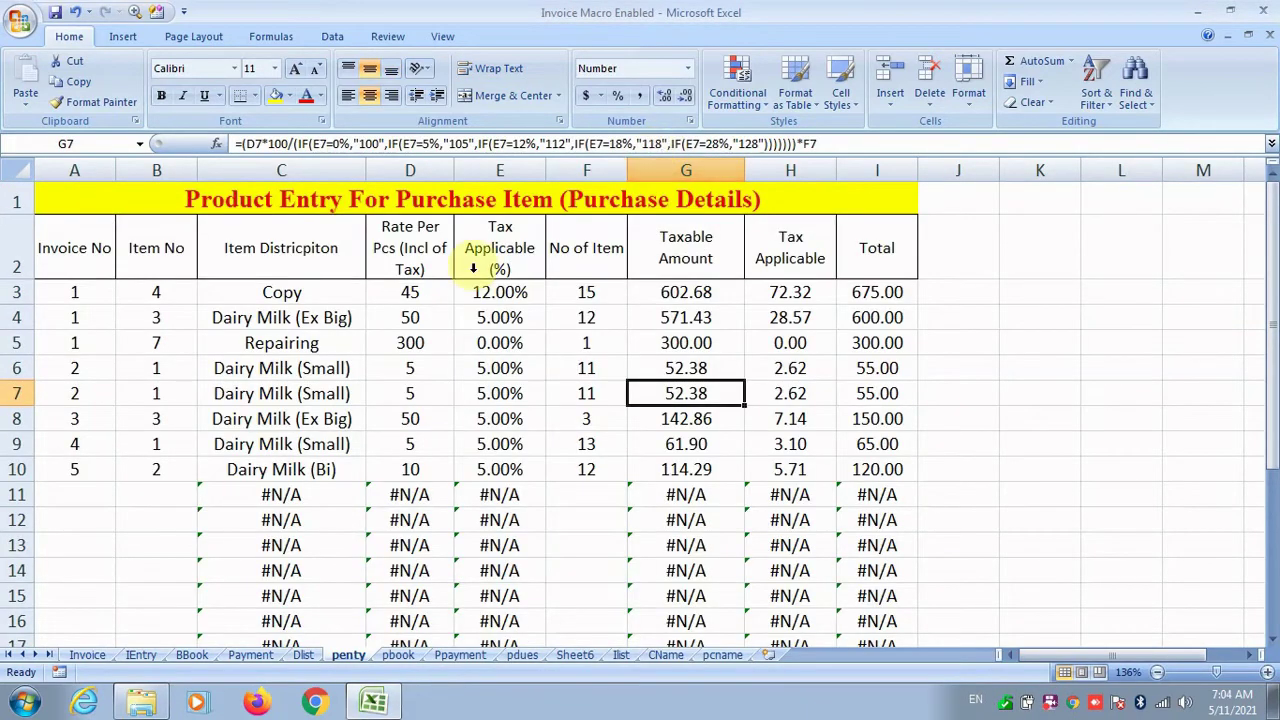
Step: Examine the item lookup formulas on the penty purchase sheet and compare its layout with the IEntry sheet
left_click(402, 340)
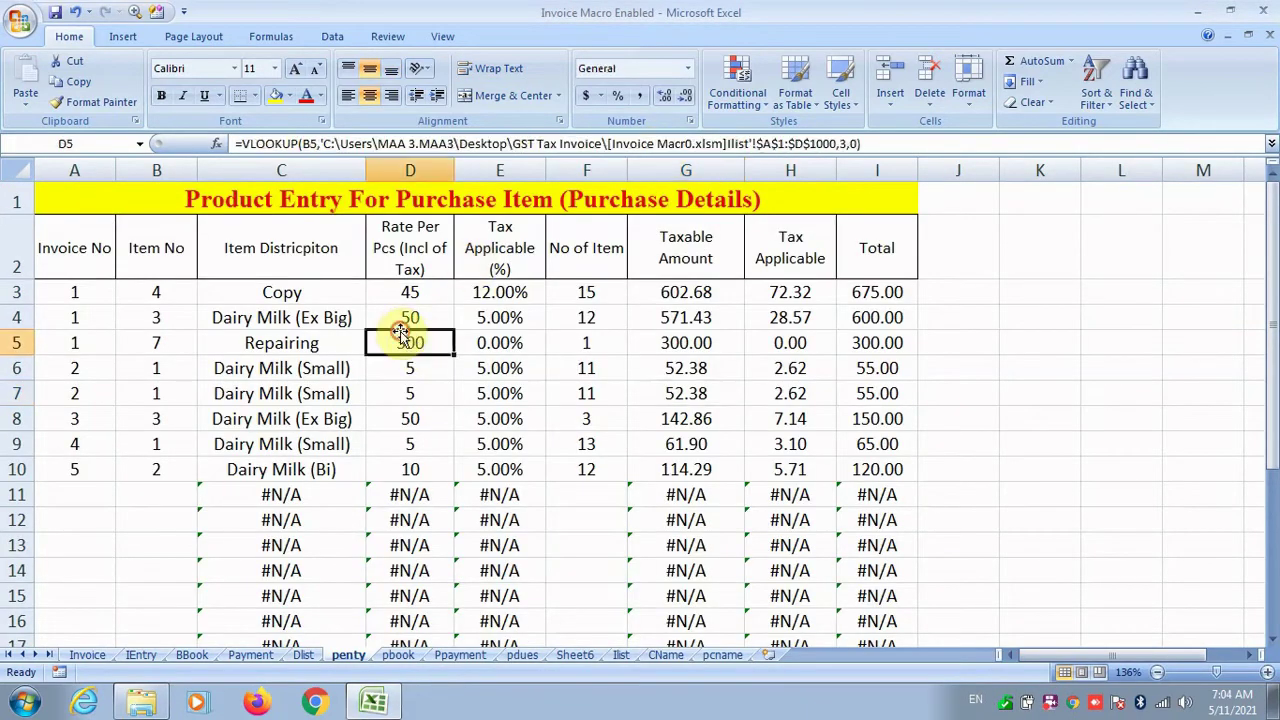
left_click(279, 336)
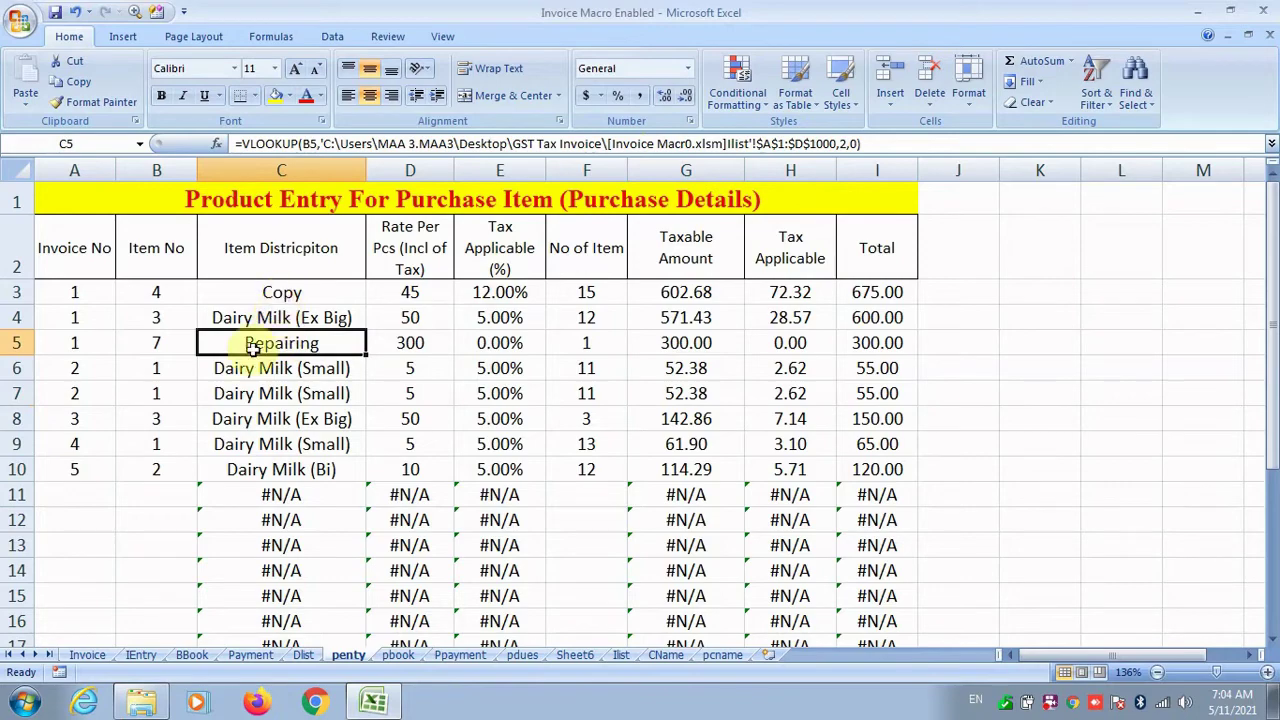
left_click(143, 655)
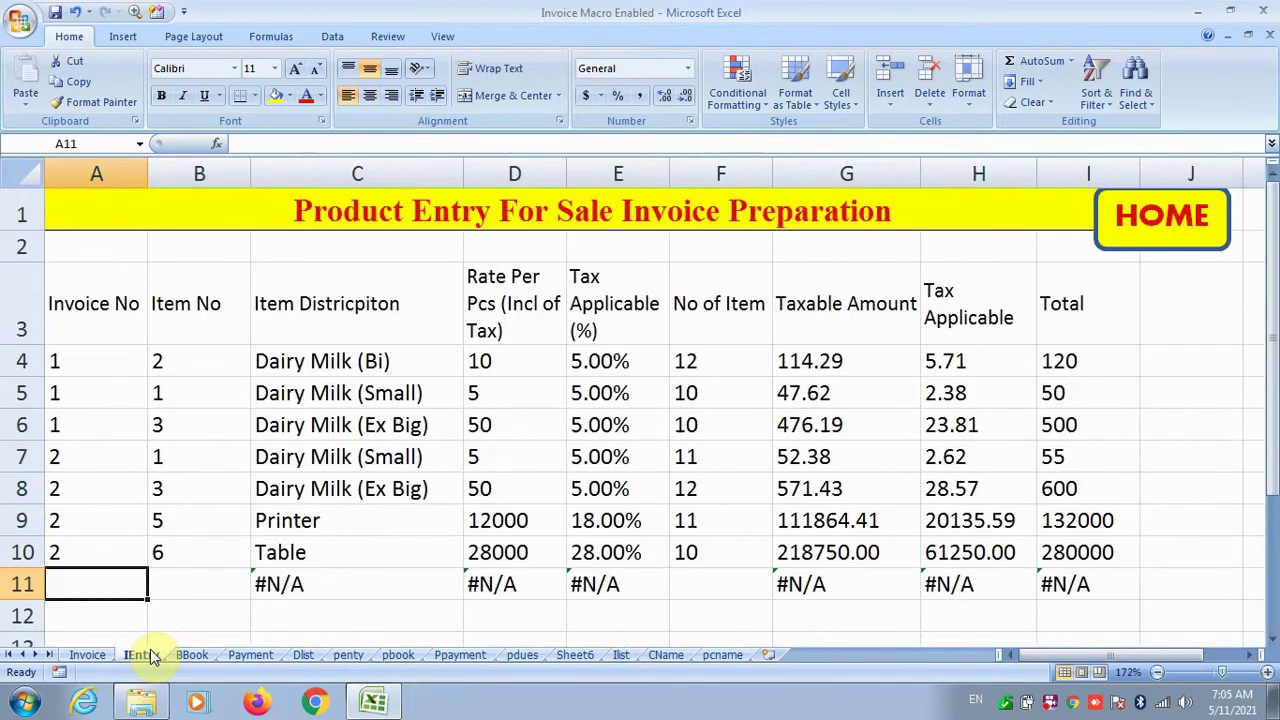
left_click(346, 655)
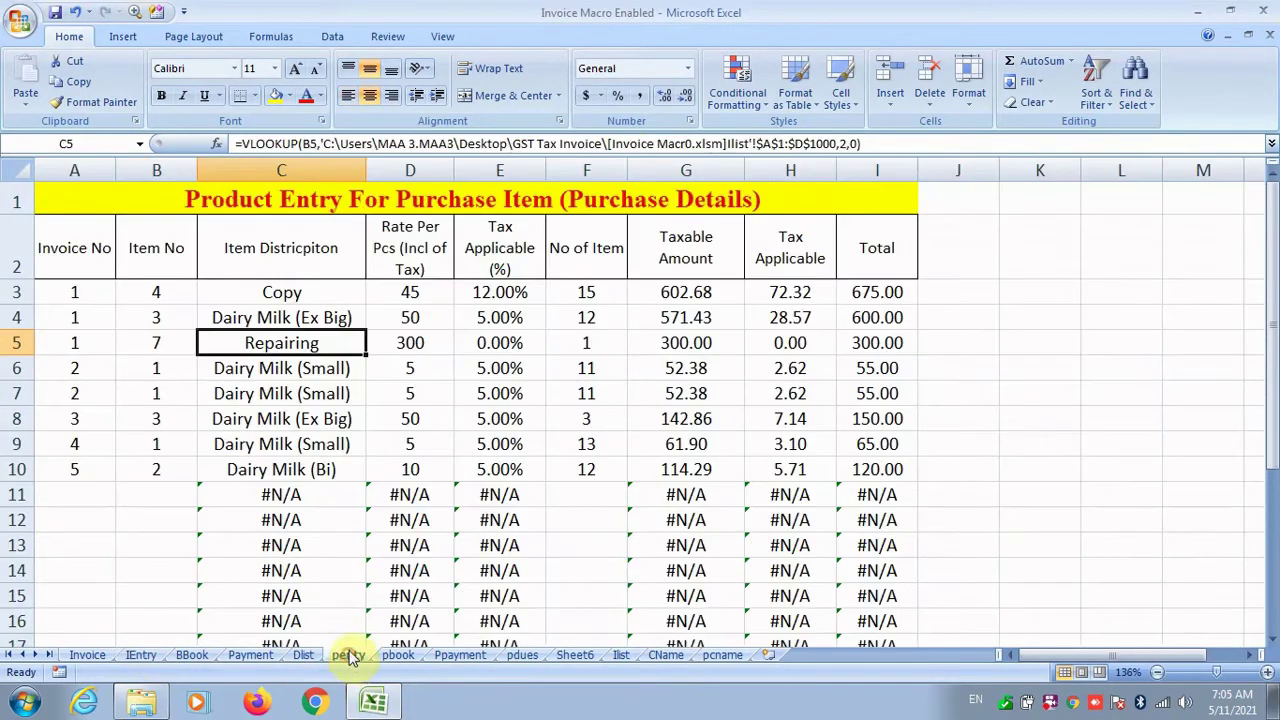
Step: Examine the external item lookup formulas in the Item Description and Rate columns, alongside the invoice and item numbers they depend on
left_click(405, 393)
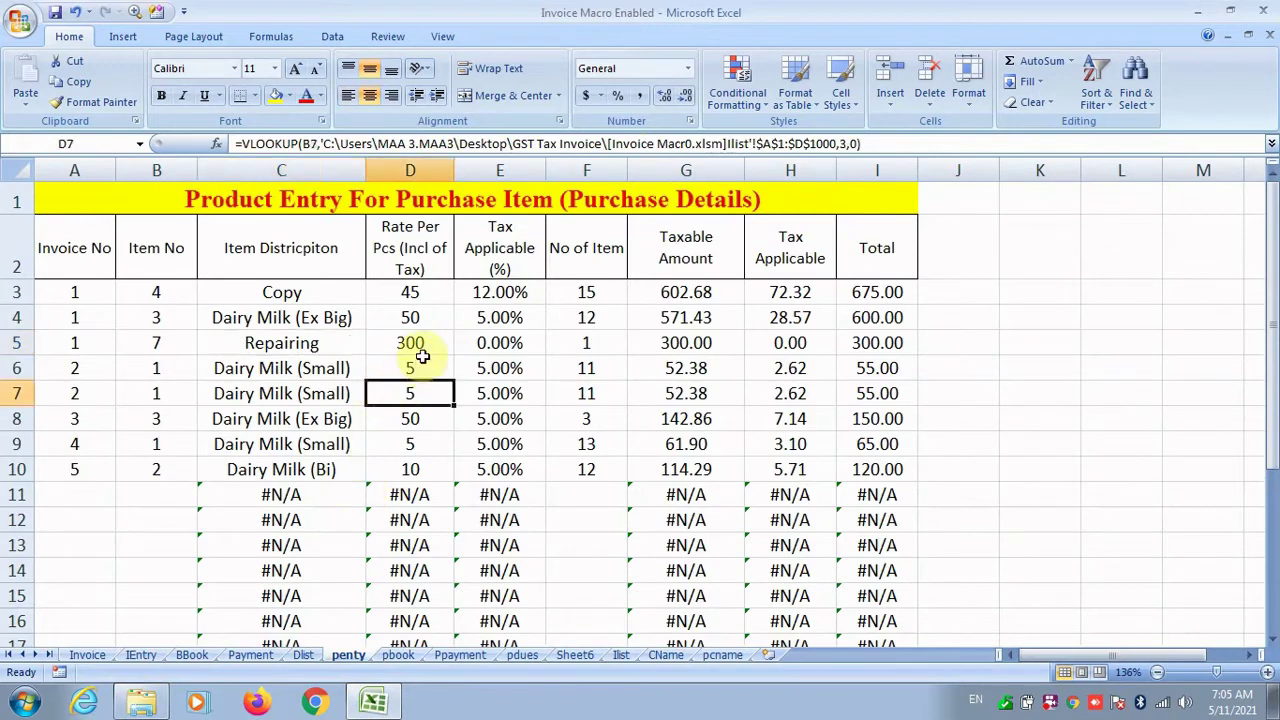
left_click(222, 296)
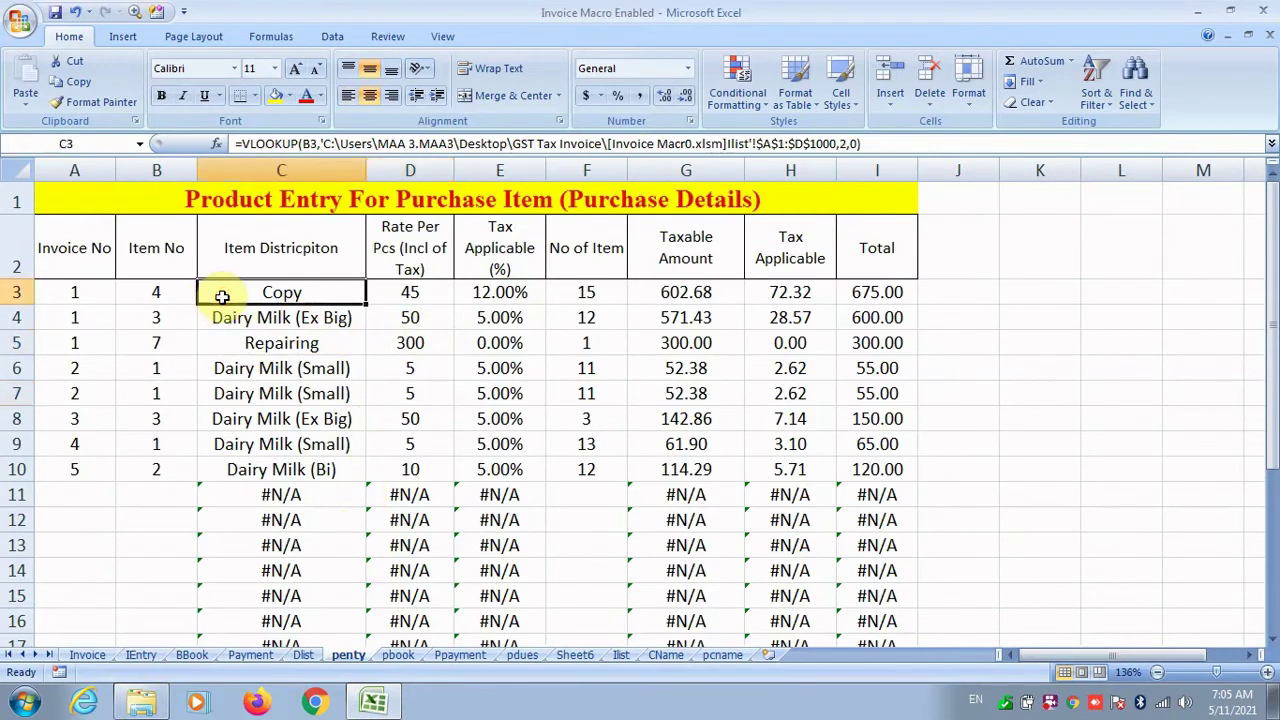
double_click(222, 296)
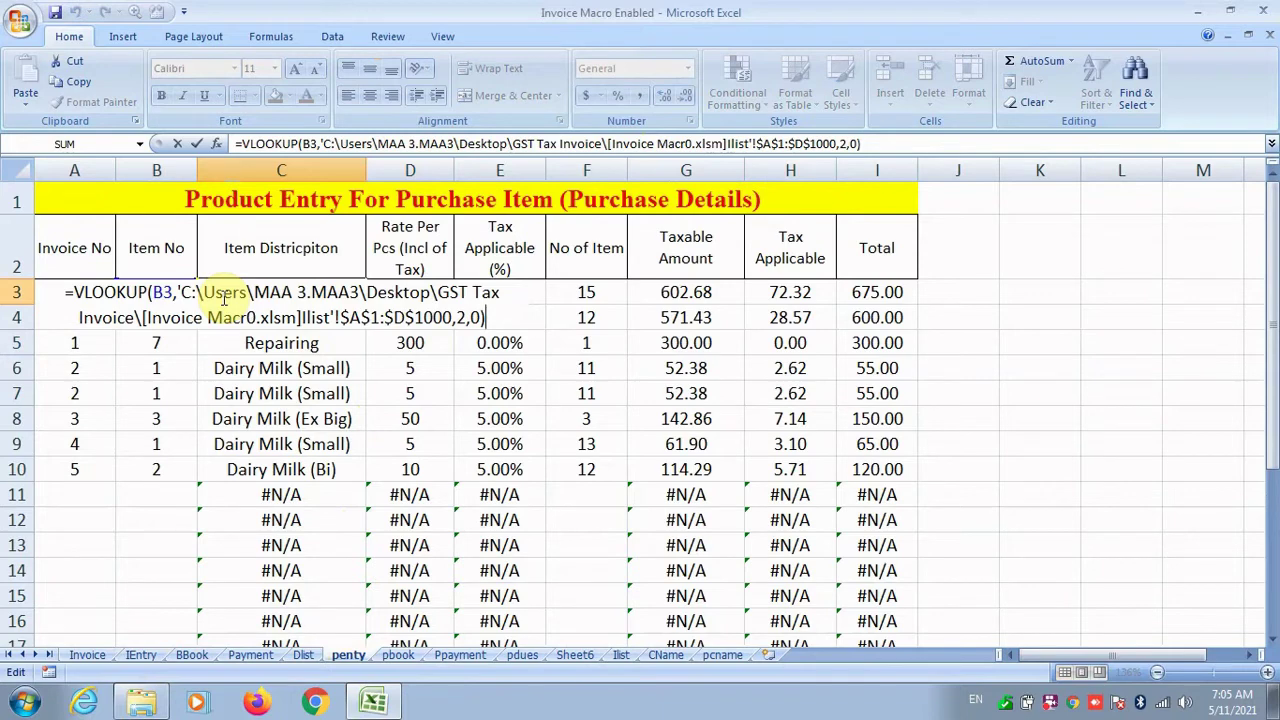
key("Return")
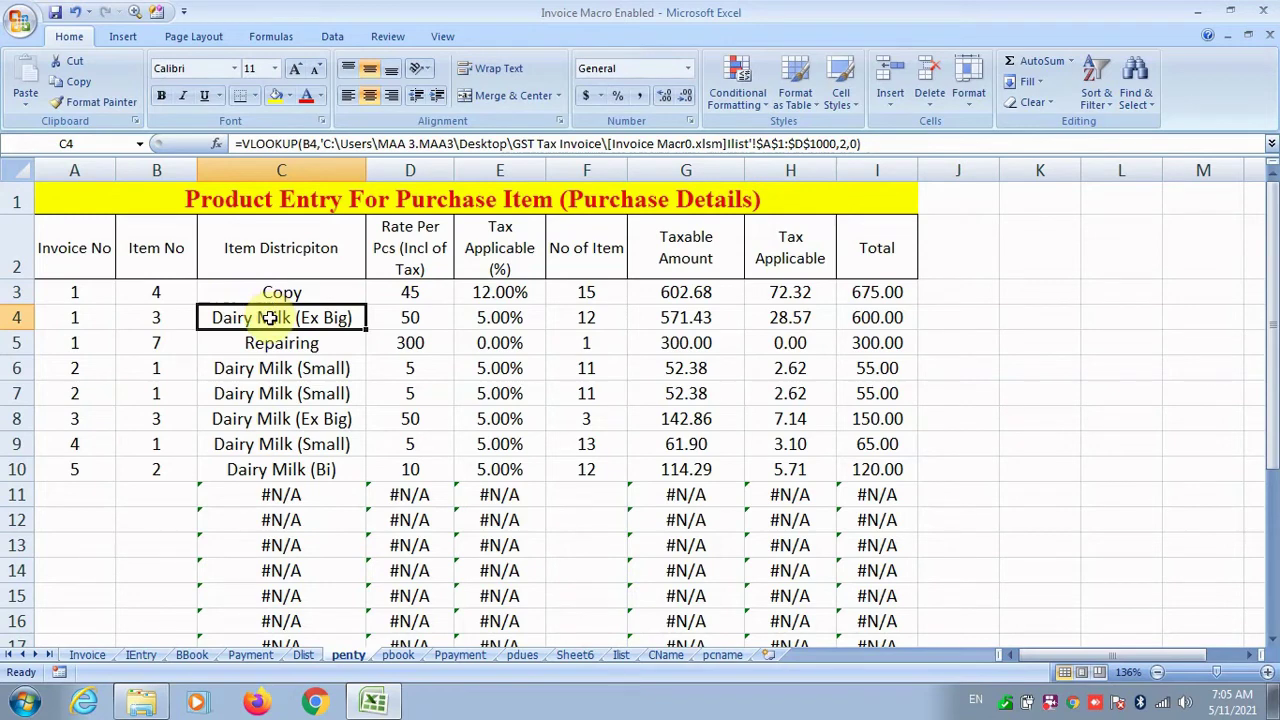
left_click(262, 294)
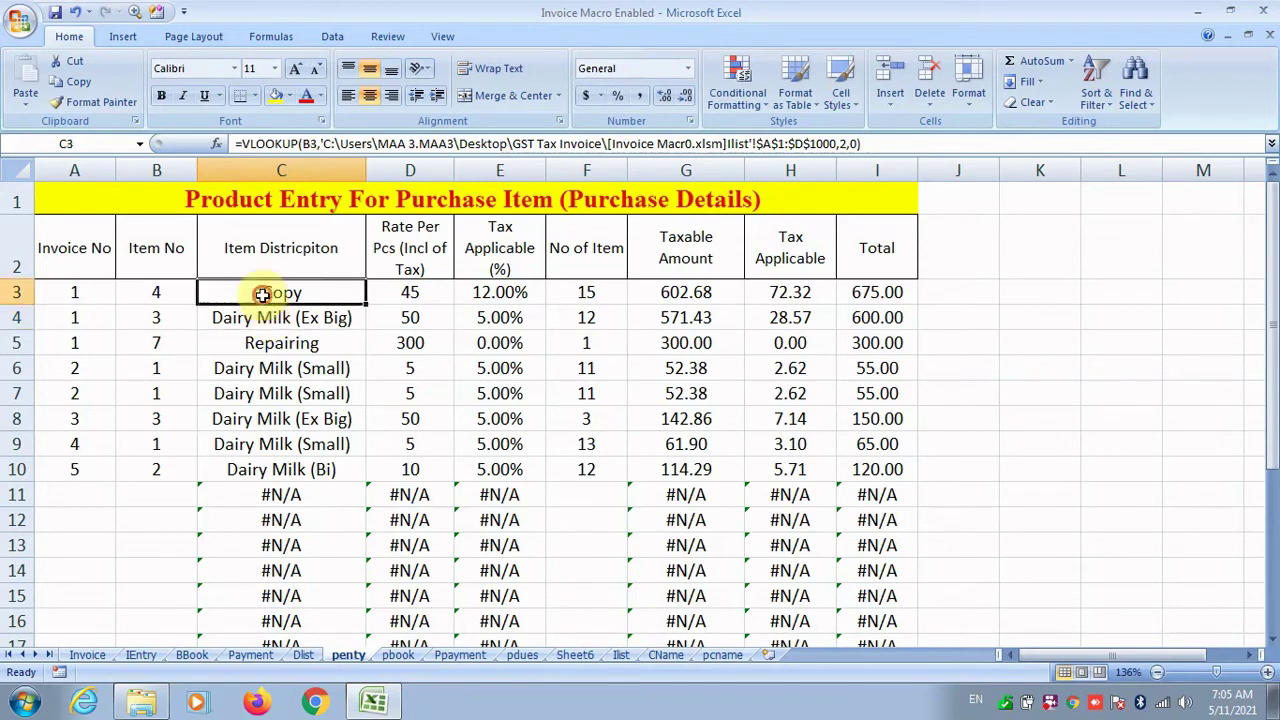
left_click(90, 294)
key("Right")
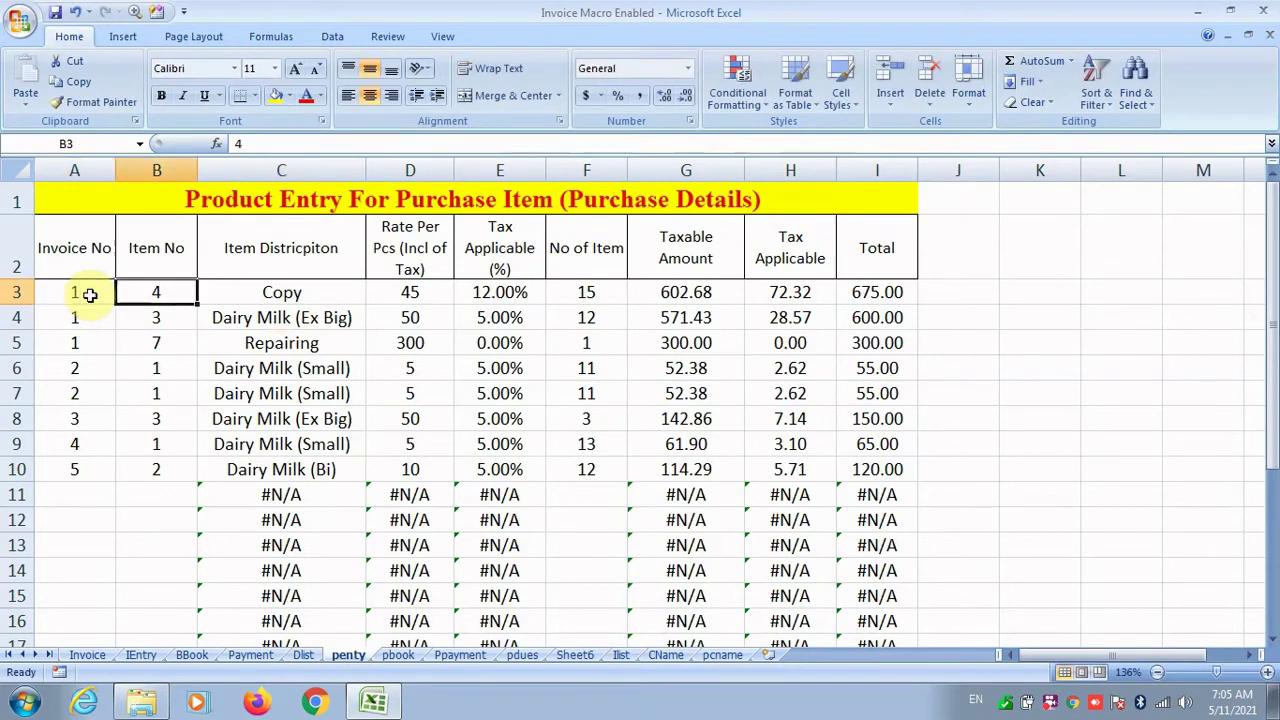
left_click(85, 310)
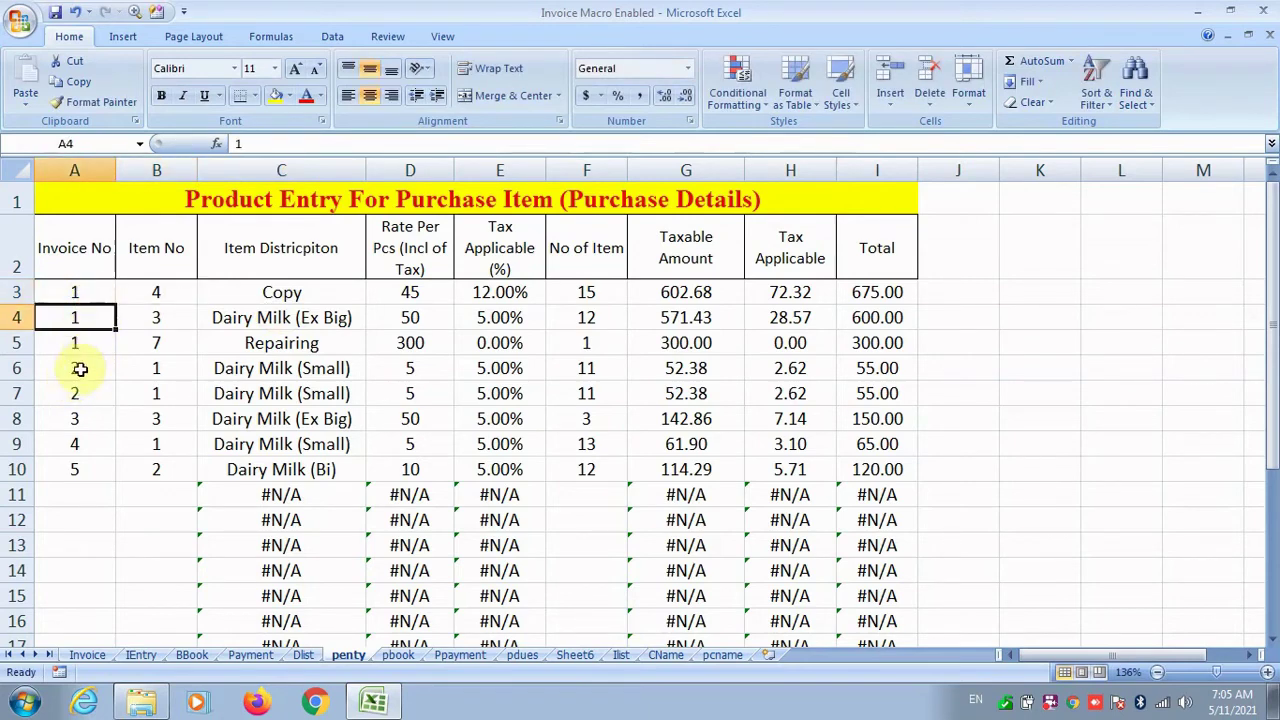
left_click(86, 300)
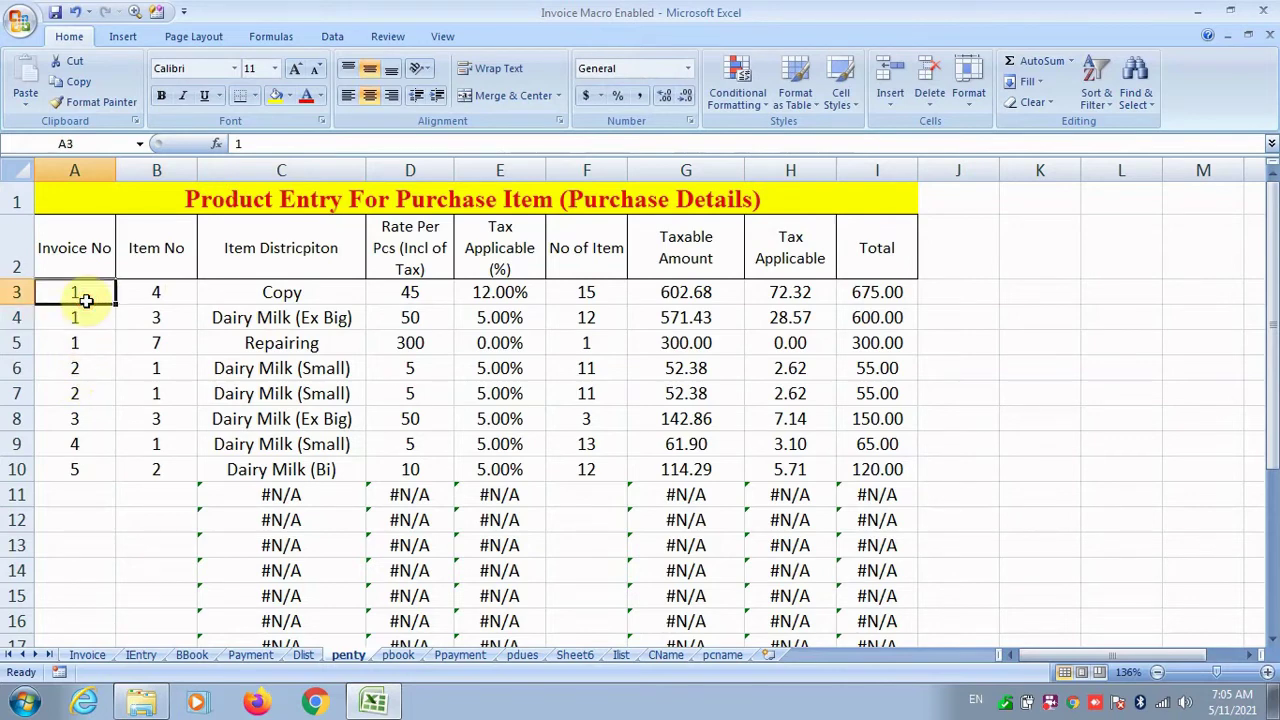
key("Right")
key("Right")
left_click(86, 300)
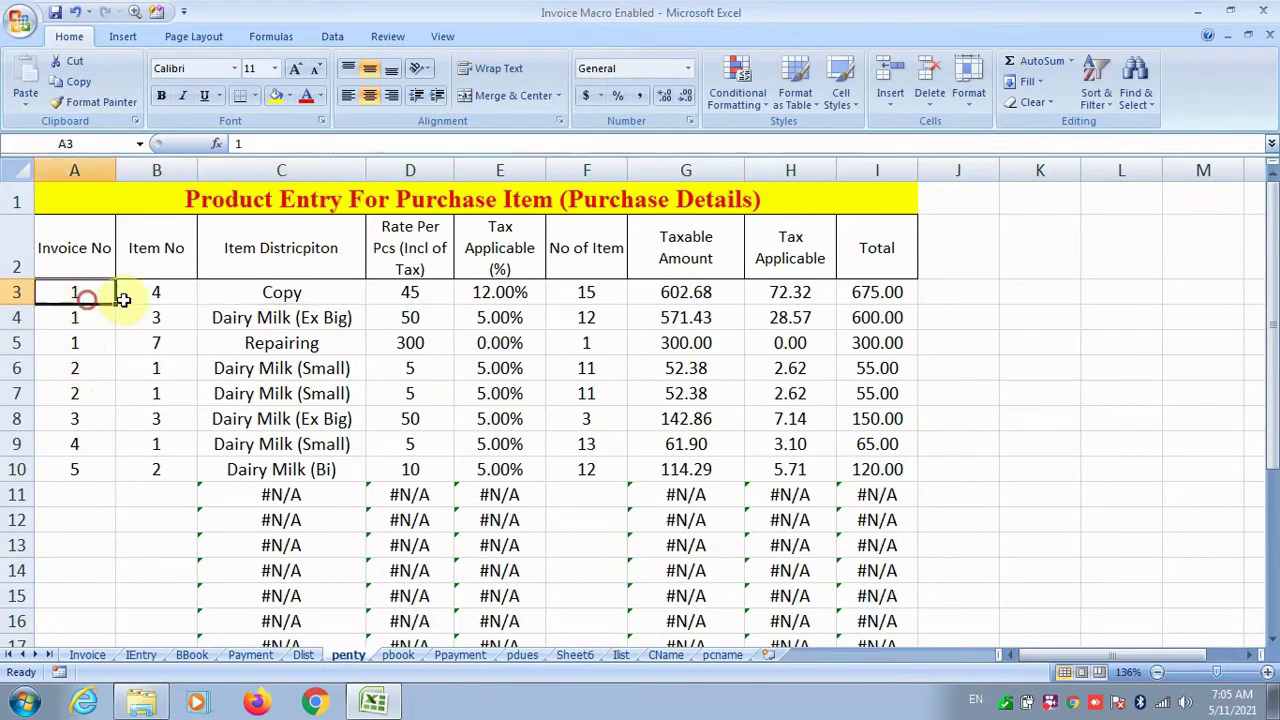
Step: Set the first purchase entry's Item No to 2 and its No of Item to 25
left_click(157, 294)
type("2")
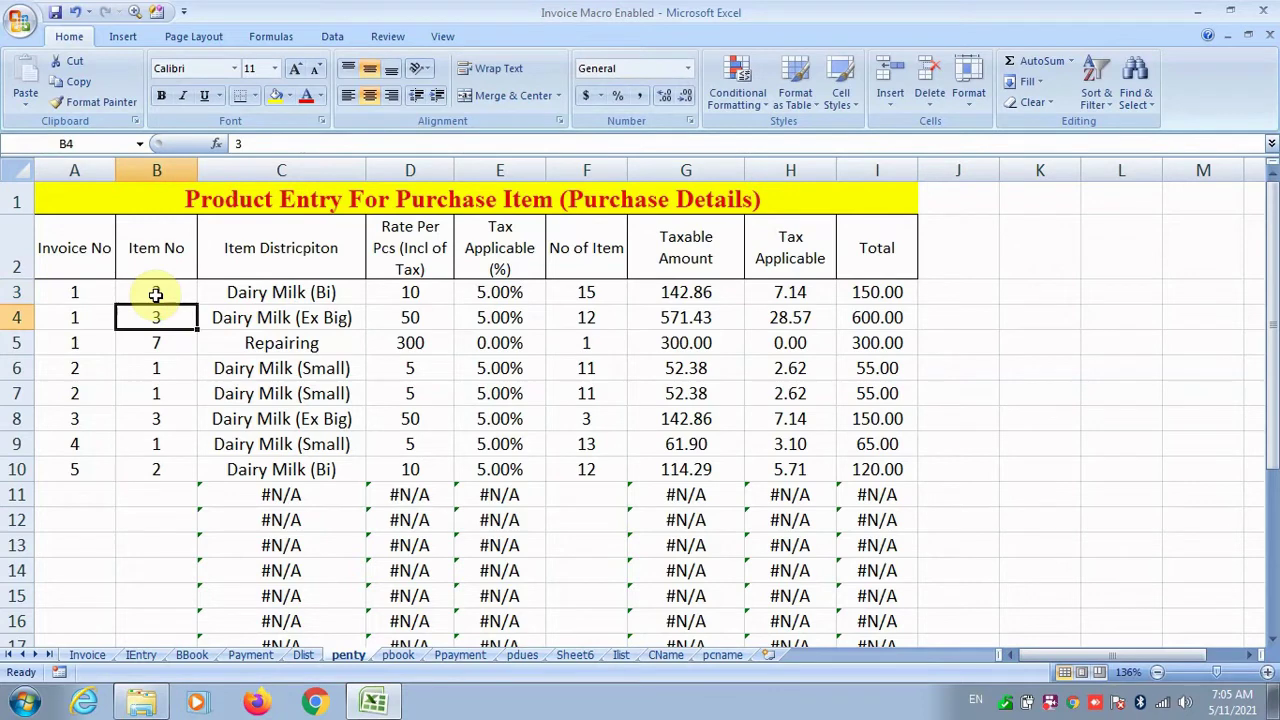
left_click(400, 293)
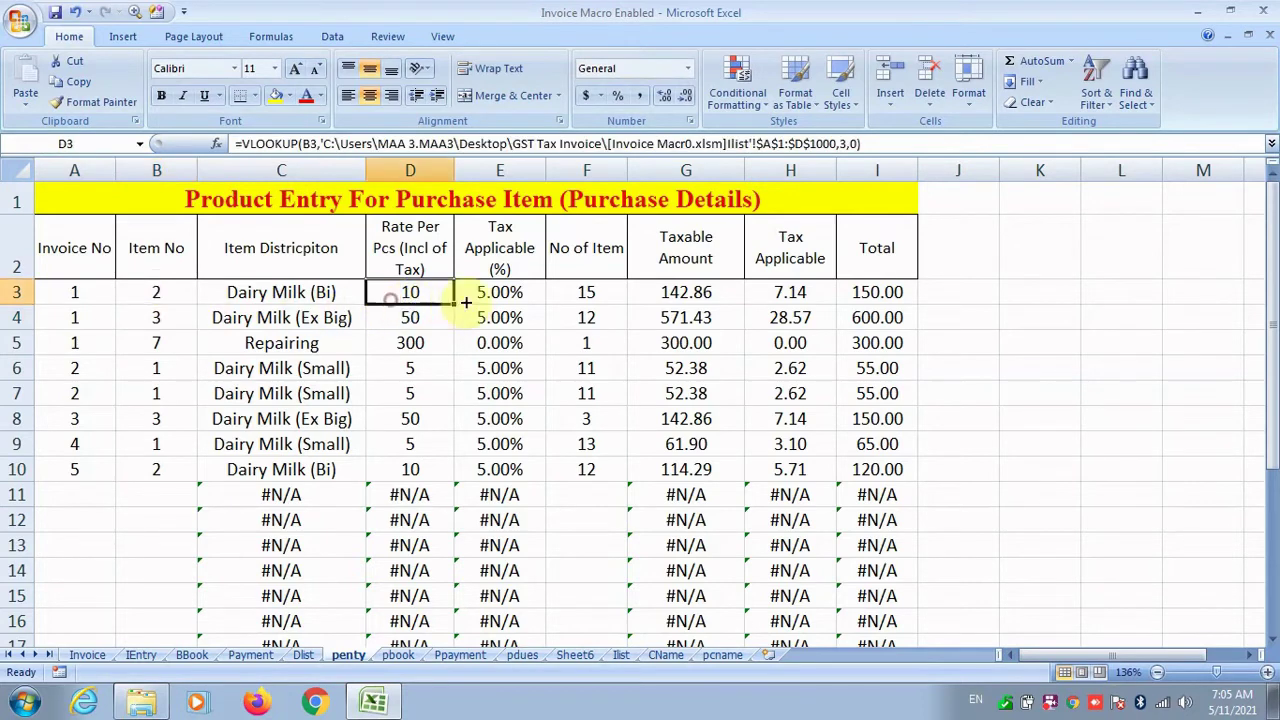
left_click(531, 291)
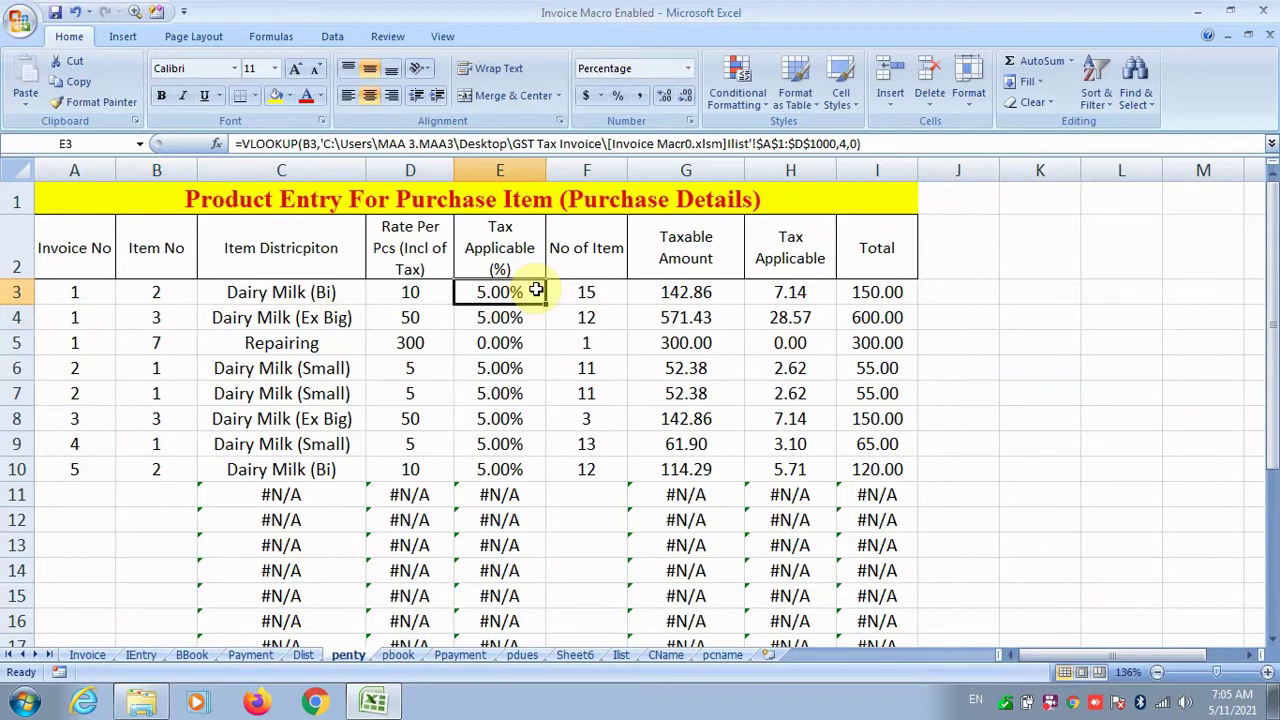
left_click(566, 290)
type("25")
key("Return")
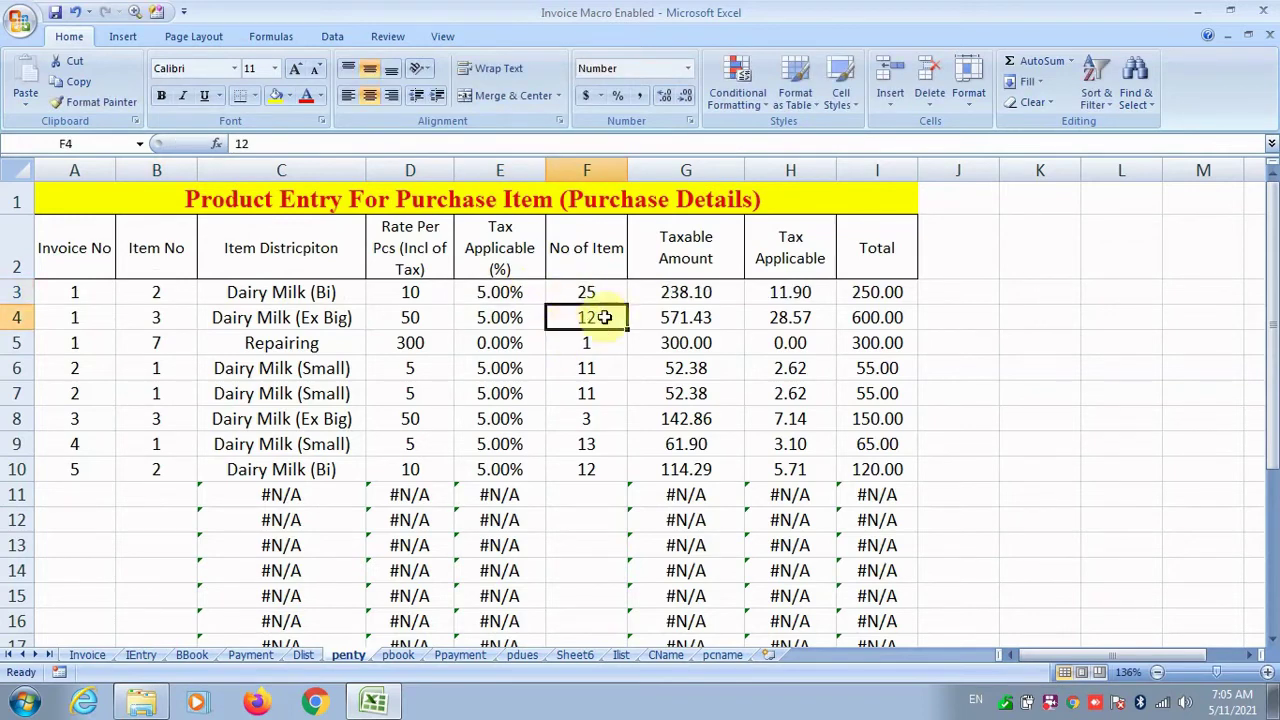
Step: Review the formulas behind the taxable amount and item description in row 3 of the purchase entries
left_click(654, 295)
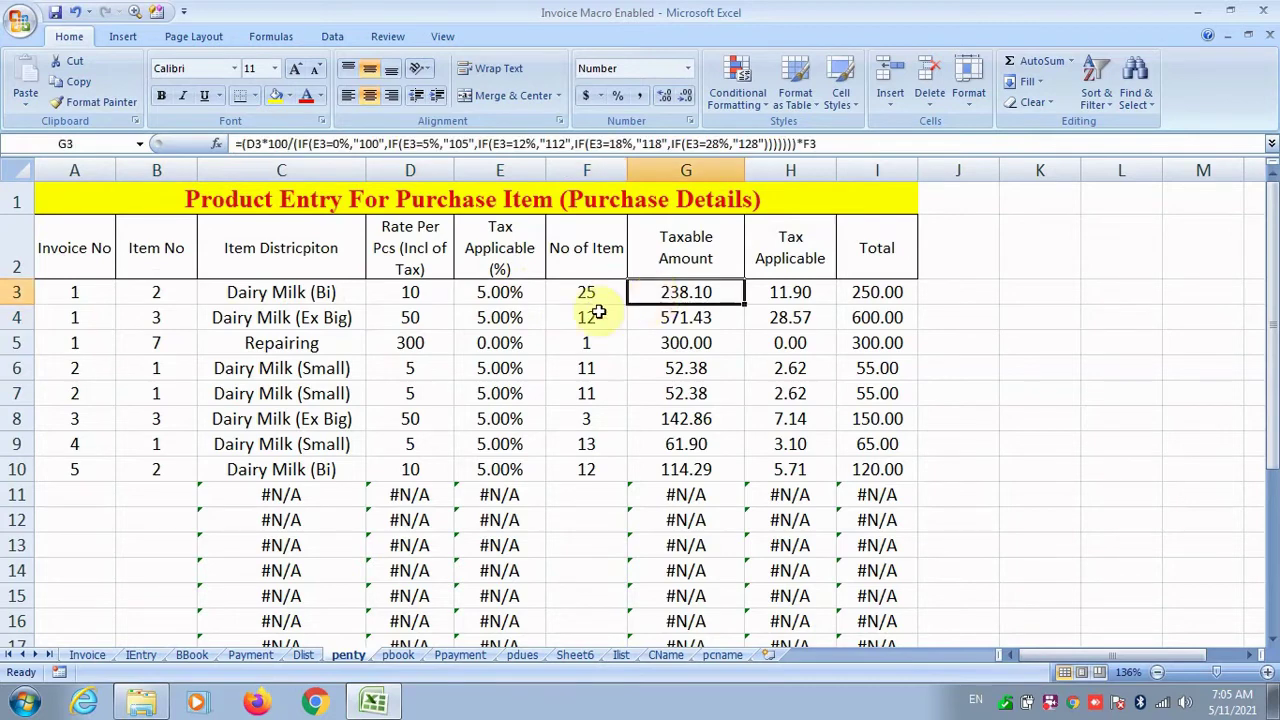
left_click(266, 297)
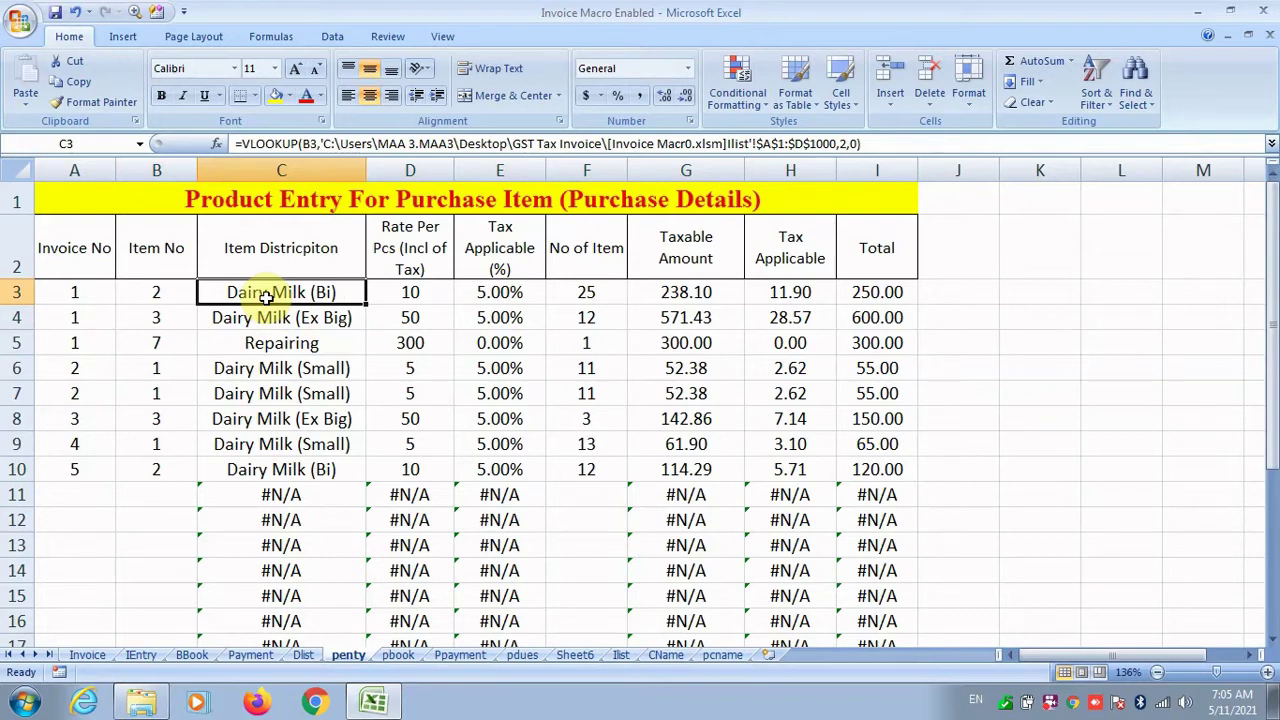
left_click(137, 291)
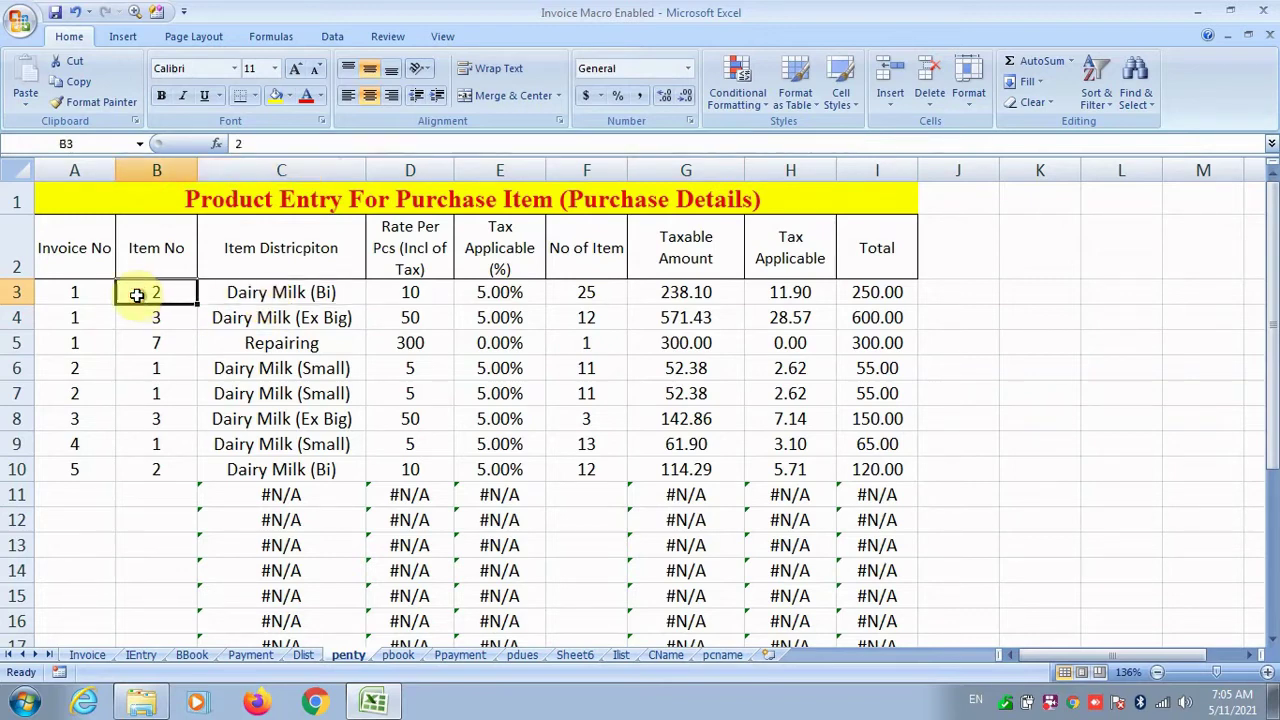
left_click(108, 290)
left_click(151, 290)
left_click(246, 290)
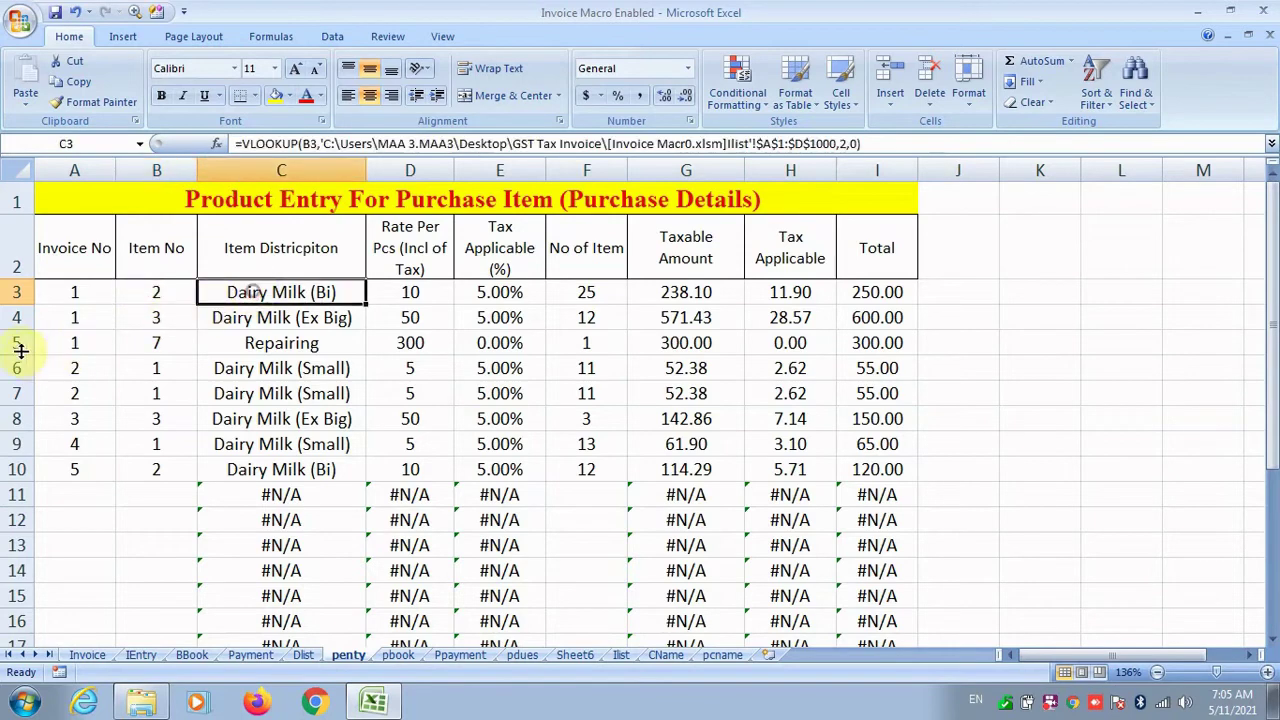
Step: Delete all purchase entry rows from row 4 down, keeping only the first entry
left_click_drag(17, 317, 63, 643)
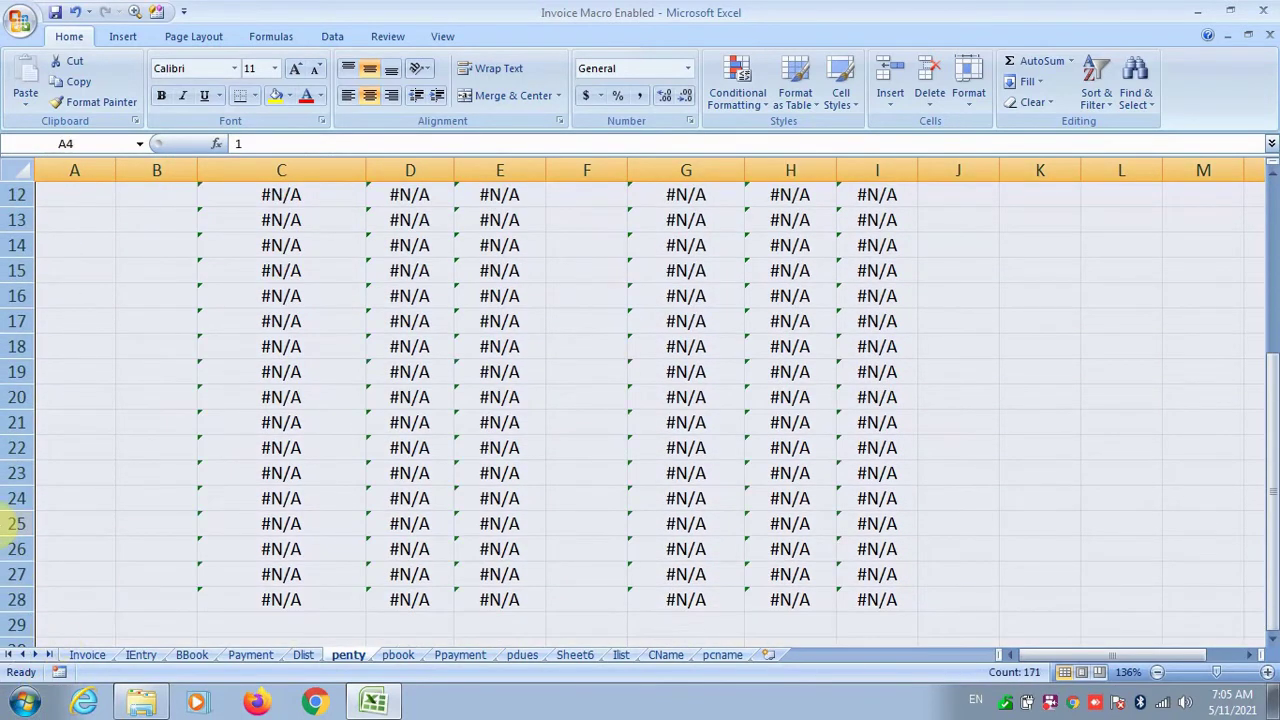
right_click(14, 523)
left_click(55, 416)
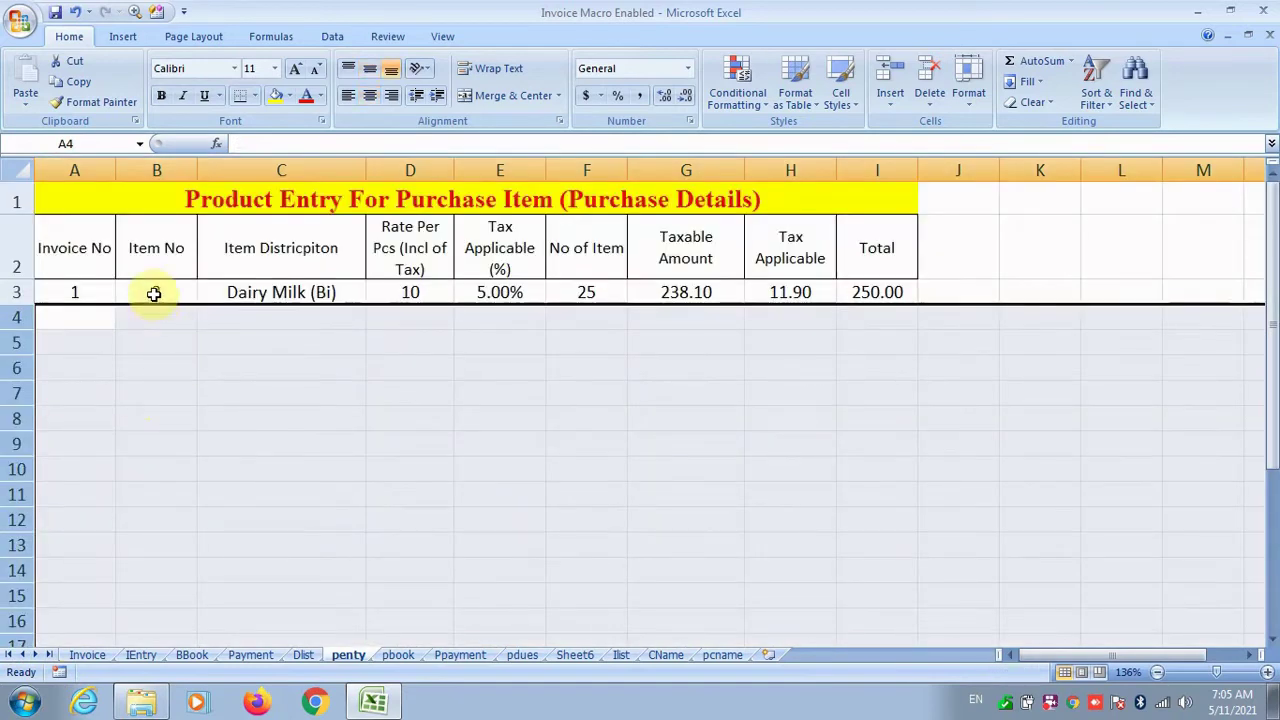
left_click(157, 292)
left_click(280, 290)
type("=")
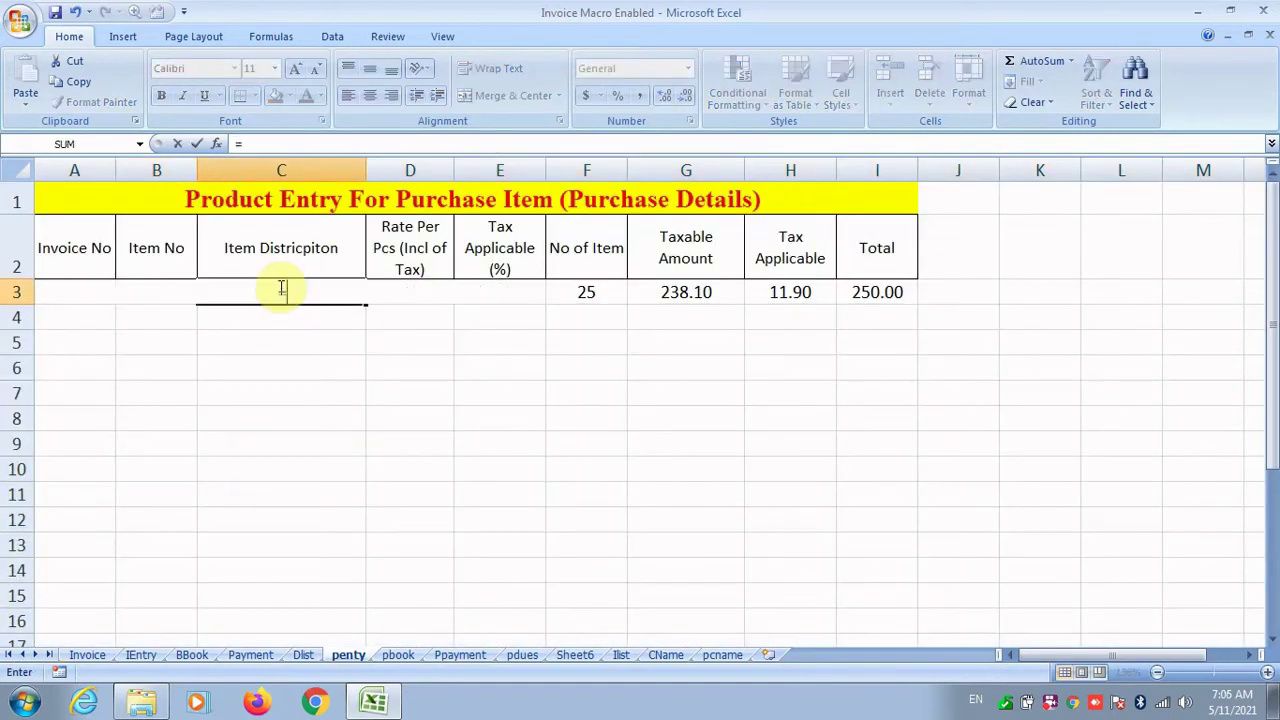
key("Escape")
Step: Replace the item description formula in C3 with =VLOOKUP(B3,Ilist!A2:D9,2,0), so it looks up the workbook's own item list
left_click(152, 292)
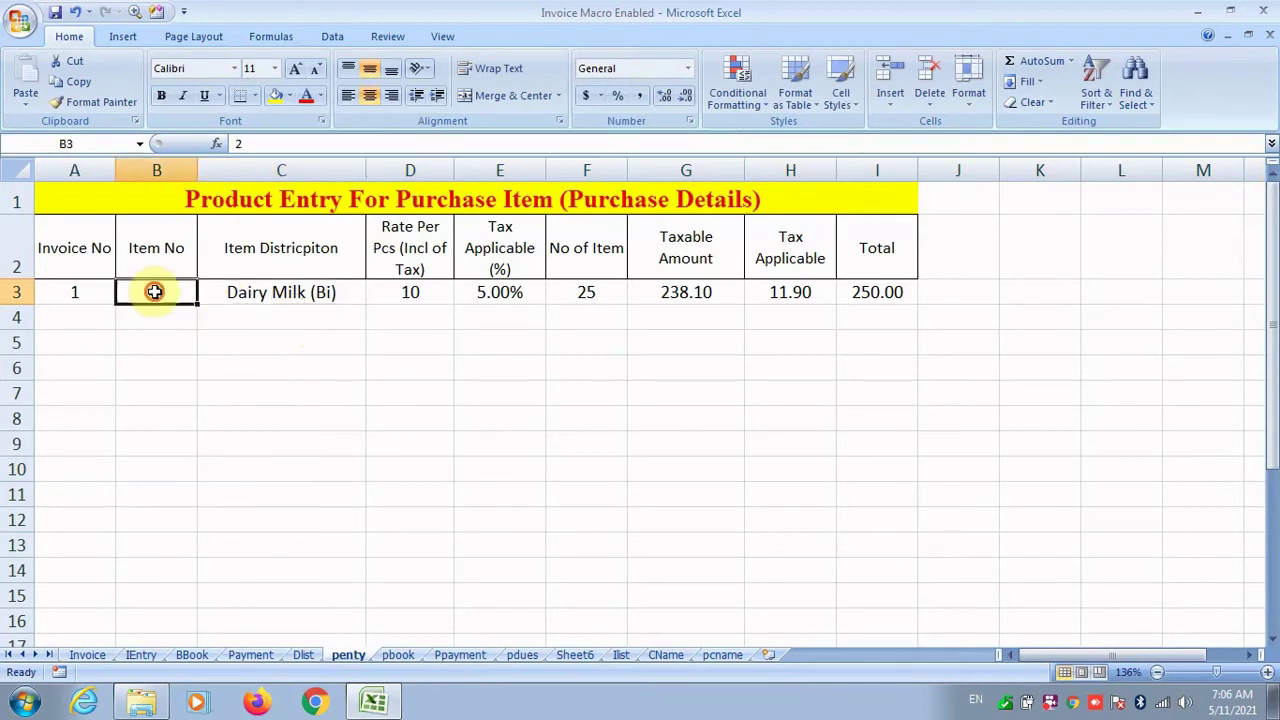
left_click(228, 292)
key("Delete")
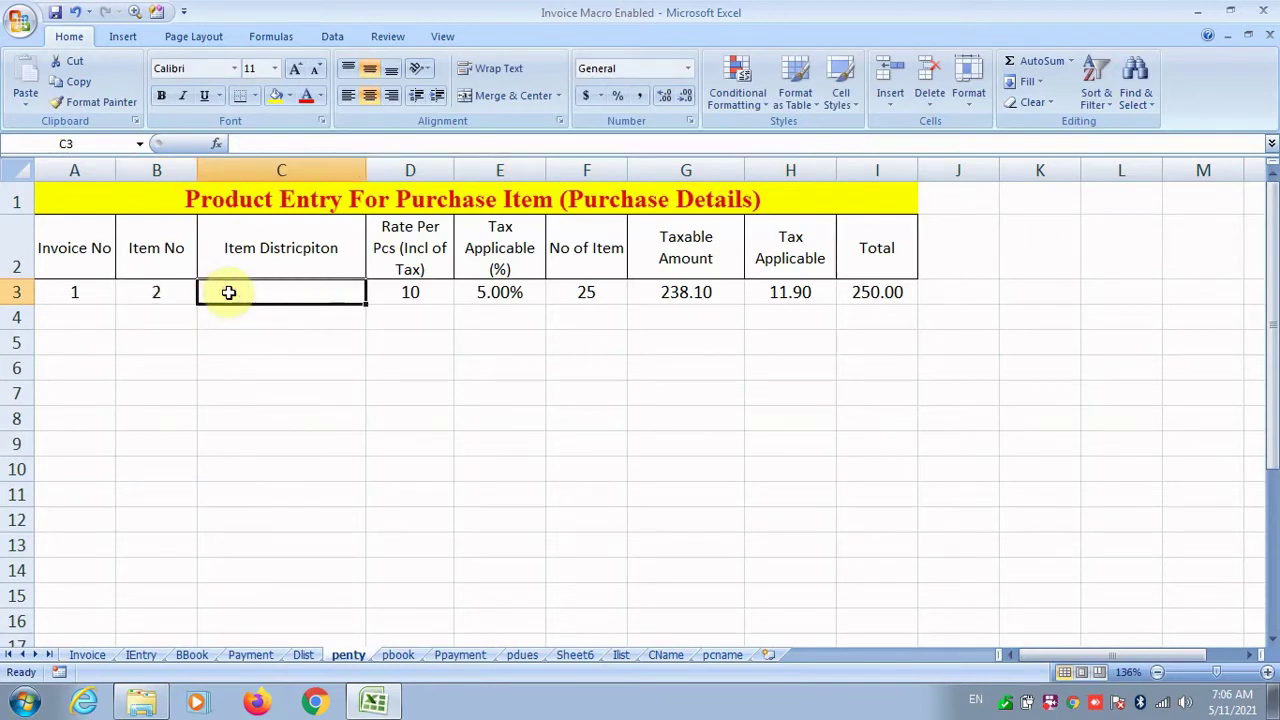
type("=vlookup")
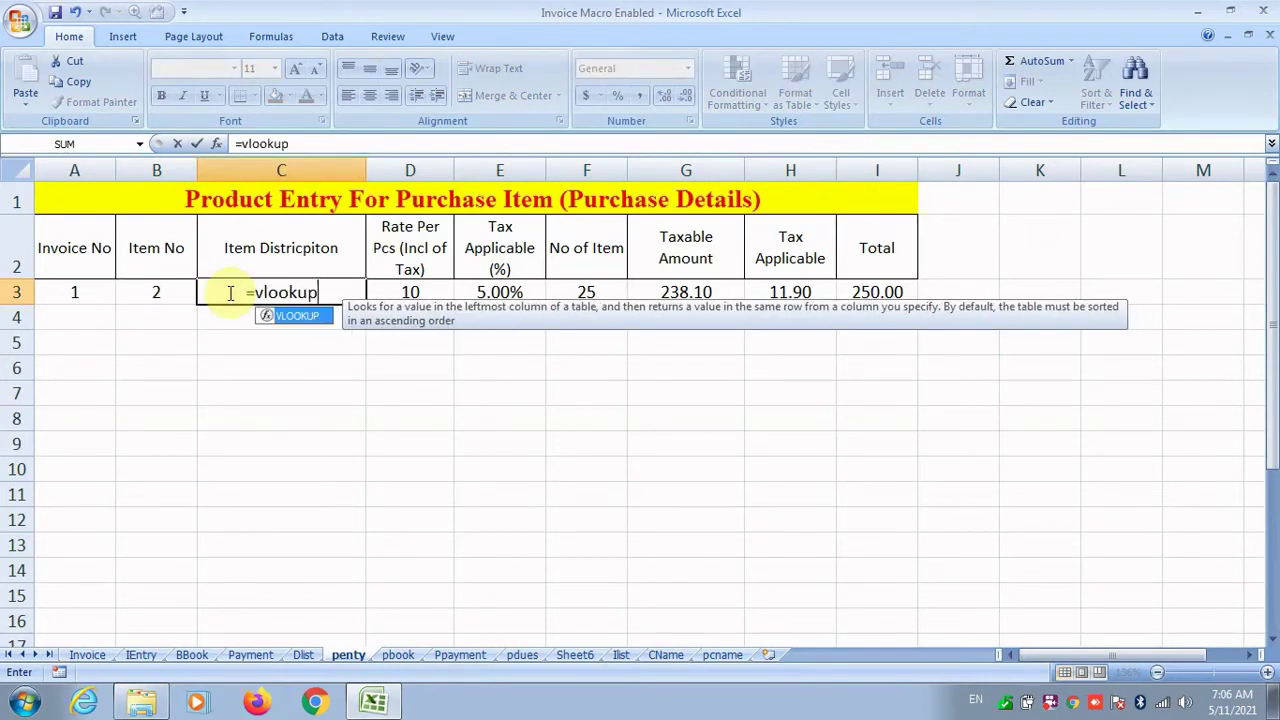
type("(")
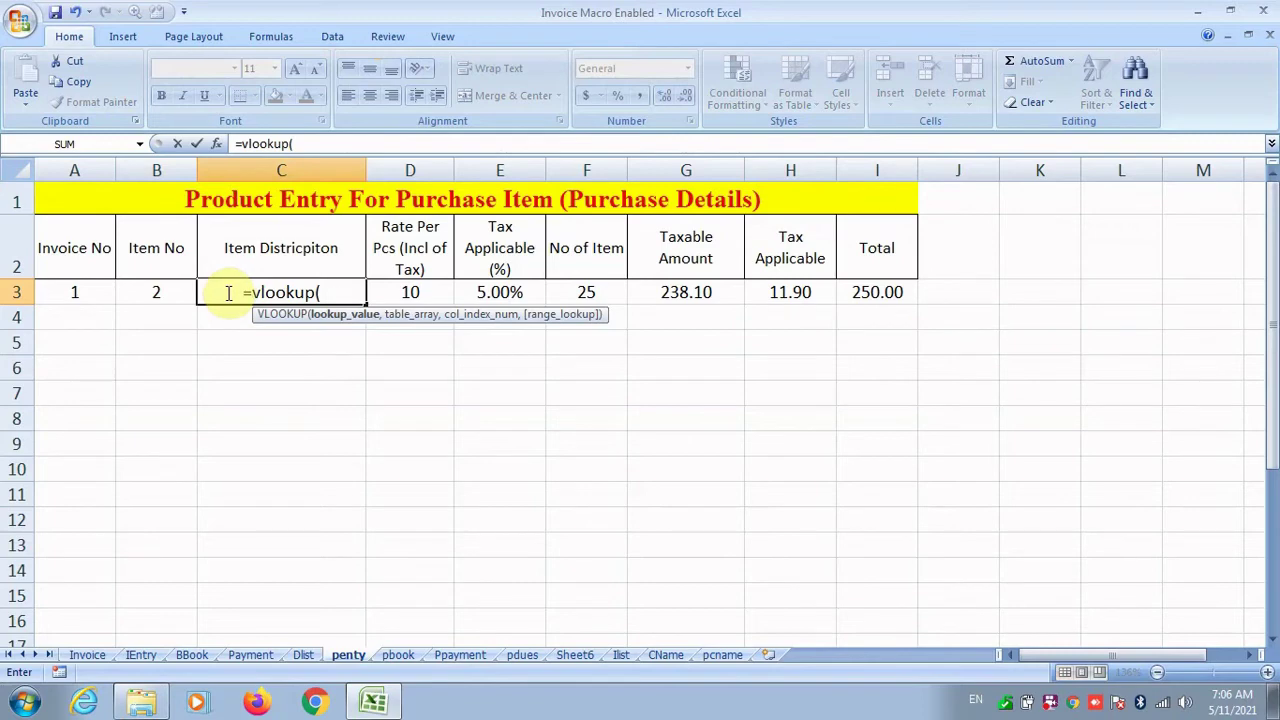
left_click(152, 295)
type(",")
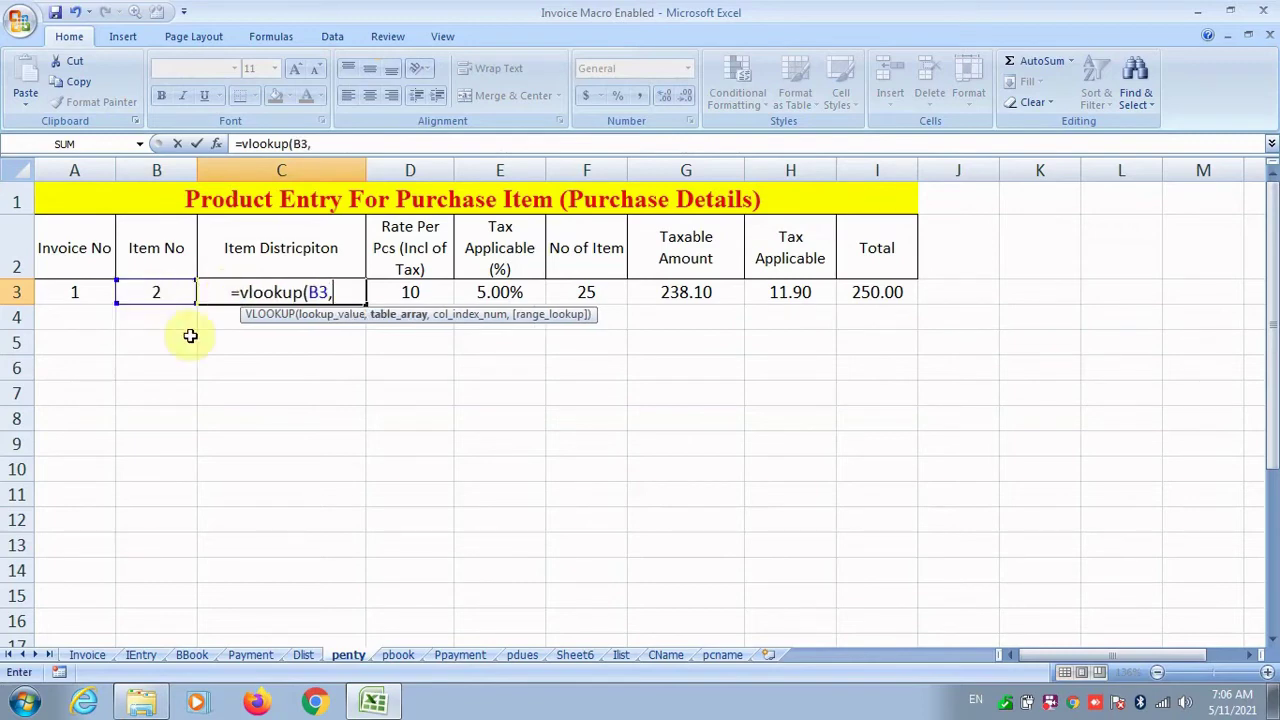
left_click(621, 655)
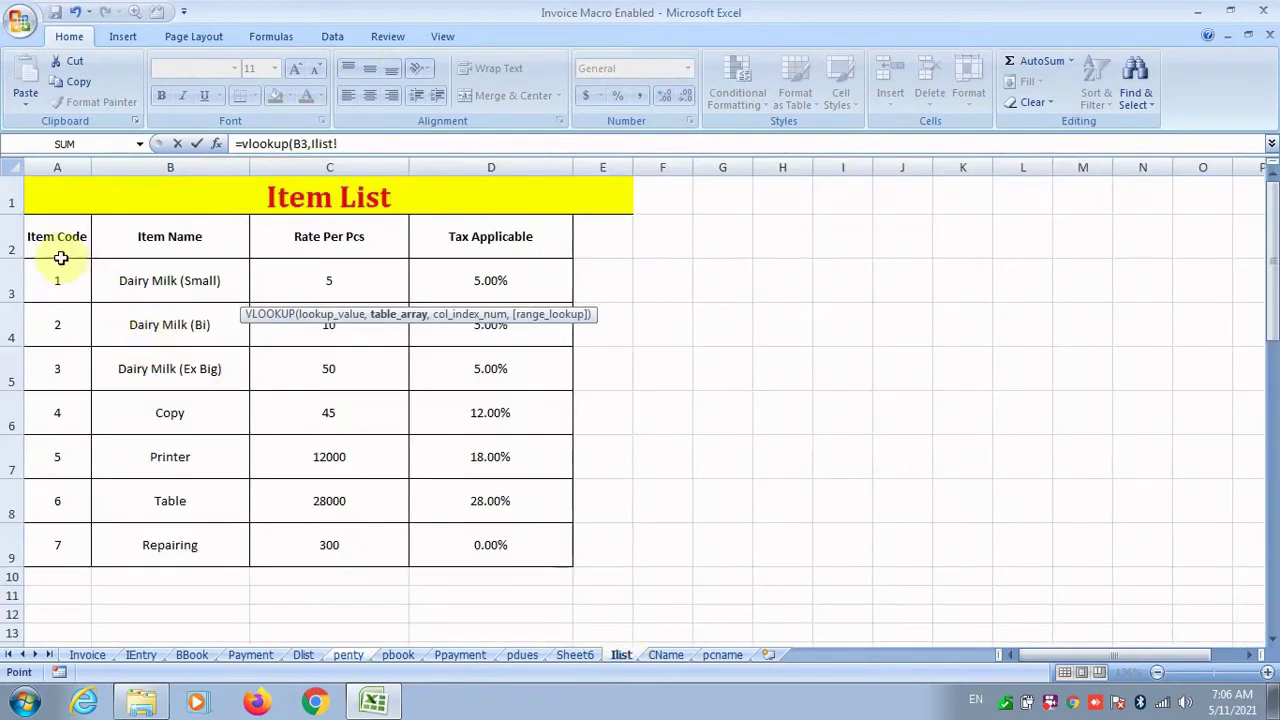
left_click_drag(57, 248, 466, 536)
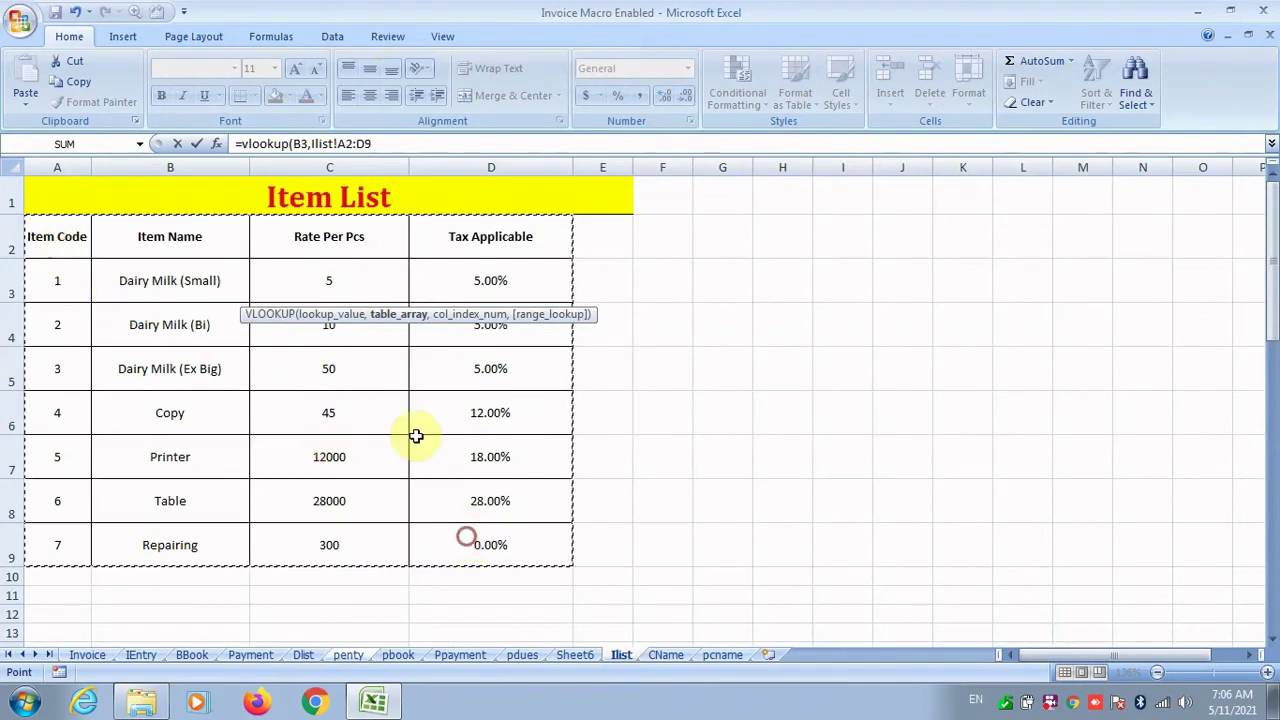
left_click(380, 150)
type(",2,")
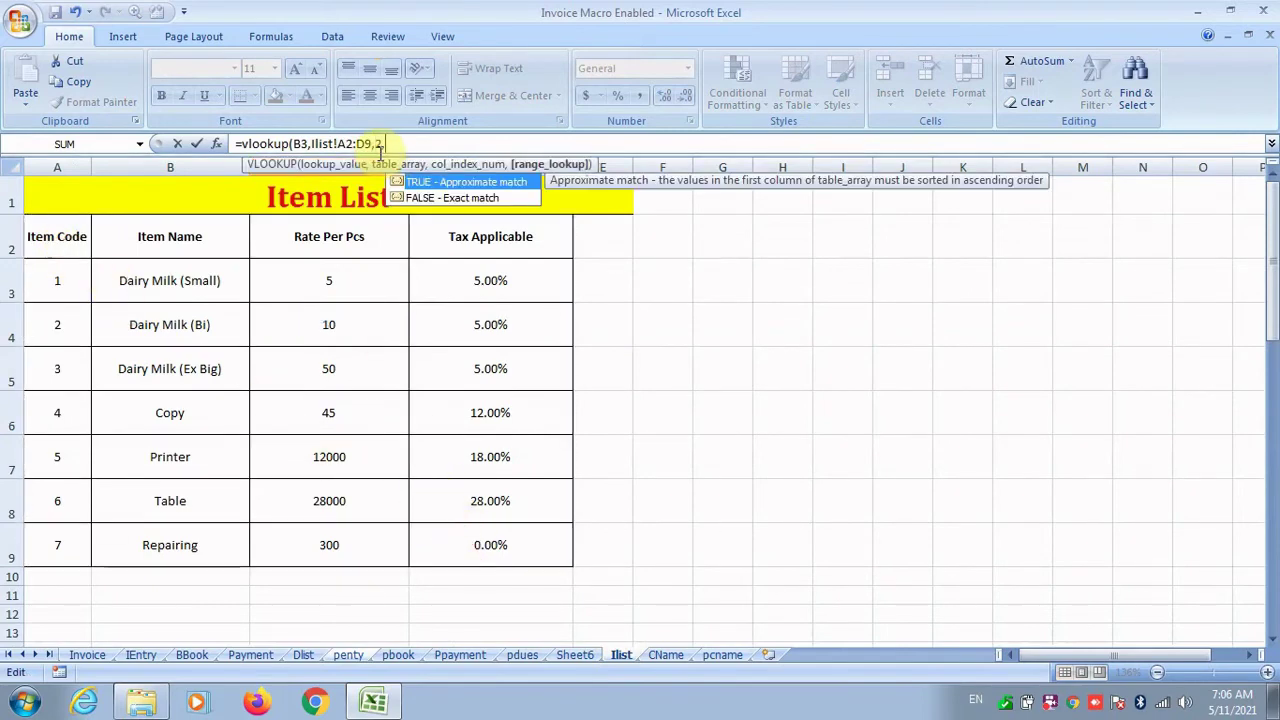
type("0)")
key("Return")
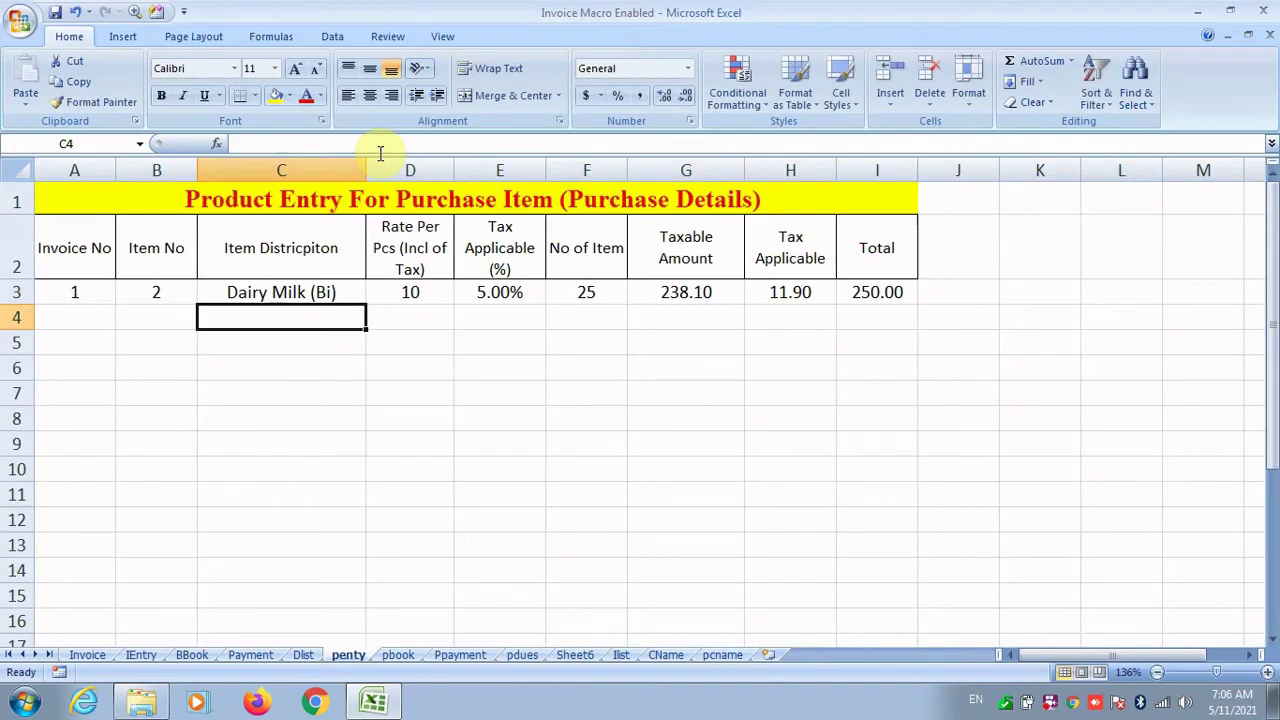
Step: Change the lookup range in C3's formula to the absolute reference Ilist!$A$2:$D$1000
left_click(318, 296)
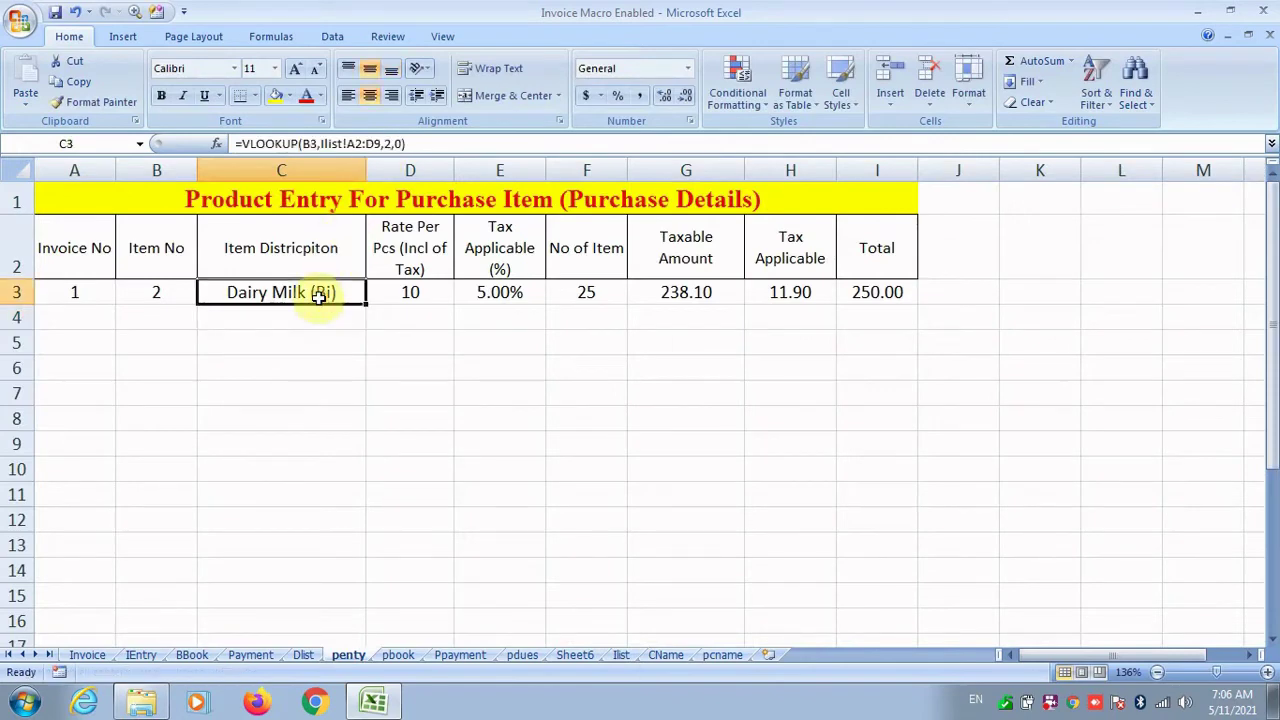
double_click(318, 296)
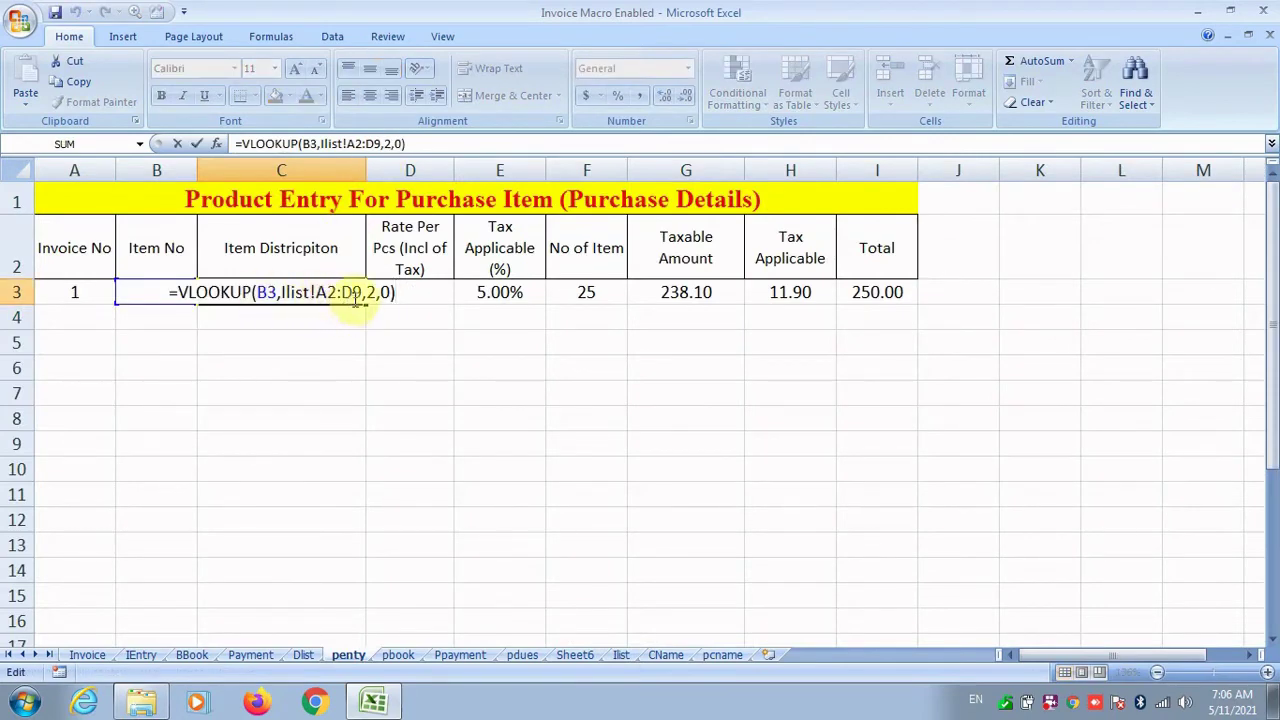
left_click(352, 293)
type("1000")
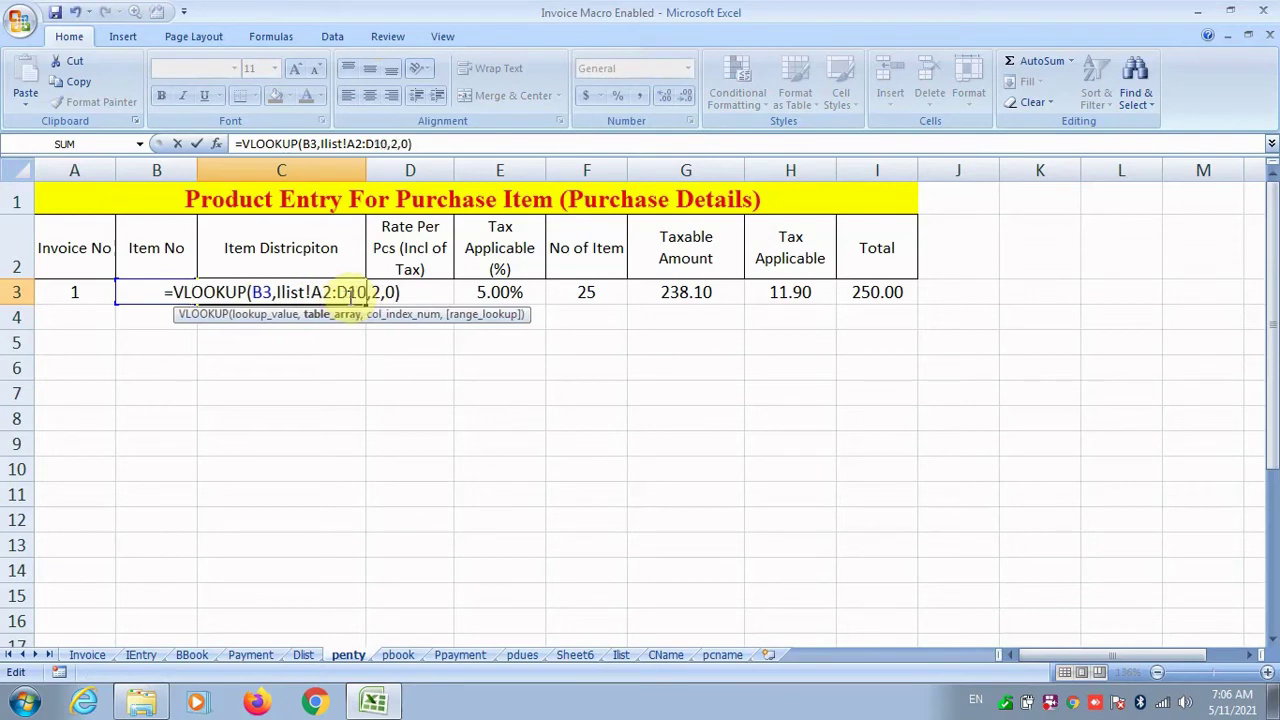
key("F4")
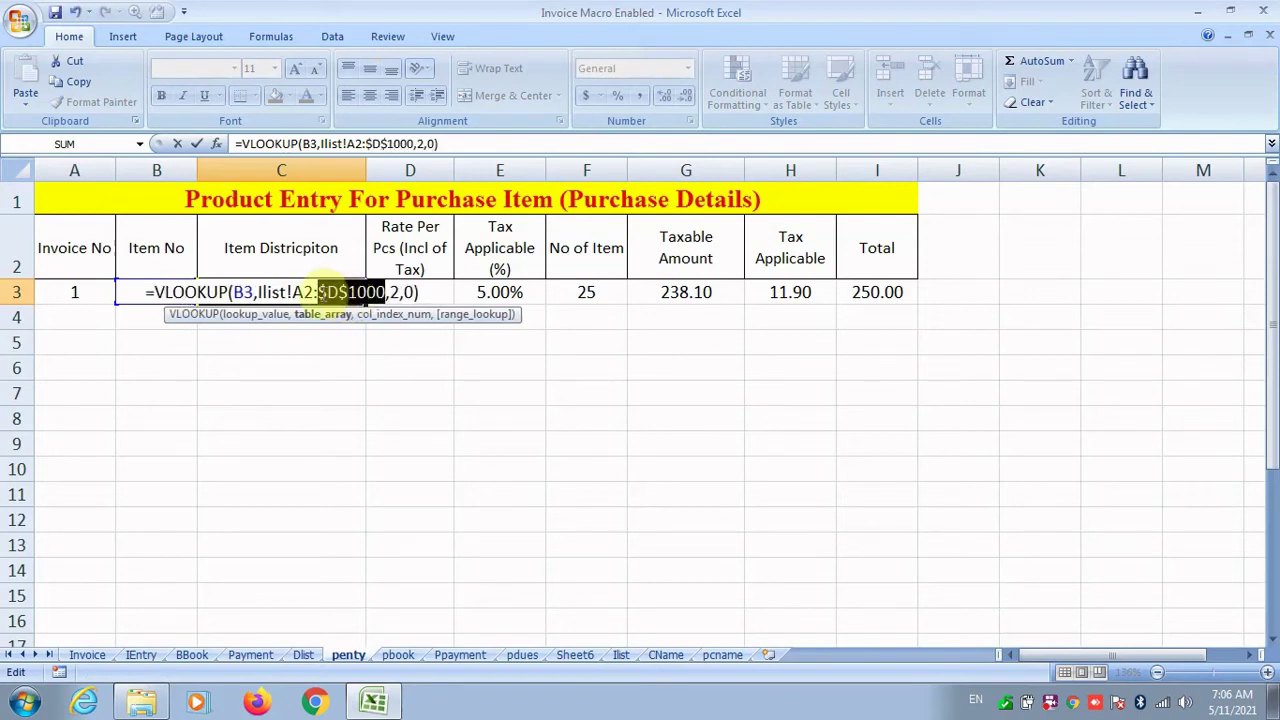
left_click(305, 293)
key("F4")
key("Return")
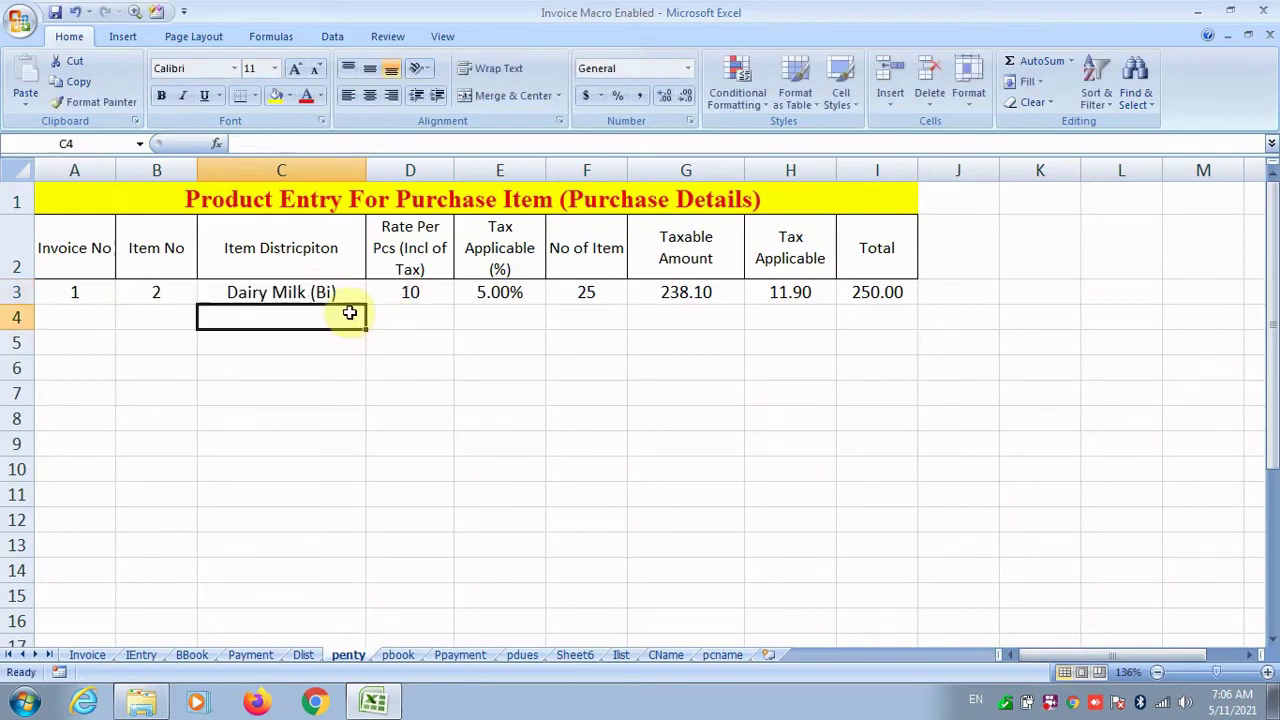
Step: Replace the rate formula in D3 with a copy of C3's lookup that returns column 3, =VLOOKUP(B3,Ilist!$A$2:$D$1000,3,0)
left_click(334, 291)
double_click(336, 292)
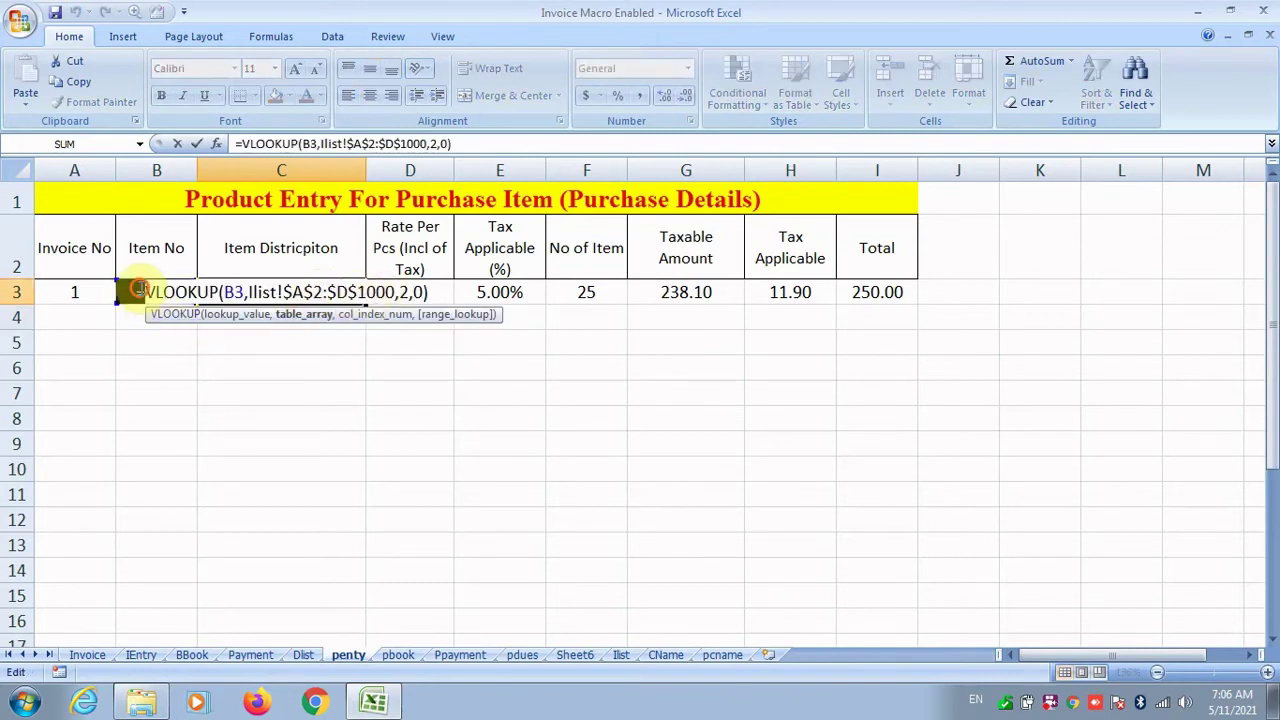
left_click_drag(127, 290, 534, 311)
key("Escape")
left_click(409, 290)
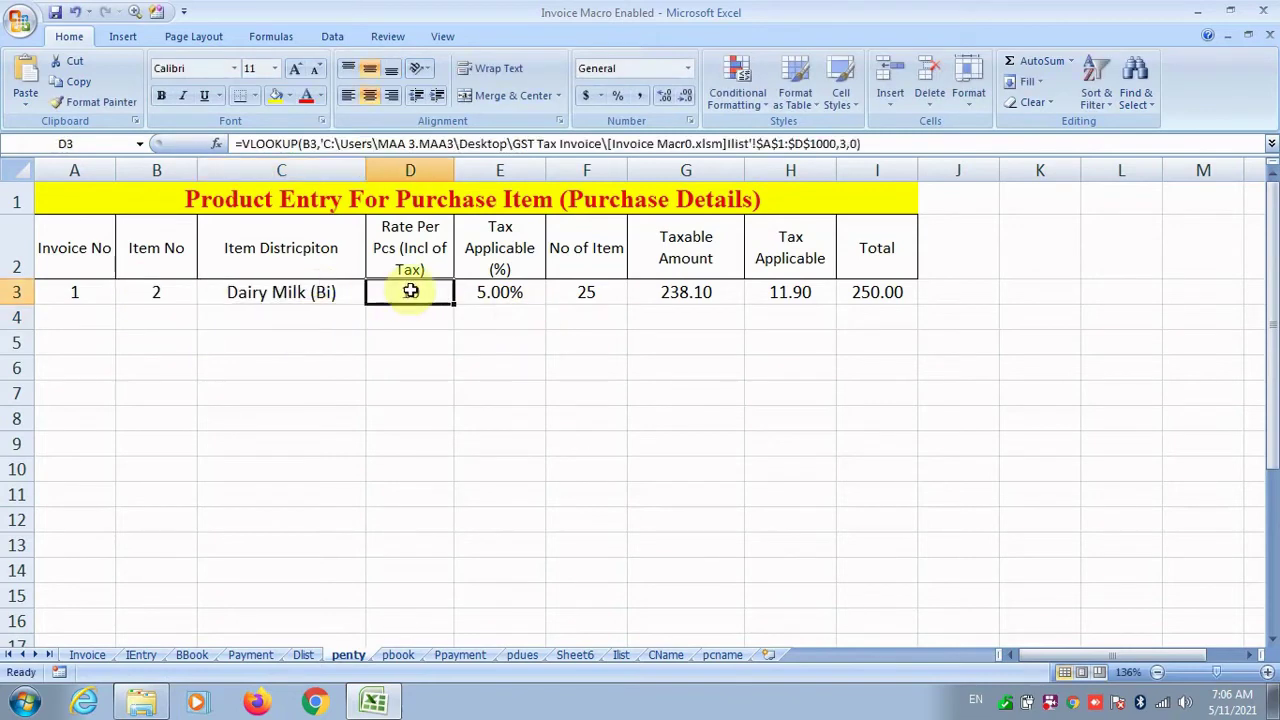
double_click(412, 292)
key("ctrl+v")
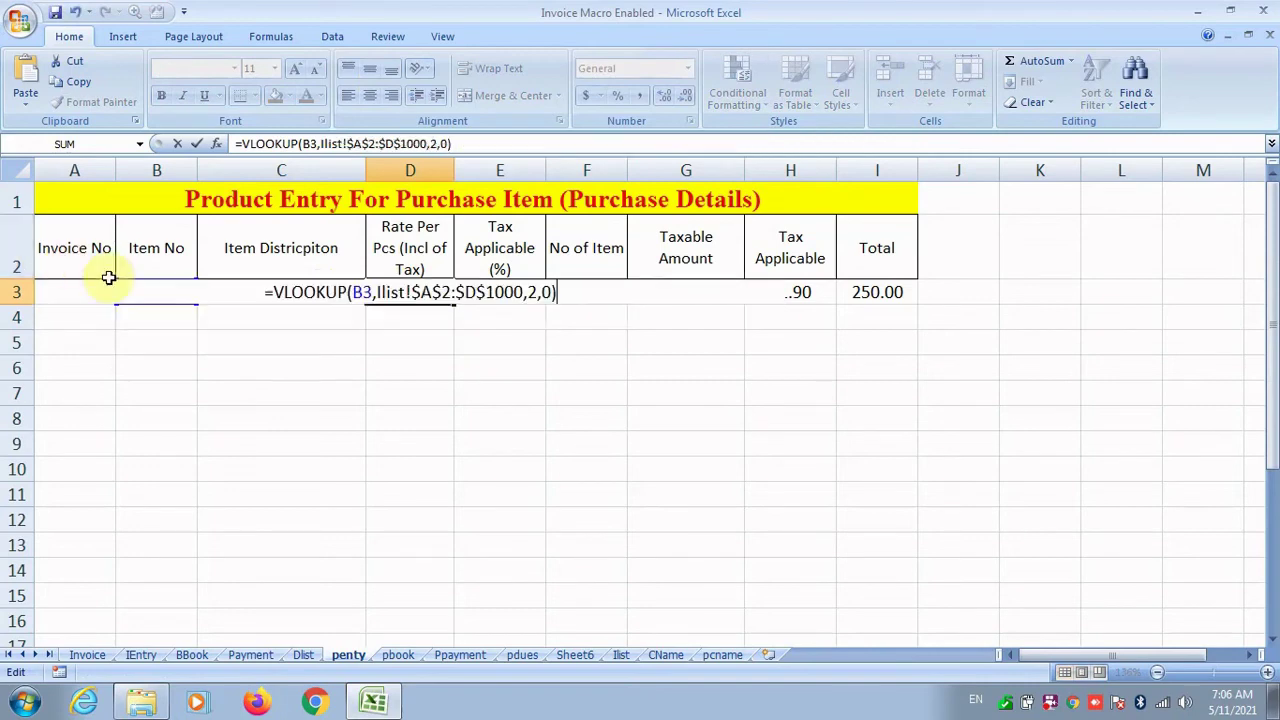
left_click(535, 292)
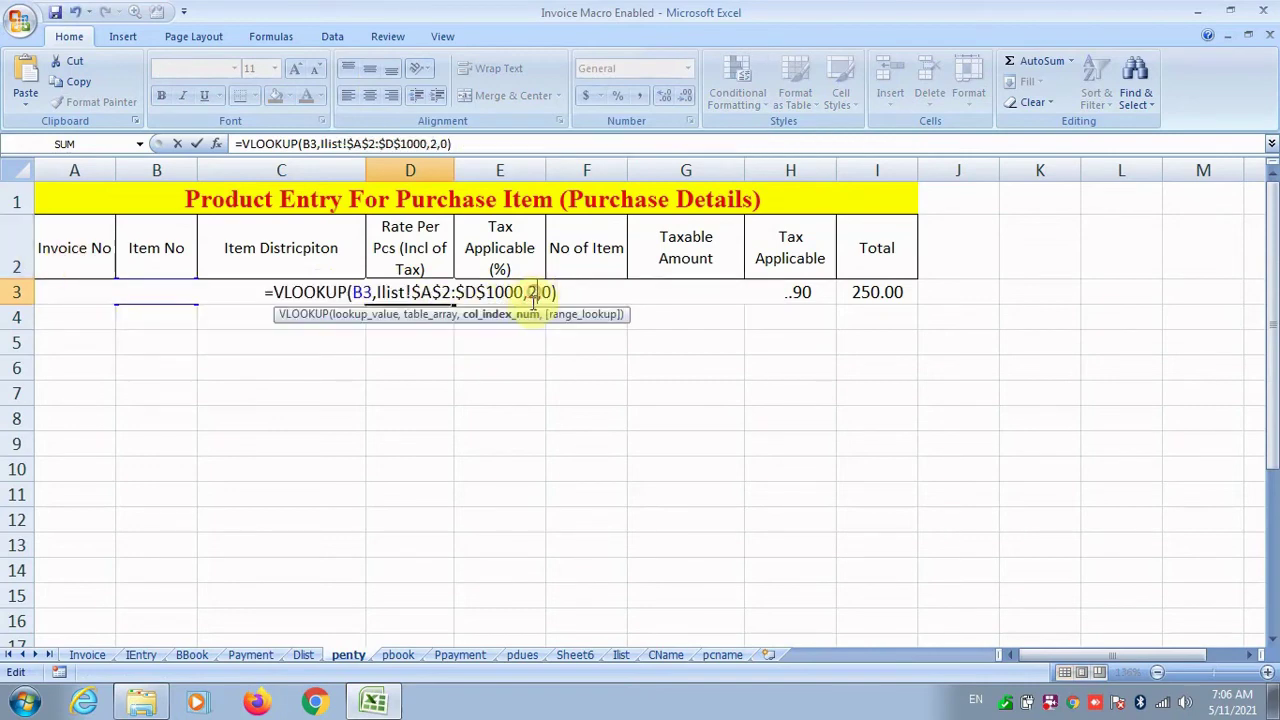
key("Return")
Step: Replace the tax percentage formula in E3 with =VLOOKUP(B3,Ilist!$A$2:$D$1000,4,0)
left_click(508, 297)
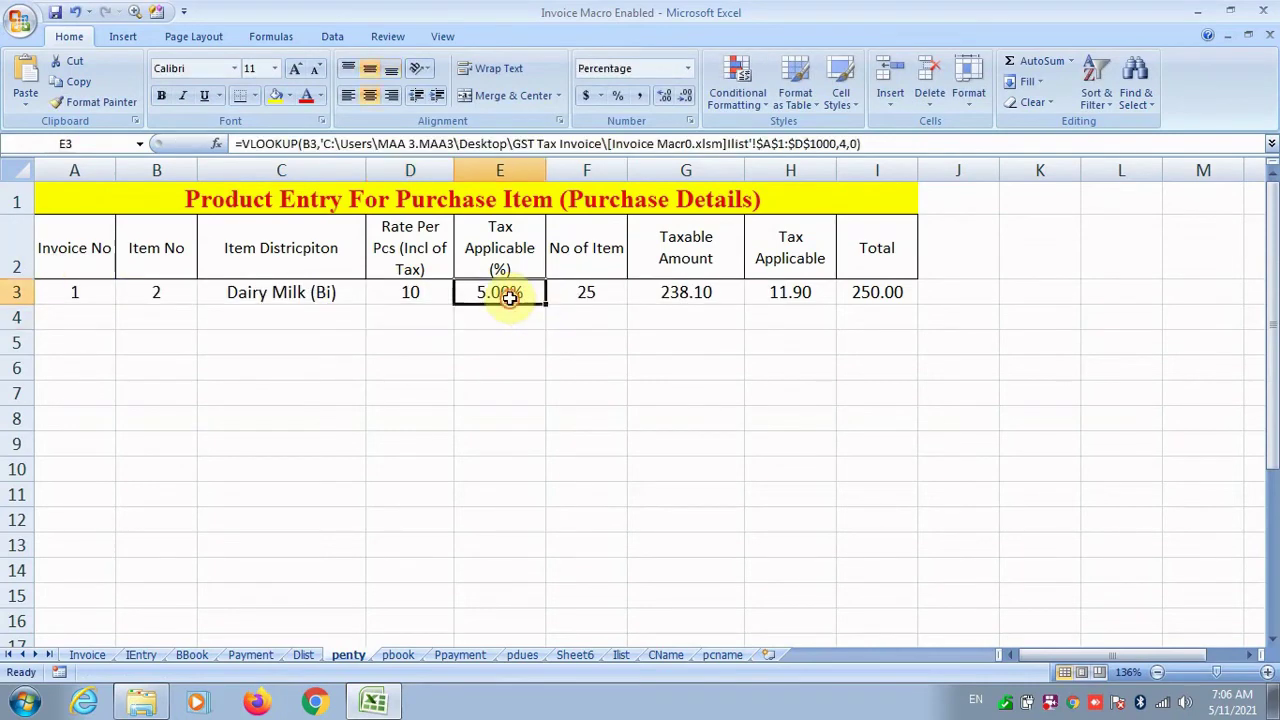
double_click(514, 299)
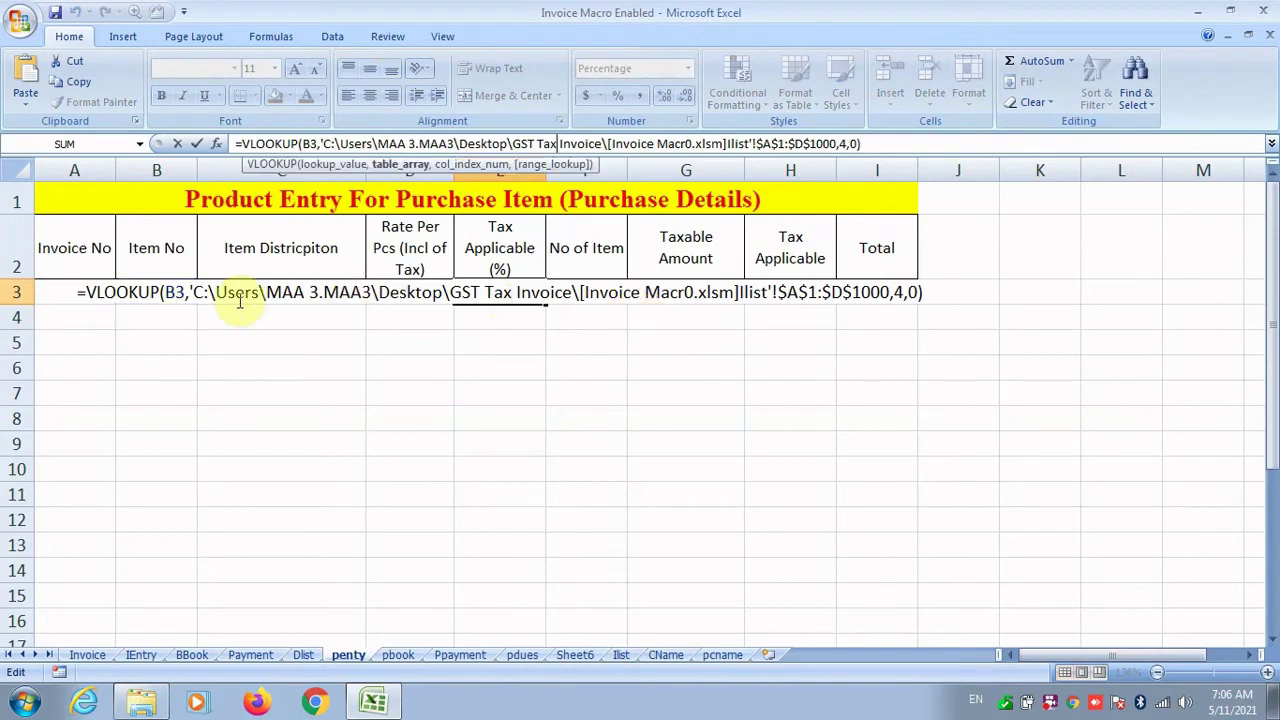
left_click_drag(828, 143, 860, 143)
left_click_drag(662, 145, 5, 156)
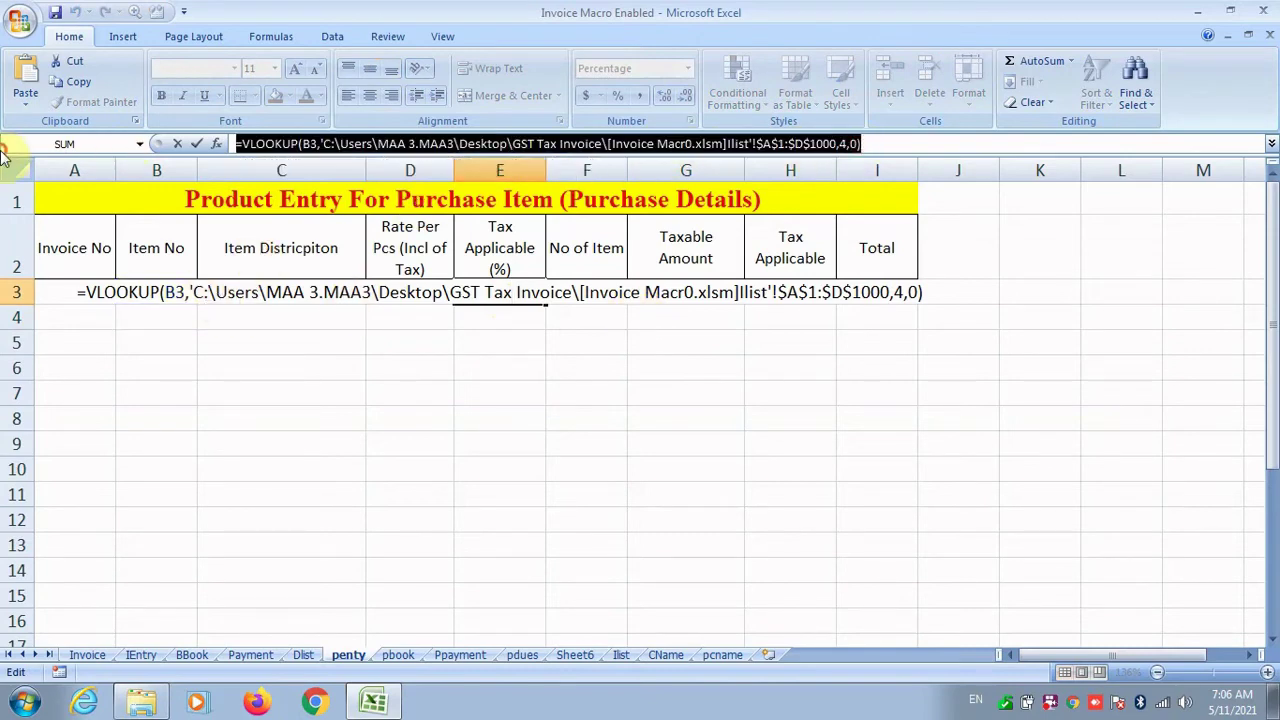
key("BackSpace")
key("ctrl+v")
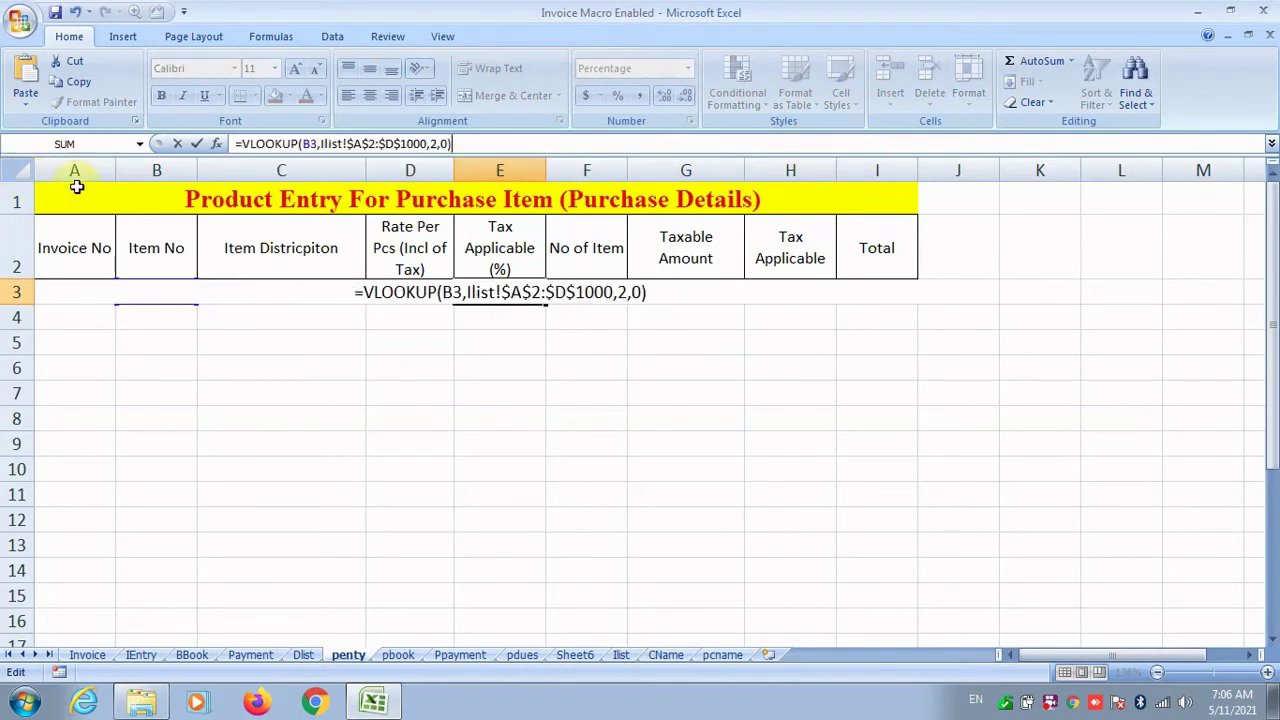
left_click(430, 147)
type("4")
key("Return")
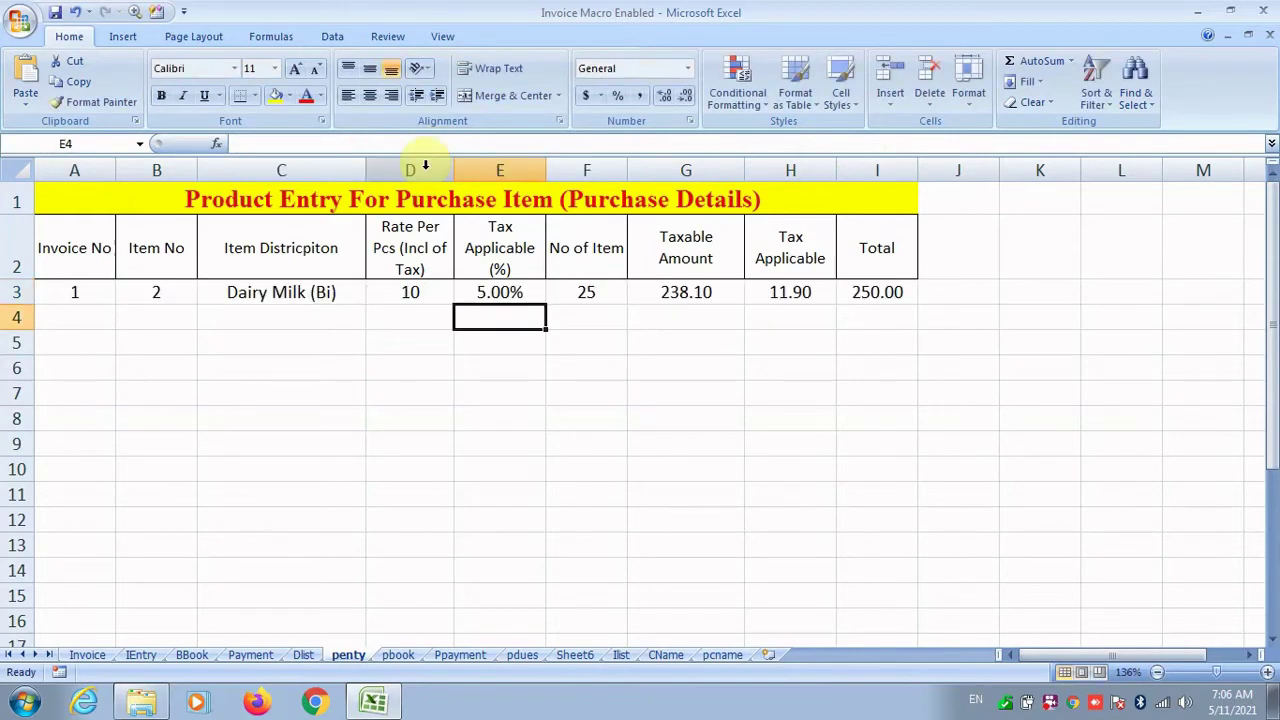
Step: Set the number of items in the first purchase entry, cell F3, to 35
left_click(600, 293)
double_click(601, 295)
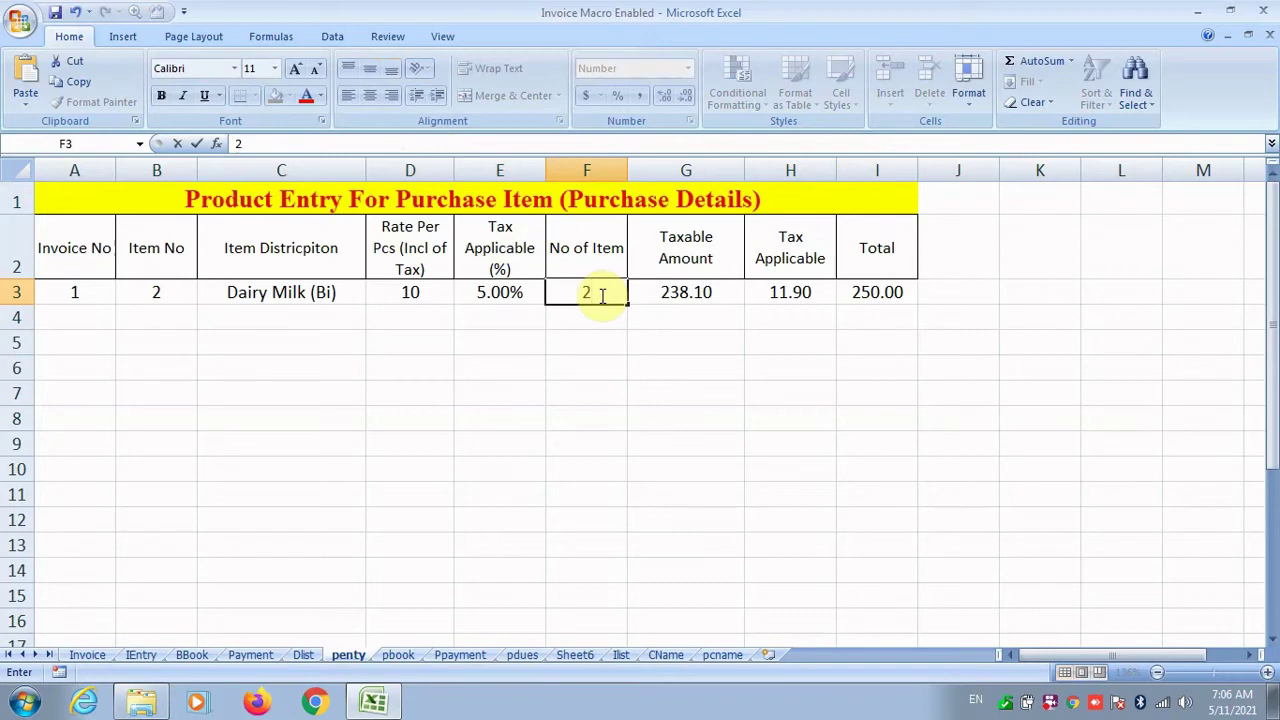
key("Tab")
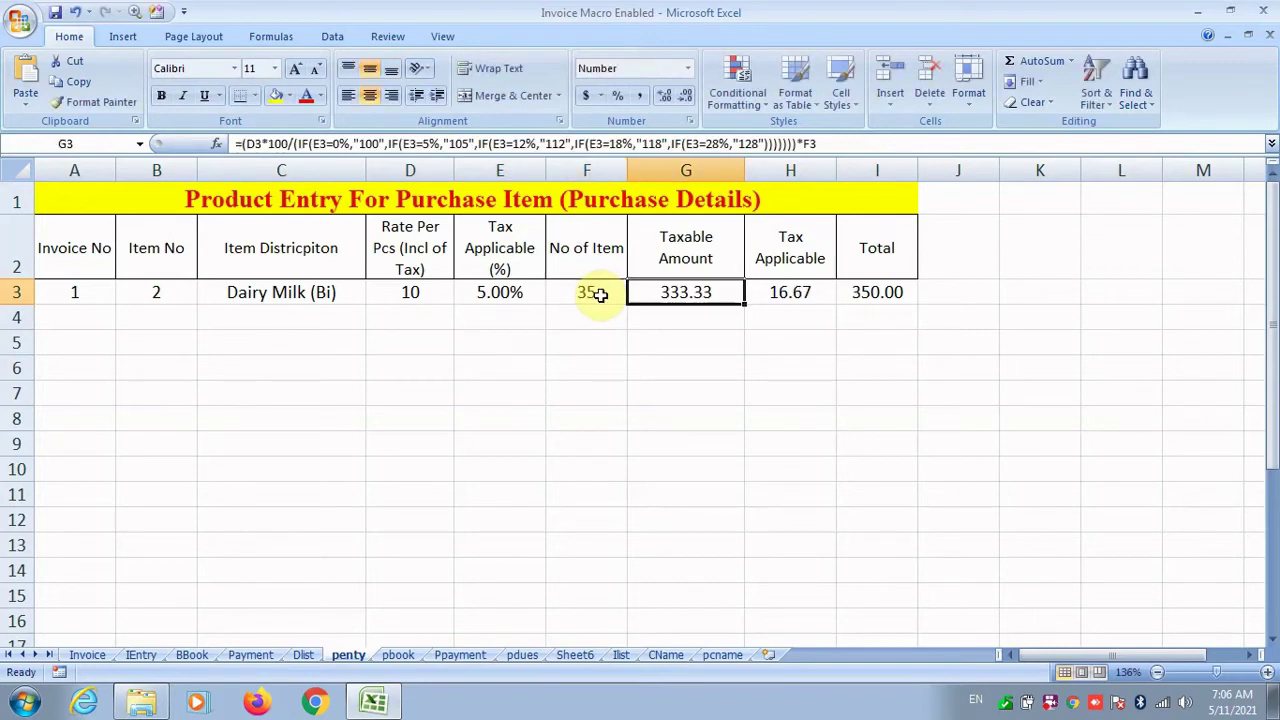
Step: Review the taxable amount formula in G3 and check the tax cell beside it
key("F2")
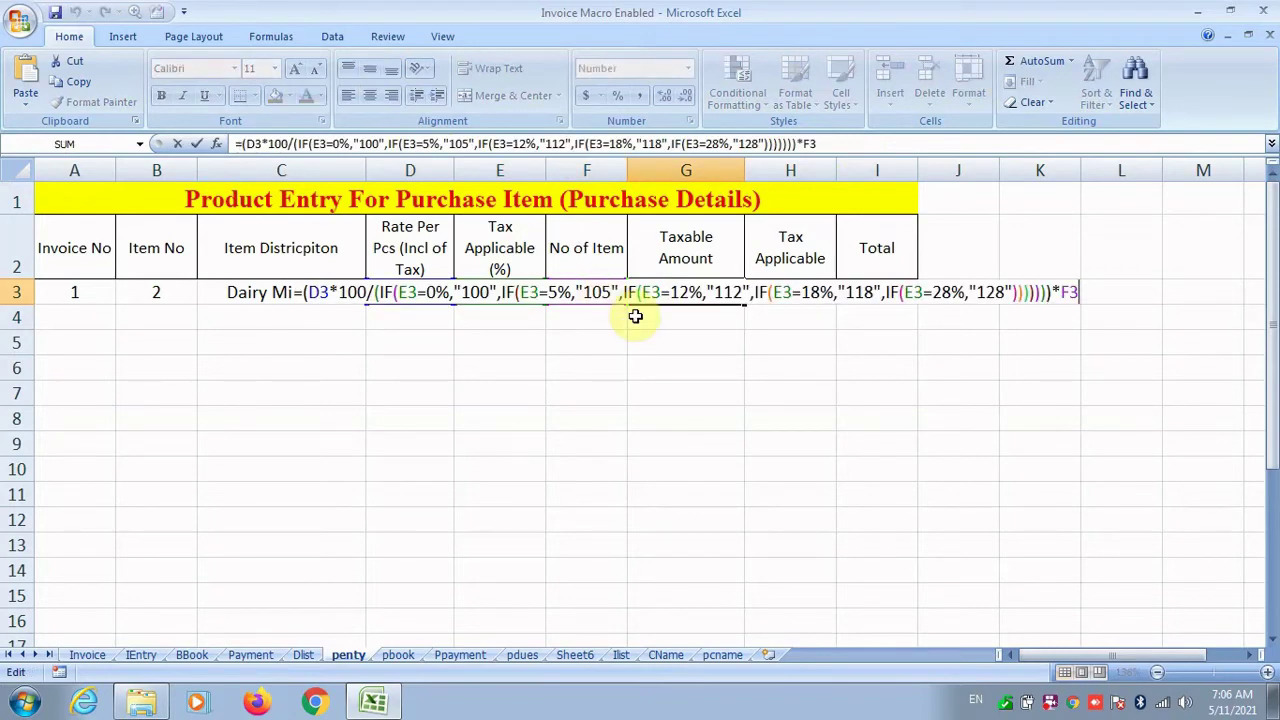
key("Return")
left_click(655, 293)
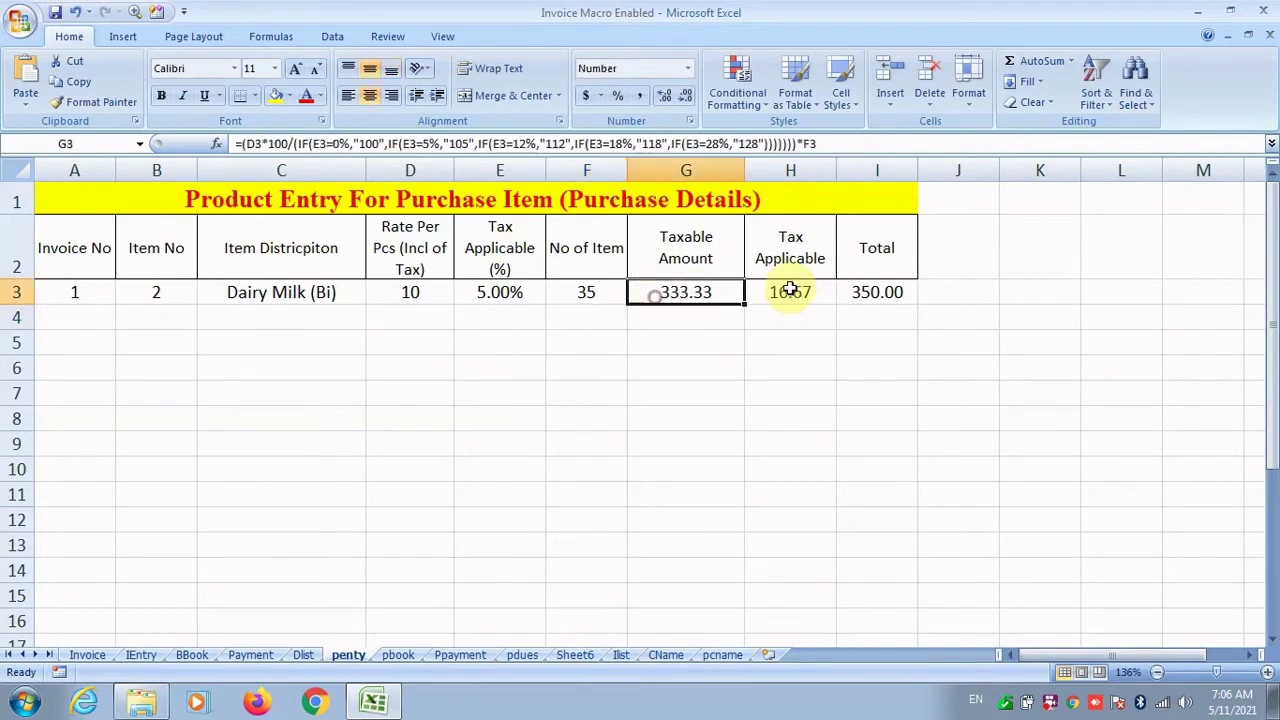
left_click(786, 290)
Step: Fill the row 3 cells from item description through total, C3:I3, down to row 13
left_click(78, 308)
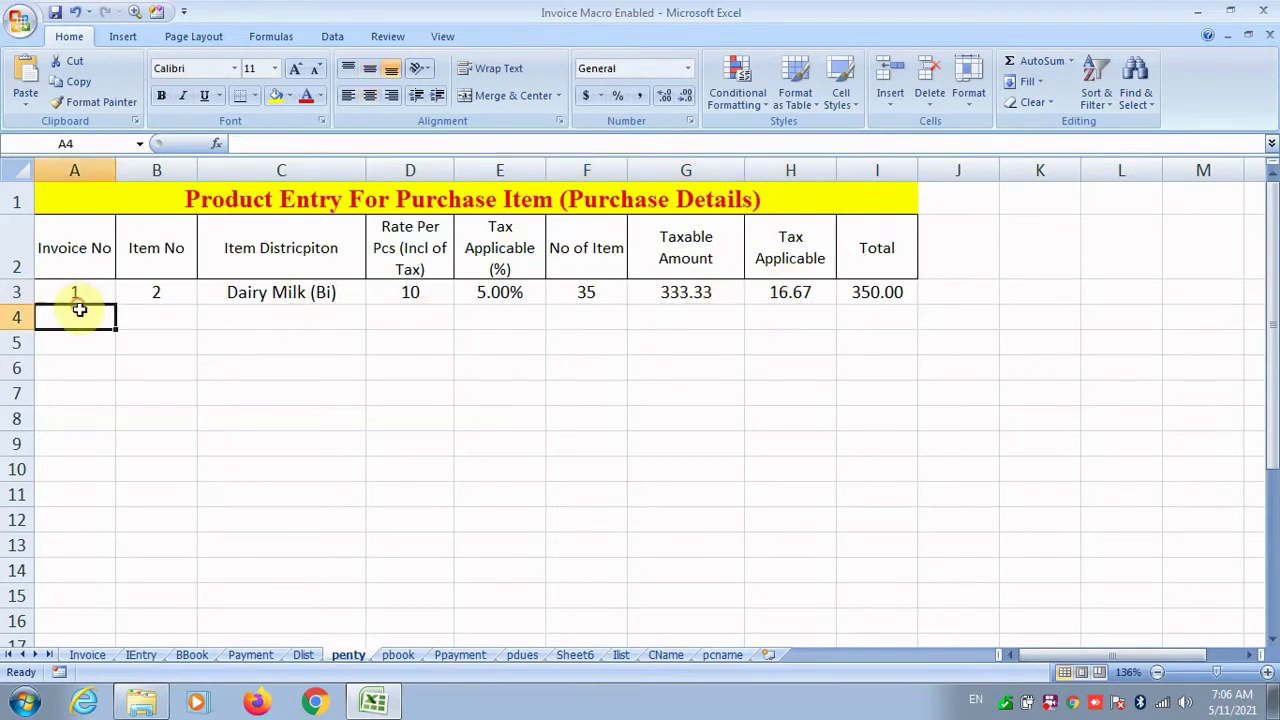
left_click(252, 295)
left_click_drag(245, 293, 875, 293)
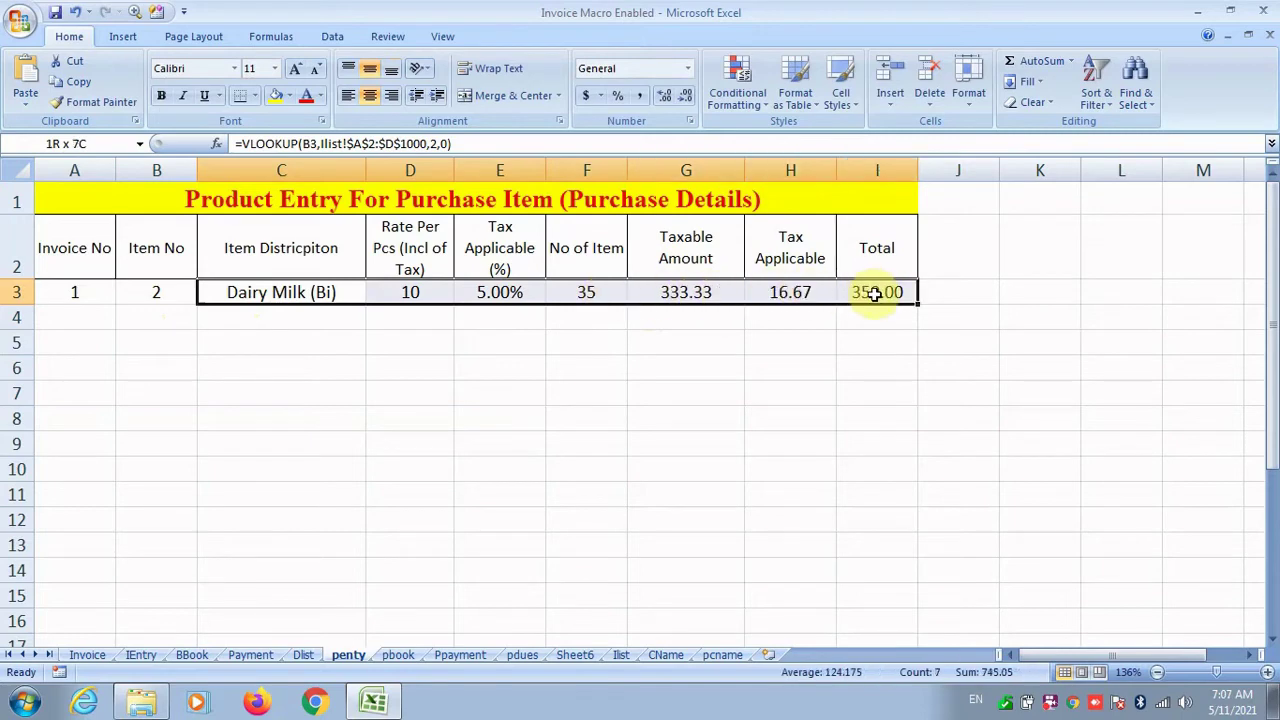
left_click(690, 291)
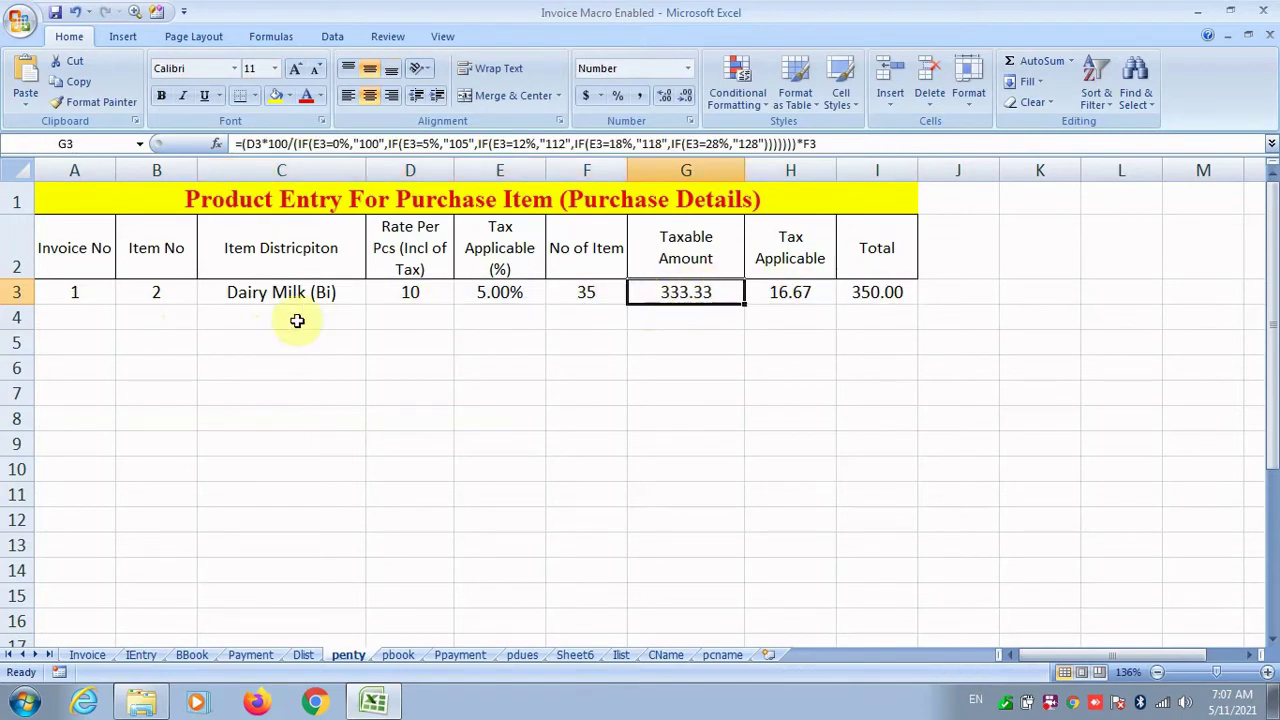
left_click_drag(282, 292, 920, 545)
Step: Fill in the purchase entry in row 4 with invoice number 1, item number 2 and 45 items
left_click(74, 314)
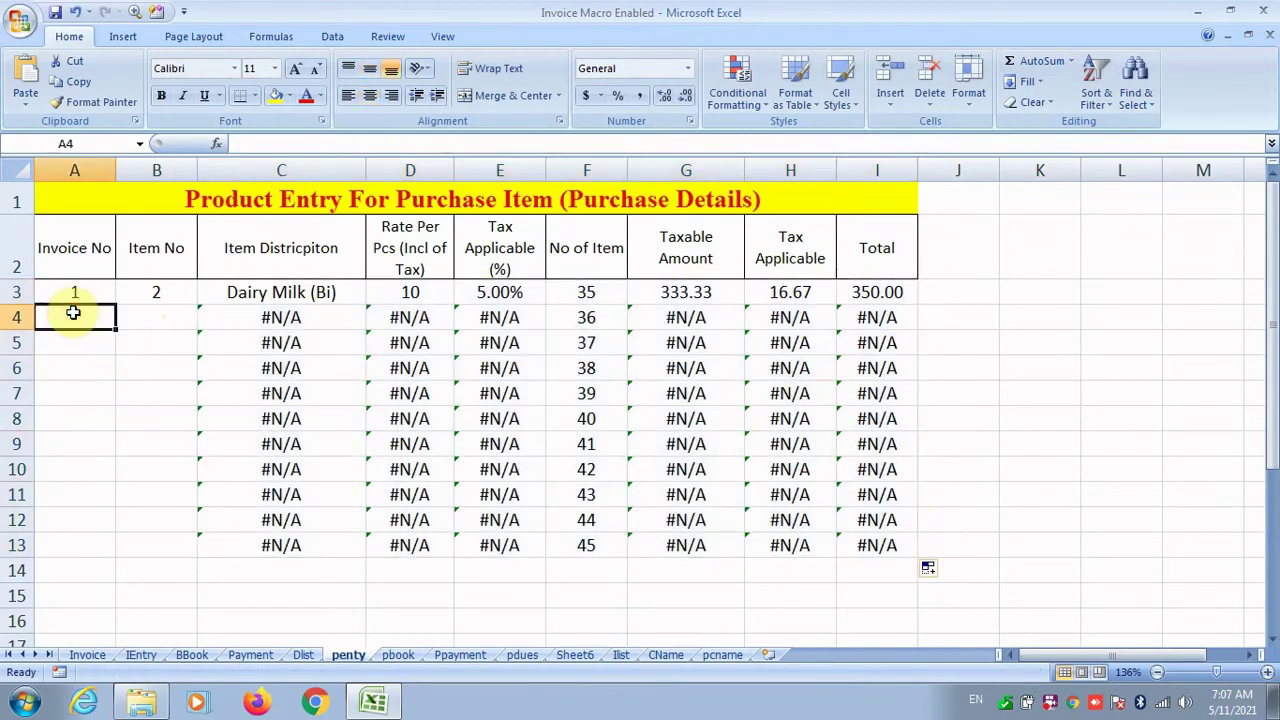
type("1")
key("Tab")
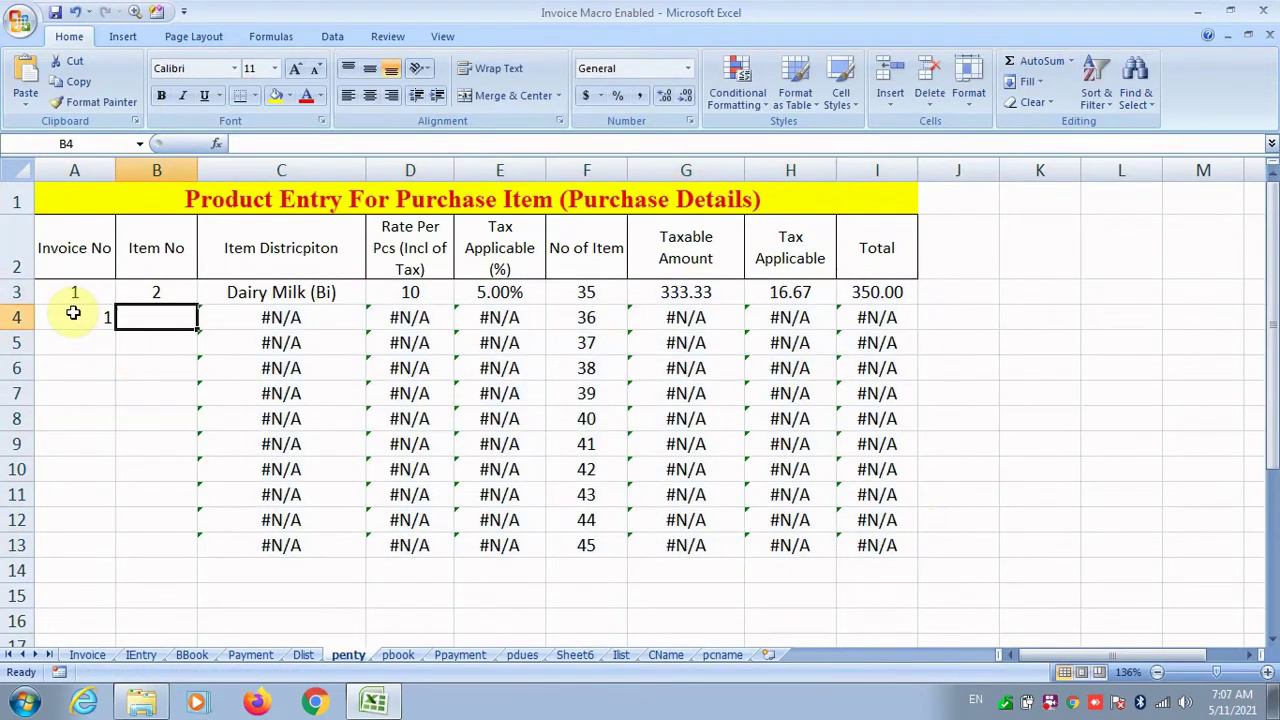
type("2")
key("Tab")
key("Tab")
key("Tab")
key("Tab")
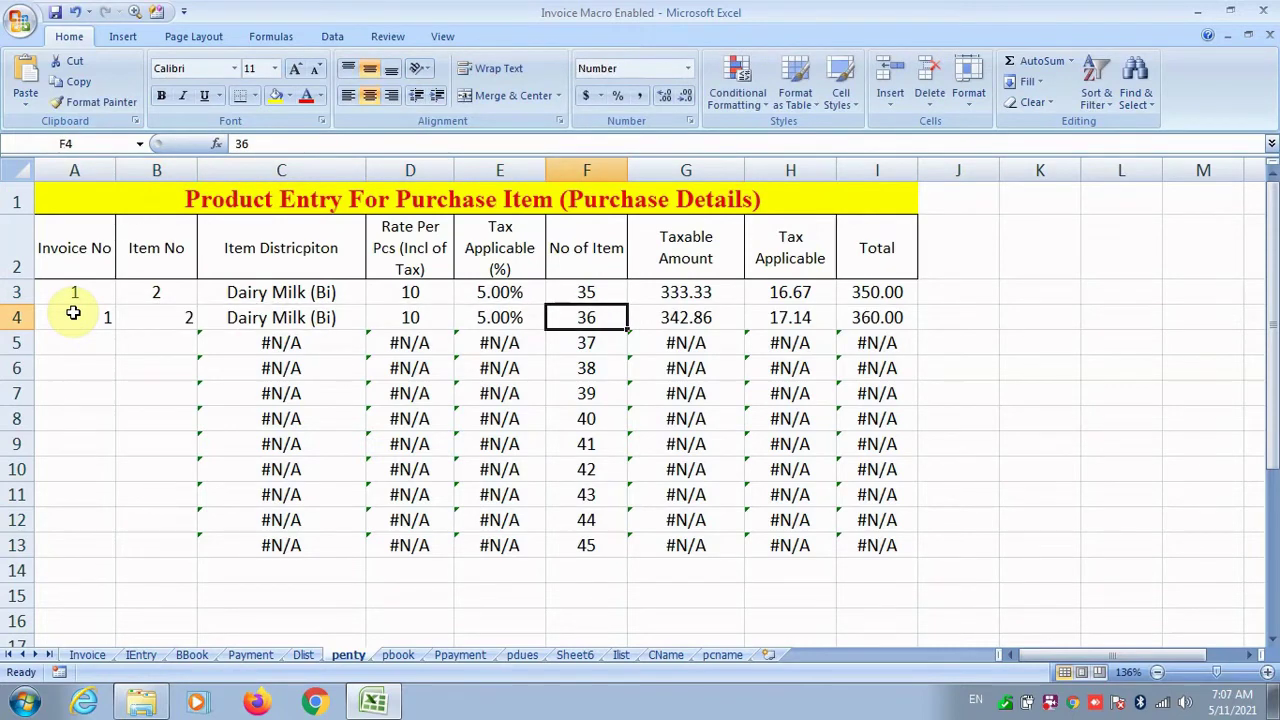
type("45")
key("Return")
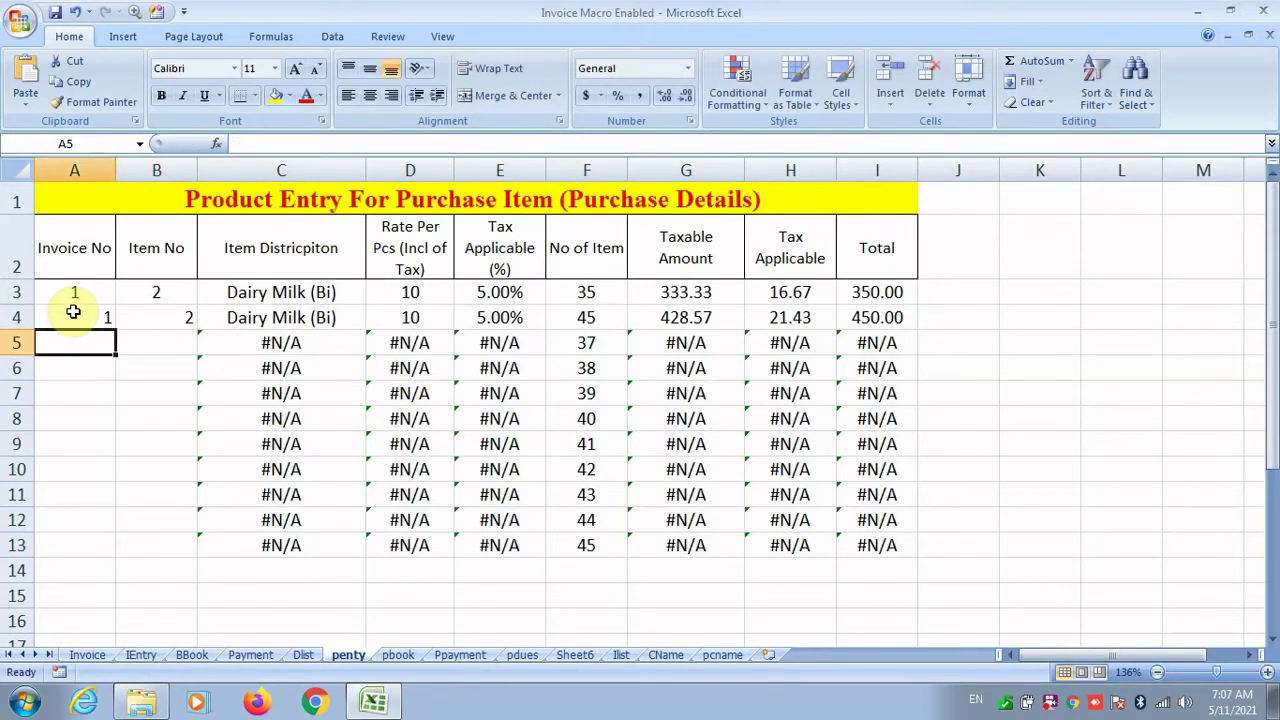
Step: Fill in the purchase entry in row 5 with invoice number 1, item number 3 and 60 items
type("1")
key("Tab")
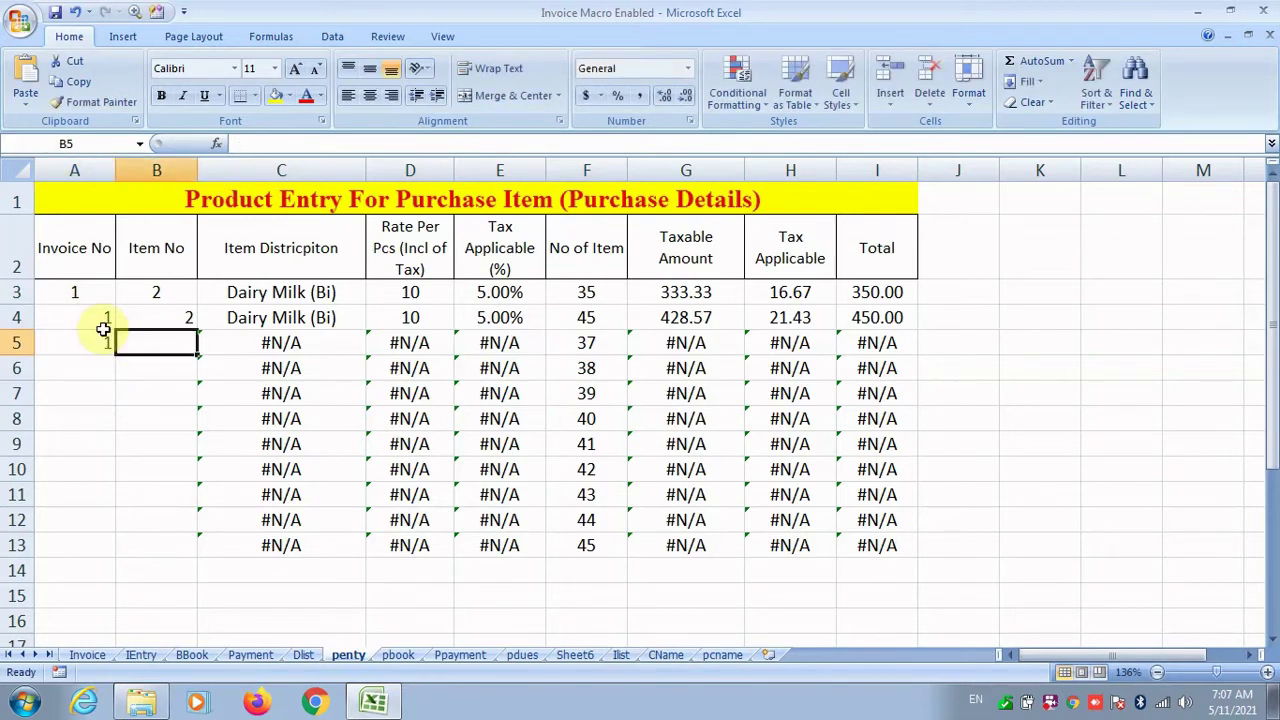
type("3")
key("Tab")
key("Tab")
key("Tab")
key("Tab")
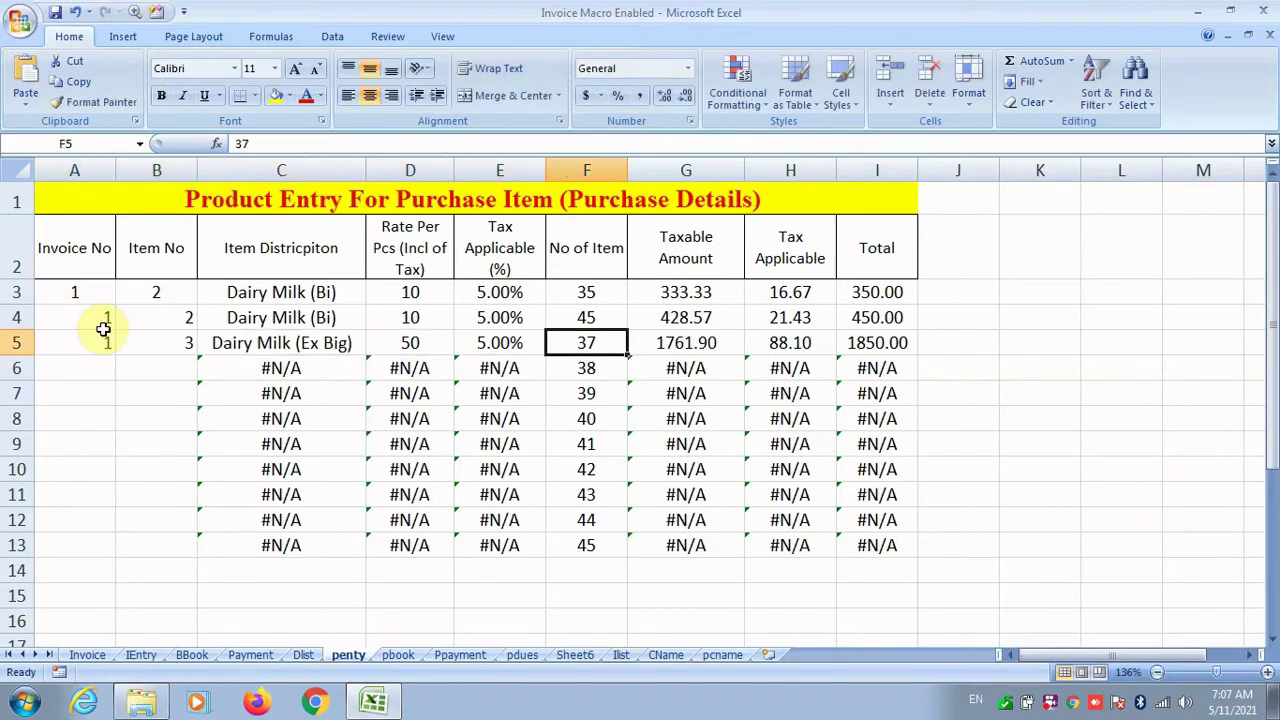
type("1")
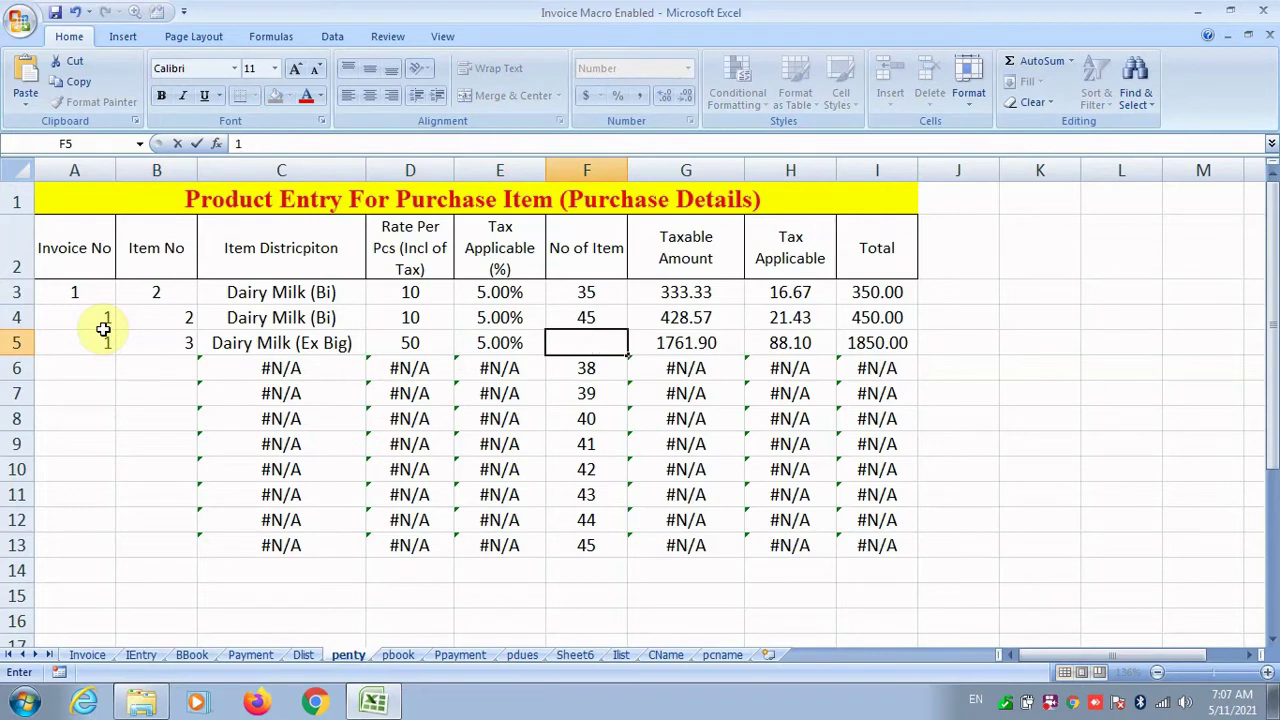
type("560")
key("Return")
Step: Centre the invoice and item number cells A3:B13 horizontally
left_click_drag(91, 289, 153, 541)
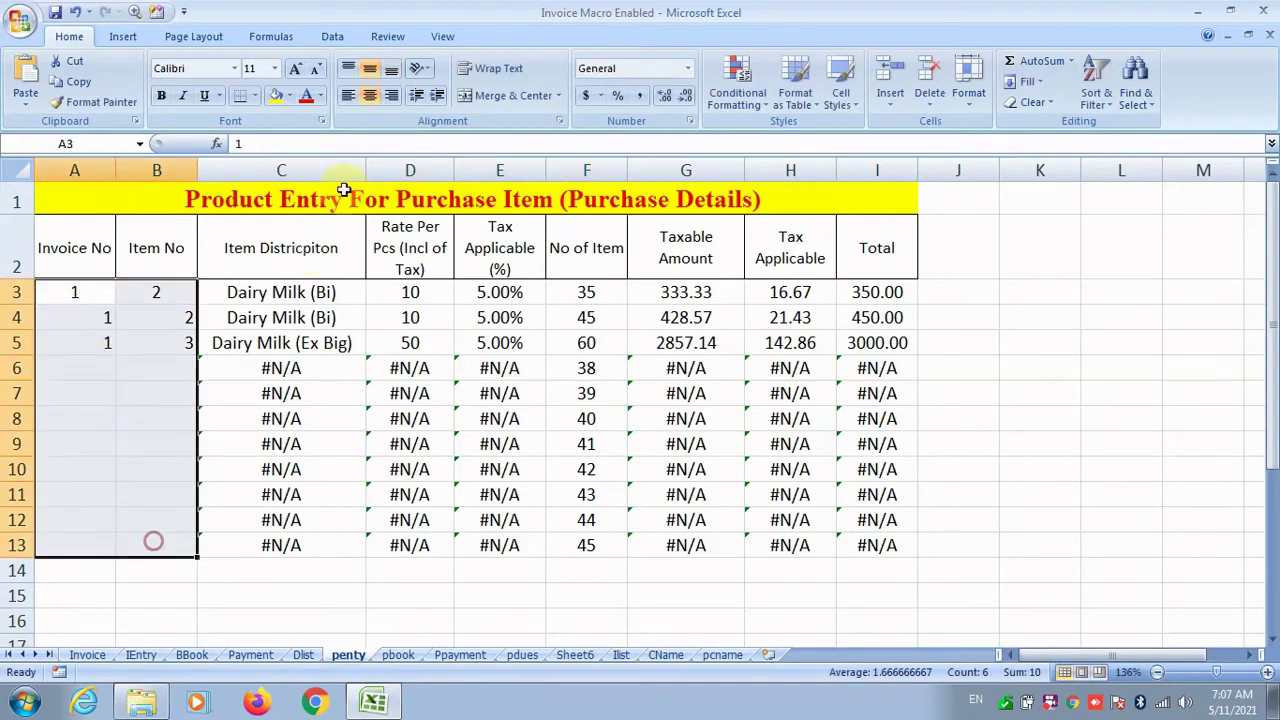
left_click(369, 96)
left_click(369, 96)
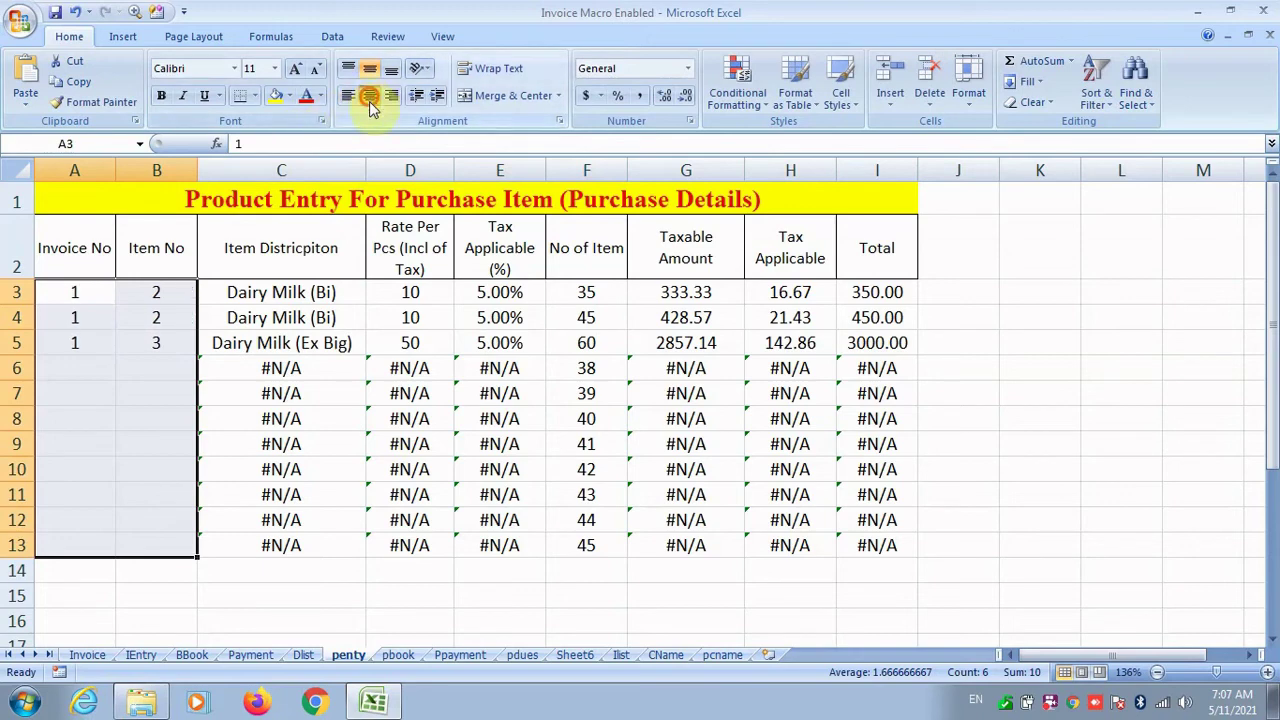
Step: Change the item number of the second purchase entry, cell B4, to 4
left_click(143, 394)
left_click(150, 314)
type("4")
key("Return")
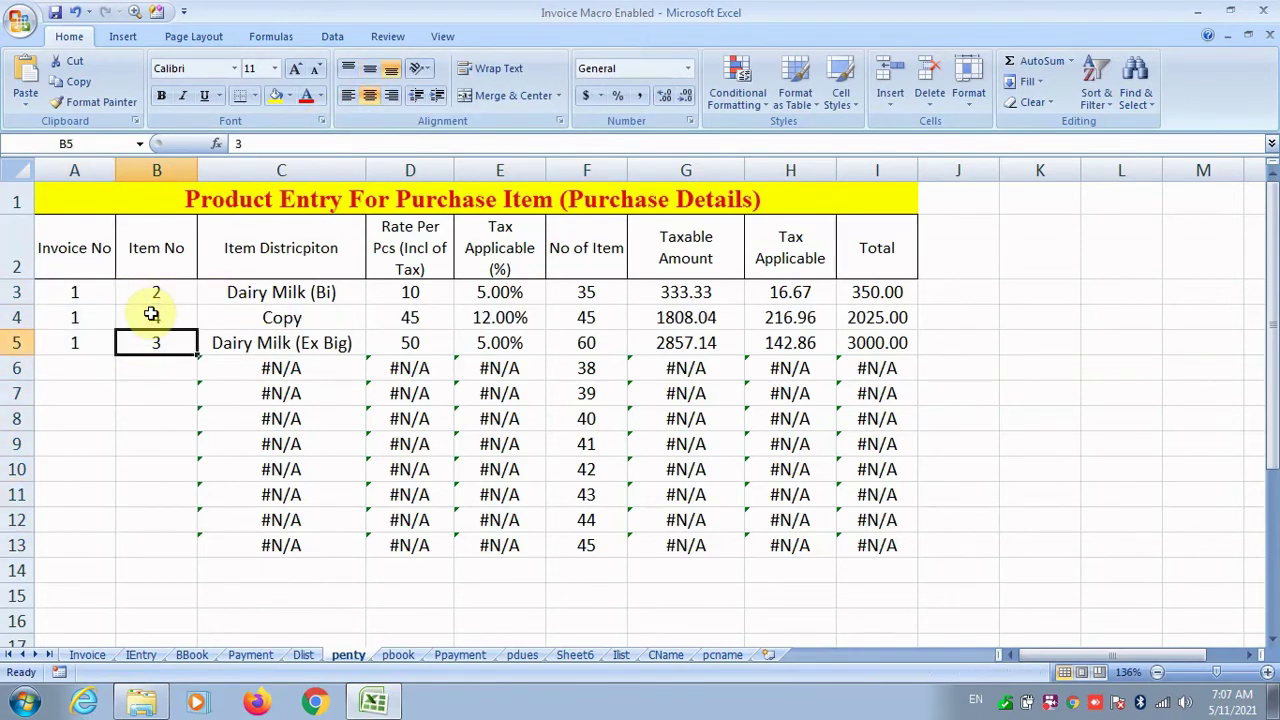
Step: Add three entries for invoice number 2 in rows 6 to 8, with item numbers 2, 7 and 3
key("Left")
key("Down")
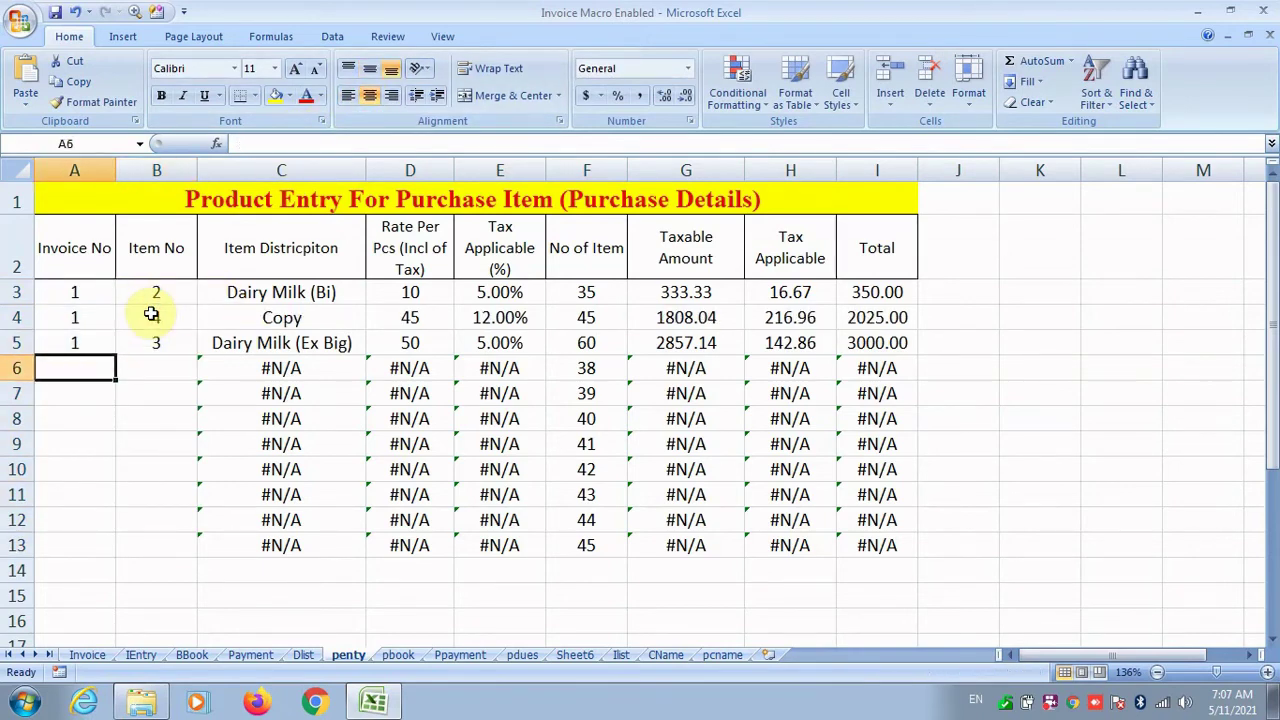
type("2")
key("Tab")
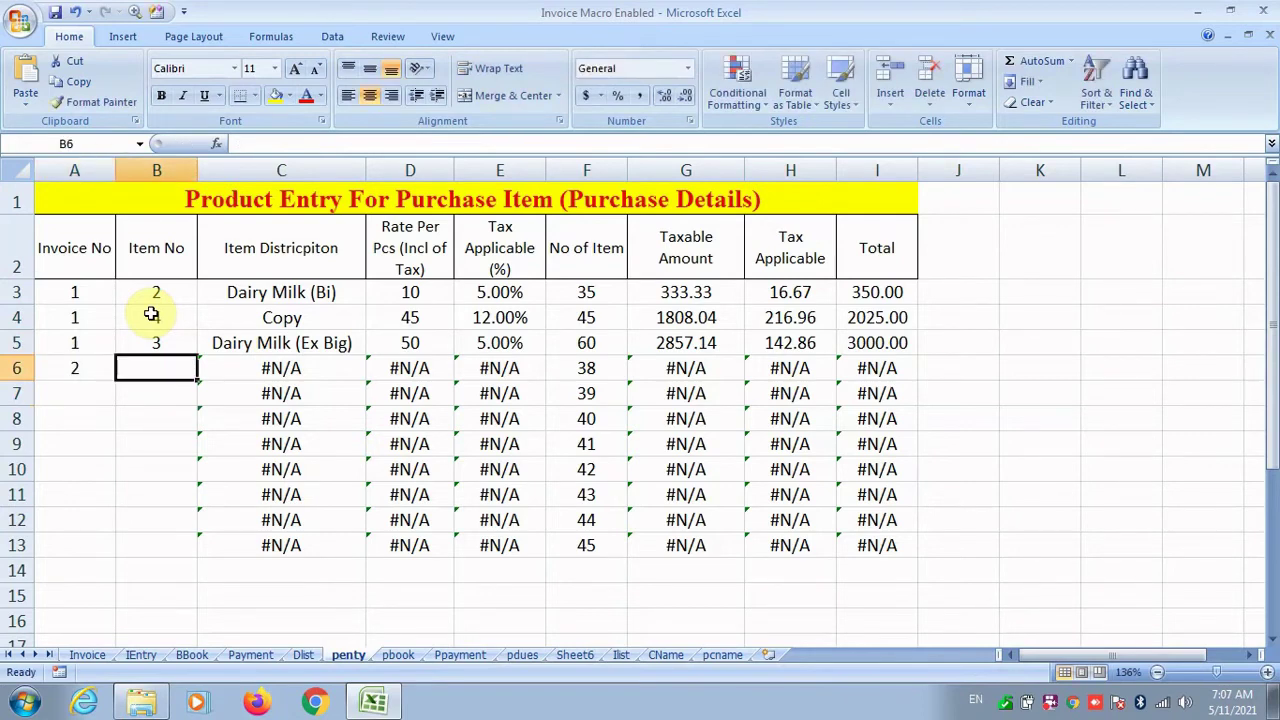
type("2")
key("Return")
type("2")
key("Tab")
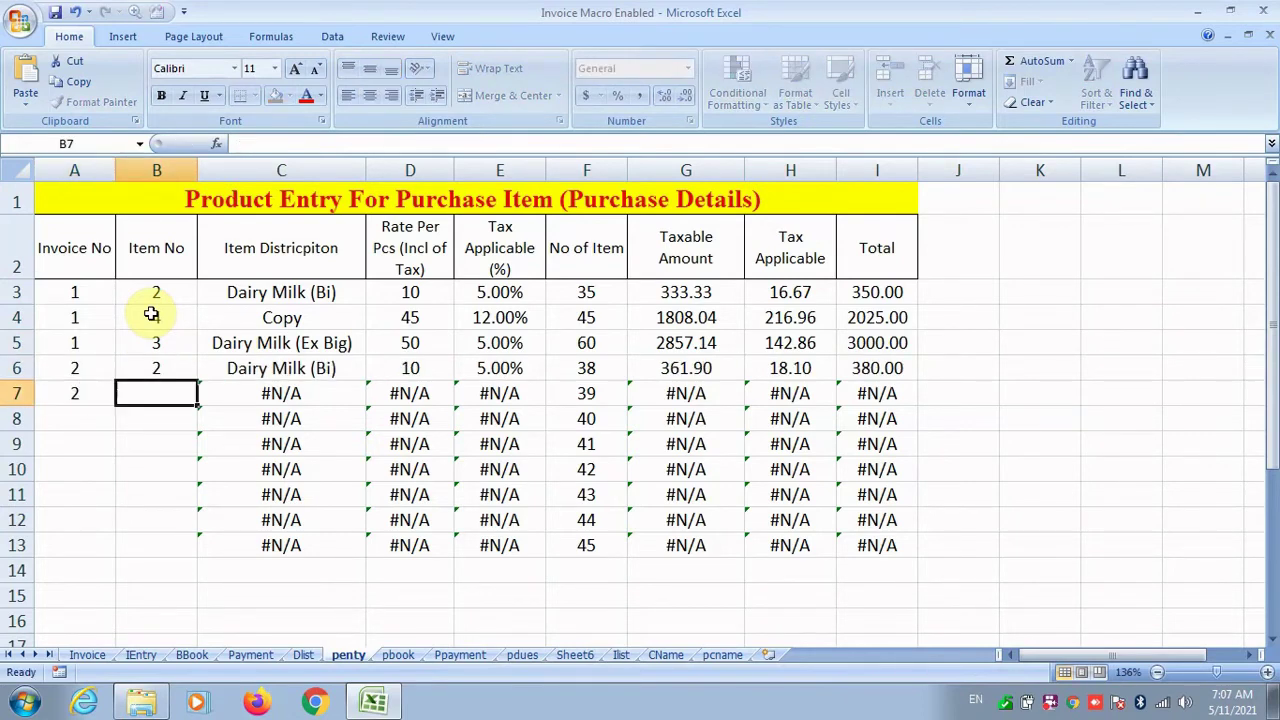
type("7")
key("Return")
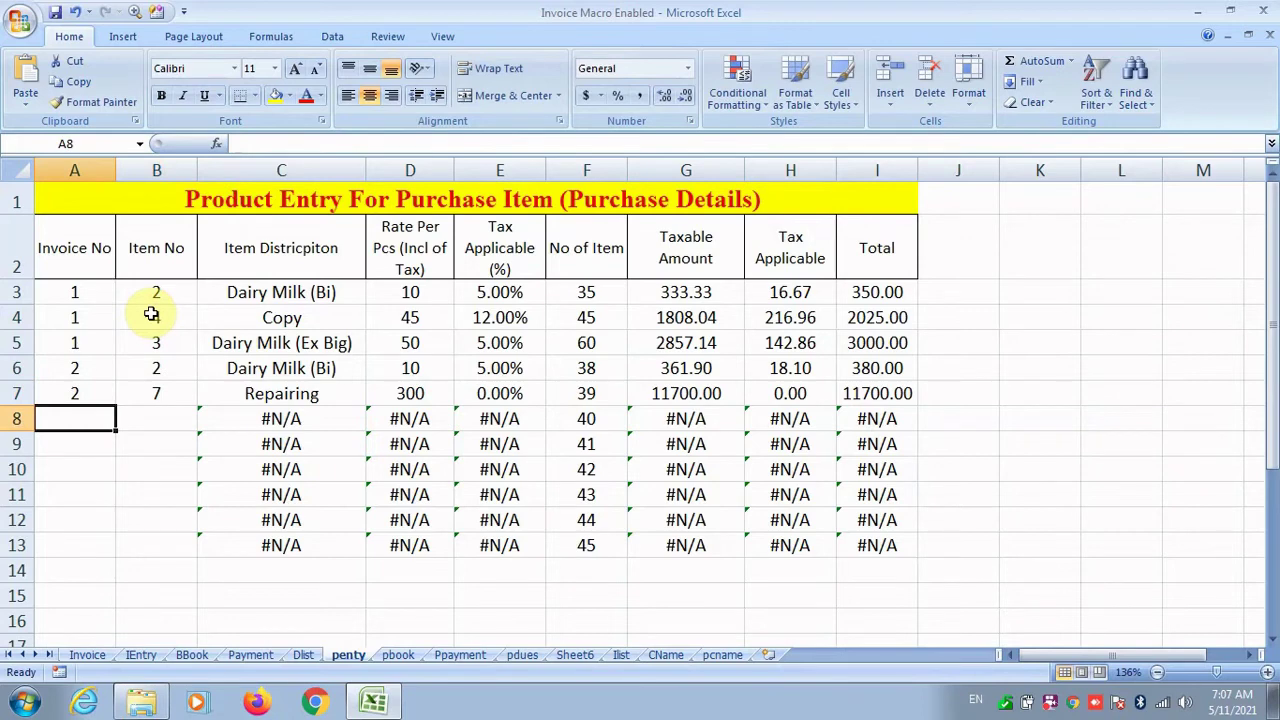
type("2")
key("Tab")
type("3")
key("Return")
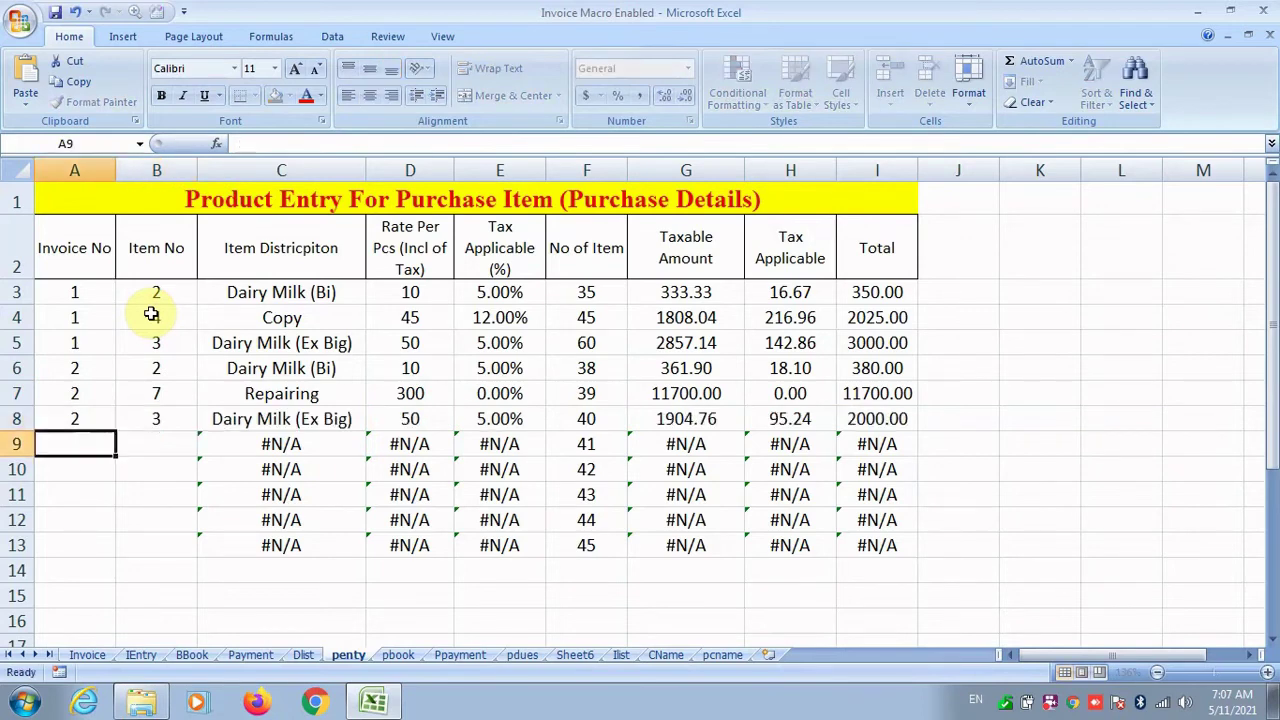
Step: Set the number of items for the three invoice 2 entries, F6 to F8, to 60, 70 and 80
left_click(577, 362)
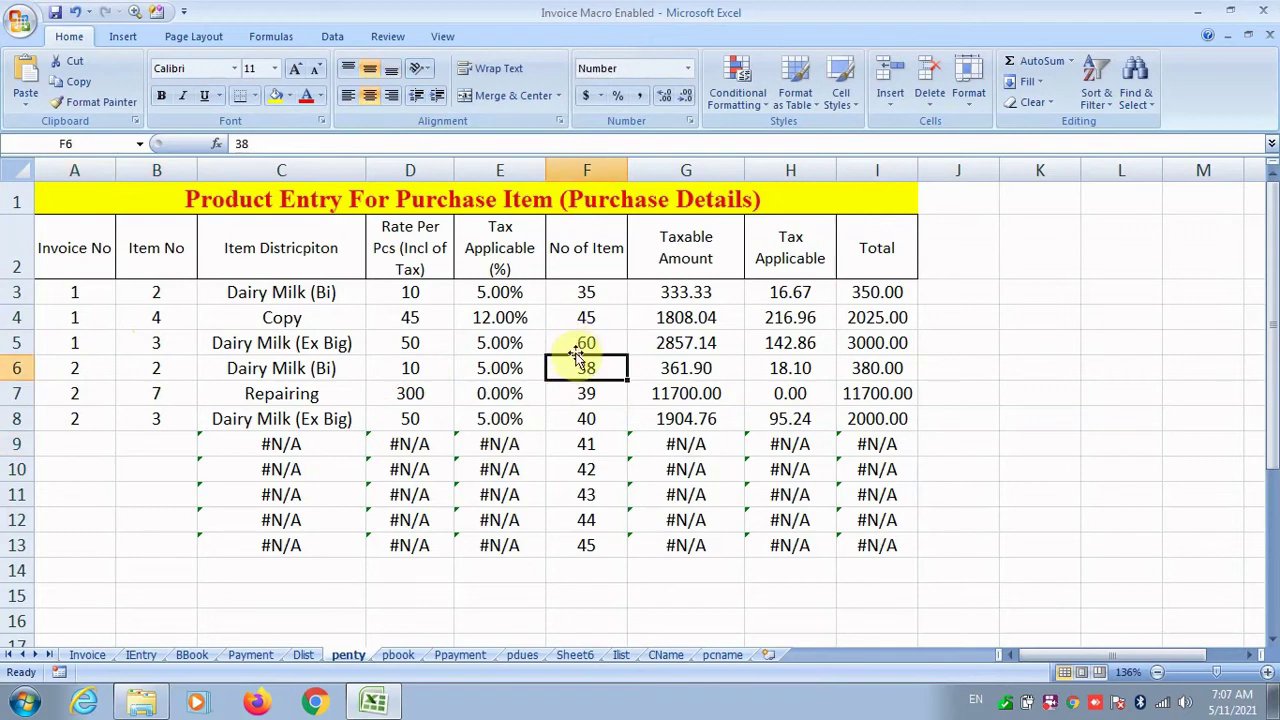
type("60")
key("Return")
type("70")
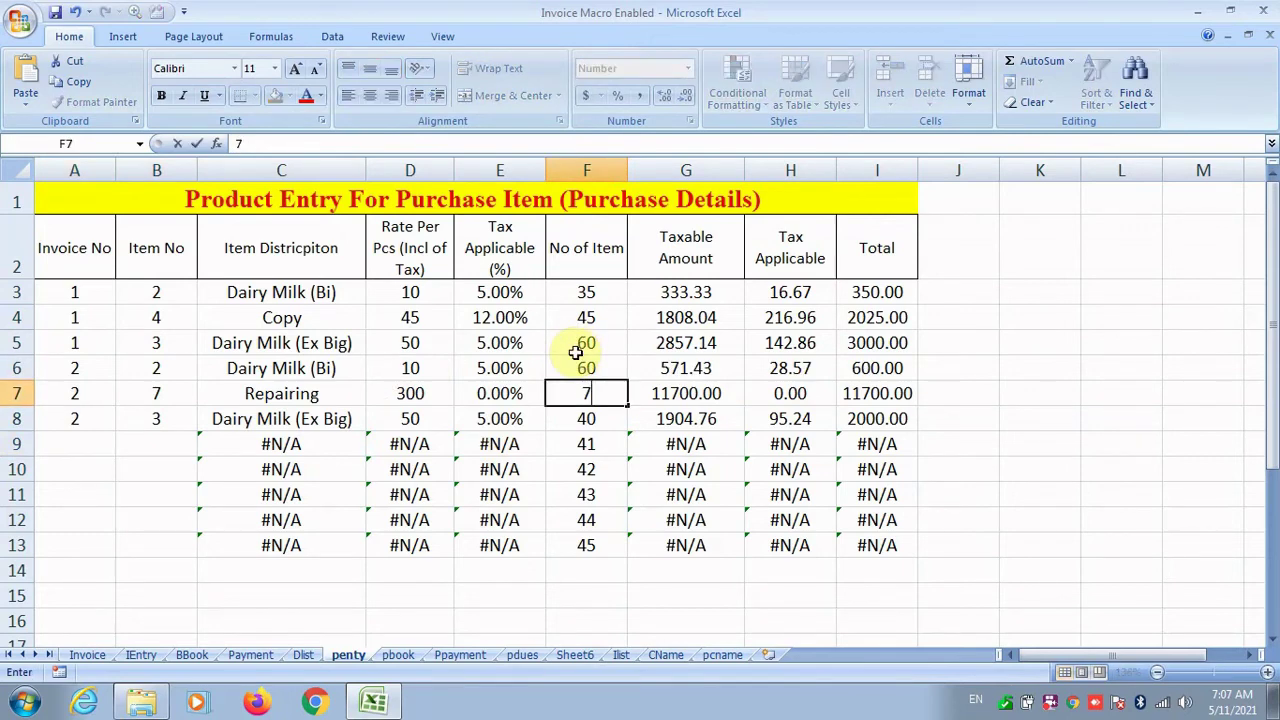
key("Return")
type("7")
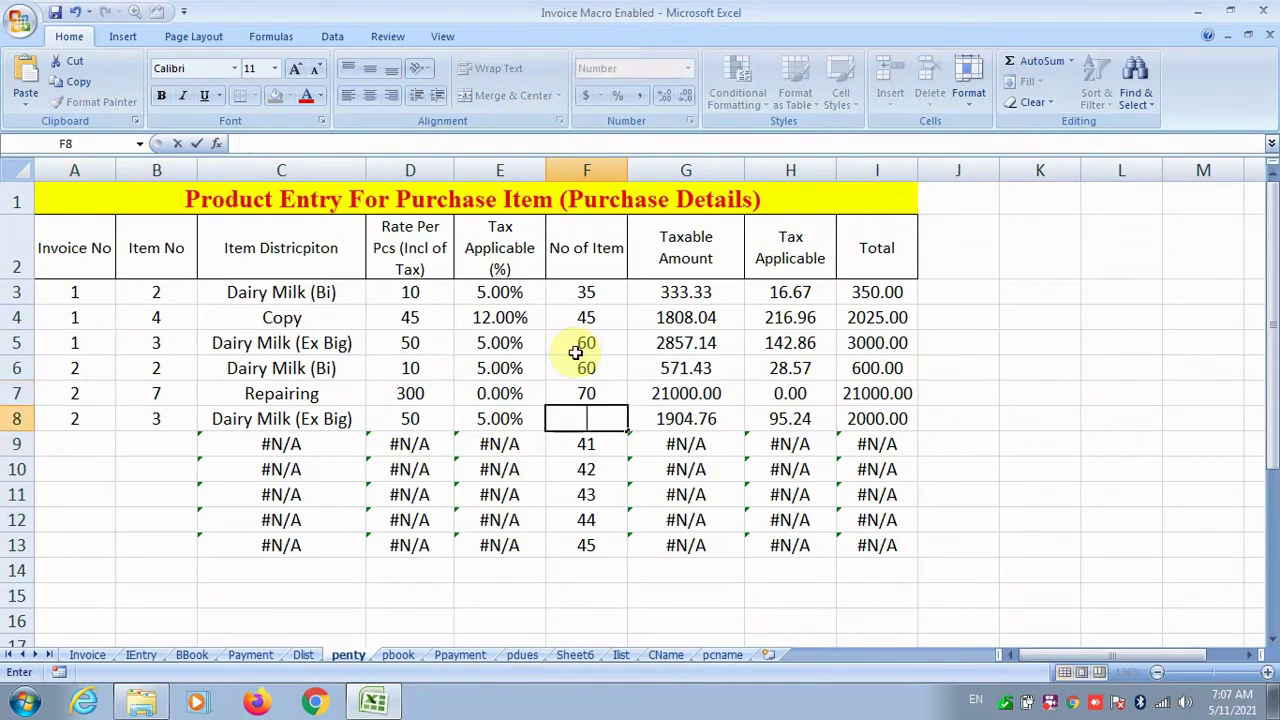
type("0")
key("Return")
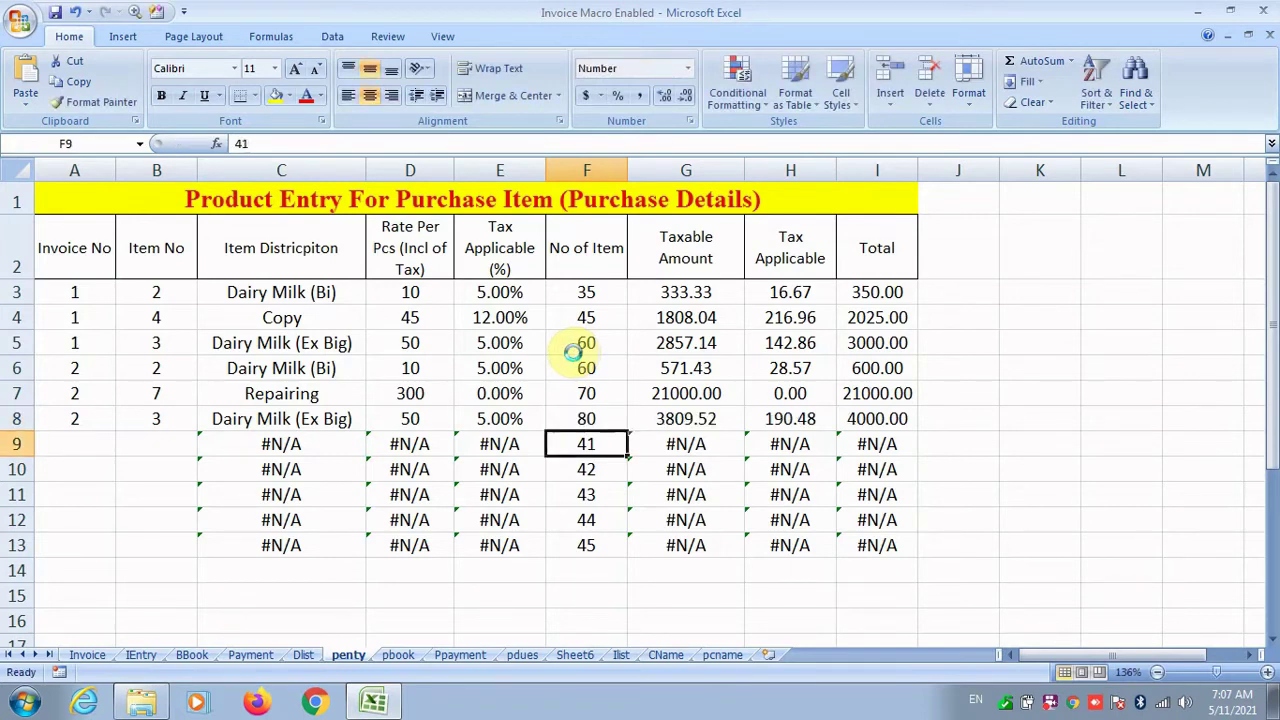
Step: Examine the first bill's entries and its party name lookup formula on the pbook sheet
left_click(398, 654)
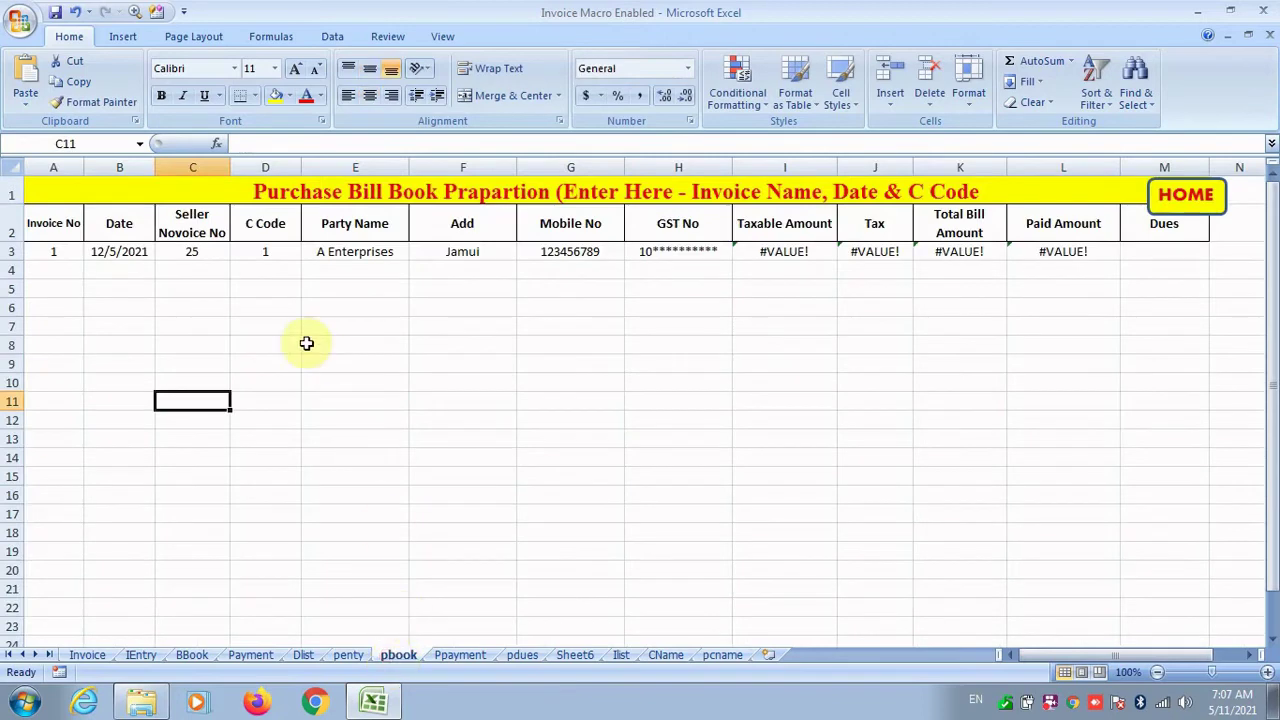
left_click(220, 251)
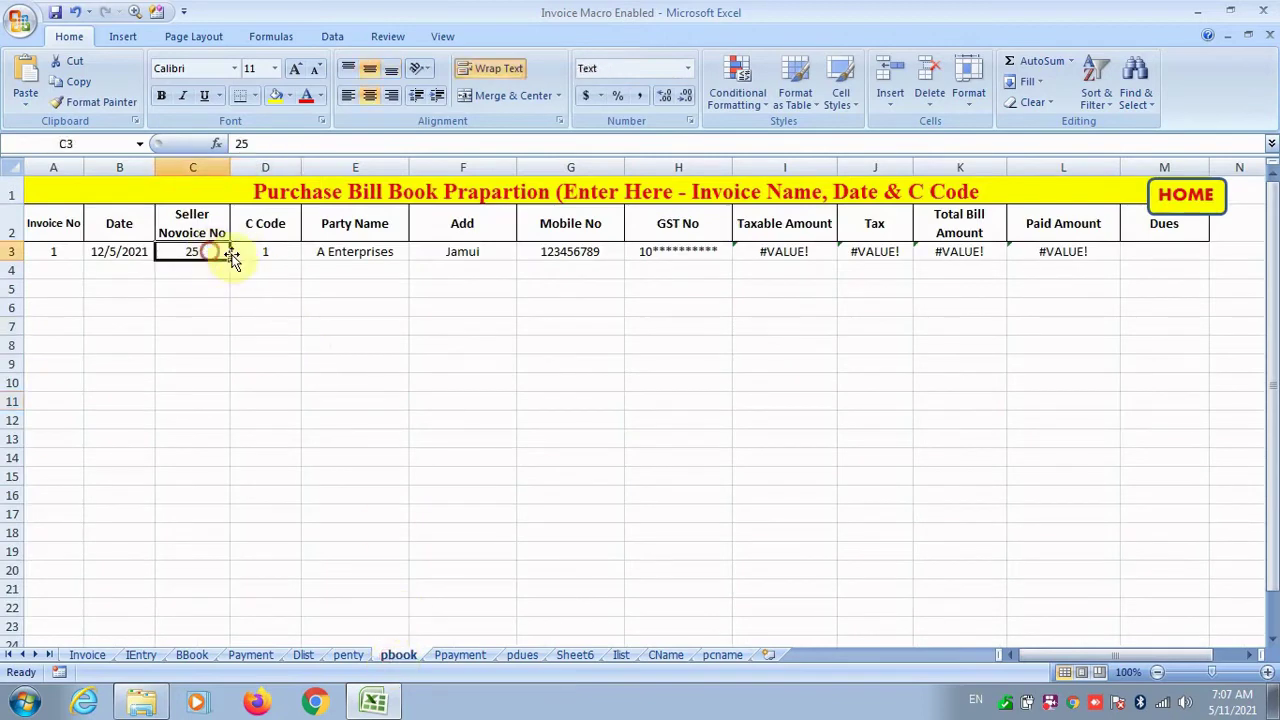
left_click(243, 251)
left_click(325, 250)
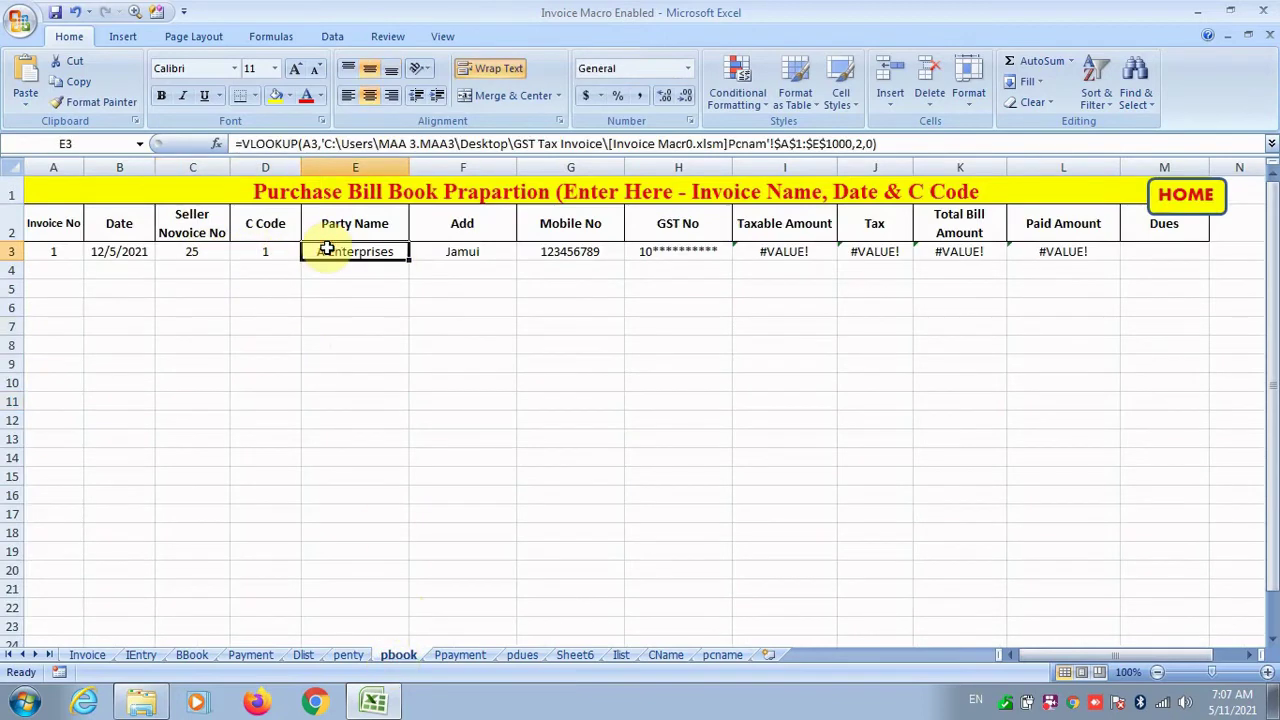
left_click(157, 253)
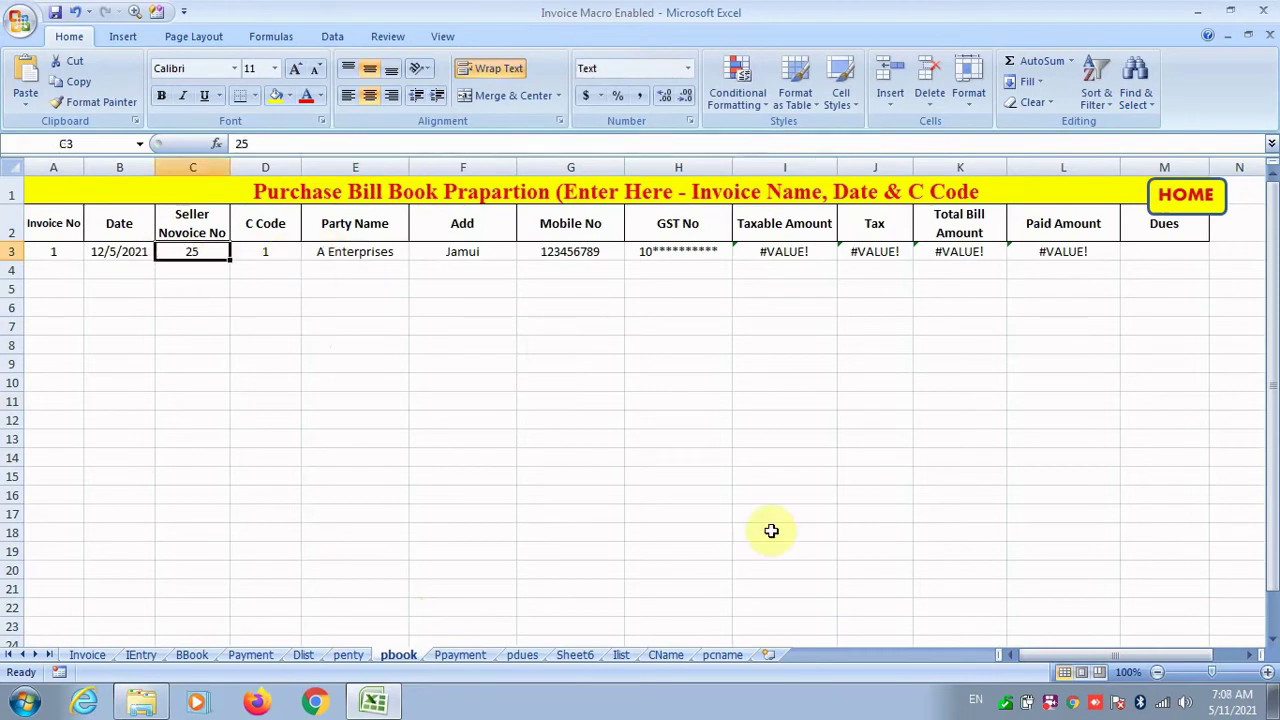
left_click_drag(1213, 673, 1222, 672)
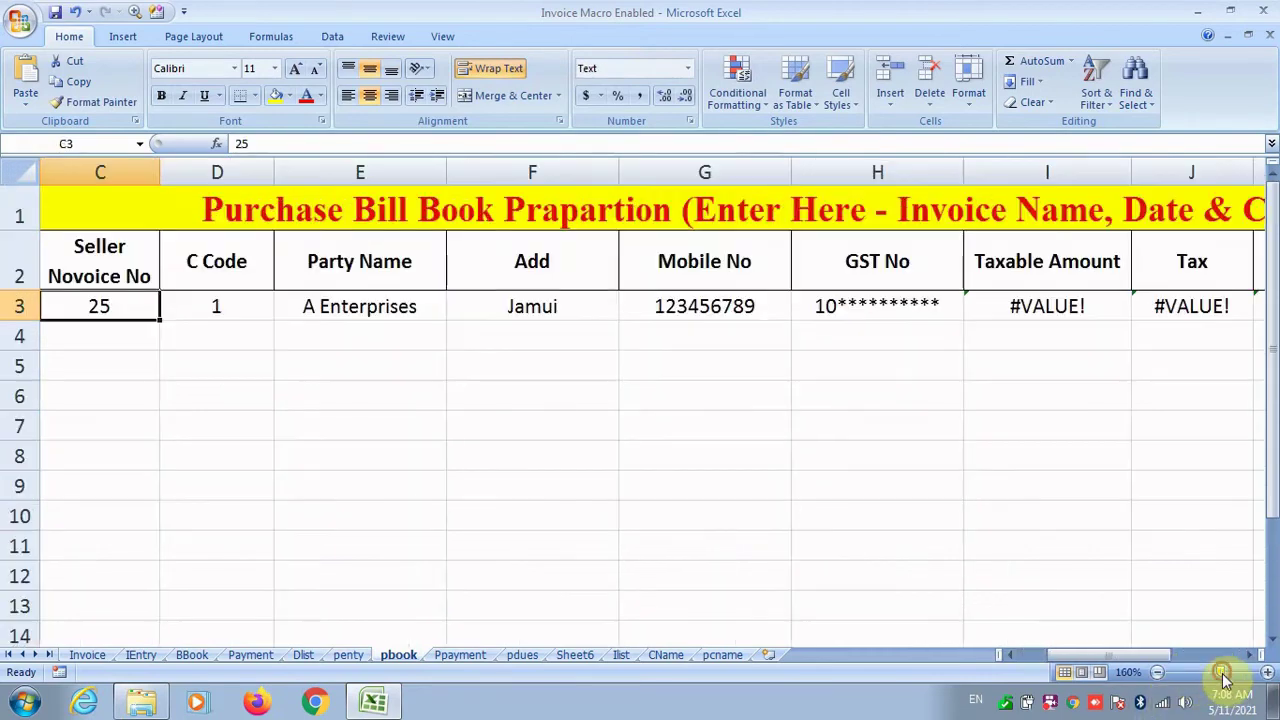
left_click(1009, 655)
left_click(1009, 655)
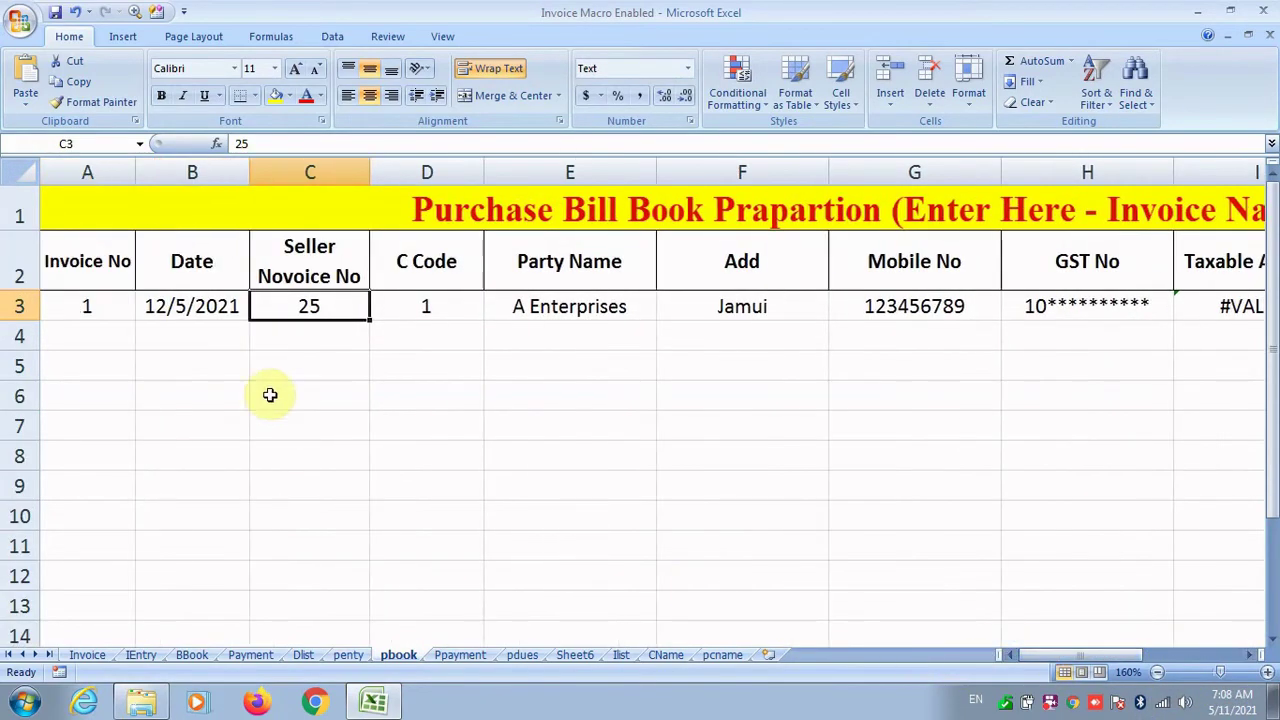
Step: Set the date of the first purchase bill, cell B3, to 10/05/2021
left_click(87, 306)
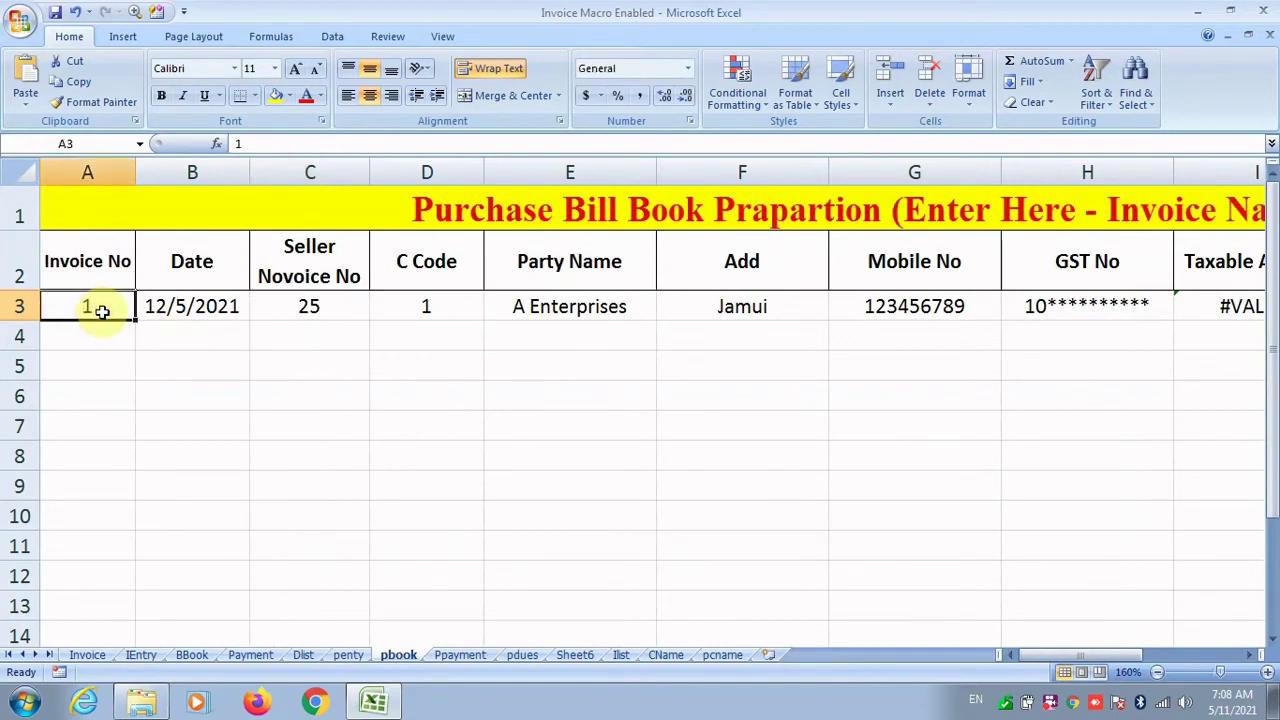
key("Right")
type("1")
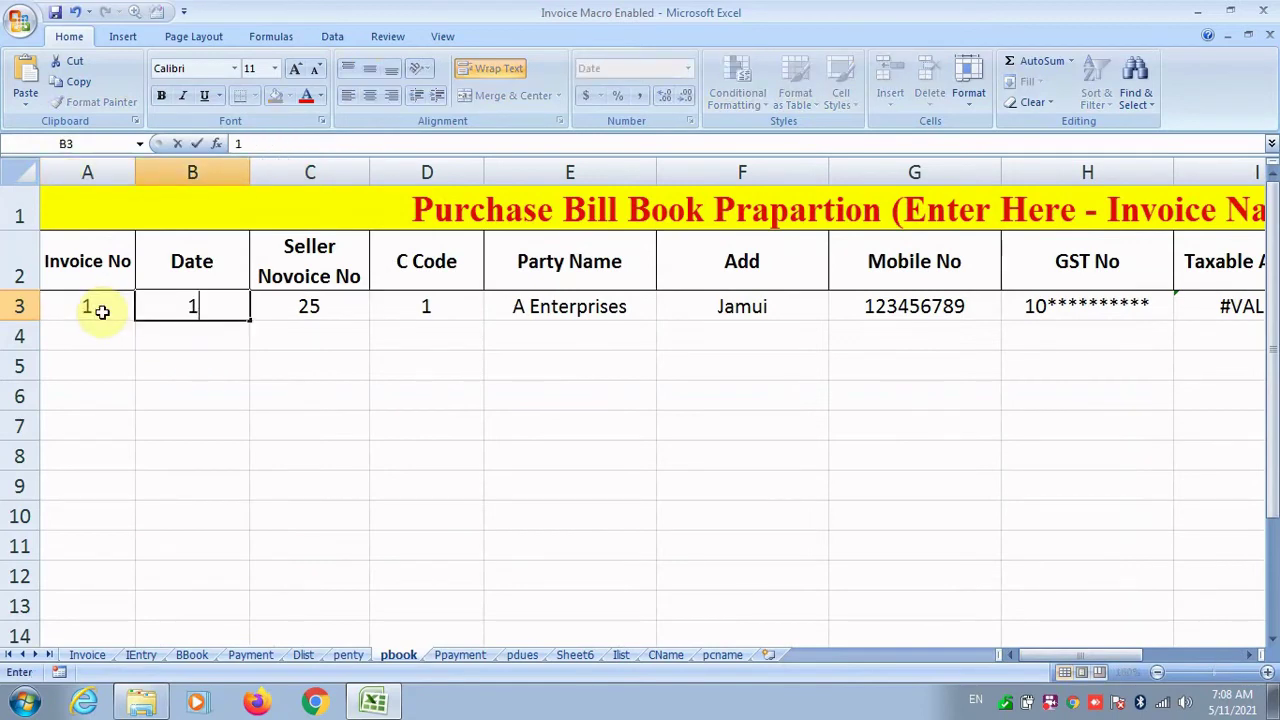
type("0/05/2021")
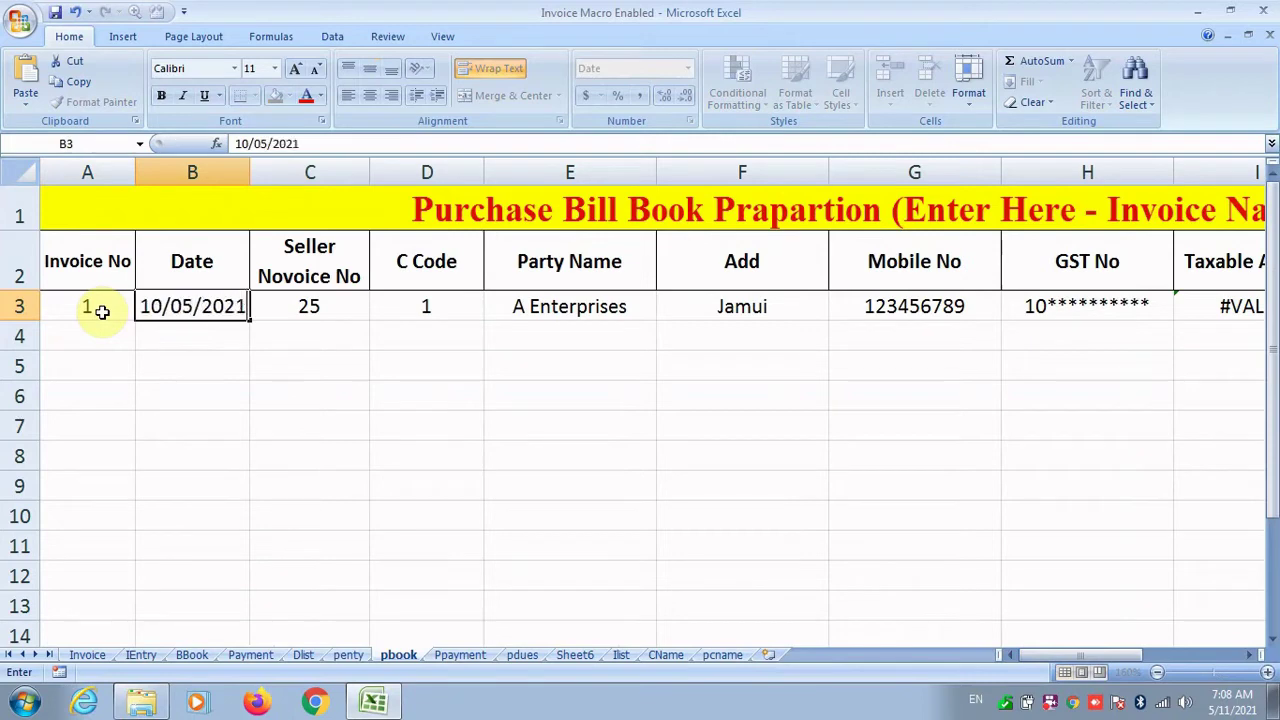
key("Right")
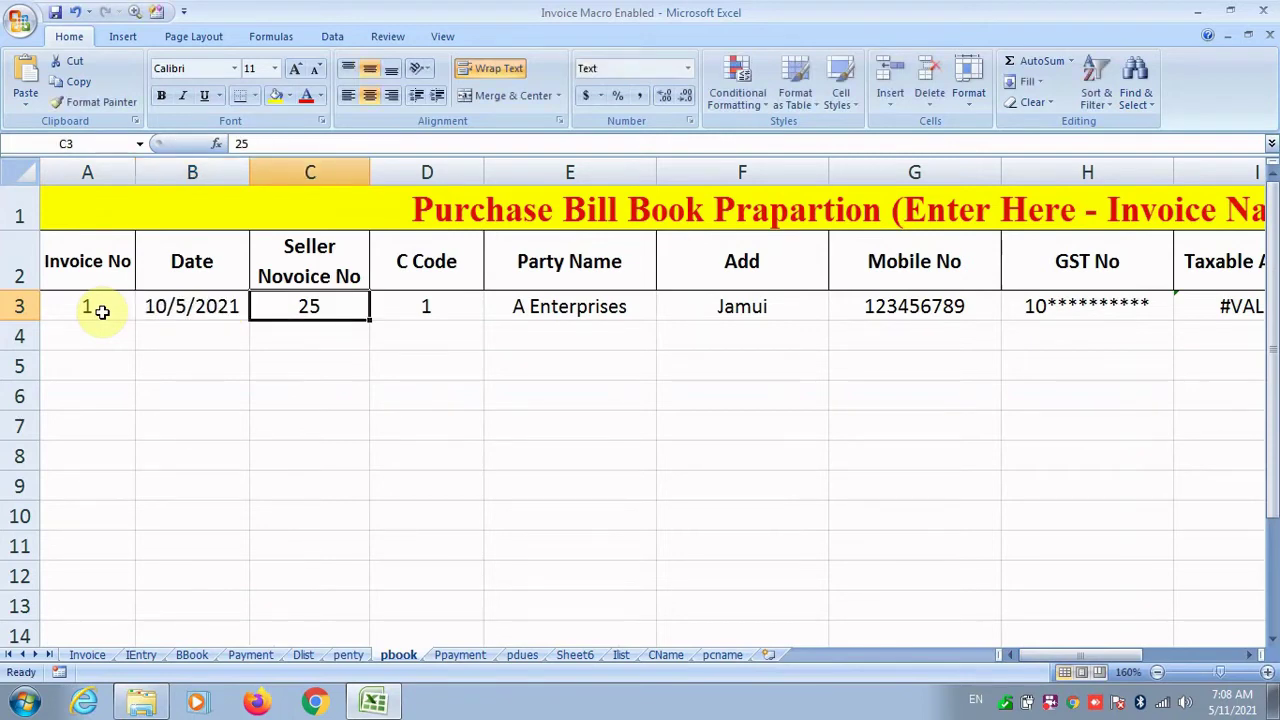
Step: Check the vendor list, and replace the Party Name formula in E3 with =VLOOKUP(D3,pcname!A2:E9,2,0)
key("Right")
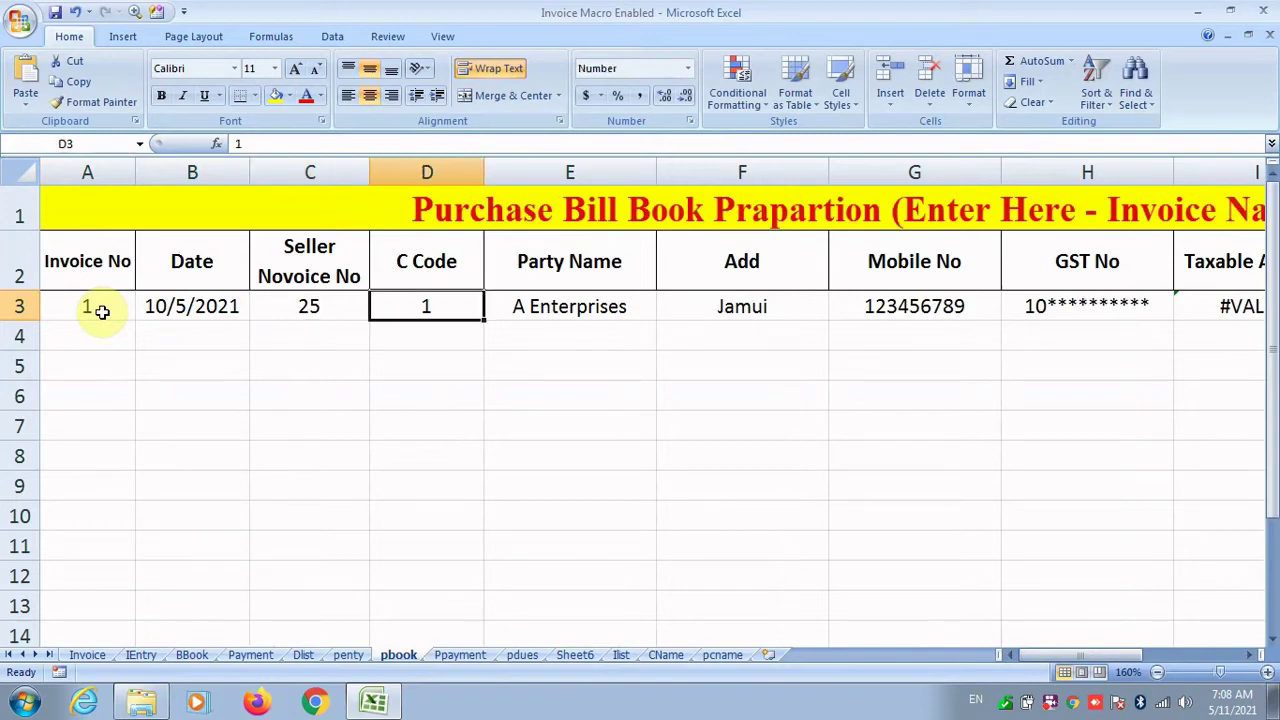
left_click(716, 654)
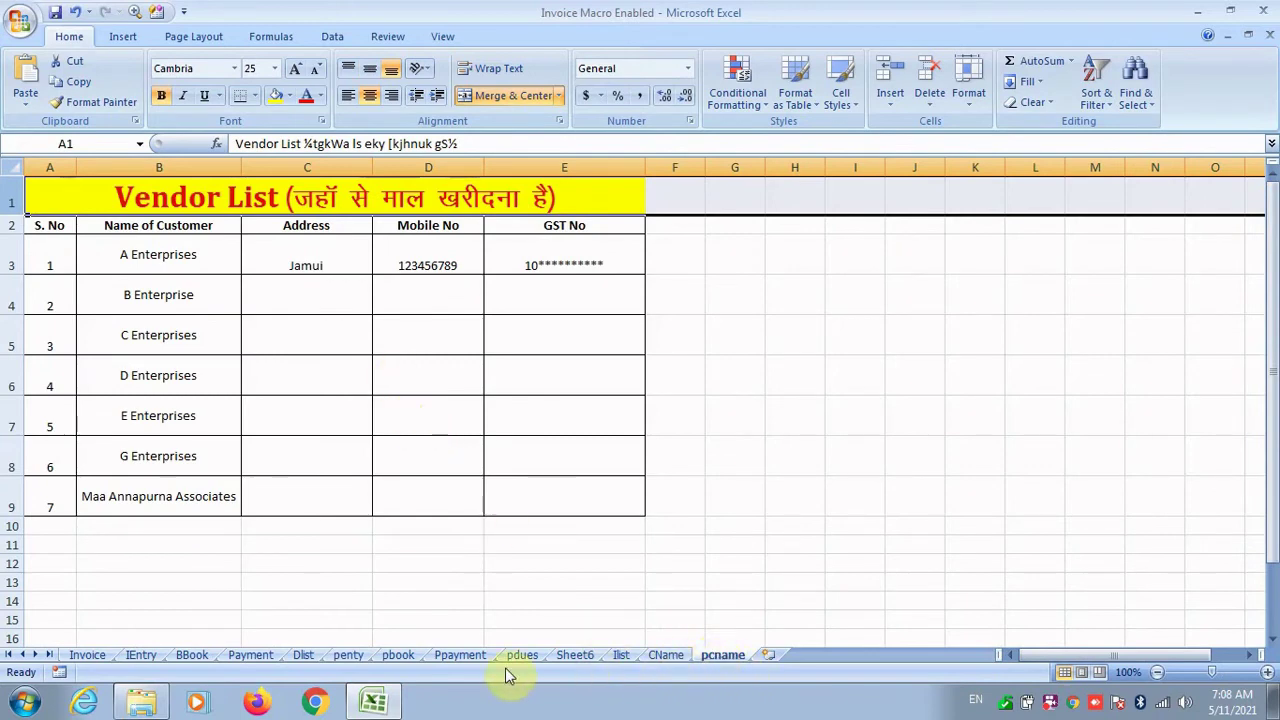
left_click(410, 660)
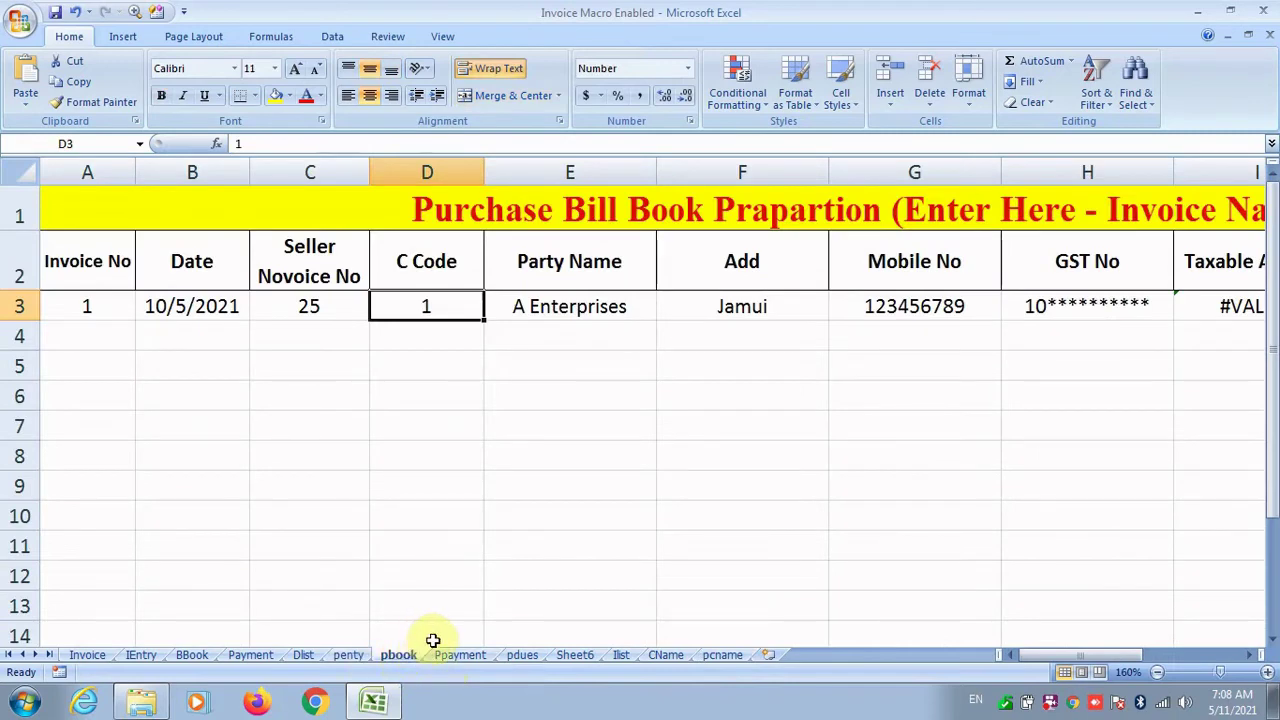
left_click(530, 306)
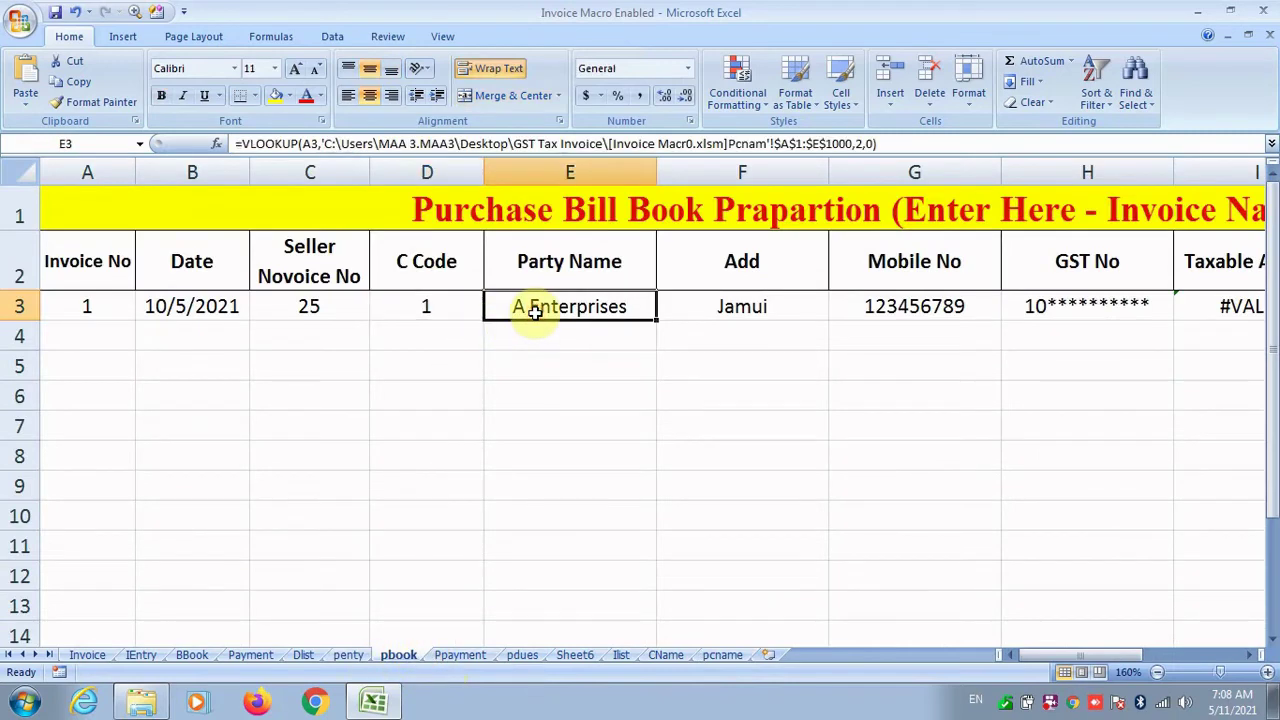
type("=vl")
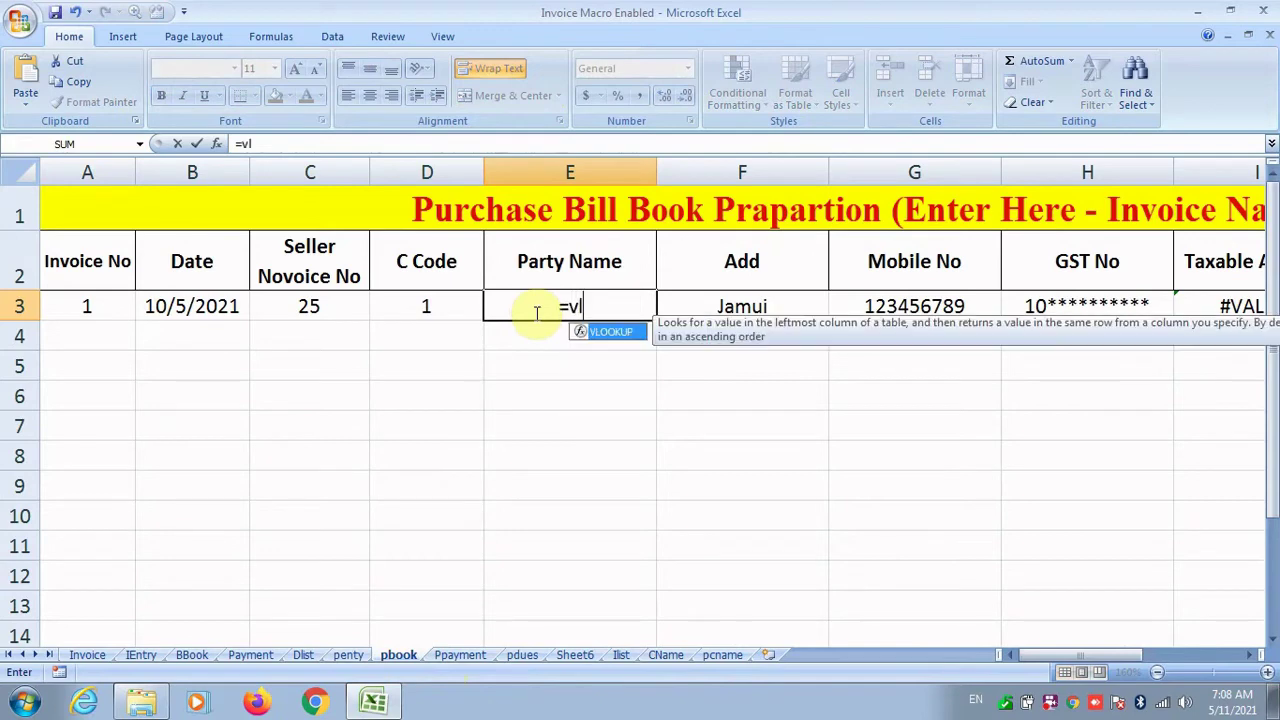
type("ookup(")
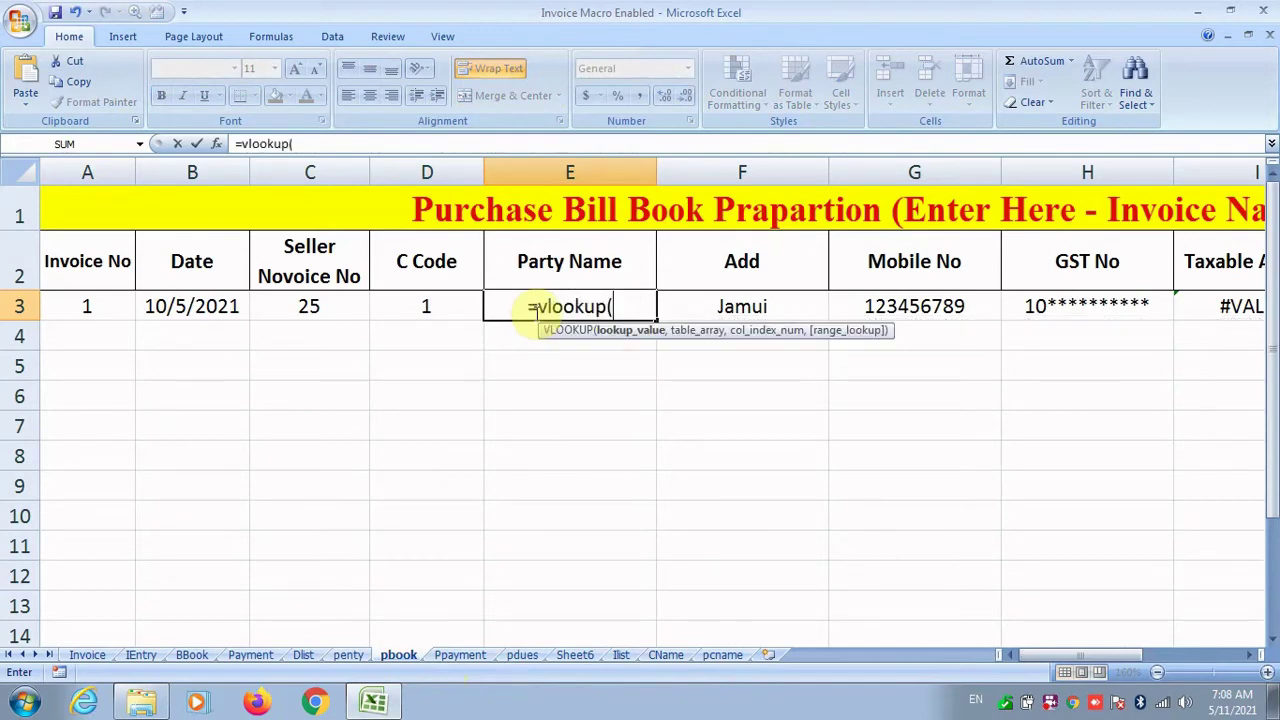
left_click(392, 297)
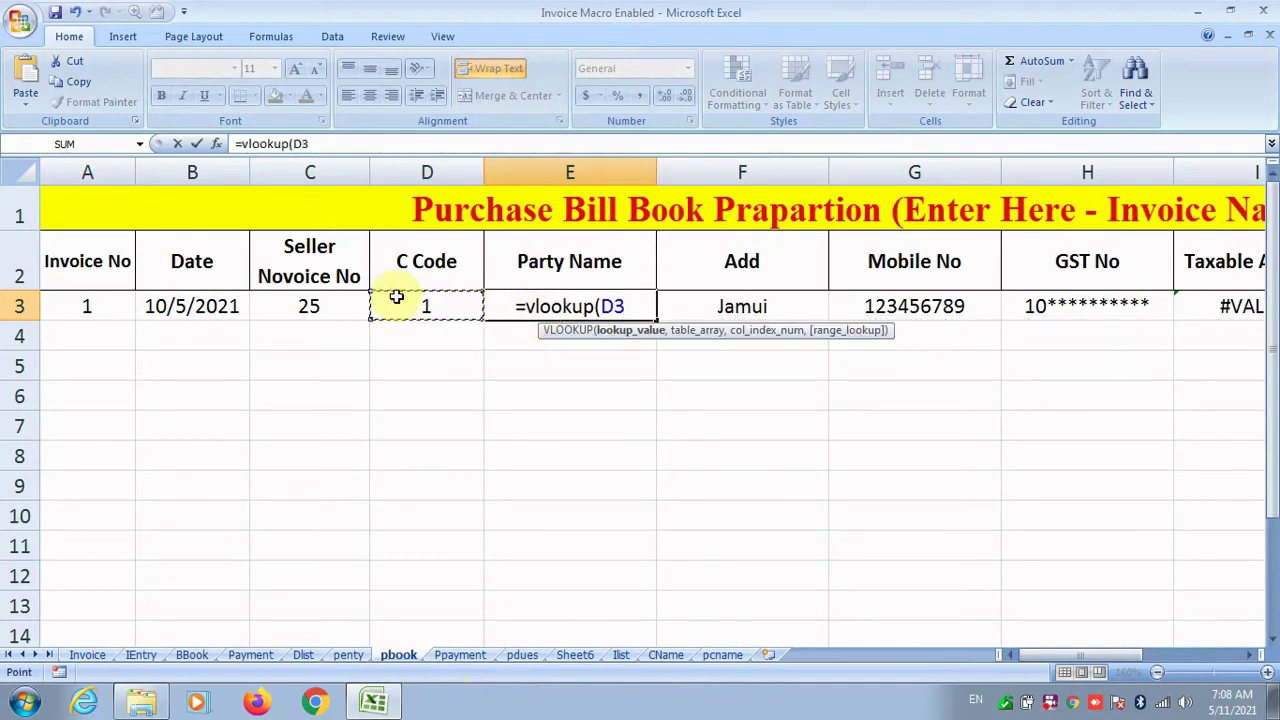
type(",")
left_click(718, 654)
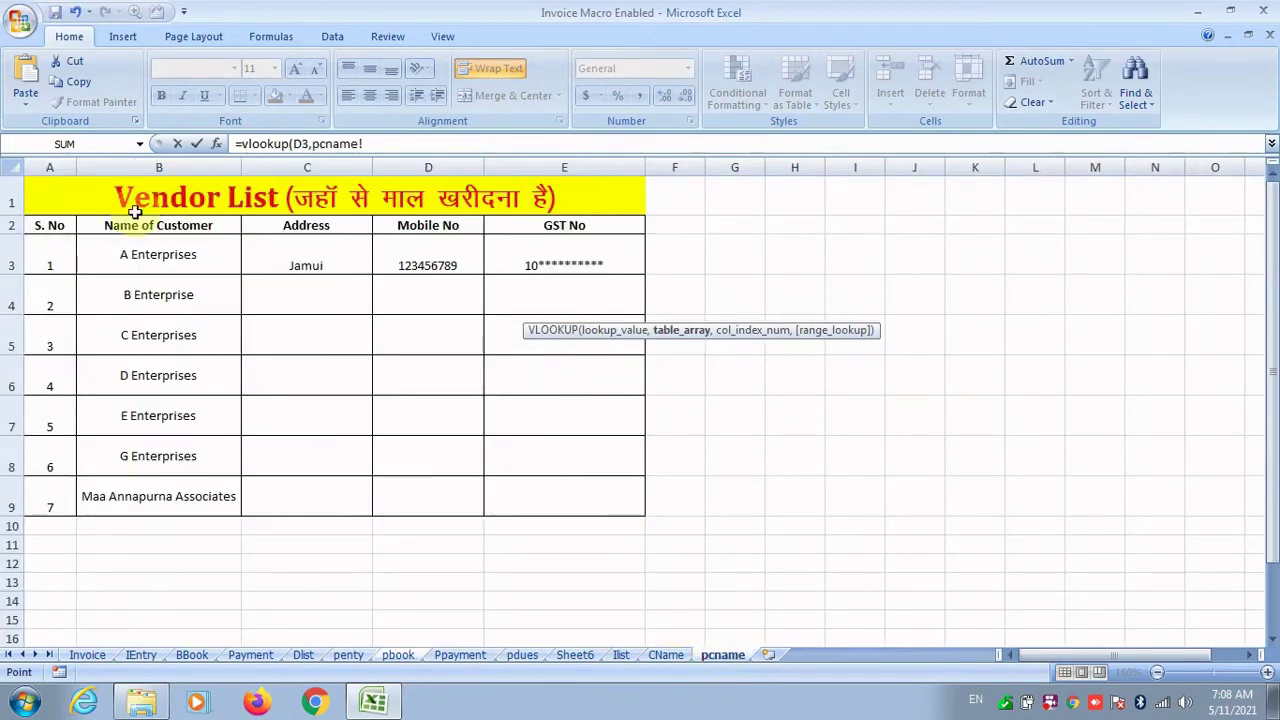
left_click_drag(63, 240, 530, 500)
left_click(415, 143)
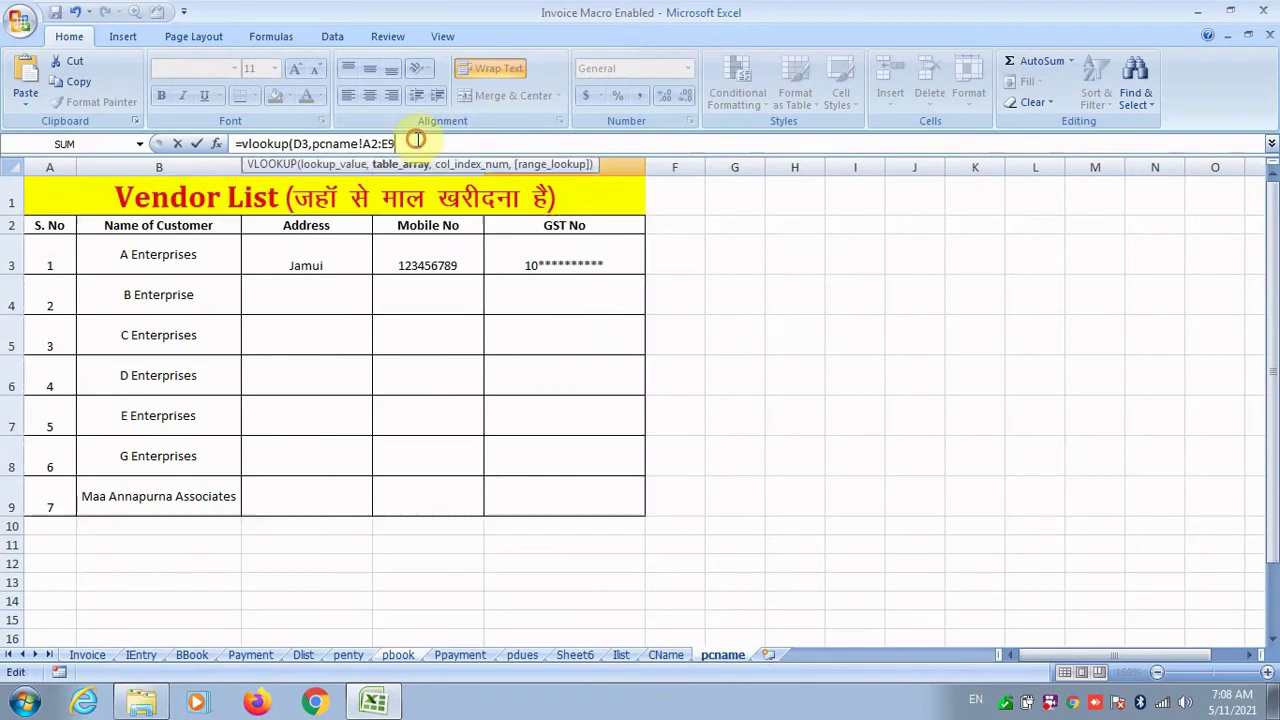
type(",2,0")
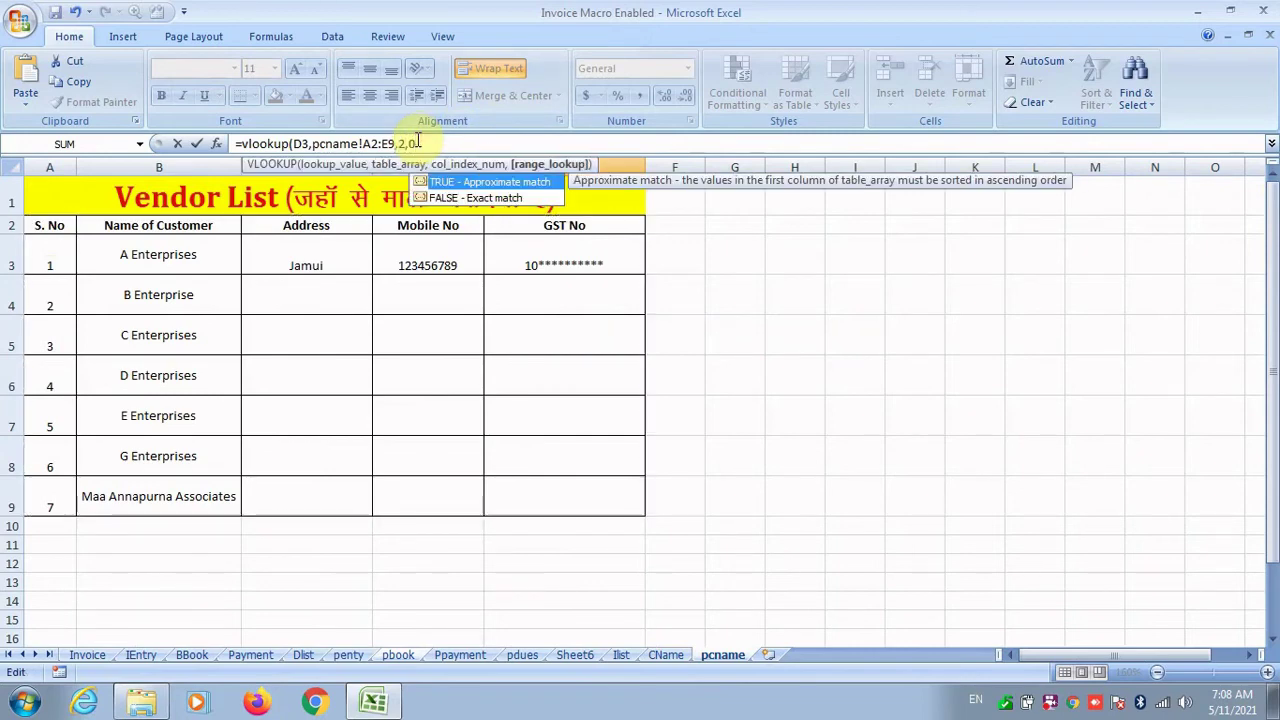
type(")")
key("Return")
Step: Extend the table range in the E3 lookup to row 1000 and make it absolute, as pcname!$A$2:$E$1000
double_click(557, 308)
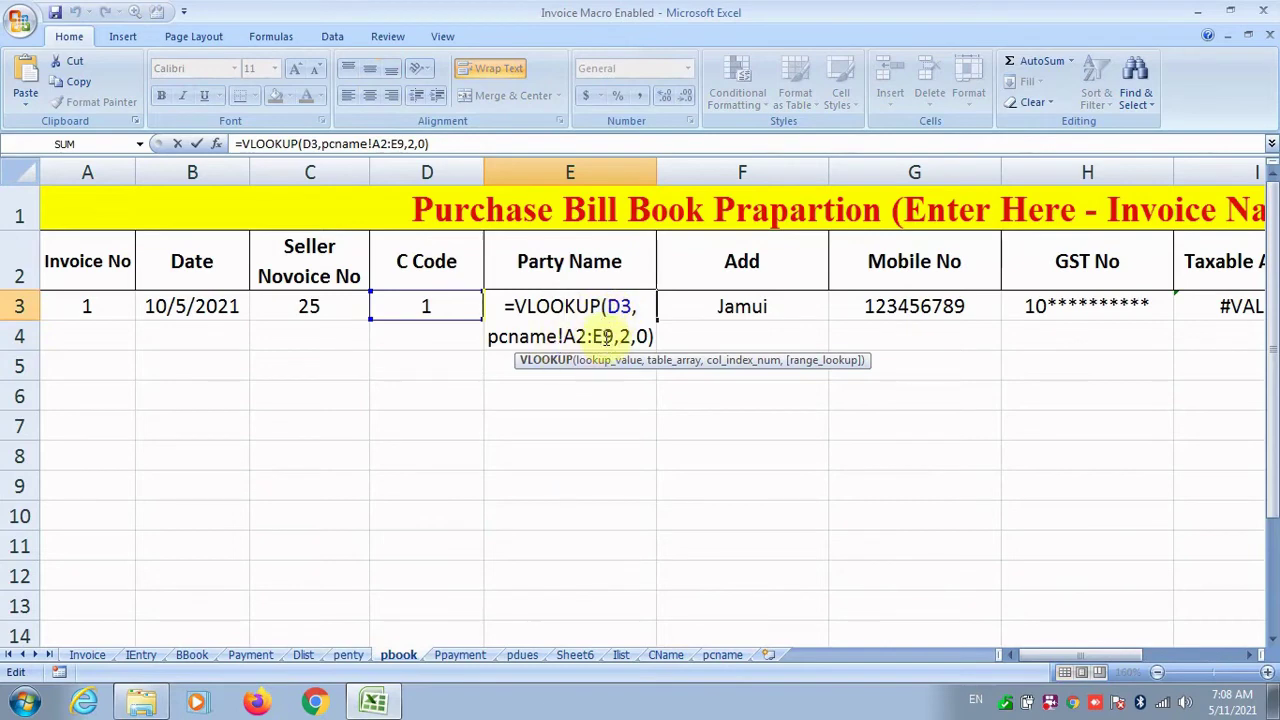
left_click(588, 338)
key("F4")
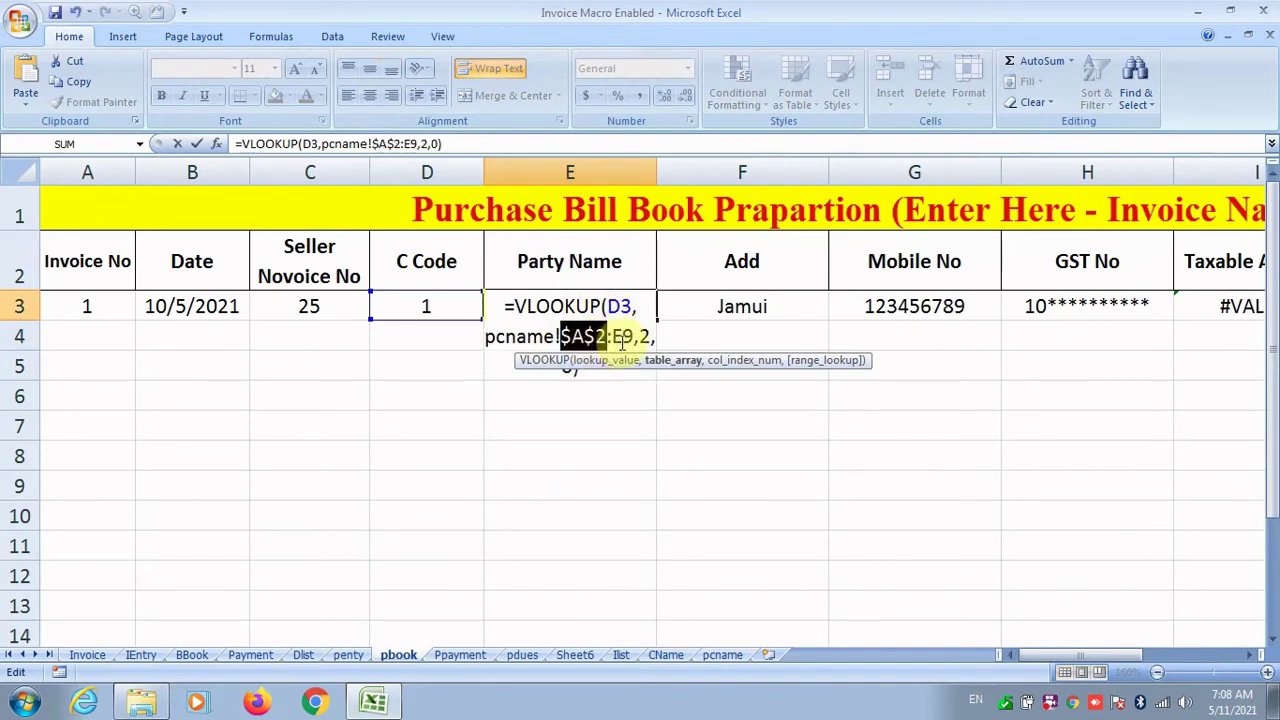
left_click(620, 338)
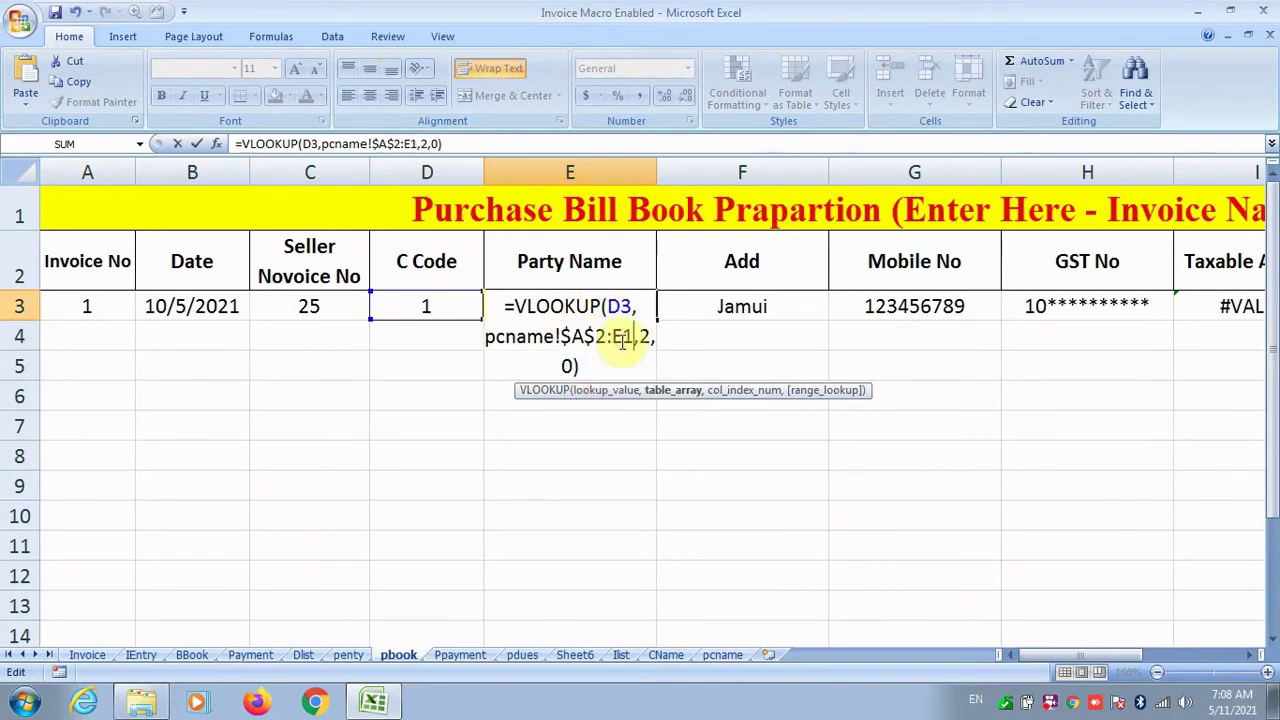
type("000")
key("F4")
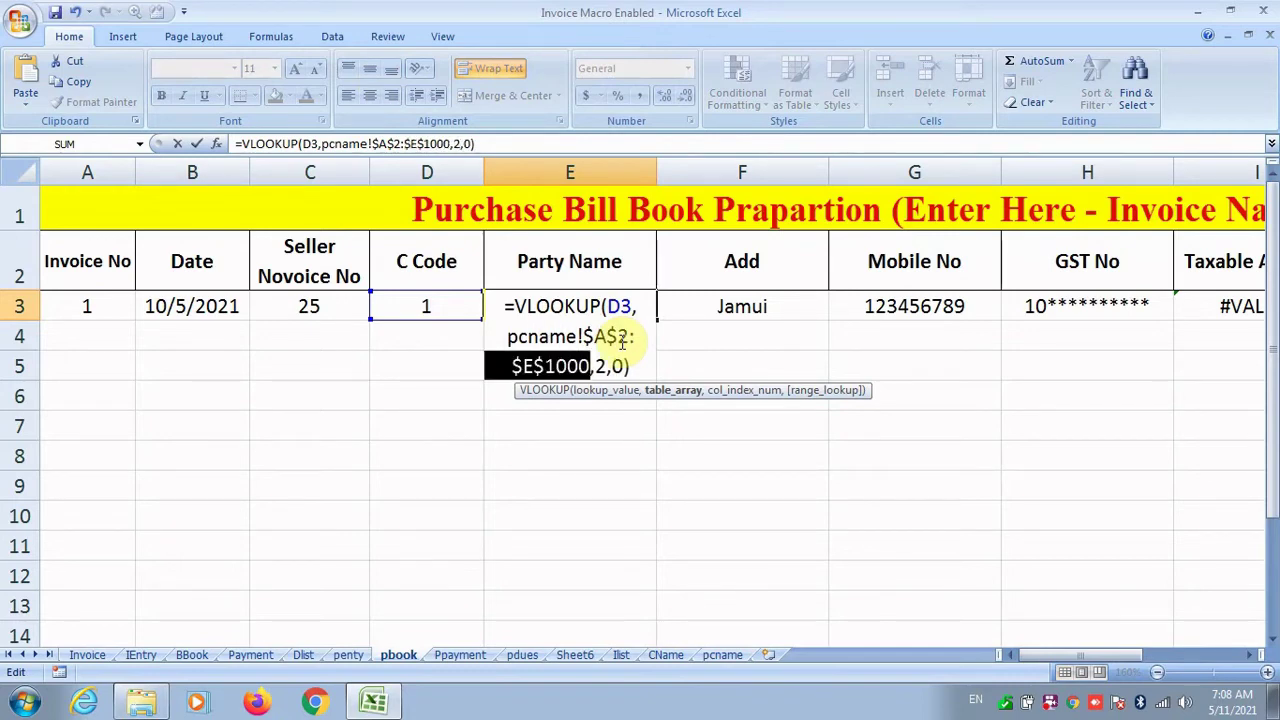
key("Return")
Step: Replace the Add formula in F3 with a copy of the Party Name lookup from E3, using column index 3
left_click(606, 308)
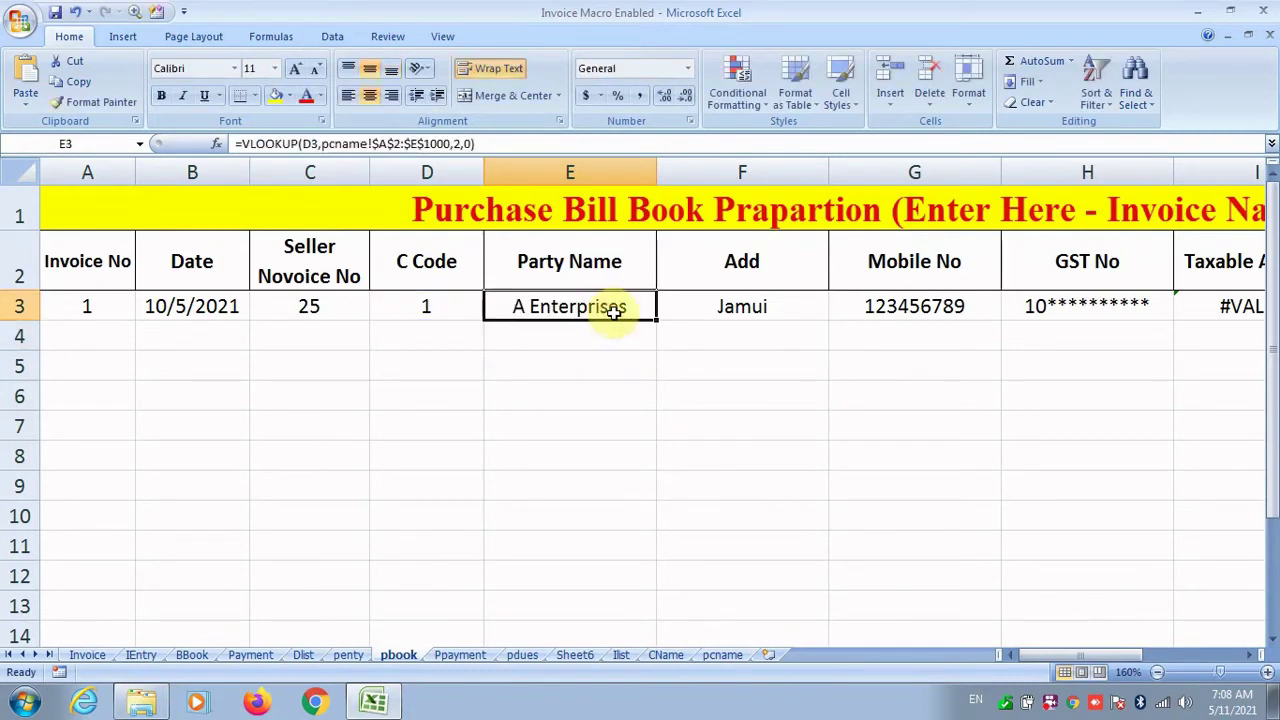
double_click(613, 310)
left_click_drag(654, 366, 502, 302)
key("ctrl+c")
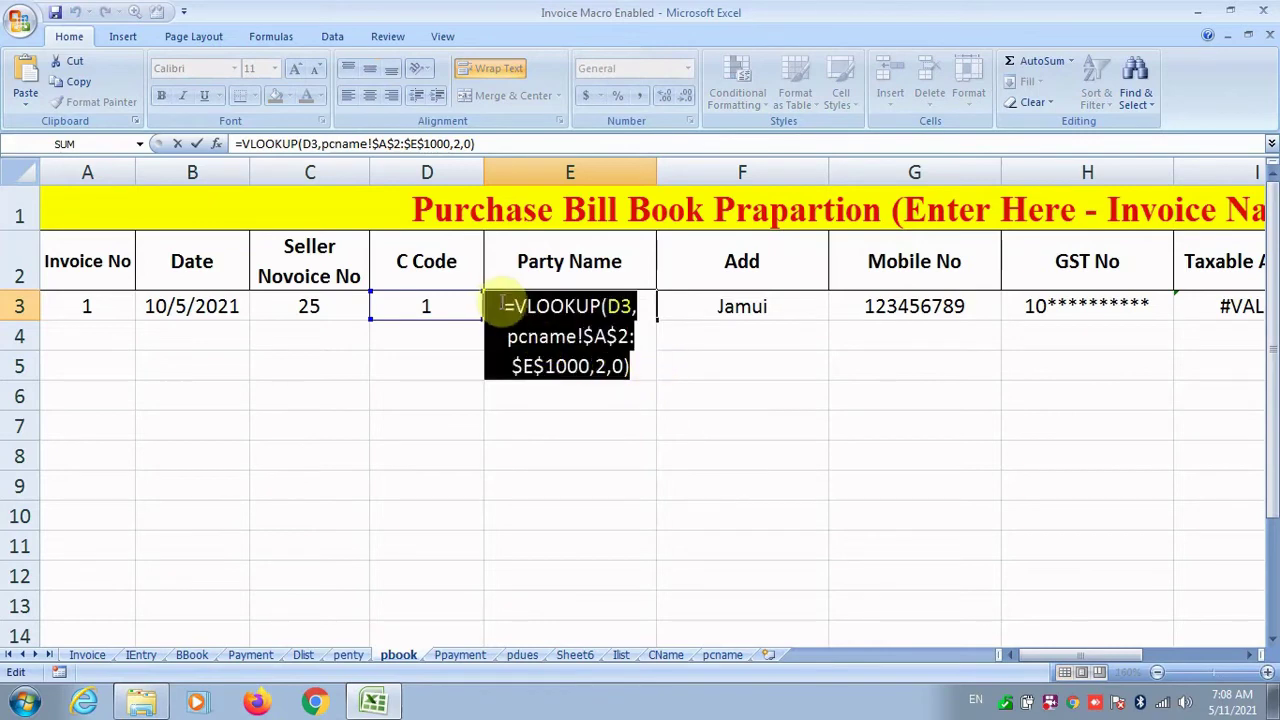
key("Return")
double_click(667, 306)
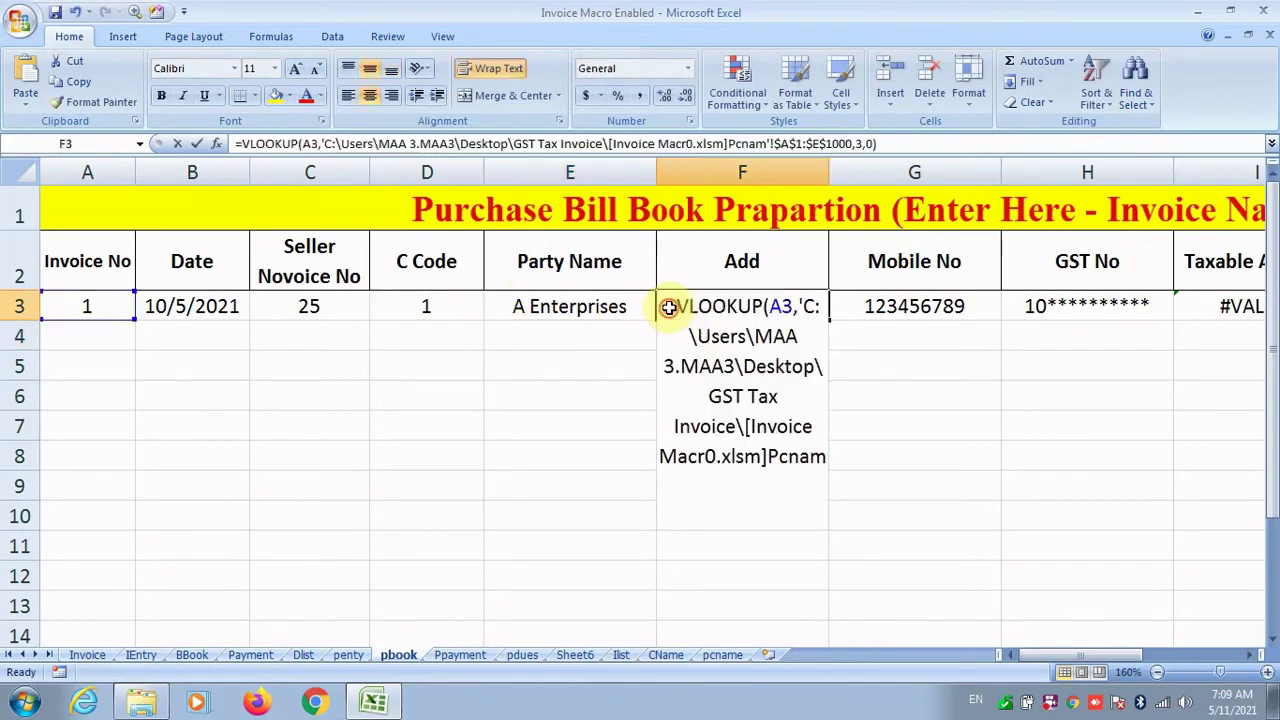
left_click_drag(778, 513, 651, 296)
key("ctrl+v")
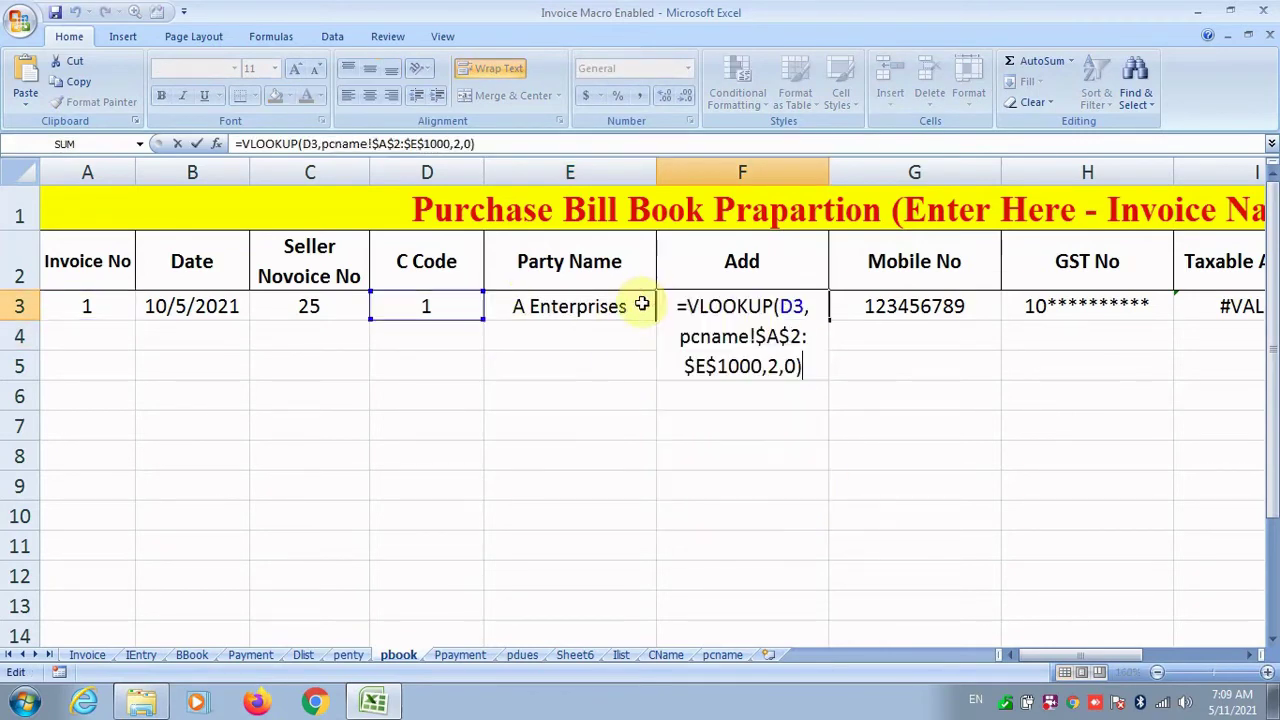
left_click(771, 365)
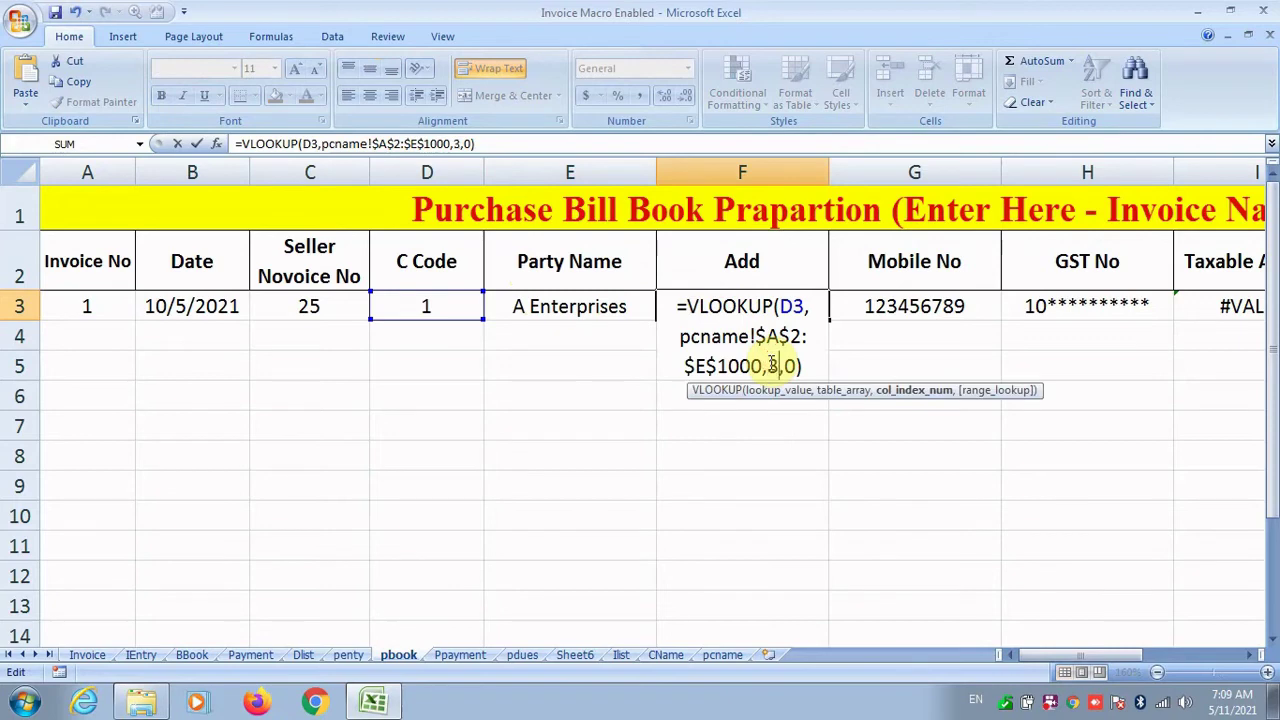
type("3")
key("Return")
Step: Open the Mobile No lookup formula in G3 for editing
double_click(928, 306)
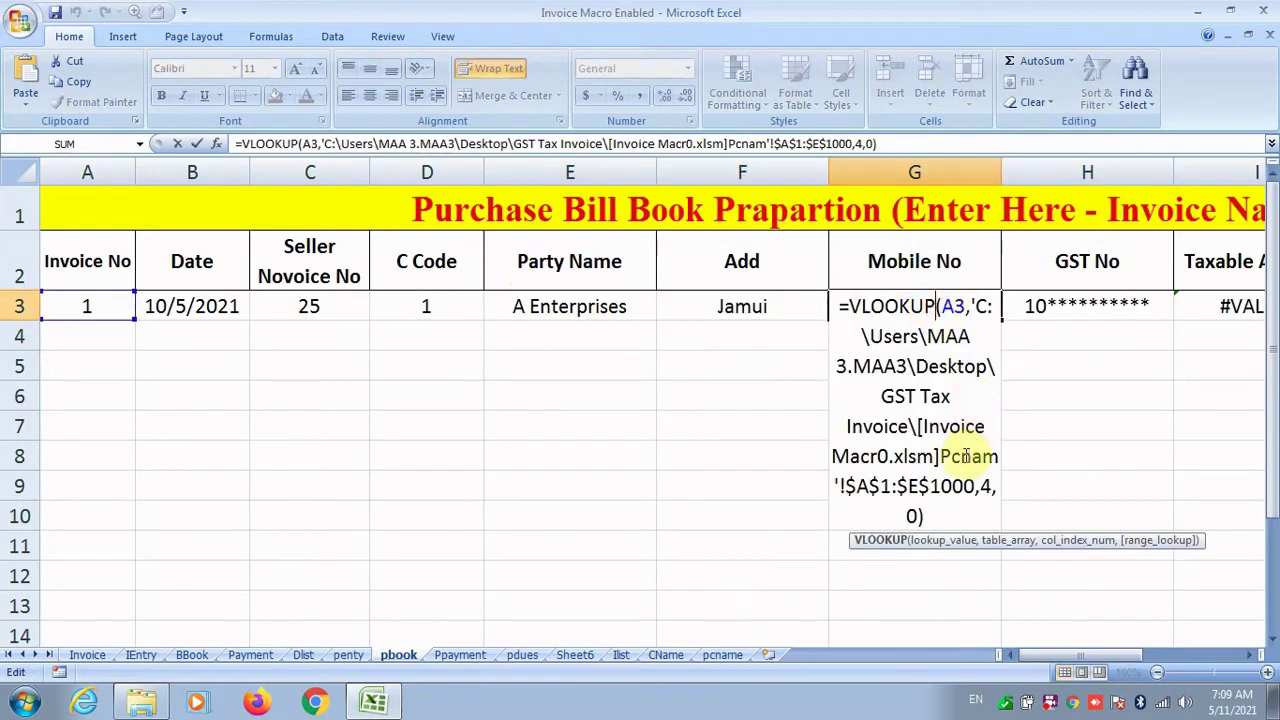
Step: Replace the Mobile No formula in G3 with the copied VLOOKUP of D3 in pcname!$A$2:$E$1000, returning the mobile number column
left_click_drag(940, 520, 831, 306)
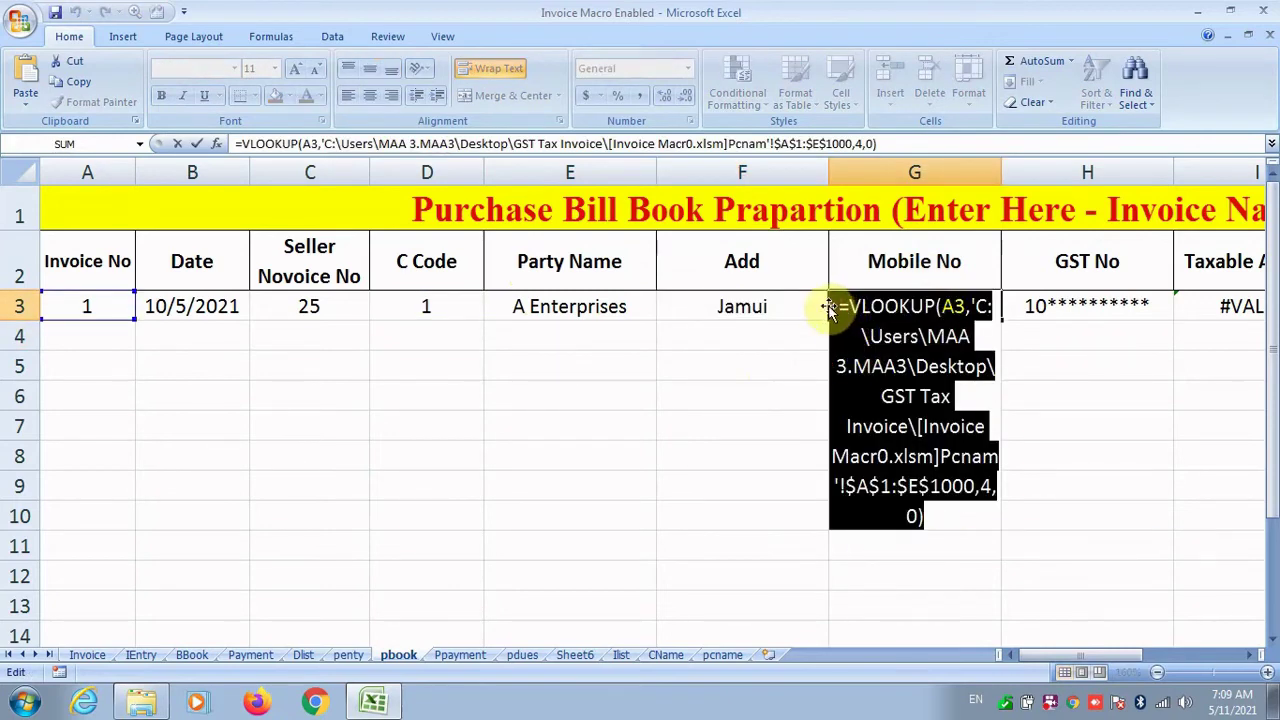
key("BackSpace")
key("ctrl+v")
left_click(940, 366)
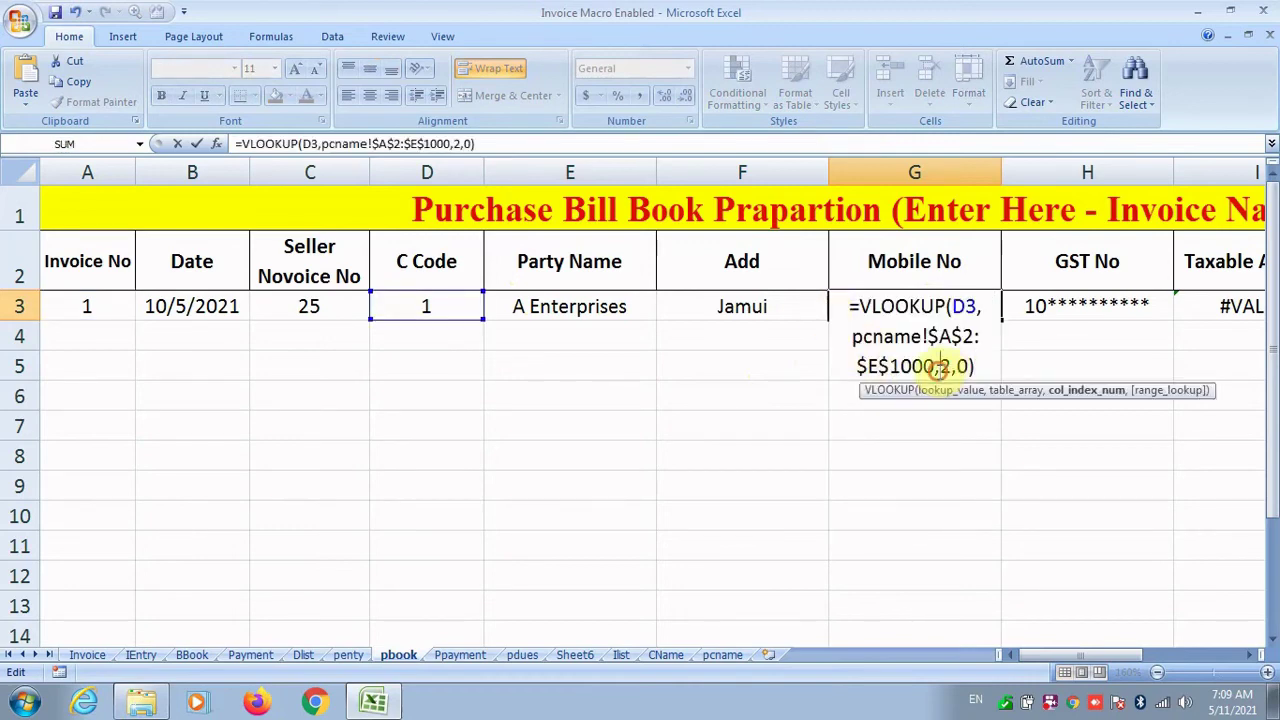
key("Return")
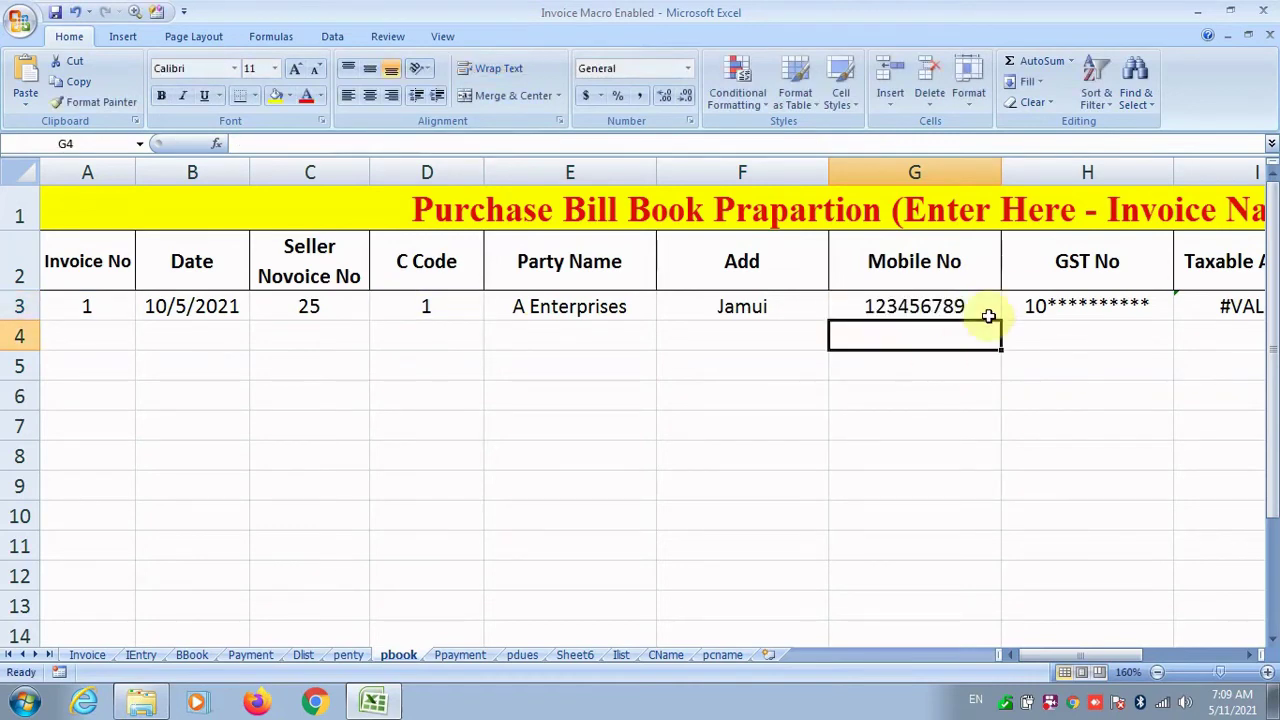
Step: Replace the GST No formula in H3 with =VLOOKUP(D3,pcname!$A$2:$E$1000,4,0)
left_click(1022, 306)
double_click(1027, 306)
left_click_drag(1100, 516, 980, 289)
key("ctrl+v")
left_click(1108, 366)
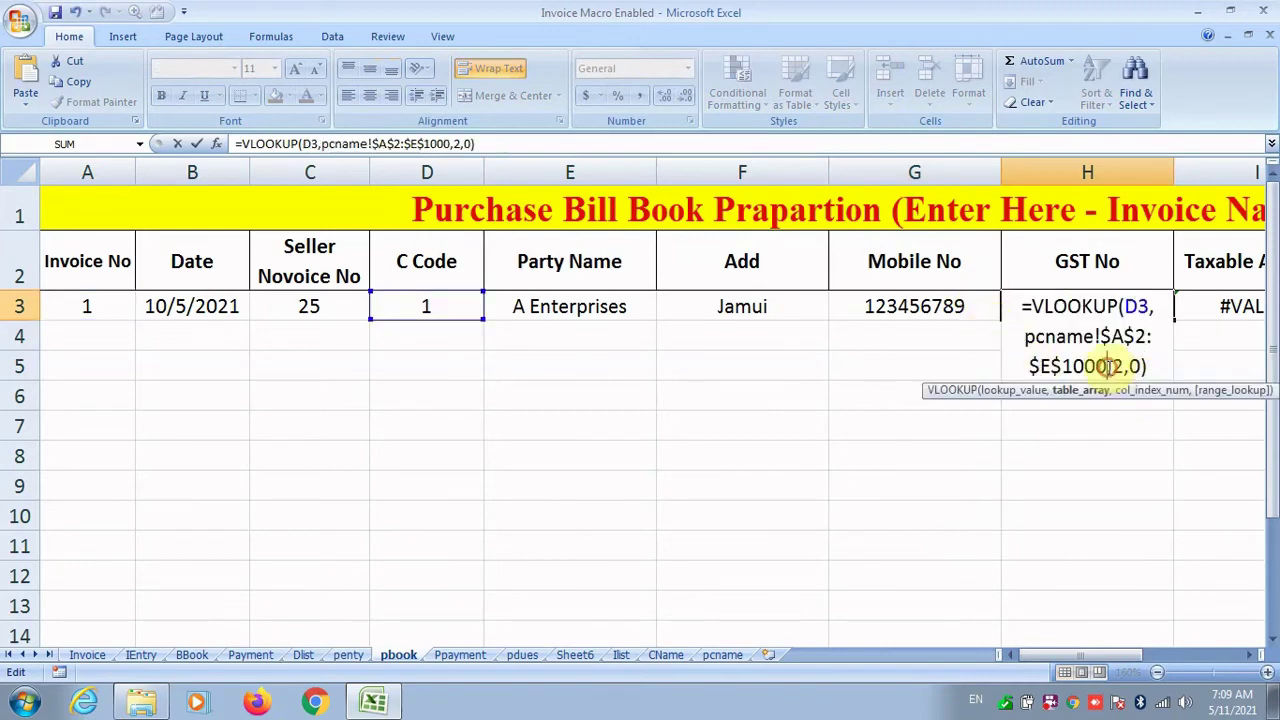
key("Right")
type("5")
key("Return")
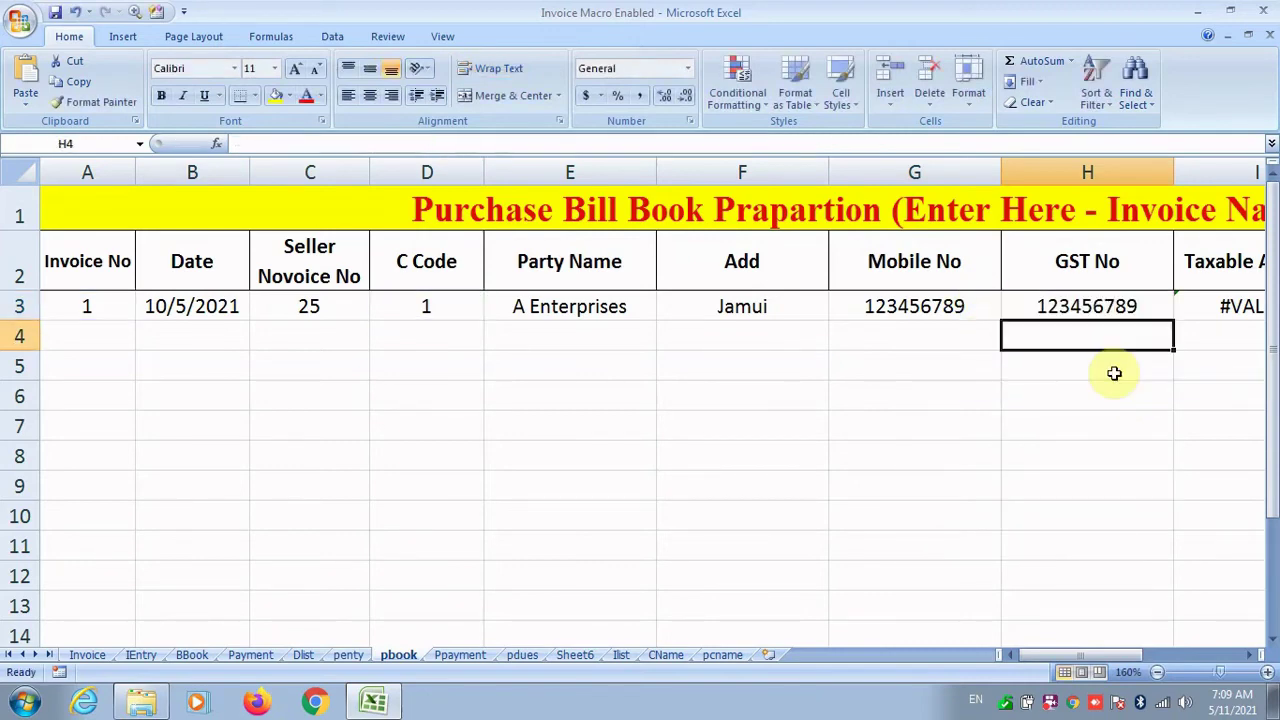
Step: Set the column index of the GST No lookup in H3 to 5
double_click(1094, 309)
left_click(1114, 366)
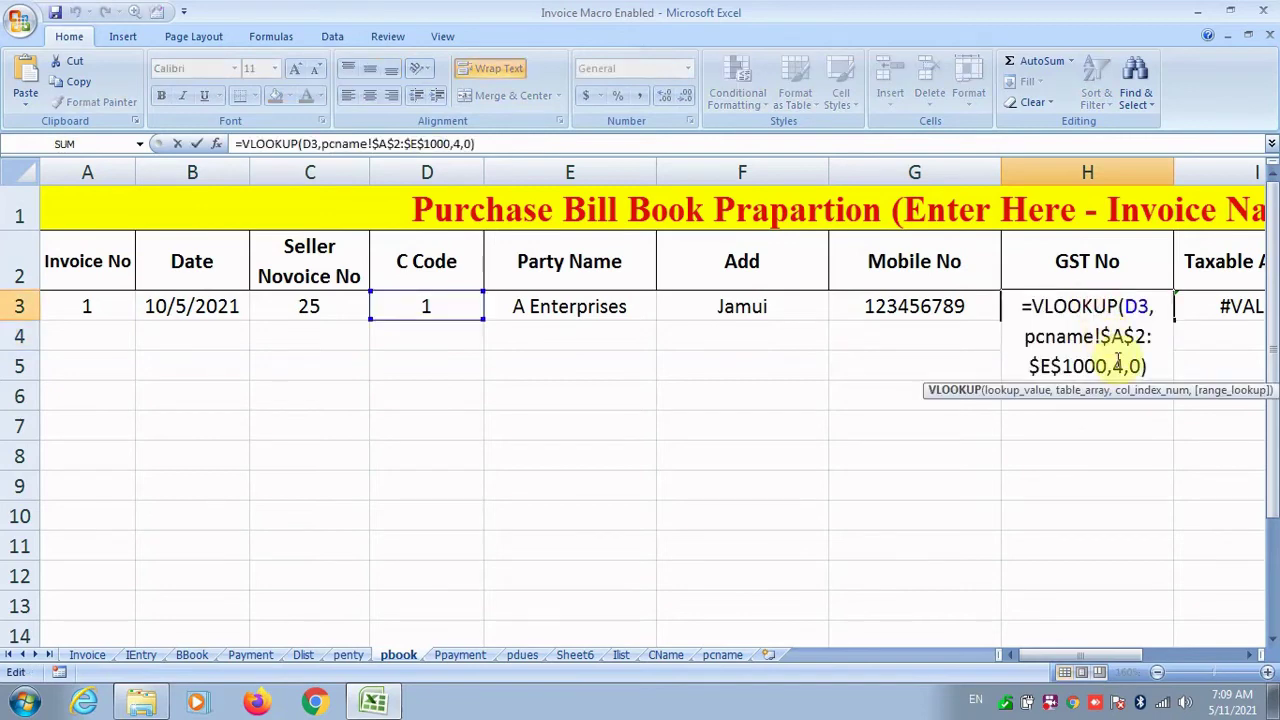
key("Return")
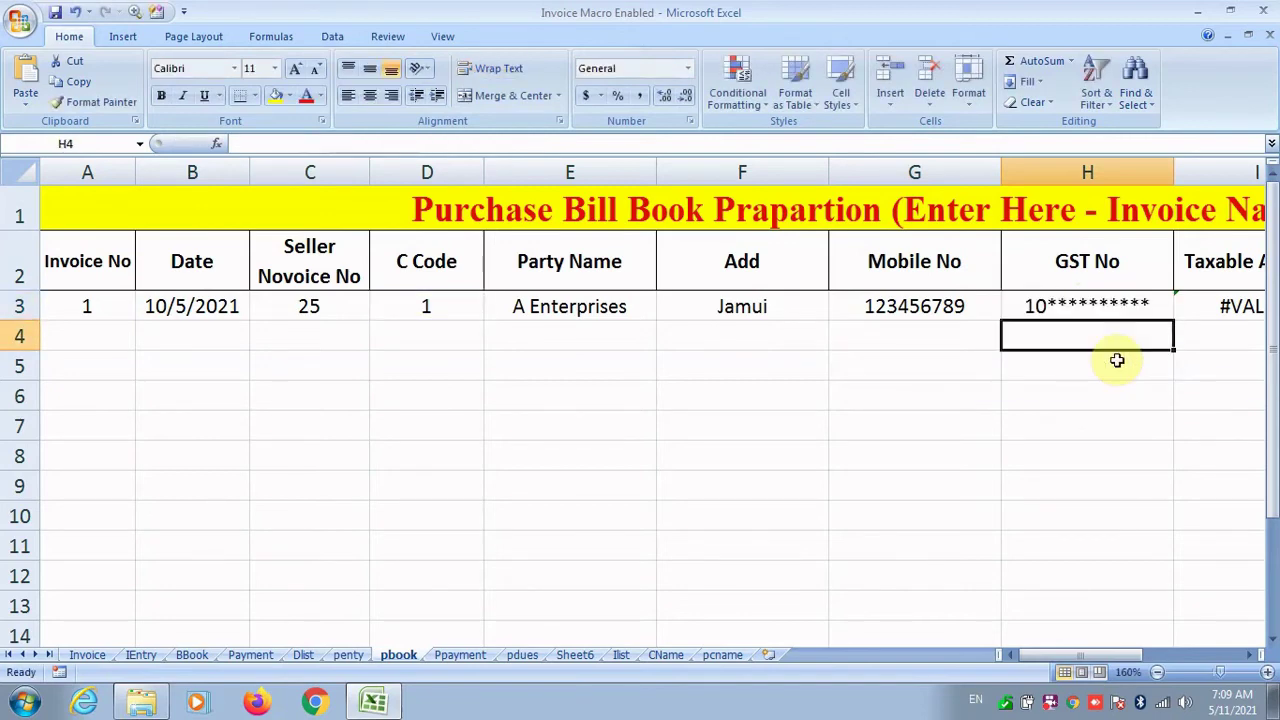
Step: Start a new SUMIF formula in the Tax cell J3, replacing its existing formula
key("Up")
key("Right")
key("Right")
key("Right")
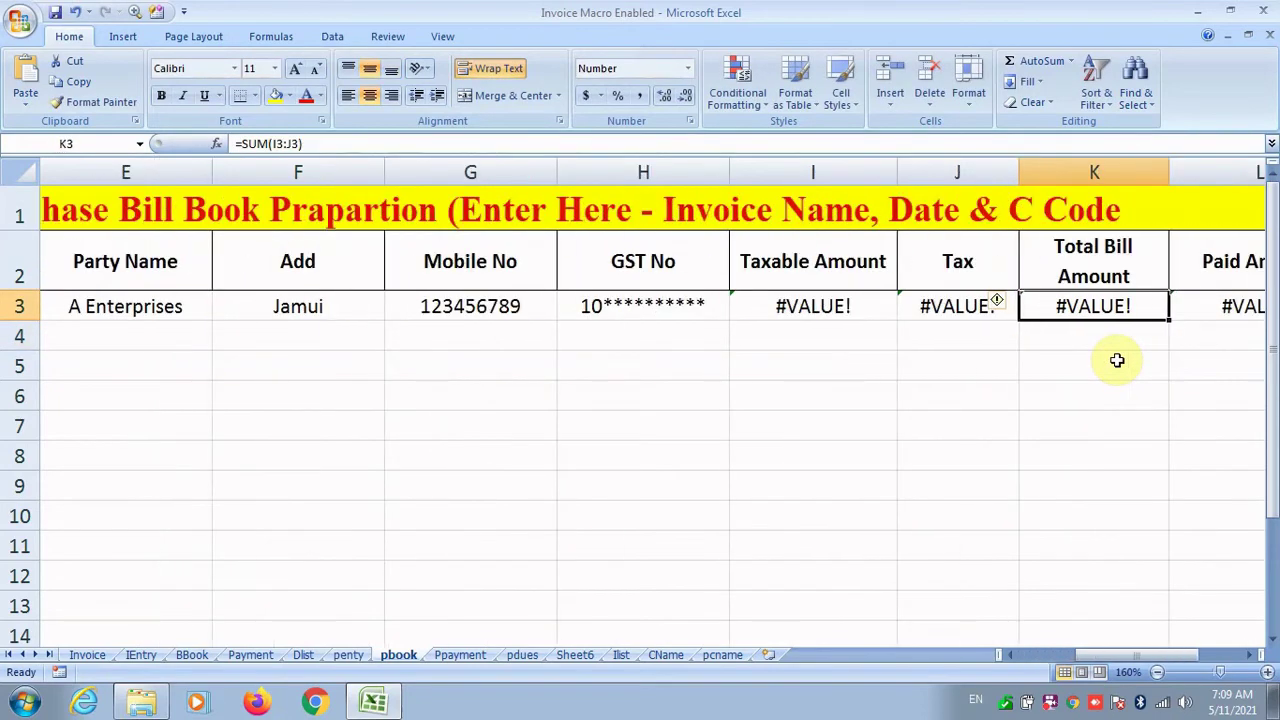
key("Right")
key("Right")
key("Left")
key("Left")
key("Left")
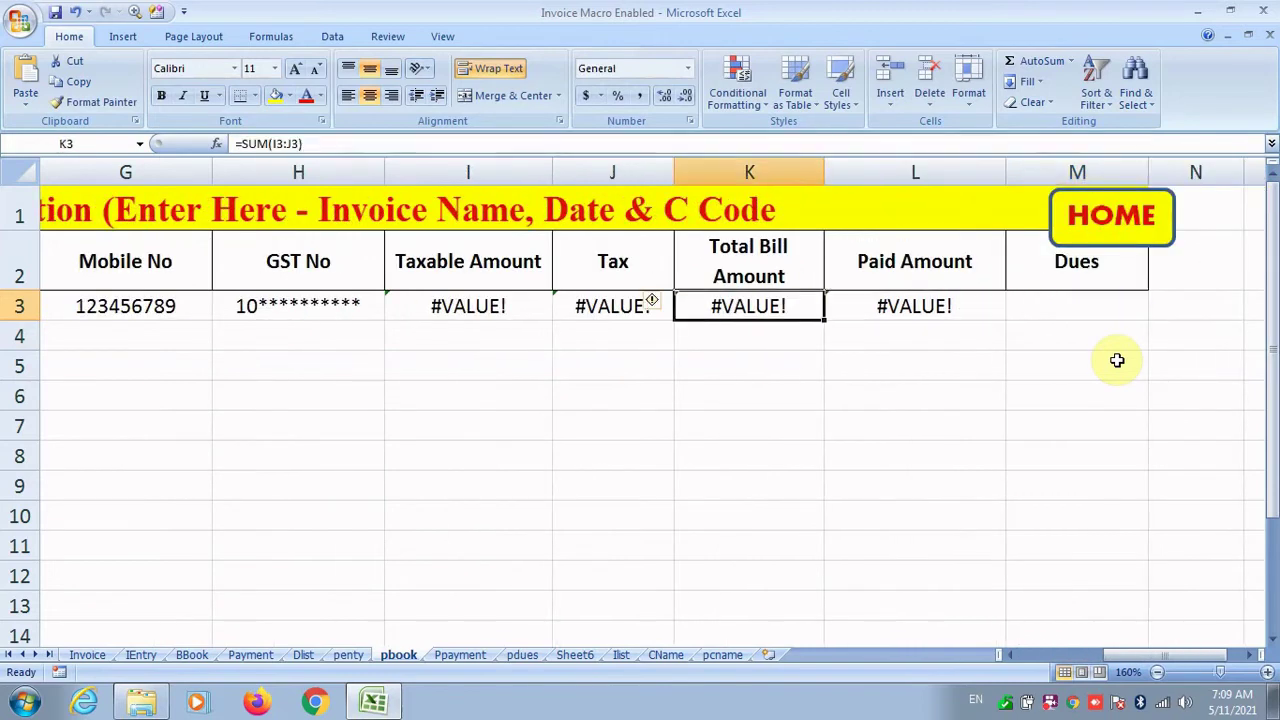
type("=")
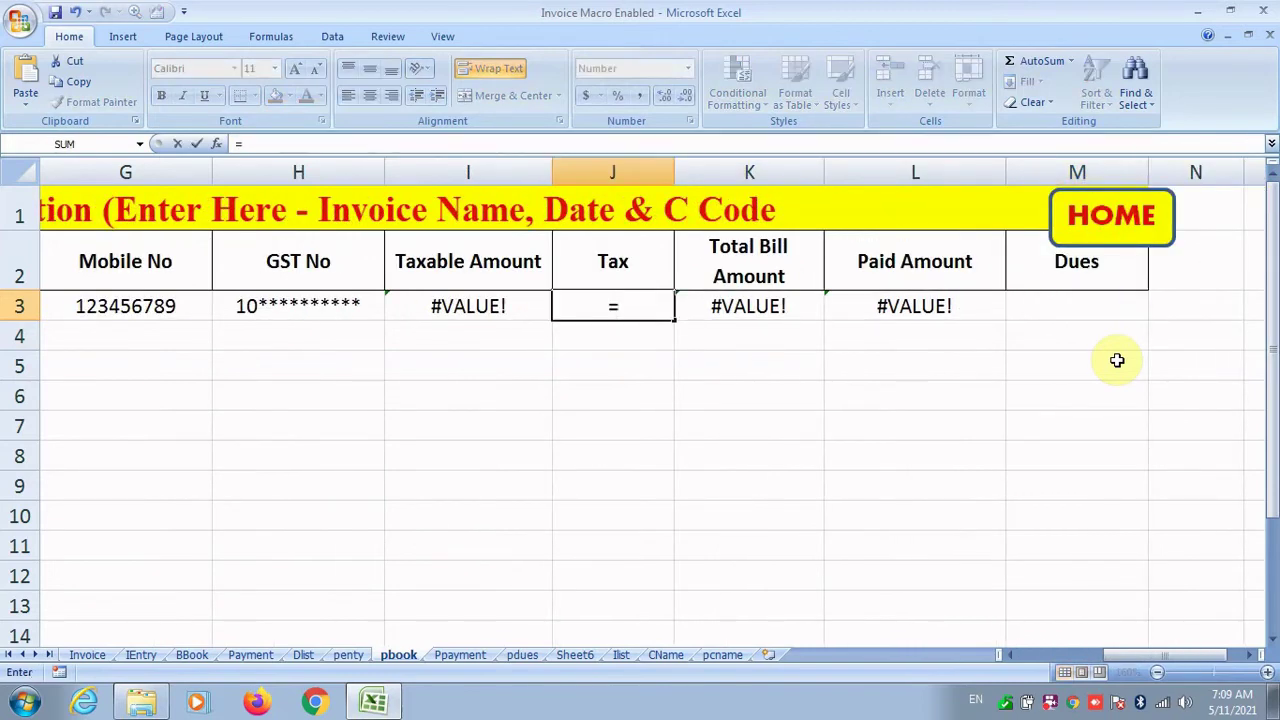
type("su")
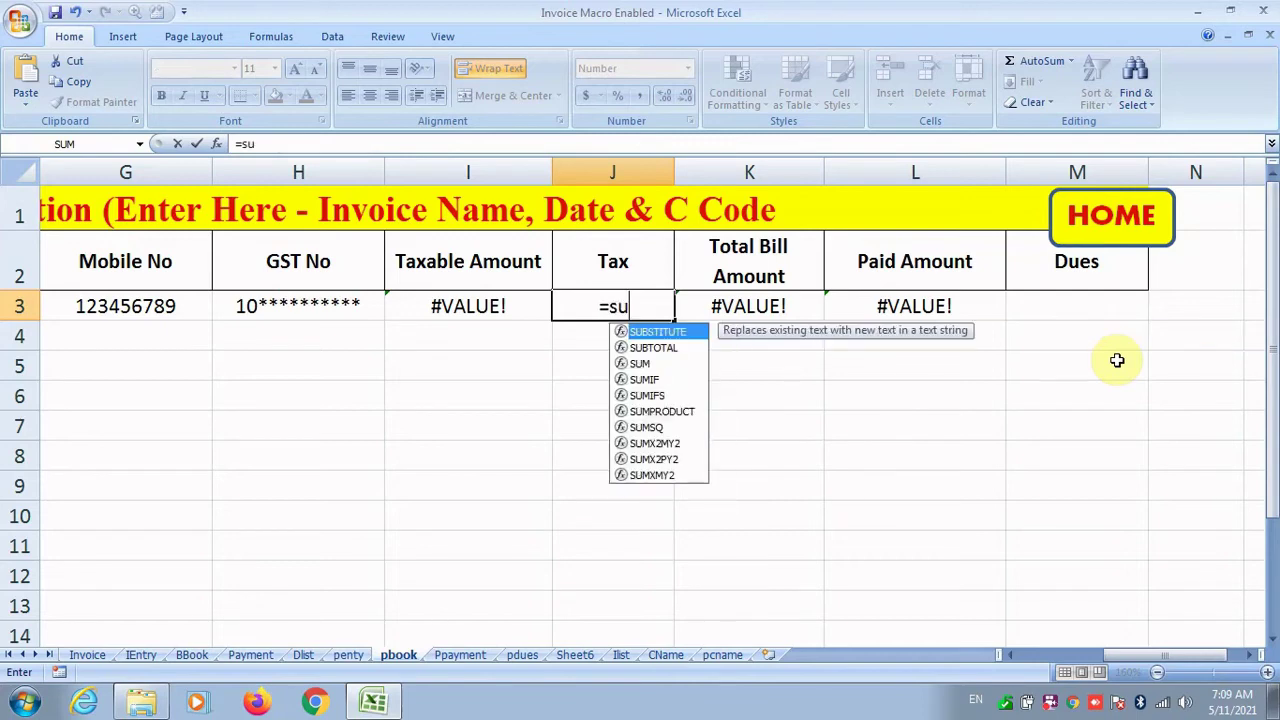
type("mif(")
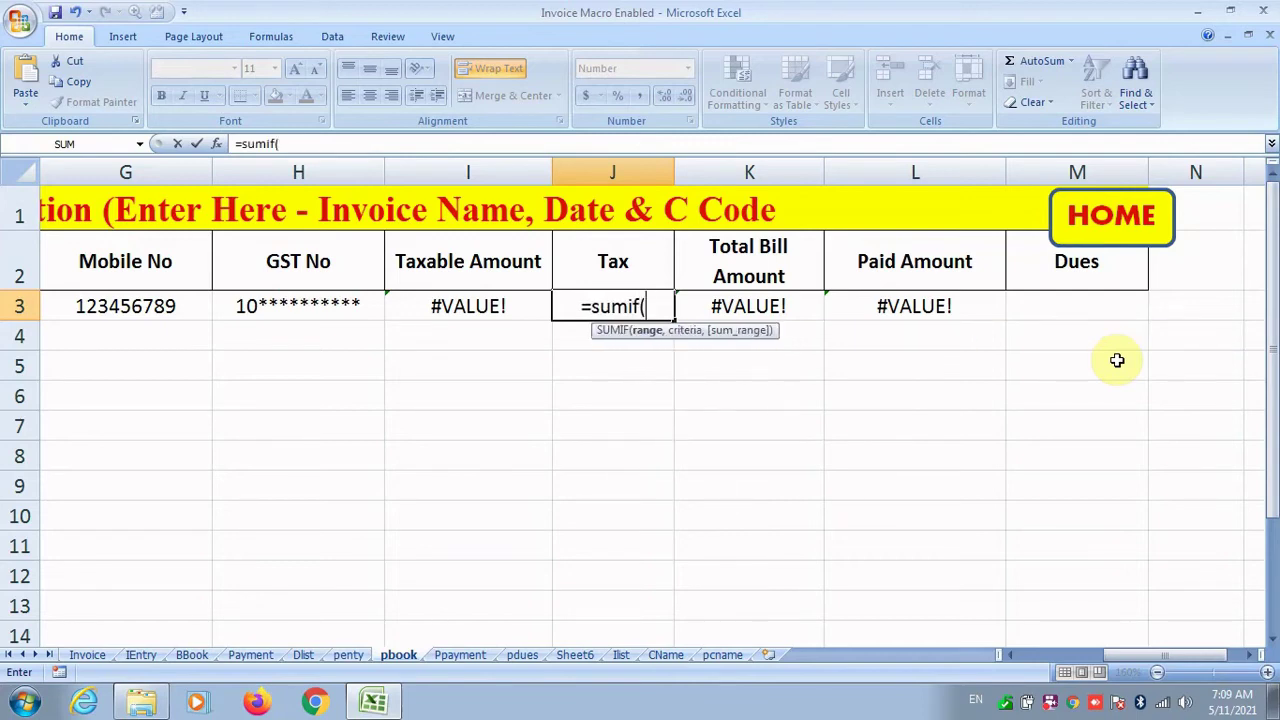
Step: Use the Invoice No cells A2:A13 on the penty sheet as the SUMIF range
left_click(348, 655)
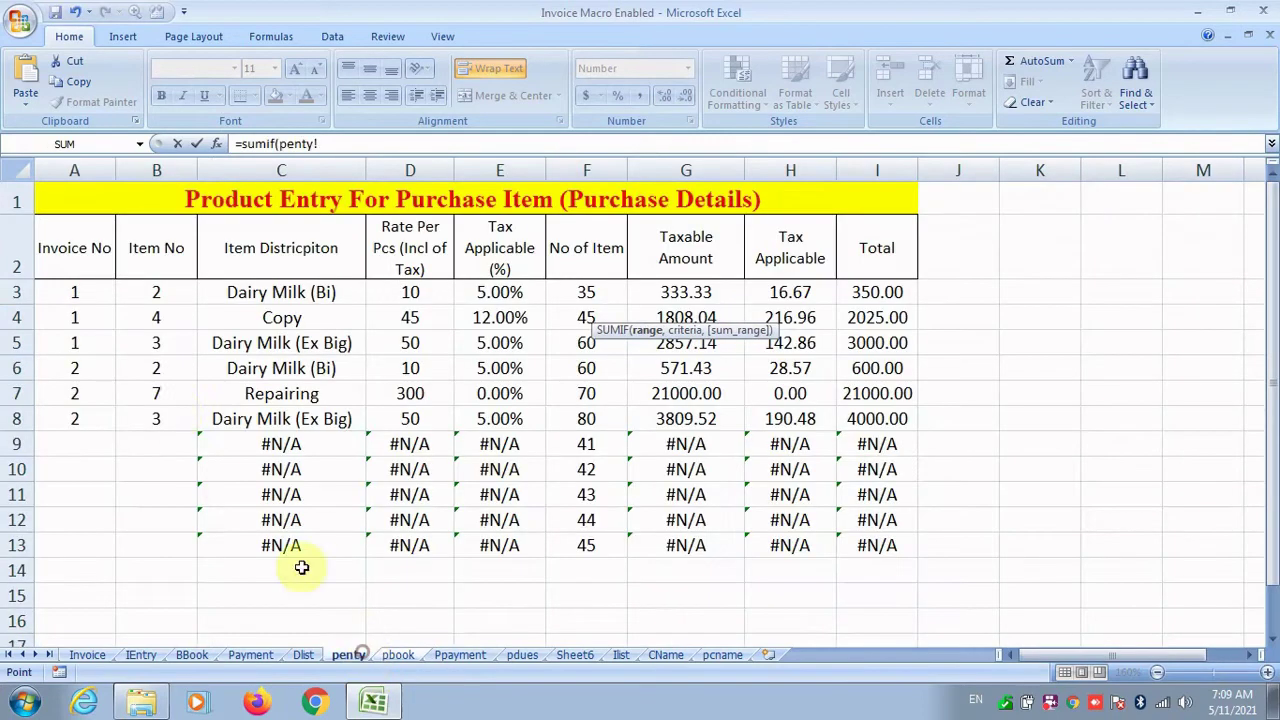
left_click_drag(76, 258, 850, 545)
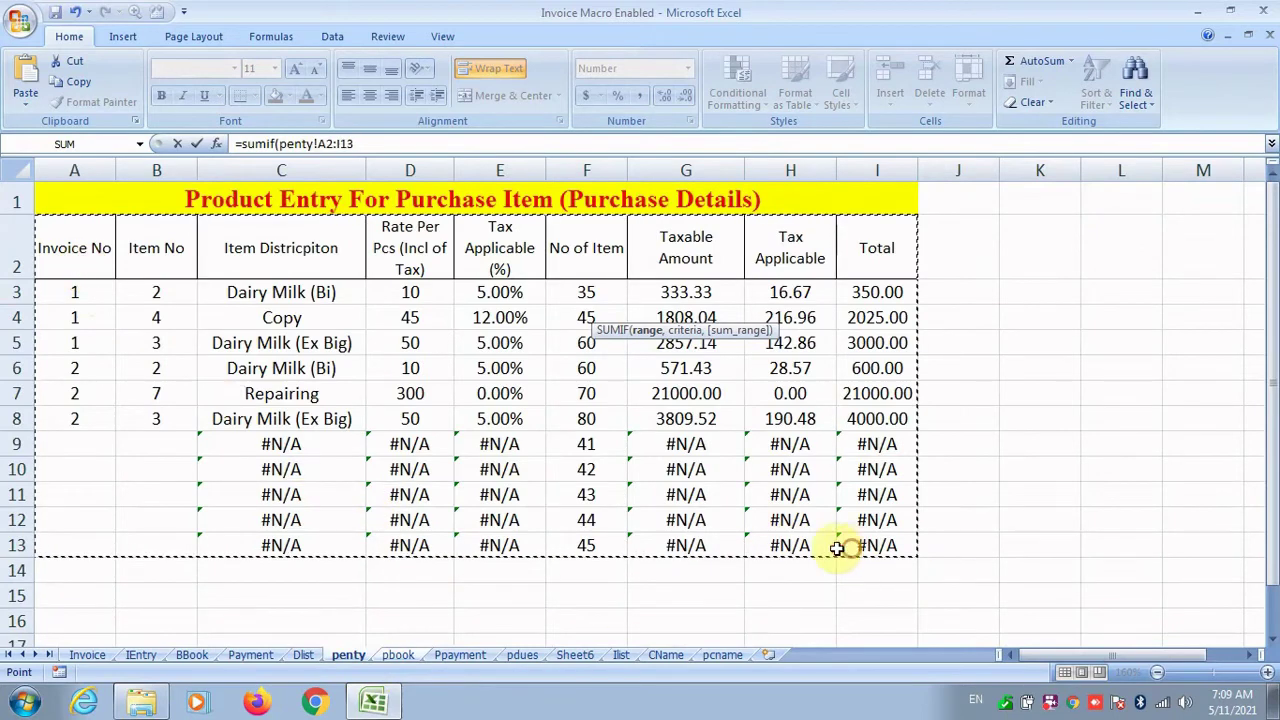
left_click_drag(117, 257, 94, 540)
left_click(355, 144)
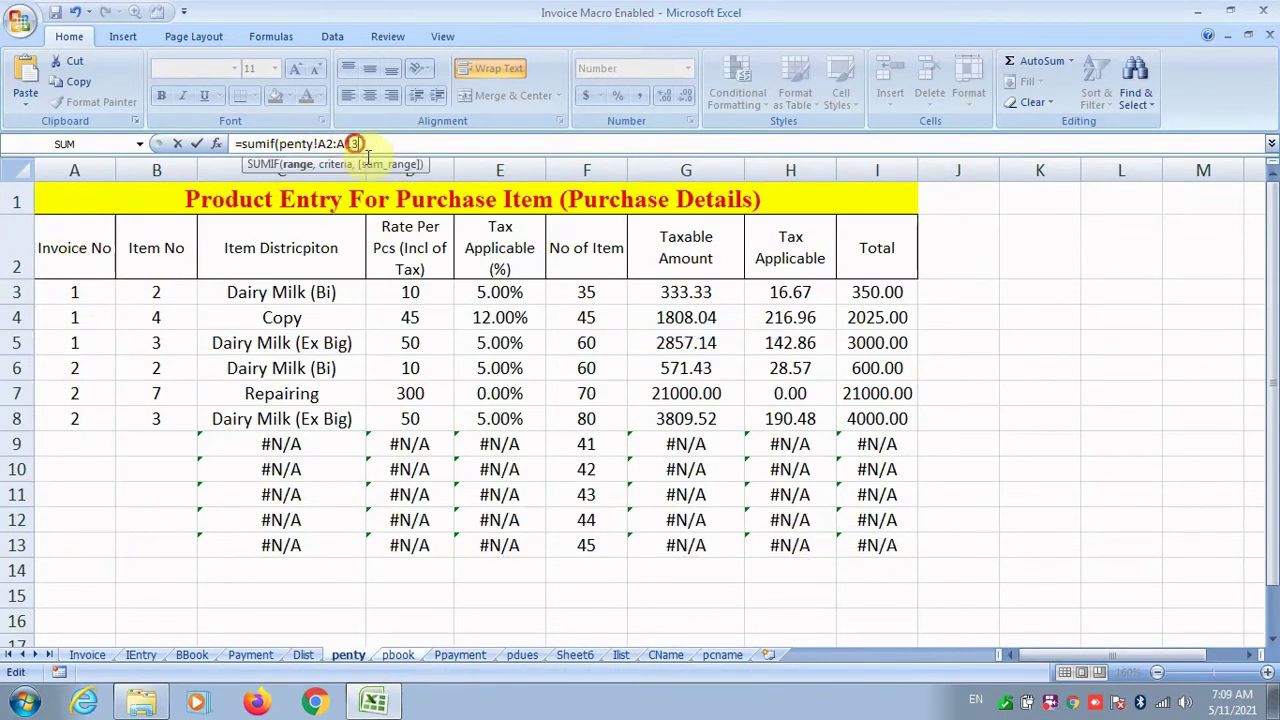
type(",")
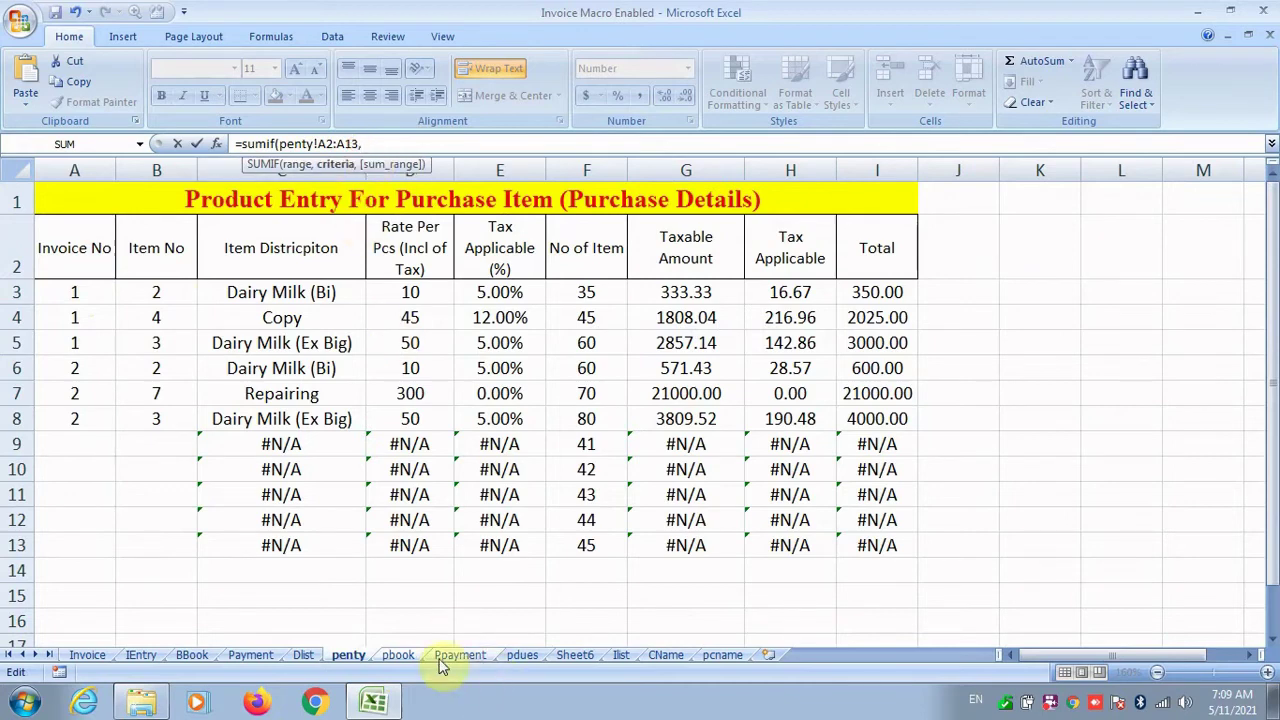
Step: Use the invoice number in cell A3 of the pbook sheet as the SUMIF criteria
left_click(398, 654)
left_click_drag(660, 366, 583, 362)
key("BackSpace")
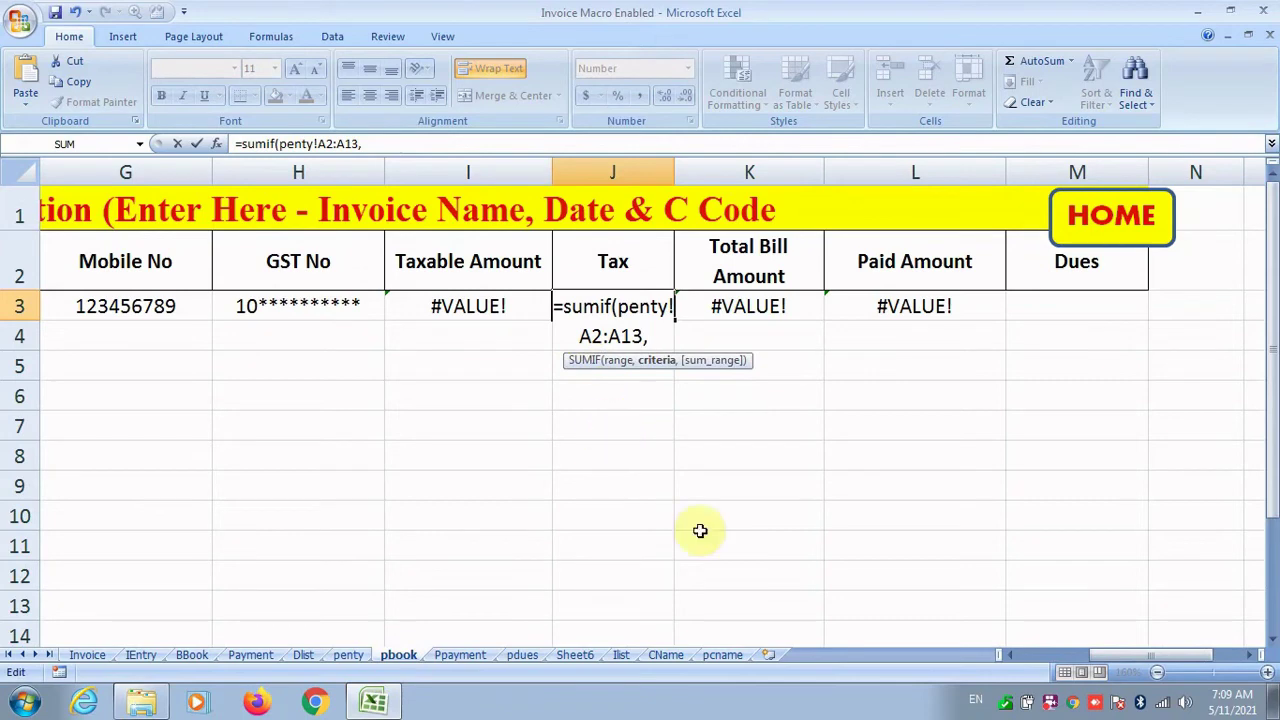
left_click_drag(1086, 658, 991, 651)
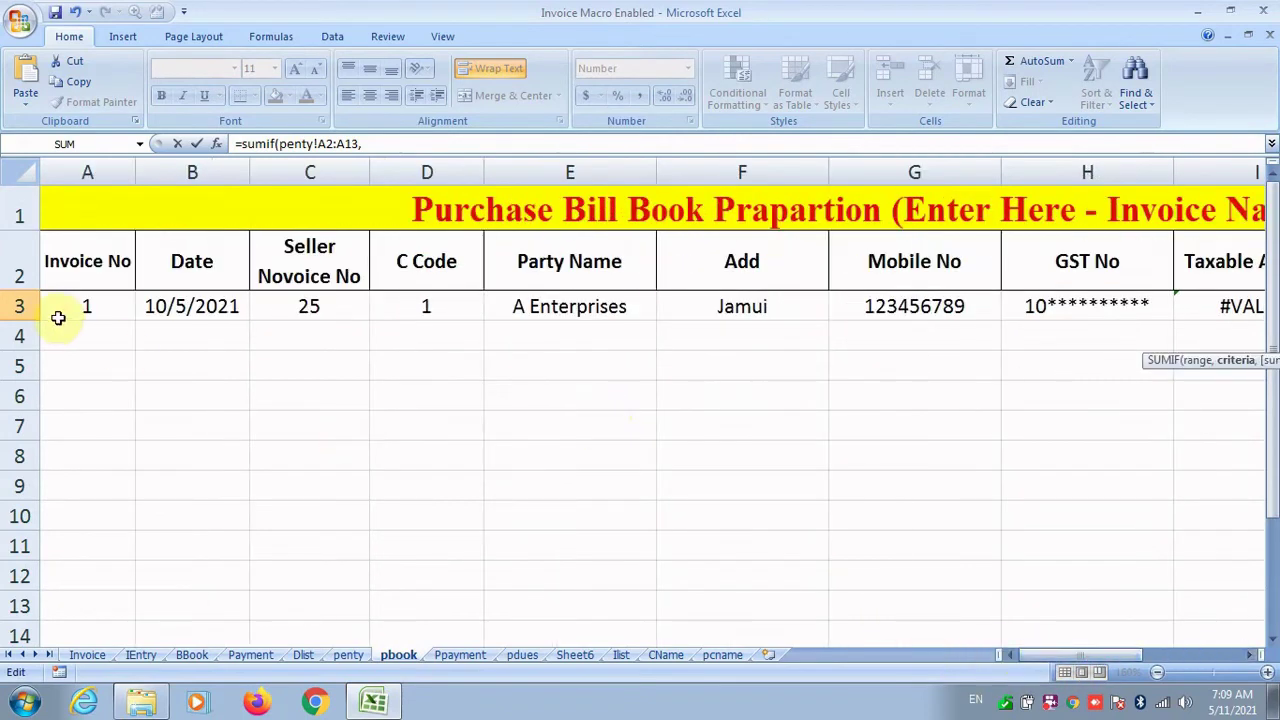
type(",")
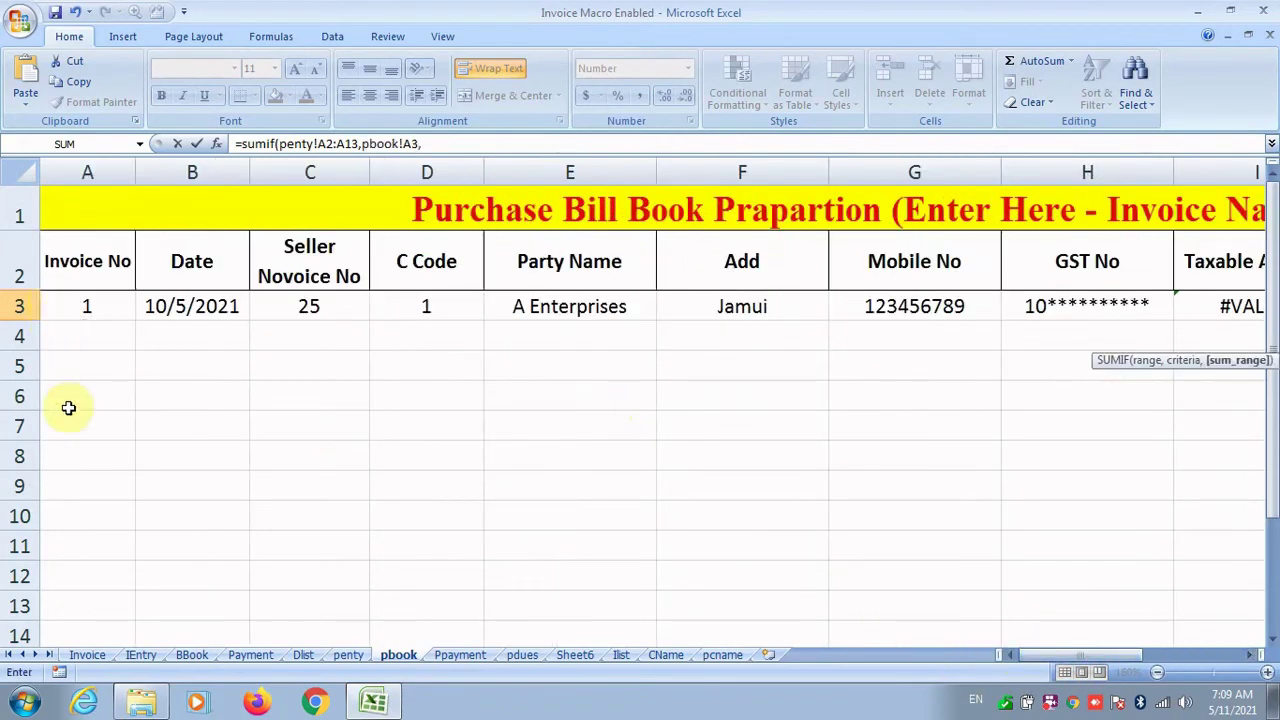
Step: Use the Taxable Amount cells G2:G13 on the penty sheet as the sum range and complete the SUMIF formula
left_click(348, 655)
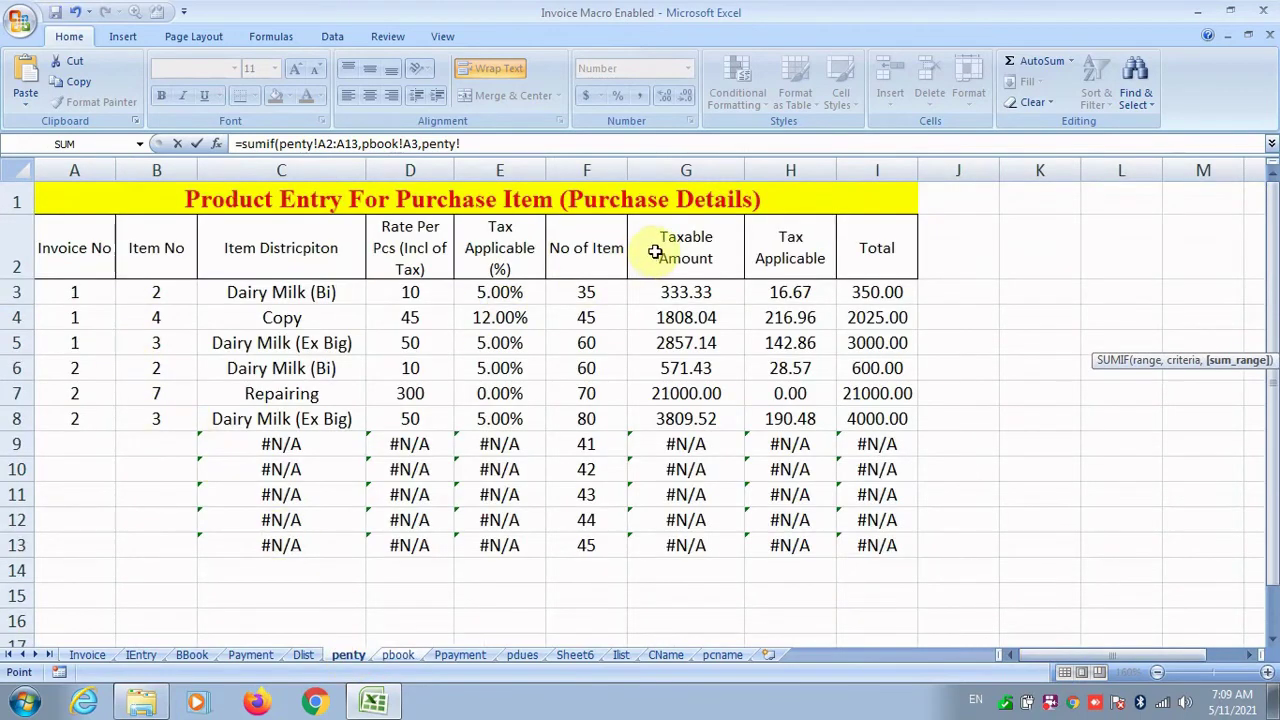
left_click_drag(655, 251, 657, 537)
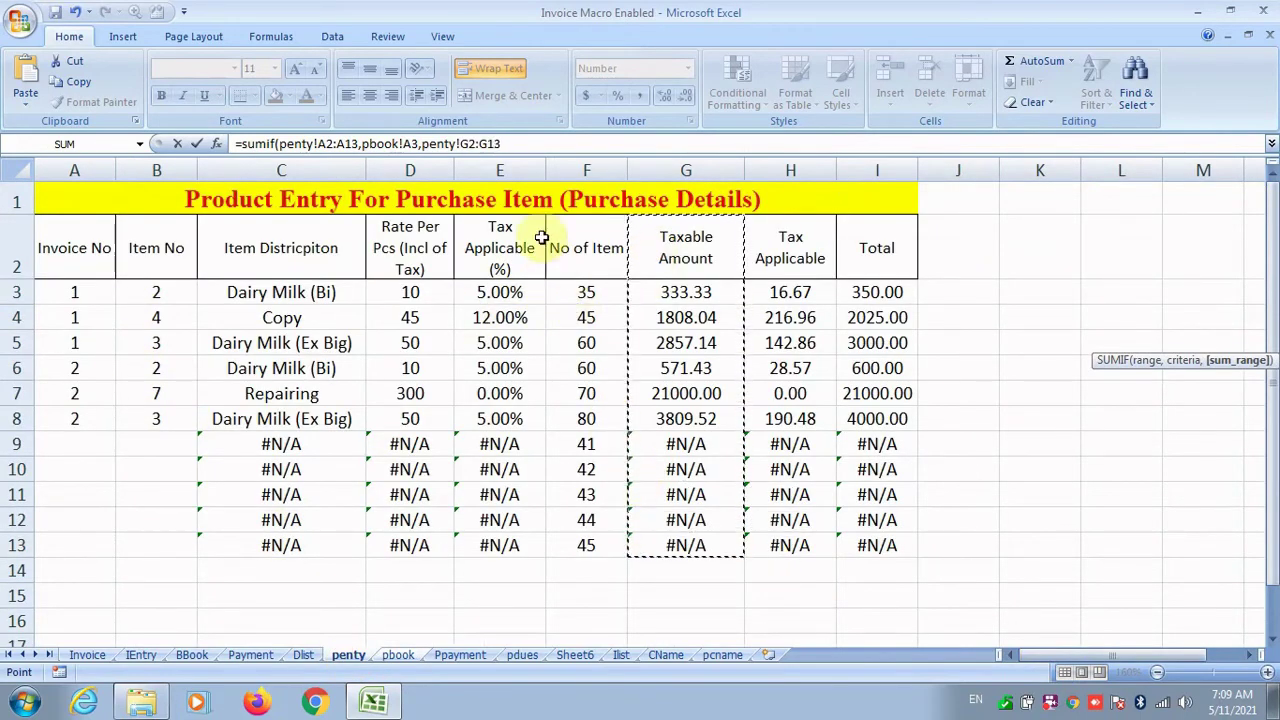
left_click(507, 140)
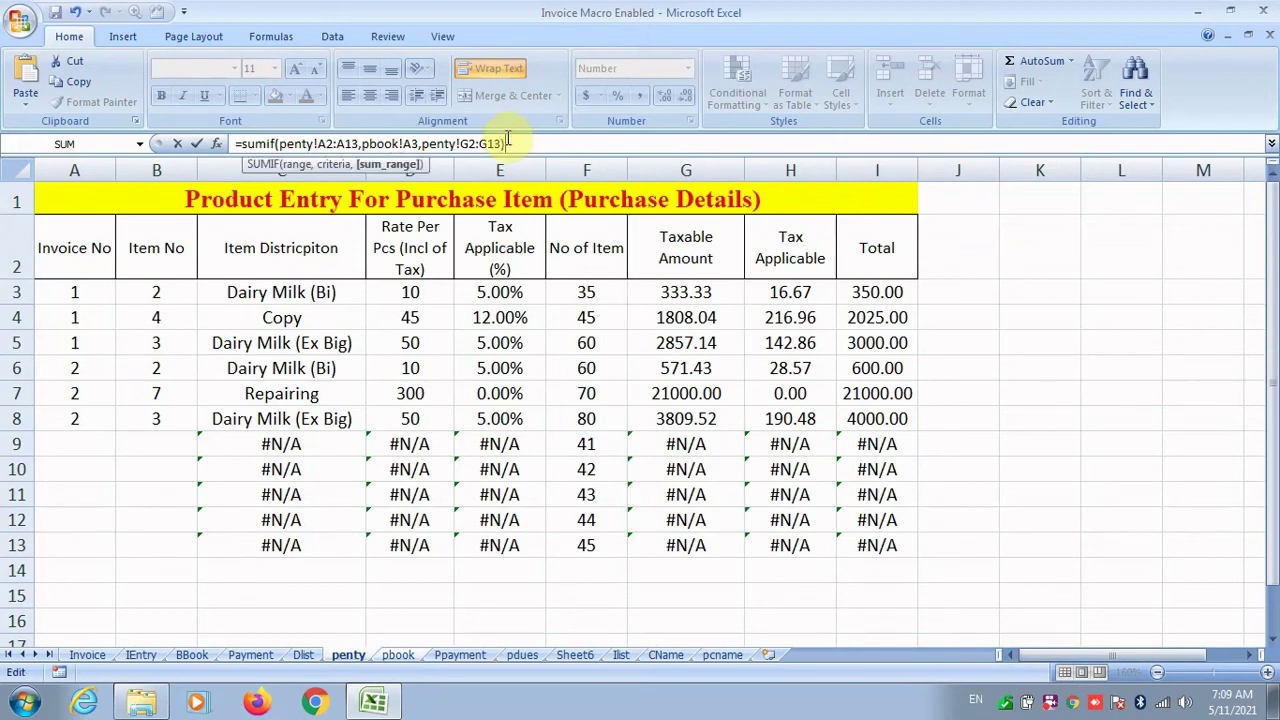
key("Return")
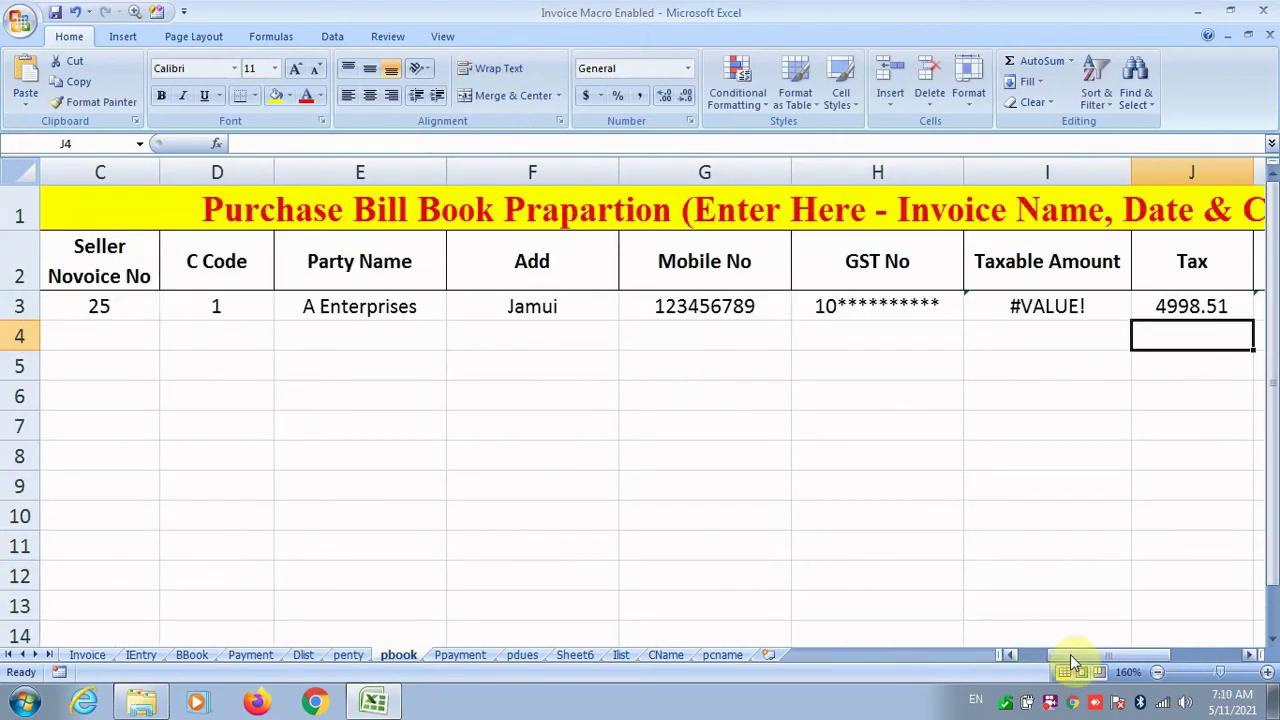
Step: Change the criteria range in the J3 SUMIF formula to the absolute reference penty!$A$2:$A$100000
left_click_drag(1070, 654, 1109, 652)
left_click(819, 308)
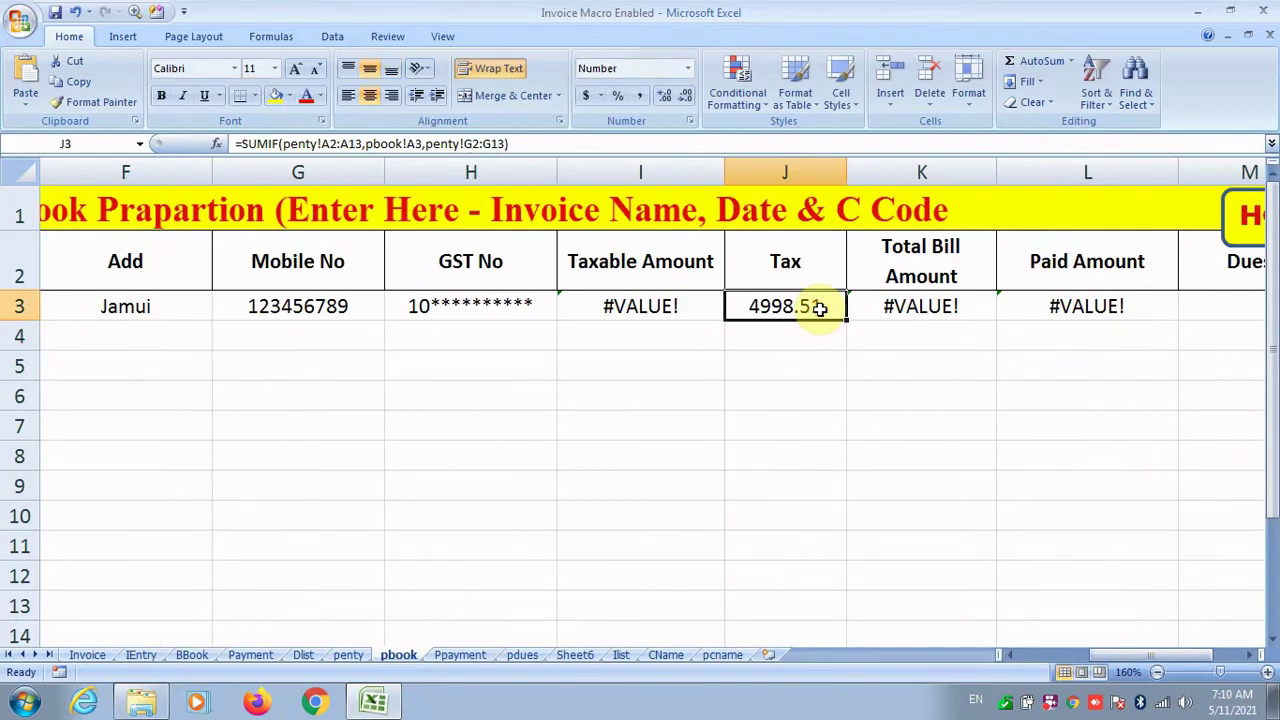
double_click(819, 308)
left_click(757, 368)
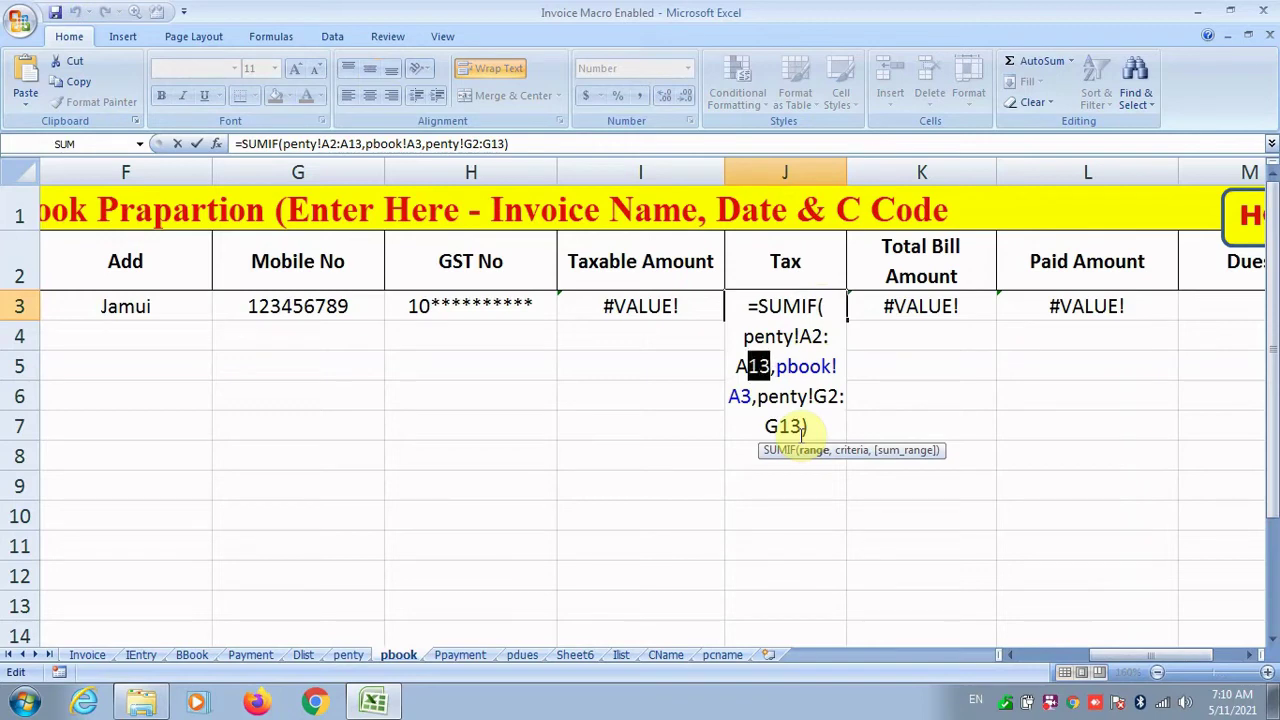
type("100000")
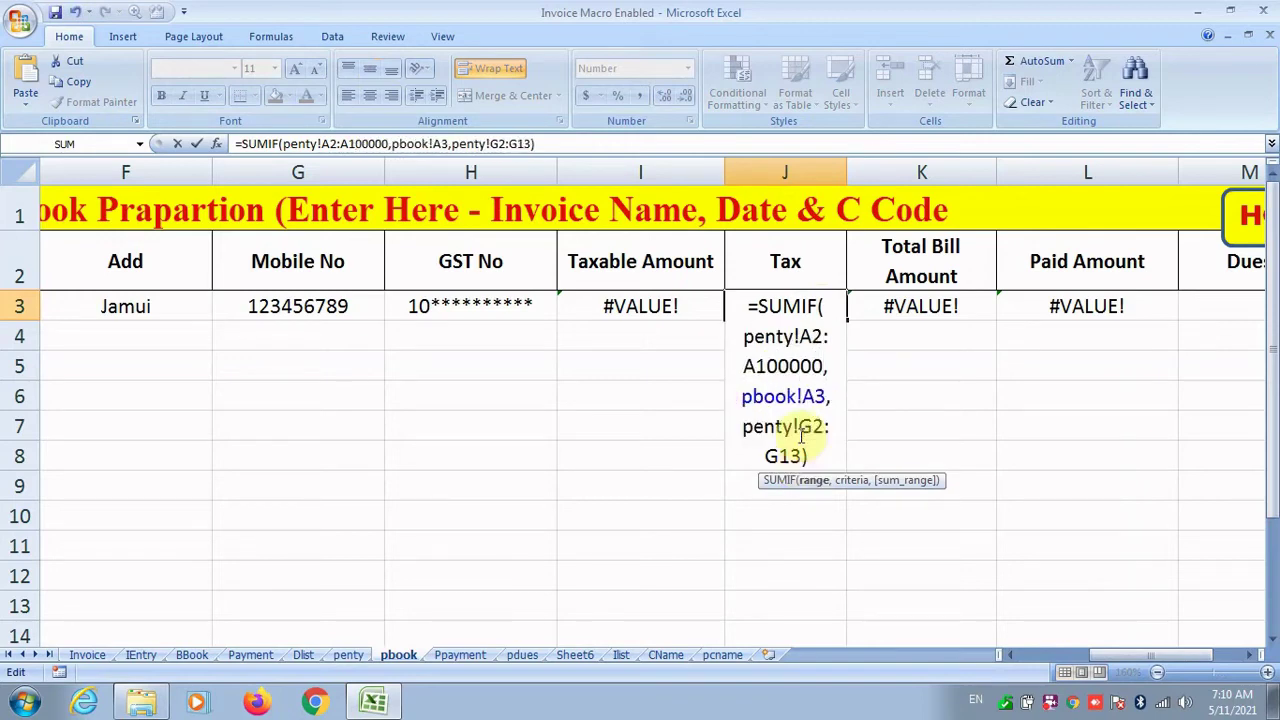
key("F4")
left_click(823, 338)
key("F4")
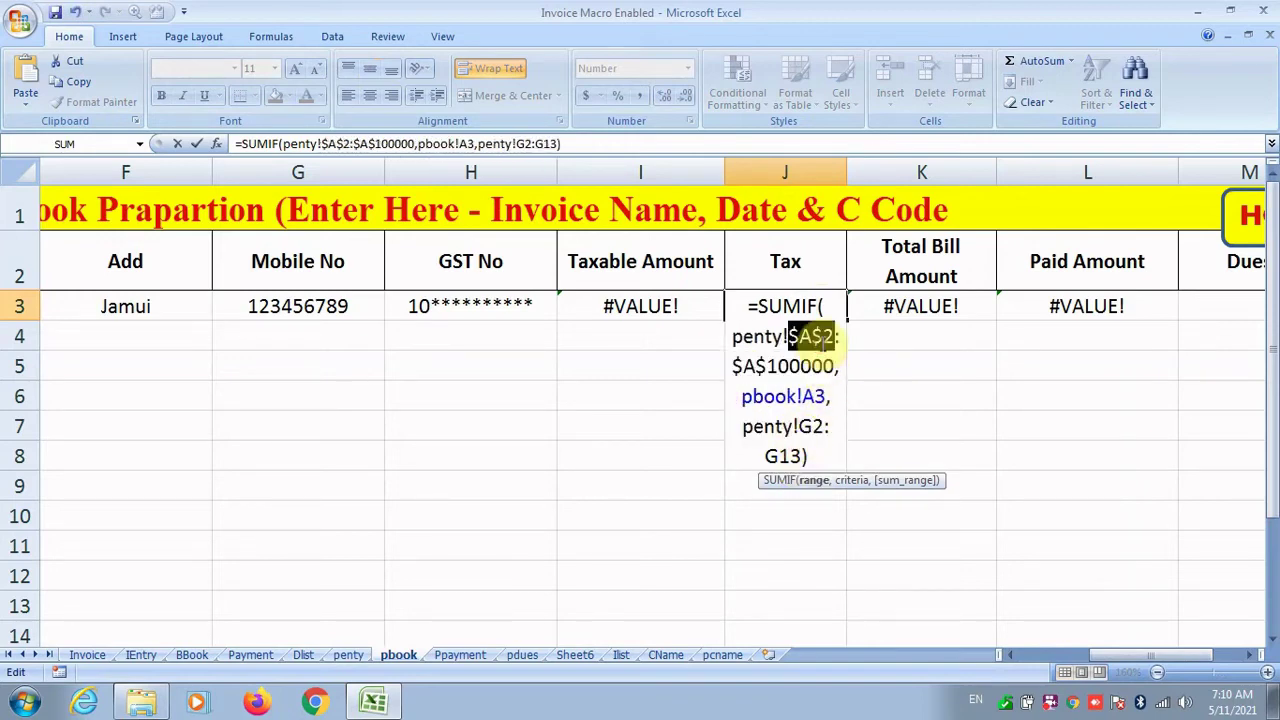
Step: Change the sum range in the J3 SUMIF formula to the absolute reference penty!$G$2:$G$100000
left_click(812, 428)
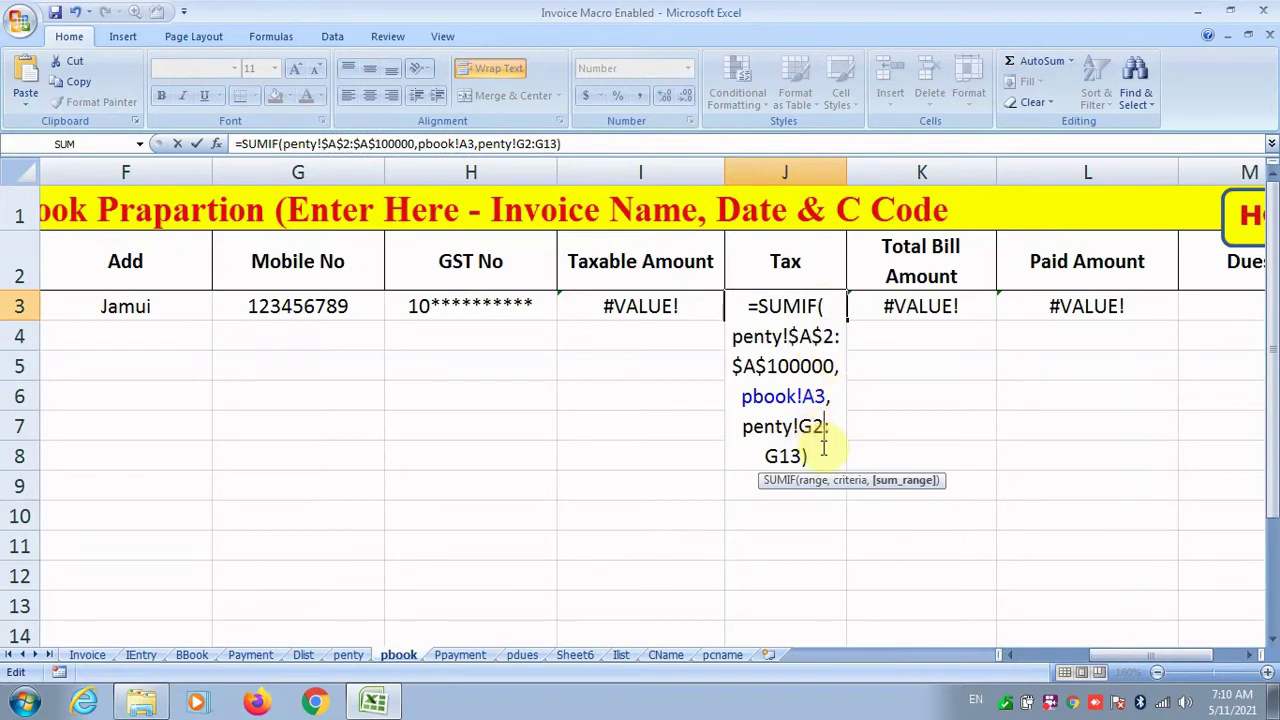
key("F4")
left_click(799, 457)
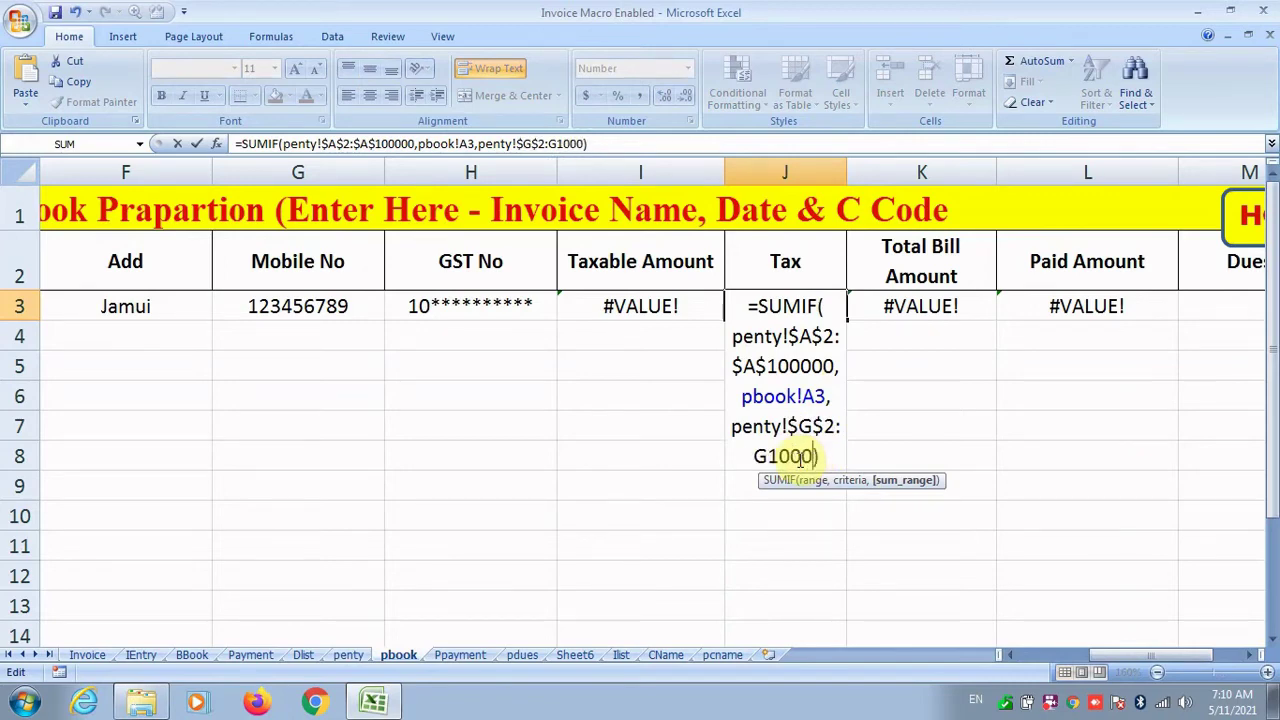
key("F4")
key("Return")
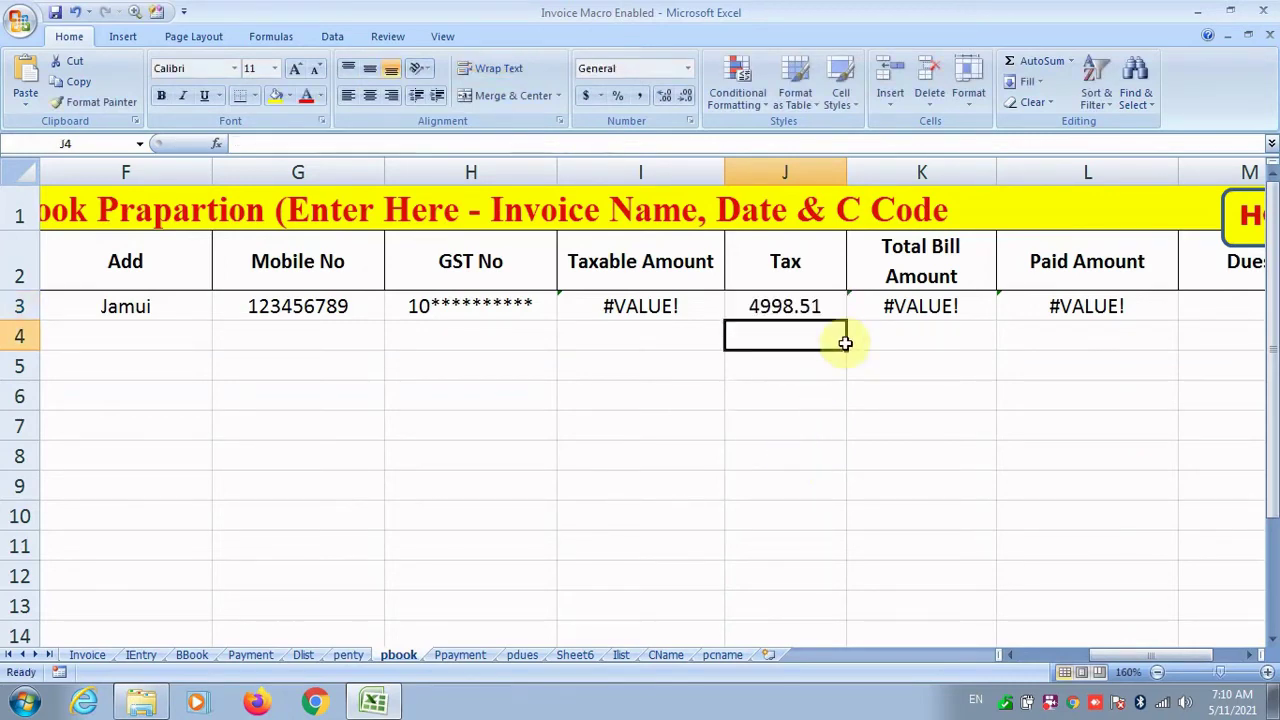
Step: Examine the full formulas in the Tax cell J3 and the Total Bill Amount cell K3
left_click(809, 309)
double_click(820, 310)
left_click(840, 455)
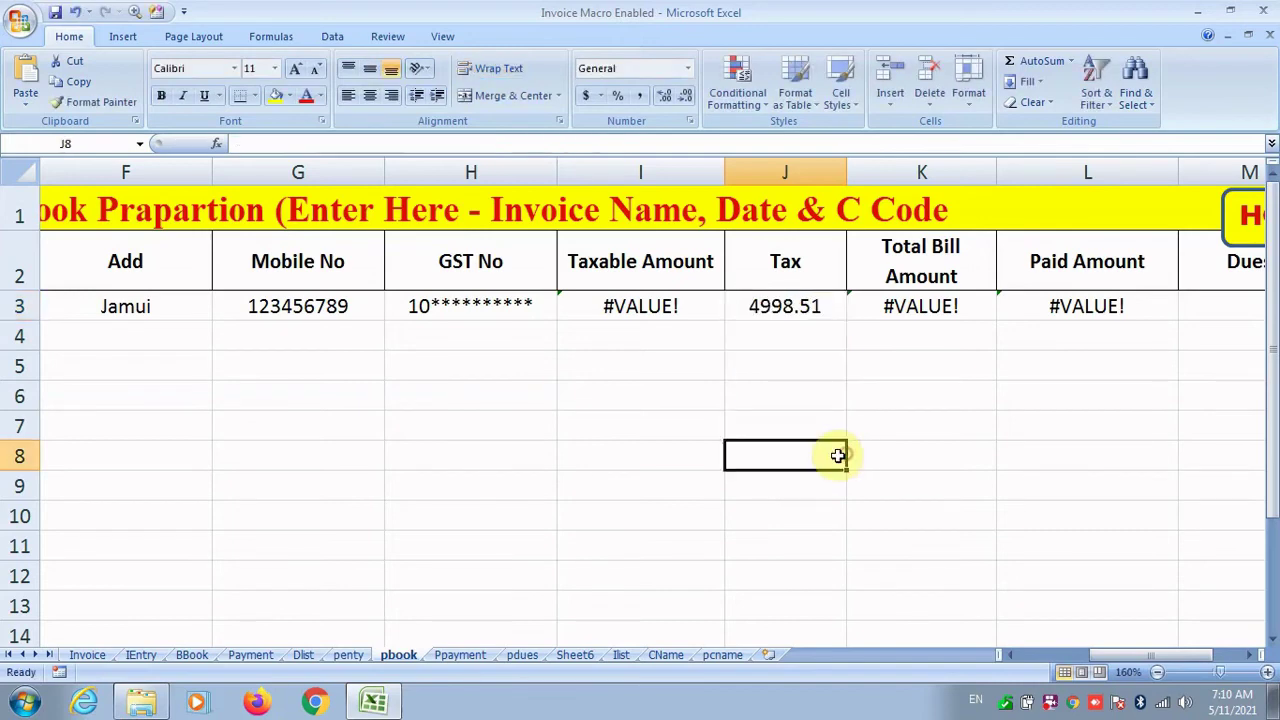
double_click(804, 308)
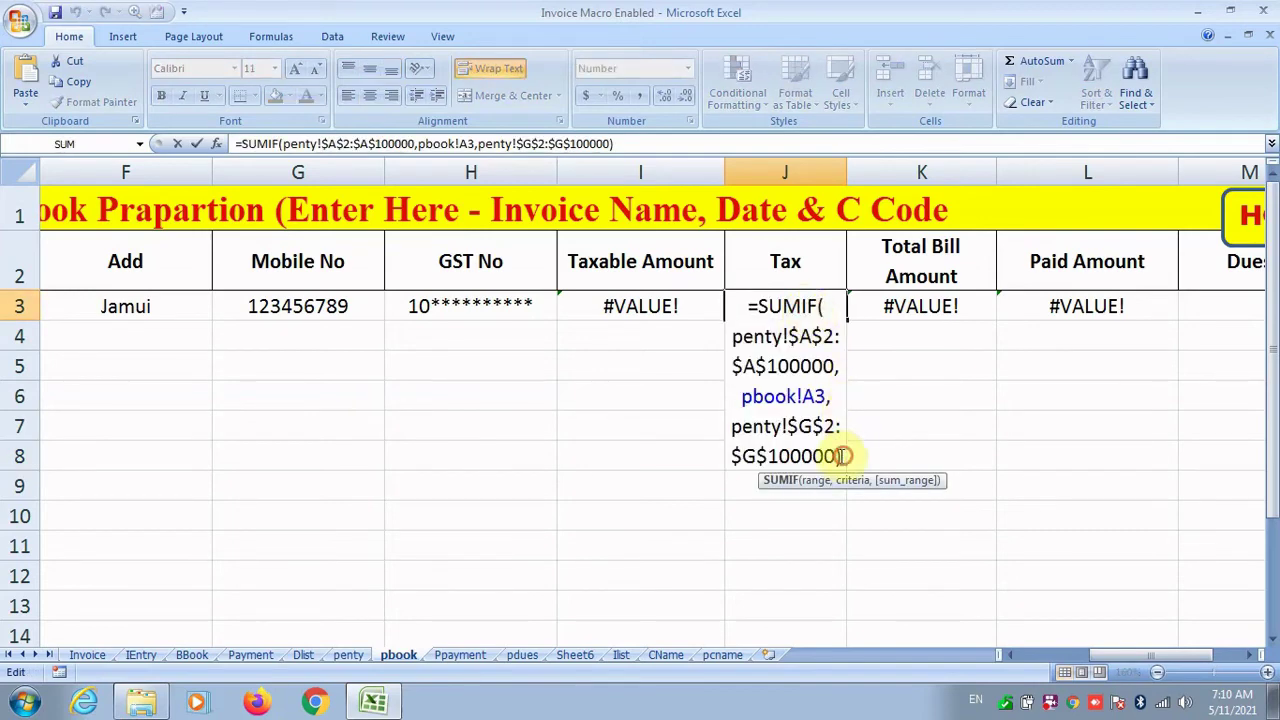
left_click_drag(843, 456, 705, 261)
key("Escape")
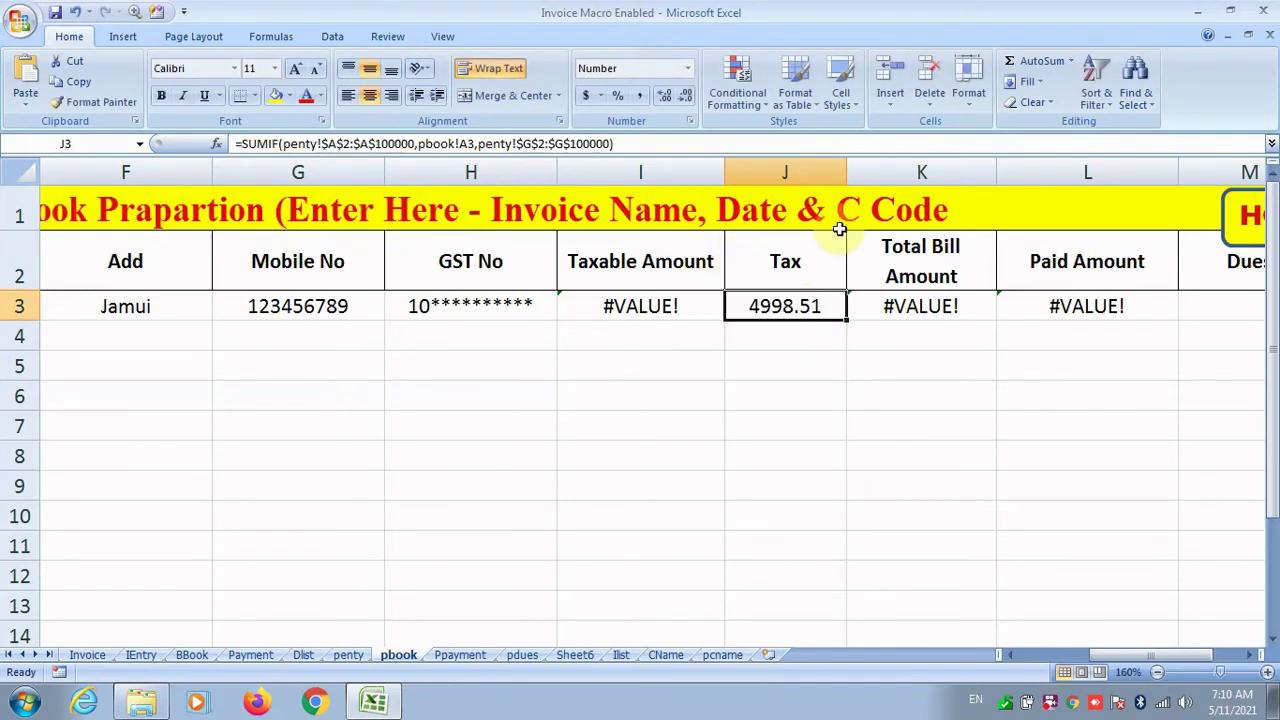
left_click(905, 310)
double_click(910, 310)
left_click_drag(984, 314, 858, 318)
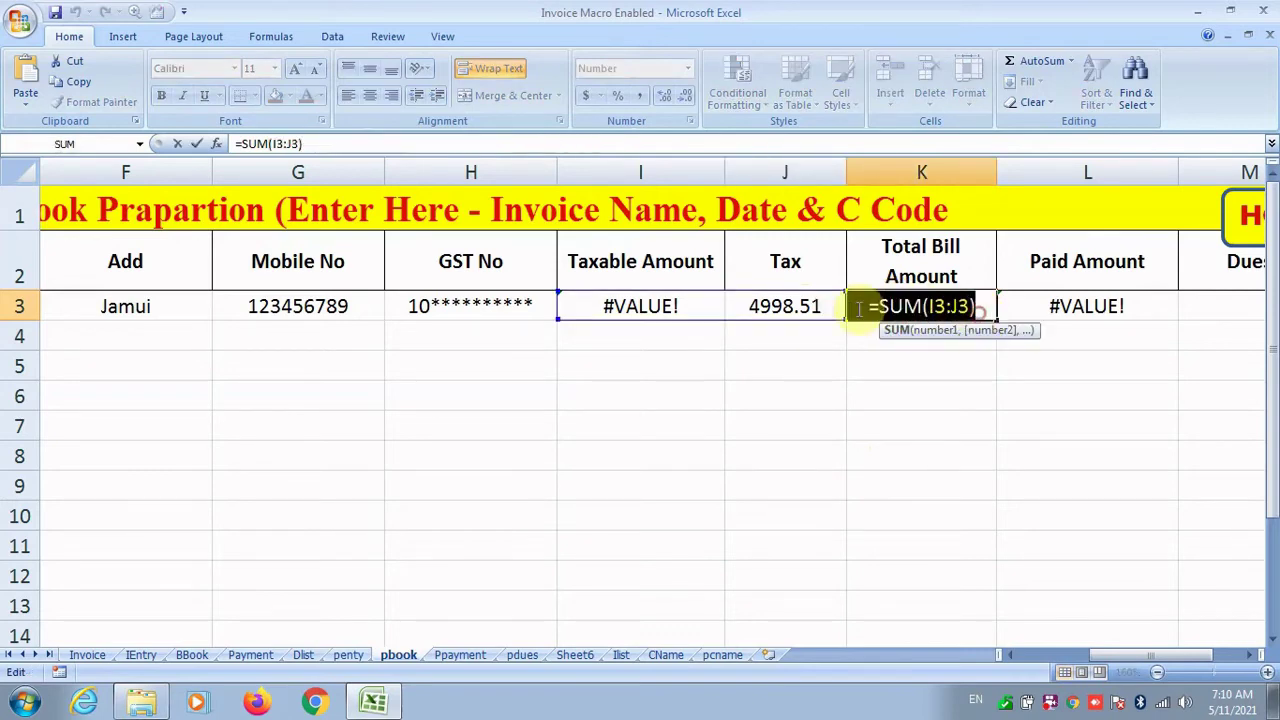
key("Escape")
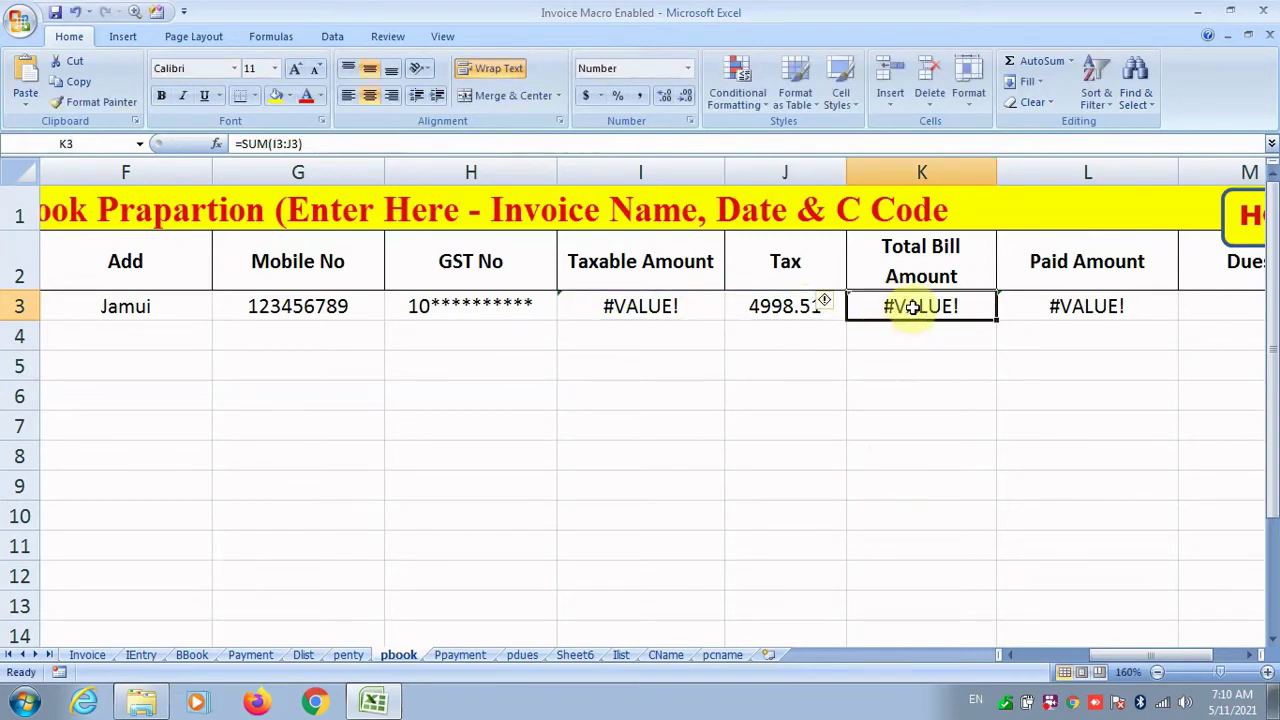
Step: Check the Tax formula in J3 against the penty sheet columns and copy the full SUMIF formula text from J3
left_click(745, 304)
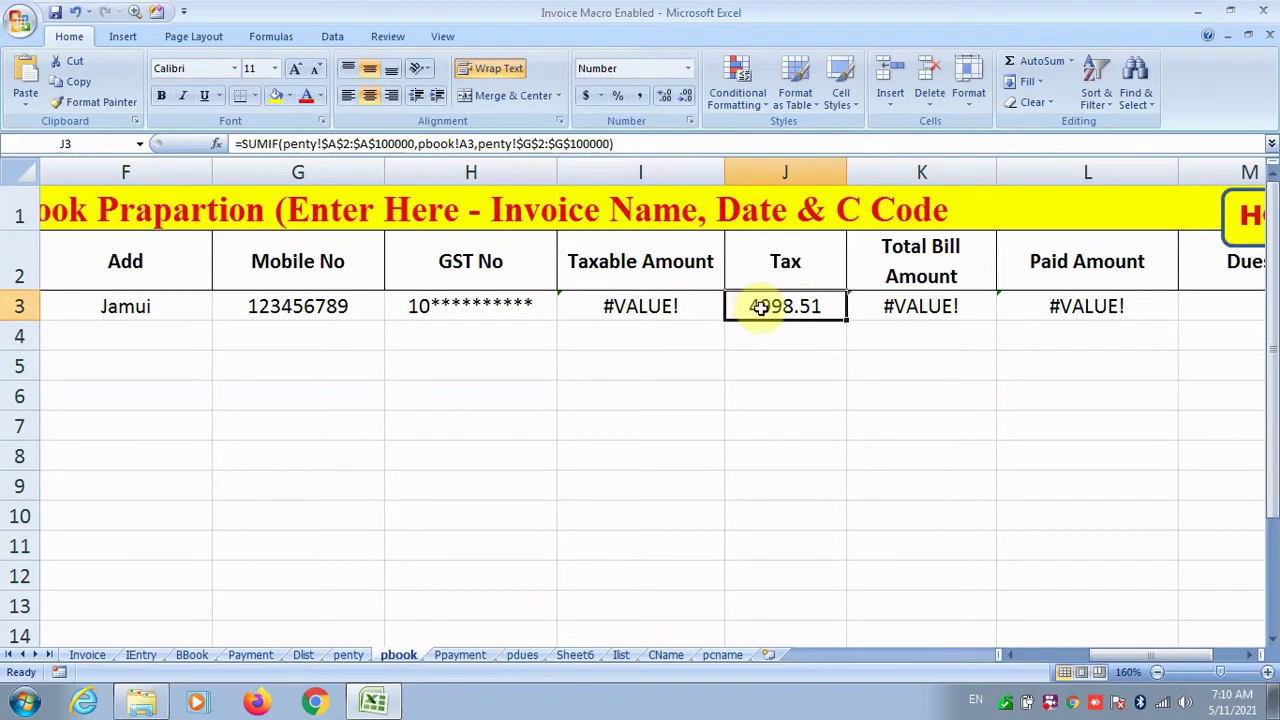
double_click(778, 310)
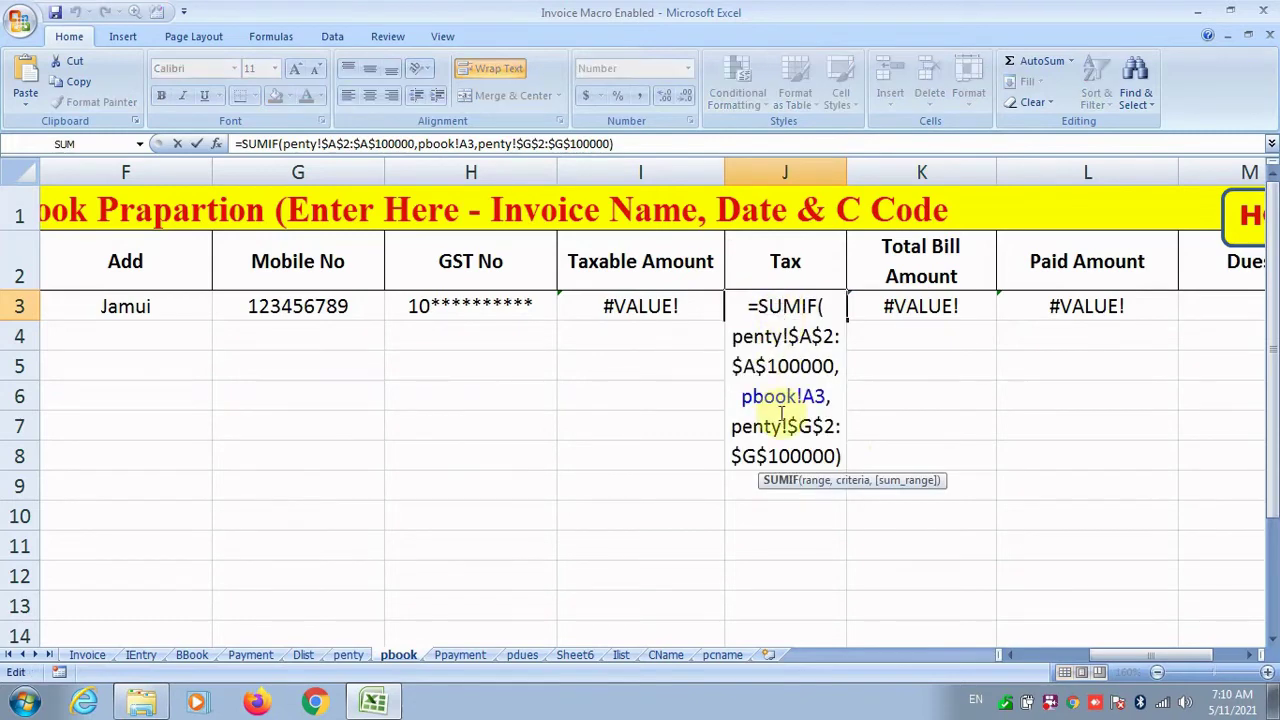
left_click(708, 490)
left_click(346, 656)
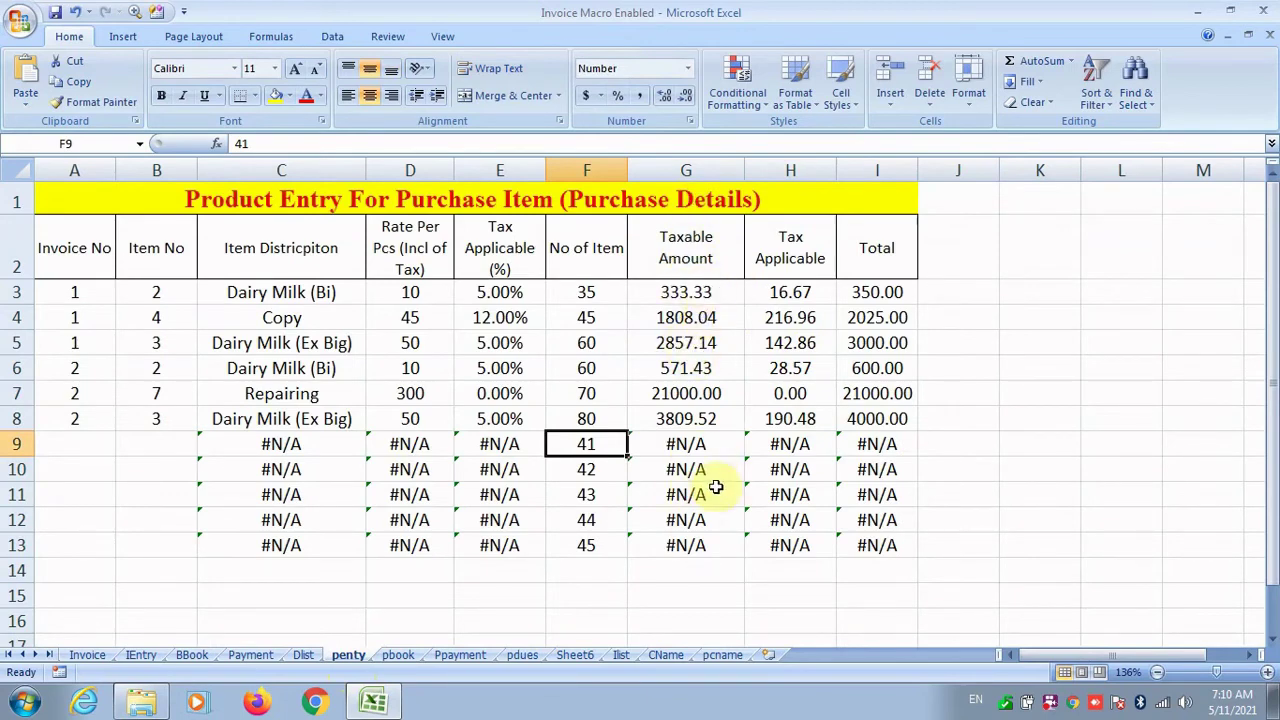
left_click(398, 655)
left_click(820, 314)
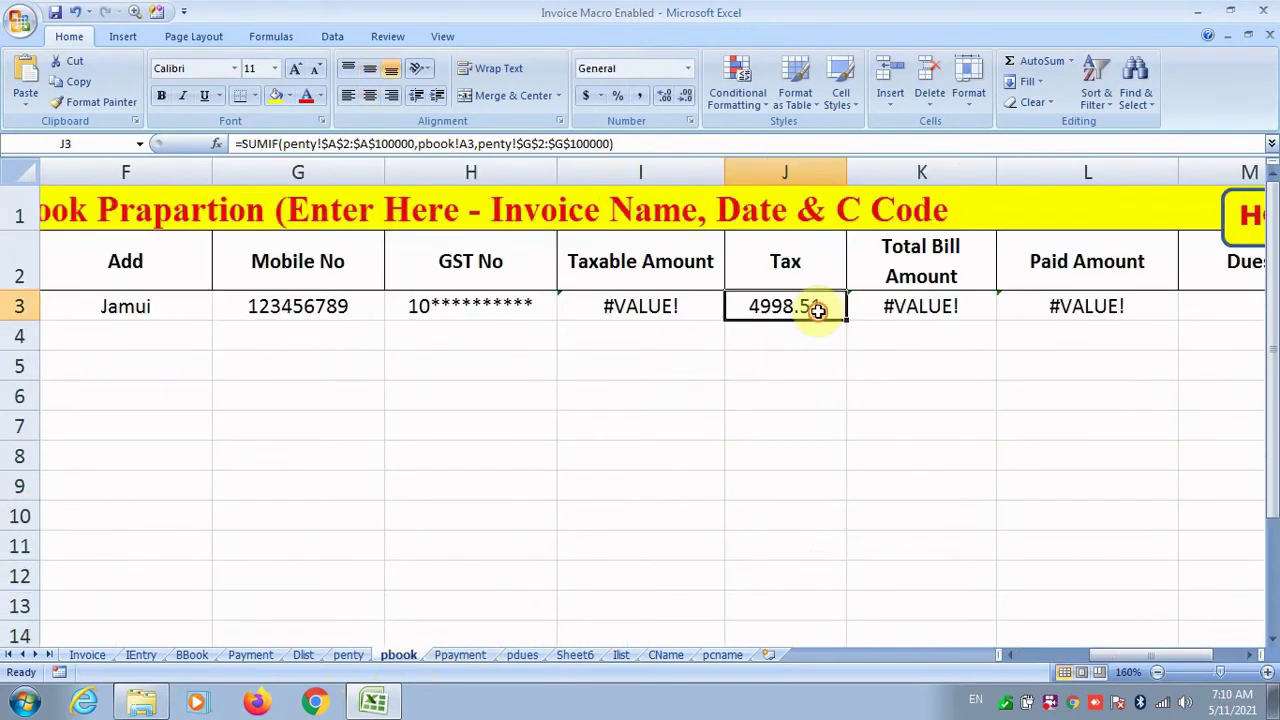
double_click(820, 314)
left_click_drag(841, 456, 689, 303)
key("ctrl+c")
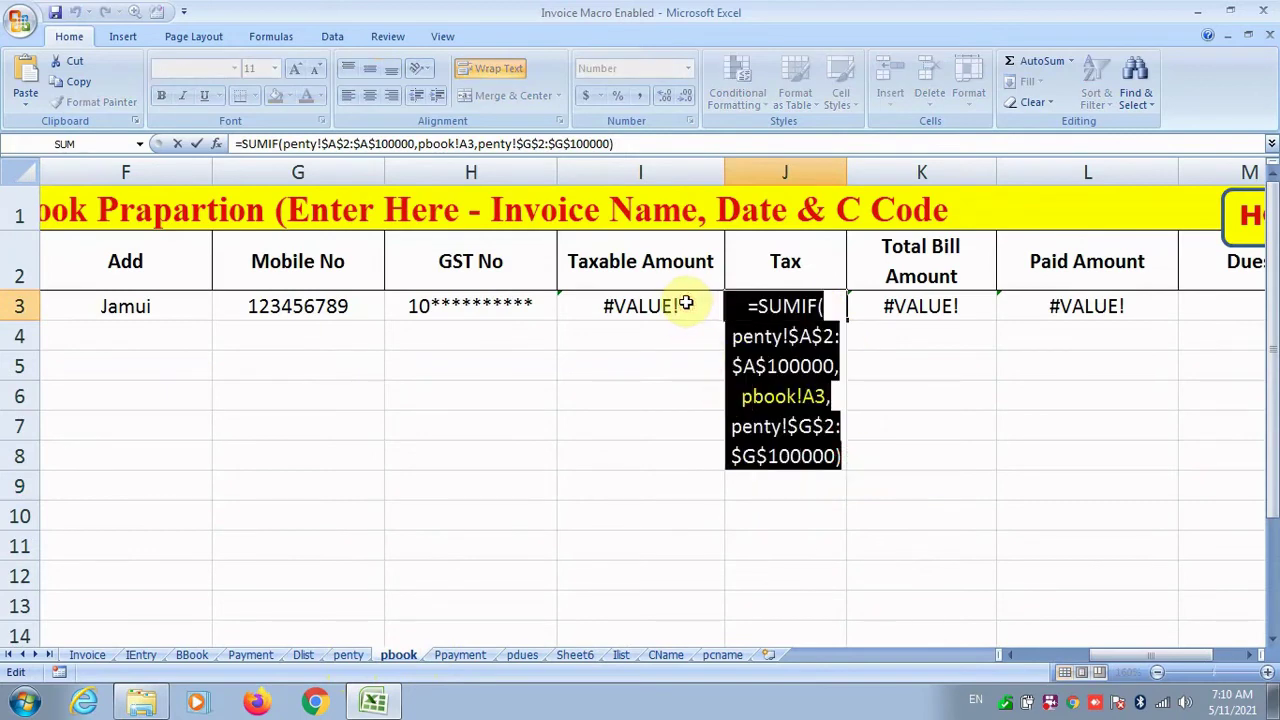
key("Escape")
Step: Replace the Taxable Amount formula in I3 with the copied =SUMIF(penty!$A$2:$A$100000,pbook!A3,penty!$G$2:$G$100000)
double_click(655, 302)
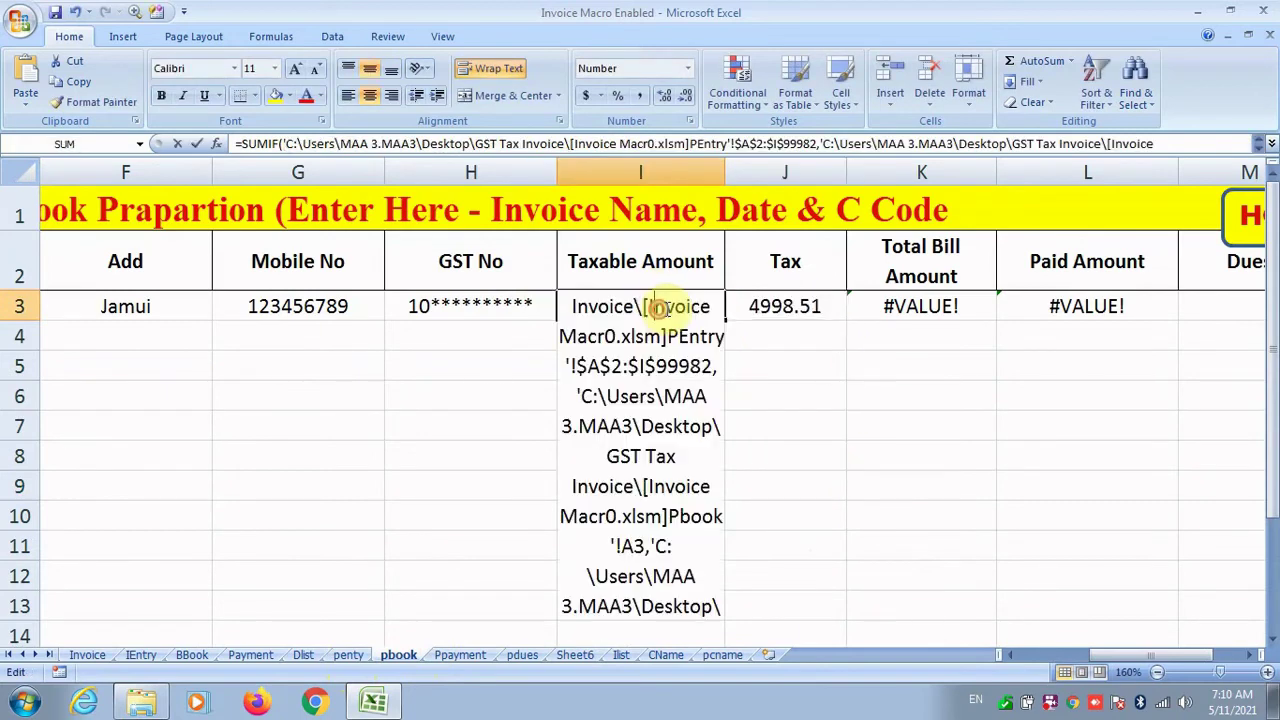
left_click_drag(716, 605, 510, 258)
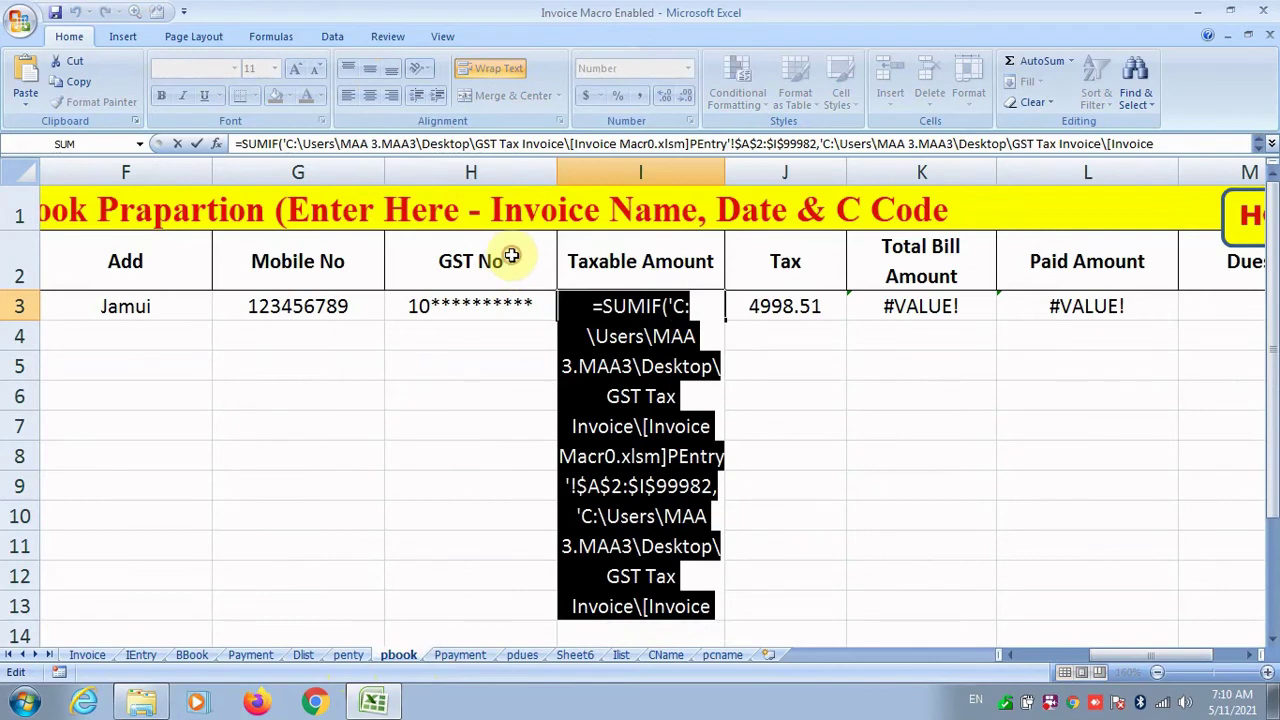
key("ctrl+v")
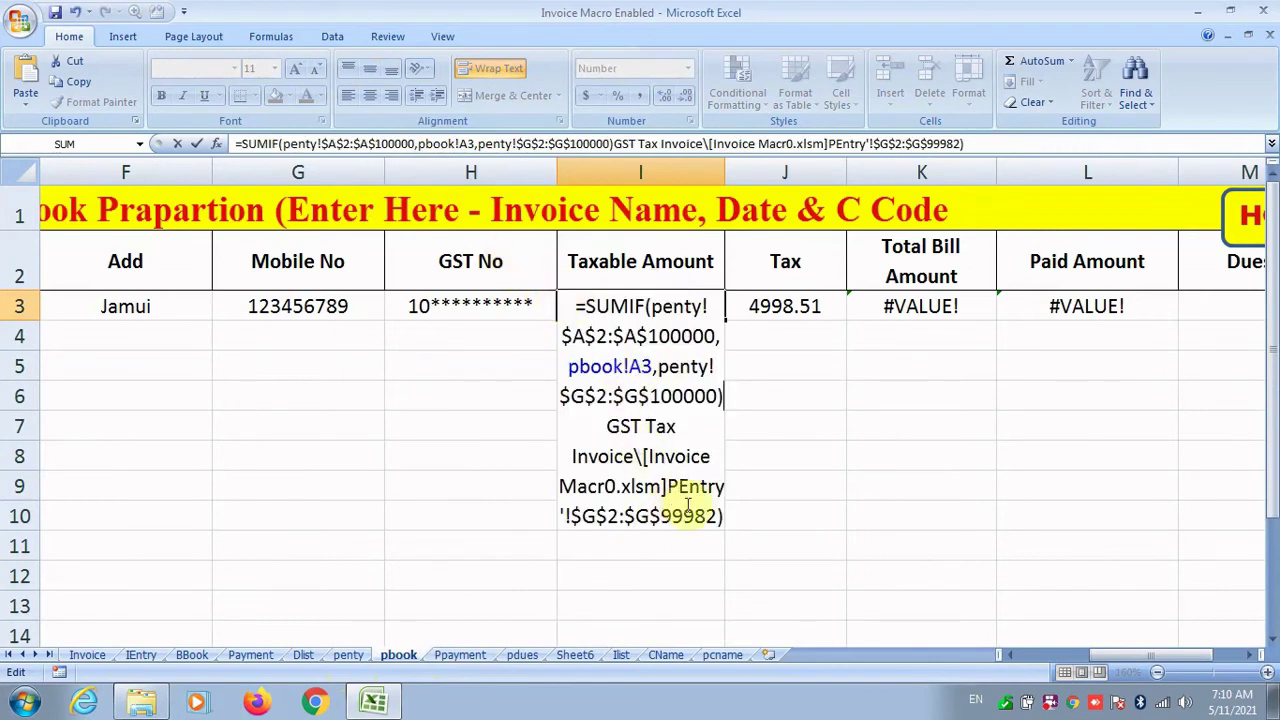
left_click_drag(716, 516, 530, 232)
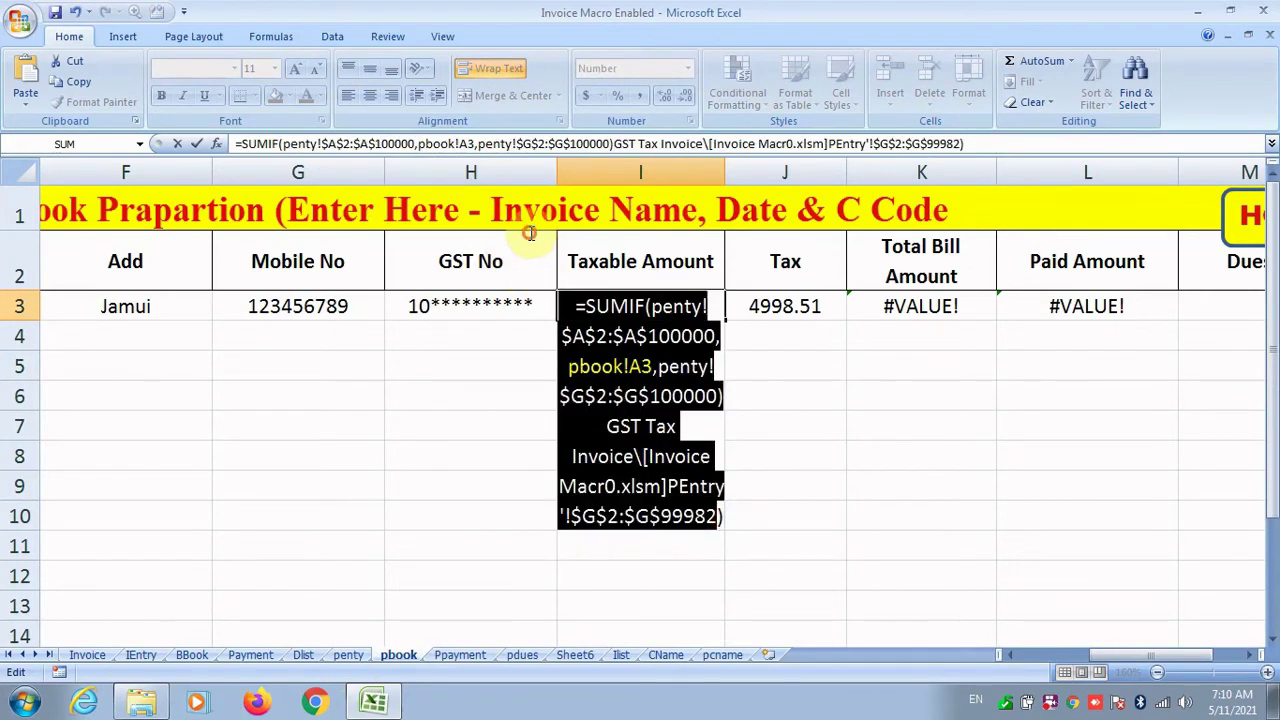
key("Delete")
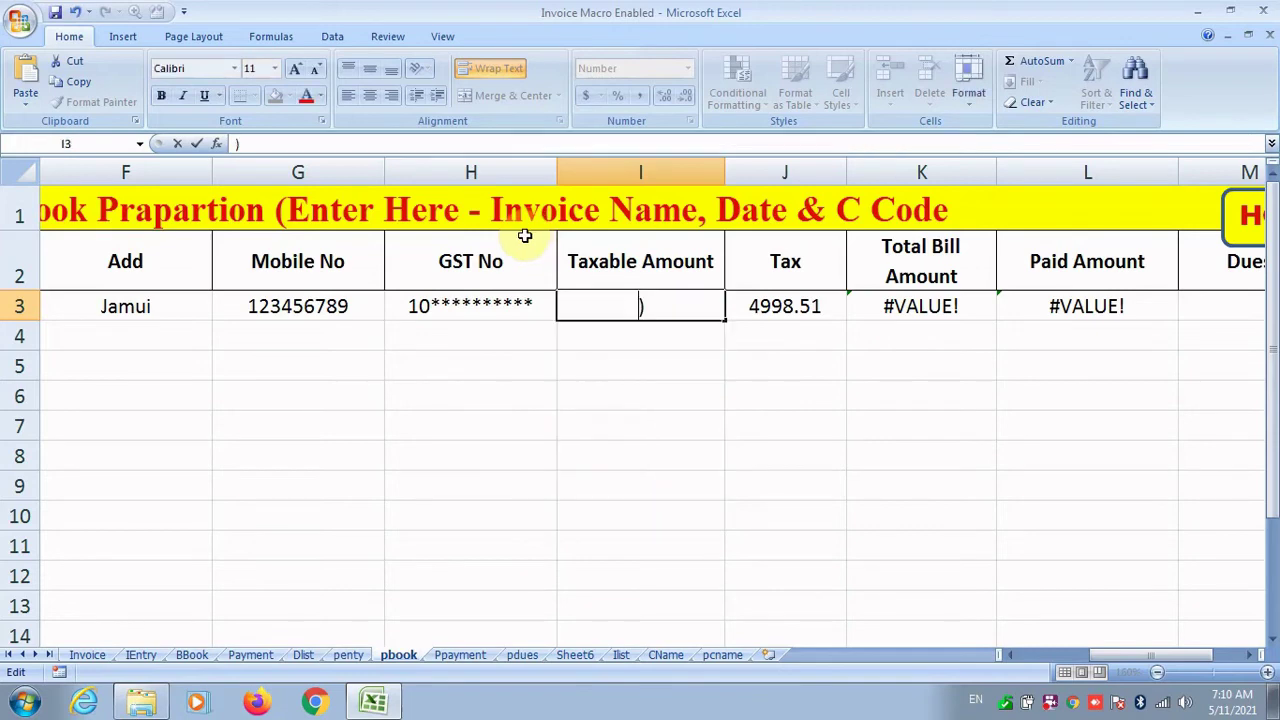
key("ctrl+v")
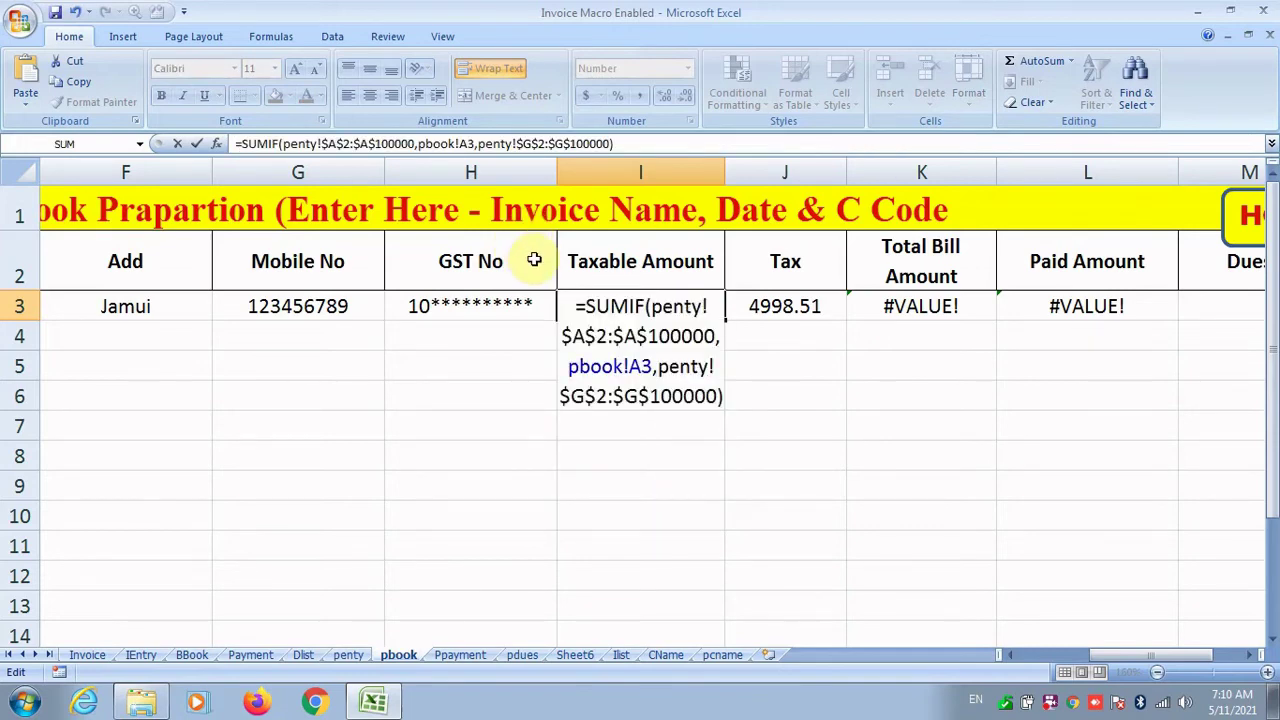
key("Return")
Step: Change the sum range of the Tax formula in J3 to penty!$H$2:$H$100000
double_click(788, 306)
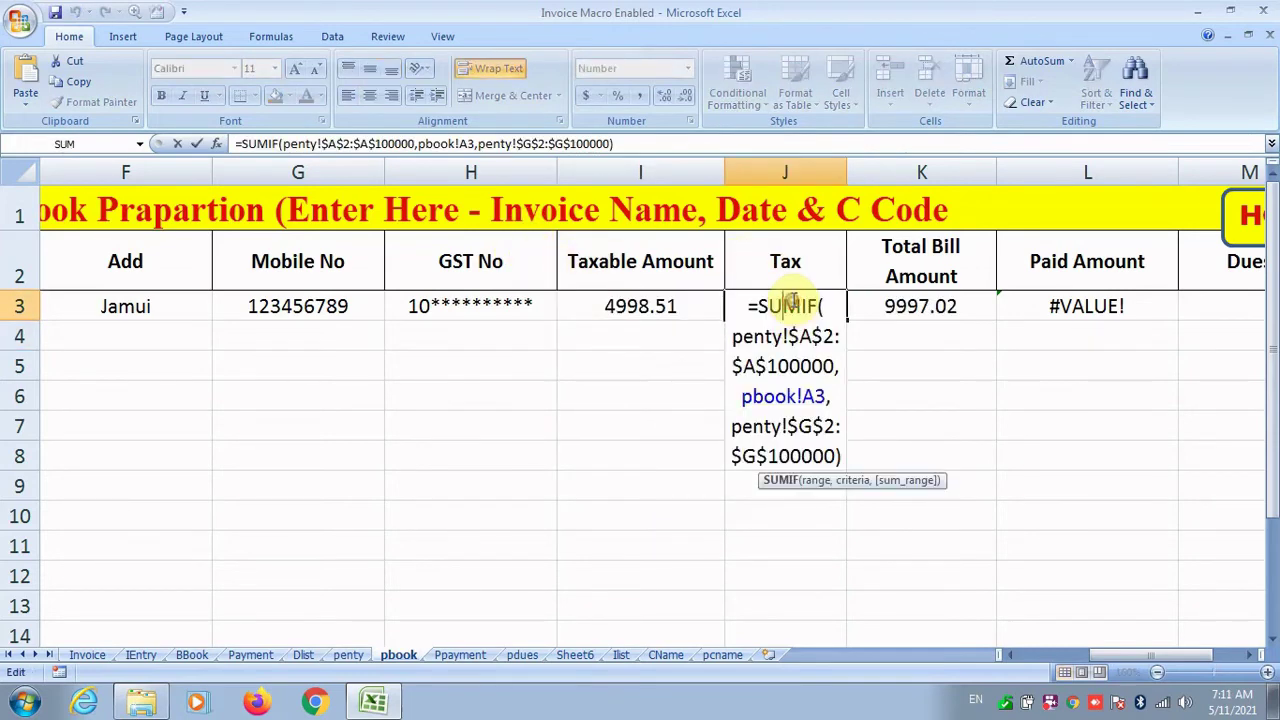
left_click(814, 432)
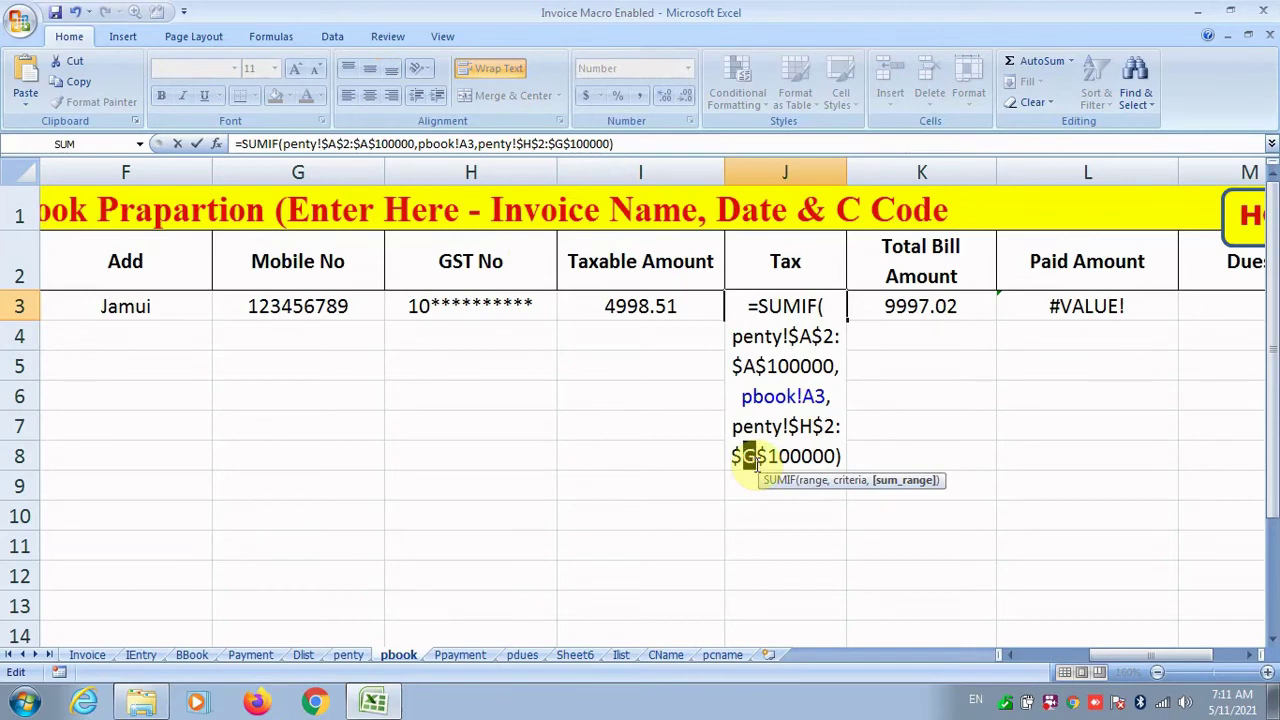
type("H")
key("Return")
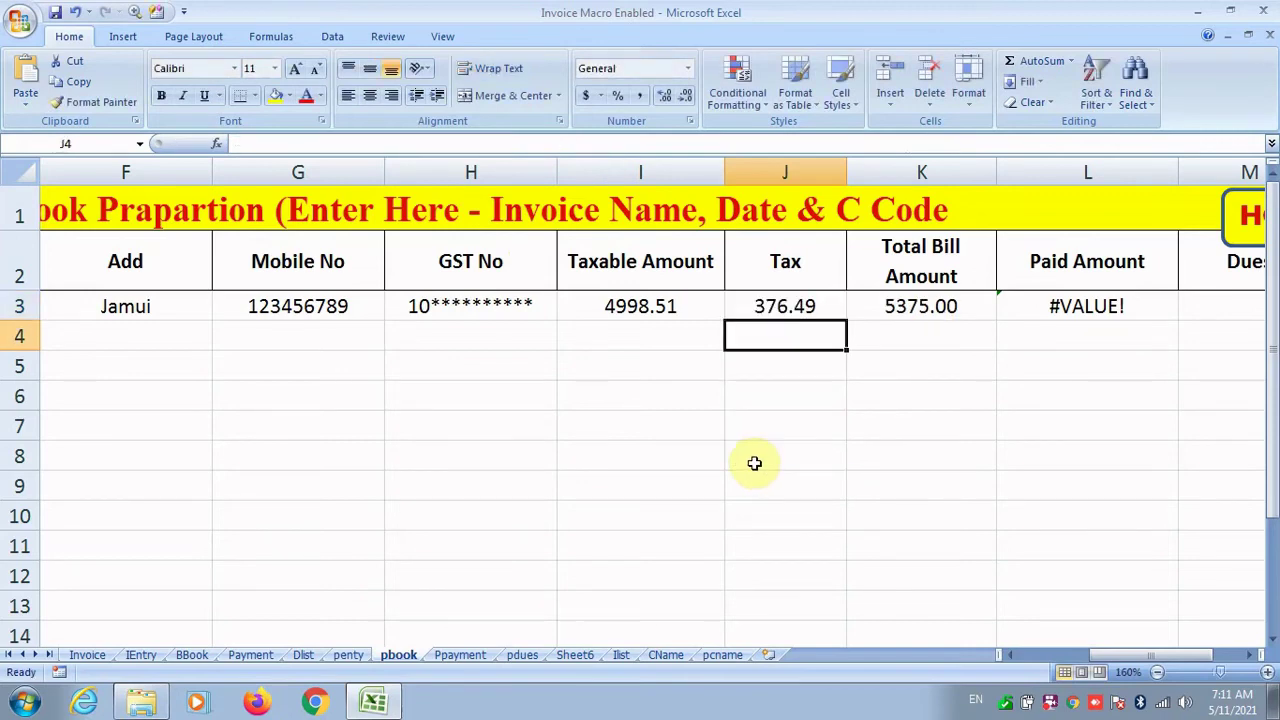
Step: Clear the Total Bill Amount formula in K3 and paste the copied SUMIF formula in its place
left_click(900, 305)
double_click(900, 305)
key("Escape")
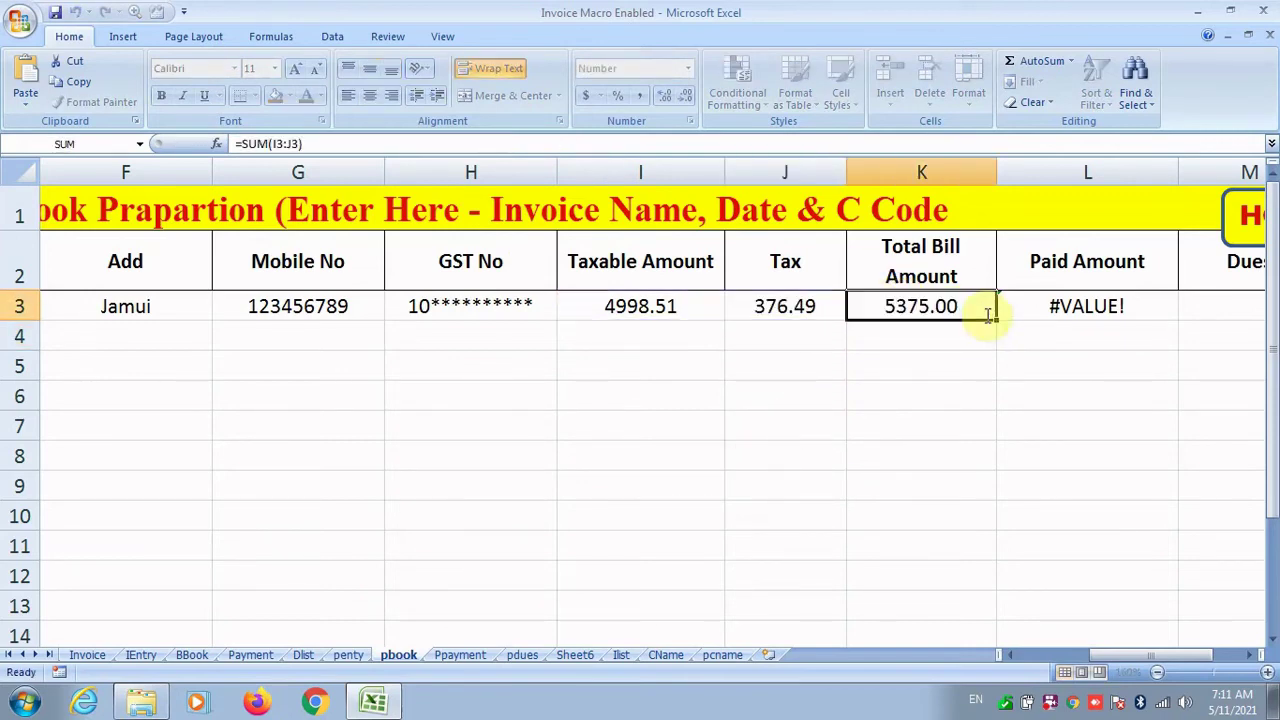
key("Delete")
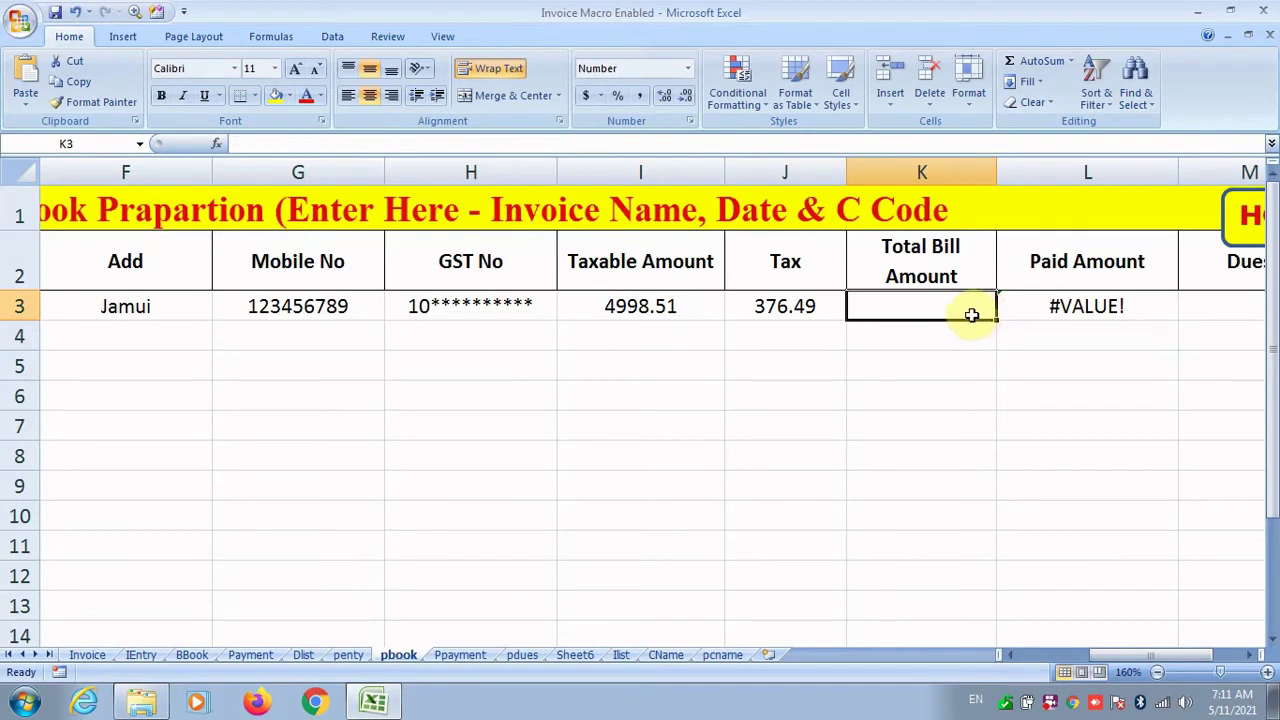
double_click(971, 315)
key("ctrl+v")
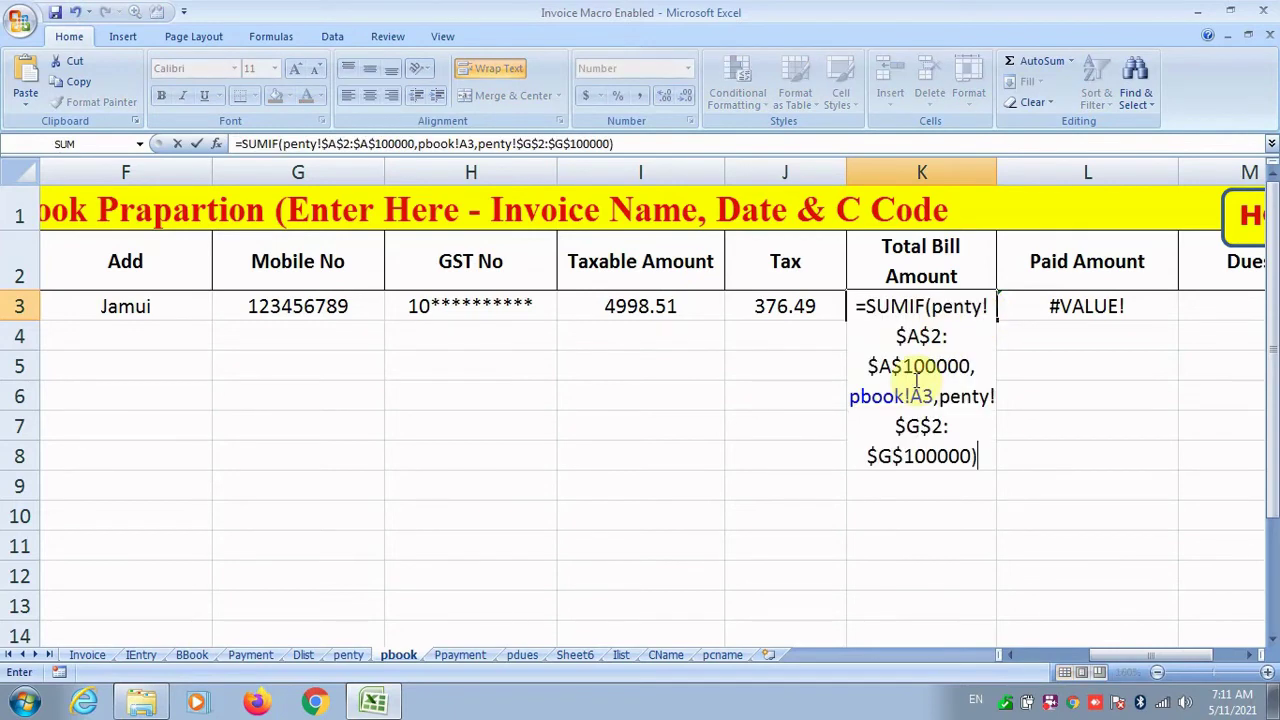
Step: Change the sum range of the Total Bill Amount formula in K3 to penty!$I$2:$I$100000
left_click(906, 430)
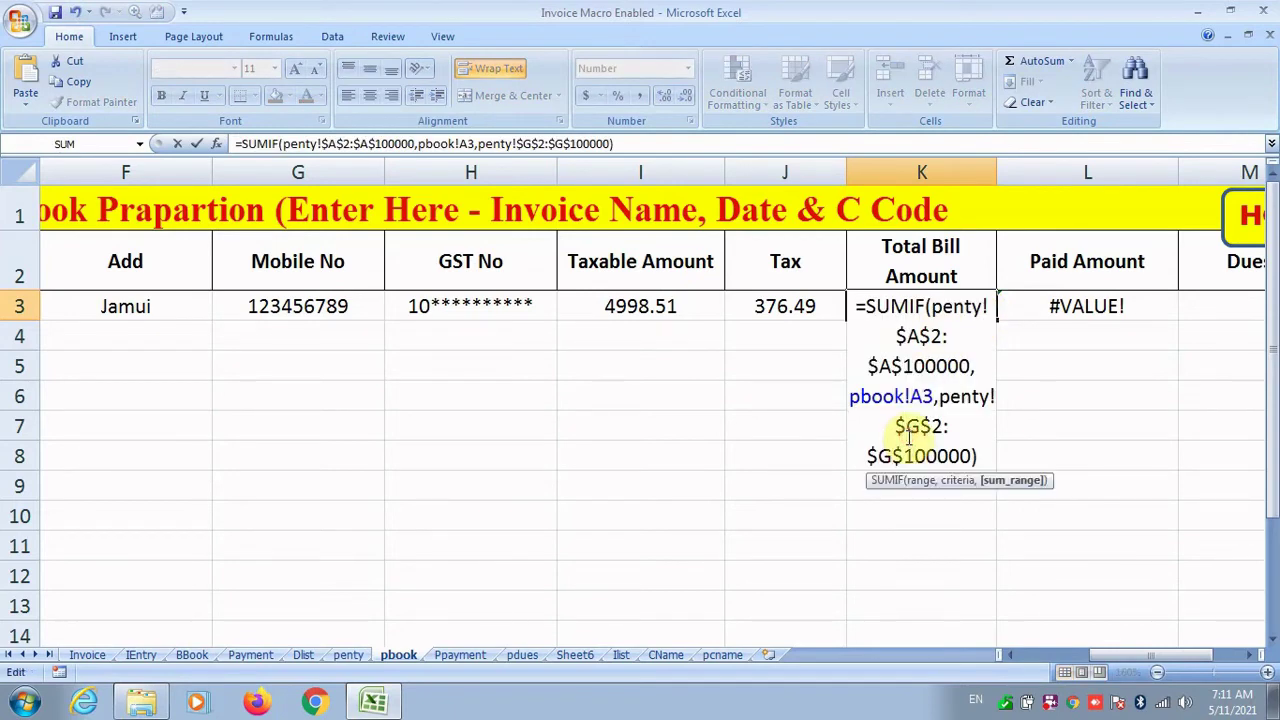
type("I$2:$")
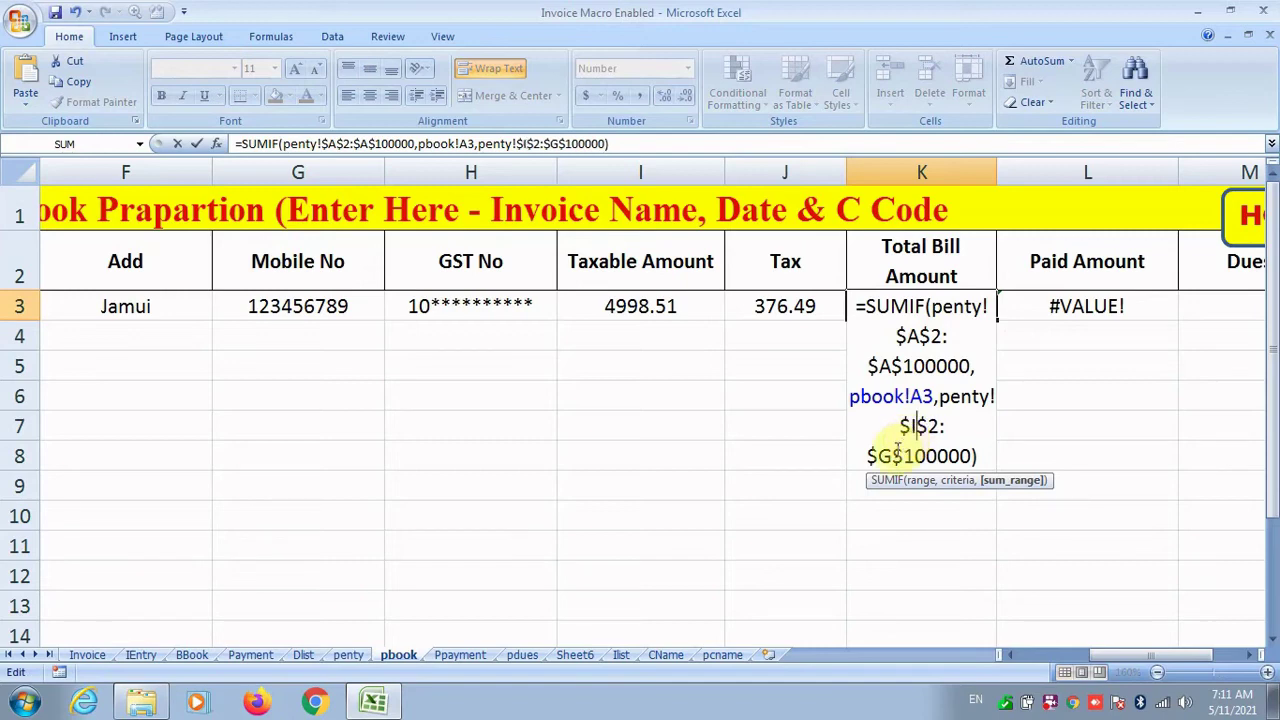
type("I")
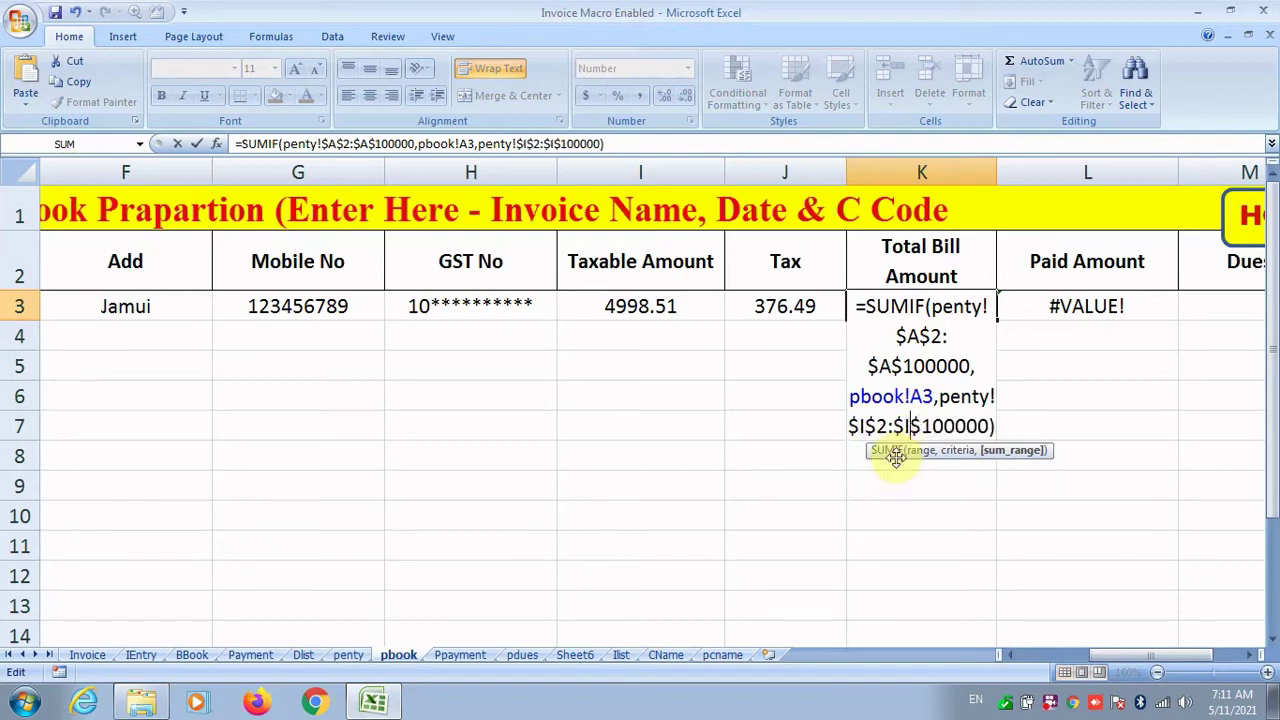
key("Return")
Step: Clear the Paid Amount cell L3 and fill D3:K3 down through row 12, with C Codes running from 1 to 10
left_click(1035, 303)
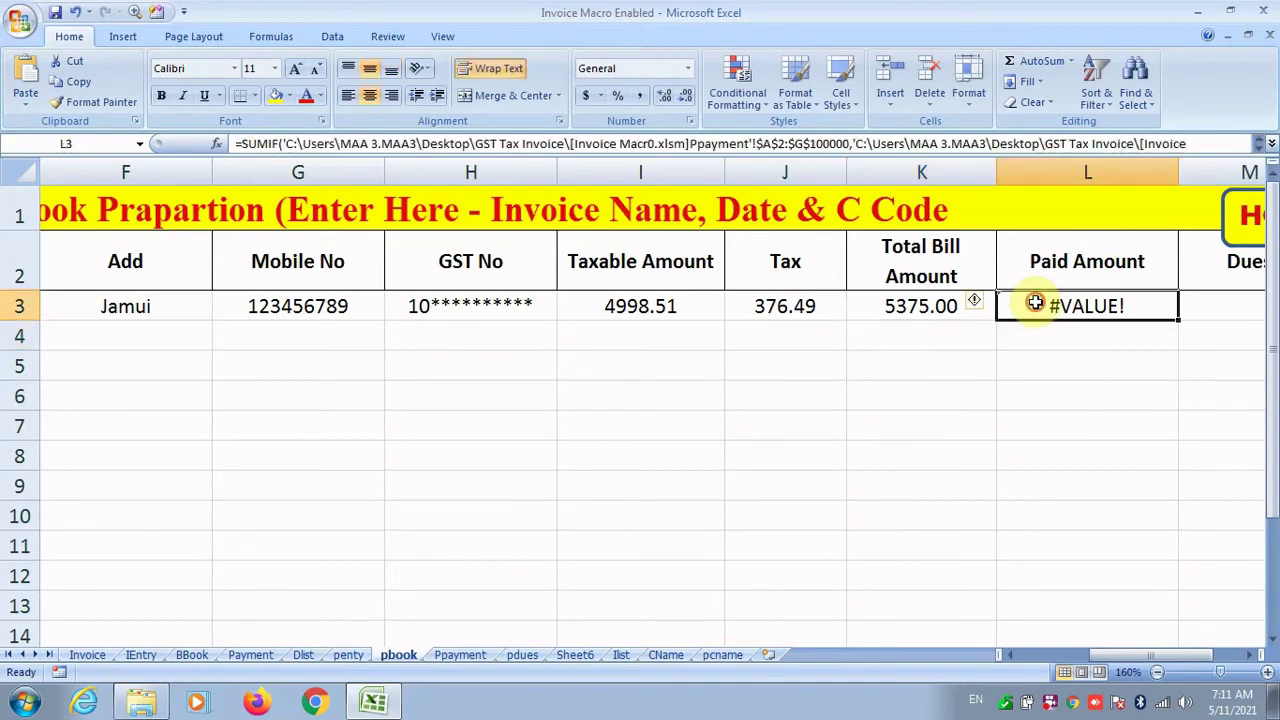
key("Delete")
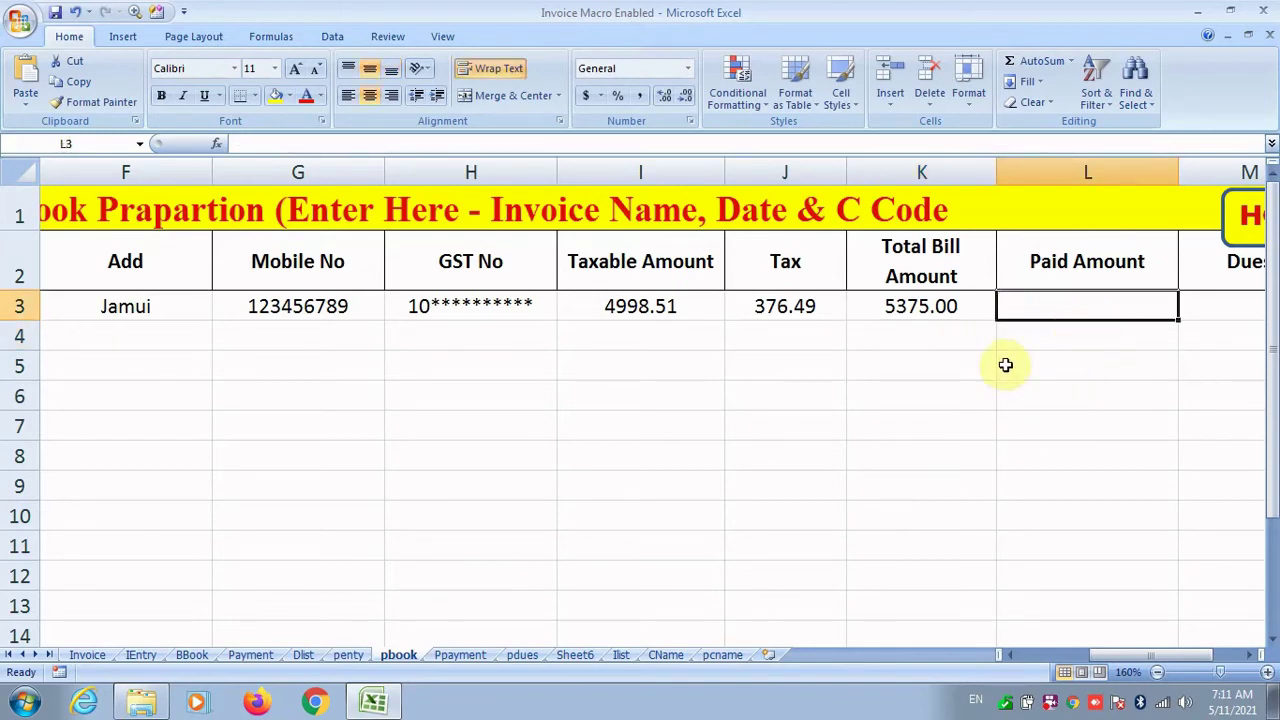
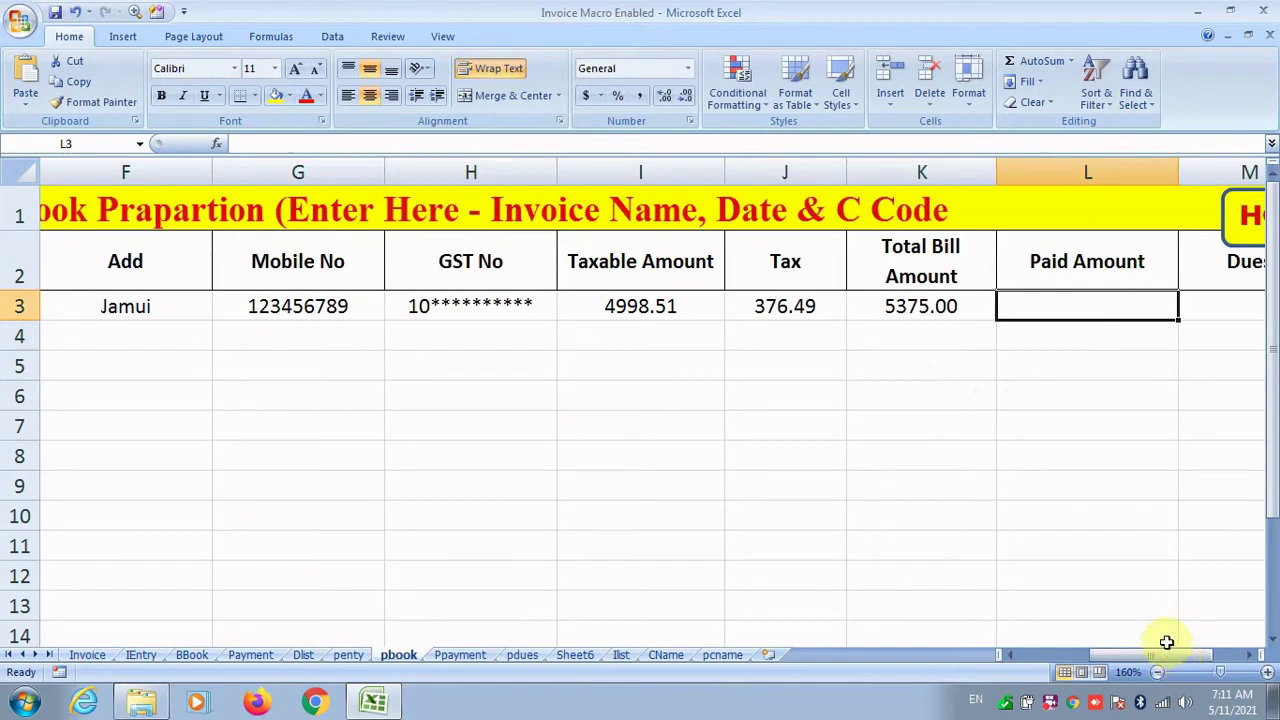
left_click_drag(1143, 654, 1063, 654)
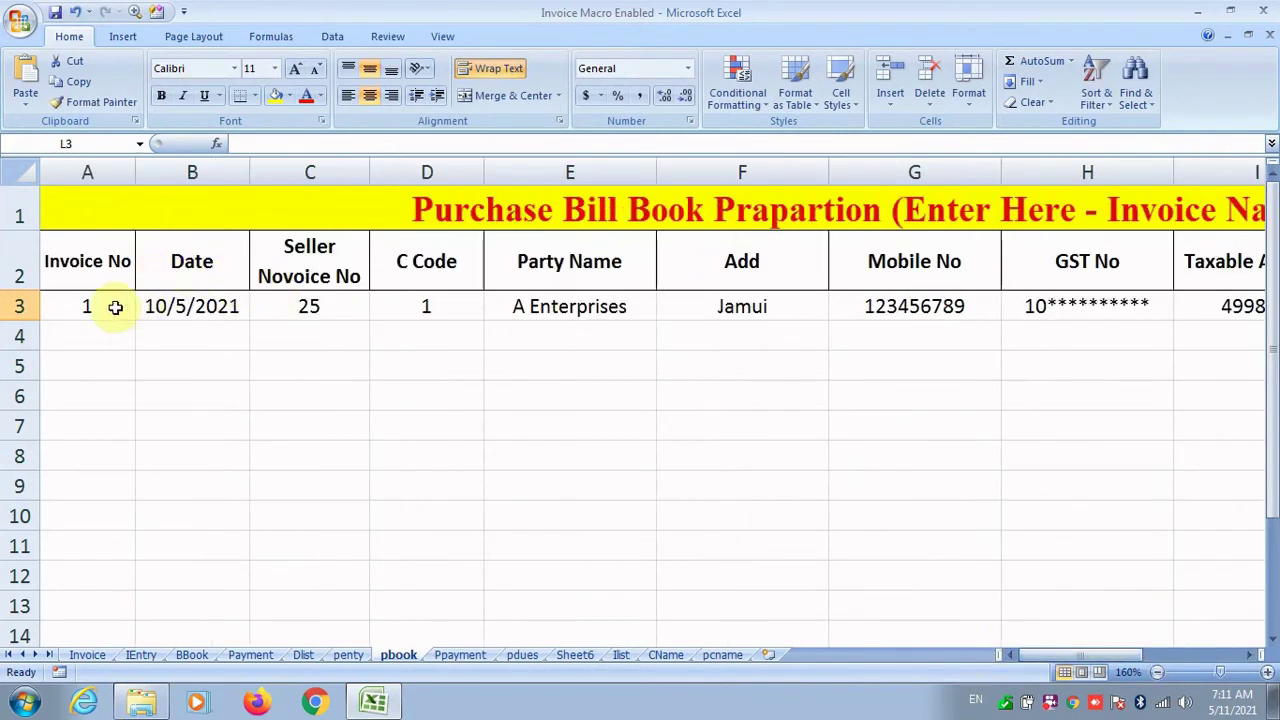
left_click_drag(115, 307, 1189, 306)
left_click(297, 307)
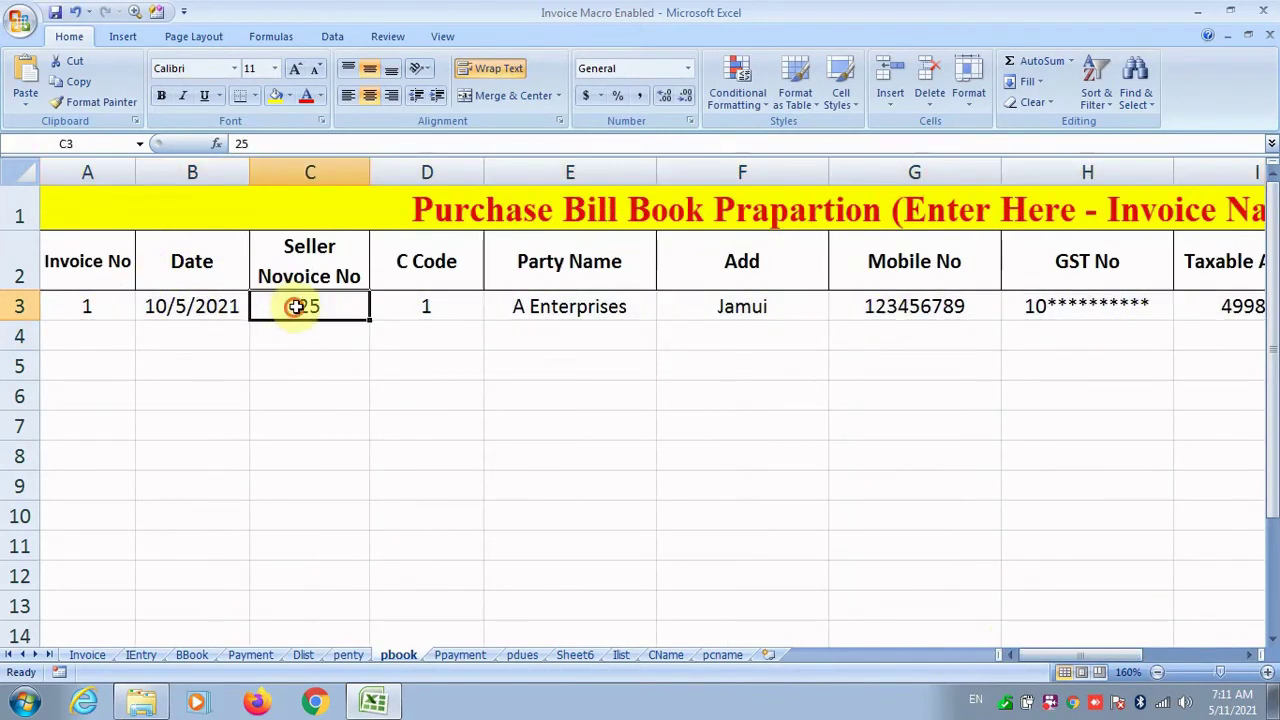
left_click_drag(386, 306, 851, 590)
left_click_drag(1124, 665, 1020, 665)
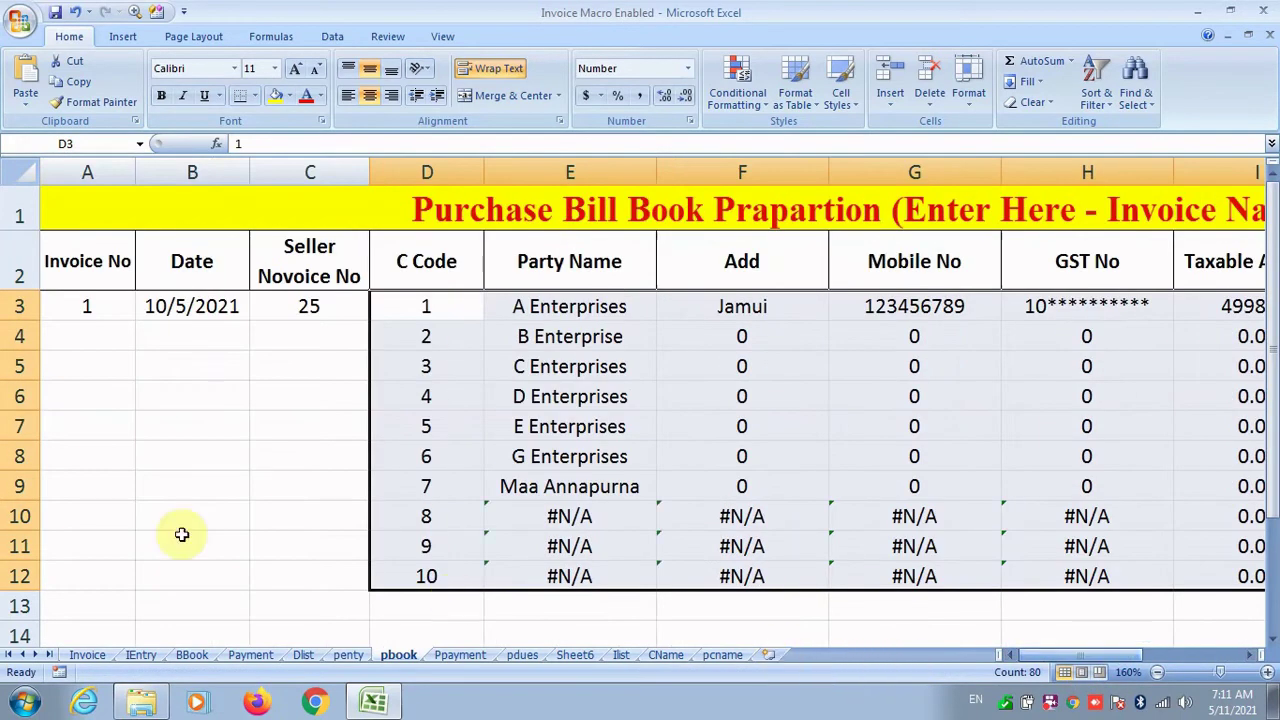
Step: Enter invoice number 2, date 10/05/2021 and seller invoice number 26 in row 4
left_click(66, 343)
type("2")
key("Tab")
type("10")
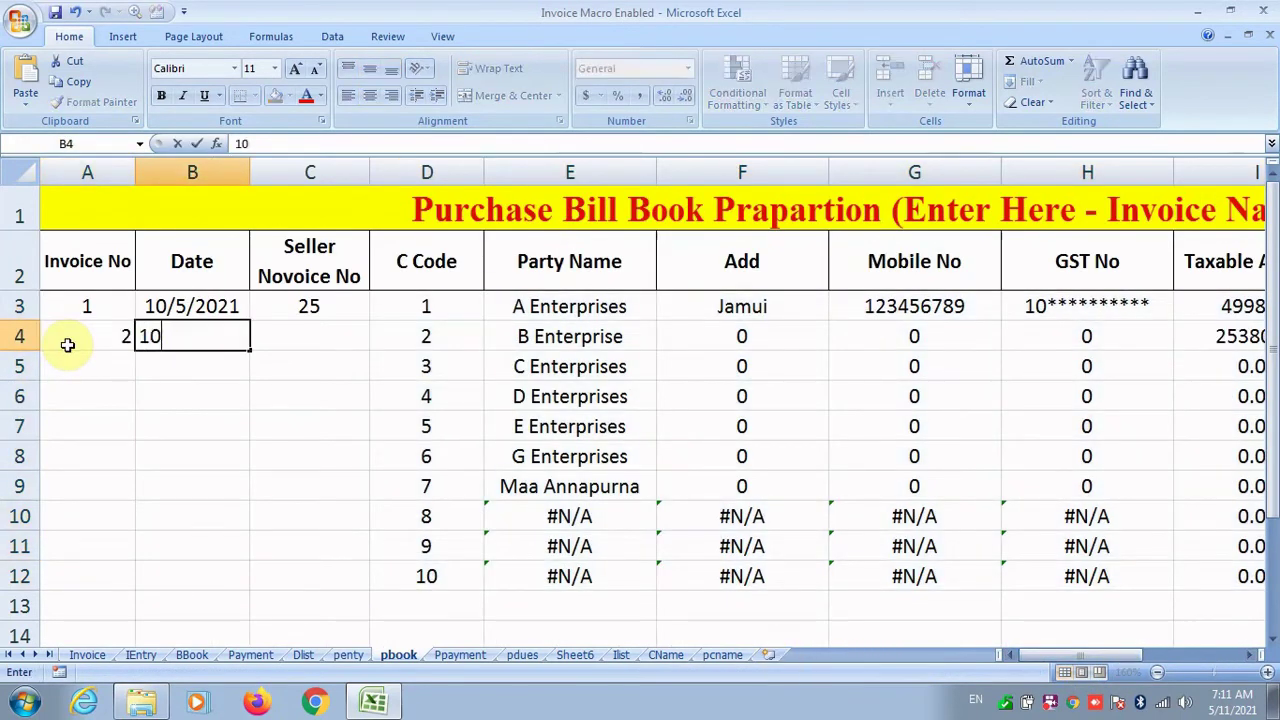
type("/05/2021")
key("Tab")
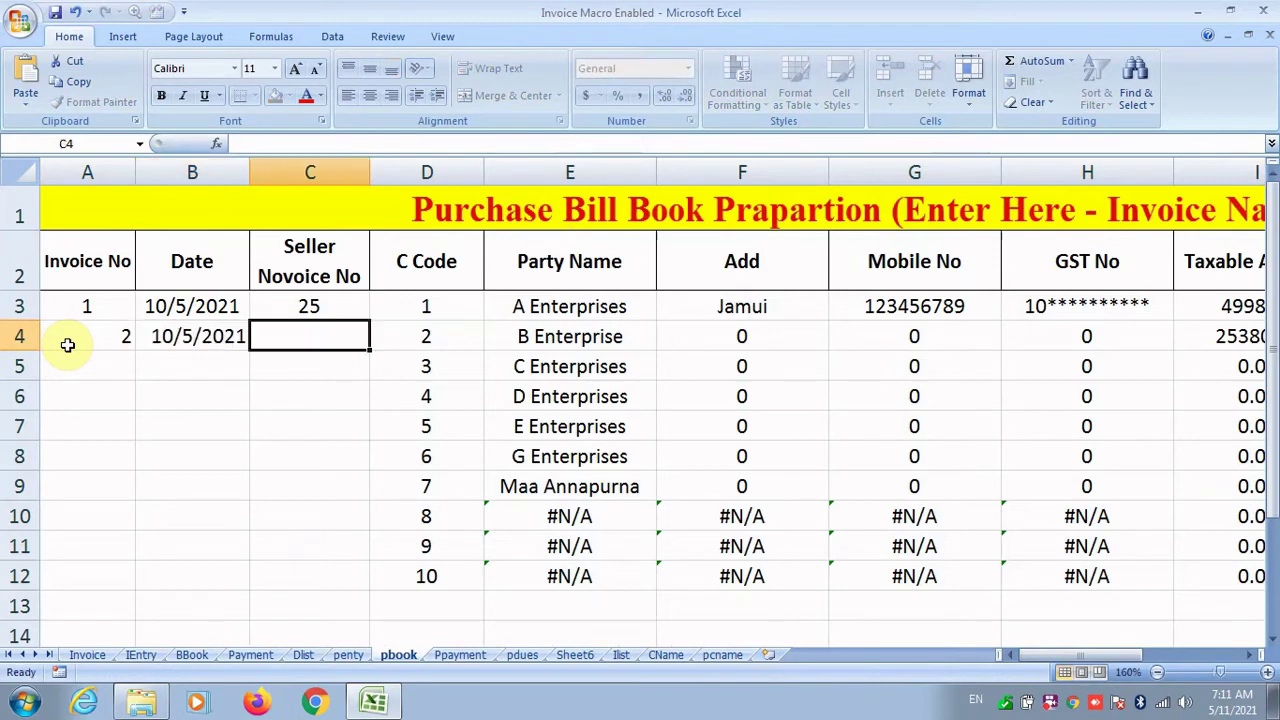
type("26")
key("Tab")
Step: Examine the filled party details and amounts in row 4 across to the Paid Amount column
key("Tab")
key("Tab")
key("Tab")
key("Tab")
key("Tab")
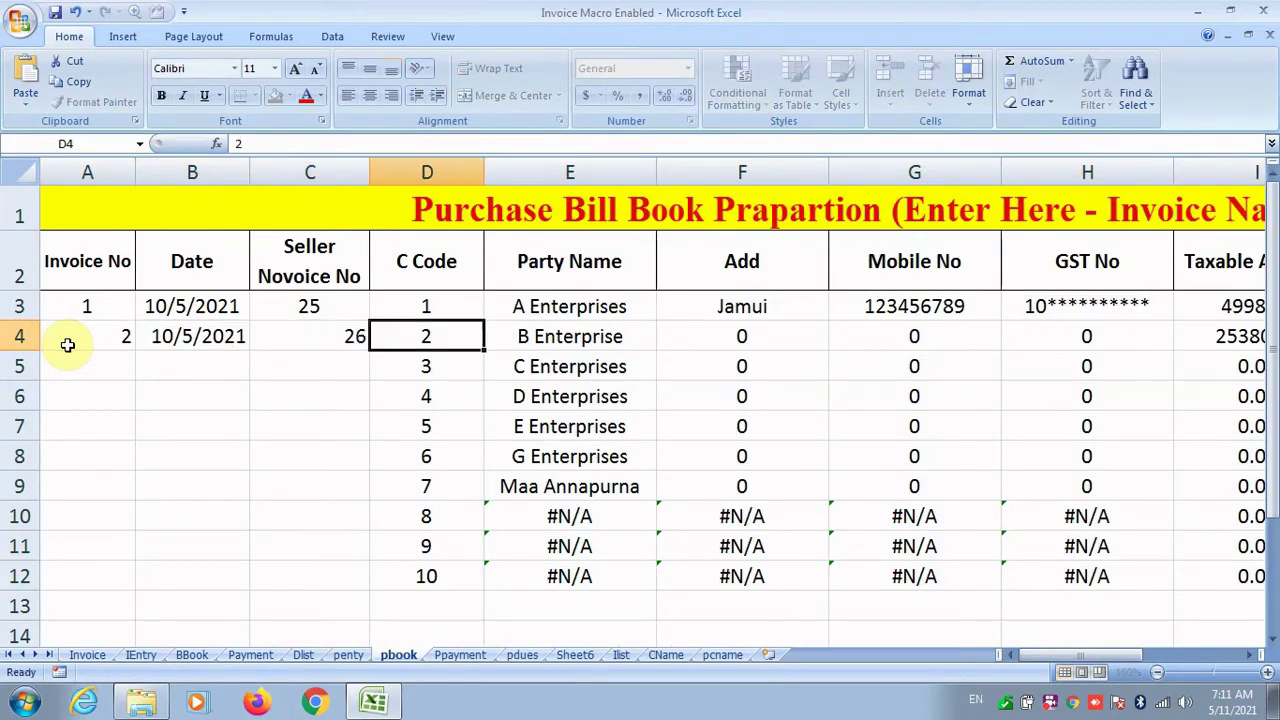
key("Tab")
key("Tab")
key("Tab")
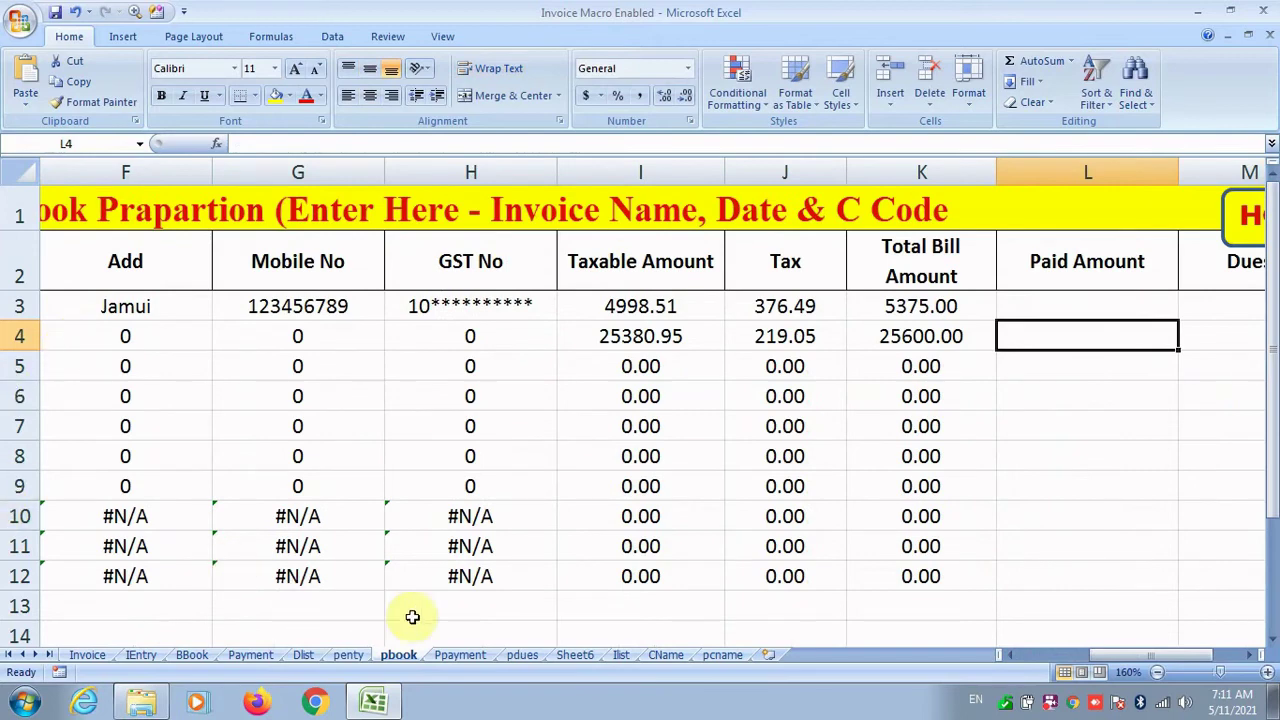
Step: Examine the payment records on the Ppayment sheet and the Date lookup formula in B3
left_click(452, 655)
left_click(329, 388)
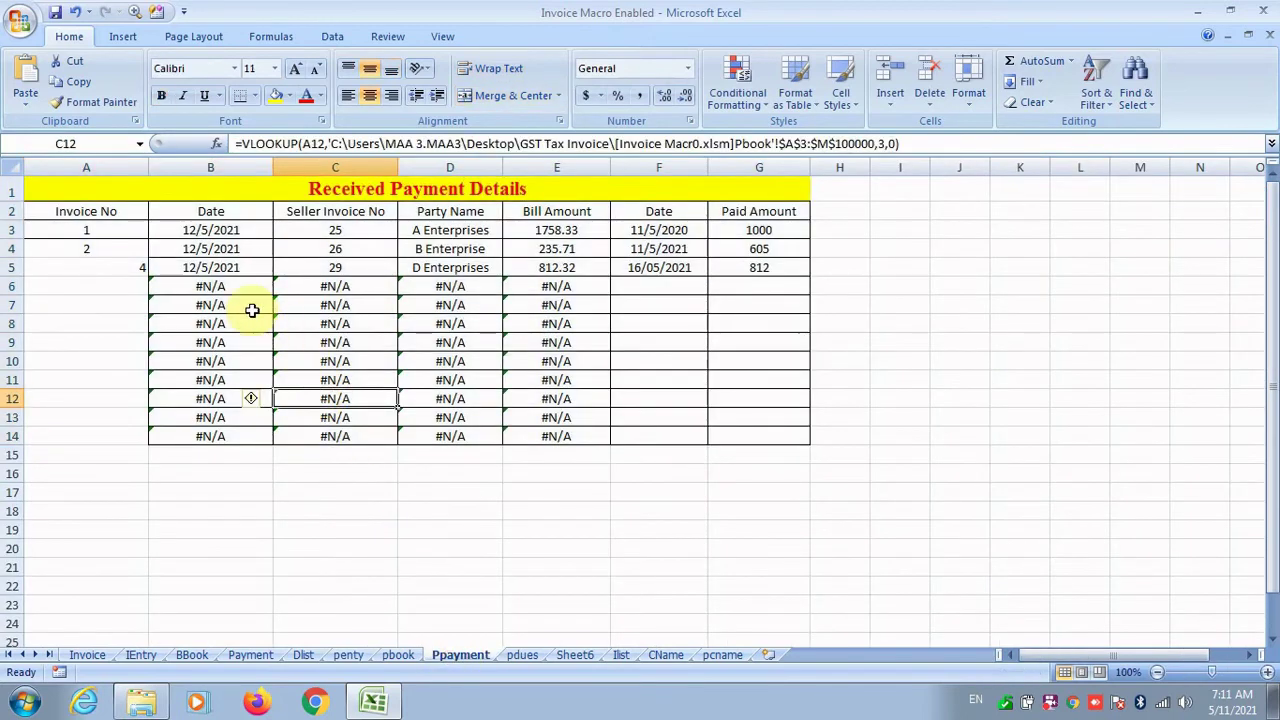
left_click(109, 260)
left_click(119, 235)
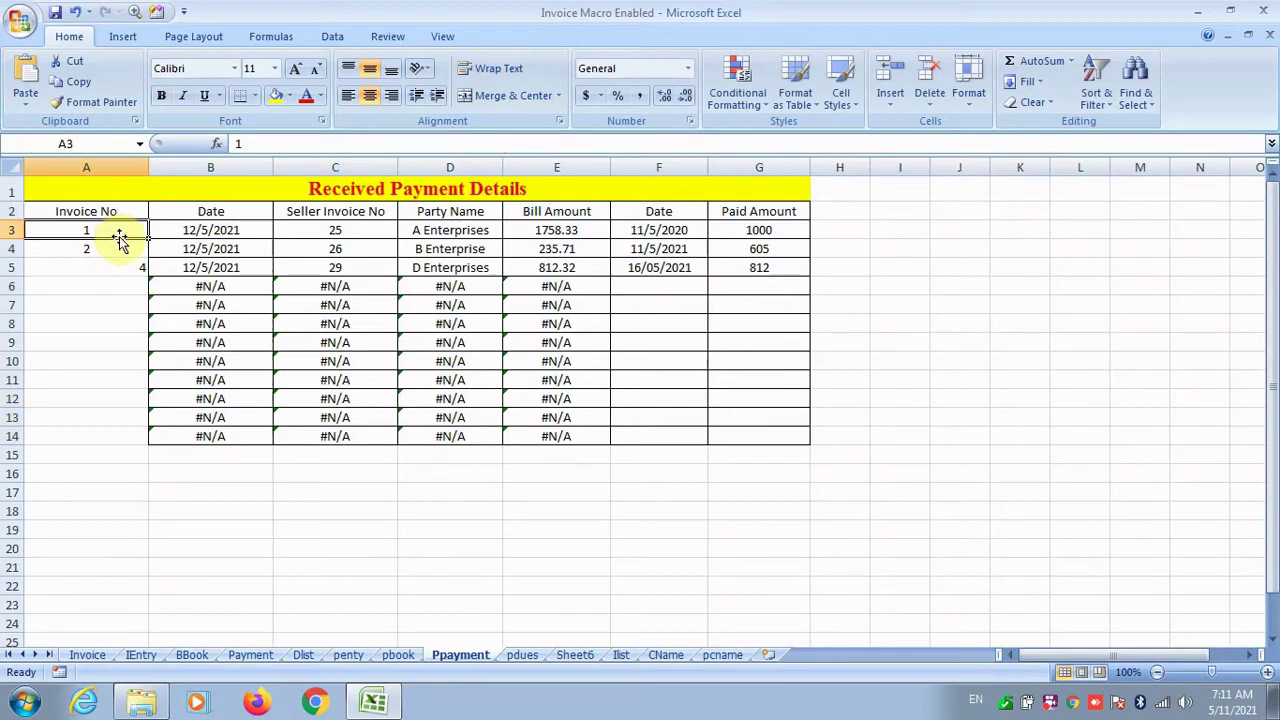
key("Right")
key("Right")
key("Right")
key("Right")
key("Right")
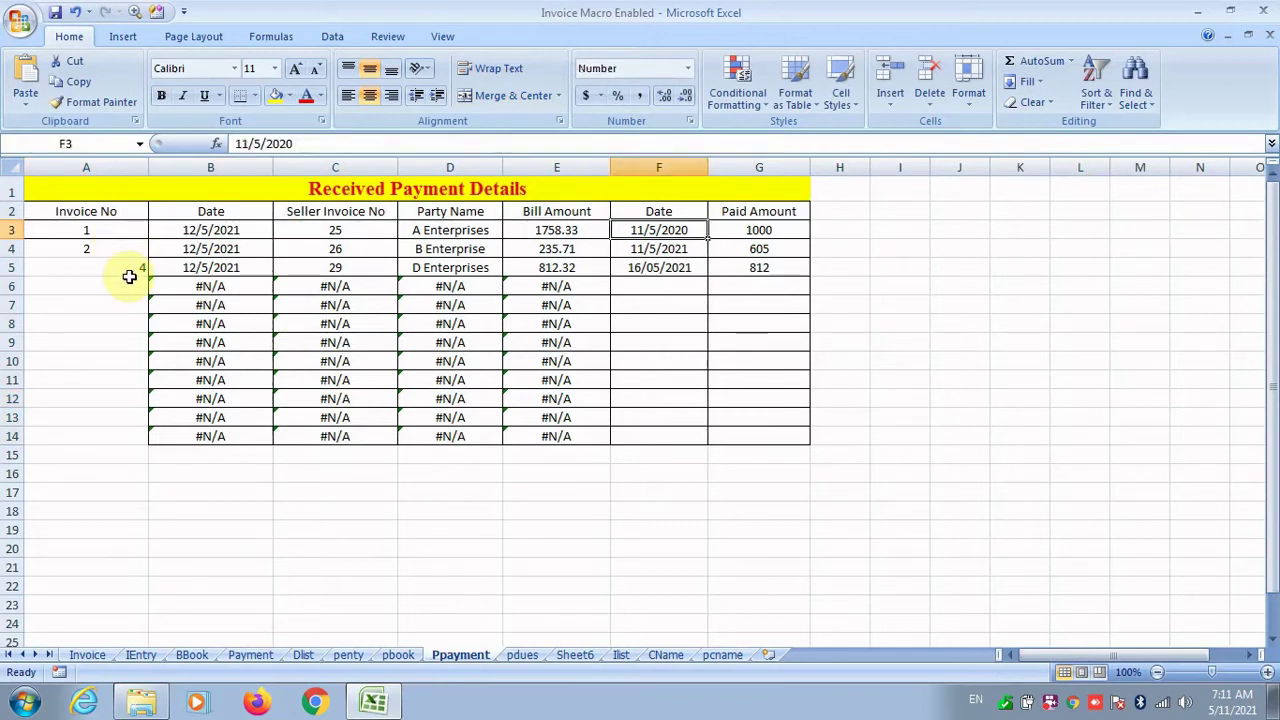
left_click(200, 229)
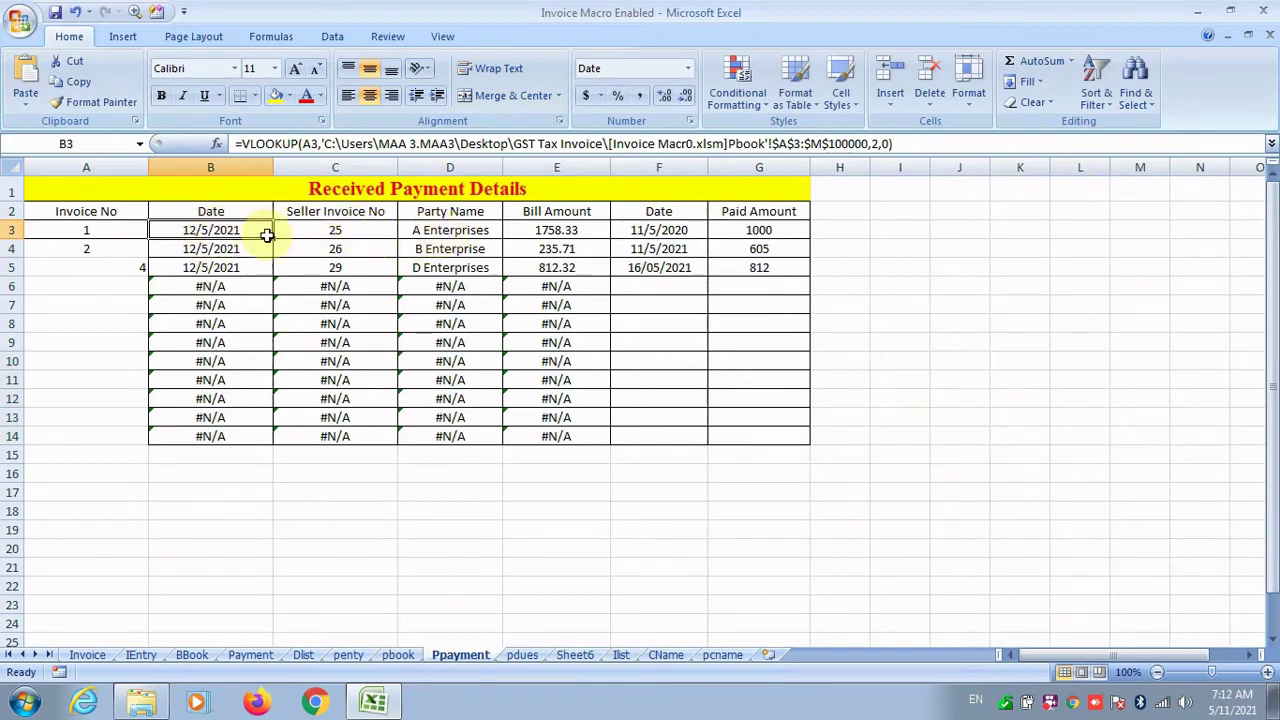
left_click_drag(272, 236, 306, 238)
key("Escape")
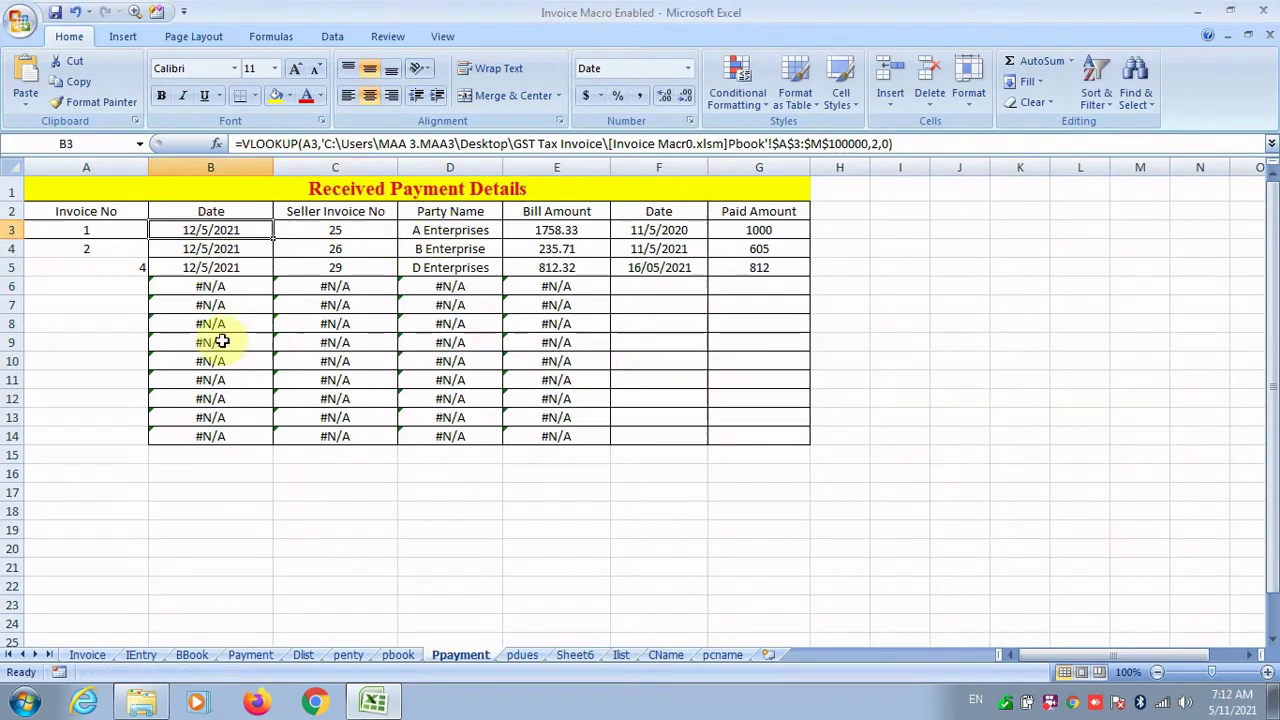
Step: Delete rows 4 through 14 from the Ppayment sheet, keeping only the headings and the first payment record
left_click_drag(14, 252, 14, 436)
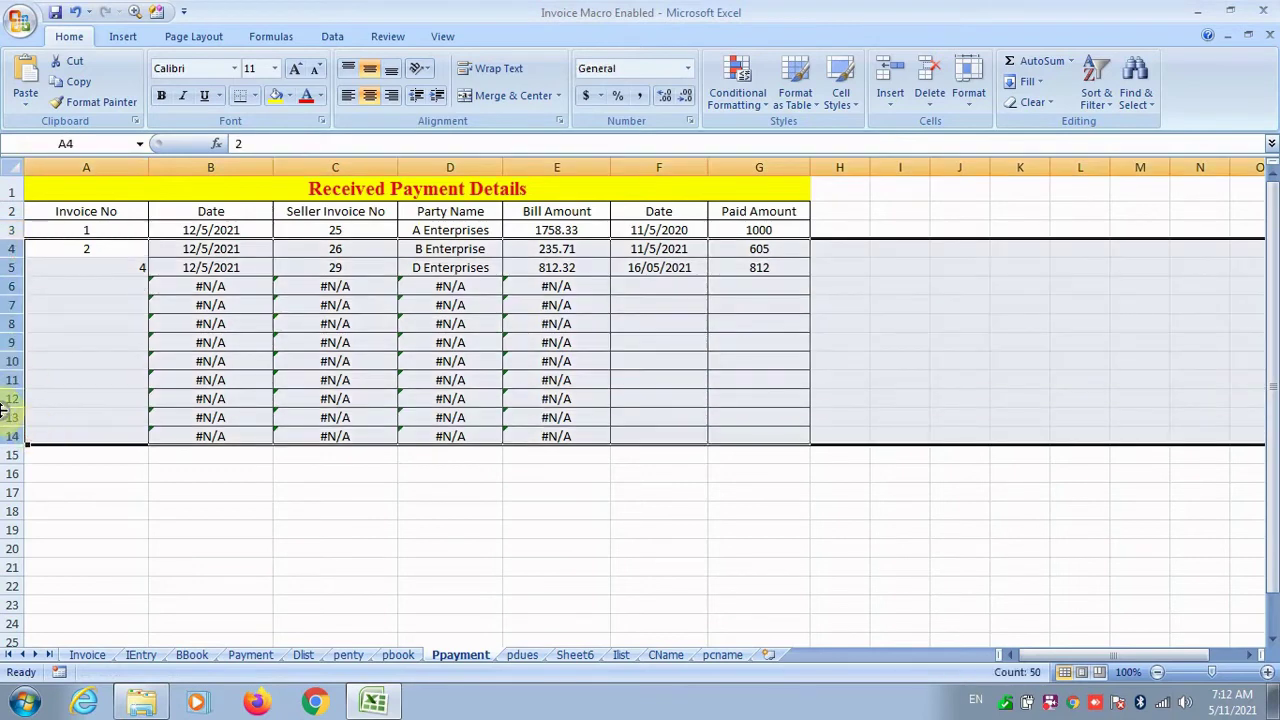
right_click(14, 422)
left_click(72, 525)
left_click(1224, 672)
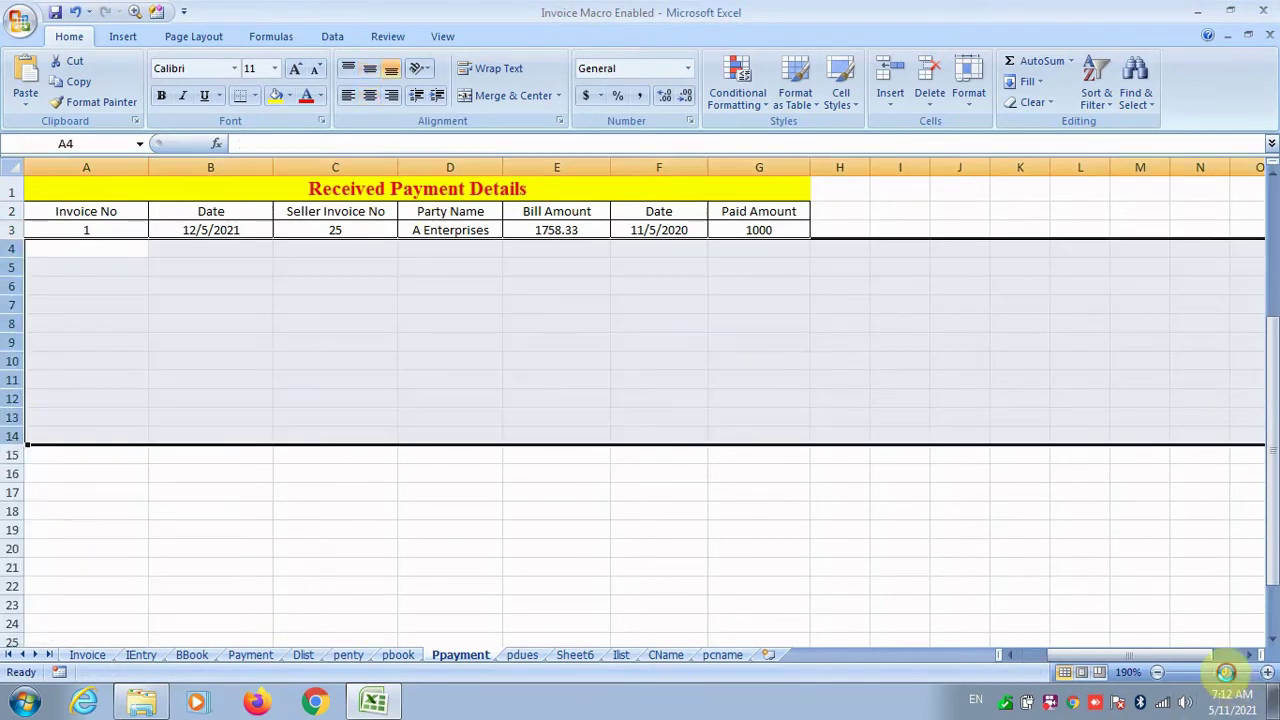
scroll(335, 335, "up", 1)
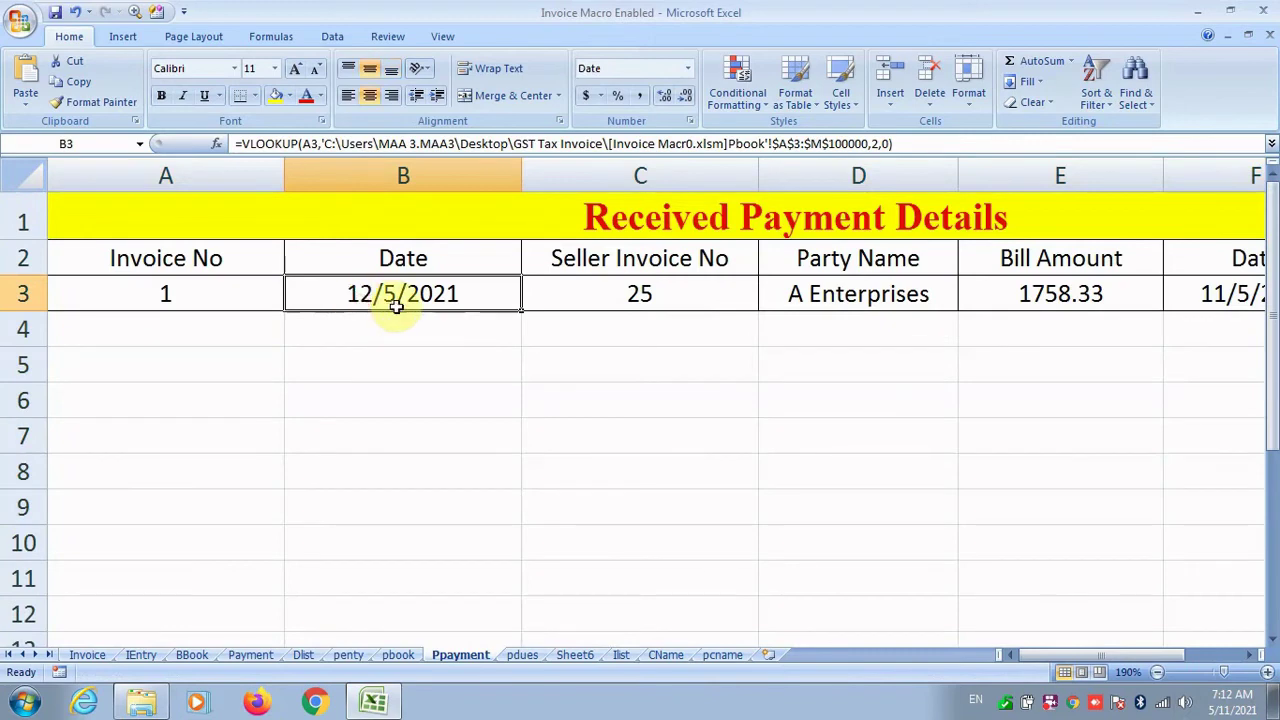
type("=")
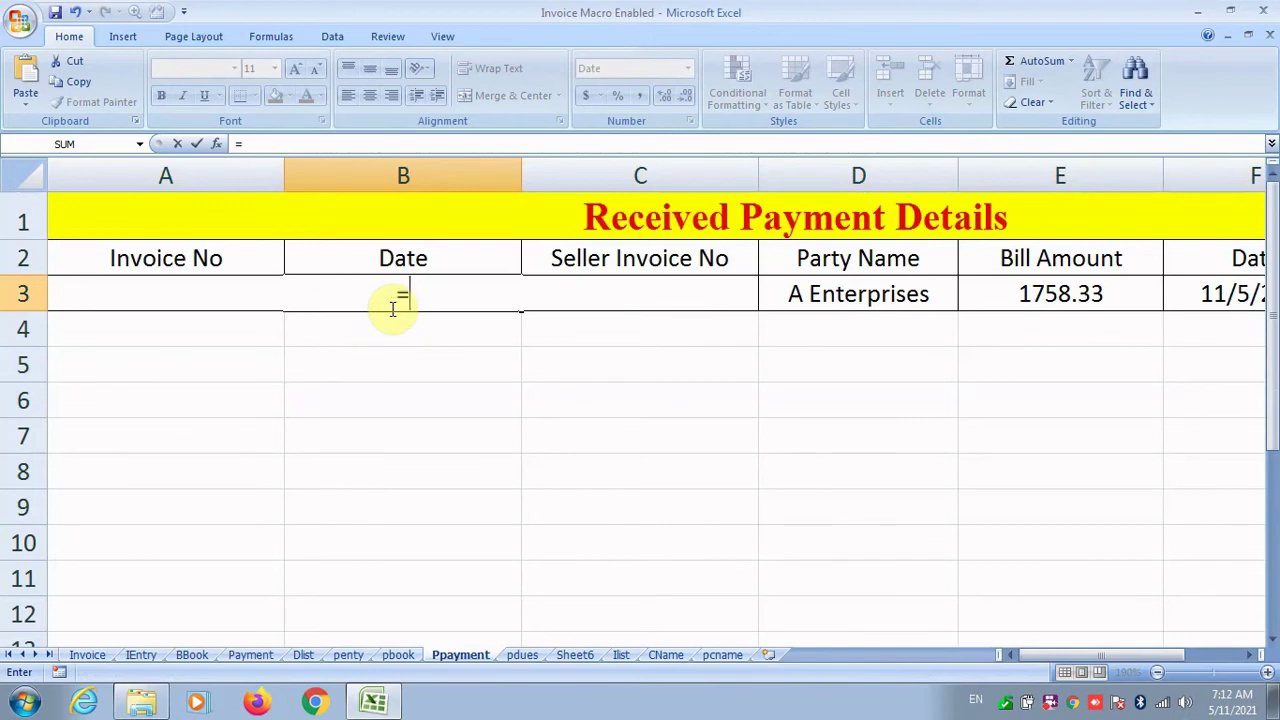
type("vlookup")
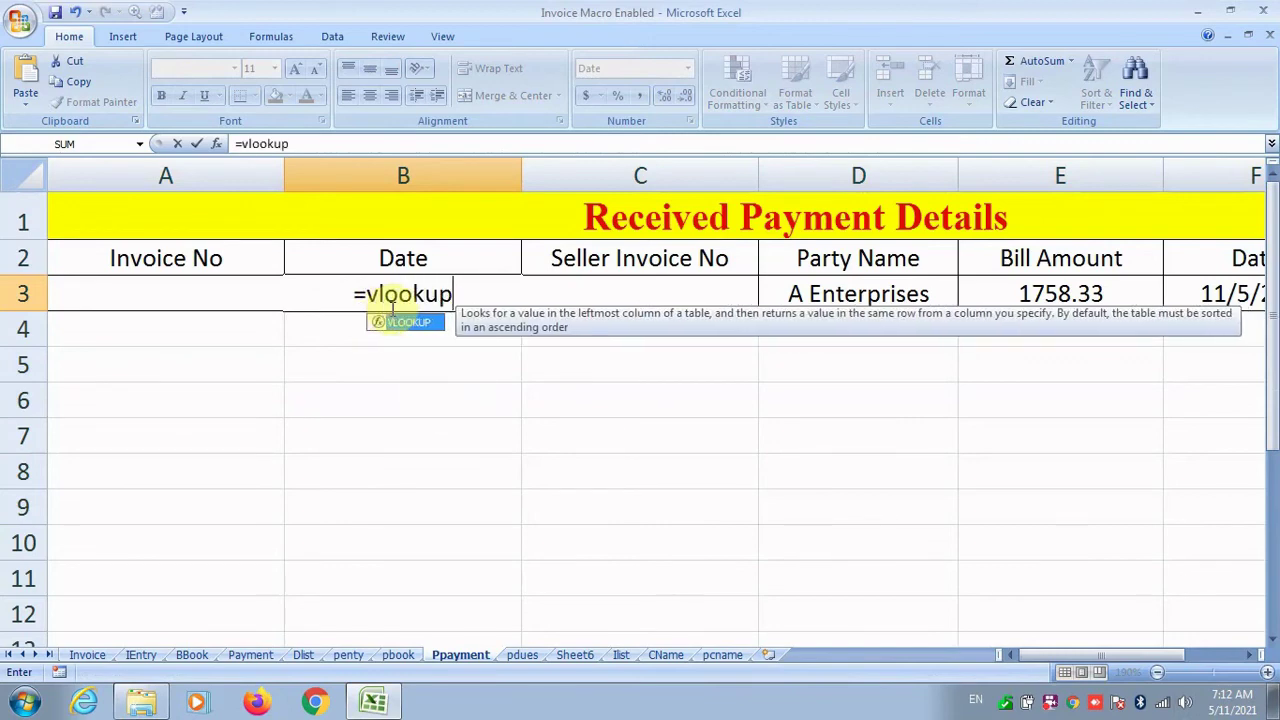
type("(")
left_click(390, 654)
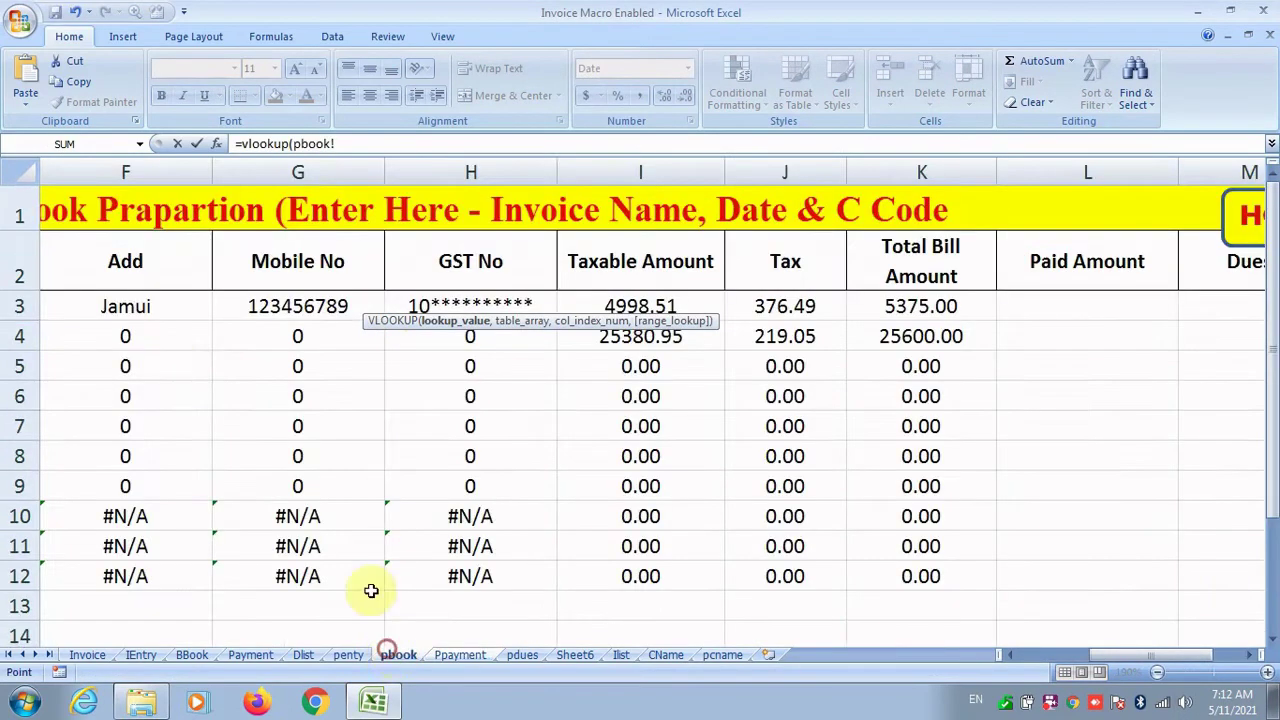
left_click(1028, 656)
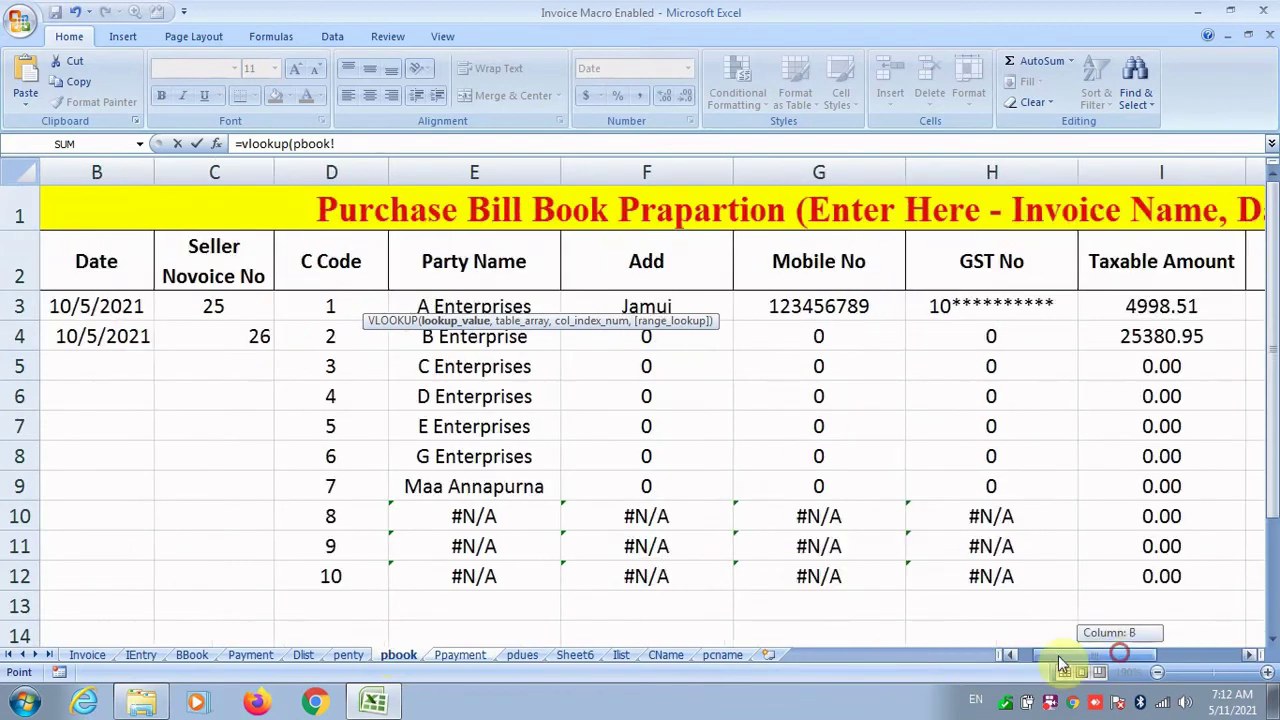
left_click(99, 260)
left_click_drag(99, 260, 94, 574)
left_click_drag(92, 265, 748, 590)
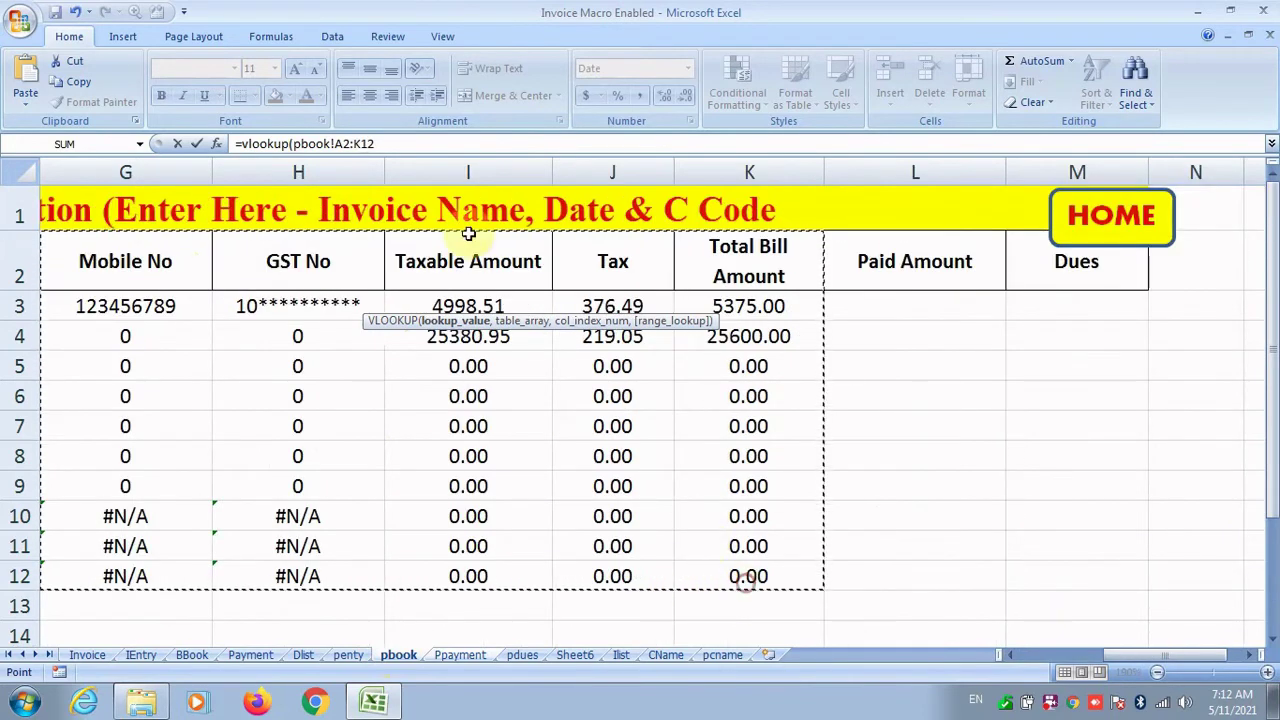
left_click(380, 146)
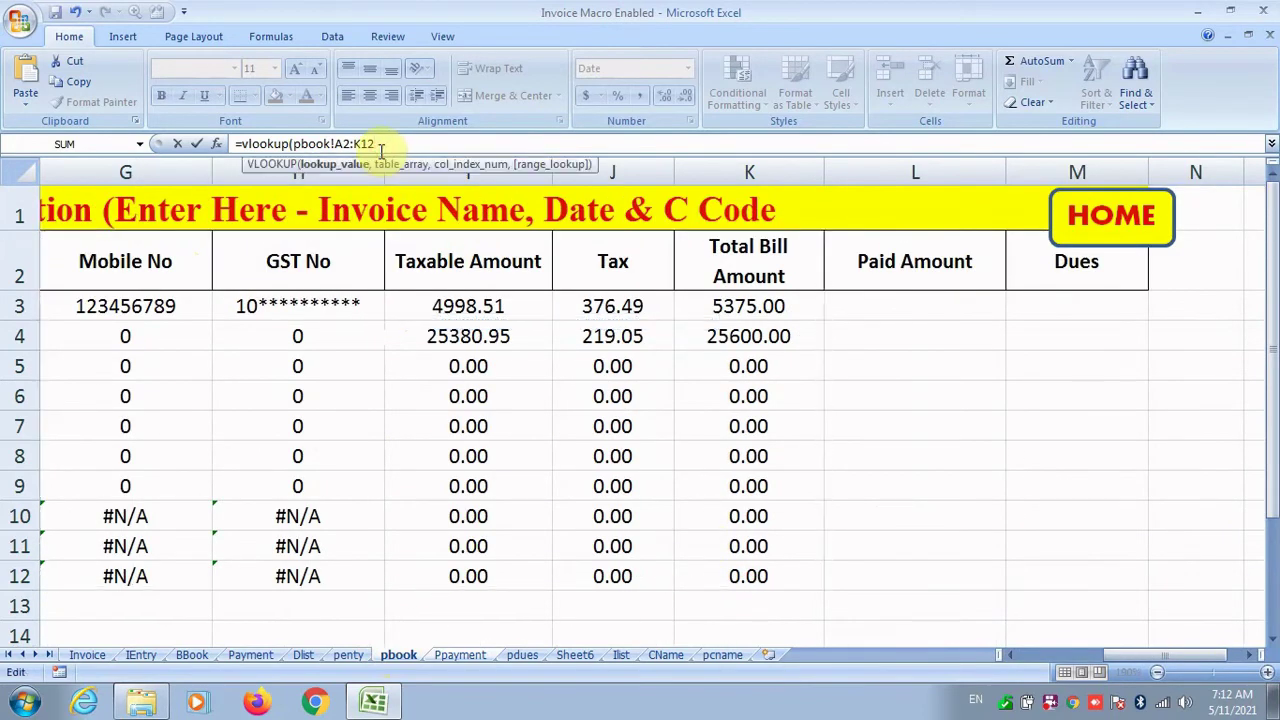
type(",")
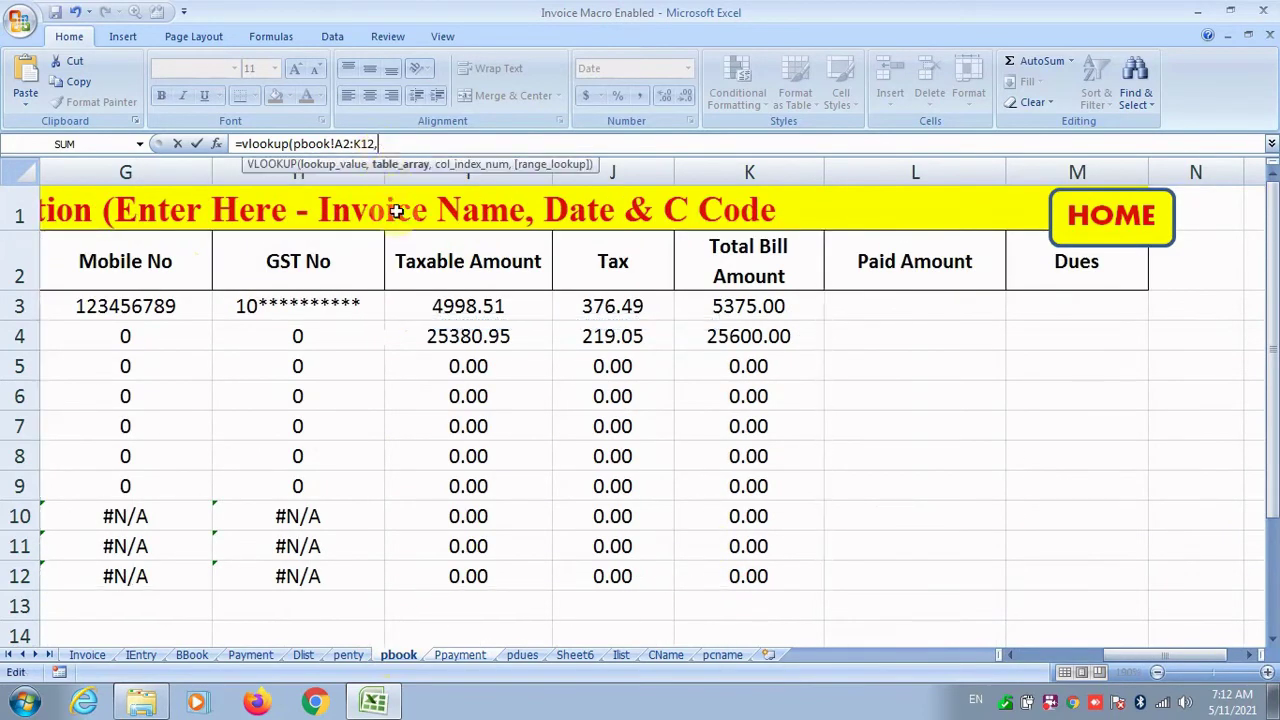
left_click(468, 655)
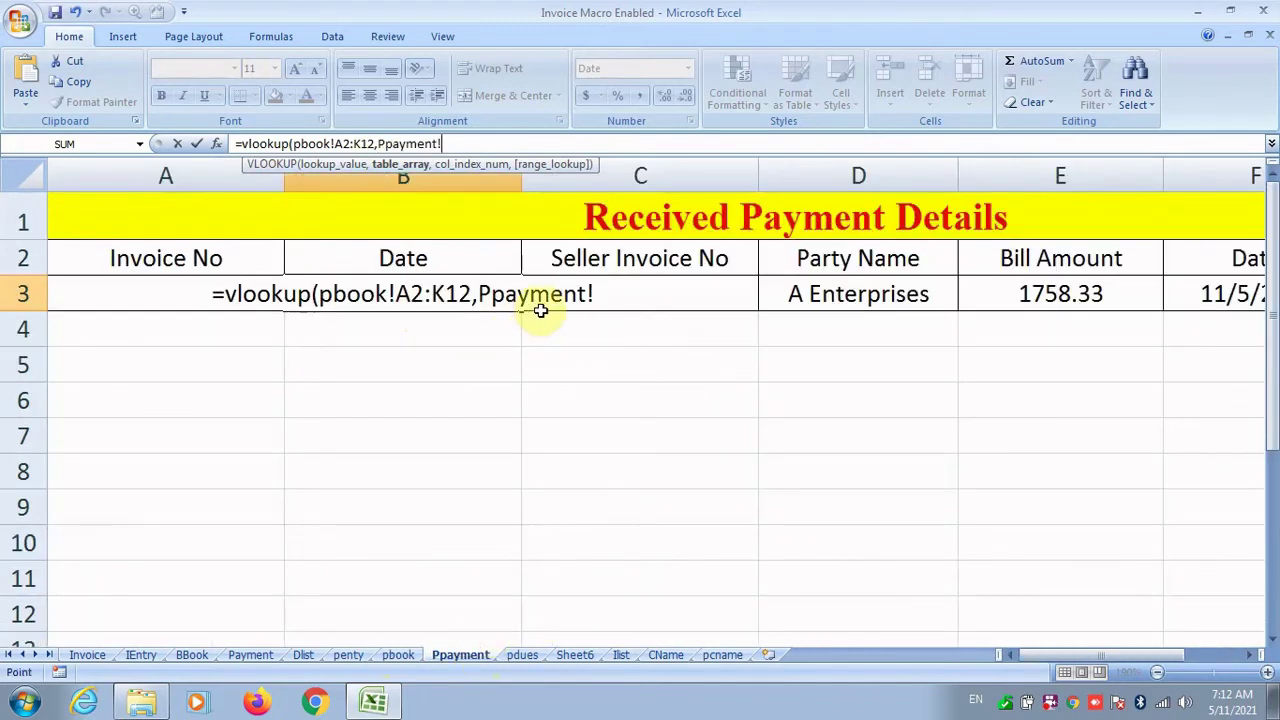
key("Escape")
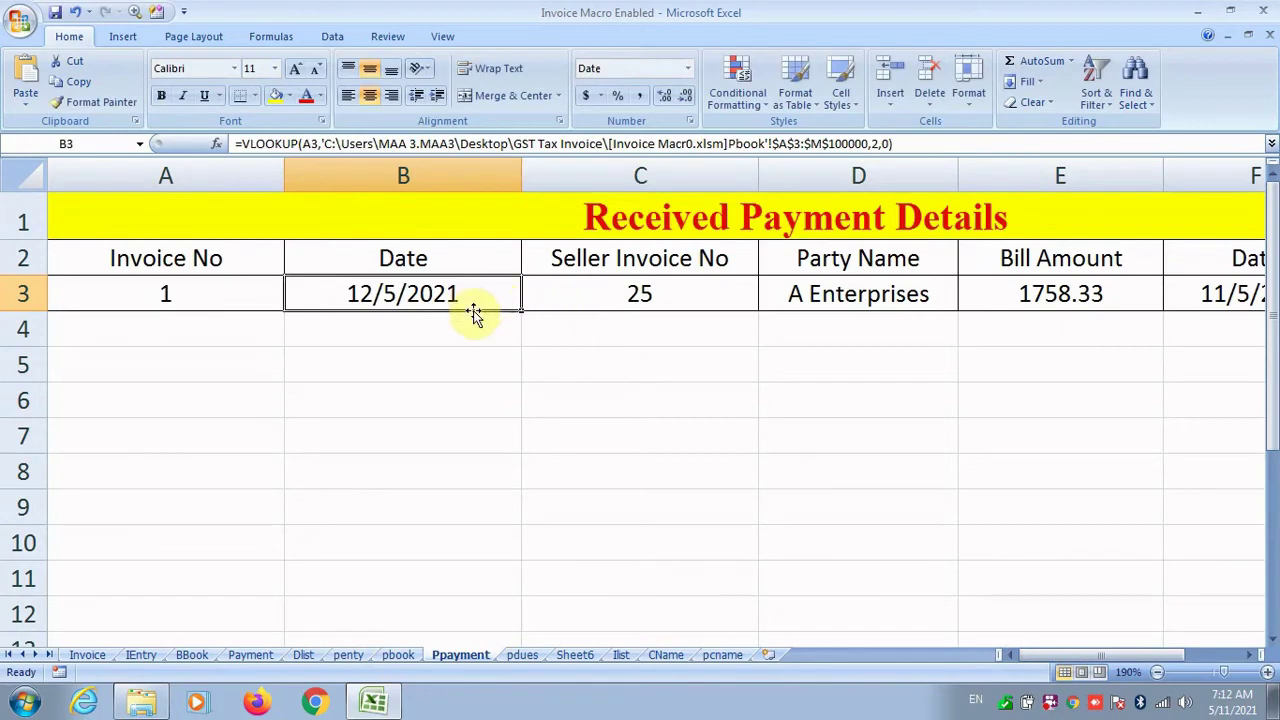
Step: Replace the Date formula in B3 with a VLOOKUP of A3 in pbook!A2:K12, using column index 4 and exact match 0
type("=v")
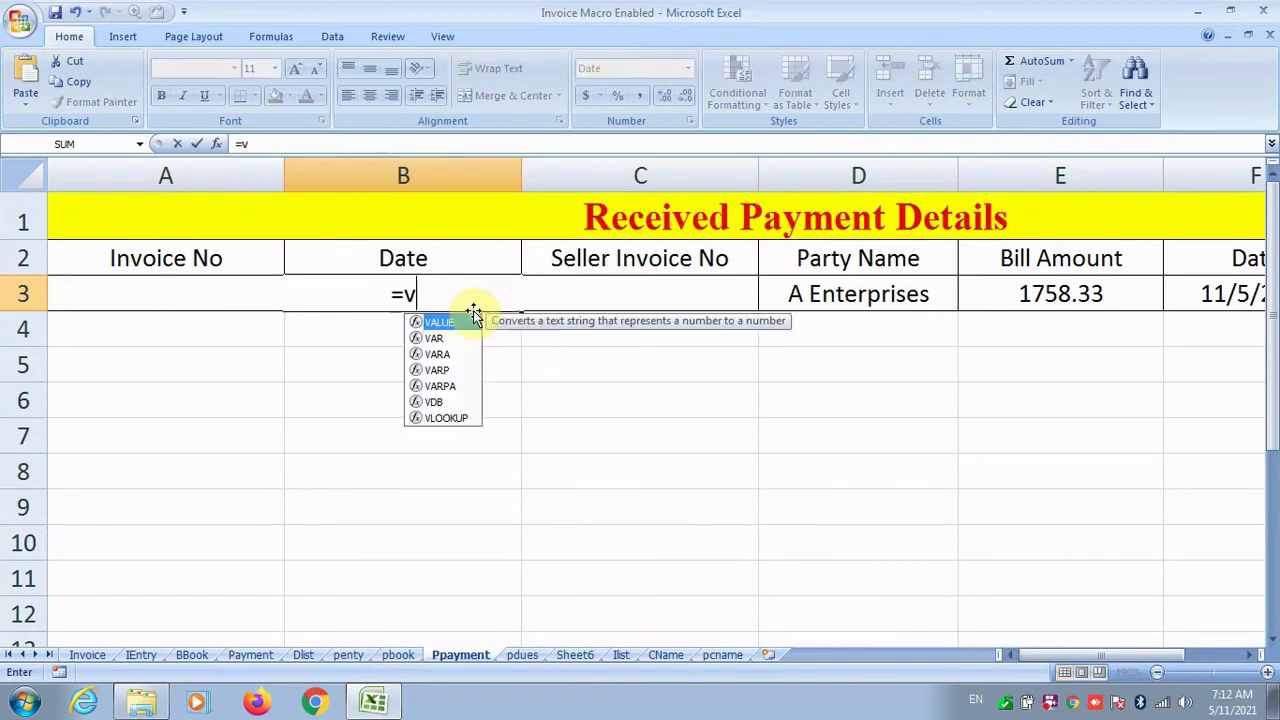
type("lookup")
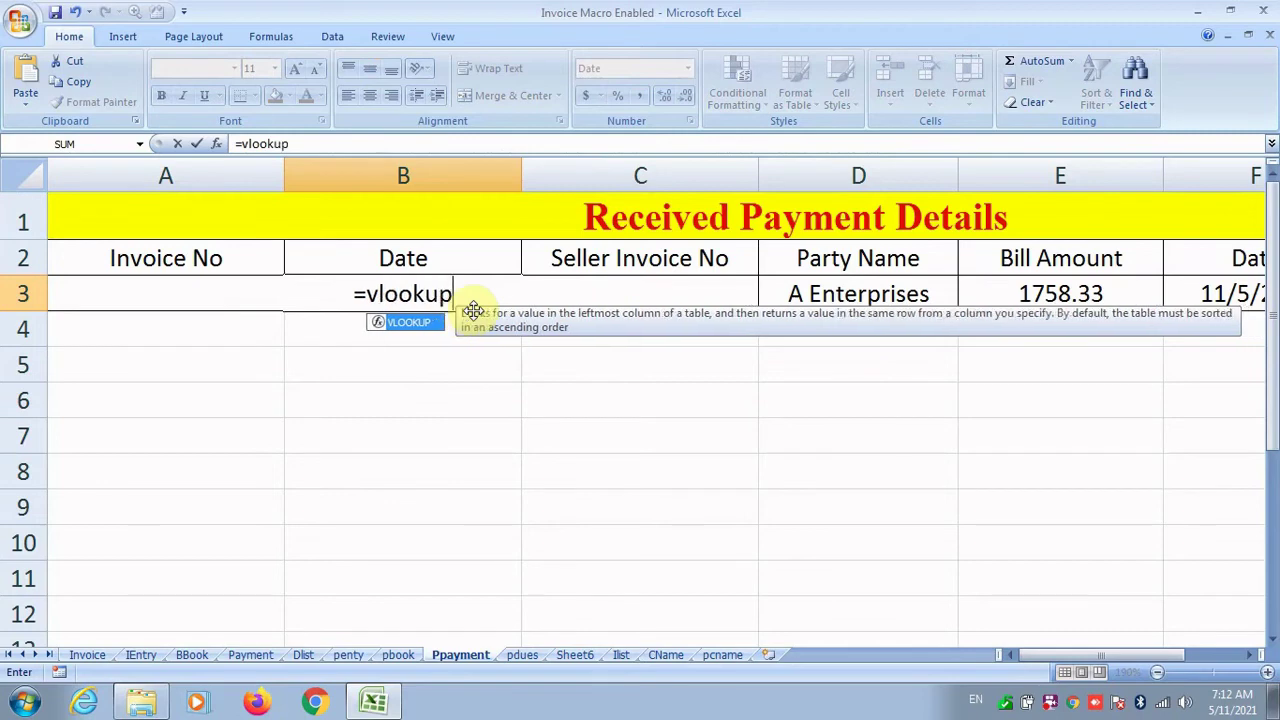
type("(")
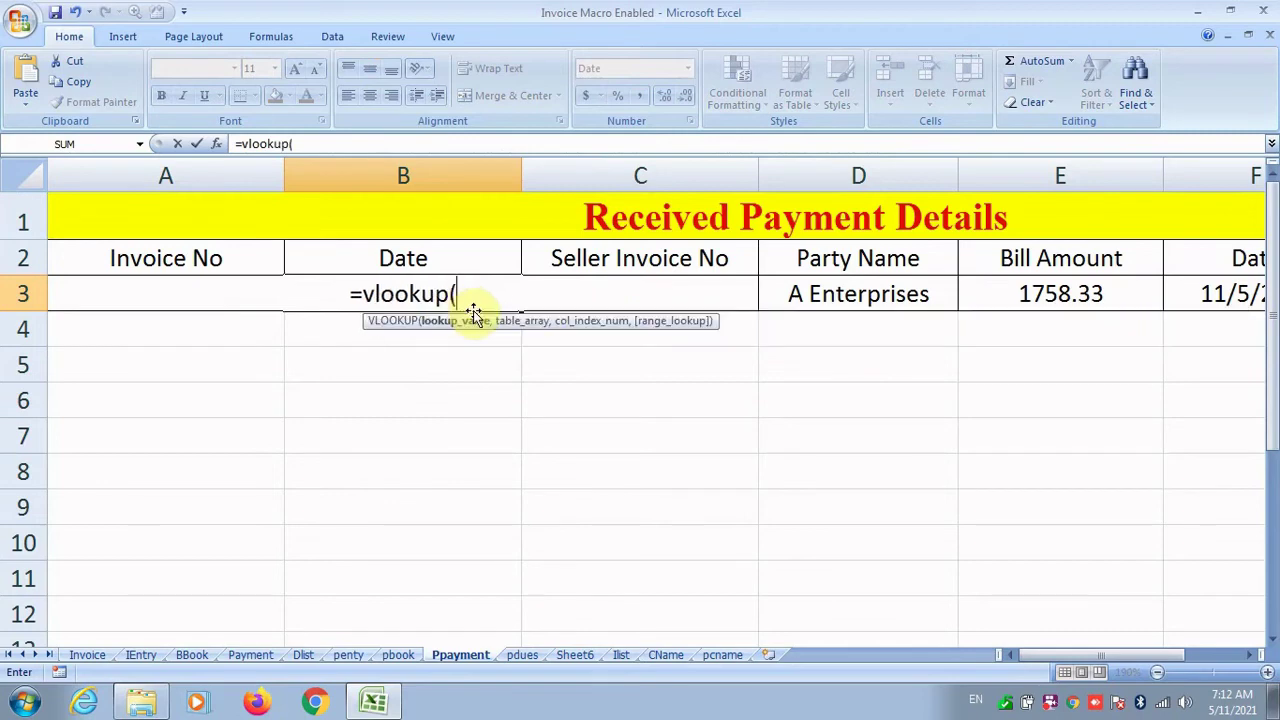
left_click(219, 291)
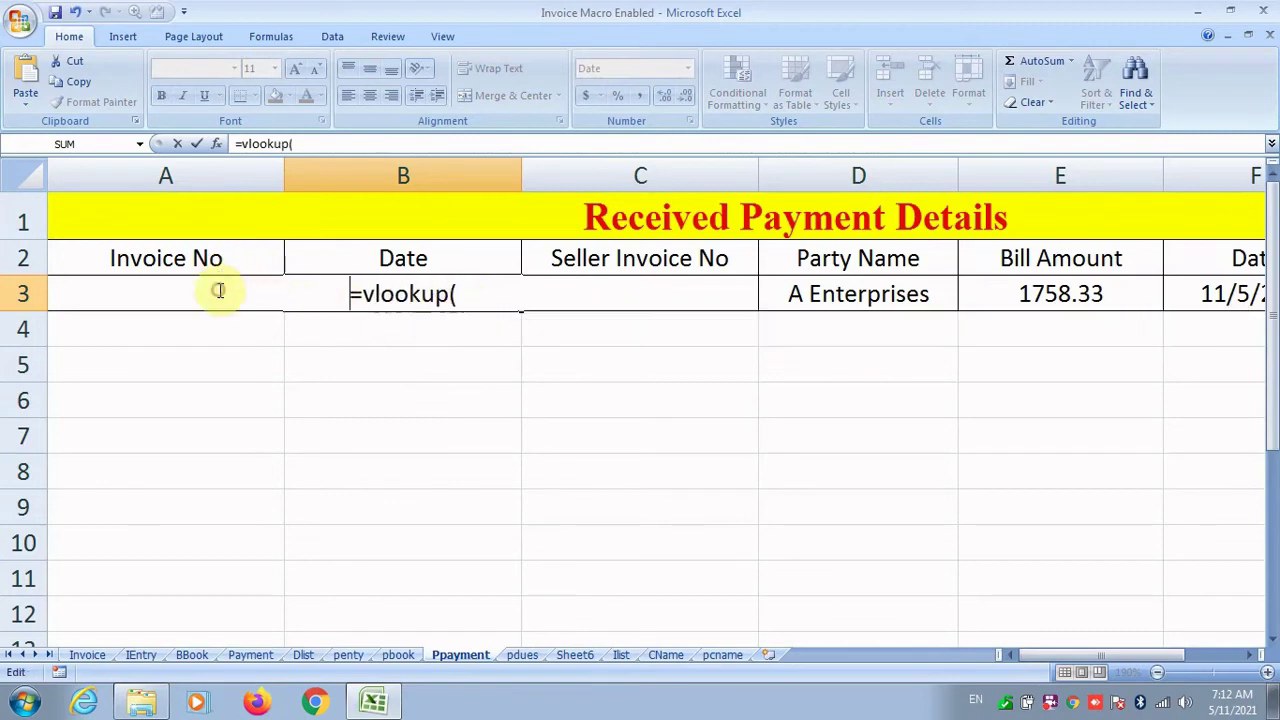
left_click(457, 292)
type("A3")
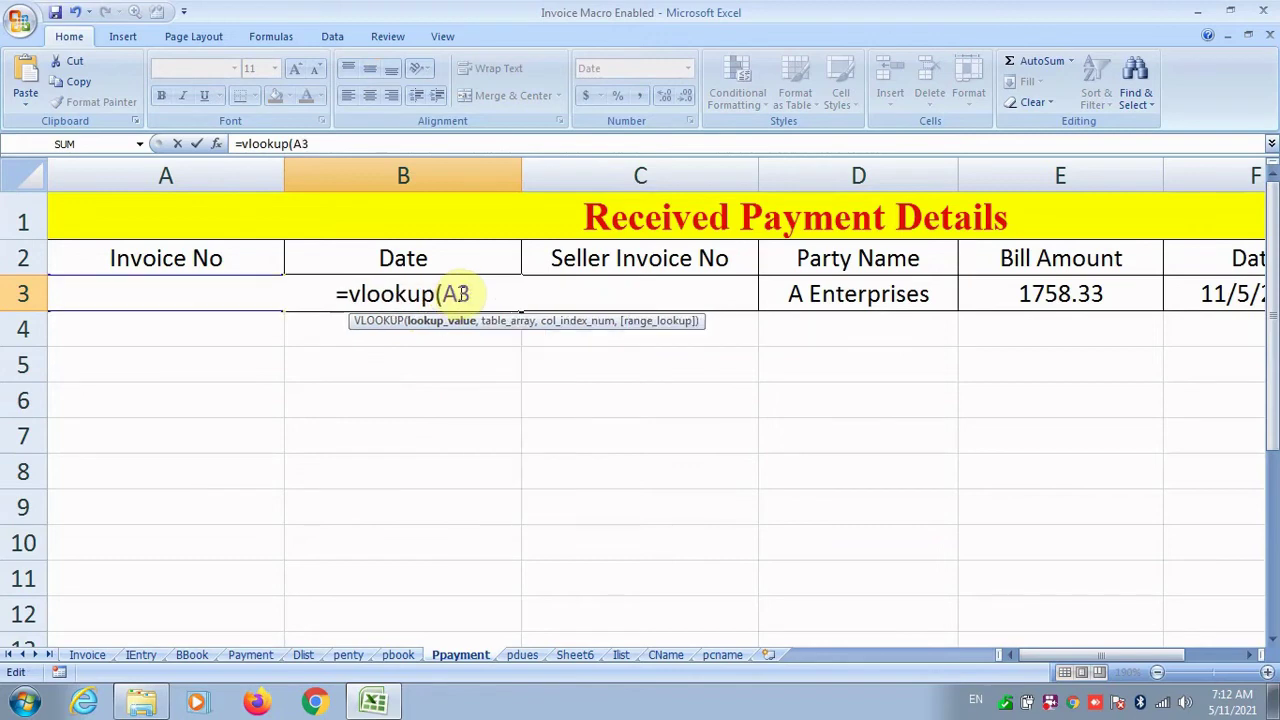
type(",")
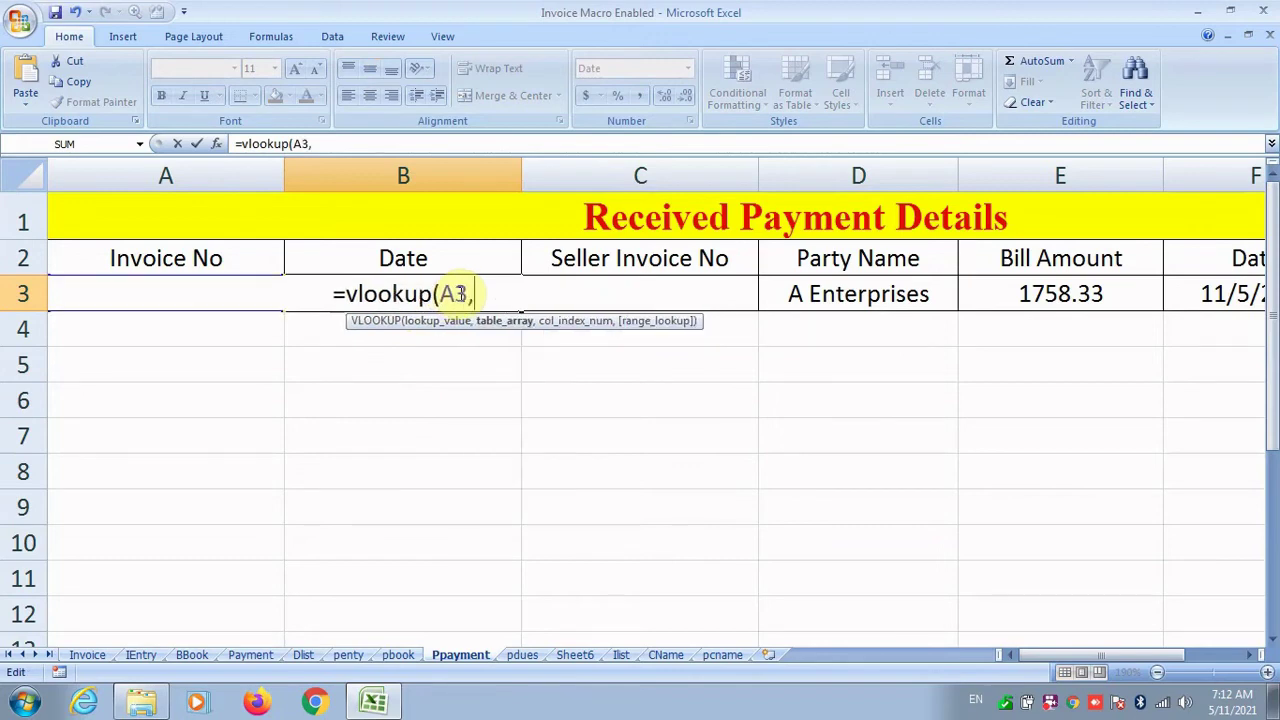
left_click(398, 655)
left_click_drag(1088, 656, 1000, 656)
left_click_drag(100, 277, 786, 580)
left_click(396, 144)
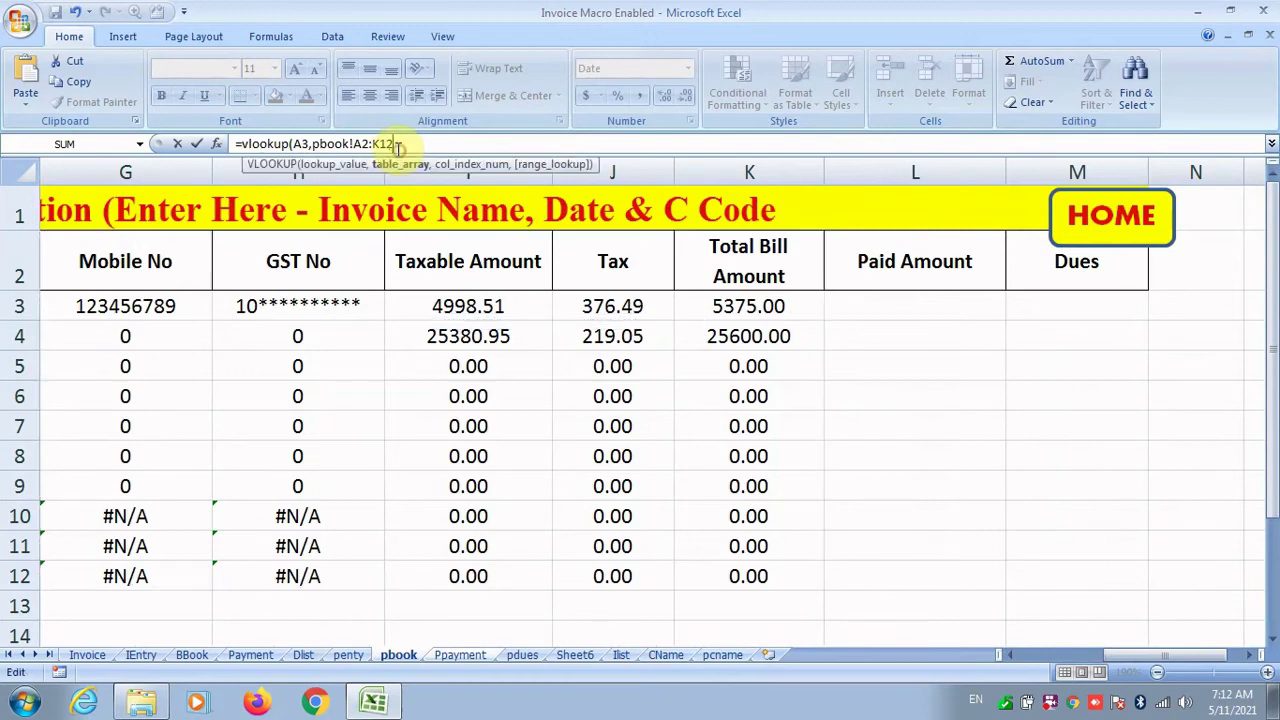
type(",4,0,")
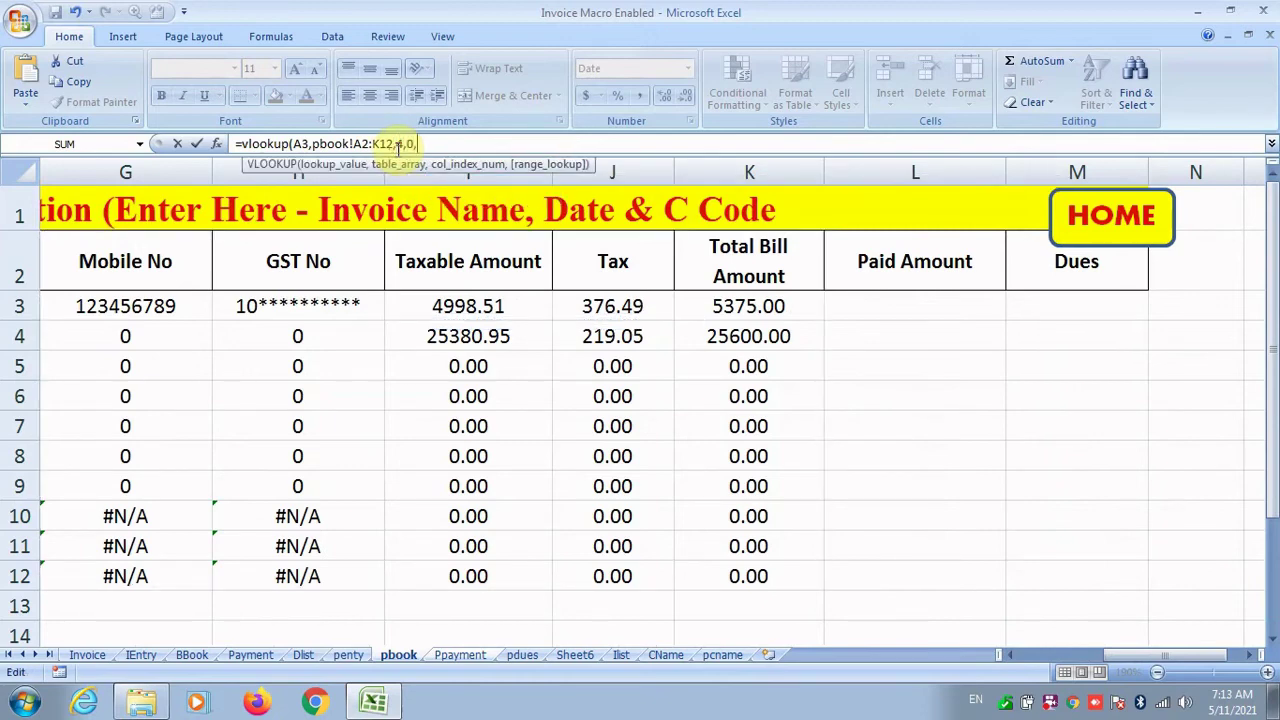
key("BackSpace")
key("Return")
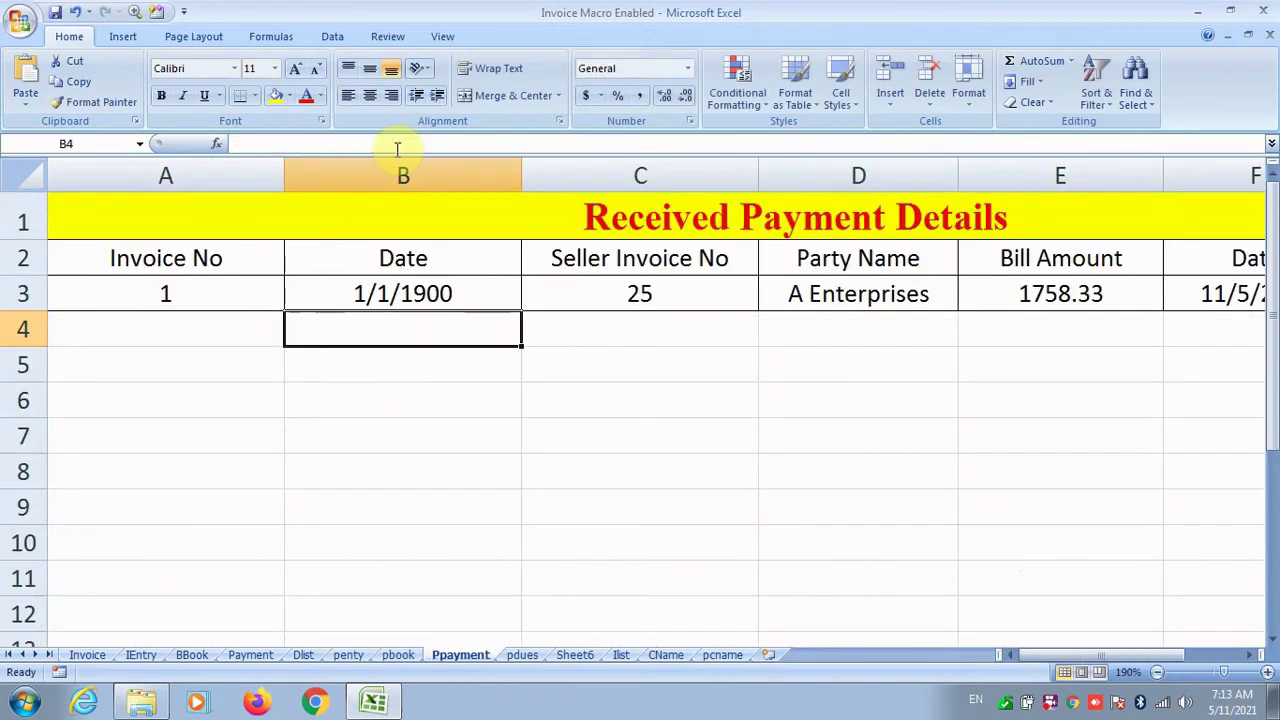
Step: Check the Date column's position on the pbook sheet and set the column index of the B3 lookup to 2
left_click(376, 292)
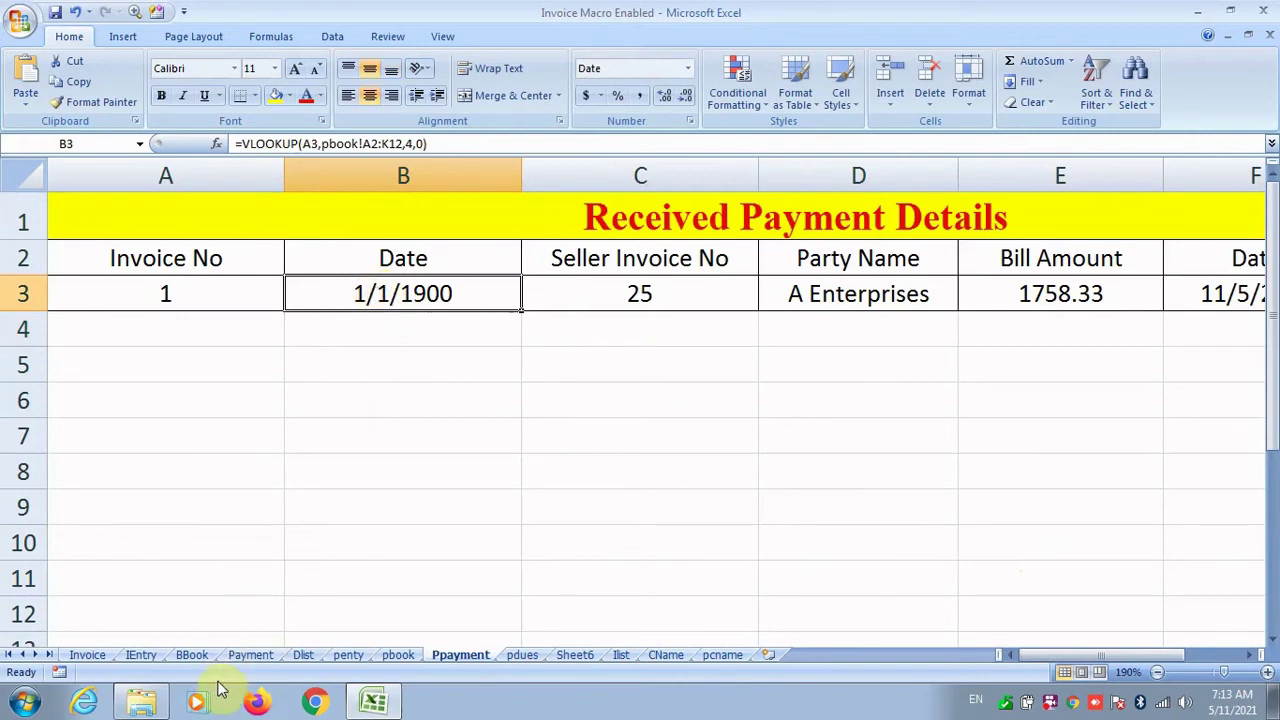
left_click(396, 654)
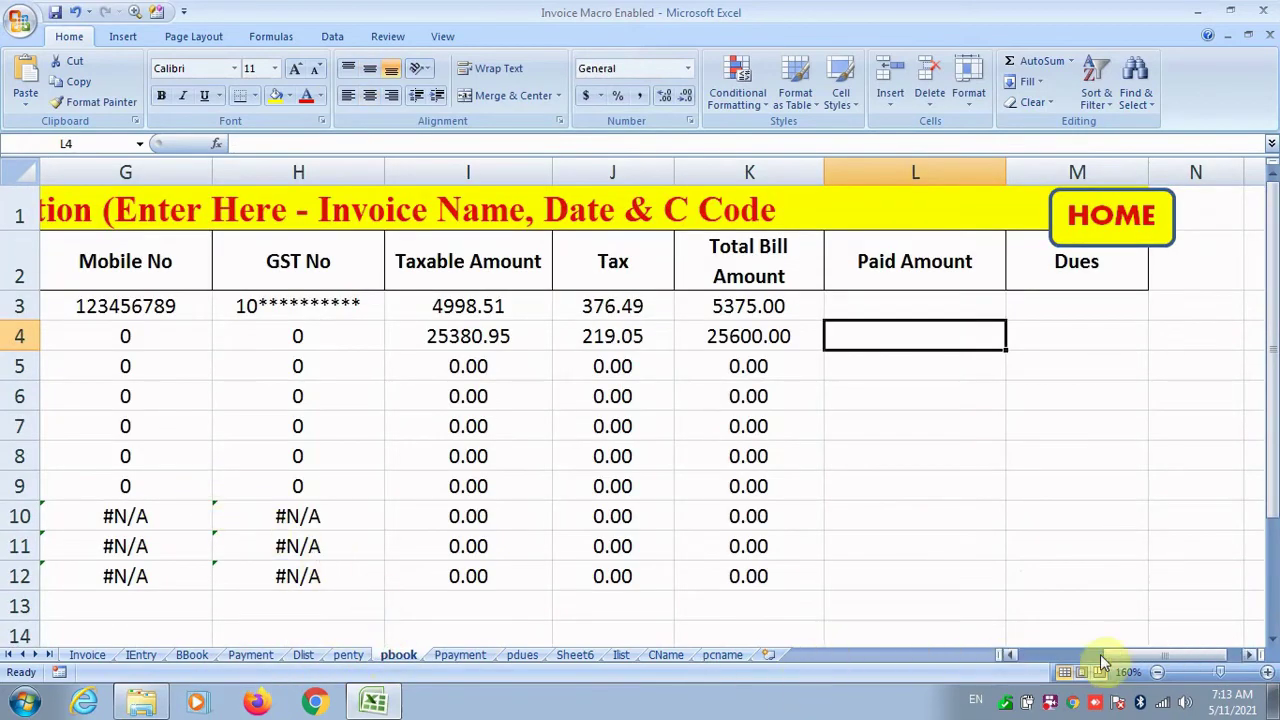
left_click_drag(1100, 654, 986, 660)
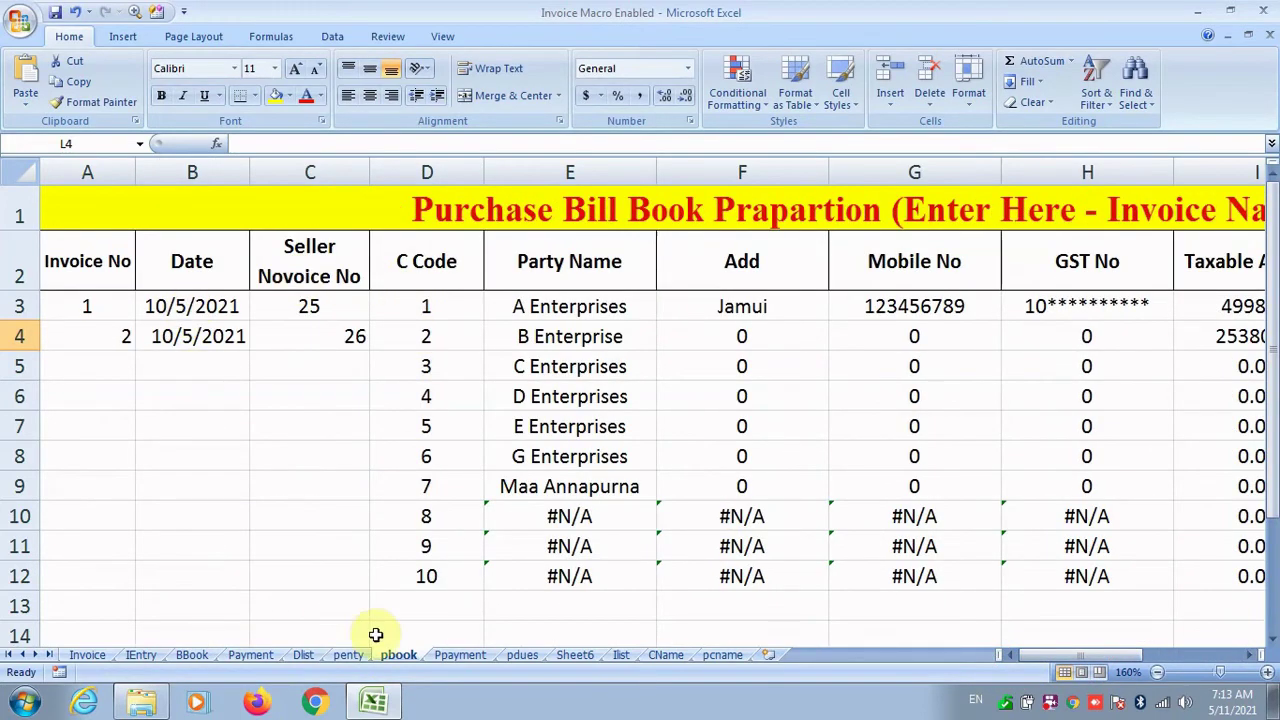
left_click(450, 654)
double_click(418, 293)
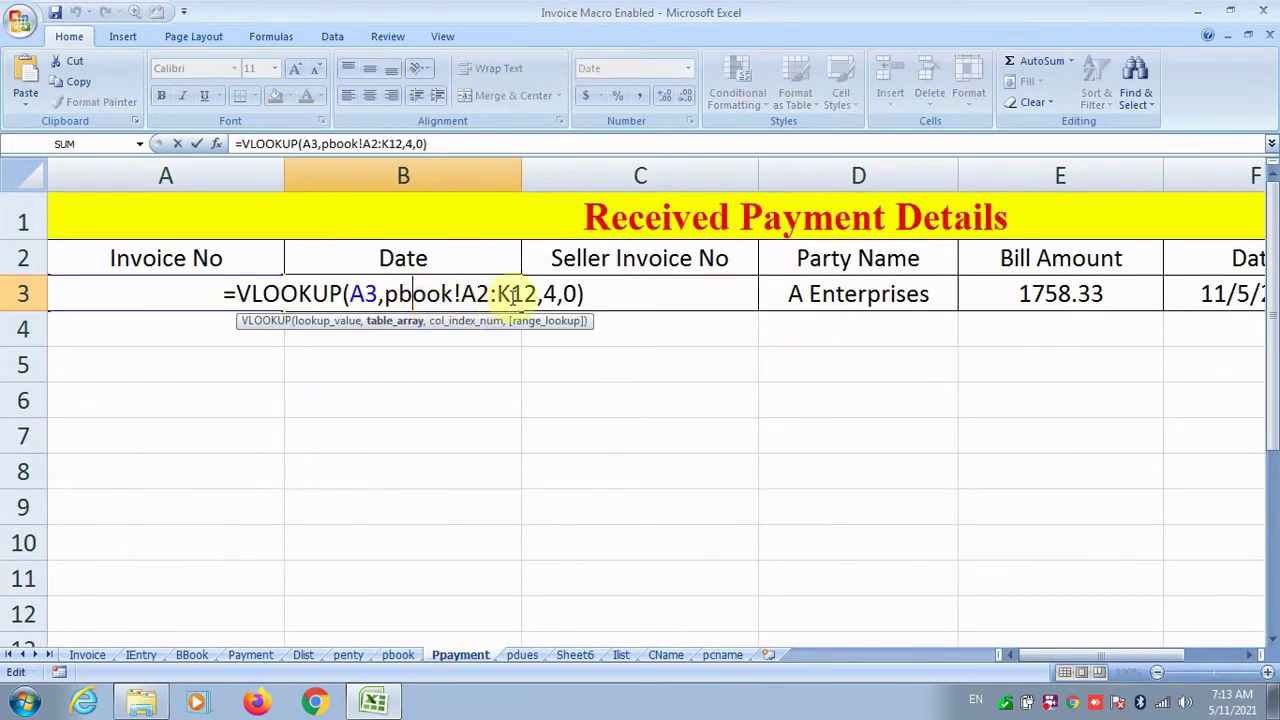
key("Return")
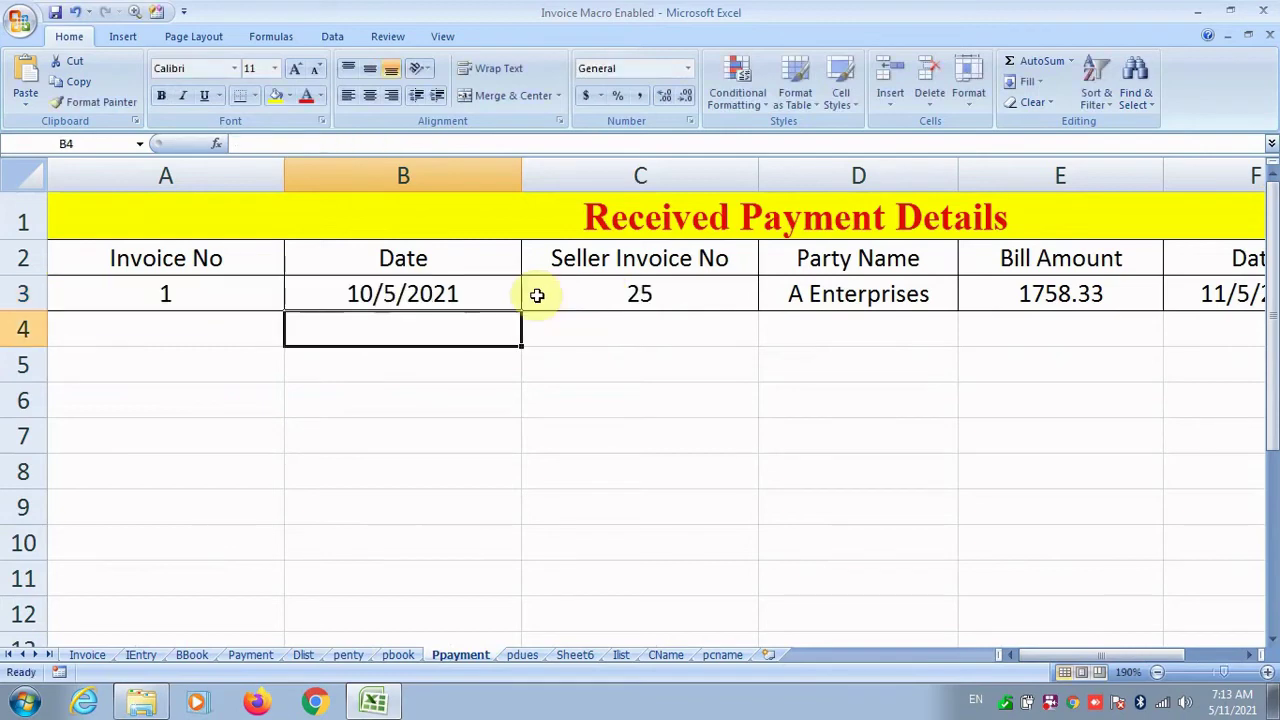
left_click(622, 293)
left_click(466, 294)
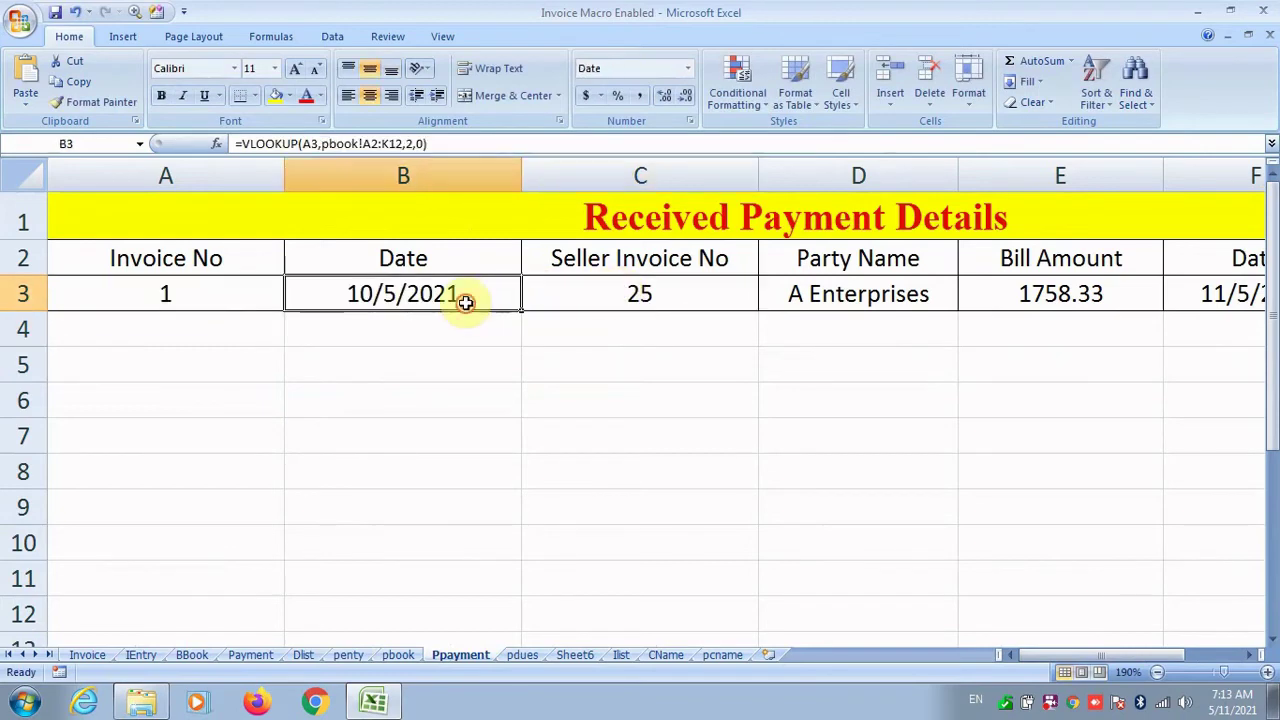
double_click(462, 294)
left_click_drag(586, 293, 89, 283)
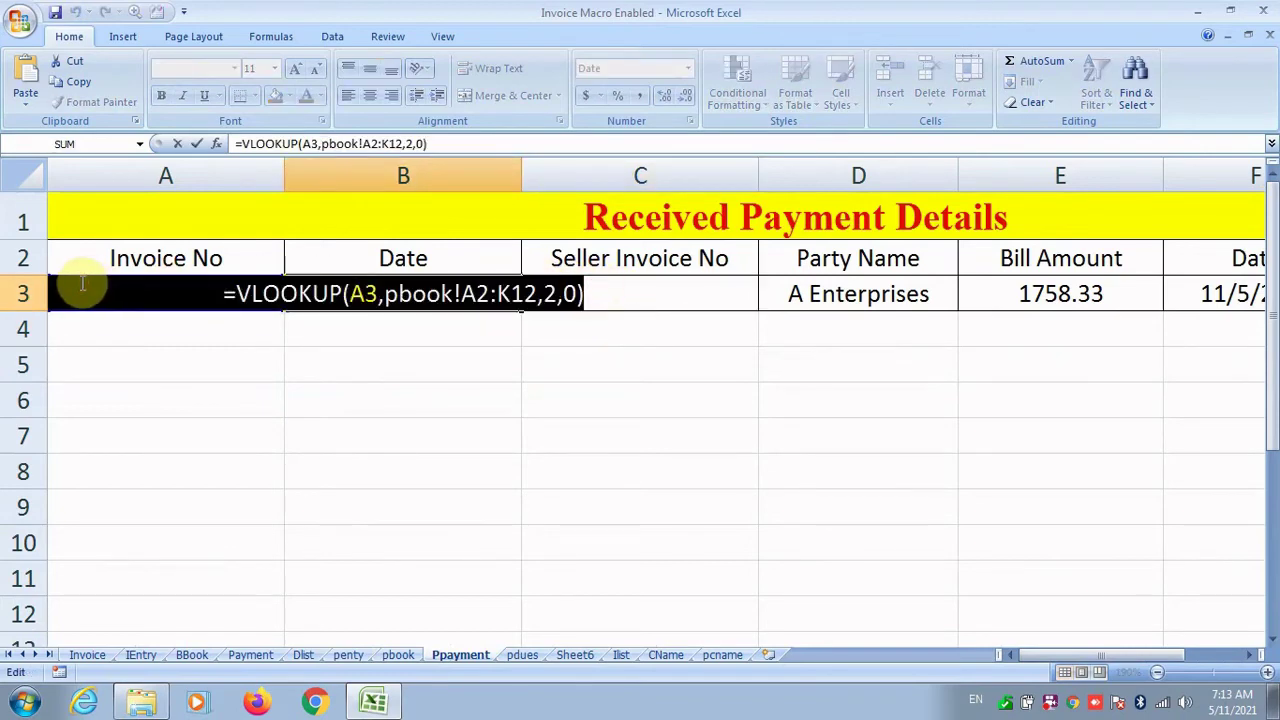
key("Escape")
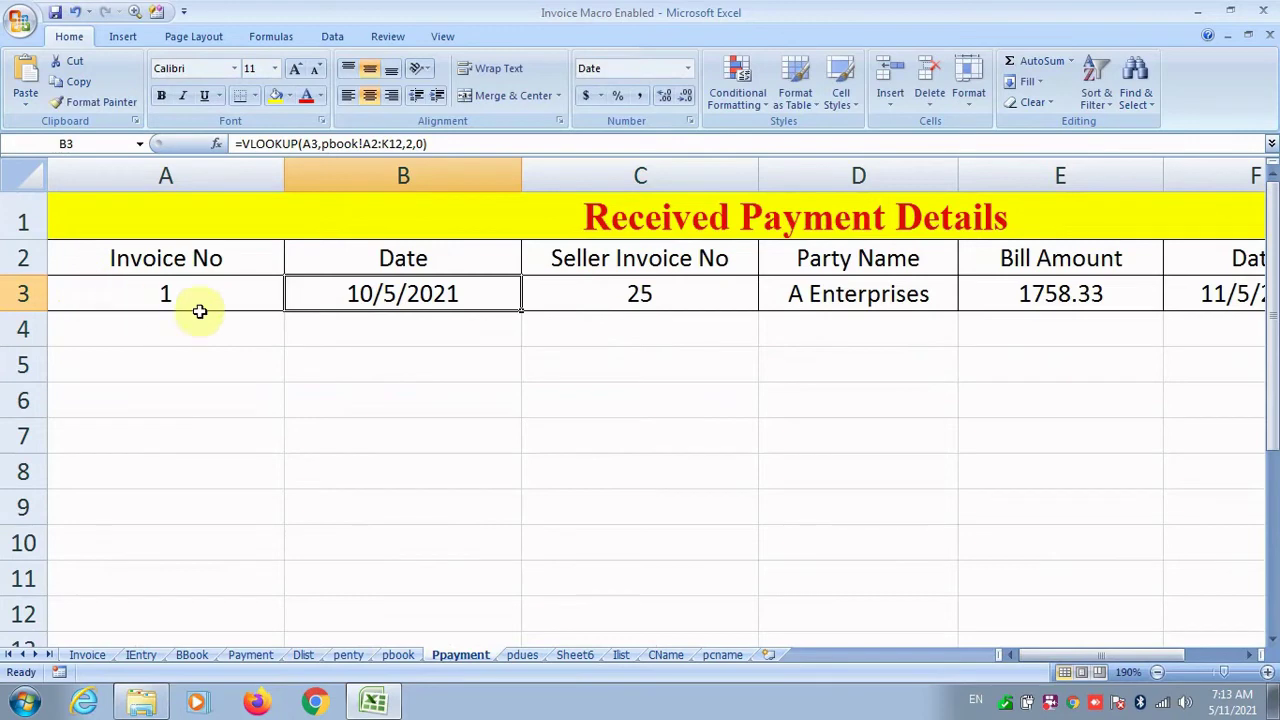
Step: Make the B3 lookup range absolute and extend it to row 100000, as pbook!$A$2:$K$100000
double_click(348, 293)
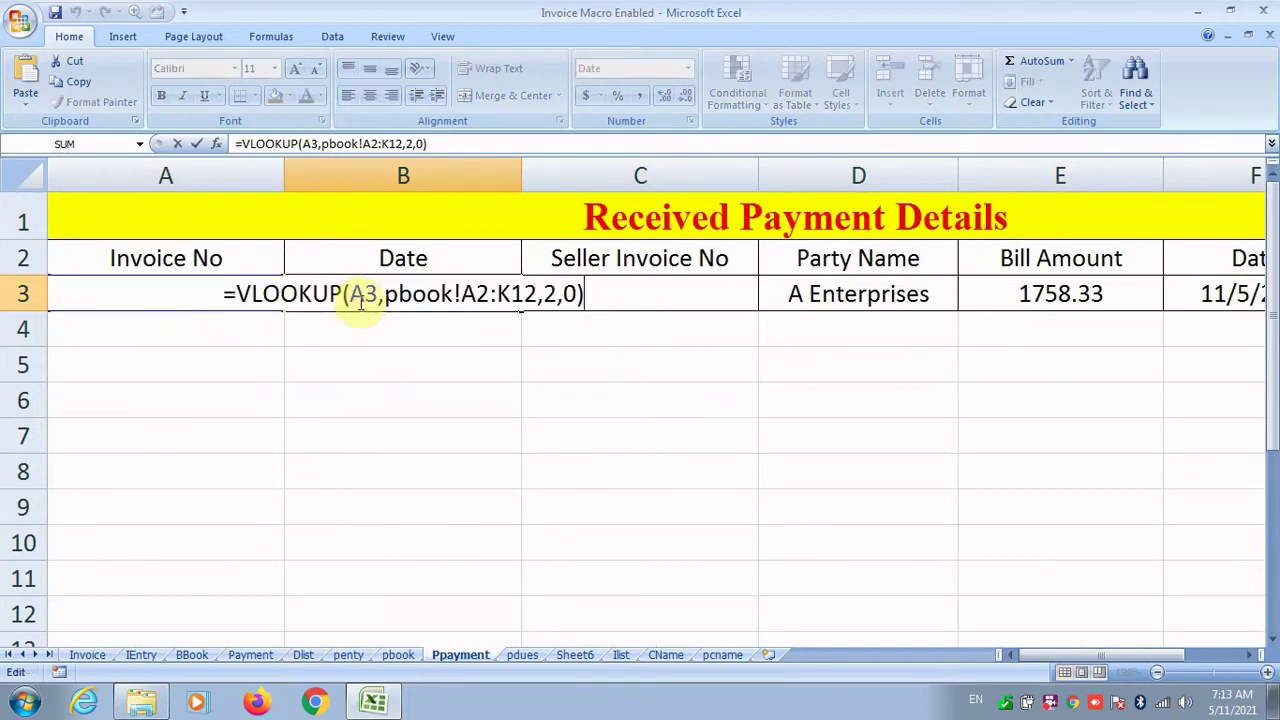
left_click(489, 294)
key("F4")
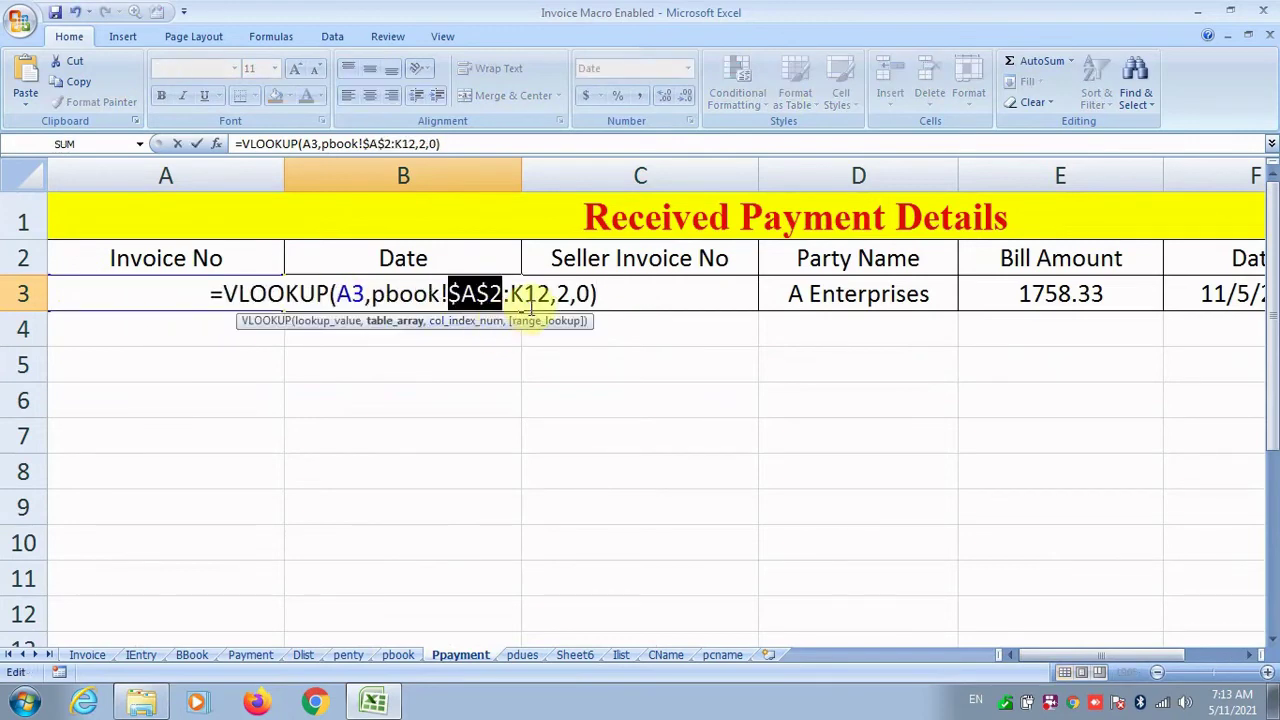
left_click(533, 300)
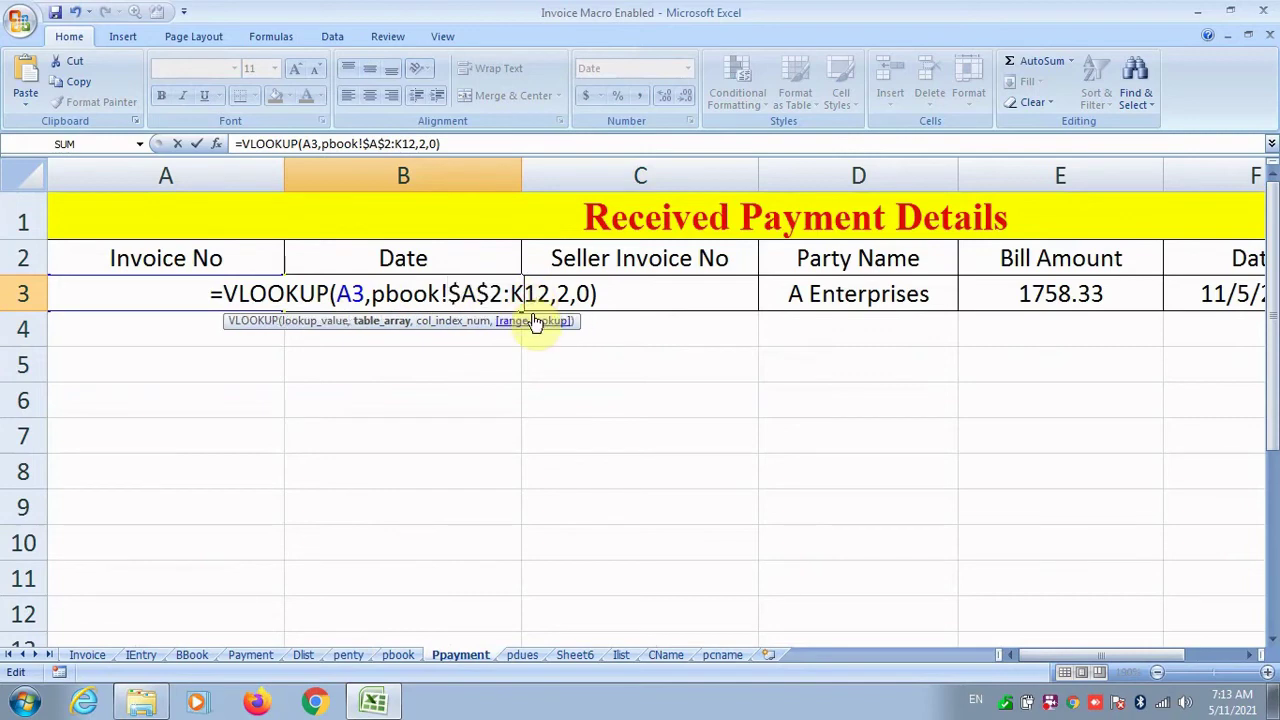
type("100000")
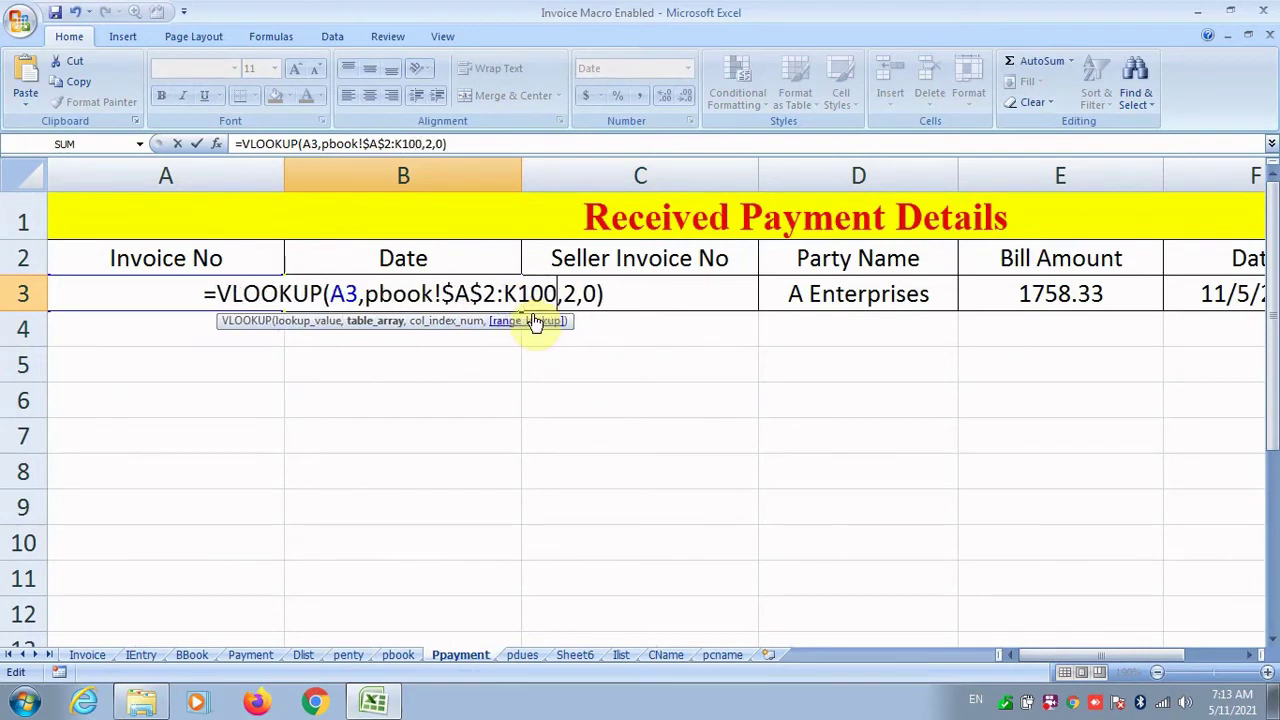
key("F4")
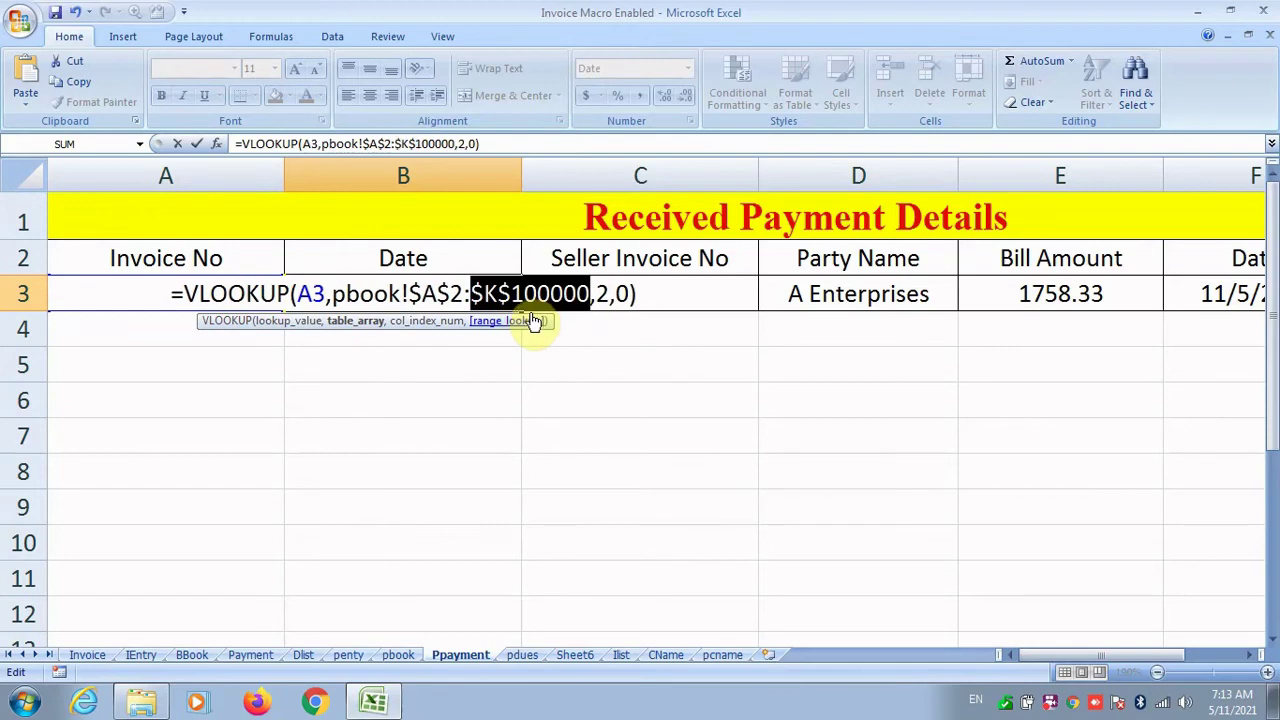
key("Return")
left_click(514, 298)
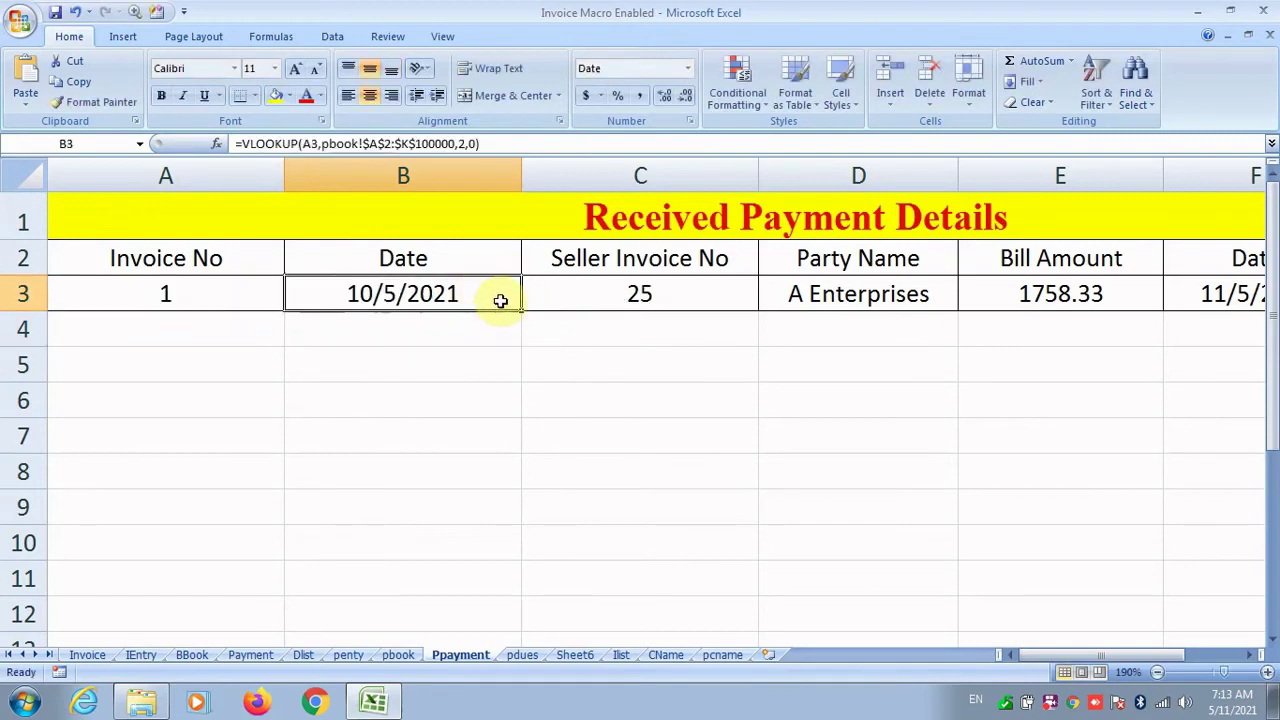
Step: Replace the Seller Invoice No formula in C3 with a copy of the B3 lookup, using column index 3
double_click(500, 300)
left_click_drag(660, 294, 5, 305)
key("ctrl+c")
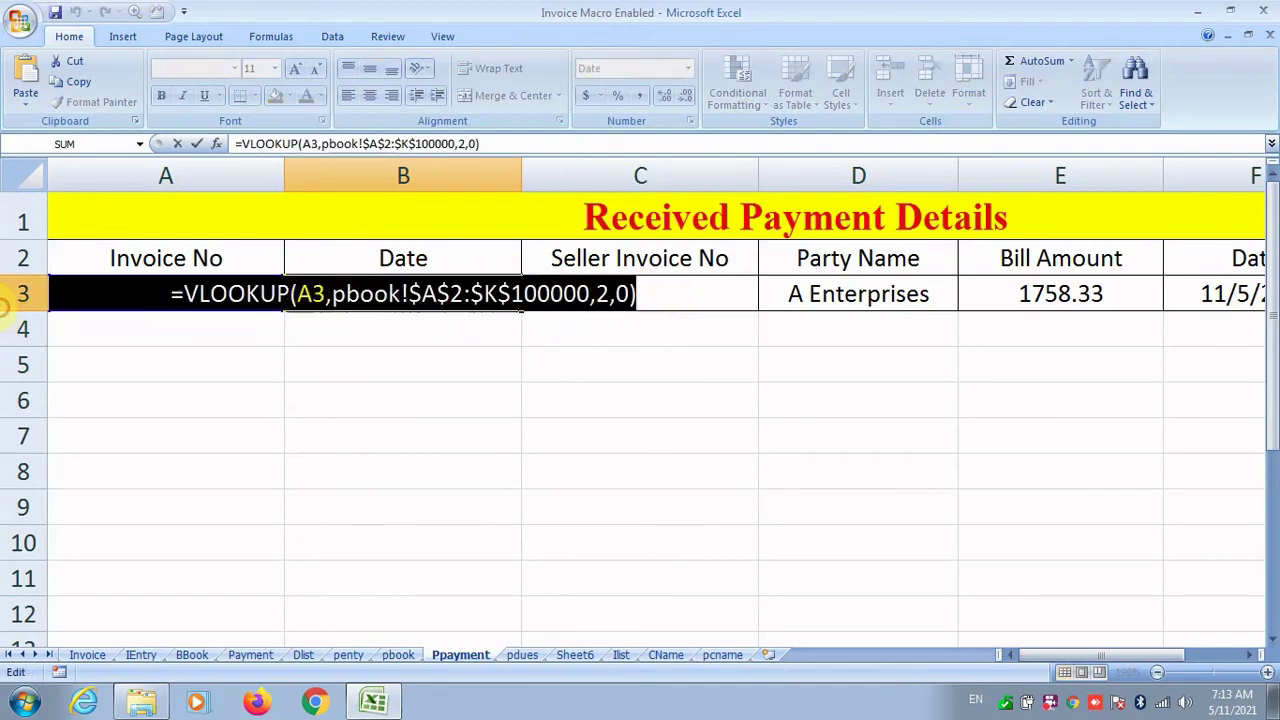
key("Escape")
double_click(666, 305)
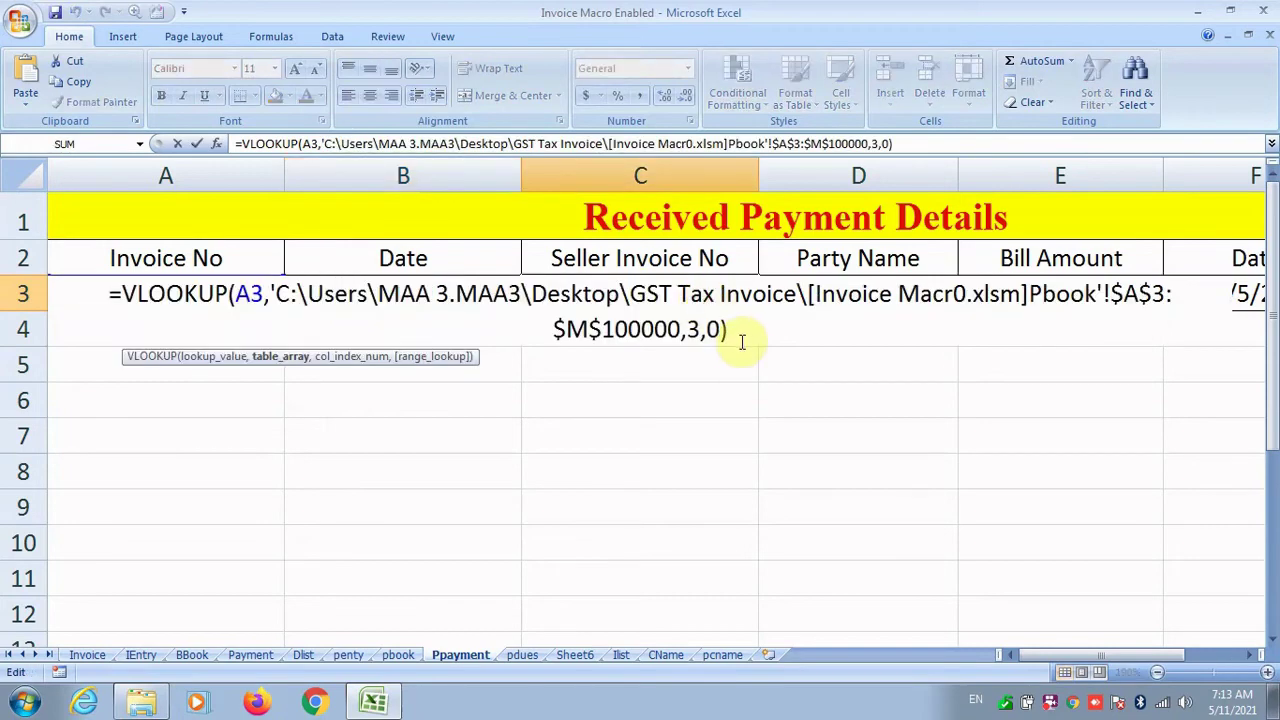
left_click_drag(742, 342, 8, 292)
key("ctrl+v")
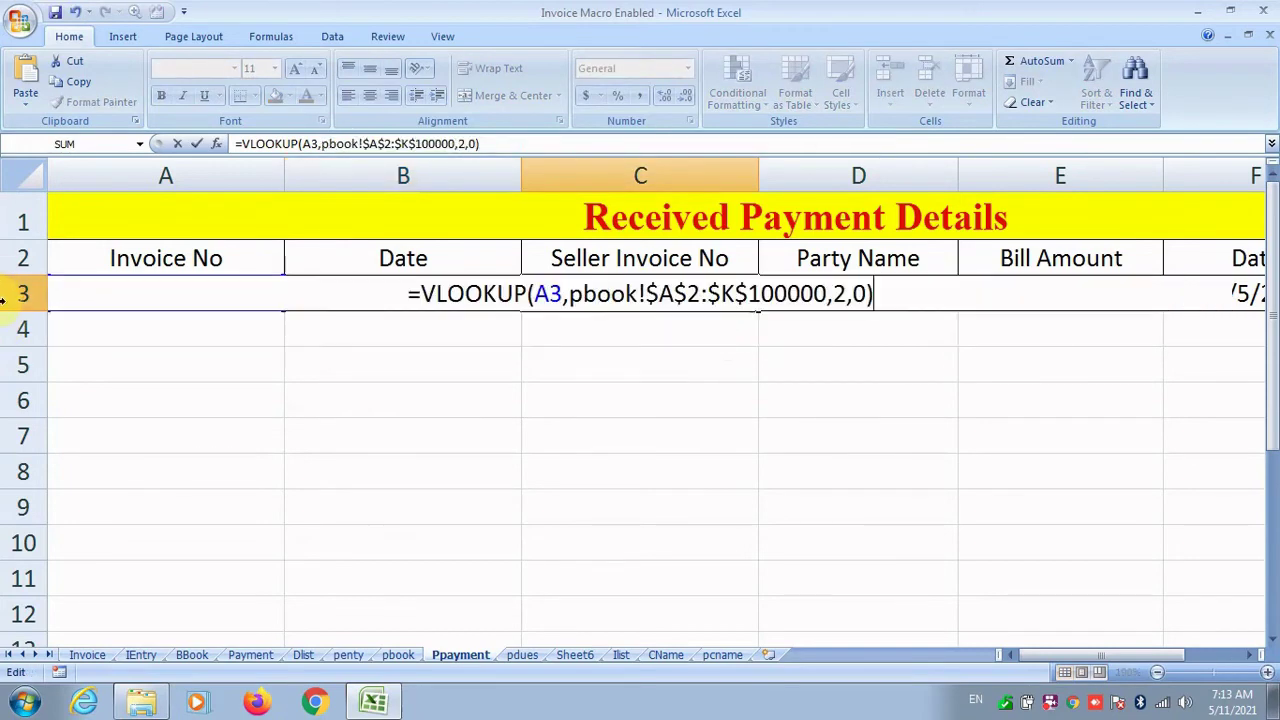
left_click(832, 293)
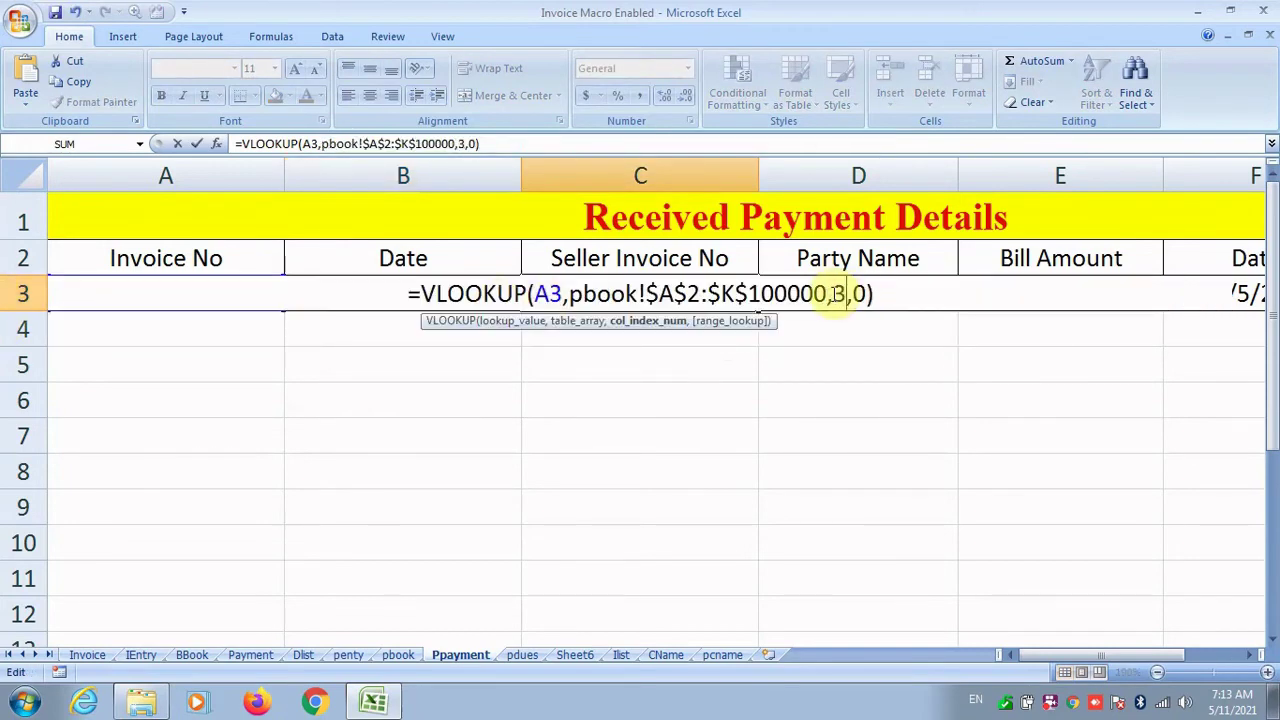
key("Return")
Step: Replace the Party Name formula in D3 with the copied pbook lookup, using column index 4
left_click(820, 293)
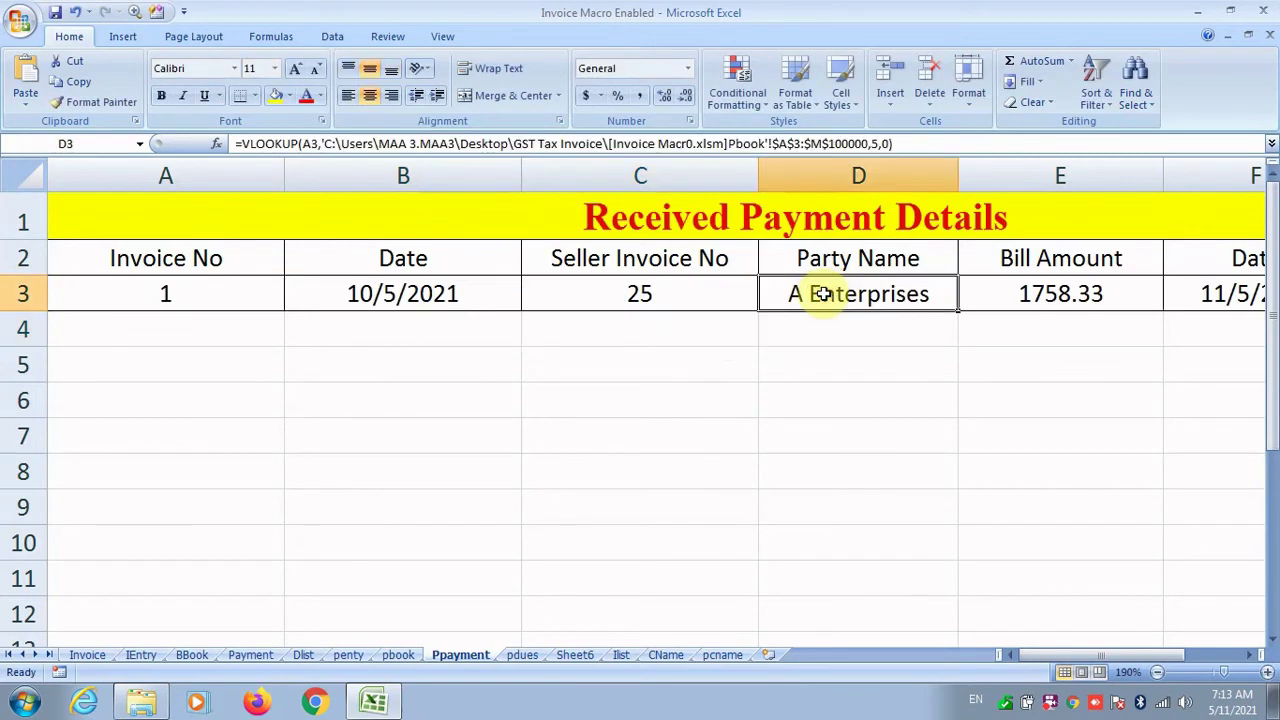
double_click(820, 293)
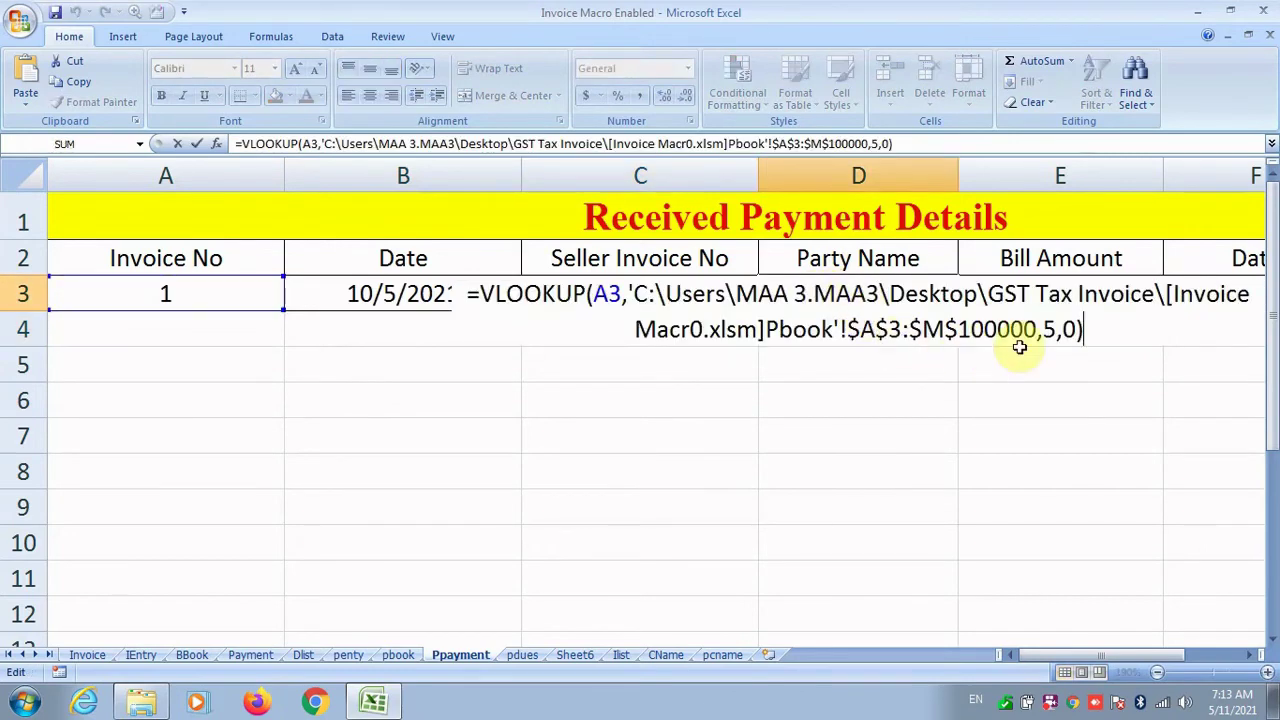
left_click_drag(1088, 330, 60, 302)
key("ctrl+v")
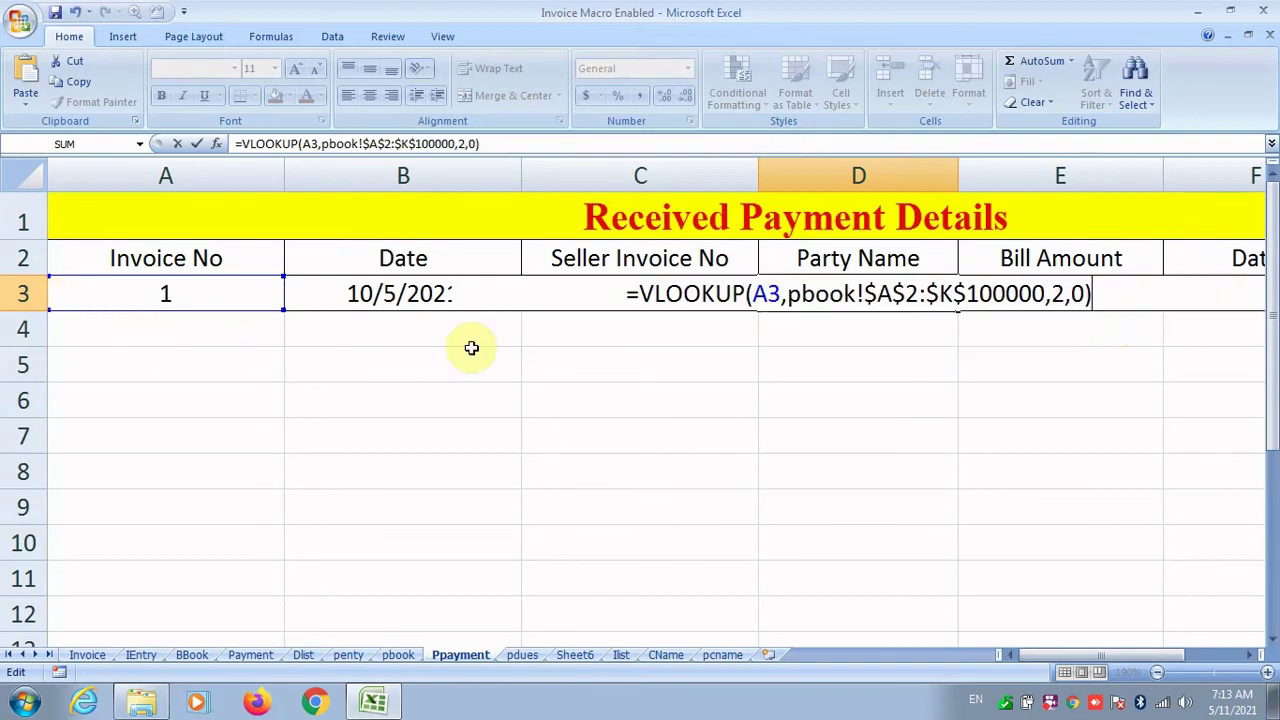
left_click(1055, 293)
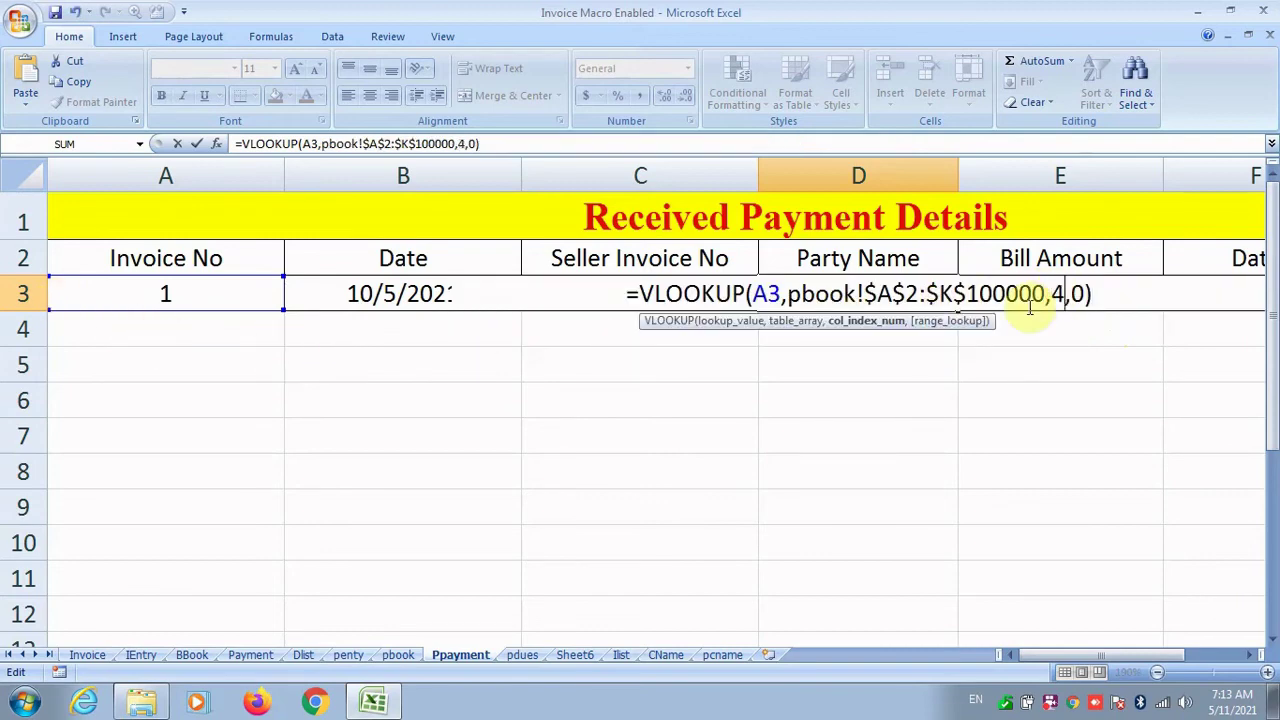
key("Return")
left_click(914, 294)
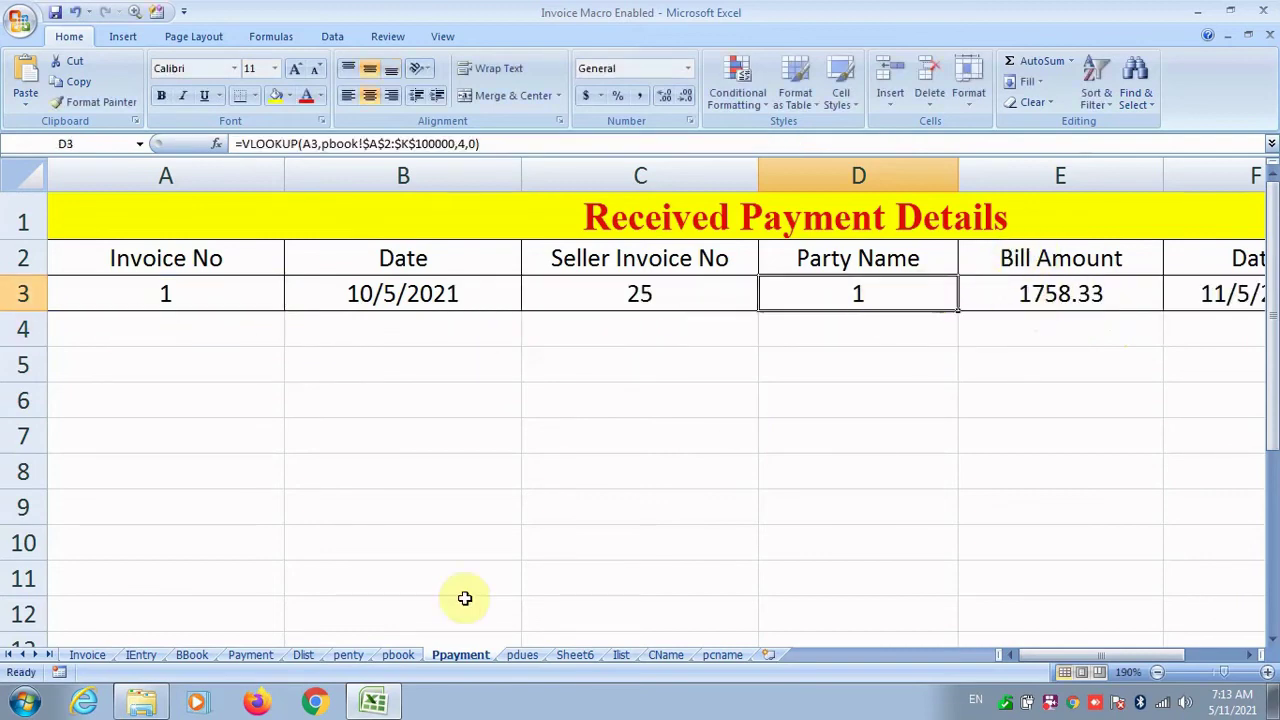
Step: Check the Party Name column's position on the pbook sheet and set the column index of the D3 lookup to 5
left_click(394, 656)
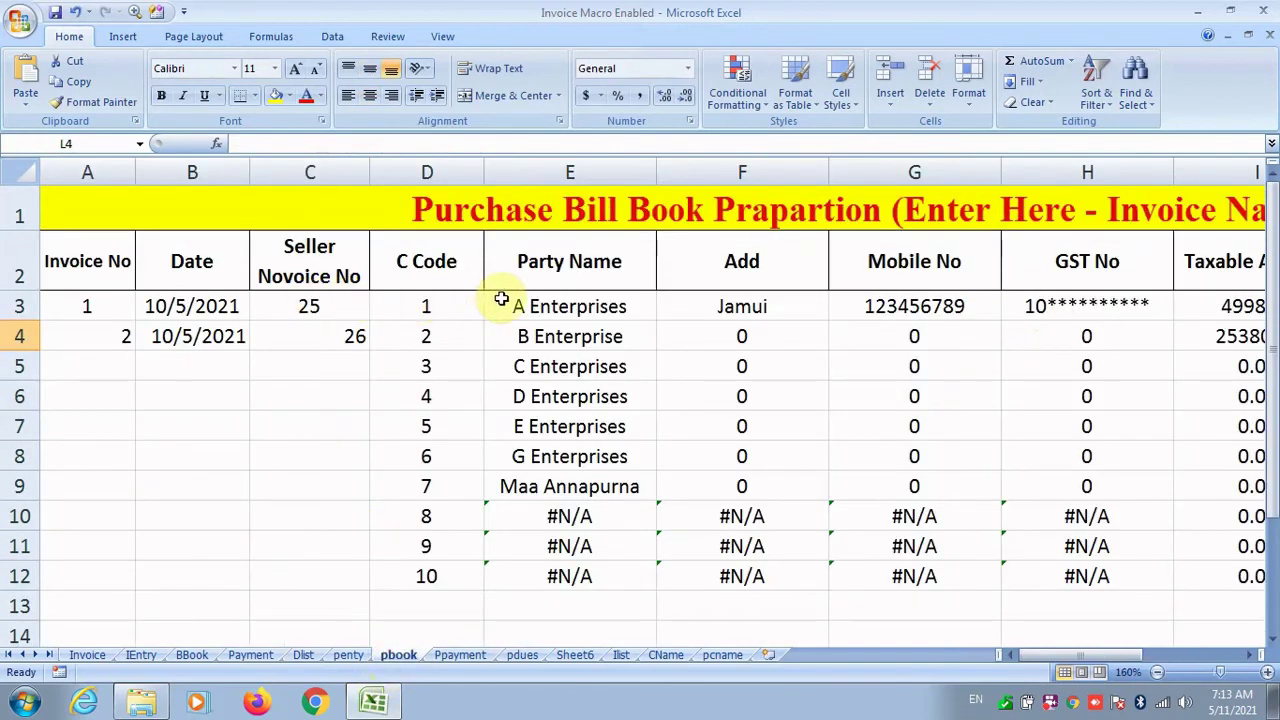
left_click(459, 656)
double_click(878, 294)
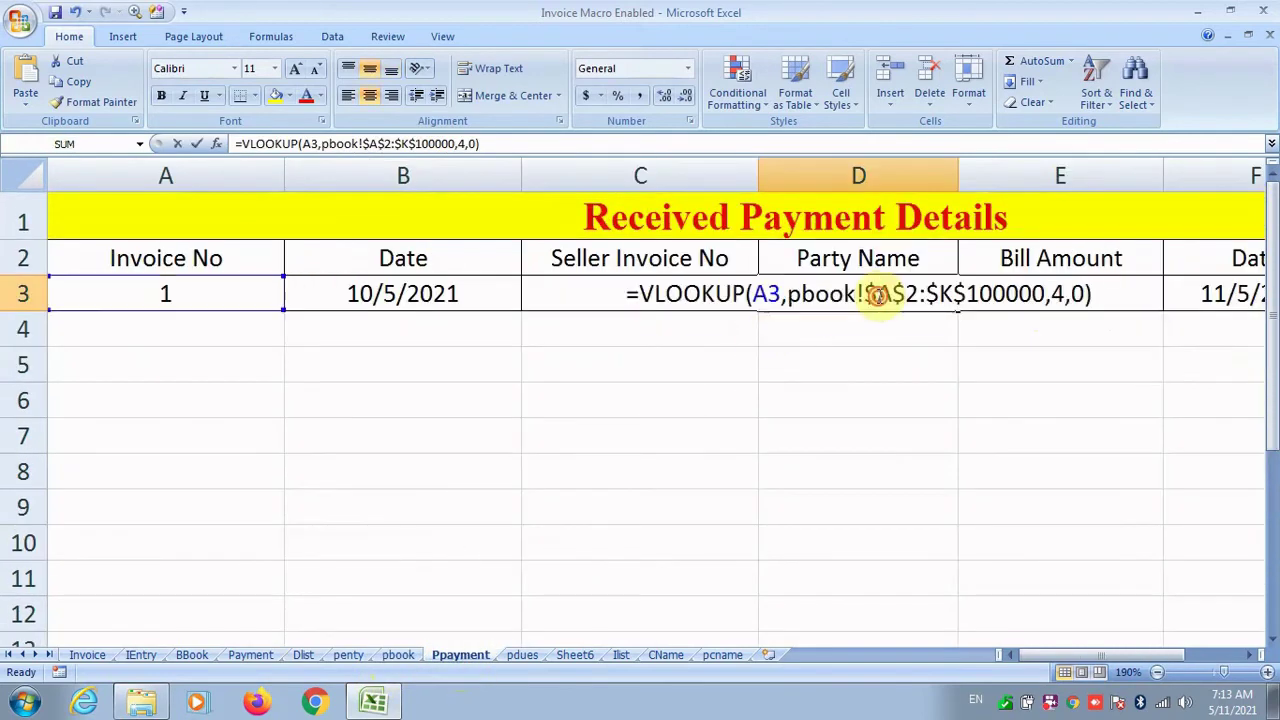
left_click(1056, 292)
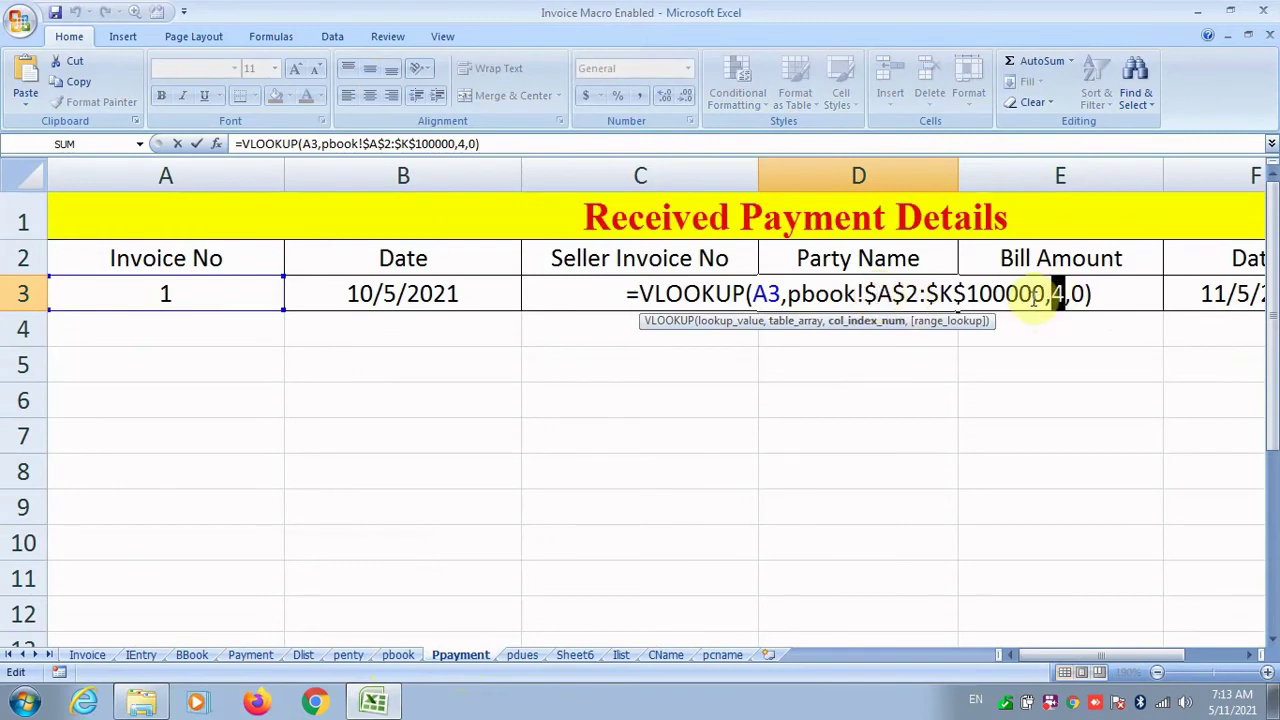
key("Return")
Step: Replace the Bill Amount formula in E3 with the copied pbook lookup, using column index 6
double_click(1029, 296)
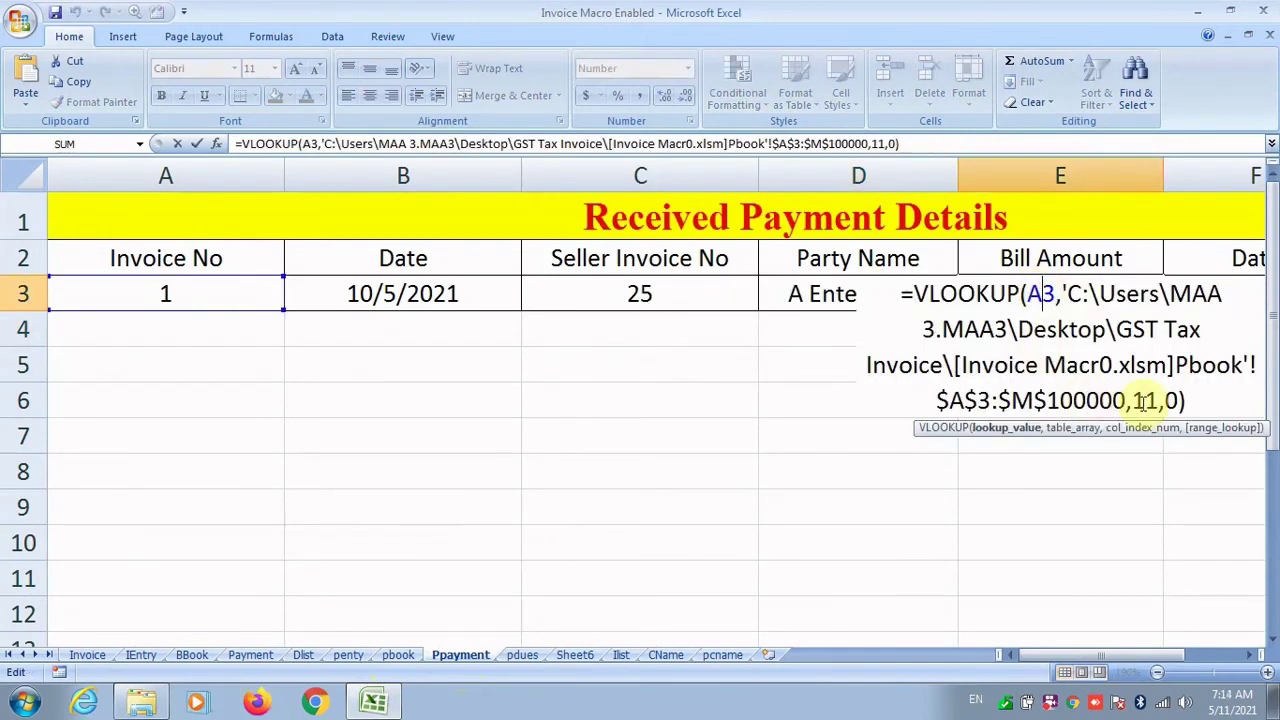
left_click_drag(1190, 400, 830, 296)
key("ctrl+v")
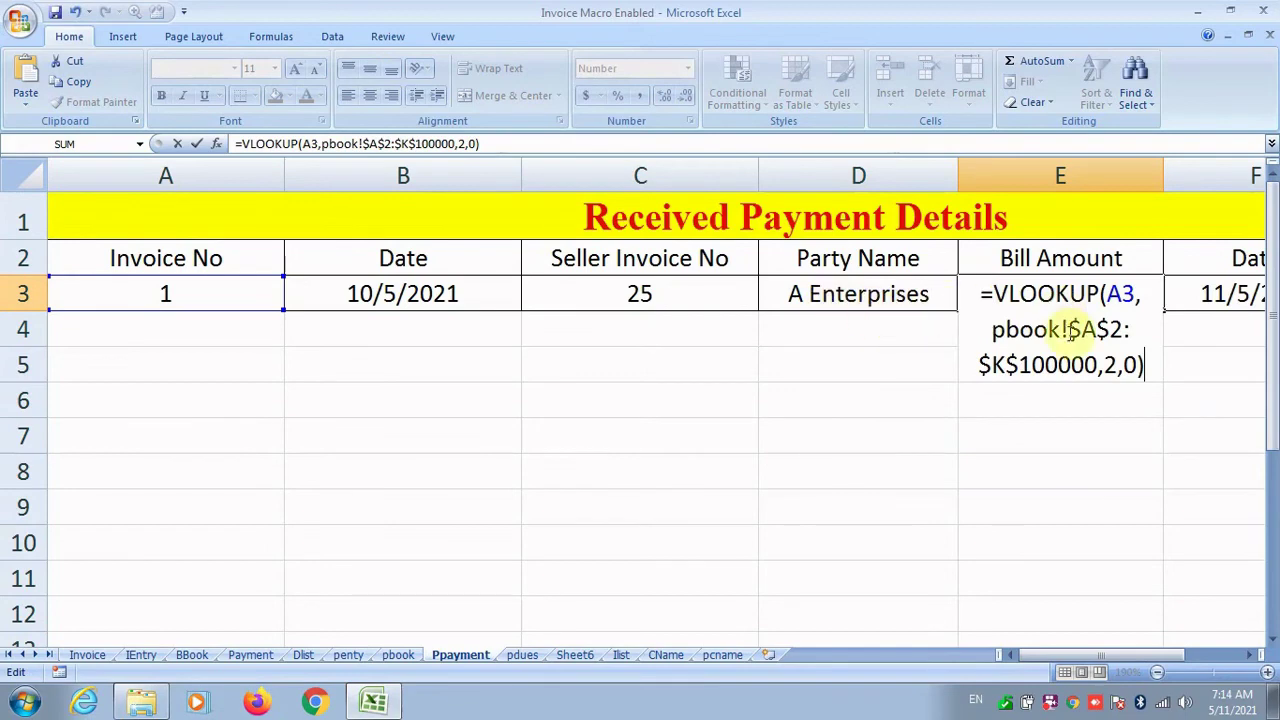
left_click(1102, 366)
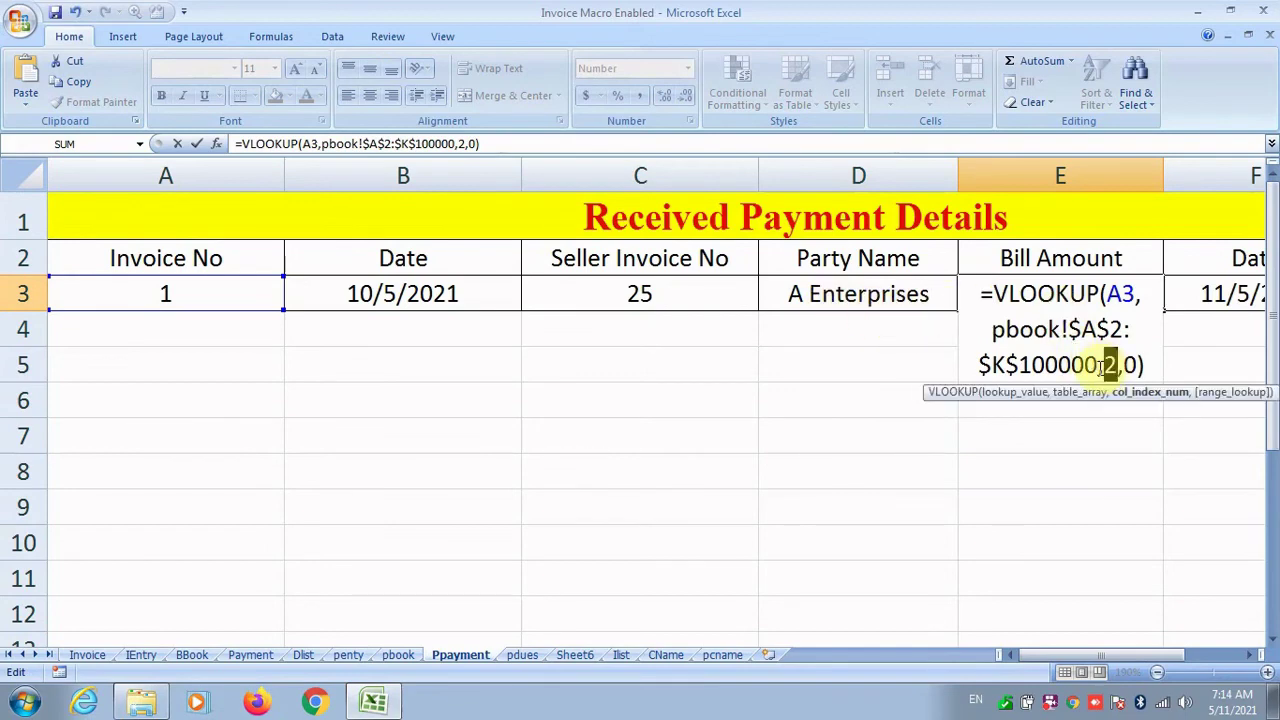
type("6")
key("Return")
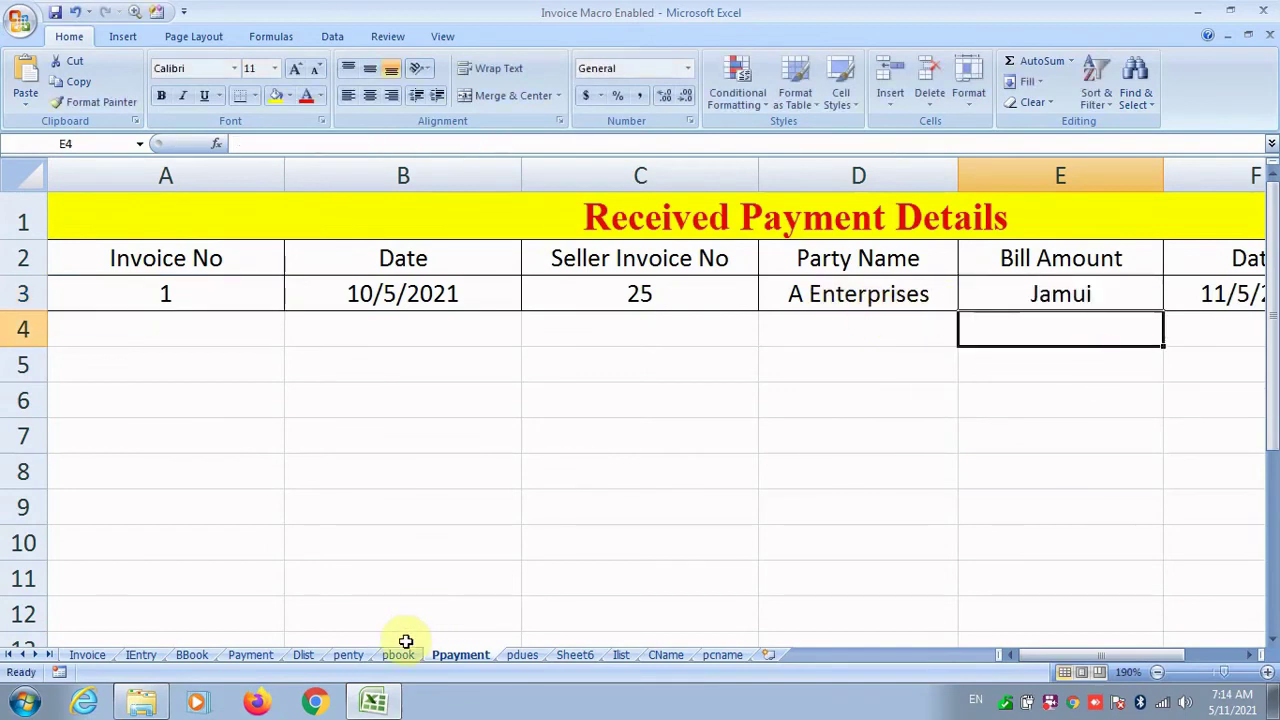
Step: Check the Taxable Amount column's position on the pbook sheet and set the column index of the E3 lookup to 9
left_click(400, 652)
left_click(668, 276)
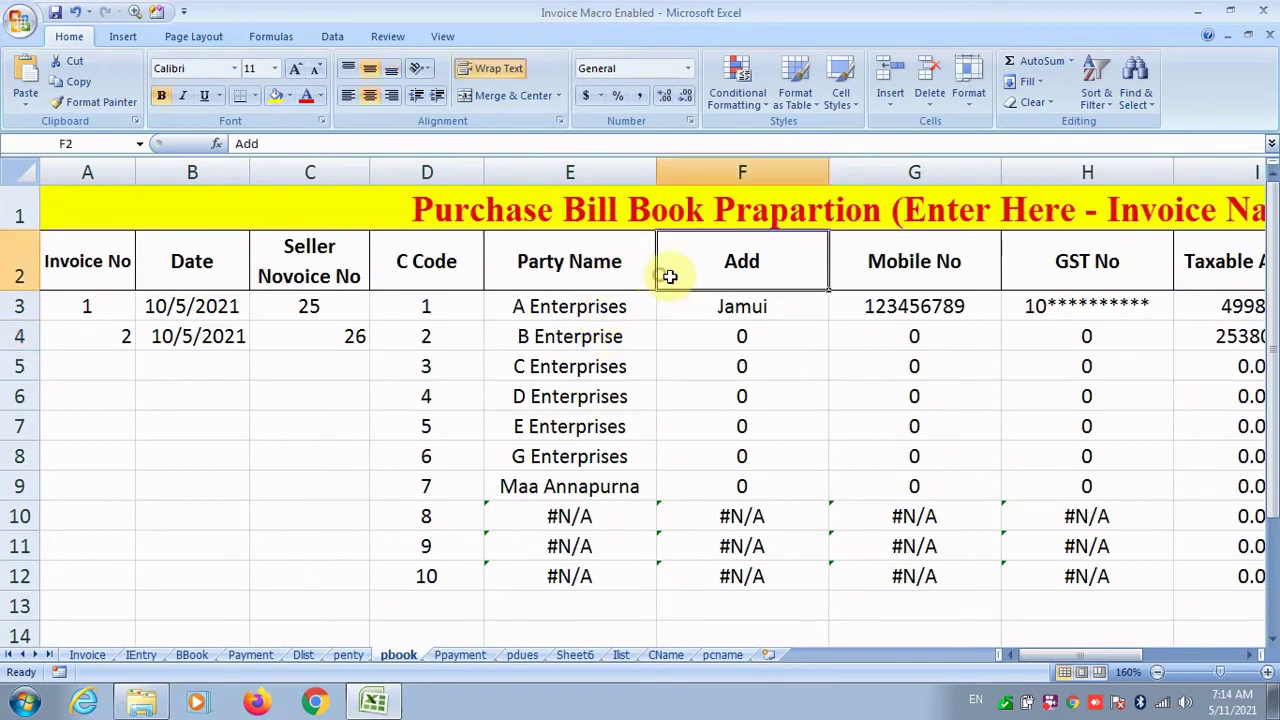
key("Right")
key("Right")
key("Right")
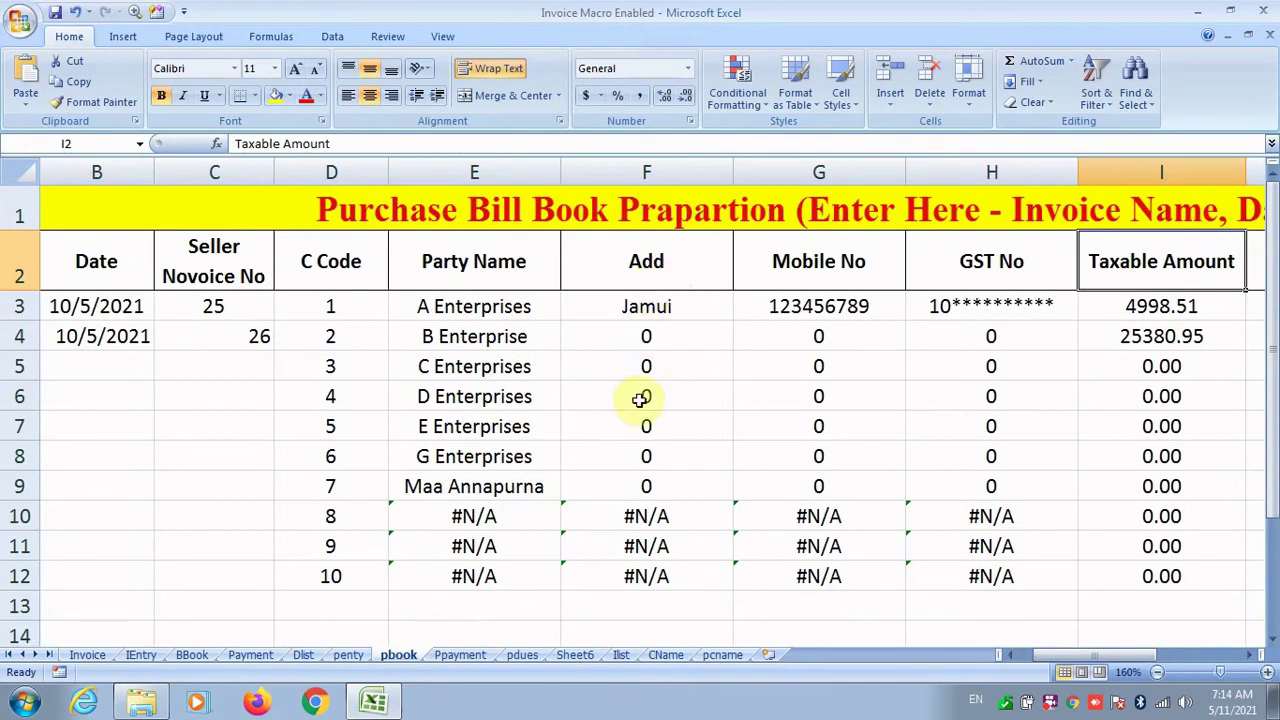
left_click(460, 655)
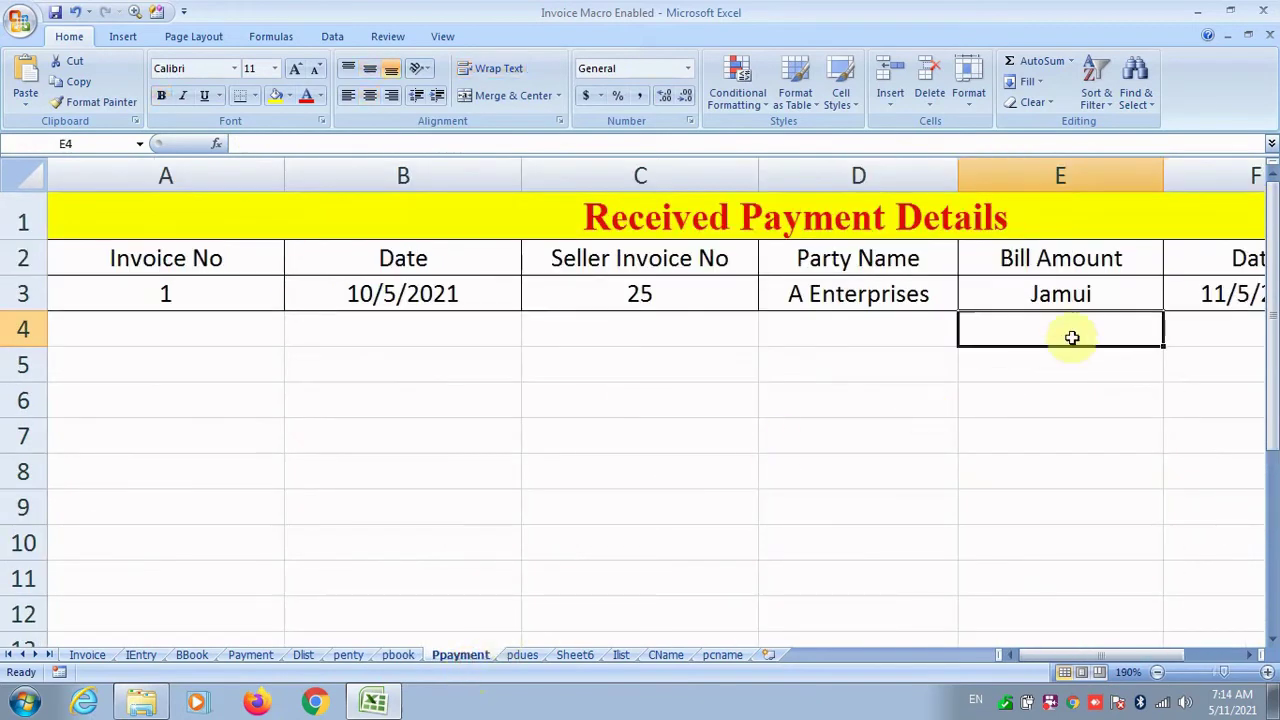
left_click(1034, 297)
double_click(1036, 295)
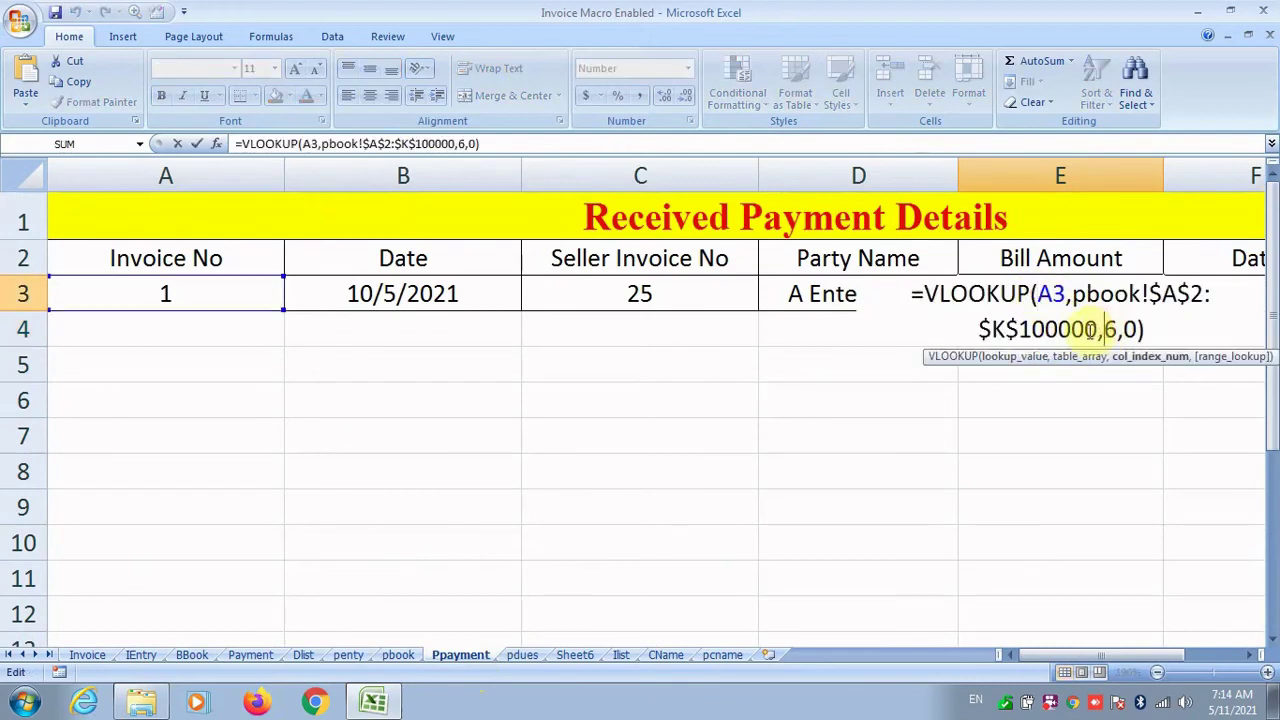
key("shift+Right")
type("9")
key("Return")
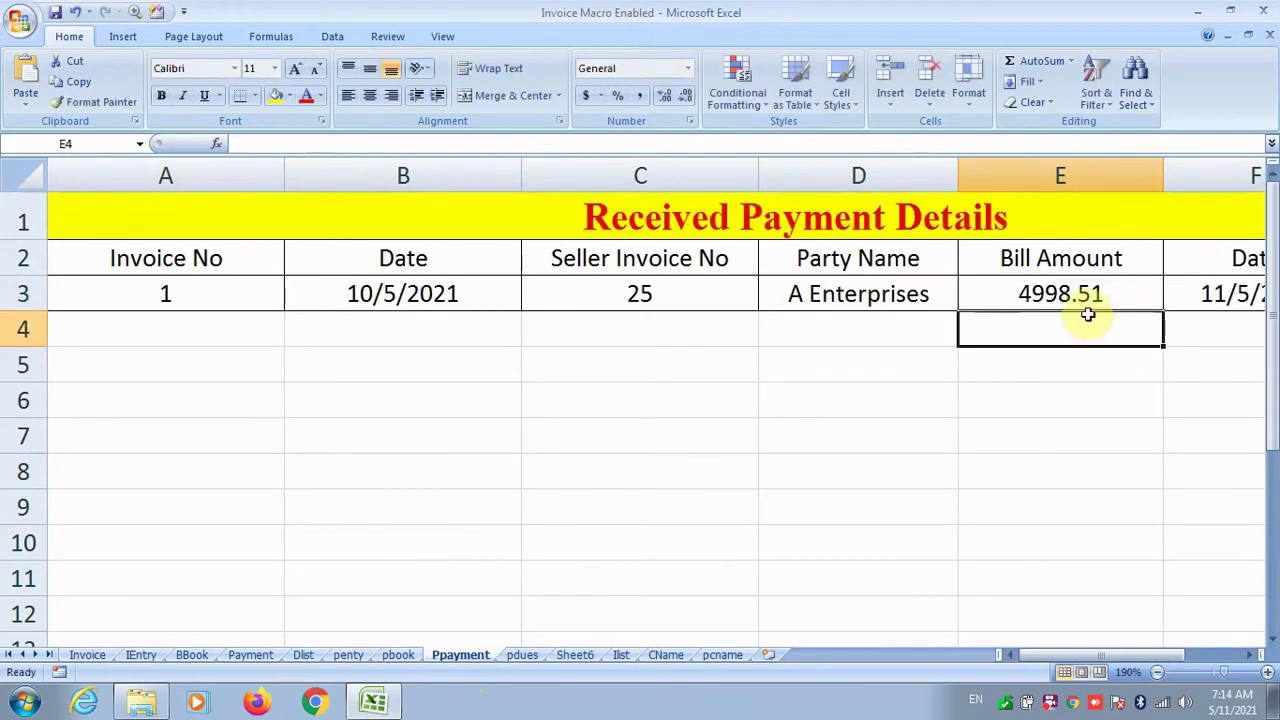
Step: Set the column index of the Bill Amount lookup in E3 to 11
left_click(1080, 295)
double_click(1080, 295)
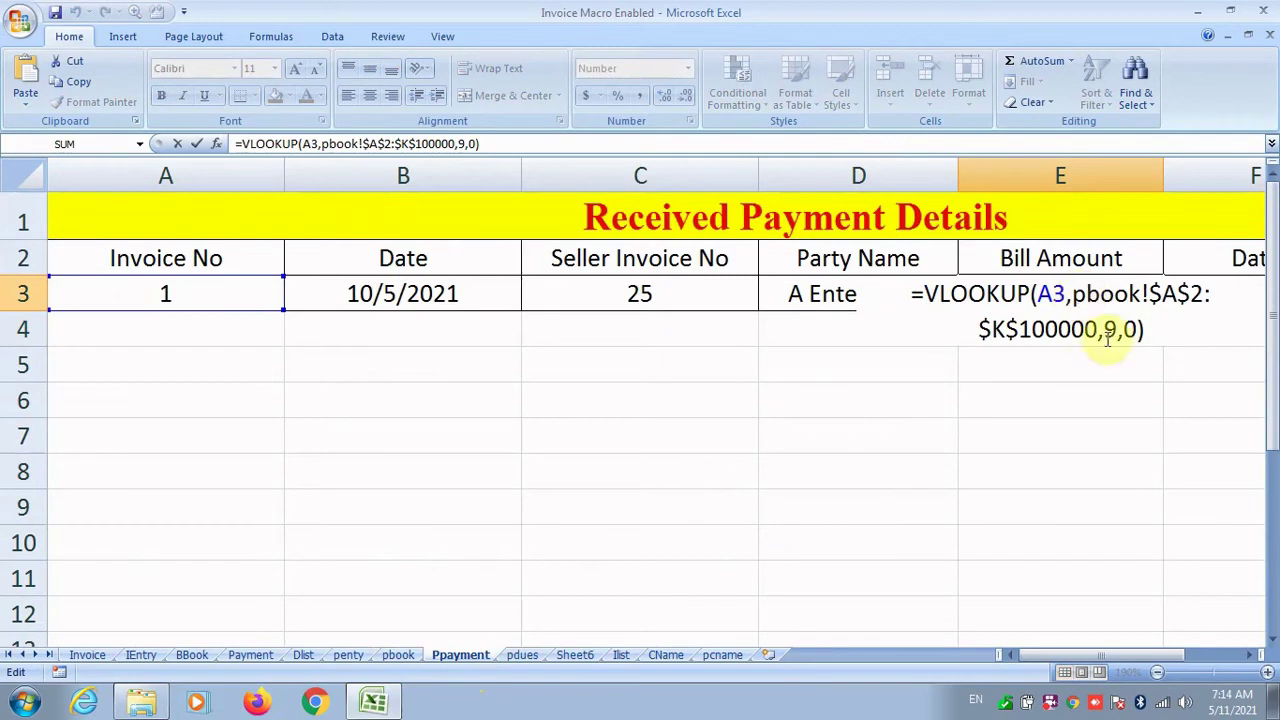
left_click(1107, 331)
type("11")
key("Return")
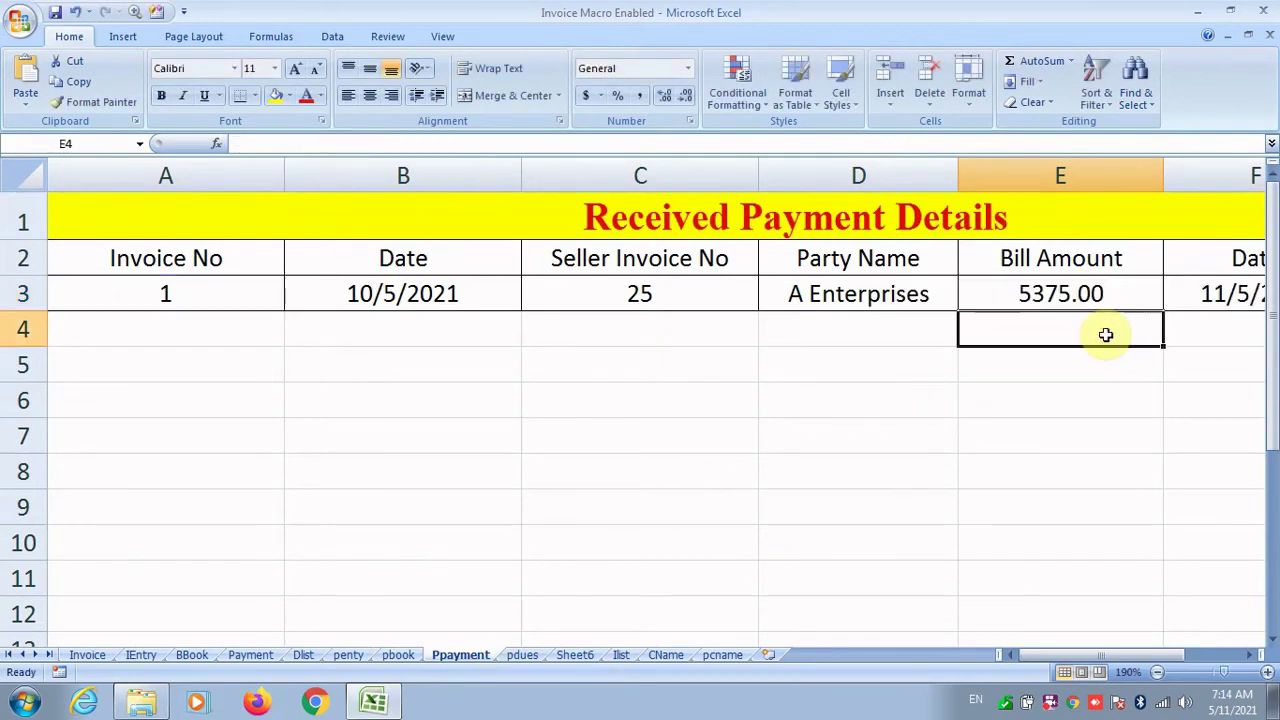
Step: Enter the payment date 26/05/2021 in F3 and the paid amount 5375 in G3
key("Right")
key("Right")
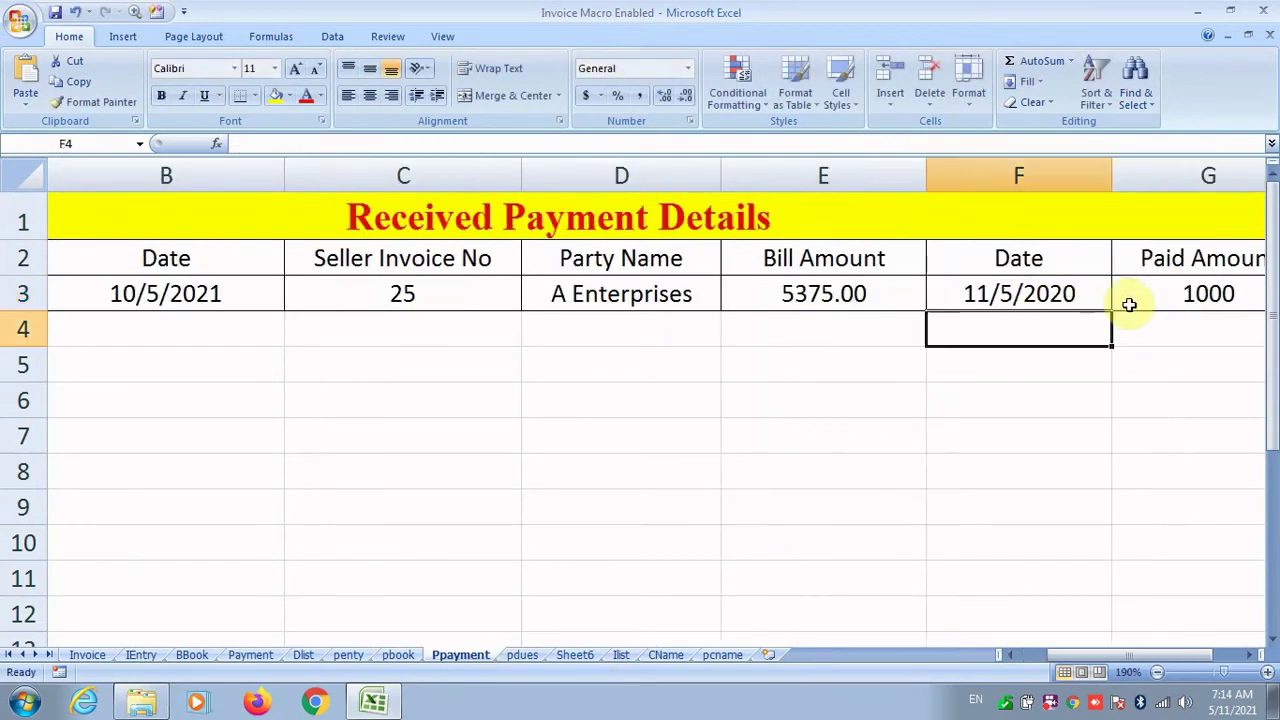
key("Up")
key("Left")
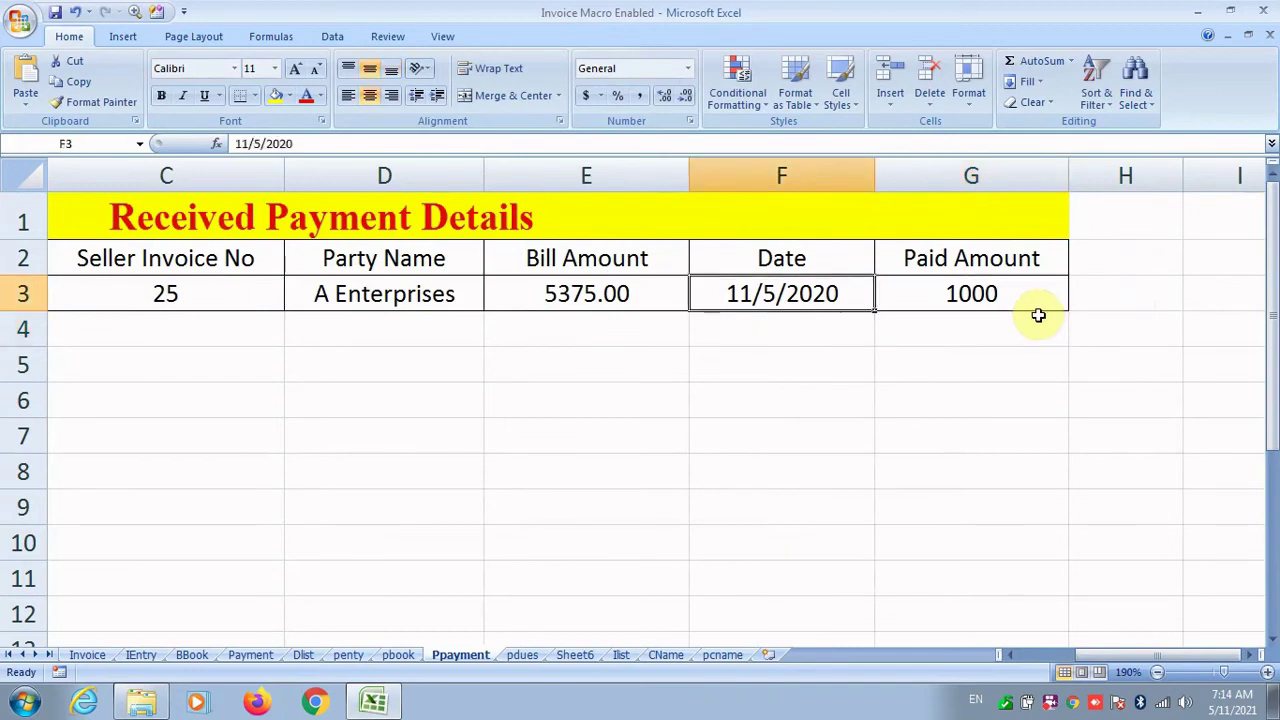
type("26/05/2")
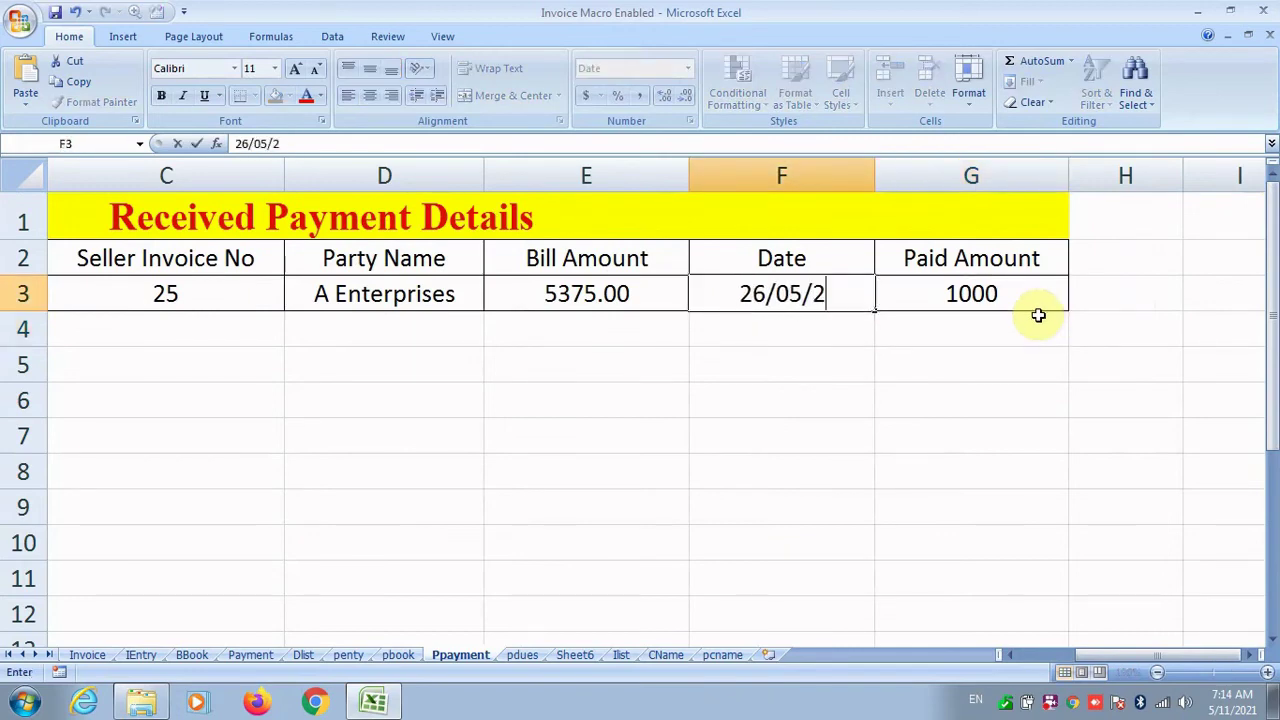
type("021")
key("Right")
type("5375")
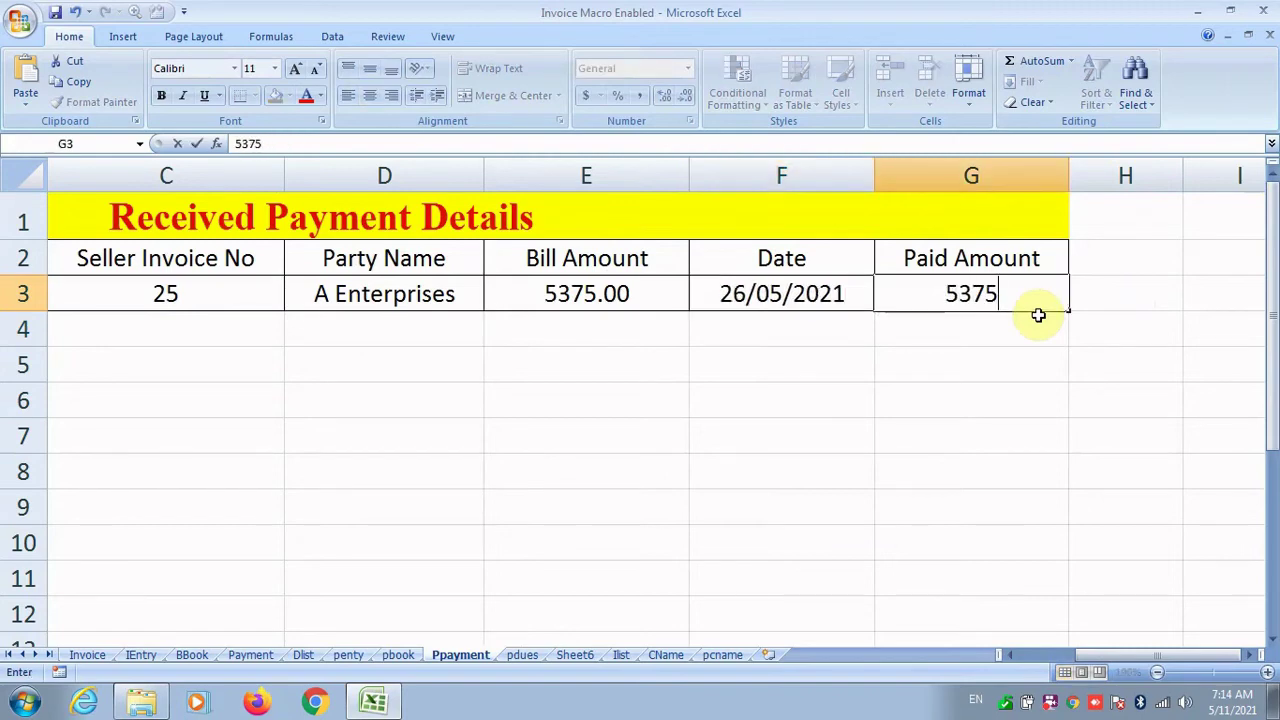
key("Return")
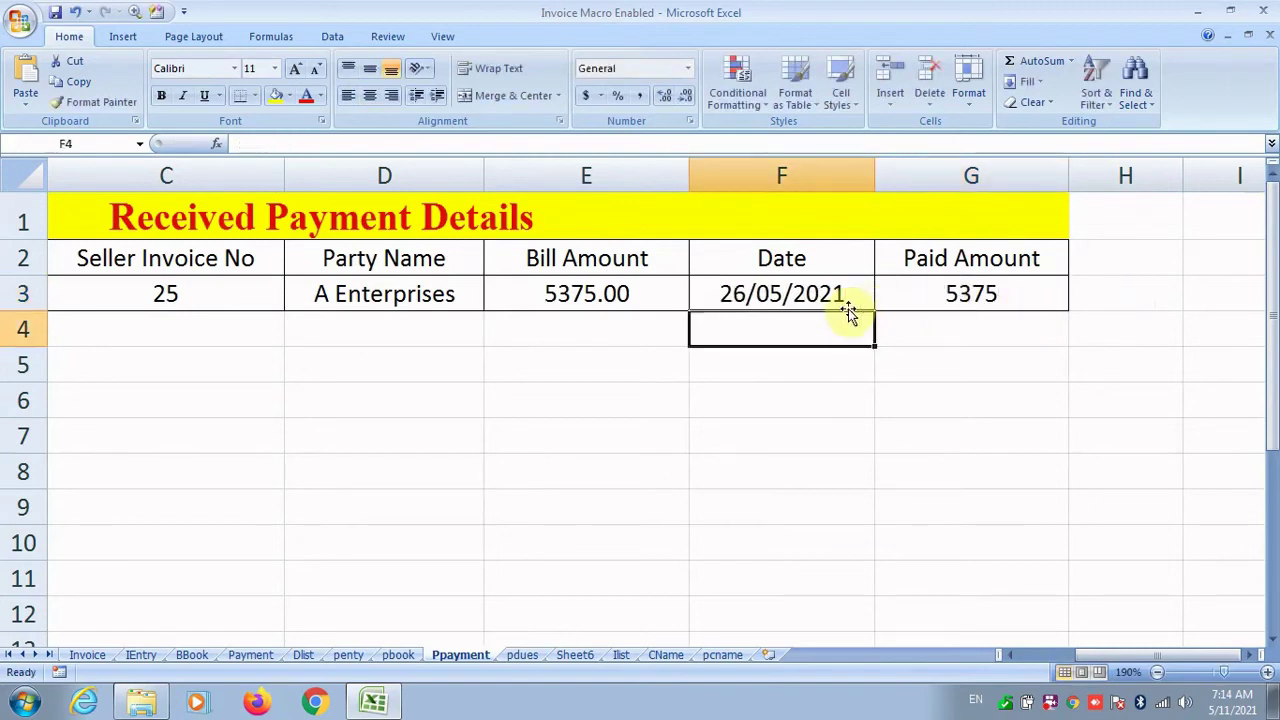
Step: Start a SUMIF formula in the first Paid Amount cell, L3, of the pbook sheet
left_click(400, 655)
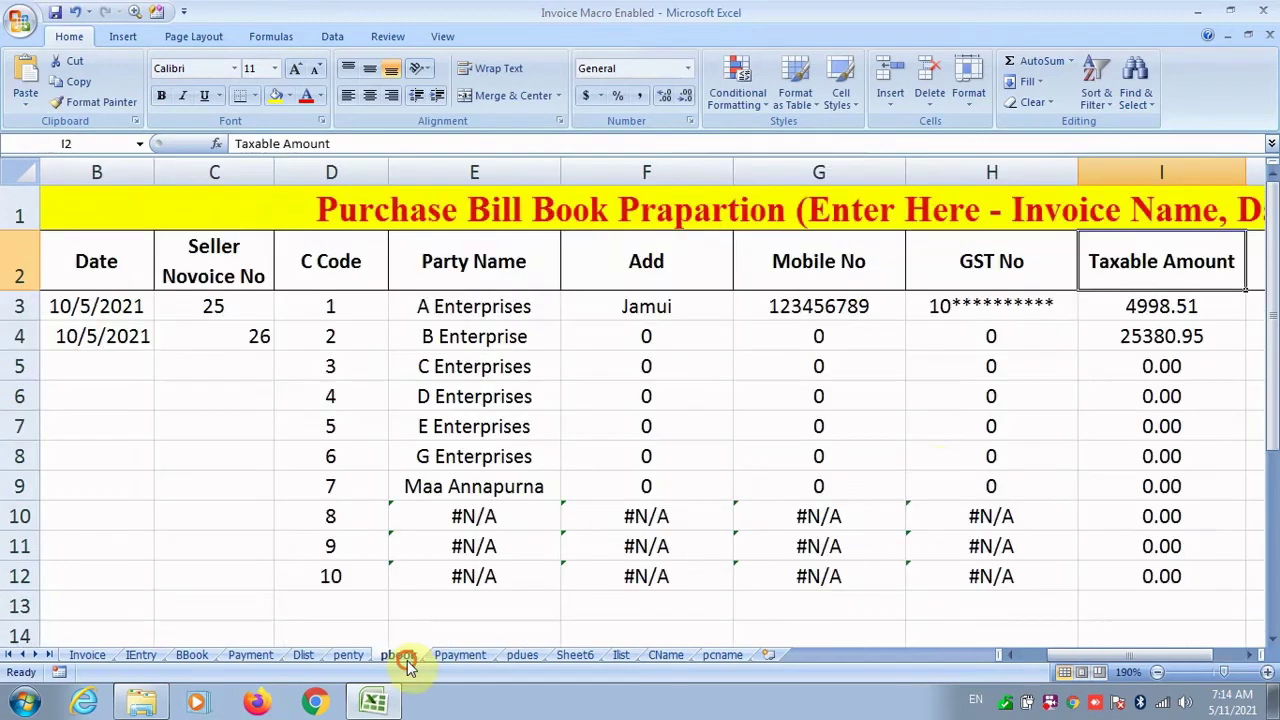
left_click_drag(1065, 658, 1075, 657)
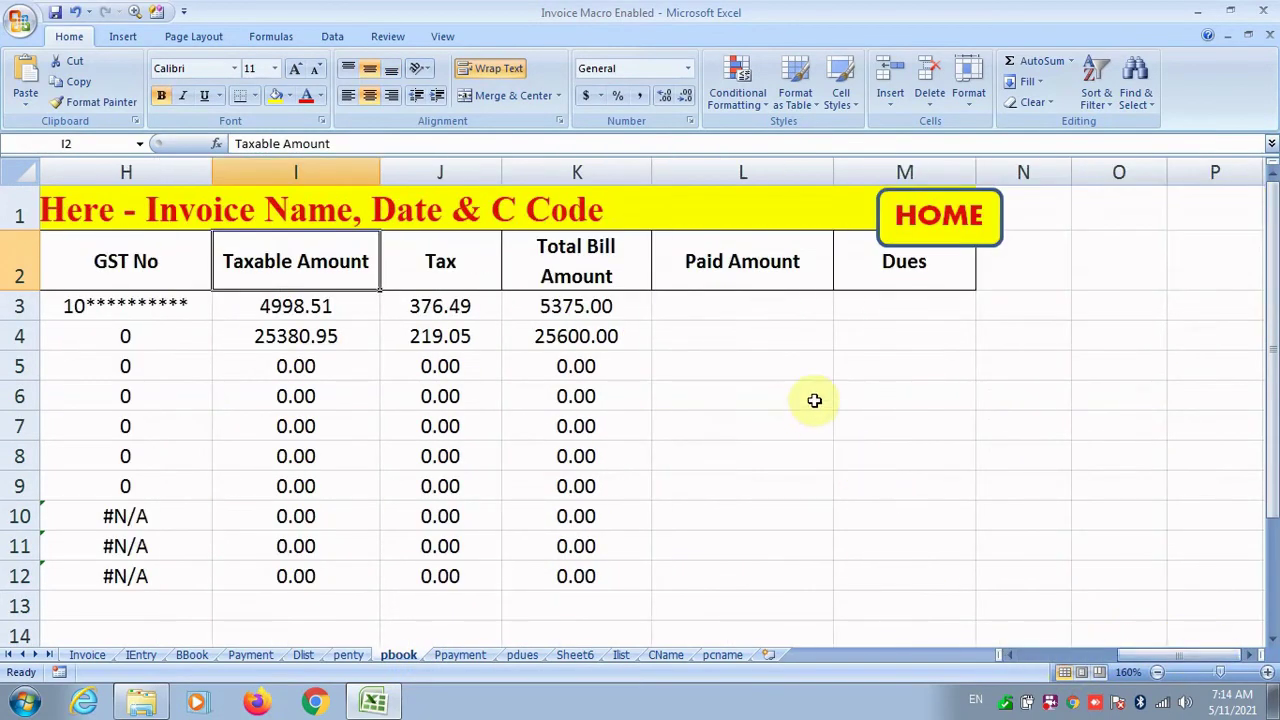
left_click(769, 313)
type("sum")
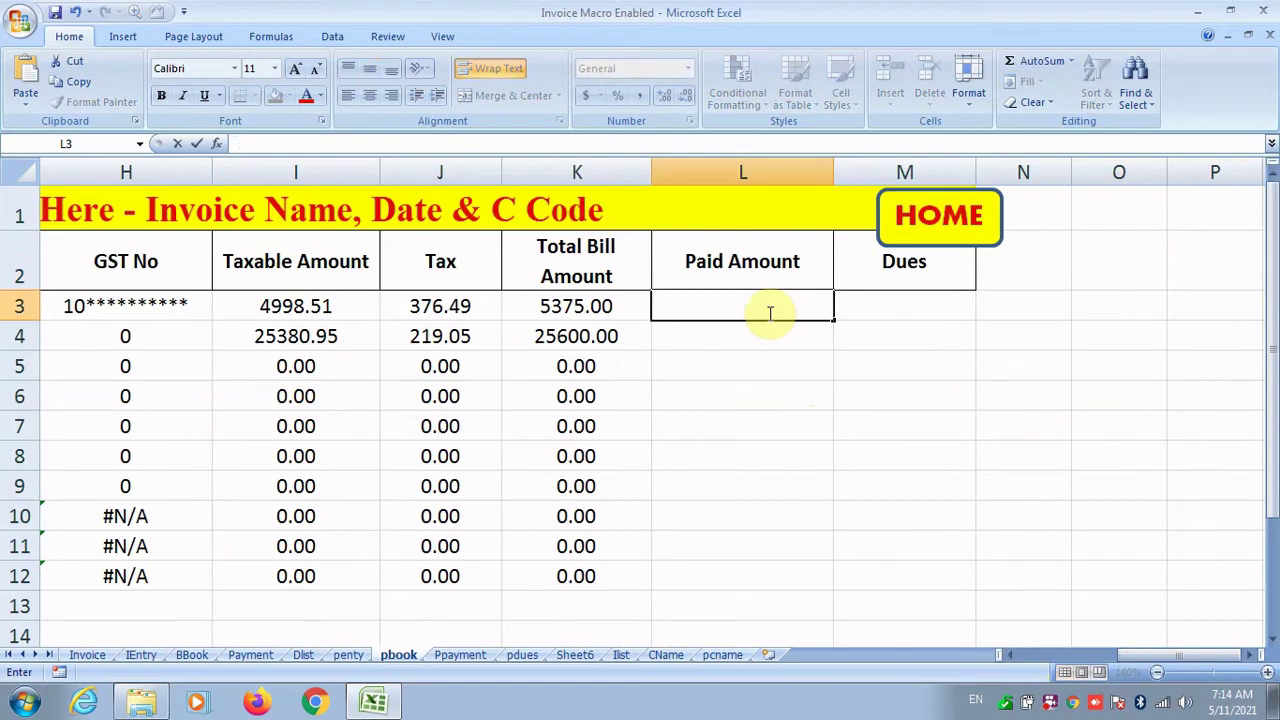
type("=sumif")
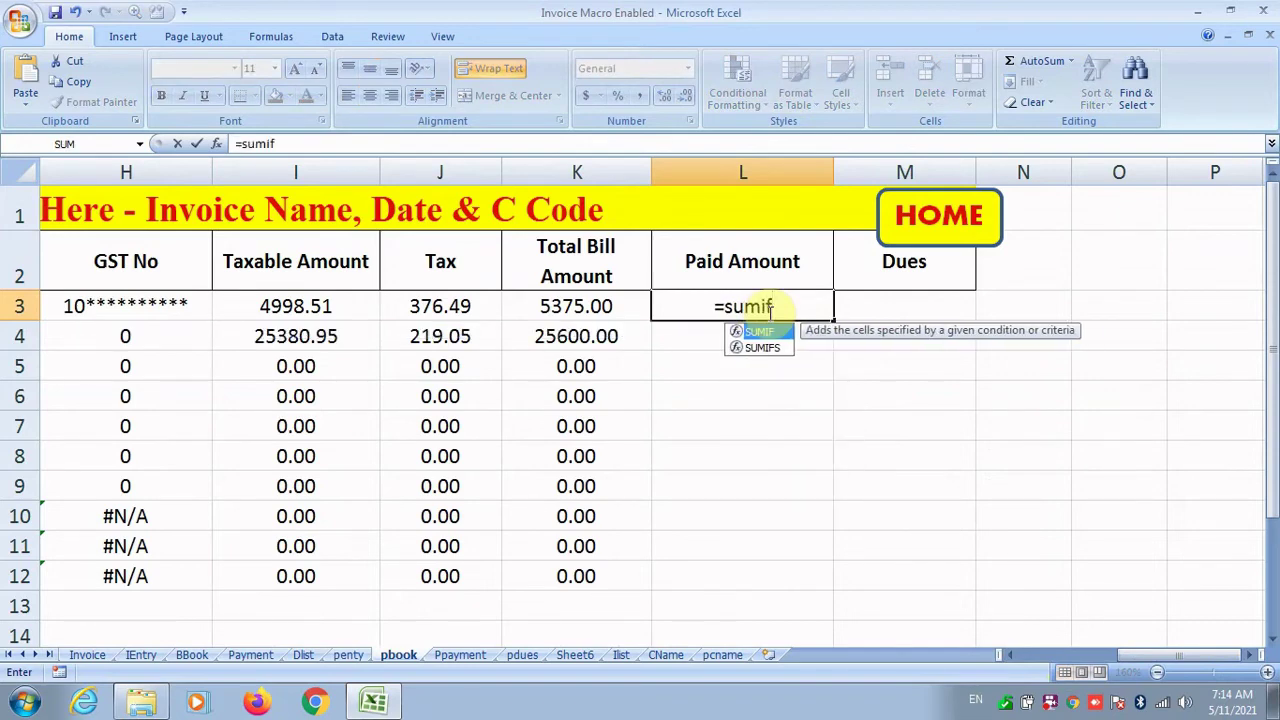
type("*")
key("BackSpace")
type("(")
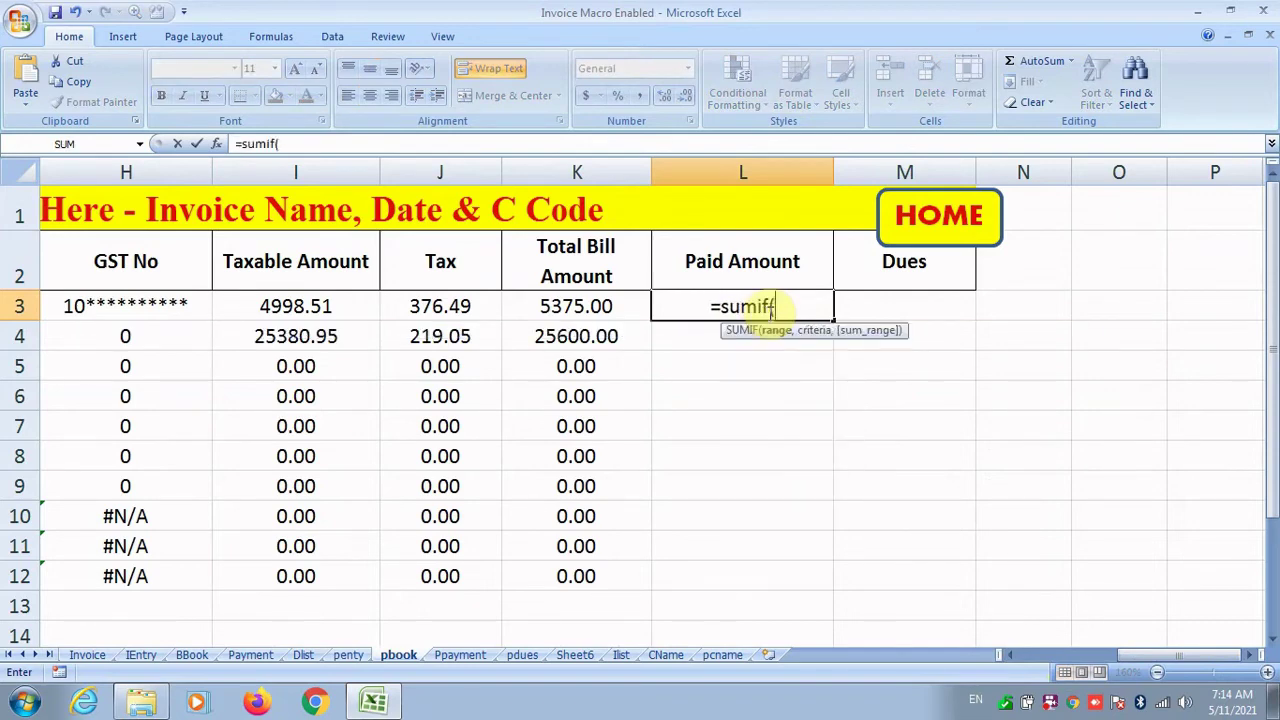
Step: Set the SUMIF range to the Invoice No cells A2:A8 on the Ppayment sheet
left_click(478, 657)
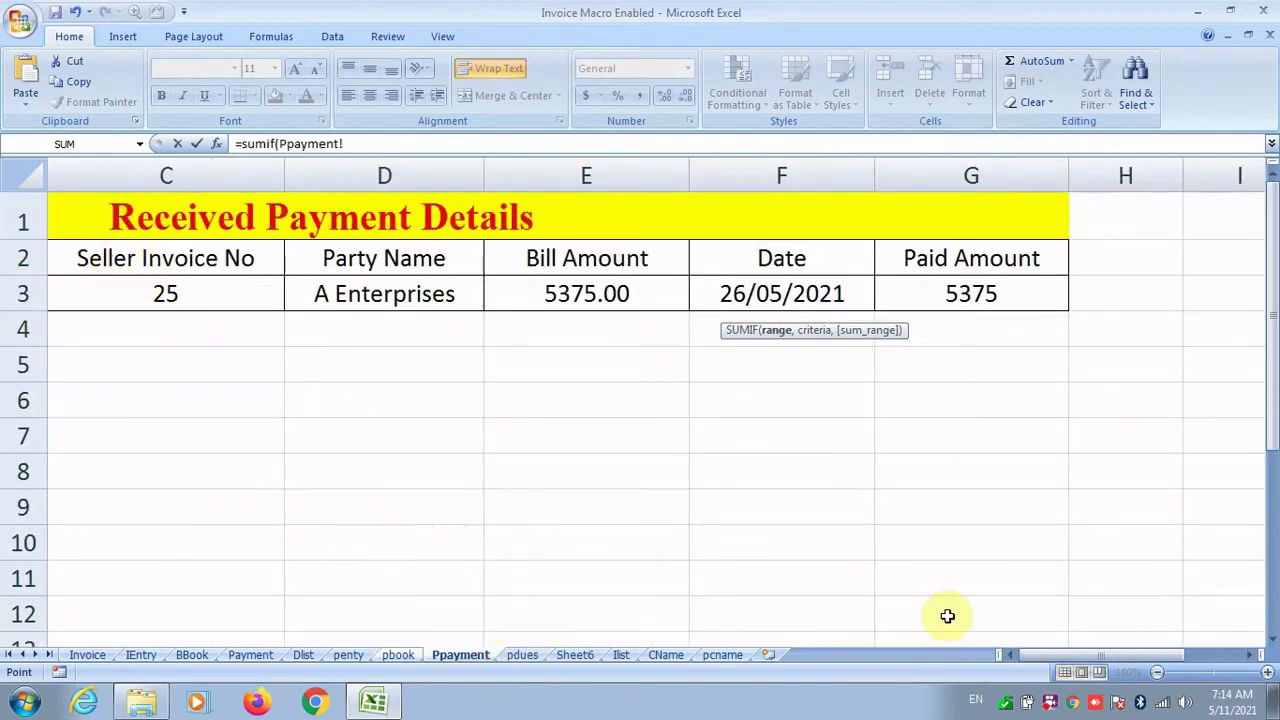
left_click(95, 258)
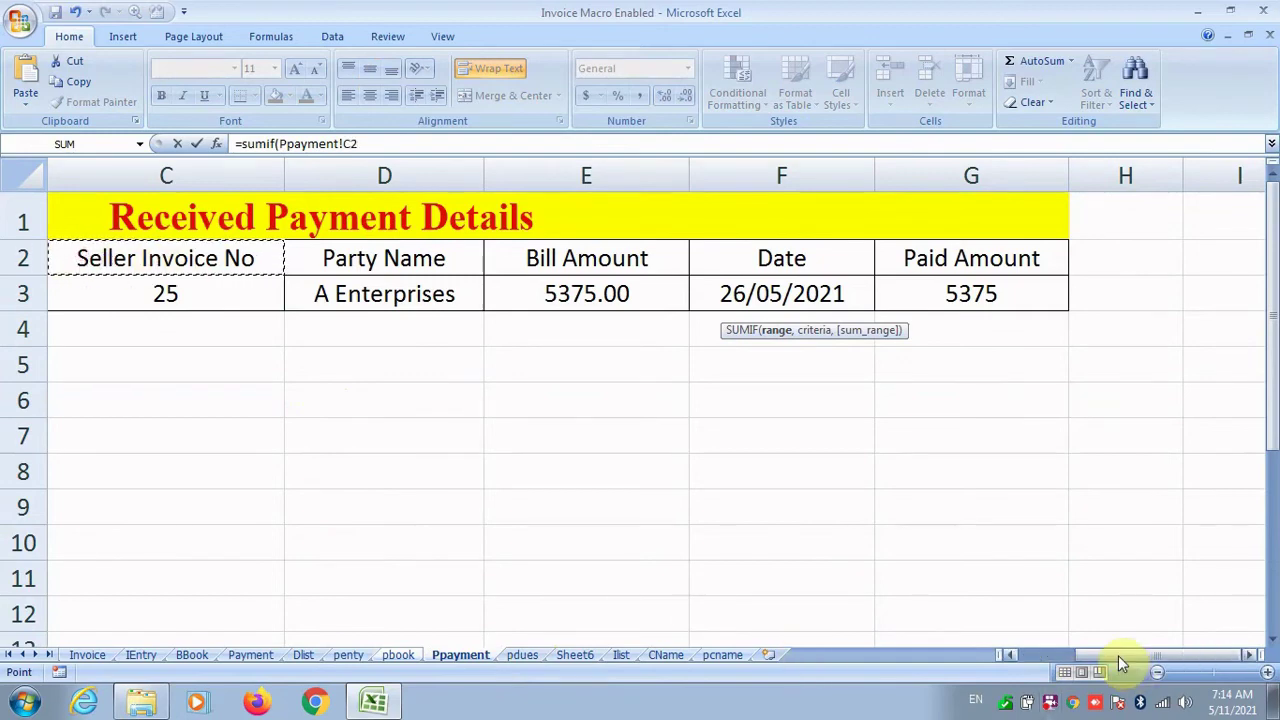
left_click_drag(1120, 663, 977, 654)
left_click_drag(223, 272, 127, 456)
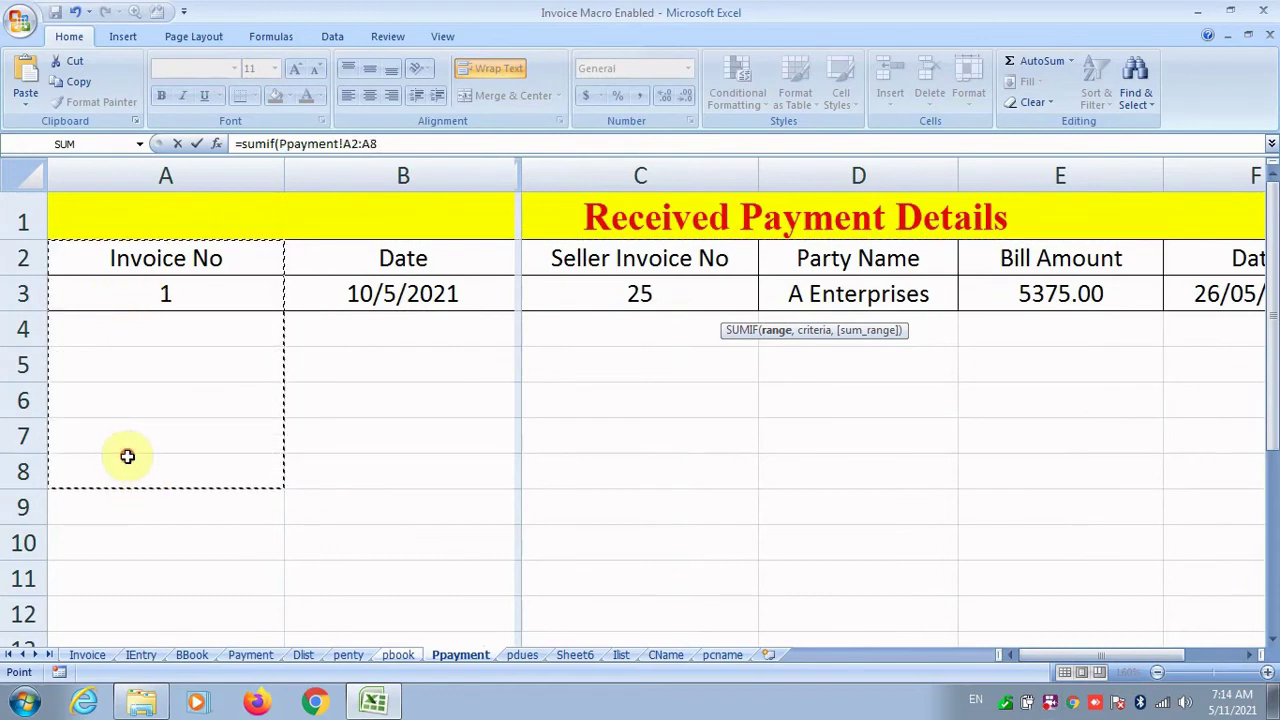
left_click(390, 148)
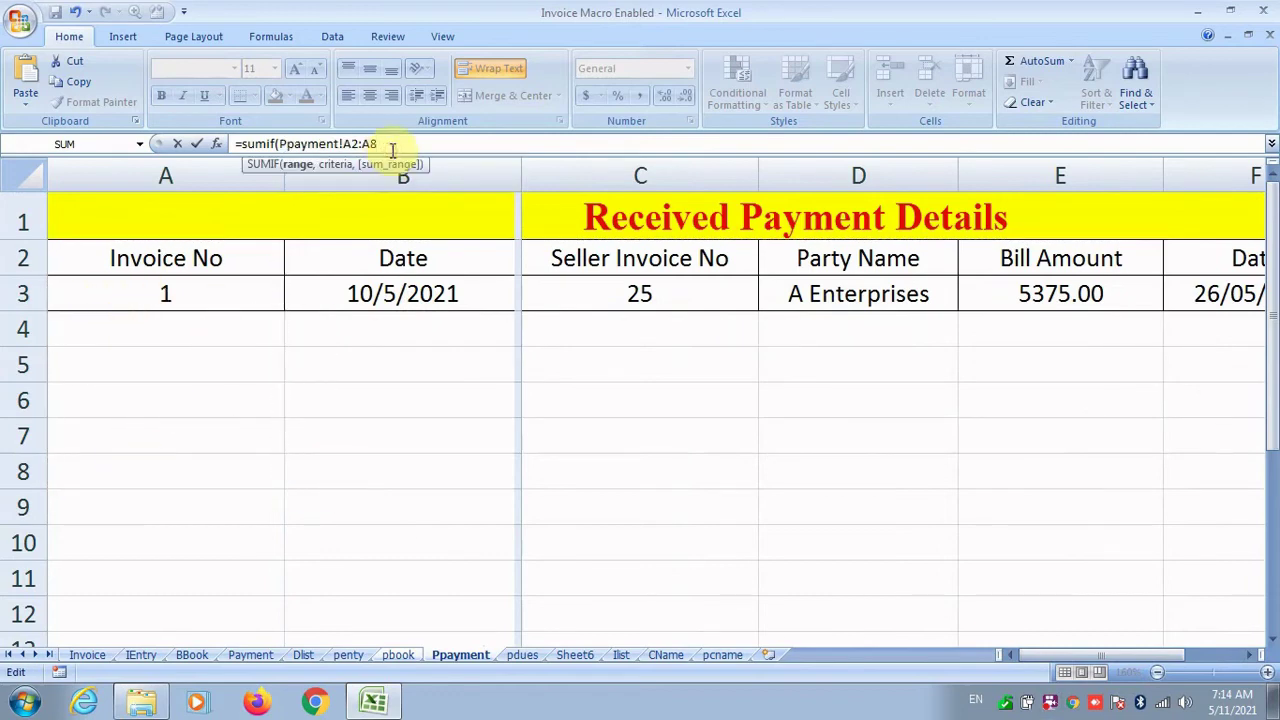
type(",")
Step: Use the invoice number in pbook cell A3 as the SUMIF criteria
left_click(521, 655)
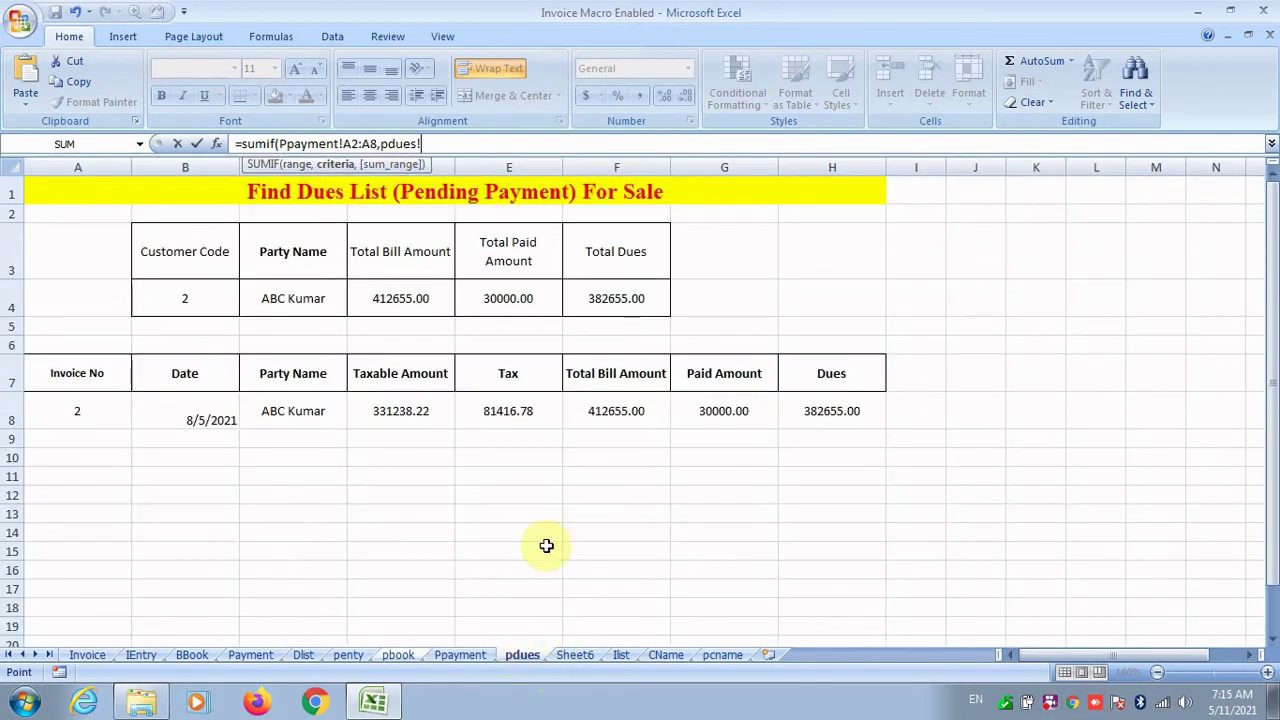
left_click(398, 655)
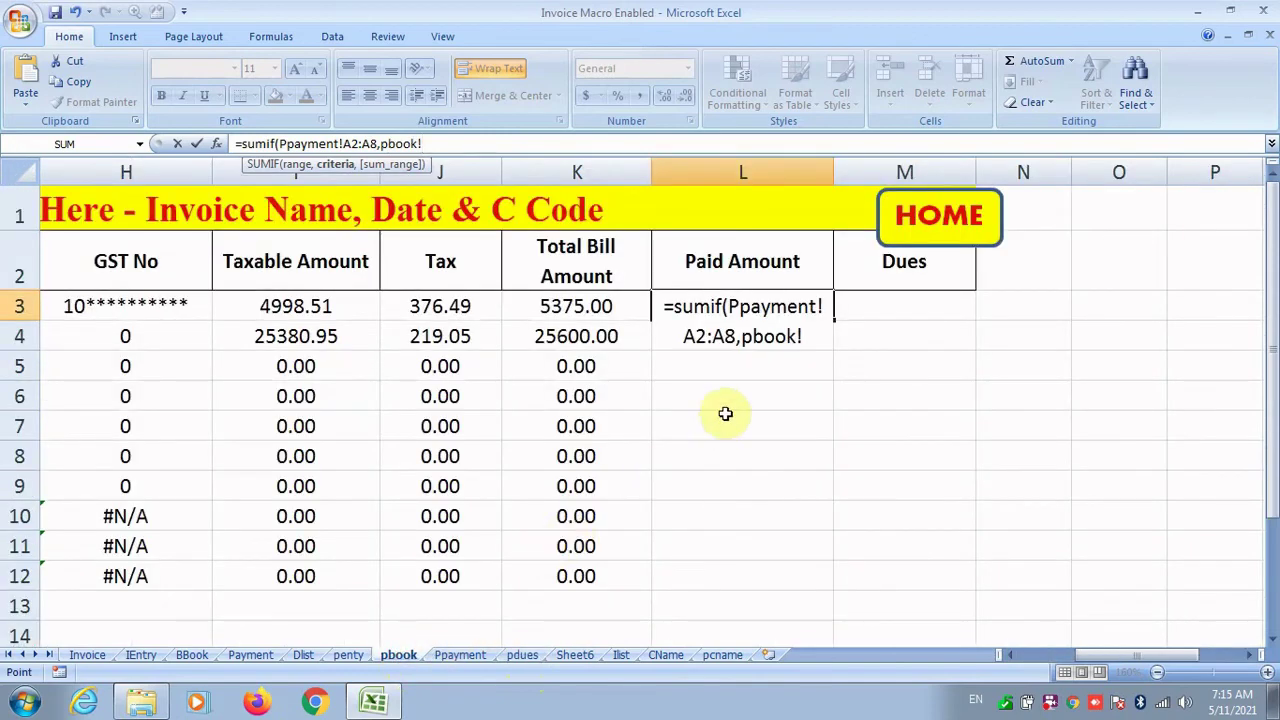
left_click(798, 337)
key("BackSpace")
key("BackSpace")
key("BackSpace")
key("BackSpace")
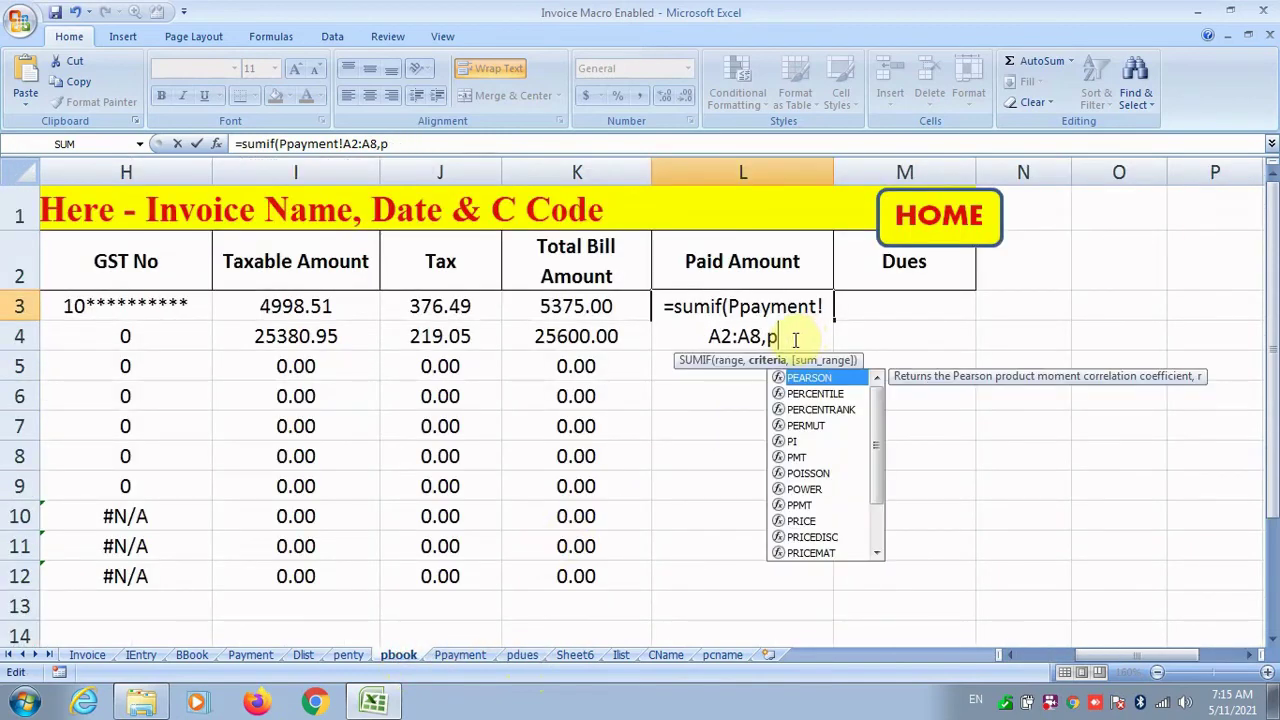
left_click_drag(1079, 653, 965, 656)
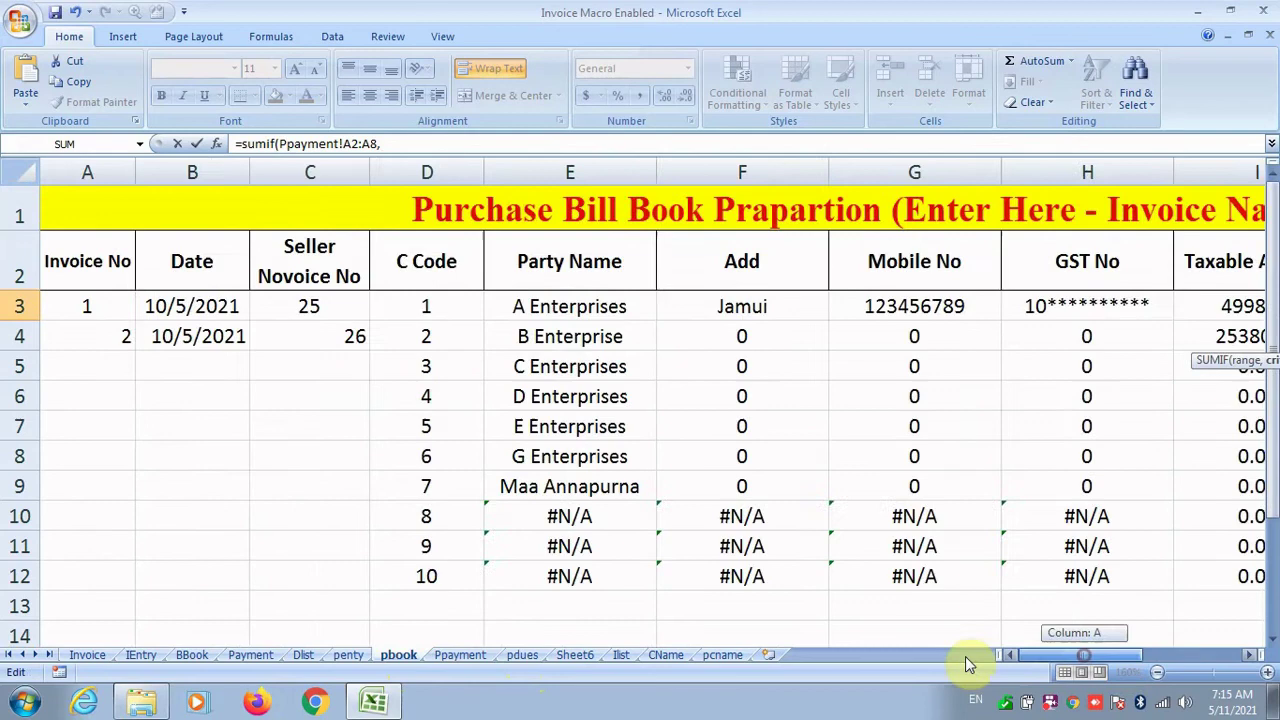
left_click(90, 306)
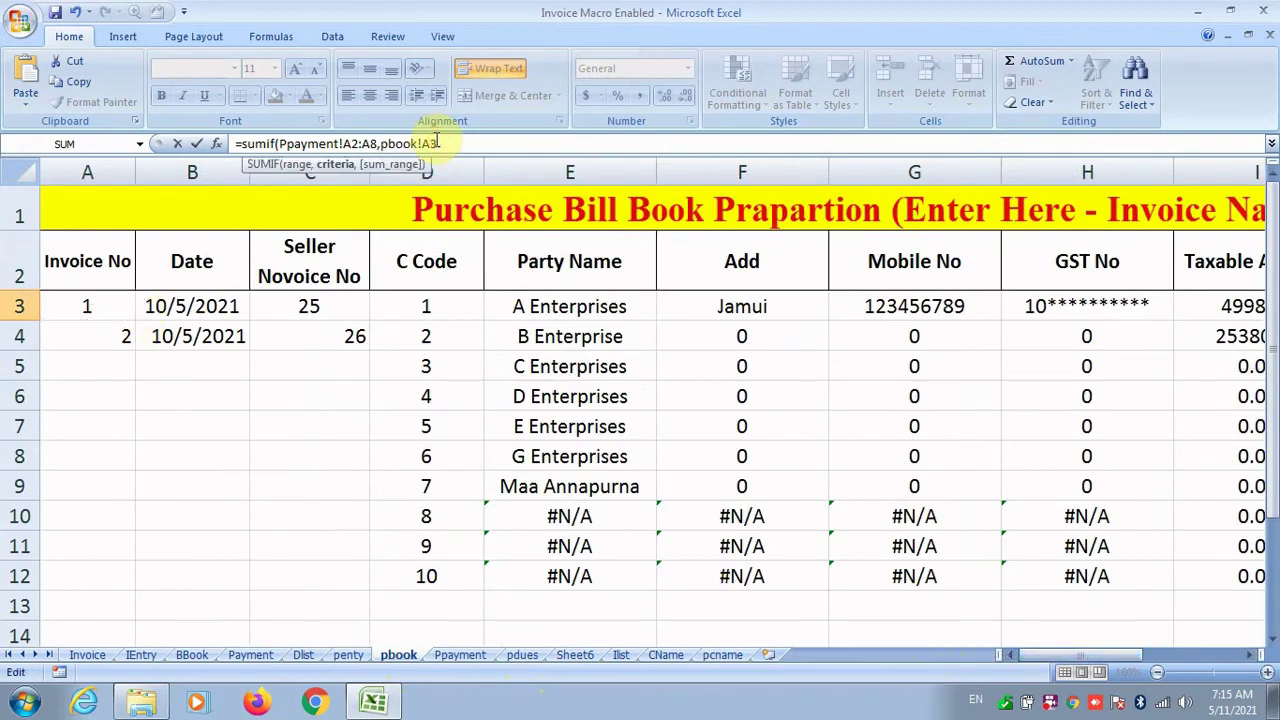
type(",")
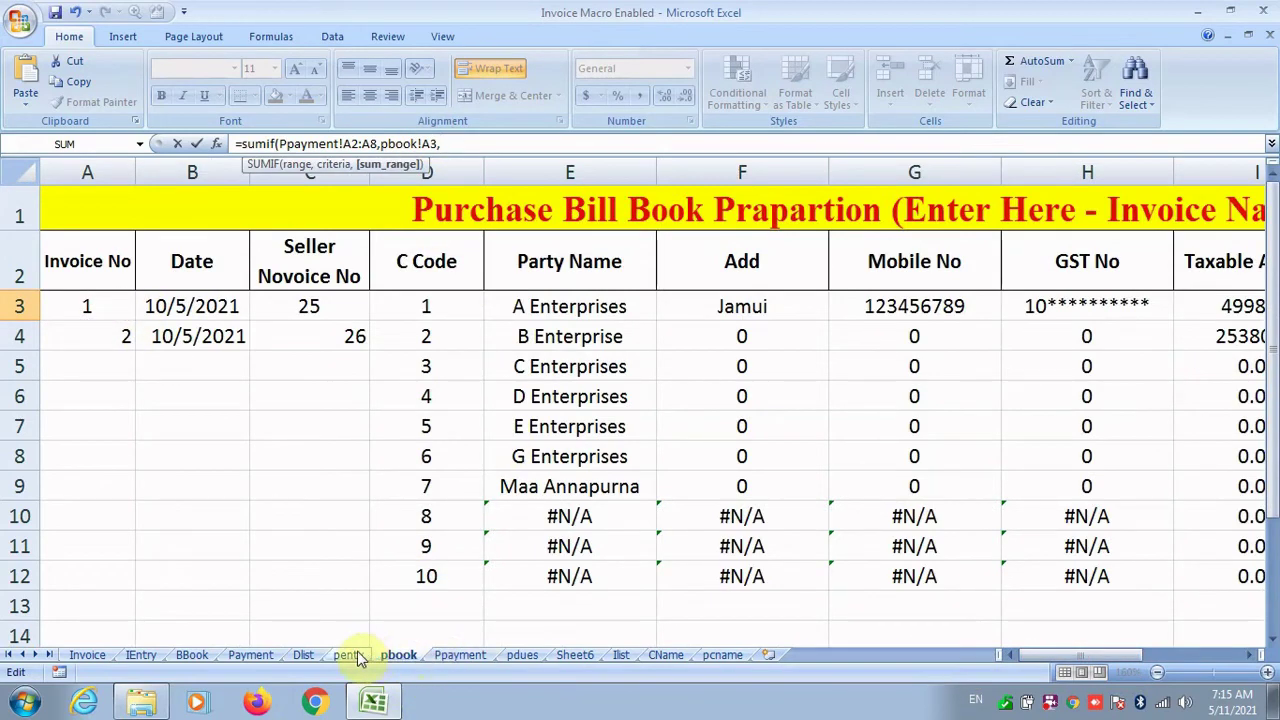
left_click(437, 658)
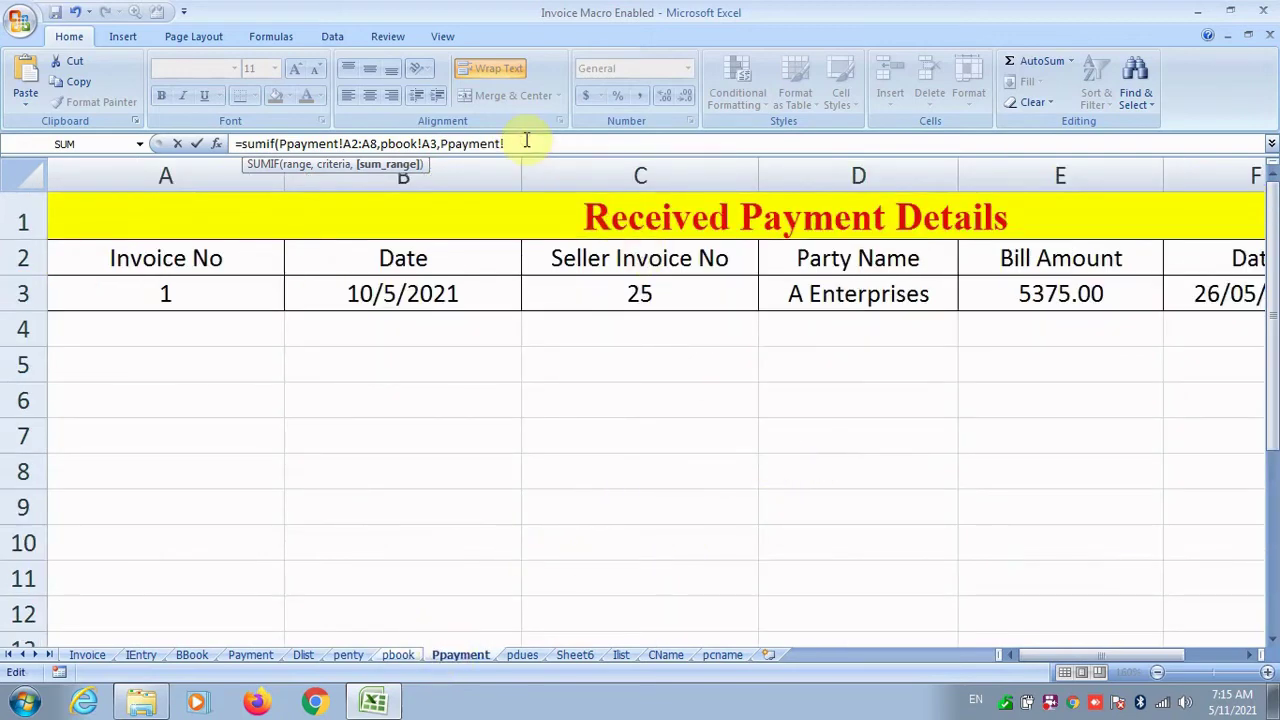
key("BackSpace")
key("BackSpace")
key("BackSpace")
key("BackSpace")
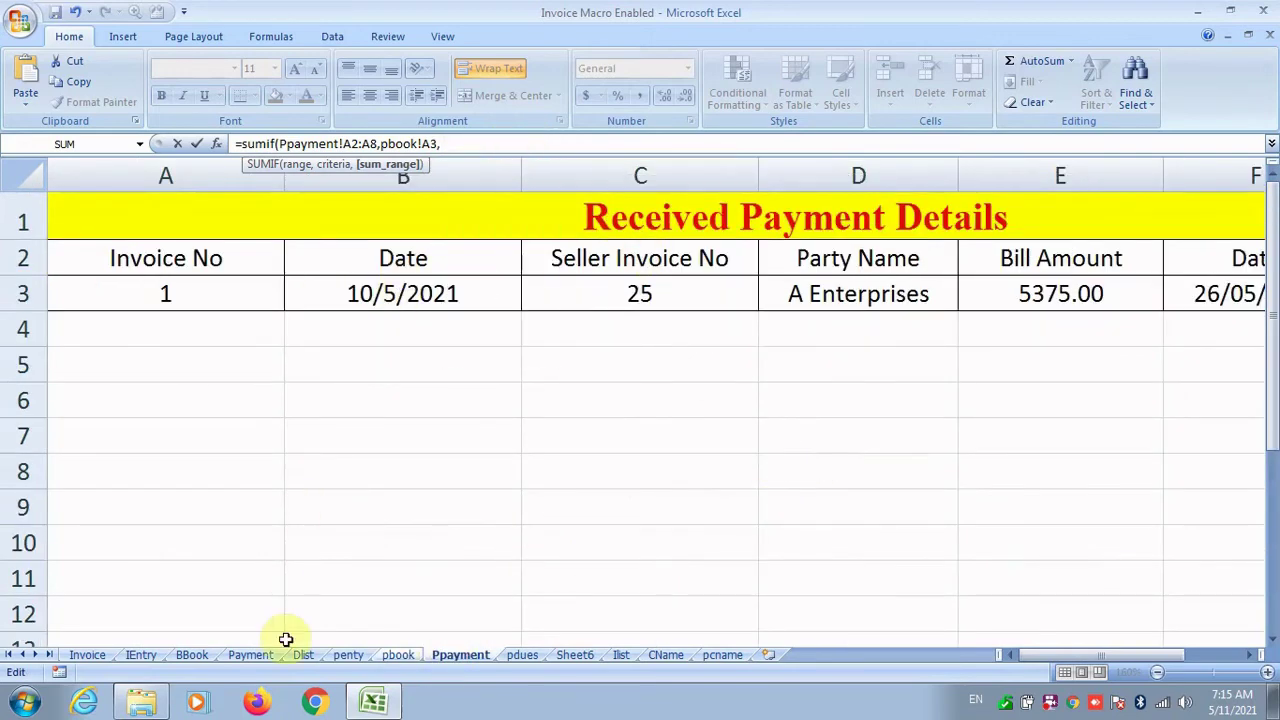
left_click(410, 652)
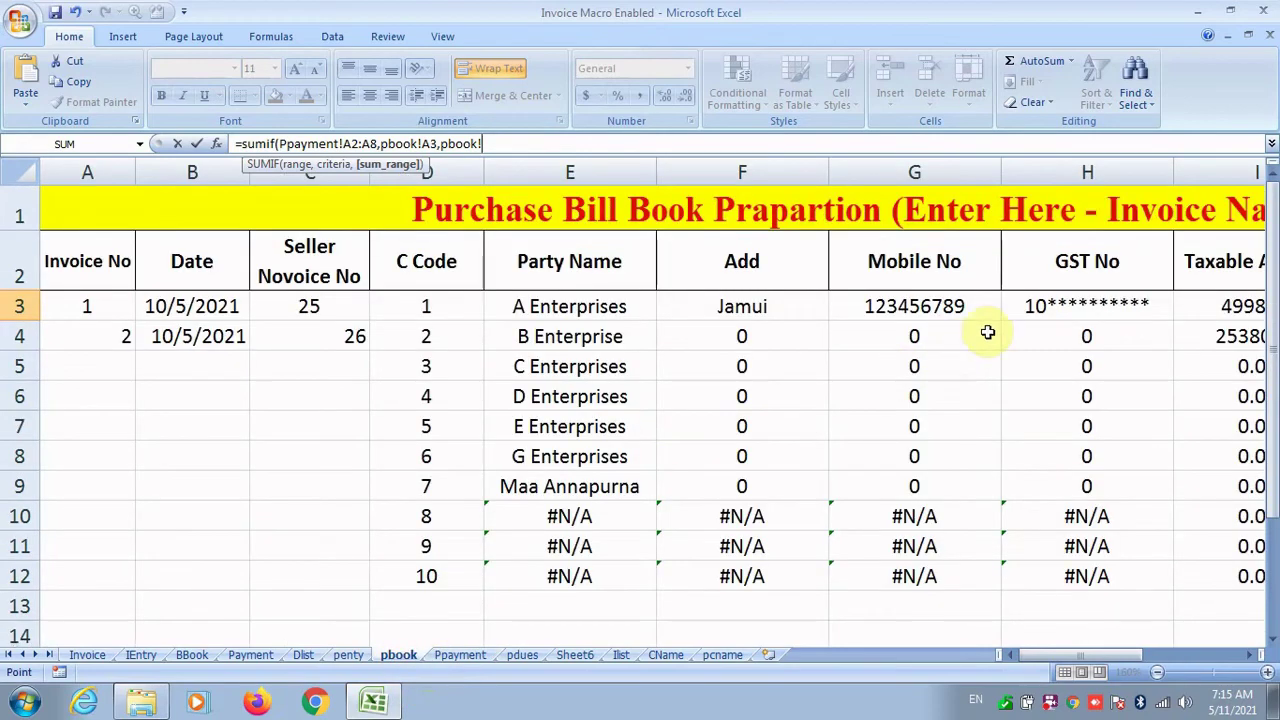
left_click(1040, 656)
left_click_drag(1040, 656, 1123, 651)
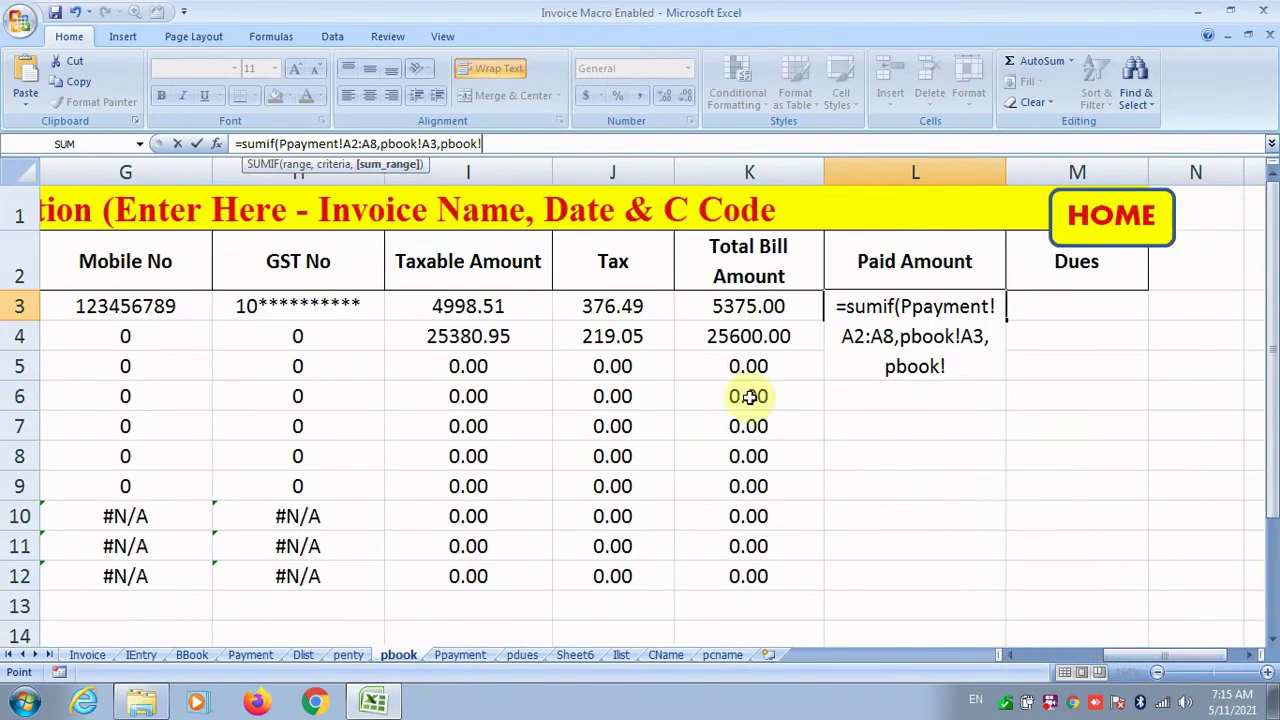
key("BackSpace")
key("BackSpace")
key("BackSpace")
key("BackSpace")
key("BackSpace")
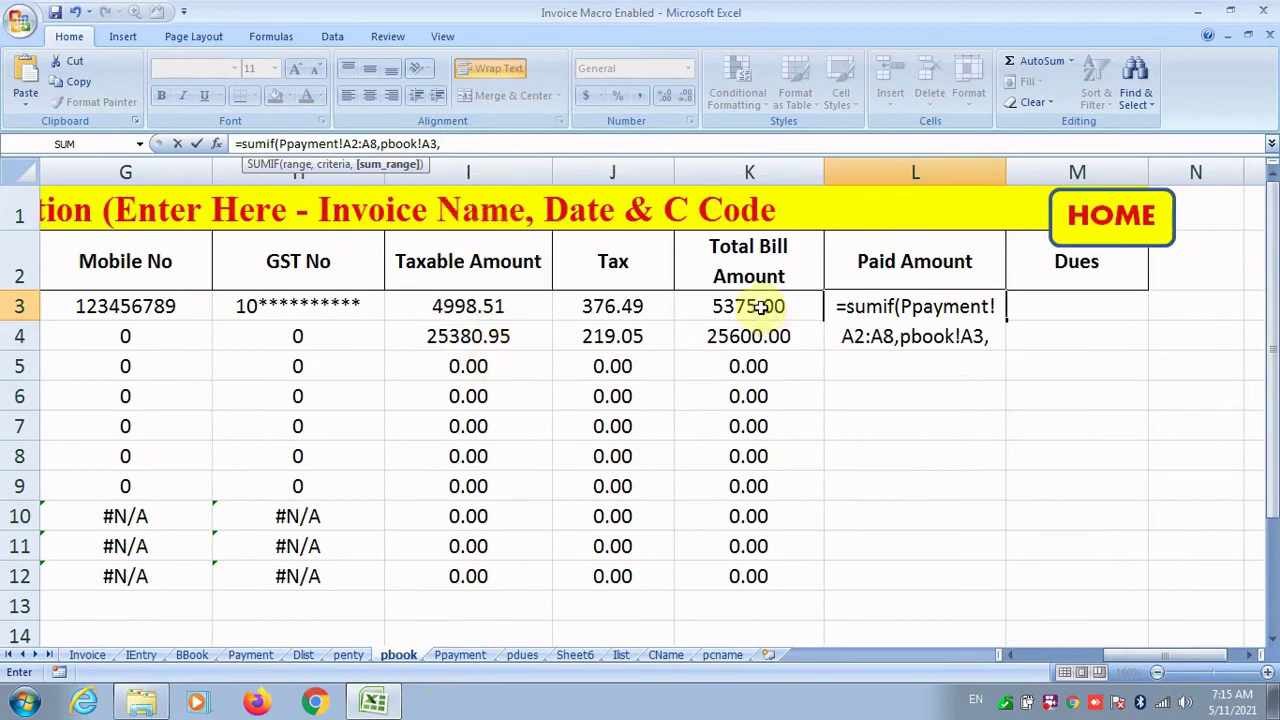
Step: Set the sum range to the Paid Amount cells G2:G13 on Ppayment and complete the SUMIF formula
left_click(488, 660)
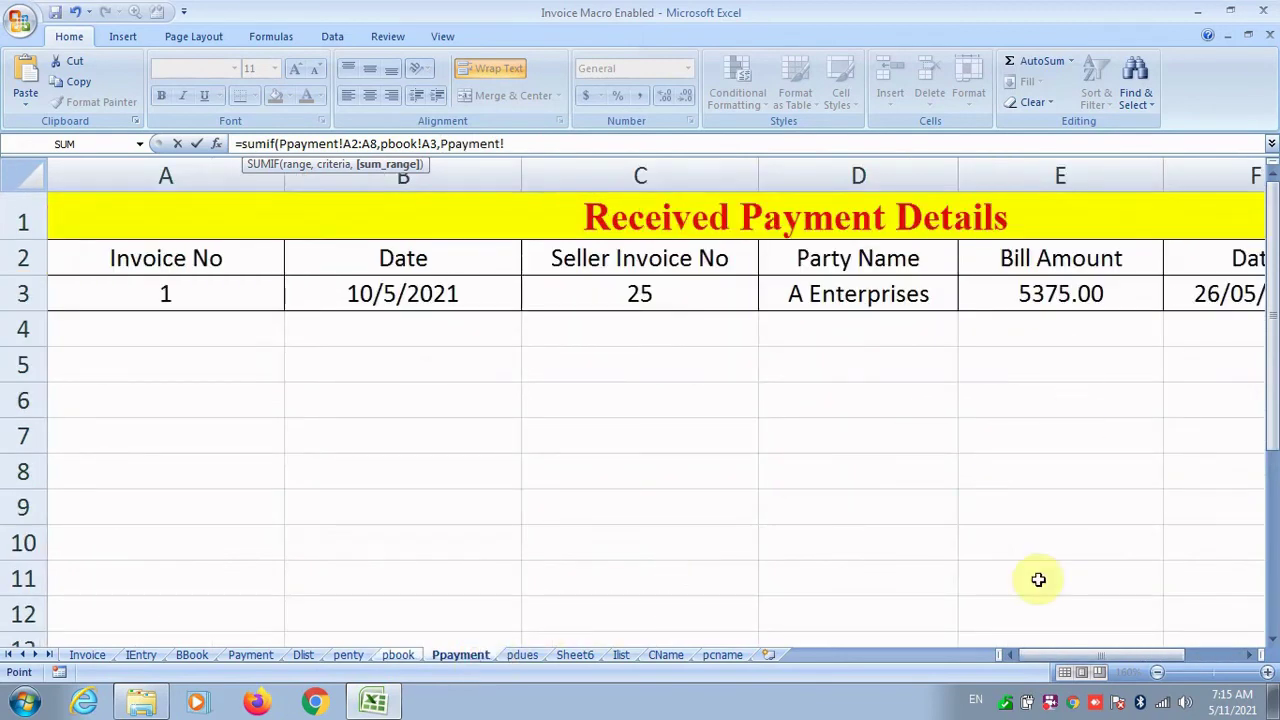
left_click_drag(1028, 660, 1120, 652)
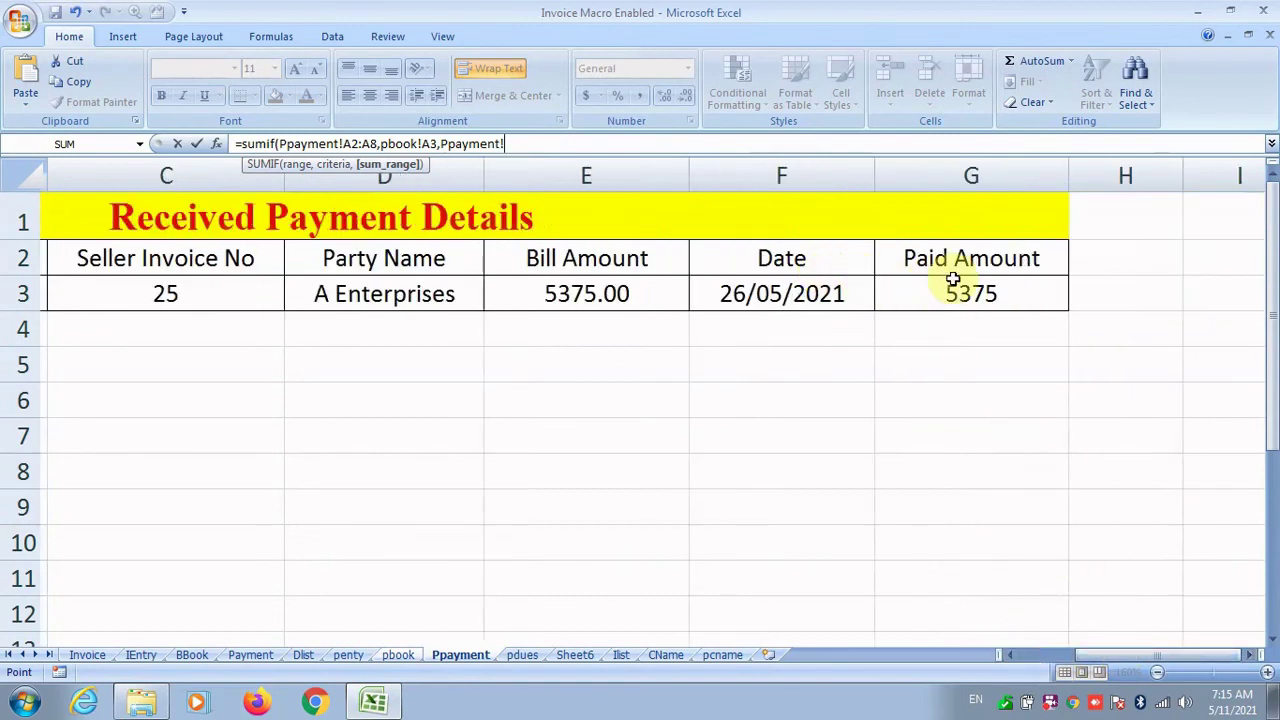
left_click_drag(954, 271, 958, 616)
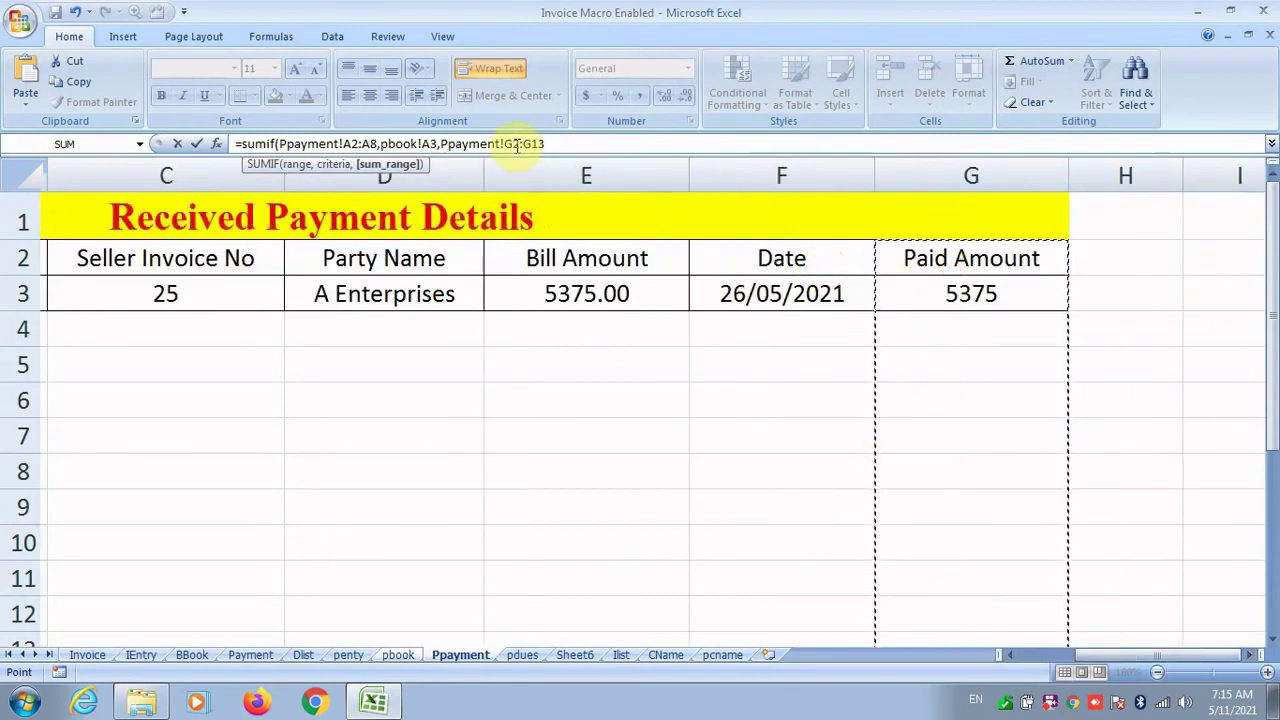
type(")")
key("Return")
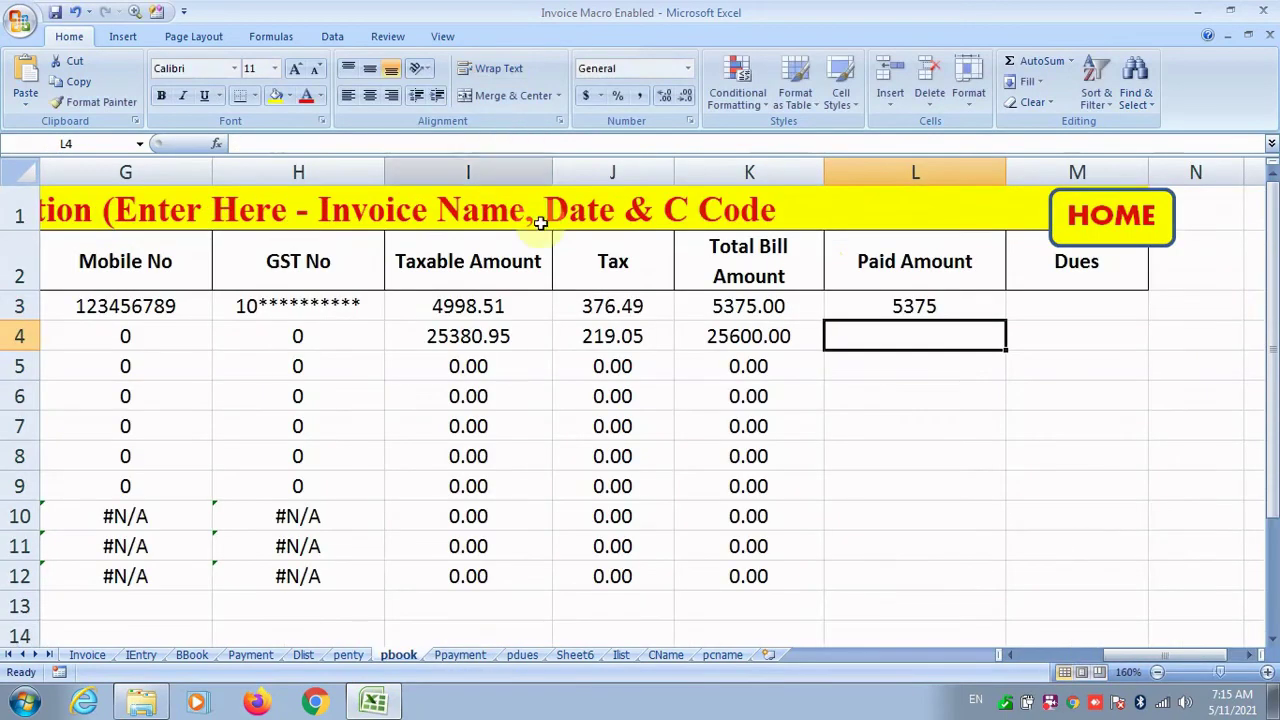
Step: Extend the criteria range of the L3 SUMIF to row 10000 and make it absolute as $A$2:$A$10000
left_click(844, 305)
double_click(845, 305)
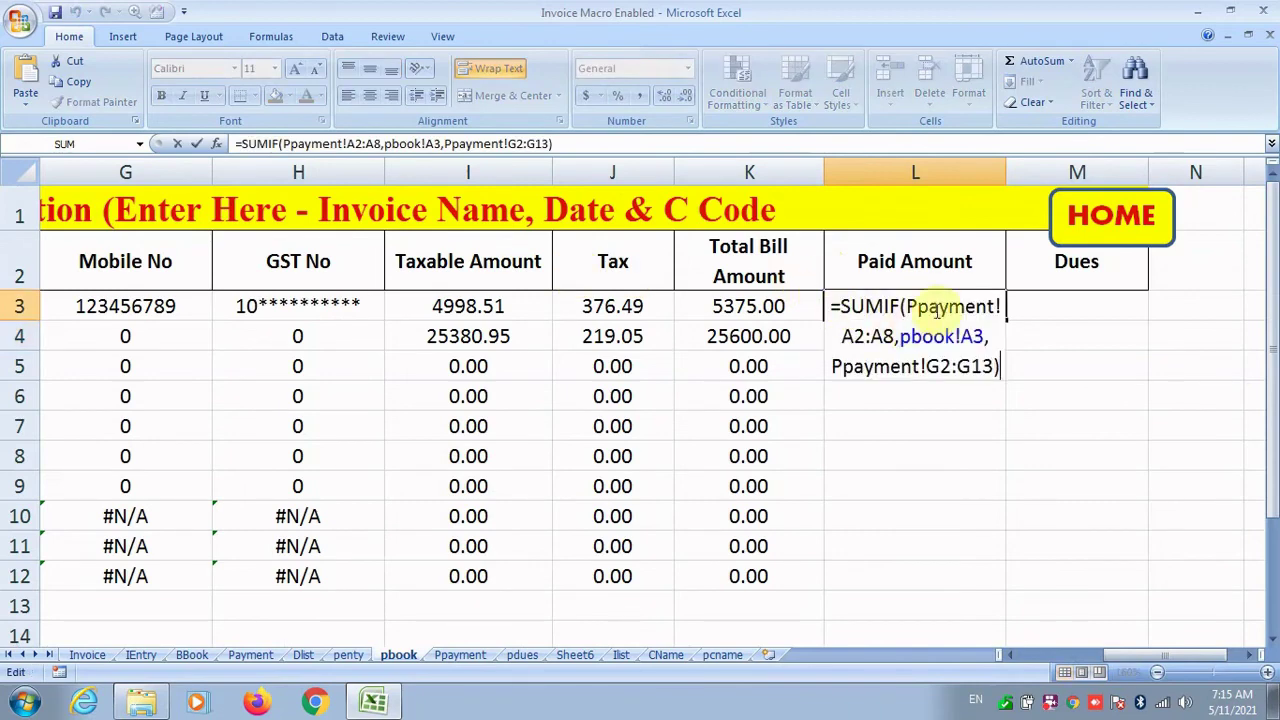
left_click(870, 340)
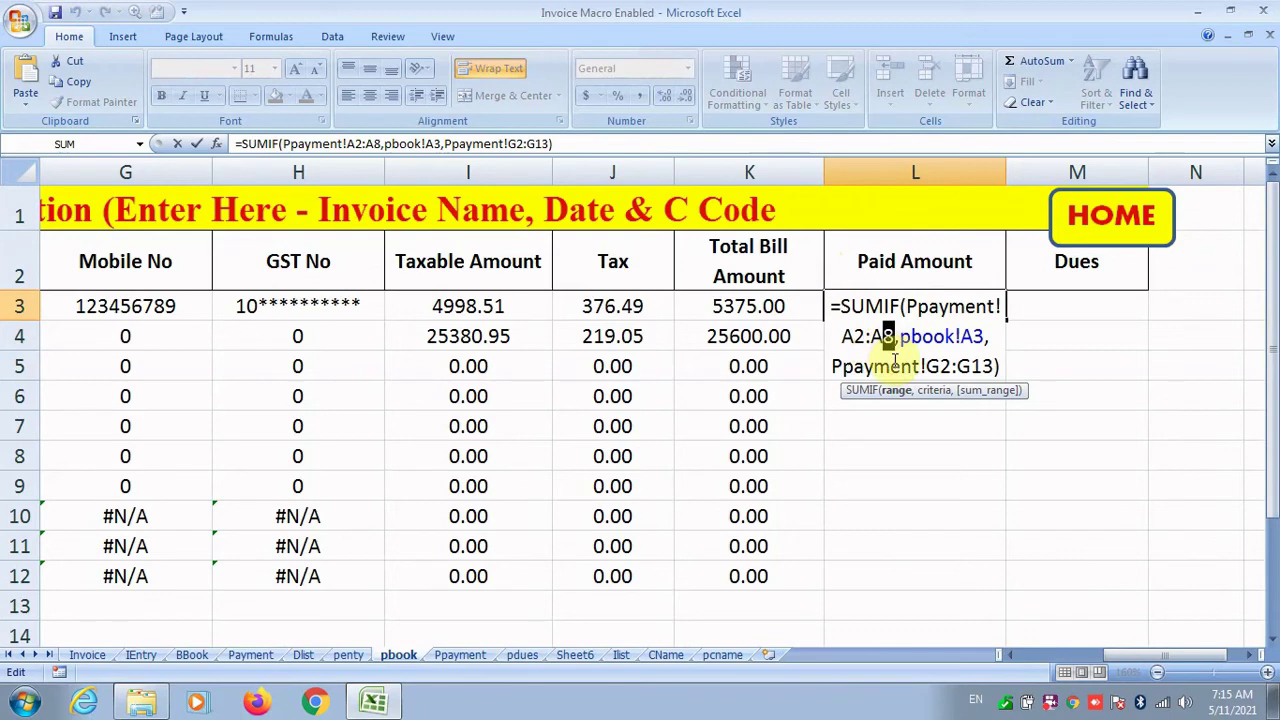
type("10000")
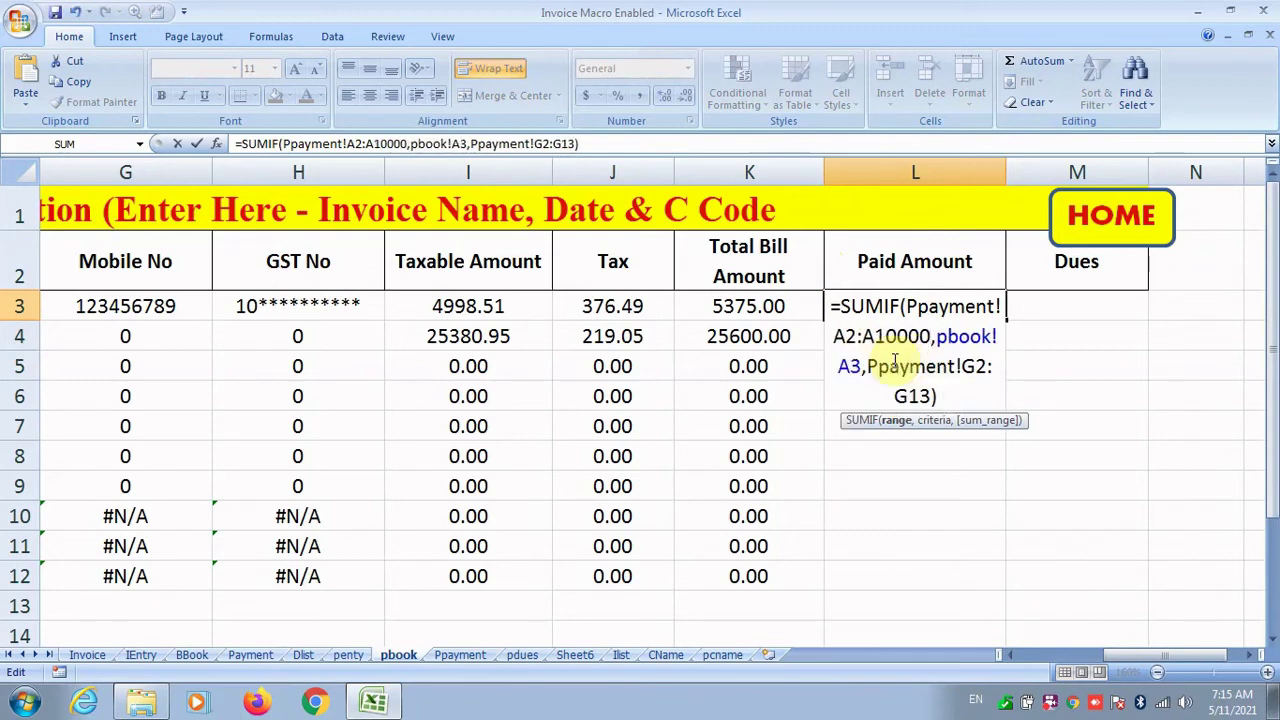
key("F4")
left_click_drag(858, 337, 886, 337)
key("F4")
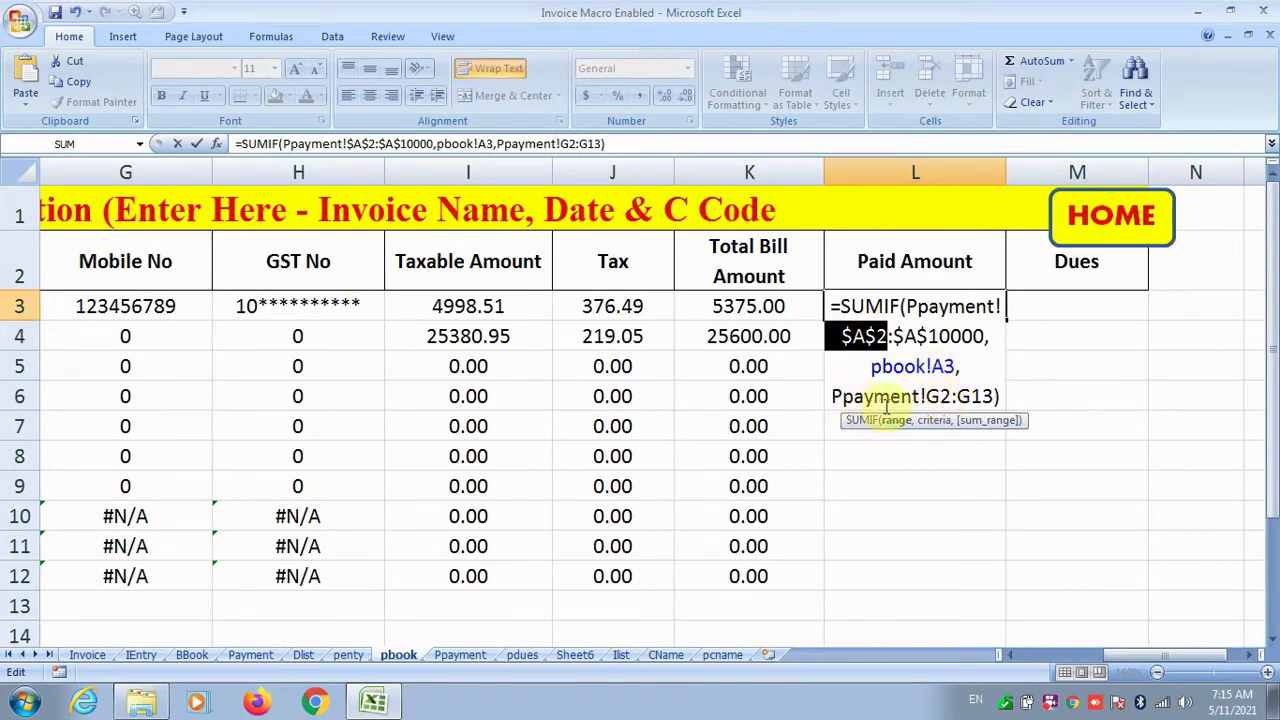
Step: Change the sum range in L3 to the absolute $G$2:$G$10000 and fill the formula down to L12
left_click(971, 398)
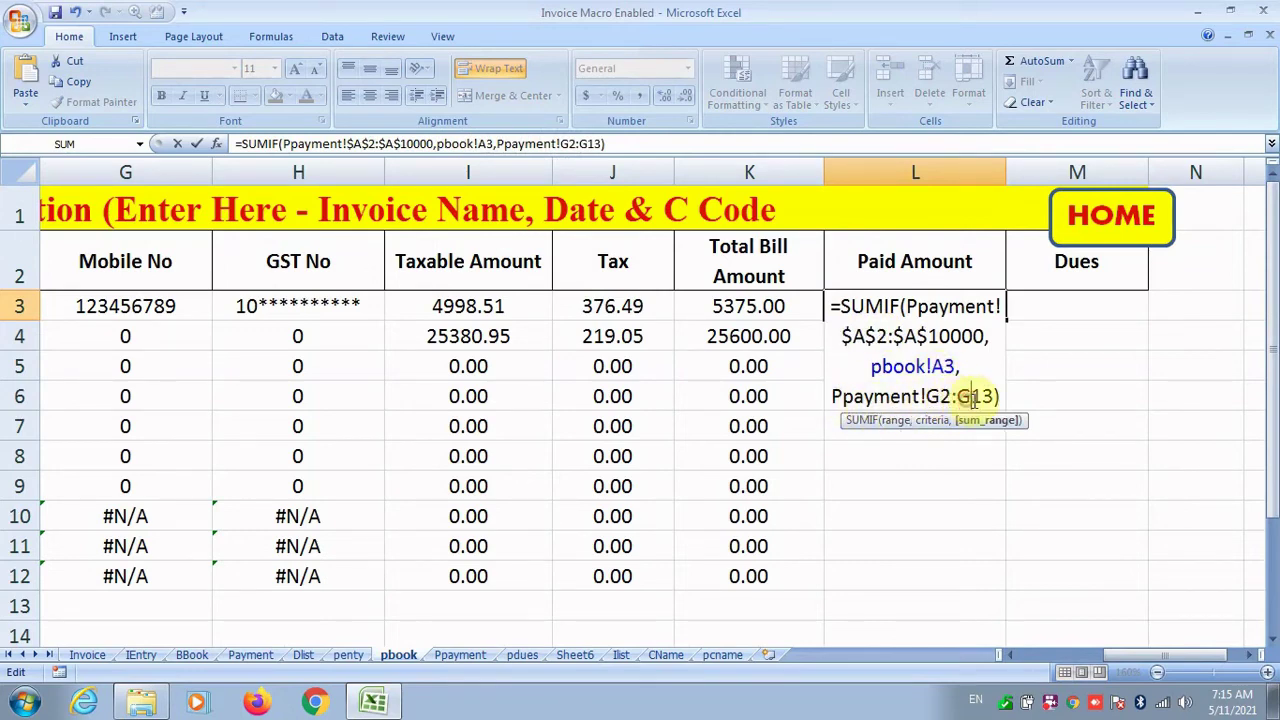
type("10000")
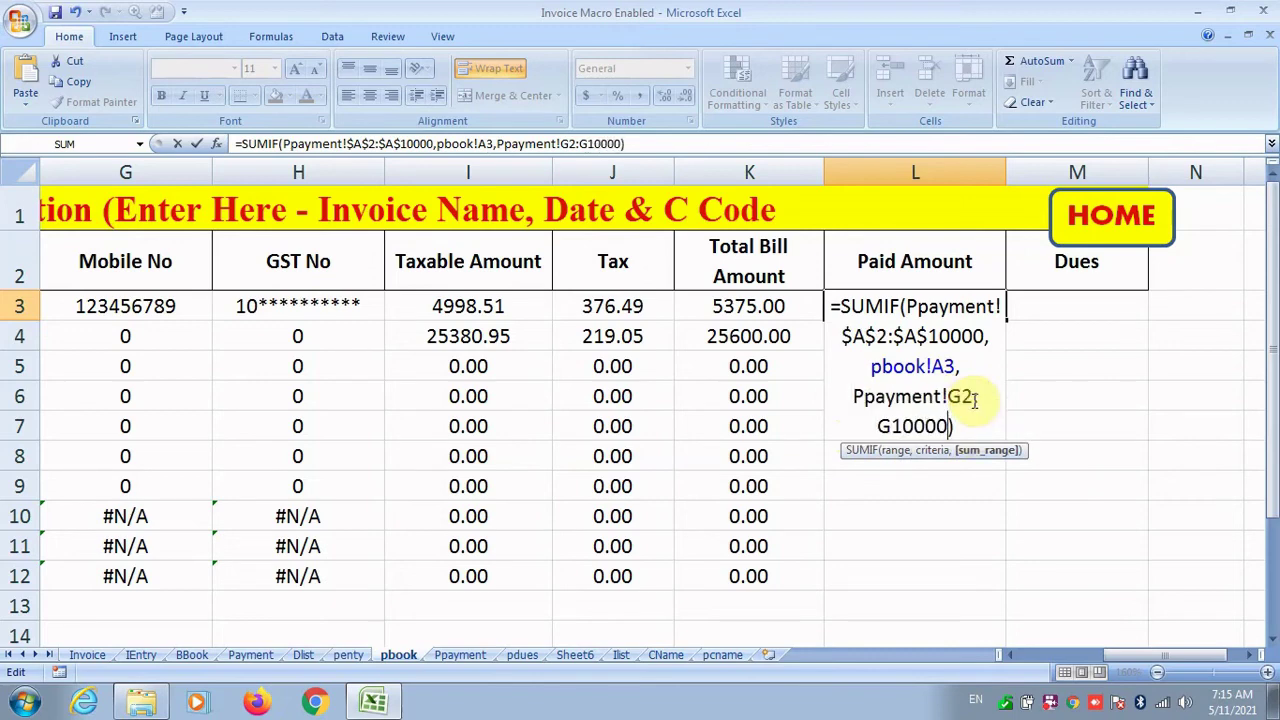
key("F4")
left_click(971, 396)
key("F4")
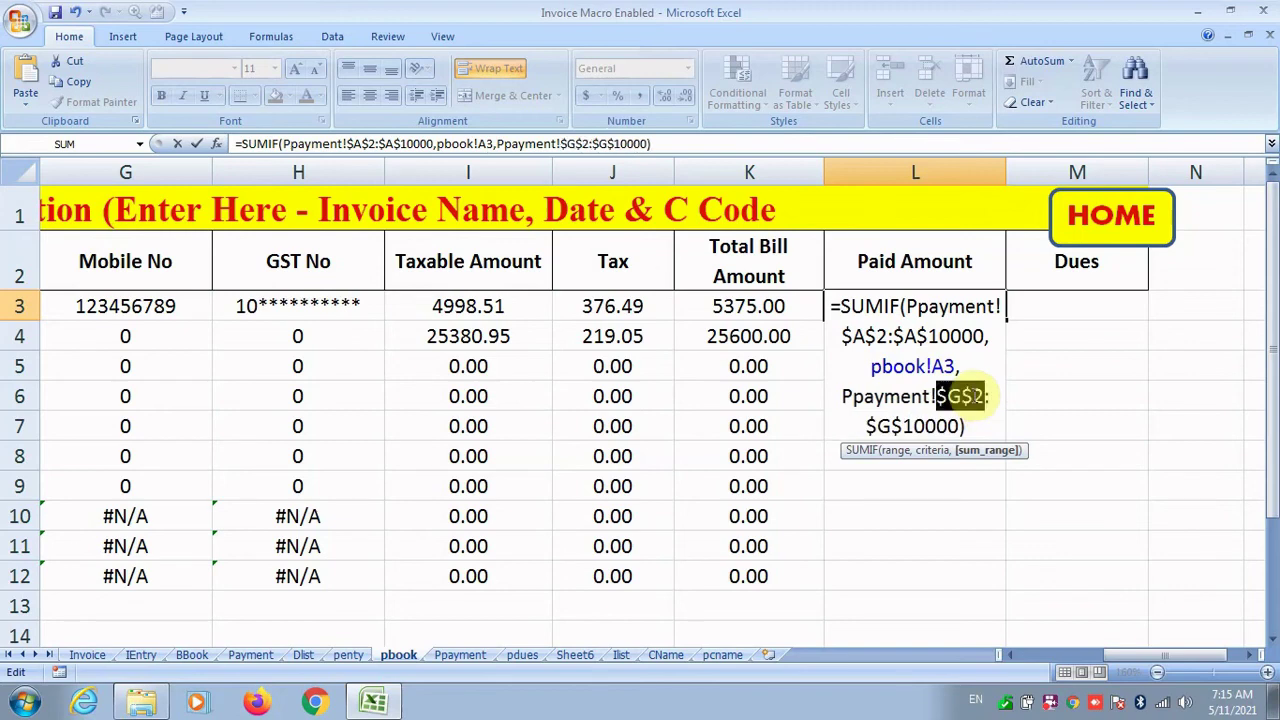
key("Return")
left_click(945, 316)
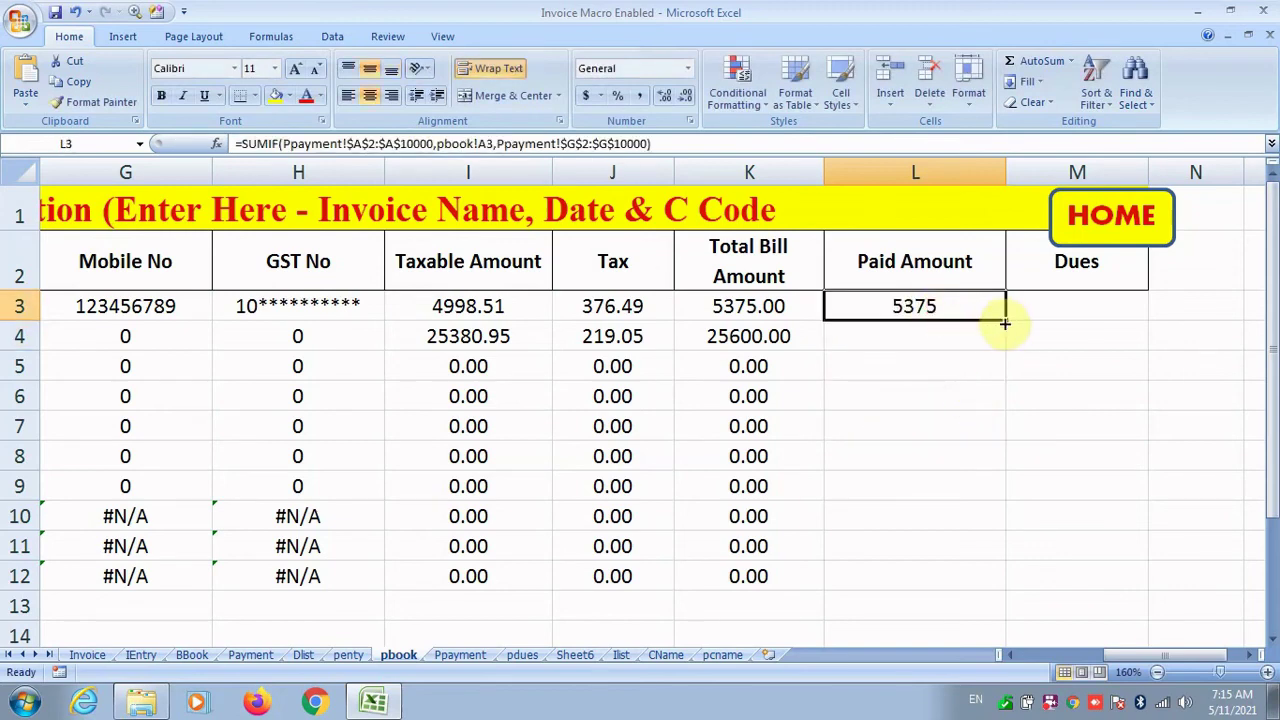
left_click_drag(1005, 322, 988, 590)
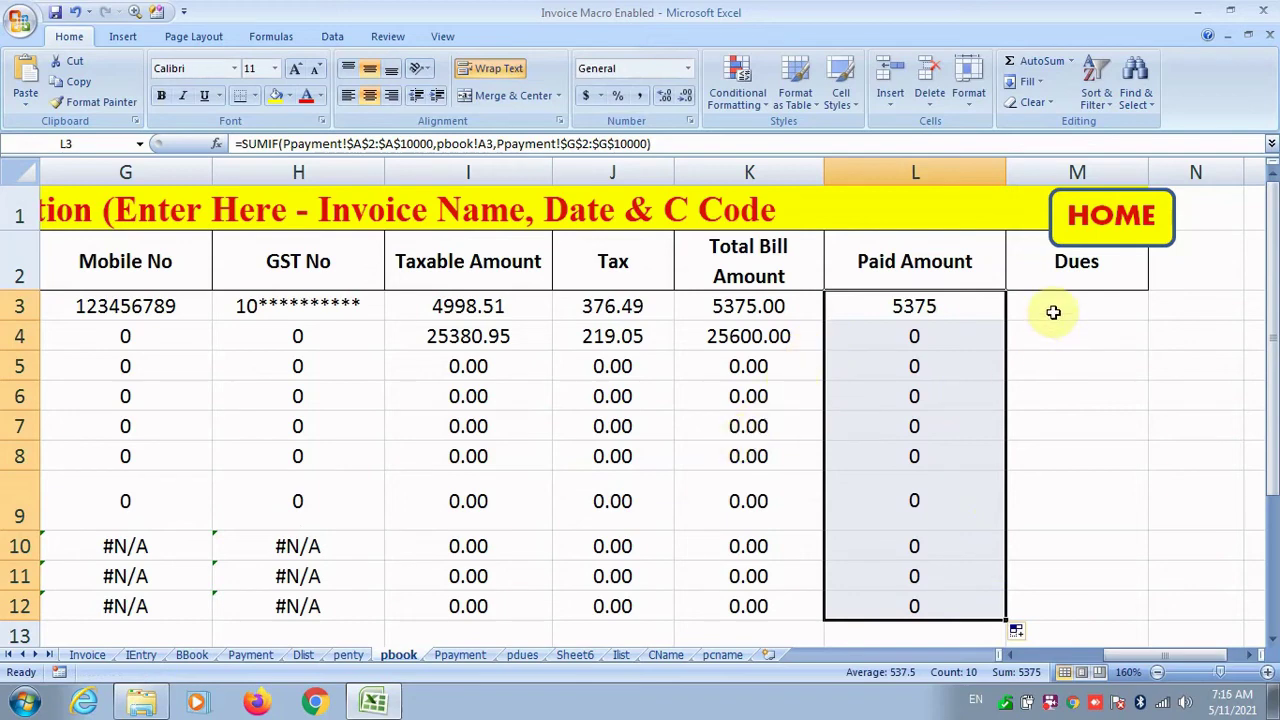
Step: Calculate the first Dues value in M3 as Total Bill Amount minus Paid Amount with =K3-L3
left_click(1053, 312)
type("=")
left_click(800, 296)
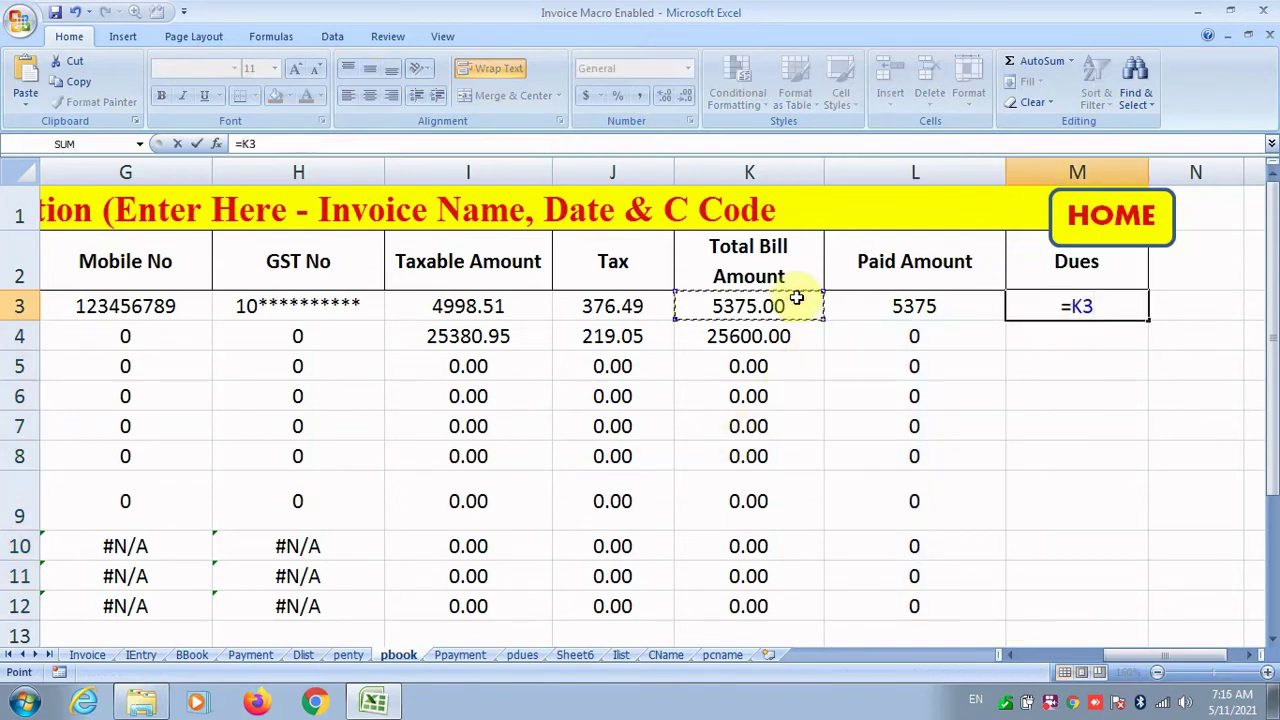
type("-")
left_click(877, 306)
key("Return")
left_click(1046, 298)
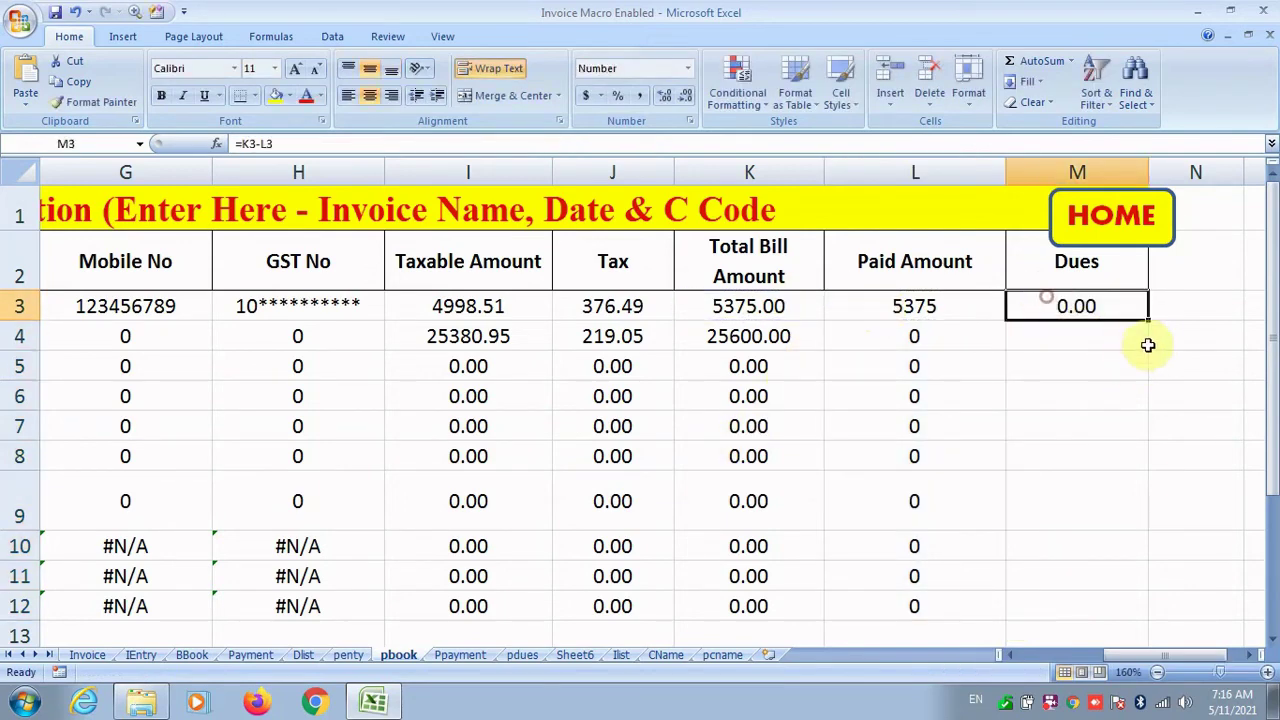
Step: Fill the Dues formula from M3 down to M12 on the pbook sheet
left_click_drag(1146, 320, 1141, 610)
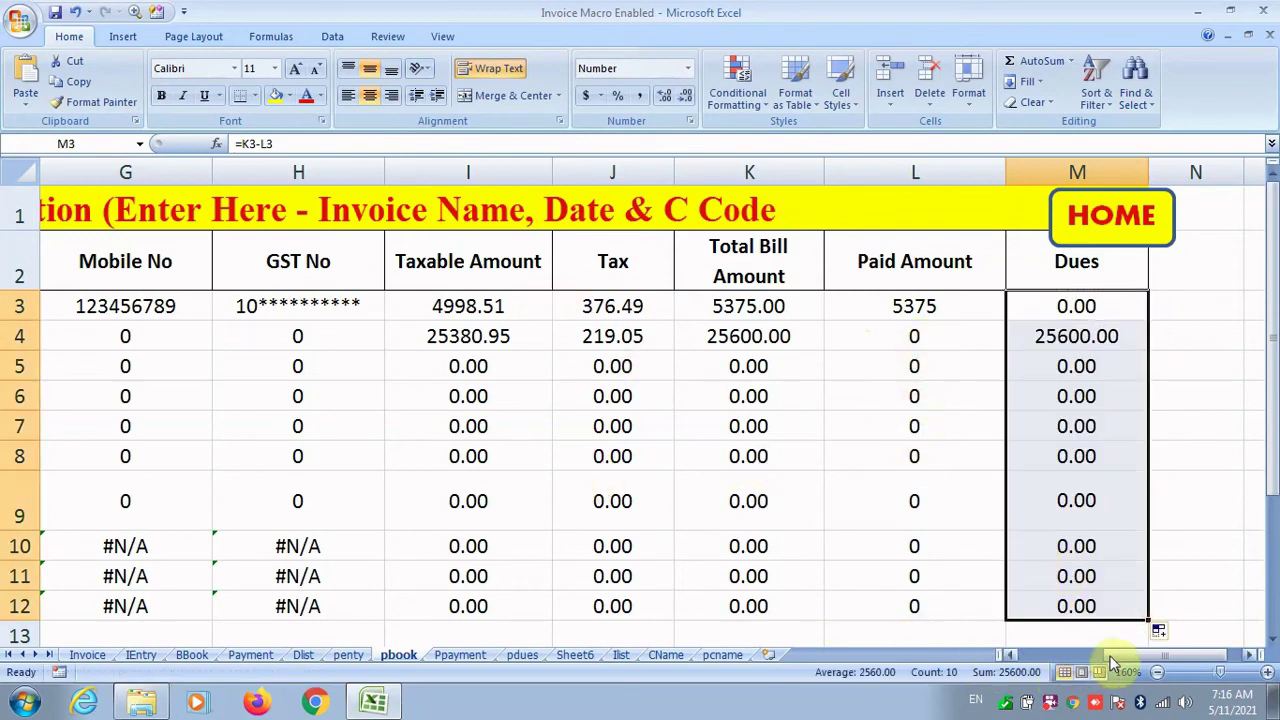
left_click_drag(1113, 658, 1040, 655)
Step: Enter invoice number 2 in cell A4 of the Ppayment sheet
left_click(460, 654)
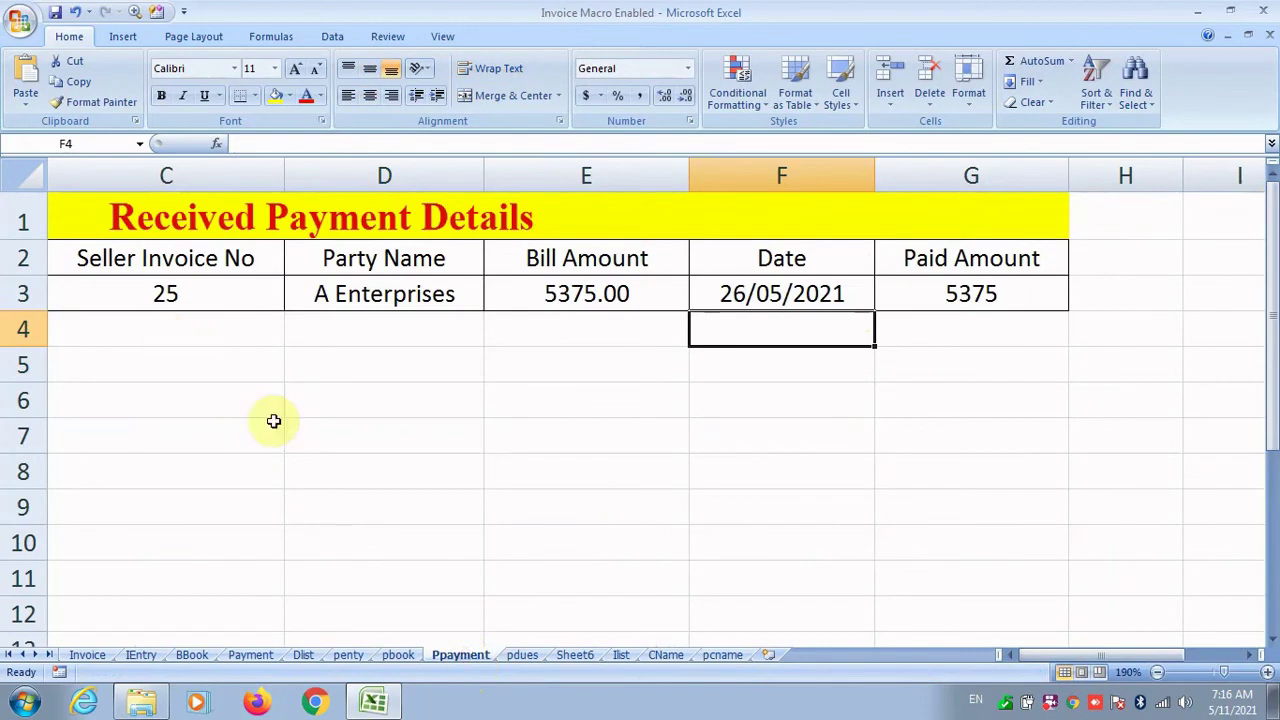
left_click_drag(1128, 660, 736, 606)
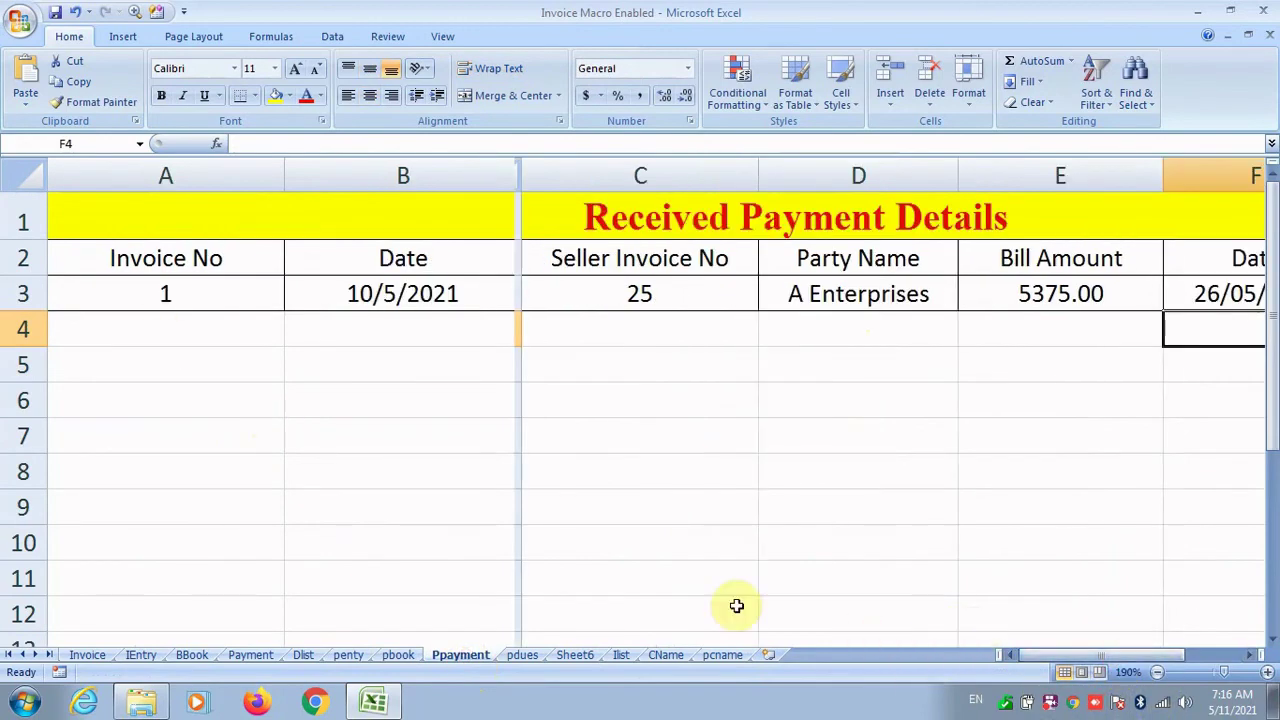
left_click(142, 329)
type("2")
key("Tab")
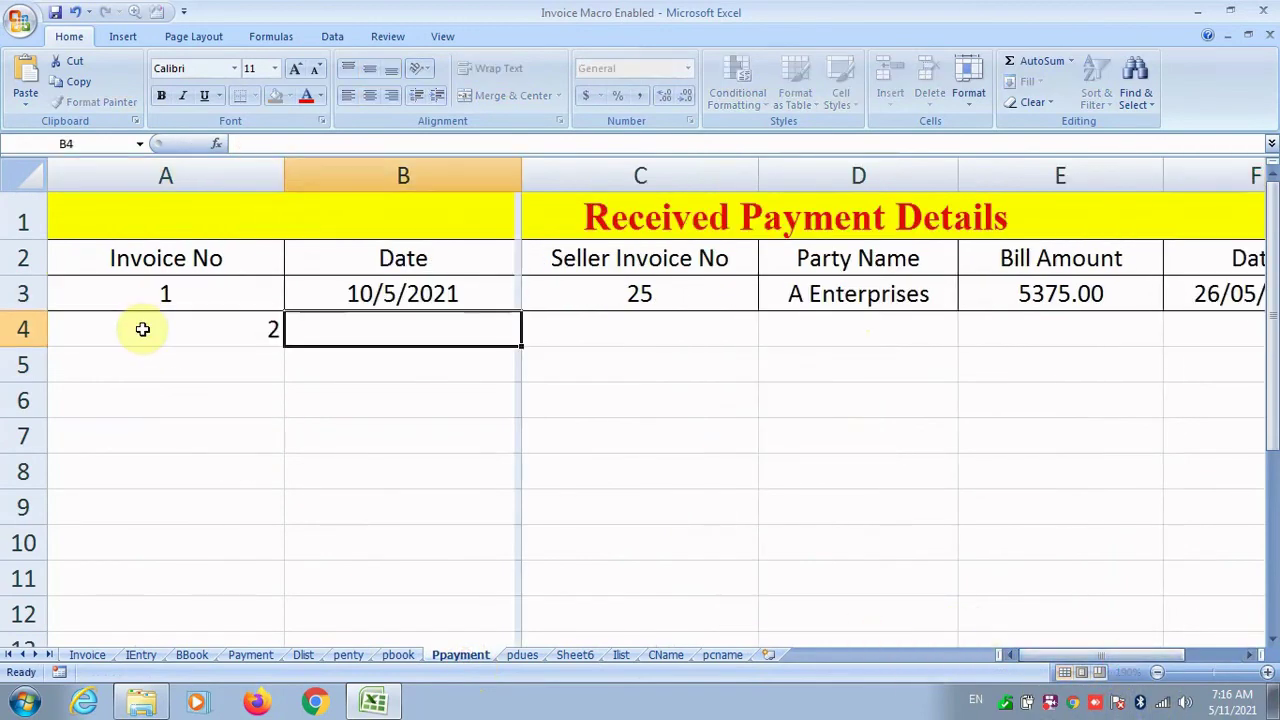
Step: Fill B3:G3 down into row 4, and clear the copied payment Date and Paid Amount in F4:G4
left_click_drag(381, 285, 1066, 335)
left_click_drag(968, 338, 818, 333)
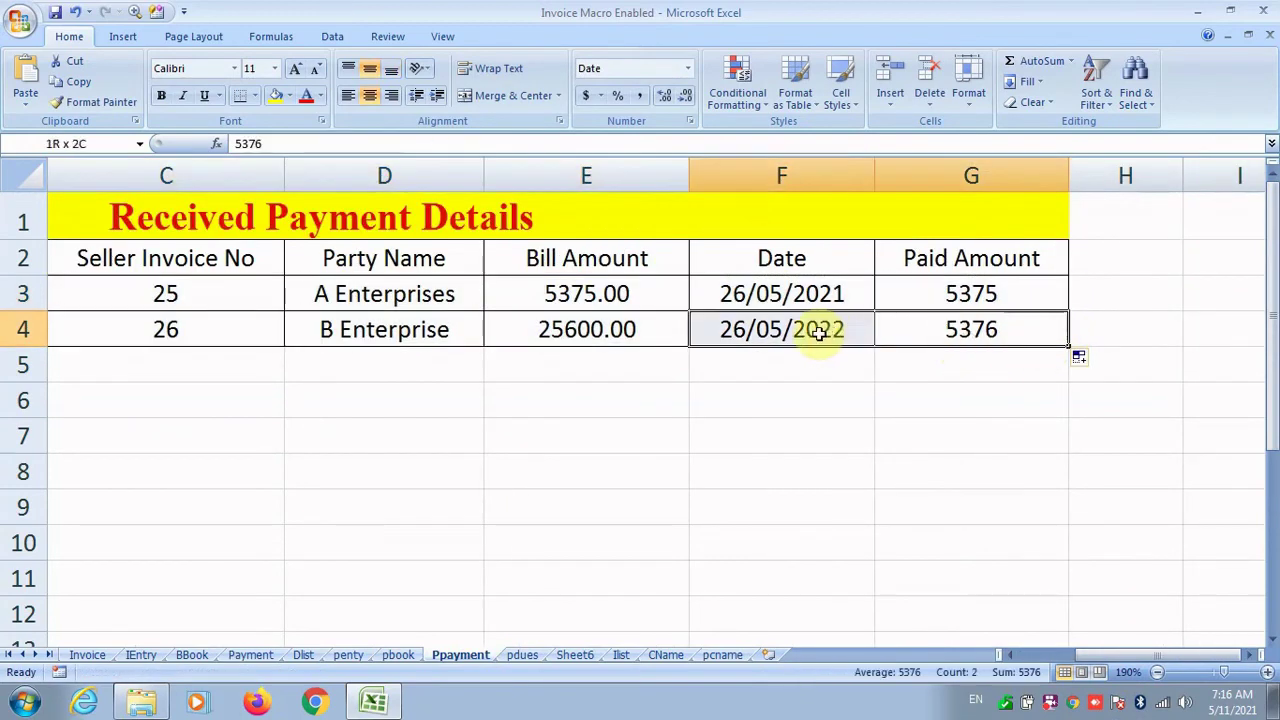
key("Delete")
Step: Enter the payment date 26/05/2021 in F4 and the paid amount 25600 in G4 for invoice 2
left_click_drag(1089, 654, 1060, 654)
left_click(288, 333)
key("Right")
key("Right")
key("Right")
key("Right")
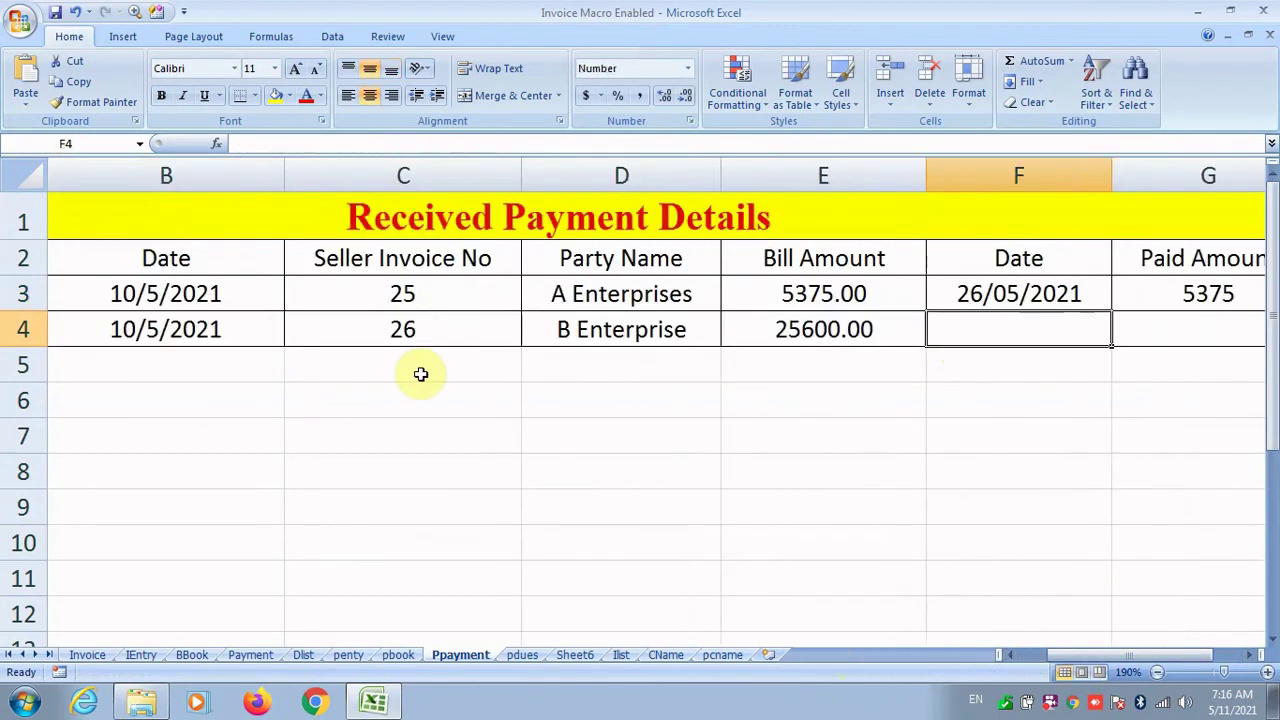
type("26/05")
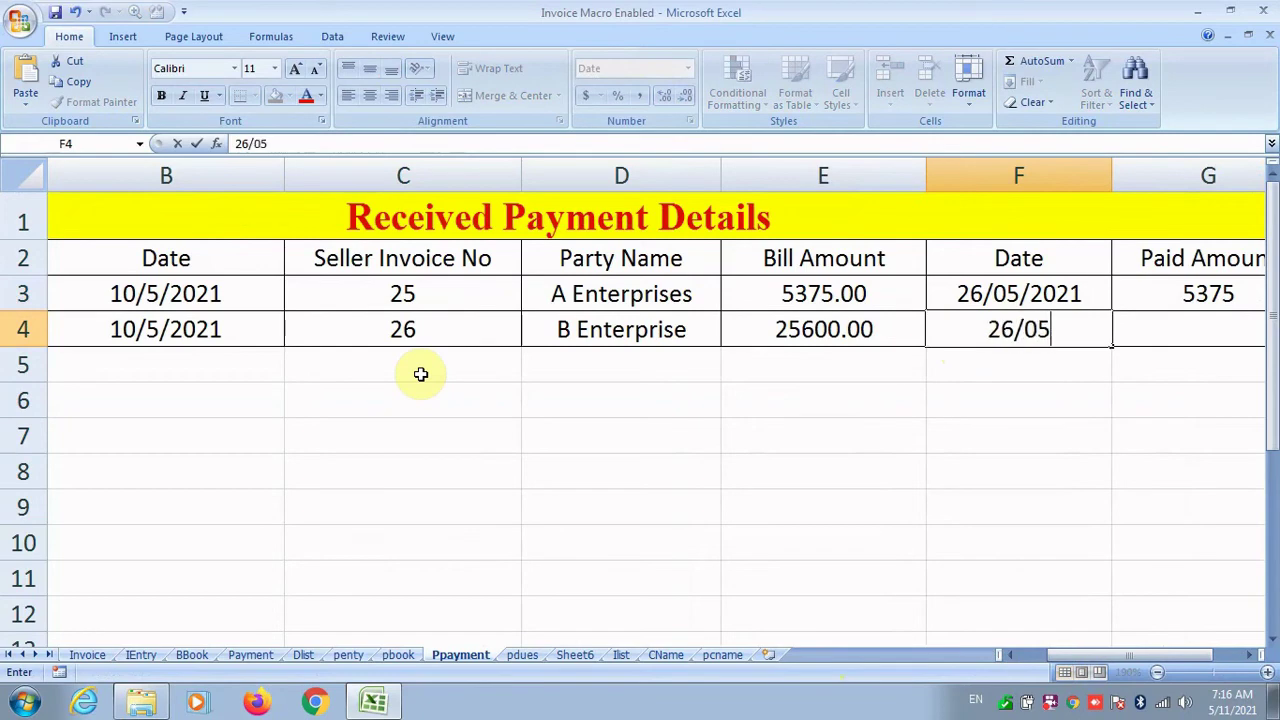
type("/2021")
key("Tab")
type("25")
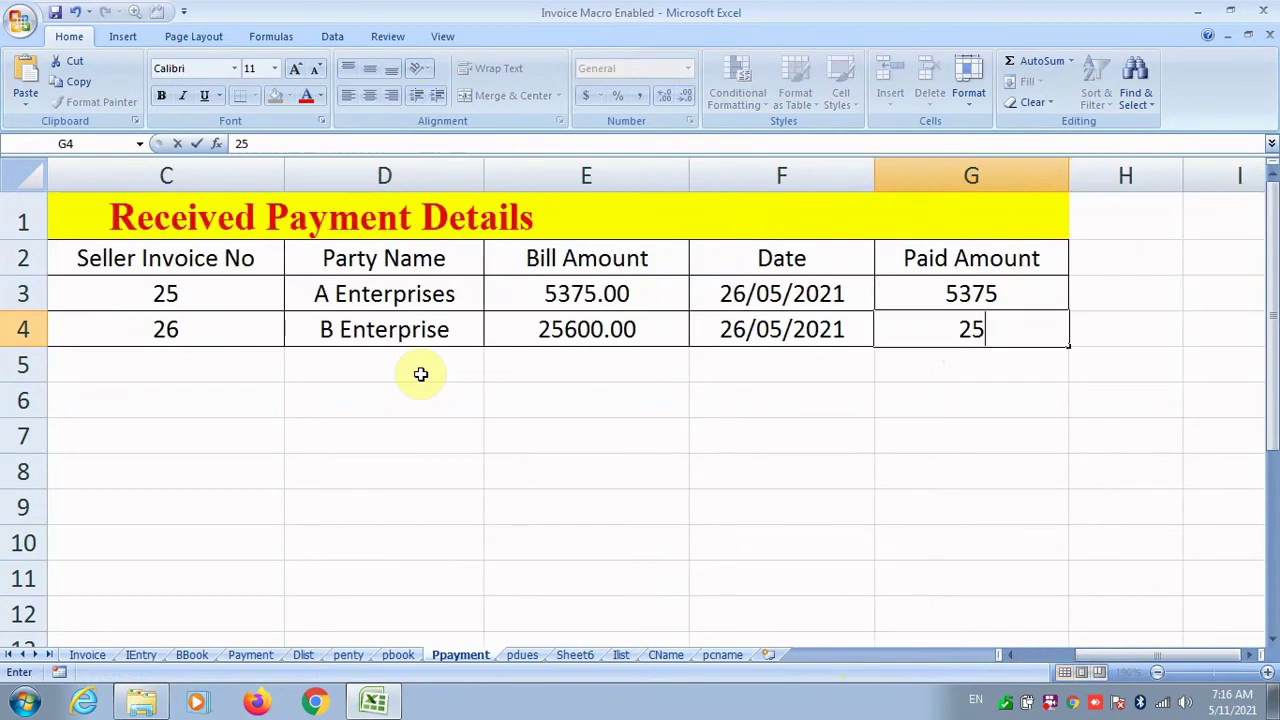
type("60")
key("Return")
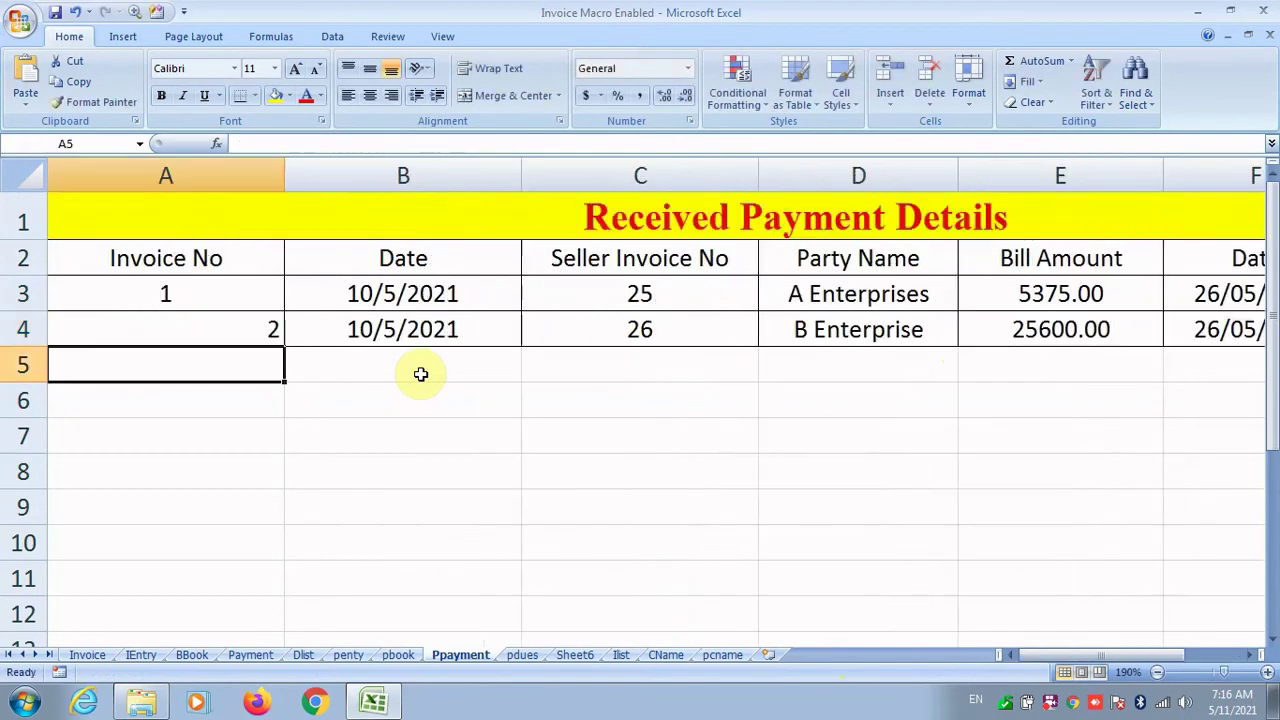
Step: Check the Paid Amount and Dues columns on pbook, and review the Ppayment and pdues sheets
left_click(398, 655)
left_click_drag(1050, 657, 1125, 657)
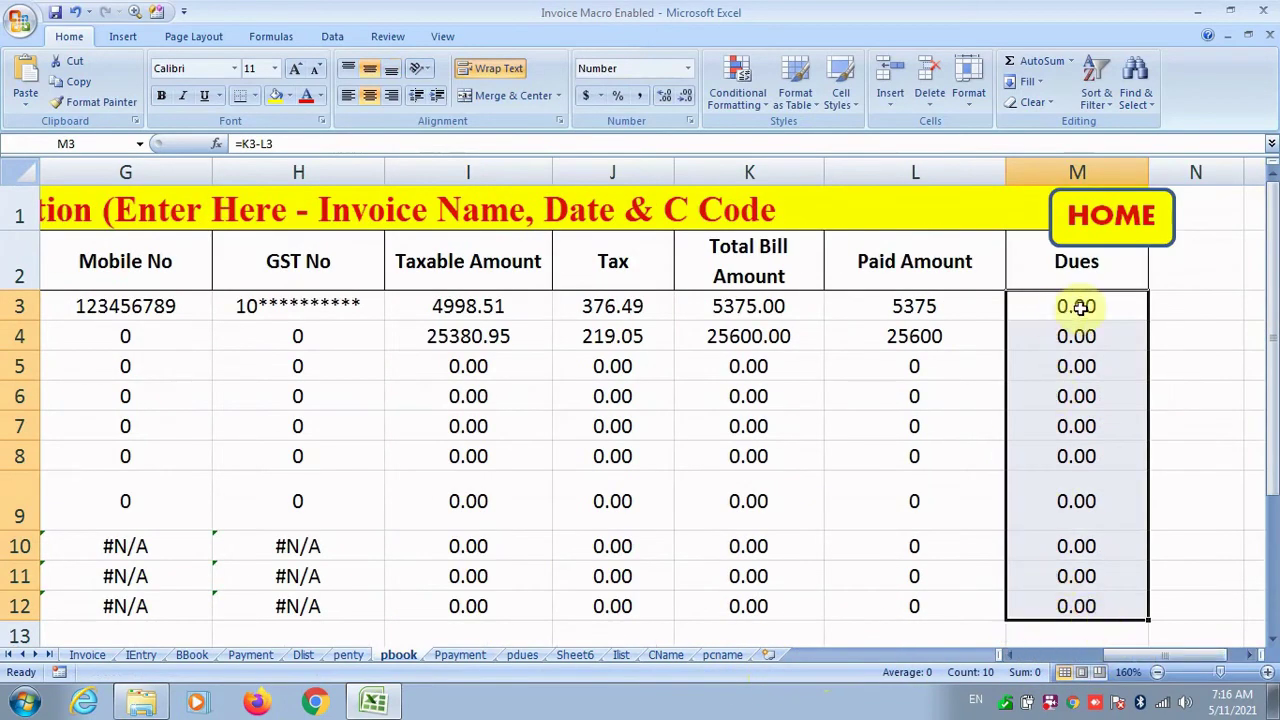
left_click(458, 655)
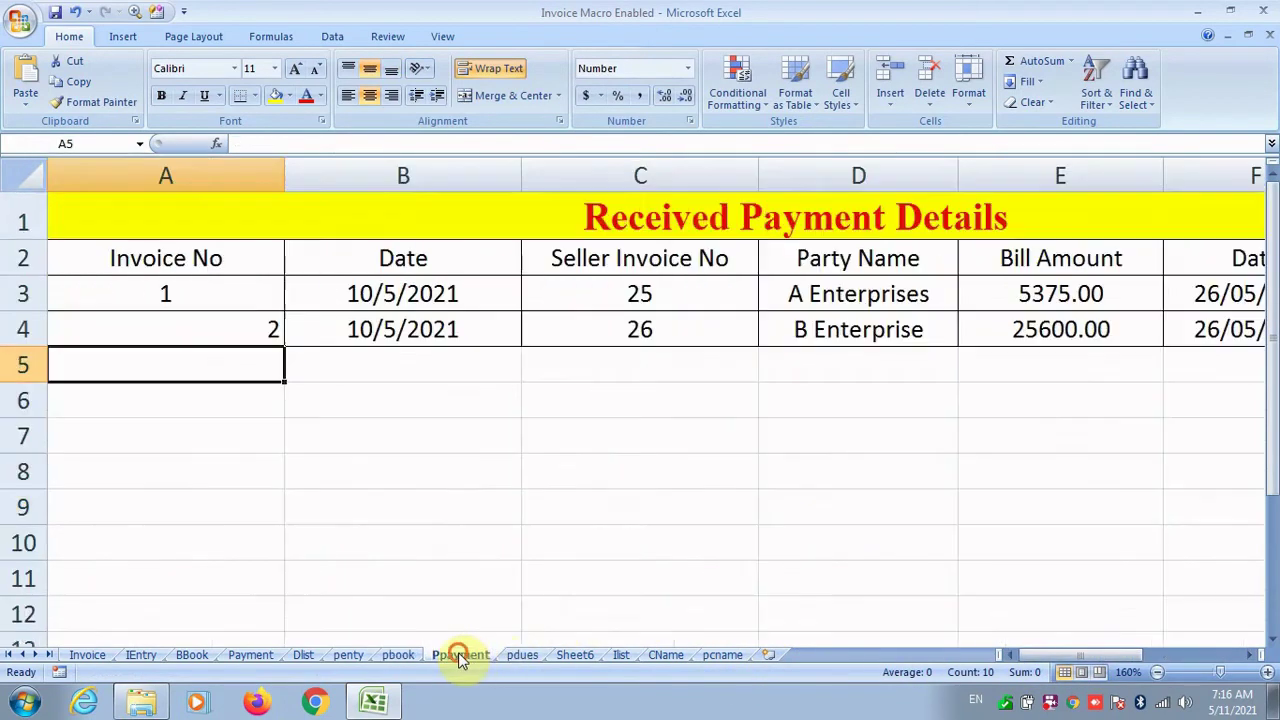
left_click(521, 655)
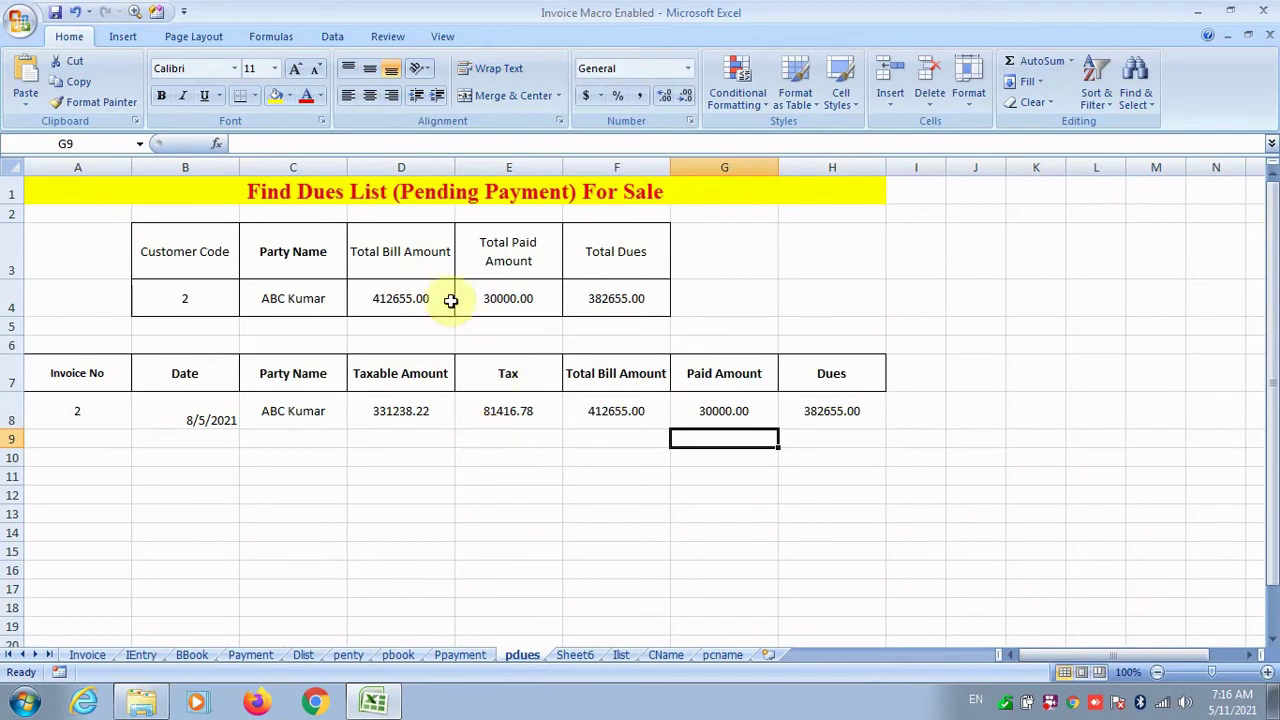
Step: On the Stock Details sheet (Sheet6), rename the header in E2 to Purchase Item and the header in F2 to Sale Item
left_click(576, 655)
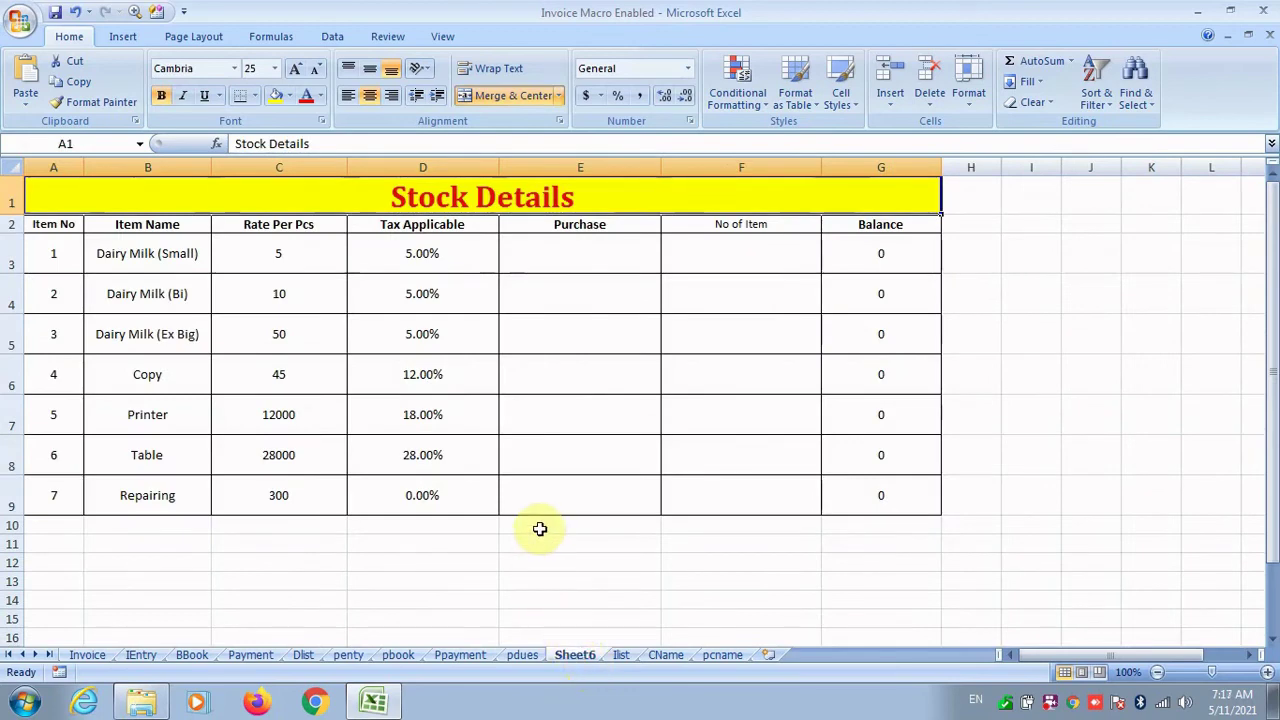
left_click(613, 258)
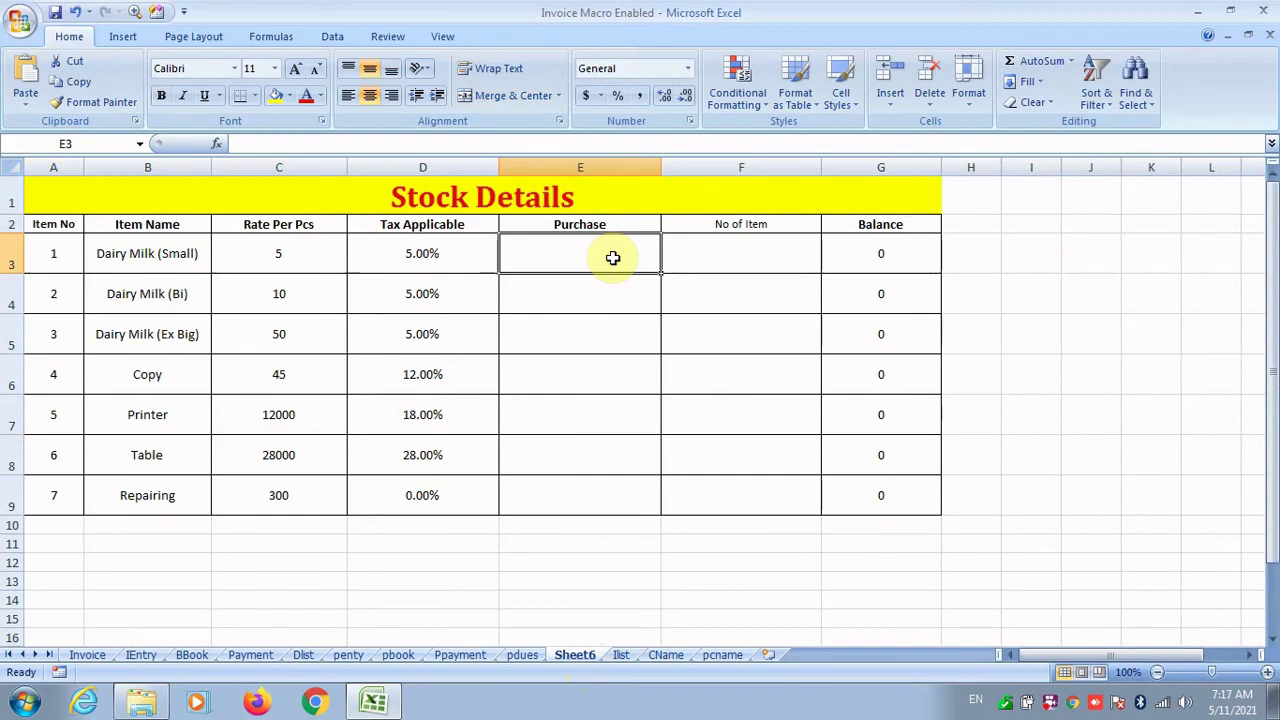
left_click(622, 226)
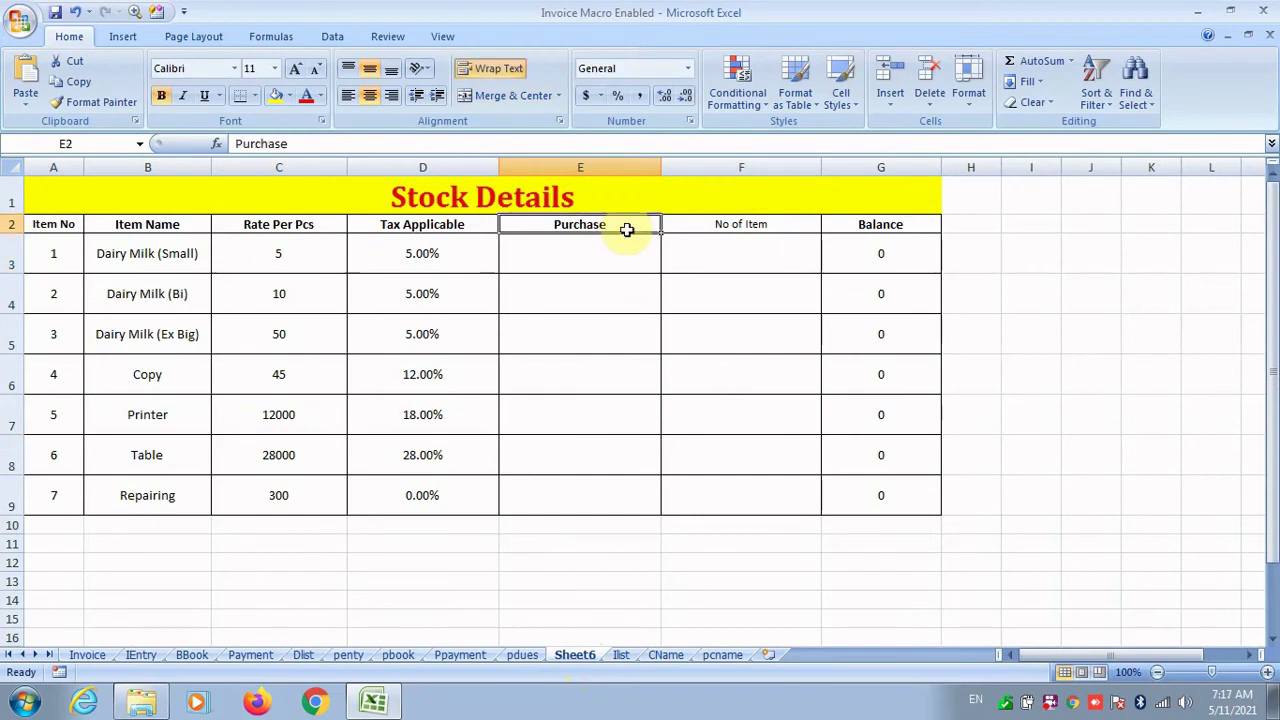
type("Purcha")
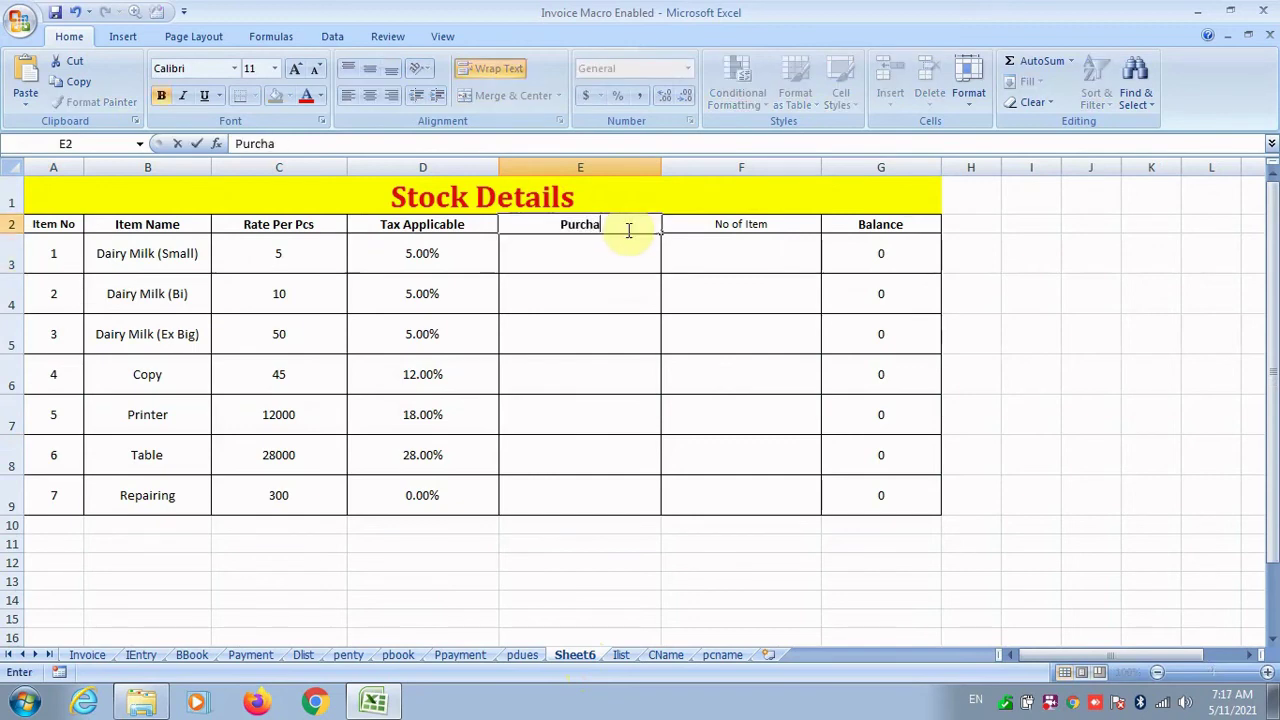
type("se Item")
key("Tab")
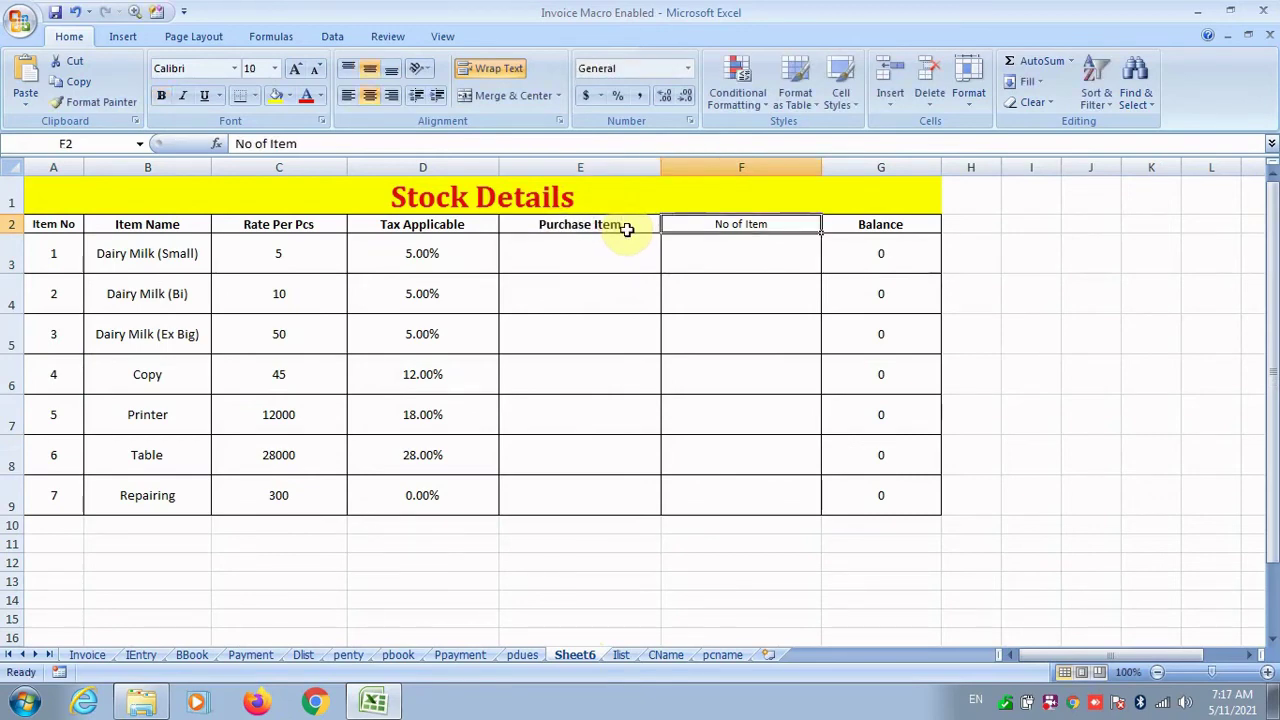
type("Sale")
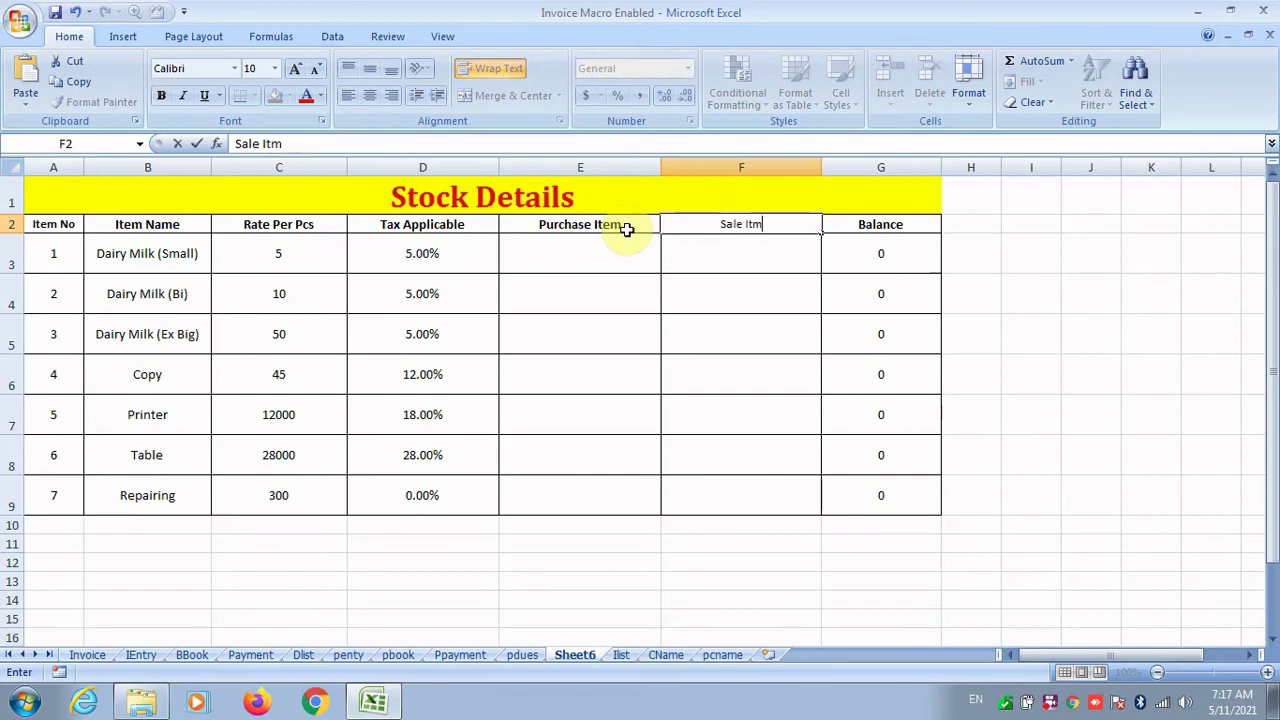
key("Tab")
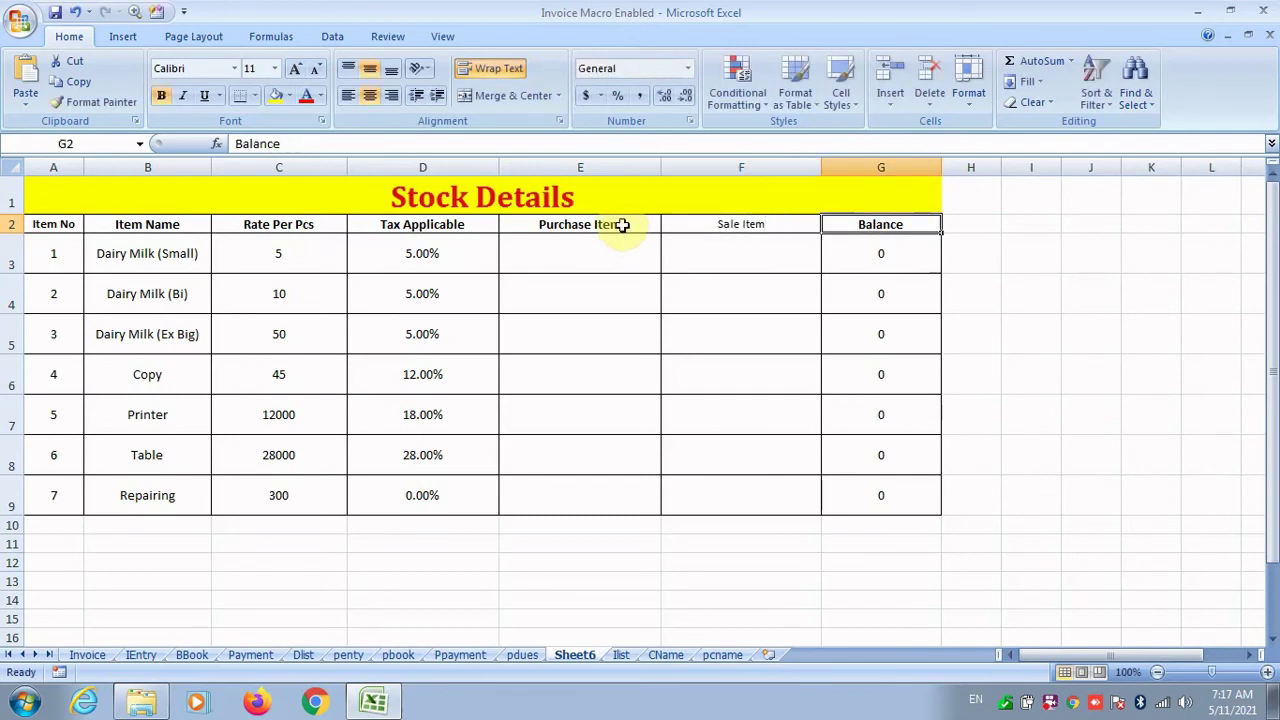
Step: Start a SUMIF formula in E3 under Purchase Item, using the Item No cells B2:B13 on penty as the criteria range
left_click(612, 252)
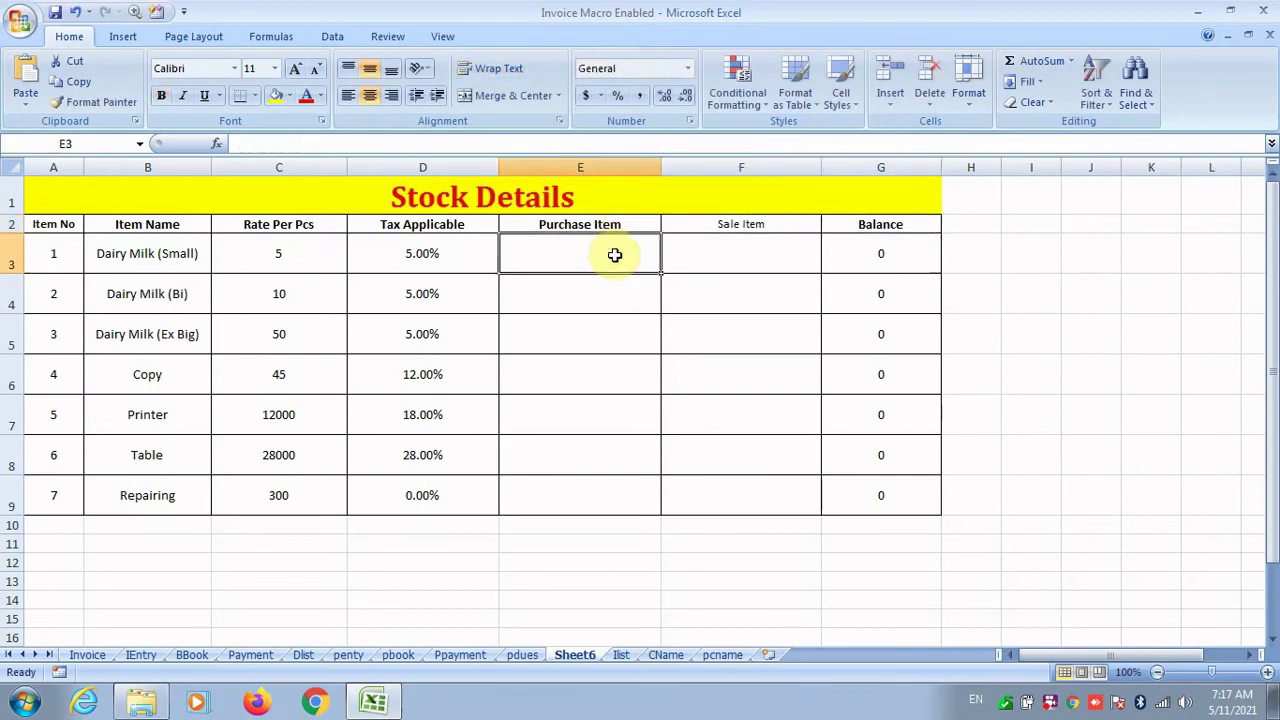
type("=s")
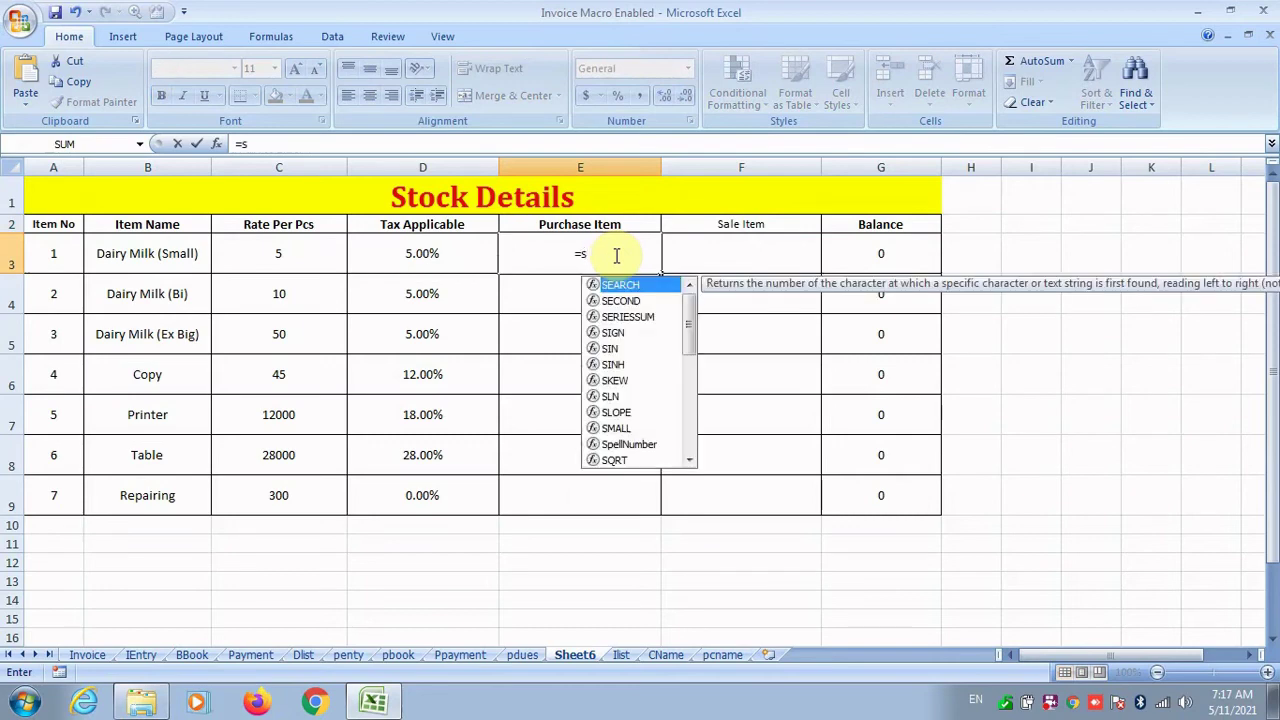
type("umif(")
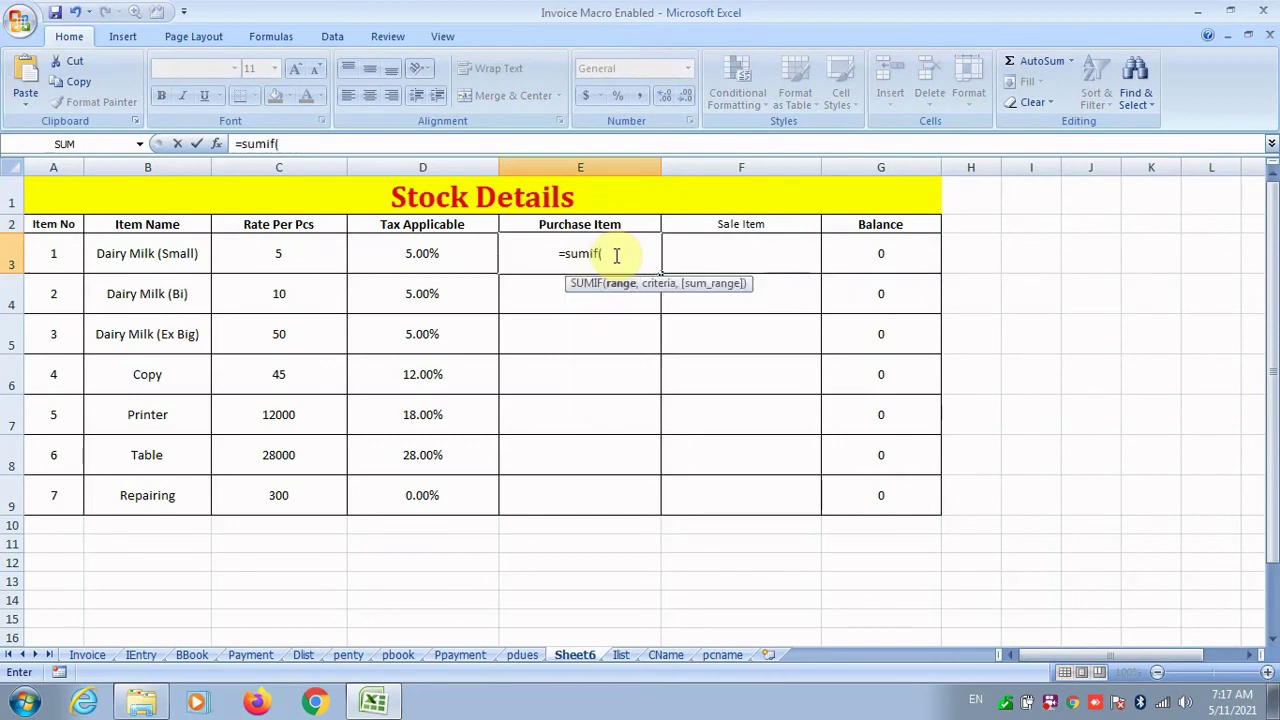
left_click(352, 656)
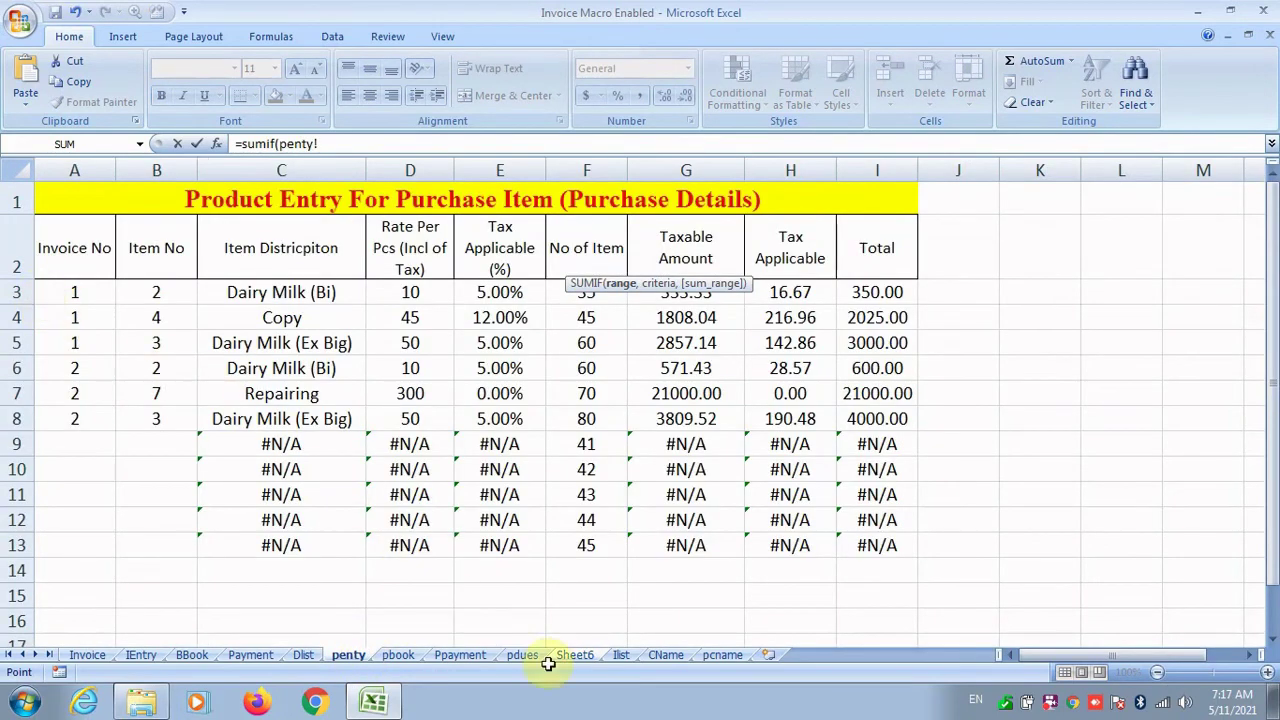
left_click_drag(69, 251, 100, 545)
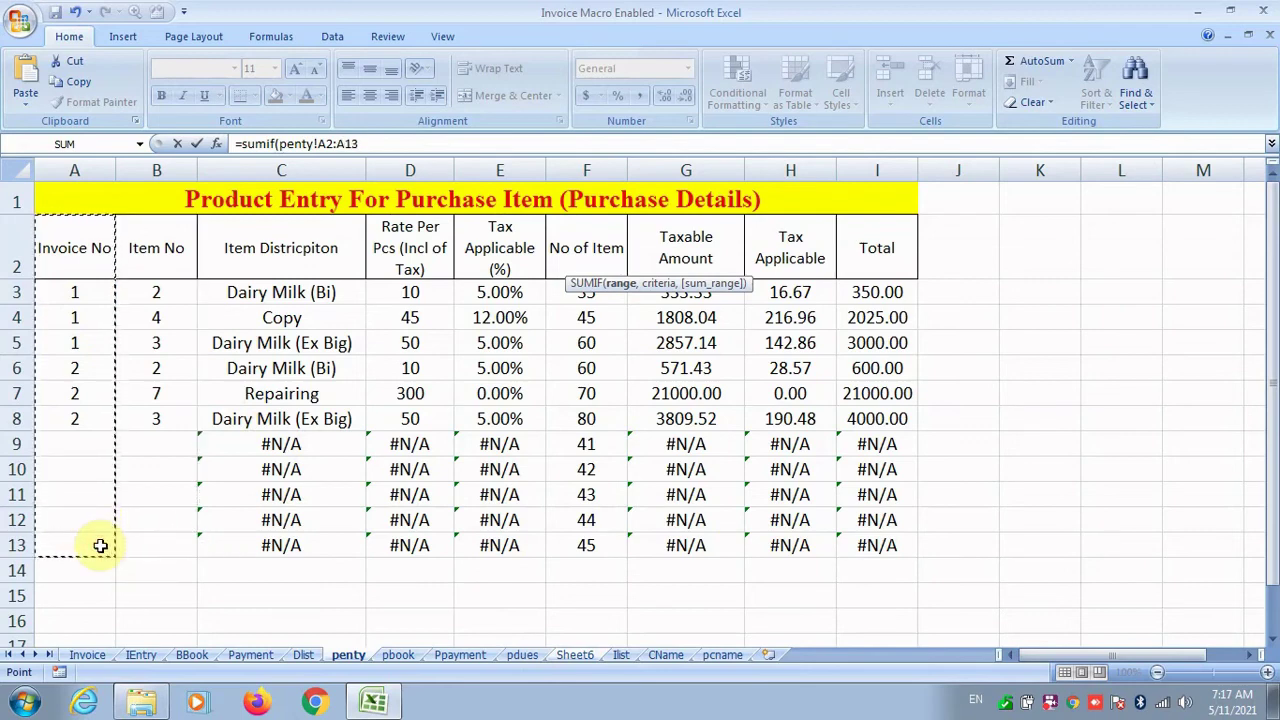
left_click_drag(150, 246, 160, 555)
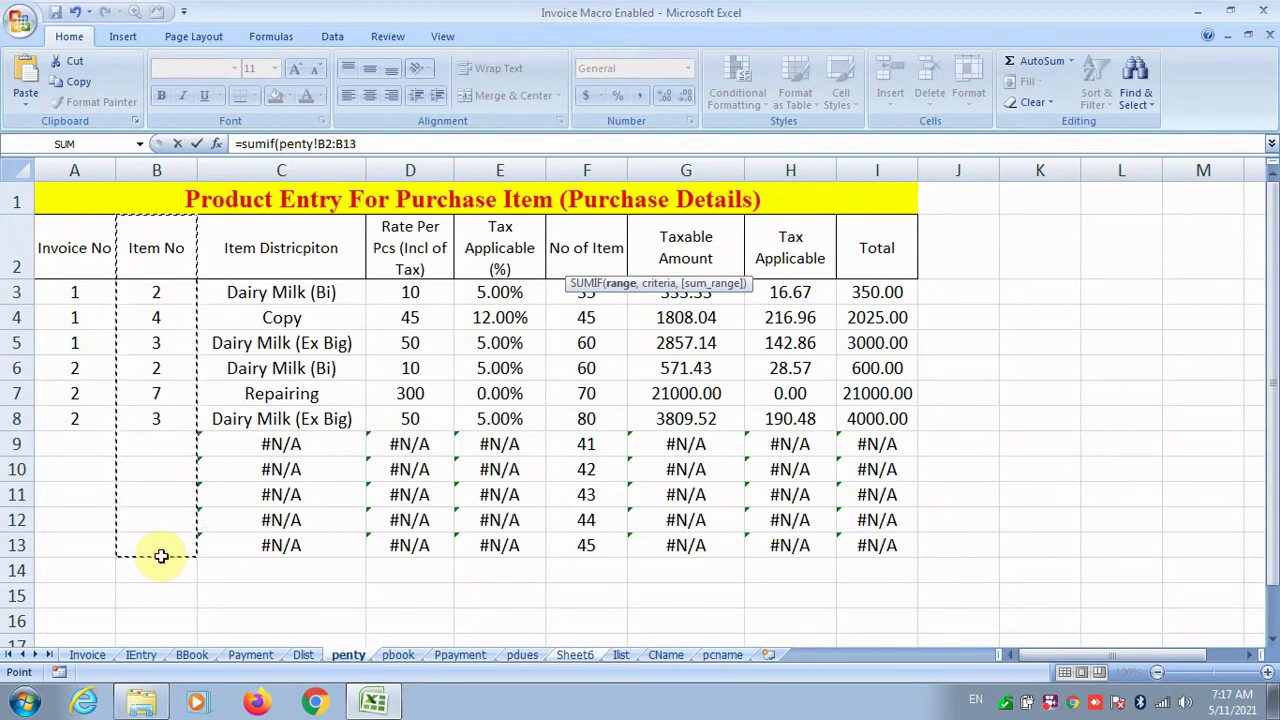
left_click(360, 143)
type(",")
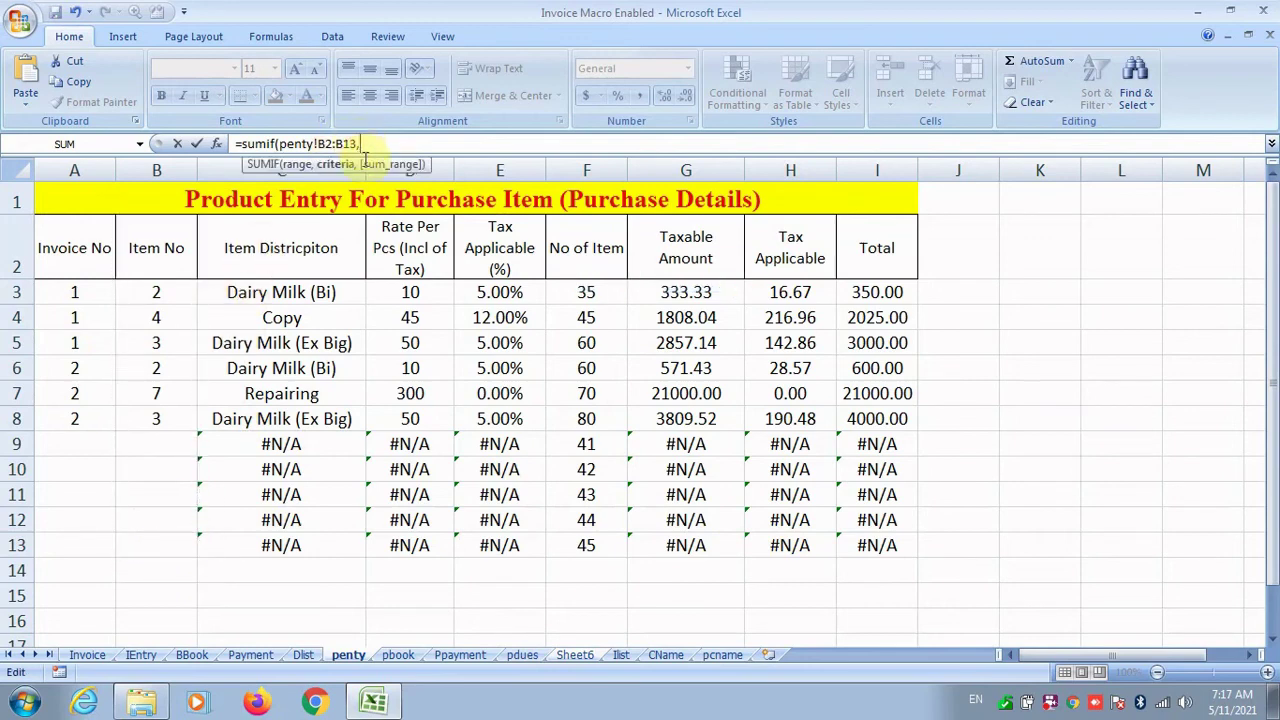
Step: Set the SUMIF criteria to the item number in cell A3 of Sheet6
left_click(591, 656)
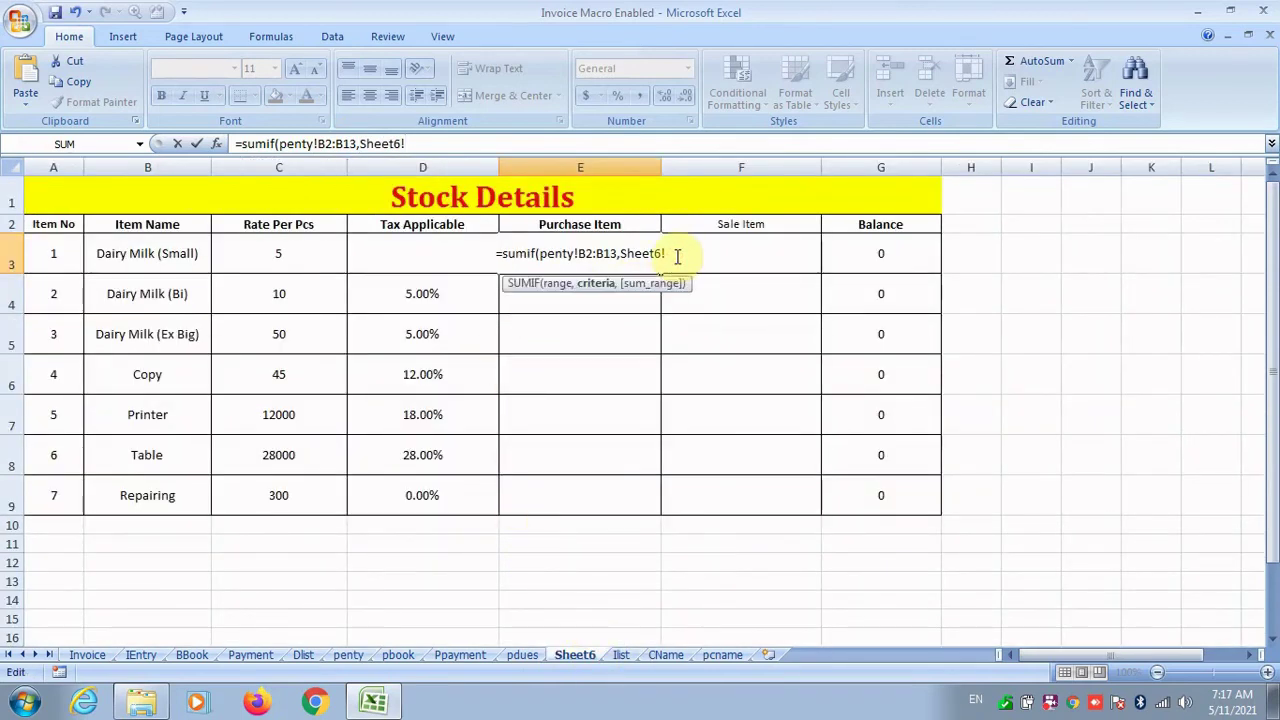
key("BackSpace")
key("BackSpace")
key("BackSpace")
key("BackSpace")
key("BackSpace")
key("BackSpace")
key("BackSpace")
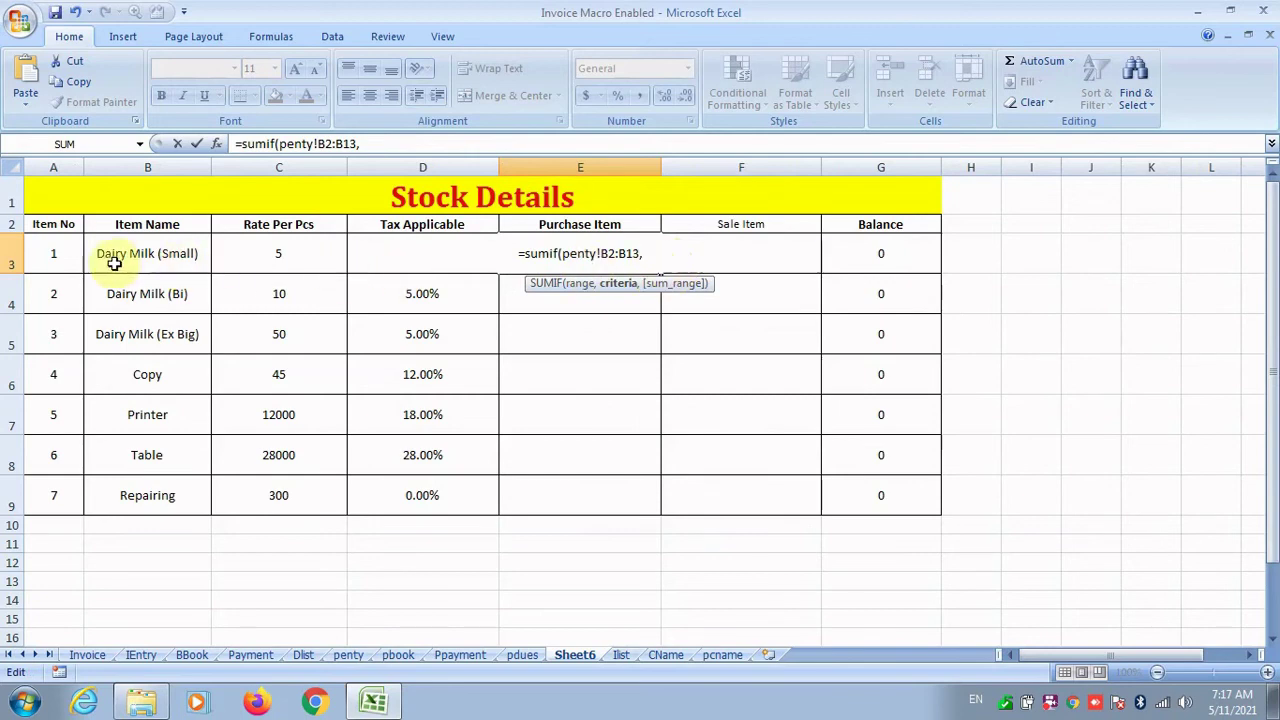
left_click(64, 263)
type(",")
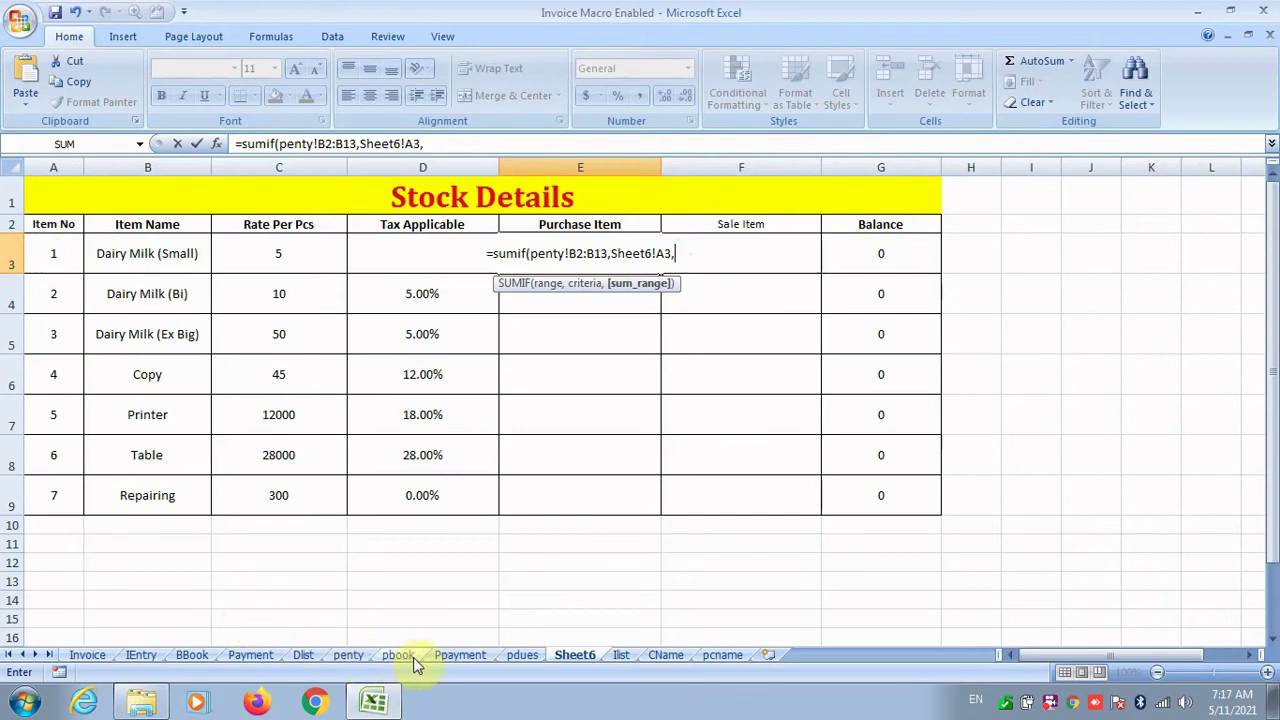
Step: Set the sum range to the No of Item cells F2:F13 on penty and complete the SUMIF formula in E3
left_click(348, 655)
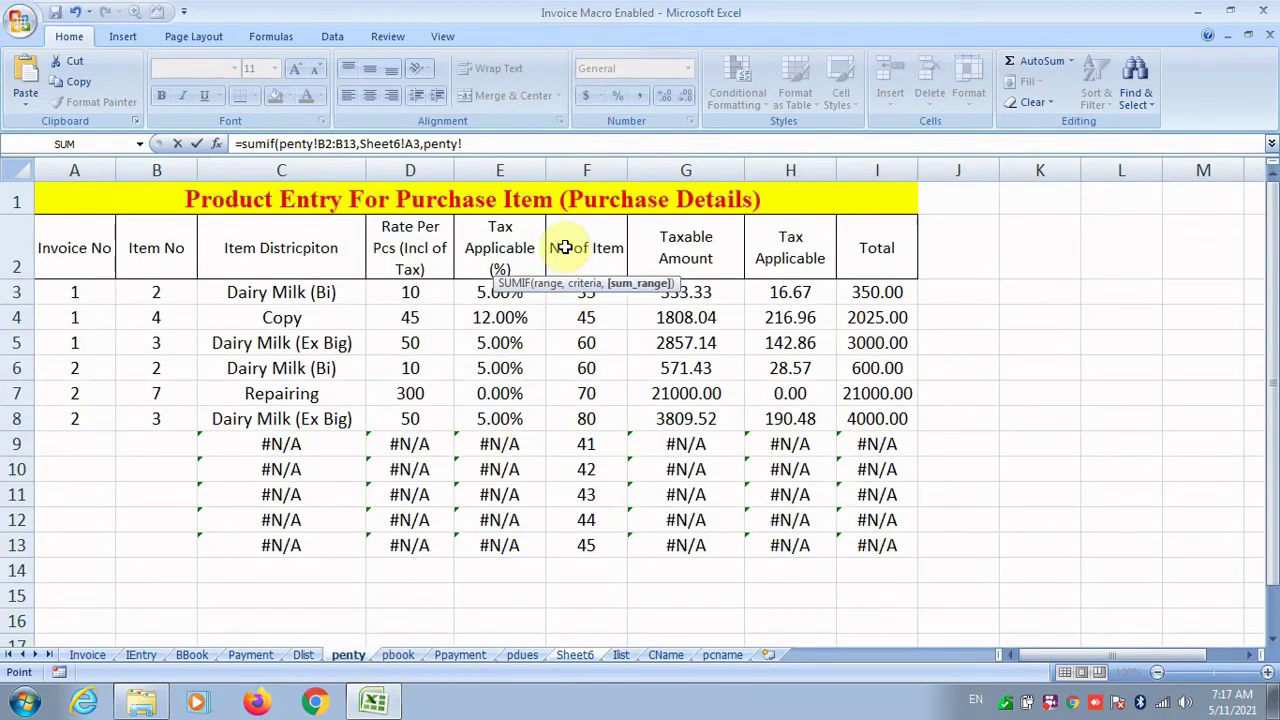
left_click_drag(565, 247, 585, 553)
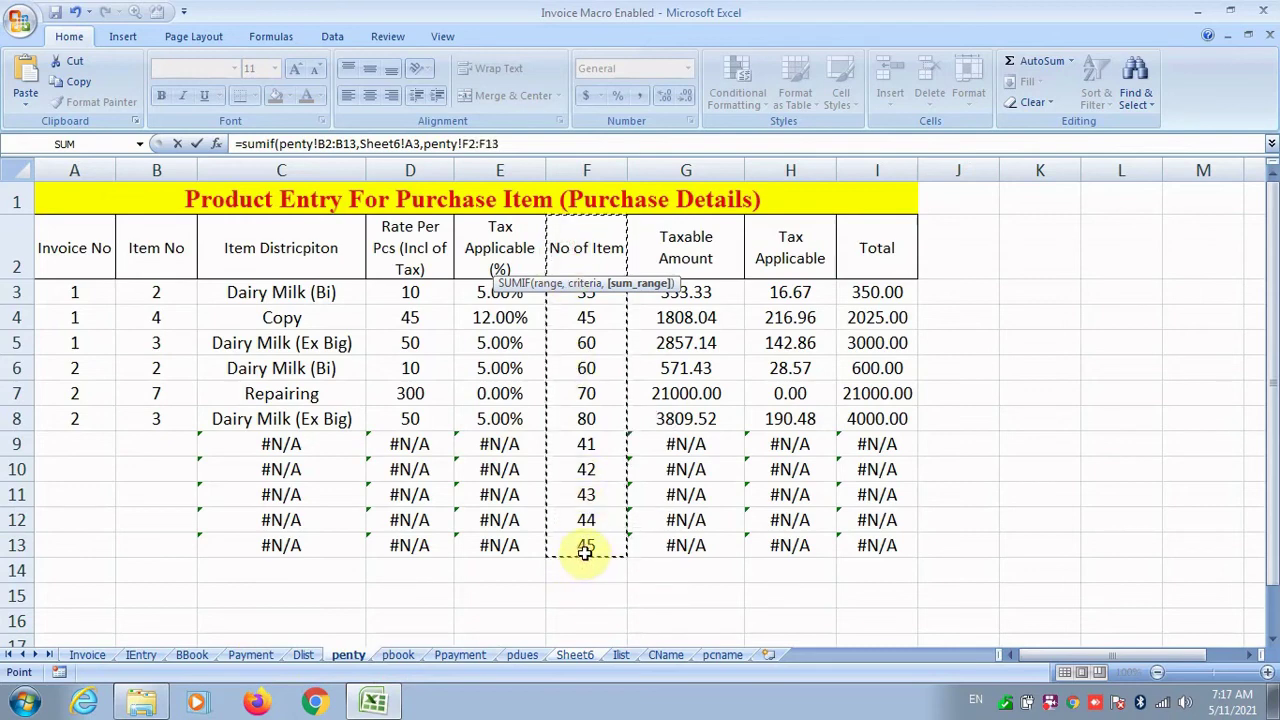
left_click(537, 148)
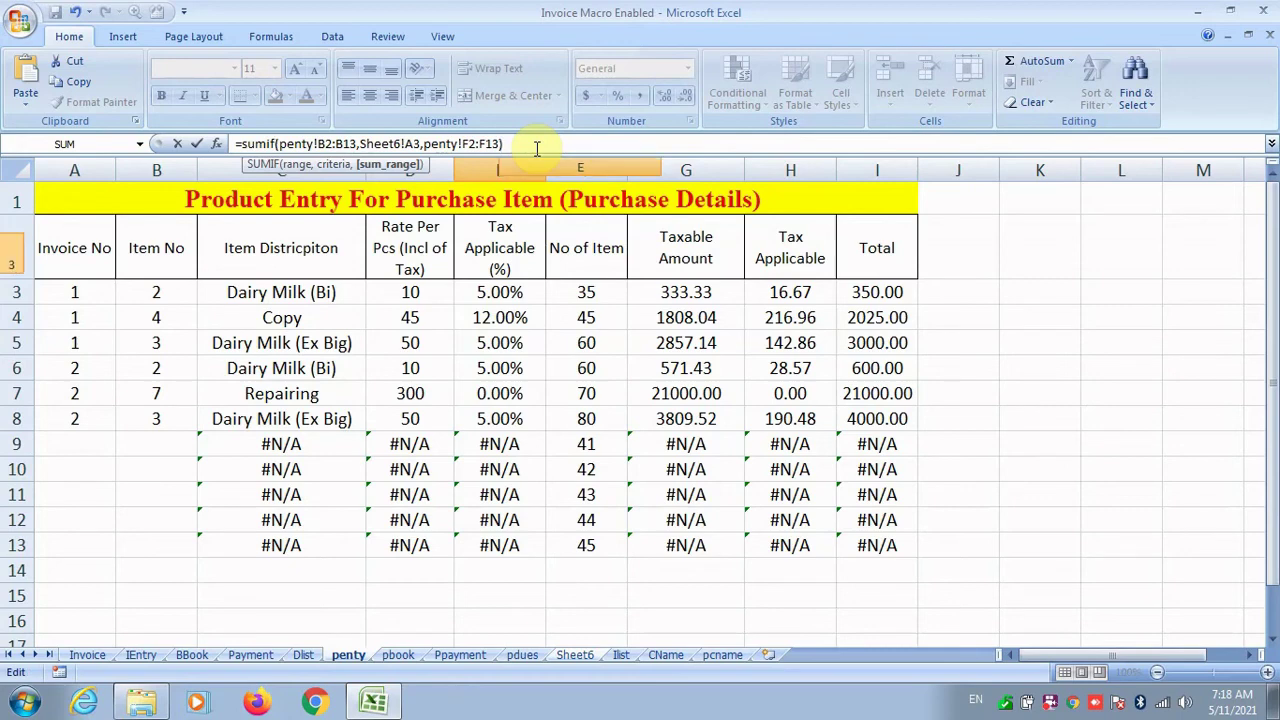
key("Return")
left_click(600, 257)
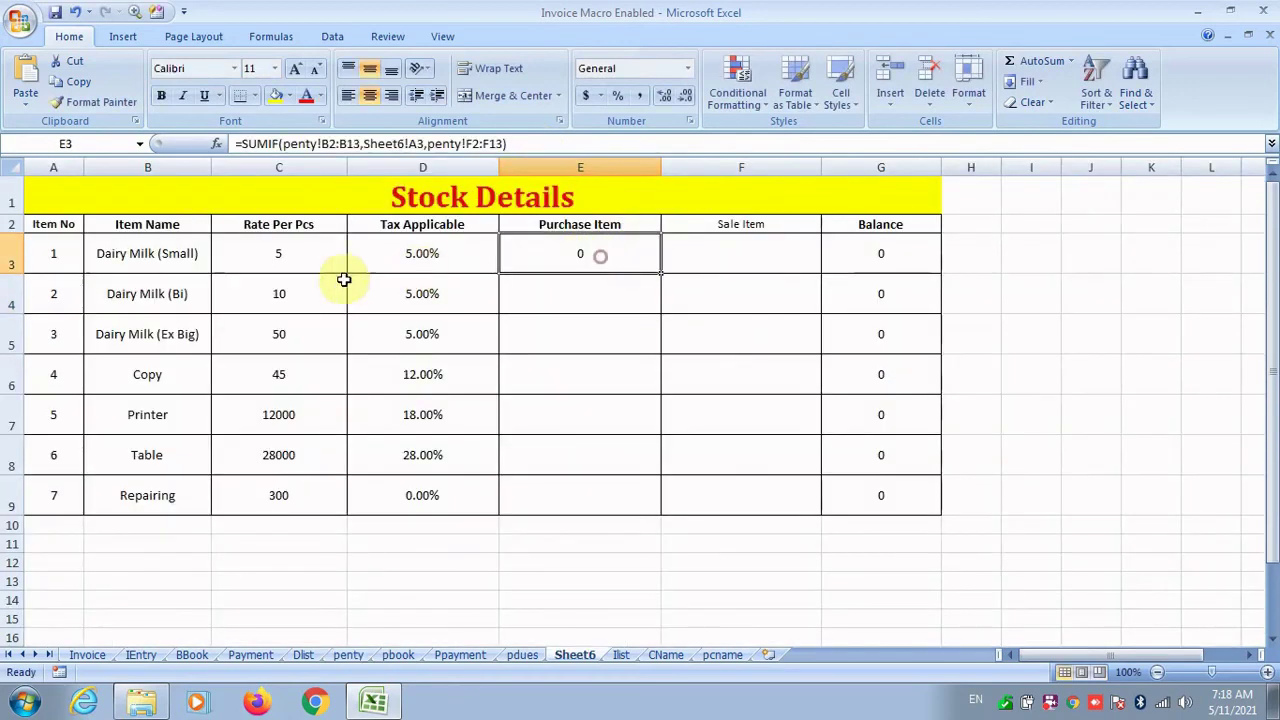
Step: On the penty sheet, set the Item No of the first purchase entry in B3 to 1
left_click(410, 655)
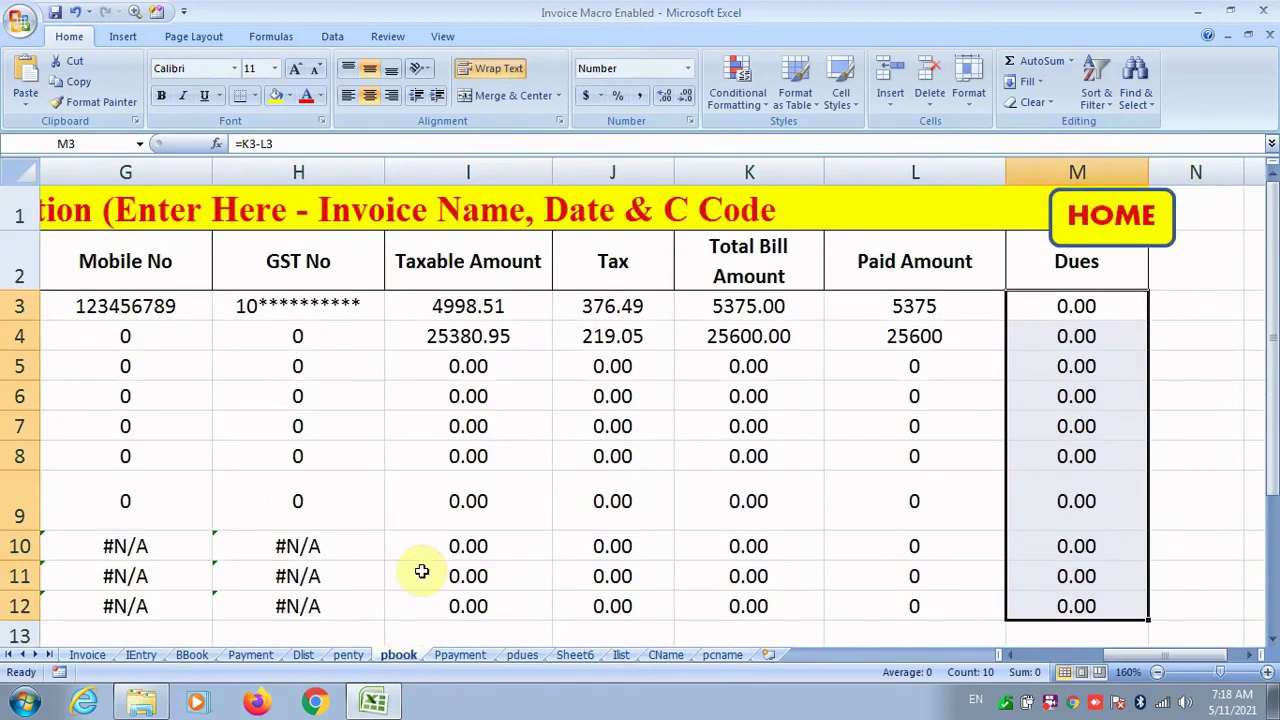
left_click(358, 650)
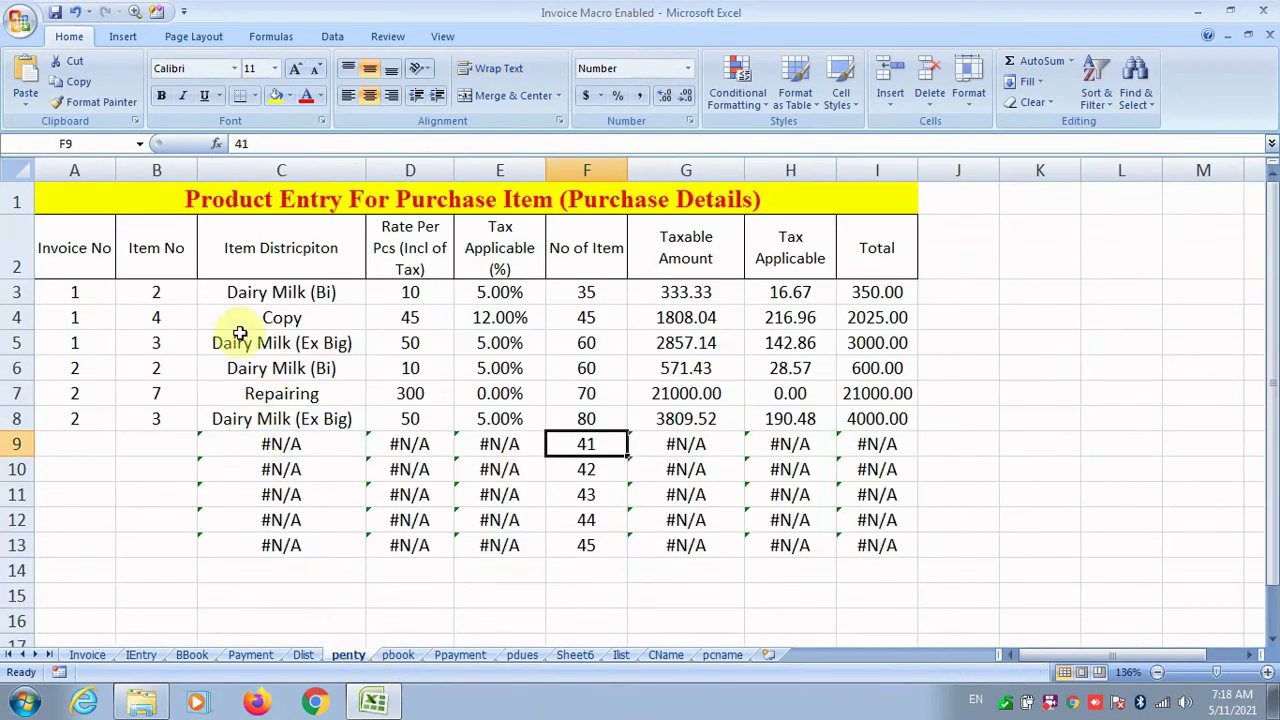
left_click(154, 294)
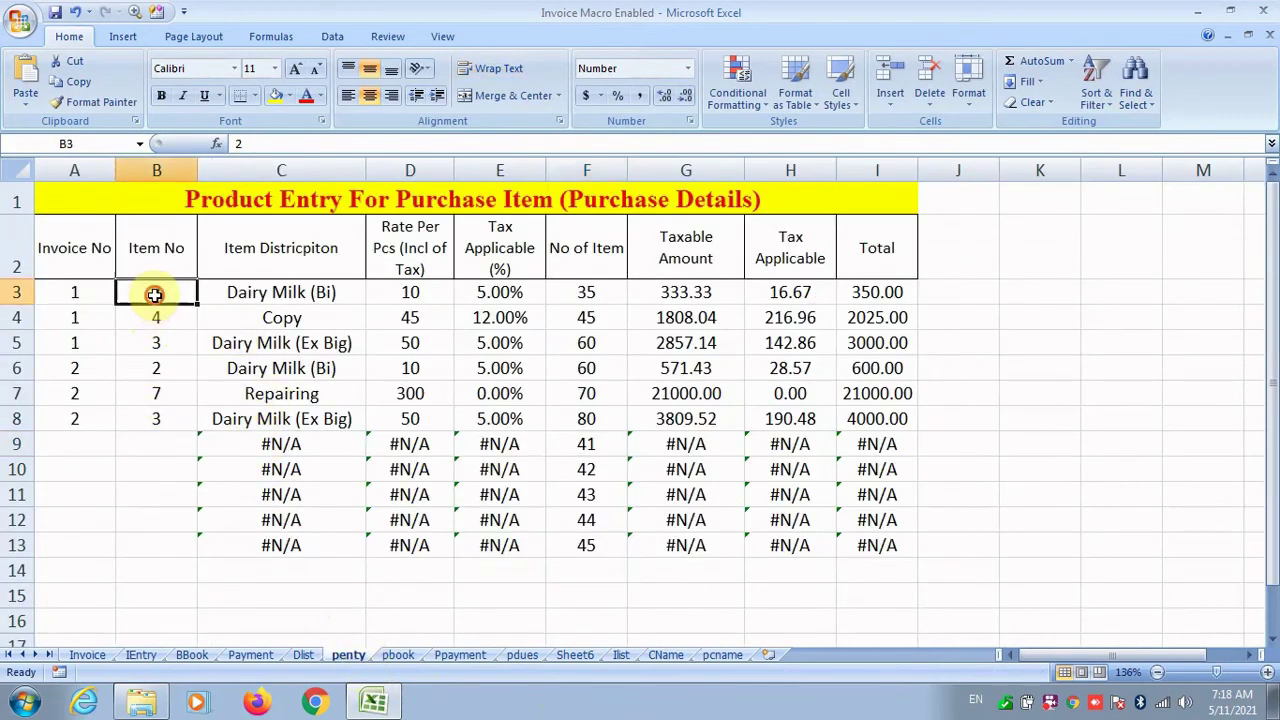
type("1")
key("Return")
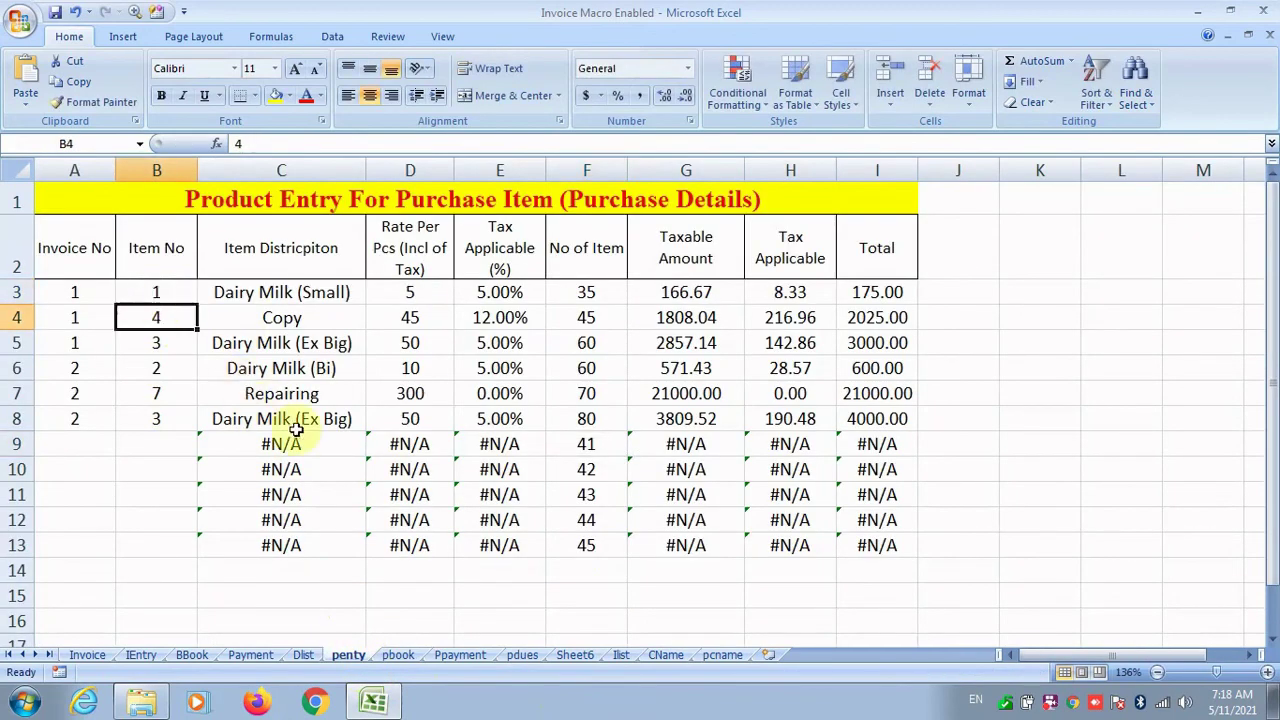
Step: Clear the No of Item quantities in F9:F13 on penty and return to the Stock Details sheet
left_click_drag(559, 443, 583, 546)
key("Delete")
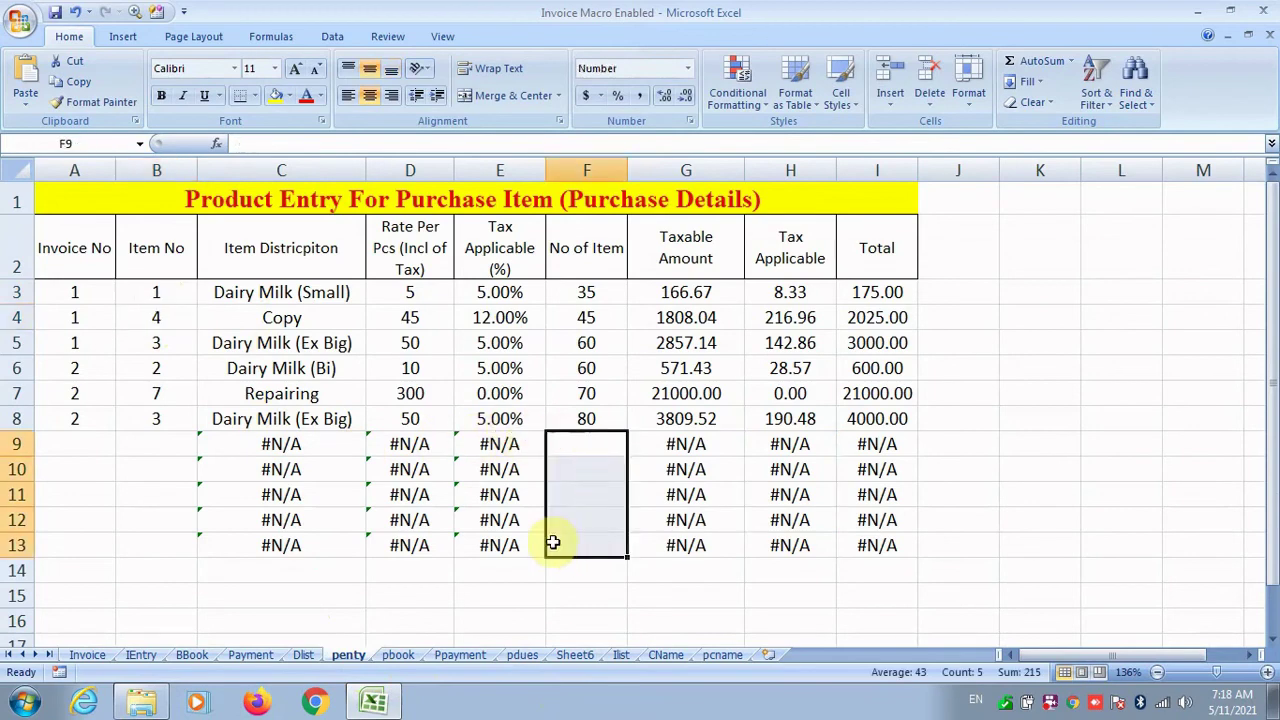
left_click(527, 655)
left_click(590, 656)
left_click(618, 656)
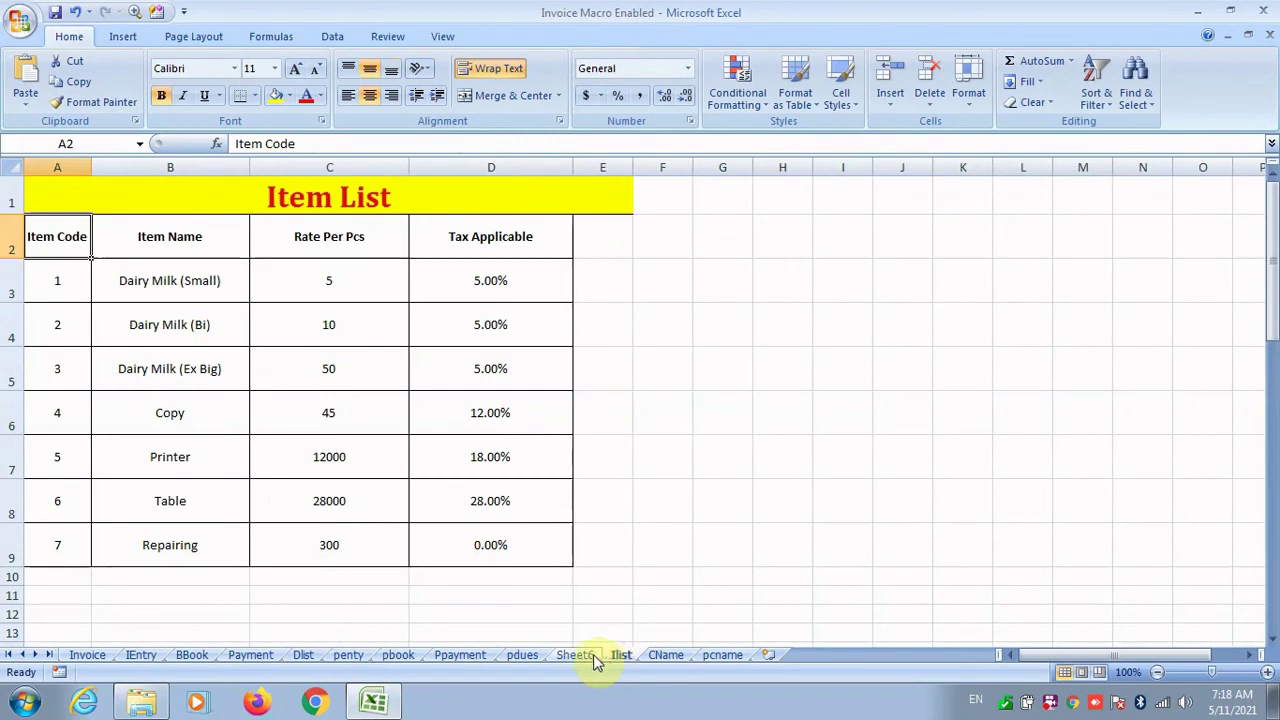
left_click(588, 656)
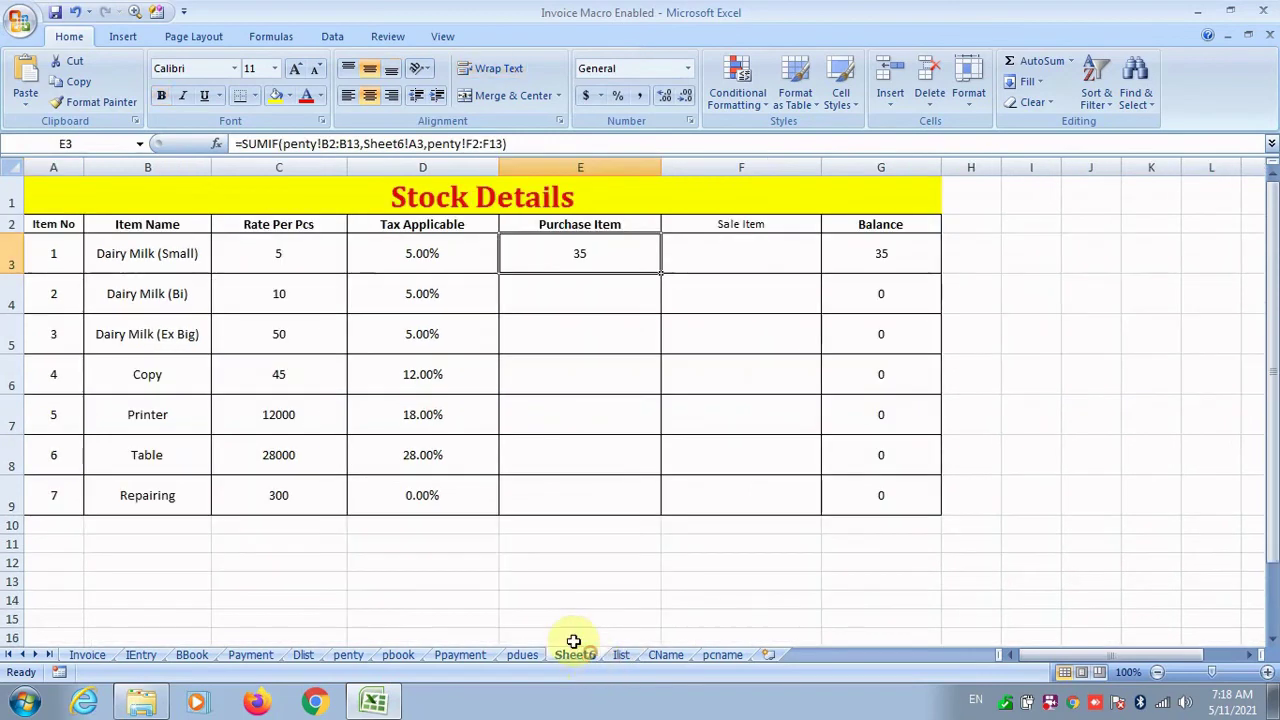
Step: In the Purchase Item formula in E3, change the criteria range to the absolute reference penty!$B$2:$B$100000
double_click(579, 257)
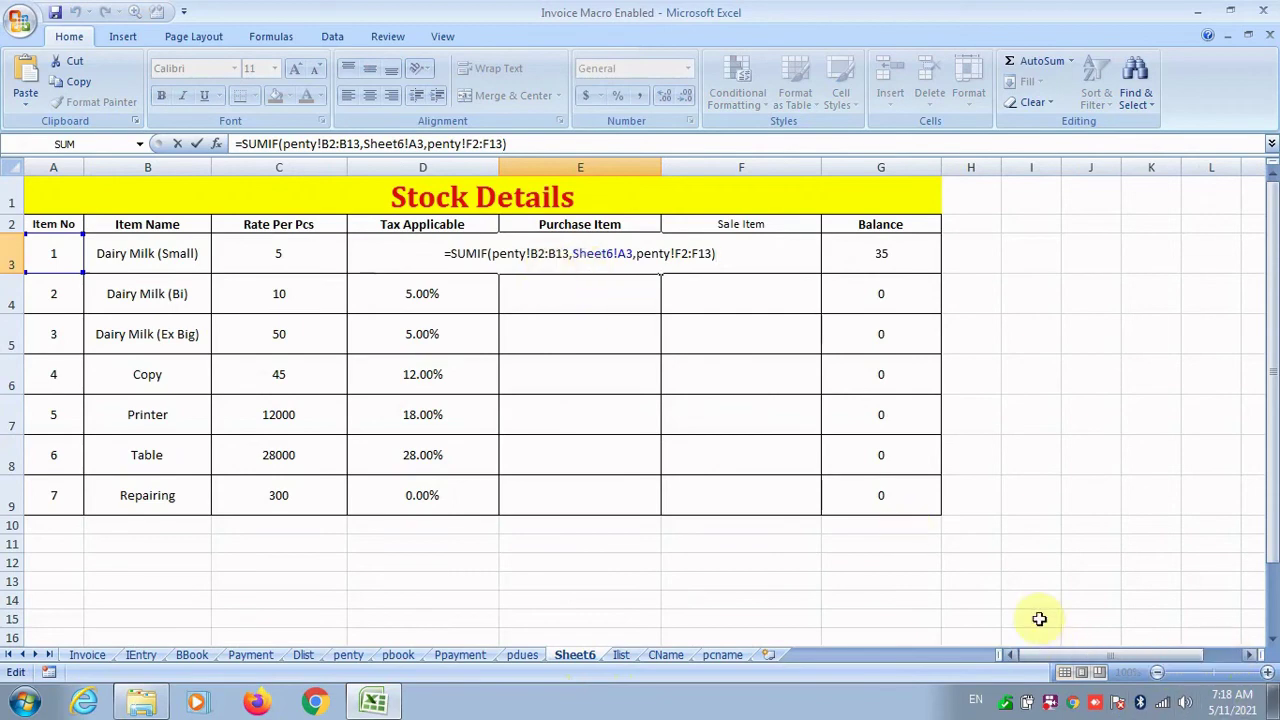
key("Escape")
left_click(1224, 672)
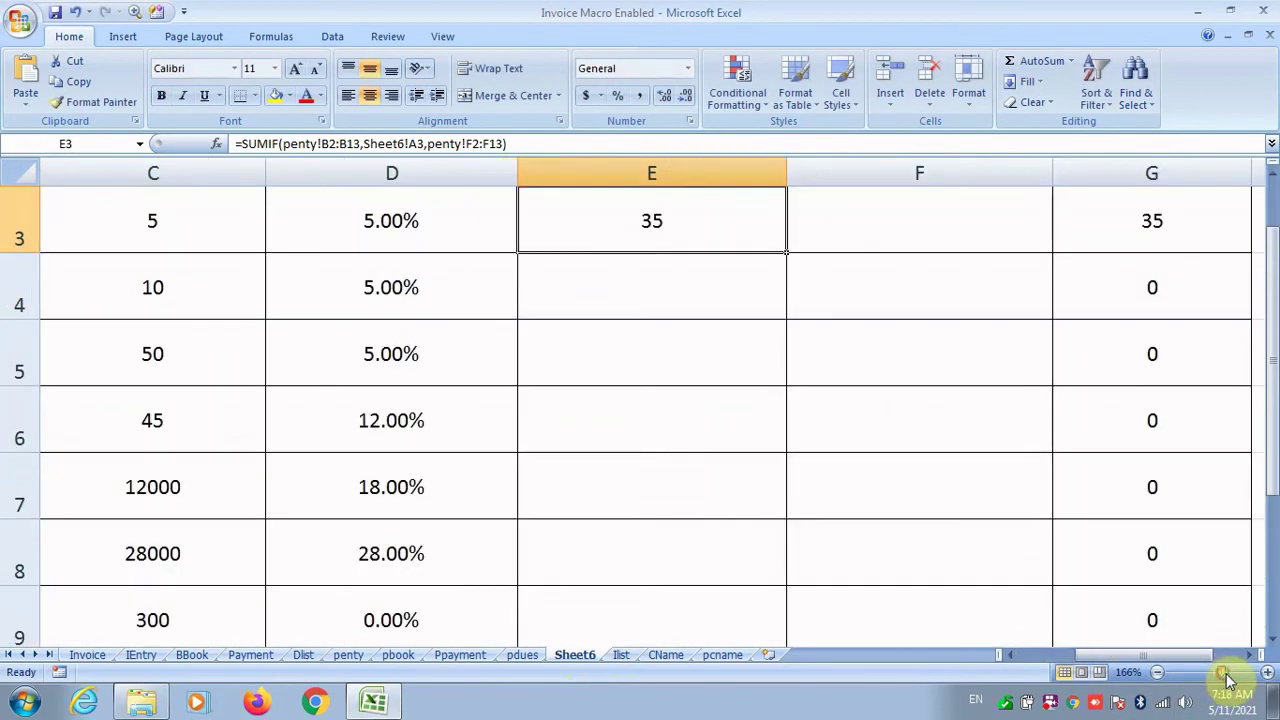
scroll(665, 310, "up", 1)
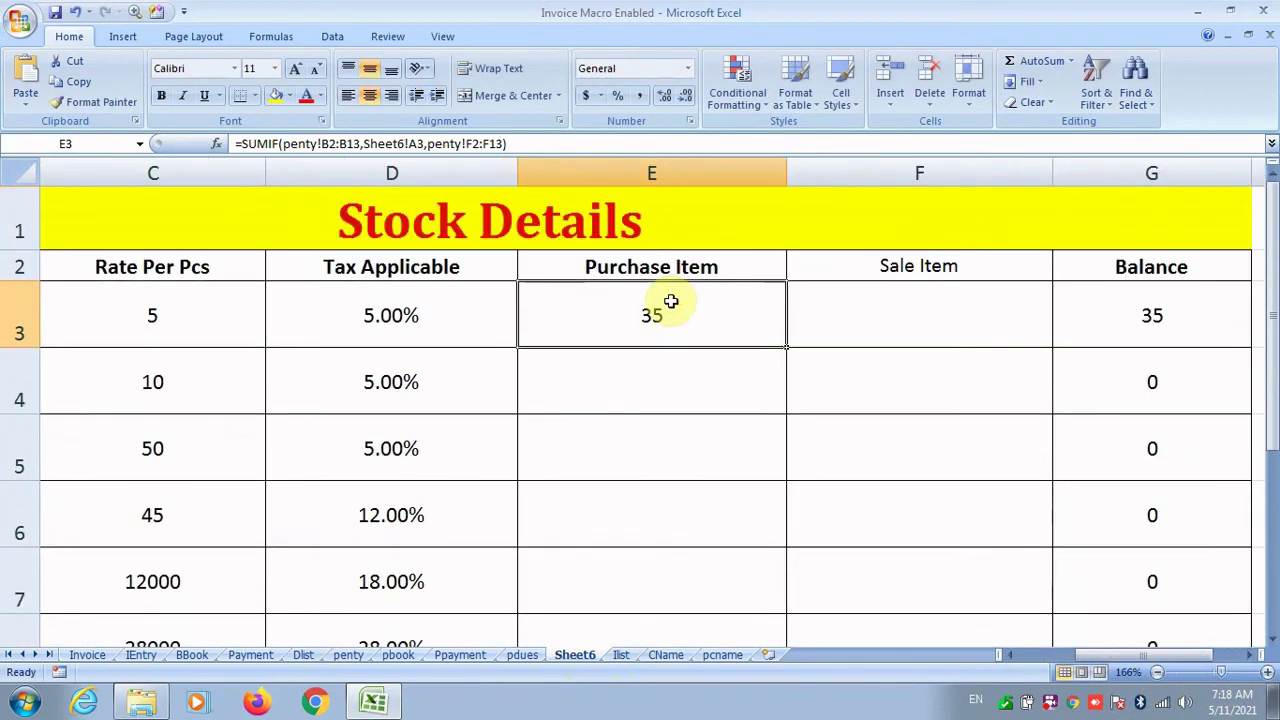
double_click(670, 301)
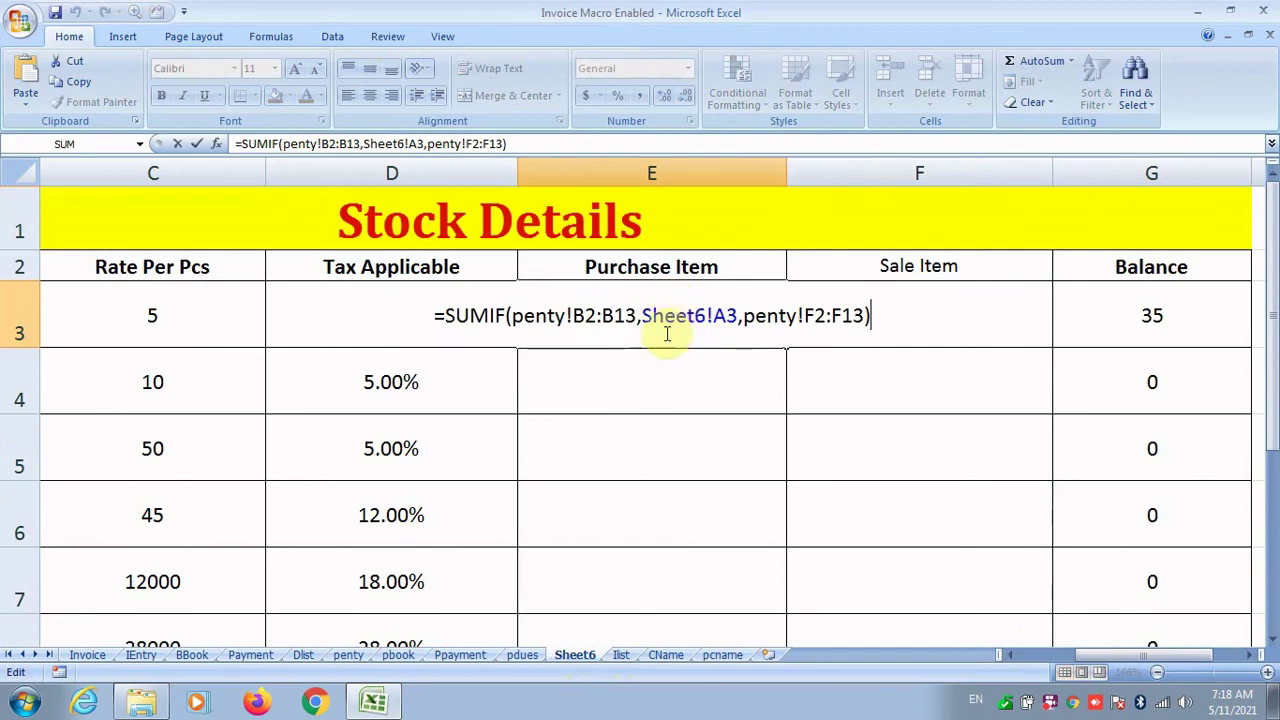
left_click(612, 316)
type("100000")
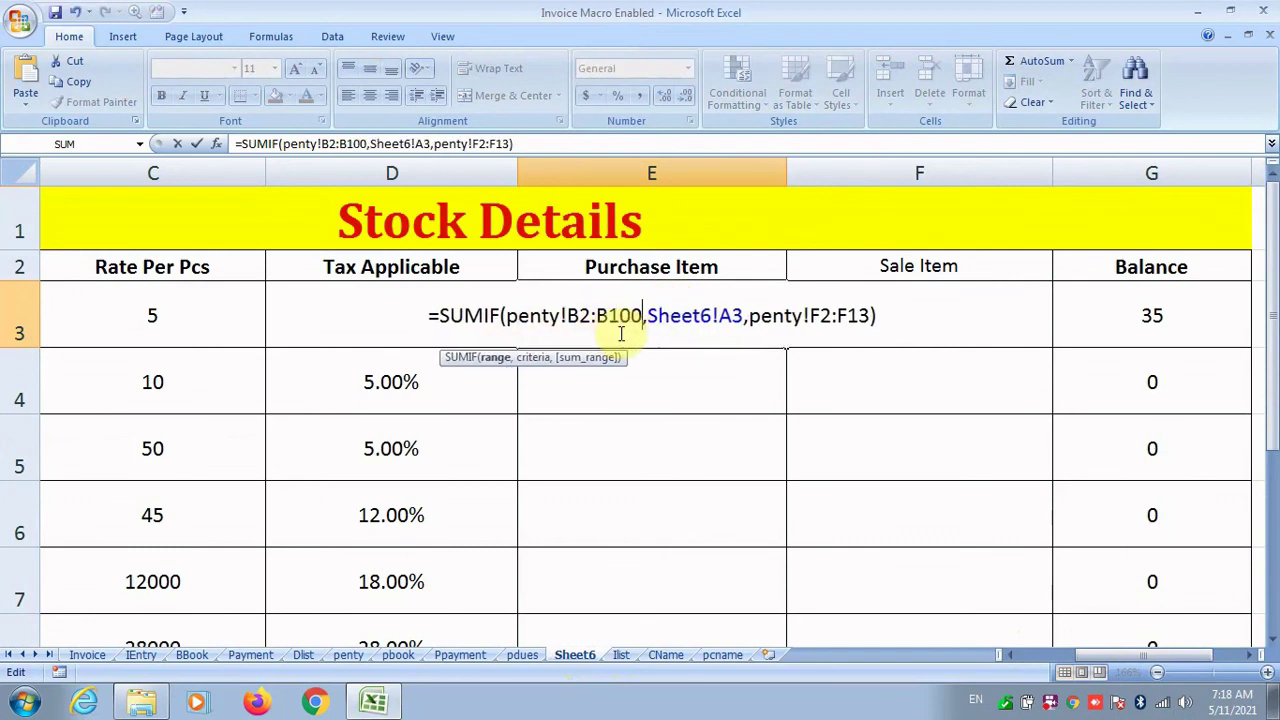
key("F4")
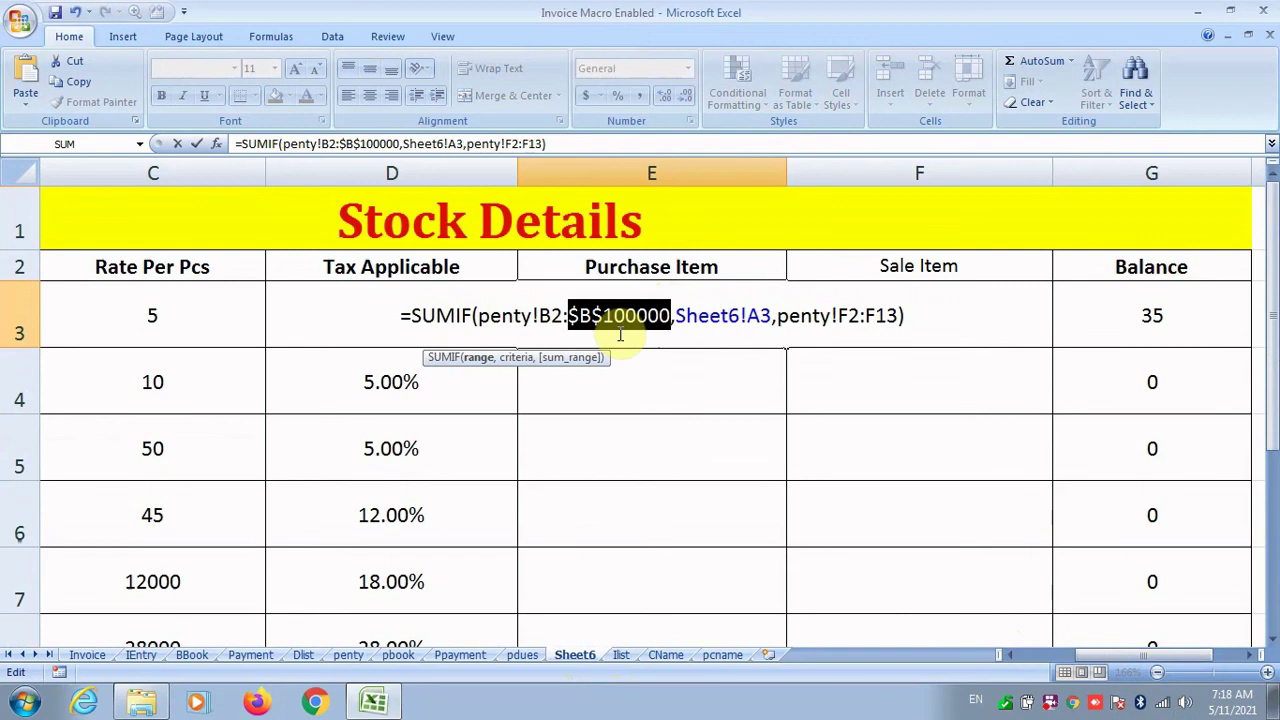
left_click(550, 318)
key("F4")
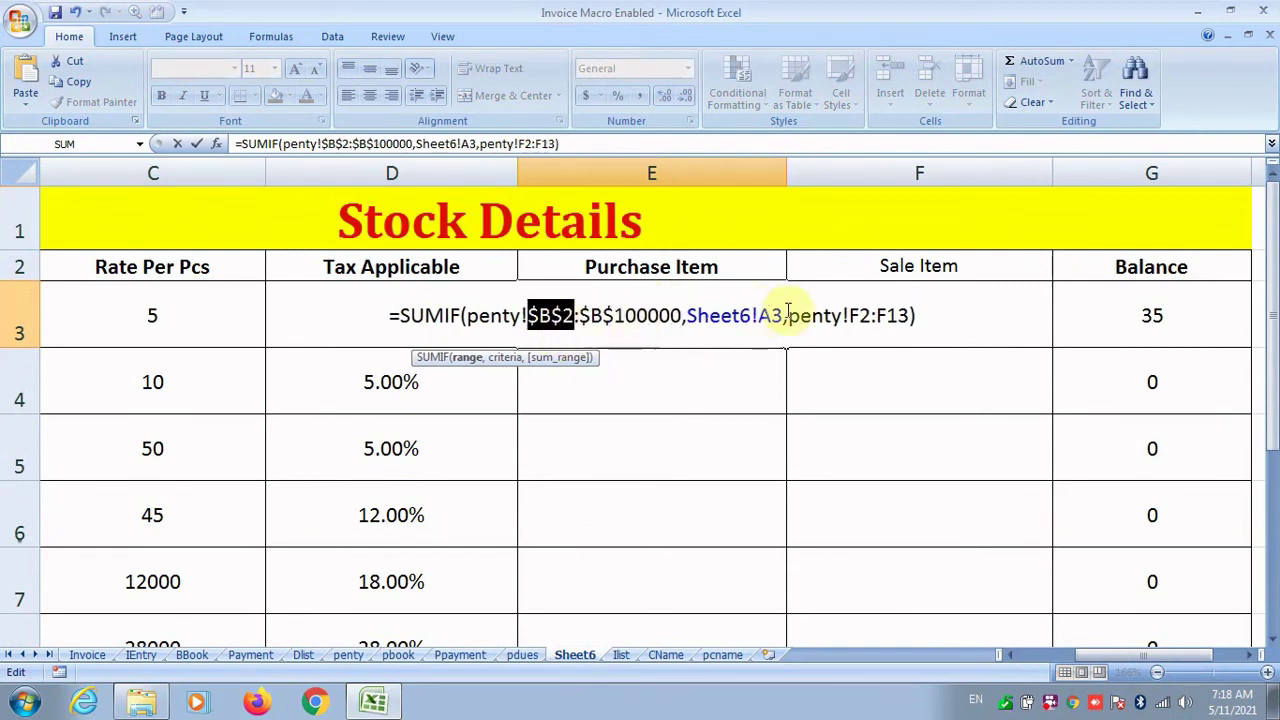
Step: Change the sum range in the E3 formula to the absolute reference penty!$F$2:$F$100000 and commit the formula
left_click(860, 316)
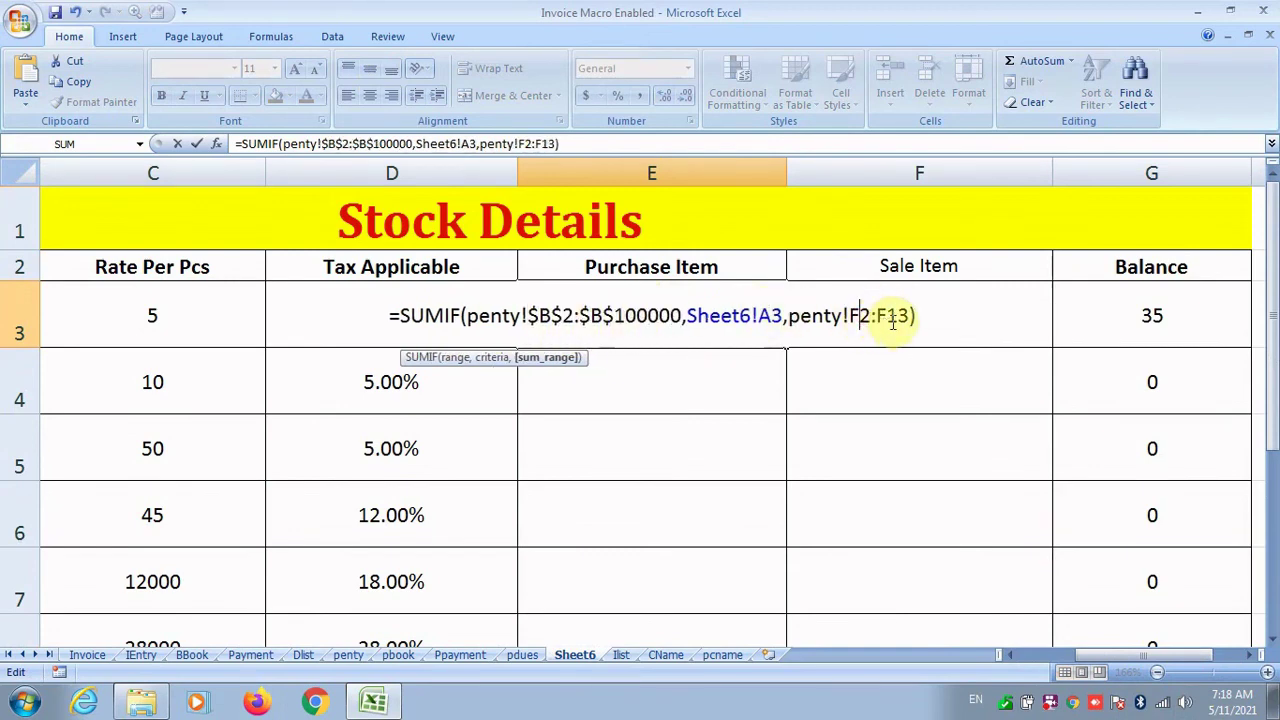
left_click_drag(886, 316, 910, 316)
type("100000")
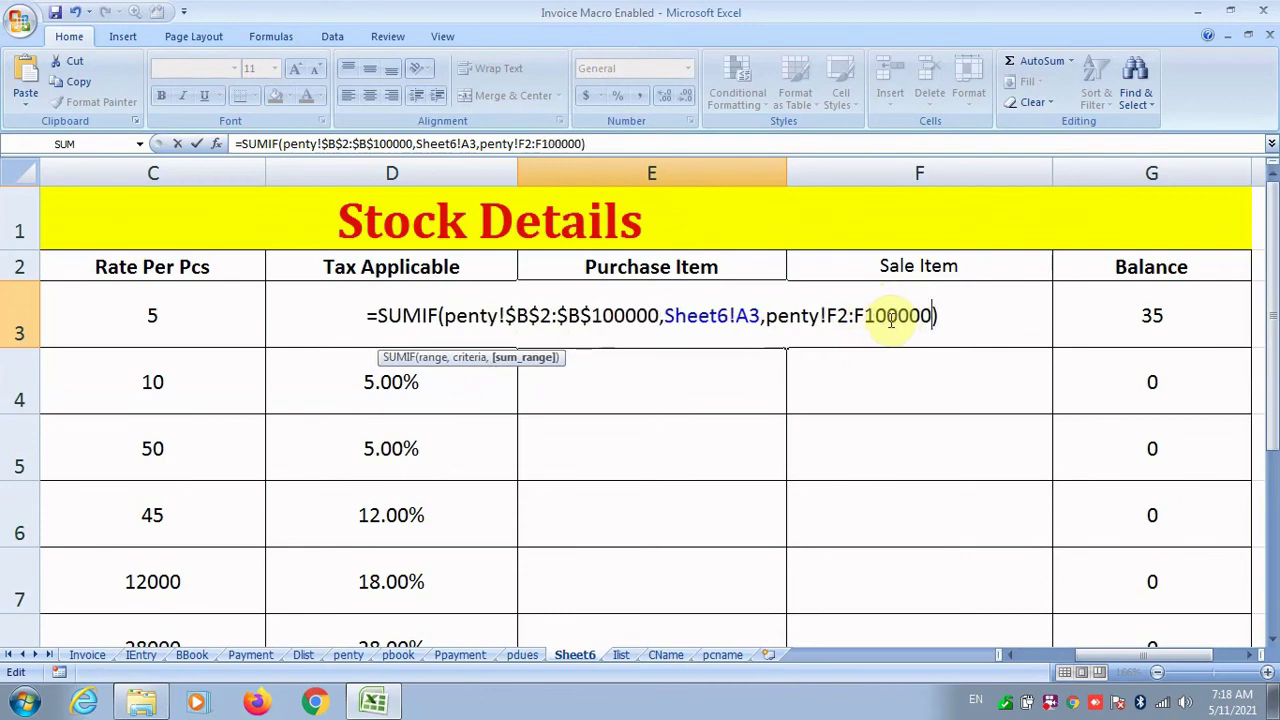
key("F4")
left_click(838, 316)
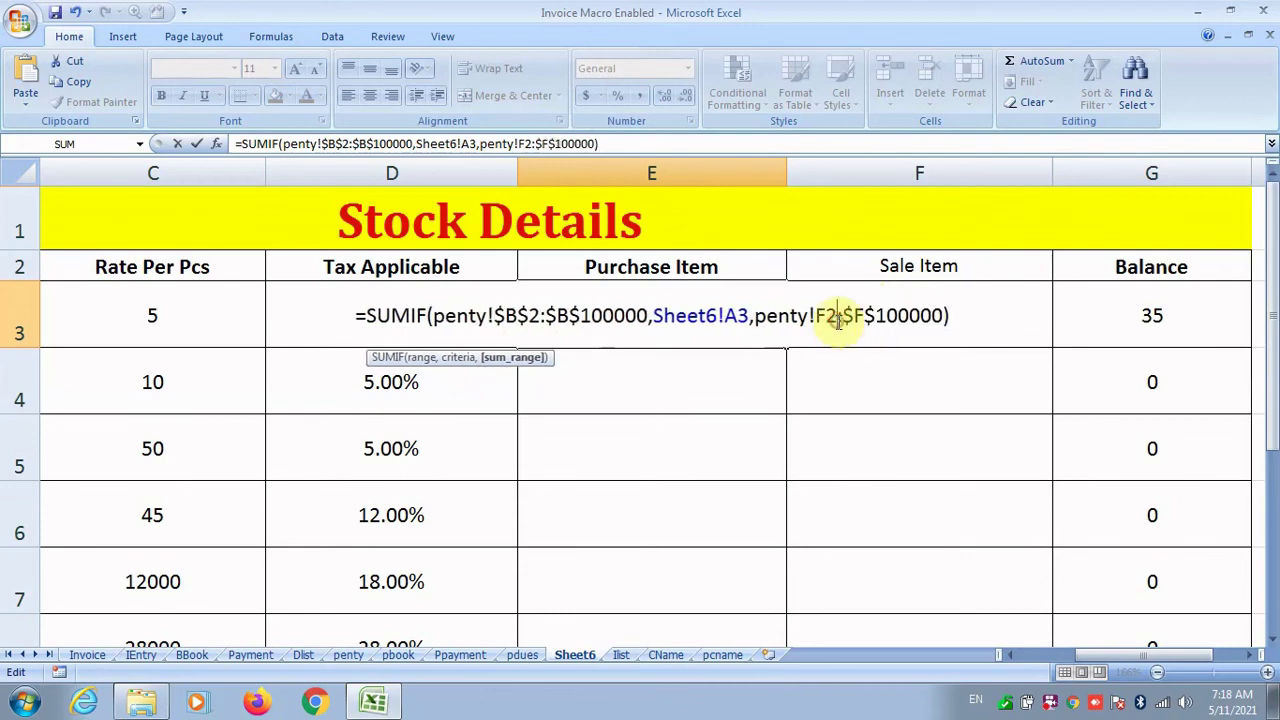
key("F4")
key("Return")
Step: Fill the Purchase Item formula from E3 down to E9 for all listed items
left_click(726, 306)
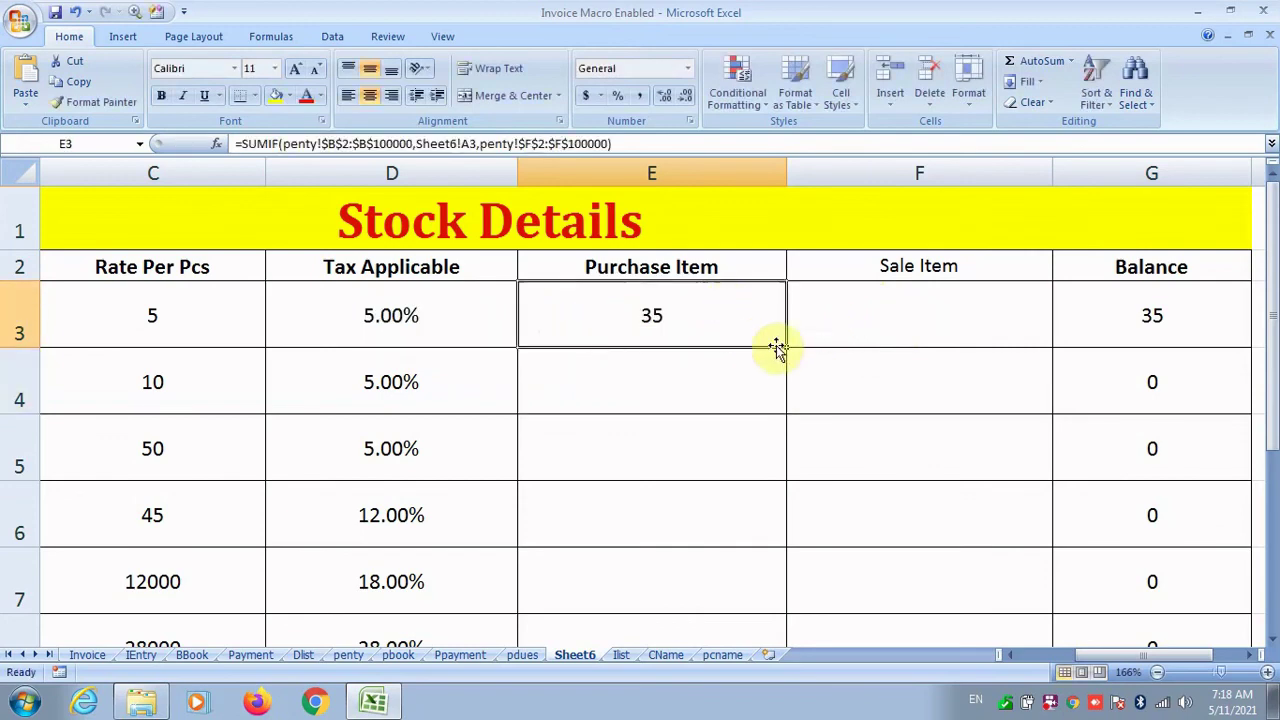
left_click_drag(782, 349, 763, 562)
scroll(837, 600, "down", 3)
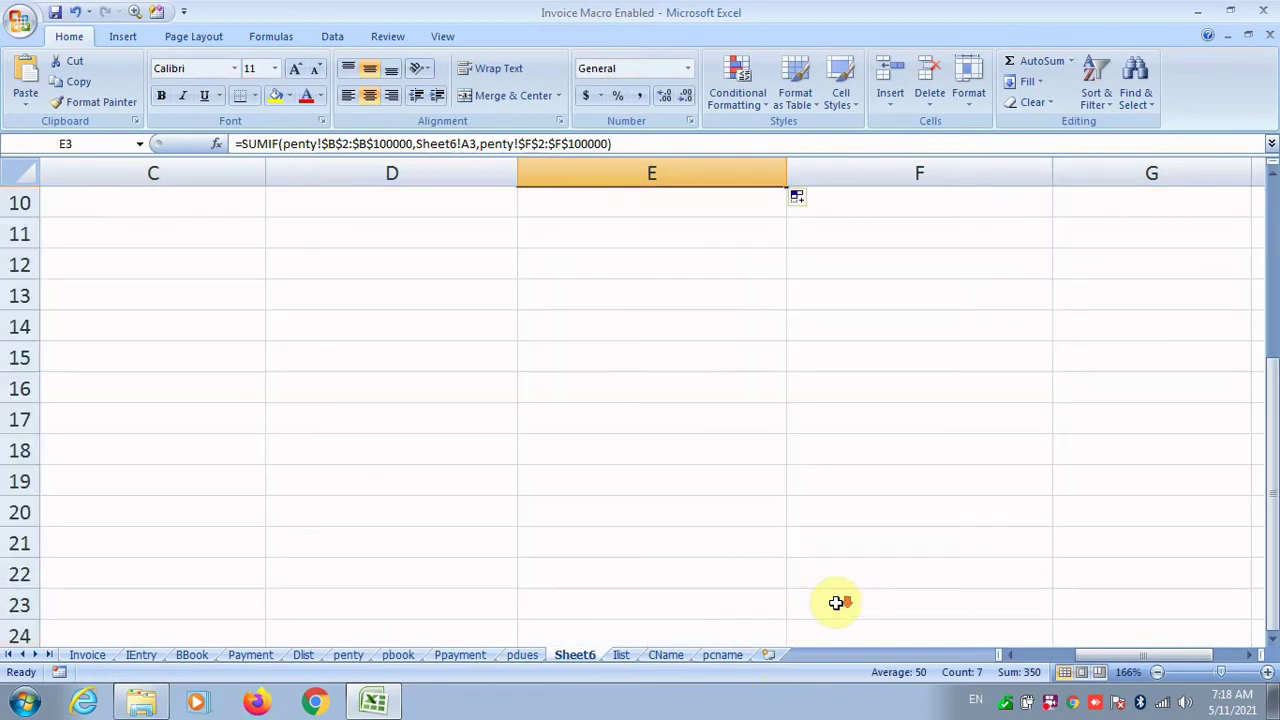
scroll(837, 600, "up", 3)
Step: Start a SUMIF formula in F3 under Sale Item, using the Item No cells B3:B10 on IEntry as the criteria range
left_click(858, 332)
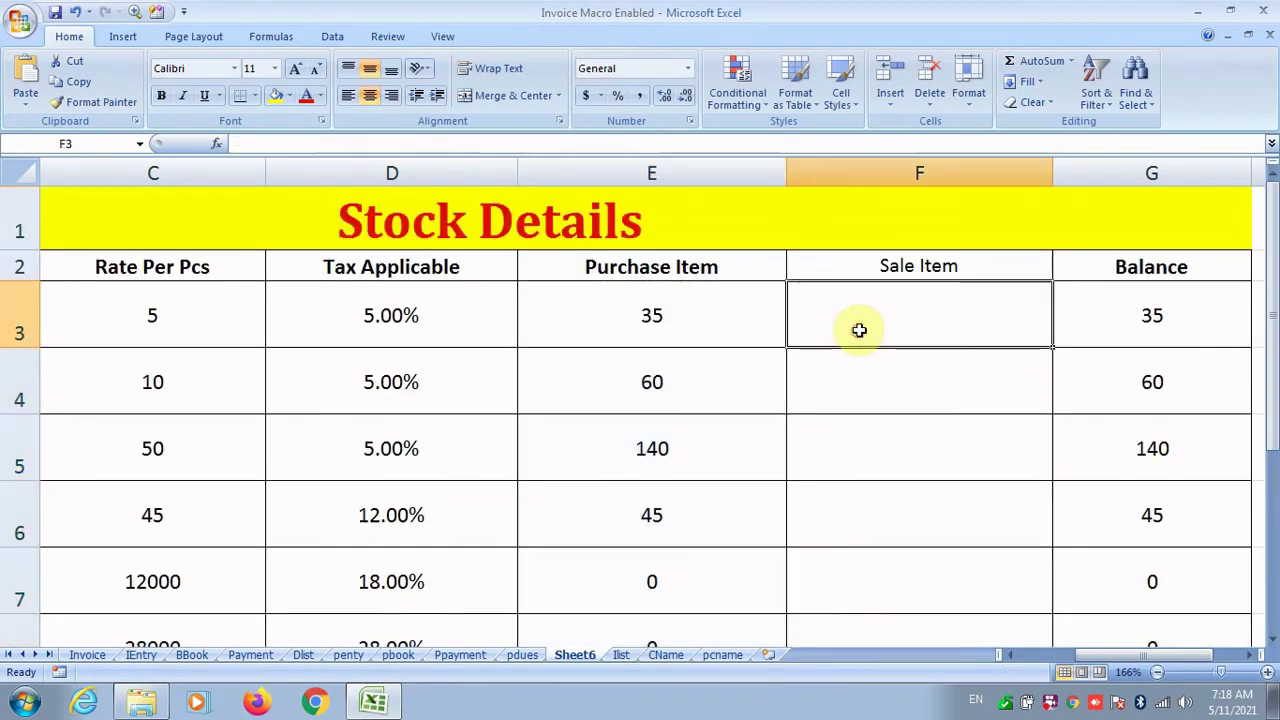
type("=sumi")
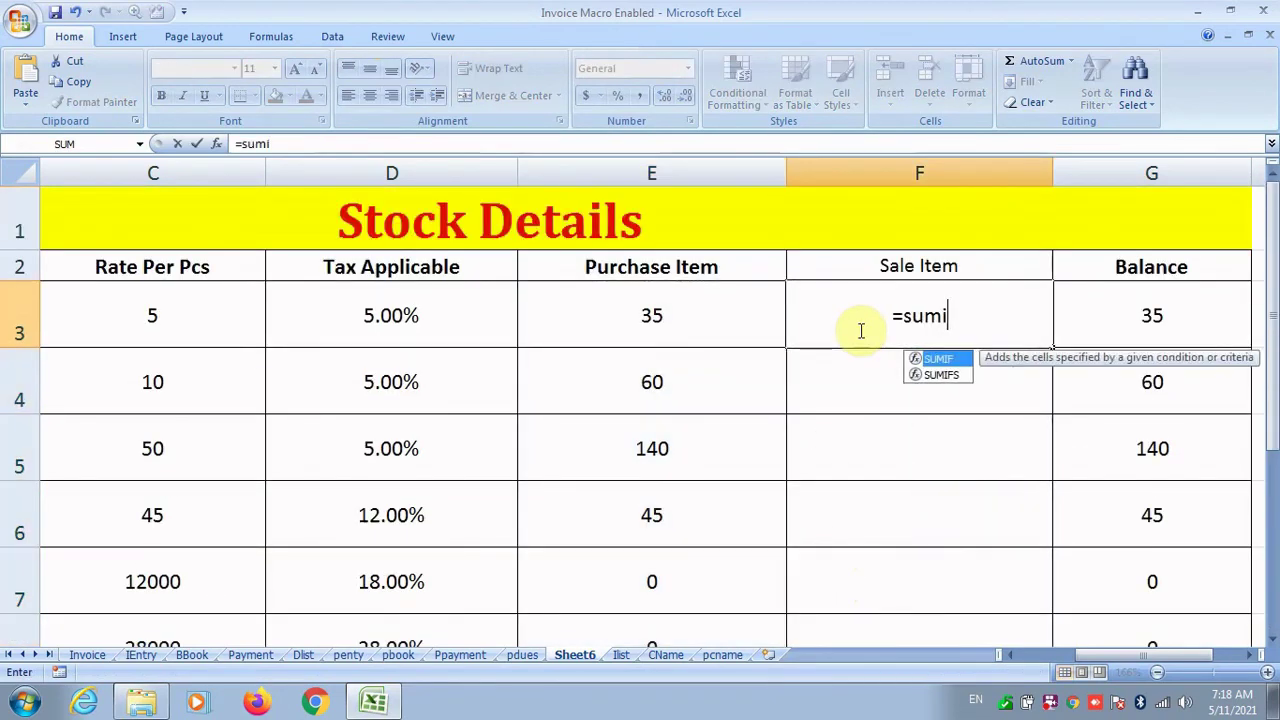
type("f(")
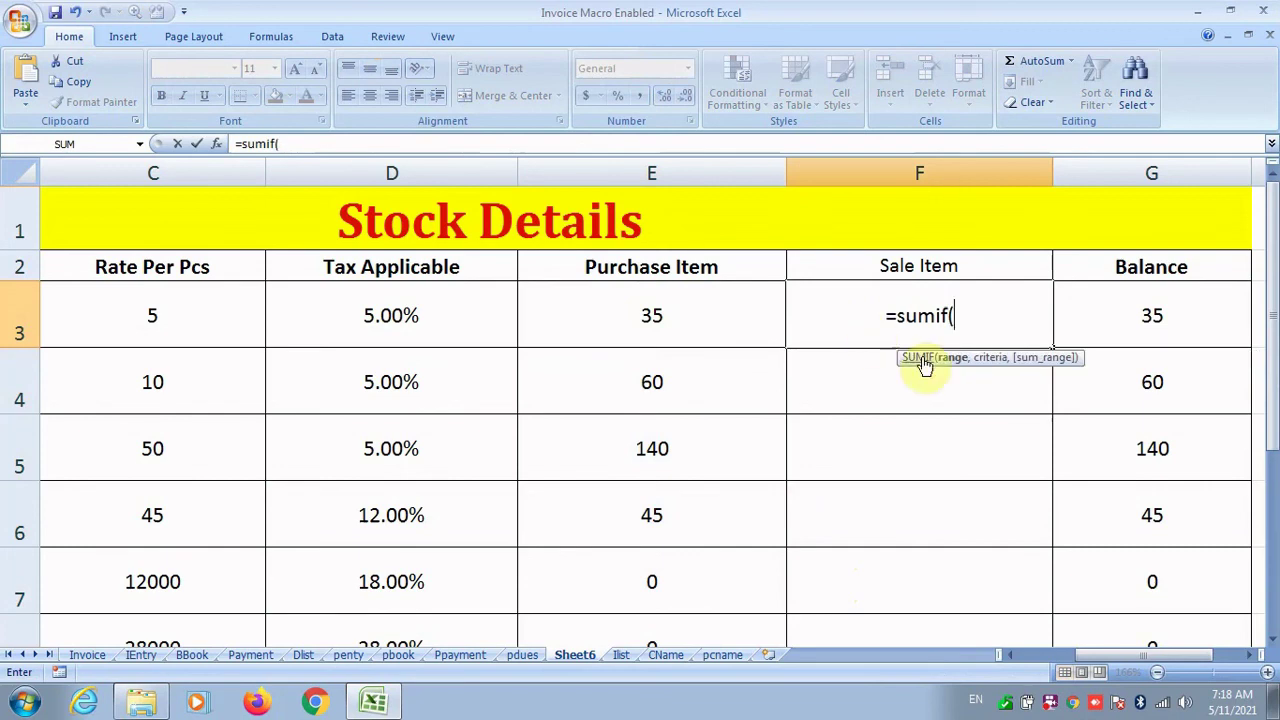
left_click(140, 656)
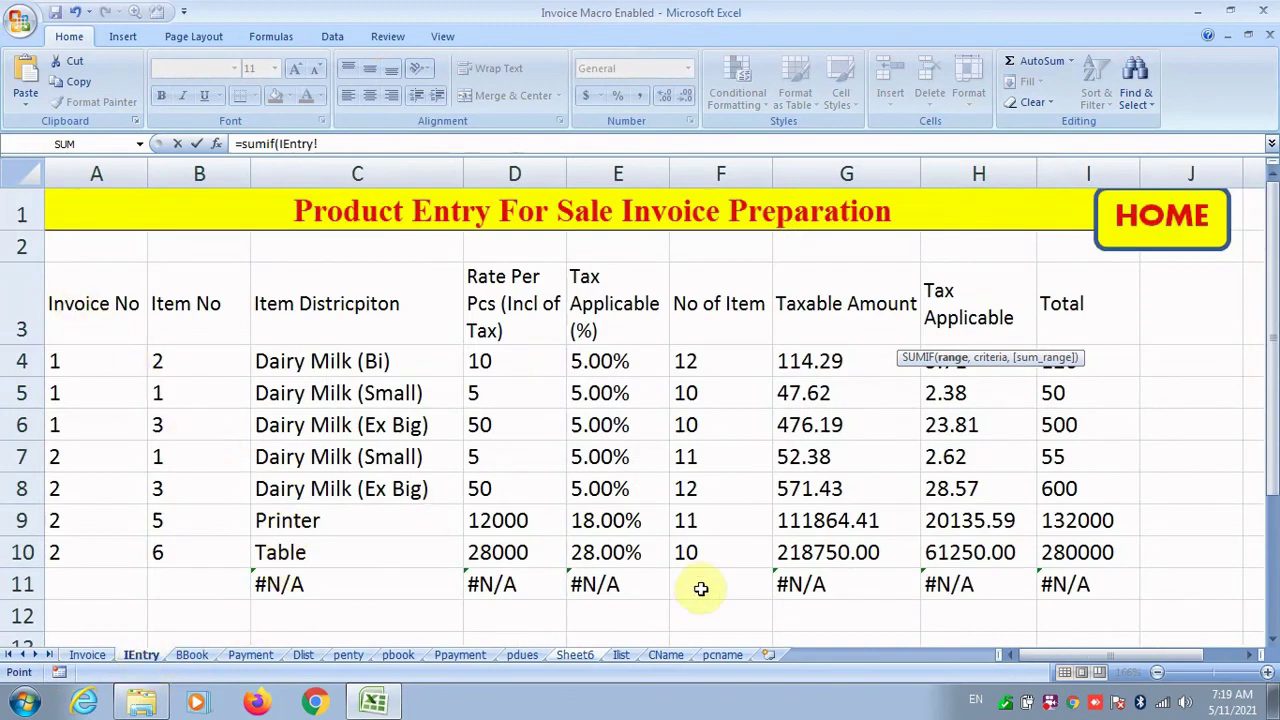
left_click_drag(103, 303, 86, 563)
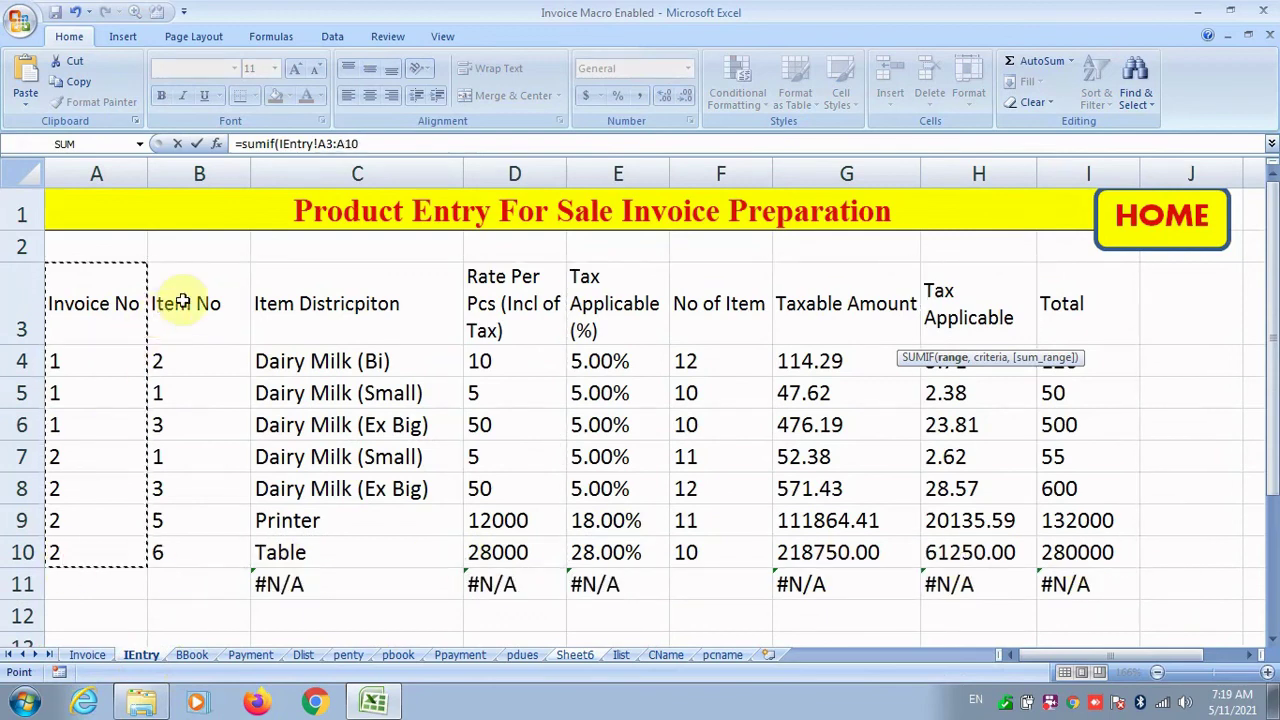
left_click_drag(183, 301, 183, 540)
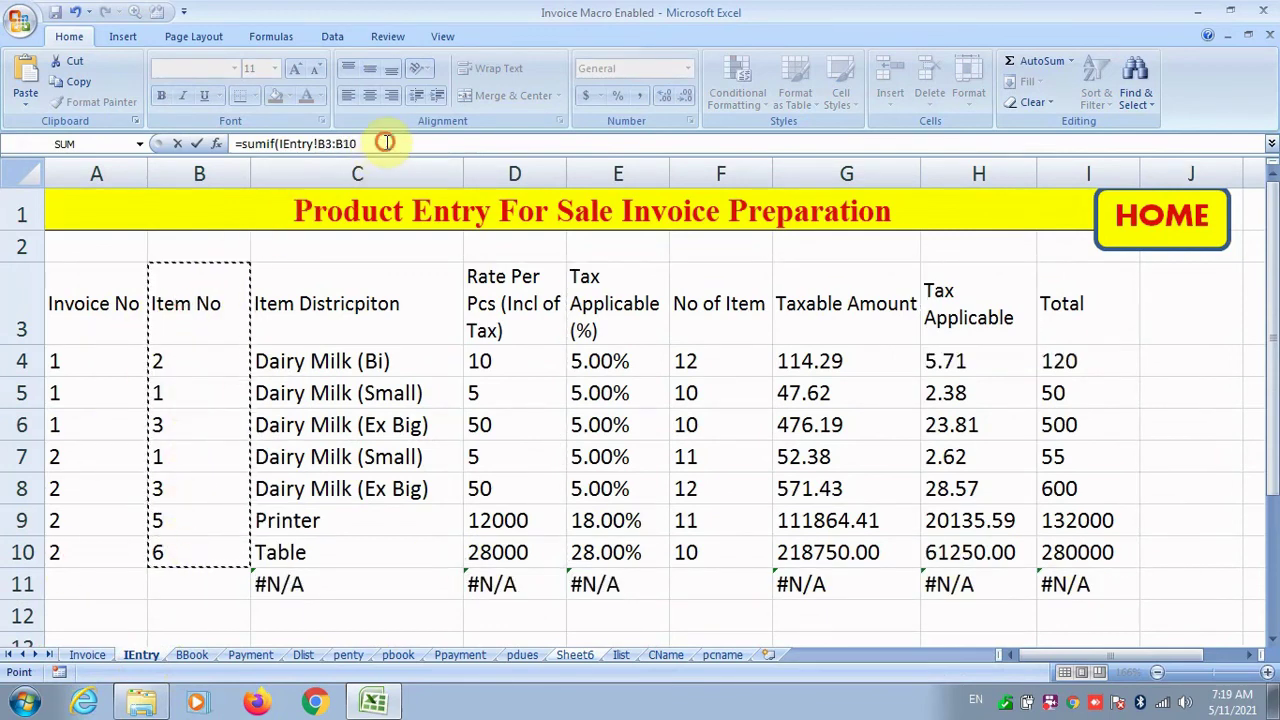
type(",")
Step: Set the criteria of the Sale Item SUMIF to the item number in cell A3 of Sheet6
left_click(575, 655)
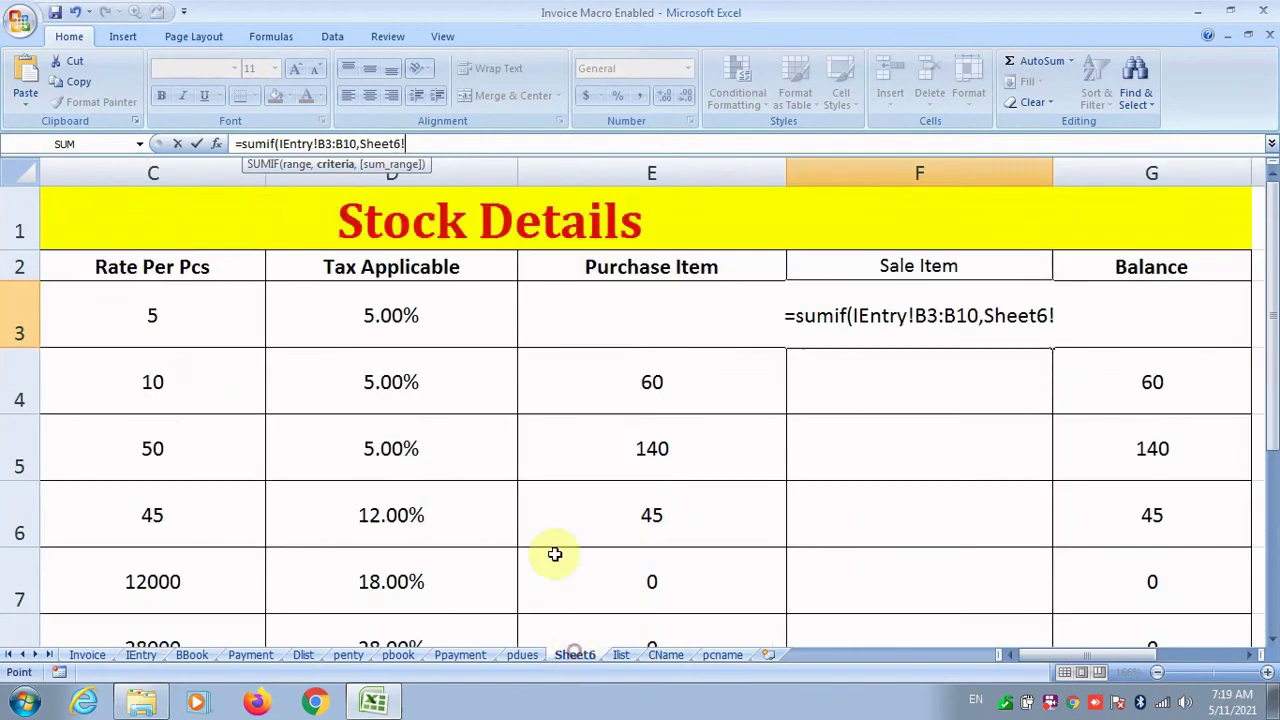
key("BackSpace")
key("BackSpace")
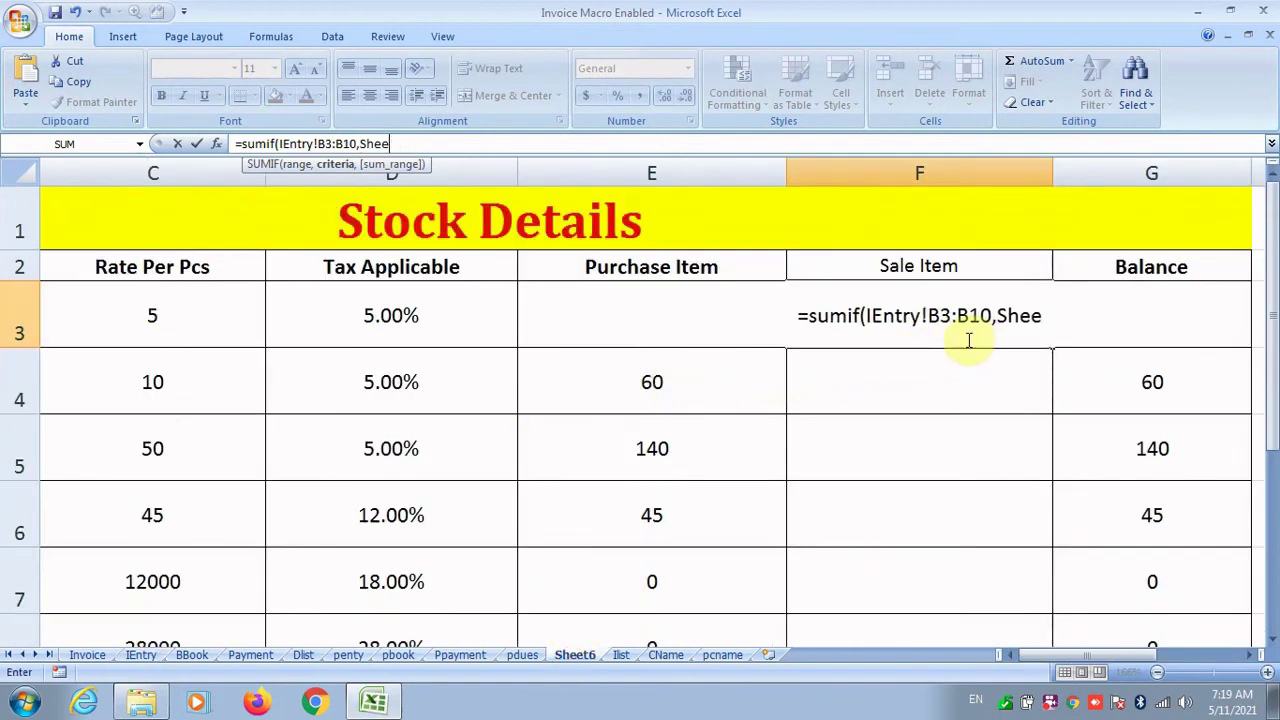
key("BackSpace")
key("BackSpace")
key("BackSpace")
key("BackSpace")
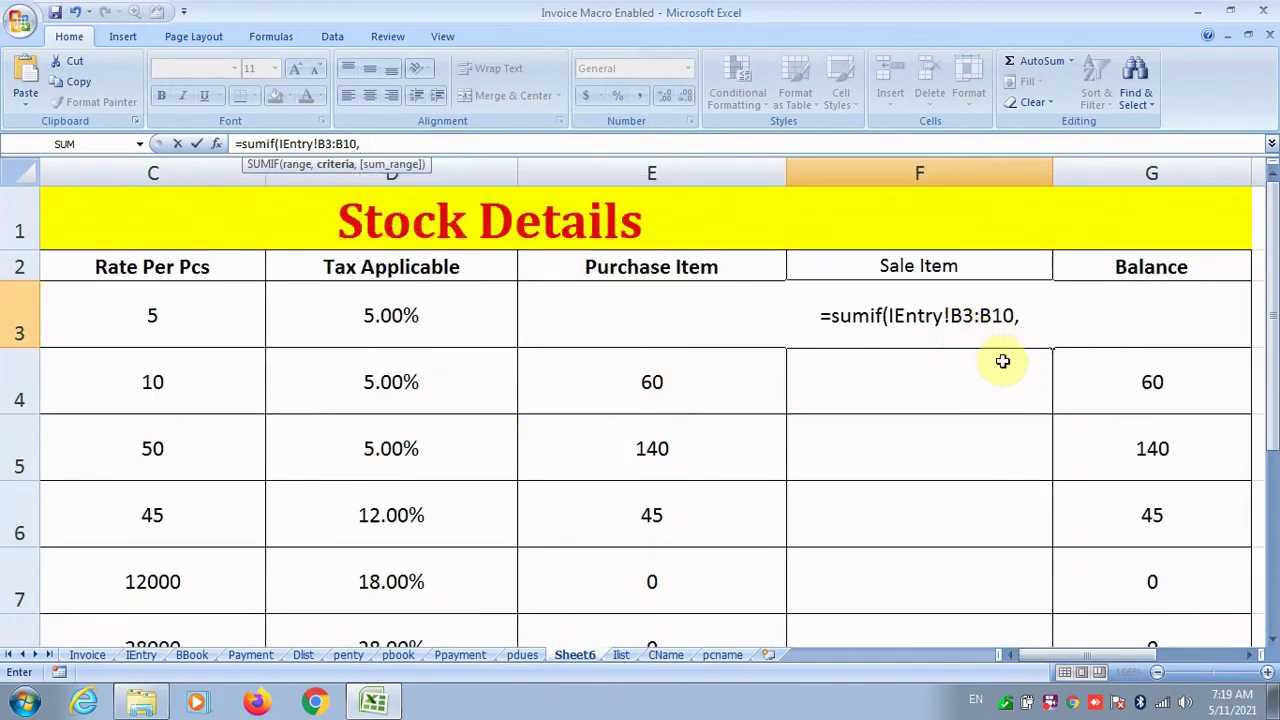
left_click_drag(1090, 656, 1050, 657)
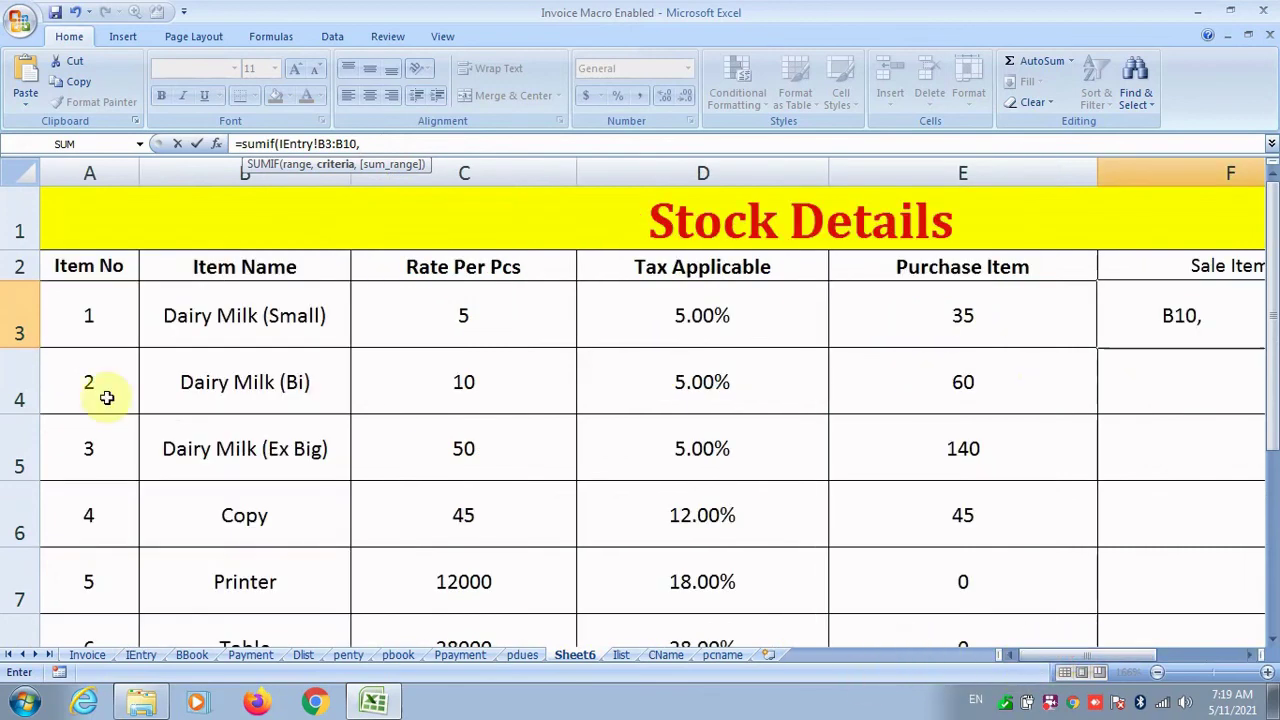
left_click(1174, 315)
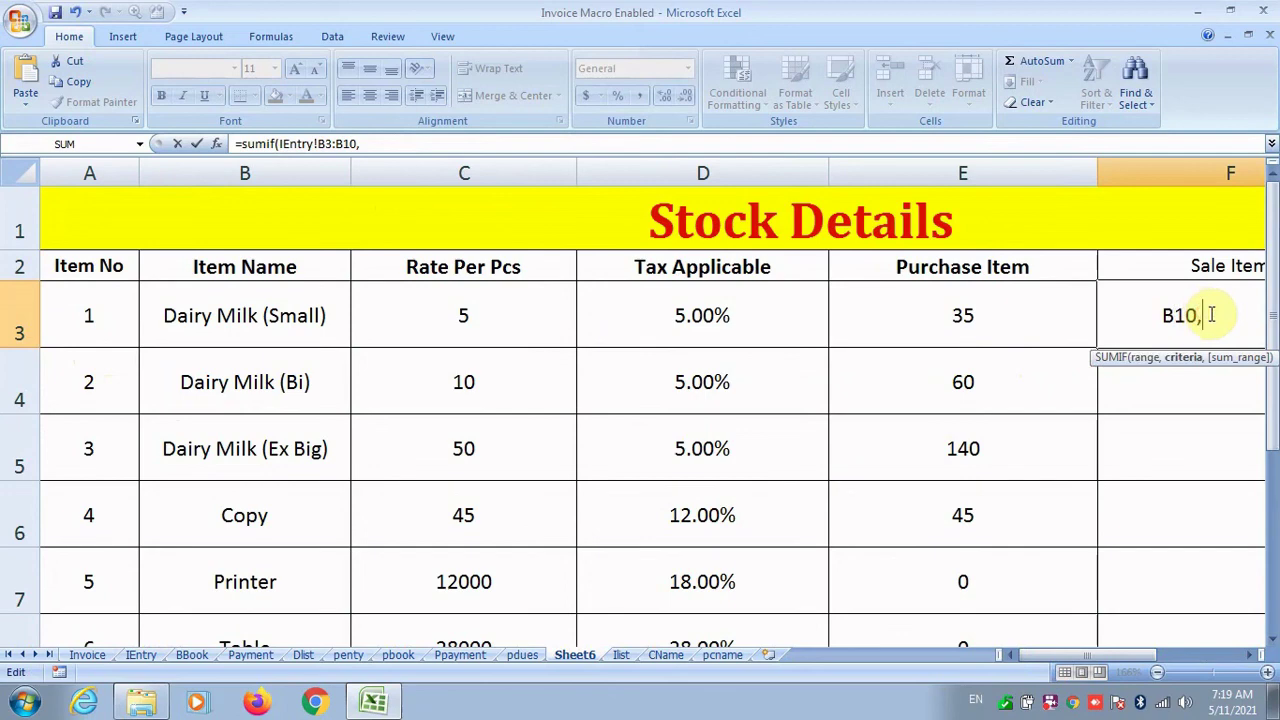
left_click(113, 308)
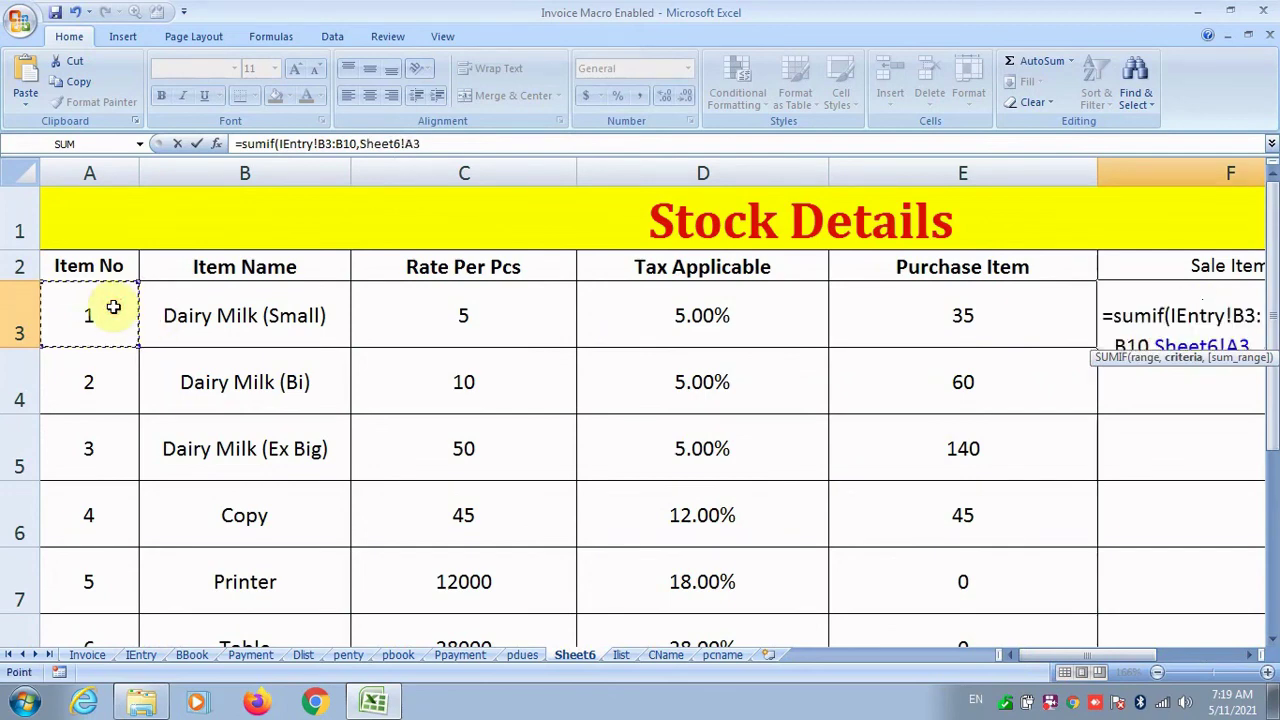
type(",")
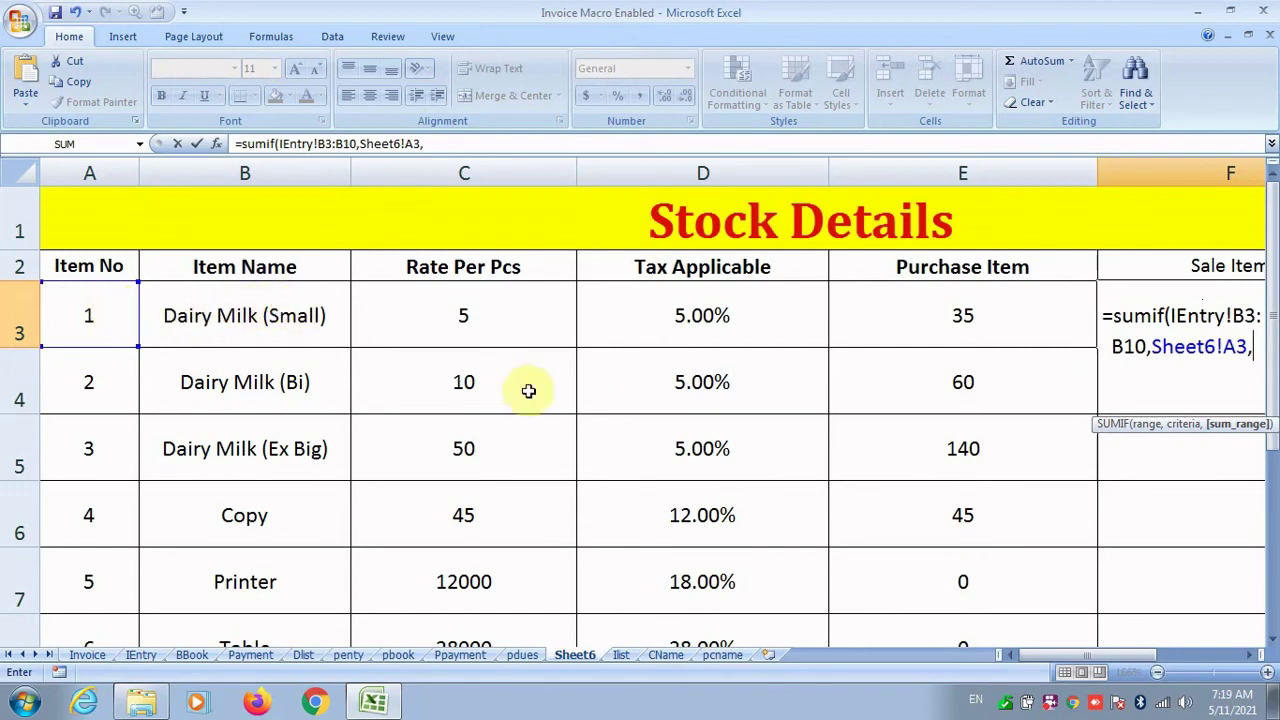
Step: Set the sum range to the No of Item cells F3:F11 on IEntry and complete the SUMIF formula in F3
left_click(145, 655)
left_click_drag(700, 300, 702, 584)
left_click(500, 144)
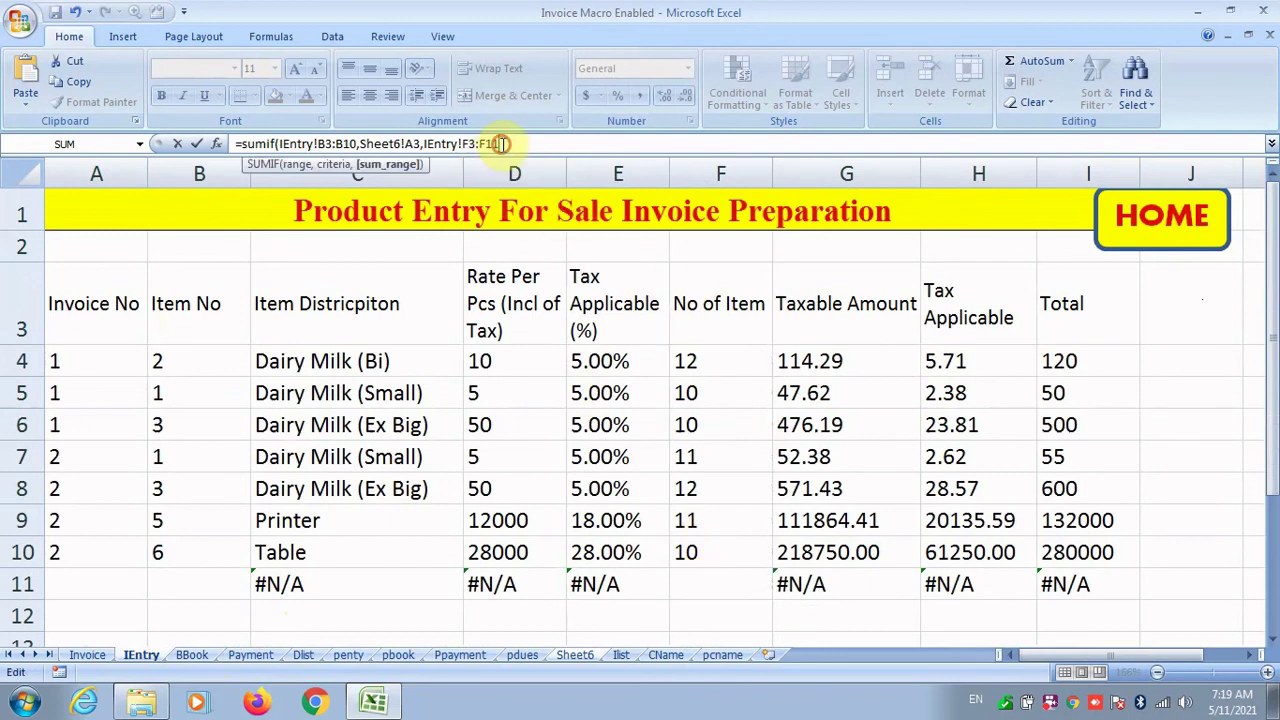
key("Return")
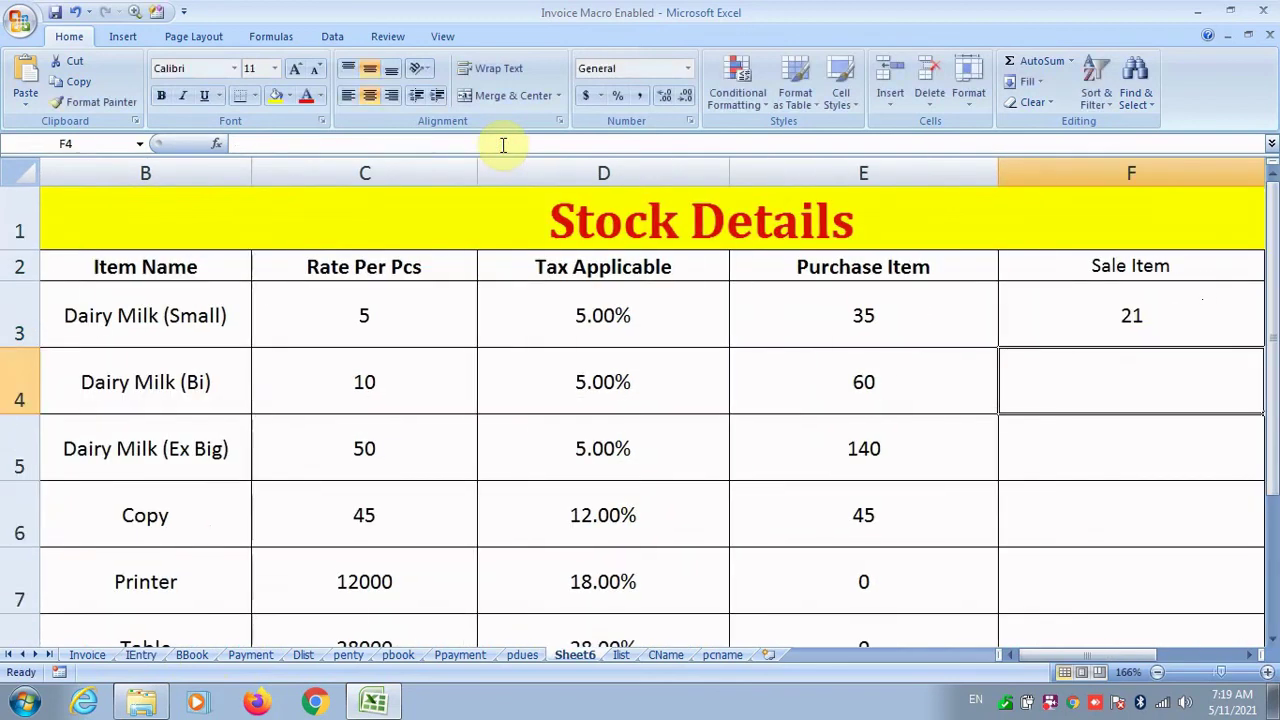
Step: Change the criteria range of the Sale Item SUMIF in F3 to the absolute range $B$3:$B$100000 on IEntry
left_click(1104, 320)
double_click(1104, 320)
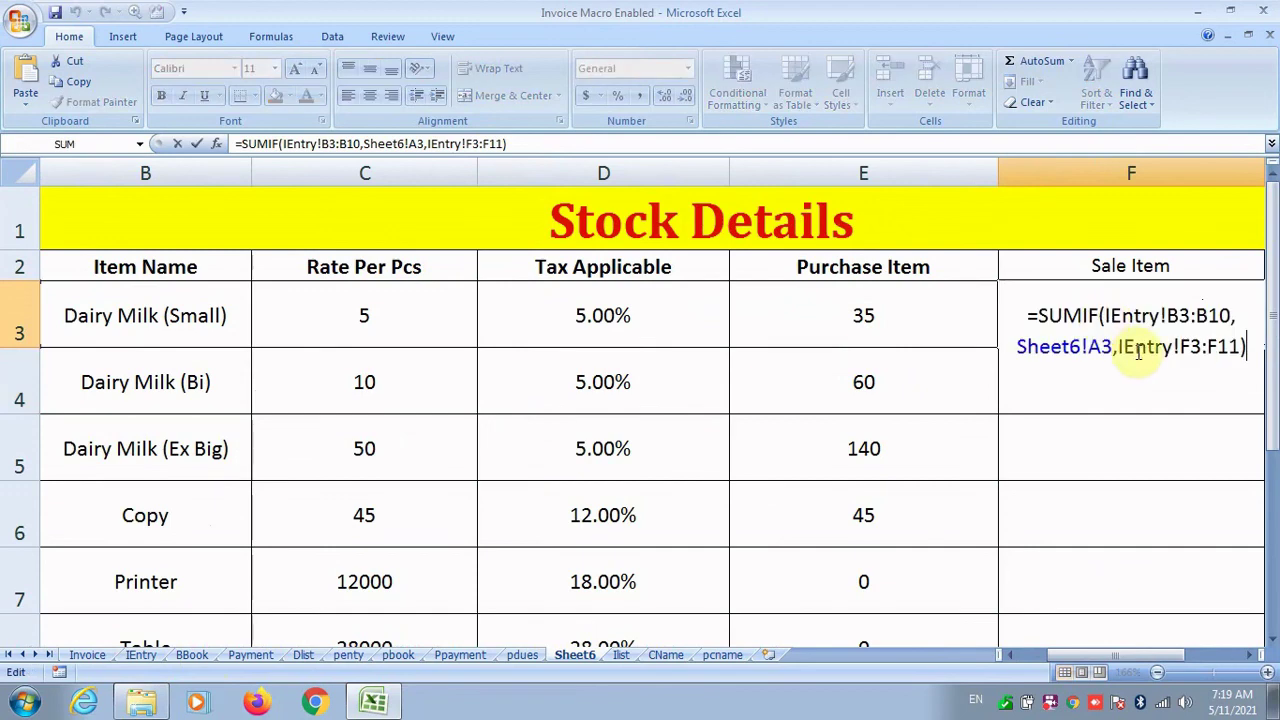
left_click(1208, 317)
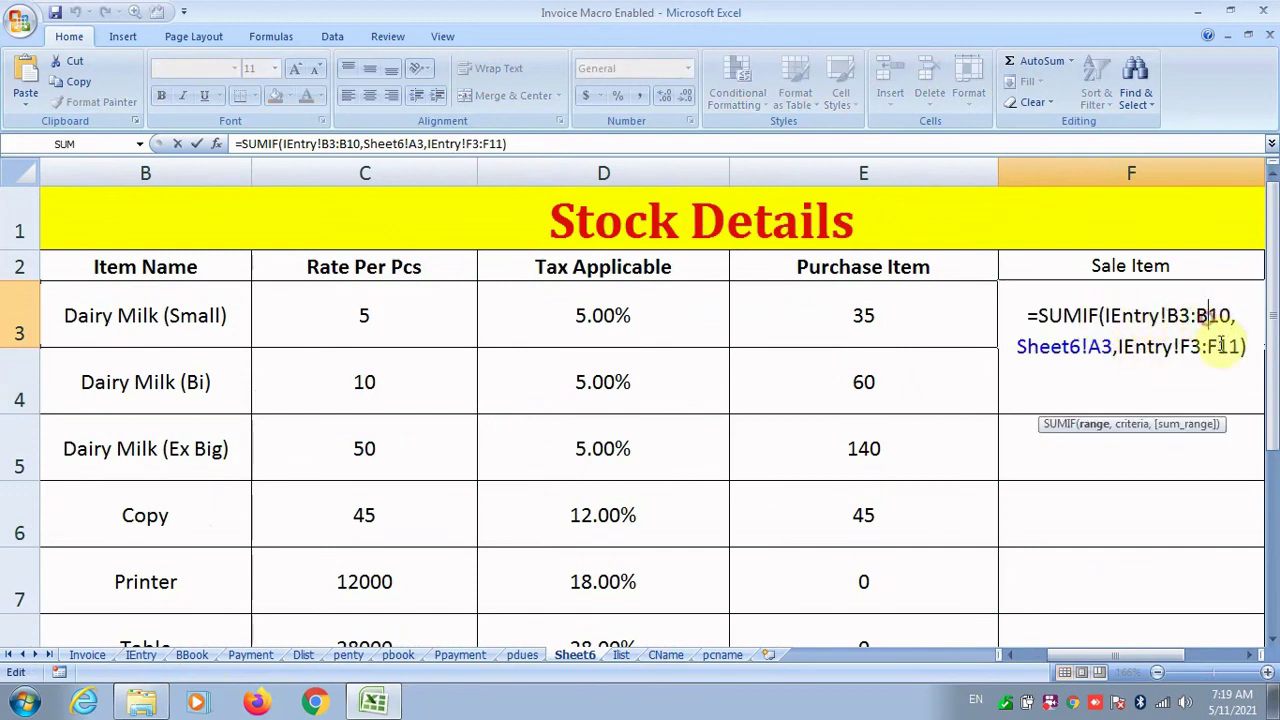
type("100000")
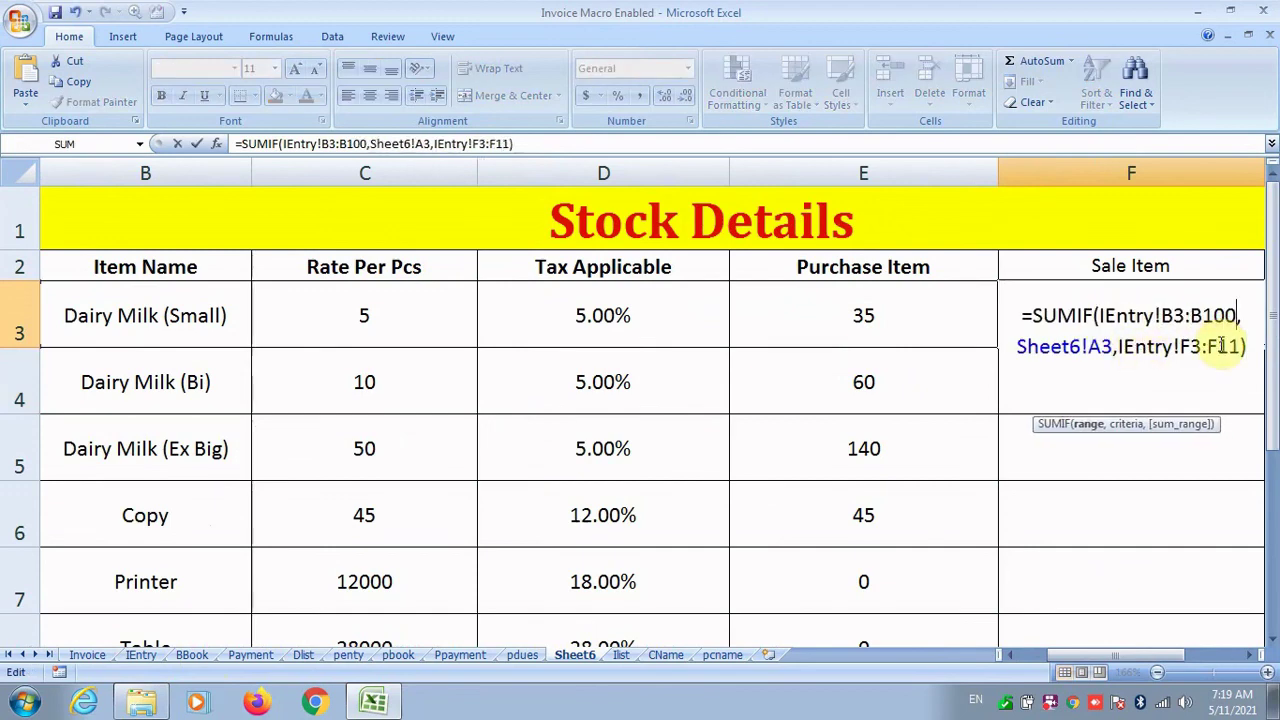
key("F4")
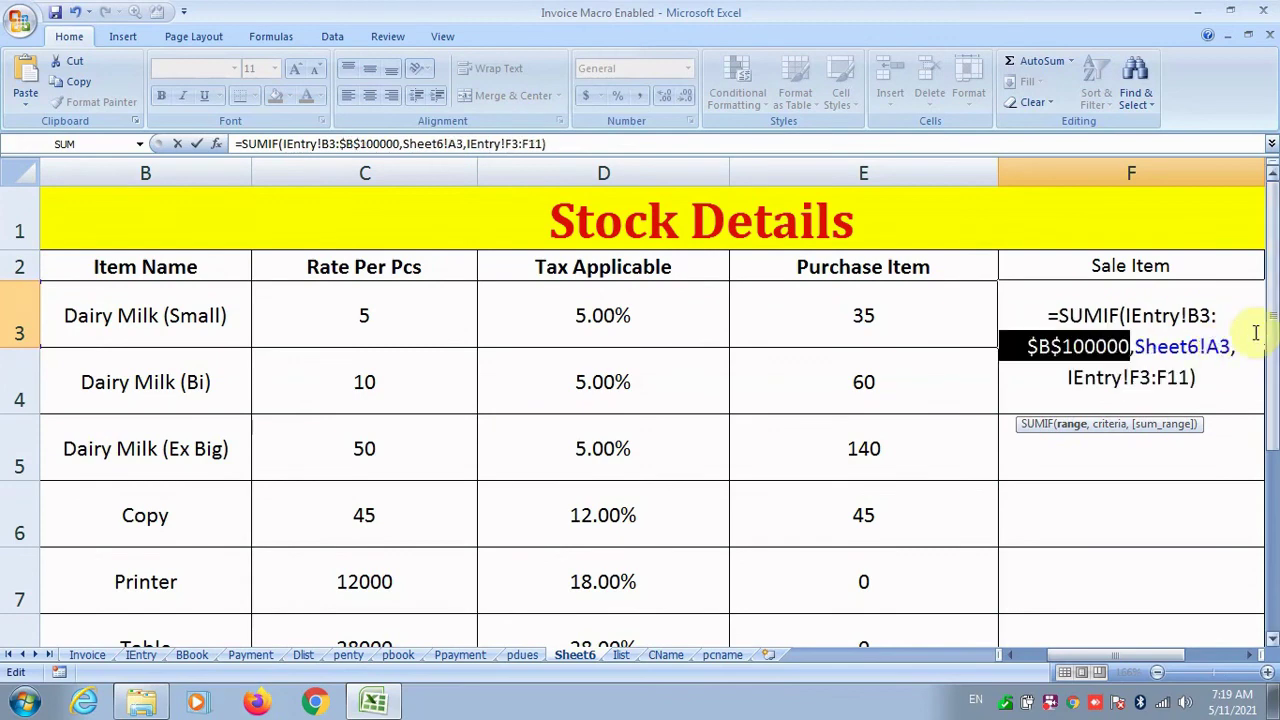
left_click(1198, 316)
key("F4")
Step: Change the sum range of the Sale Item SUMIF in F3 to the absolute range $F$3:$F$100000 on IEntry
left_click(1190, 391)
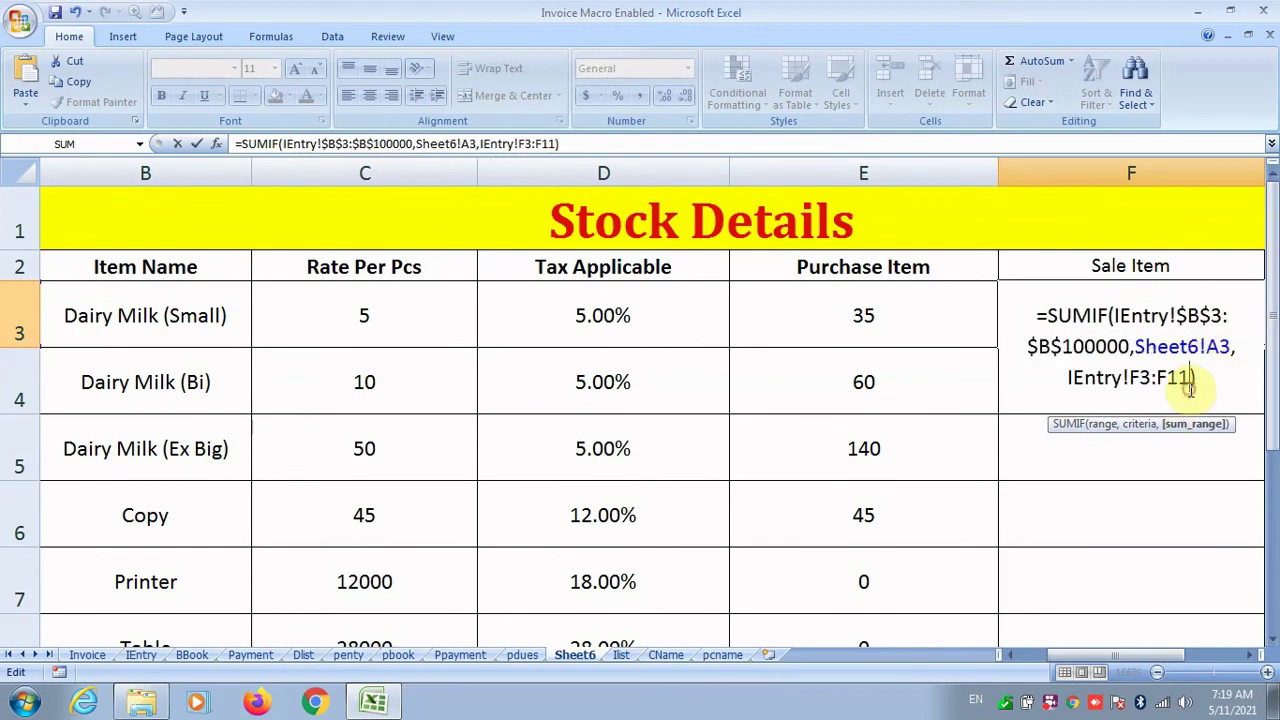
key("BackSpace")
type("00000")
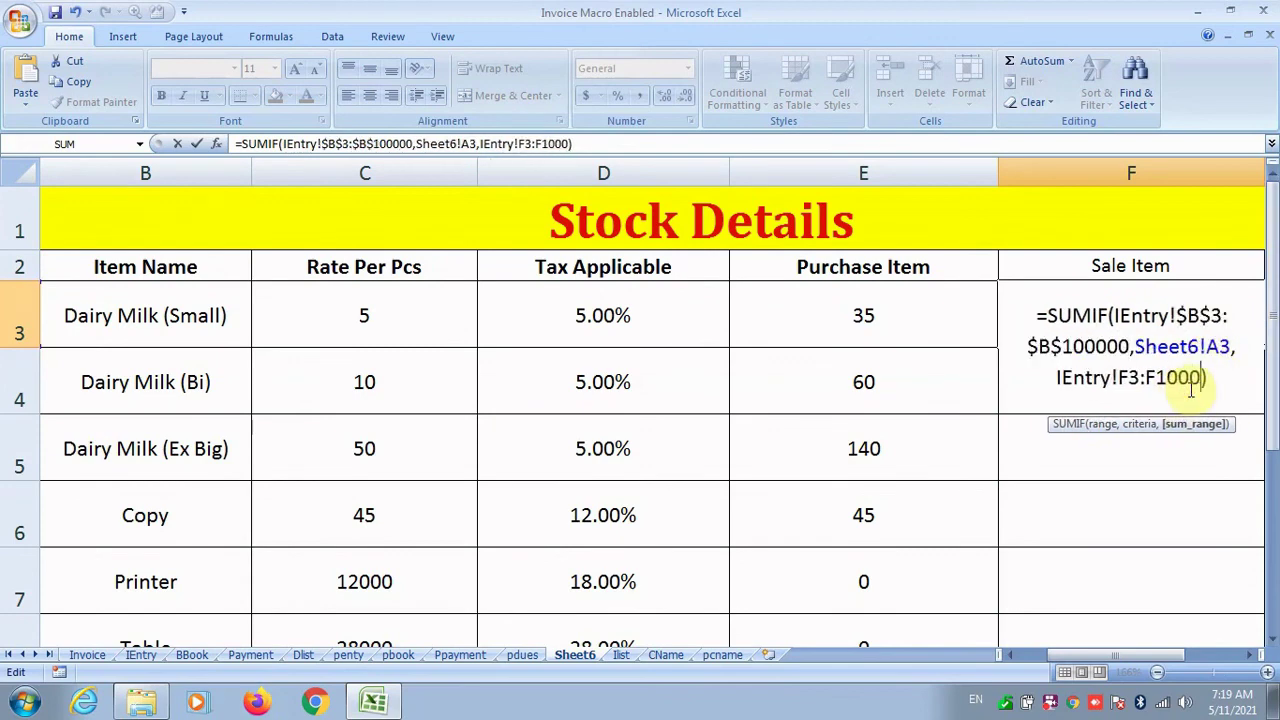
key("F4")
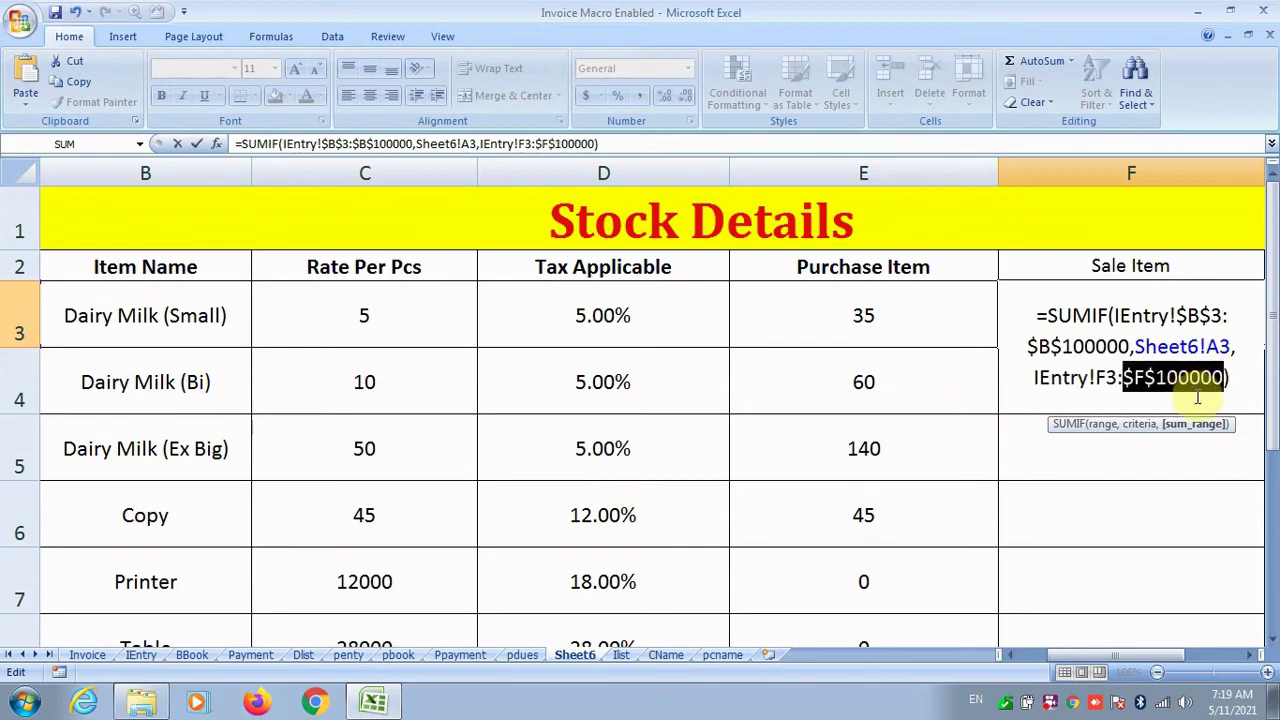
left_click(1108, 378)
key("F4")
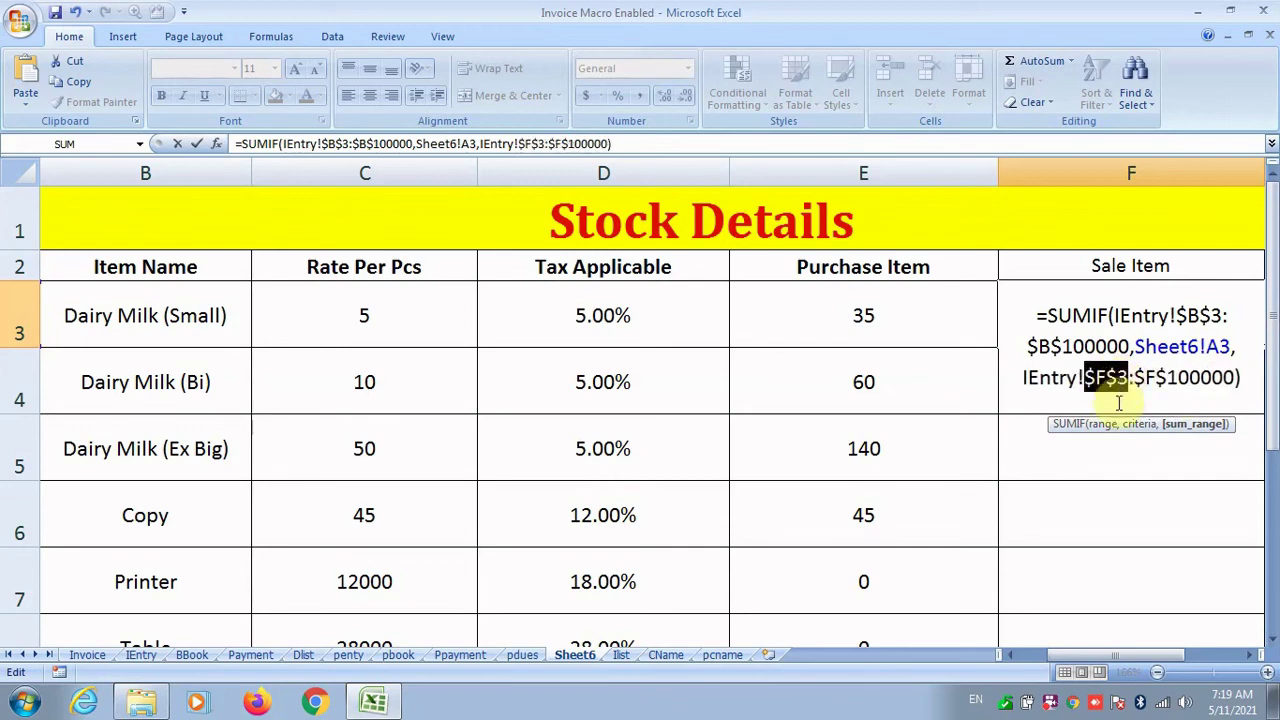
key("Return")
Step: Fill the Sale Item formula from F3 down to F9 for all listed items
left_click(1058, 316)
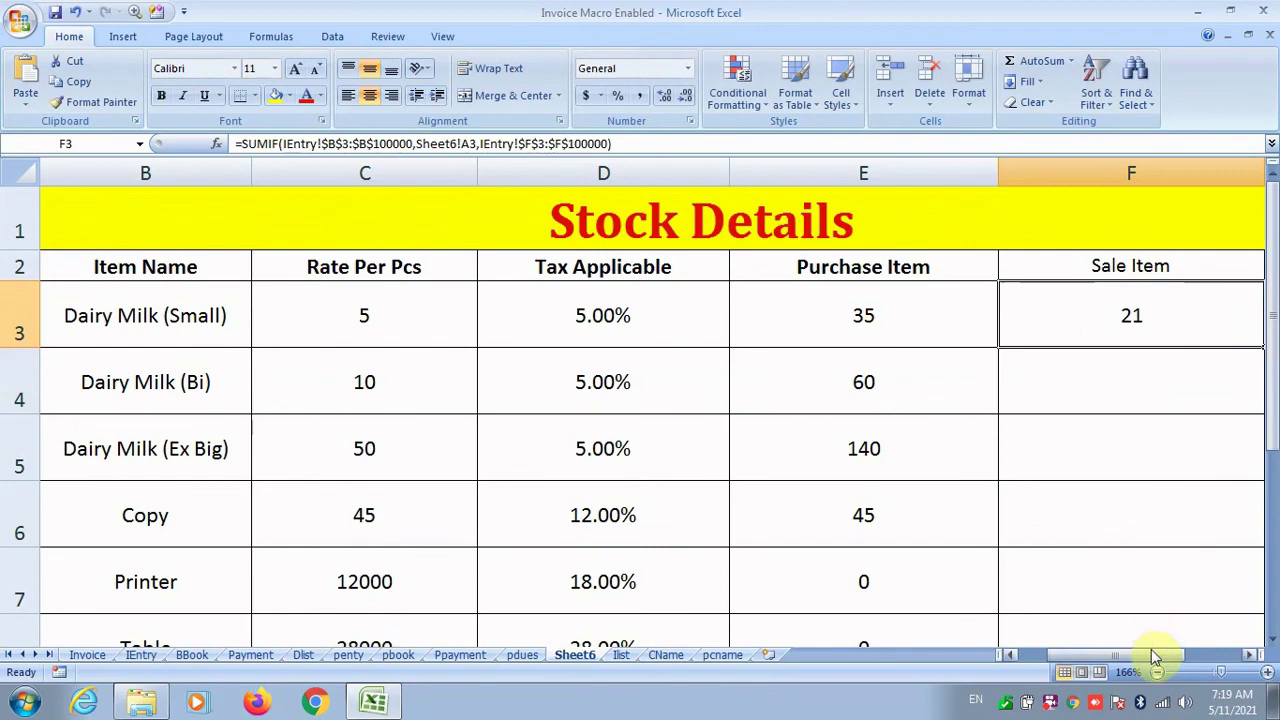
left_click_drag(1155, 657, 1195, 655)
left_click_drag(828, 347, 803, 563)
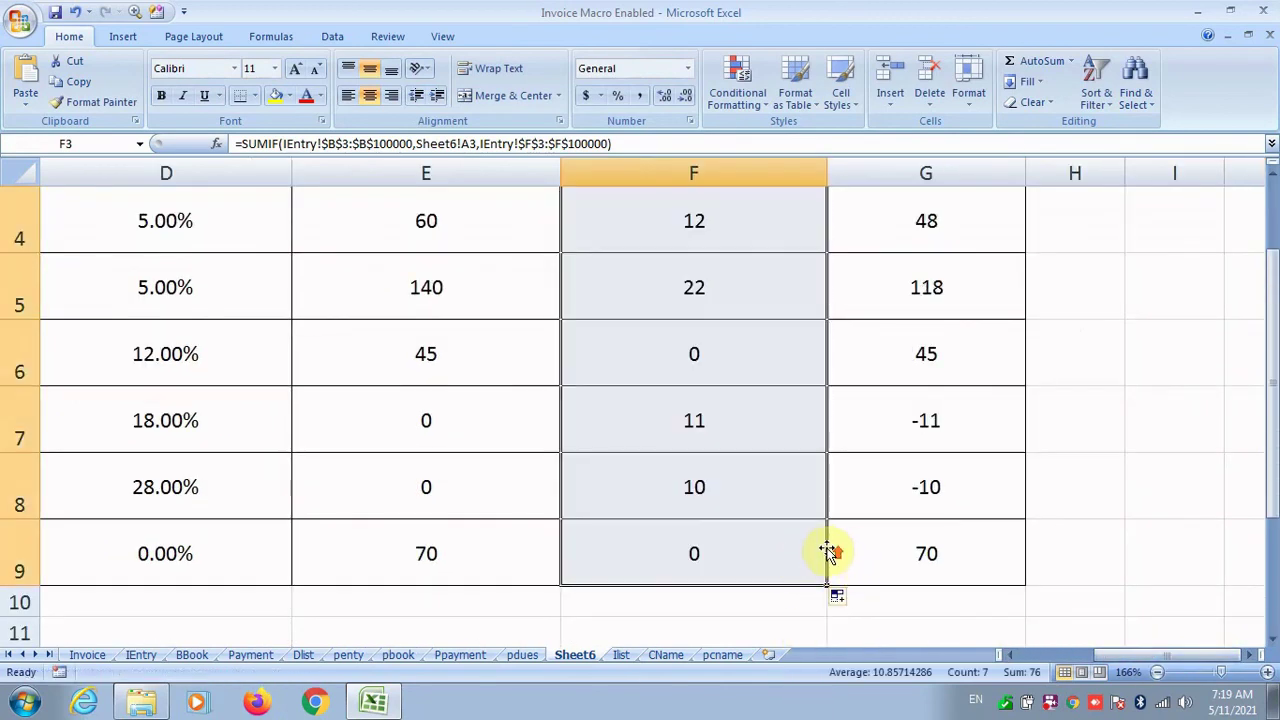
scroll(766, 515, "up", 1)
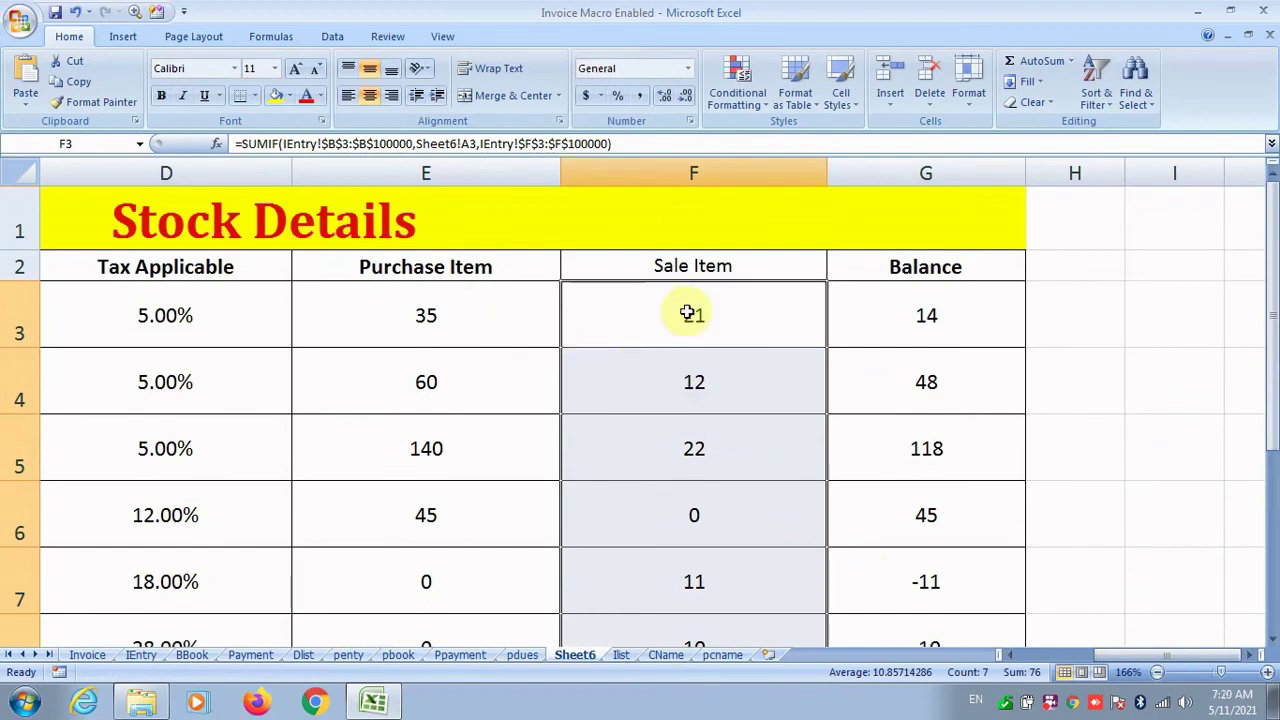
Step: Clear the existing formulas from the Balance cells G3:G9
left_click(864, 318)
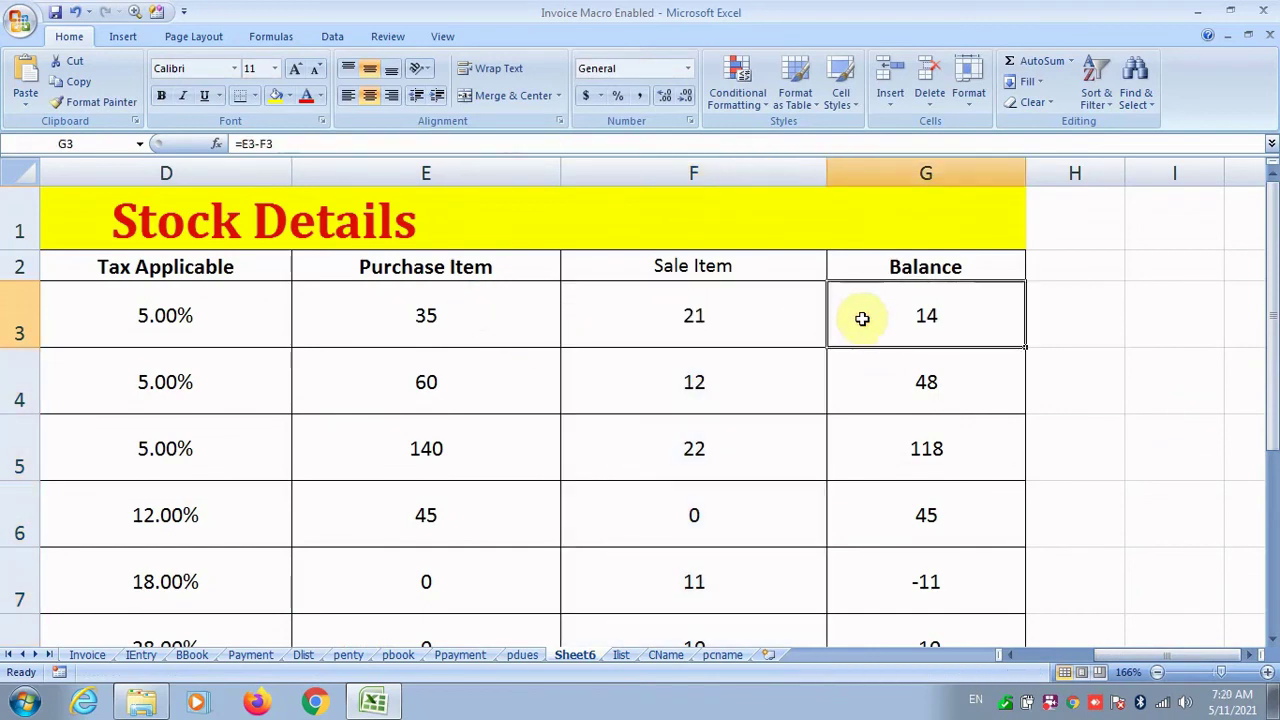
key("shift+Down")
key("shift+Down")
key("shift+Down")
key("shift+Down")
key("shift+Down")
key("shift+Down")
key("Delete")
scroll(820, 336, "up", 1)
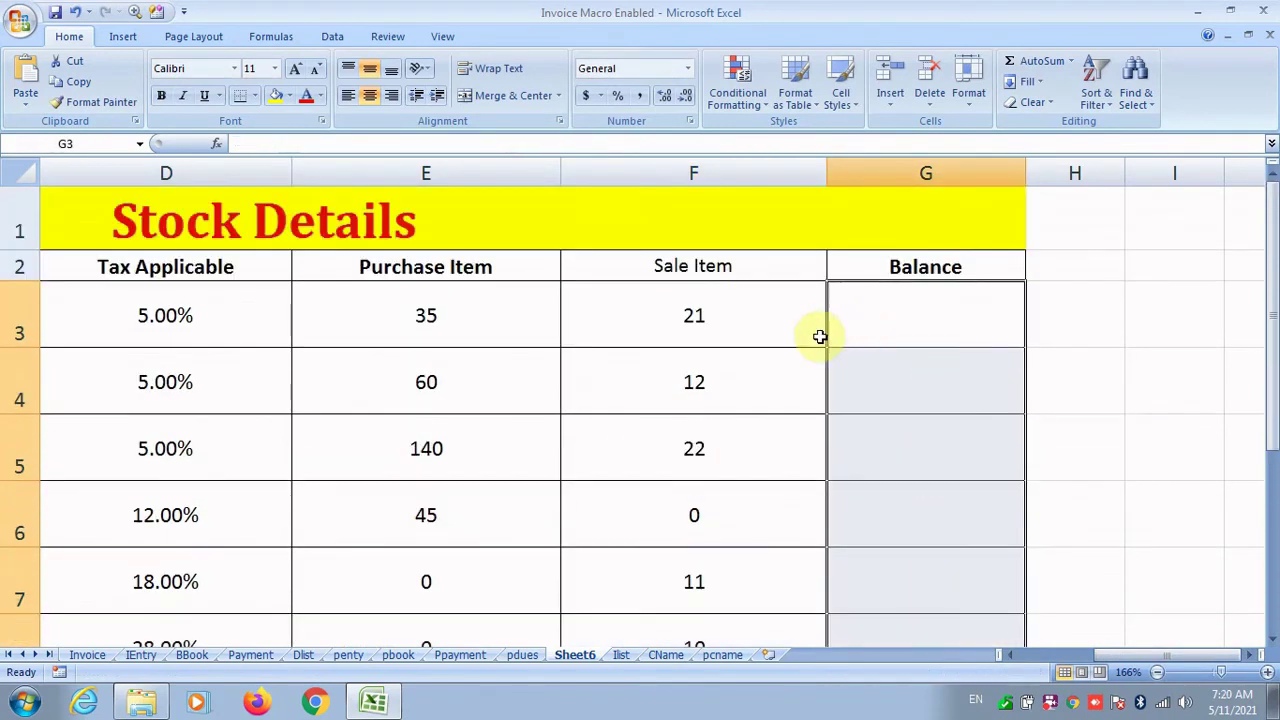
Step: Enter the Balance formula =E3-F3 in G3, subtracting the sale quantity from the purchase quantity
left_click(881, 320)
type("=")
left_click(534, 320)
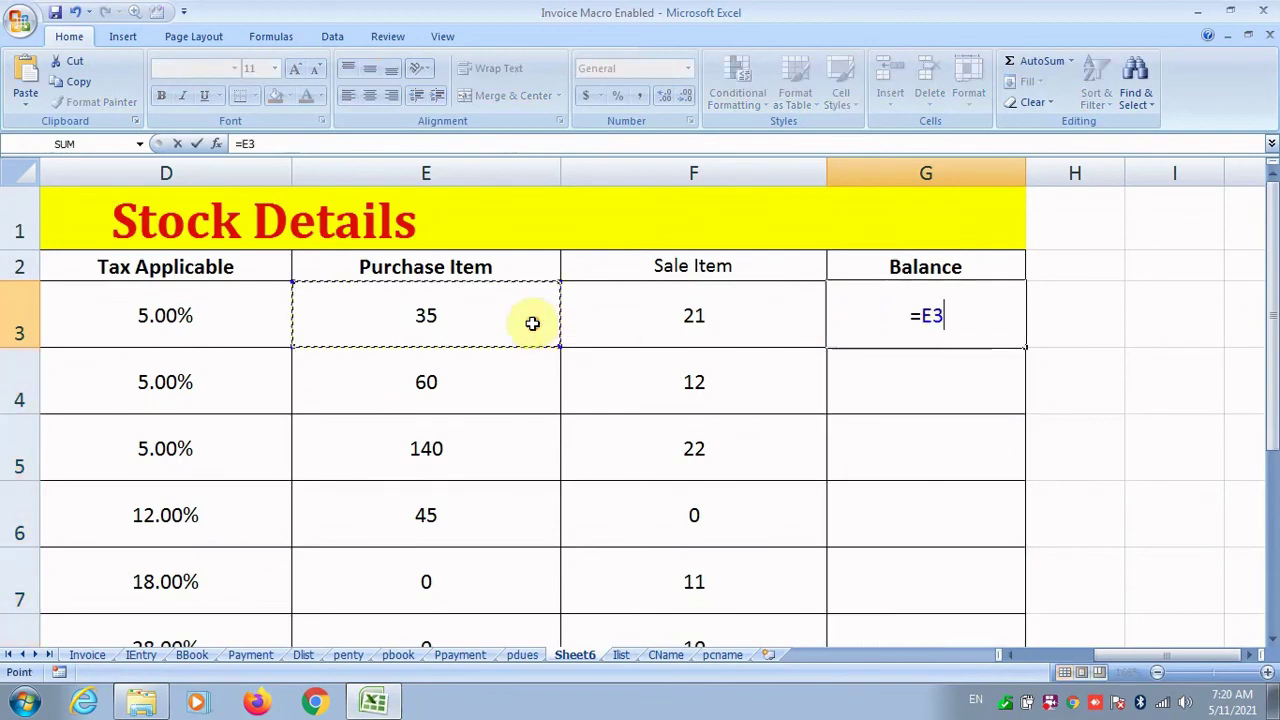
type("-")
left_click(731, 330)
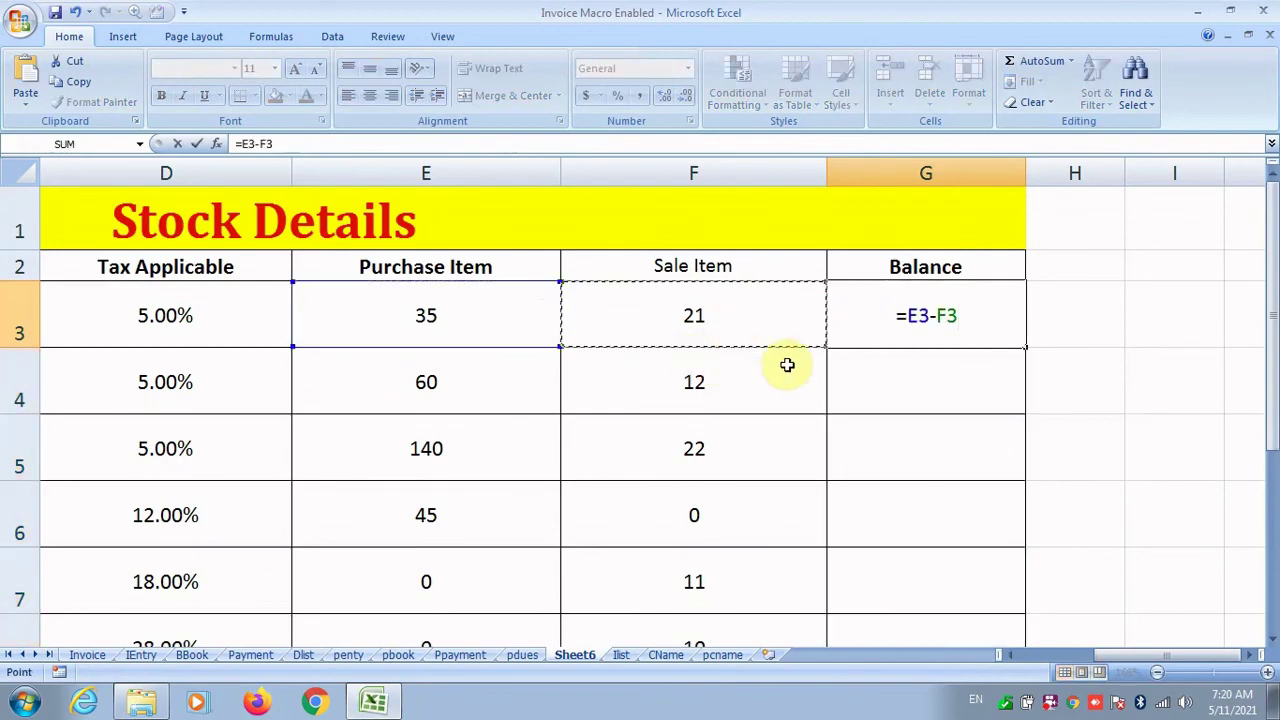
key("Return")
Step: Fill the Balance formula from G3 down to G9 and zoom out to show the whole Stock Details table
left_click(966, 331)
left_click_drag(1028, 350, 1014, 584)
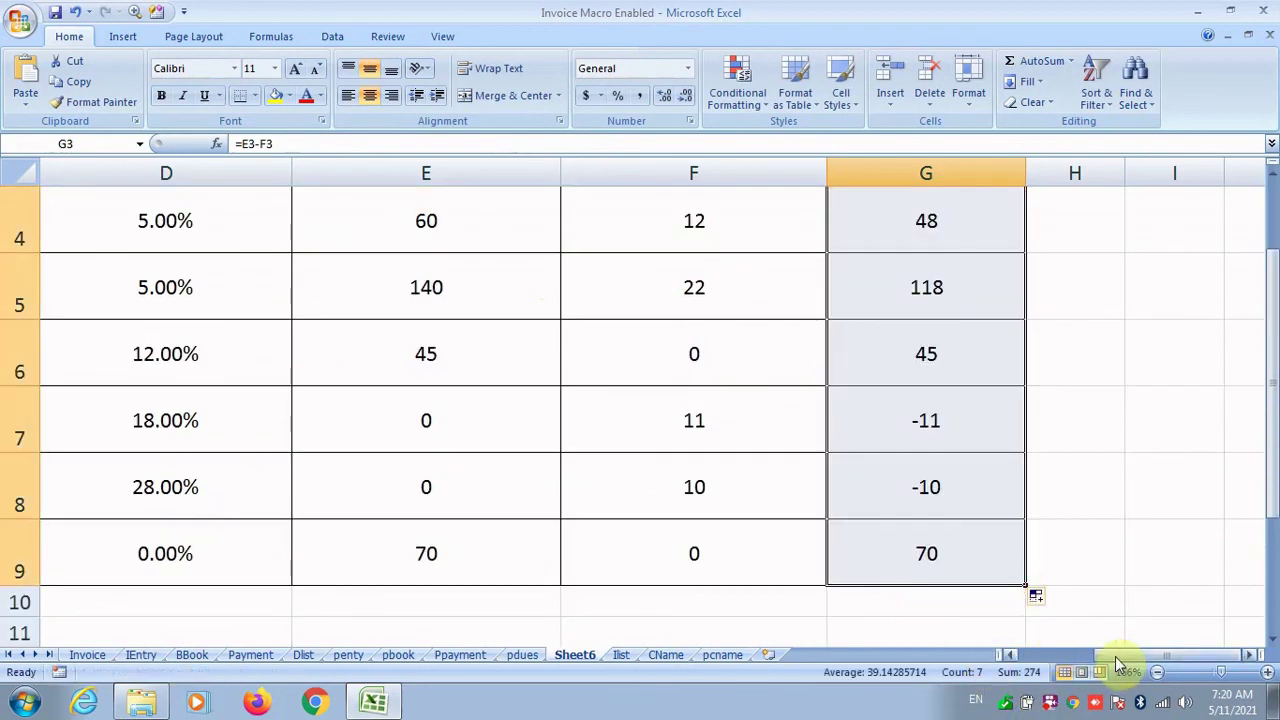
left_click_drag(1114, 655, 995, 631)
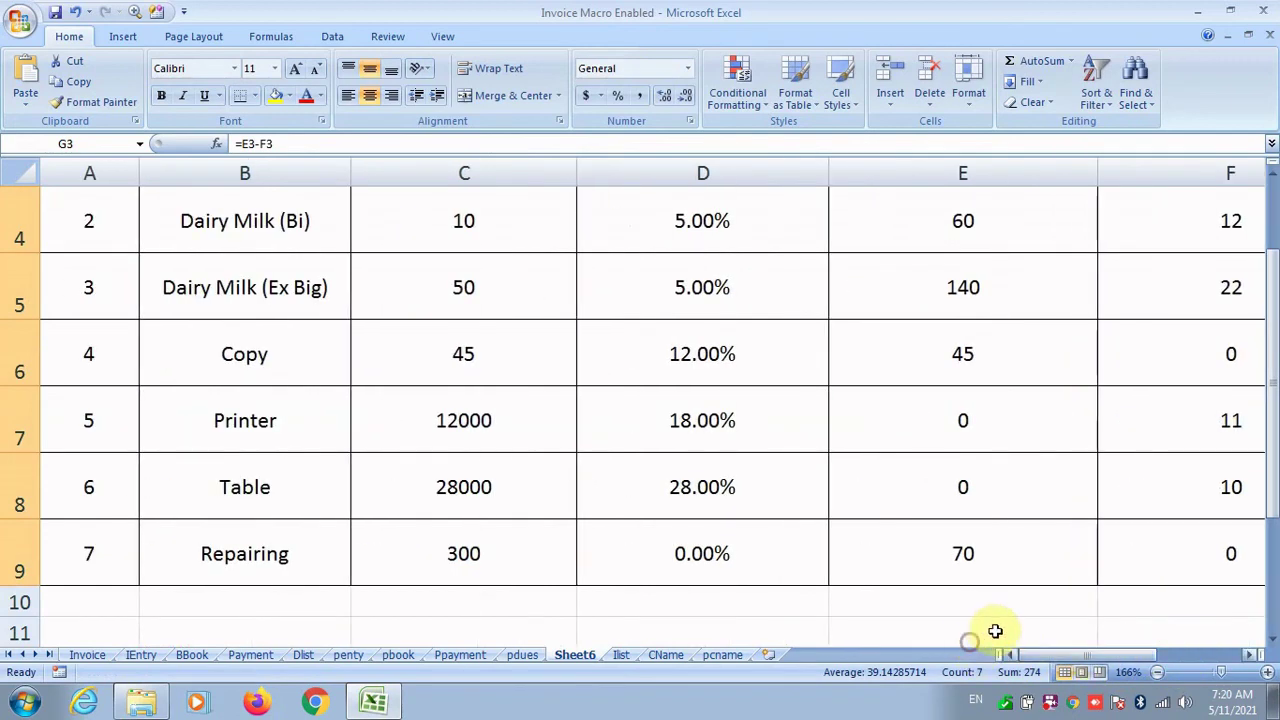
left_click_drag(1218, 673, 1210, 673)
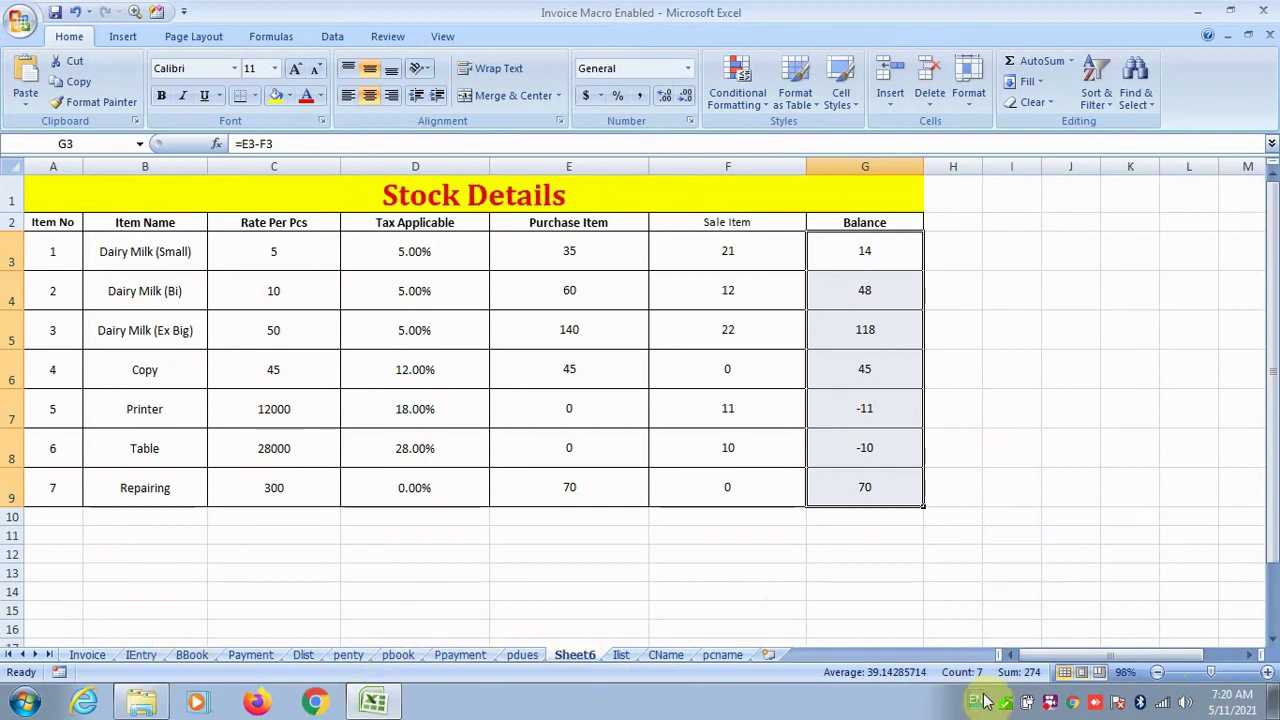
left_click(1056, 703)
right_click(1055, 705)
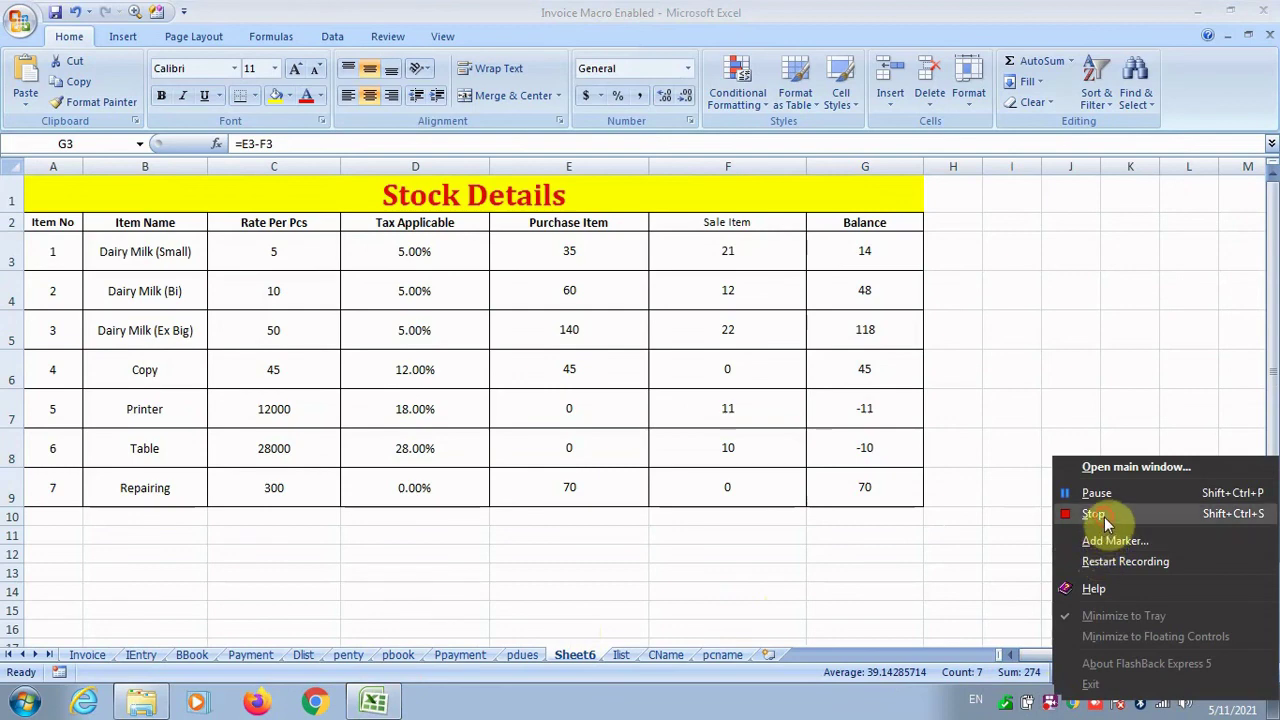
left_click(1104, 517)
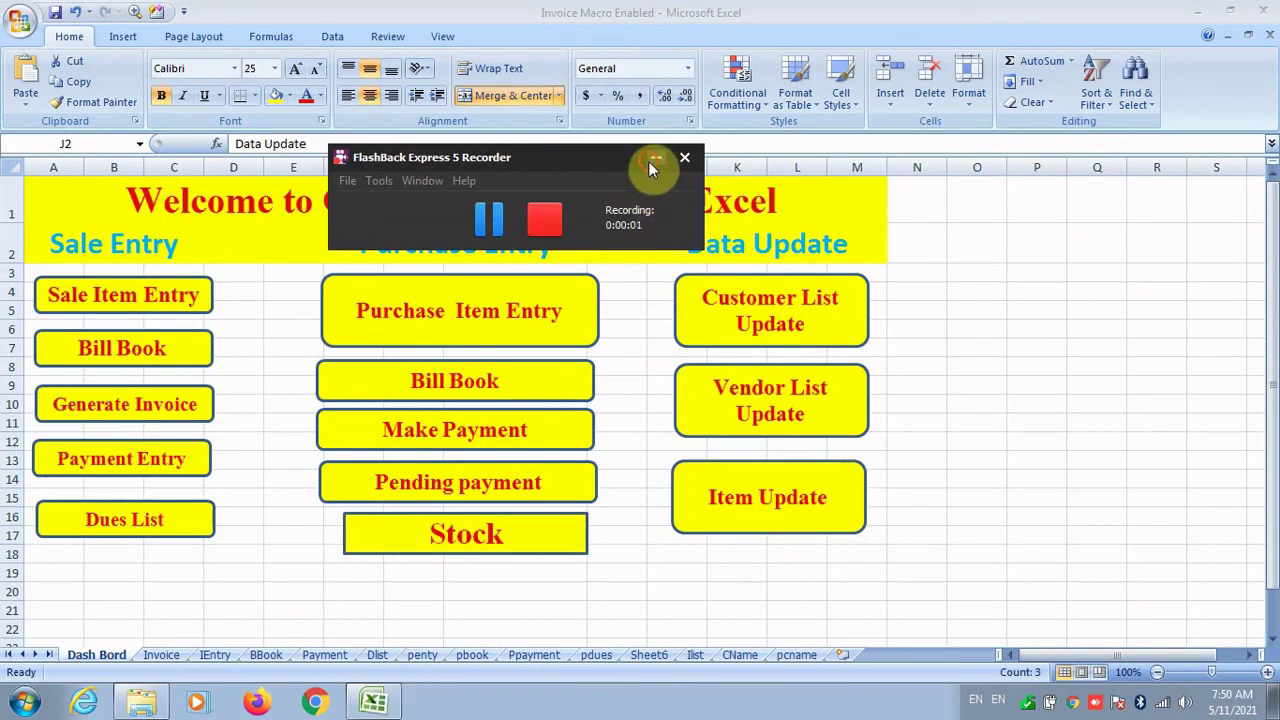
left_click(650, 161)
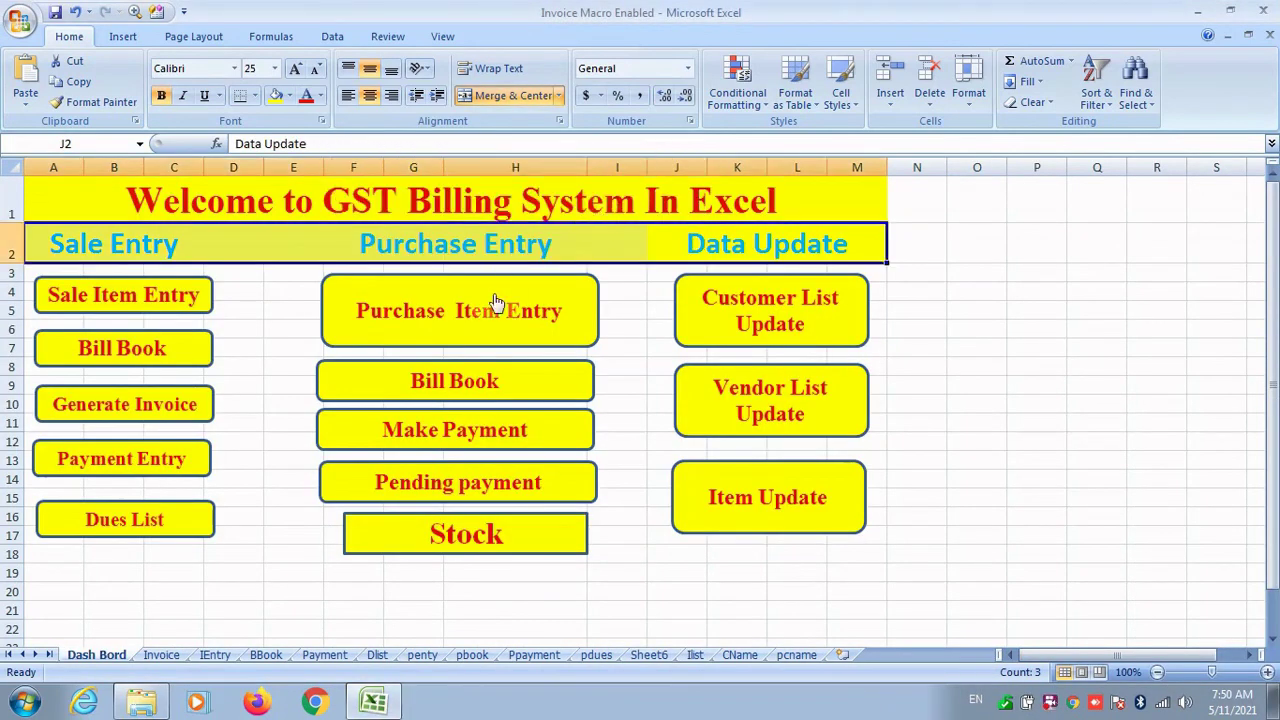
Step: Test the Sale Item Entry link on the Dash Bord sheet, then return to the dashboard
left_click(283, 306)
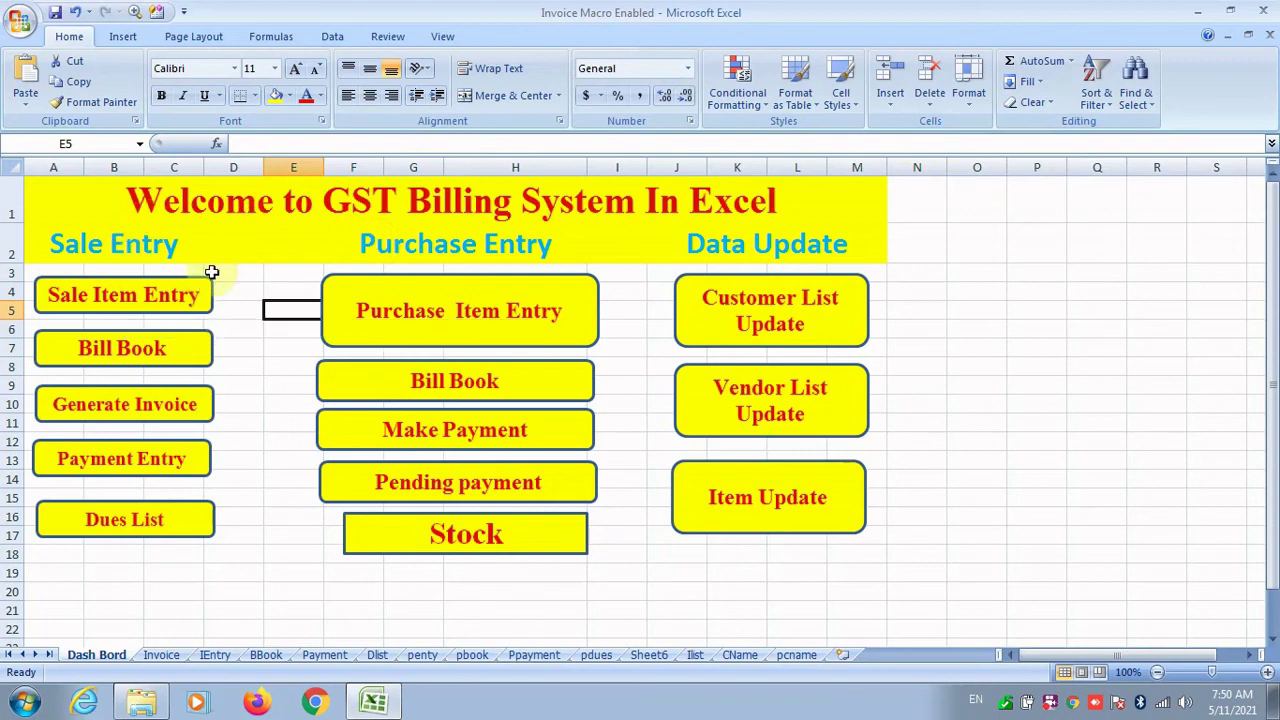
left_click(199, 288)
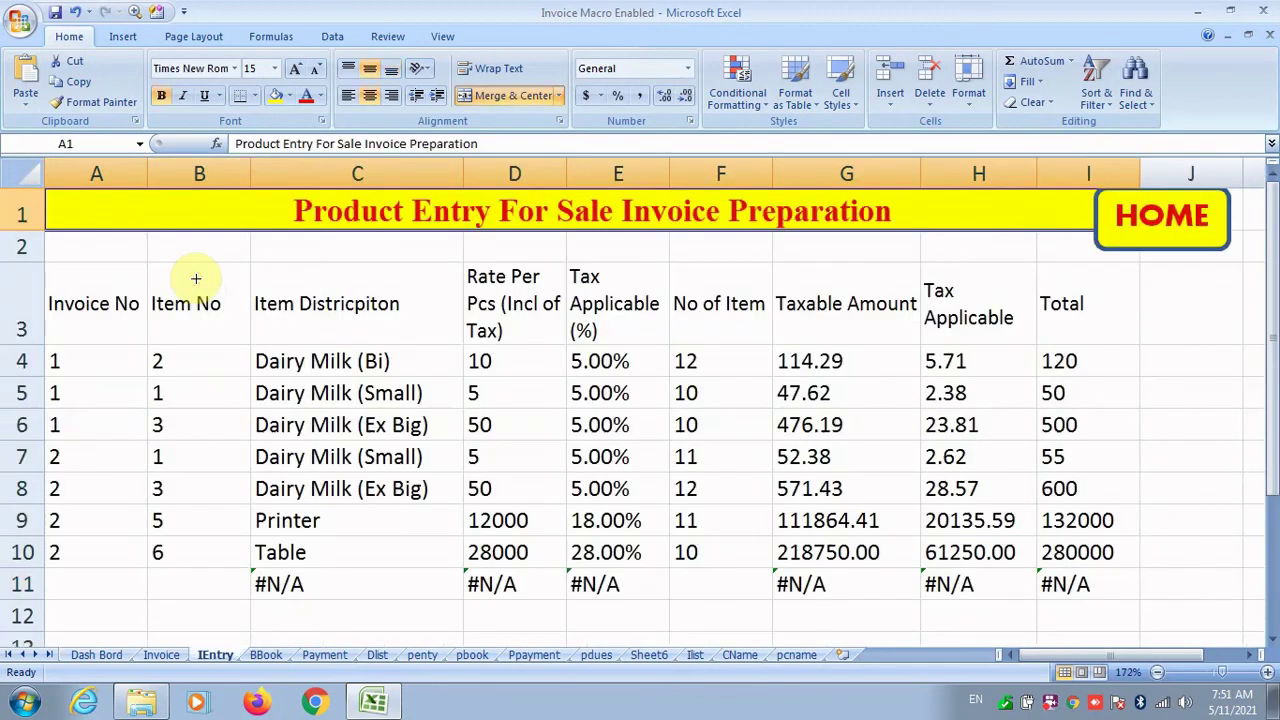
left_click(110, 656)
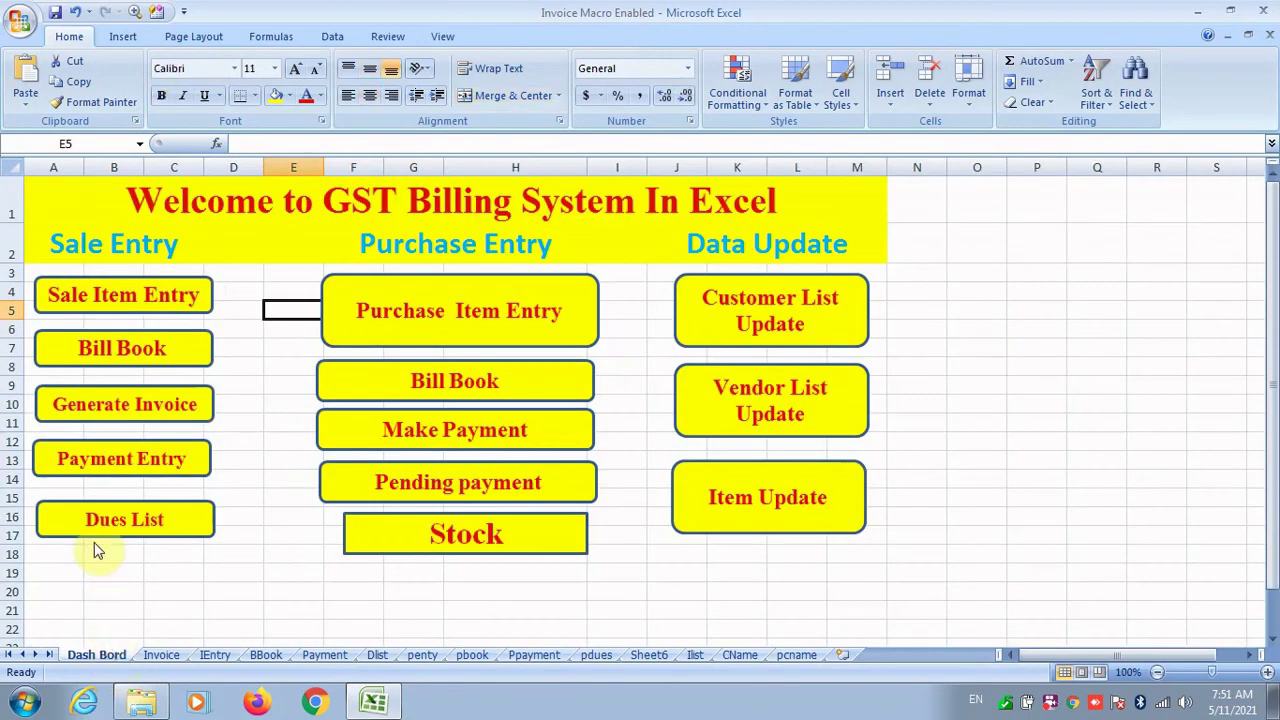
Step: Set the hyperlink of the Sale Item Entry shape to cell A1 of the IEntry sheet in this workbook
right_click(115, 313)
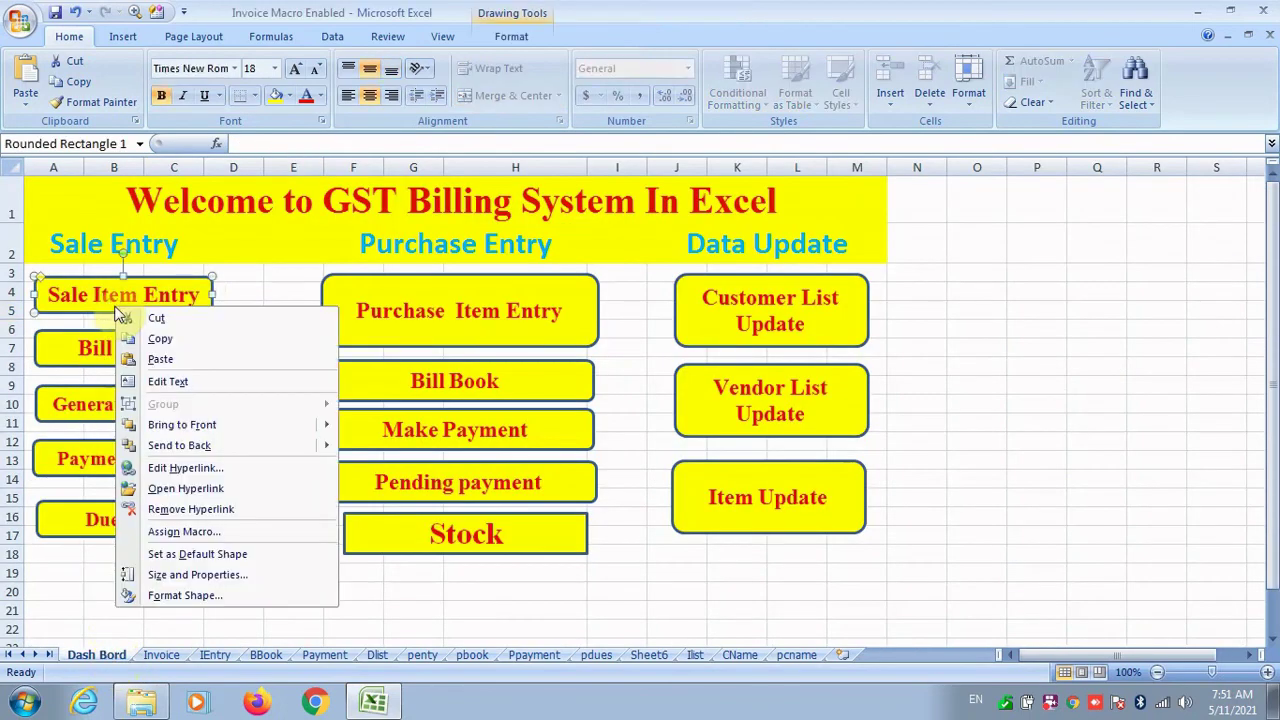
left_click(183, 469)
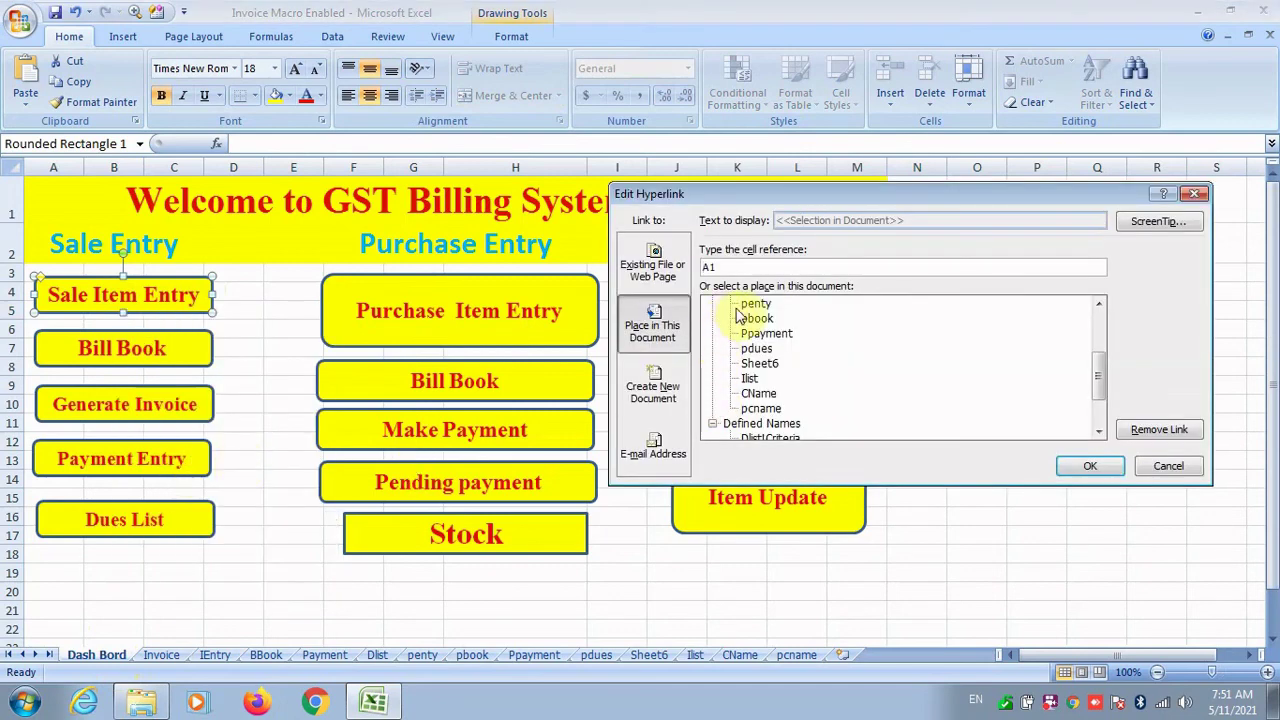
left_click_drag(1099, 377, 1098, 312)
left_click(755, 348)
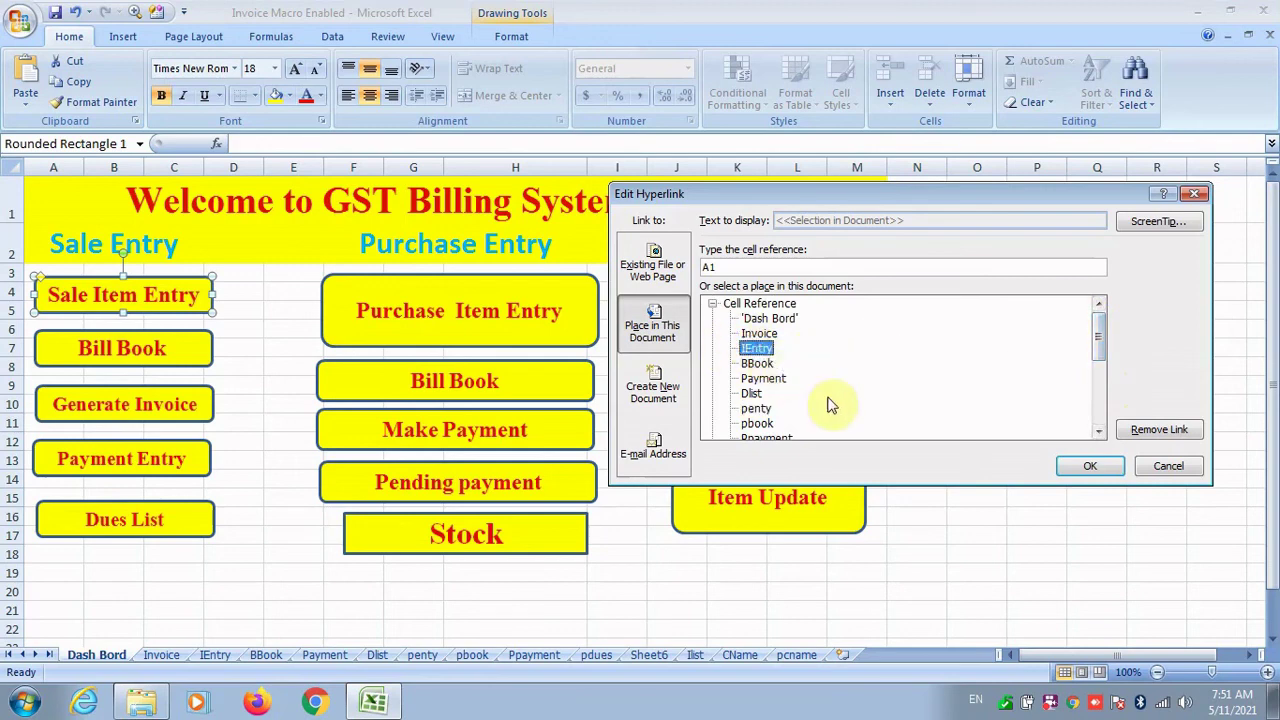
left_click(1088, 467)
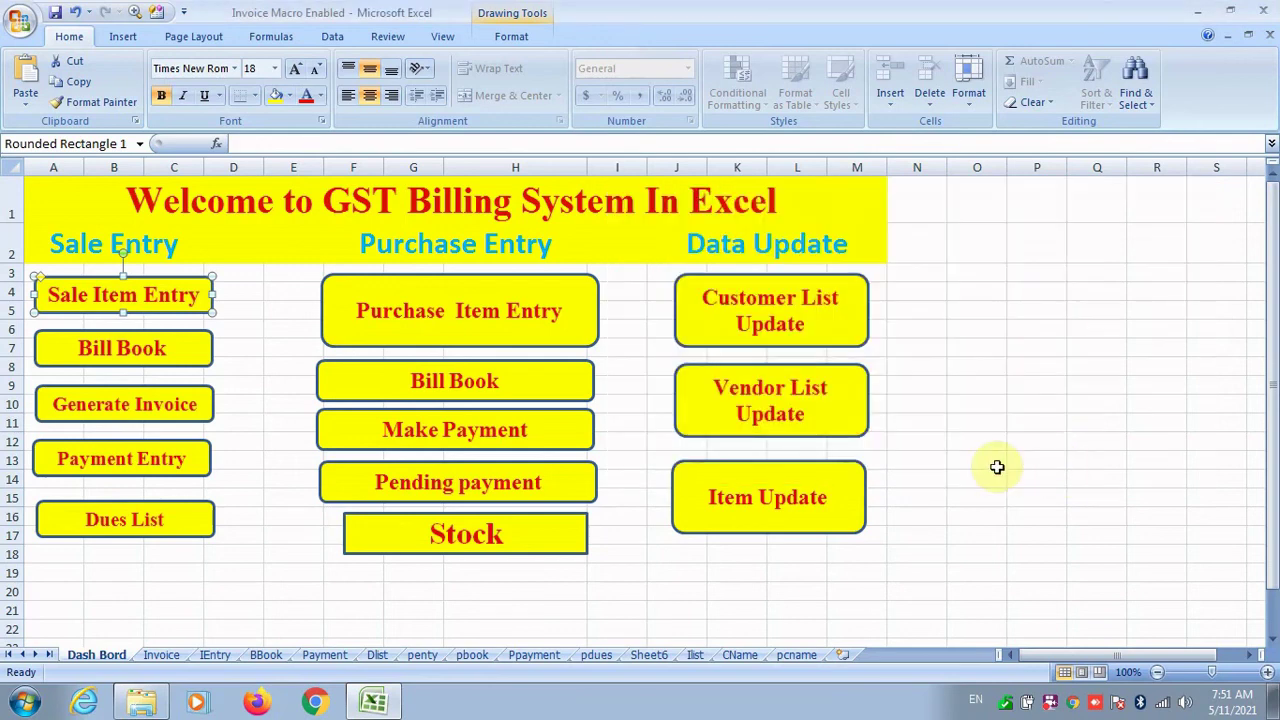
Step: Set the hyperlink of the Bill Book shape under Sale Entry to cell A1 of the BBook sheet
right_click(209, 344)
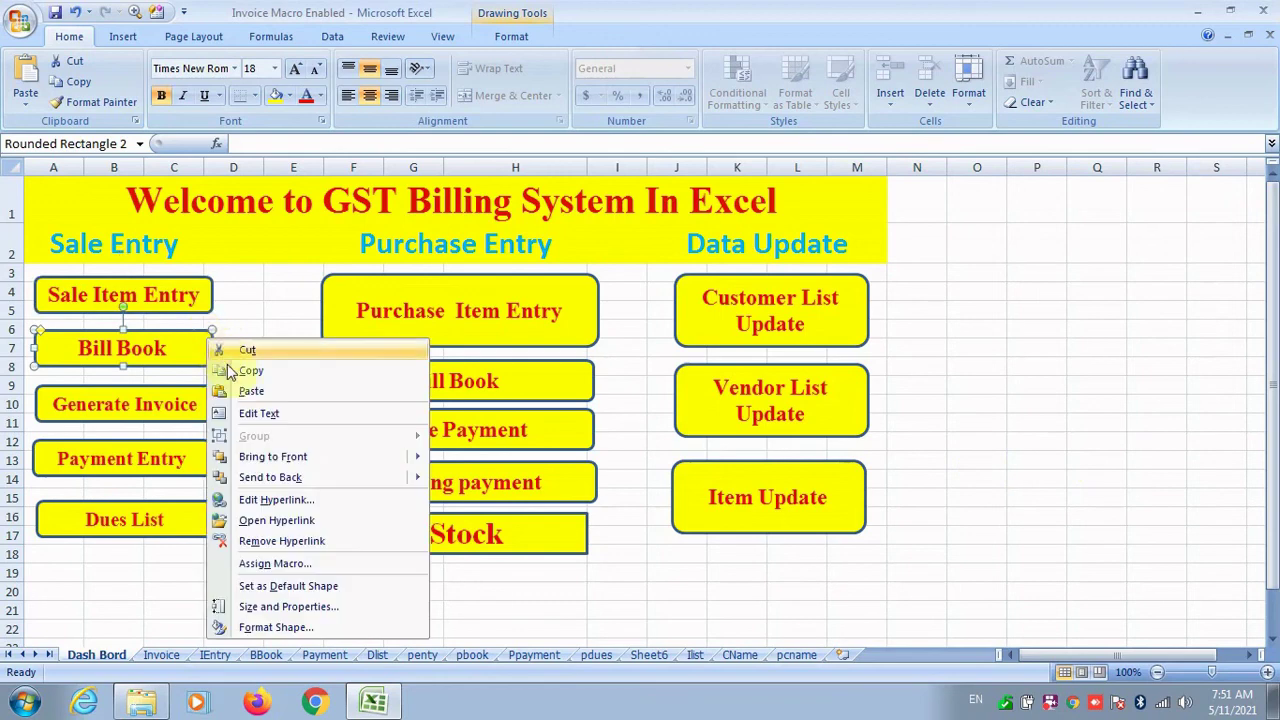
left_click(274, 499)
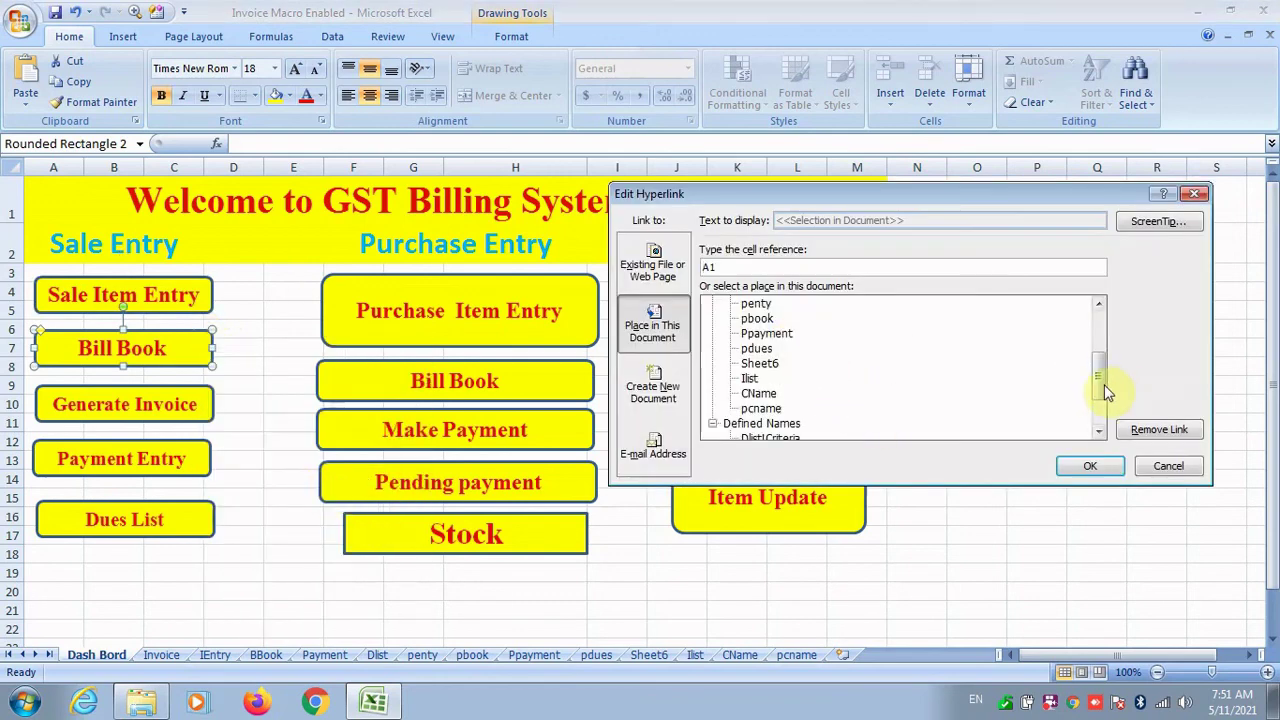
left_click_drag(1104, 388, 1096, 365)
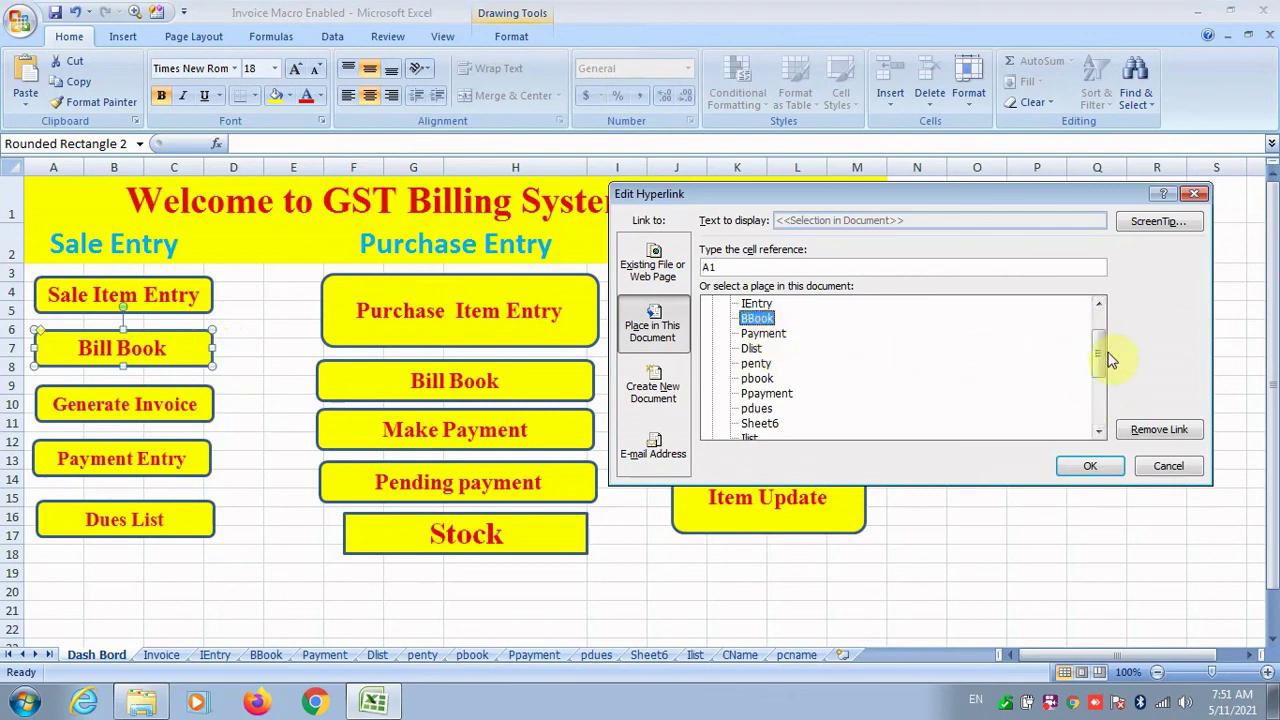
left_click_drag(1108, 358, 1100, 325)
left_click(1081, 468)
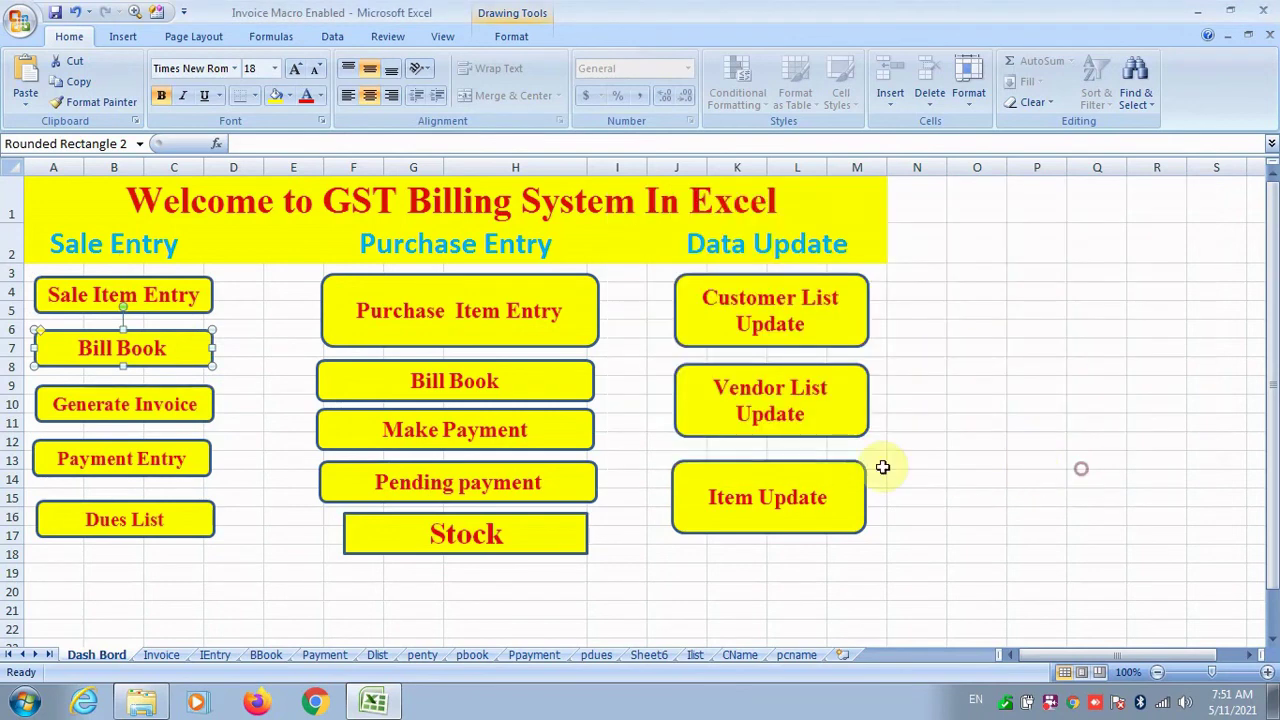
Step: Set the hyperlink of the Generate Invoice shape on the dashboard to cell A1 of the Invoice sheet
right_click(205, 400)
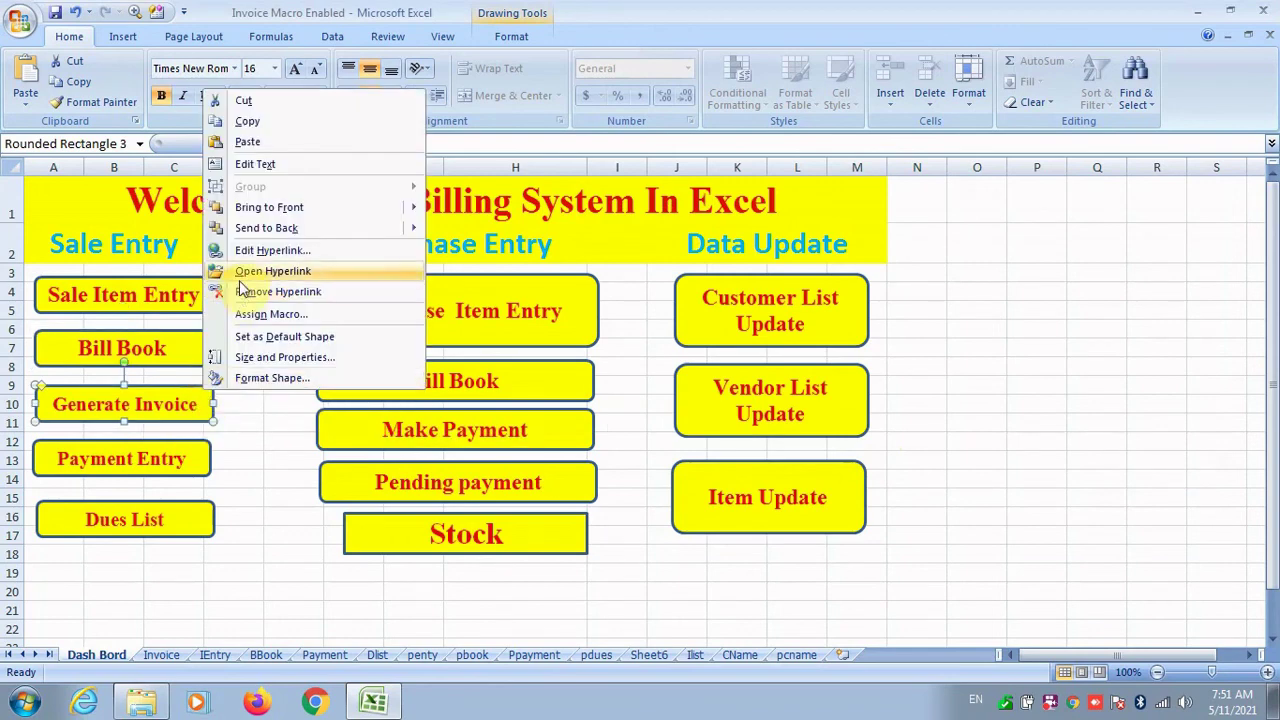
left_click(288, 252)
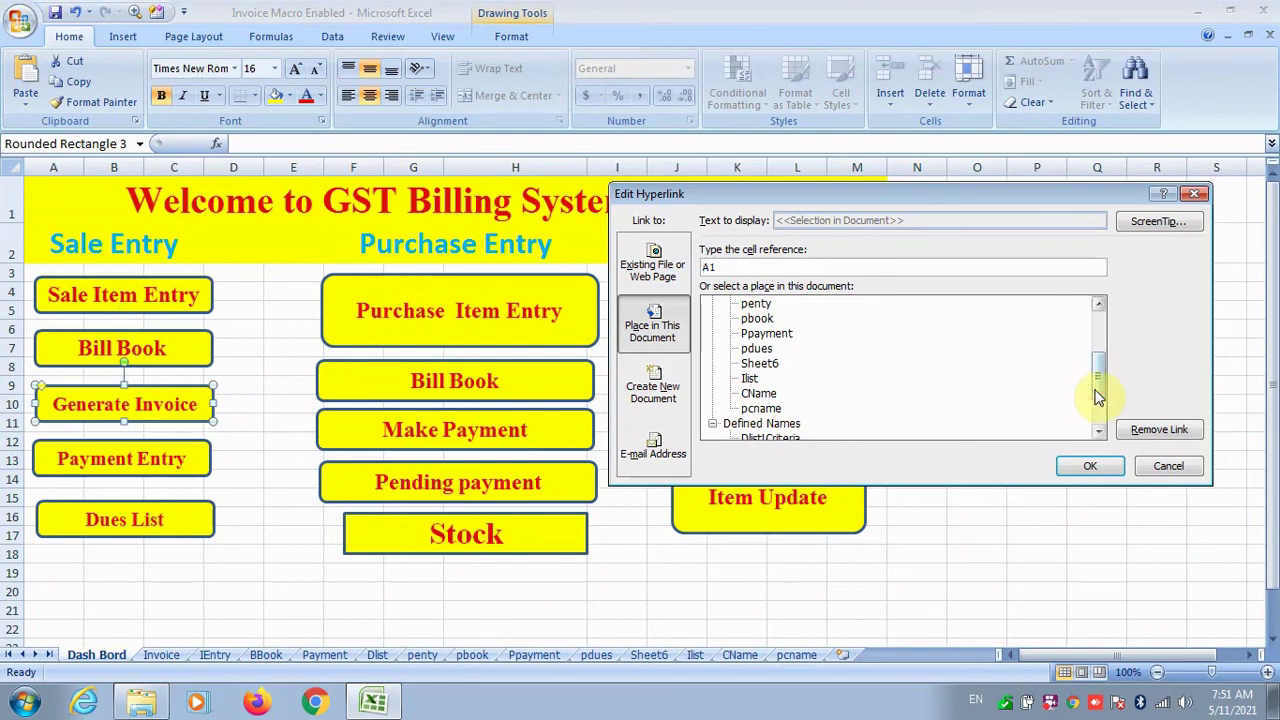
left_click_drag(1098, 397, 1072, 367)
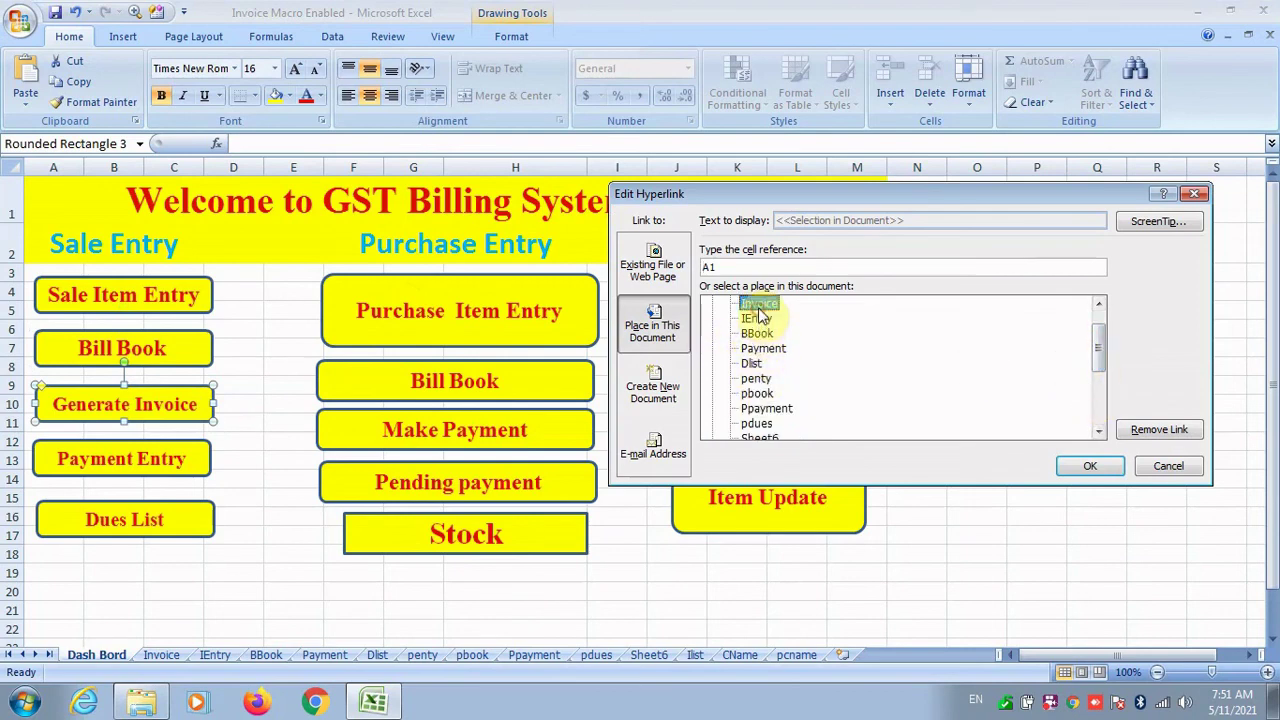
left_click(1080, 466)
Step: Set the hyperlink of the Payment Entry shape to cell A1 of the Payment sheet
left_click(203, 449, "ctrl")
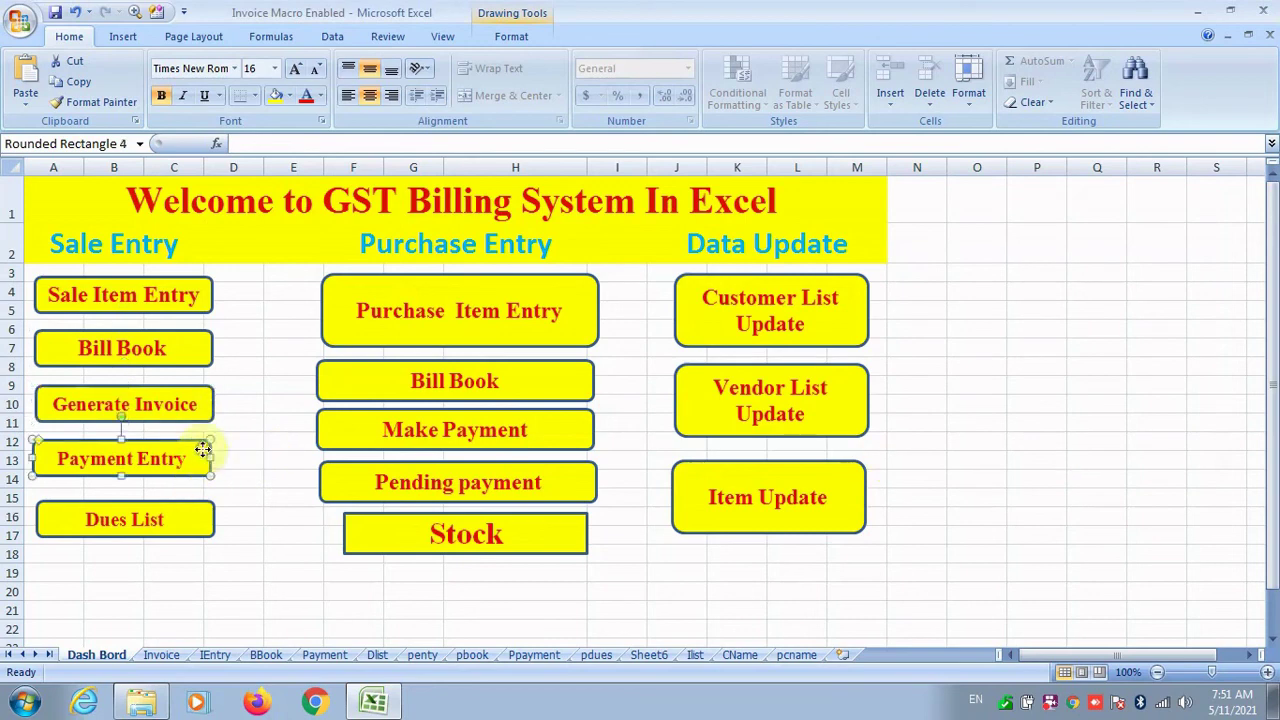
right_click(203, 449)
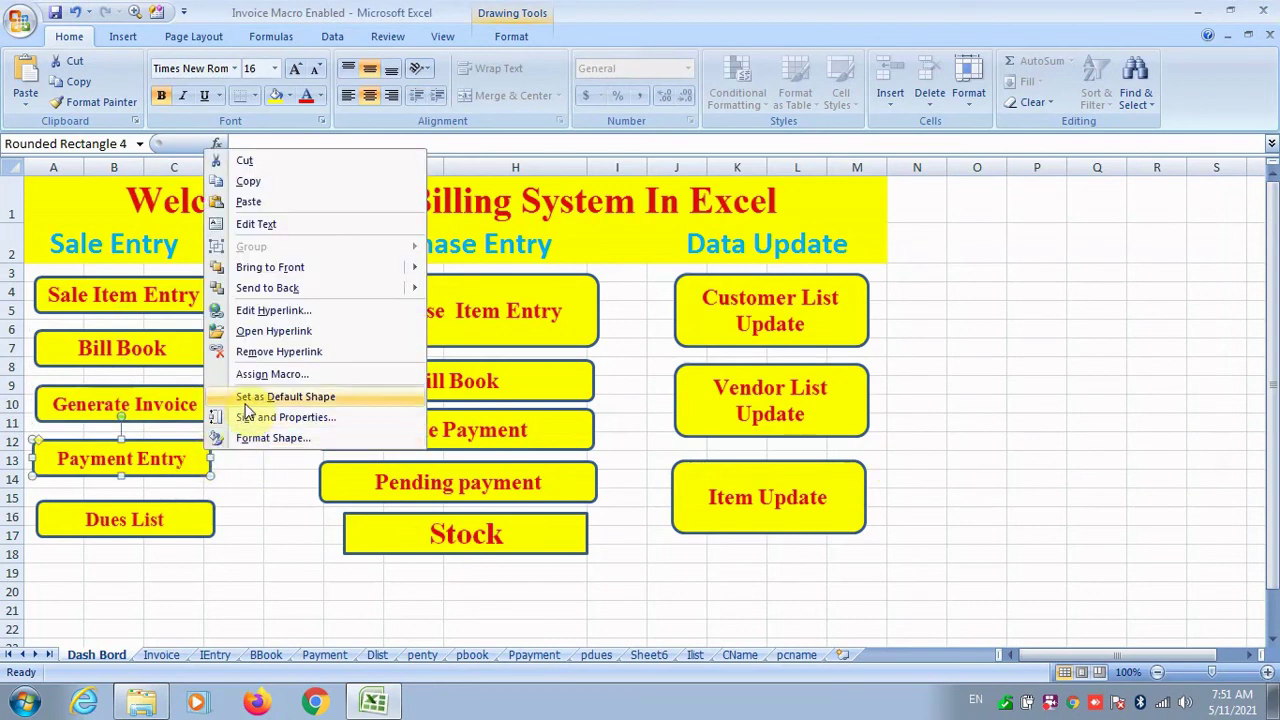
left_click(288, 311)
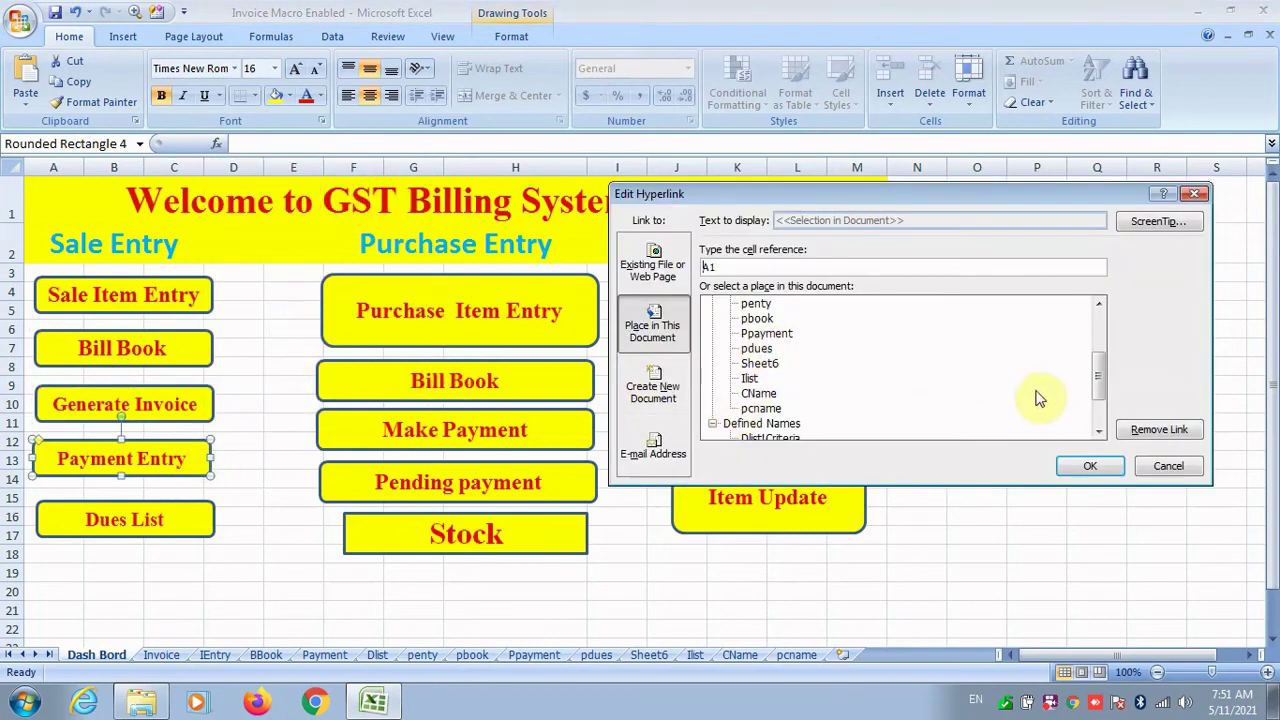
left_click_drag(1097, 388, 1086, 337)
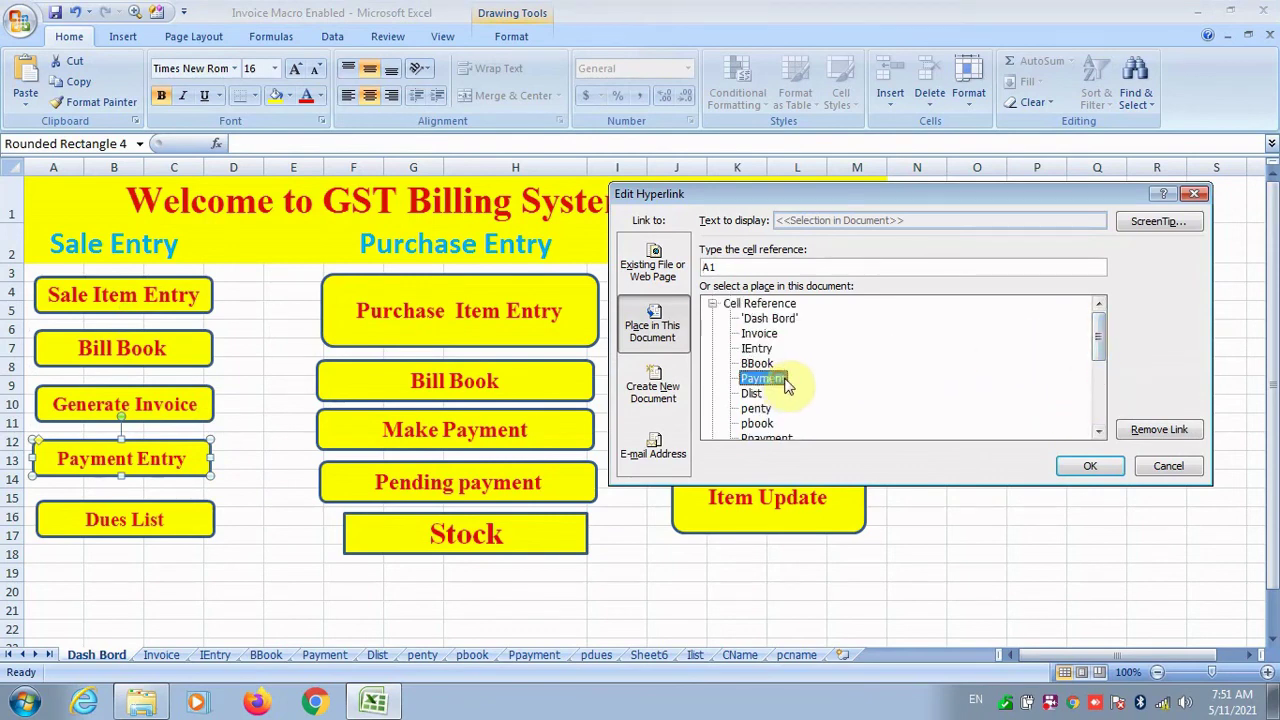
left_click(1090, 467)
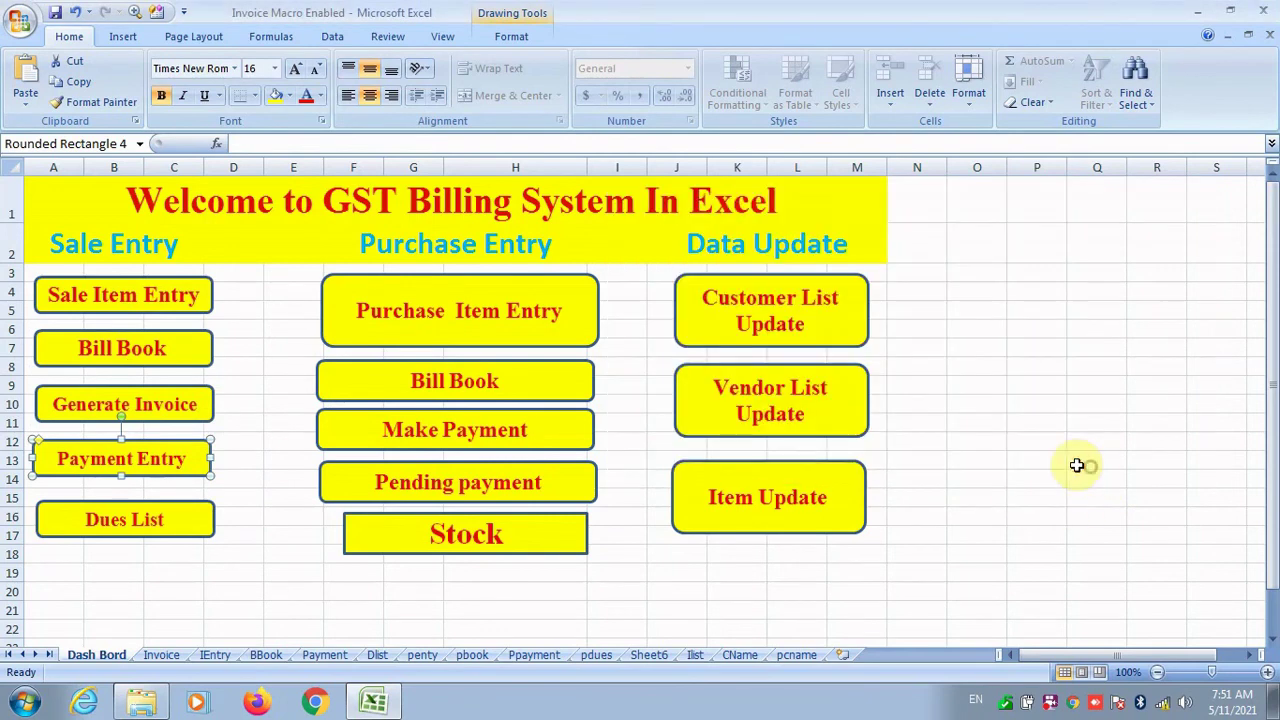
Step: Set the hyperlink of the Dues List shape to cell A1 of the Dlist sheet
right_click(200, 511)
left_click(266, 362)
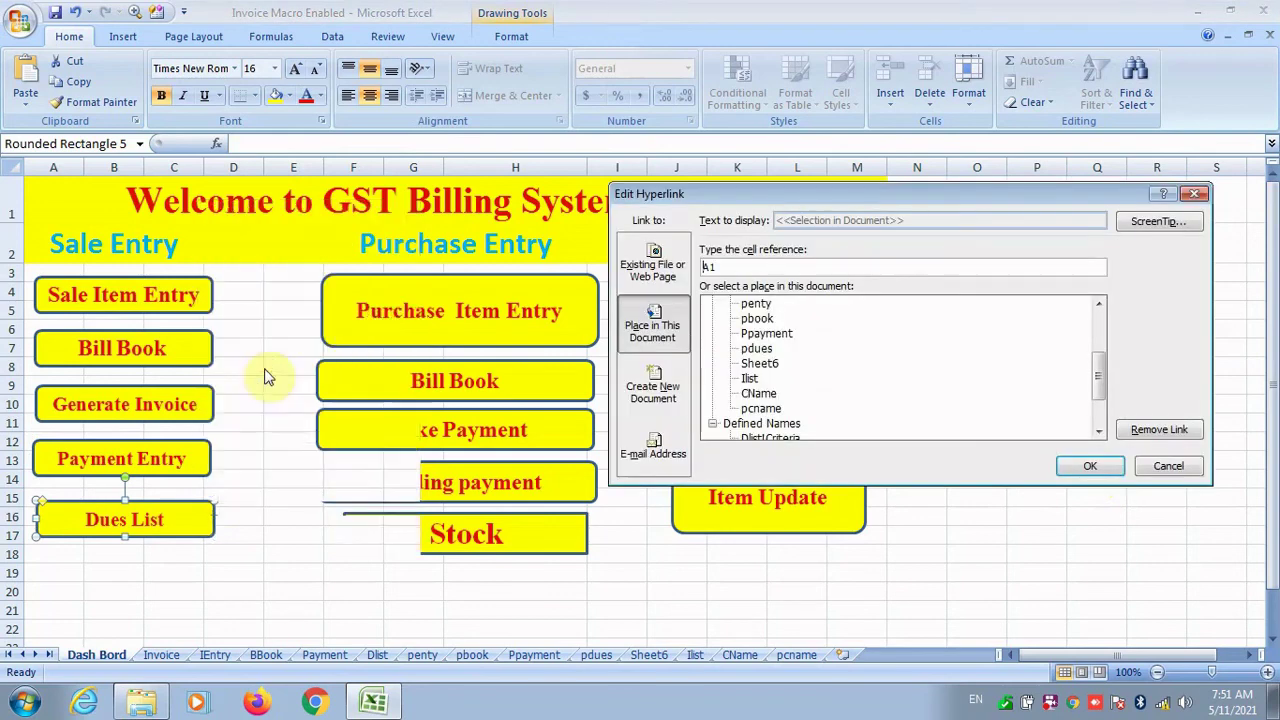
left_click_drag(1095, 390, 1090, 340)
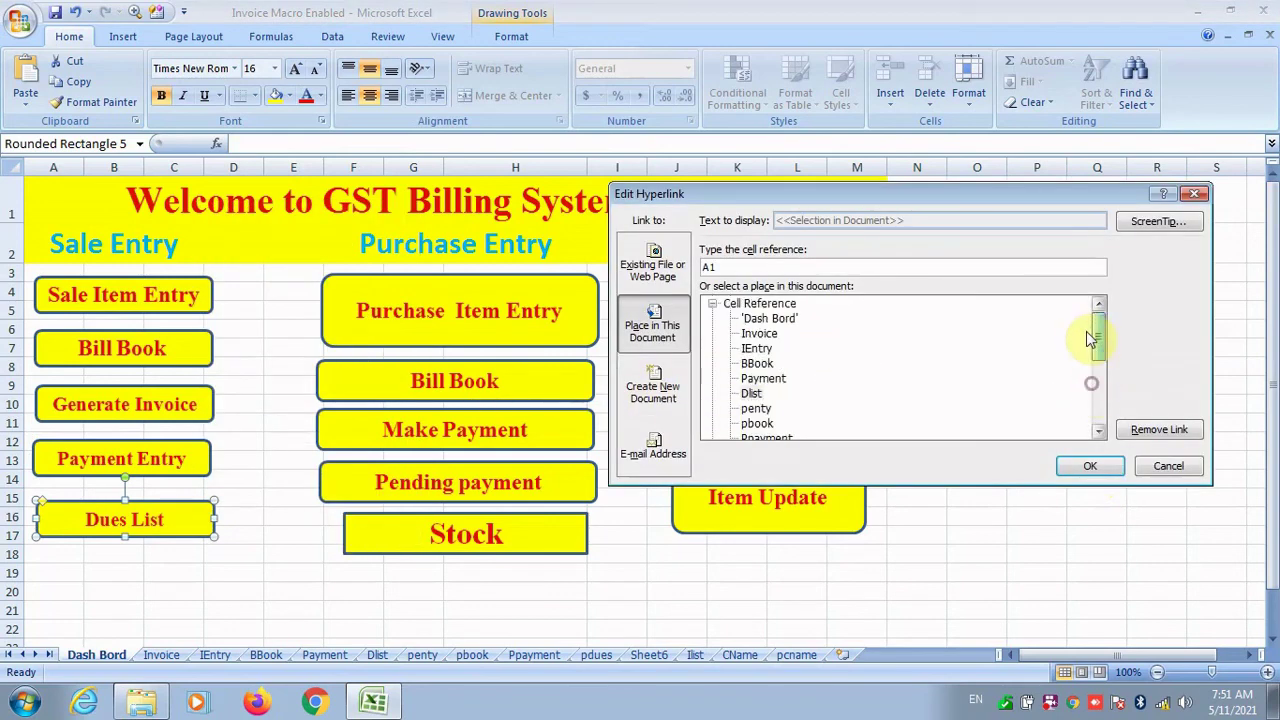
left_click(757, 394)
left_click(1080, 466)
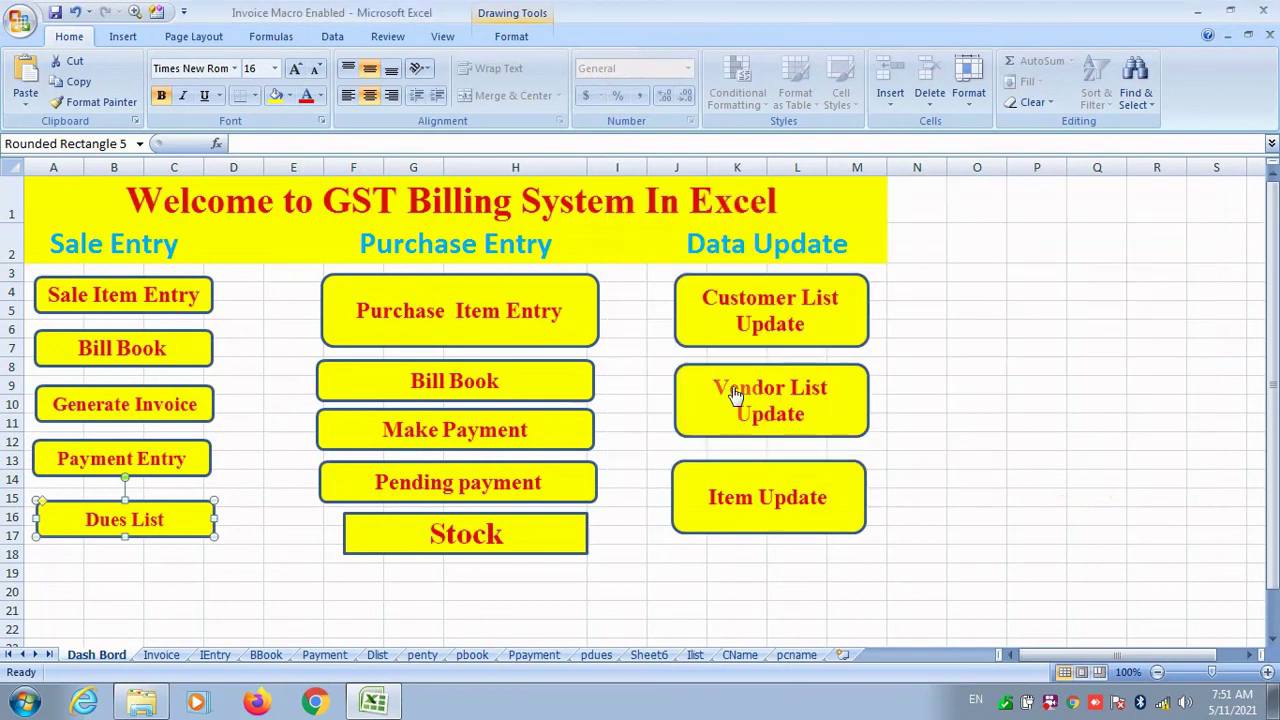
Step: Link the Home shape on the Invoice sheet to cell A1 of the Dash Bord sheet and test the link
left_click(162, 655)
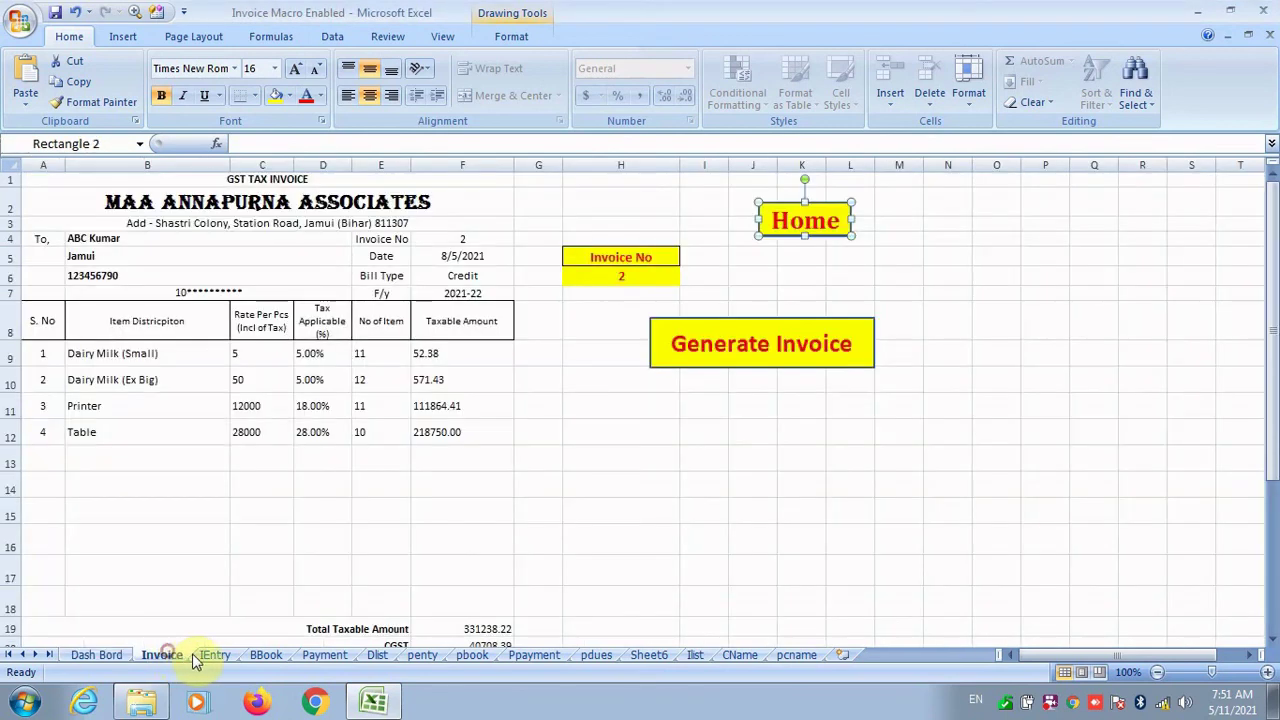
right_click(815, 238)
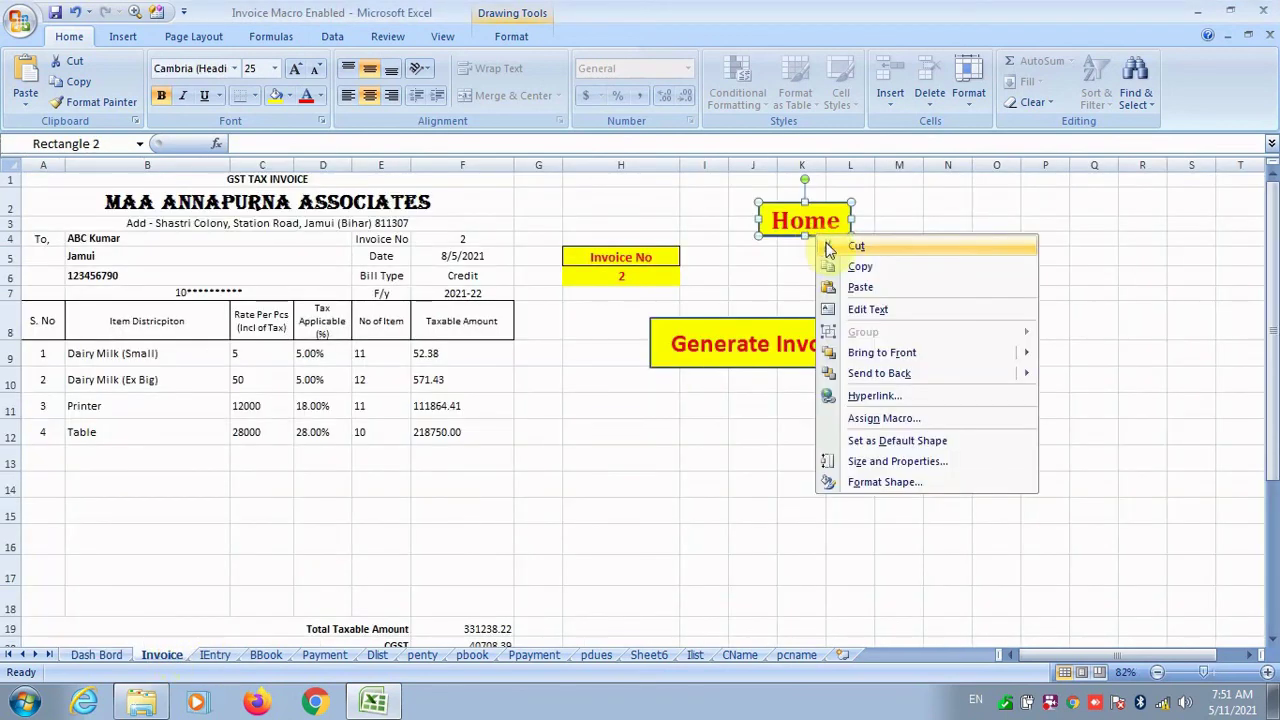
left_click(893, 390)
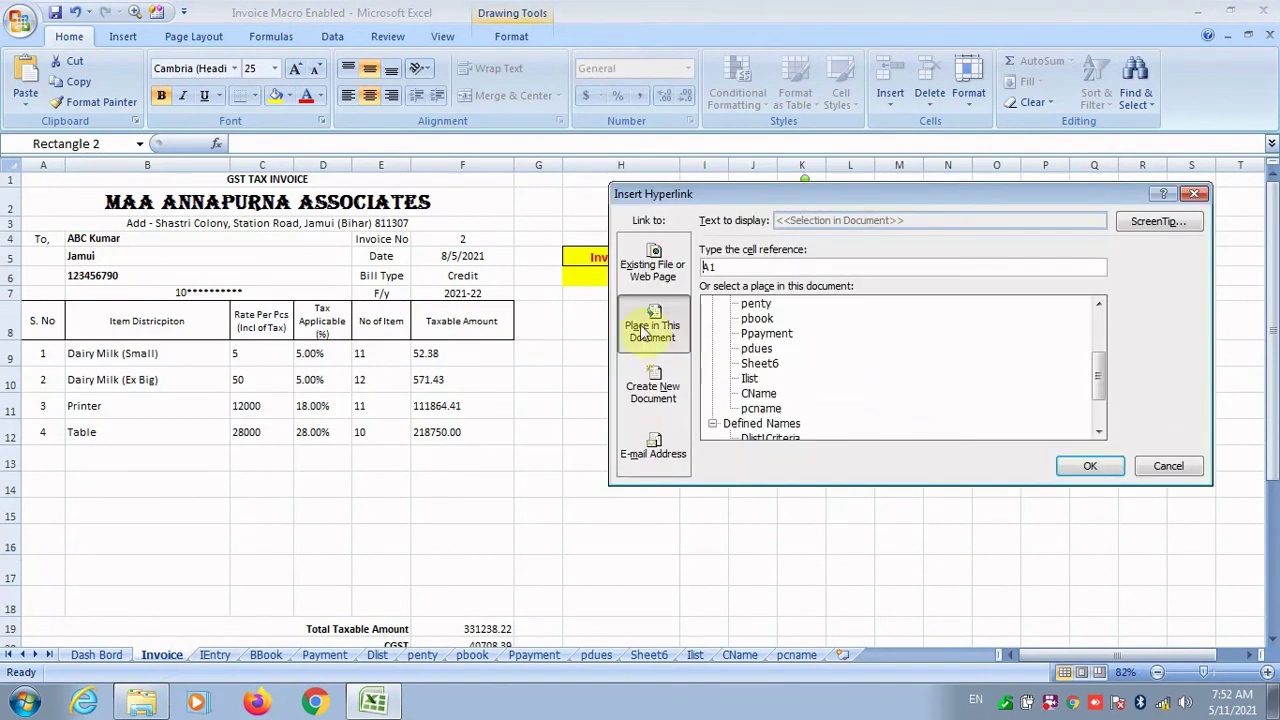
scroll(1087, 383, "up", 3)
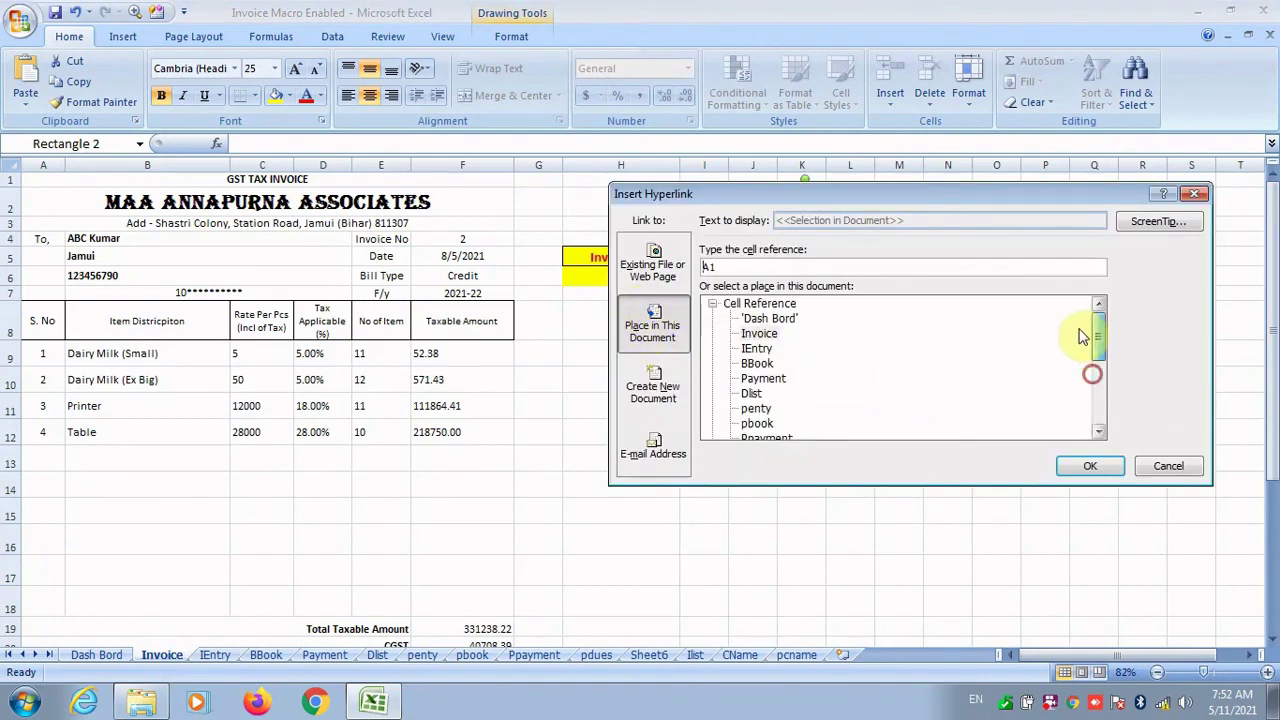
left_click(770, 318)
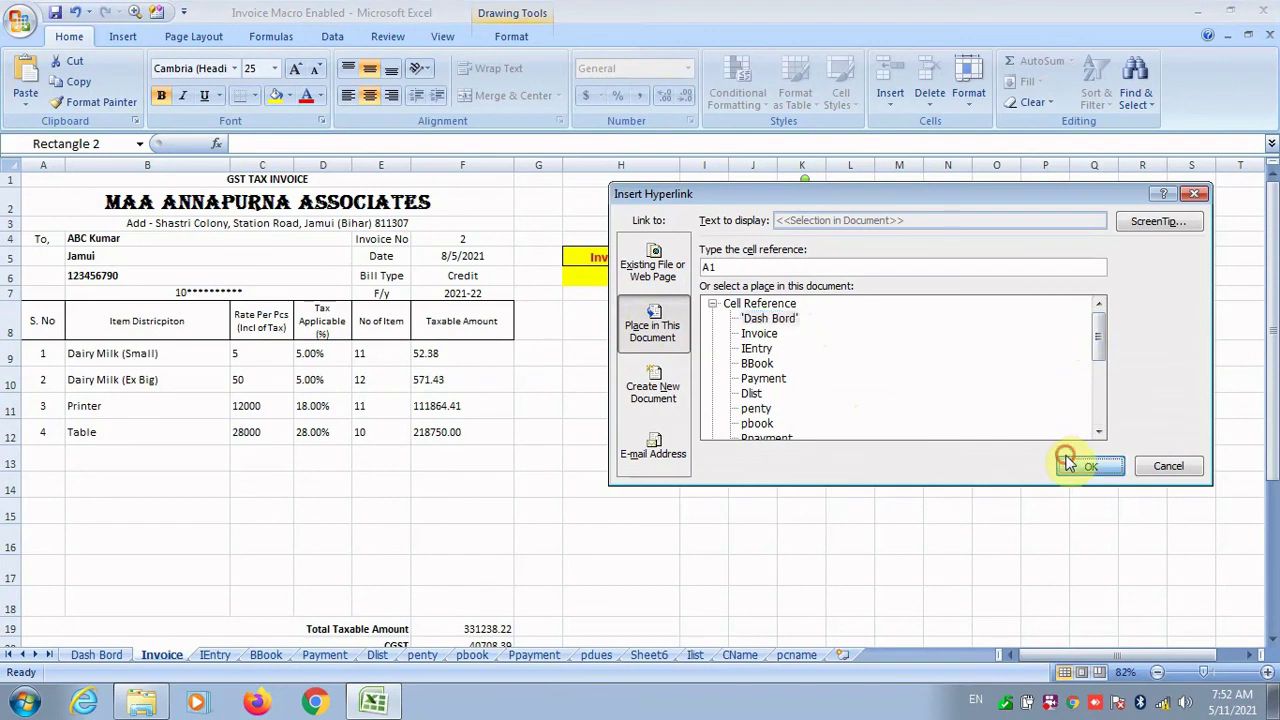
left_click(1071, 466)
left_click(897, 406)
left_click(820, 244)
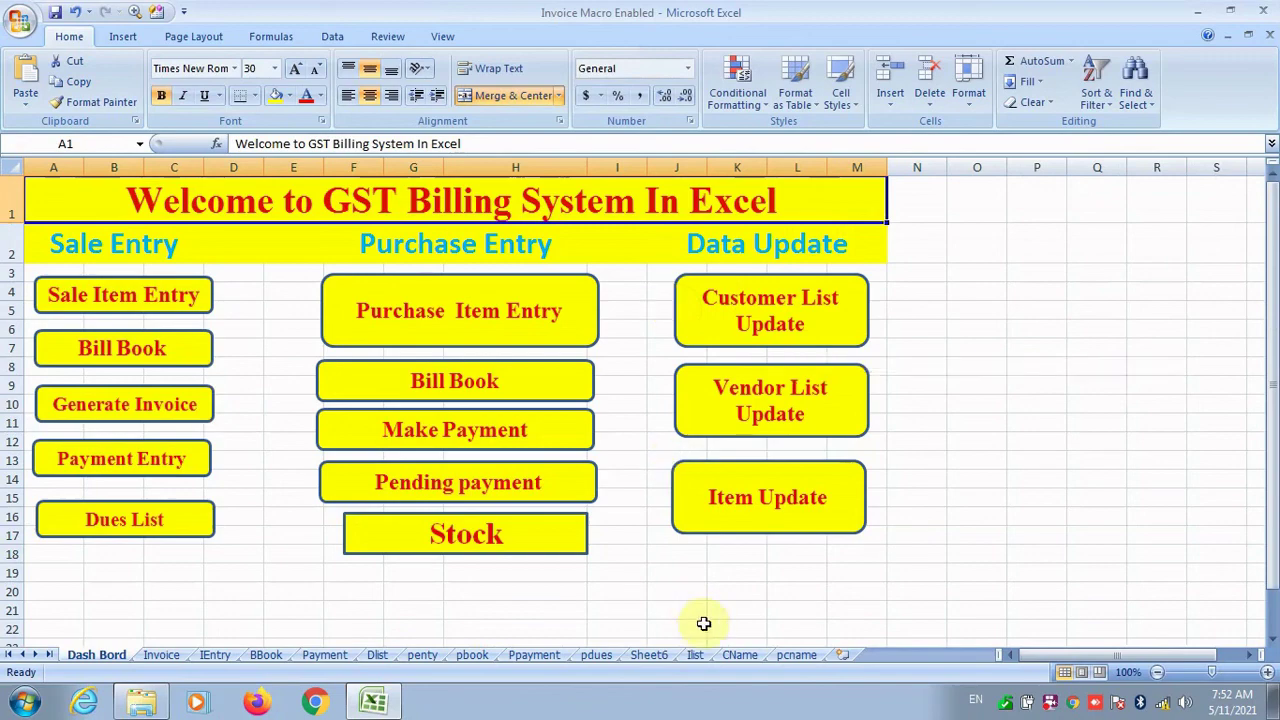
Step: Link the Home shape on the pdues sheet to cell A1 of the Dash Bord sheet
left_click(790, 655)
left_click(757, 655)
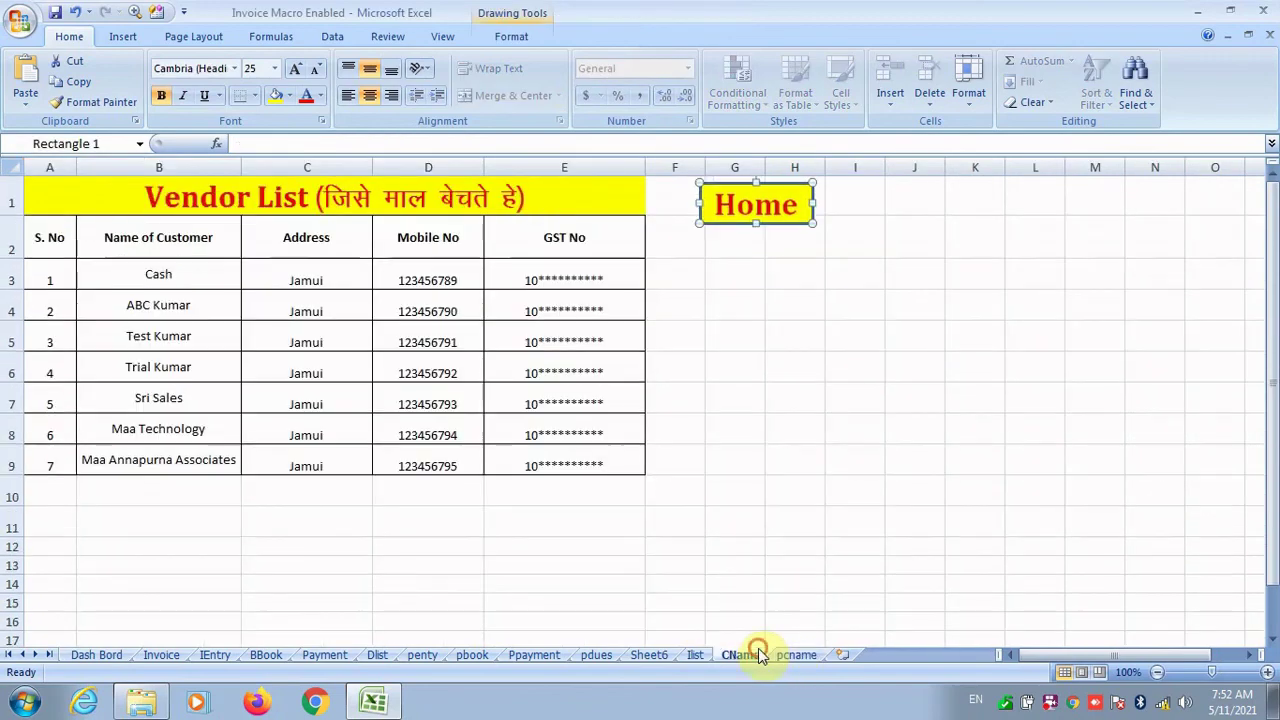
left_click(697, 655)
left_click(649, 655)
left_click(592, 655)
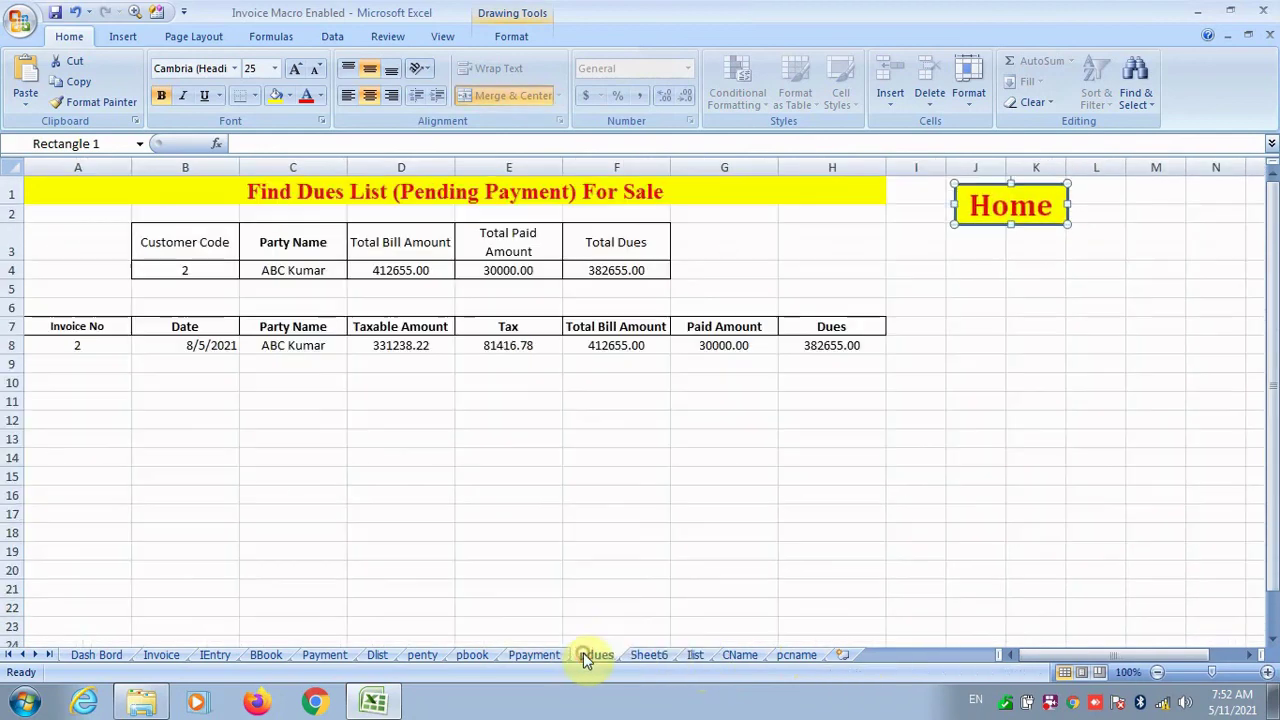
right_click(975, 228)
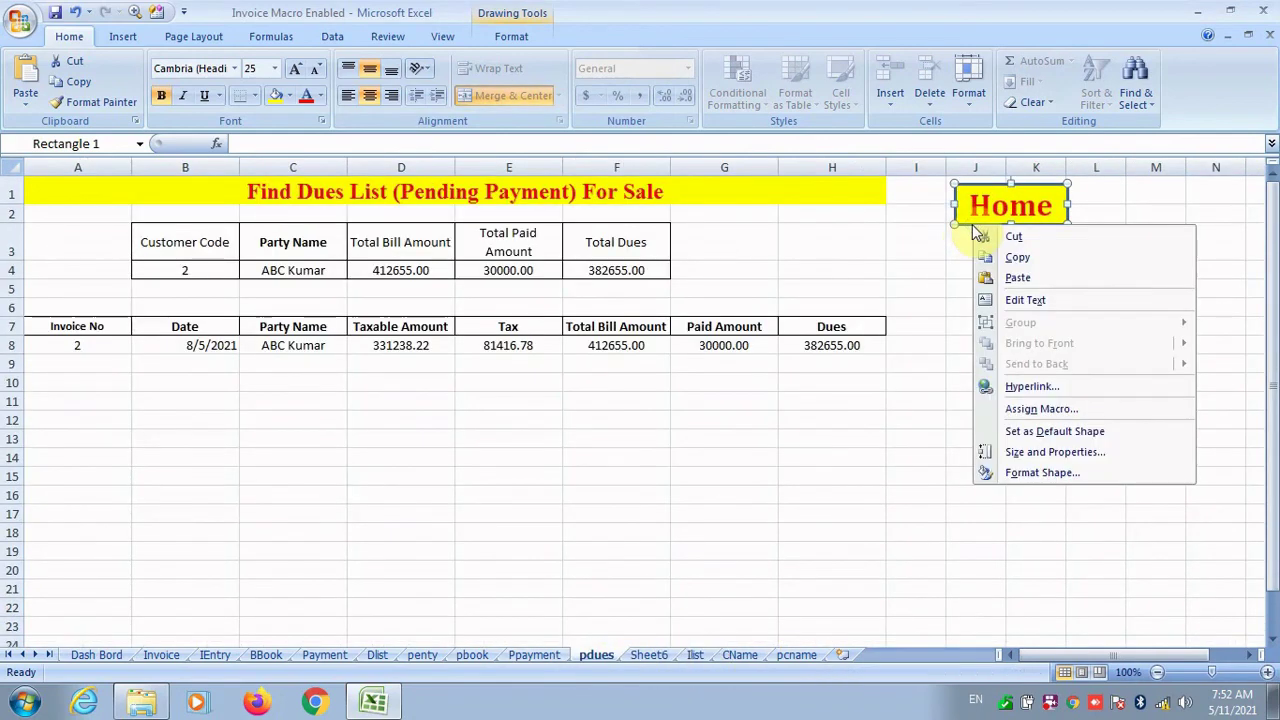
left_click(1032, 386)
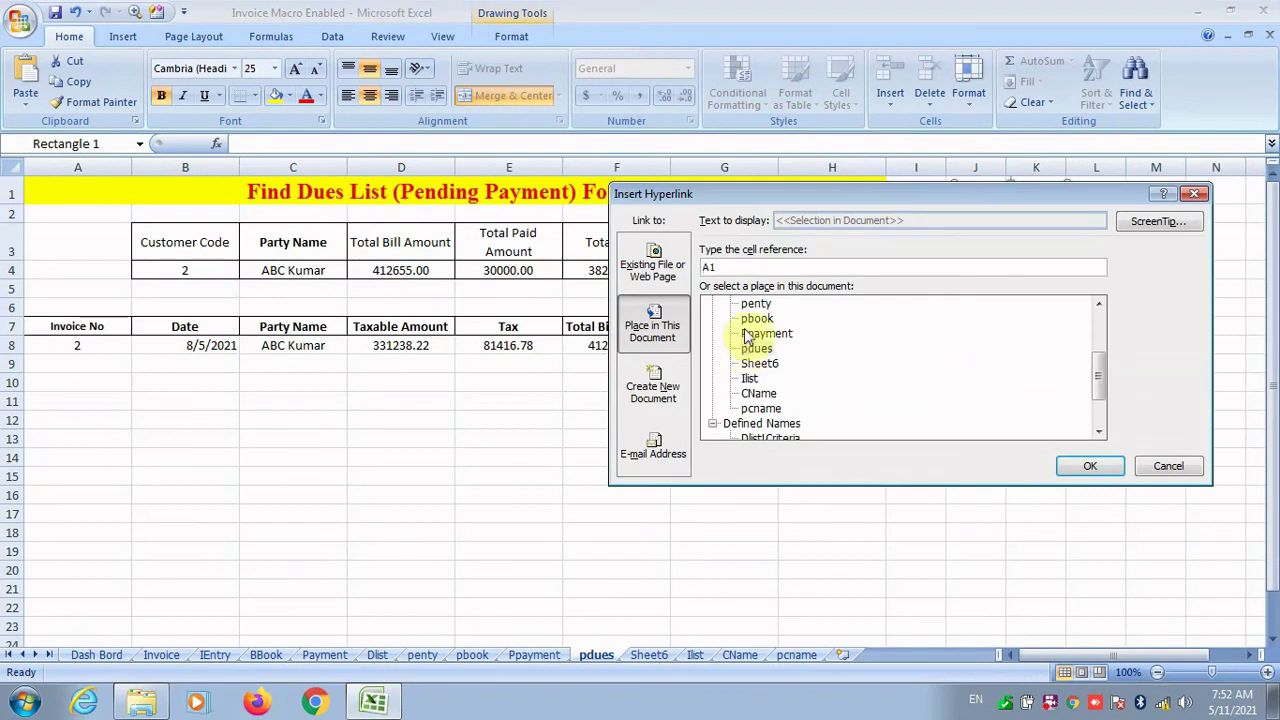
left_click_drag(1097, 380, 1097, 325)
left_click(790, 318)
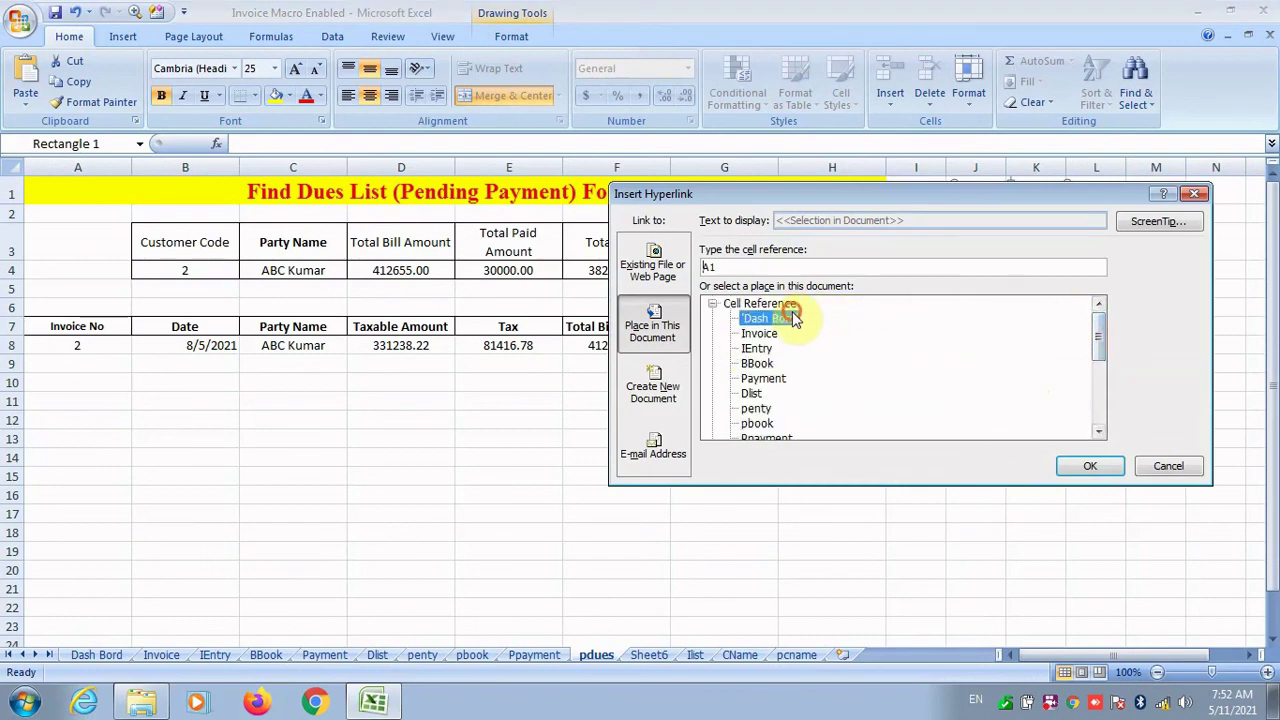
left_click(1078, 467)
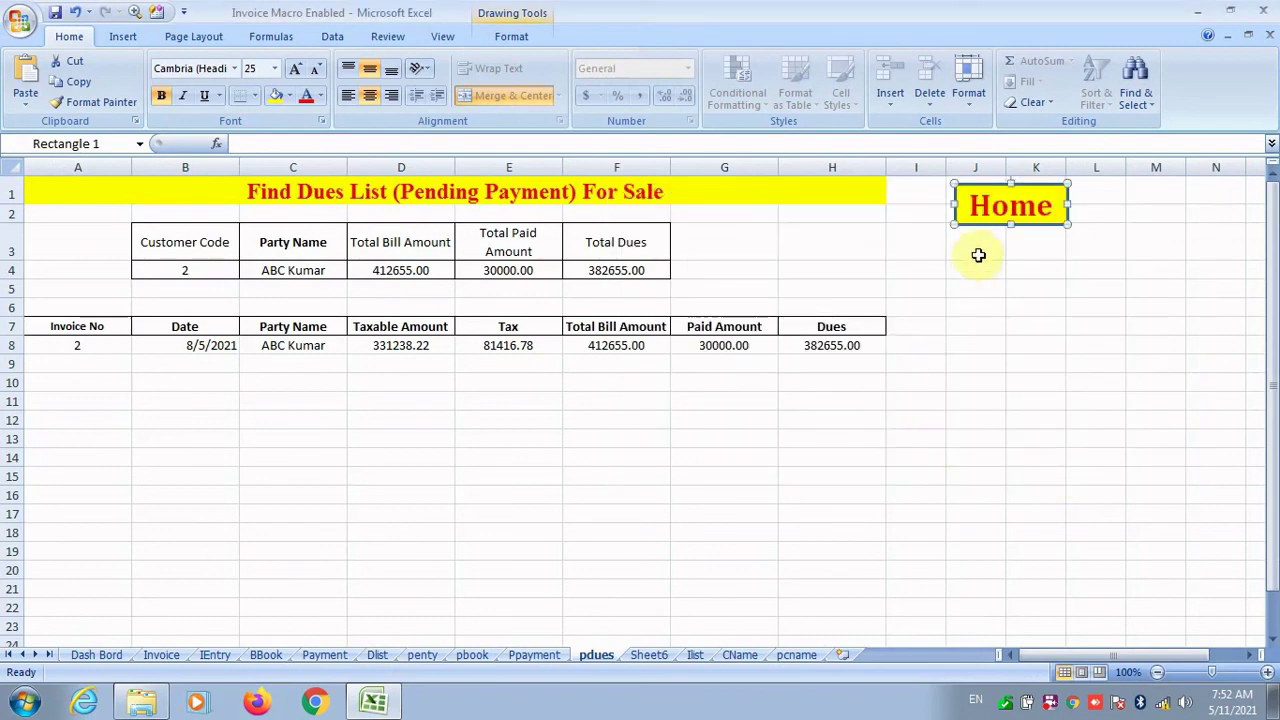
Step: Edit the hyperlink of the pdues Home shape, reselecting cell A1 of Dash Bord as the place in this document
right_click(984, 225)
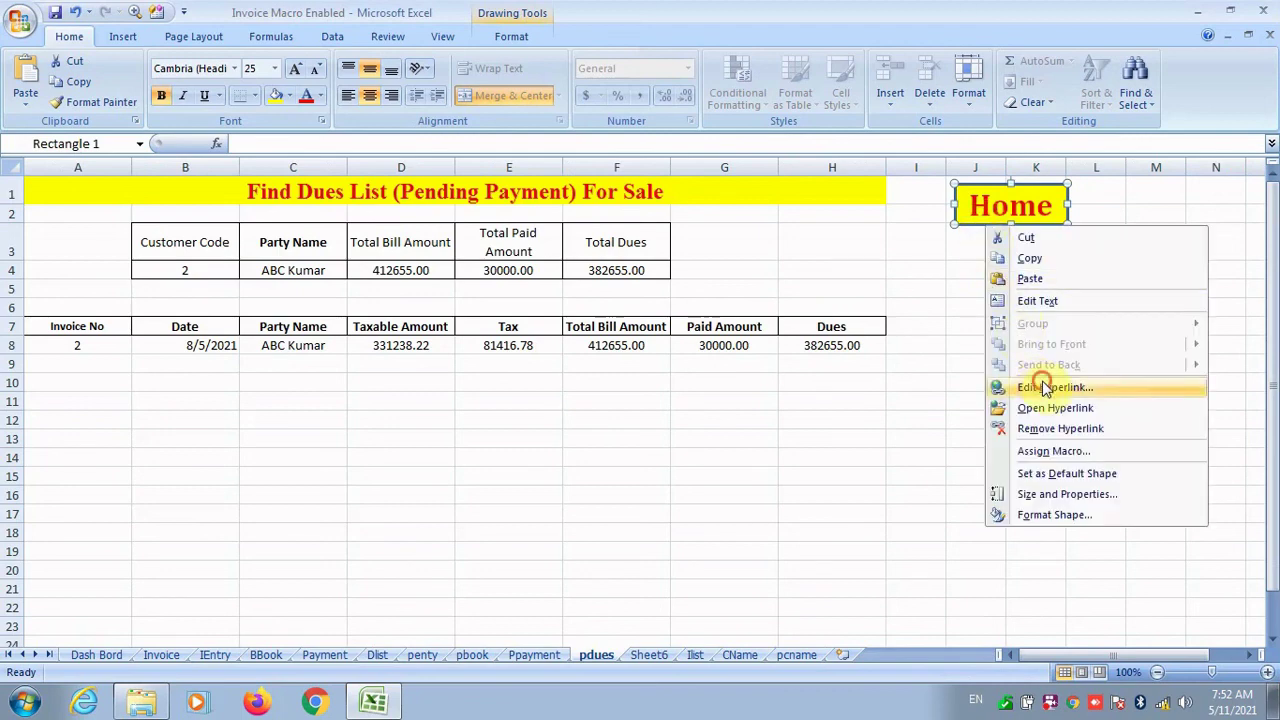
left_click(1044, 388)
left_click(653, 262)
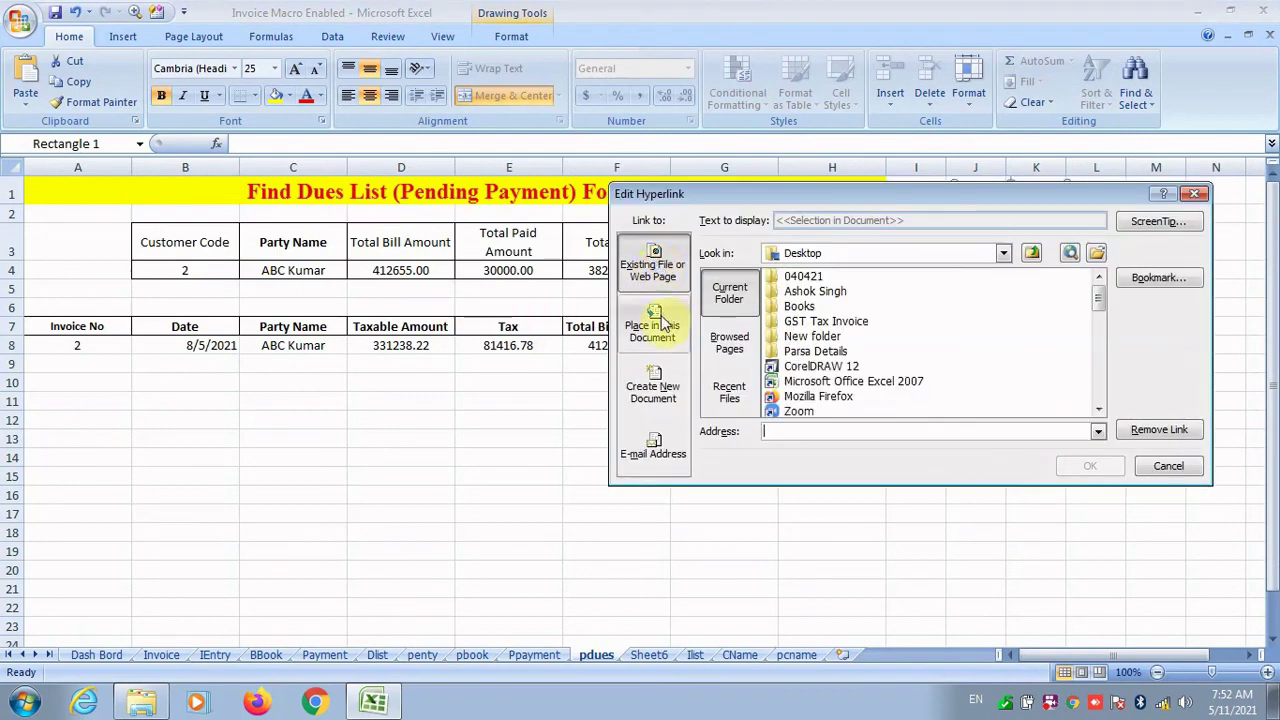
left_click(663, 322)
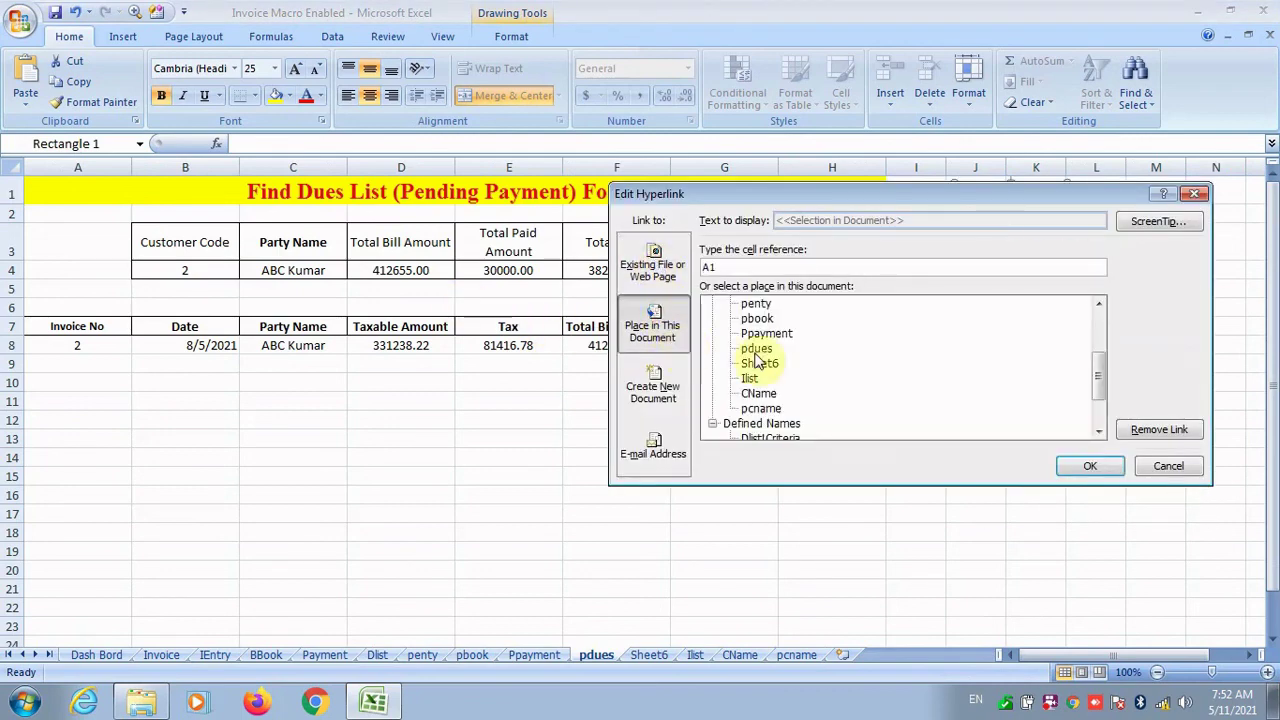
left_click_drag(1094, 374, 1092, 335)
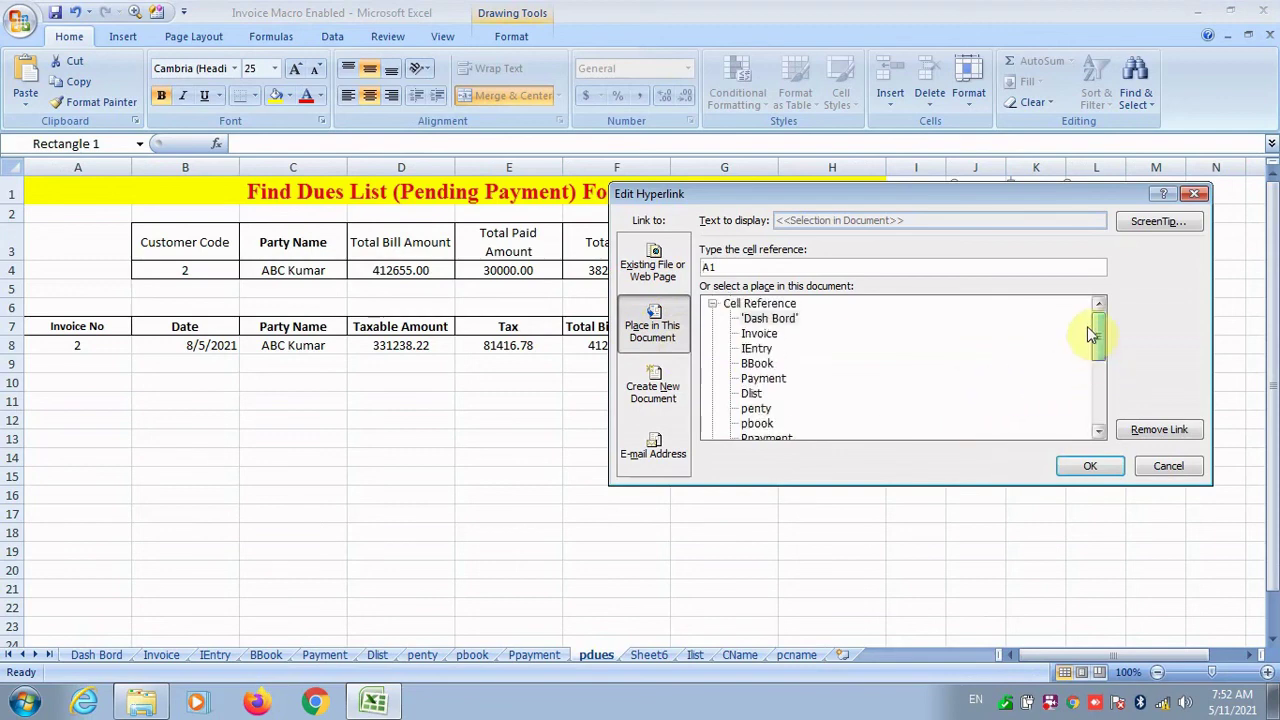
left_click(790, 320)
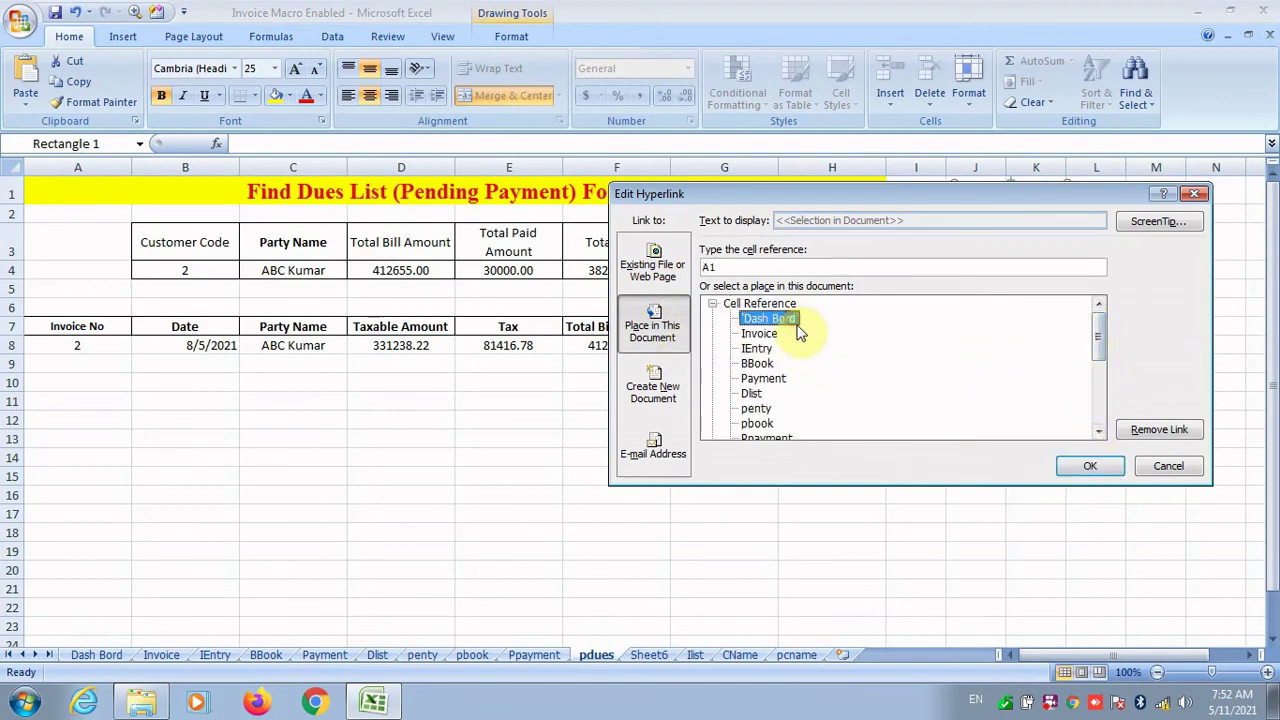
left_click(1085, 466)
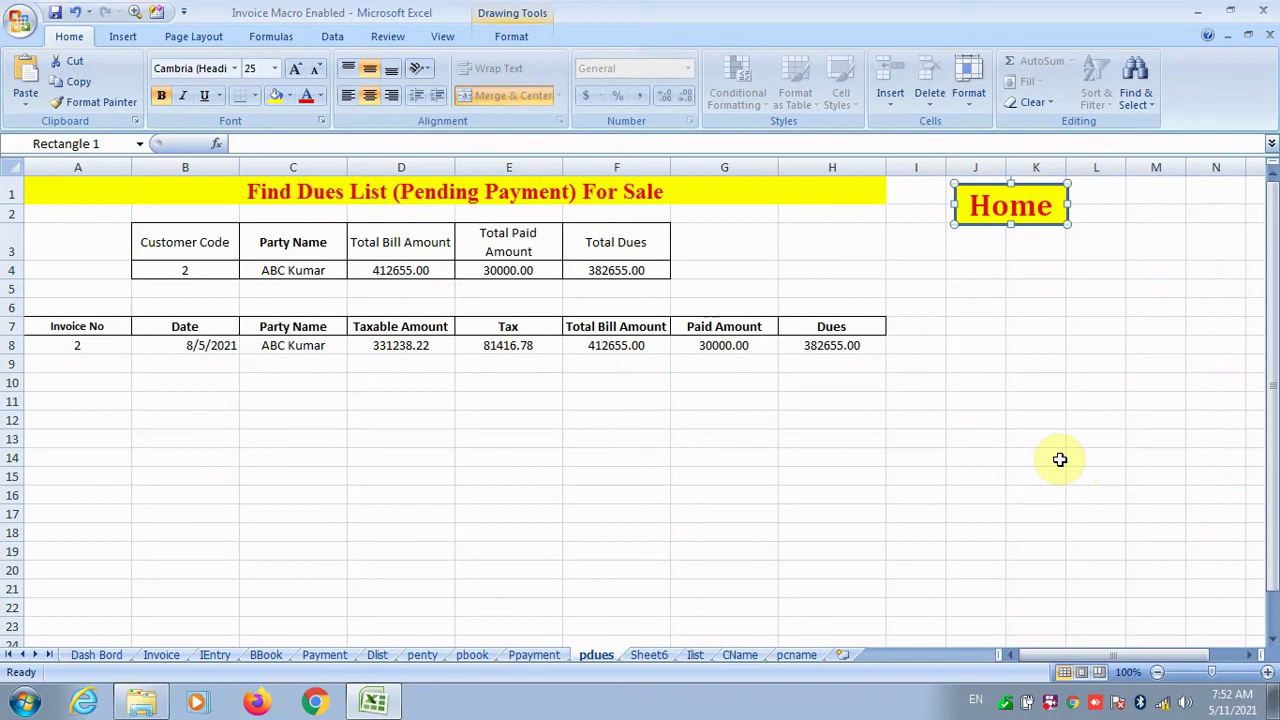
Step: Look through the Invoice, IEntry, BBook, Payment, Dlist and penty sheets to review their Home shapes
left_click(155, 655)
left_click(215, 655)
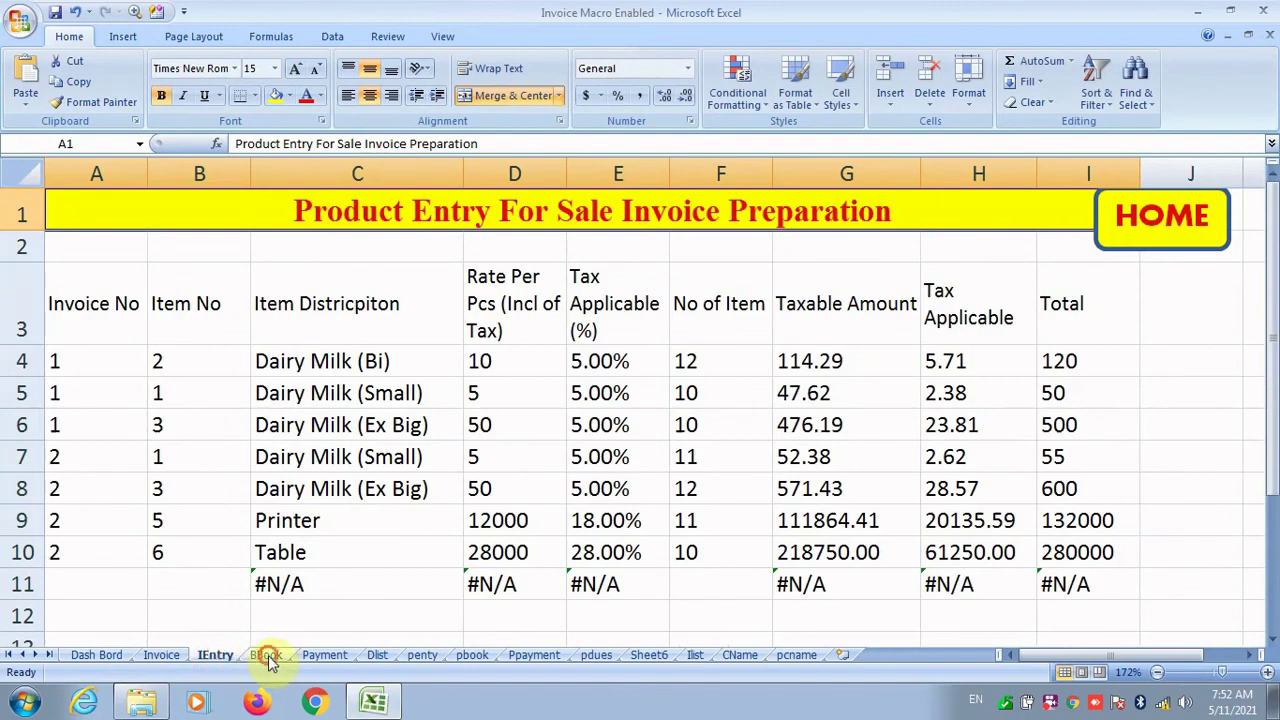
left_click(265, 655)
left_click(323, 655)
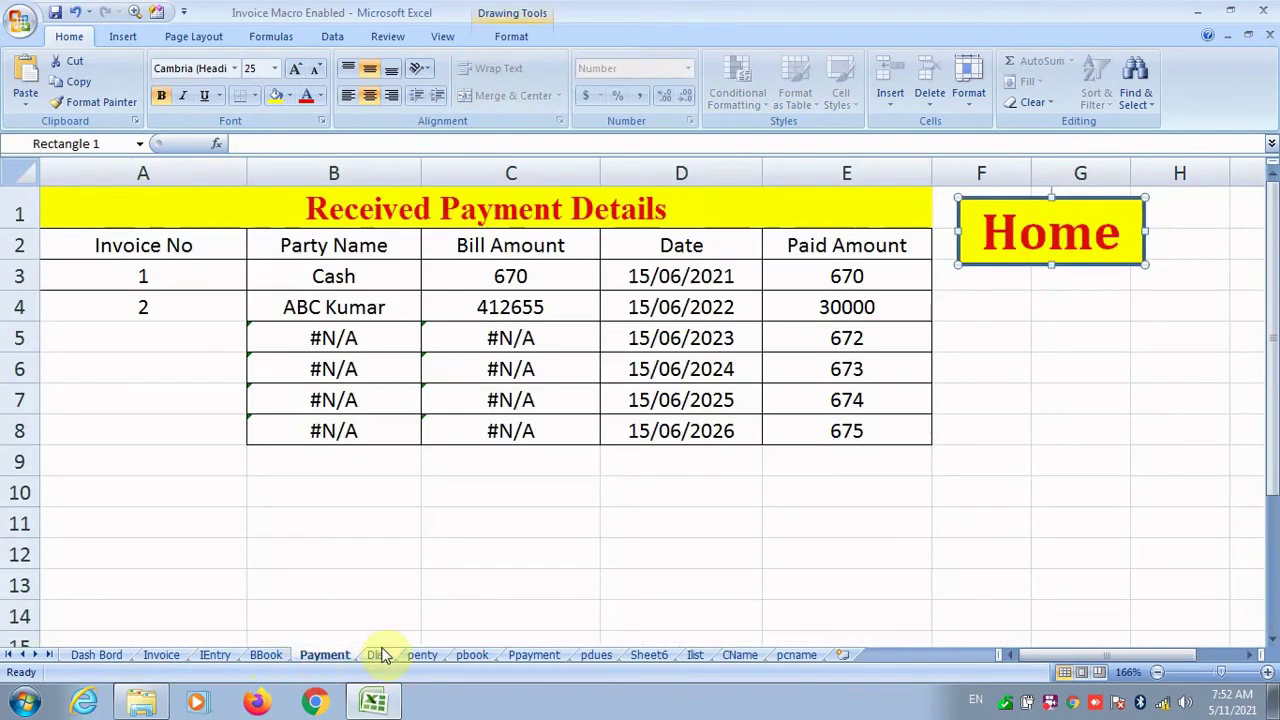
left_click(378, 655)
left_click(418, 656)
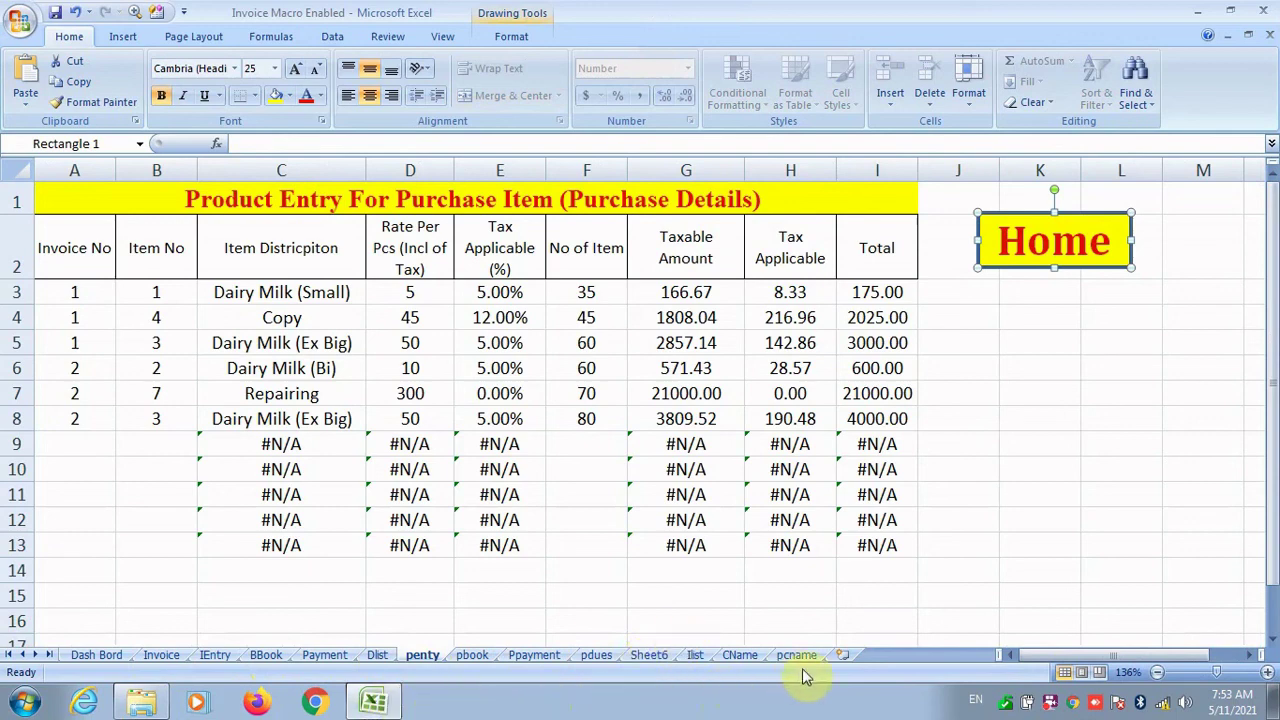
left_click(1050, 703)
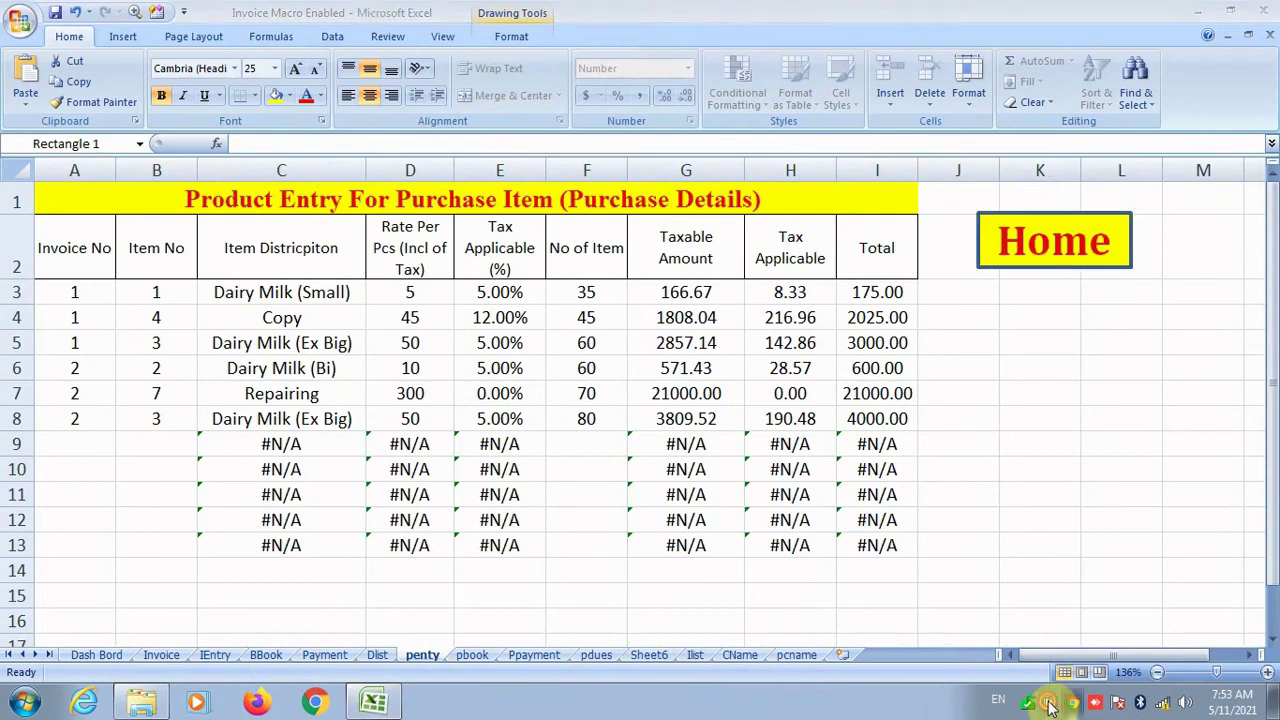
left_click(1050, 705)
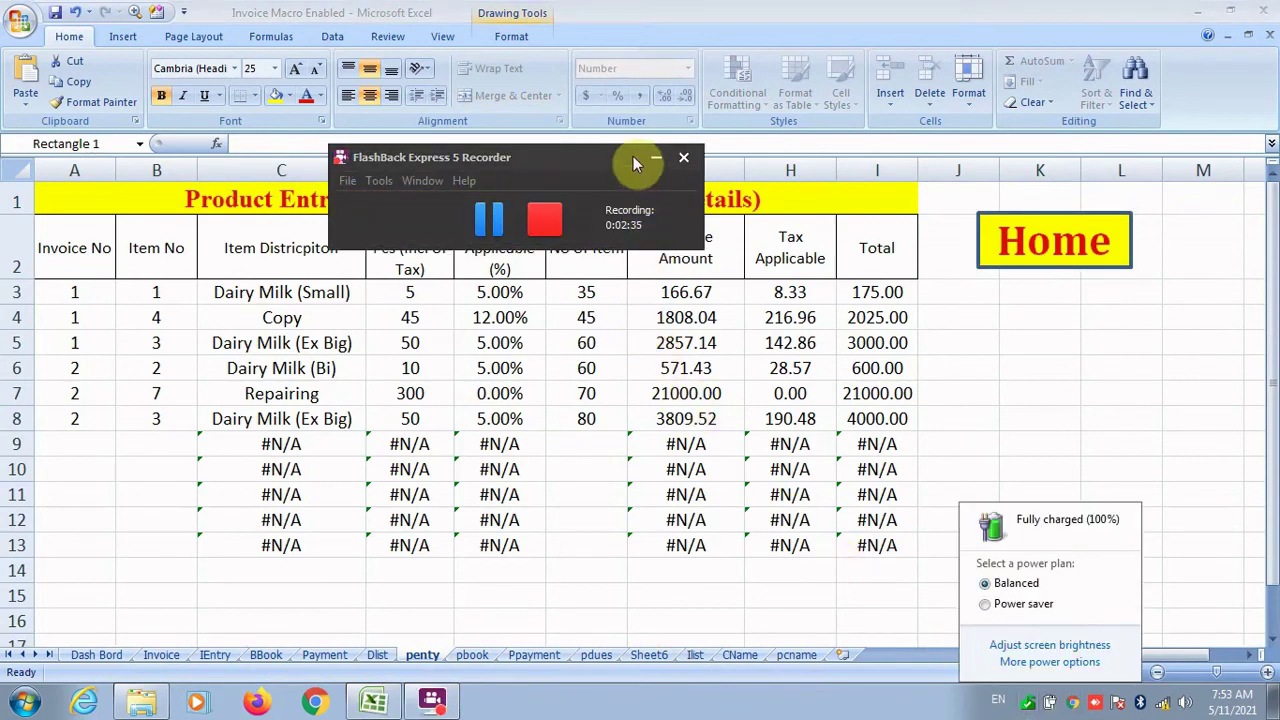
left_click_drag(633, 156, 1201, 606)
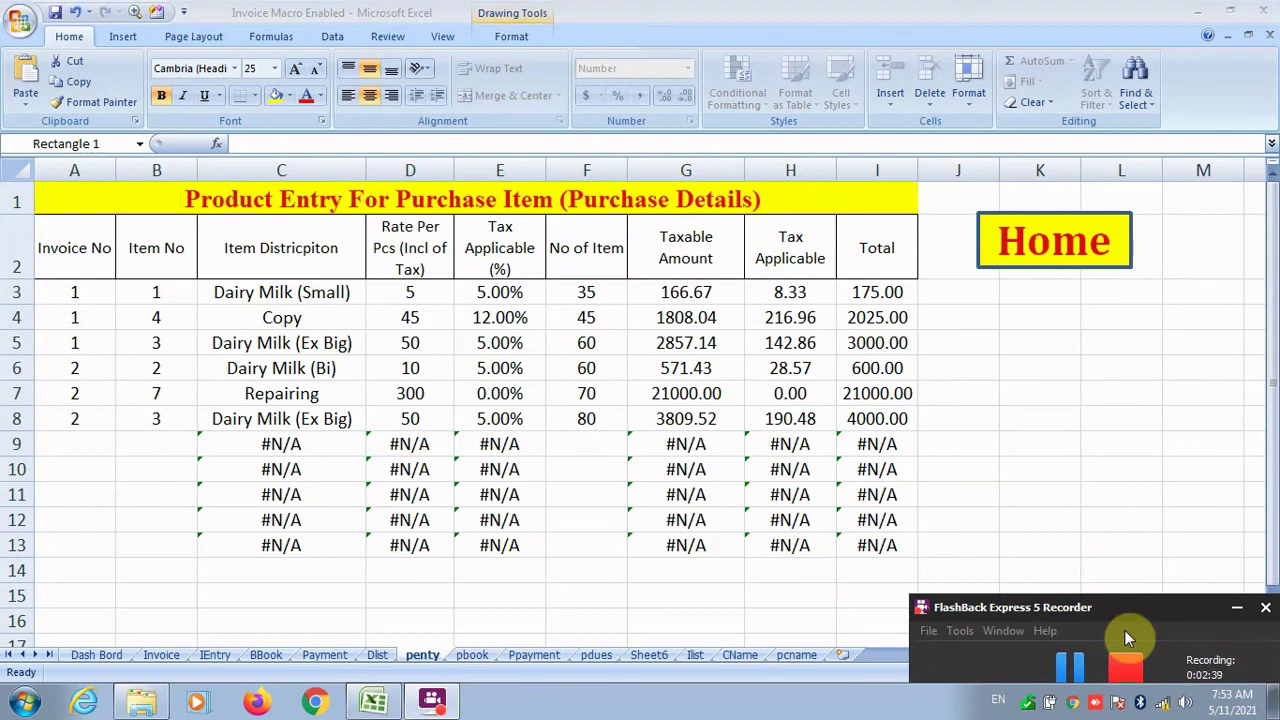
left_click_drag(1123, 614, 1121, 596)
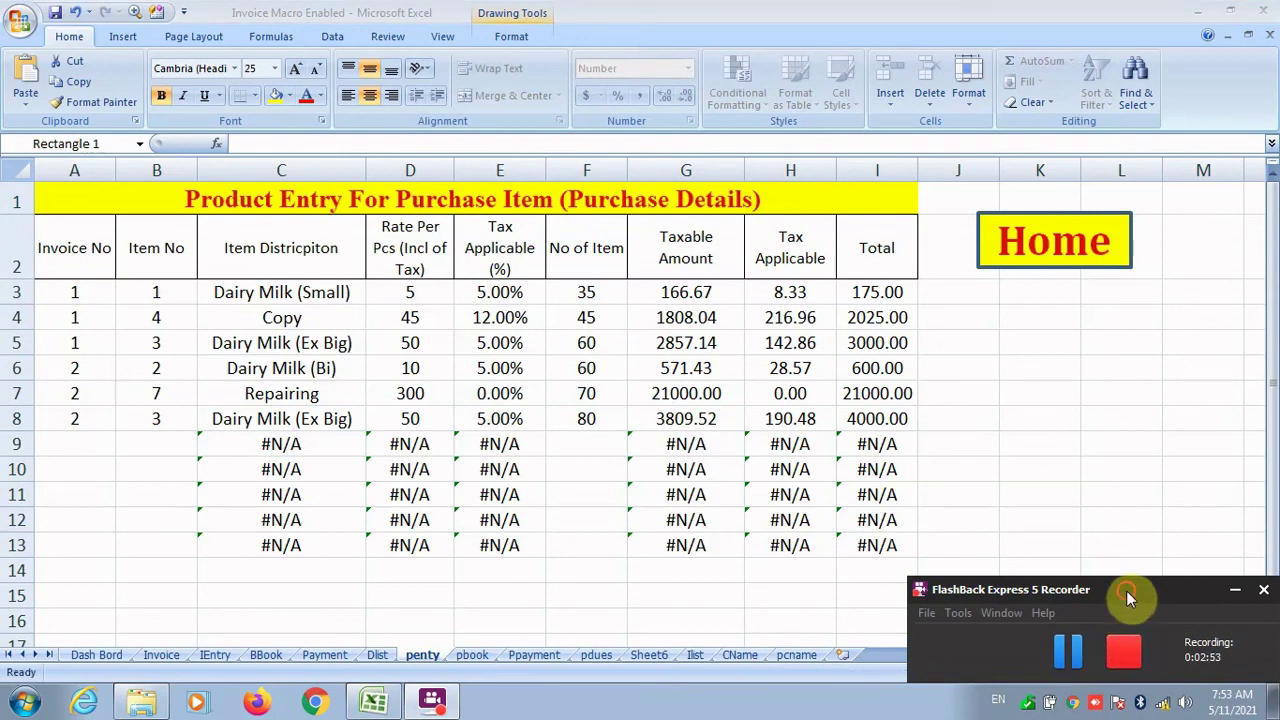
left_click_drag(1126, 590, 1126, 581)
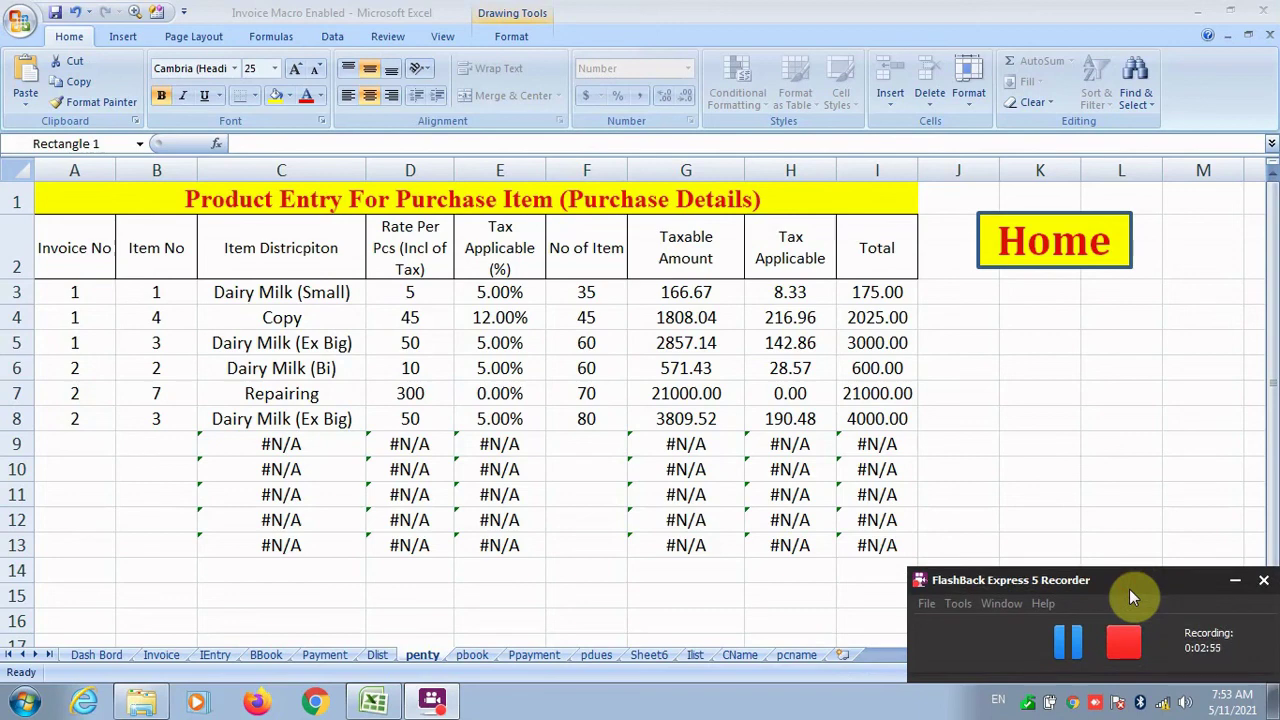